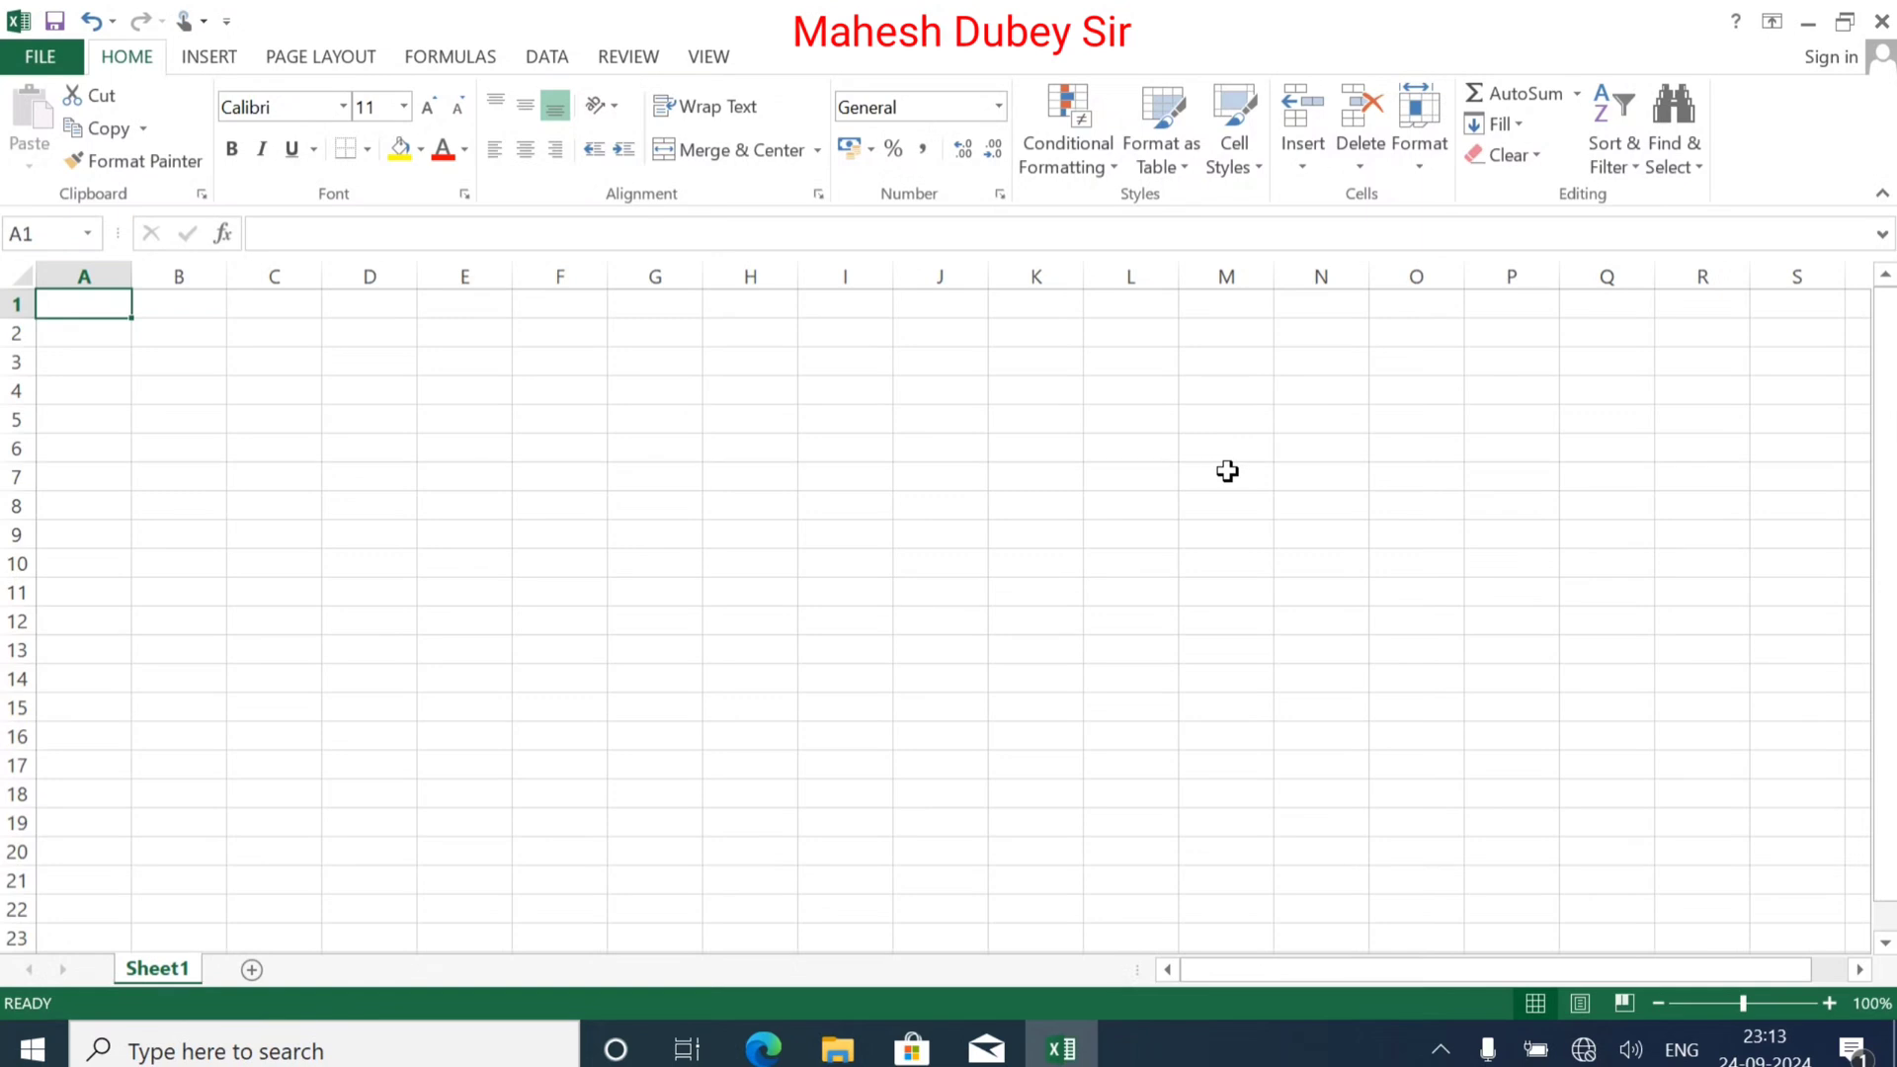
# Step: Enter the column headings Sr in cell A1 and Add_Date in cell B1
pyautogui.write('Sr')
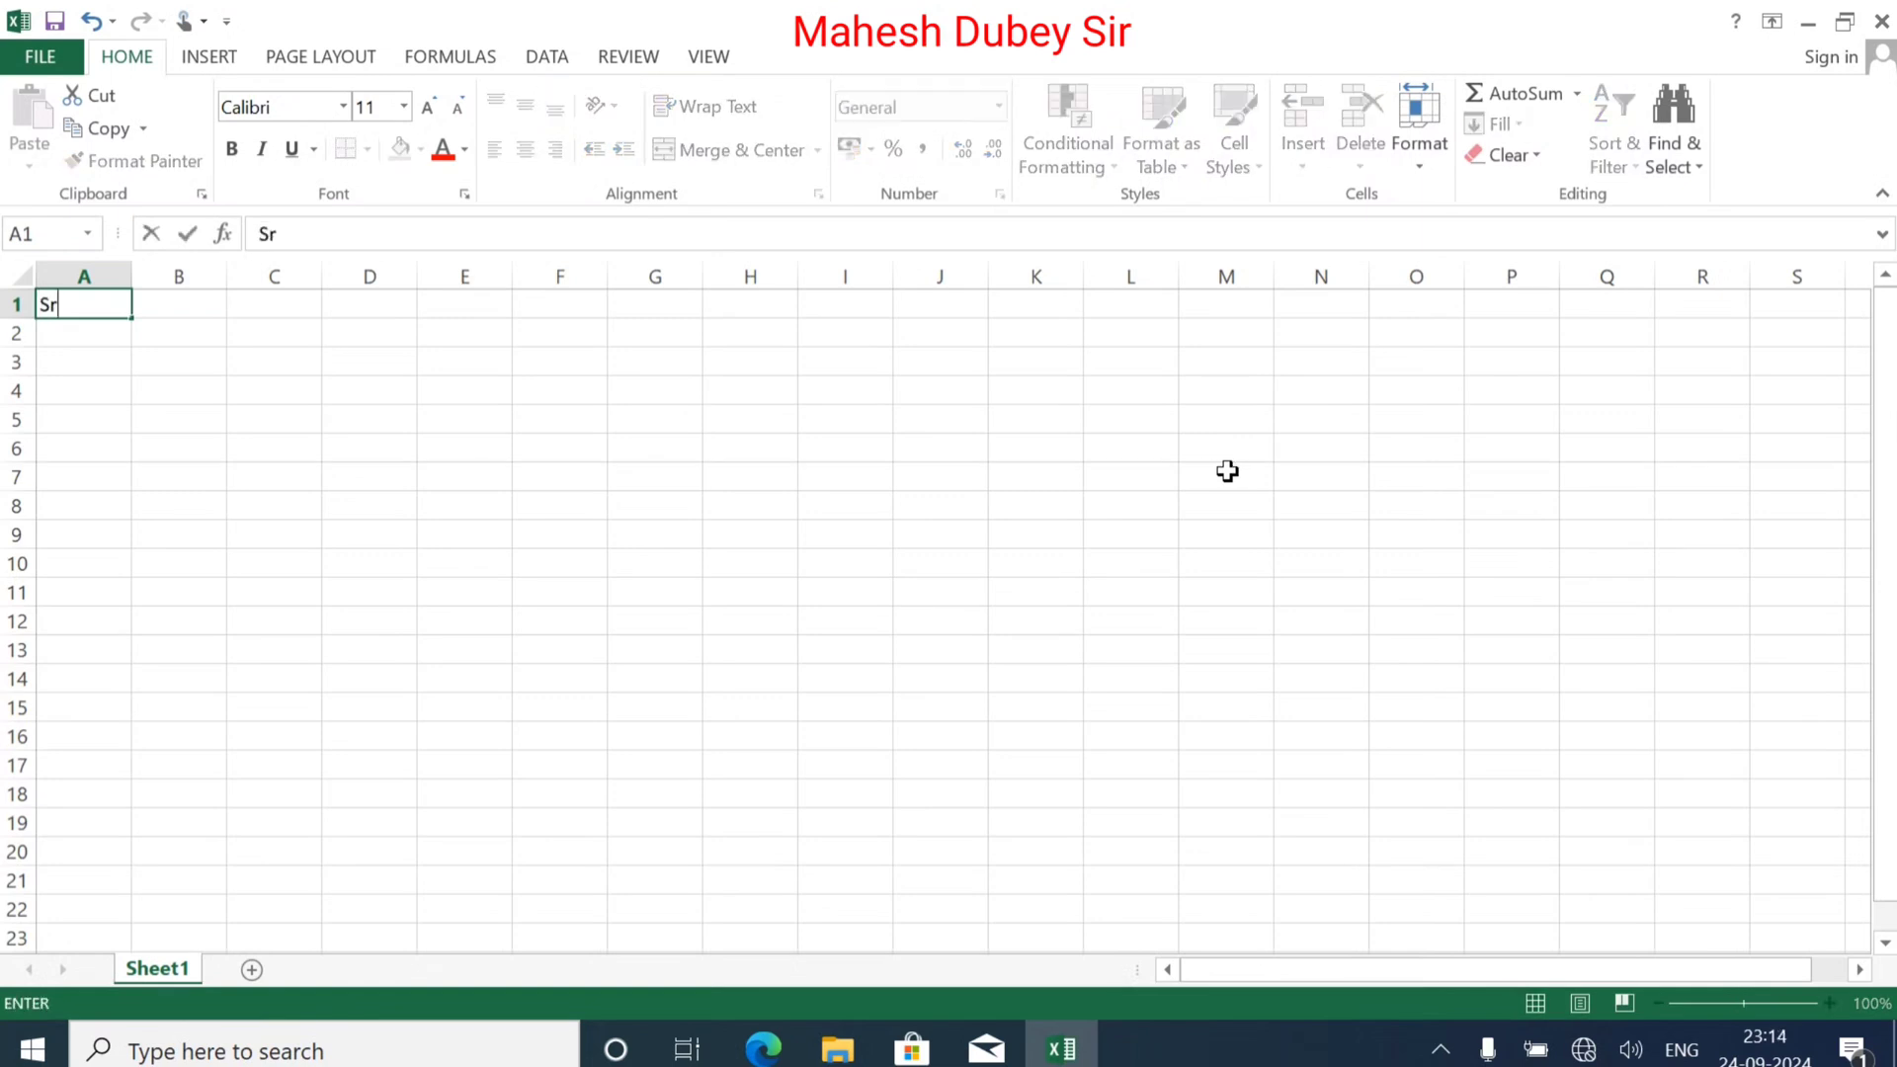
pyautogui.press('Tab')
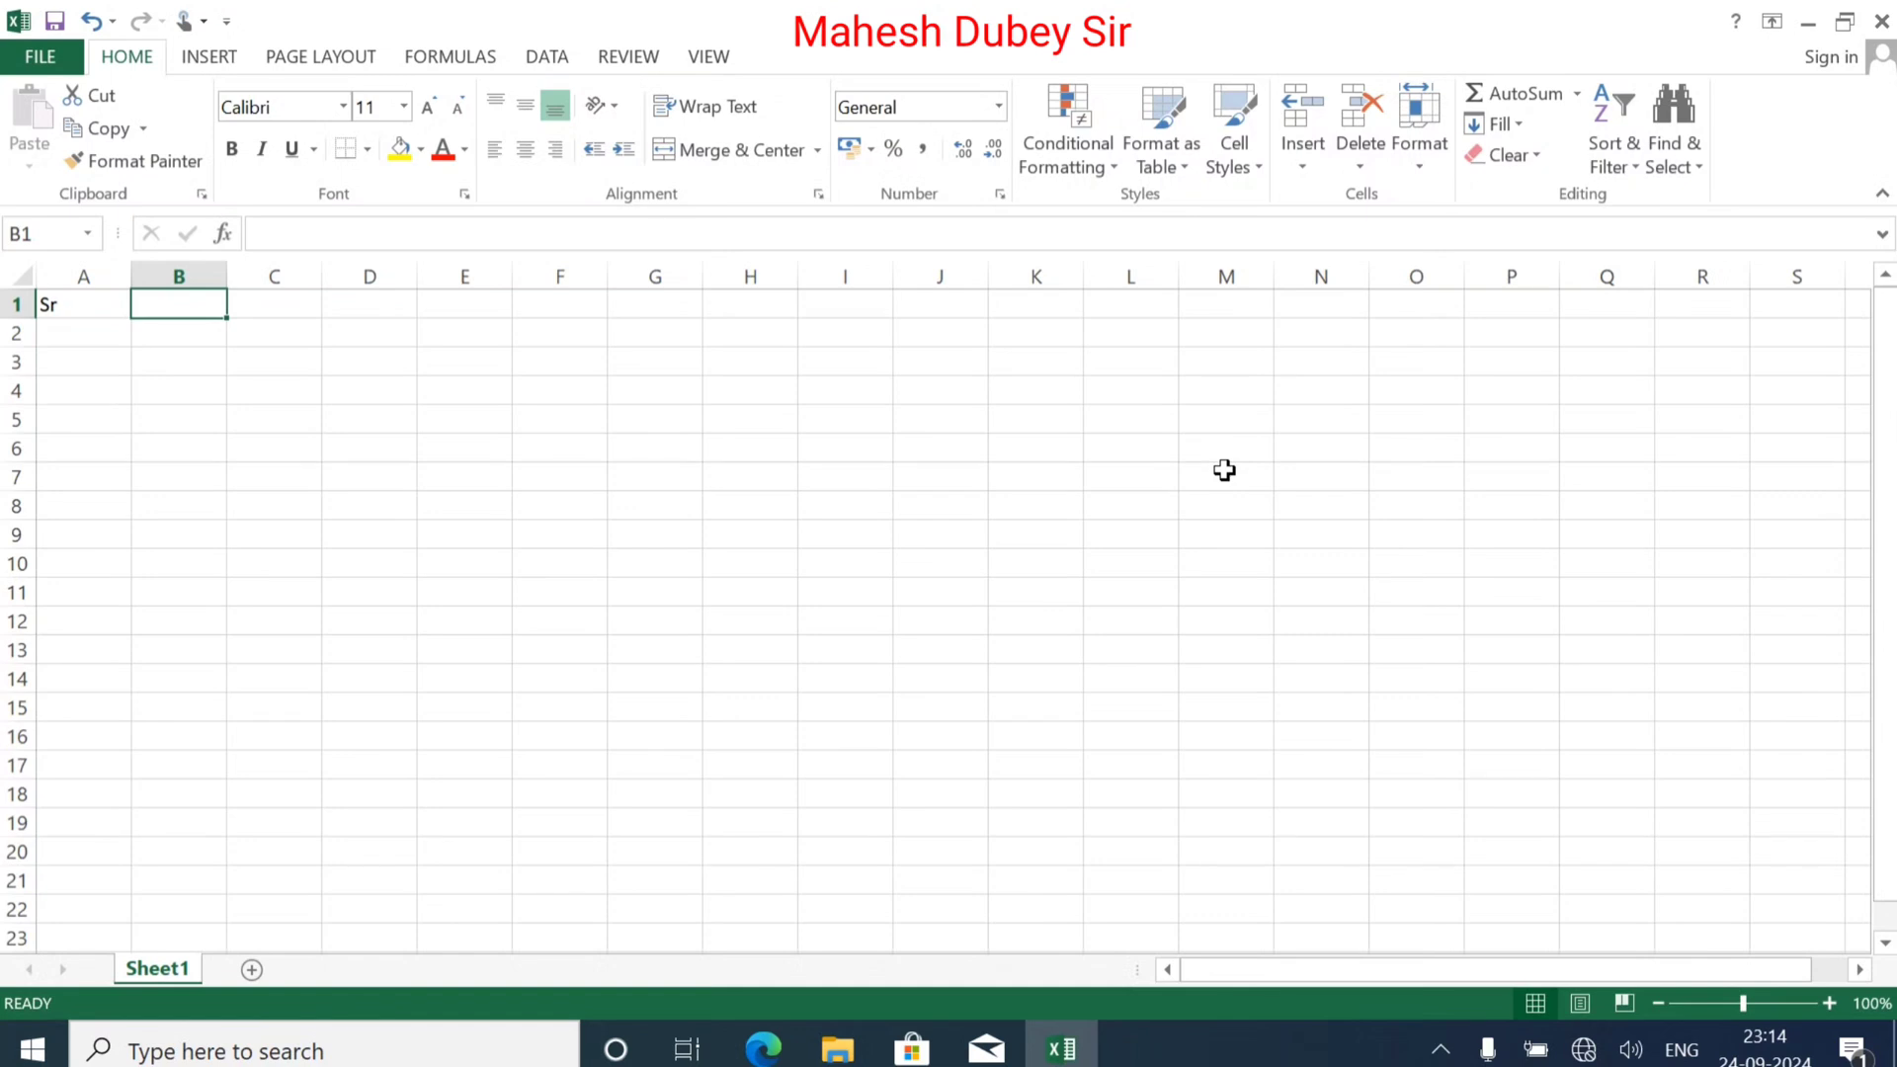
pyautogui.write('Date')
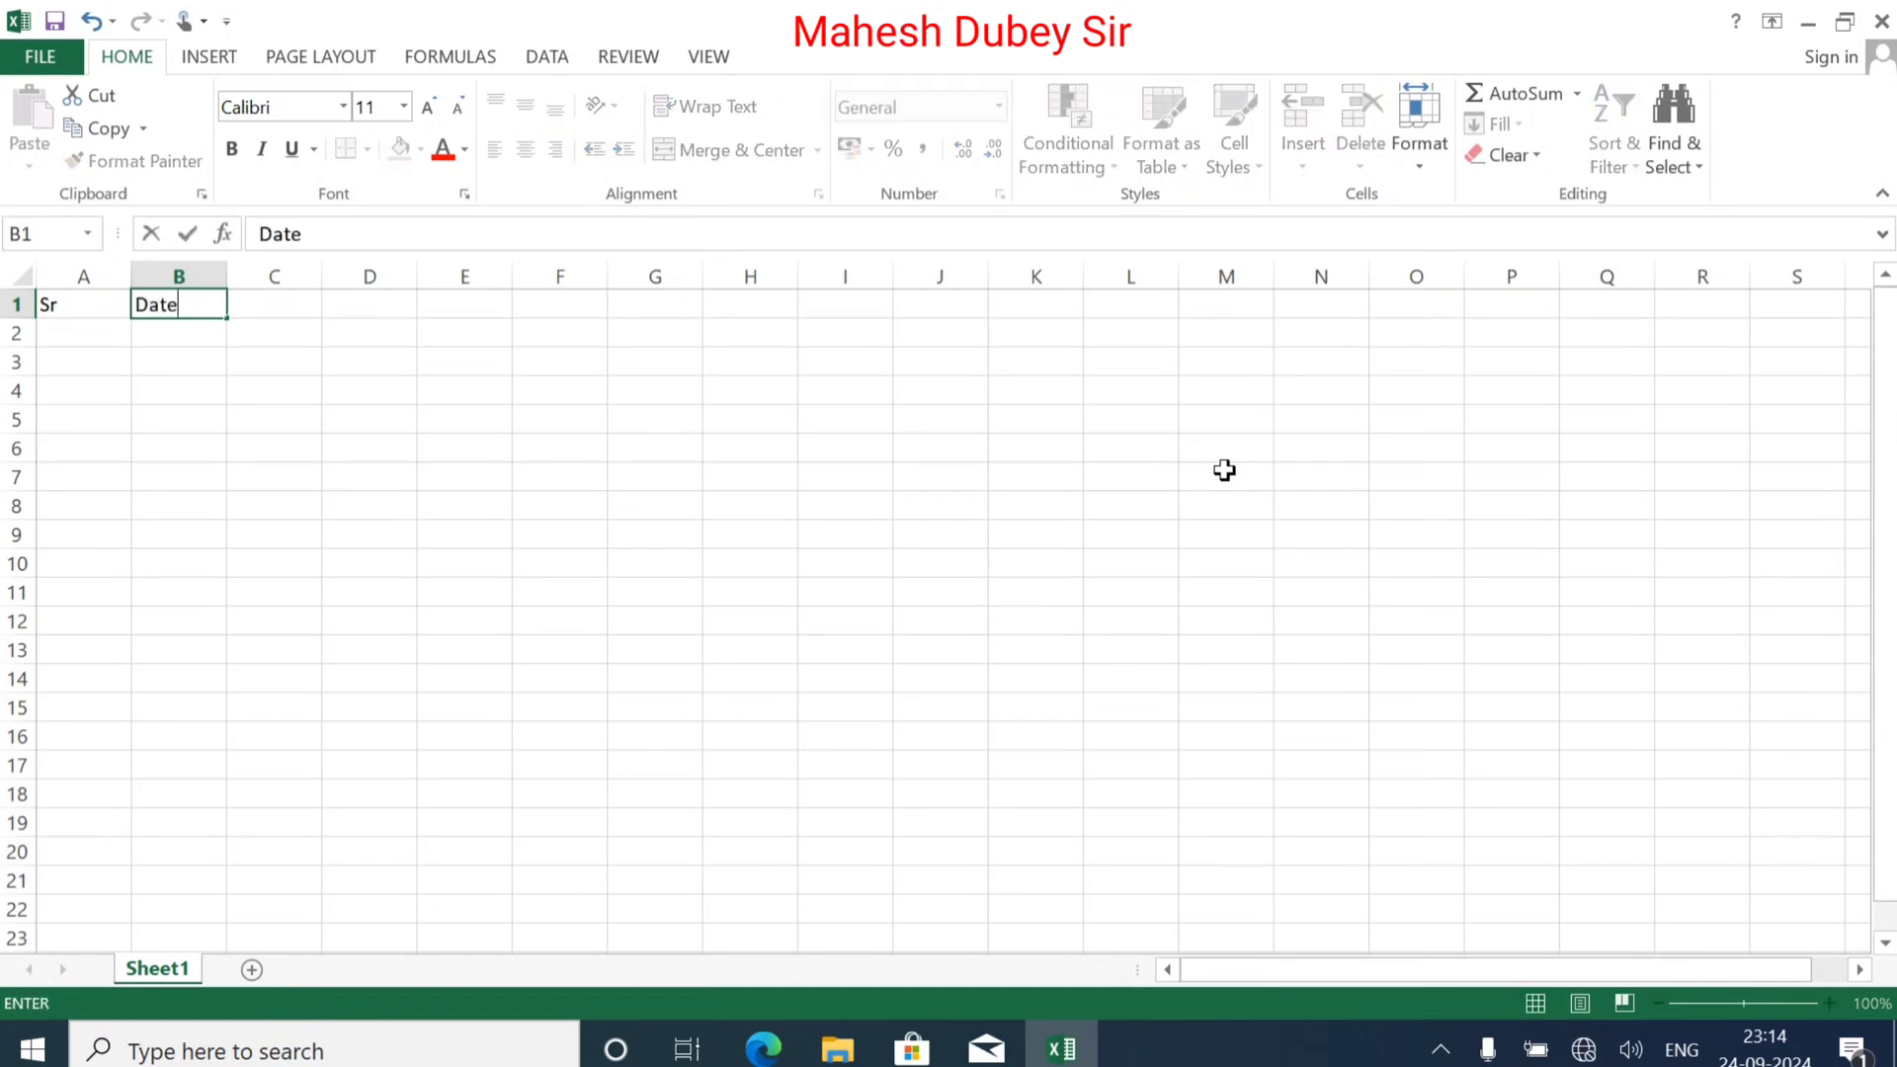
pyautogui.press('BackSpace')
pyautogui.press('BackSpace')
pyautogui.press('BackSpace')
pyautogui.write('AD')
pyautogui.press('BackSpace')
pyautogui.write('dd_Date')
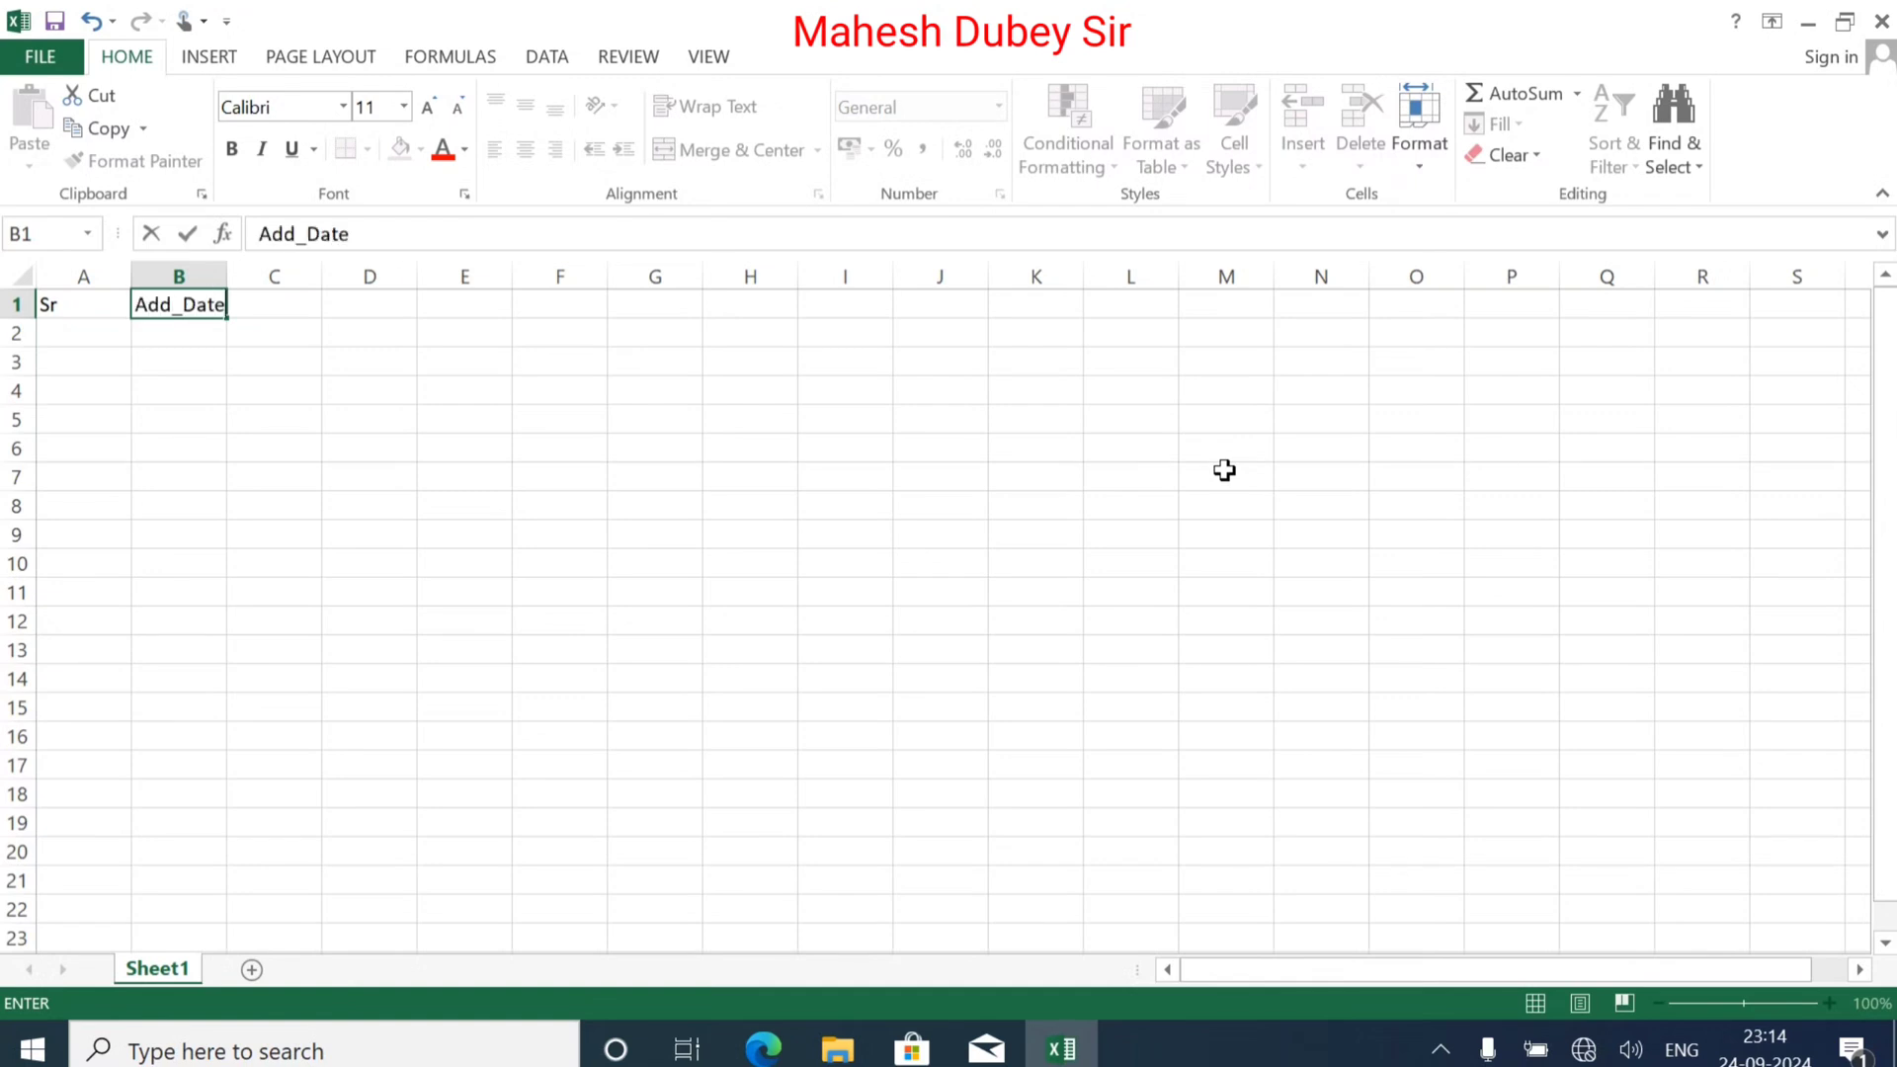
pyautogui.press('Tab')
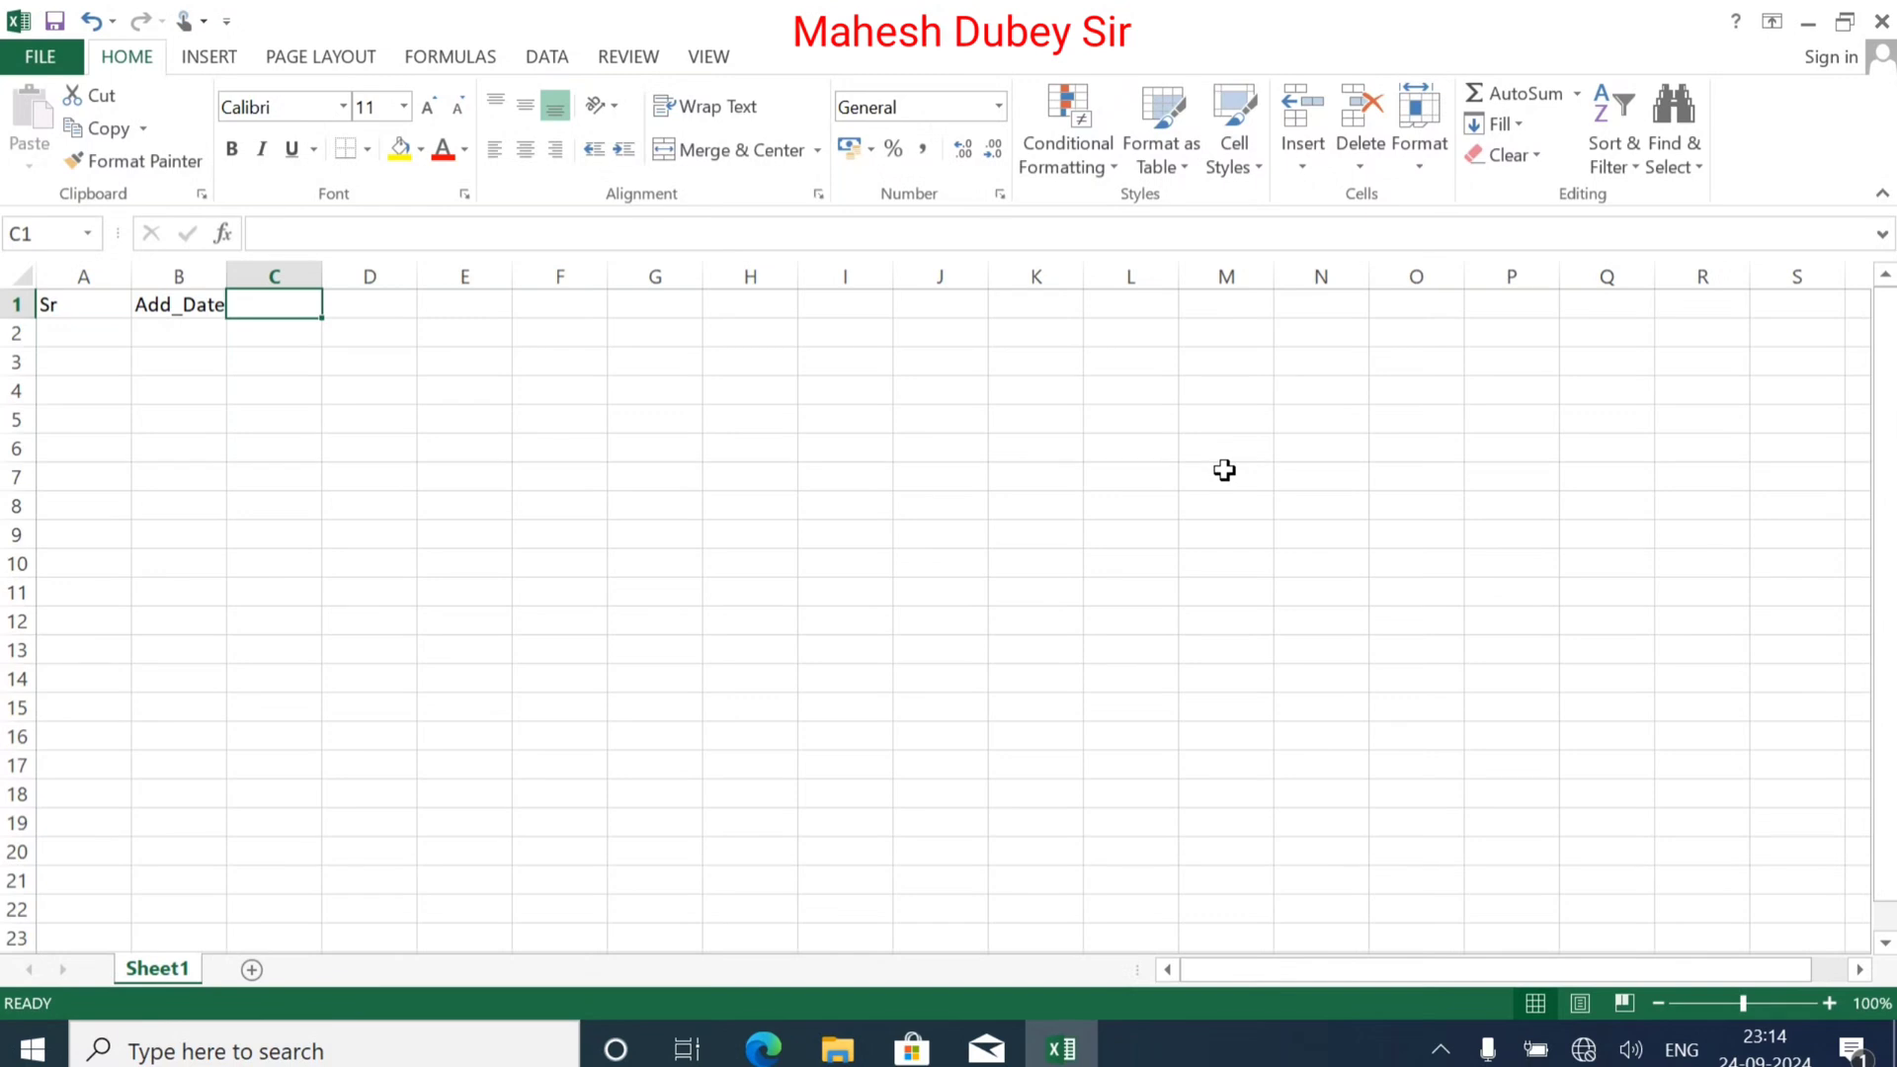
# Step: Add the column headings Class in cell C1 and Filter Class in cell D1
pyautogui.write('Class')
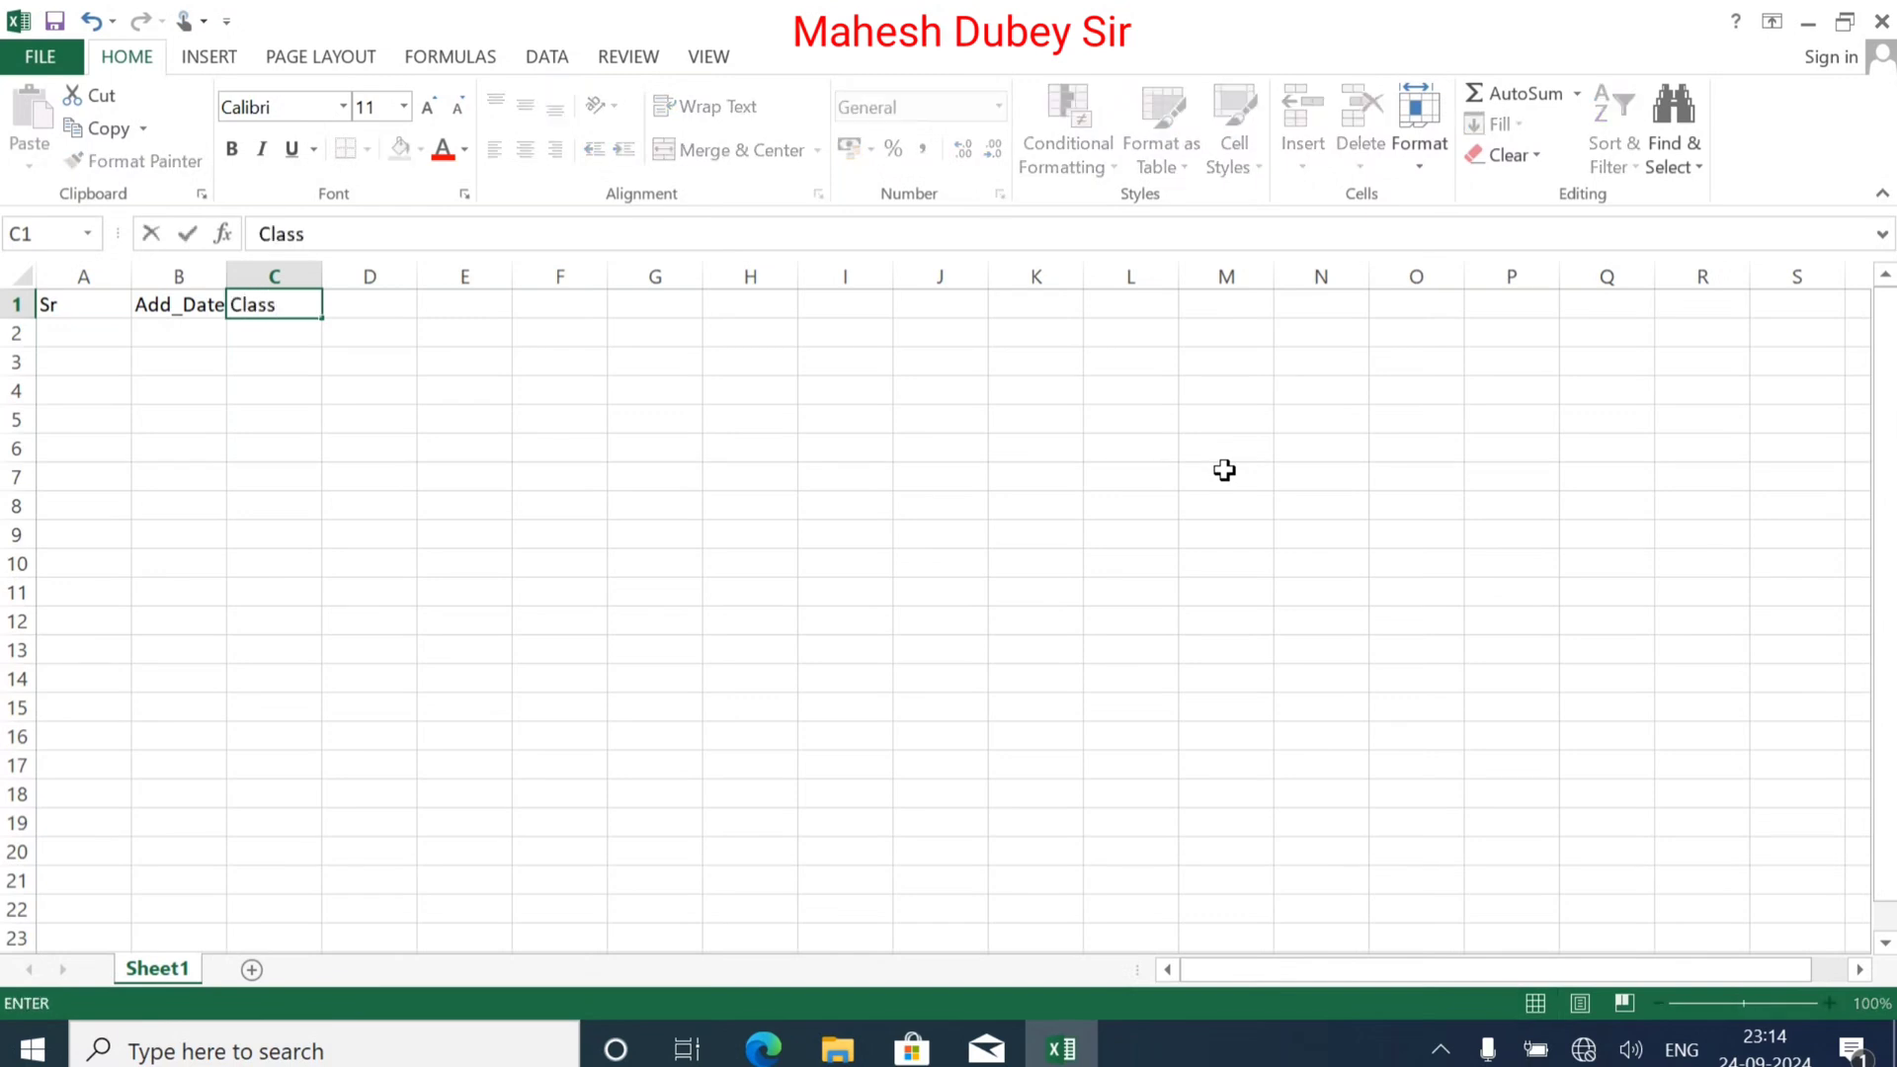
pyautogui.press('Tab')
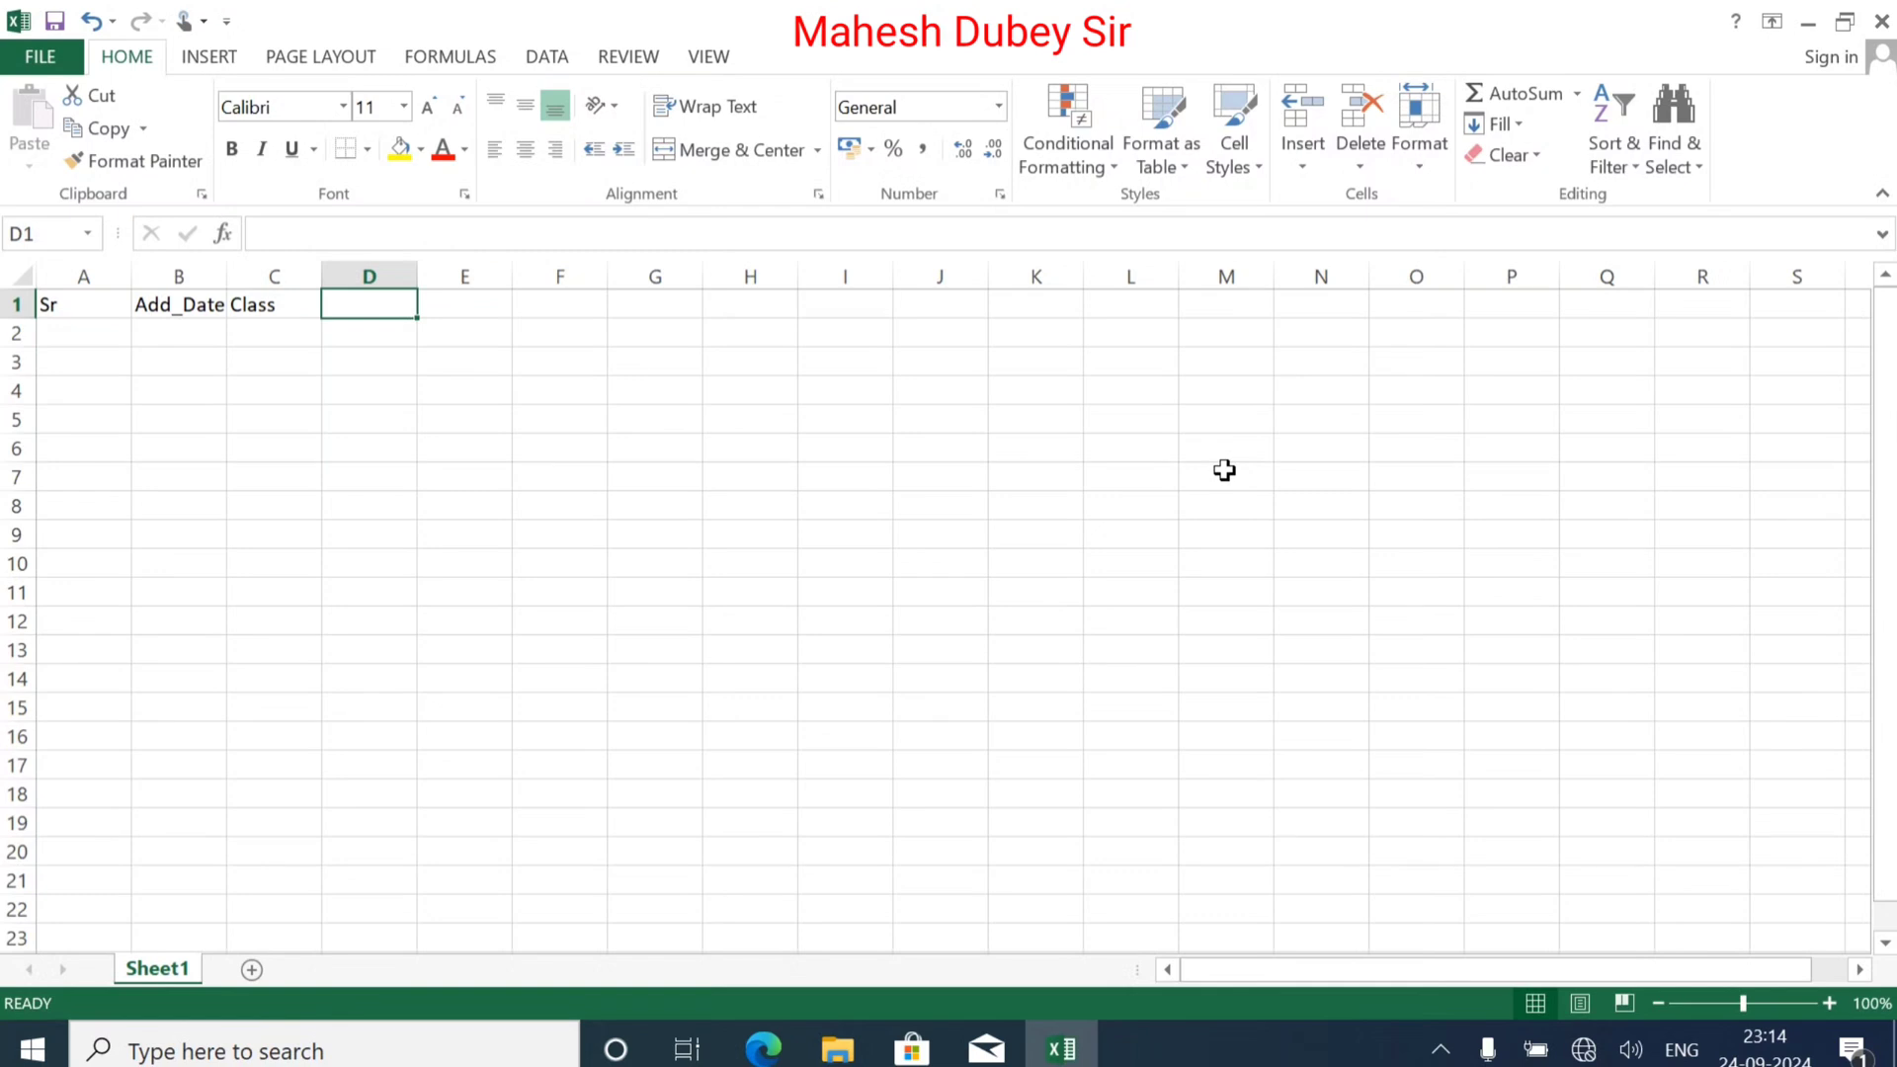
pyautogui.write('Filter')
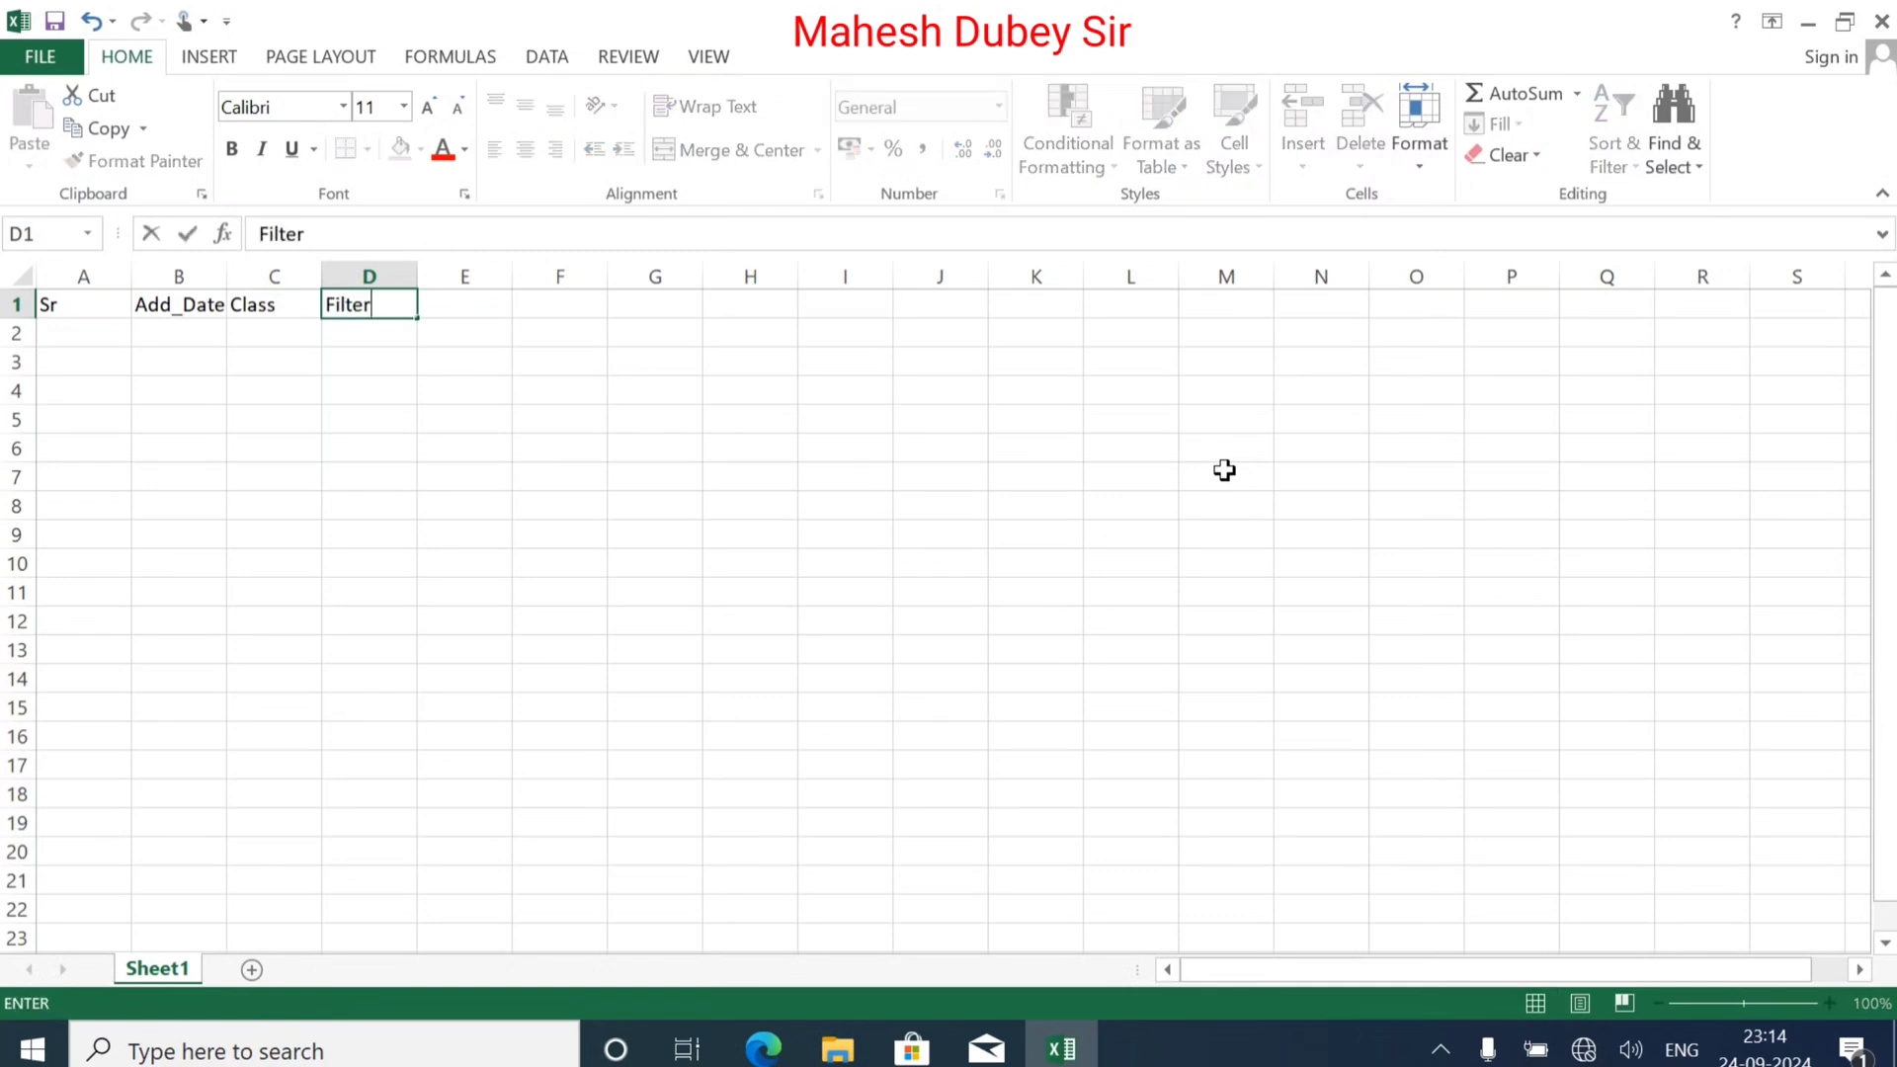
pyautogui.write(' Class')
pyautogui.press('Tab')
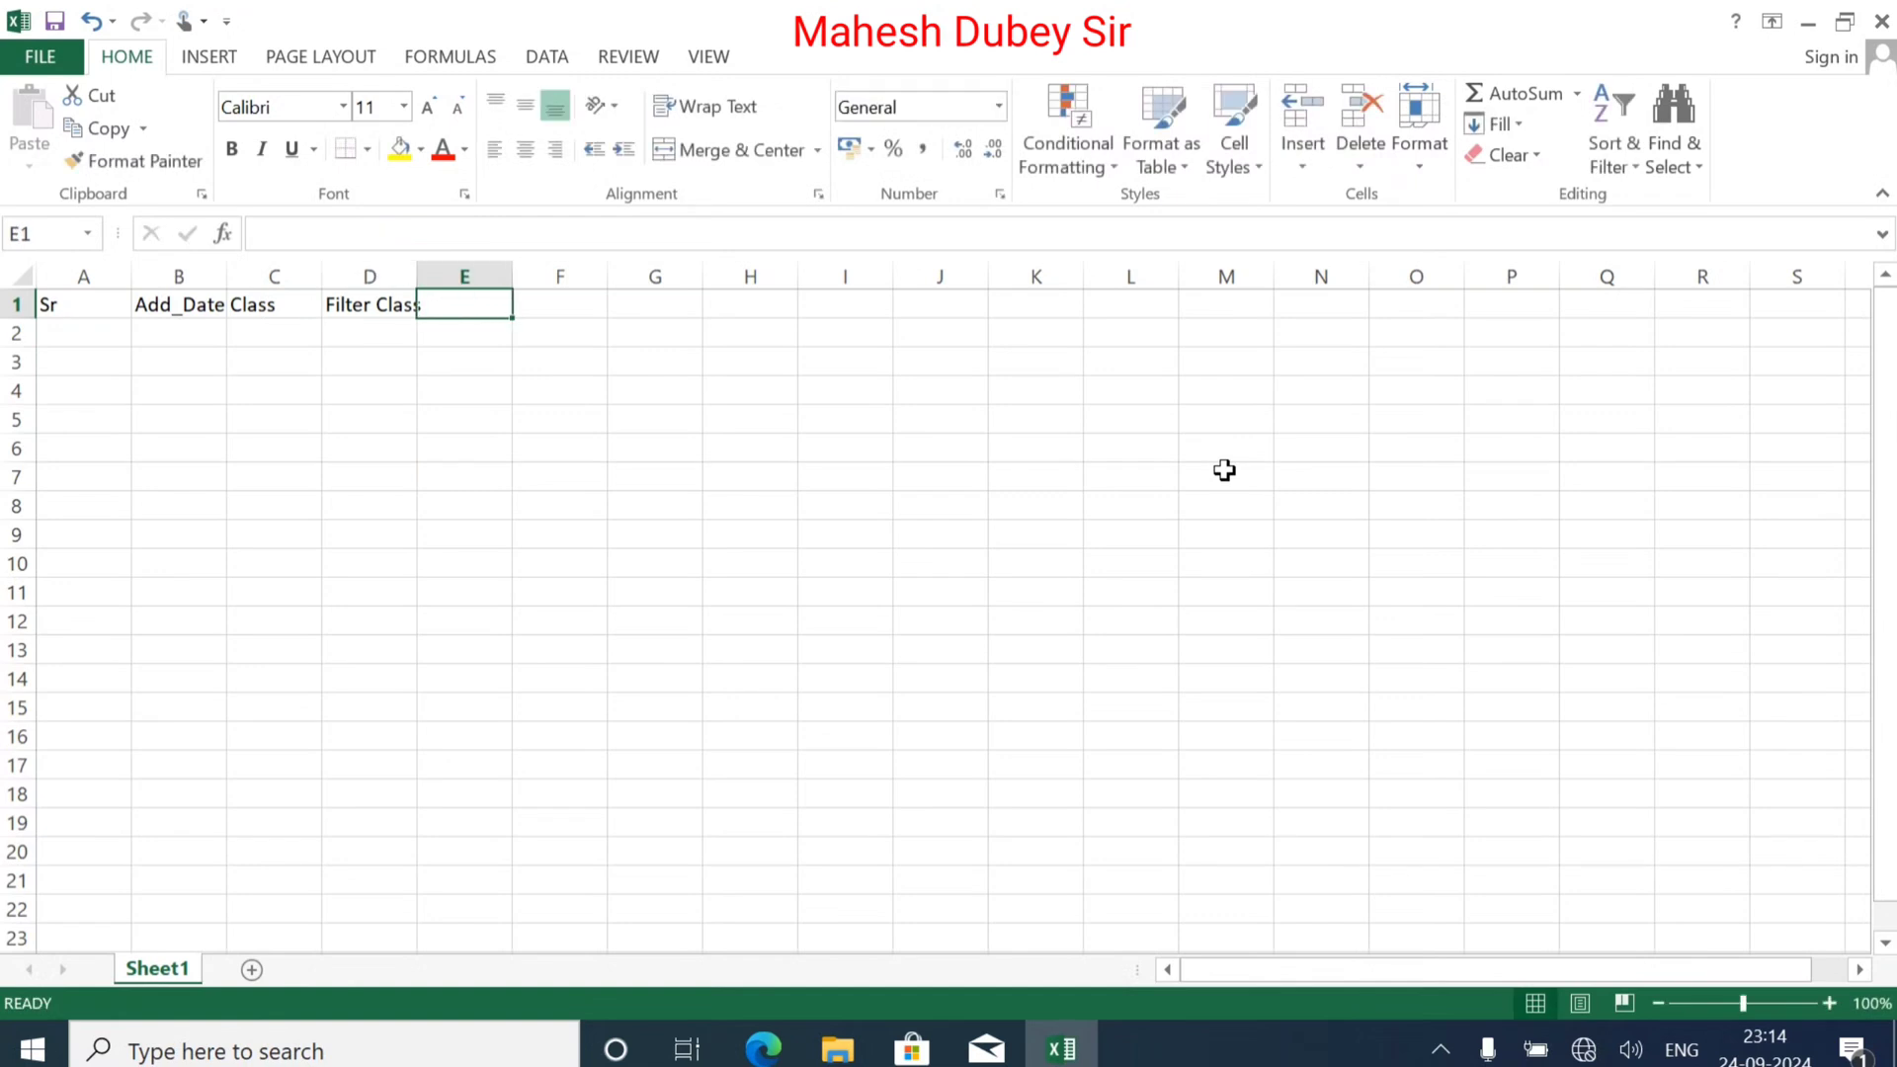
# Step: Add the column headings Student Name in cell E1 and Add_Fee in cell F1
pyautogui.write('St')
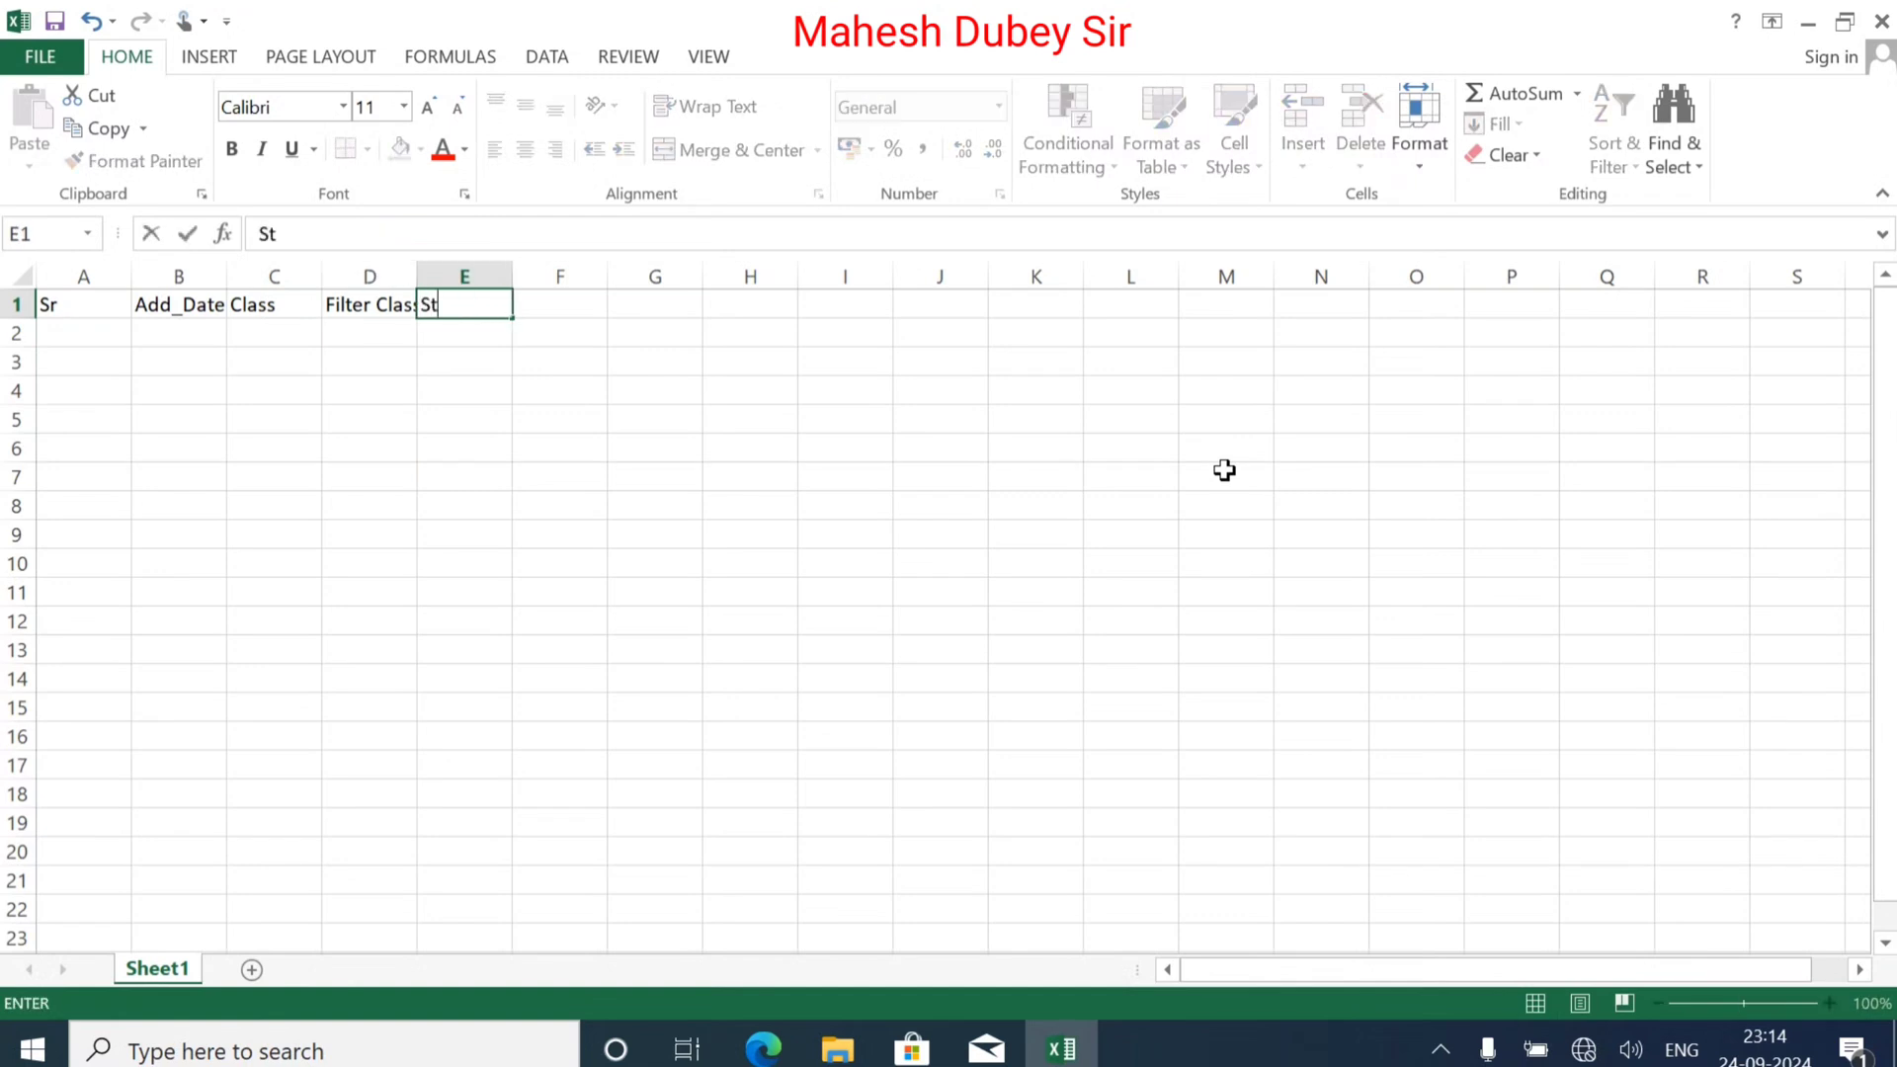
pyautogui.write('u')
pyautogui.write('se')
pyautogui.write('dent Name')
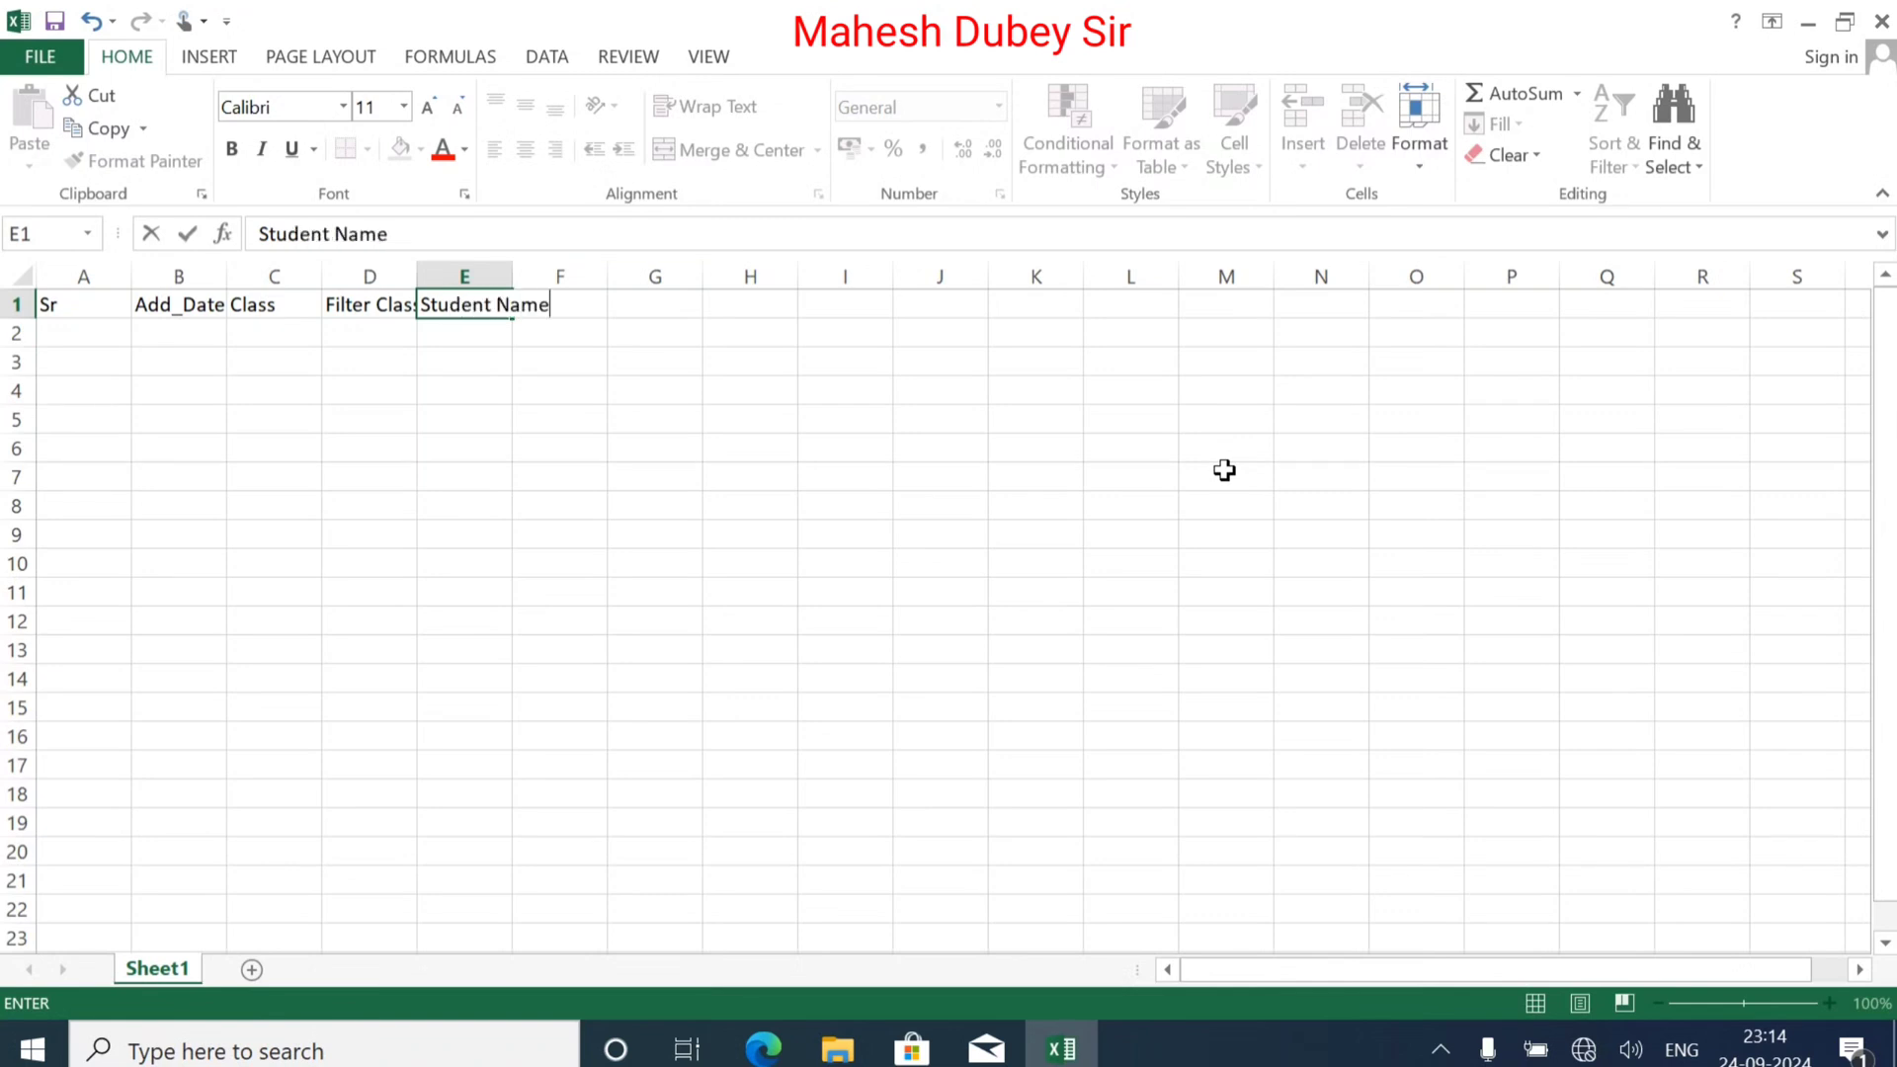
pyautogui.press('Tab')
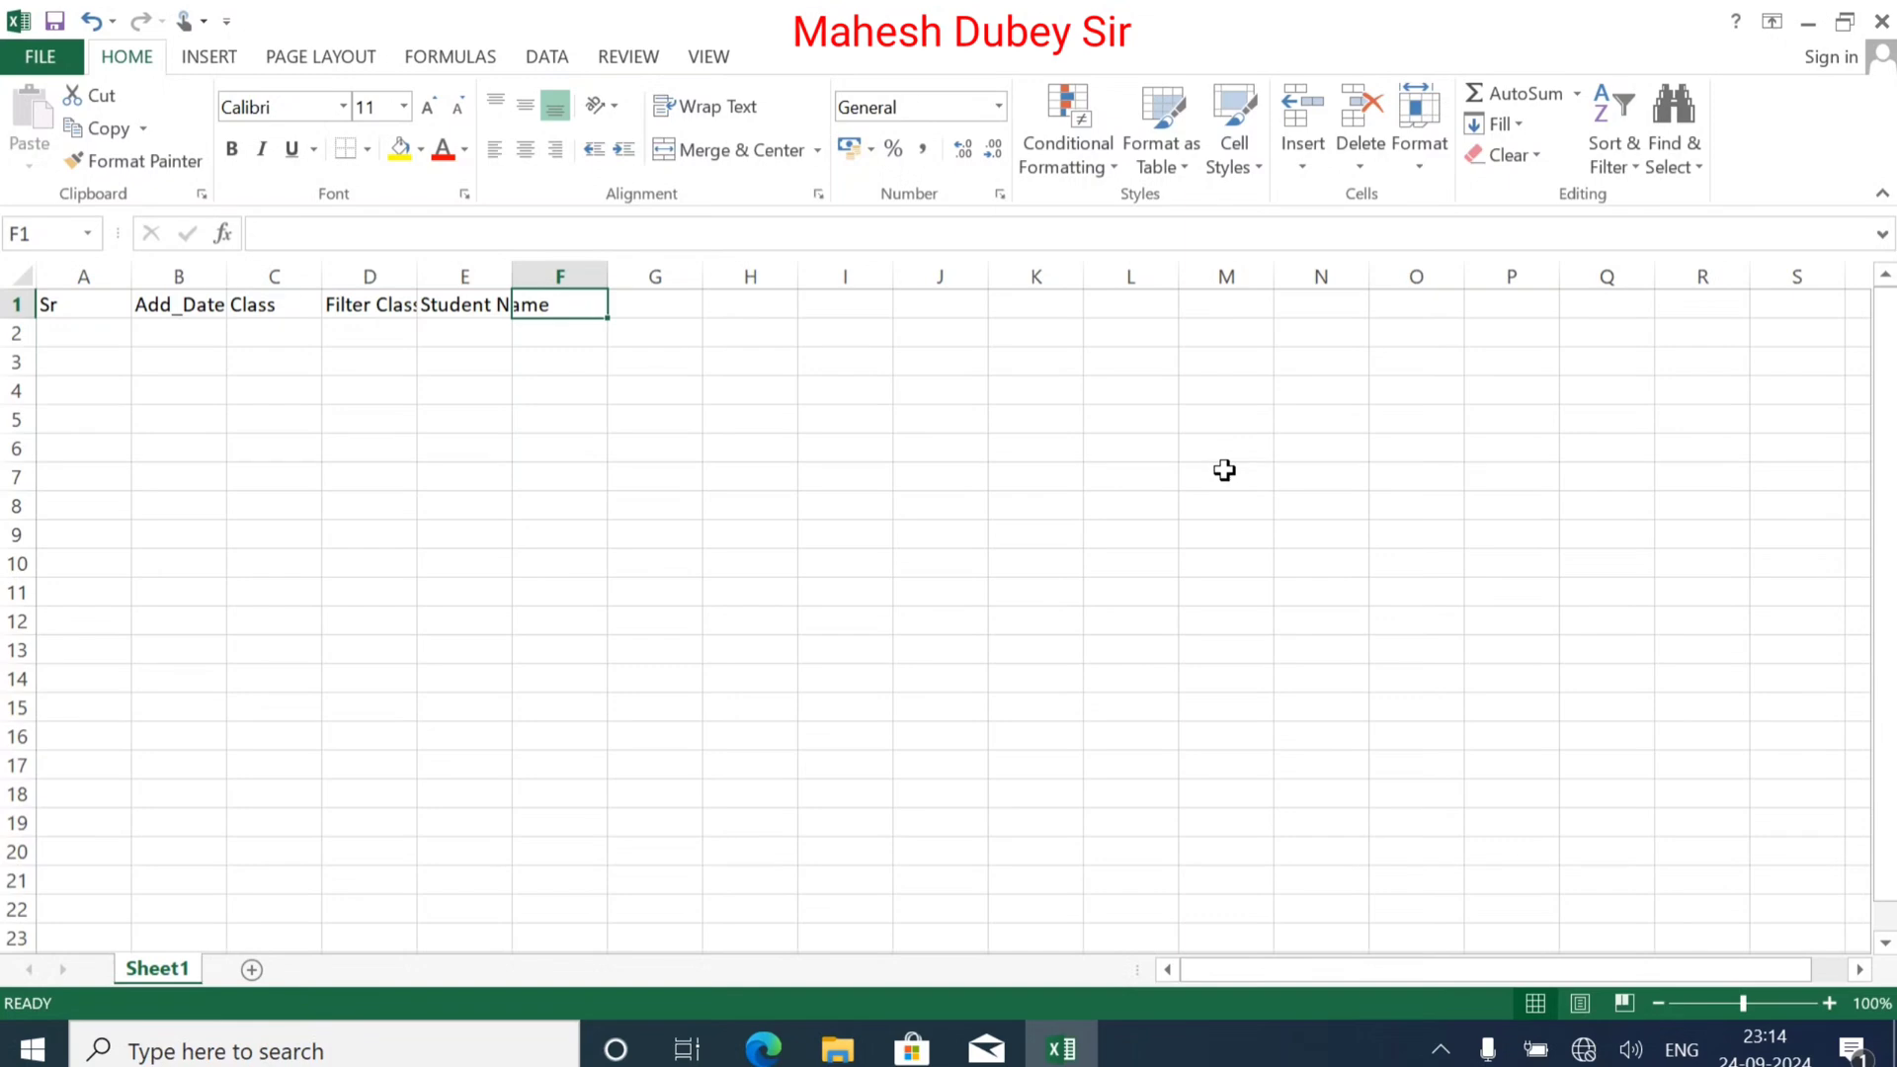
pyautogui.write('A')
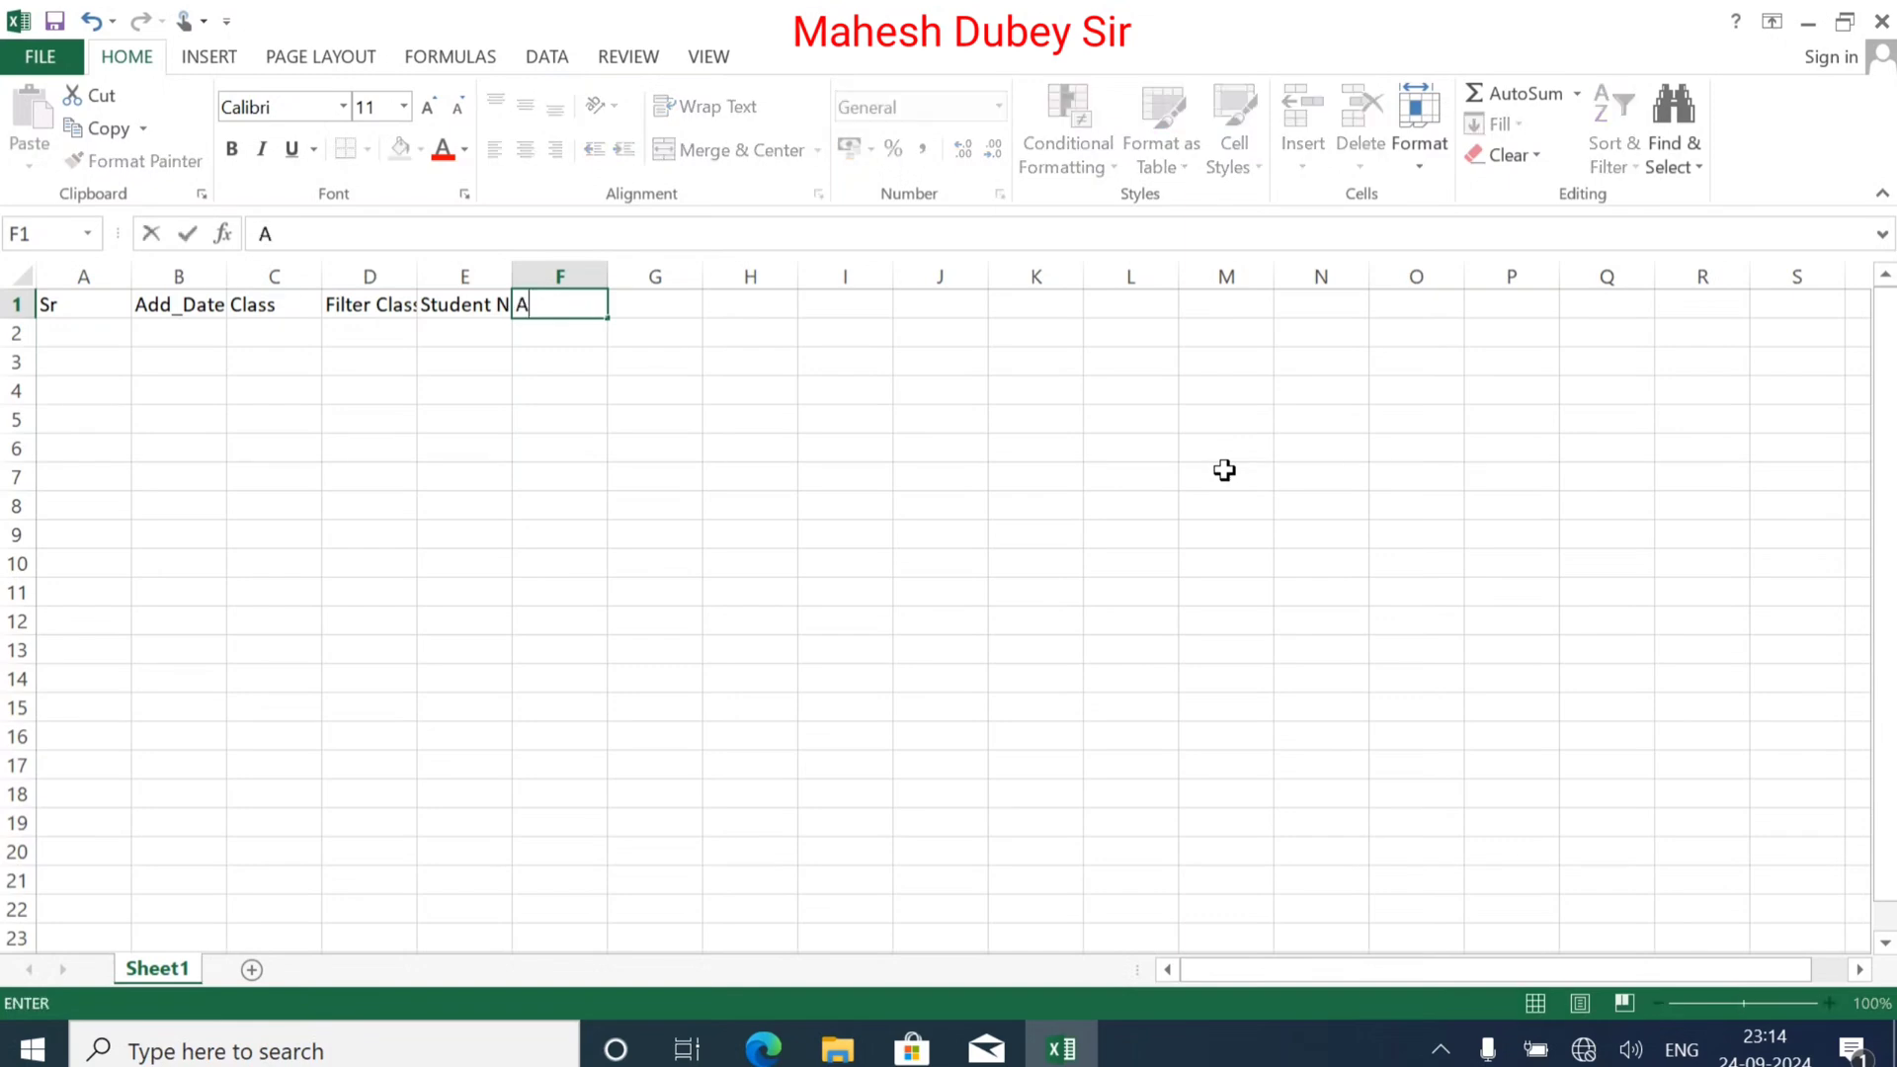
pyautogui.write('dd_Fee')
pyautogui.press('Tab')
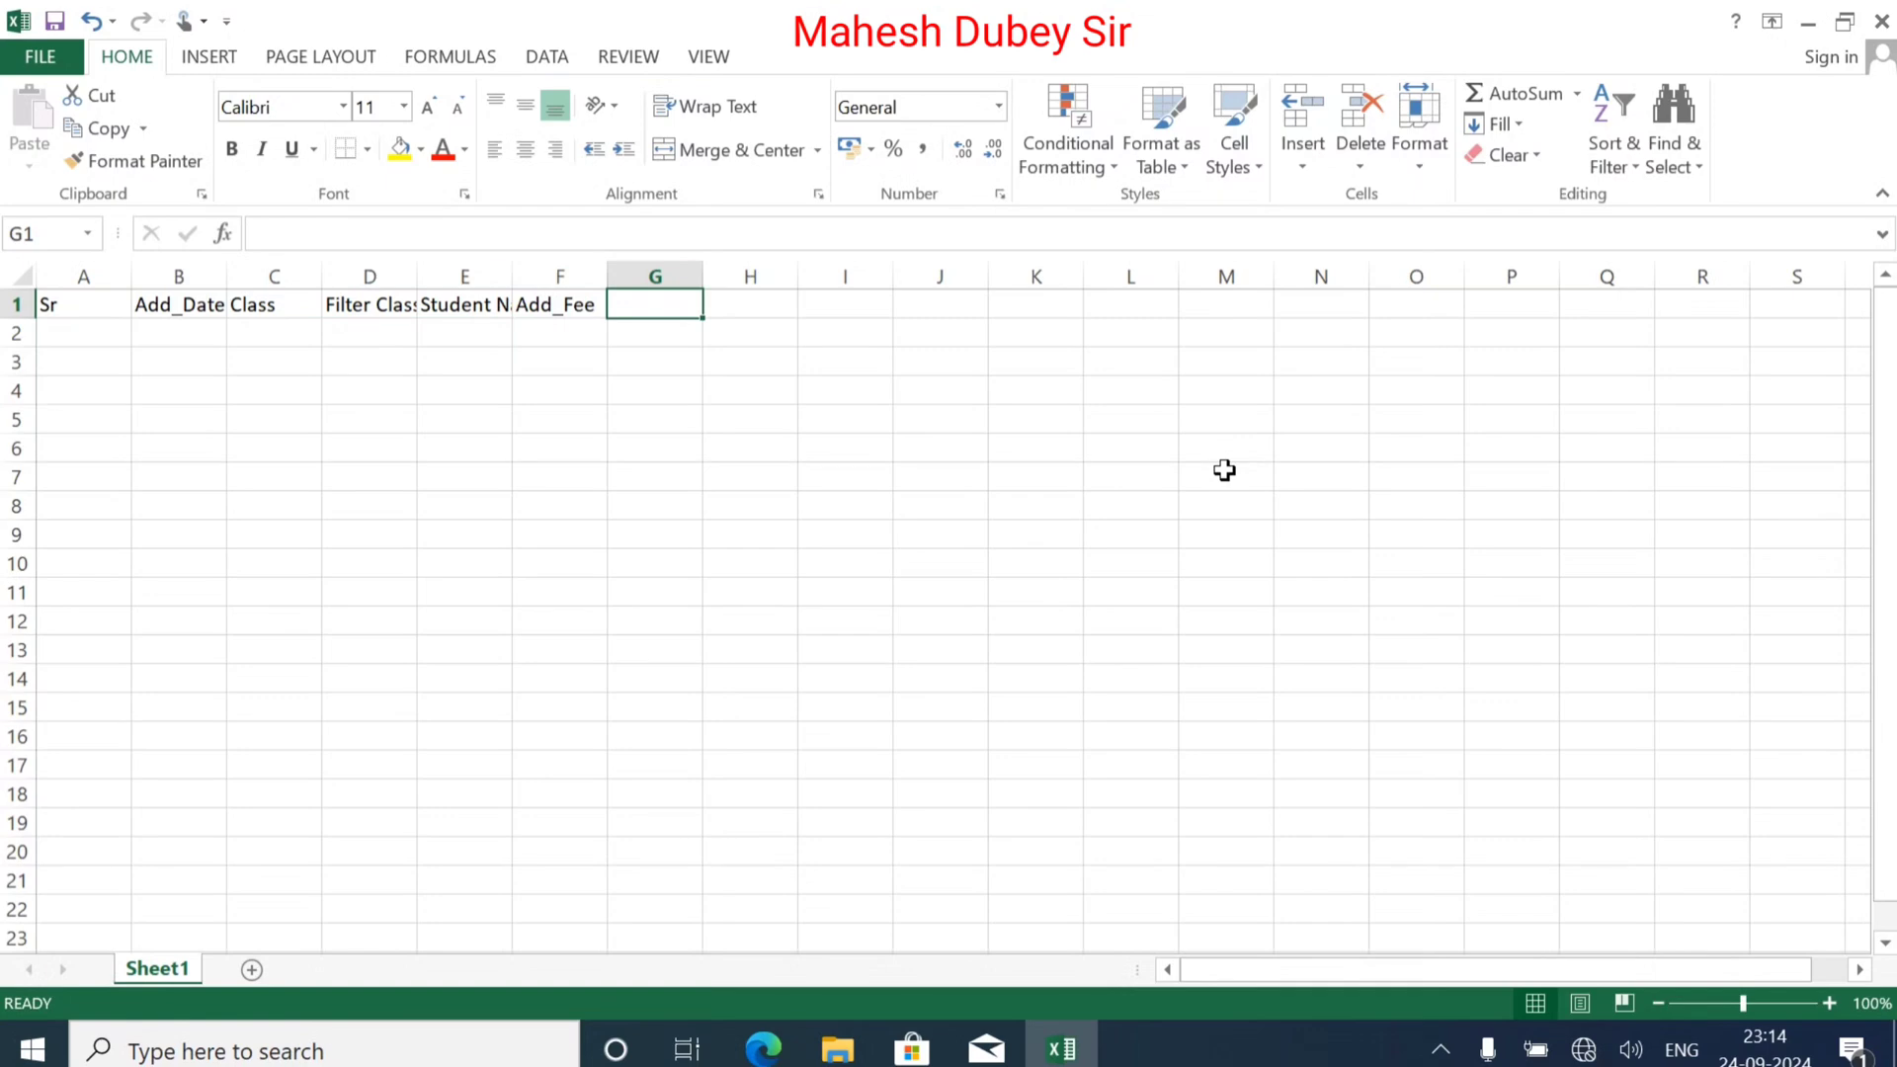
# Step: Add the column headings M_Fee in cell G1 and R_Fee in cell H1
pyautogui.write('M')
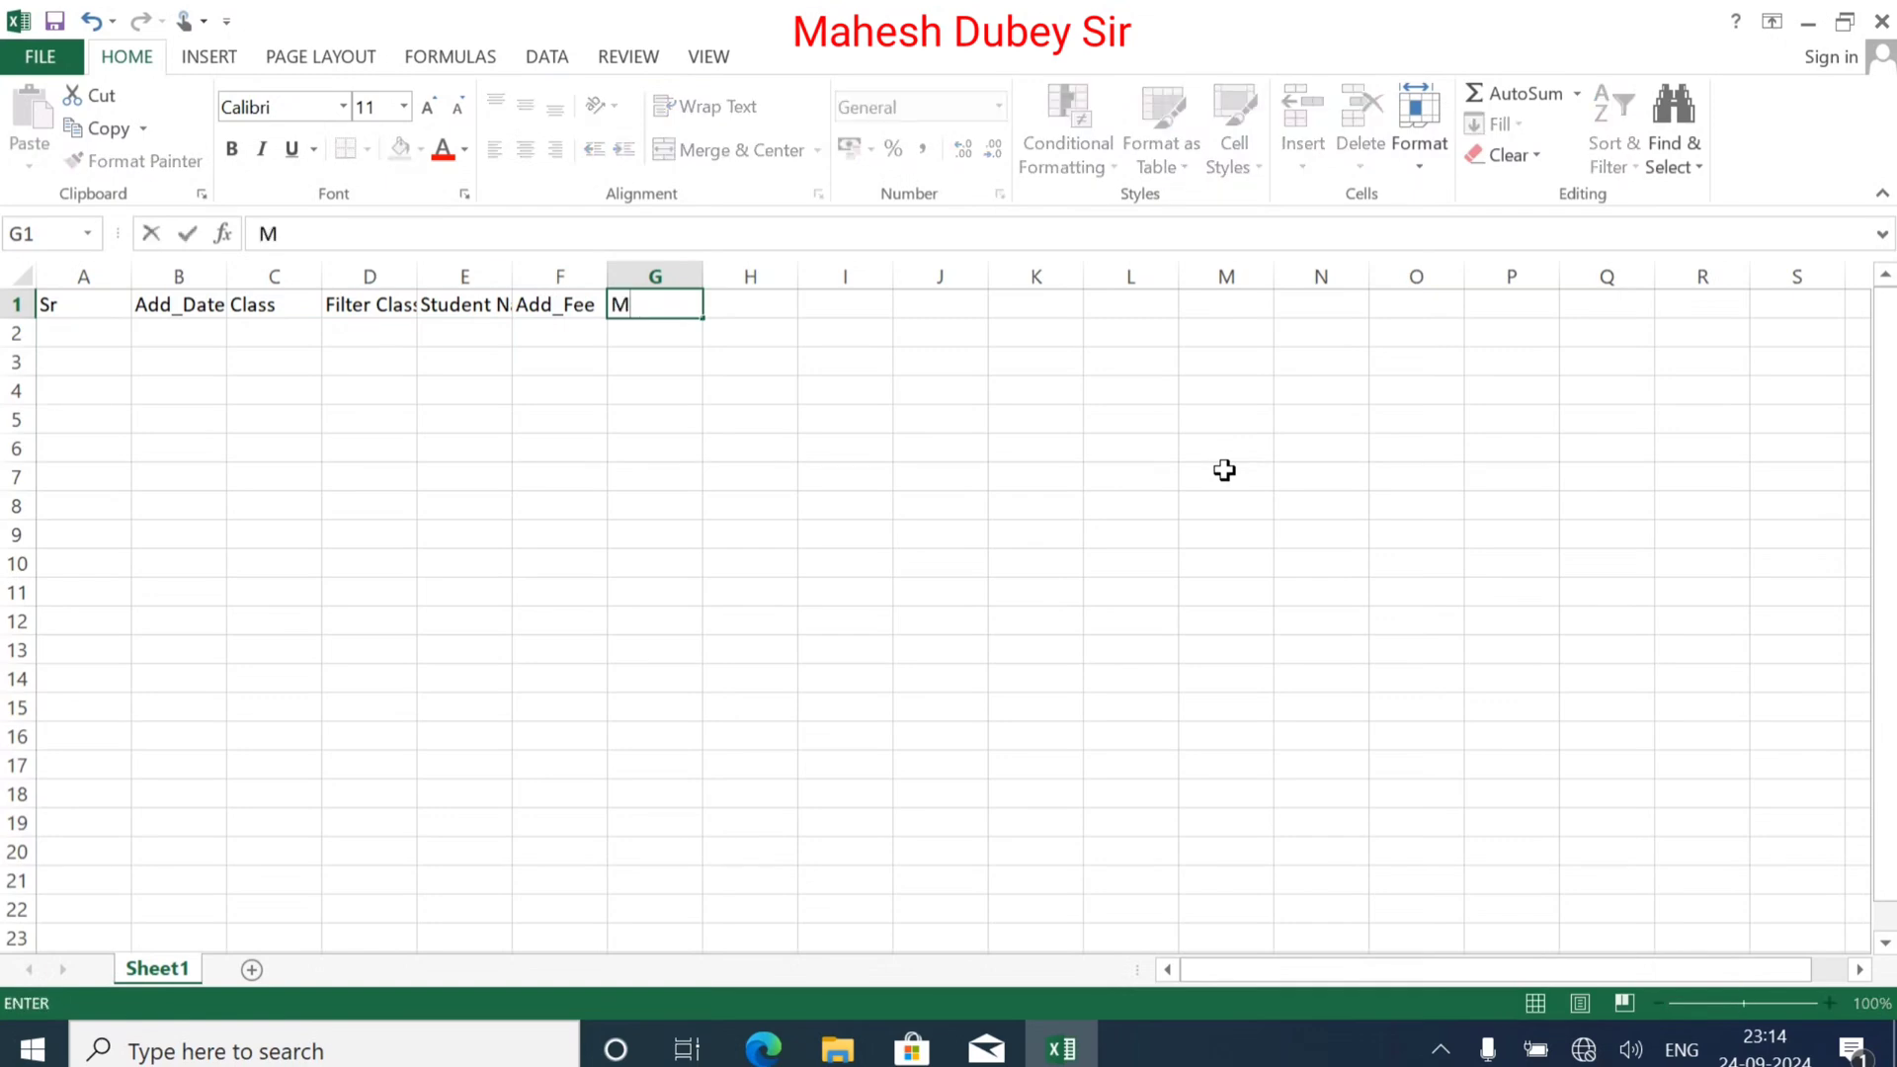
pyautogui.write('_Fee')
pyautogui.press('Tab')
pyautogui.write('R')
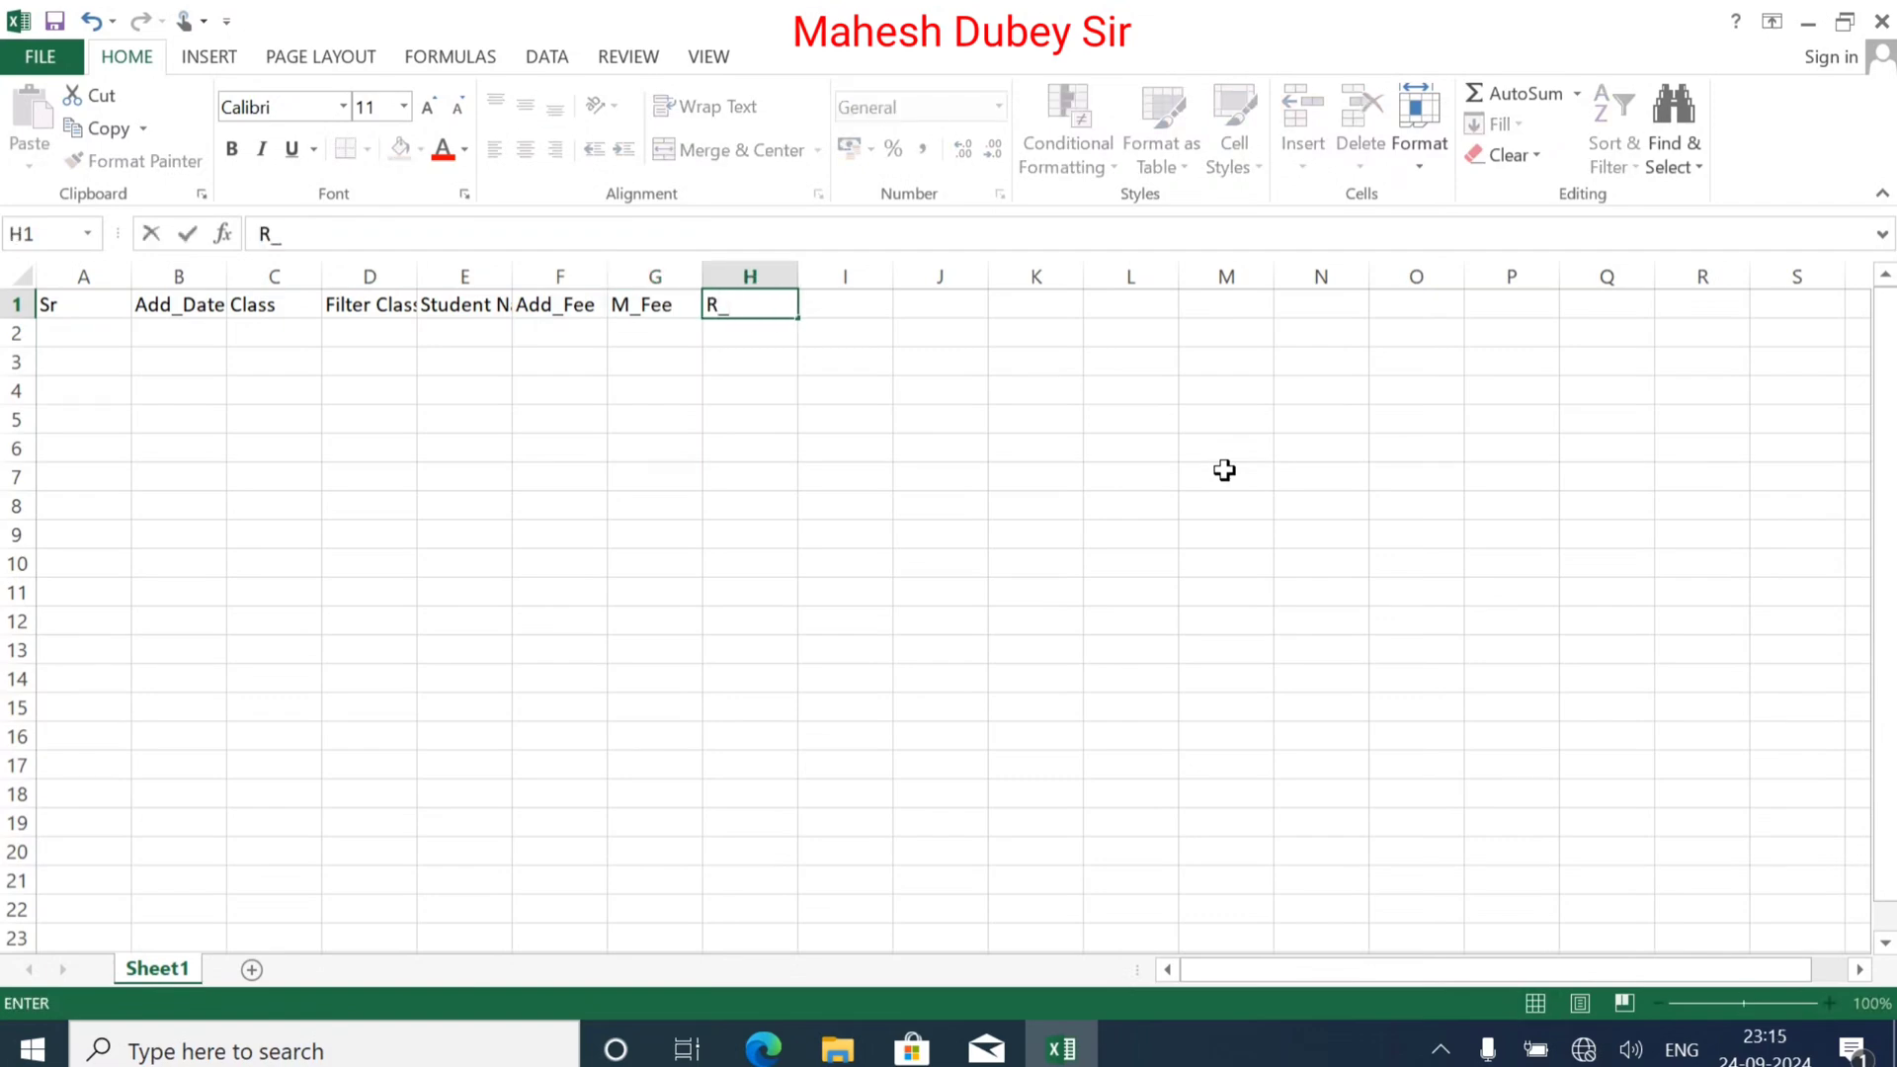
pyautogui.write('_Fee')
pyautogui.press('Tab')
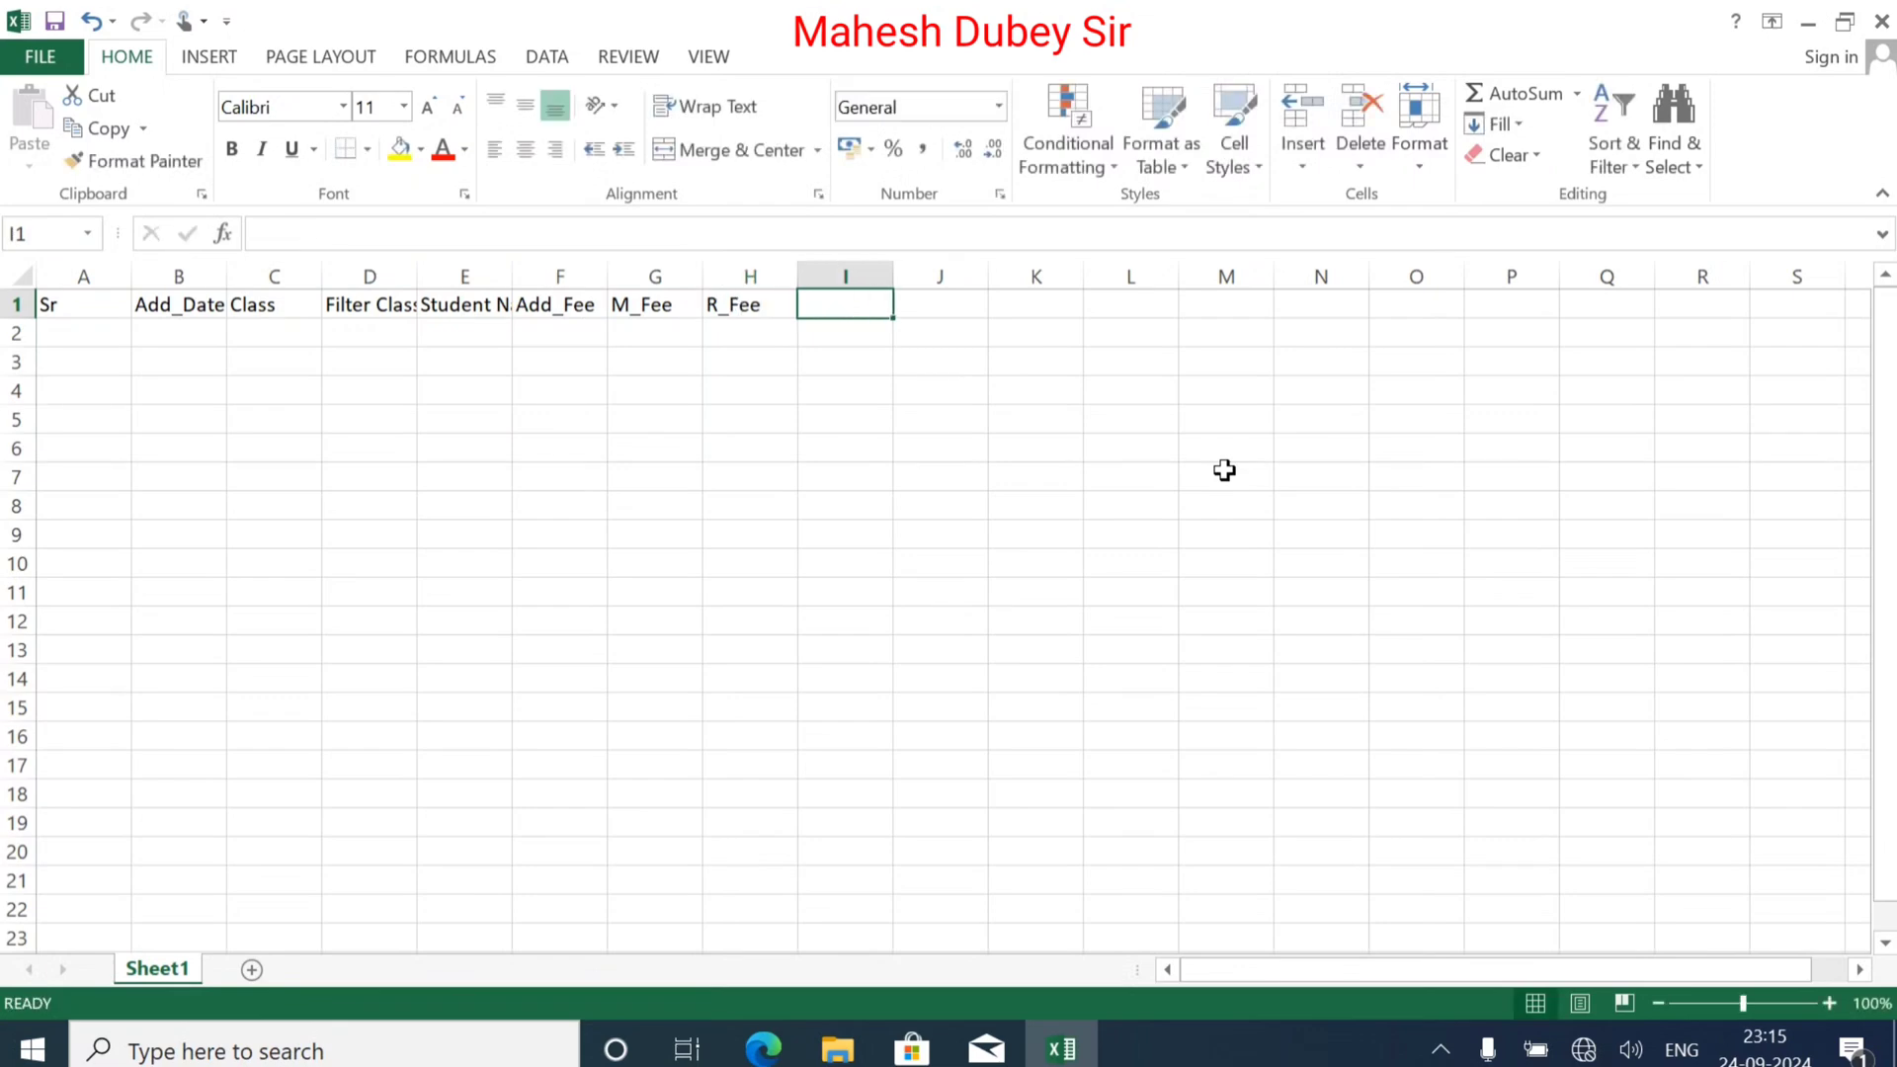
# Step: Add the column headings Ex_Fee in cell I1 and Total_Fee in cell J1
pyautogui.write('Ex')
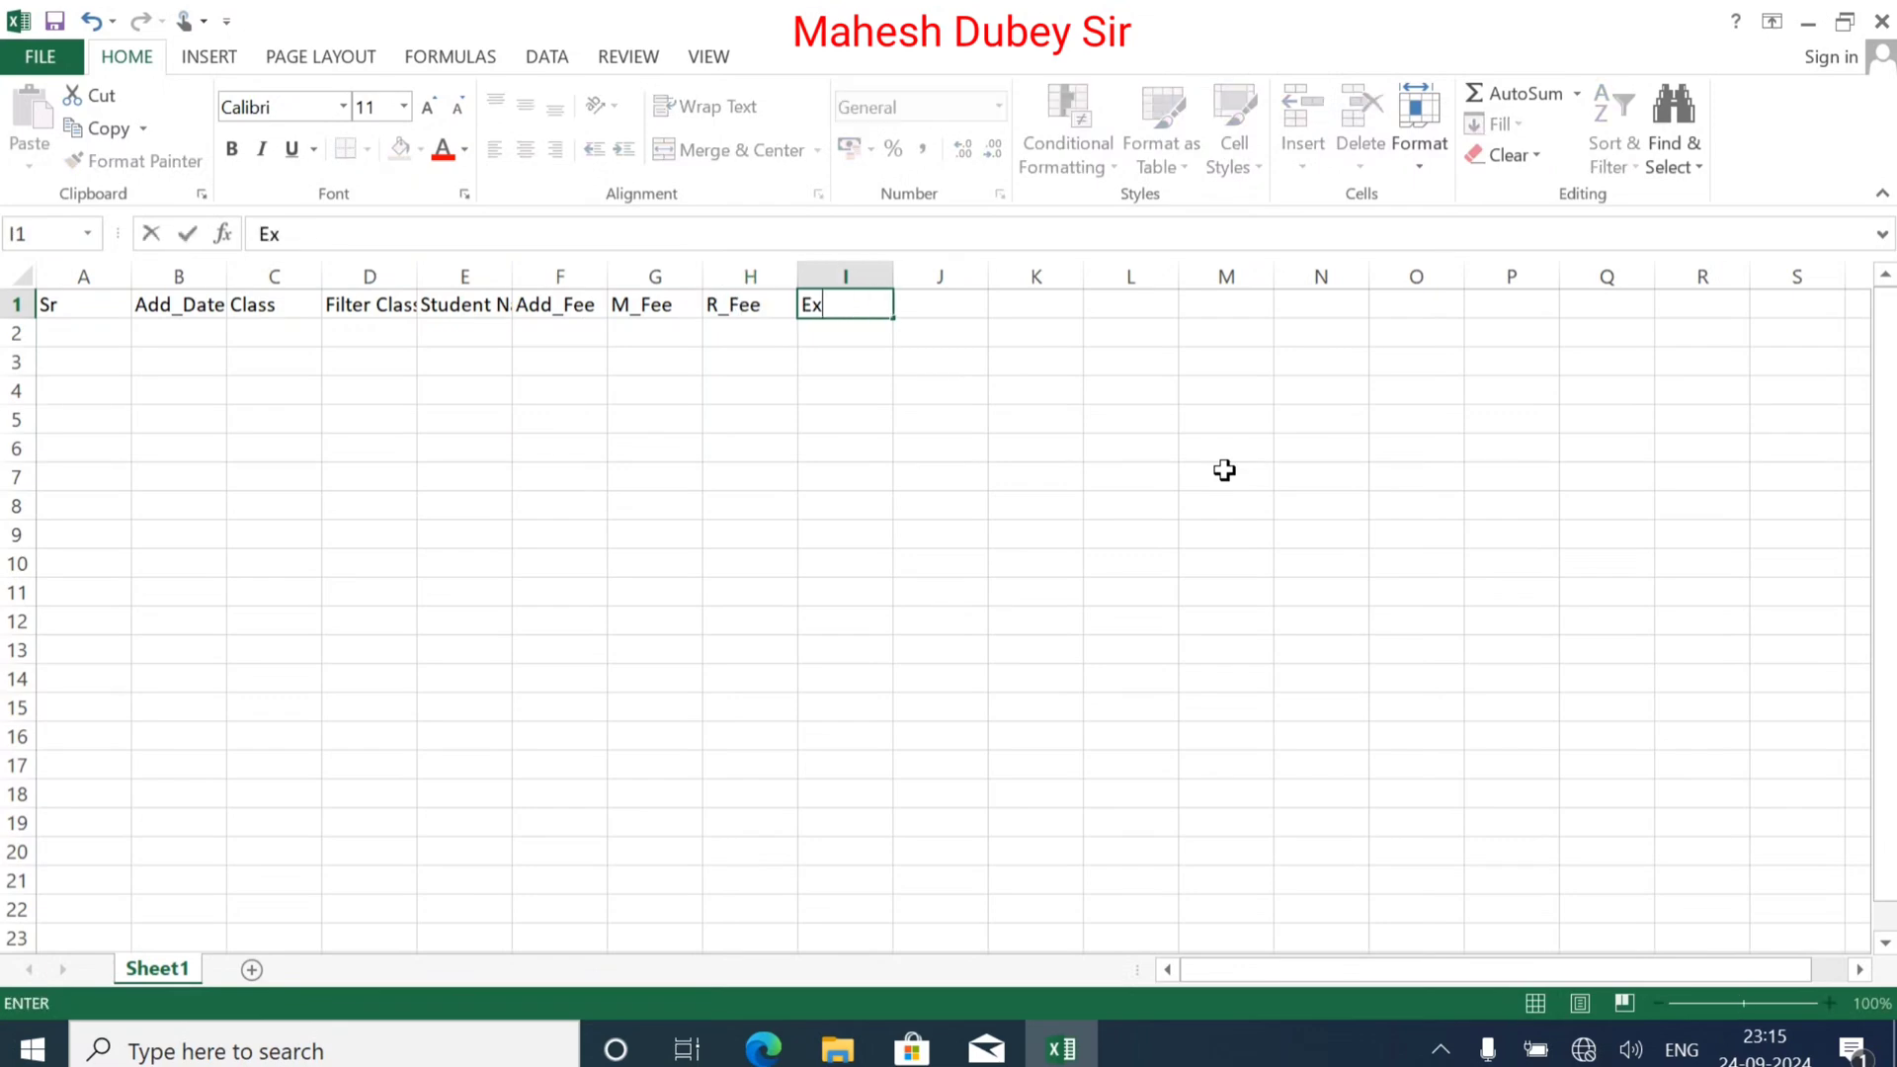
pyautogui.write('_Fee')
pyautogui.press('Tab')
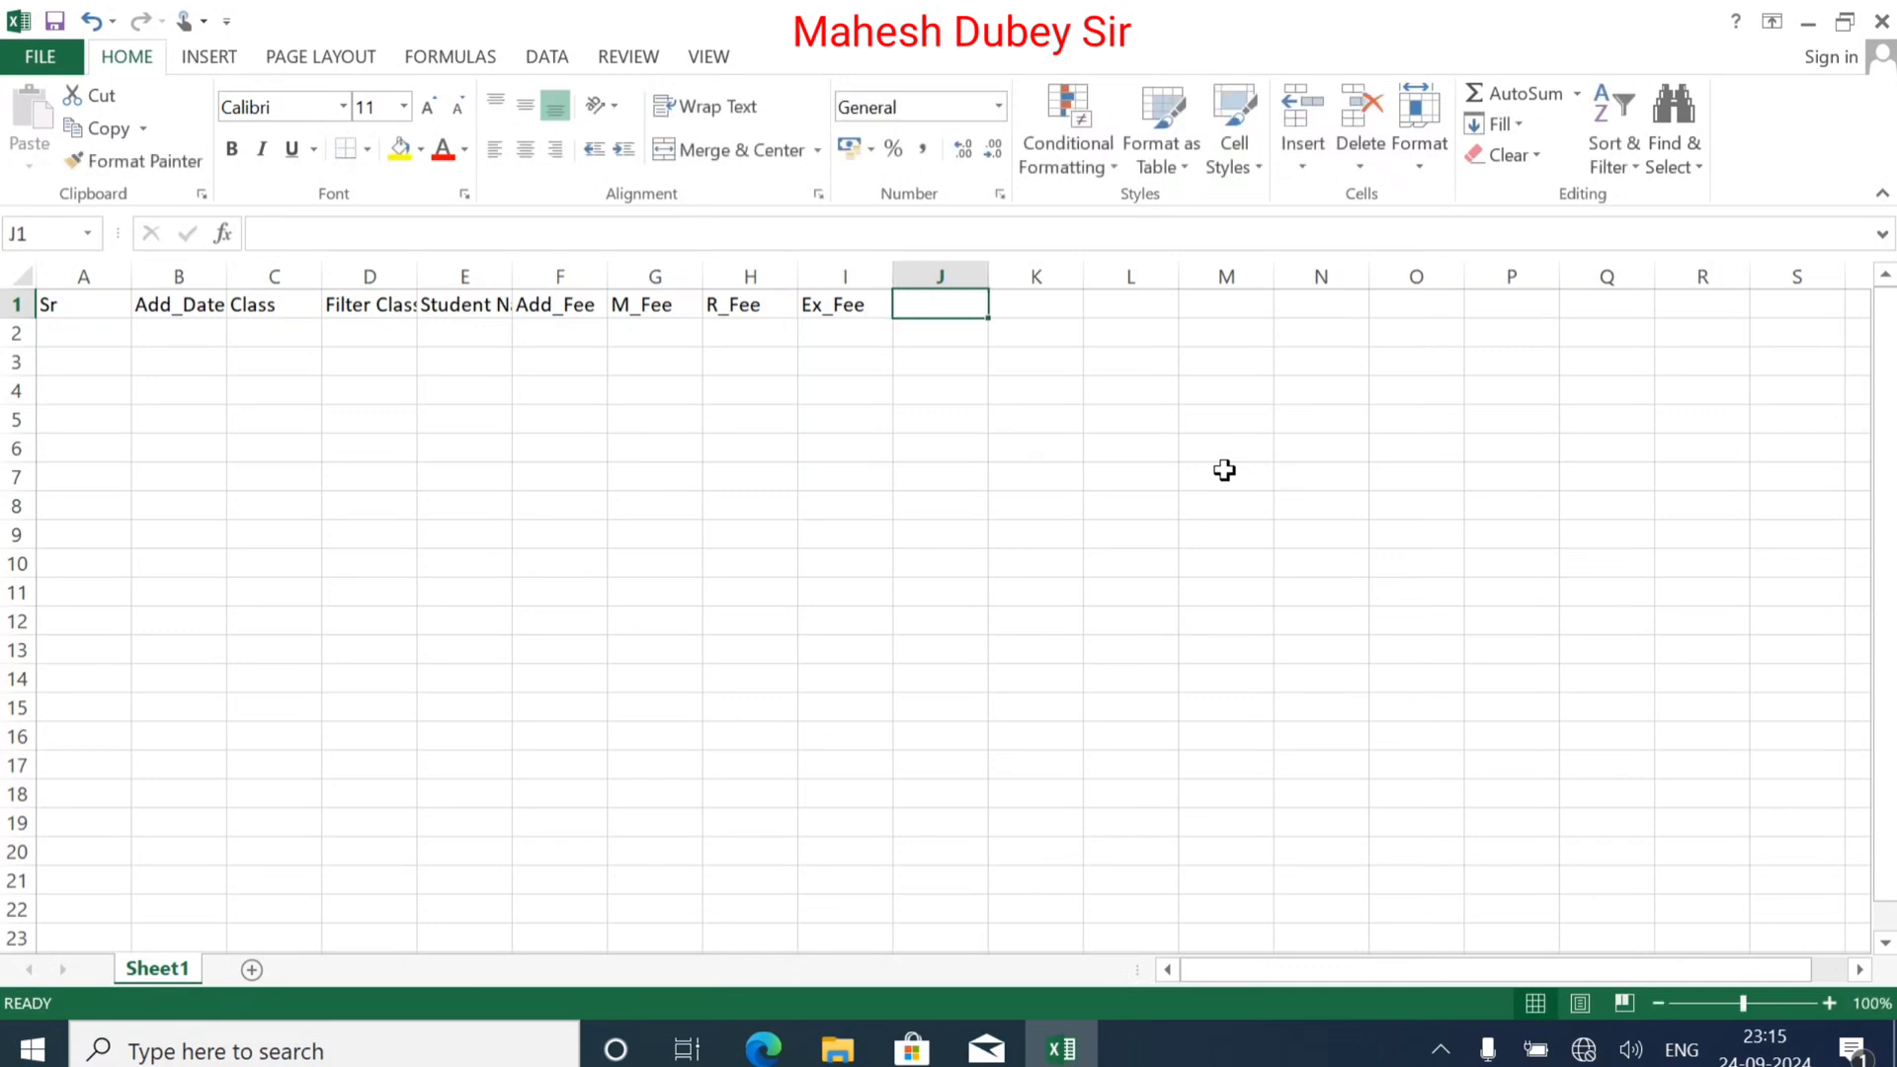
pyautogui.write('Total')
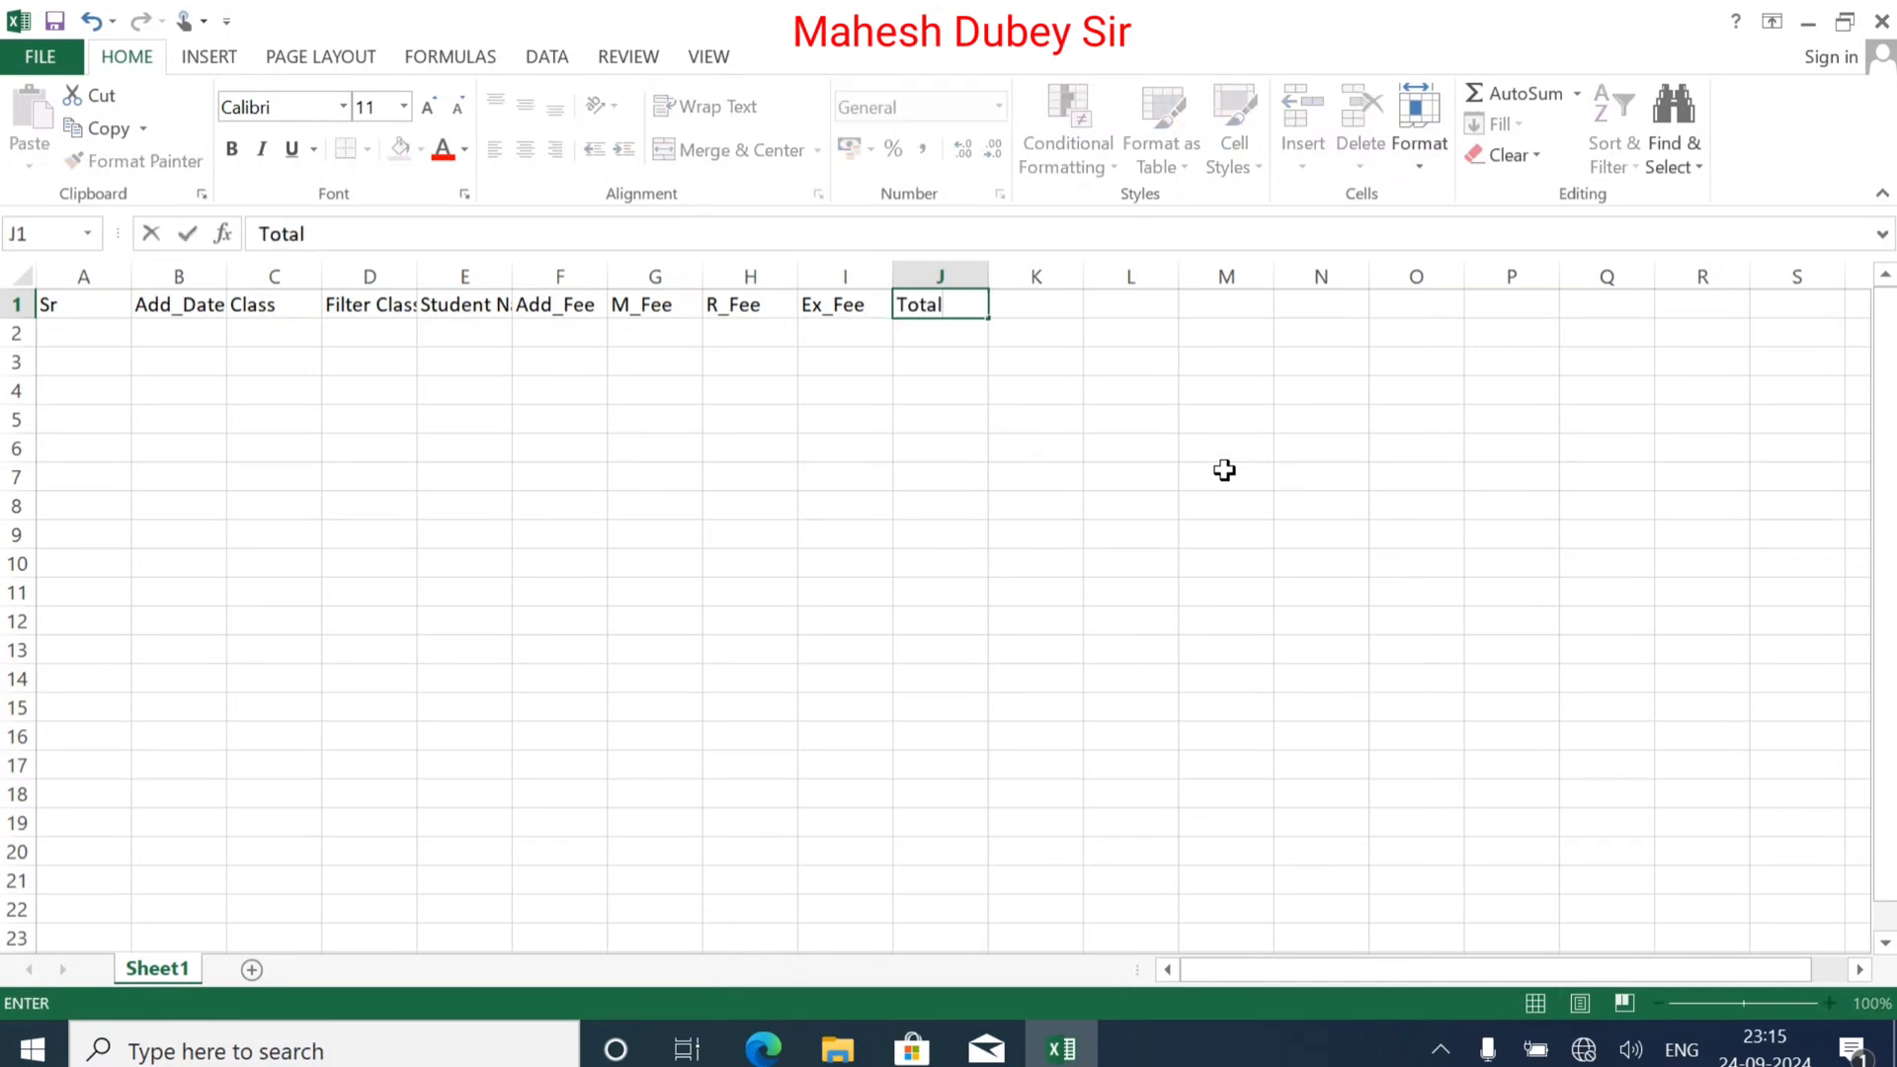
pyautogui.write('_Fee')
pyautogui.press('Return')
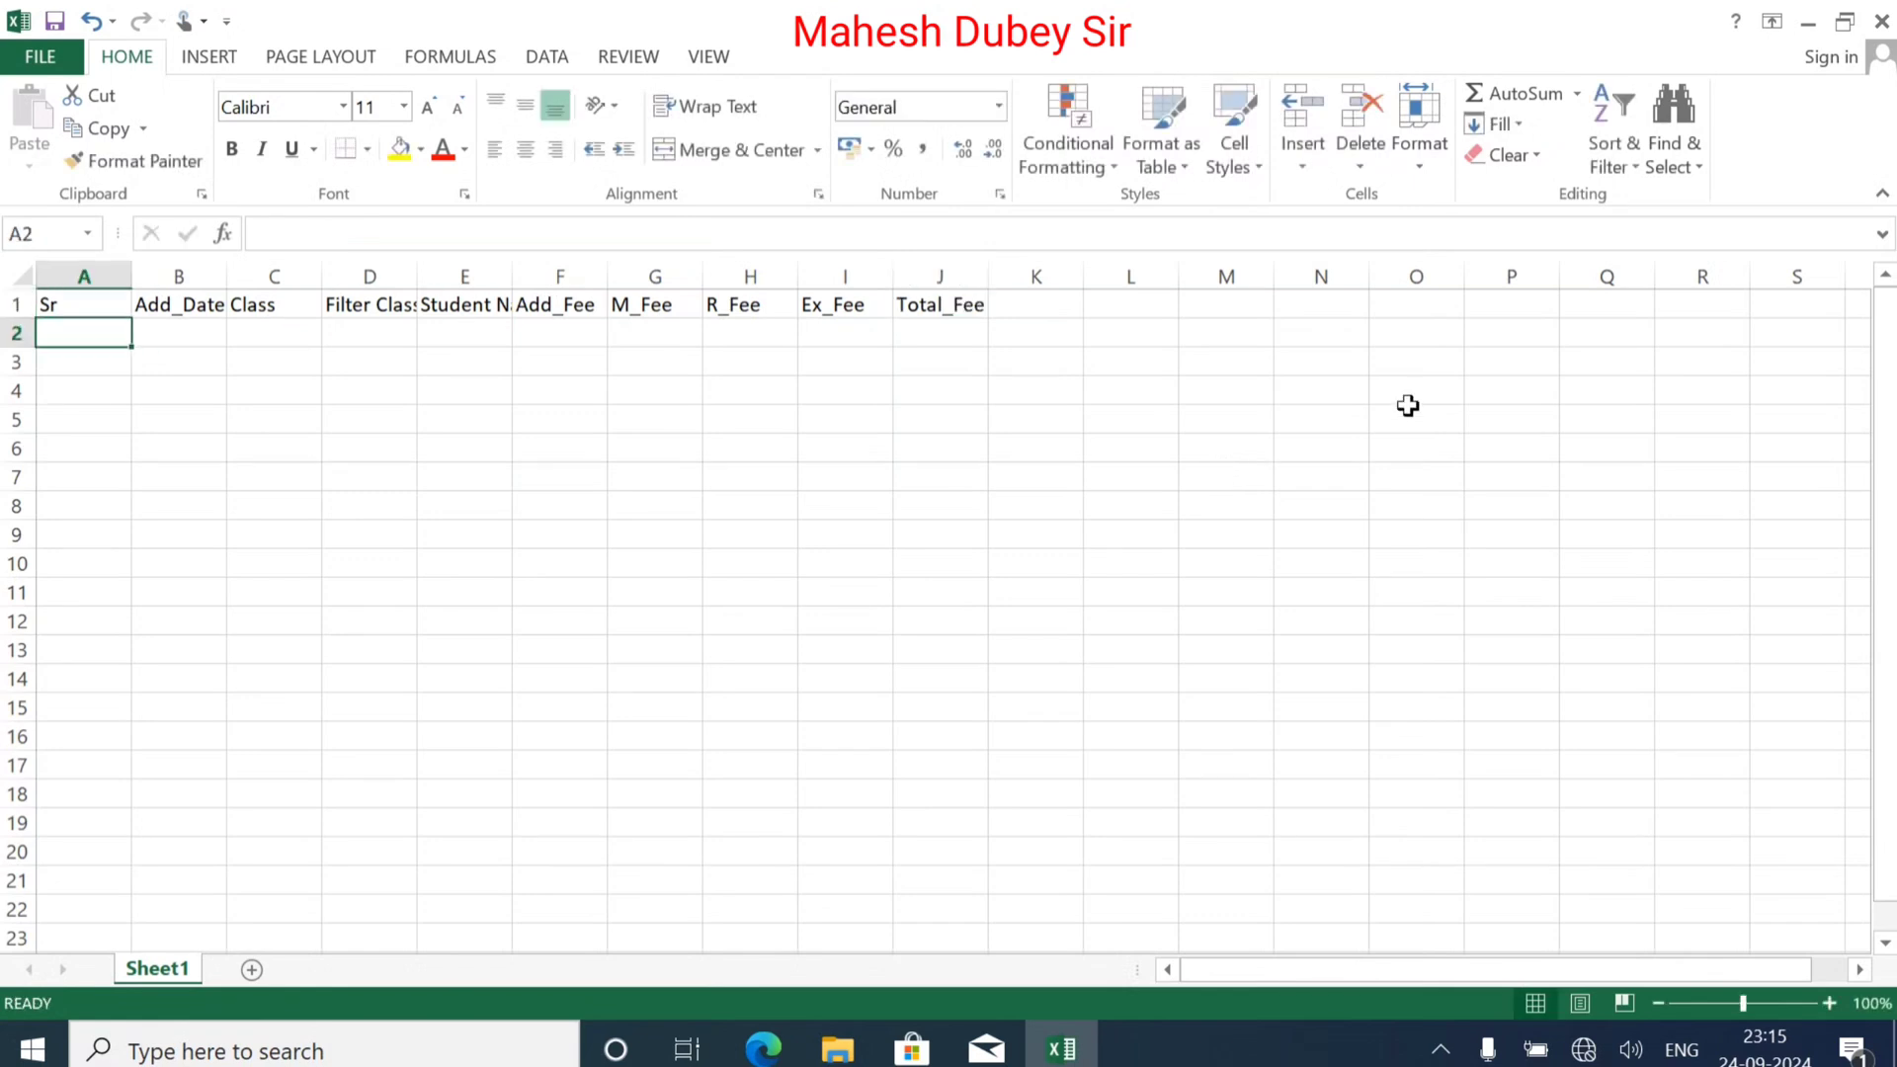
# Step: Format the header cells A1:J1 in bold with font size 14
pyautogui.click(64, 299)
pyautogui.click(274, 334)
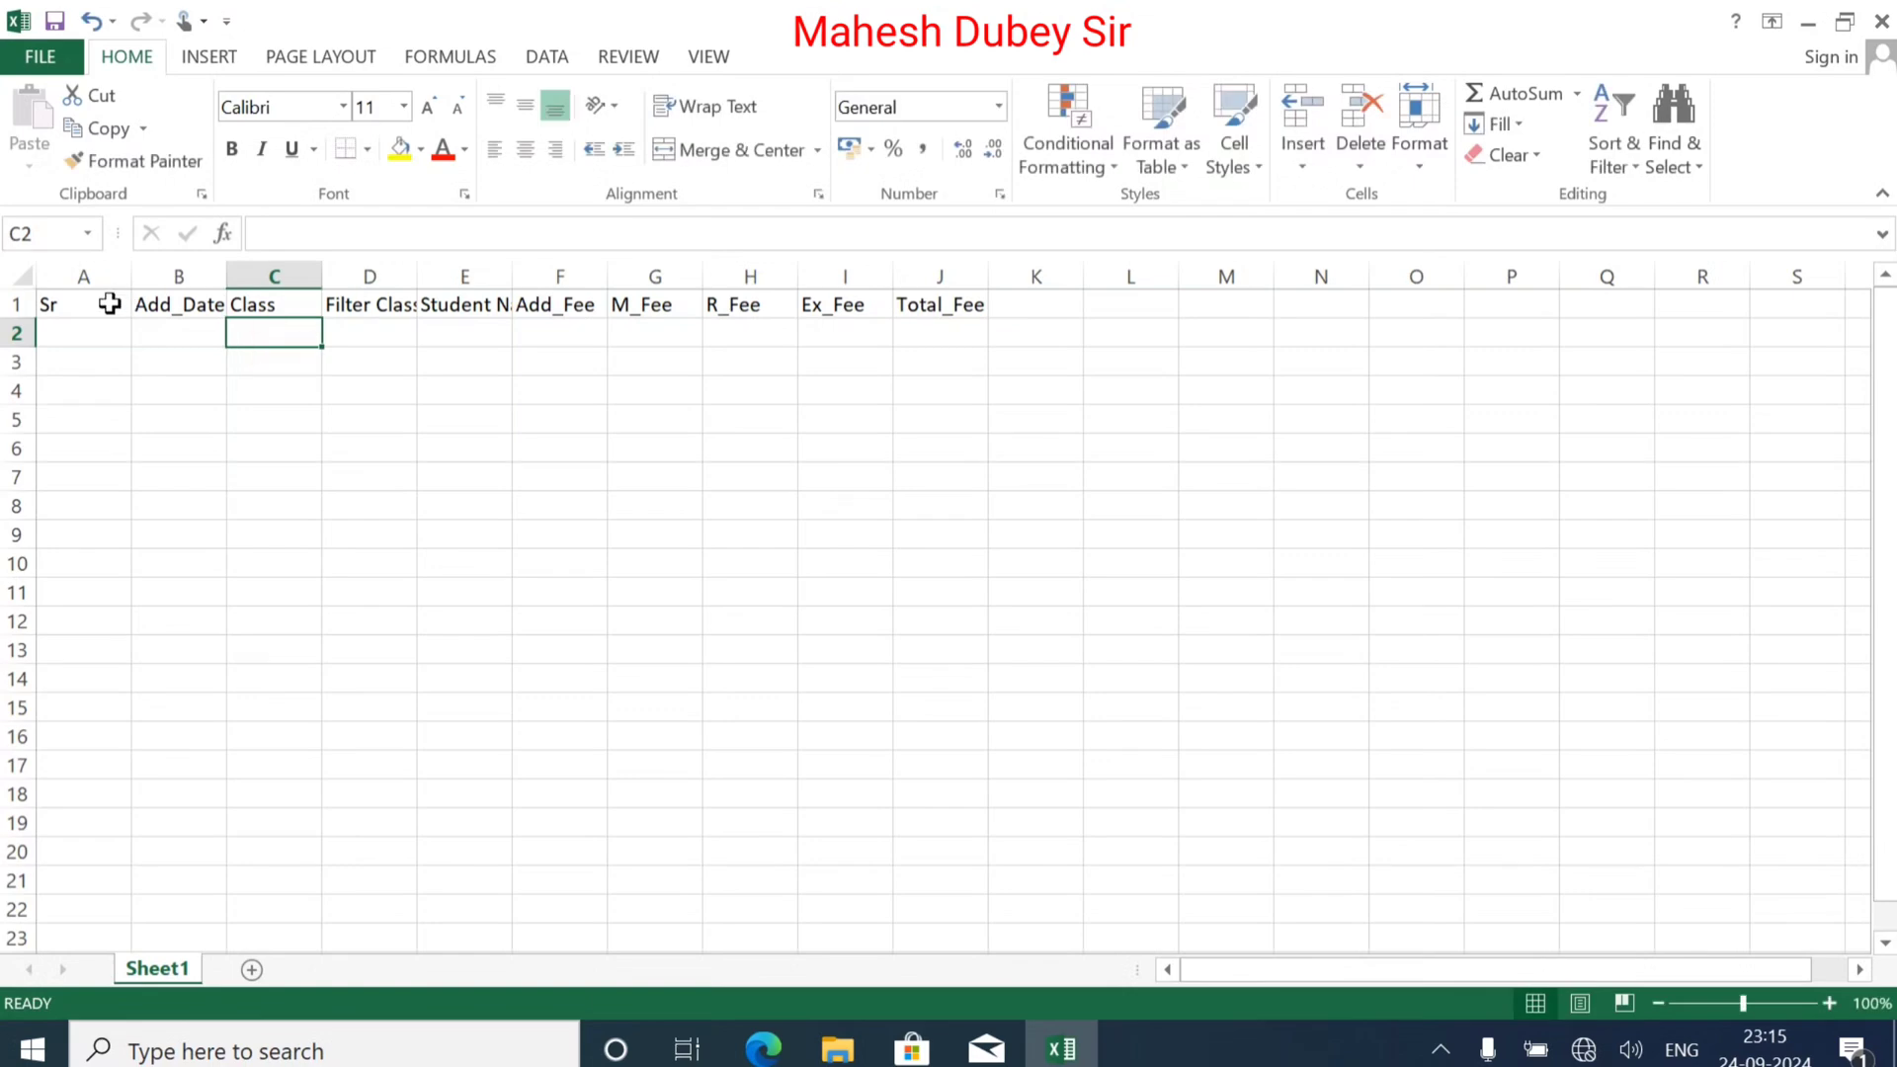
pyautogui.moveTo(109, 303); pyautogui.dragTo(969, 309)
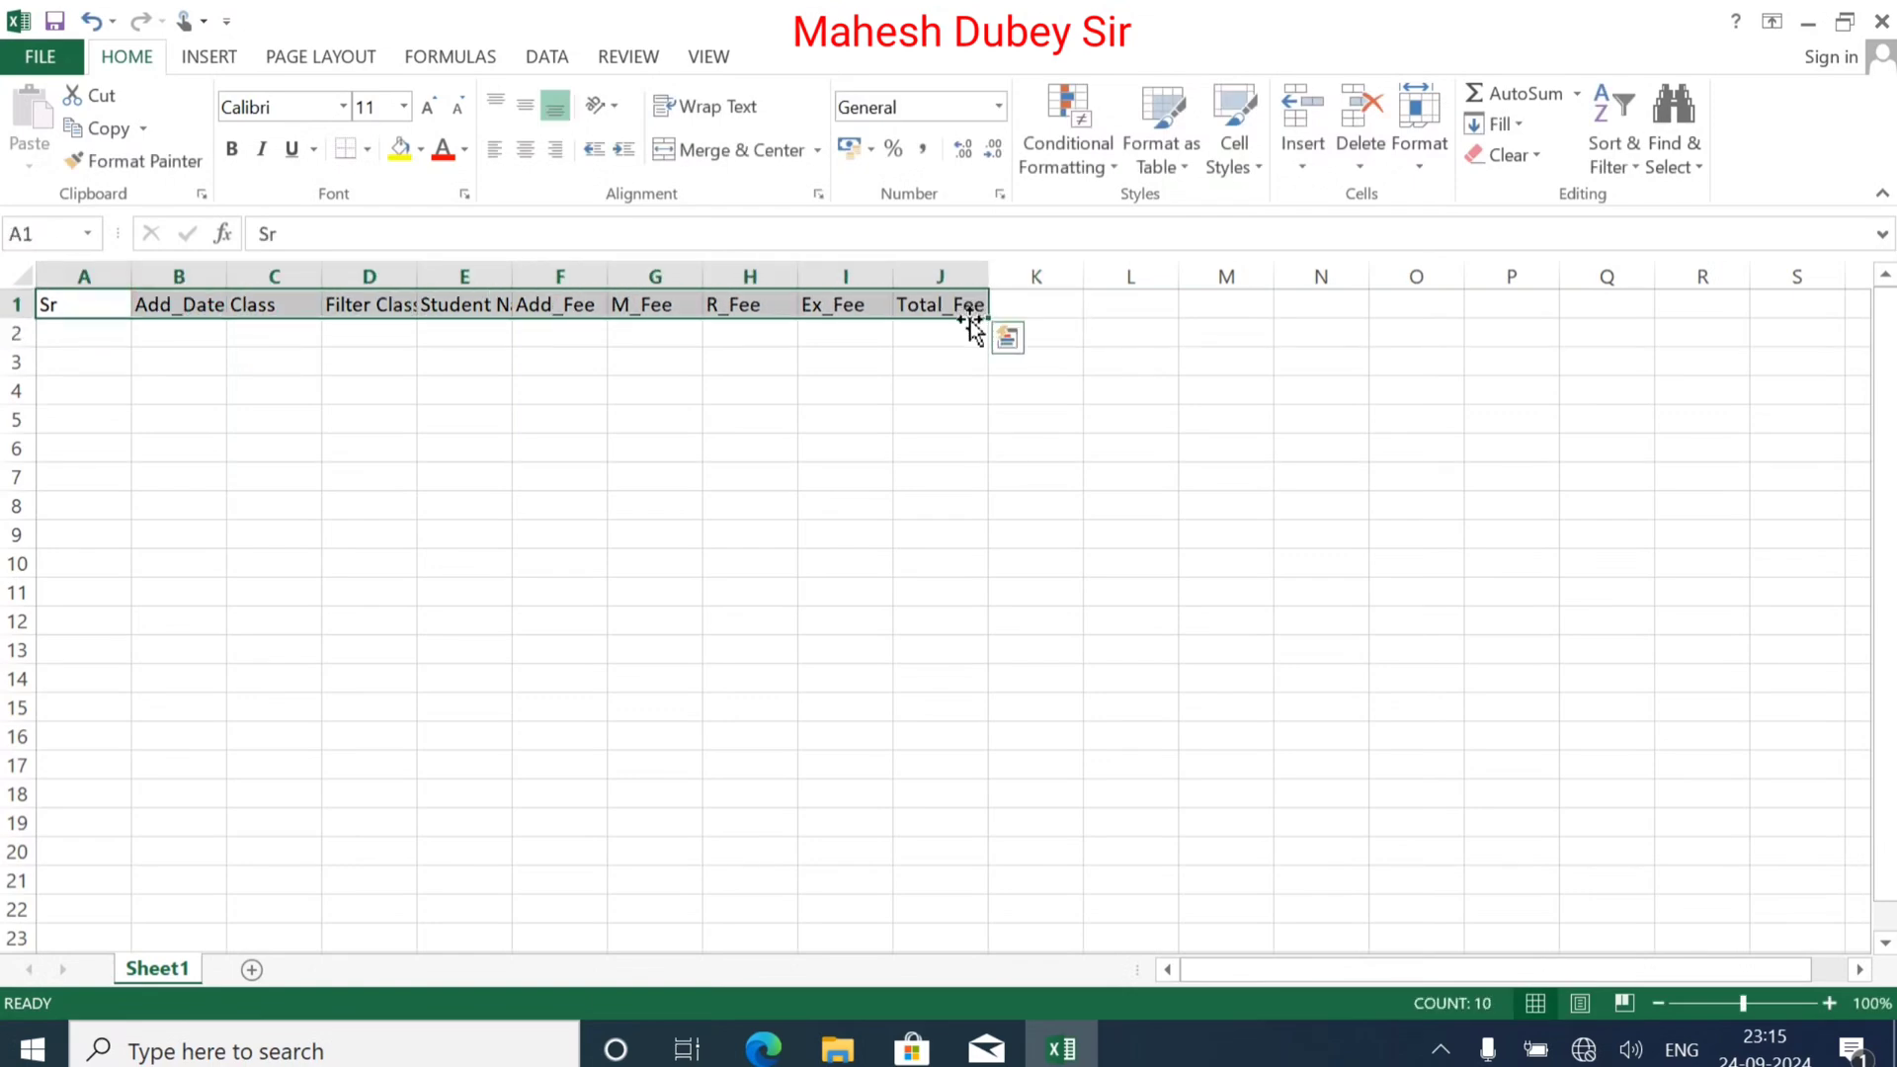
pyautogui.click(432, 109)
pyautogui.click(432, 109)
pyautogui.click(431, 109)
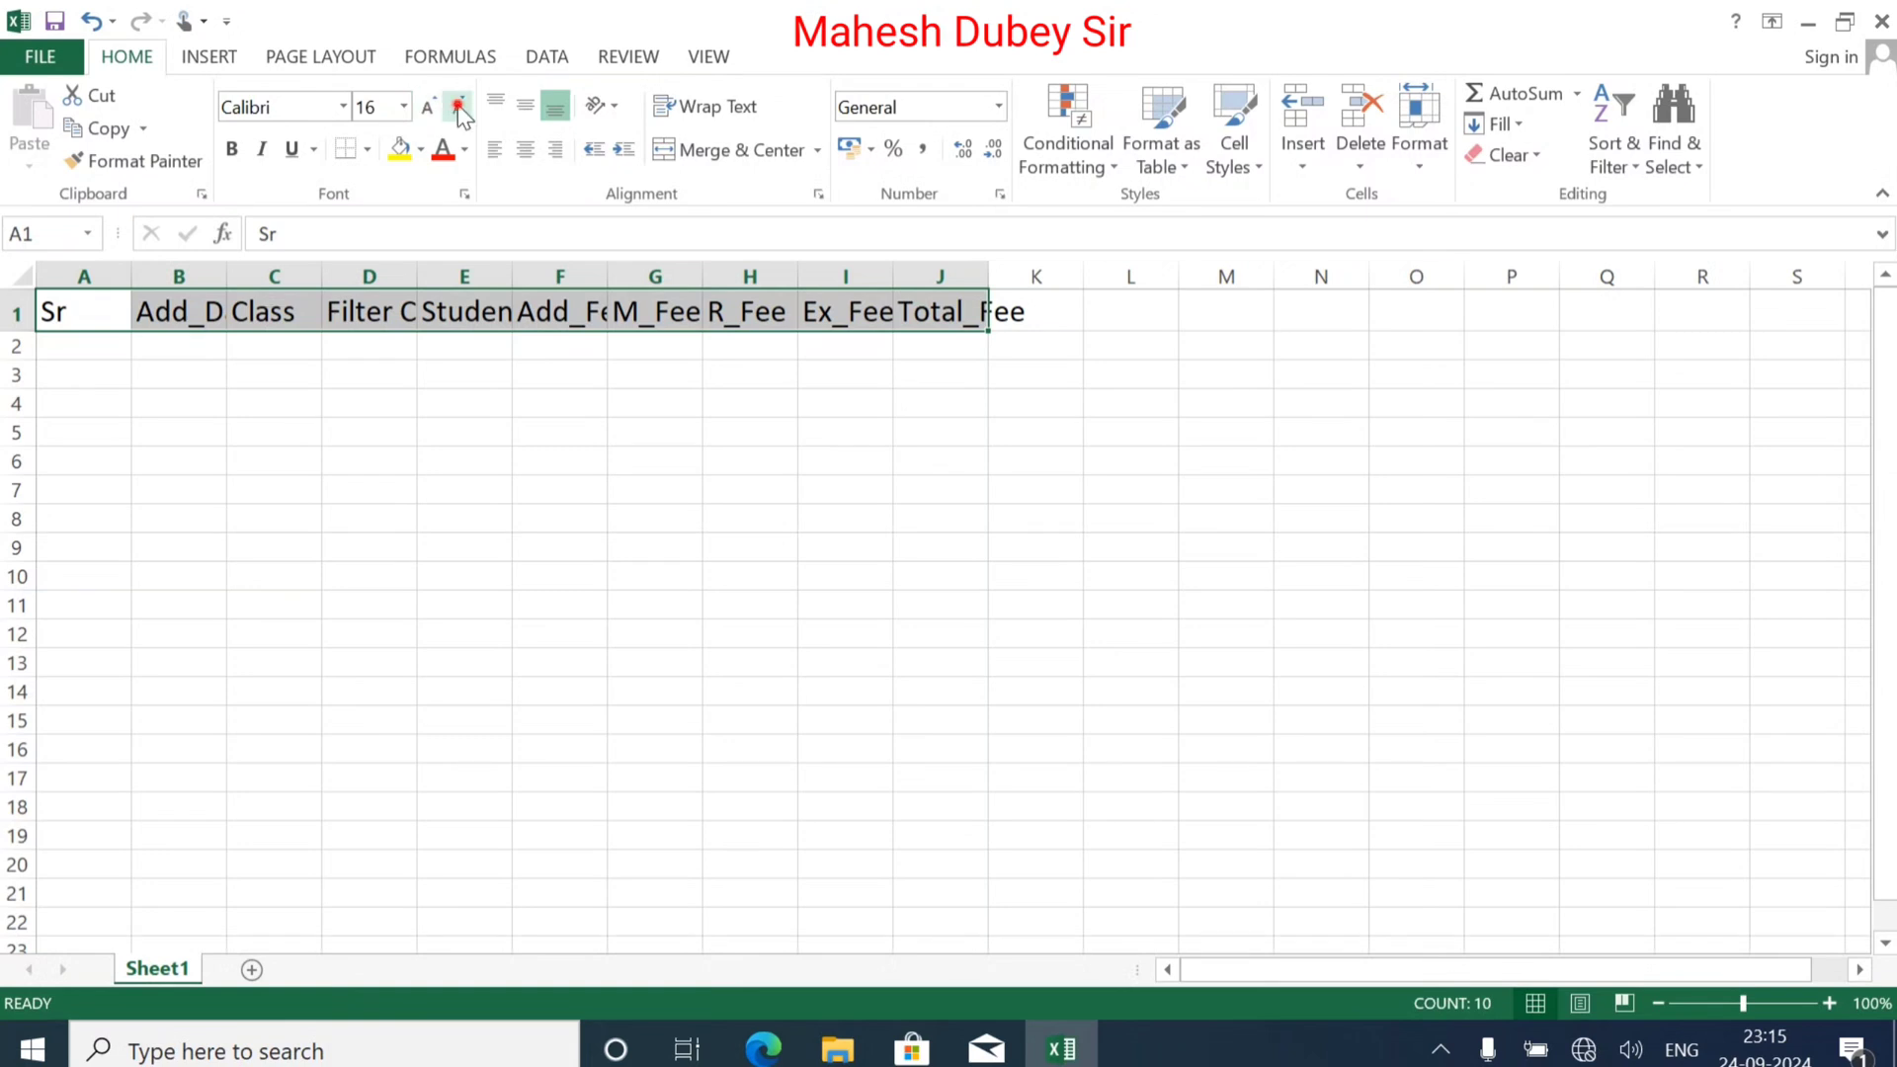
pyautogui.click(458, 109)
pyautogui.click(227, 150)
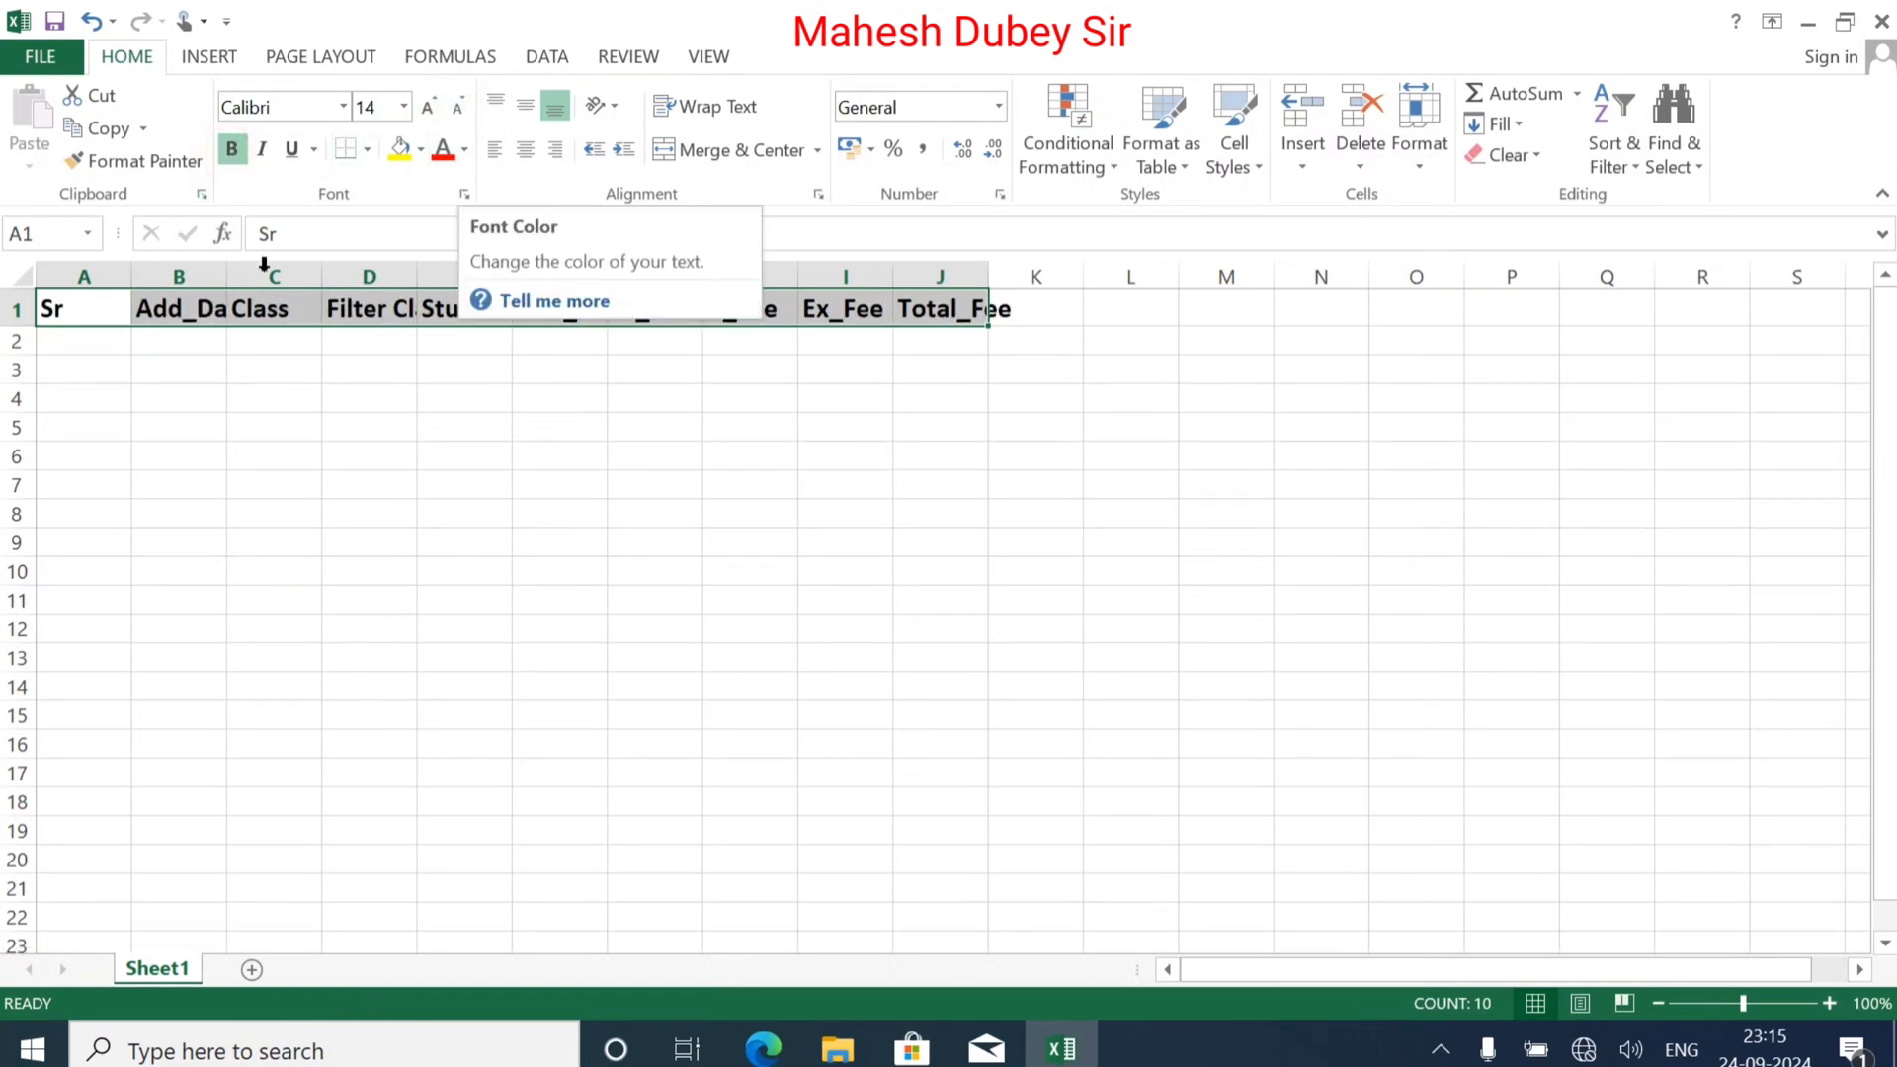
# Step: Try a light blue fill on the header cells A1:J1 and reset them to No Fill
pyautogui.click(422, 150)
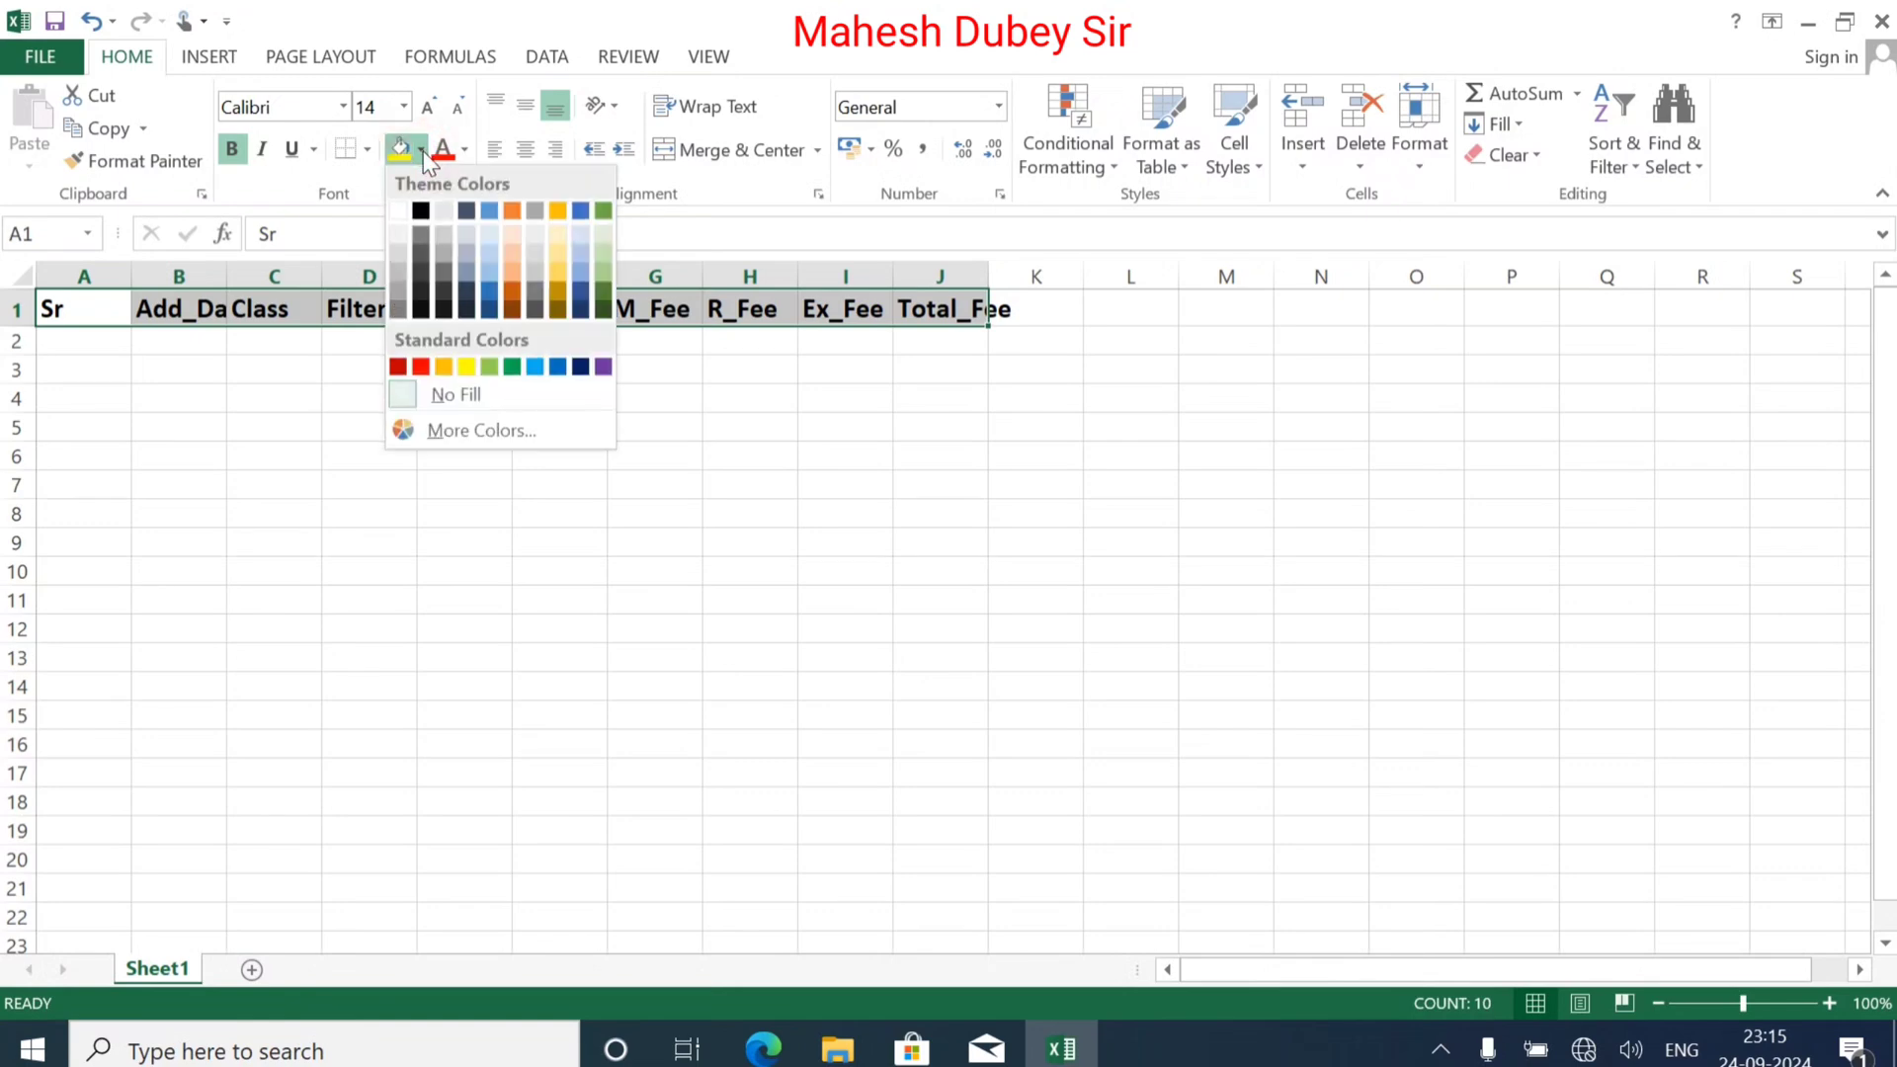
pyautogui.click(534, 367)
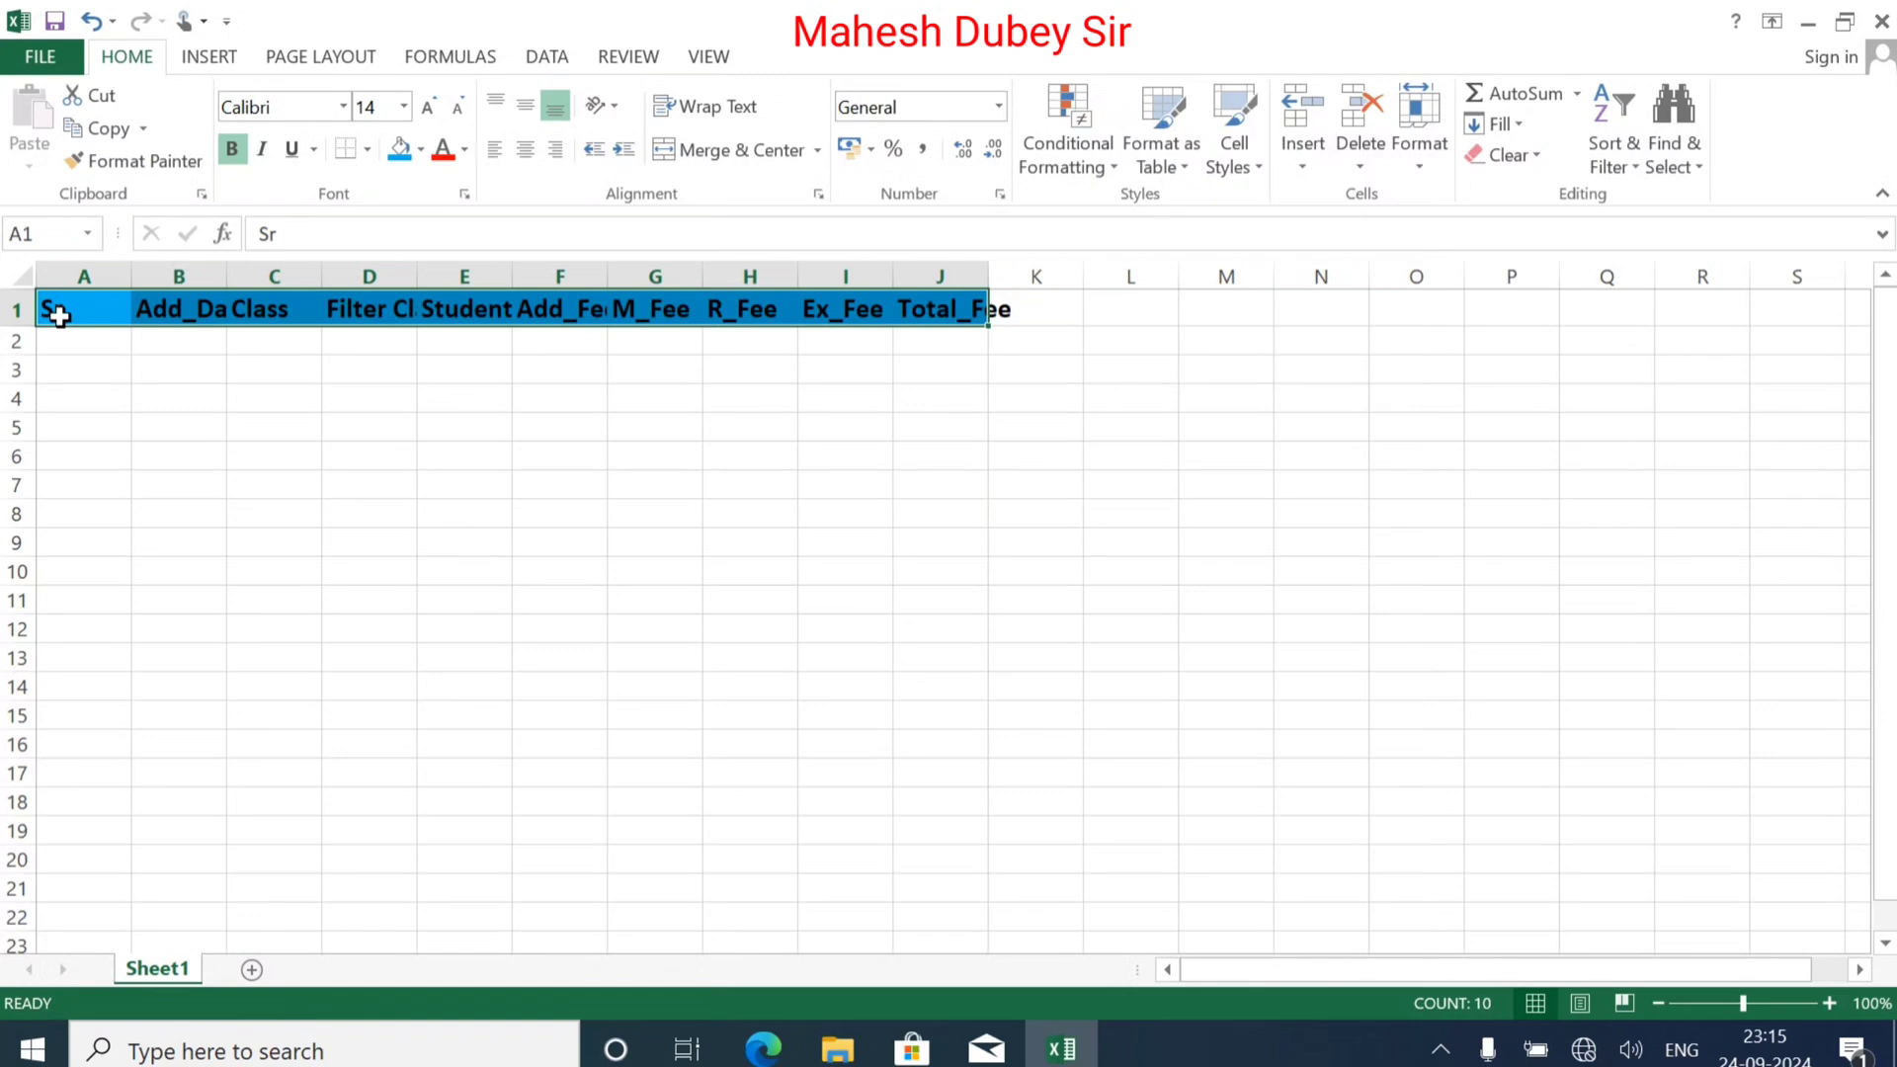
pyautogui.click(423, 151)
pyautogui.click(458, 393)
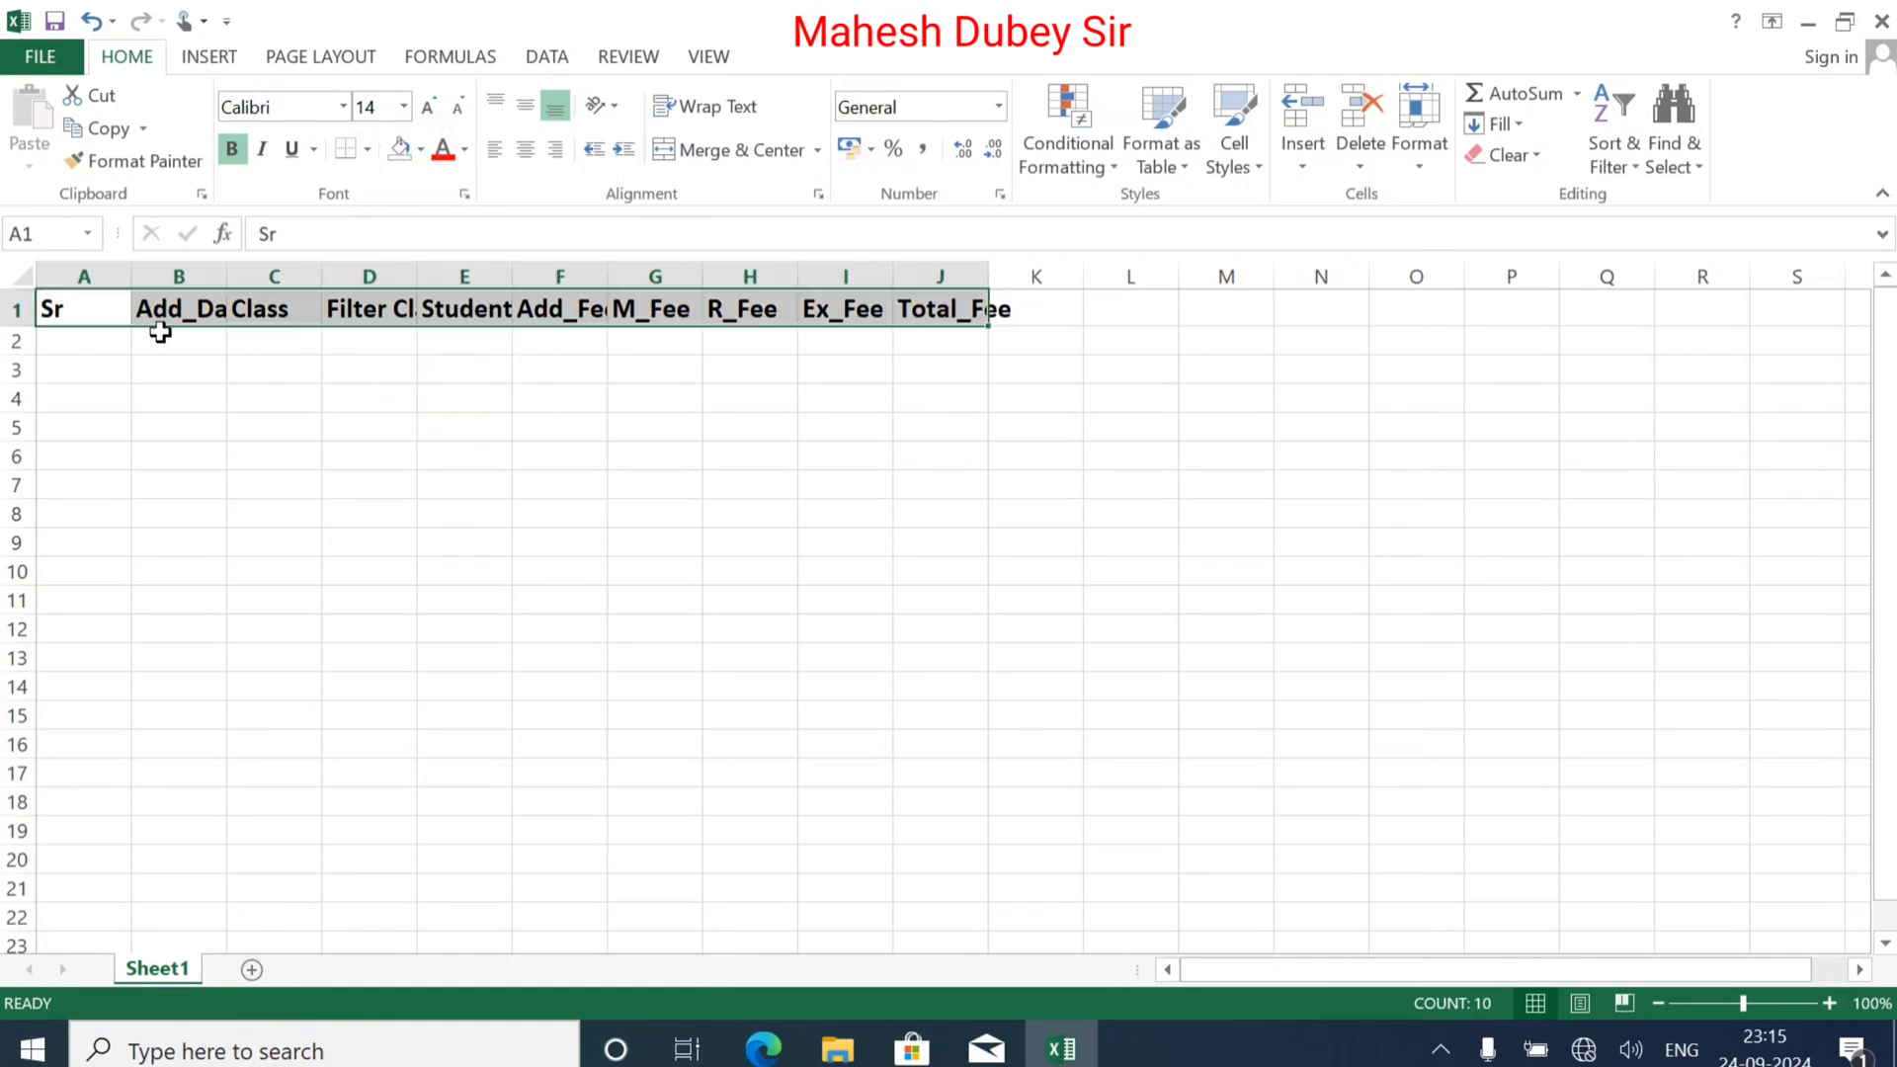
# Step: AutoFit the widths of columns A through J to their headings
pyautogui.click(85, 308)
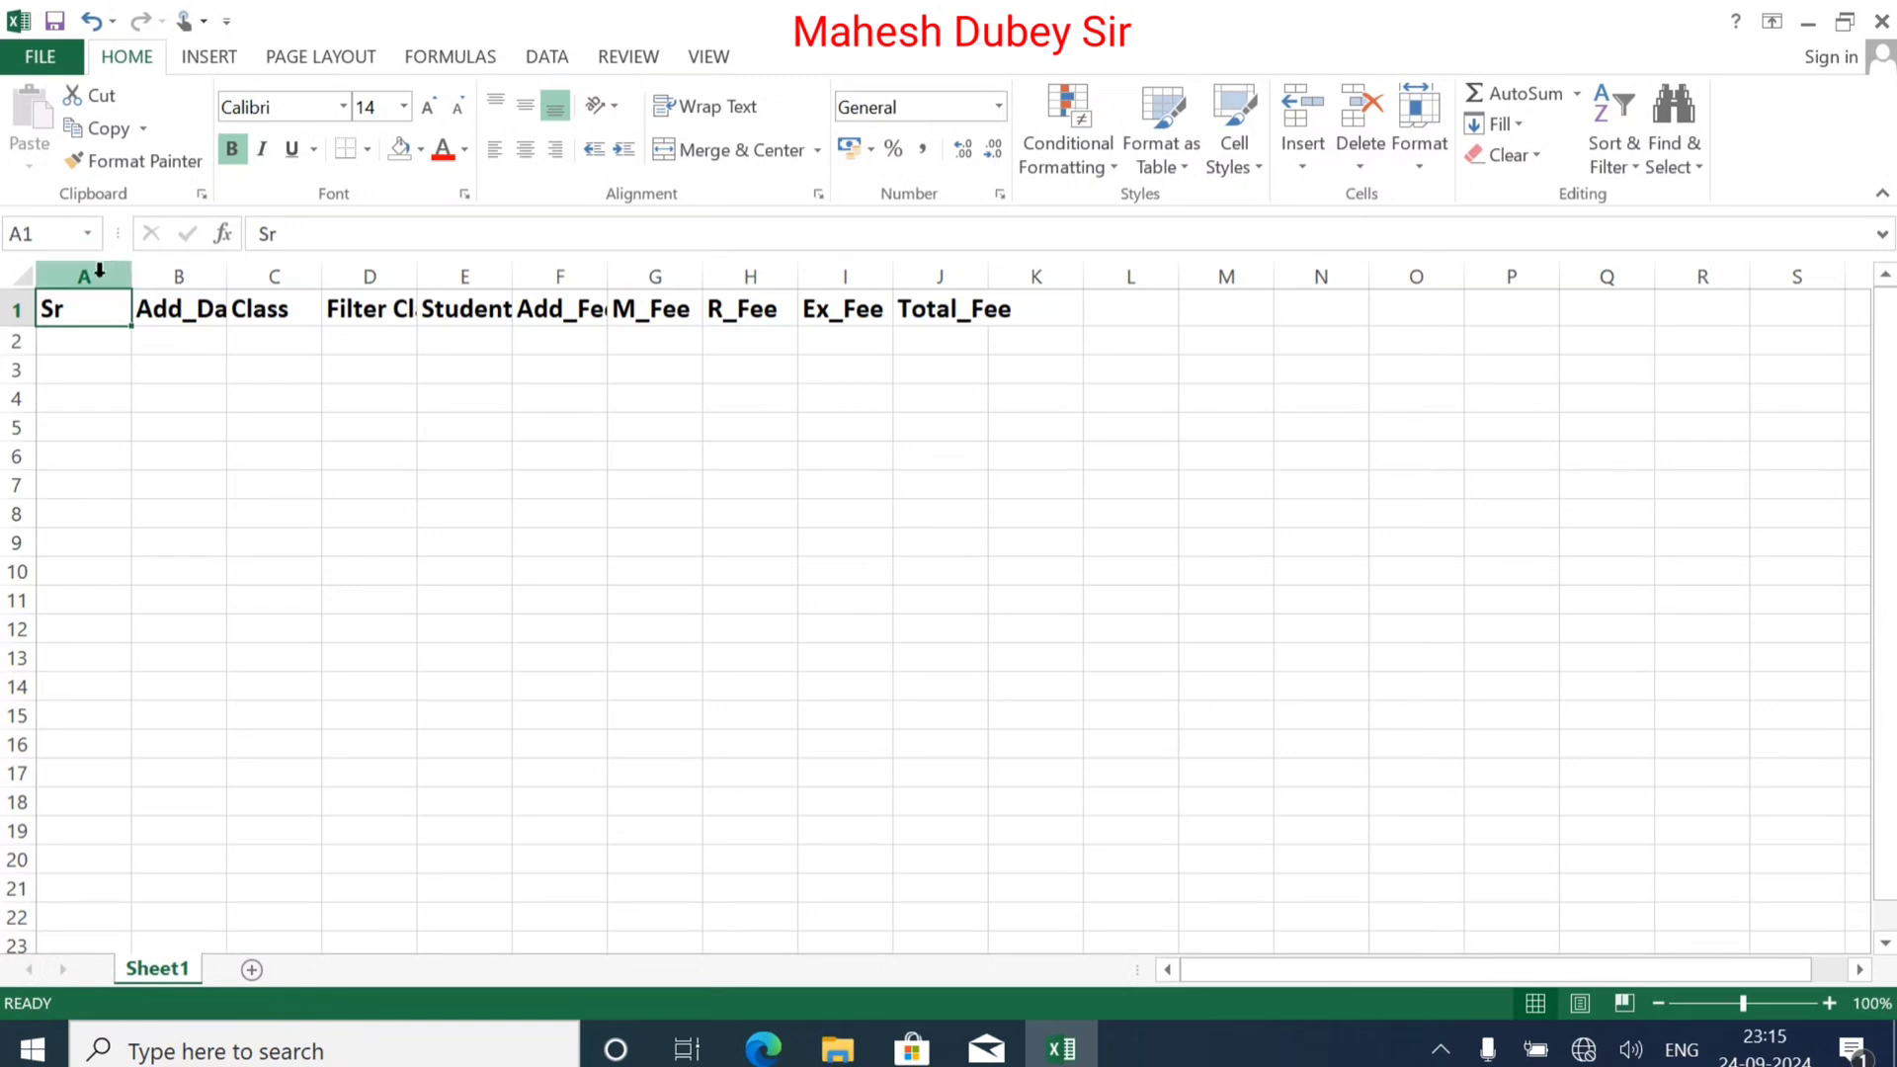
pyautogui.moveTo(98, 269); pyautogui.dragTo(989, 231)
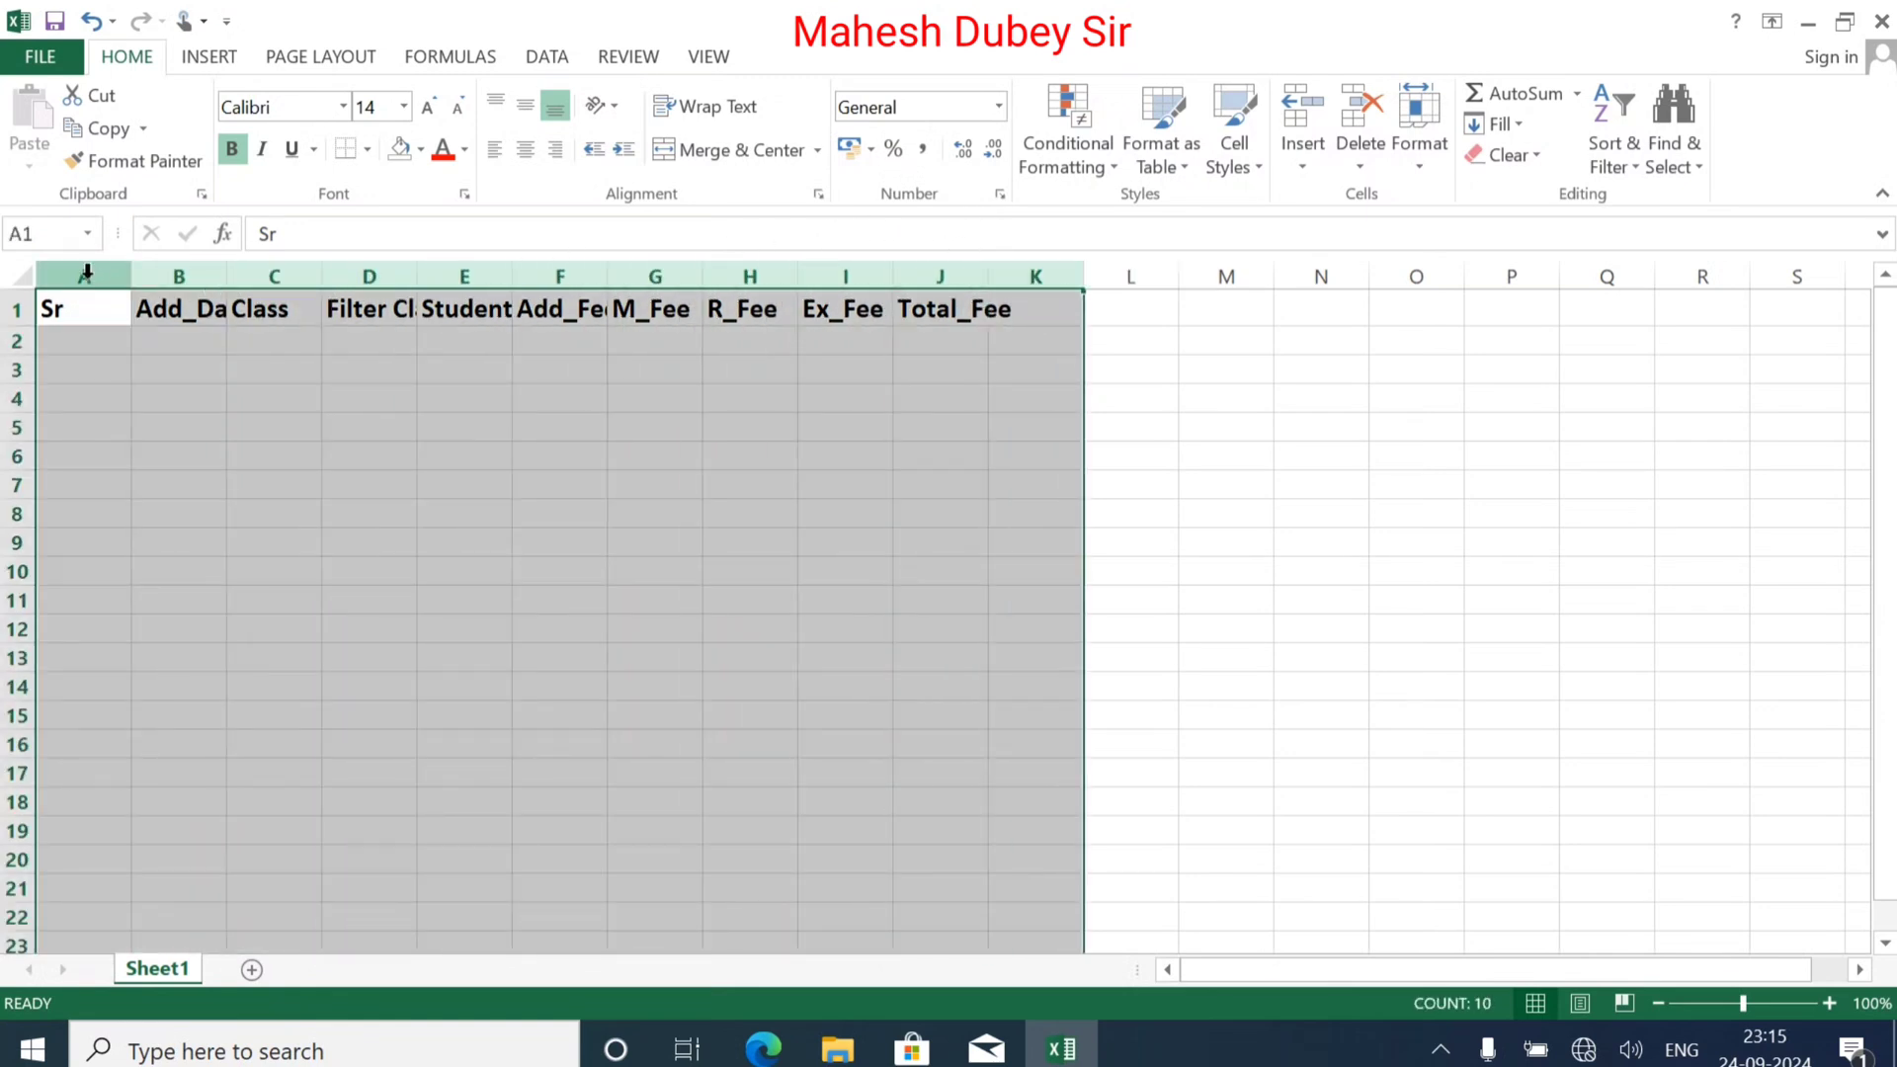
pyautogui.moveTo(86, 272); pyautogui.dragTo(974, 242)
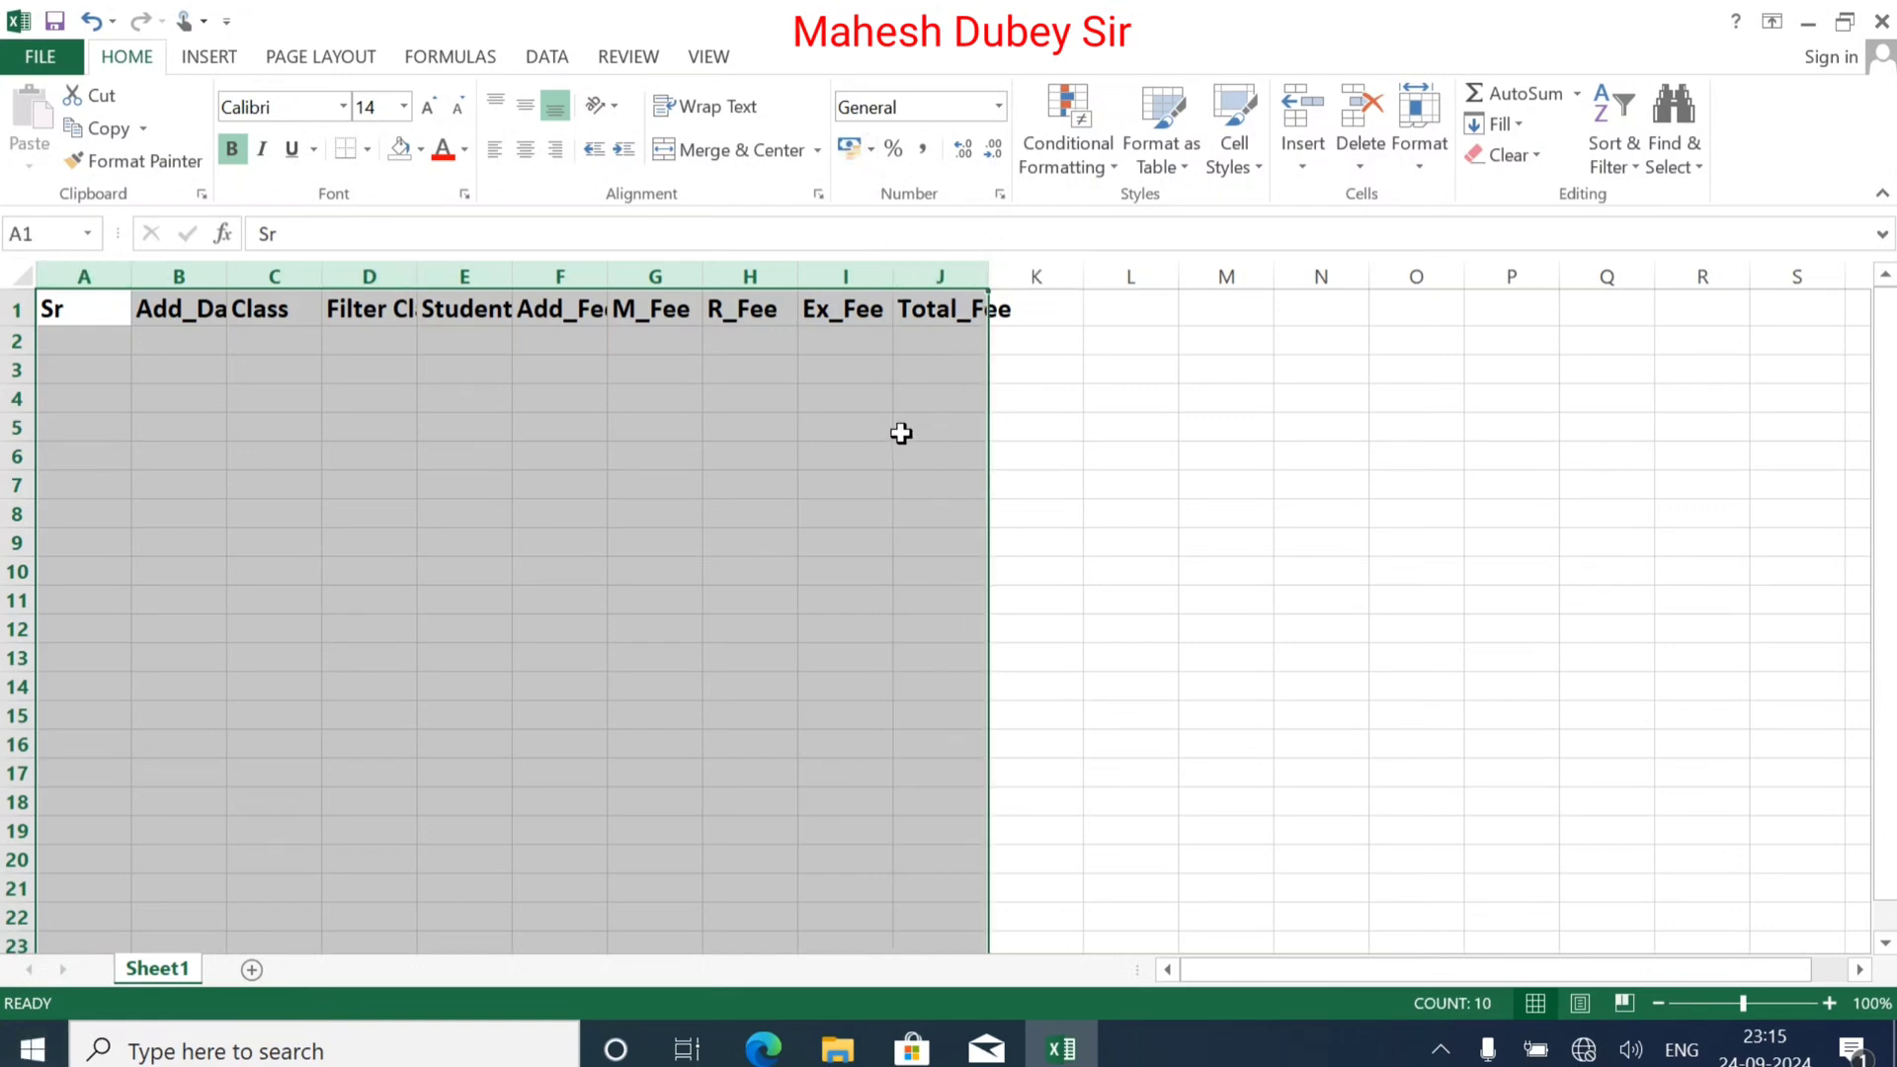
pyautogui.doubleClick(890, 264)
pyautogui.click(608, 394)
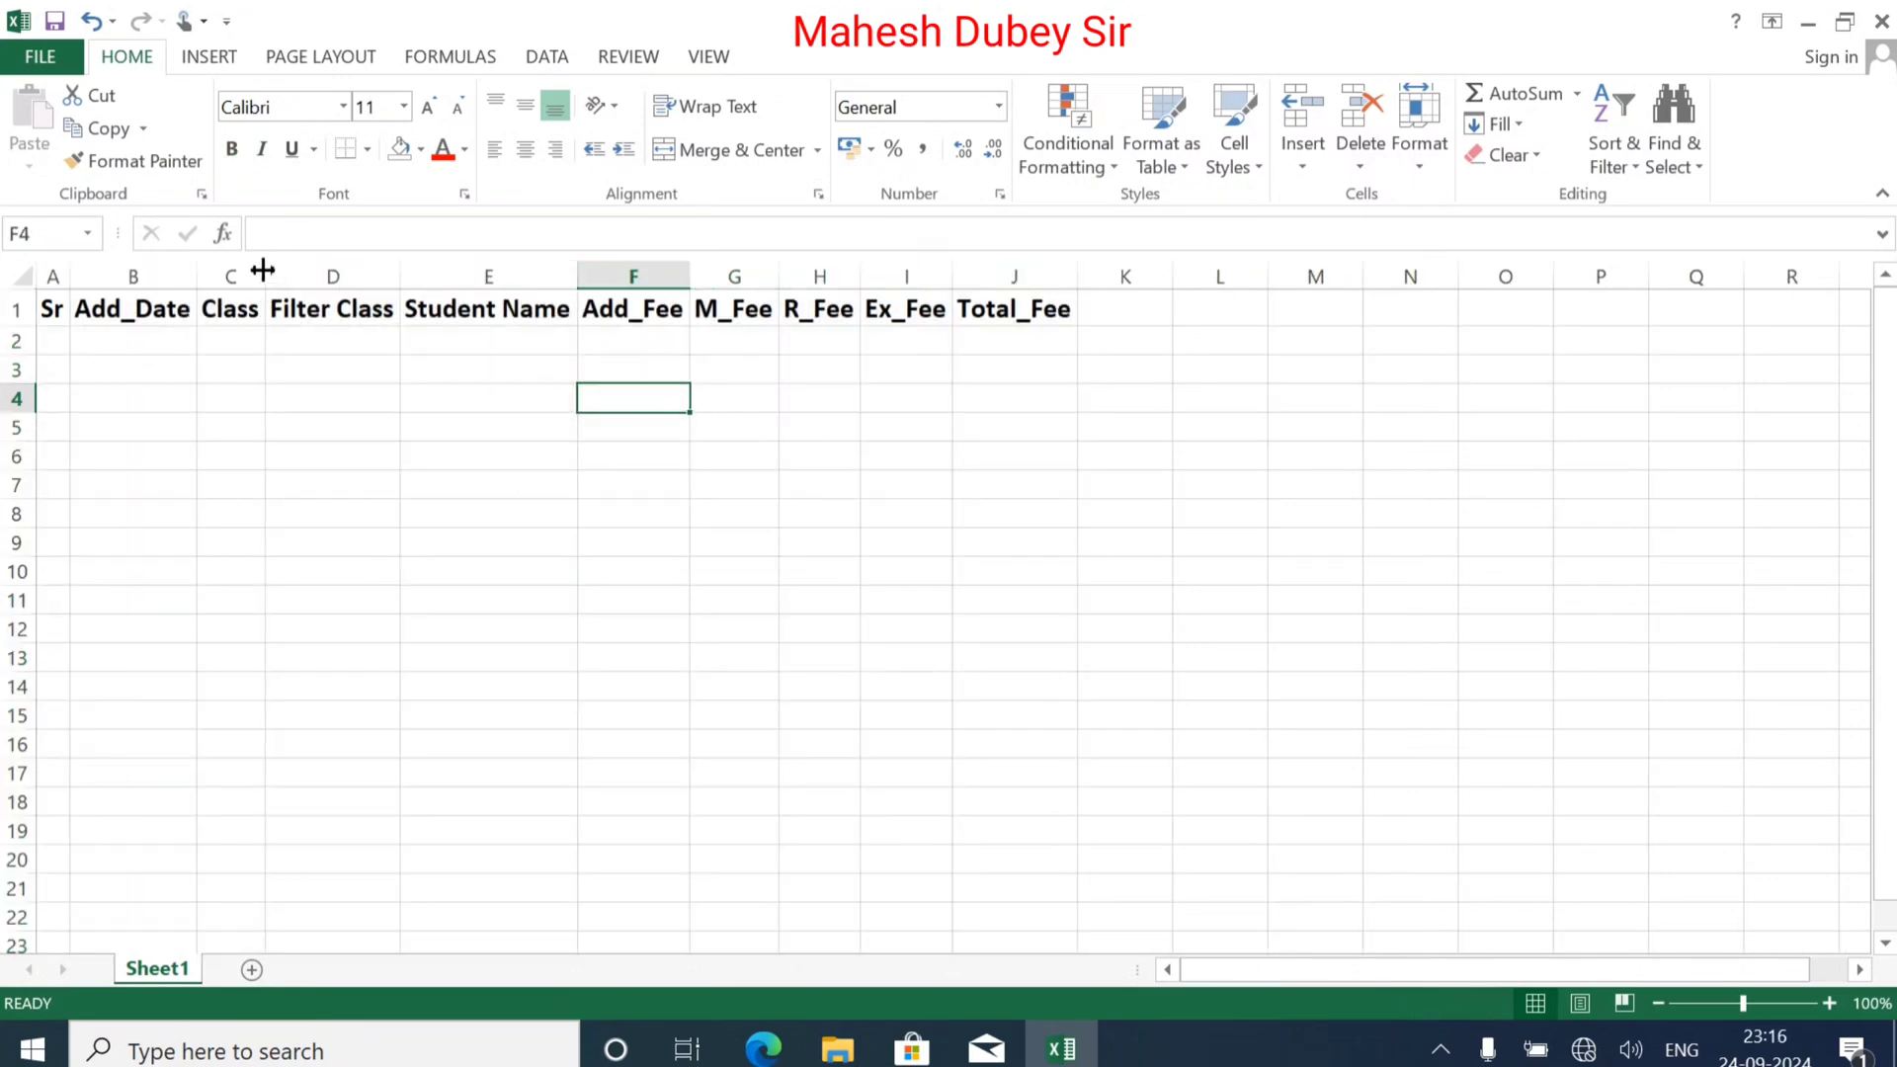
# Step: Widen columns A through D slightly beyond their heading text
pyautogui.moveTo(264, 267); pyautogui.dragTo(214, 268)
pyautogui.moveTo(434, 277); pyautogui.dragTo(444, 279)
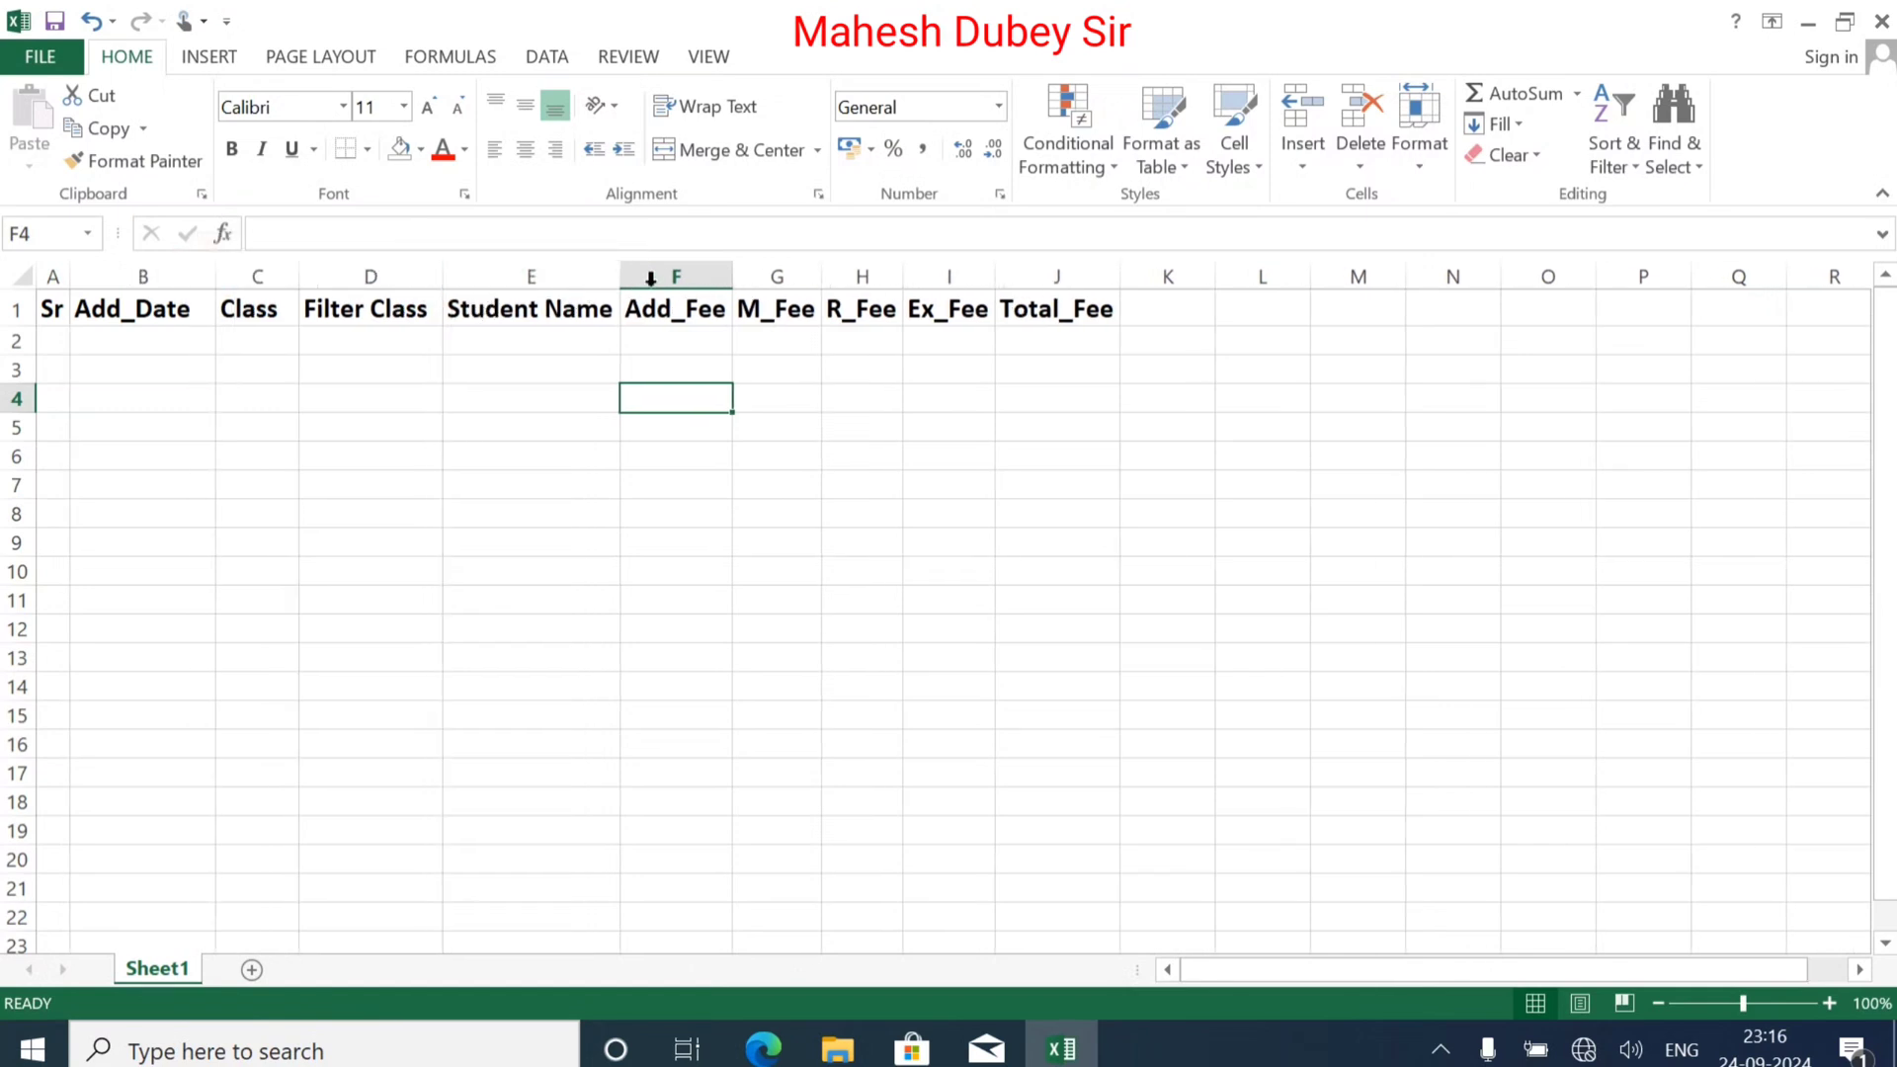
pyautogui.moveTo(71, 267); pyautogui.dragTo(77, 267)
# Step: Enter serial number 1 in A2 and the admission date 01-04-2024 in B2
pyautogui.click(67, 329)
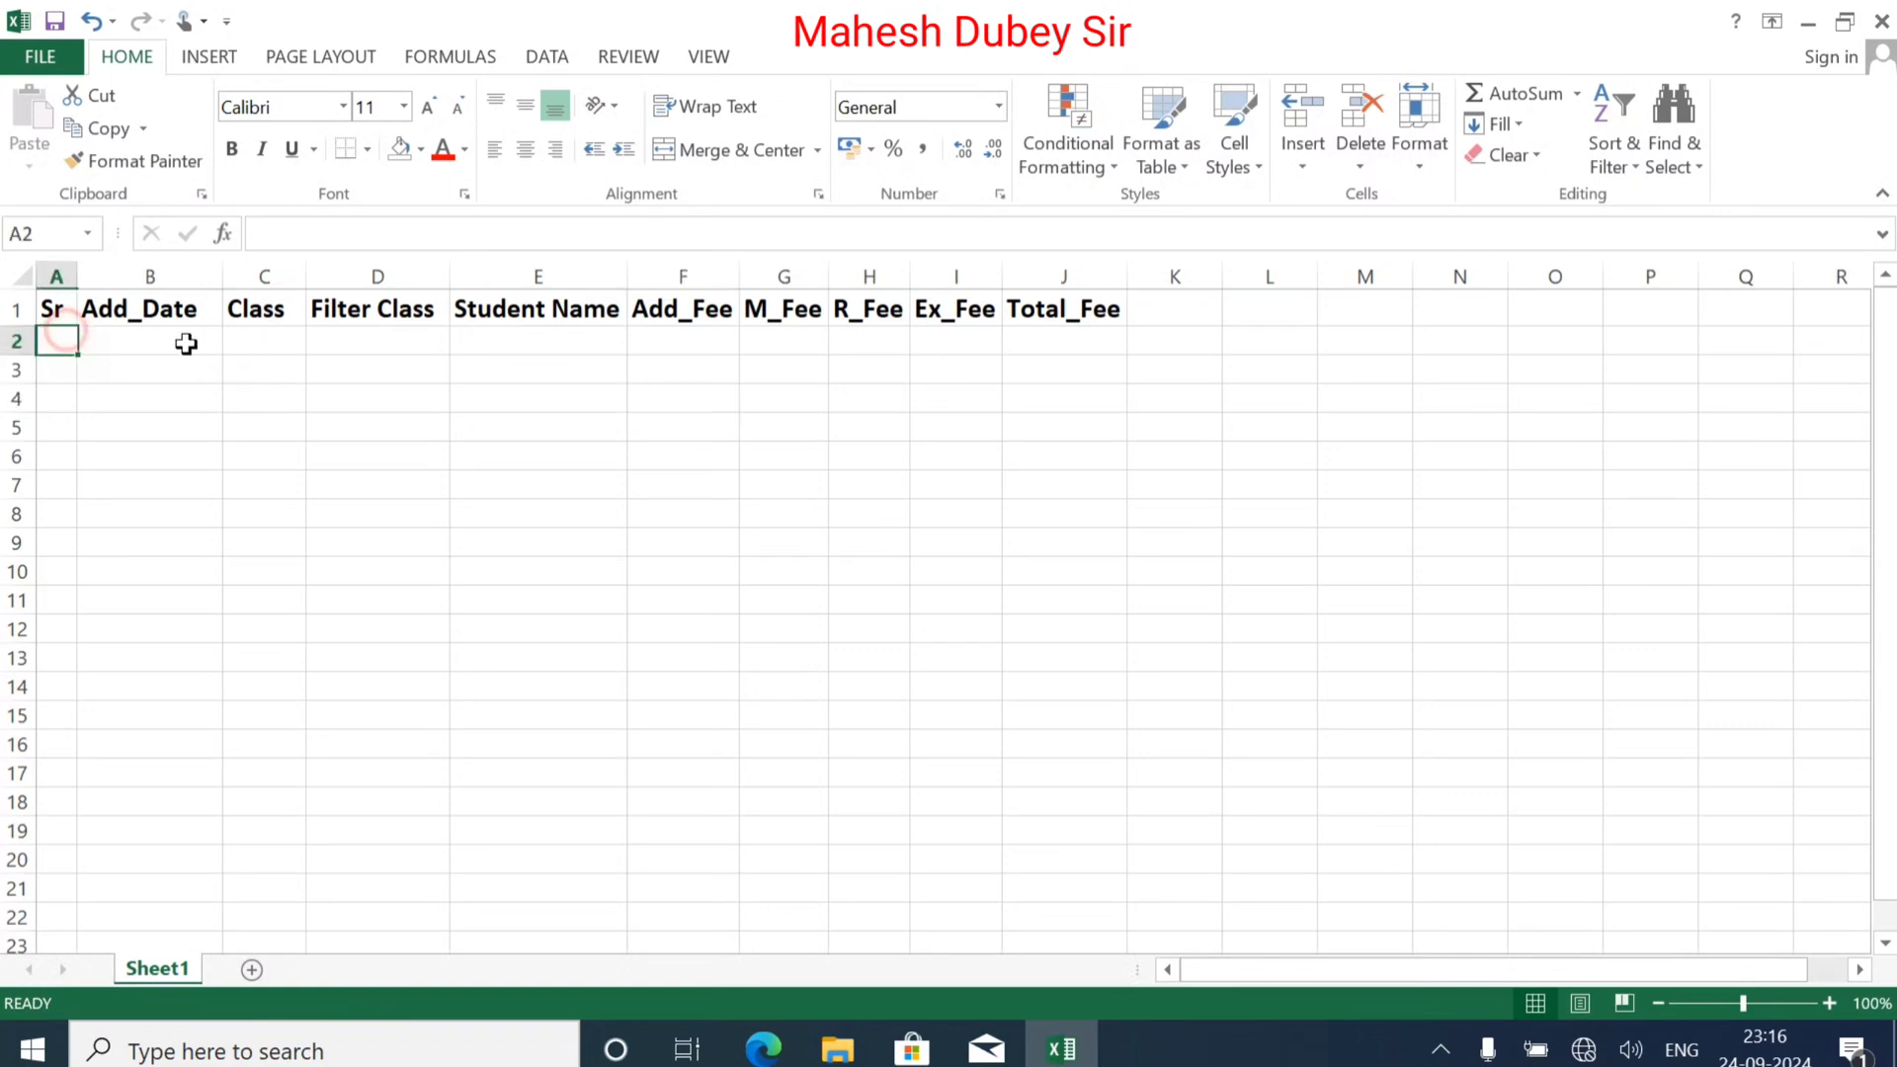
pyautogui.write('1')
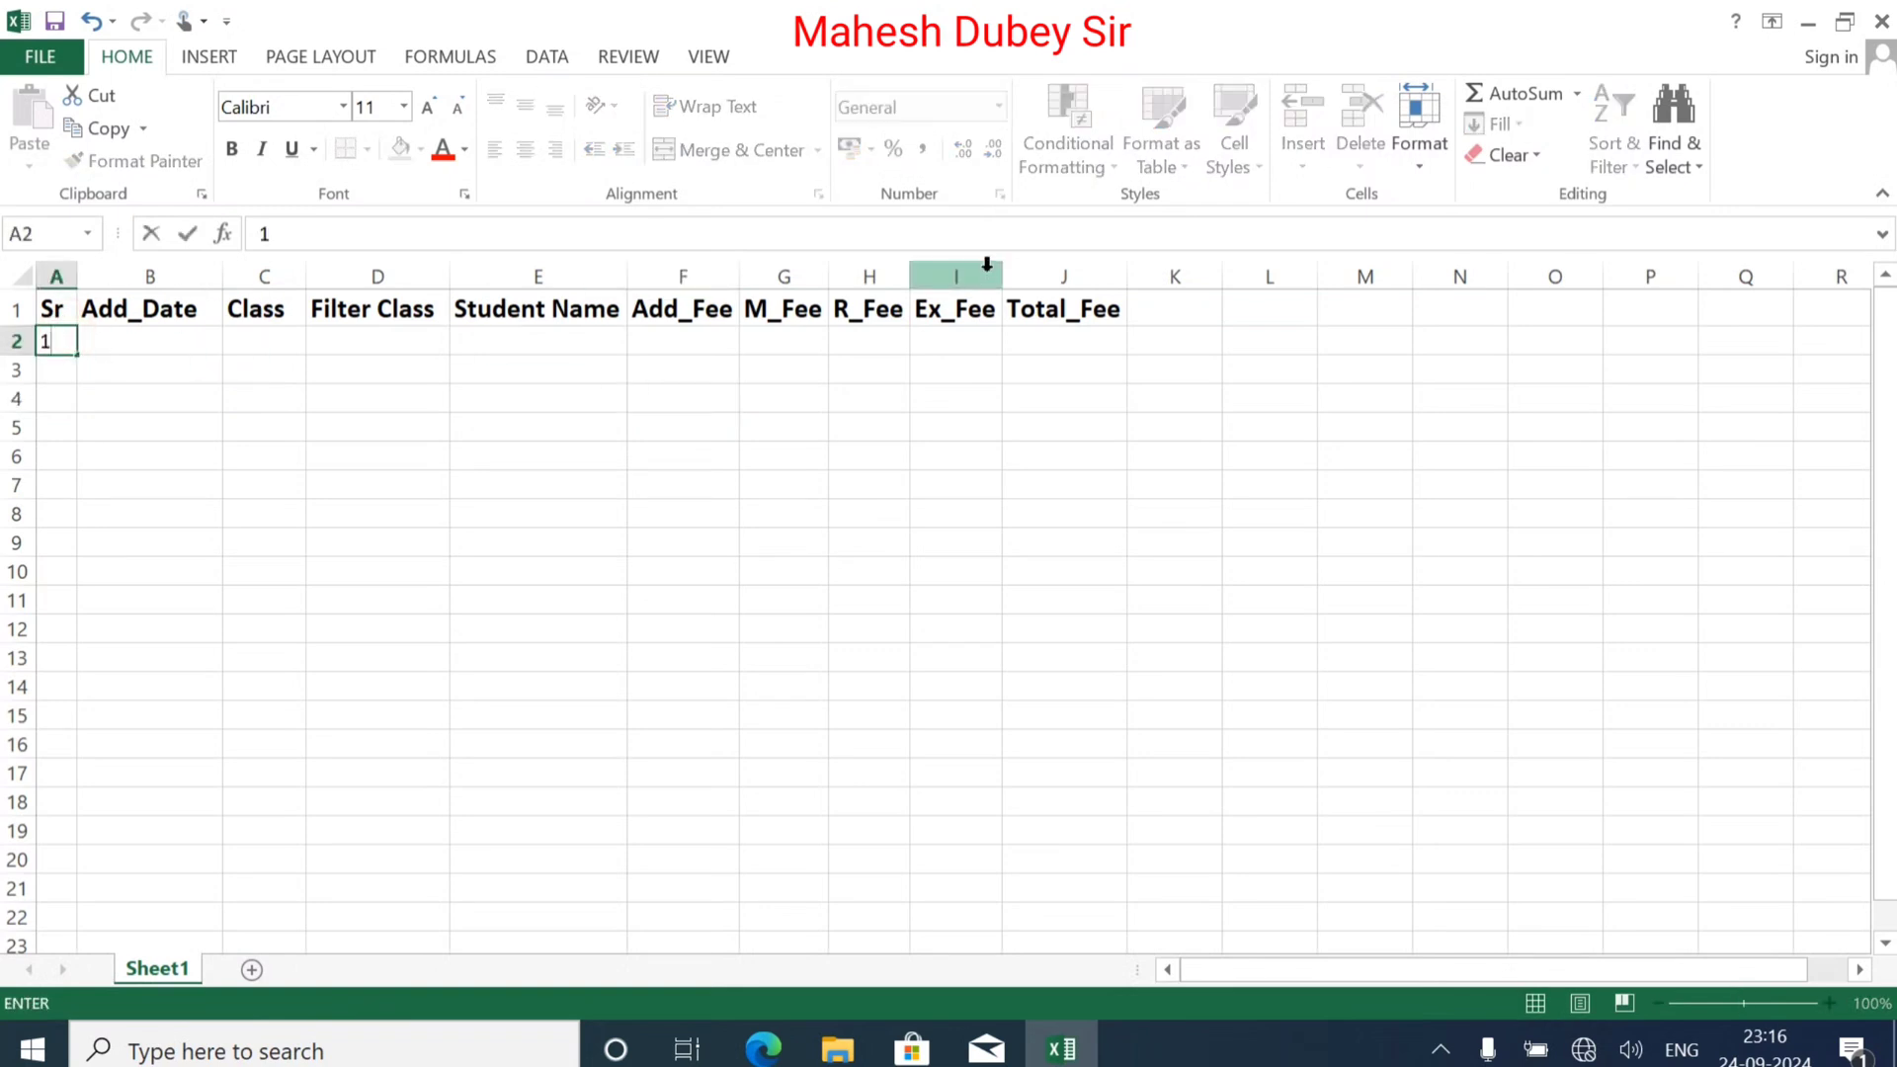
pyautogui.press('Tab')
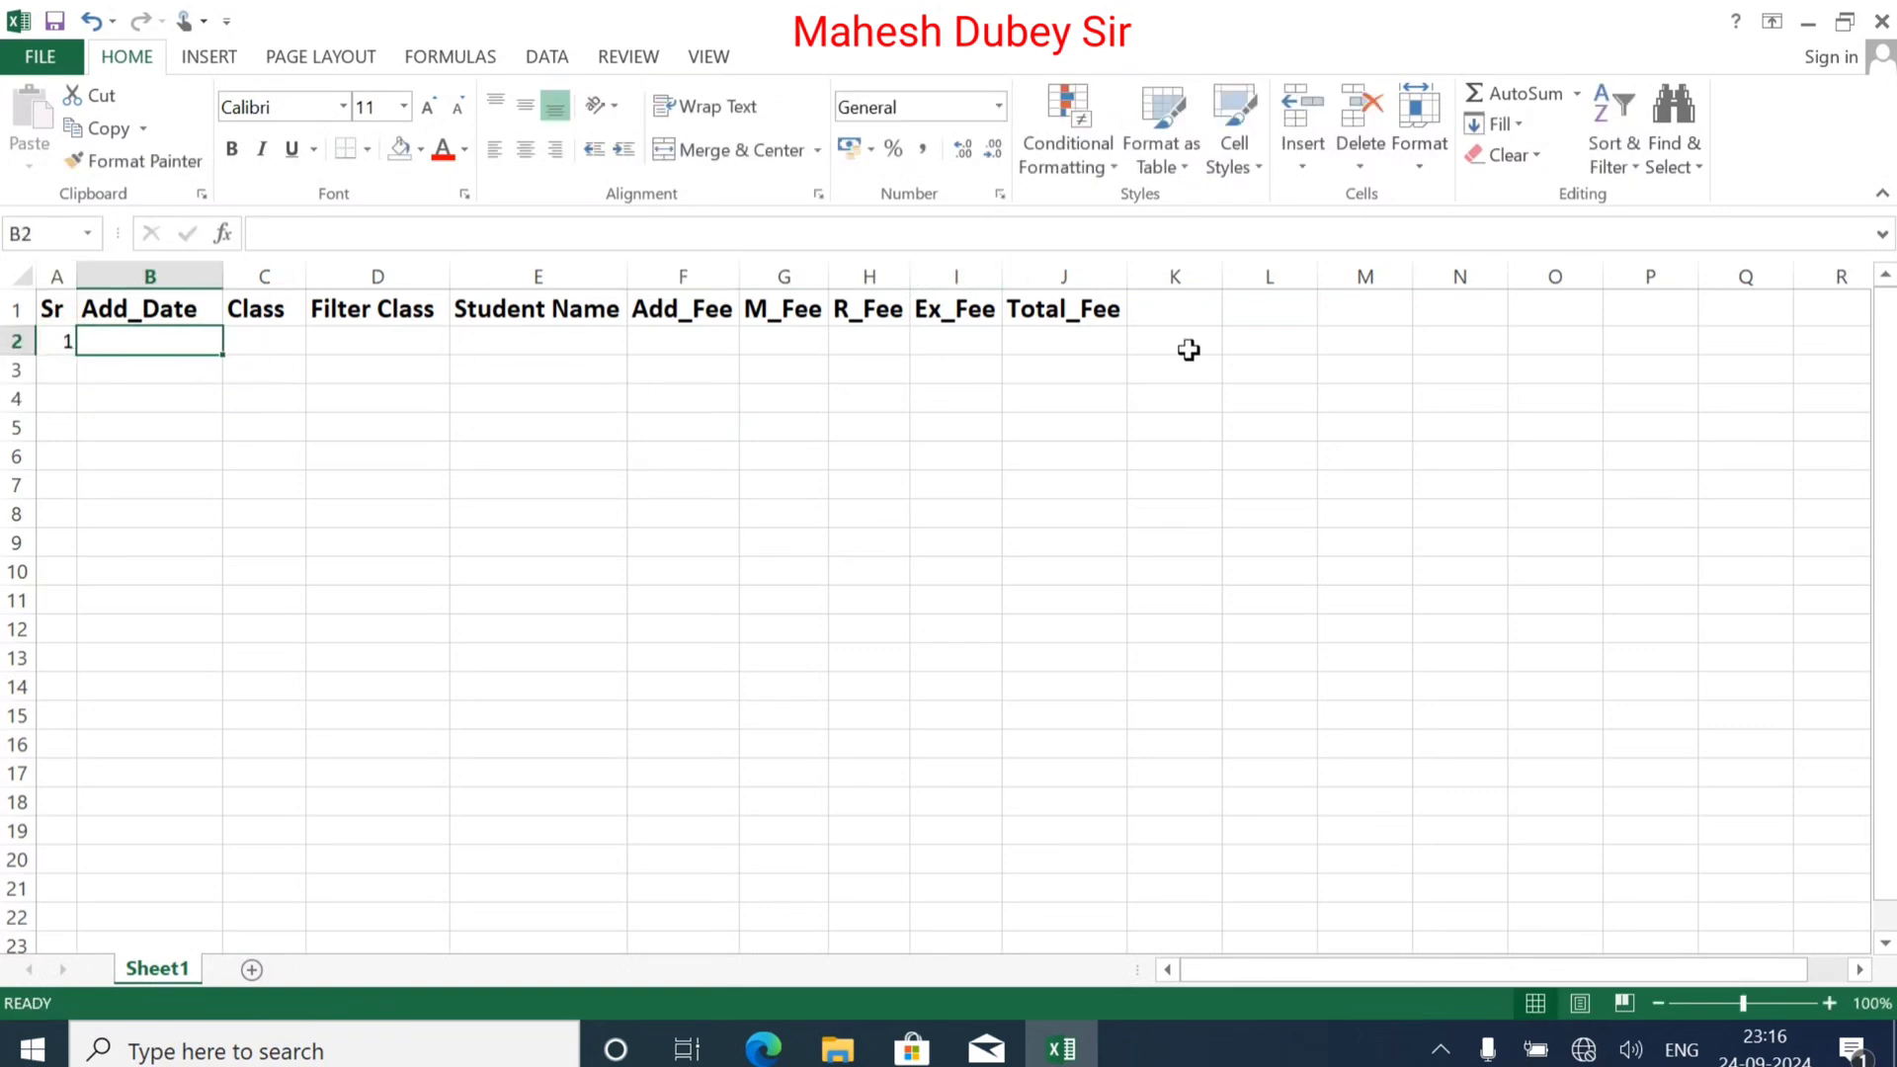
pyautogui.write('01-')
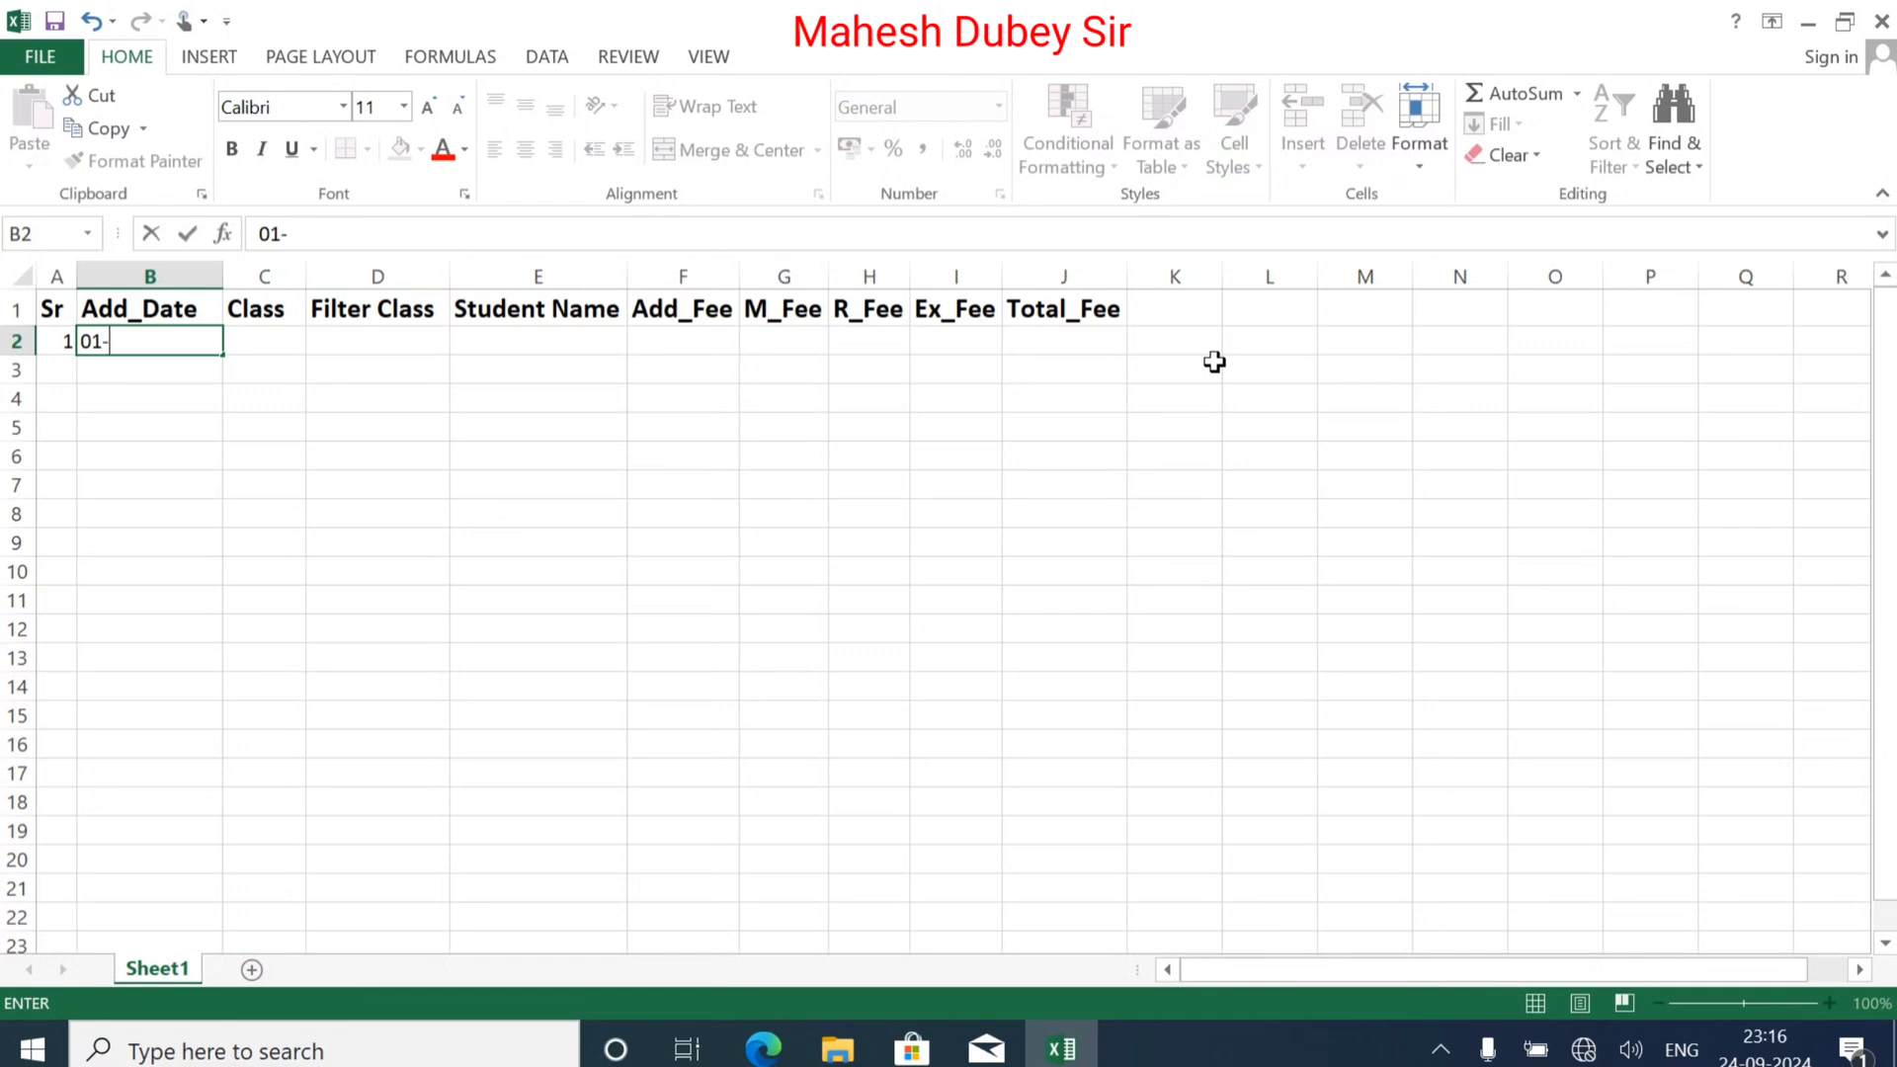
pyautogui.write('04-2024')
pyautogui.press('Return')
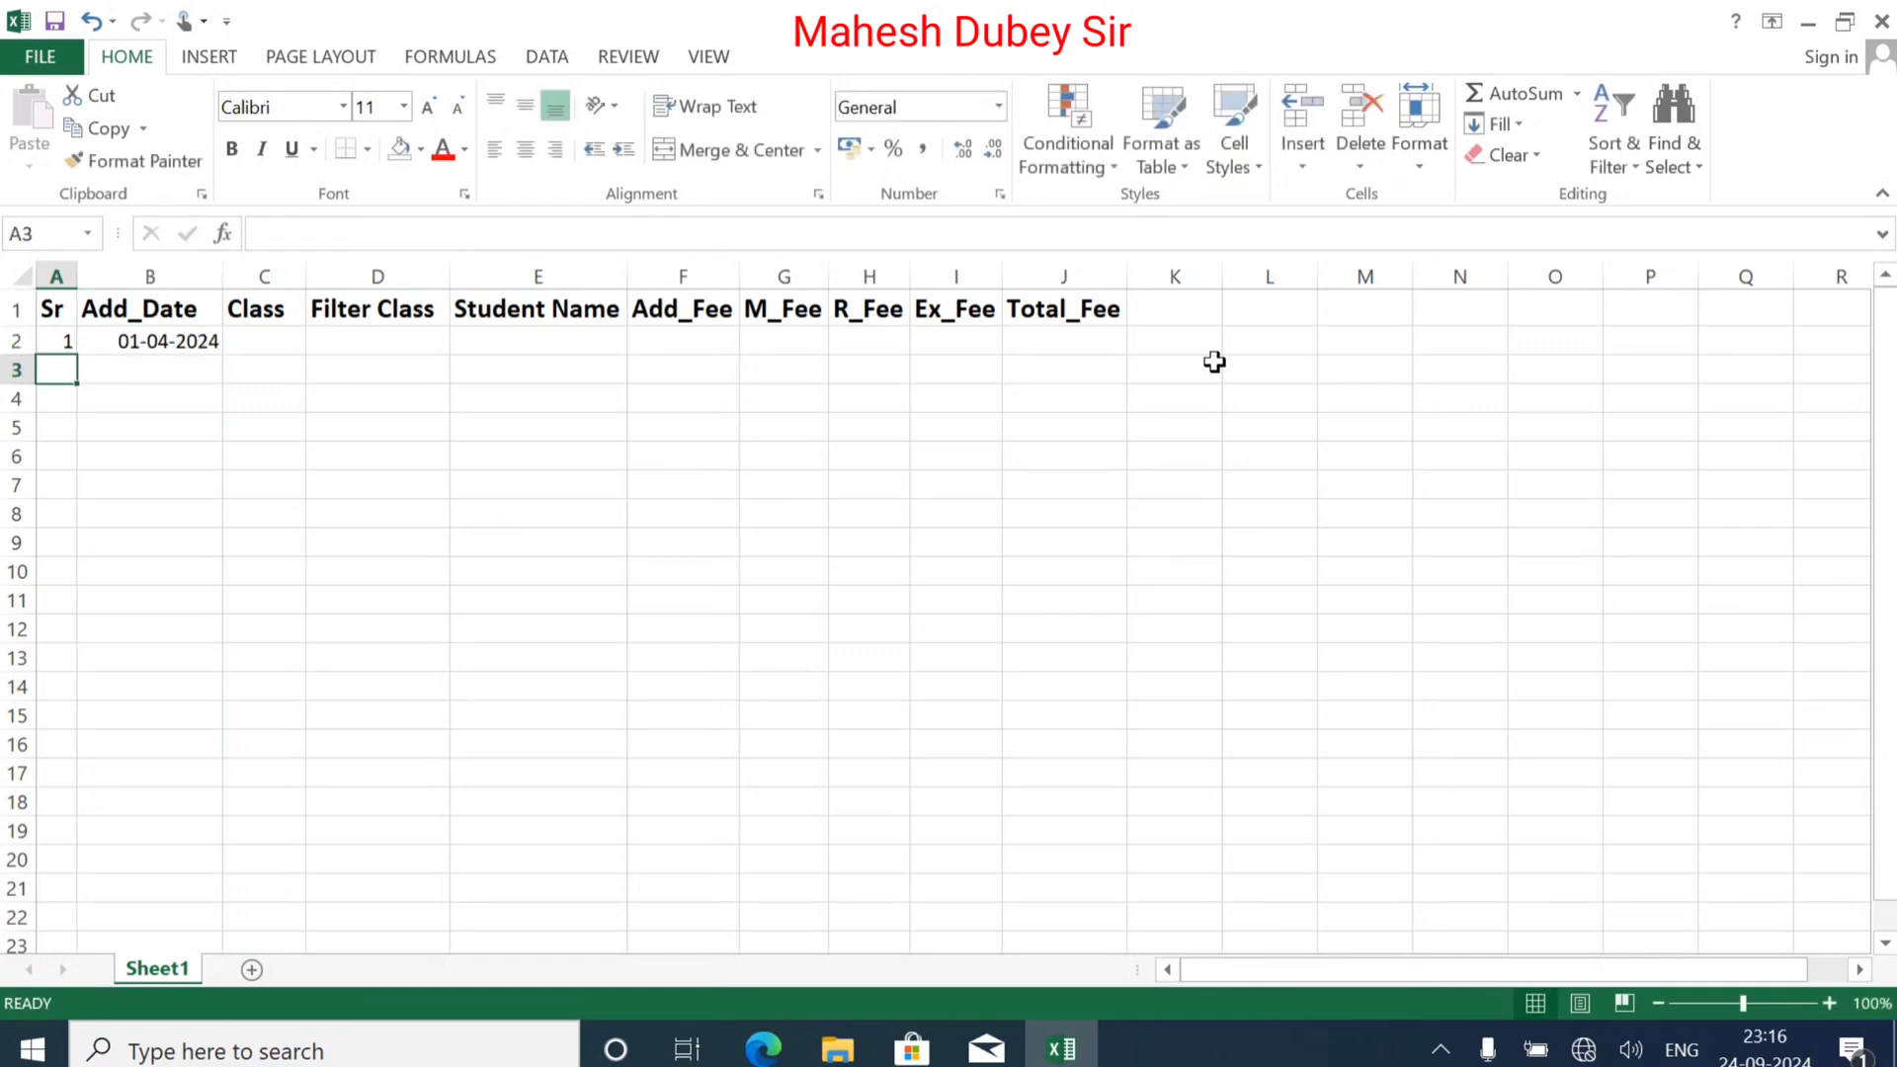
# Step: Fill the serial numbers down A2:A22 as a series from 1 to 21
pyautogui.click(127, 343)
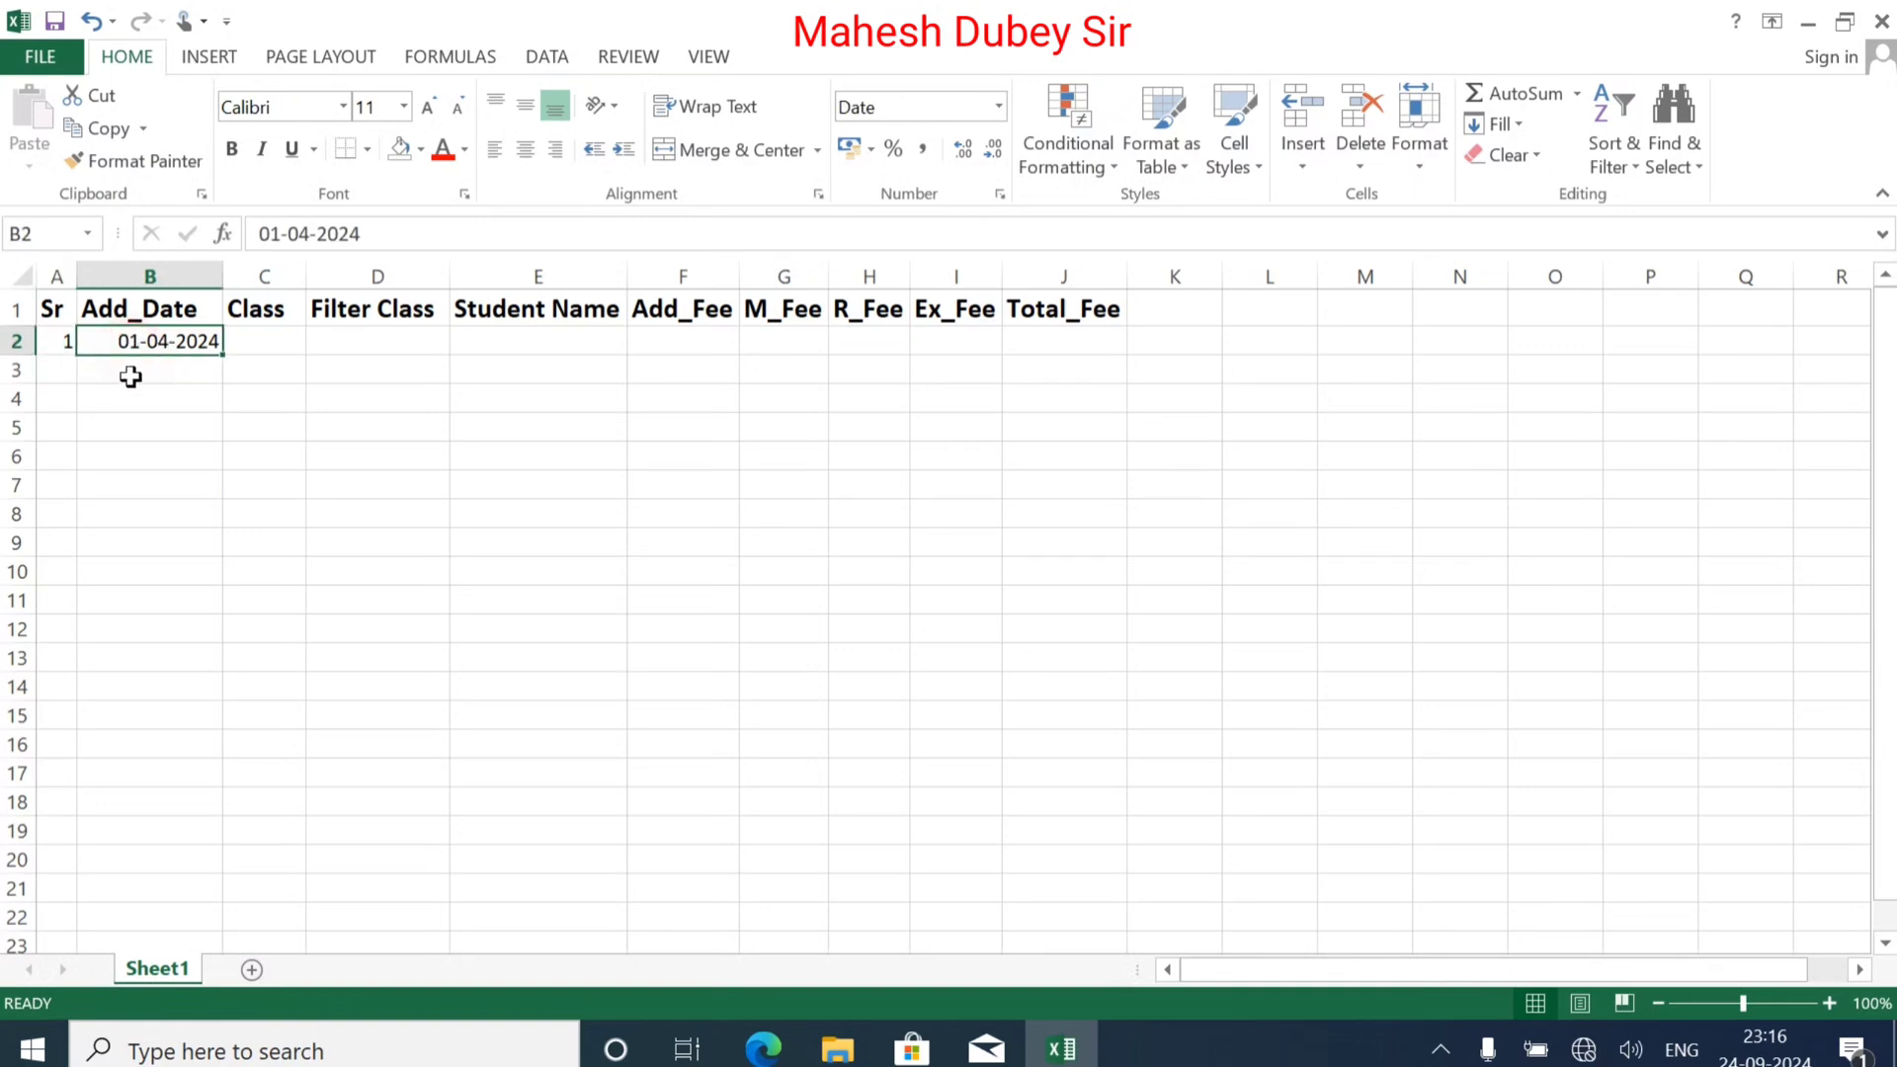
pyautogui.click(61, 341)
pyautogui.moveTo(76, 355); pyautogui.dragTo(69, 919)
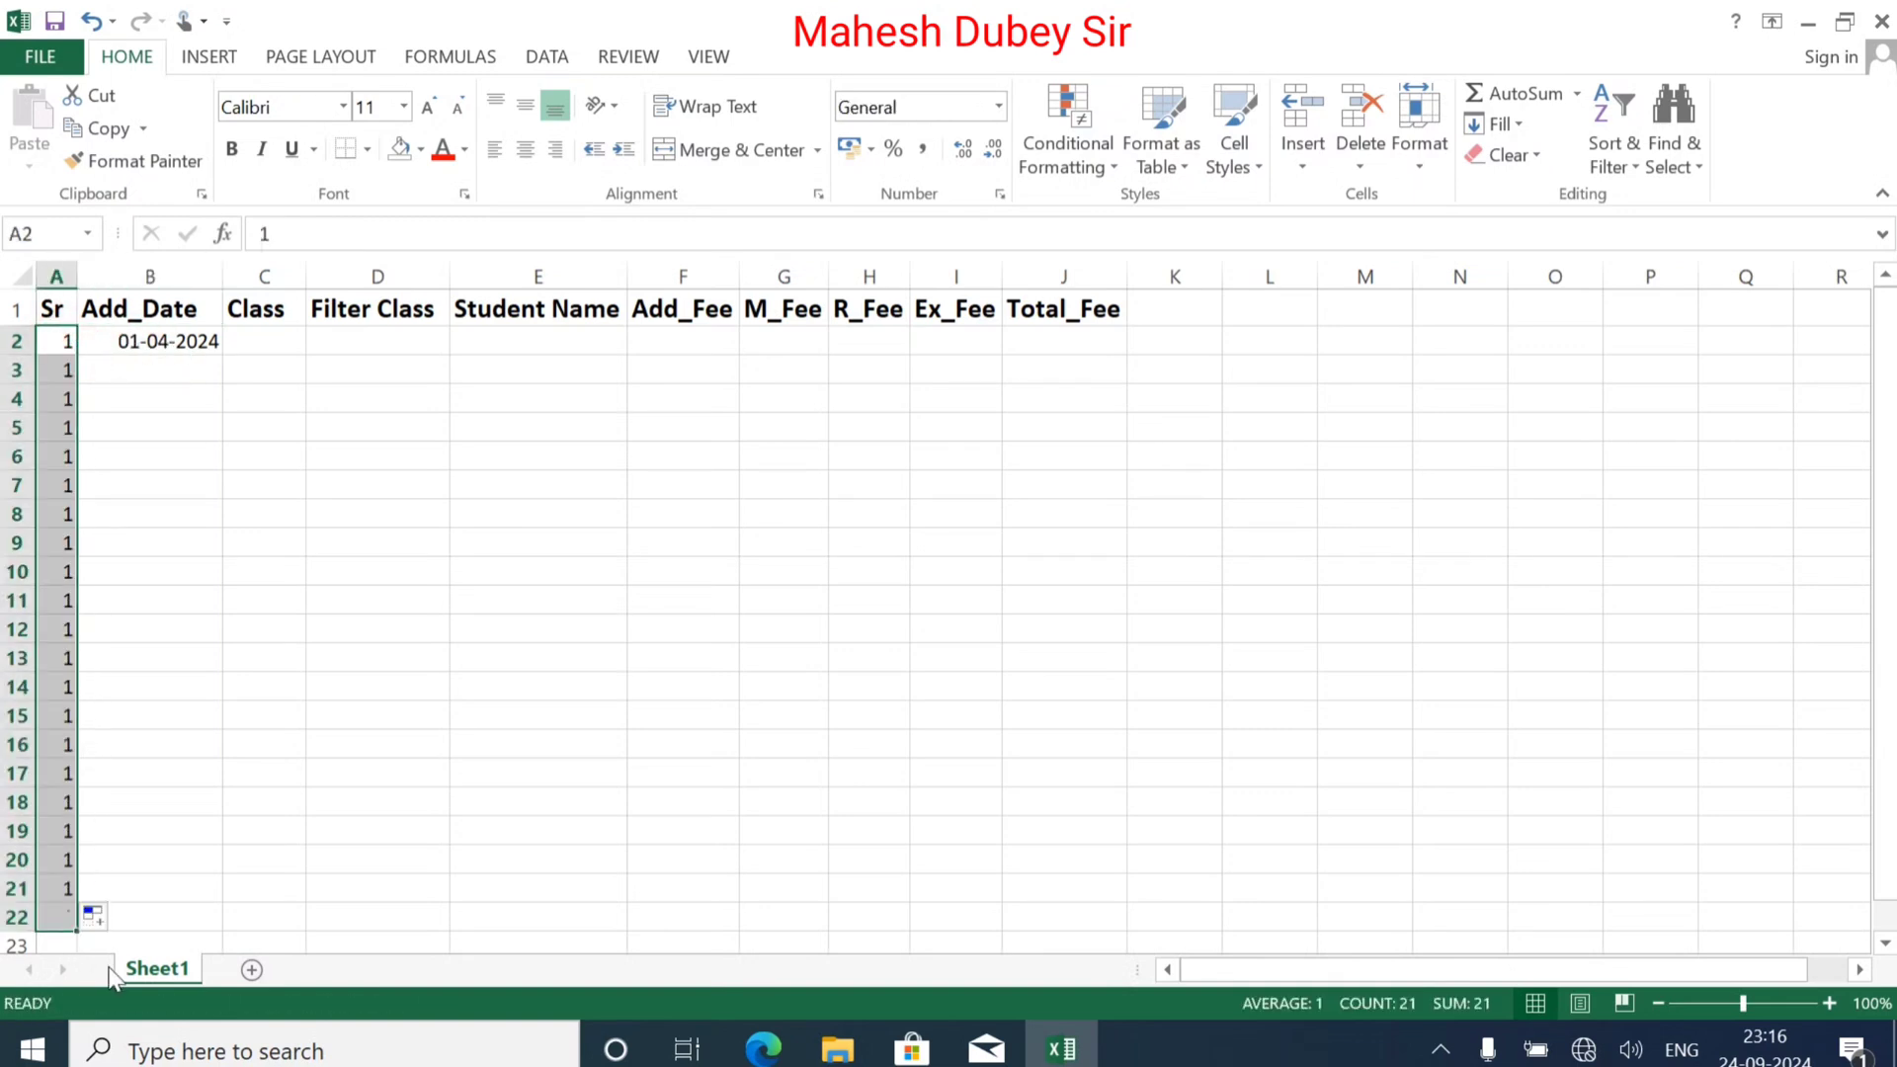
pyautogui.click(106, 909)
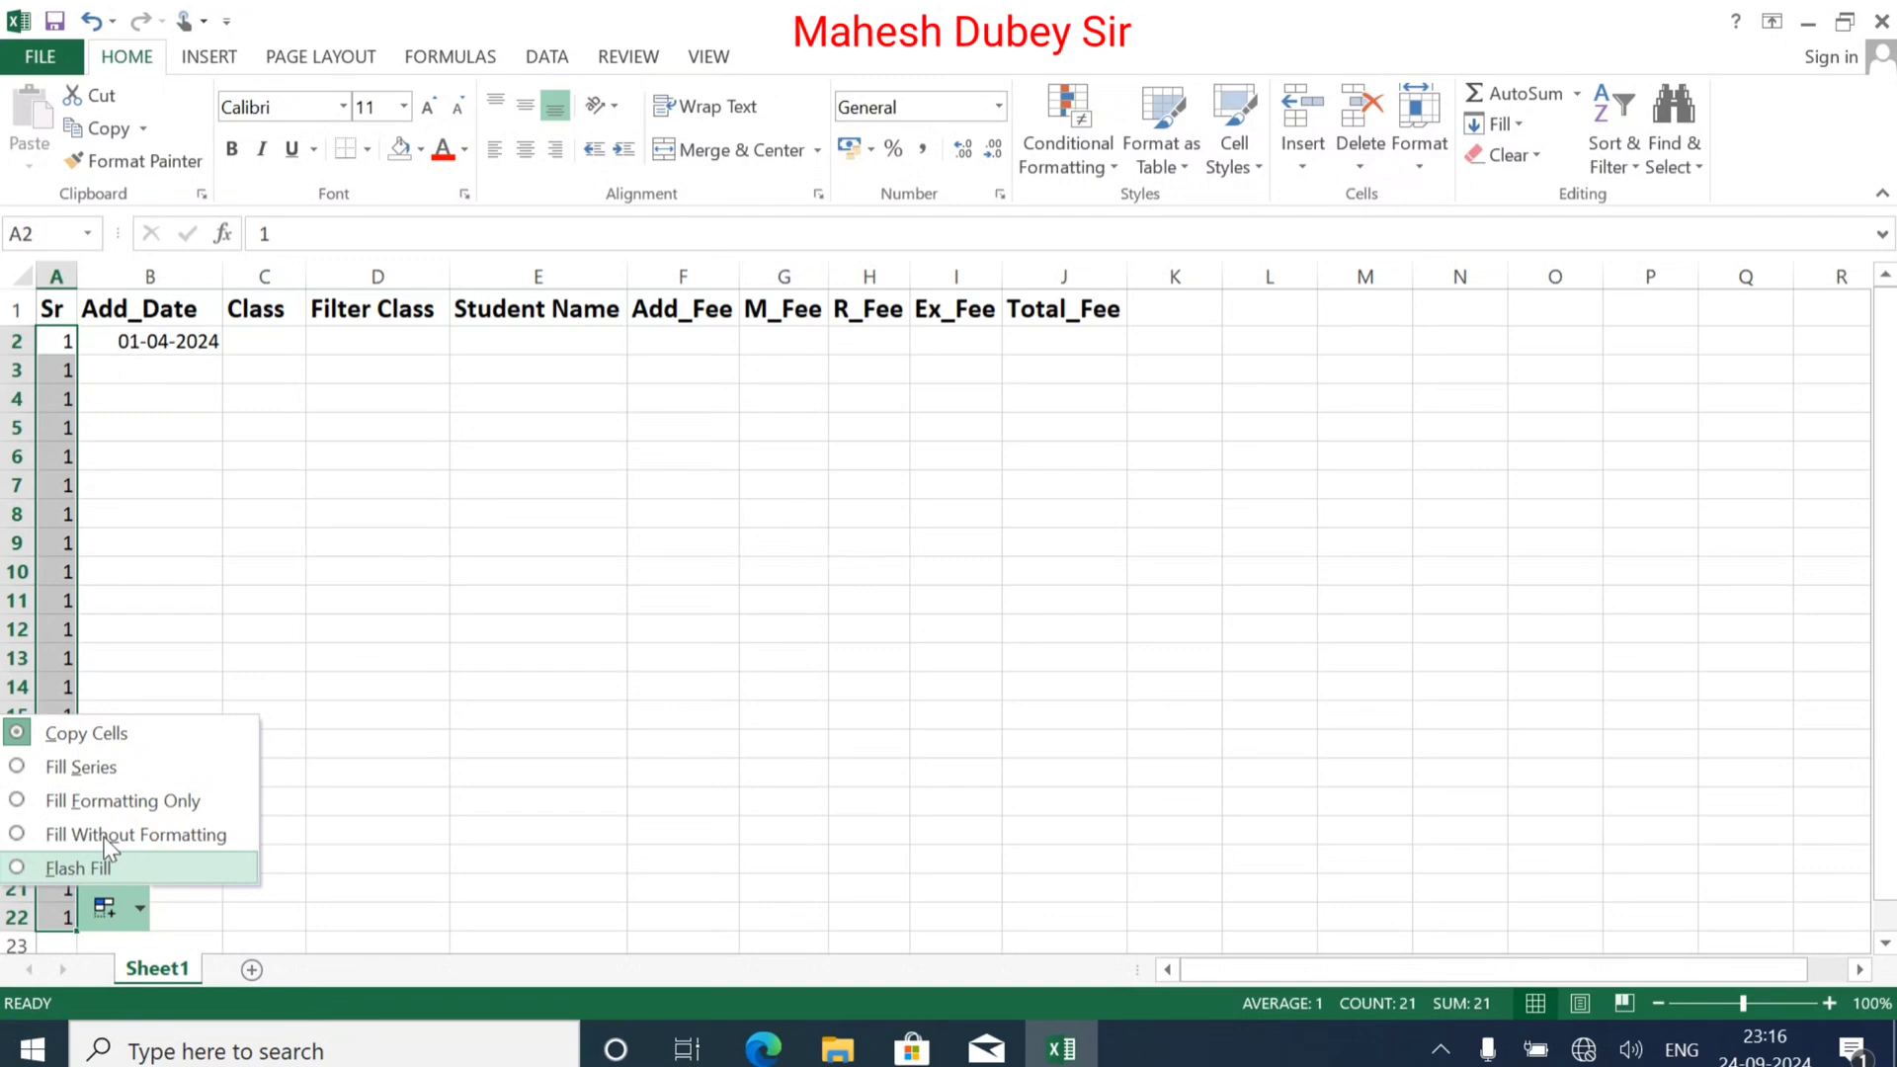
pyautogui.click(85, 768)
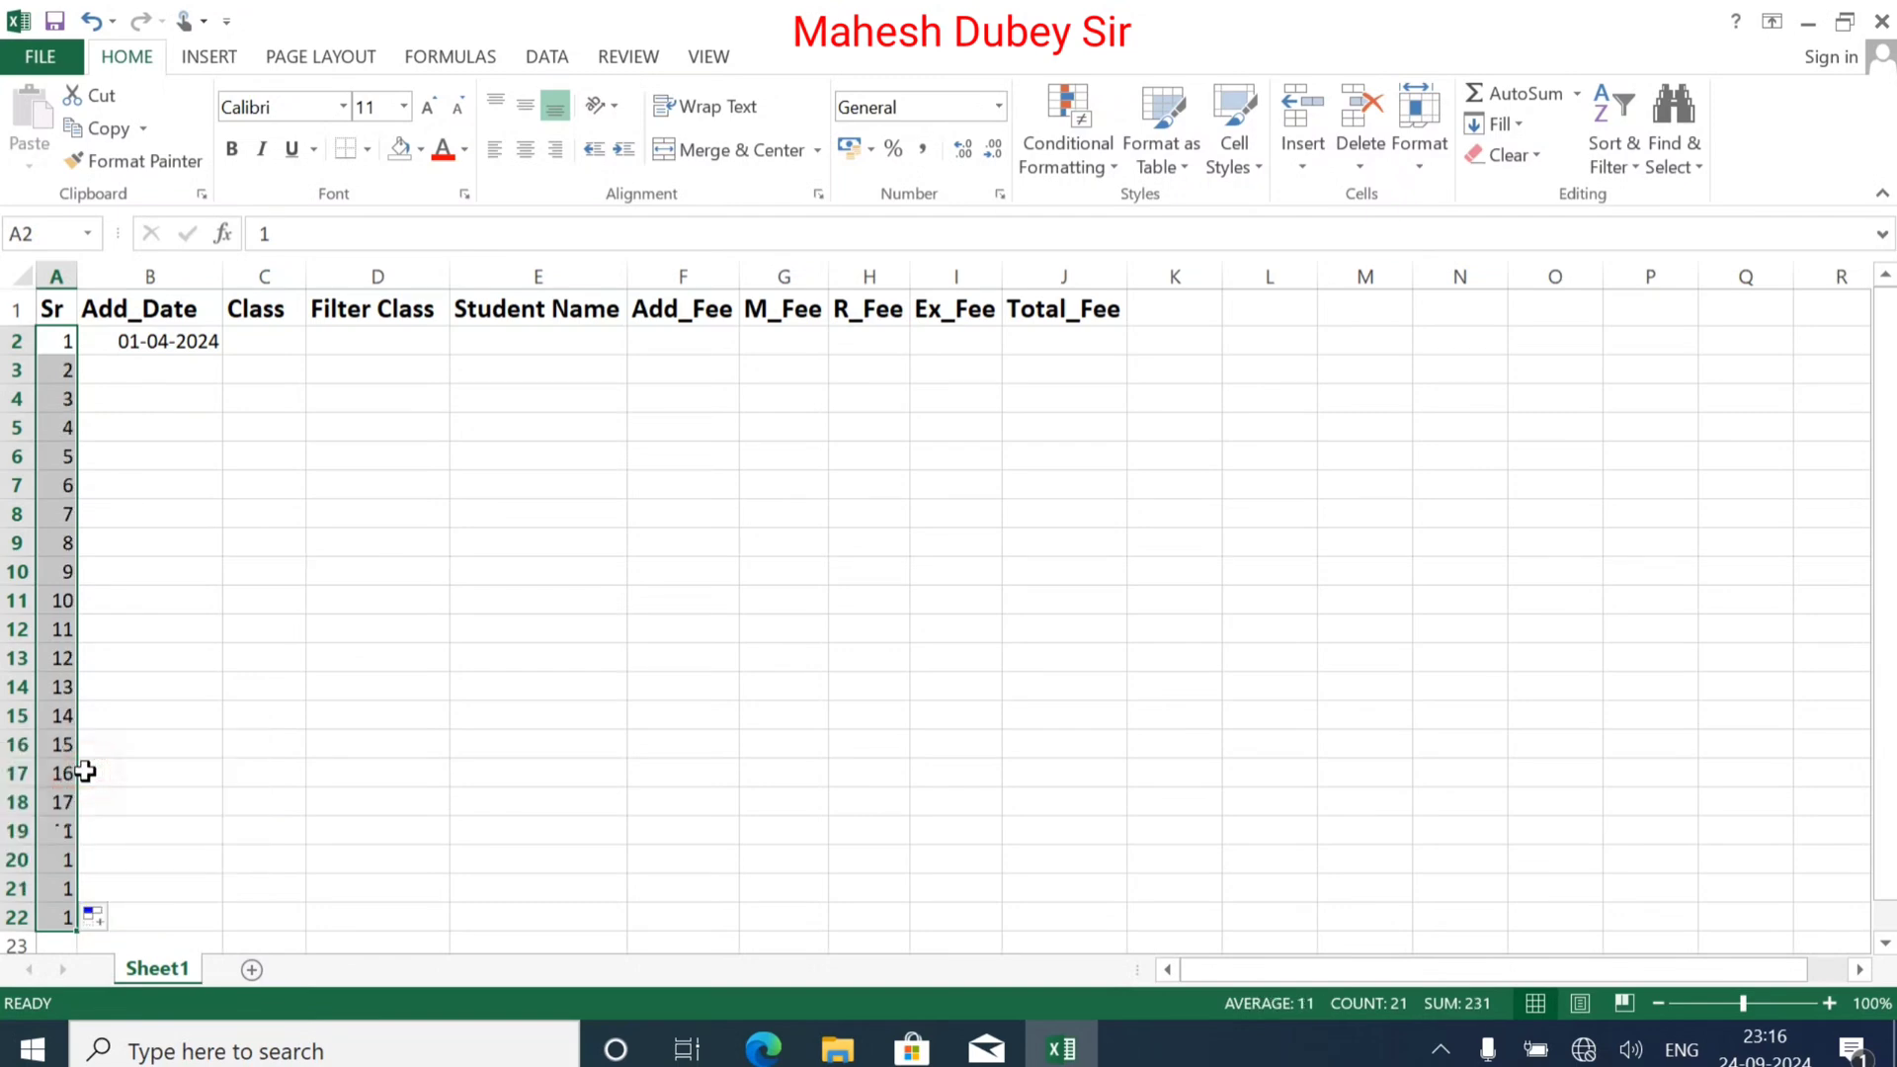
# Step: Fill the Add_Date column down B2:B22 with consecutive daily dates from 01-04-2024 to 21-04-2024
pyautogui.click(171, 348)
pyautogui.moveTo(222, 358); pyautogui.dragTo(263, 872)
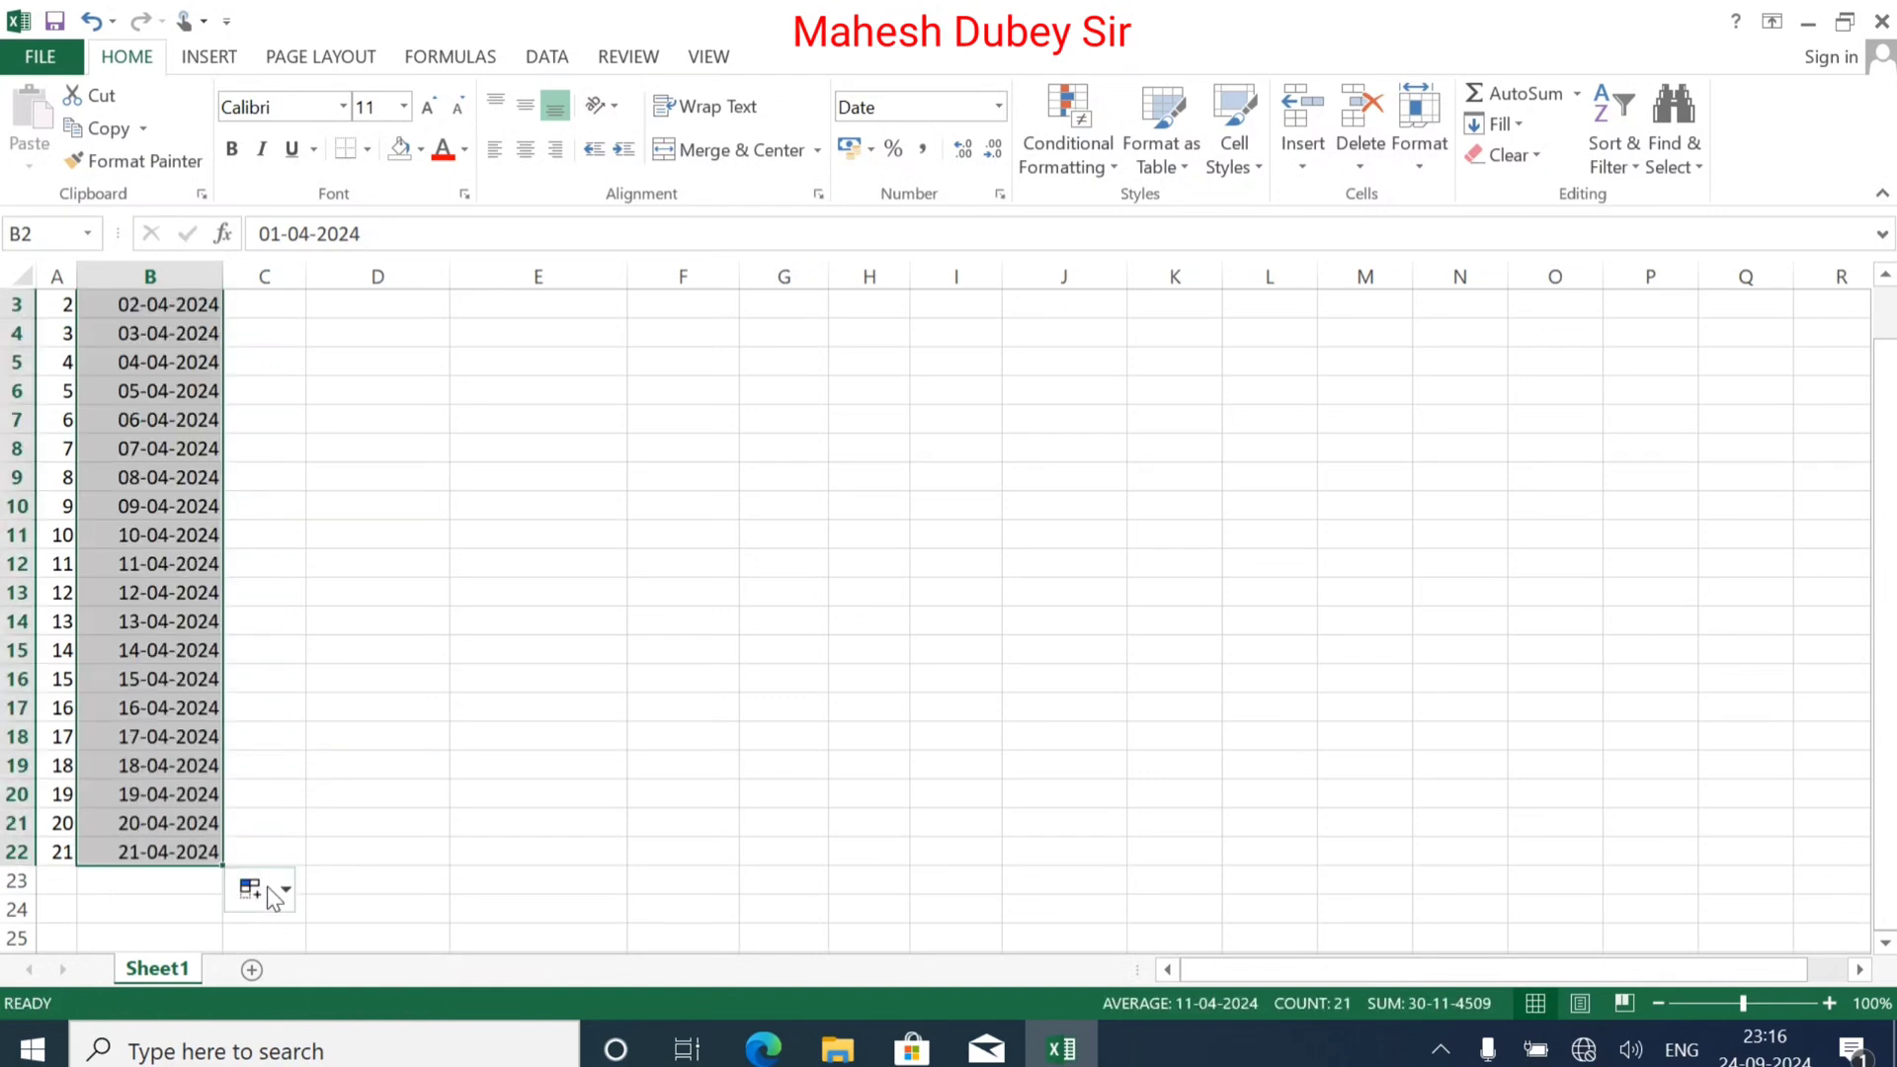
pyautogui.click(276, 887)
pyautogui.click(113, 579)
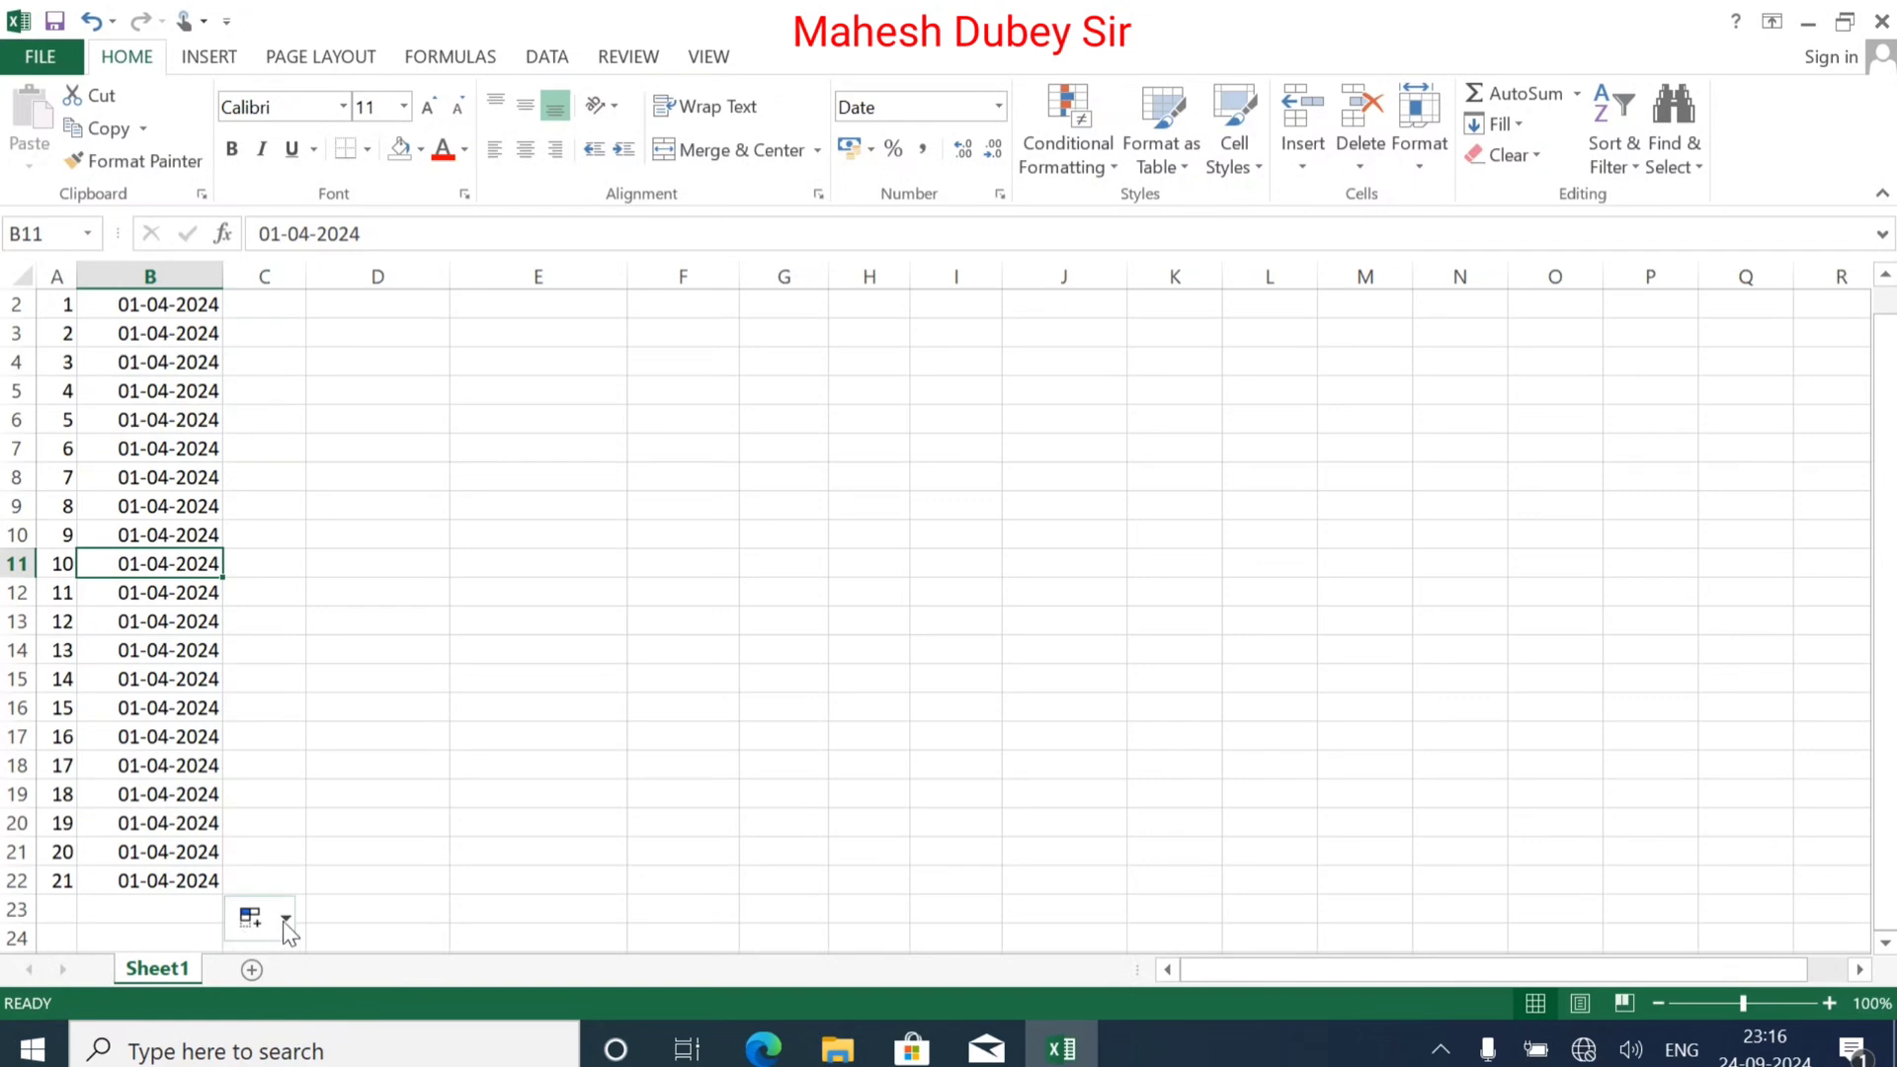
pyautogui.click(283, 921)
pyautogui.click(174, 648)
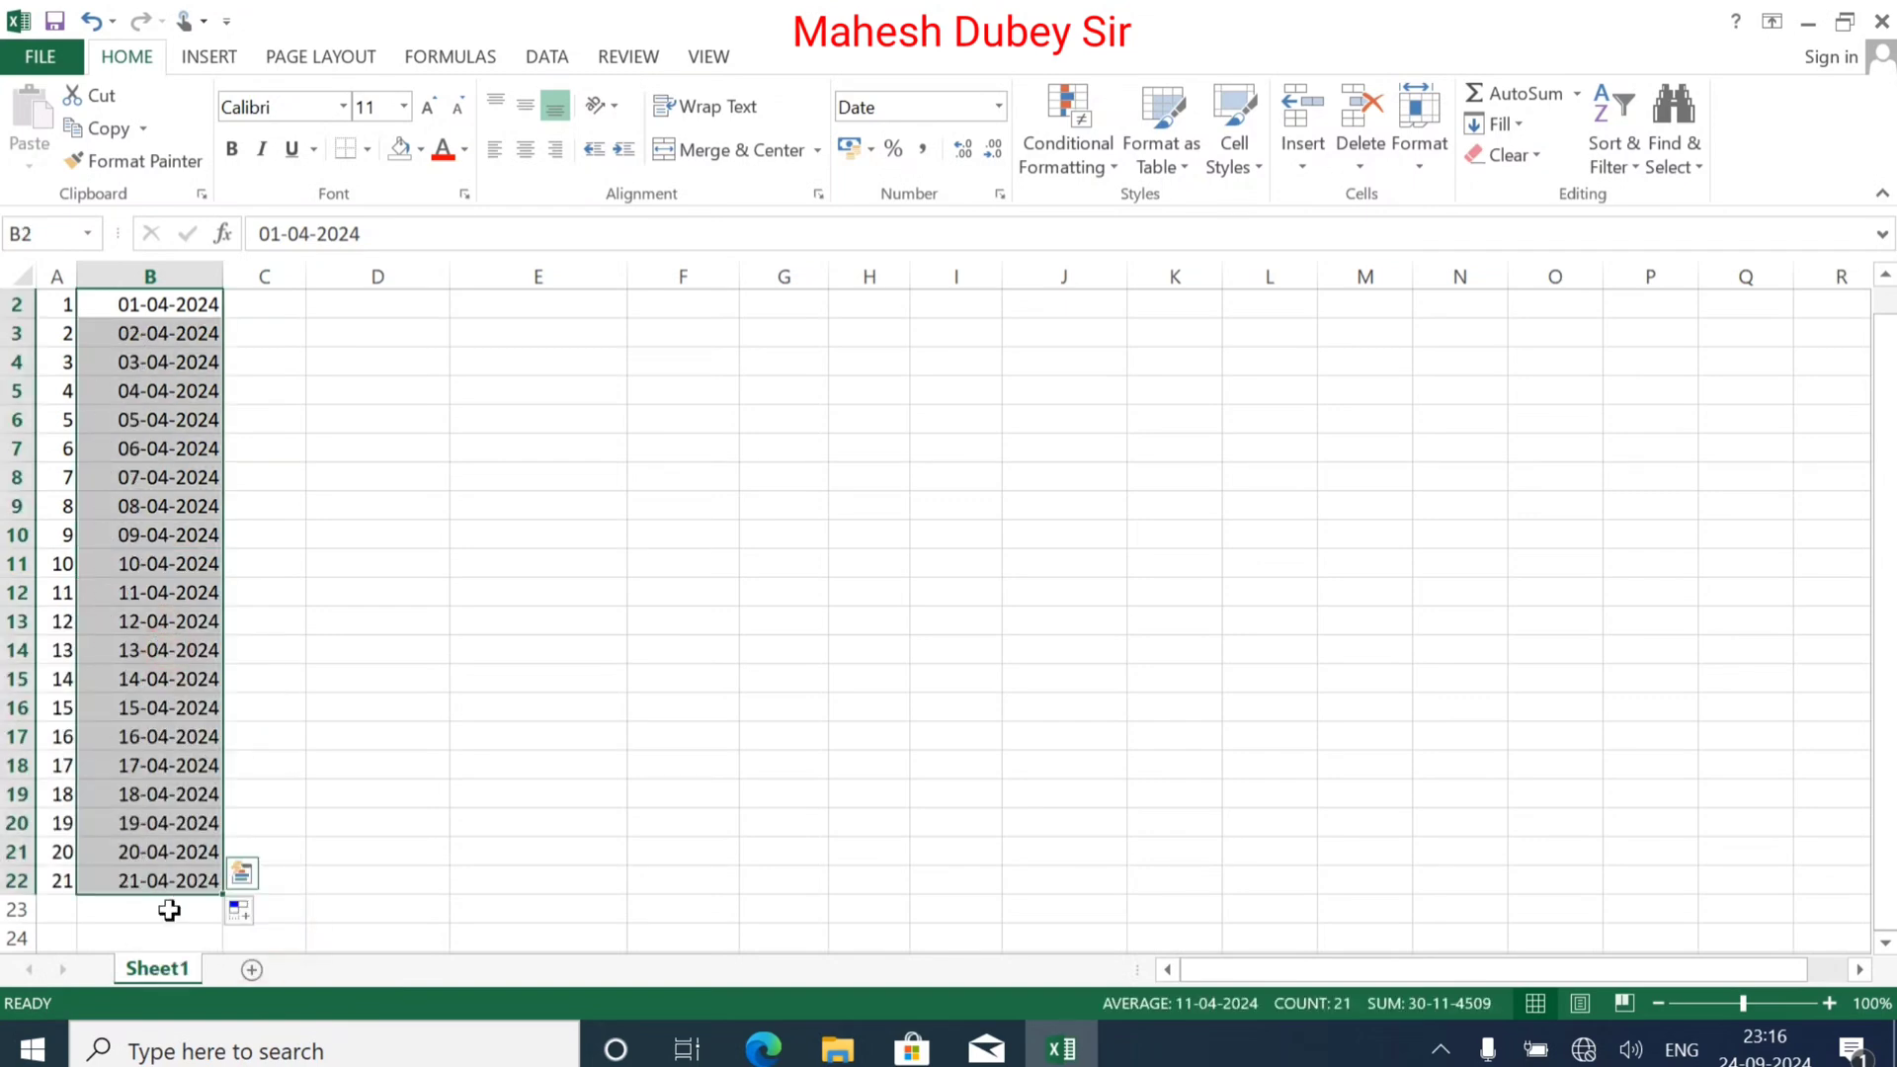
pyautogui.scroll(1, 260, 633)
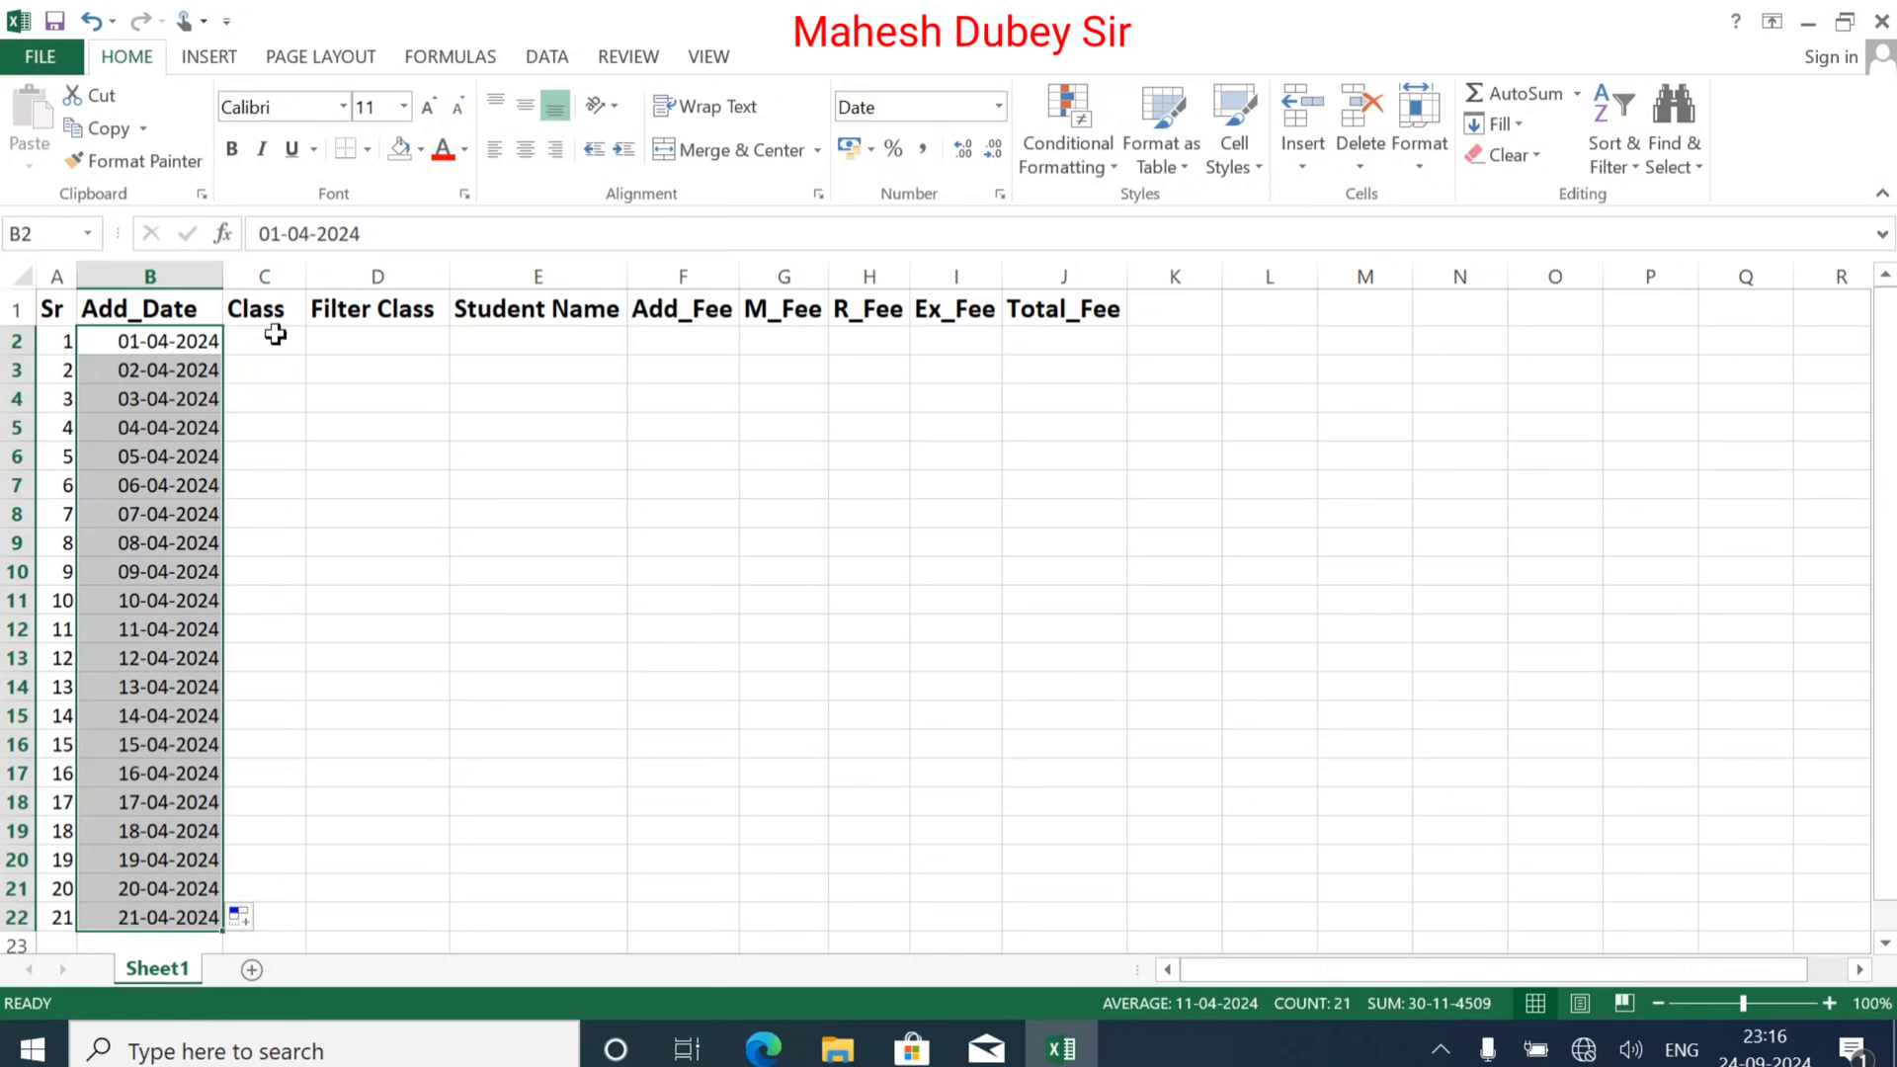
pyautogui.click(274, 336)
pyautogui.write('C')
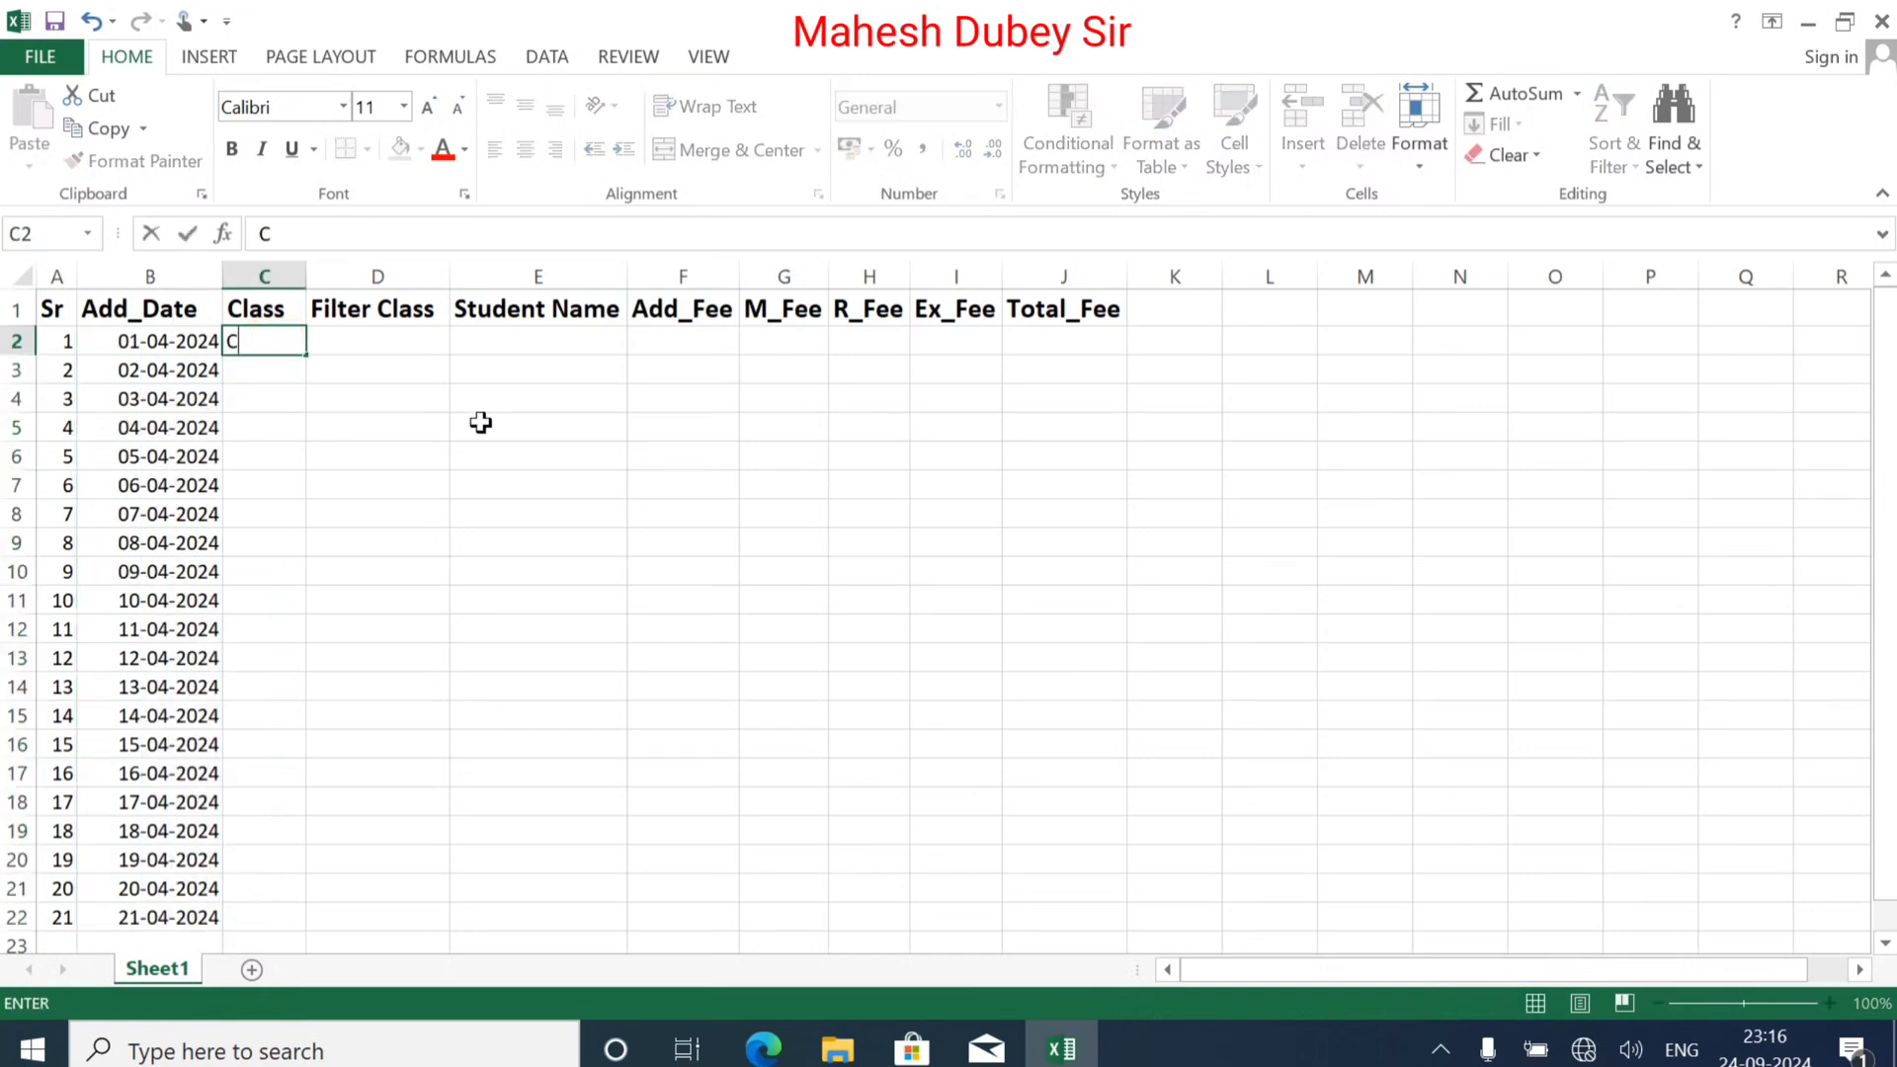
pyautogui.write('lass')
pyautogui.press('BackSpace')
pyautogui.press('BackSpace')
pyautogui.press('BackSpace')
pyautogui.press('BackSpace')
pyautogui.press('BackSpace')
# Step: Enter 1st as the class in C2 and format its "st" as superscript
pyautogui.moveTo(690, 12)
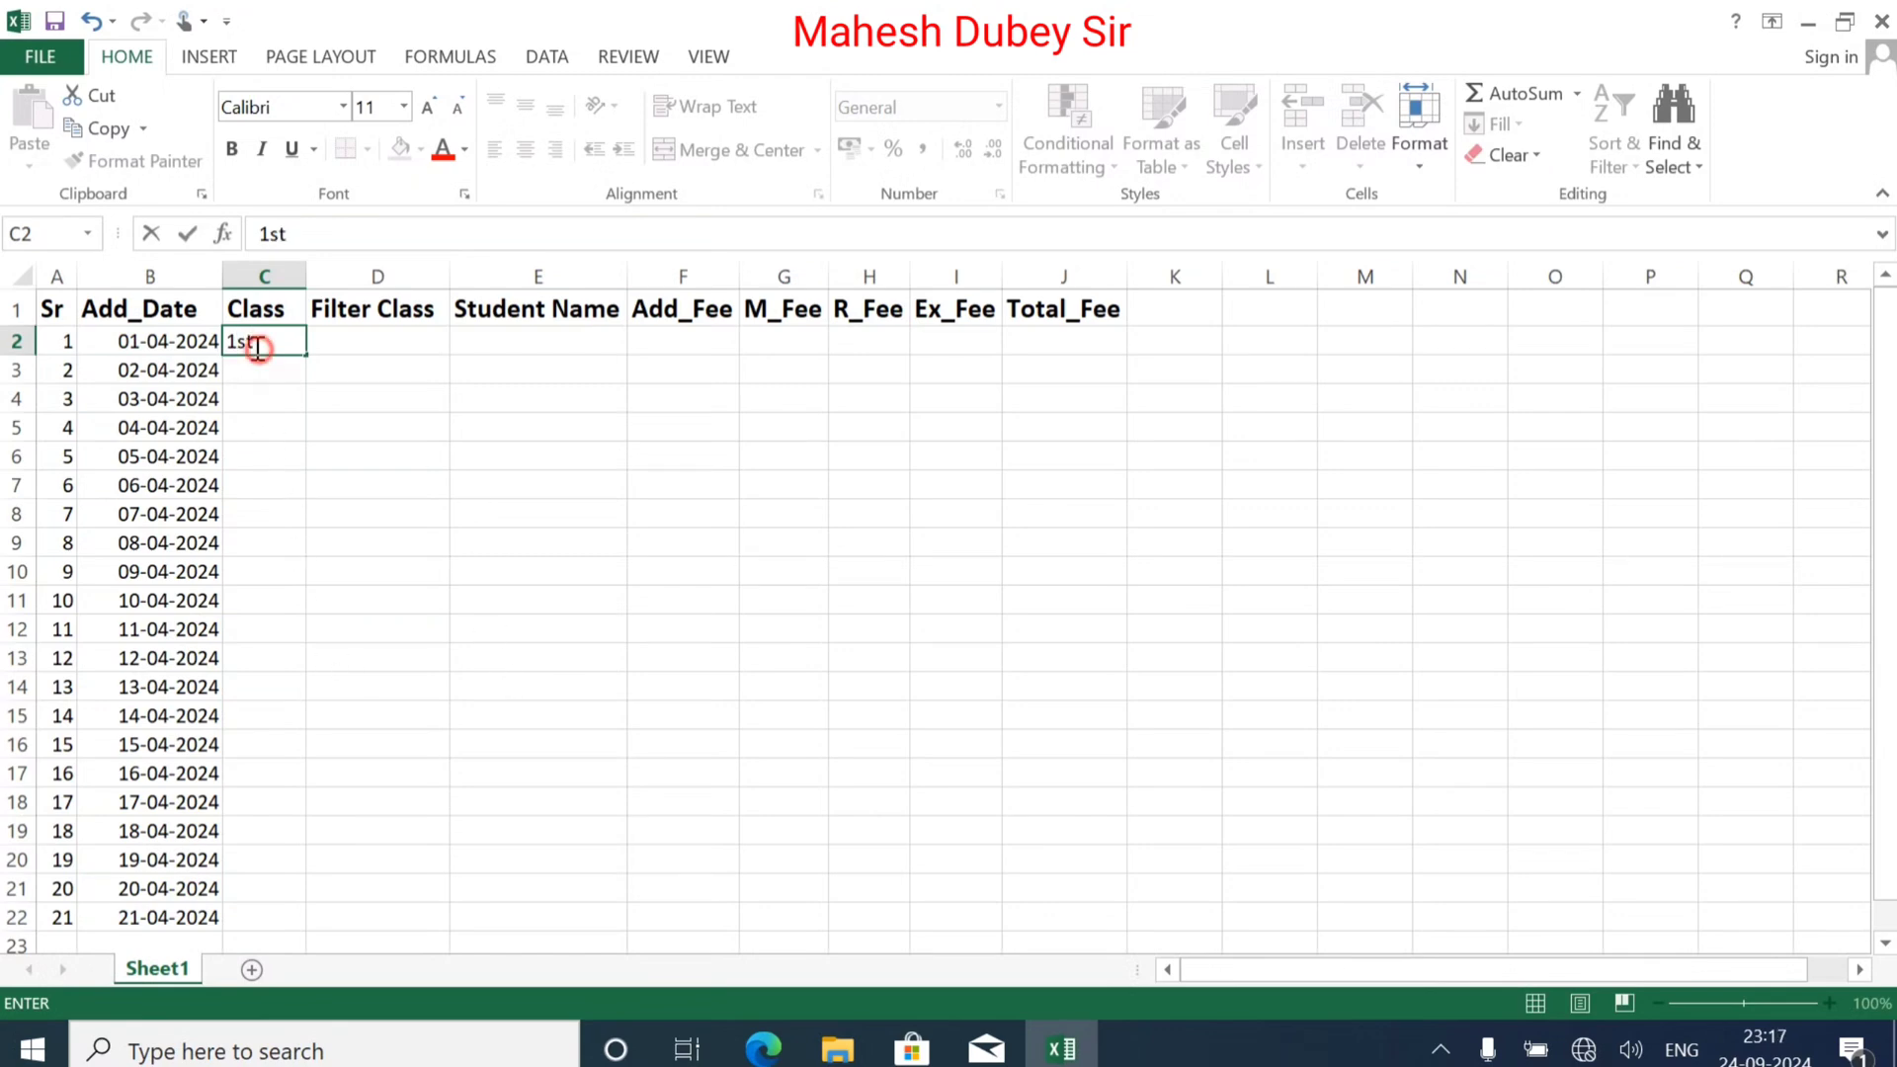
pyautogui.moveTo(241, 343); pyautogui.dragTo(239, 343)
pyautogui.click(464, 195)
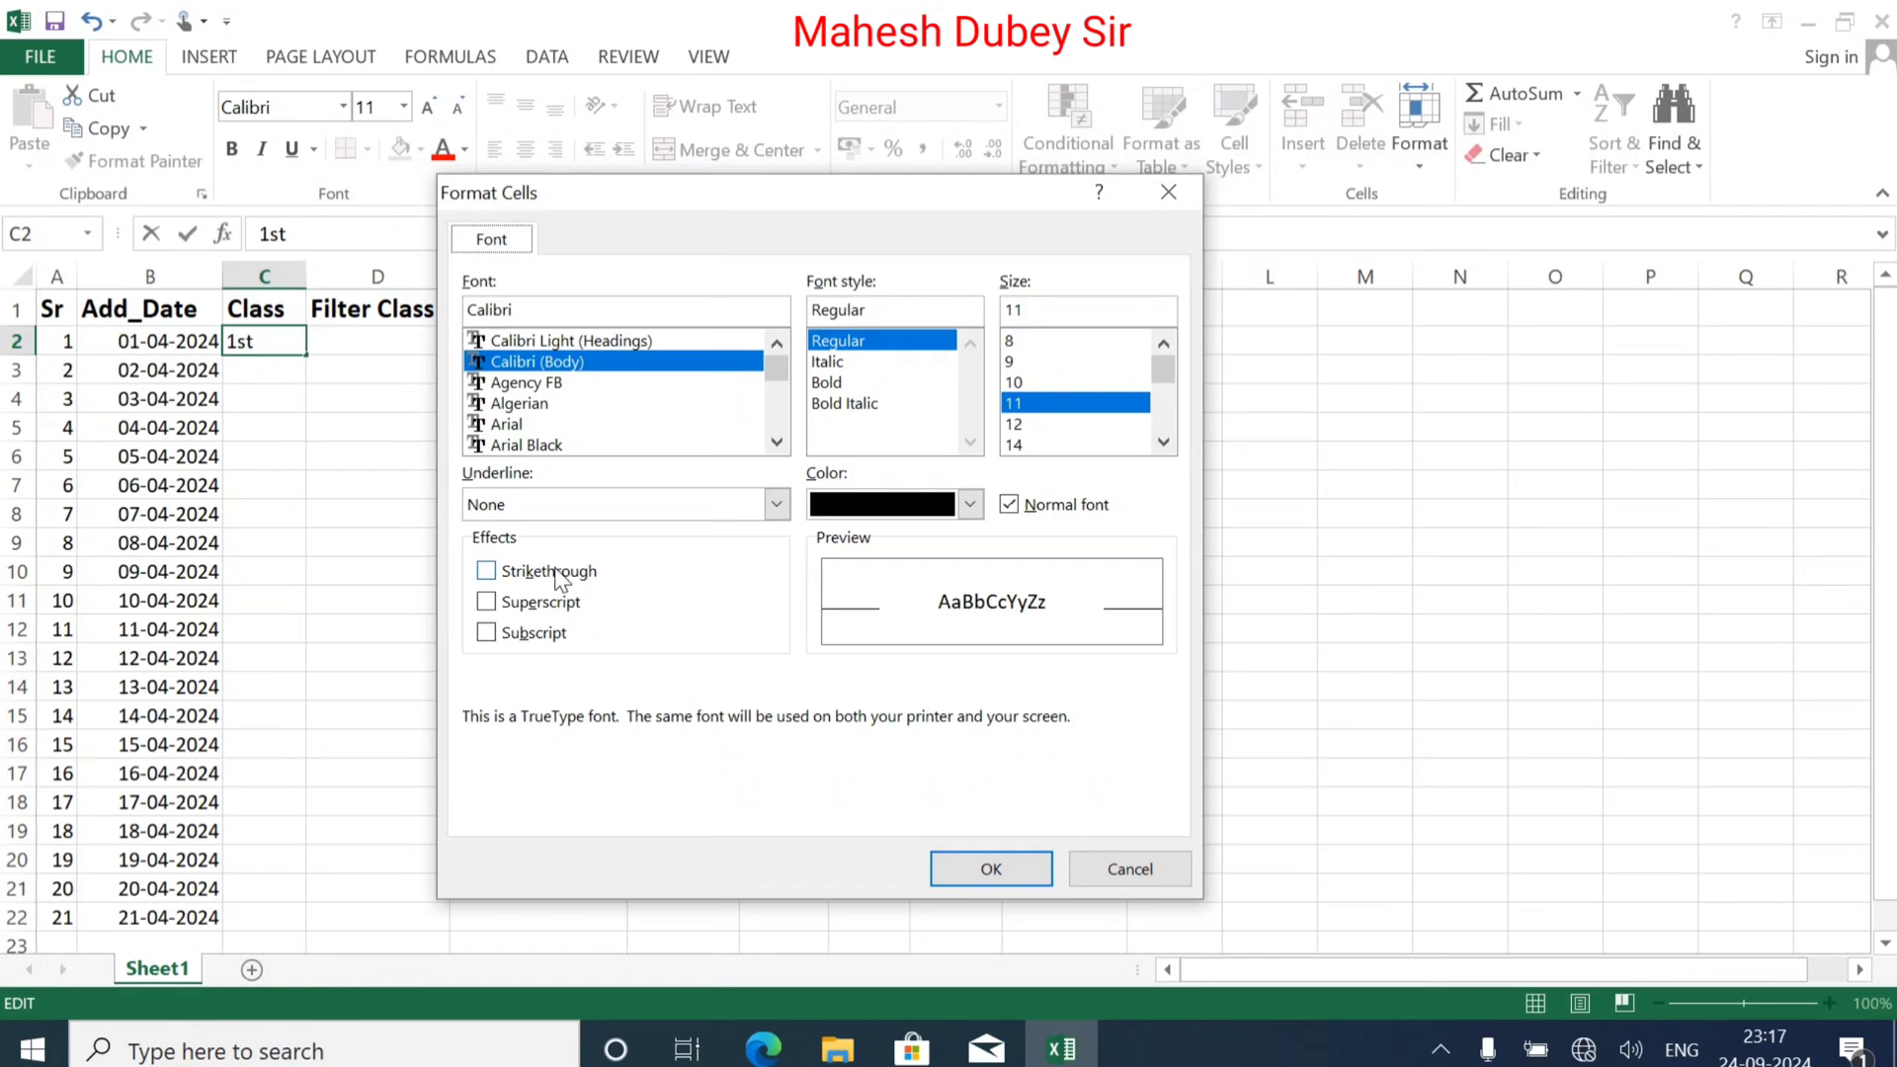
pyautogui.click(548, 602)
pyautogui.click(981, 871)
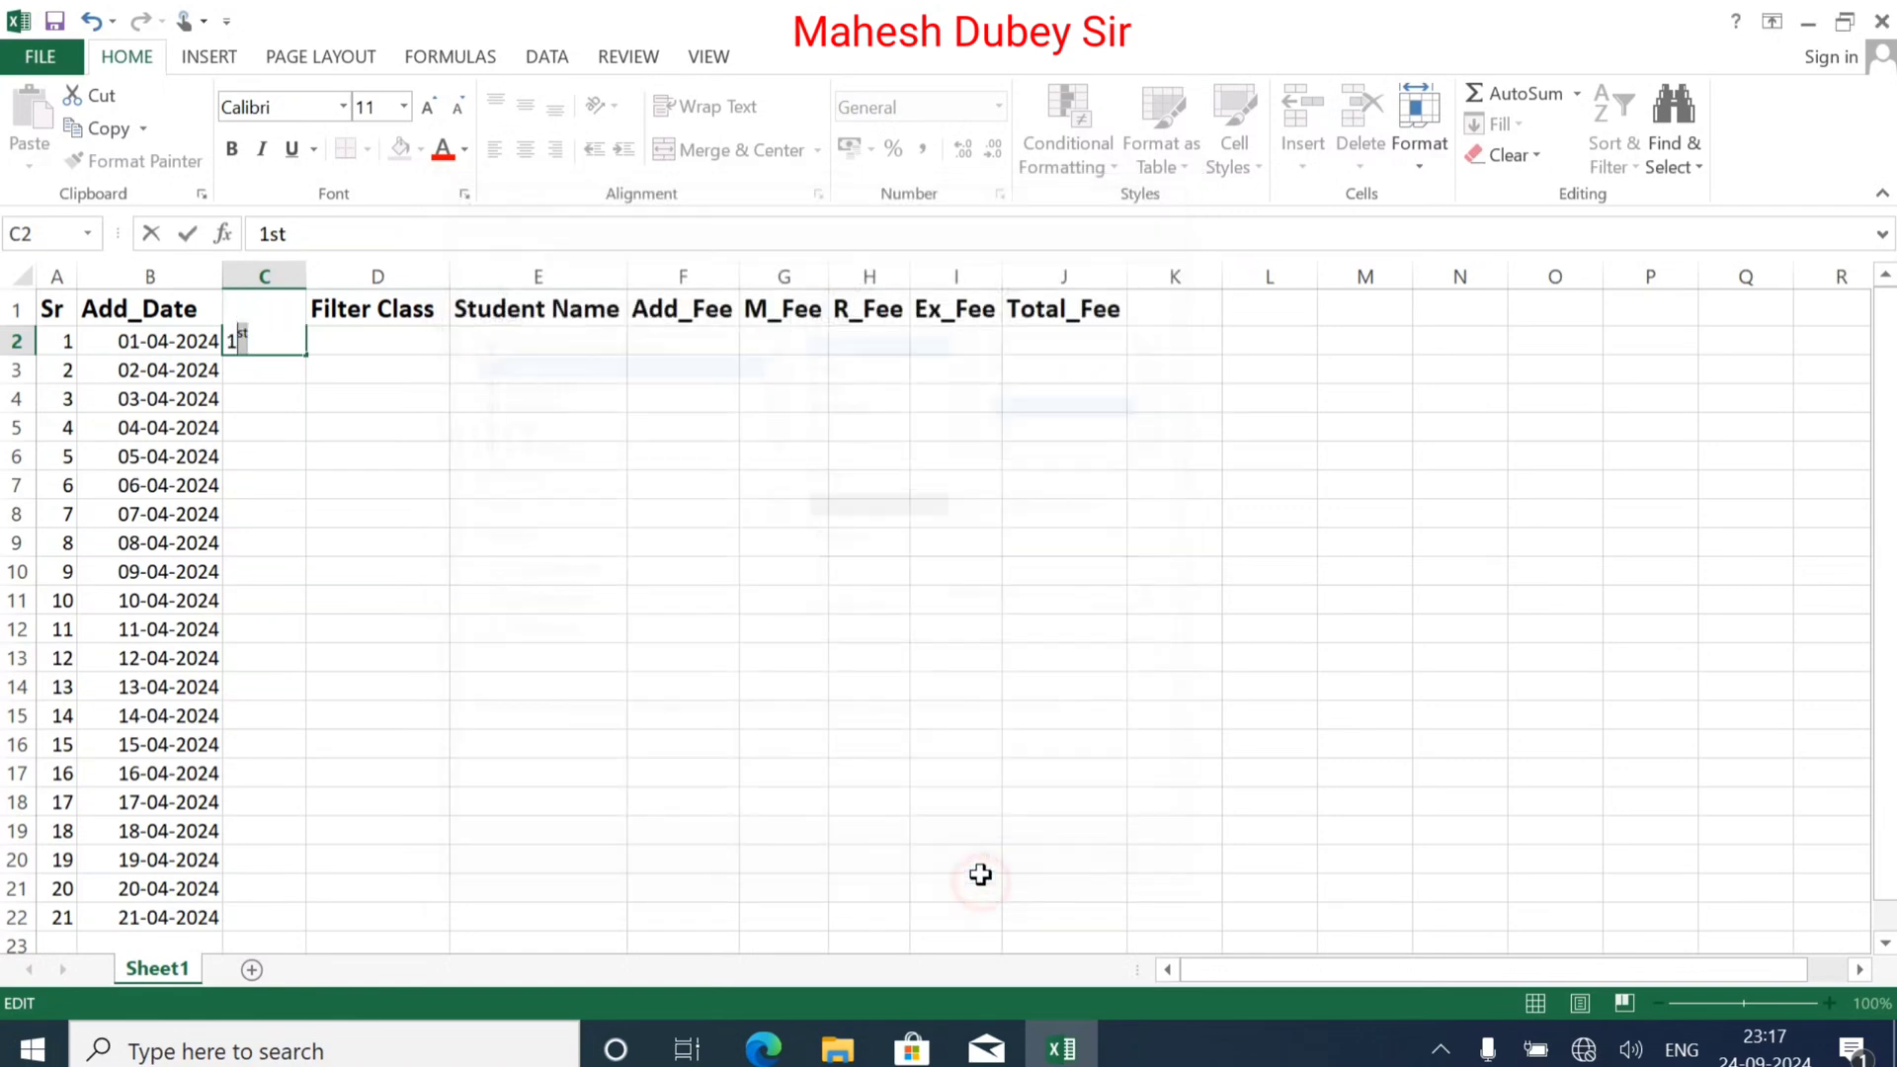
pyautogui.click(288, 428)
# Step: Fill the class 1st from C2 down to C22 as identical copies instead of a series
pyautogui.click(264, 348)
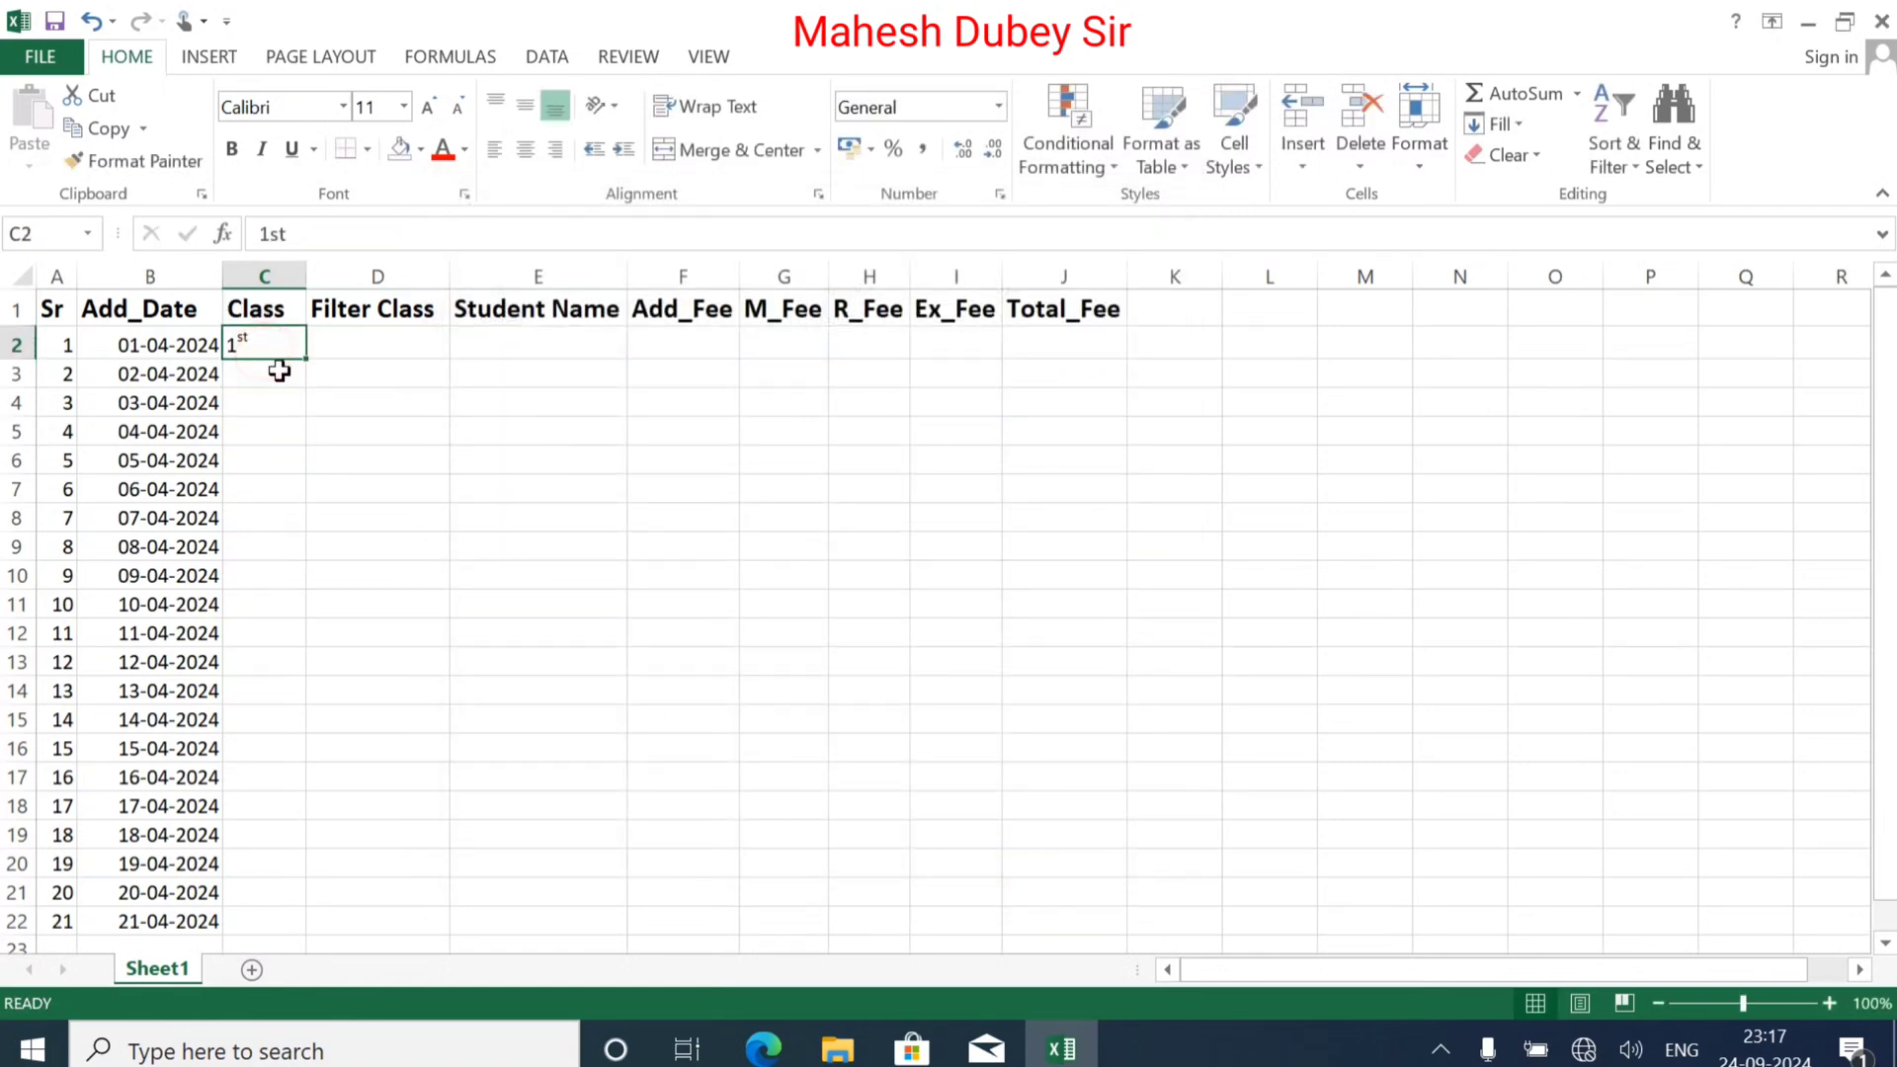
pyautogui.moveTo(305, 358); pyautogui.dragTo(326, 934)
pyautogui.moveTo(328, 919); pyautogui.dragTo(330, 924)
pyautogui.click(370, 929)
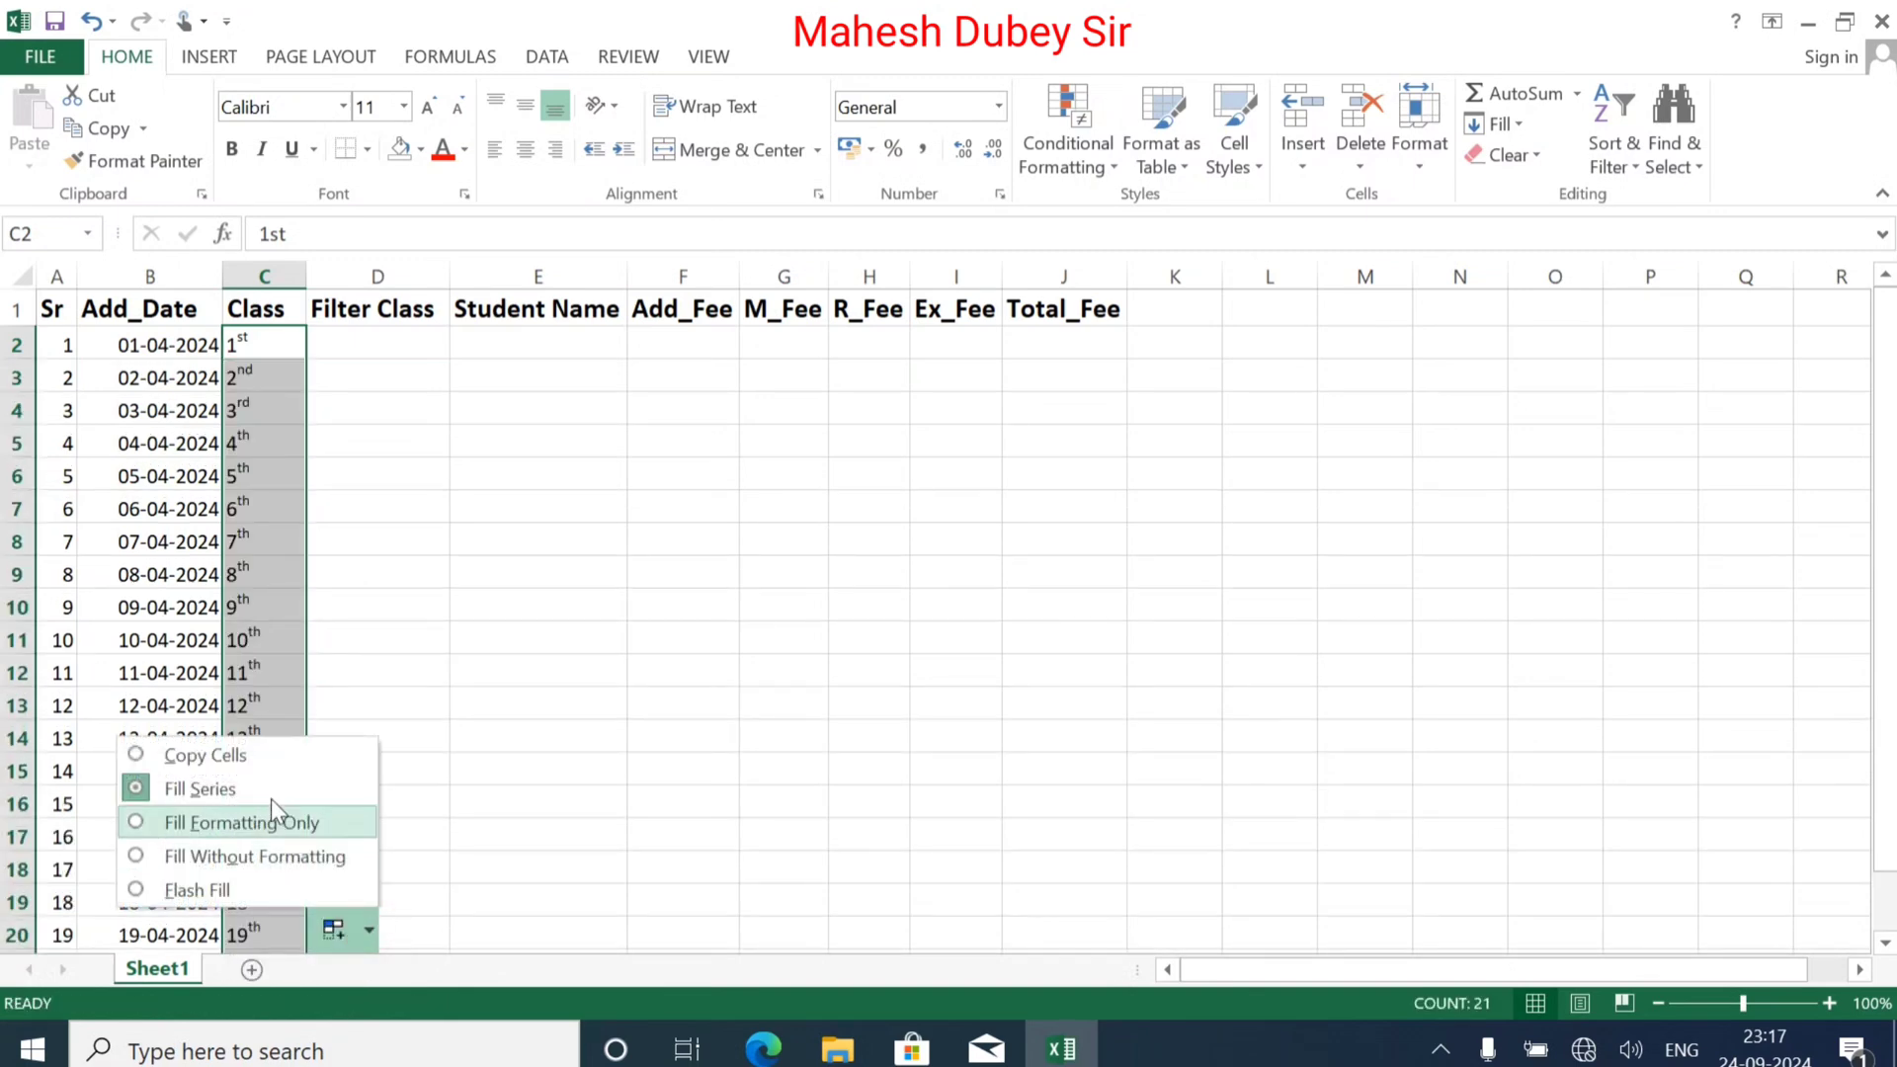
pyautogui.click(228, 753)
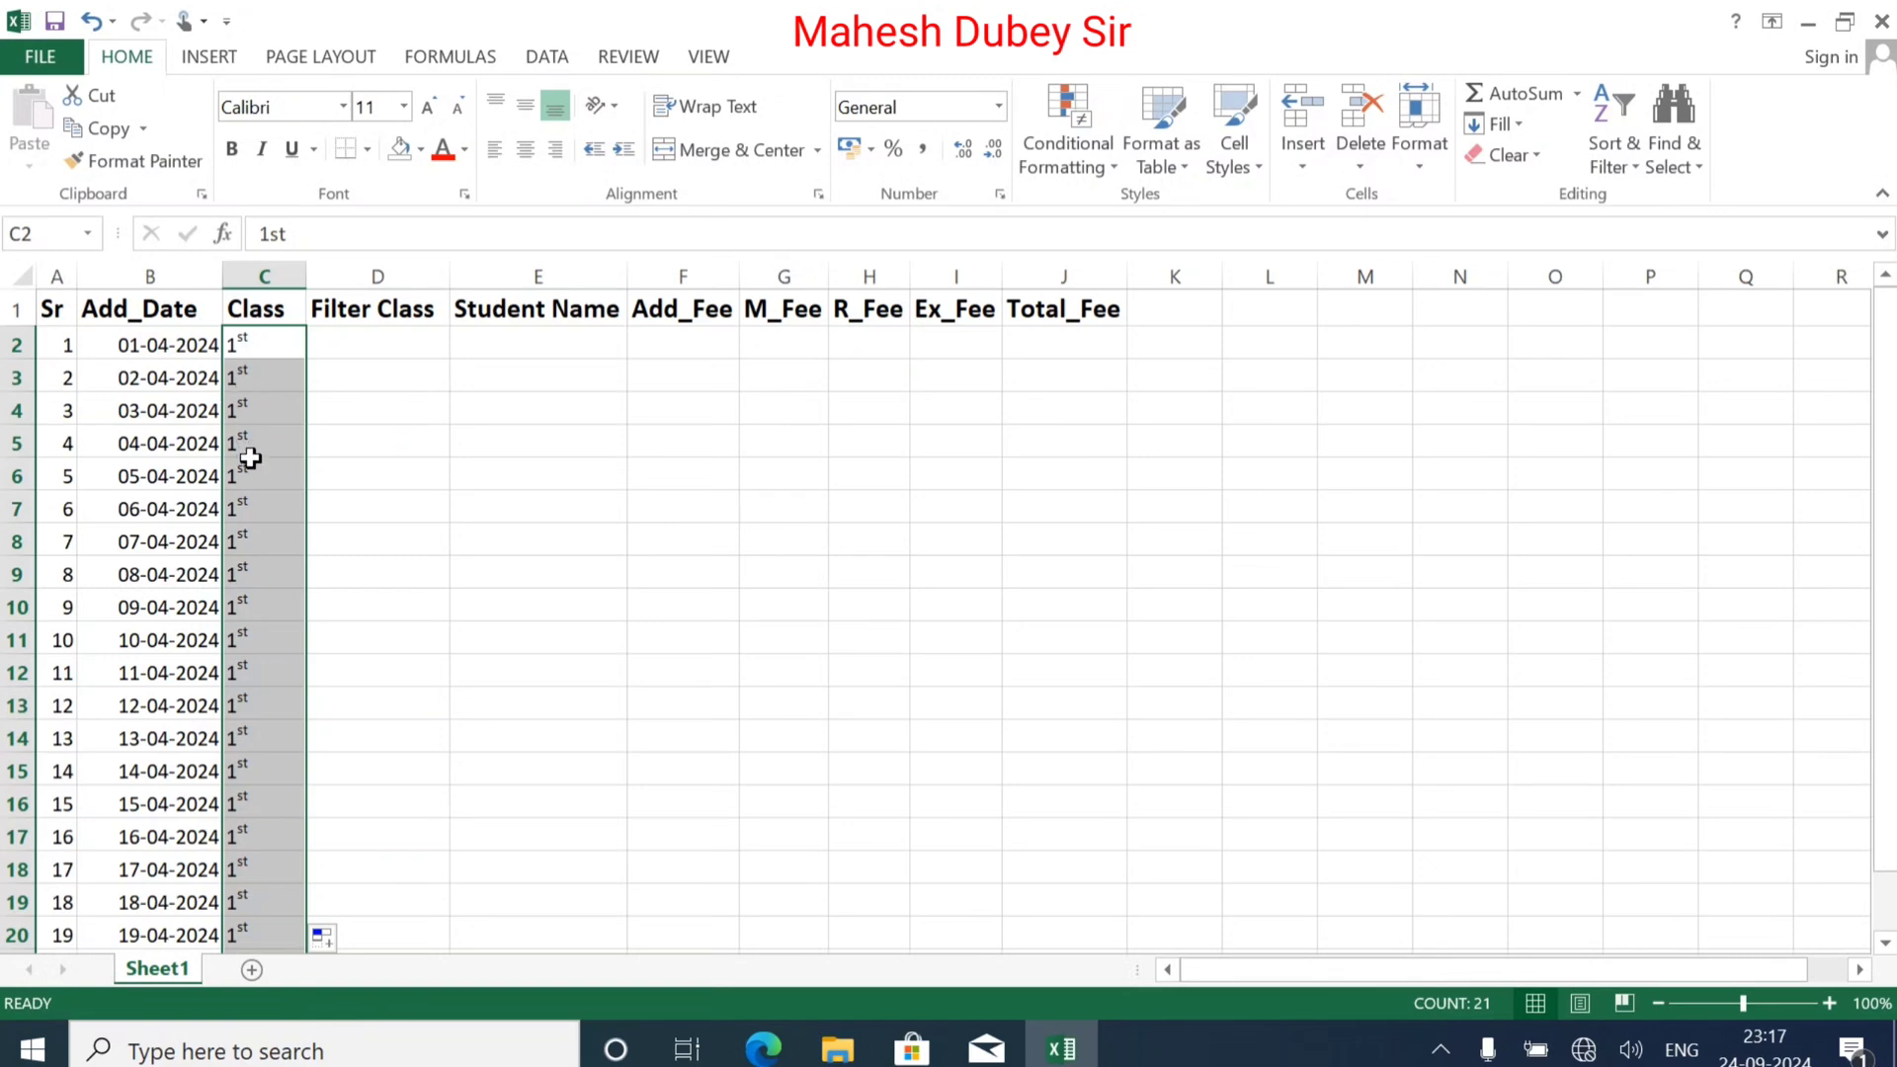
# Step: Change the class in C8 to 2nd
pyautogui.click(240, 519)
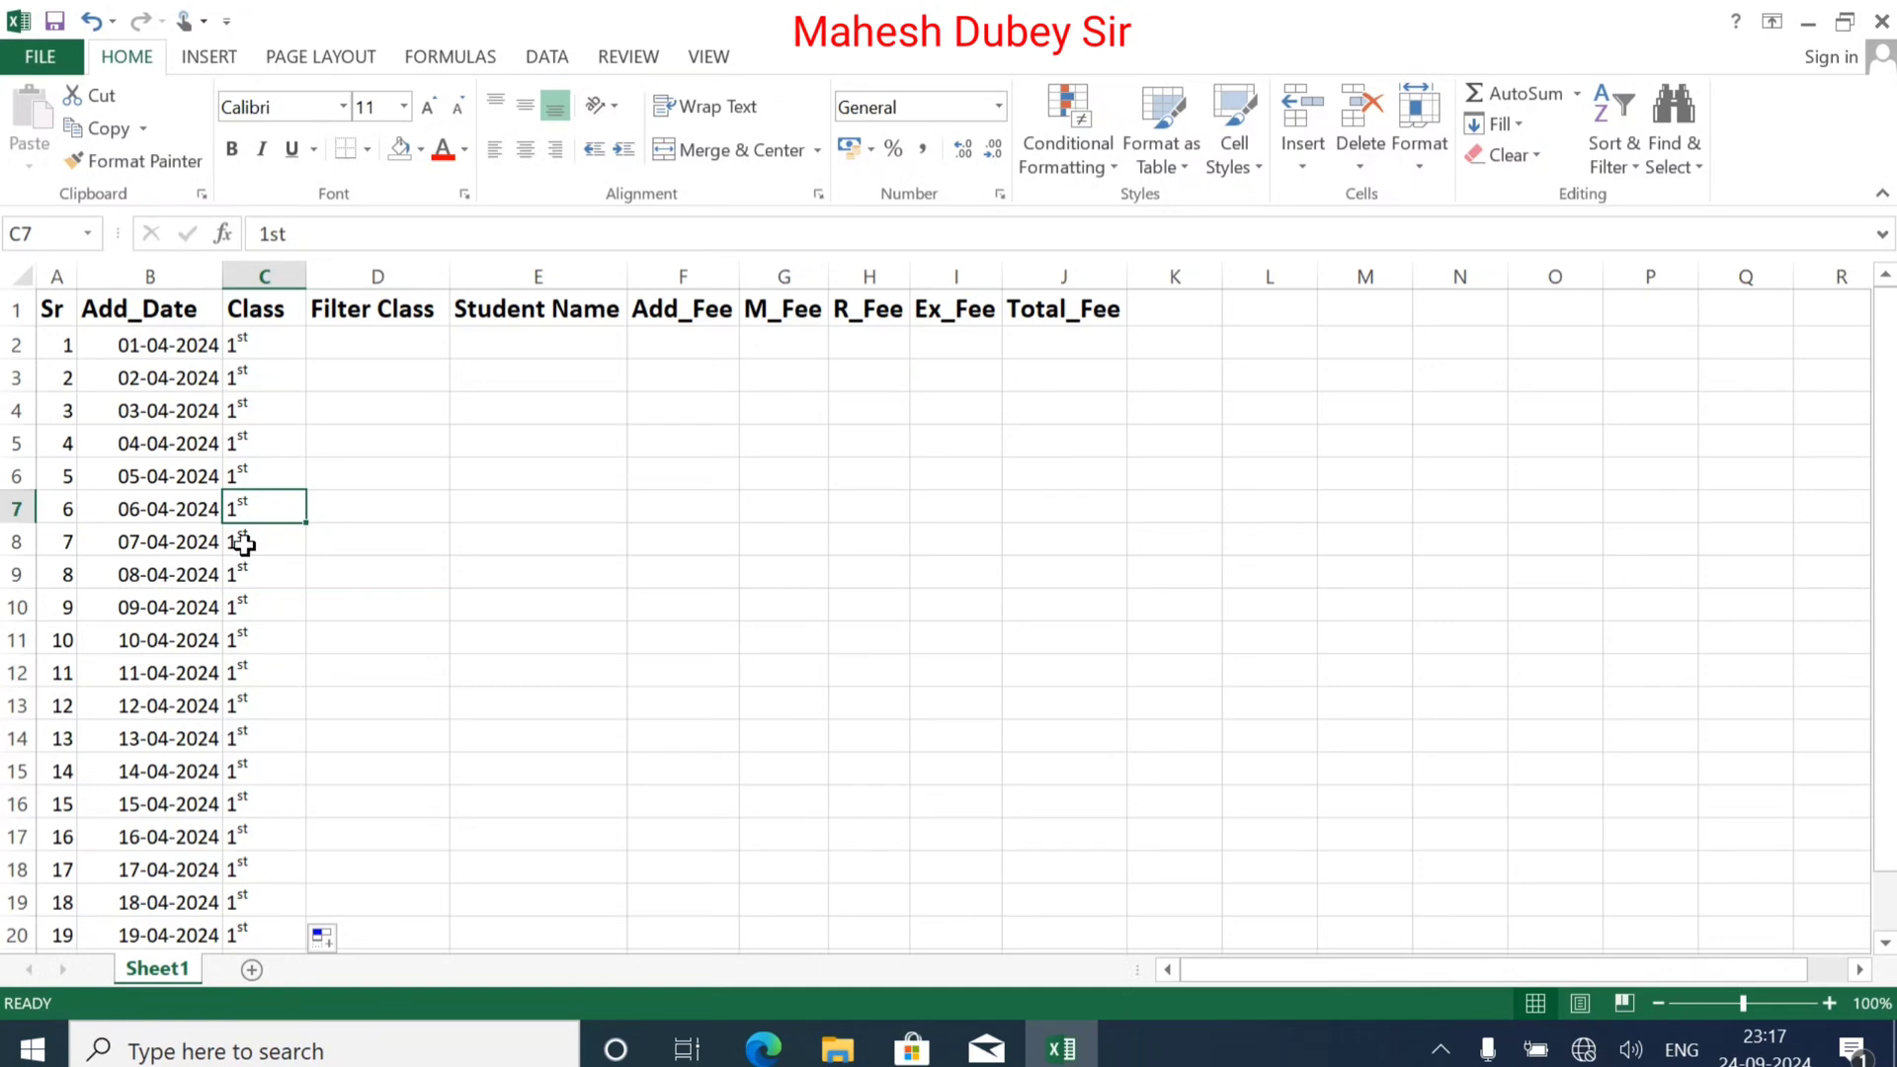
pyautogui.click(245, 544)
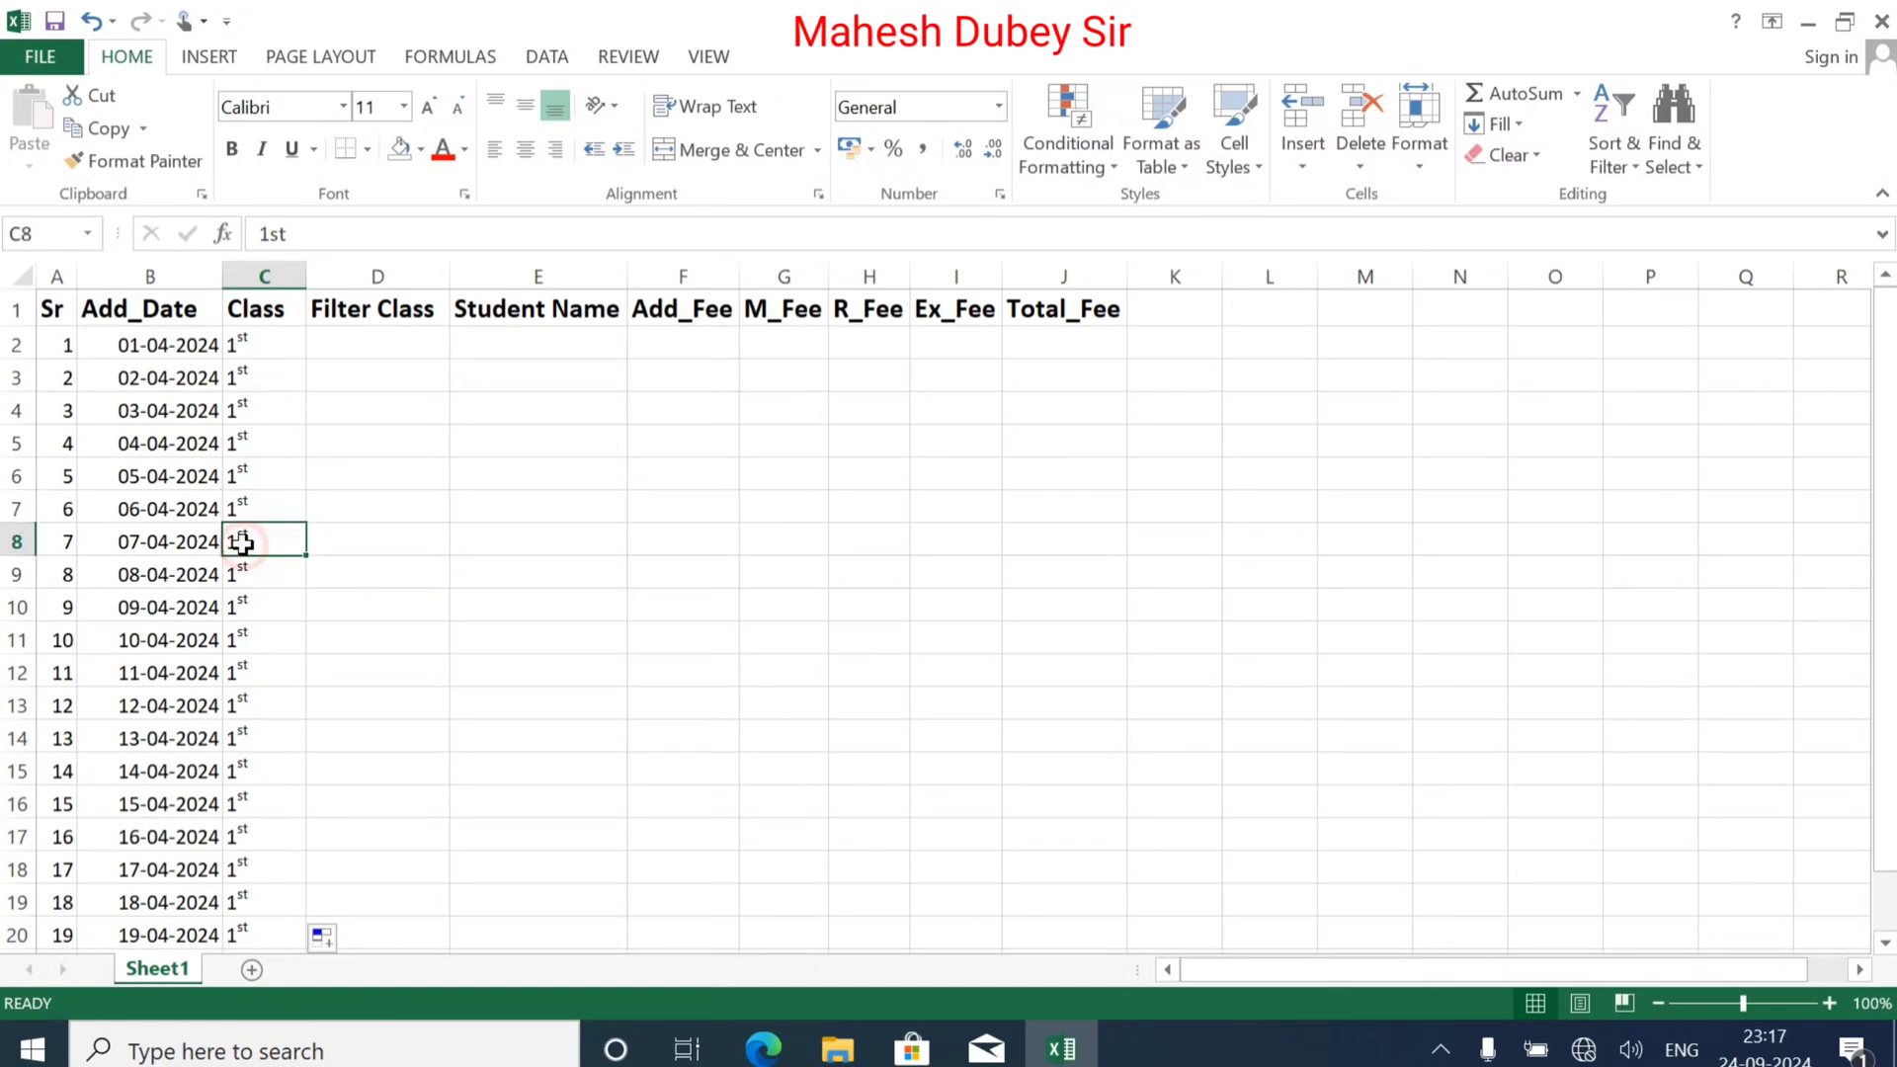
pyautogui.click(262, 233)
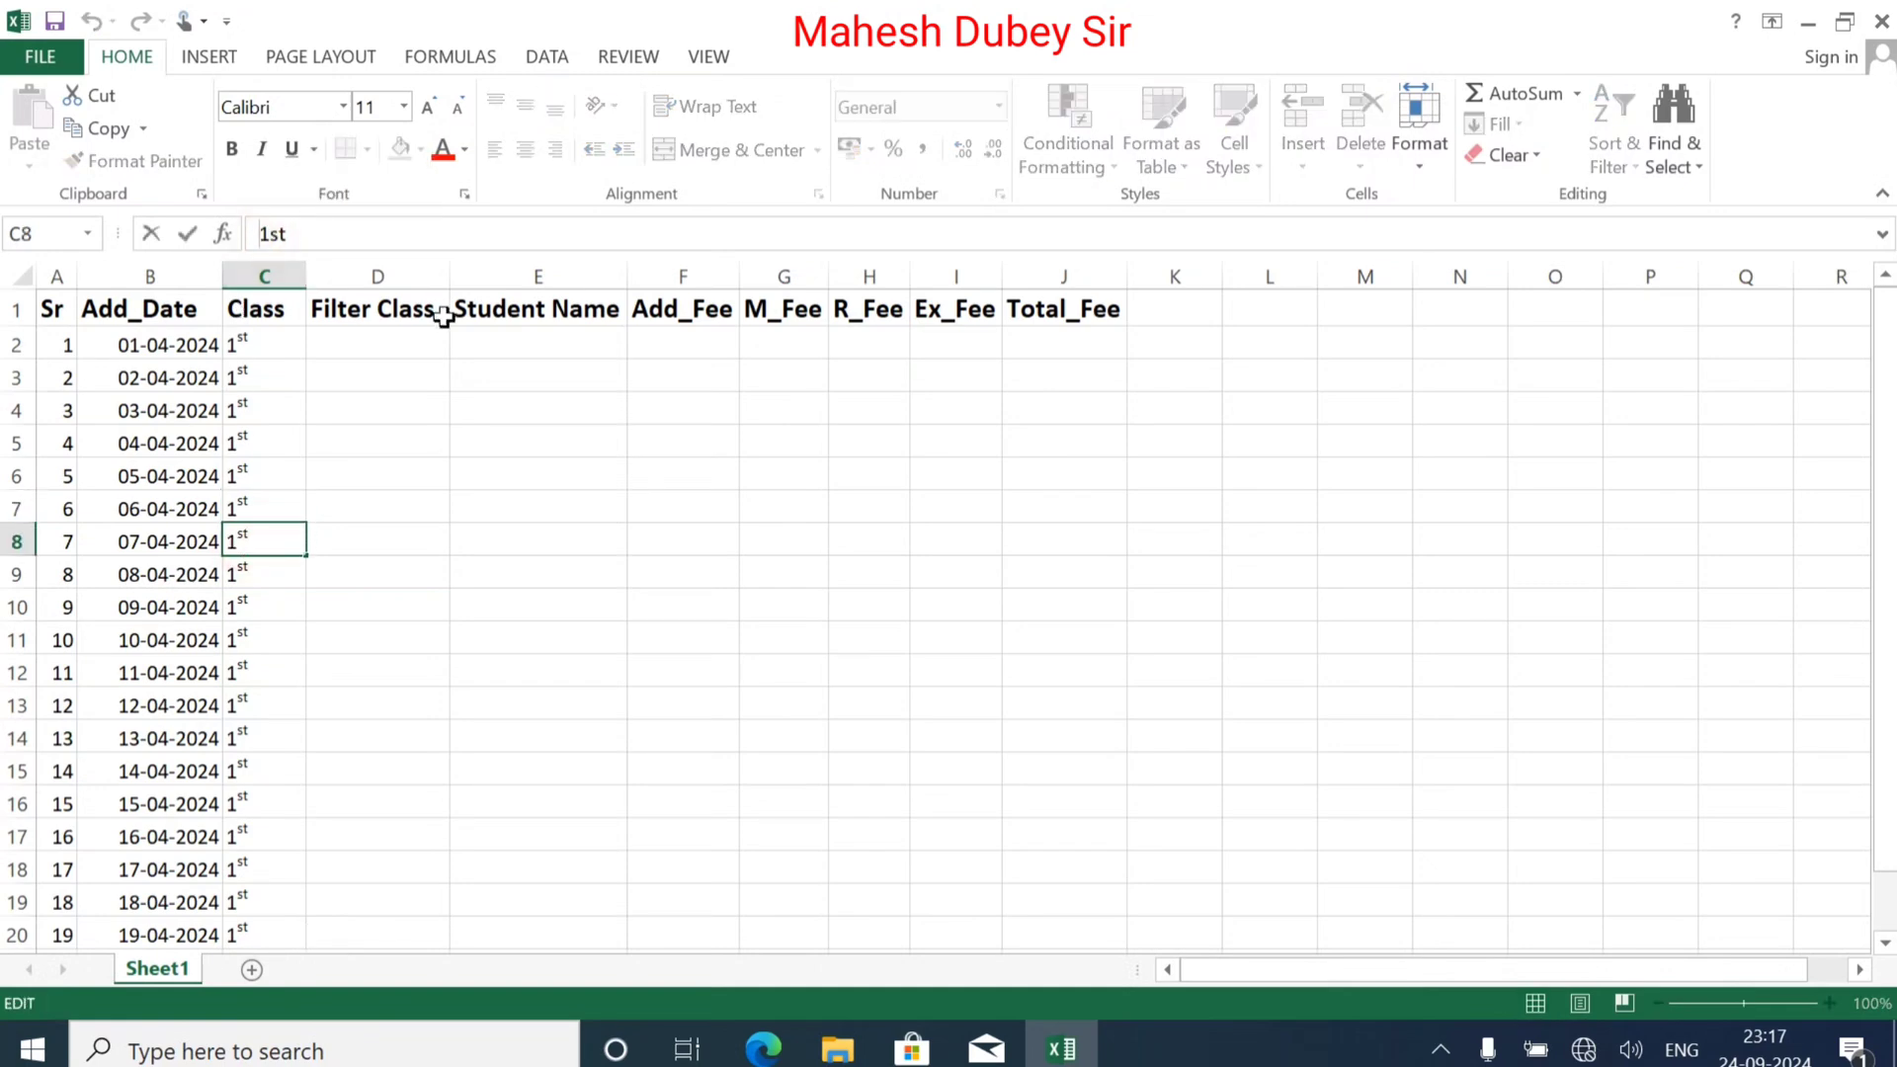
pyautogui.press('Delete')
pyautogui.write('2nd')
pyautogui.press('Return')
# Step: Remove the superscript from the digit 2 in C8, leaving only "nd" raised
pyautogui.click(263, 534)
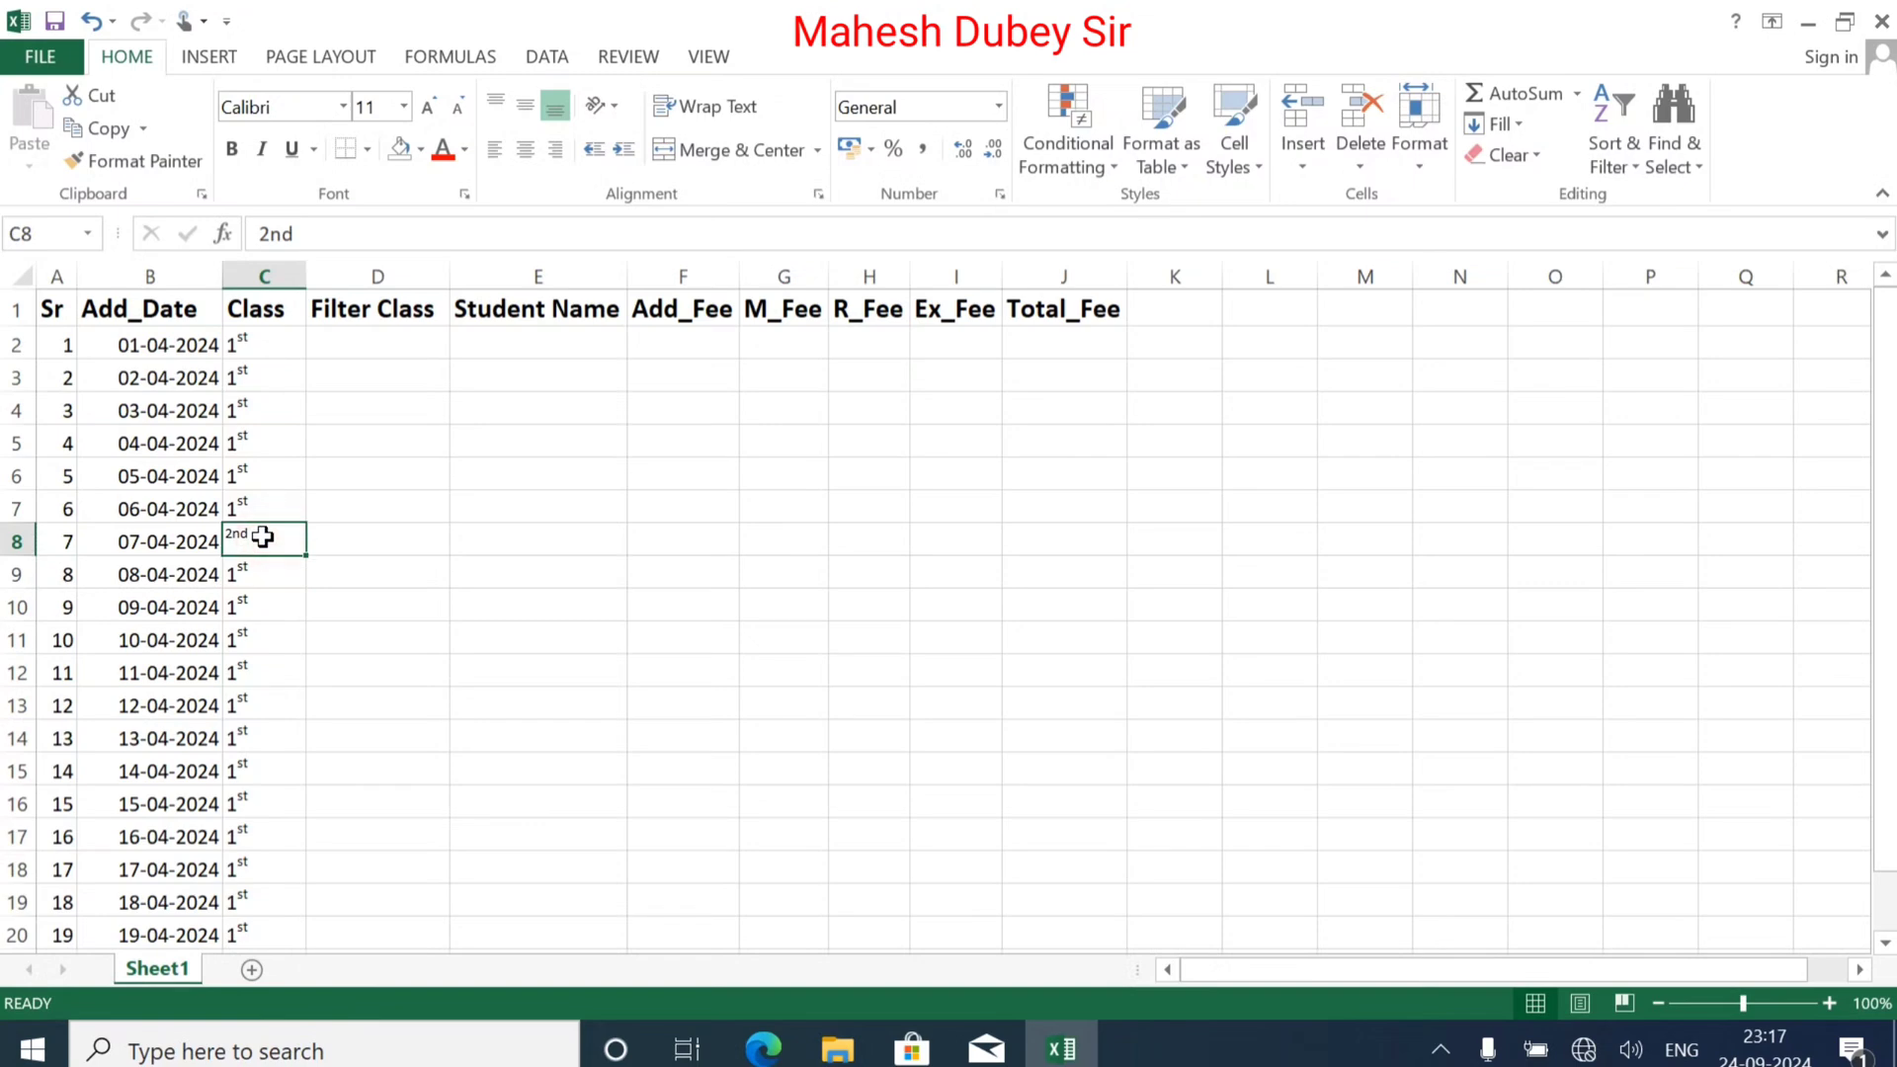
pyautogui.moveTo(259, 235); pyautogui.dragTo(272, 234)
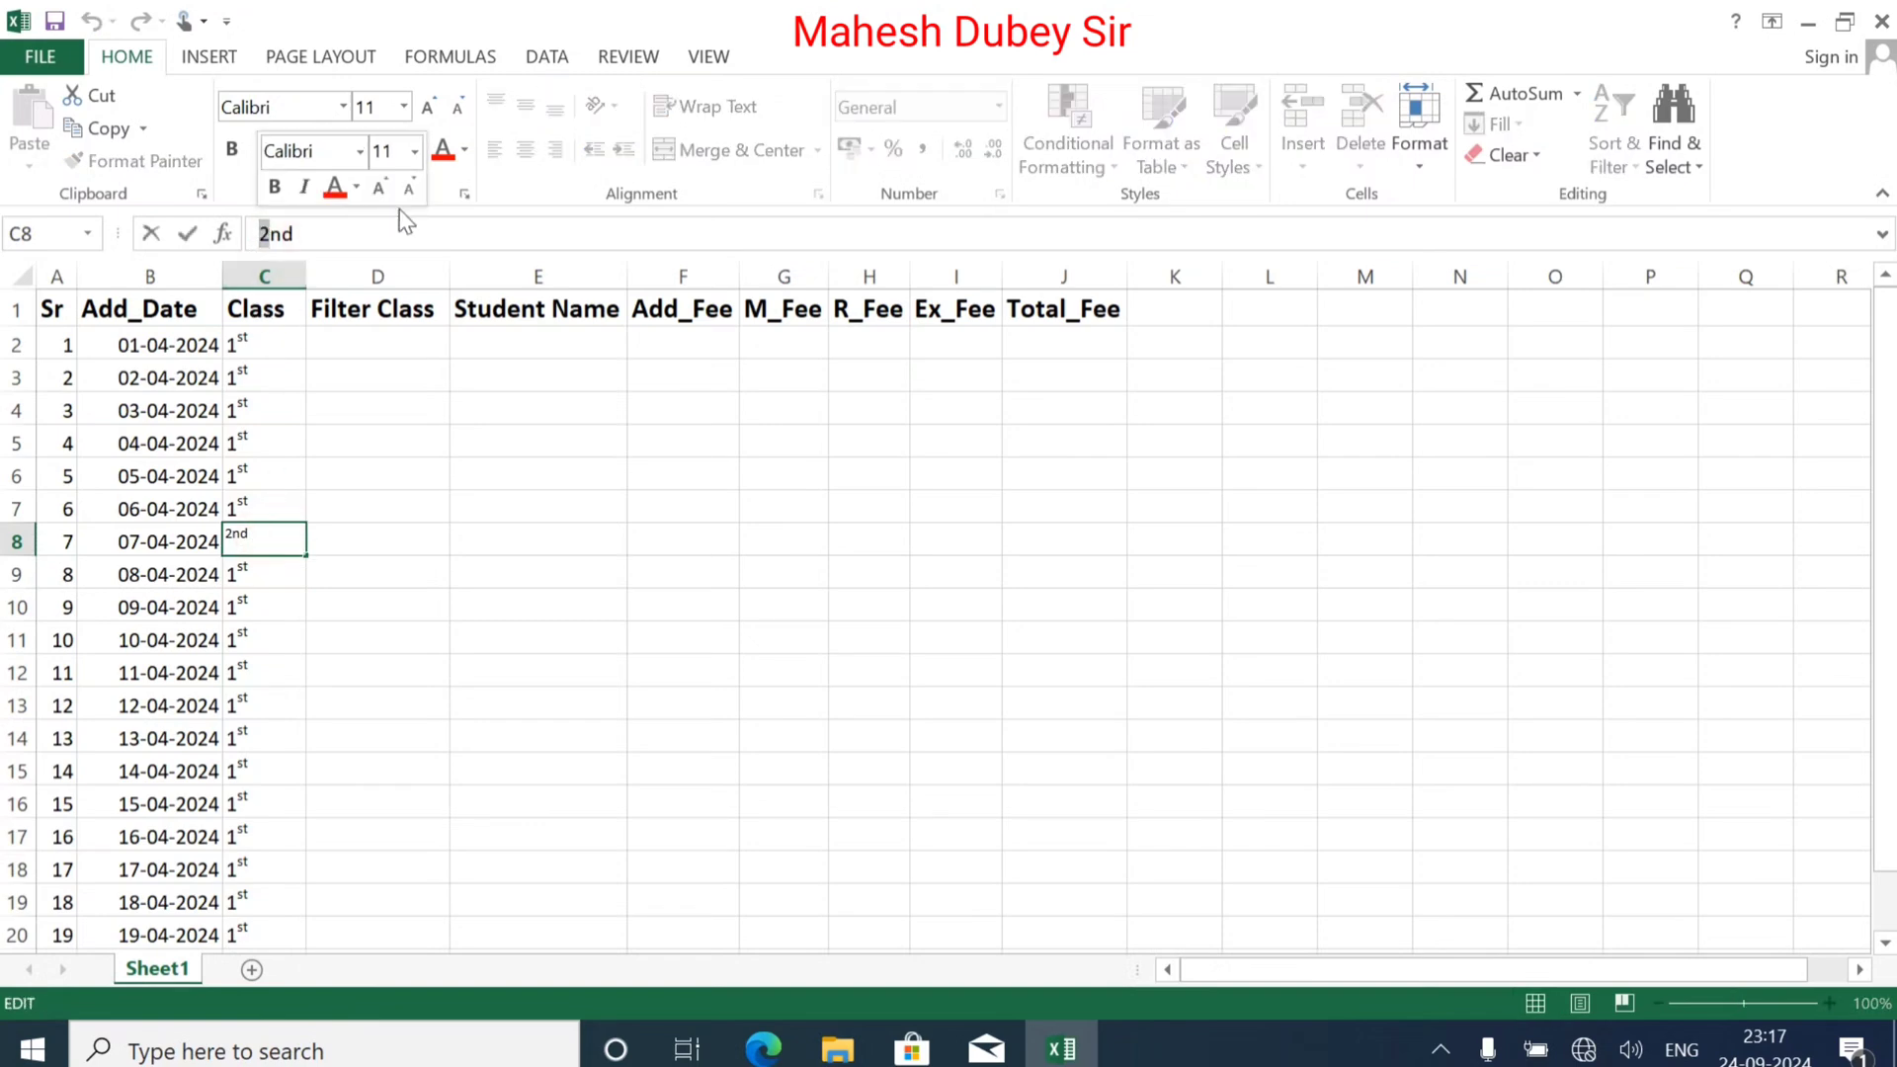
pyautogui.click(457, 192)
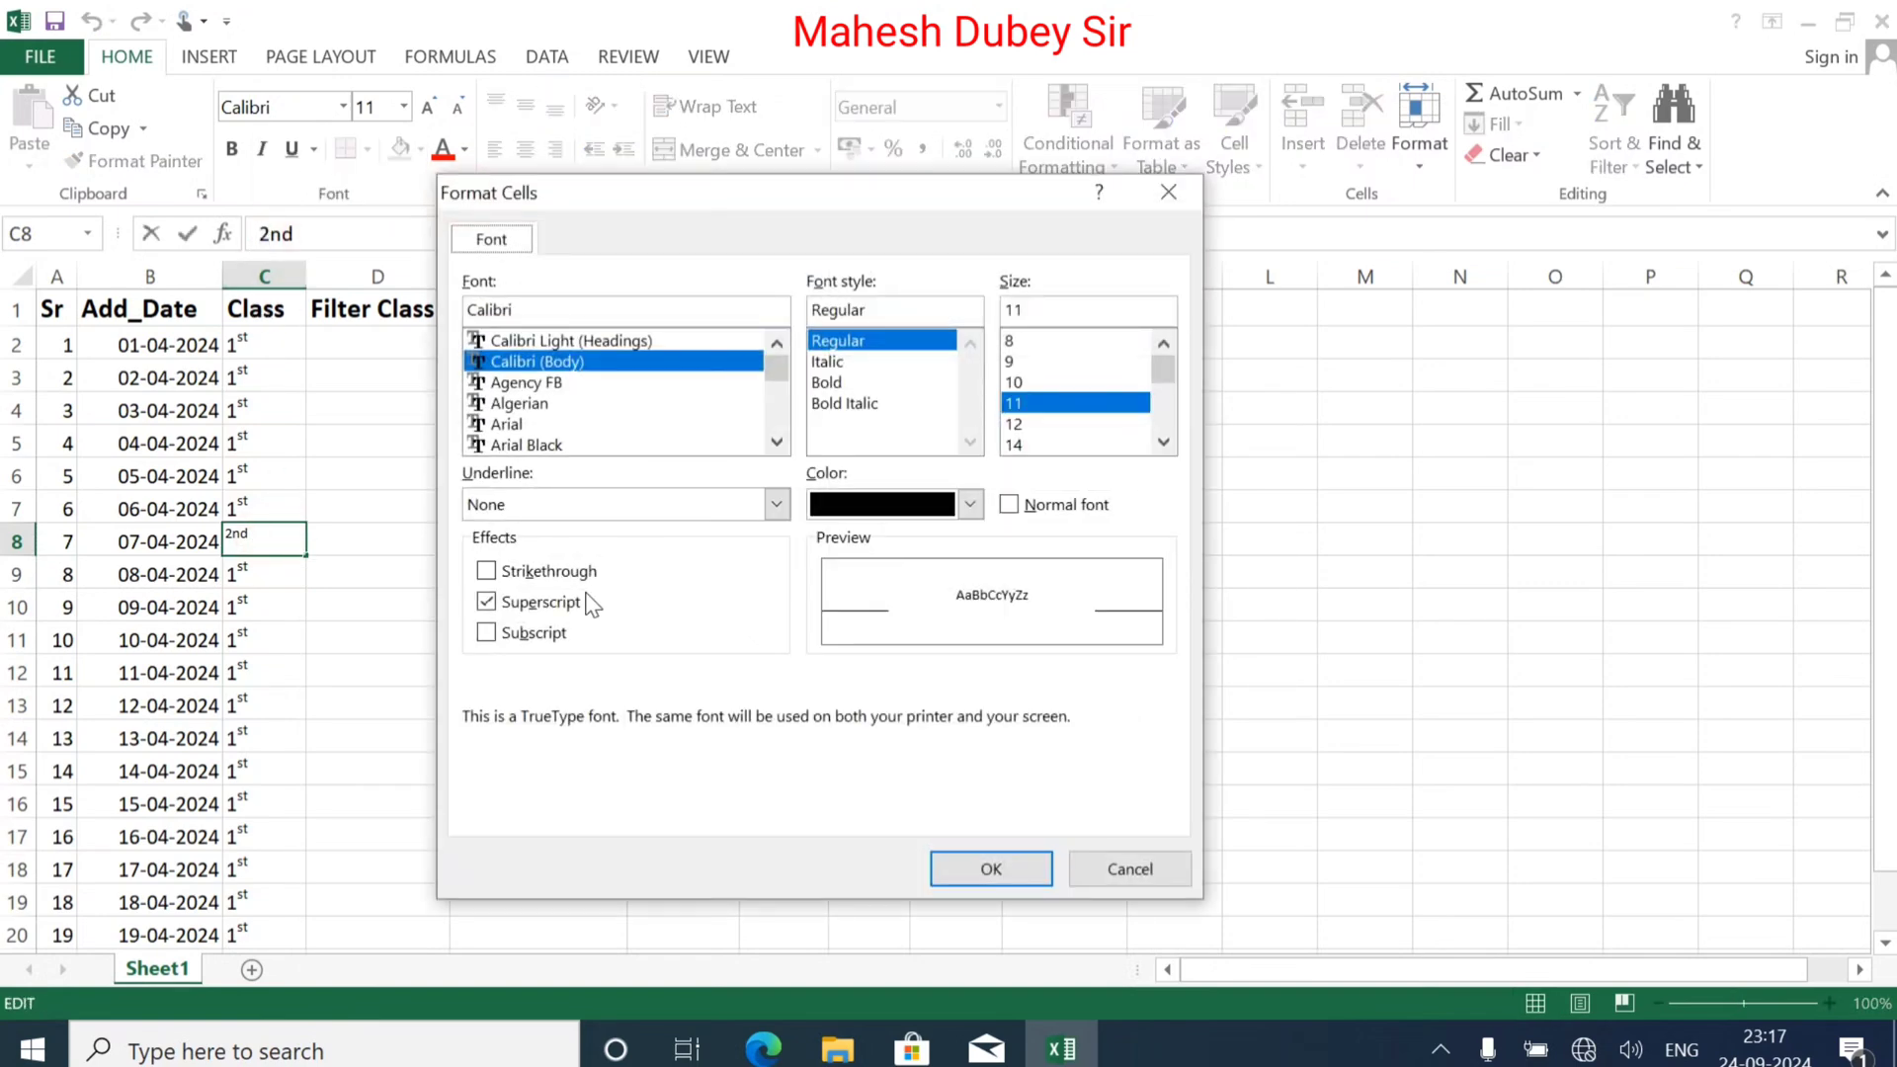
pyautogui.click(569, 602)
pyautogui.click(1006, 863)
pyautogui.click(478, 617)
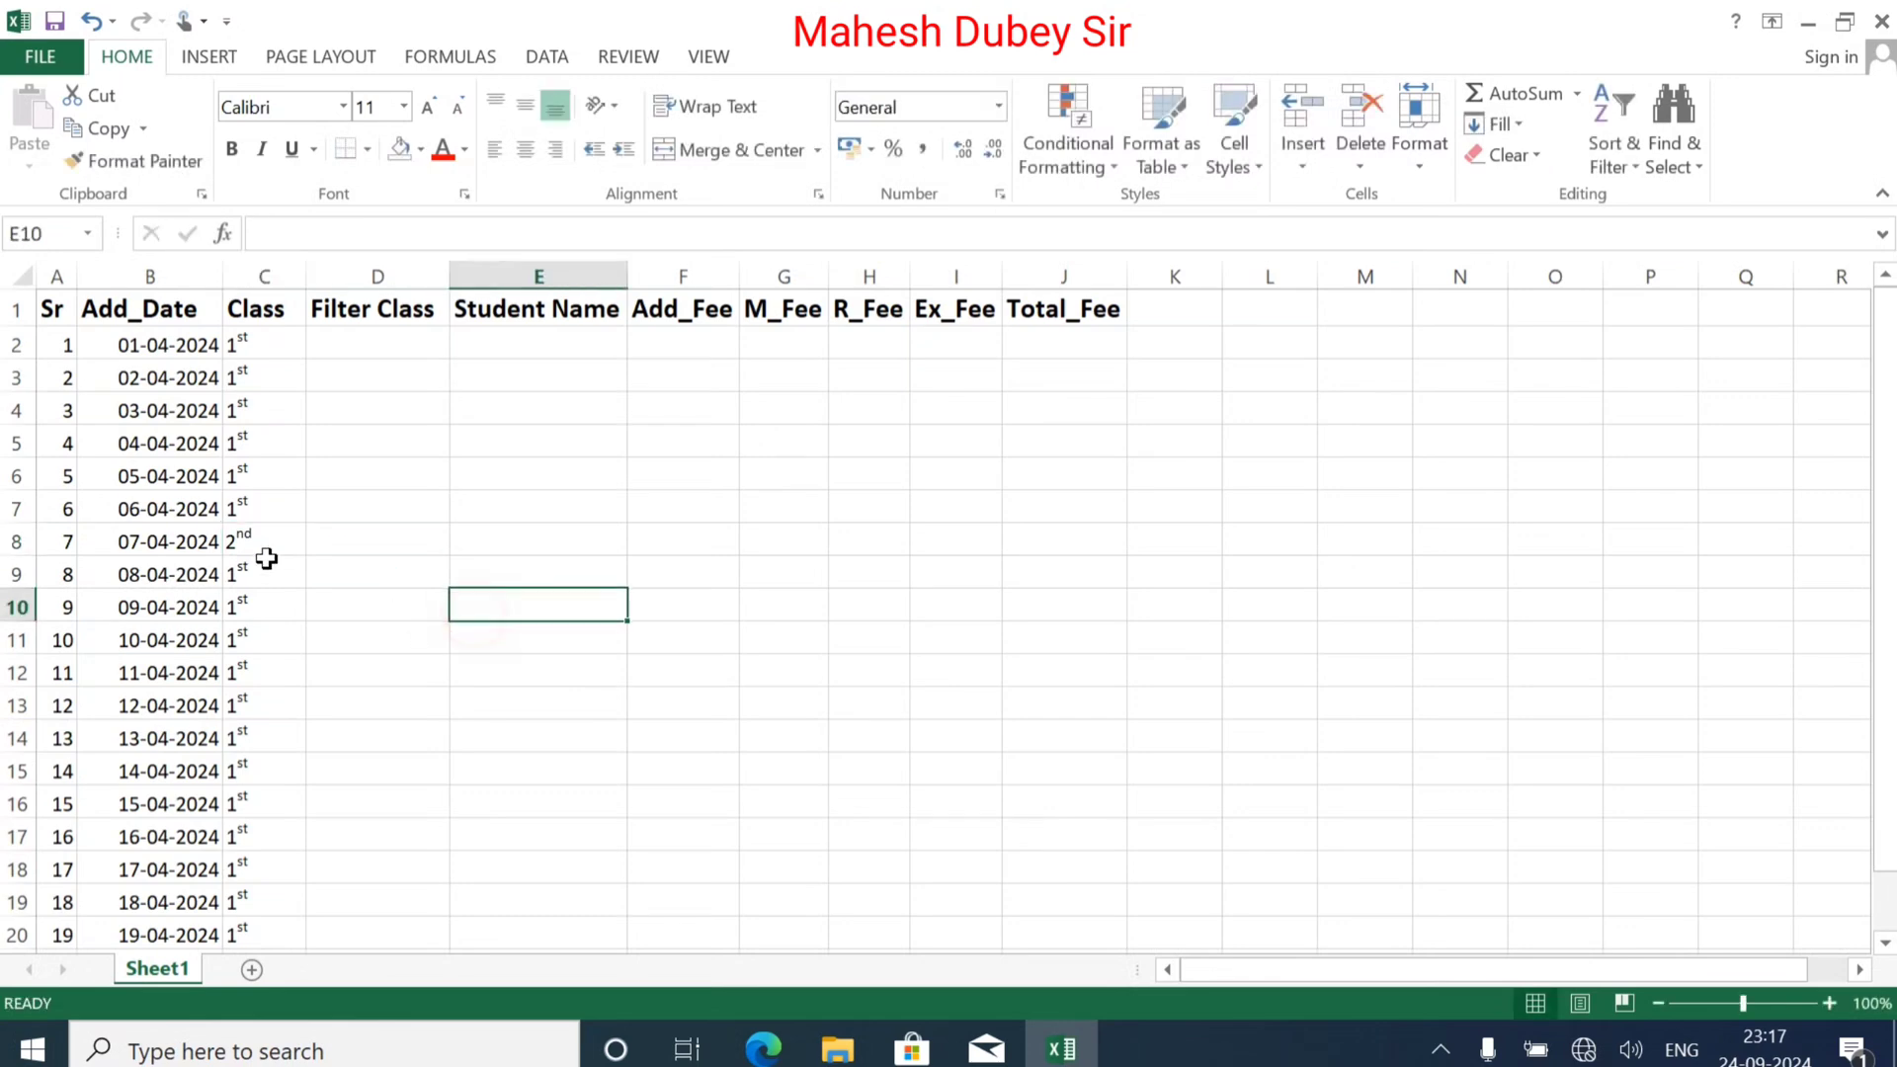
# Step: Fill the class 2nd from C8 down to C15 as identical copies
pyautogui.click(278, 549)
pyautogui.moveTo(301, 559); pyautogui.dragTo(313, 802)
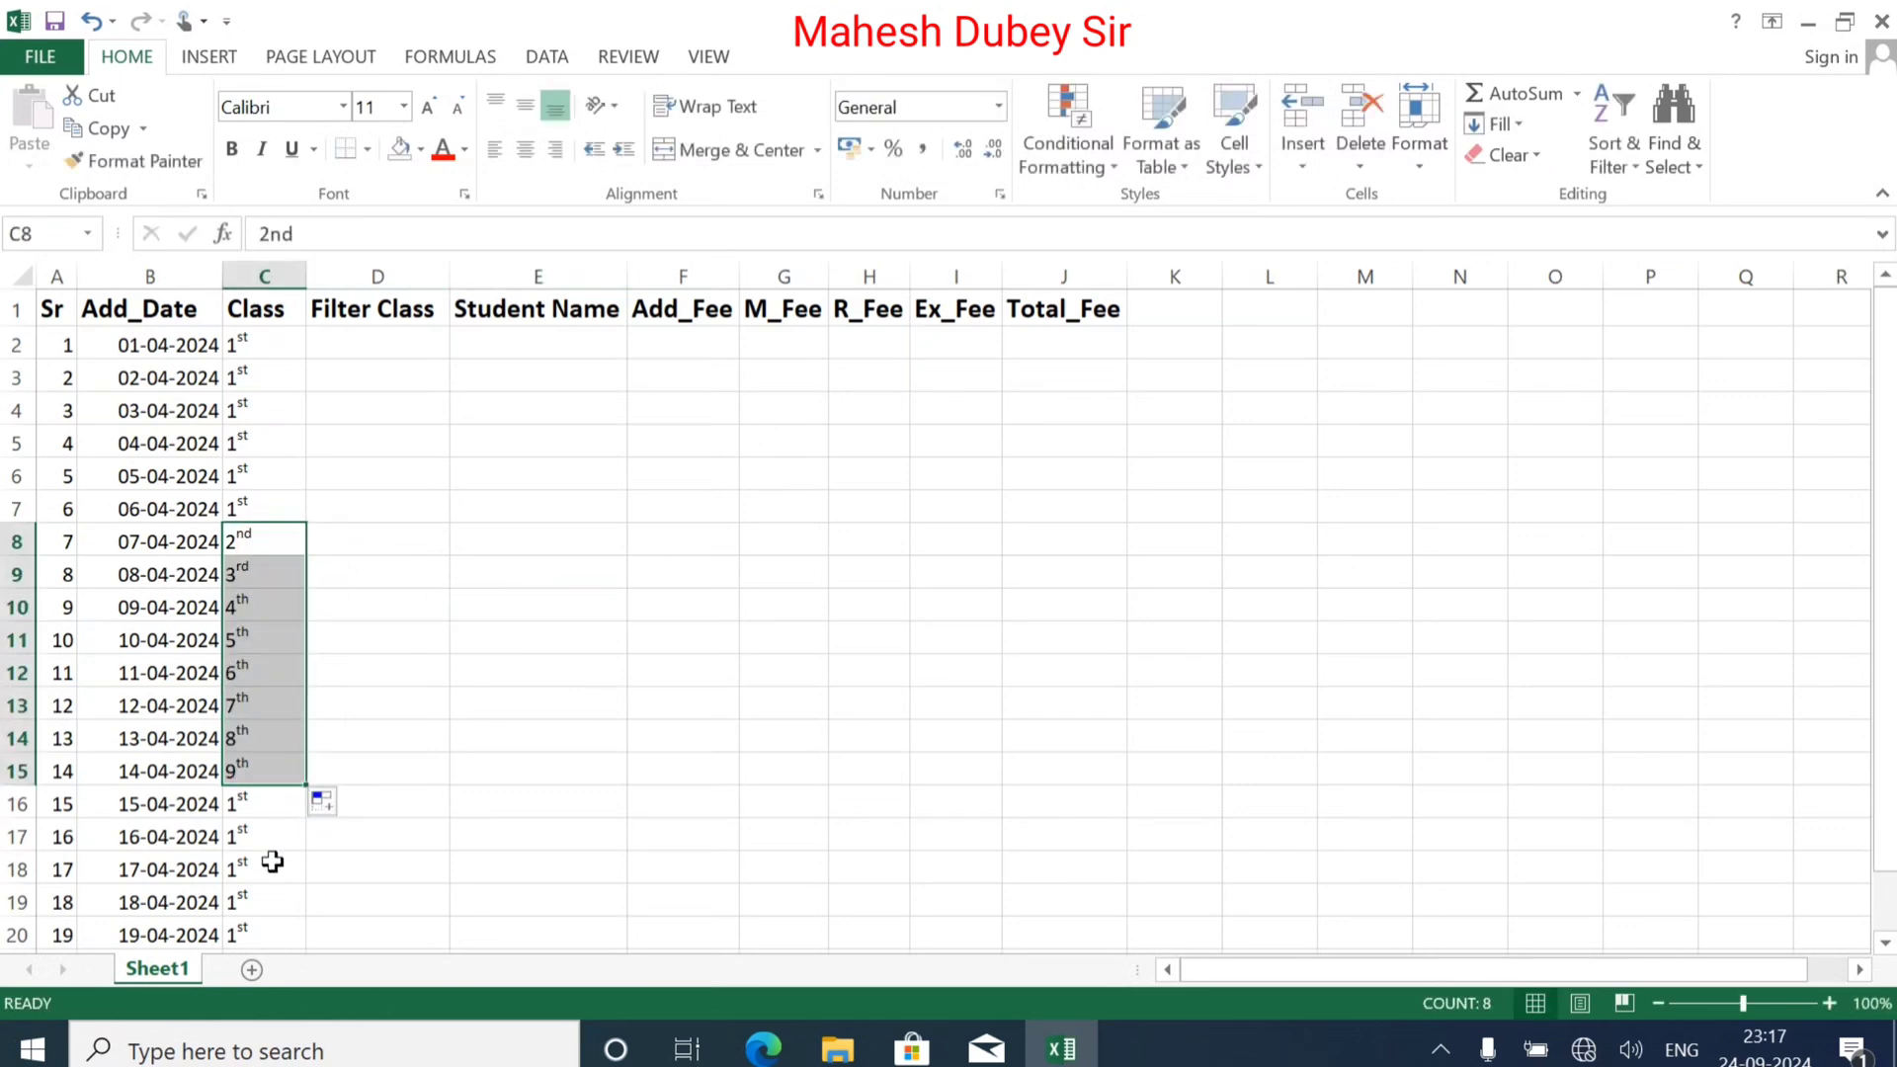
pyautogui.click(338, 811)
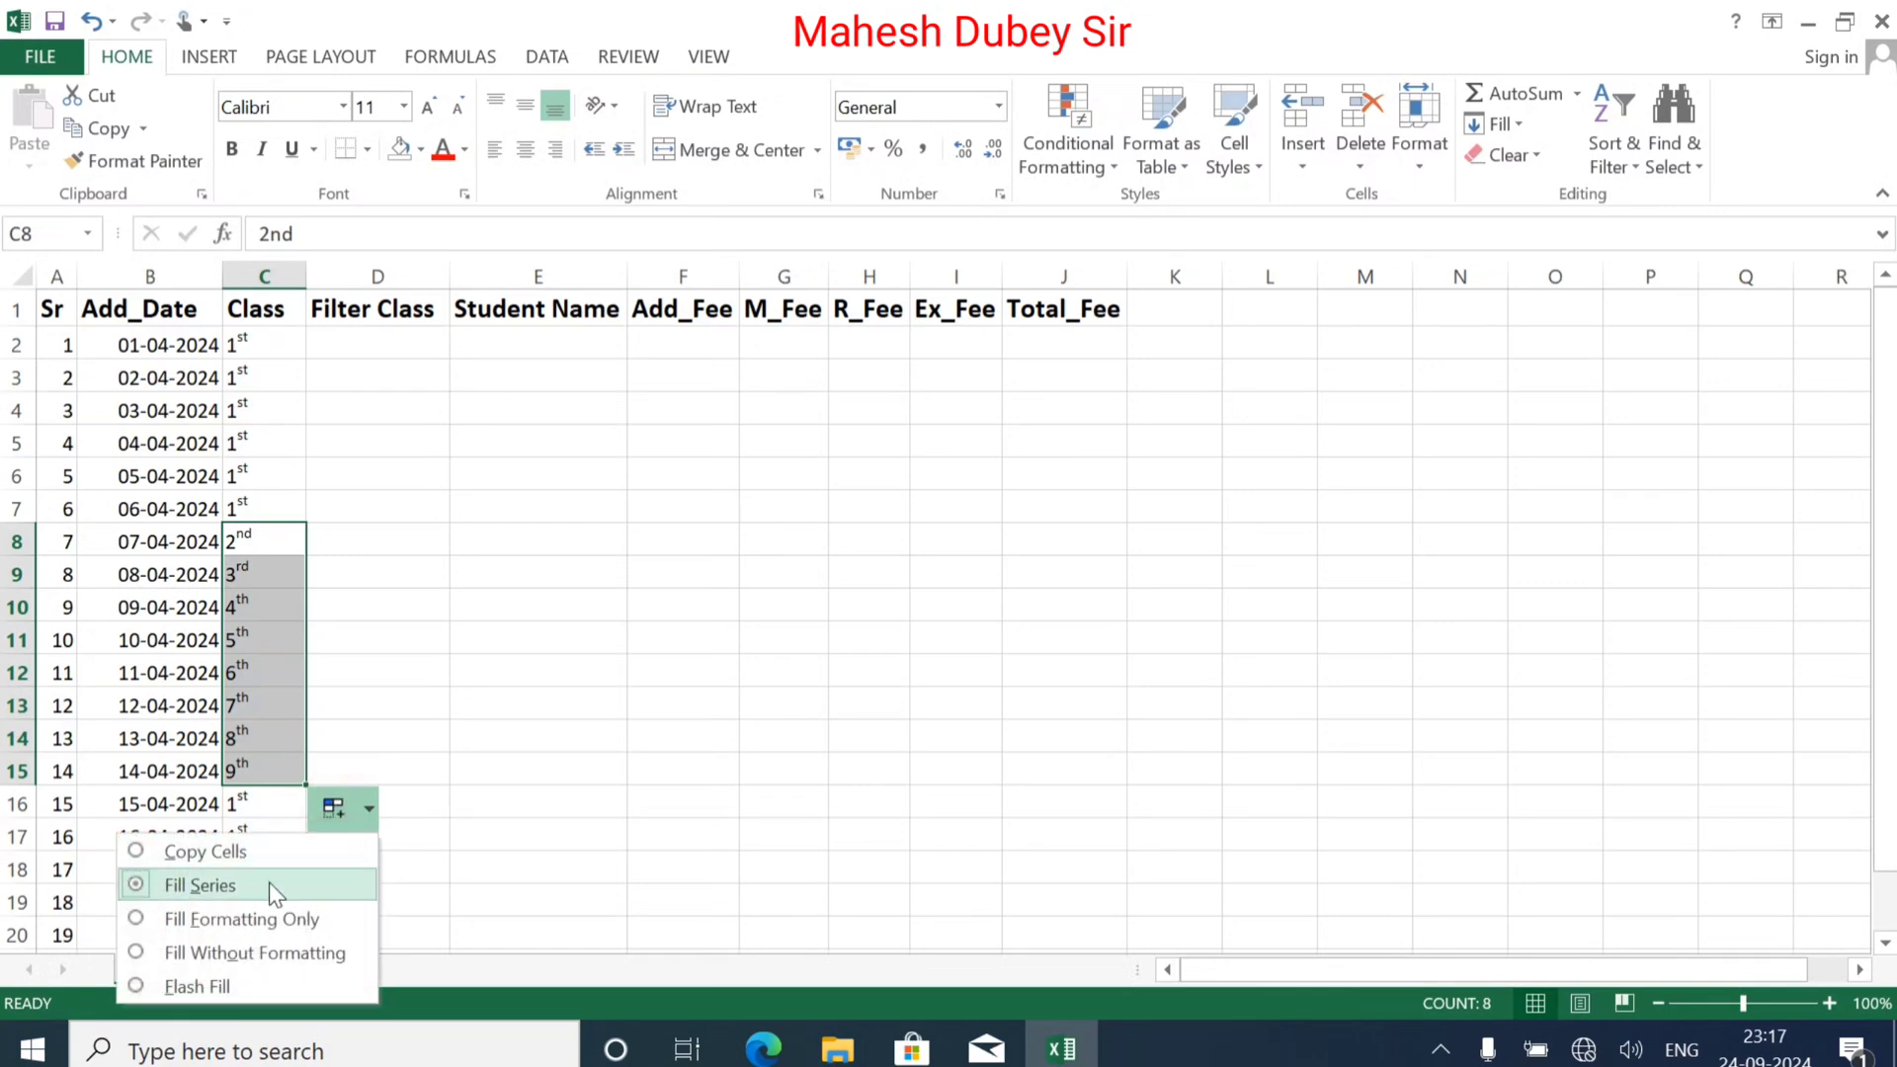
pyautogui.click(169, 851)
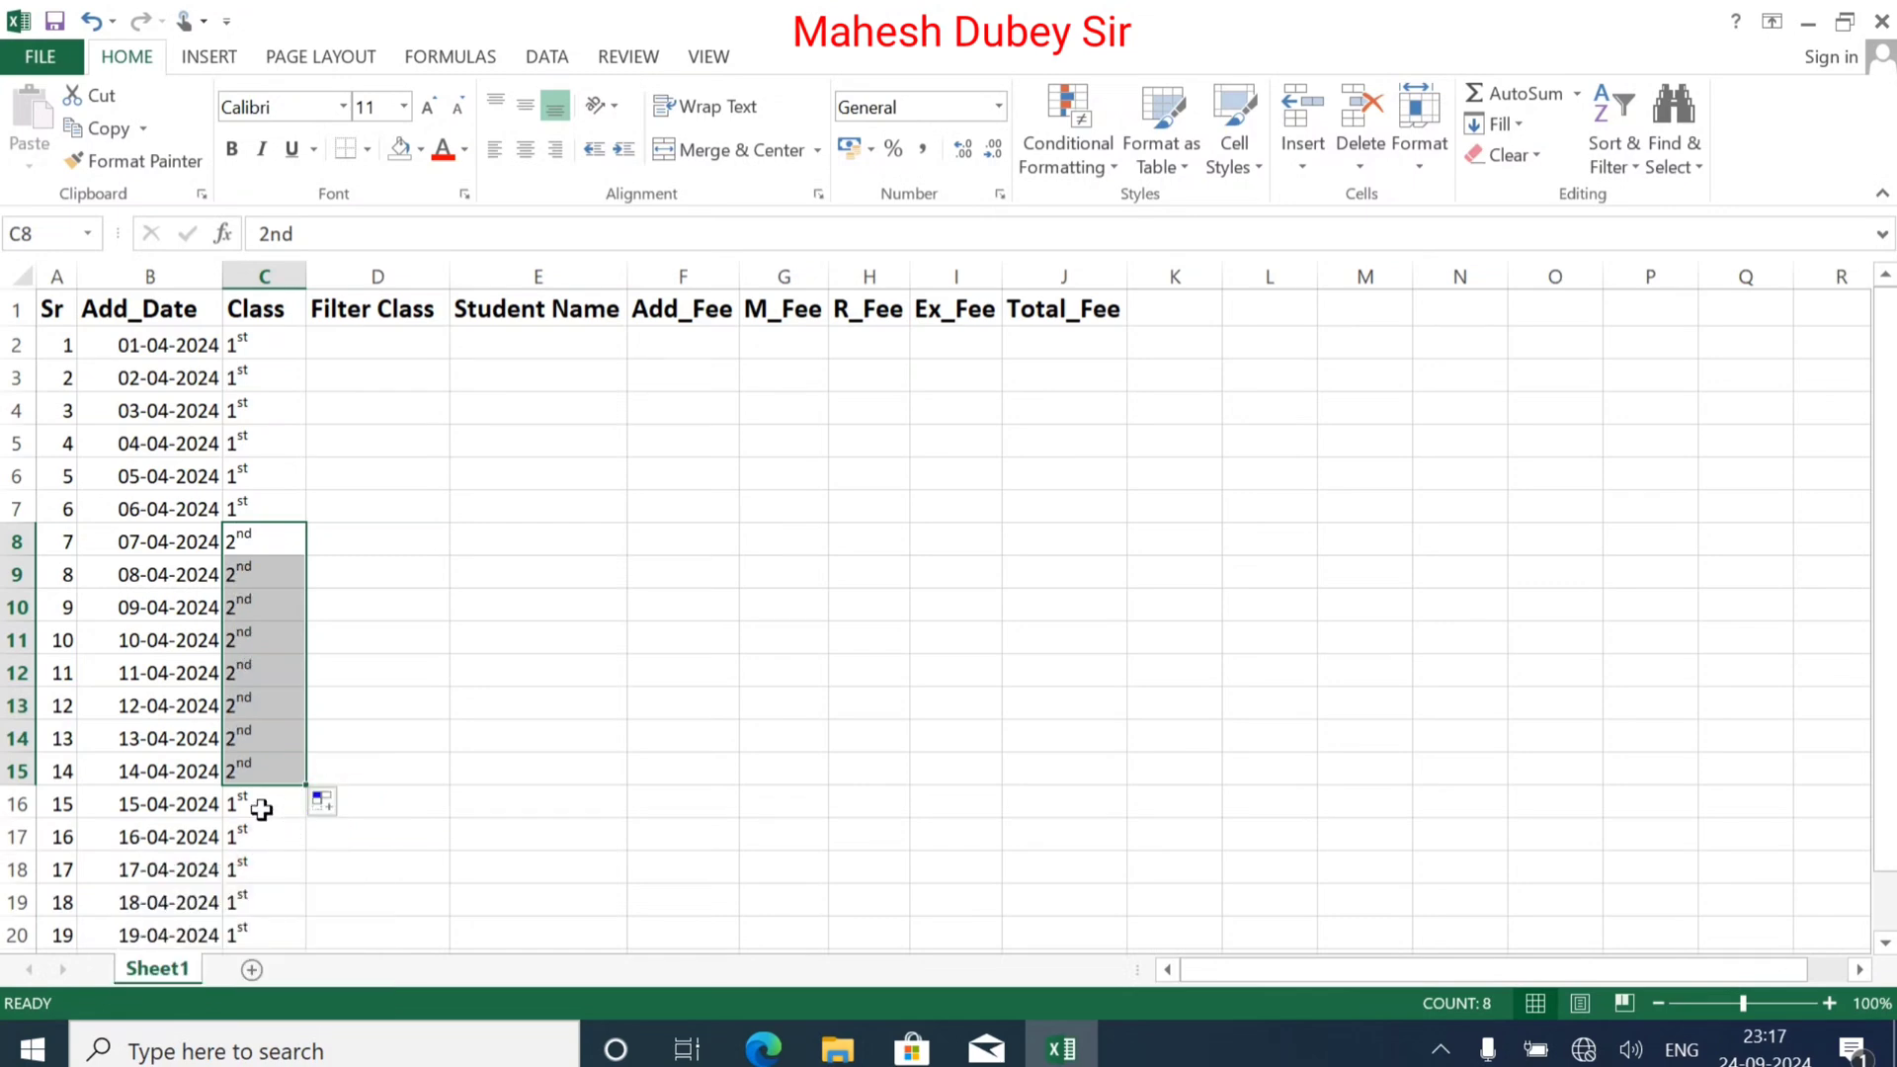
# Step: Enter 3rd as the class in C16 and format its "rd" as superscript
pyautogui.click(262, 805)
pyautogui.write('3')
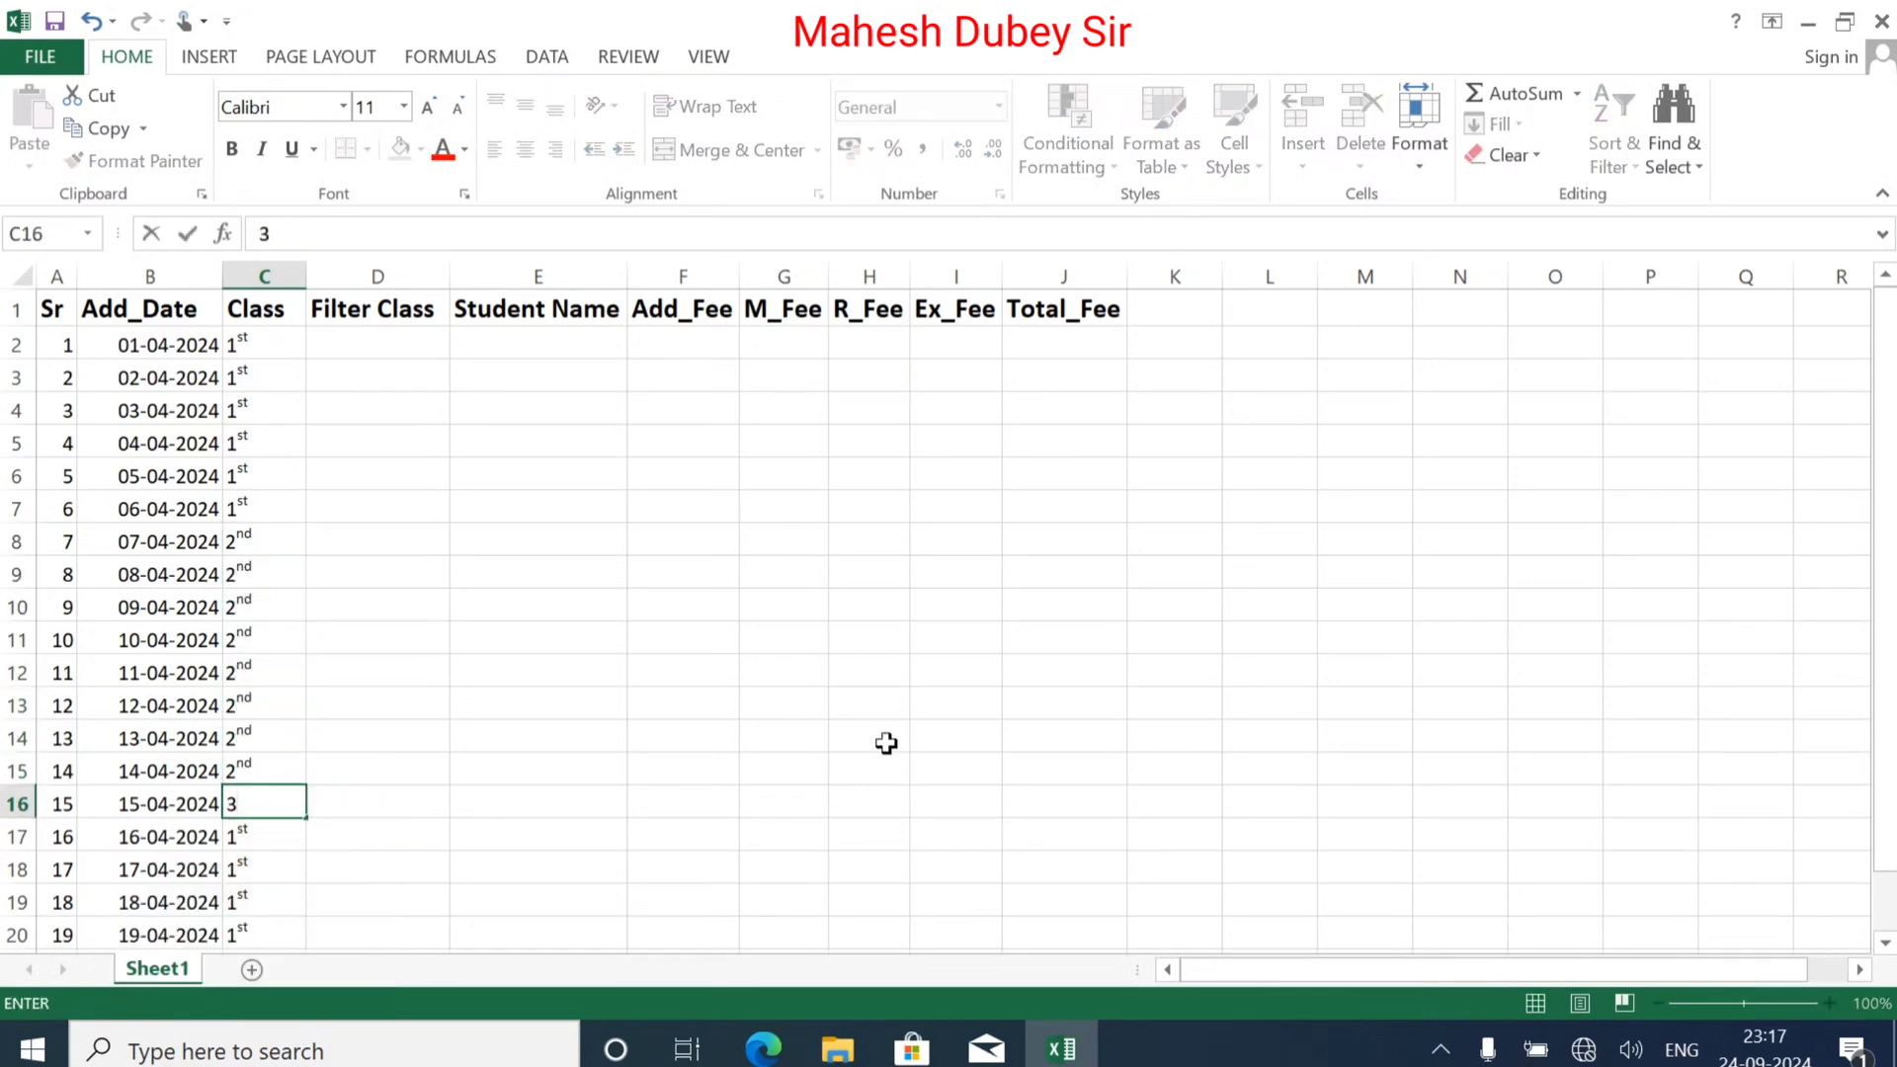
pyautogui.write('rd')
pyautogui.moveTo(272, 808); pyautogui.dragTo(248, 806)
pyautogui.click(464, 198)
pyautogui.click(538, 603)
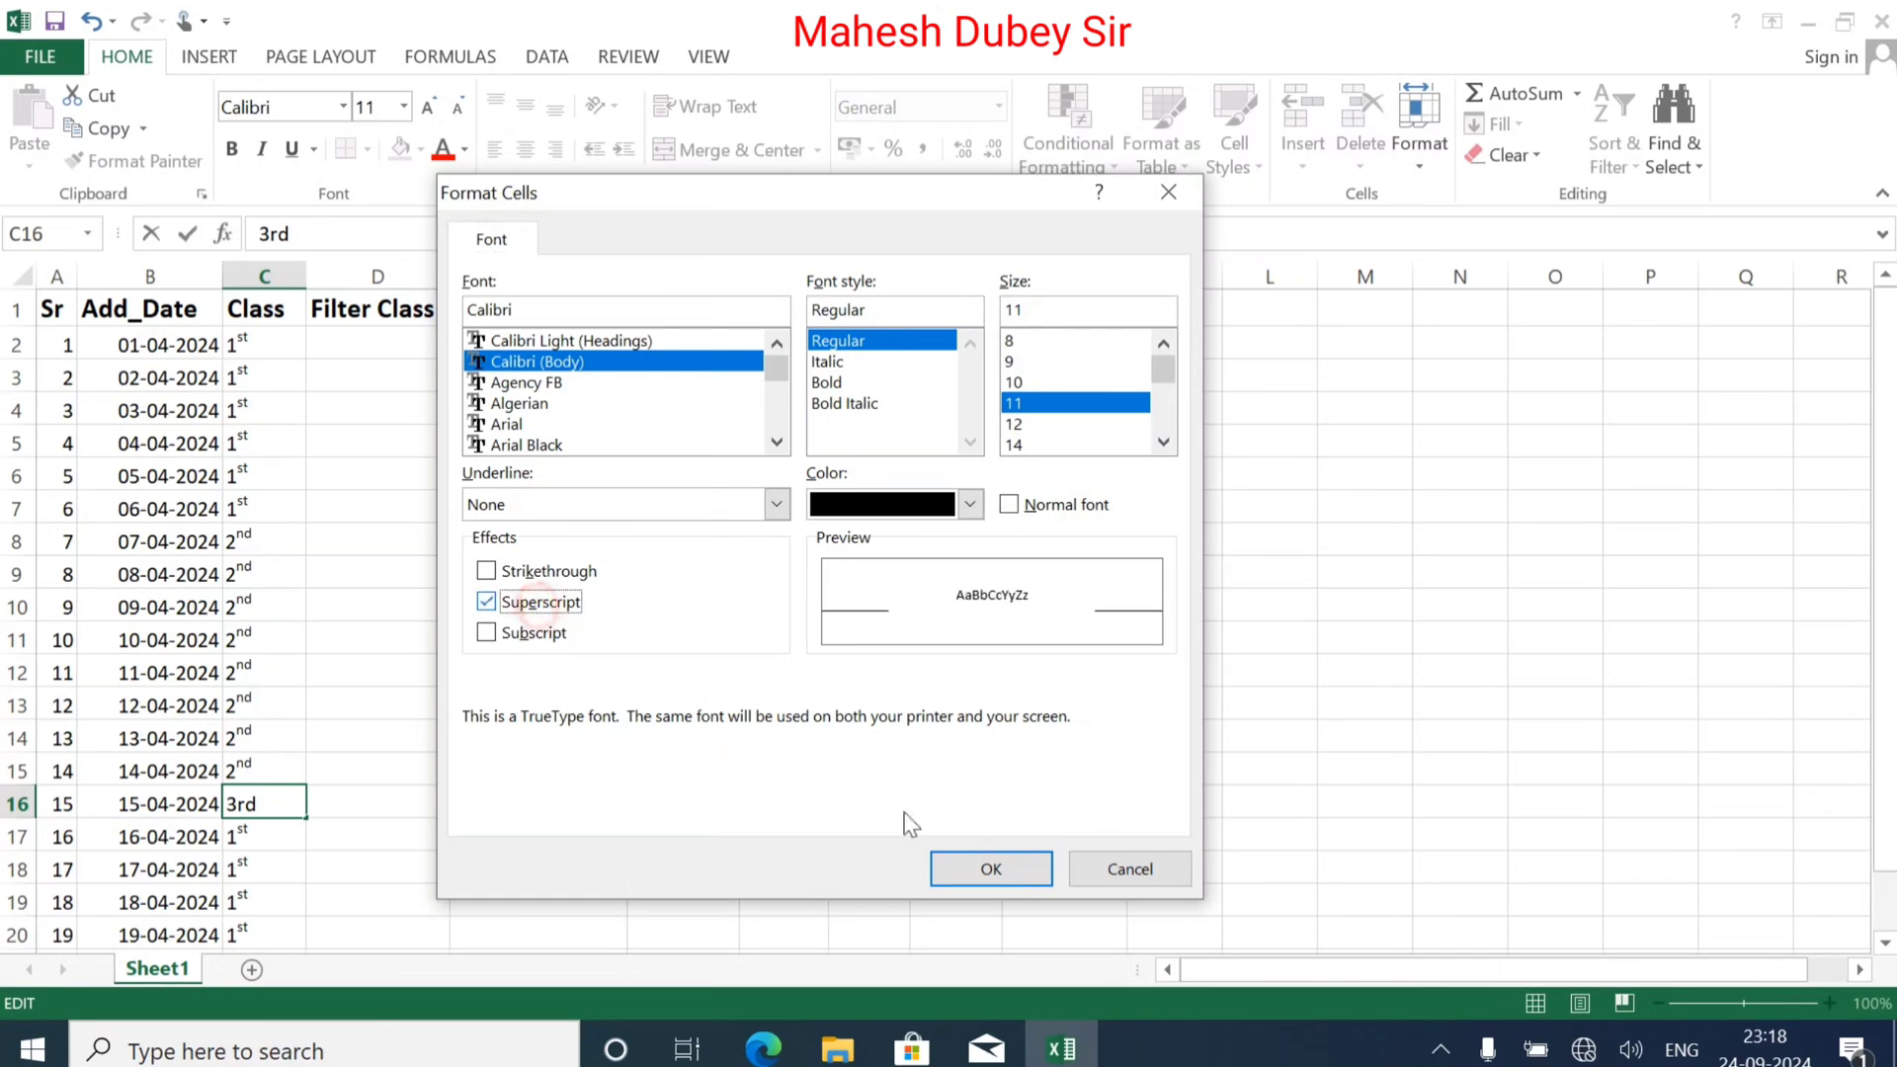
pyautogui.click(988, 861)
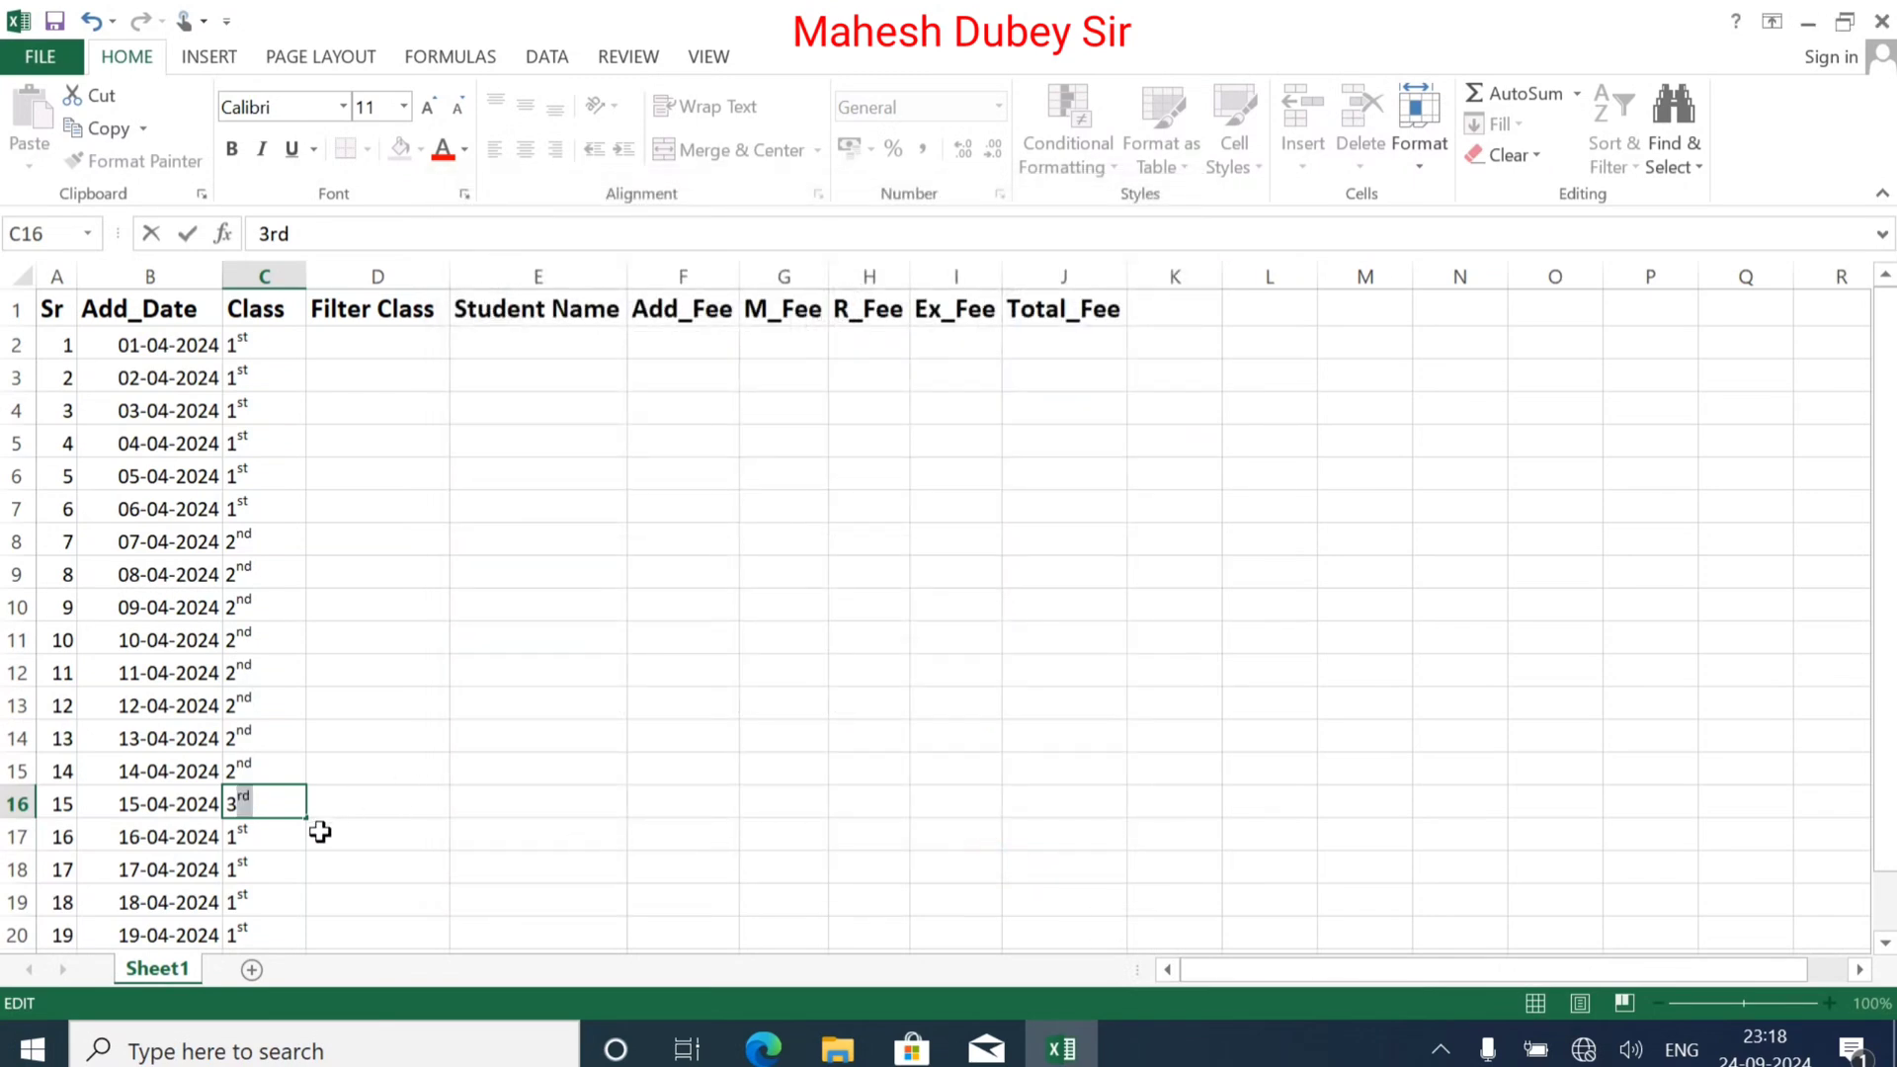
pyautogui.click(298, 860)
# Step: Fill the class 3rd from C16 down to C22 as identical copies
pyautogui.click(284, 806)
pyautogui.moveTo(306, 819); pyautogui.dragTo(312, 894)
pyautogui.click(336, 934)
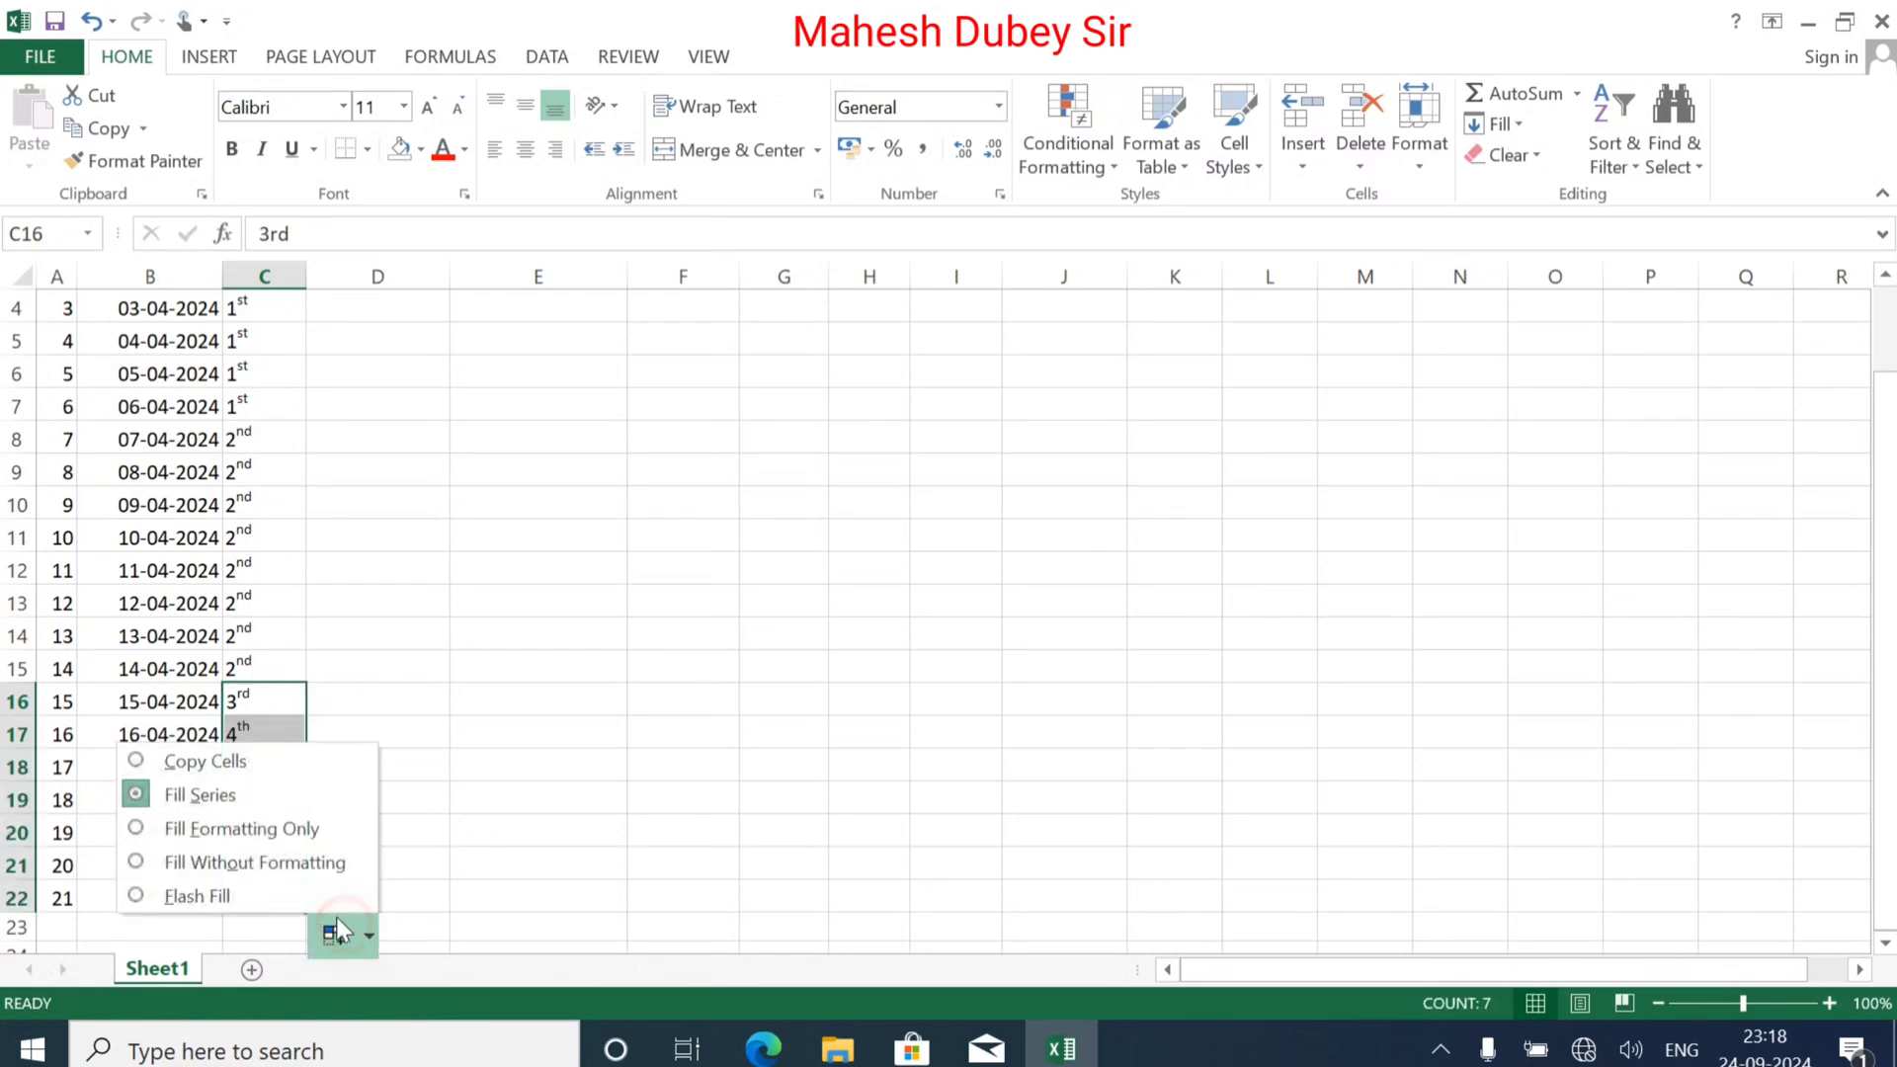
pyautogui.click(192, 771)
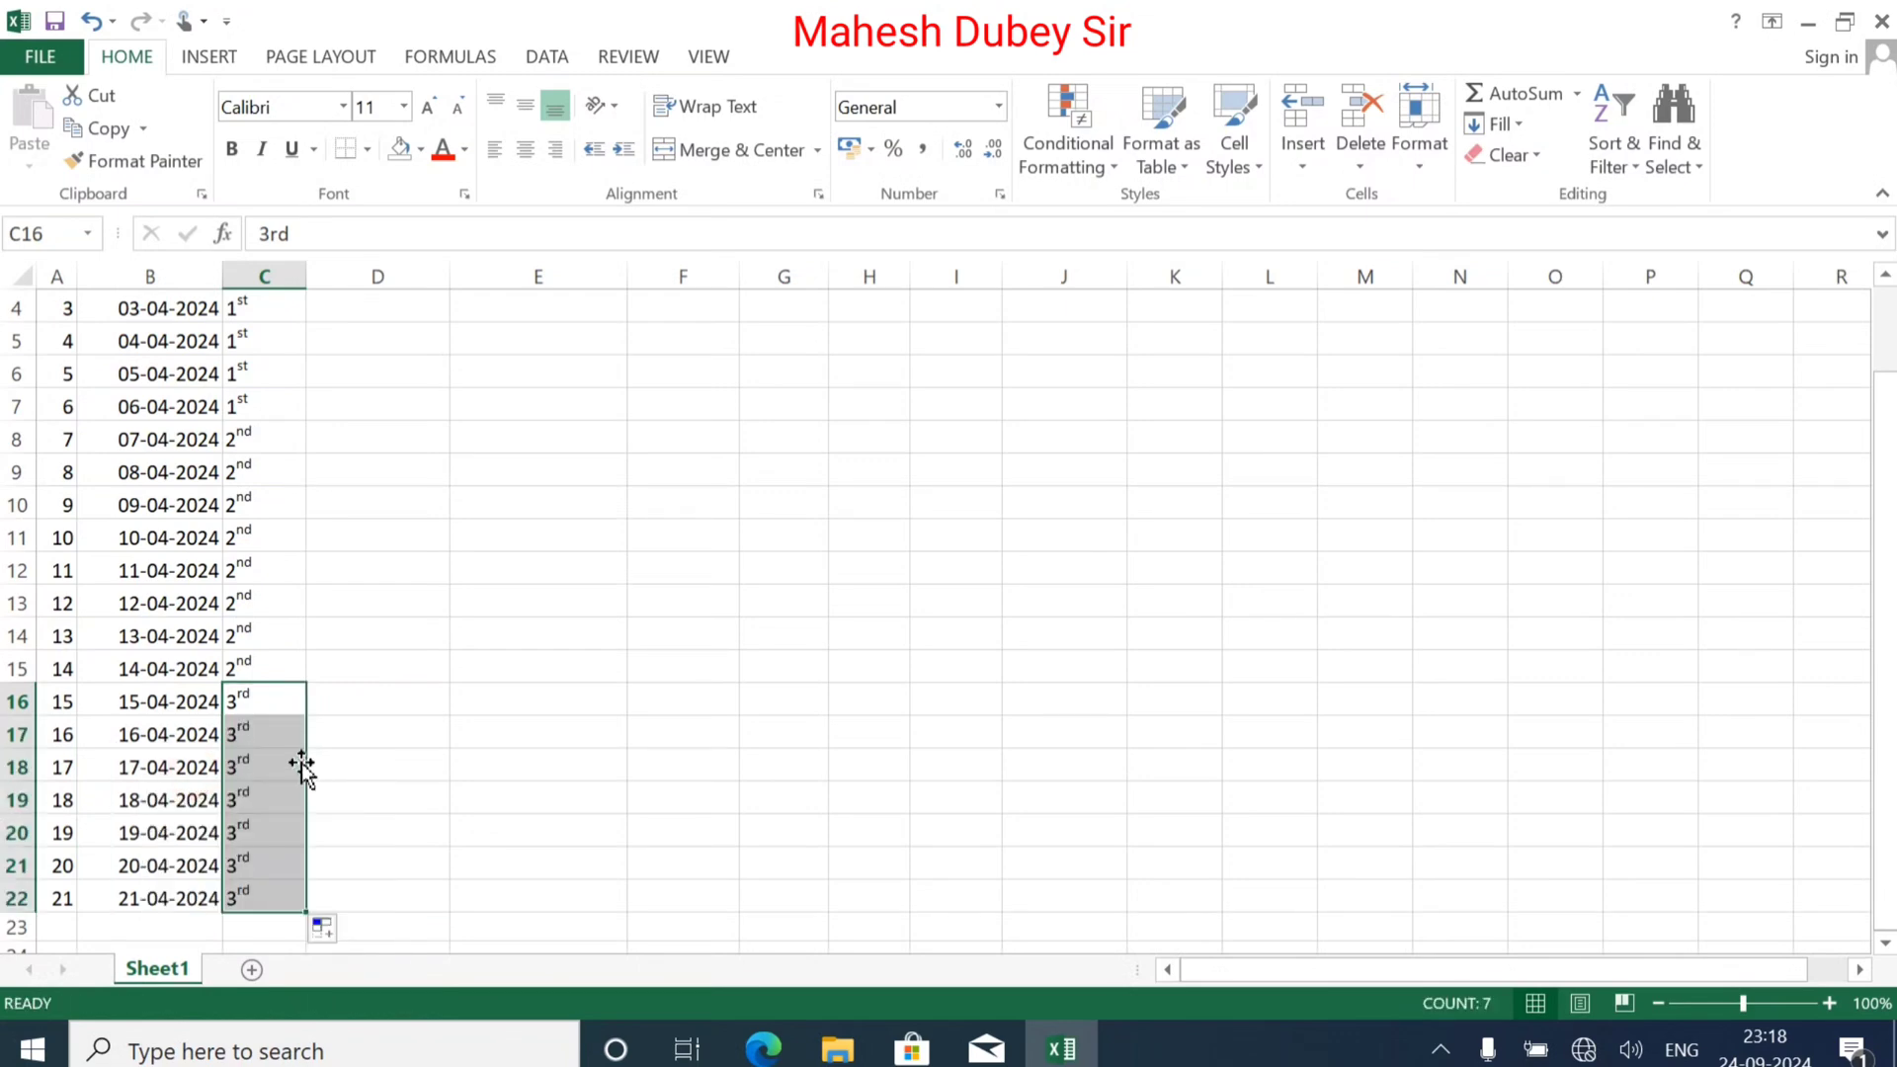
# Step: Change the class in C4 to 3rd, keeping its "rd" suffix in superscript
pyautogui.click(246, 499)
pyautogui.scroll(1, 255, 405)
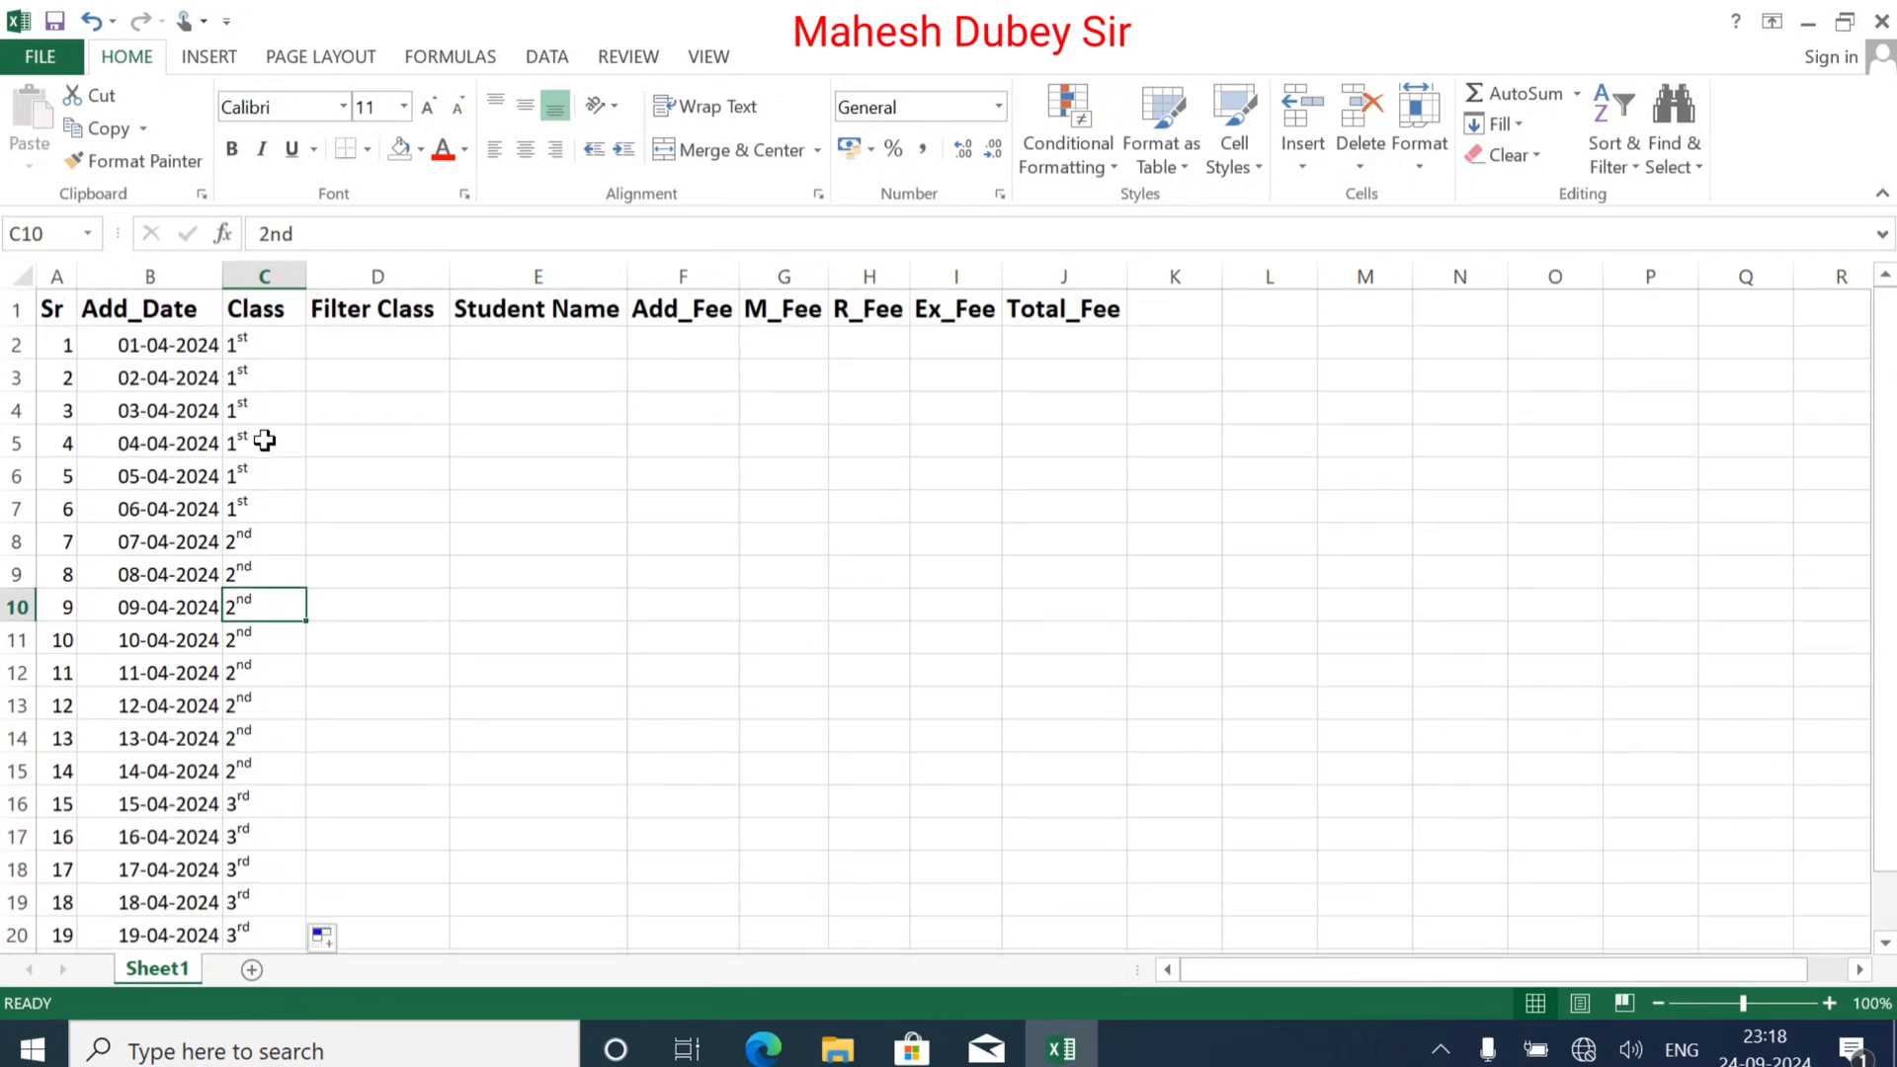
pyautogui.click(265, 410)
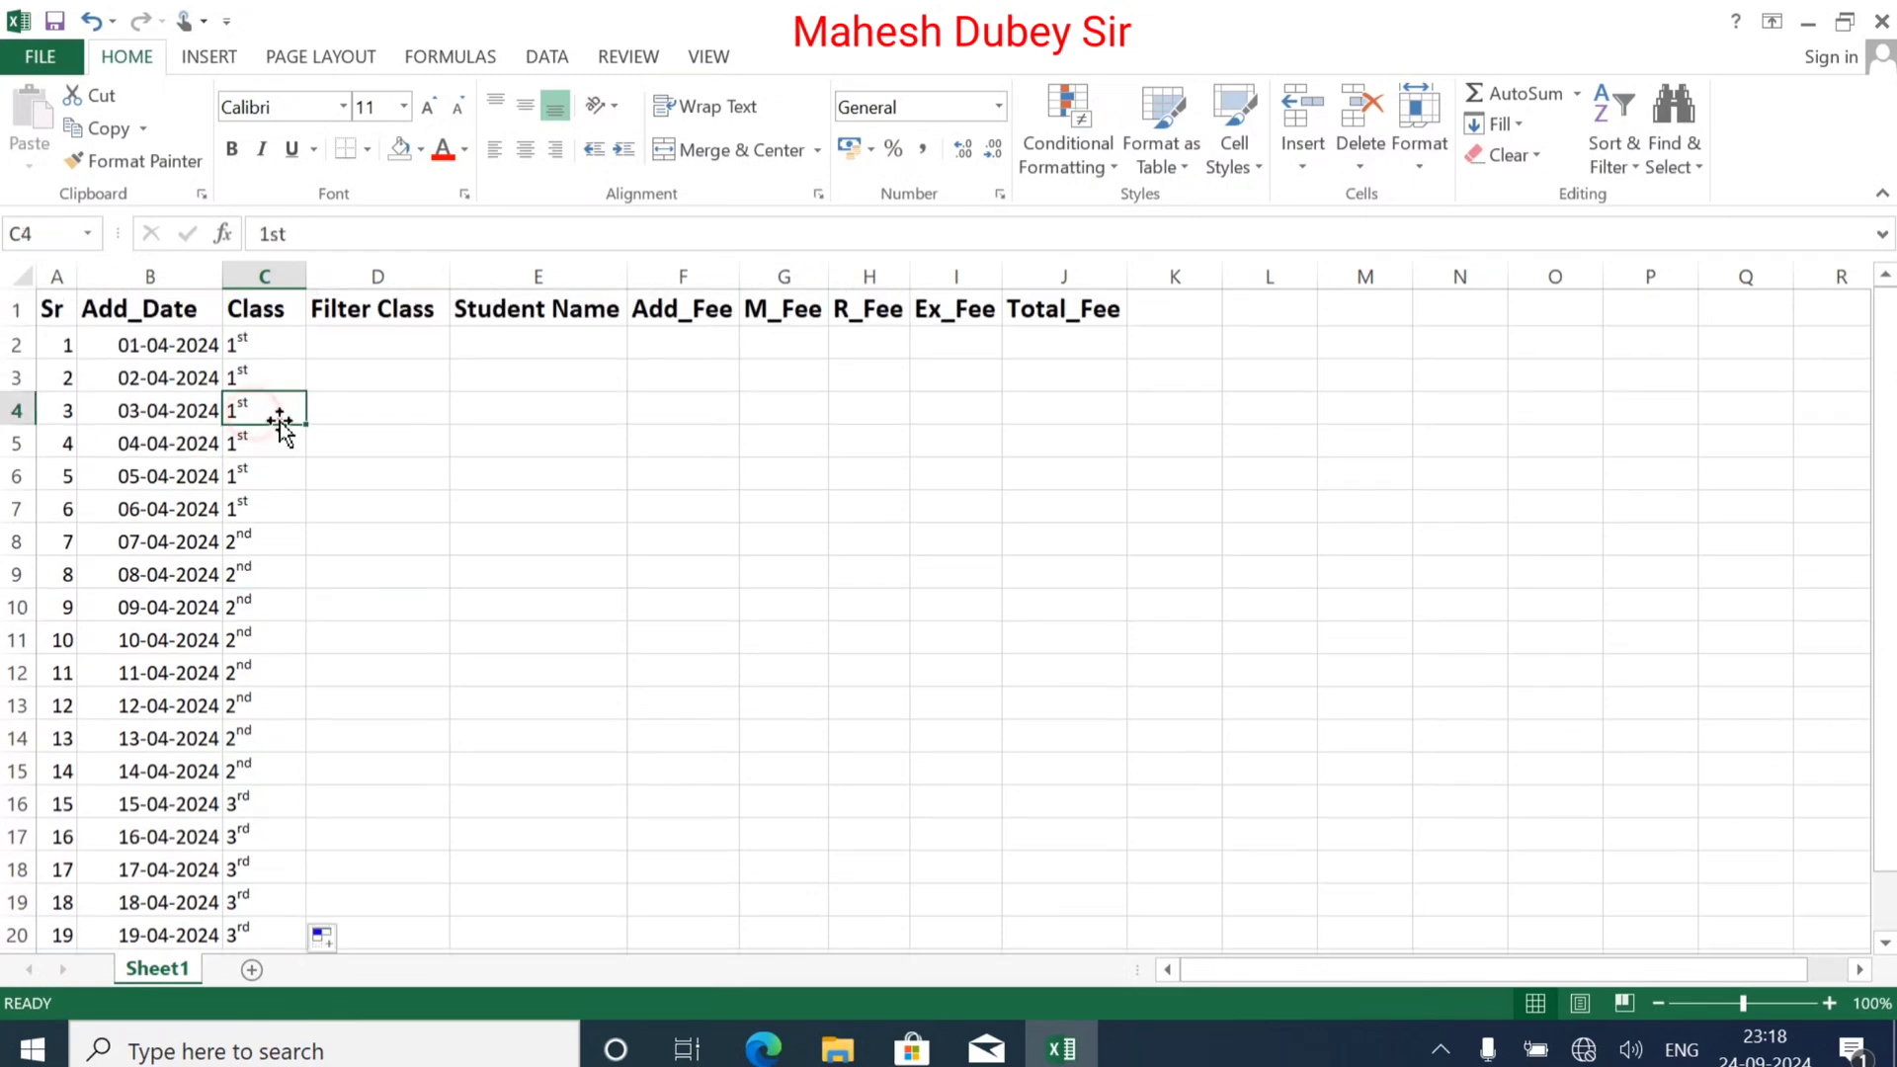
pyautogui.doubleClick(234, 400)
pyautogui.press('BackSpace')
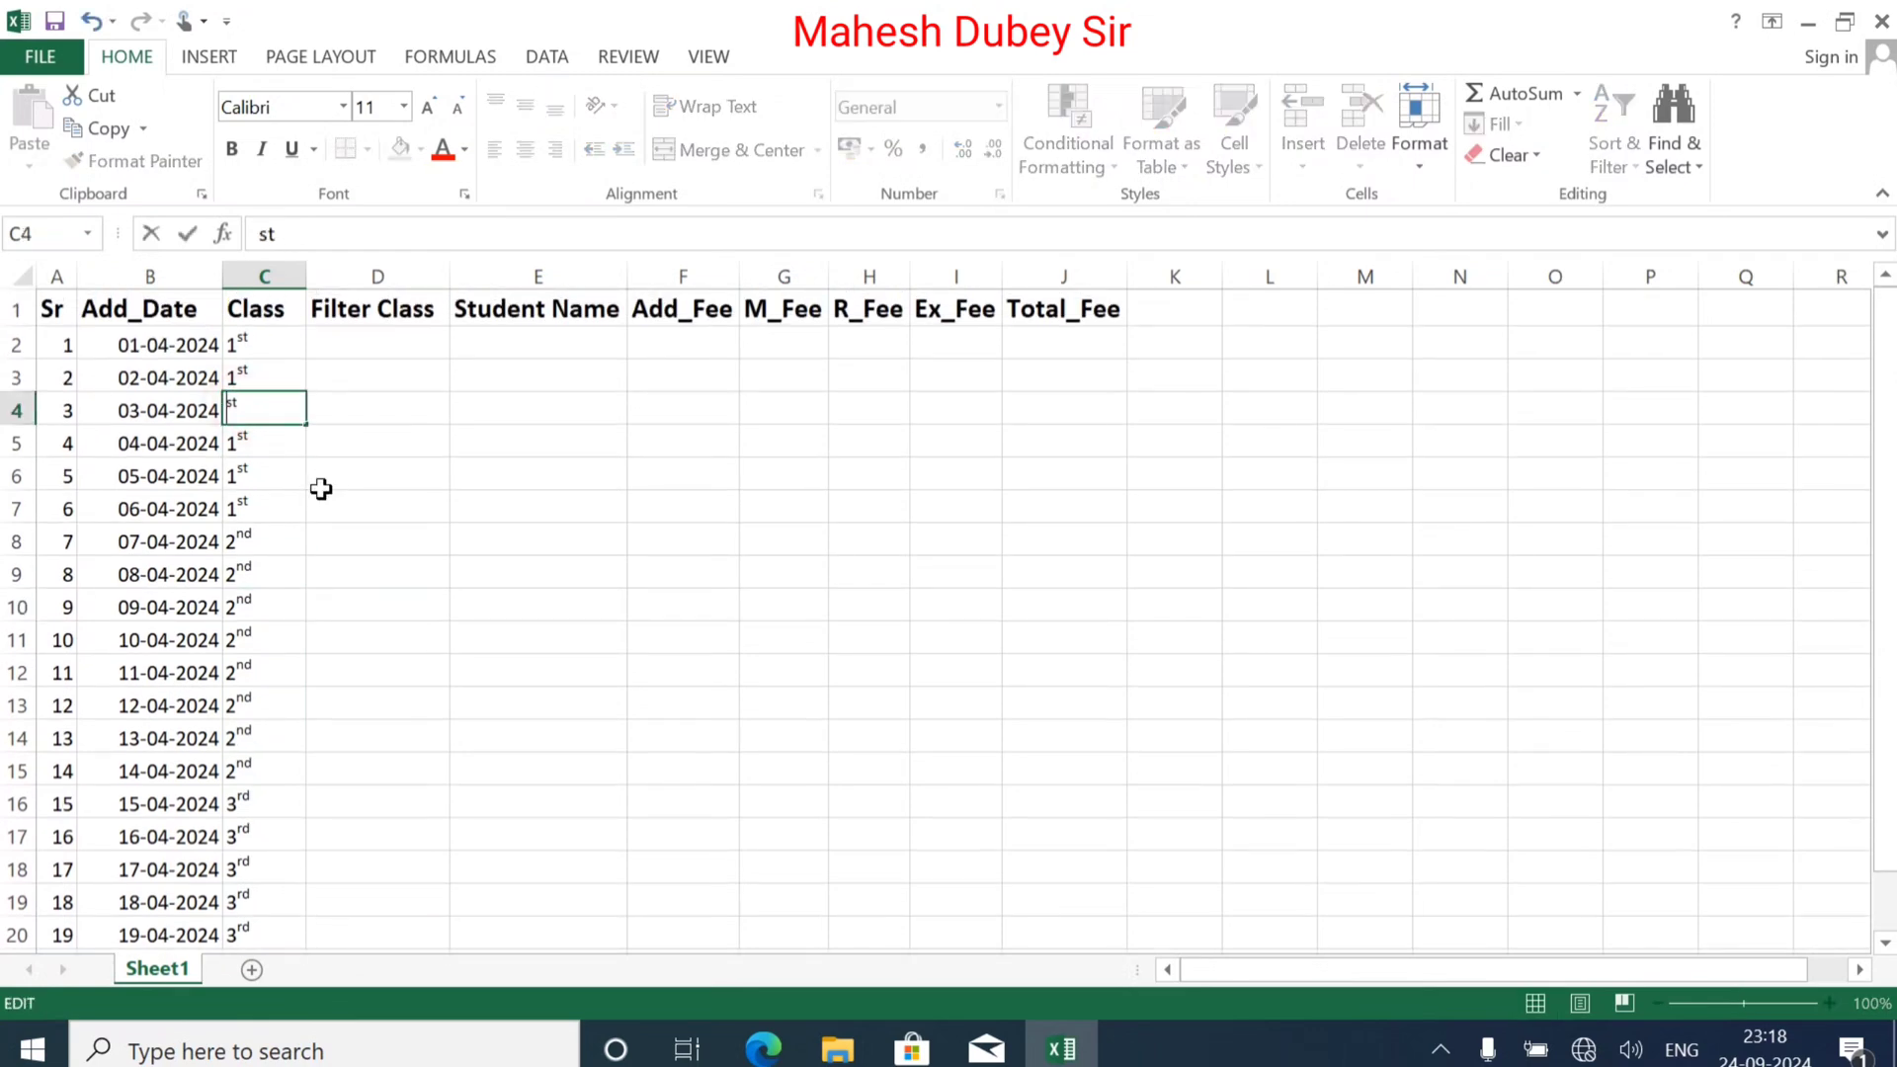
pyautogui.write('3')
pyautogui.hotkey('ctrl', 'z')
pyautogui.click(229, 411)
pyautogui.write('3')
pyautogui.press('Delete')
pyautogui.press('Delete')
pyautogui.click(255, 538)
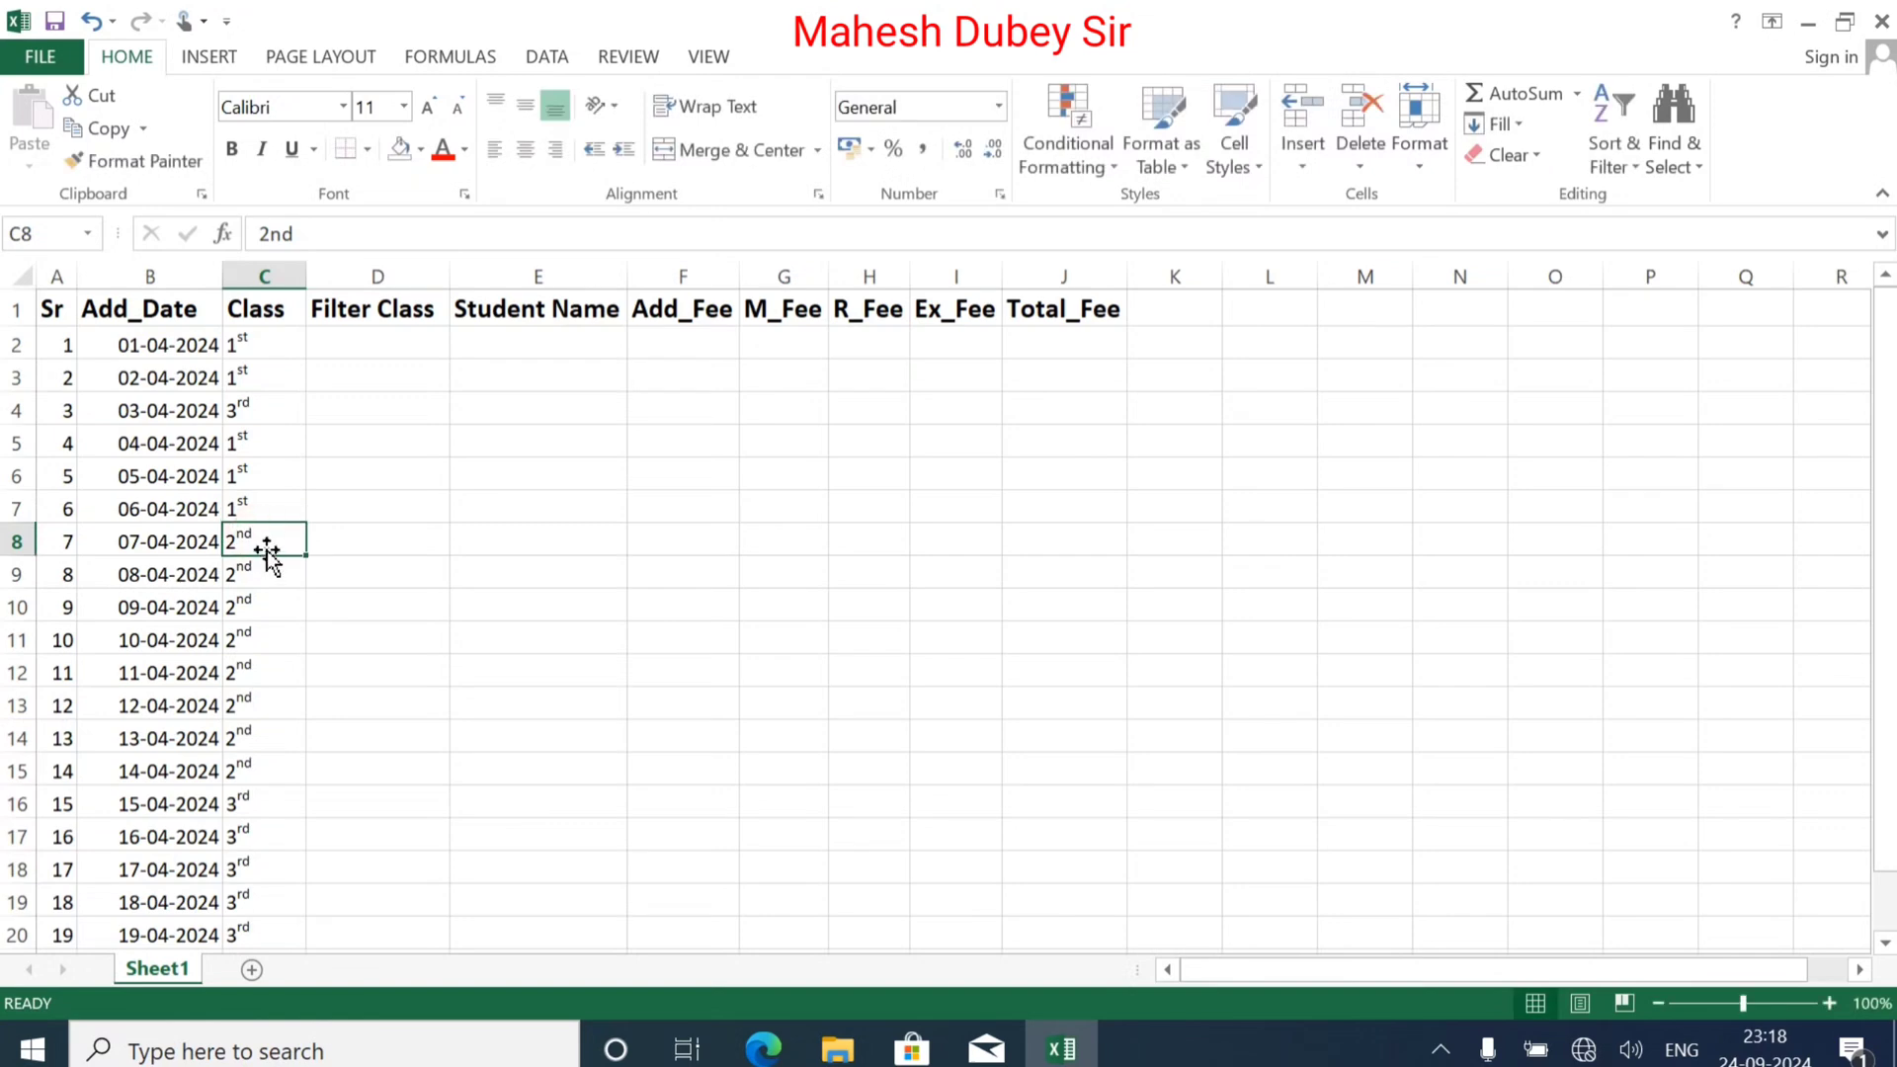
# Step: Change the class in C9 to 3rd with the whole "rd" suffix in superscript
pyautogui.click(250, 575)
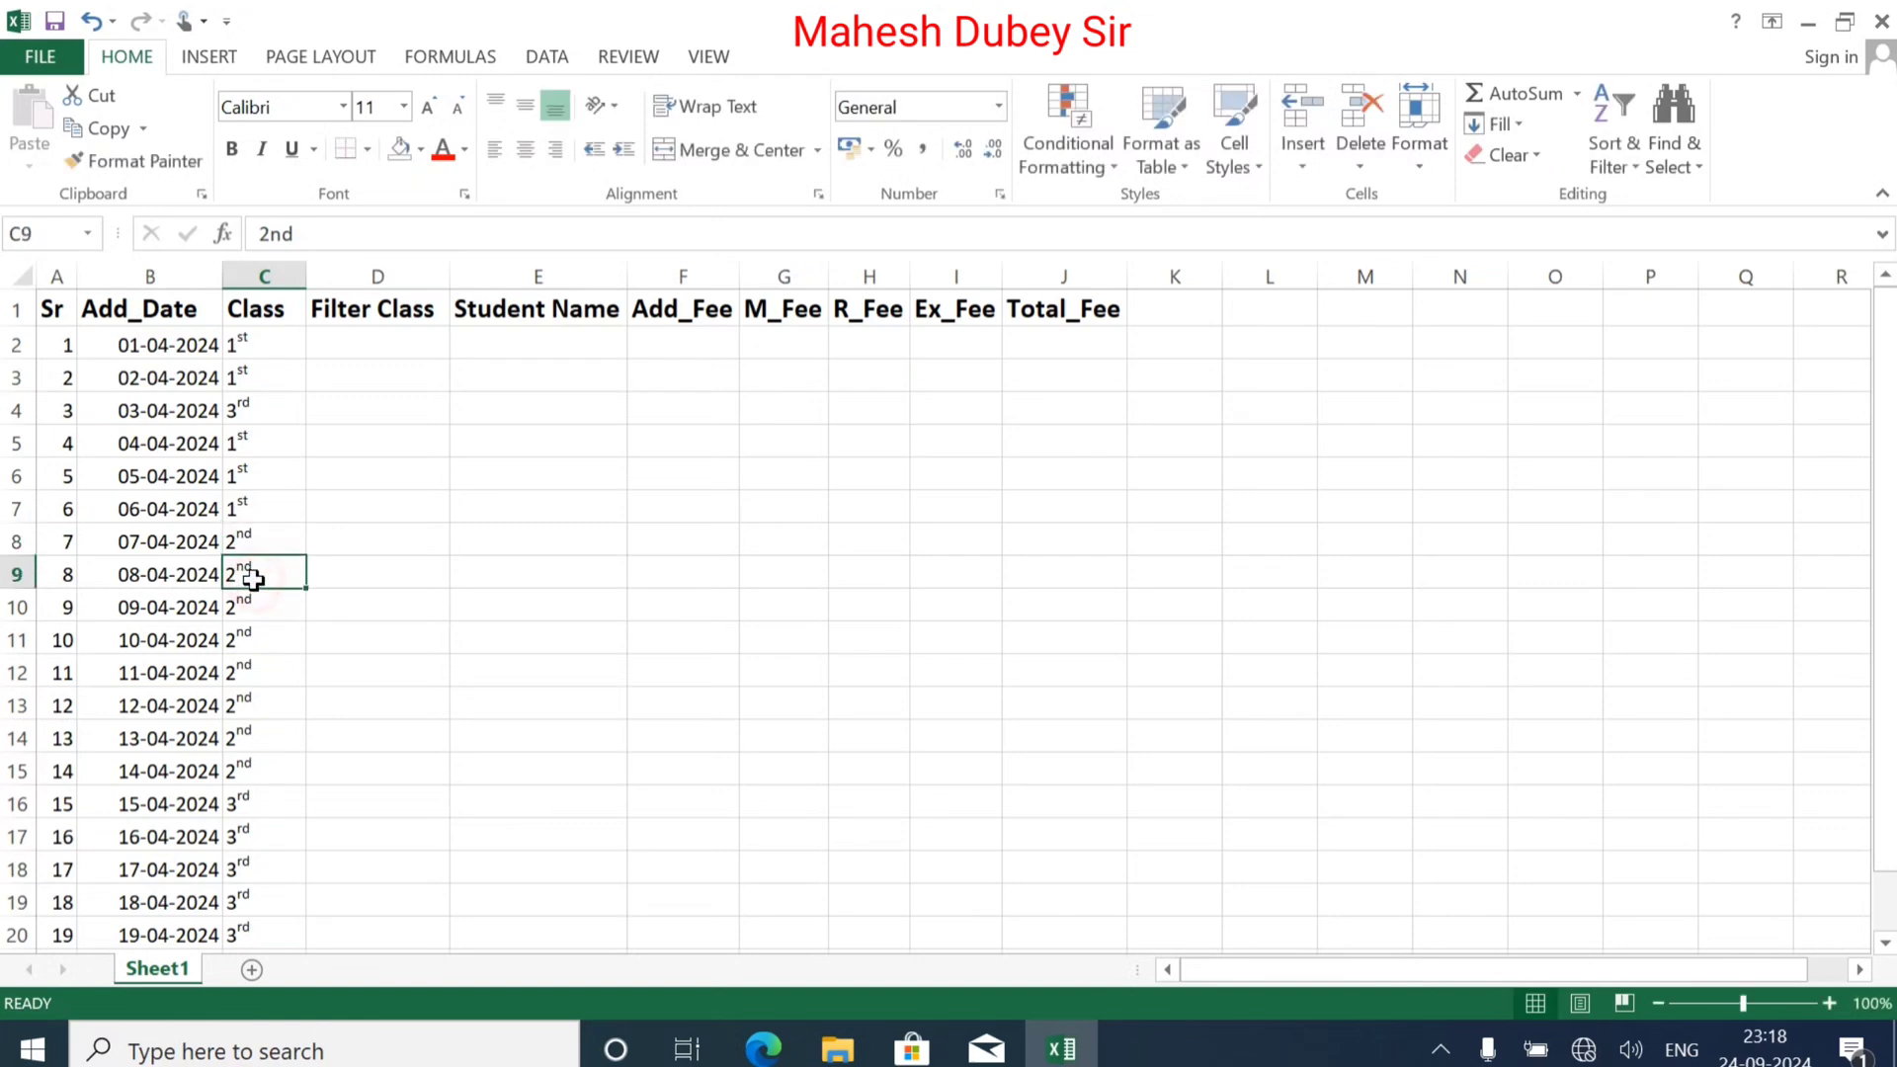
pyautogui.doubleClick(238, 570)
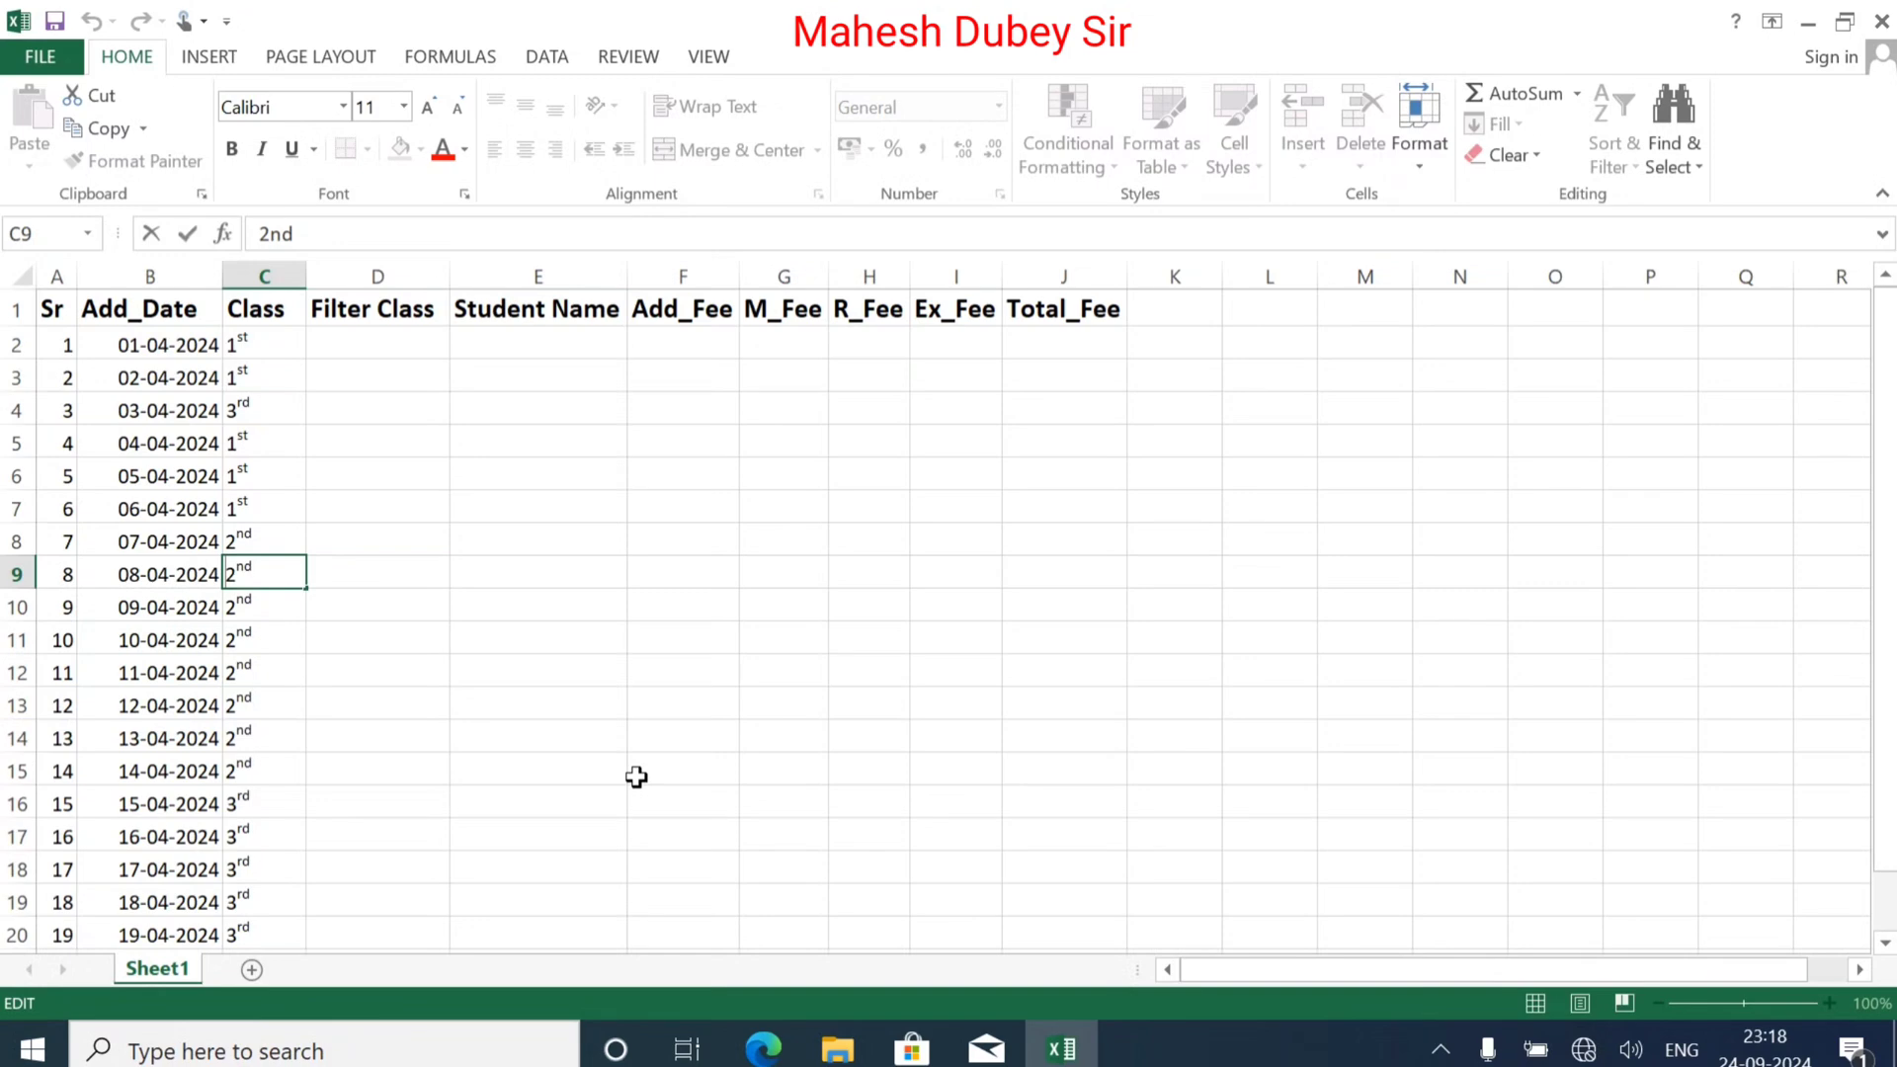
pyautogui.write('3')
pyautogui.press('Delete')
pyautogui.press('Delete')
pyautogui.write('rd')
pyautogui.press('Return')
pyautogui.press('Up')
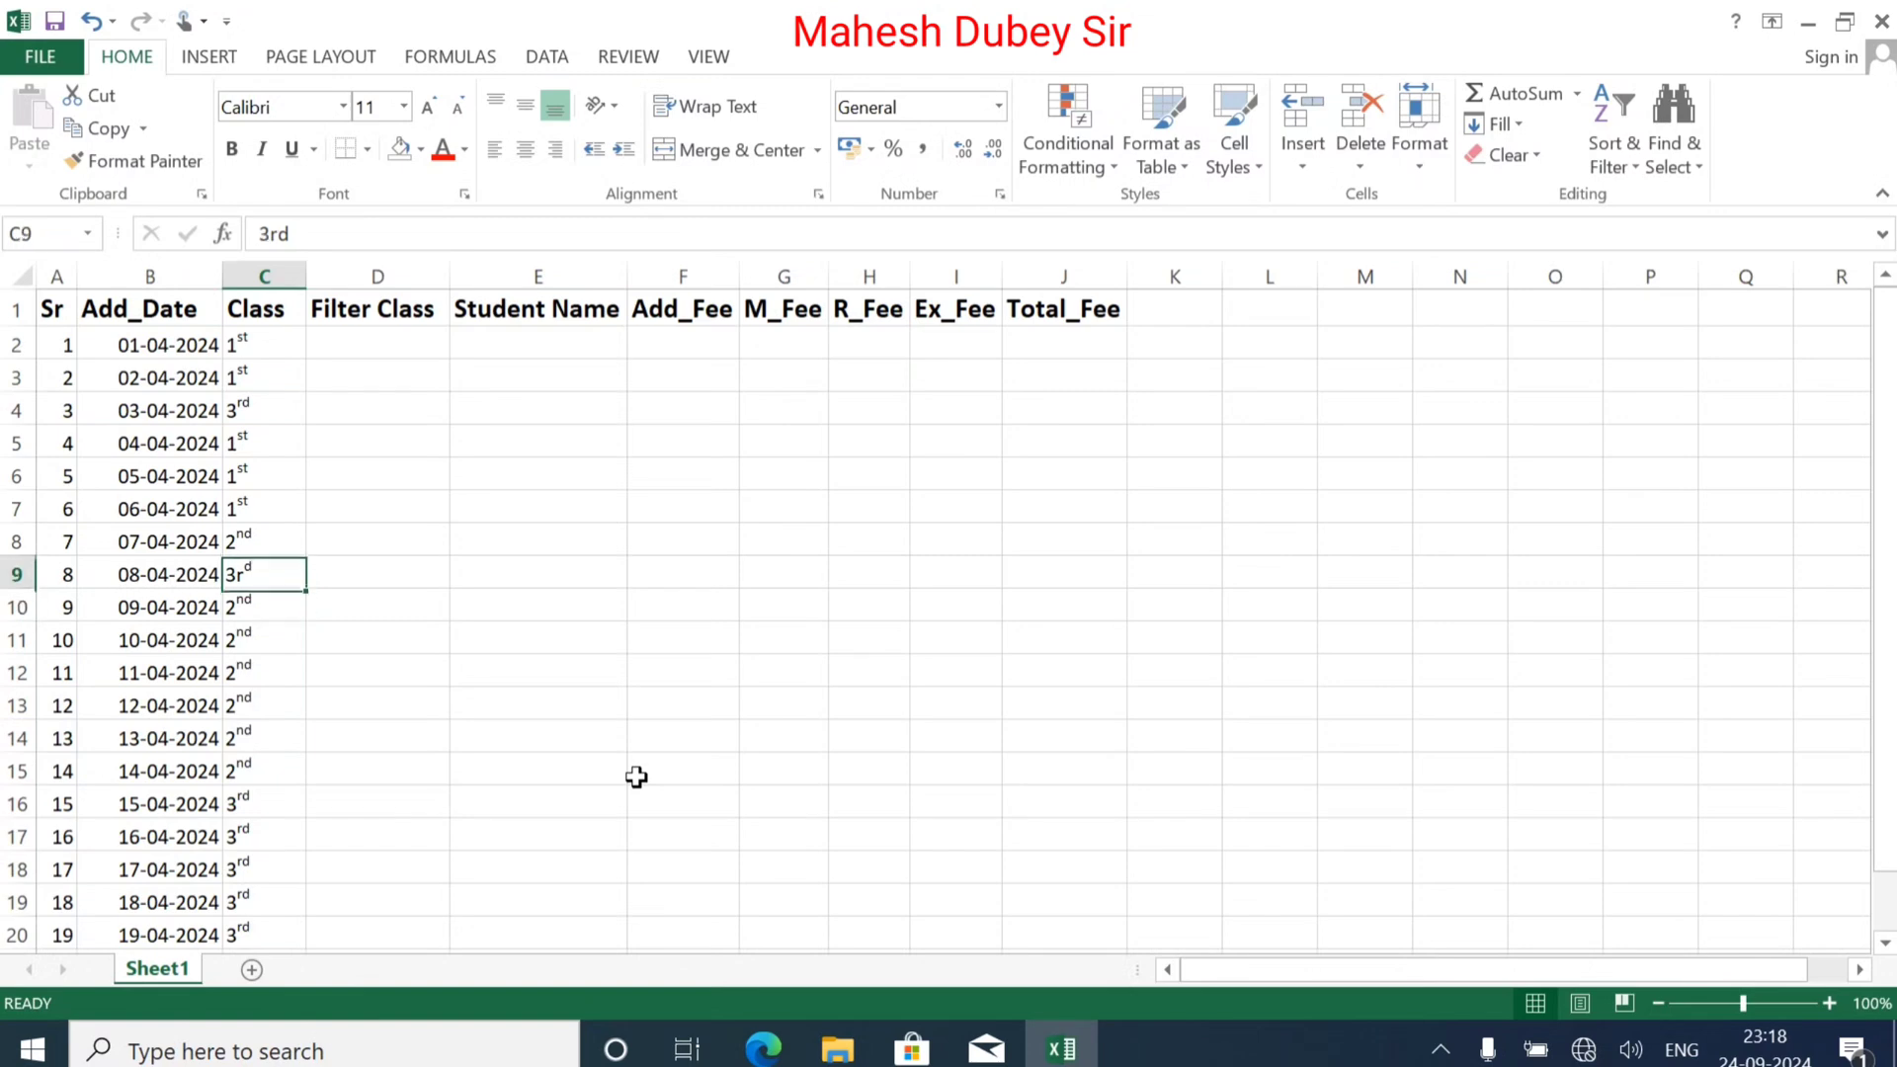
pyautogui.press('F2')
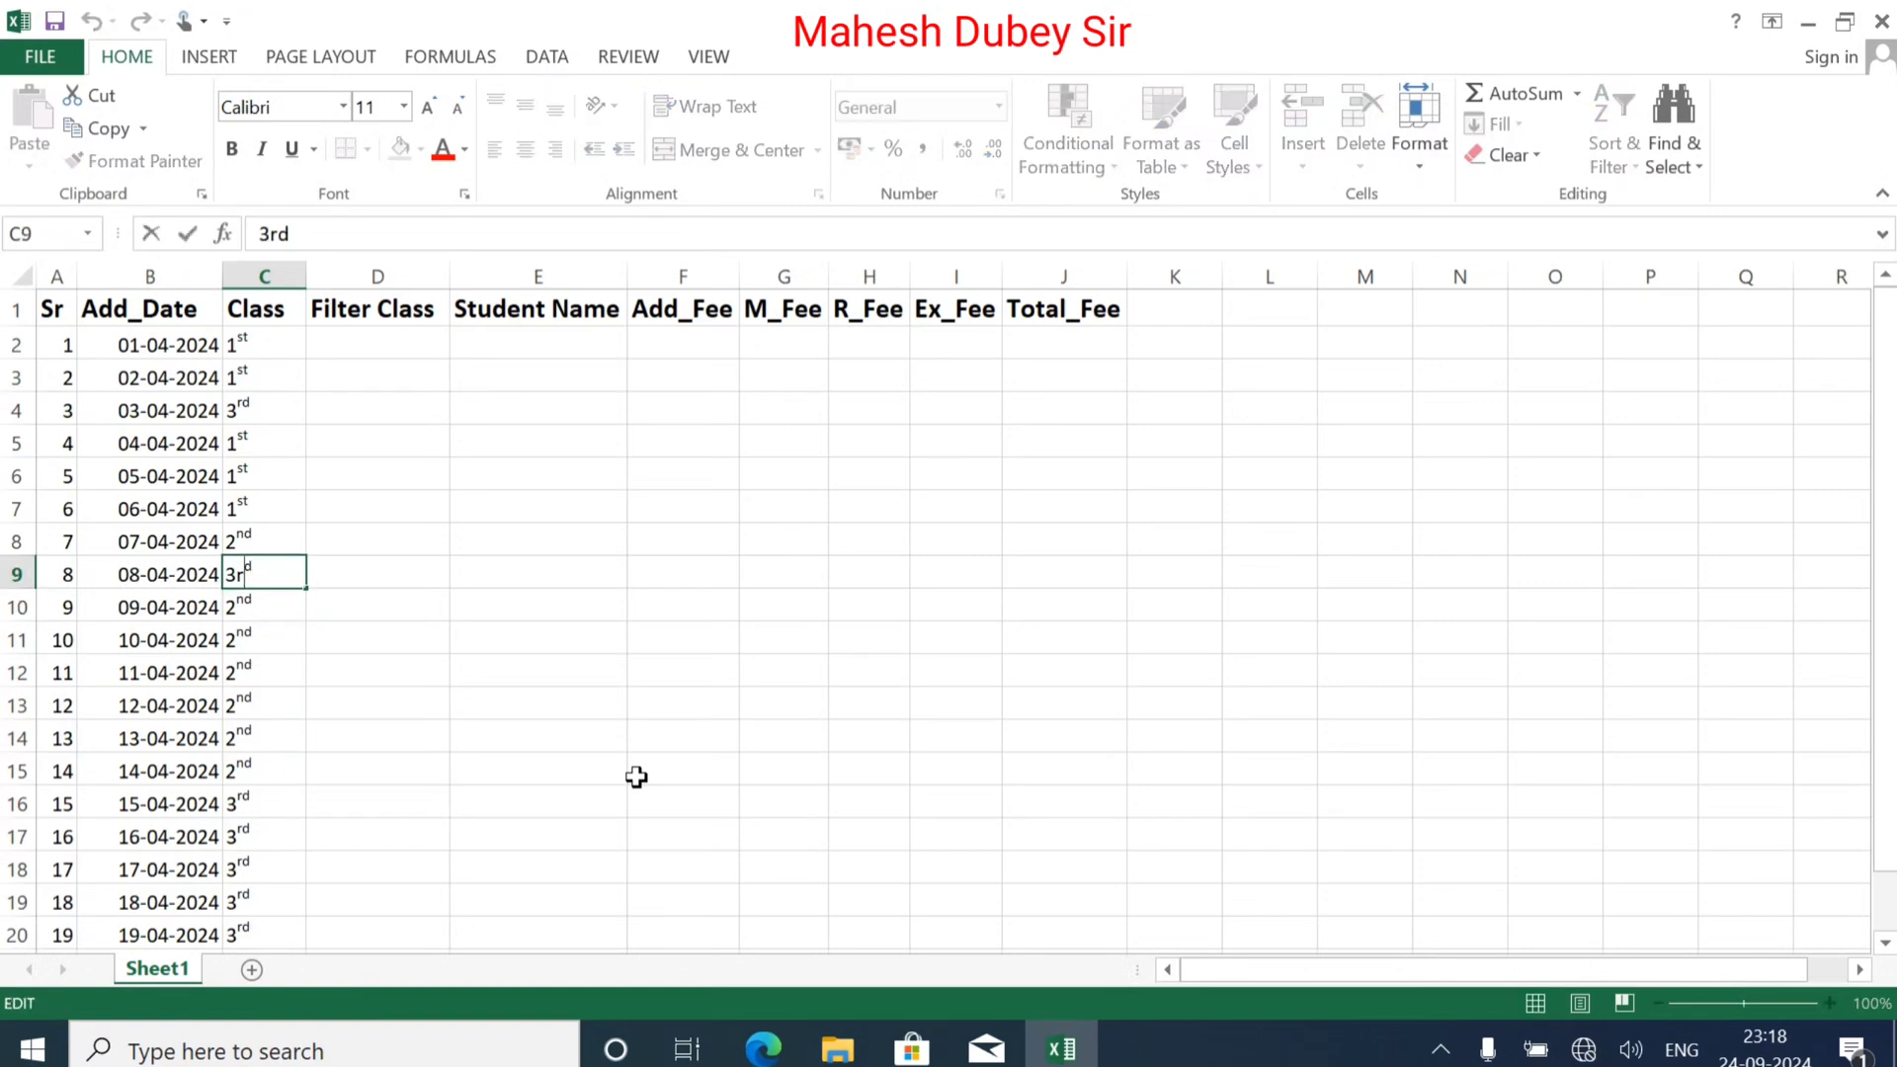
pyautogui.write('rd')
pyautogui.press('BackSpace')
pyautogui.press('BackSpace')
pyautogui.press('Return')
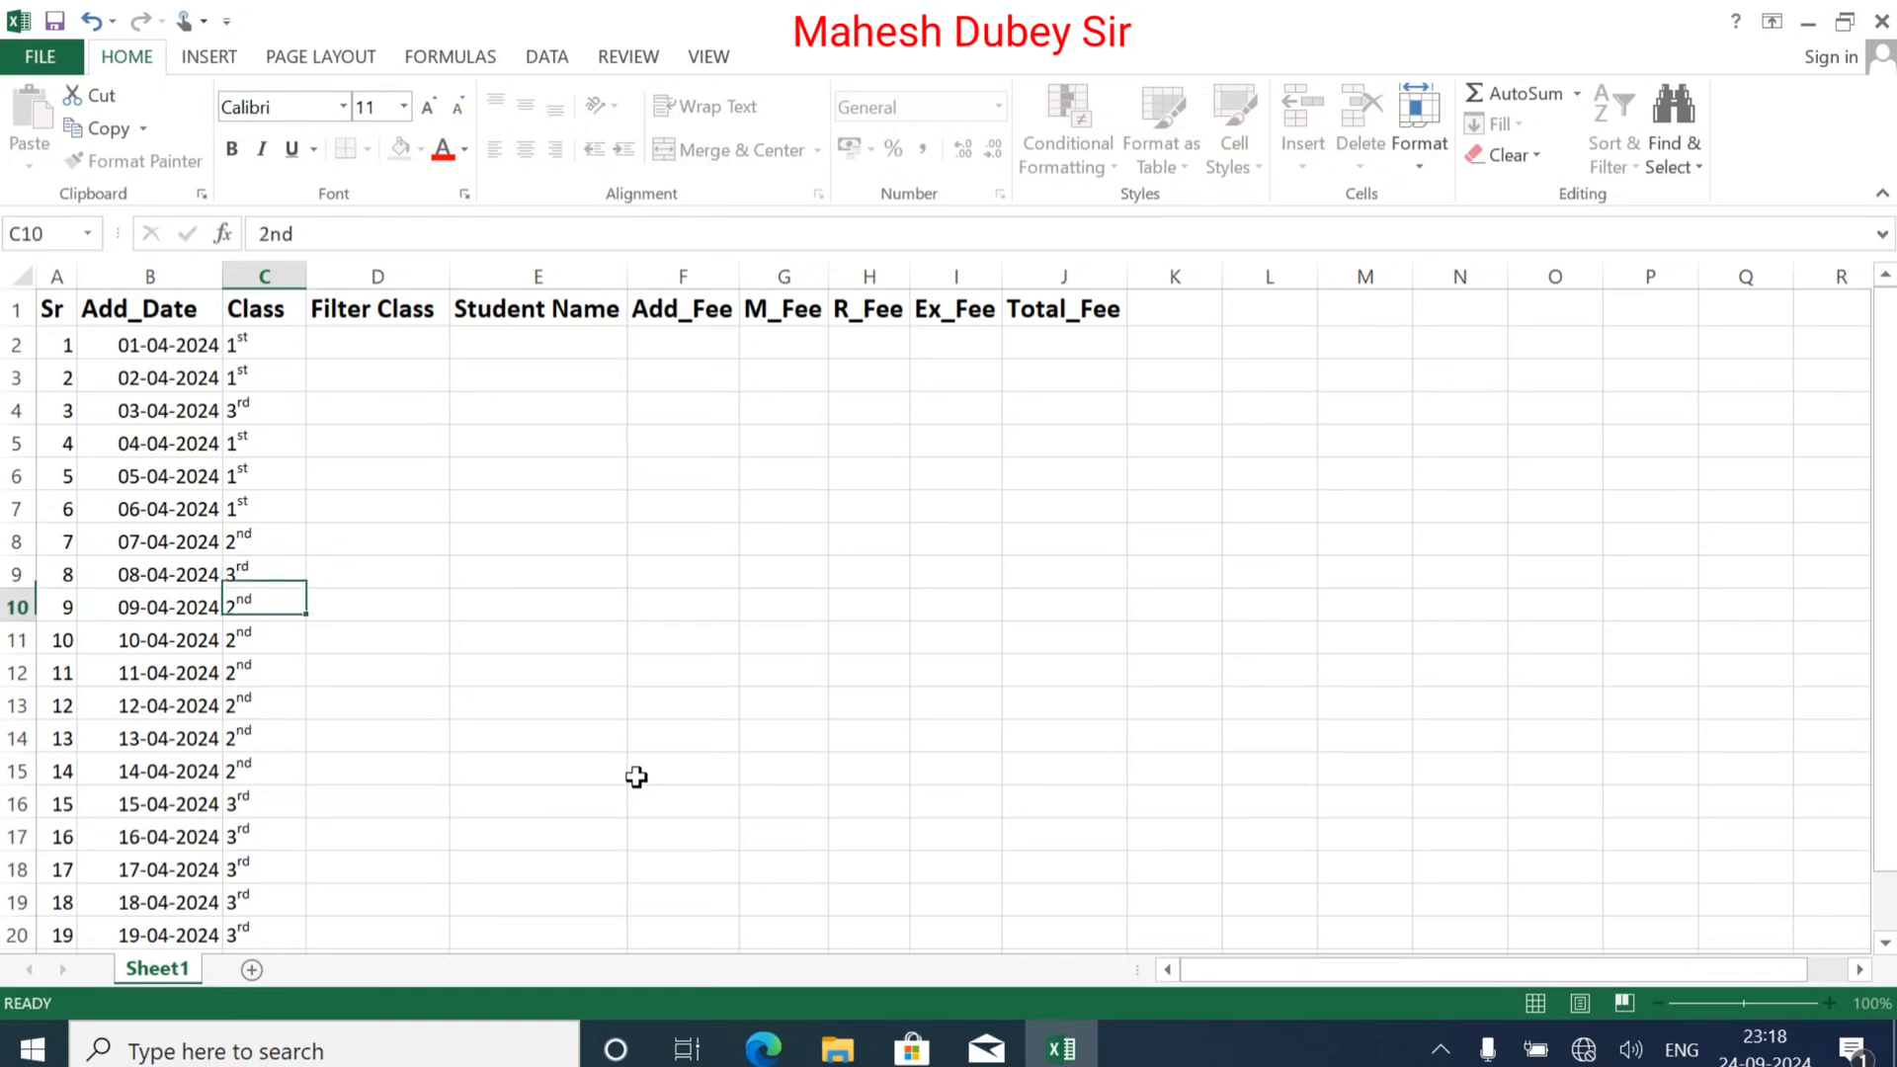
# Step: Change the class in C13 to 1st with the "st" suffix in superscript
pyautogui.press('Down')
pyautogui.press('Down')
pyautogui.press('Down')
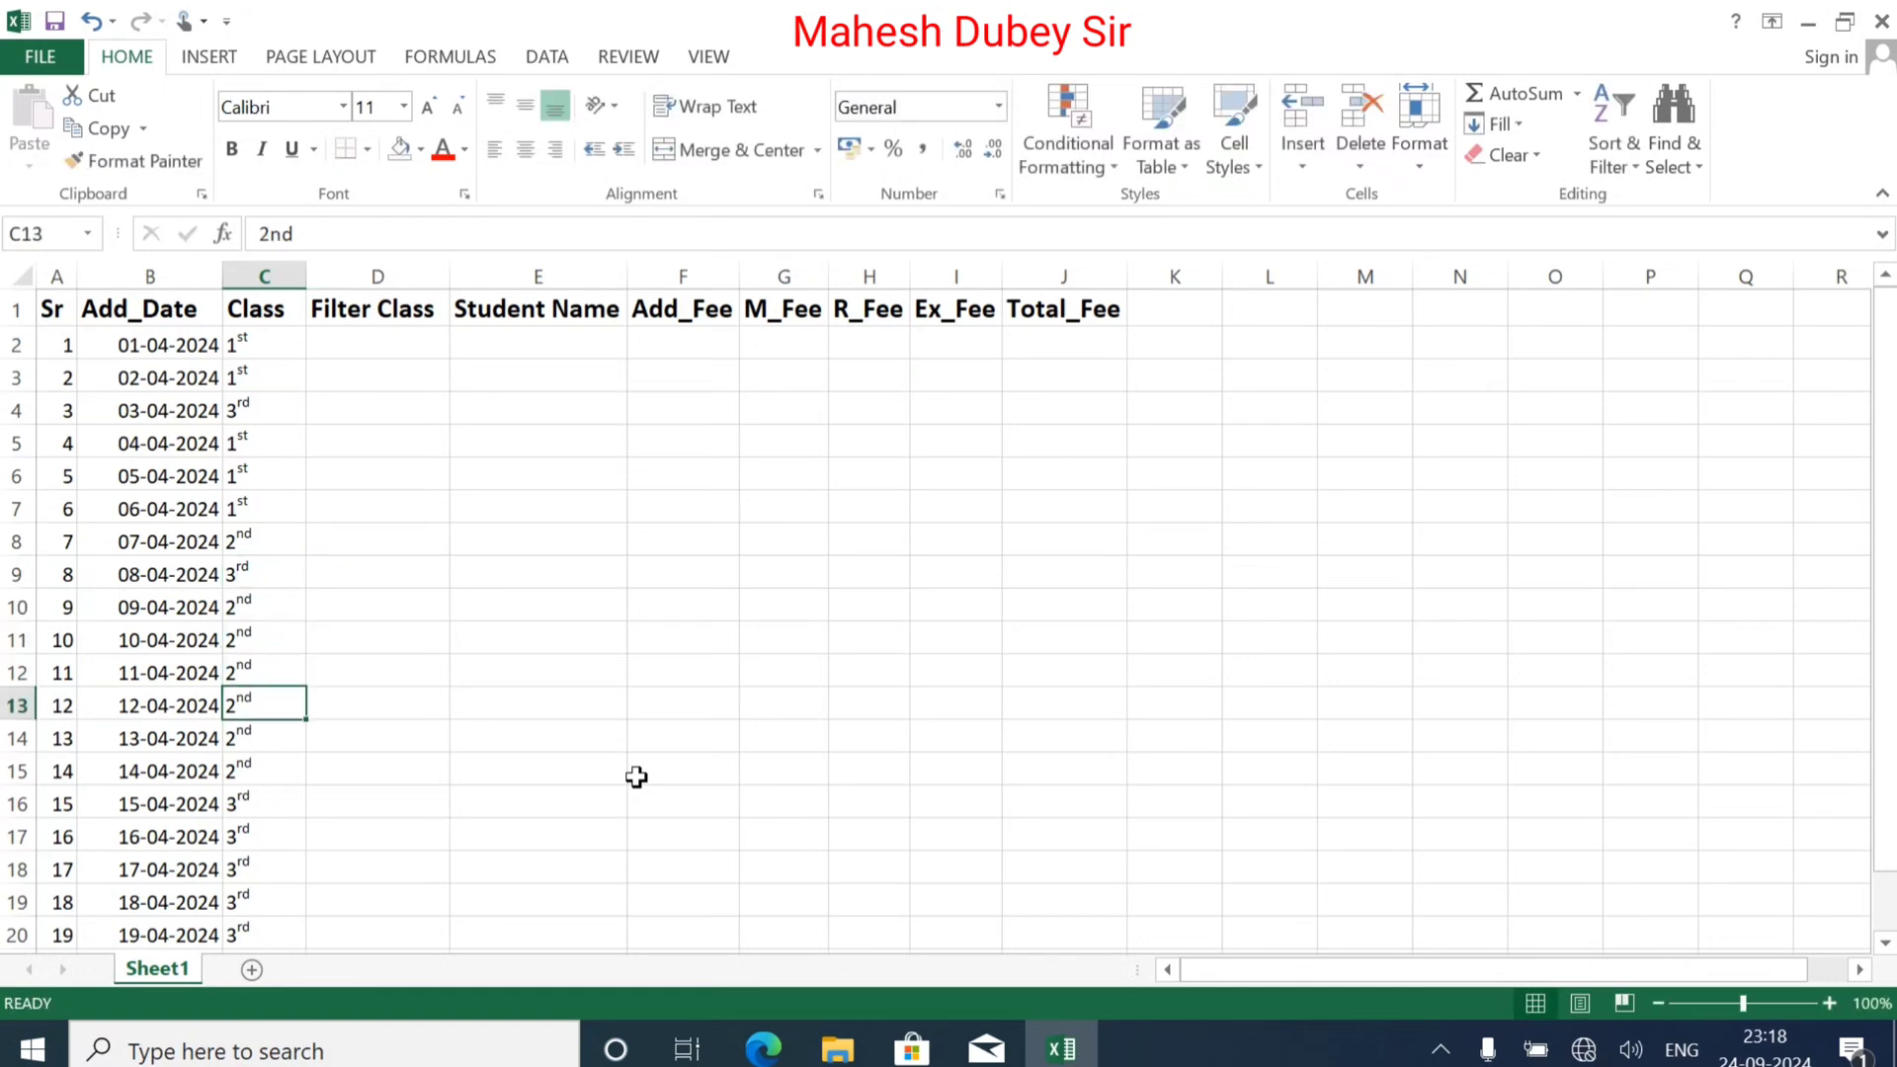
pyautogui.press('F2')
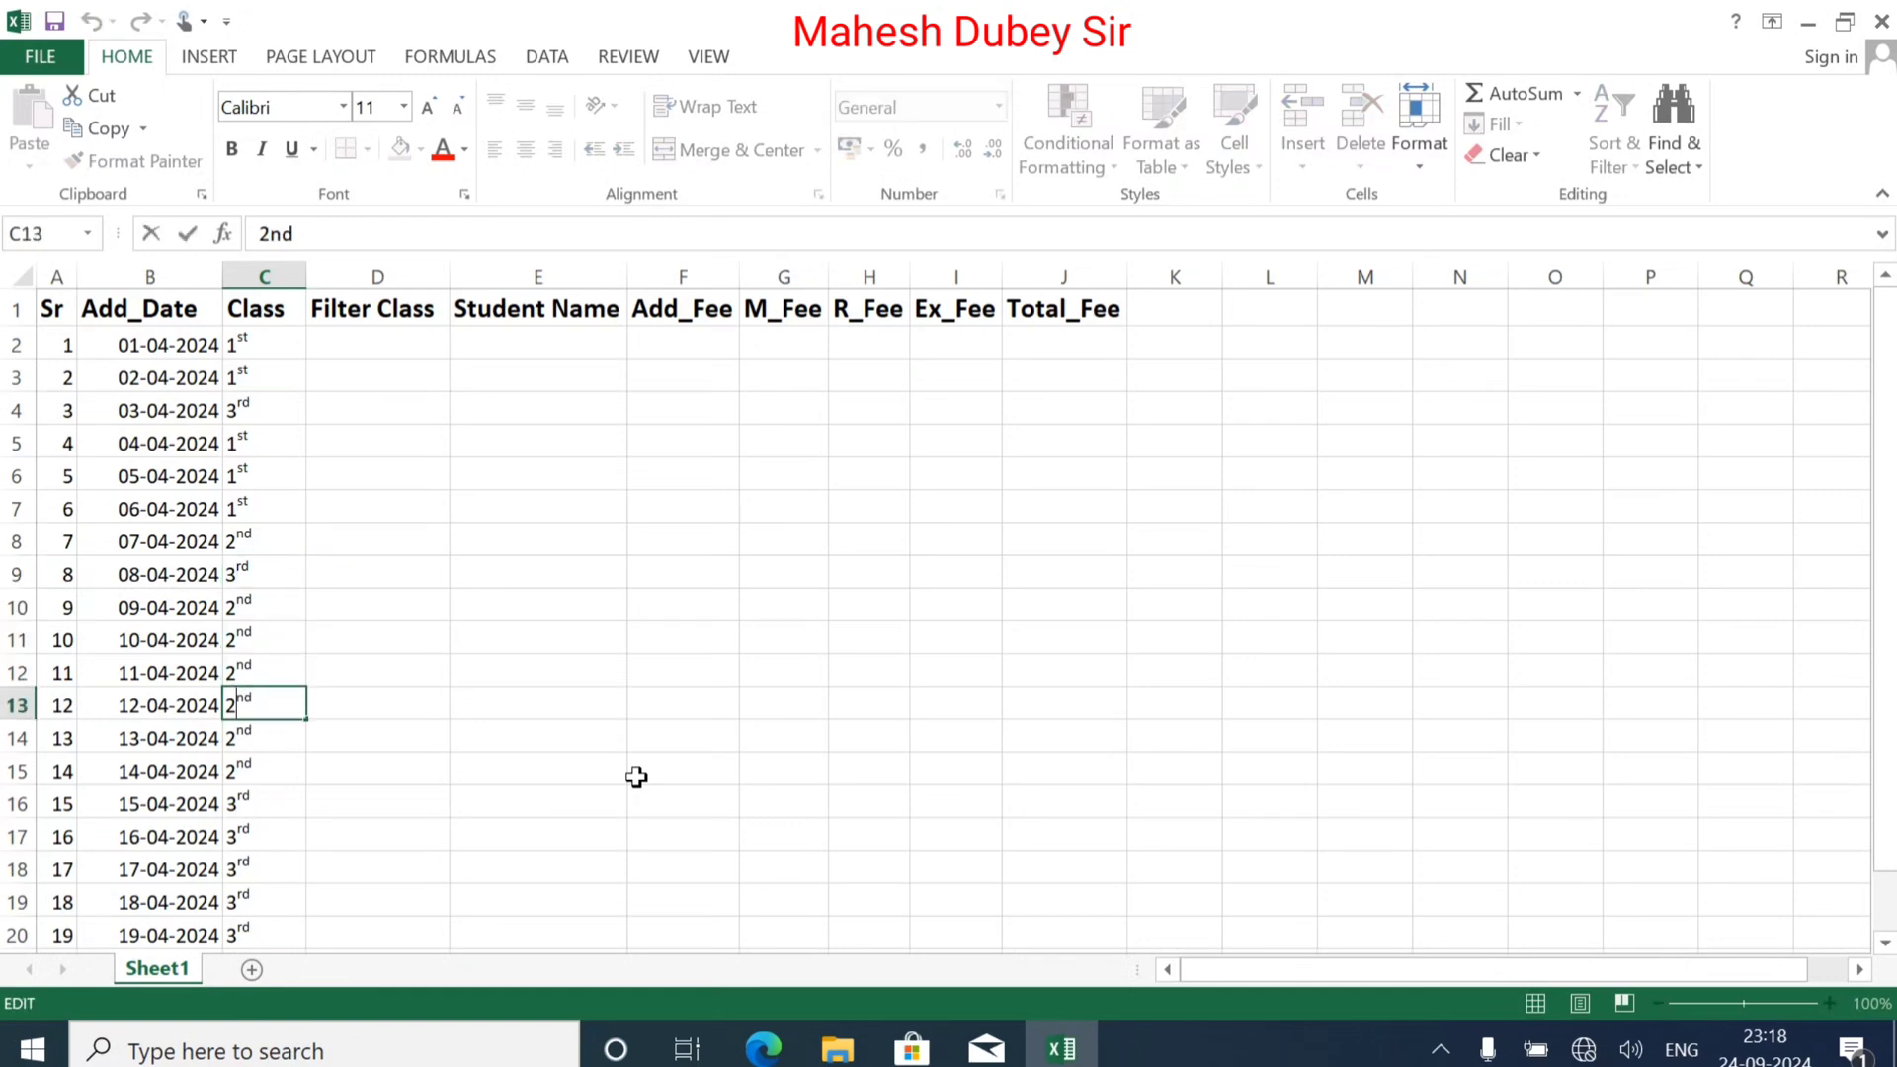
pyautogui.write('1')
pyautogui.press('Delete')
pyautogui.write('st')
pyautogui.press('Delete')
pyautogui.press('Return')
# Step: Insert a 2 before the class in C17 and replace its suffix with a superscript "nd"
pyautogui.press('Down')
pyautogui.press('Down')
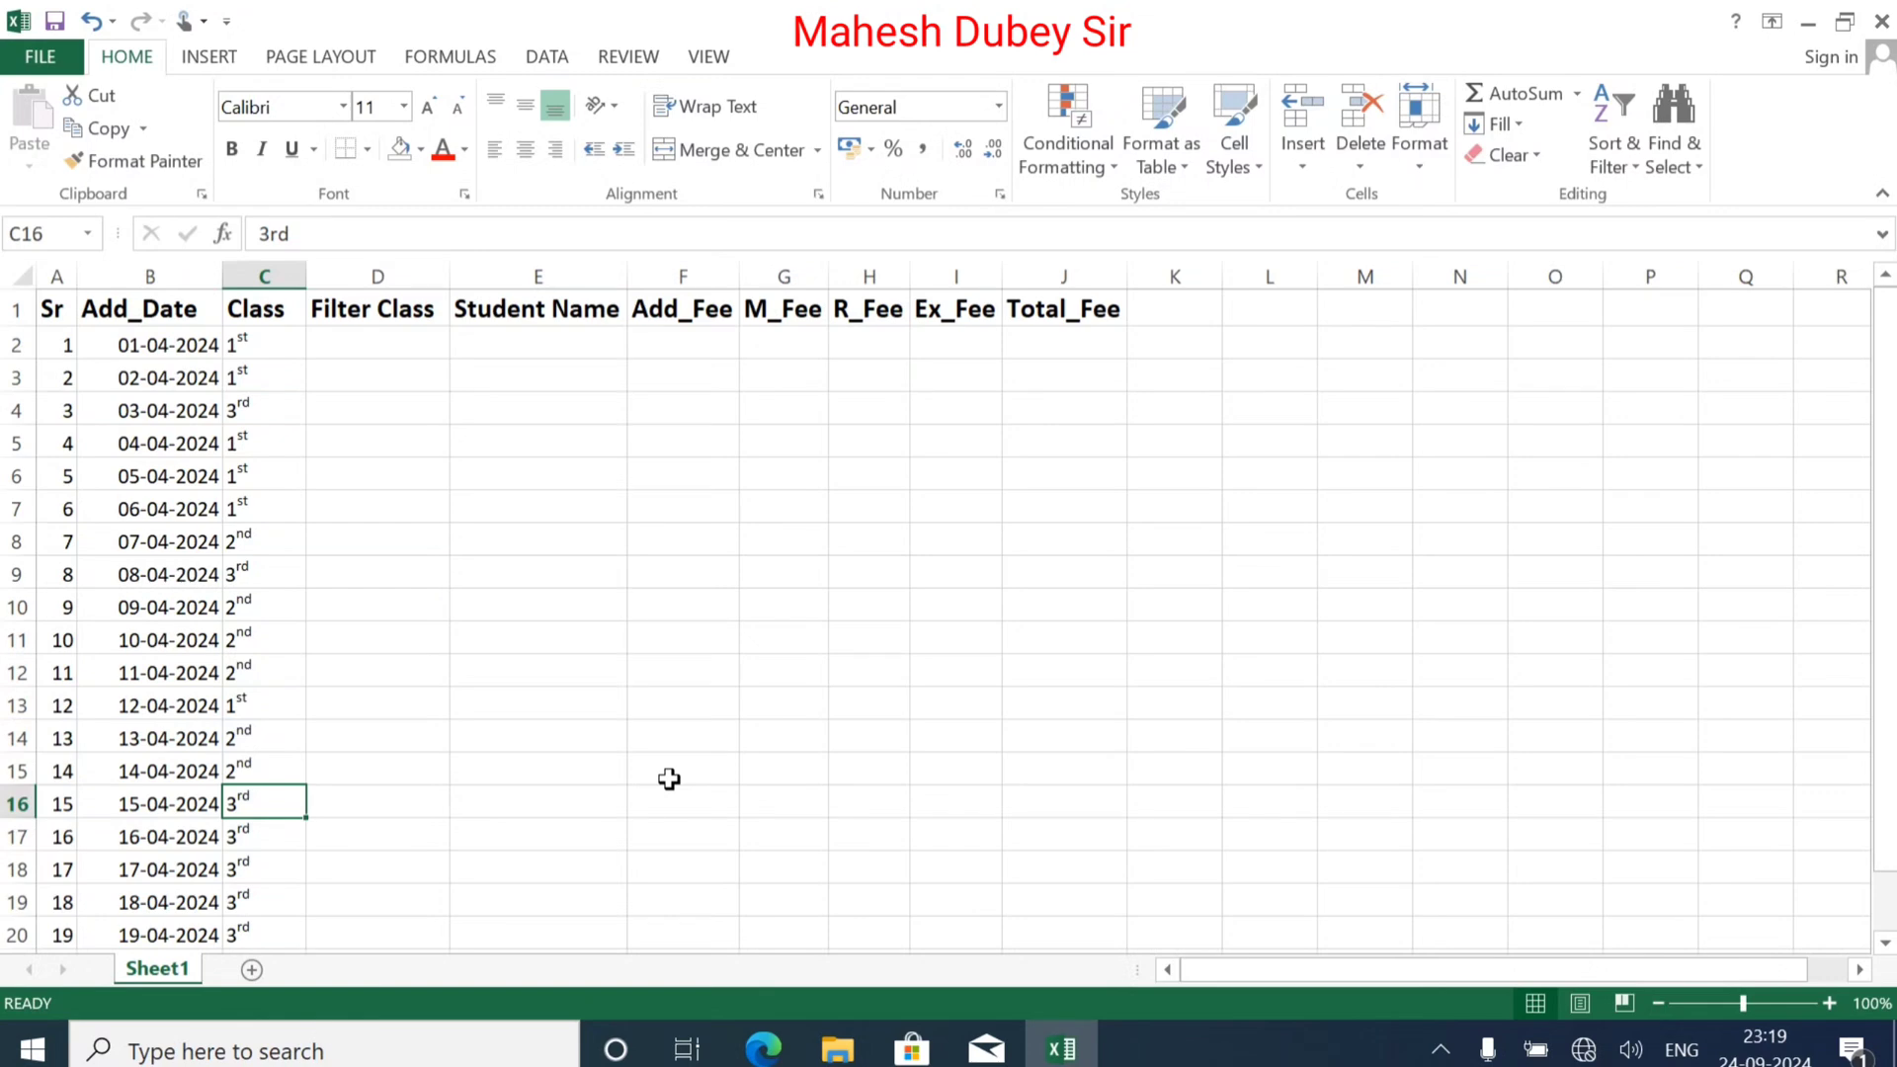
pyautogui.press('Down')
pyautogui.press('F2')
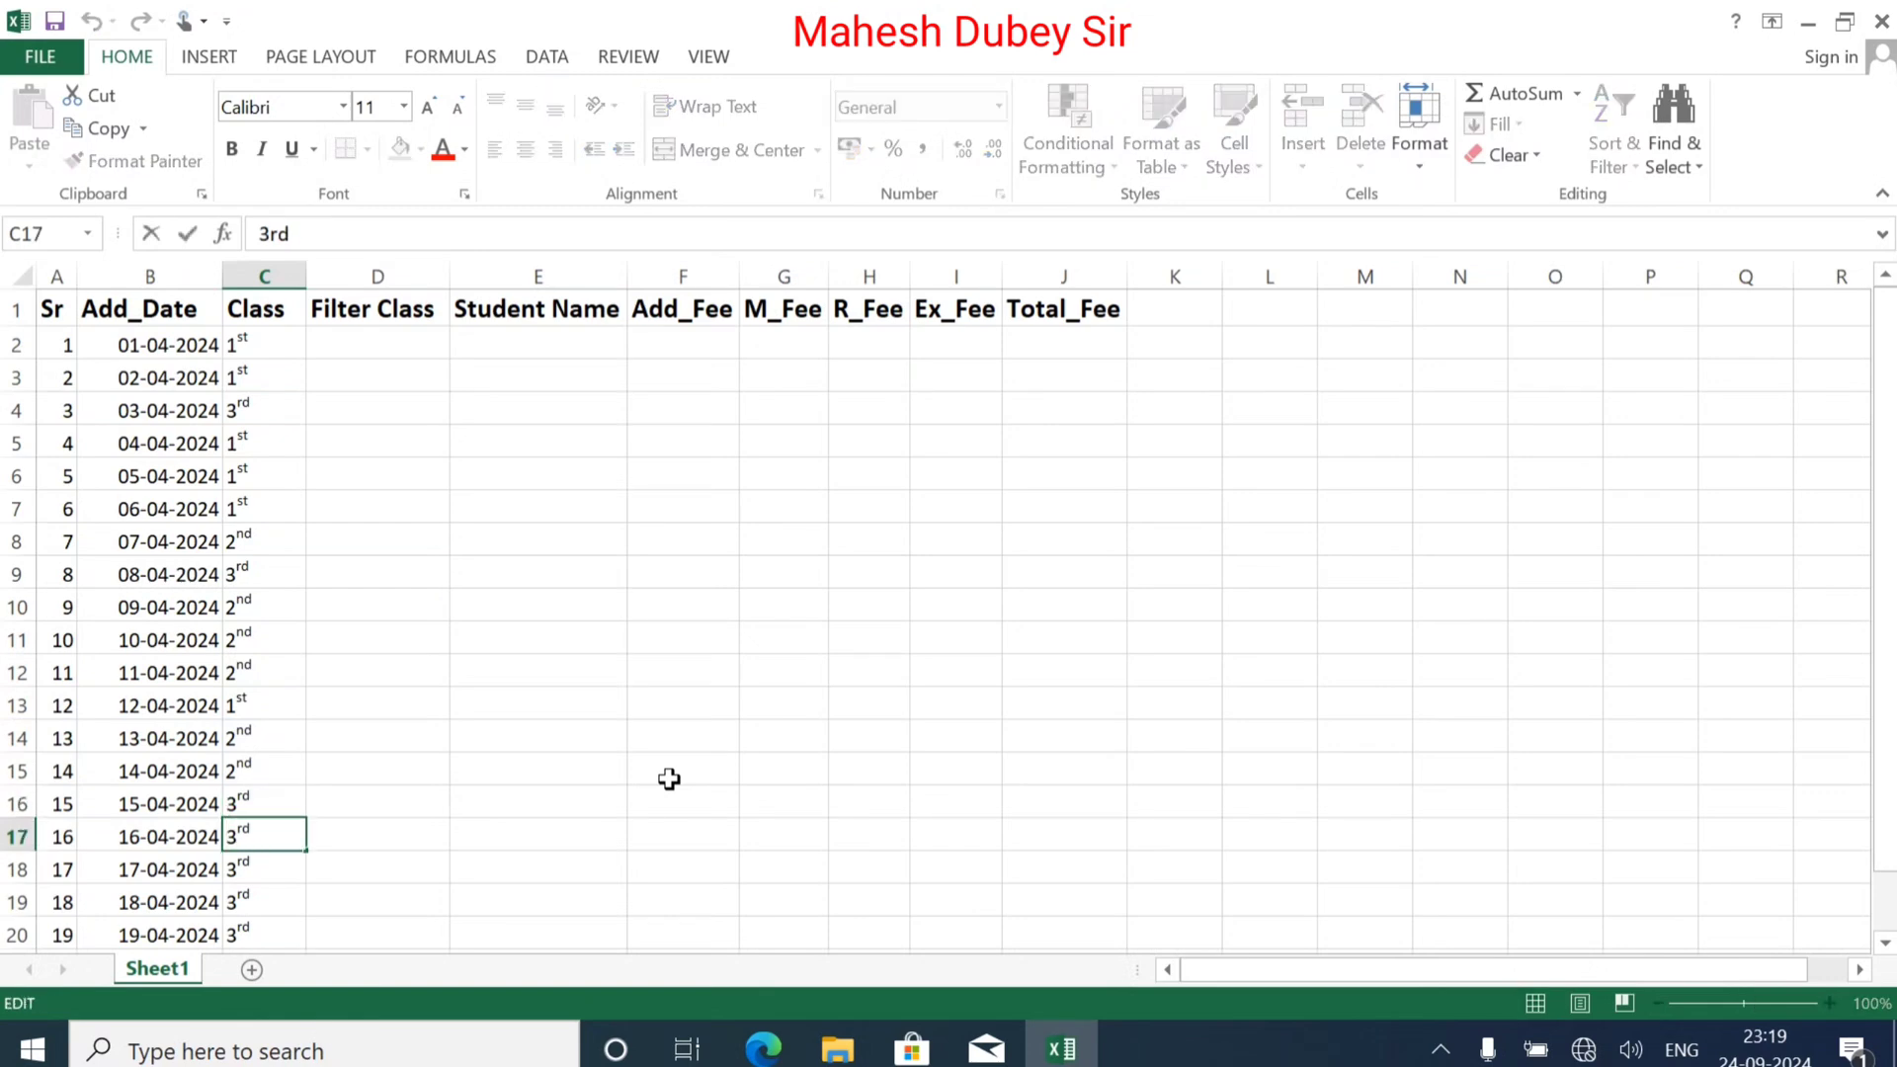
pyautogui.write('23rn')
pyautogui.press('Delete')
pyautogui.press('Return')
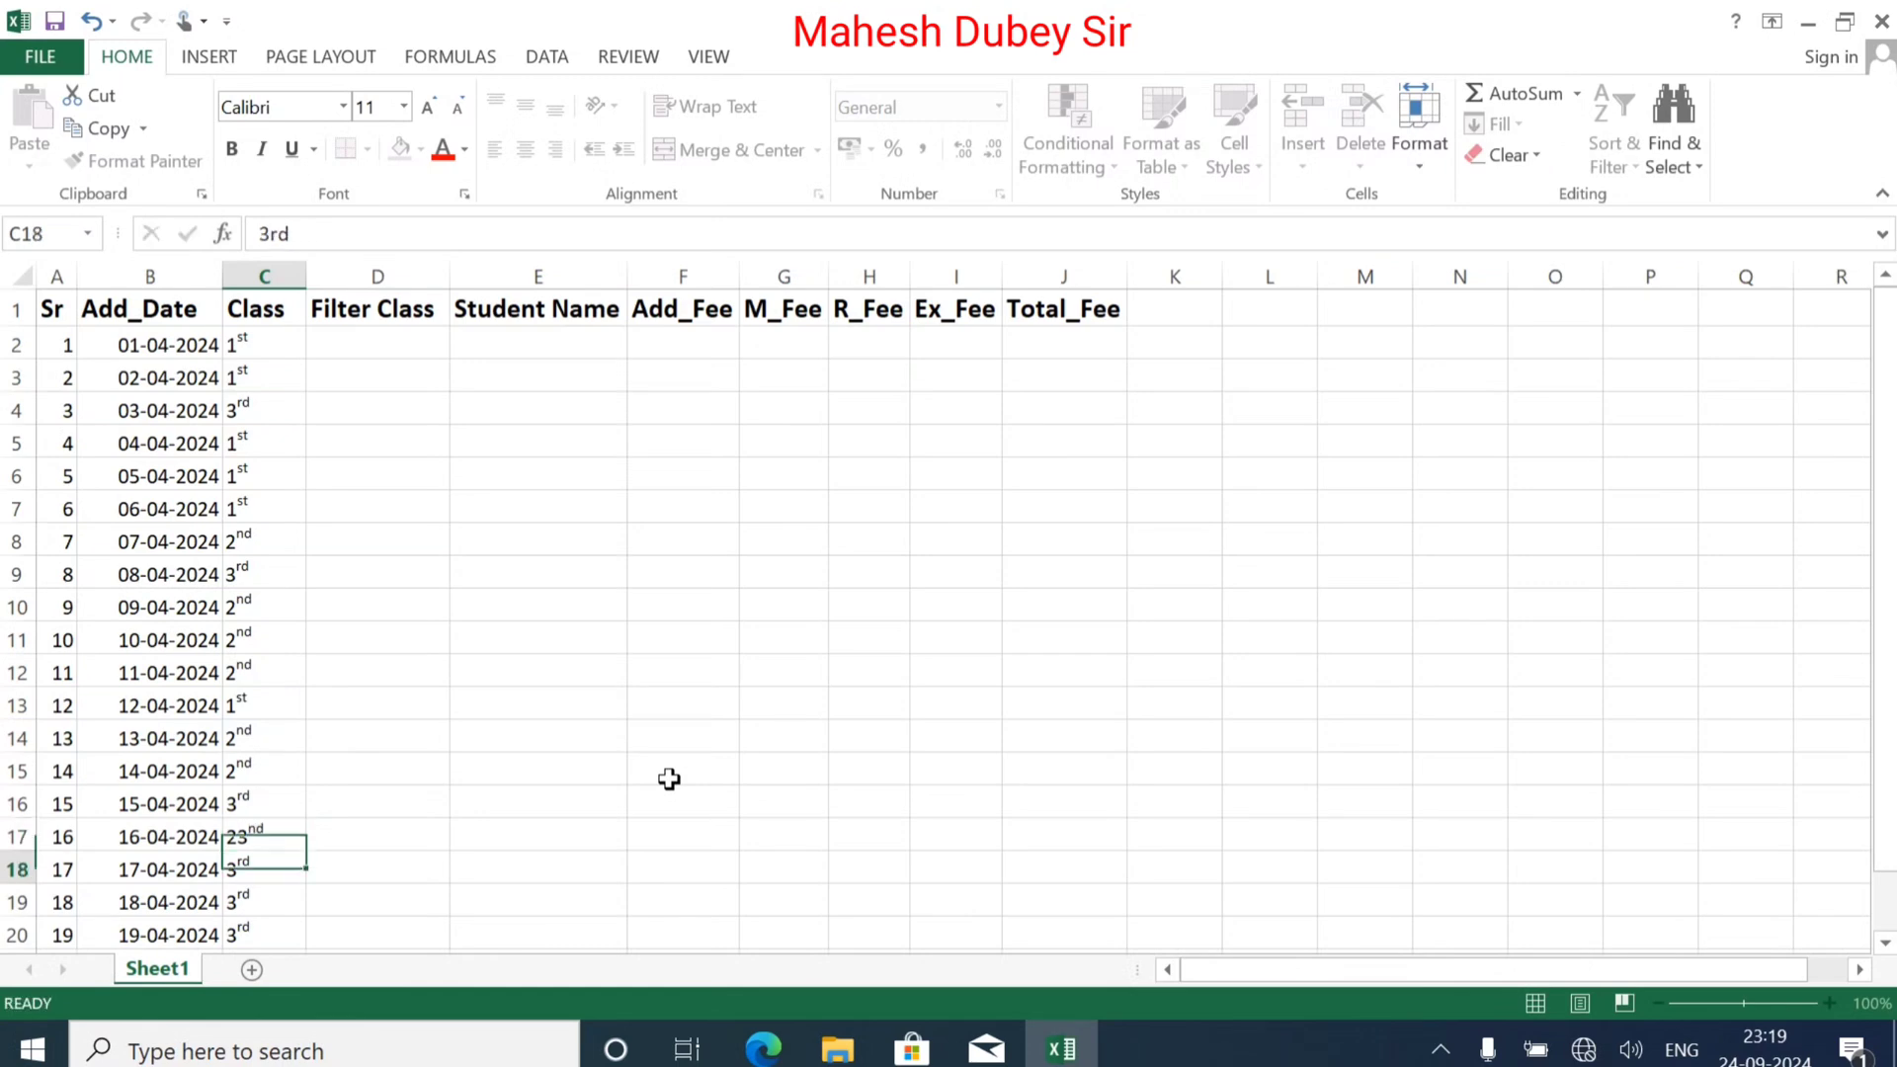
# Step: Remove the extra 3 from C17 so the class reads 2nd with "nd" in superscript
pyautogui.press('Up')
pyautogui.press('F2')
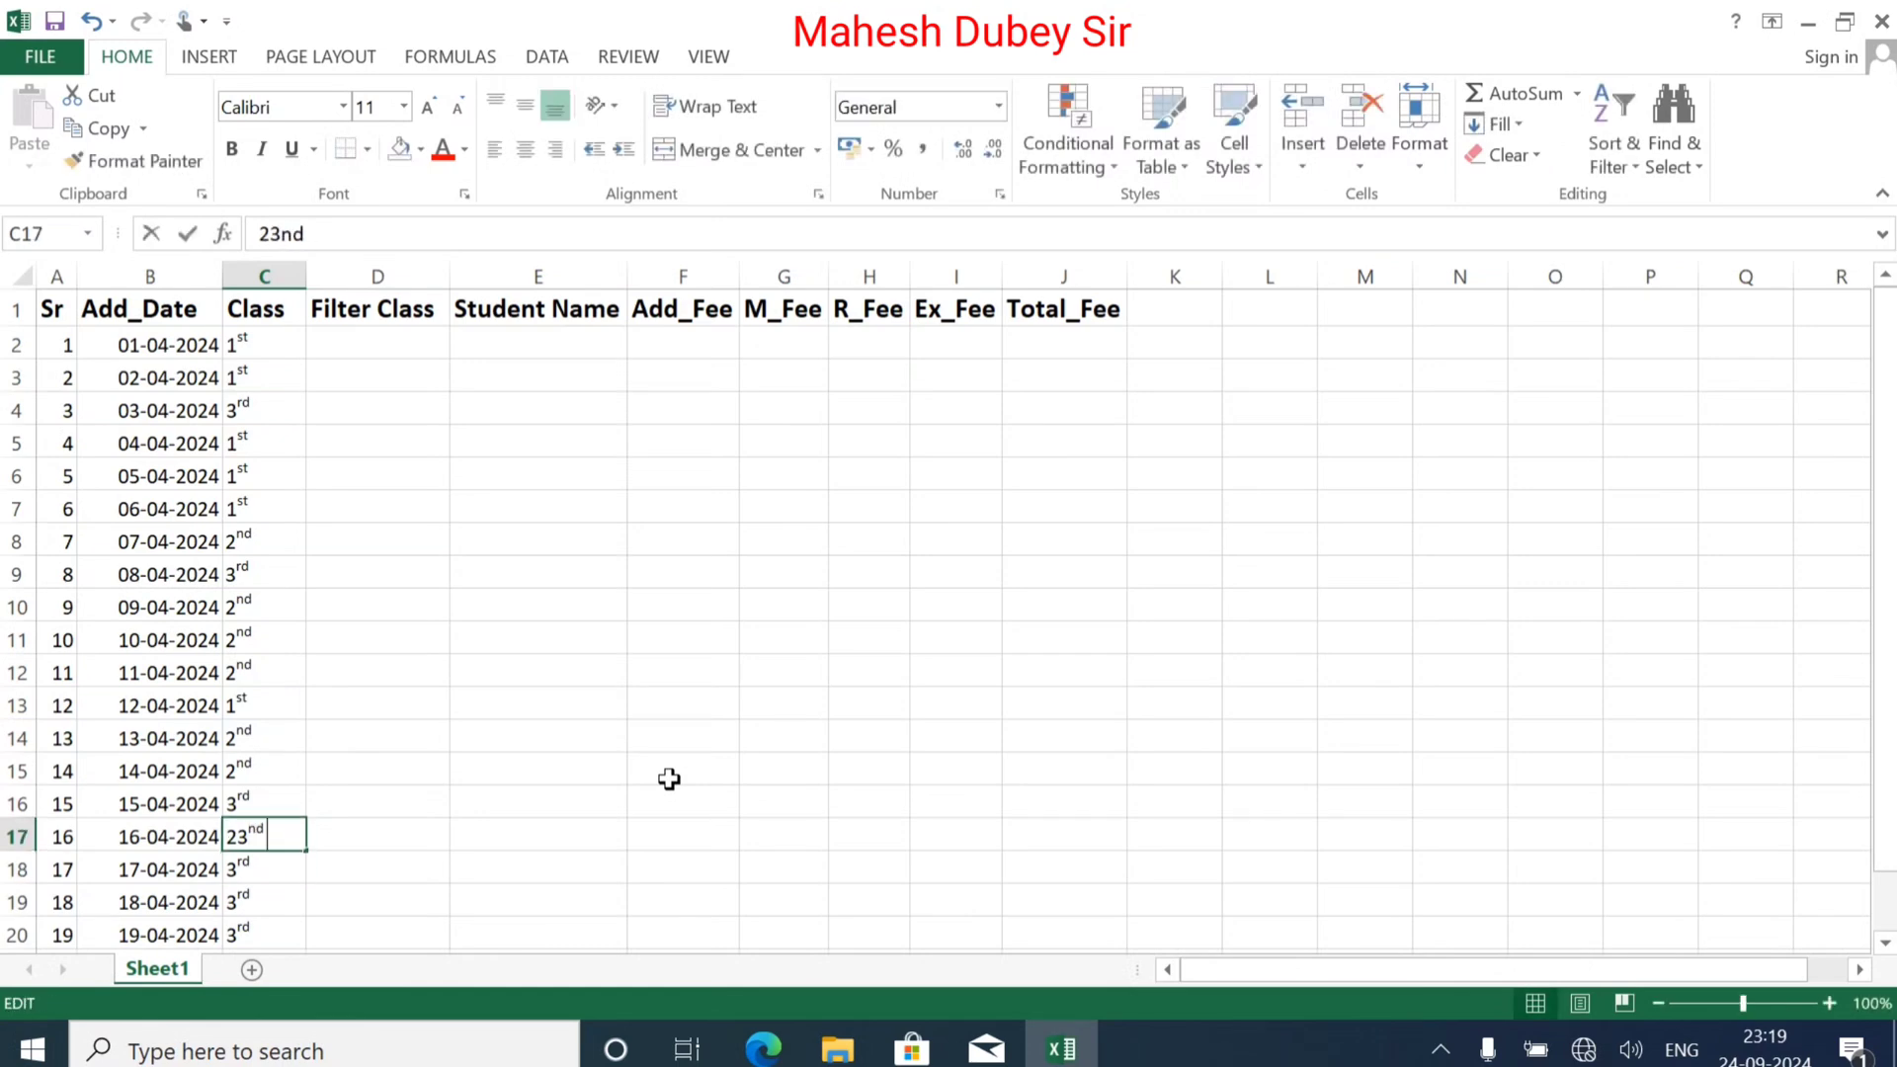
pyautogui.press('Left')
pyautogui.press('Left')
pyautogui.press('BackSpace')
pyautogui.press('BackSpace')
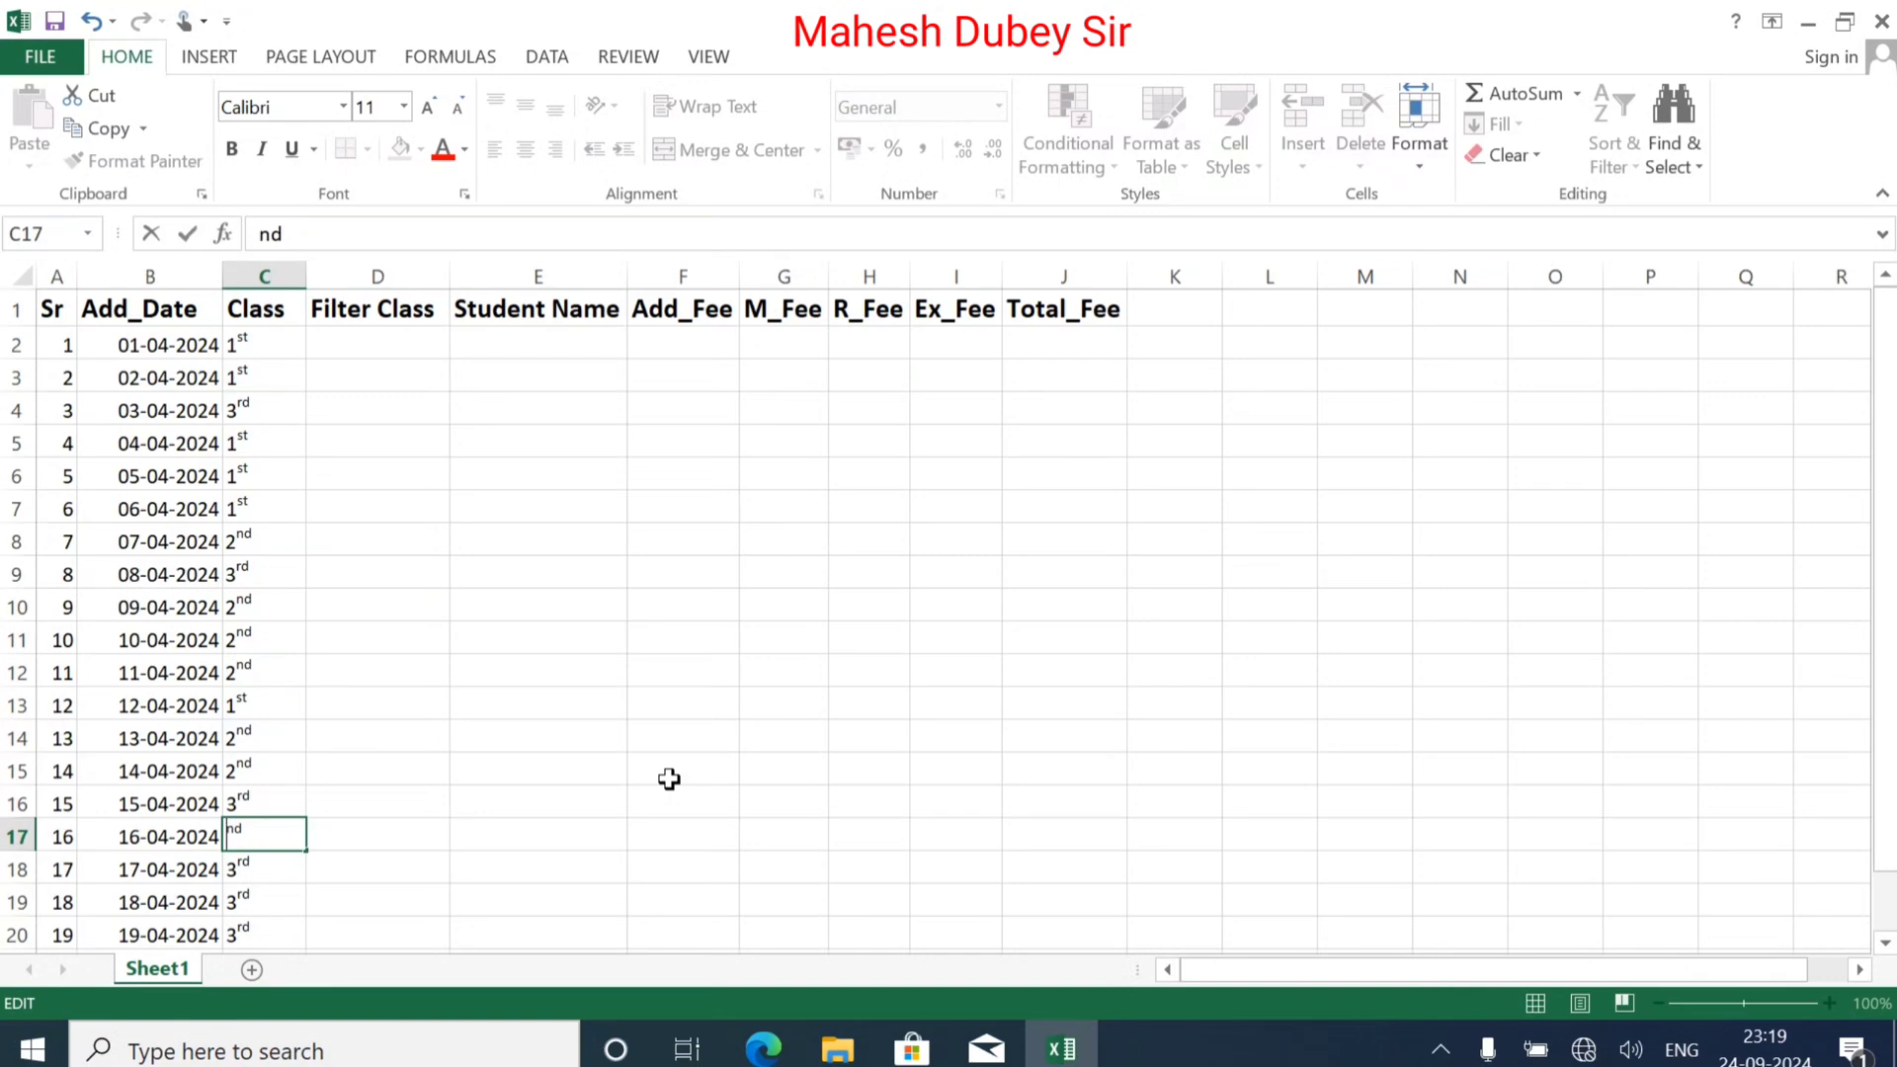
pyautogui.write('2')
pyautogui.hotkey('ctrl', 'z')
pyautogui.press('Left')
pyautogui.press('Delete')
pyautogui.press('Return')
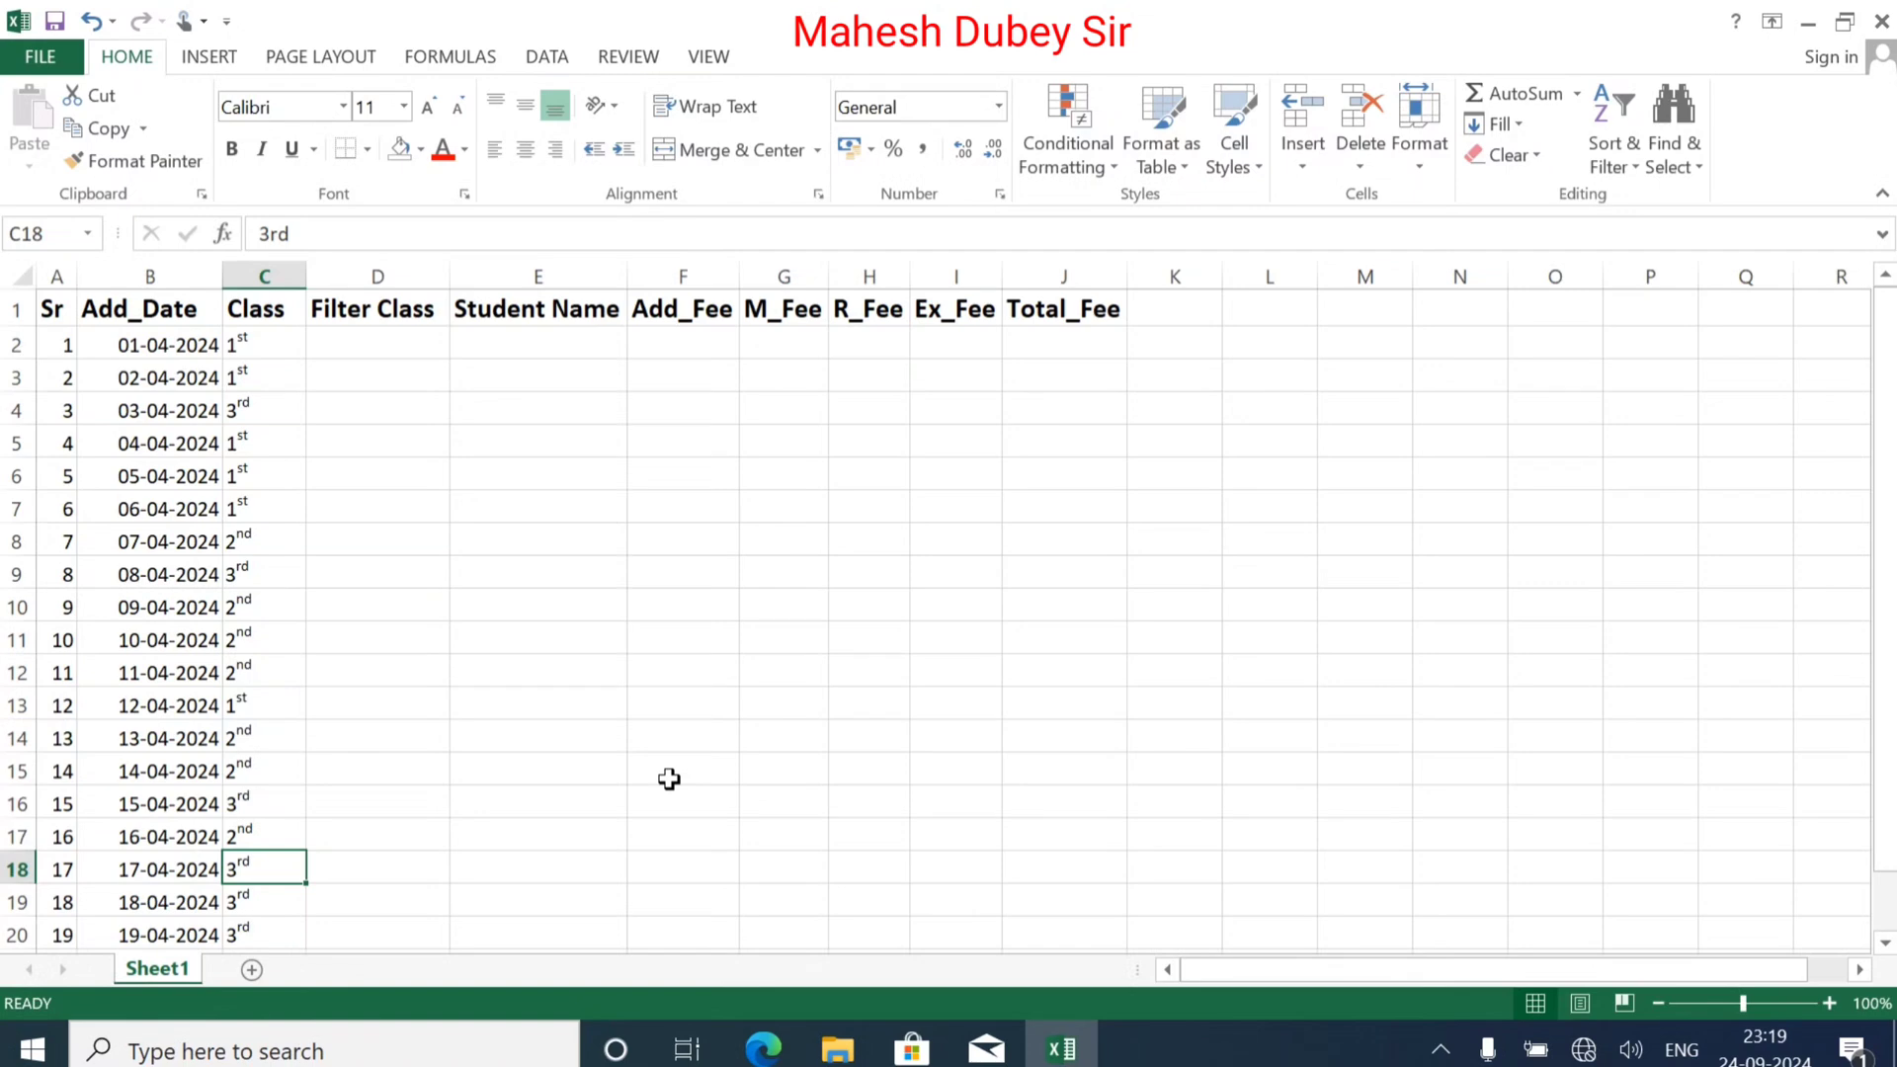
pyautogui.press('Down')
pyautogui.press('Down')
pyautogui.press('F2')
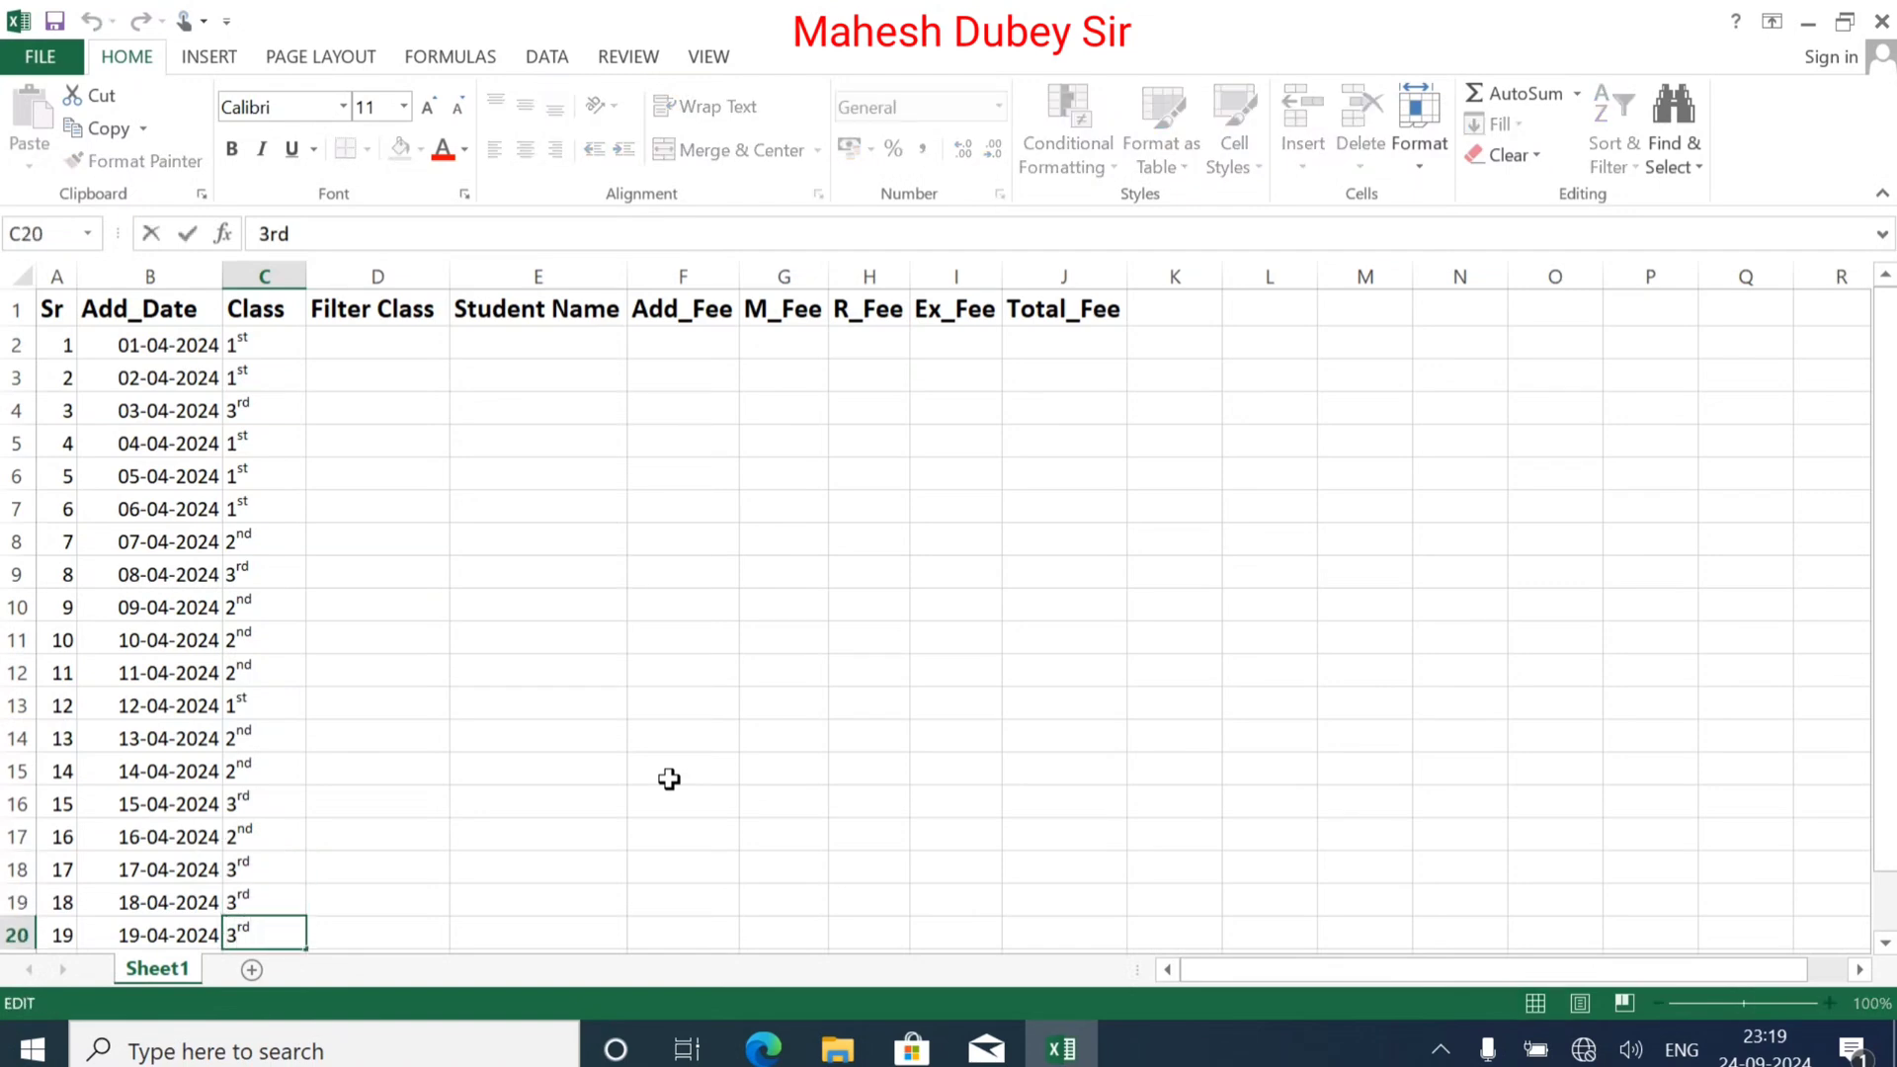
pyautogui.press('Delete')
pyautogui.write('2')
pyautogui.hotkey('ctrl', 'z')
pyautogui.hotkey('ctrl', 'y')
pyautogui.hotkey('ctrl', 'z')
pyautogui.press('Escape')
# Step: Replace the digit of the class in C20 with 2, leaving the superscript "rd" suffix as it is
pyautogui.press('F2')
pyautogui.write('2')
pyautogui.press('Delete')
pyautogui.press('Return')
# Step: Enter the formula =C2 in D2 under Filter Class and fill it down to D22
pyautogui.scroll(-3, 530, 787)
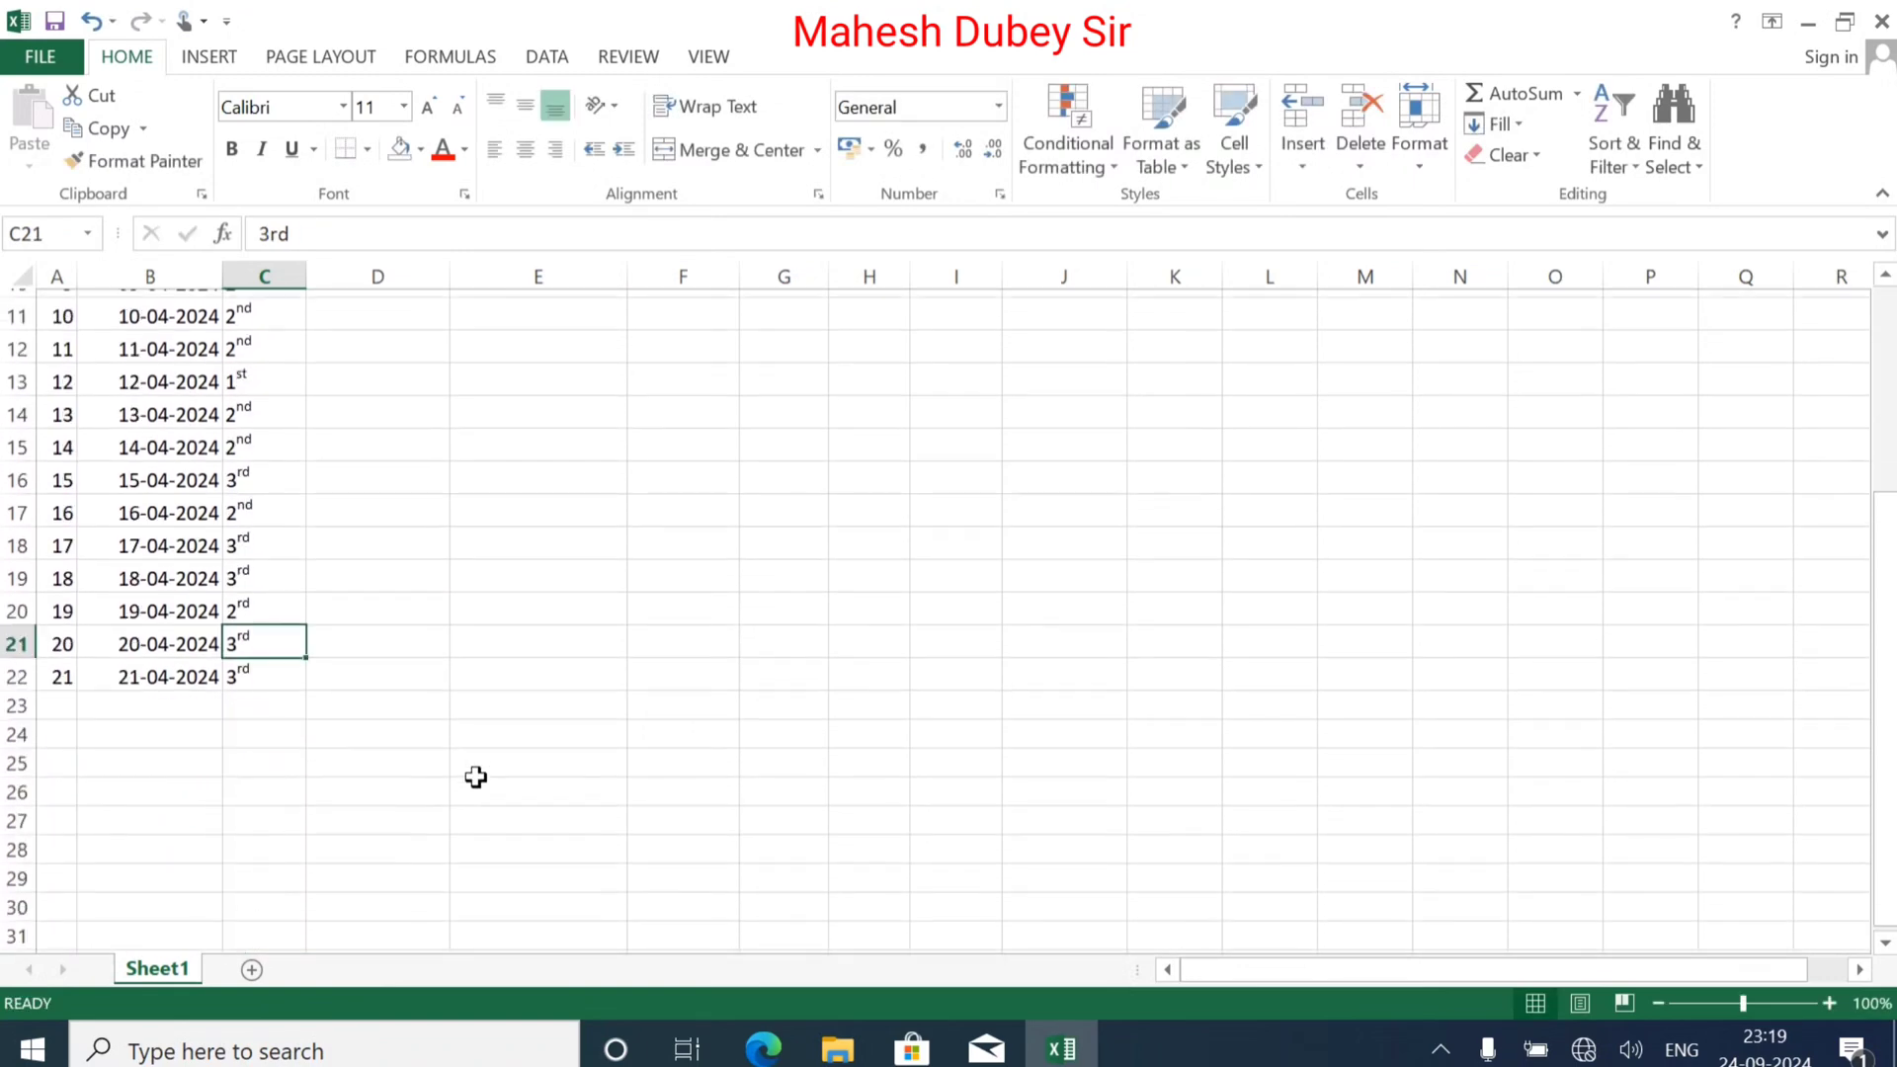
pyautogui.scroll(4, 382, 703)
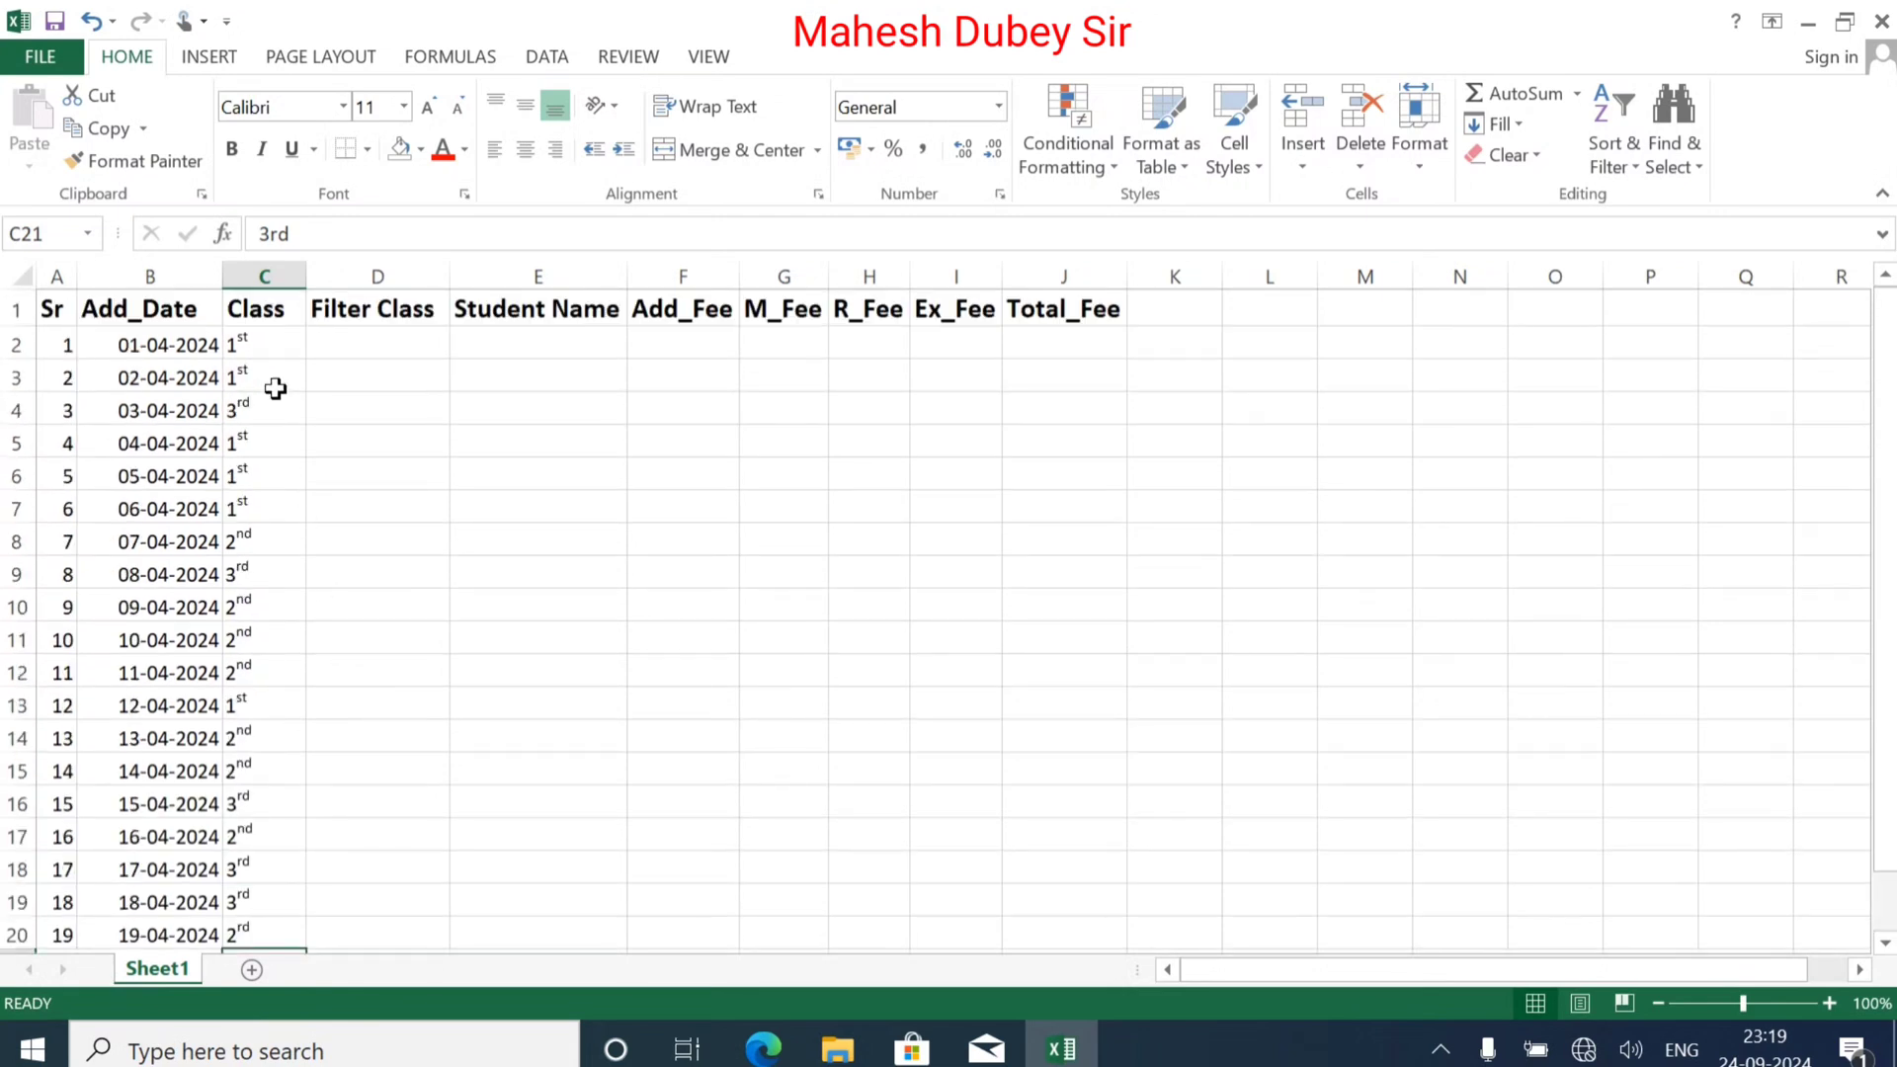
pyautogui.click(342, 337)
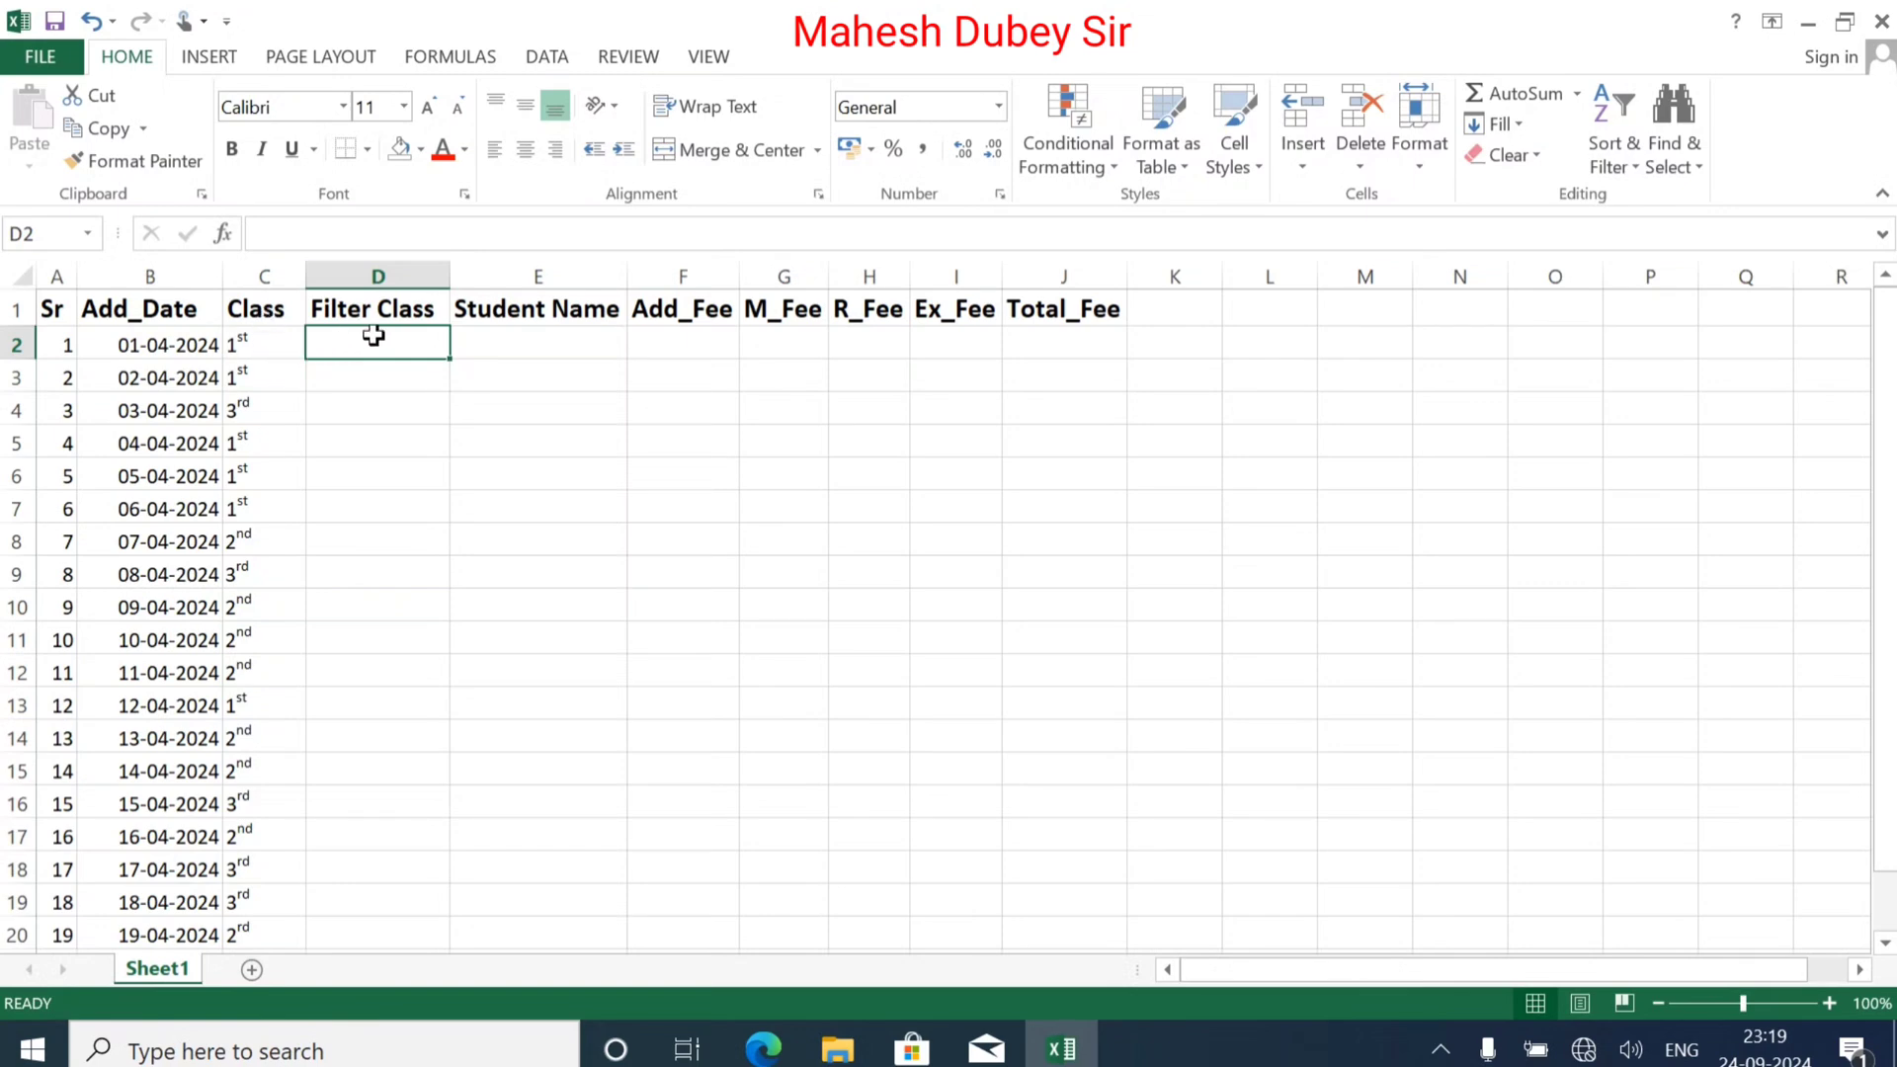
pyautogui.write('=')
pyautogui.click(245, 346)
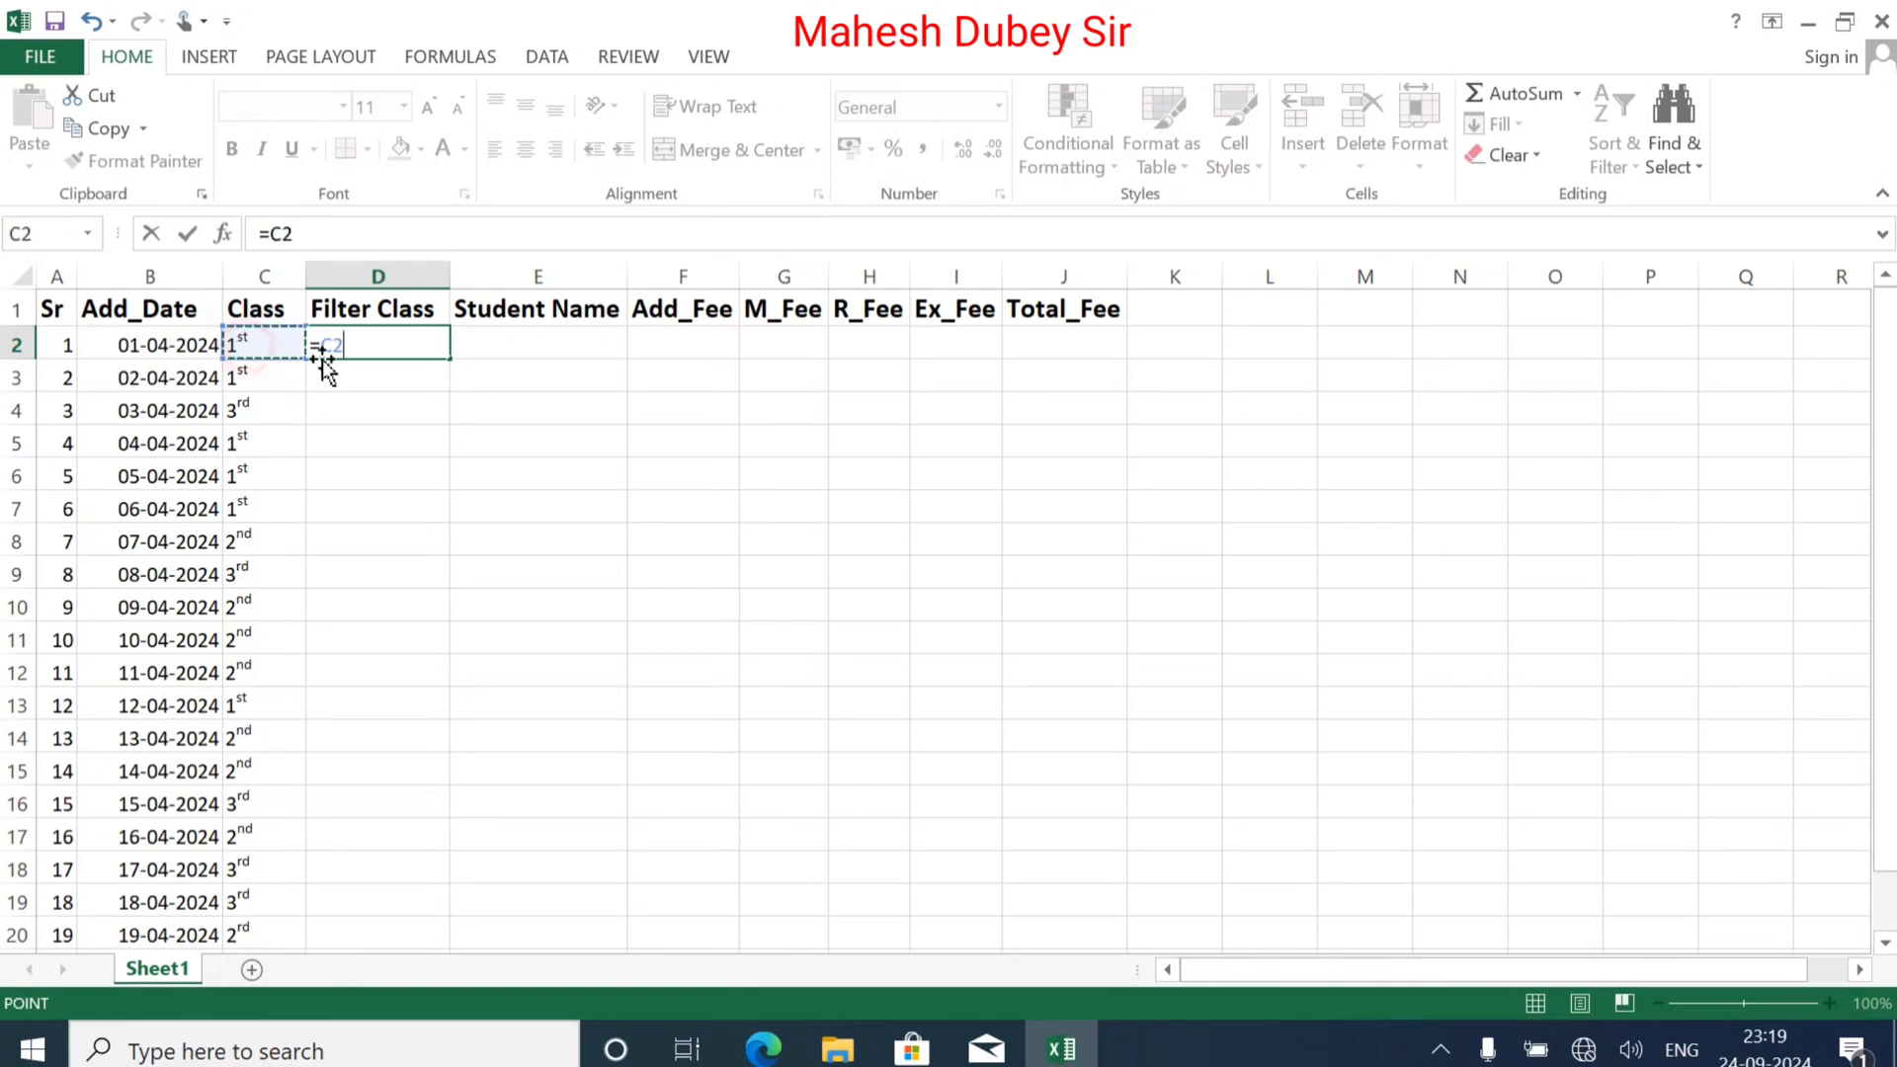
pyautogui.press('Return')
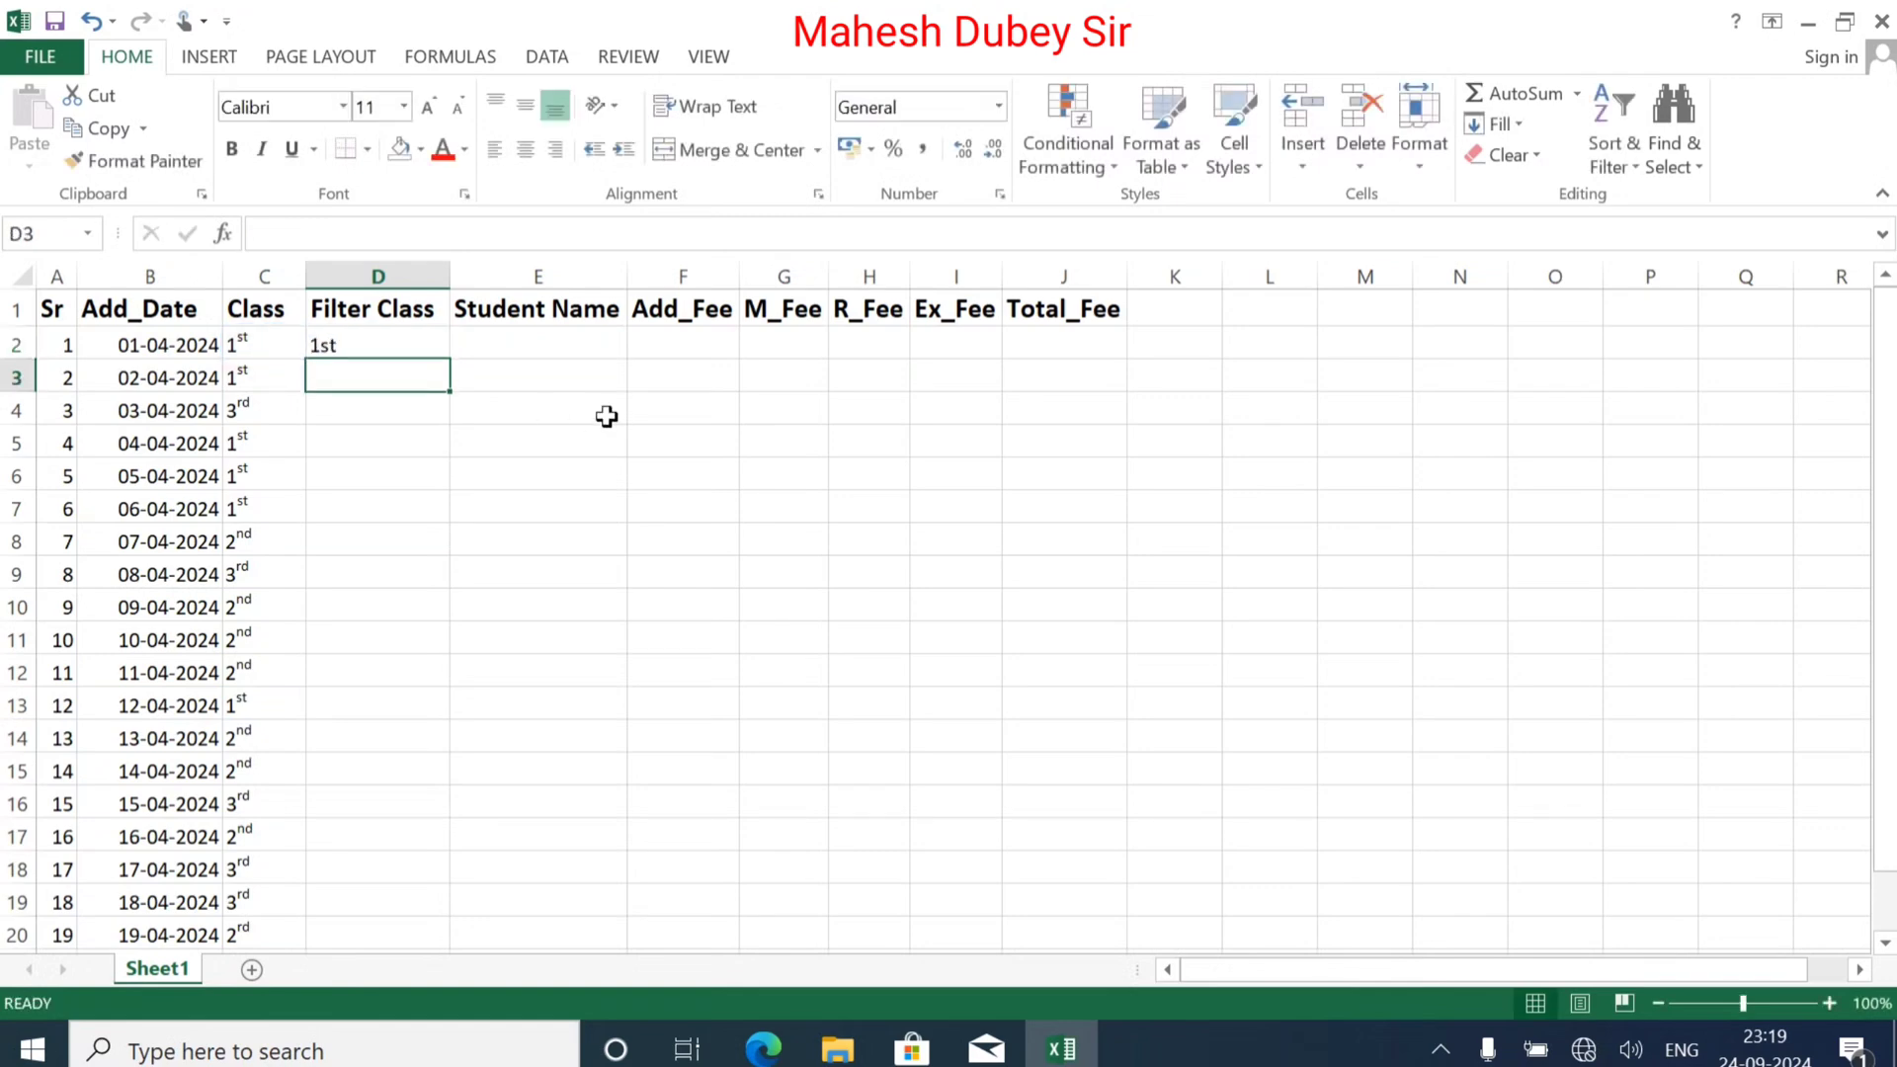
pyautogui.click(373, 346)
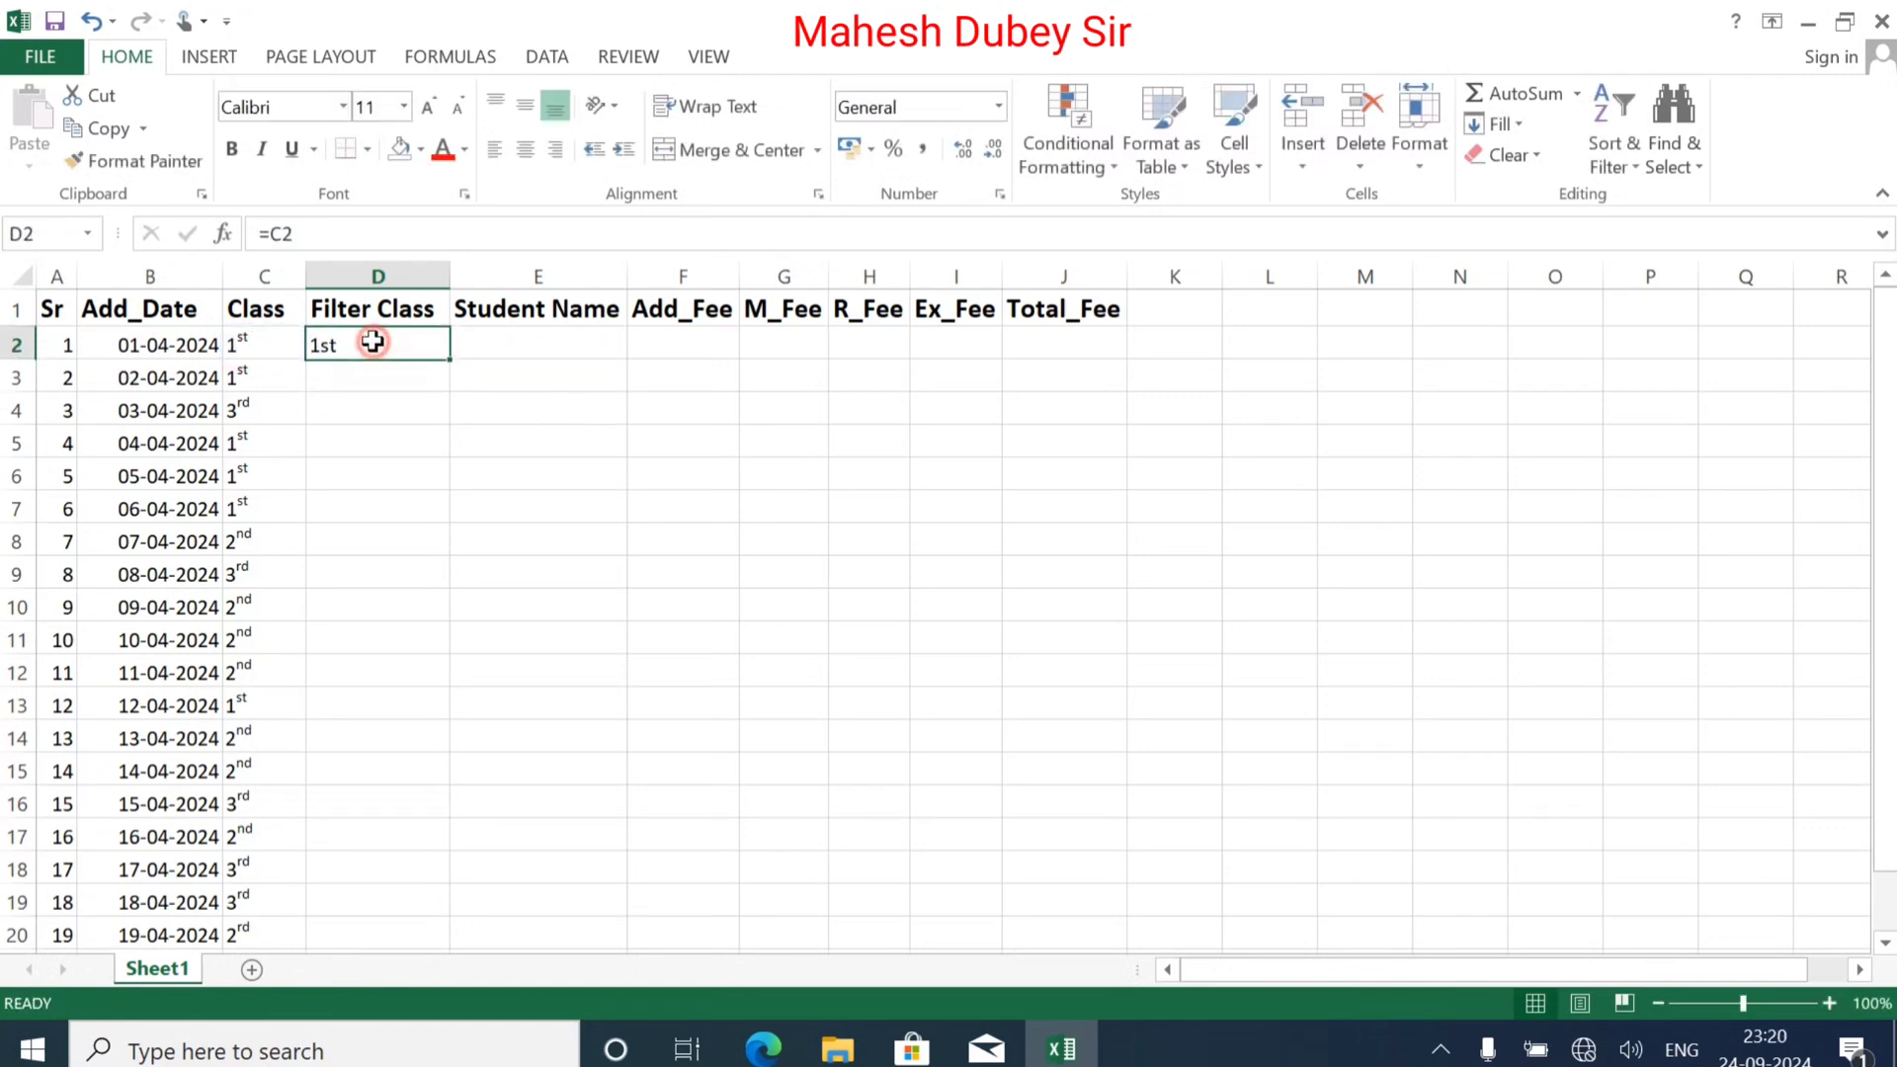
pyautogui.moveTo(447, 359); pyautogui.dragTo(428, 830)
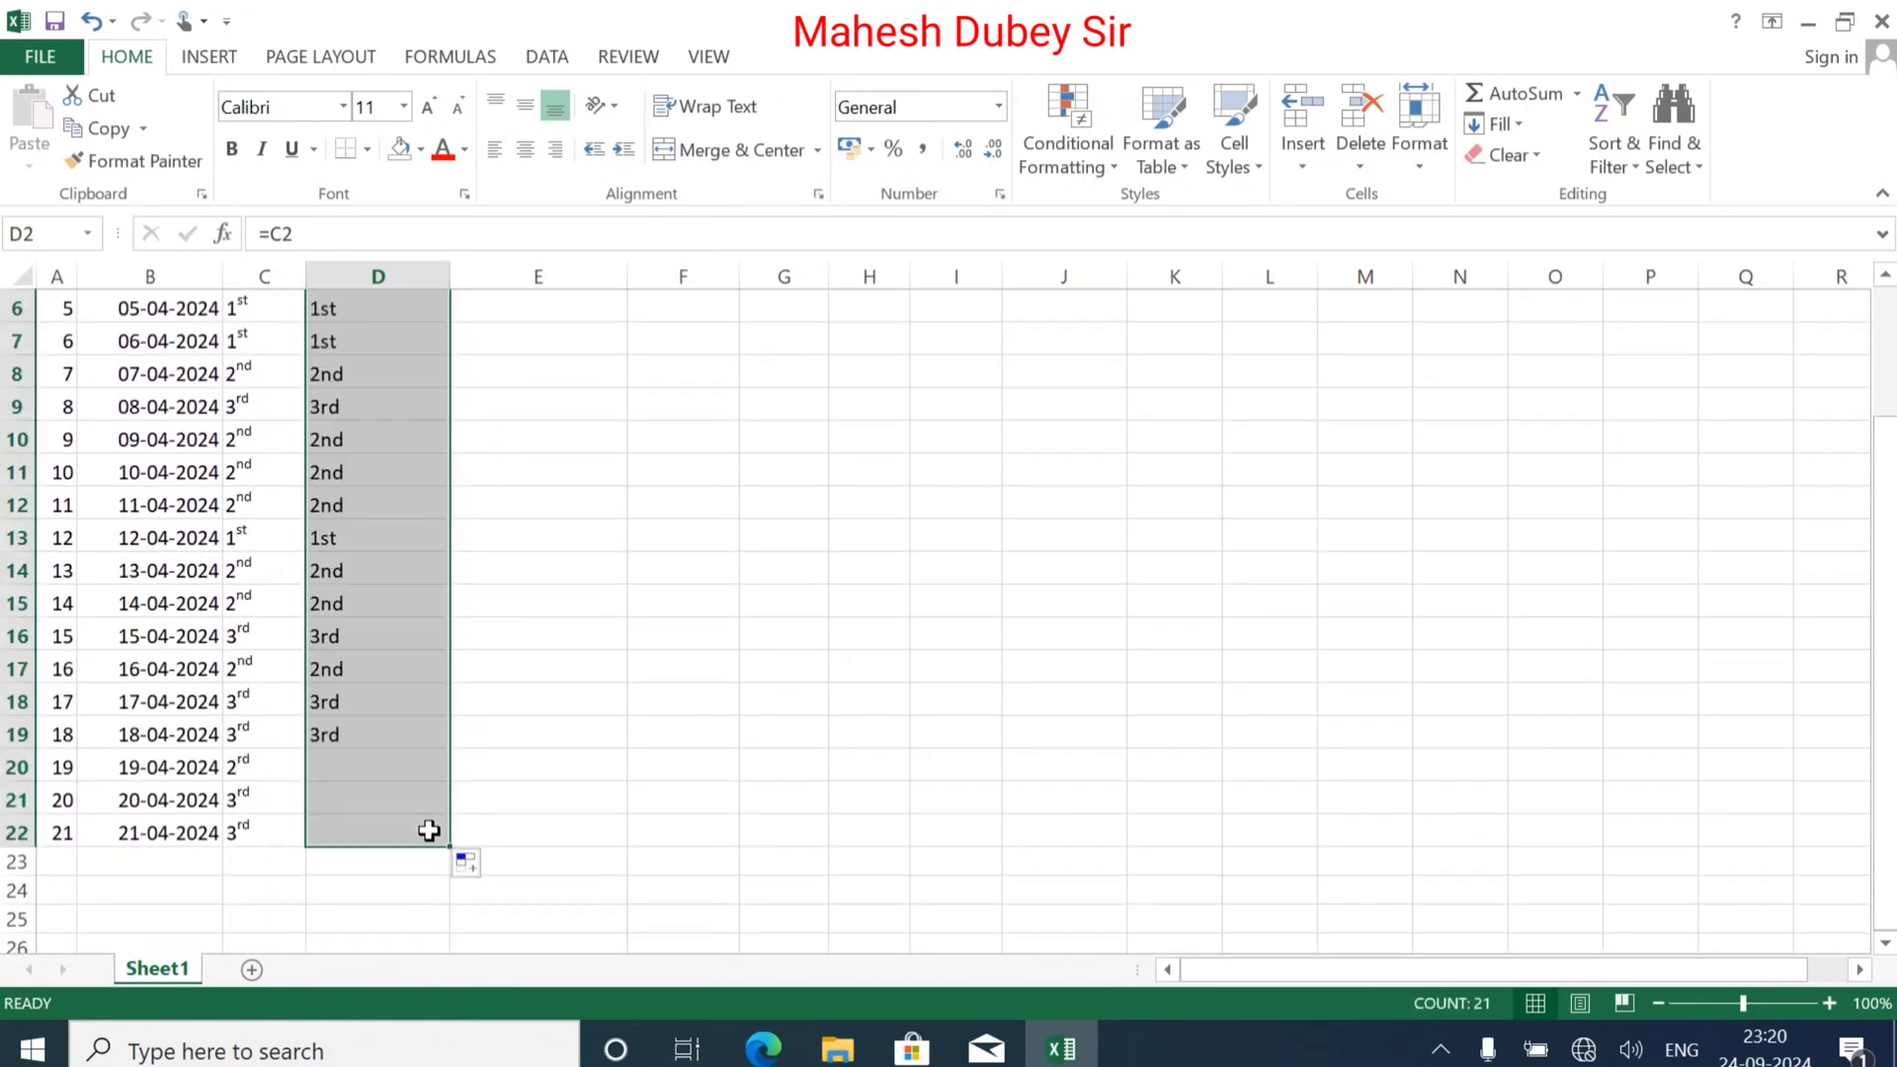
pyautogui.scroll(1, 380, 623)
pyautogui.scroll(1, 377, 605)
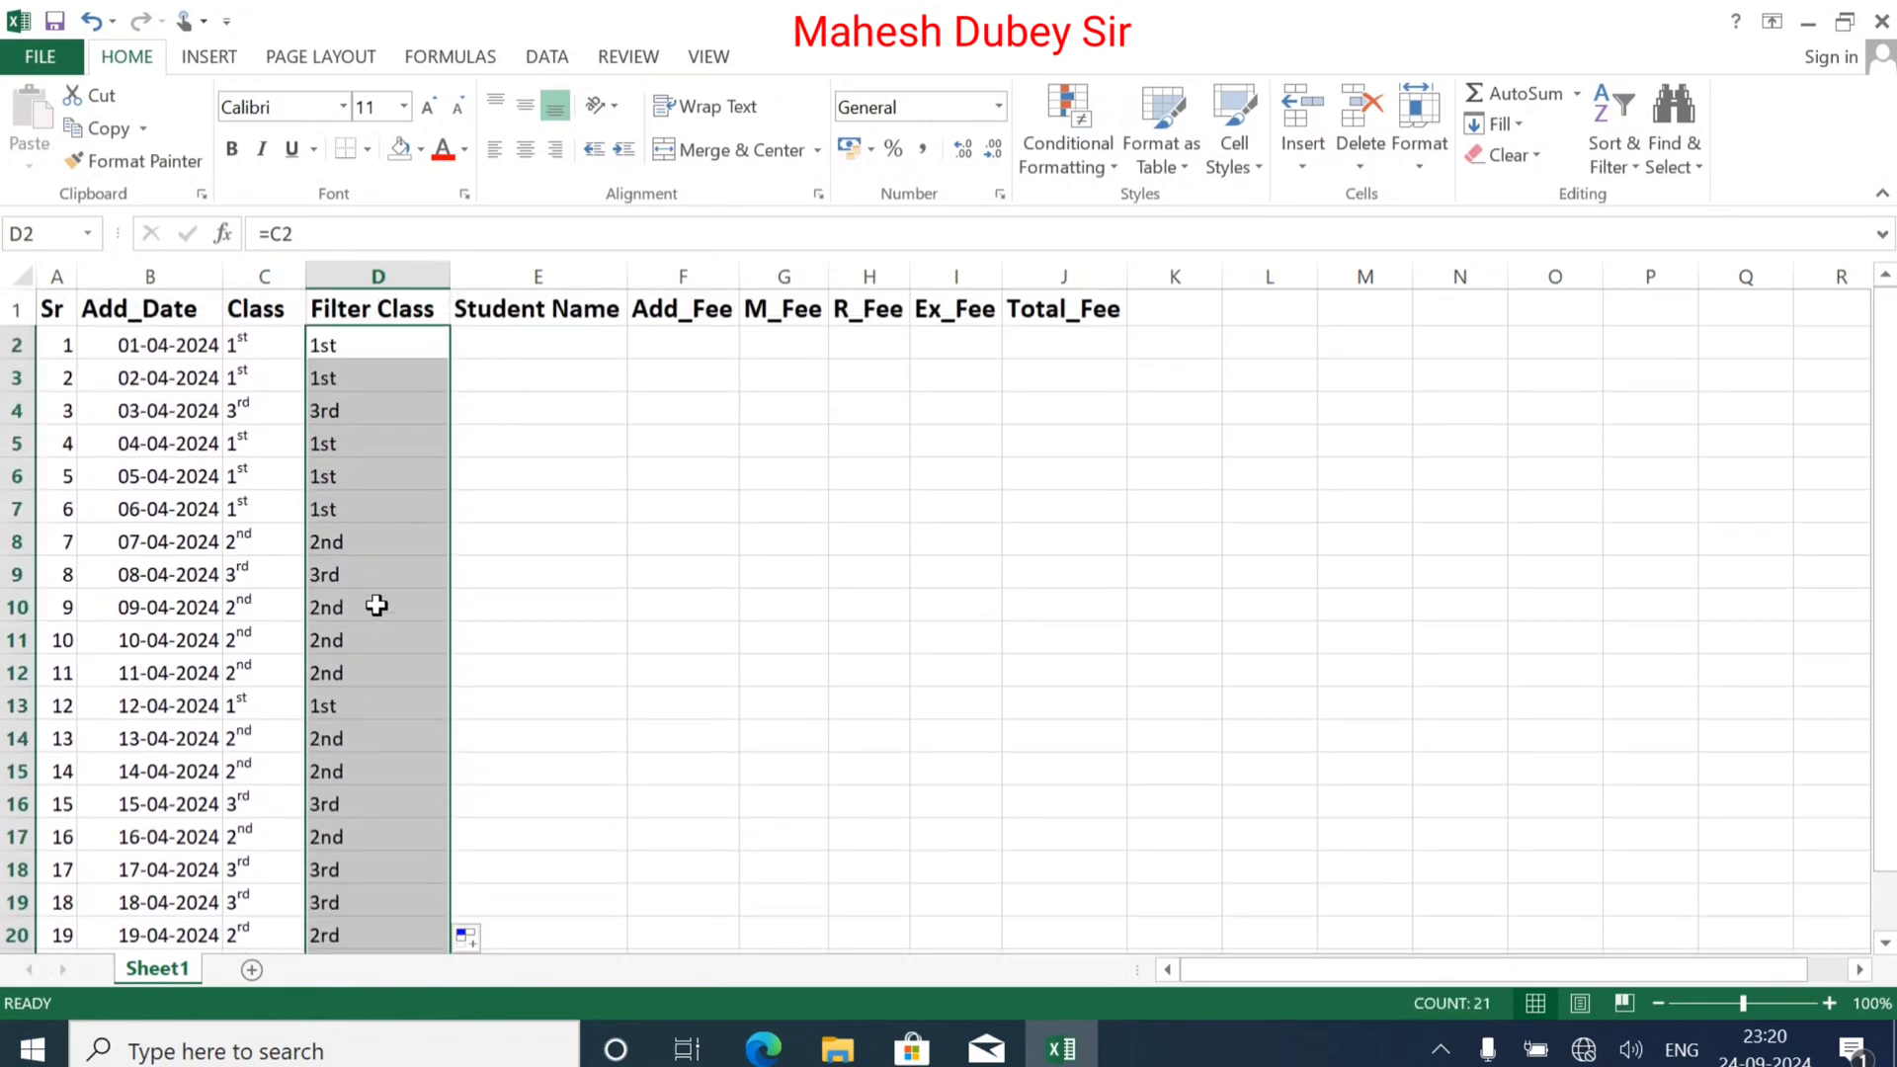
pyautogui.click(386, 569)
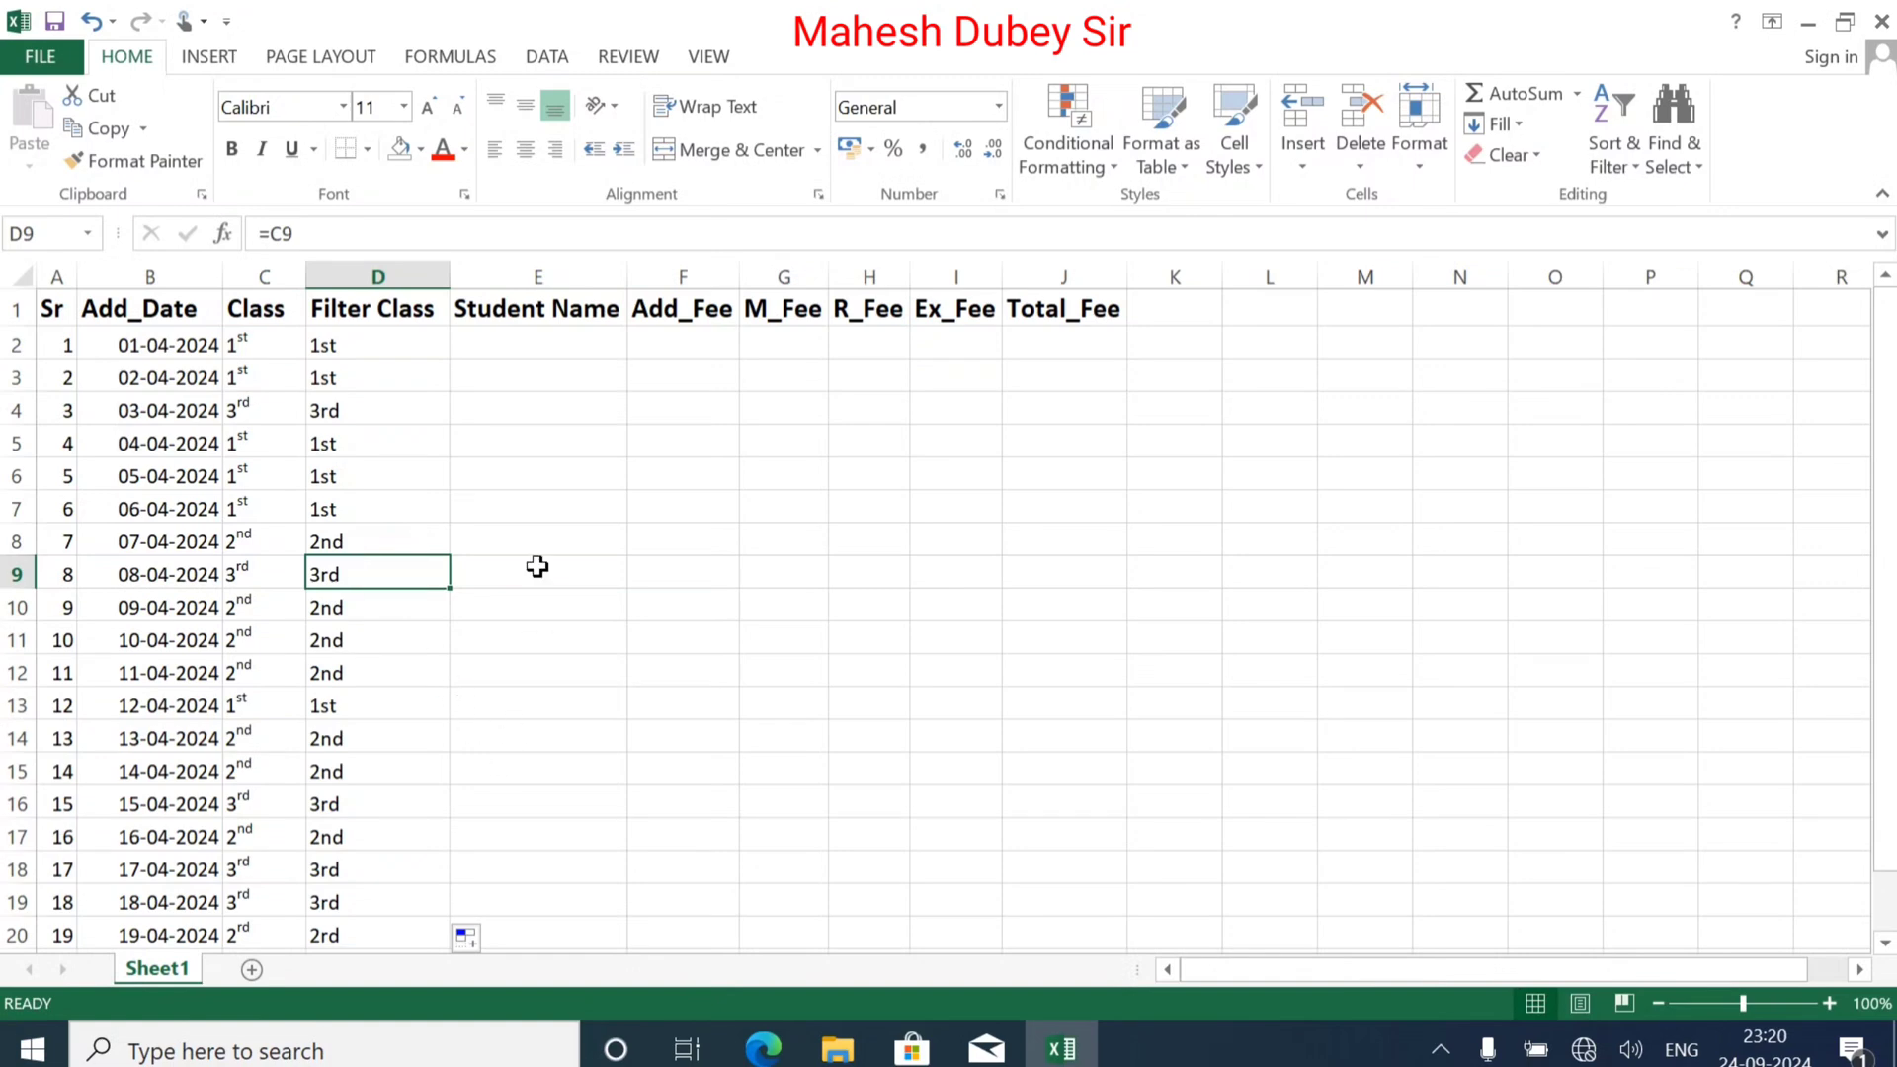
# Step: Enter the first names of four students in the Student Name column, from E2 to E5
pyautogui.click(521, 346)
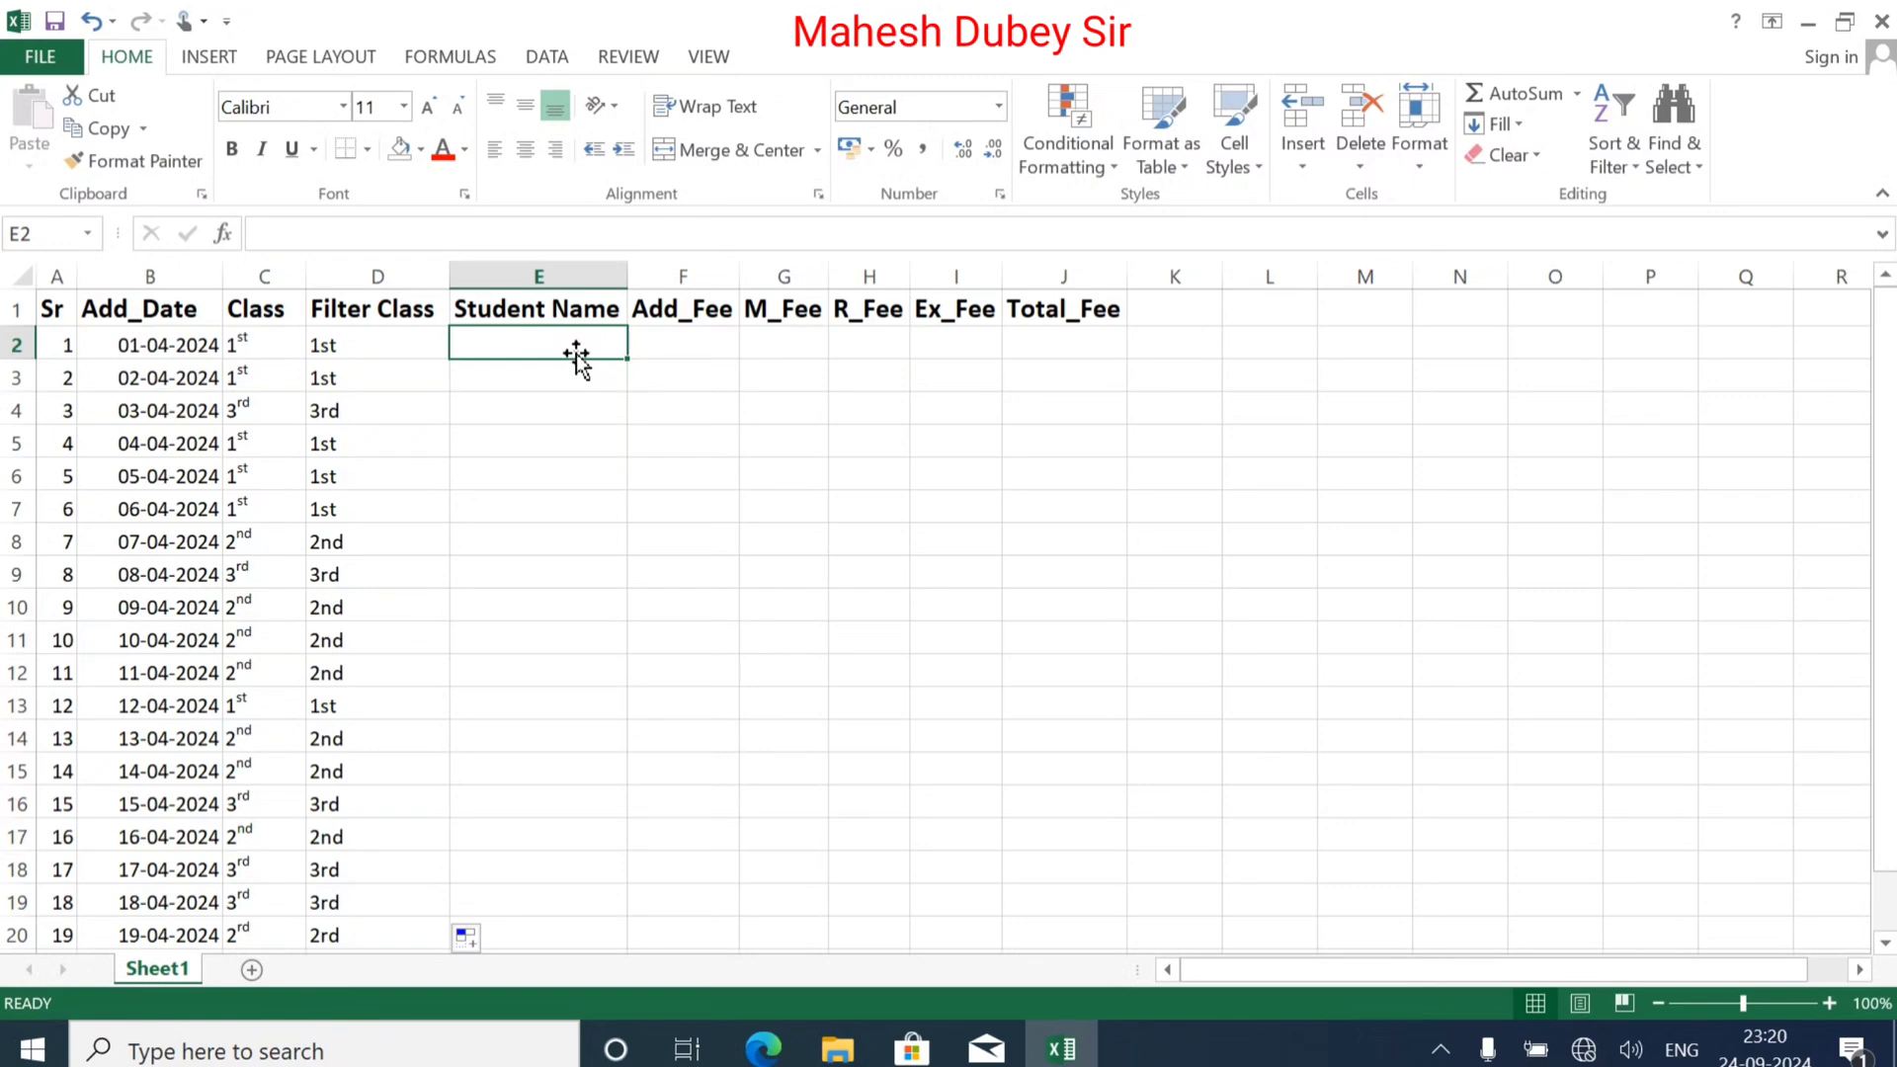
pyautogui.write('Ramesh')
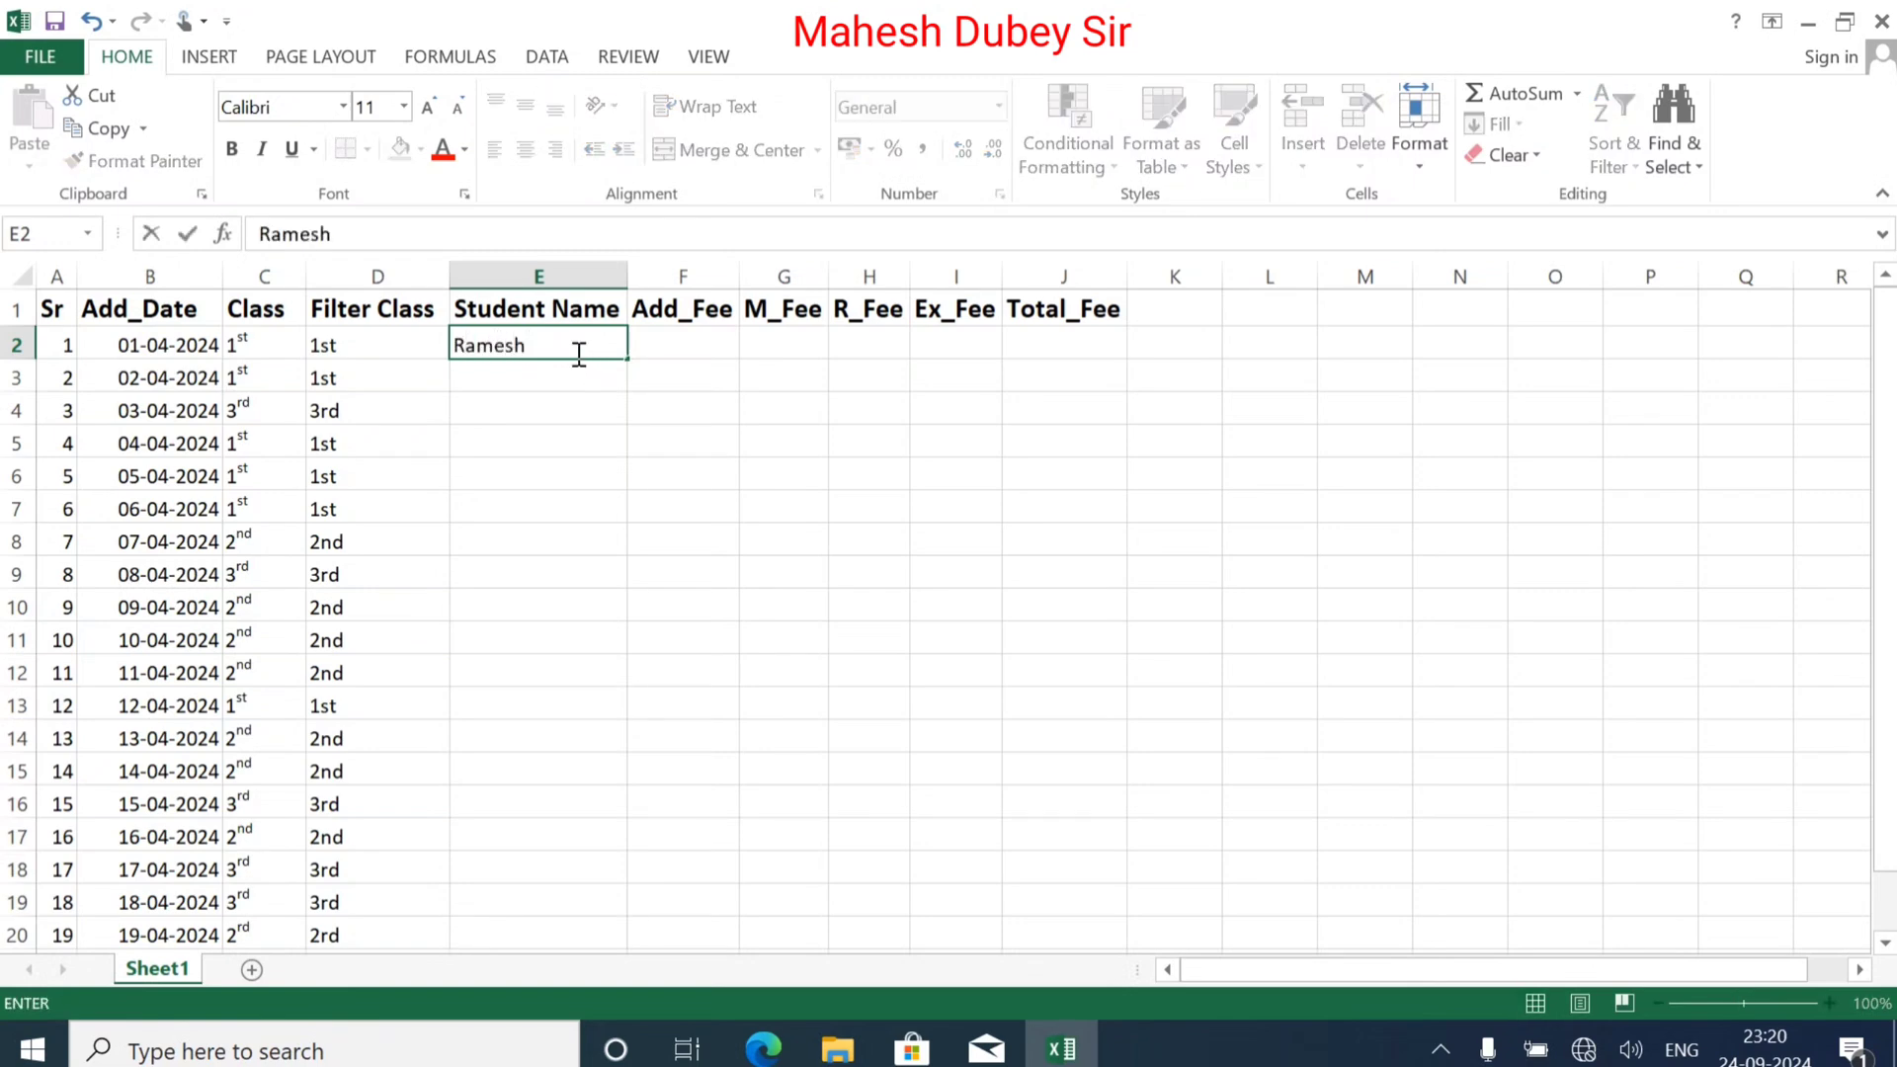
pyautogui.press('Return')
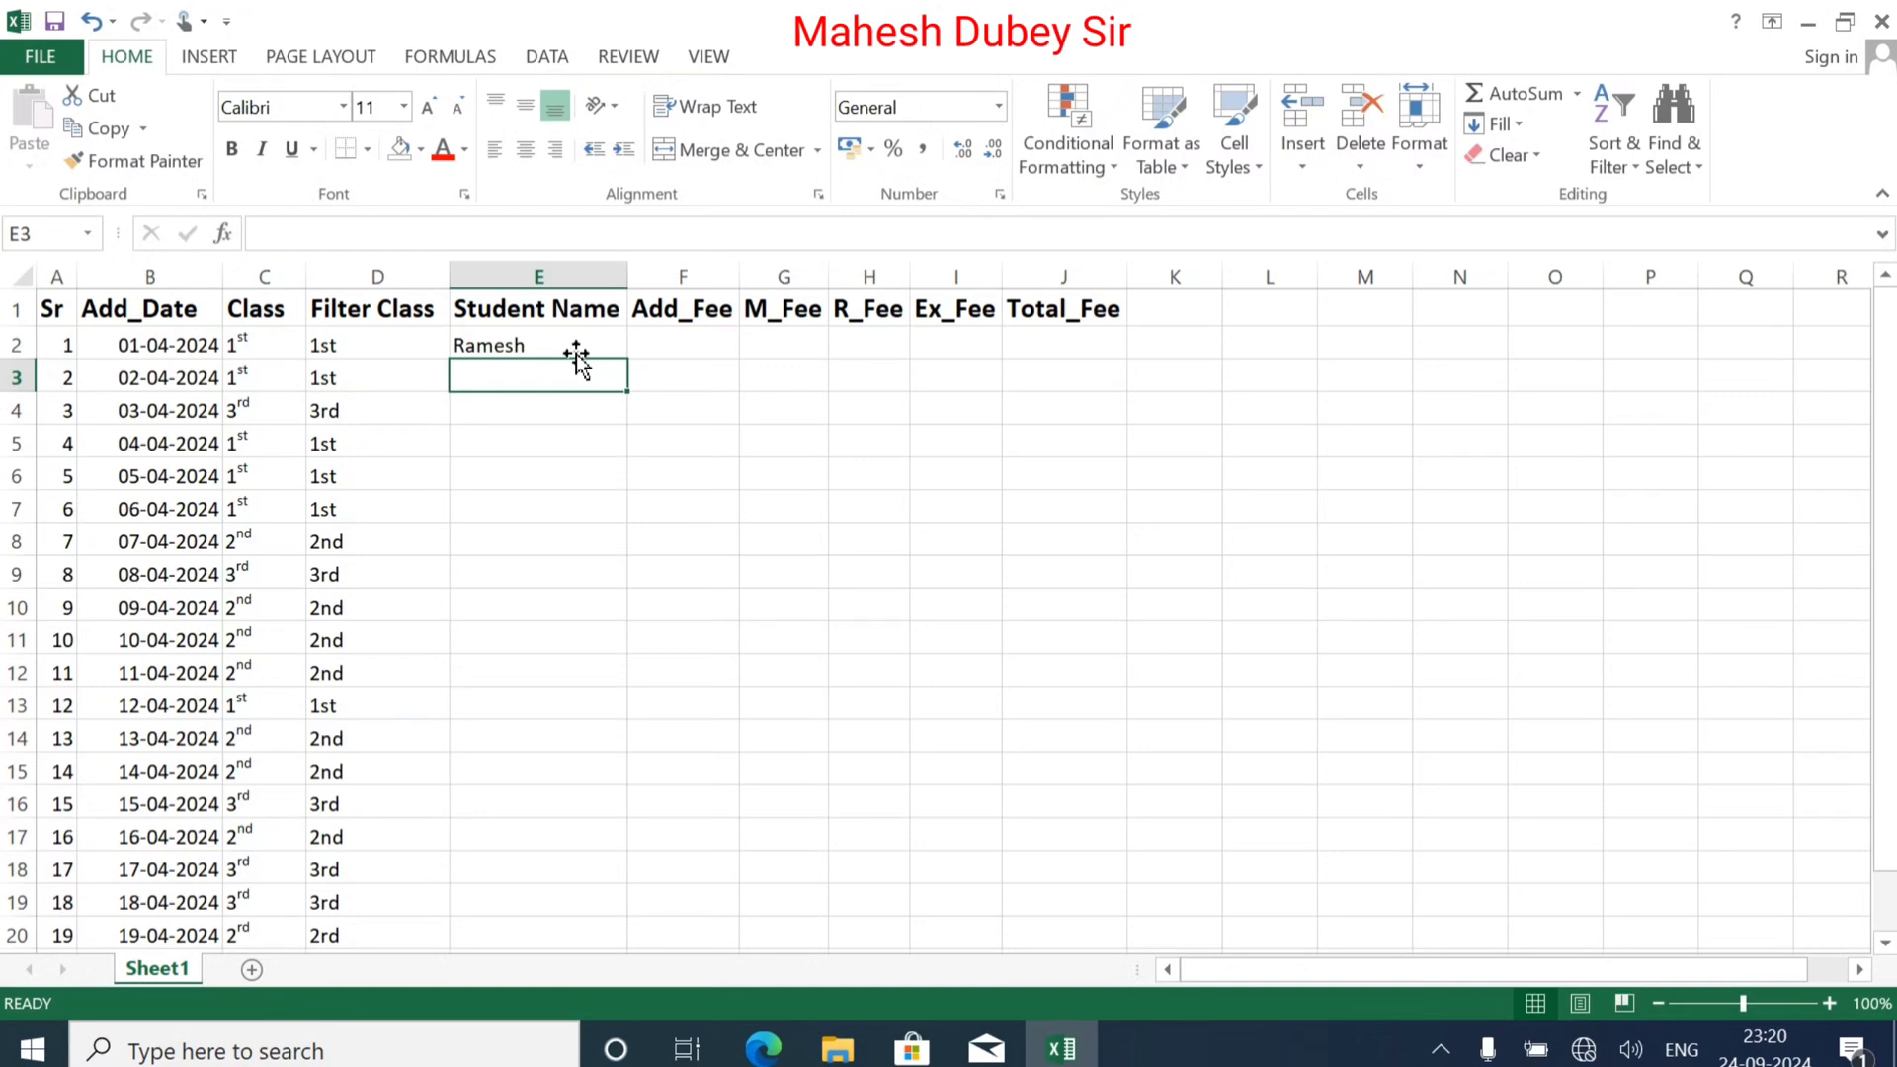
pyautogui.write('Sandeep')
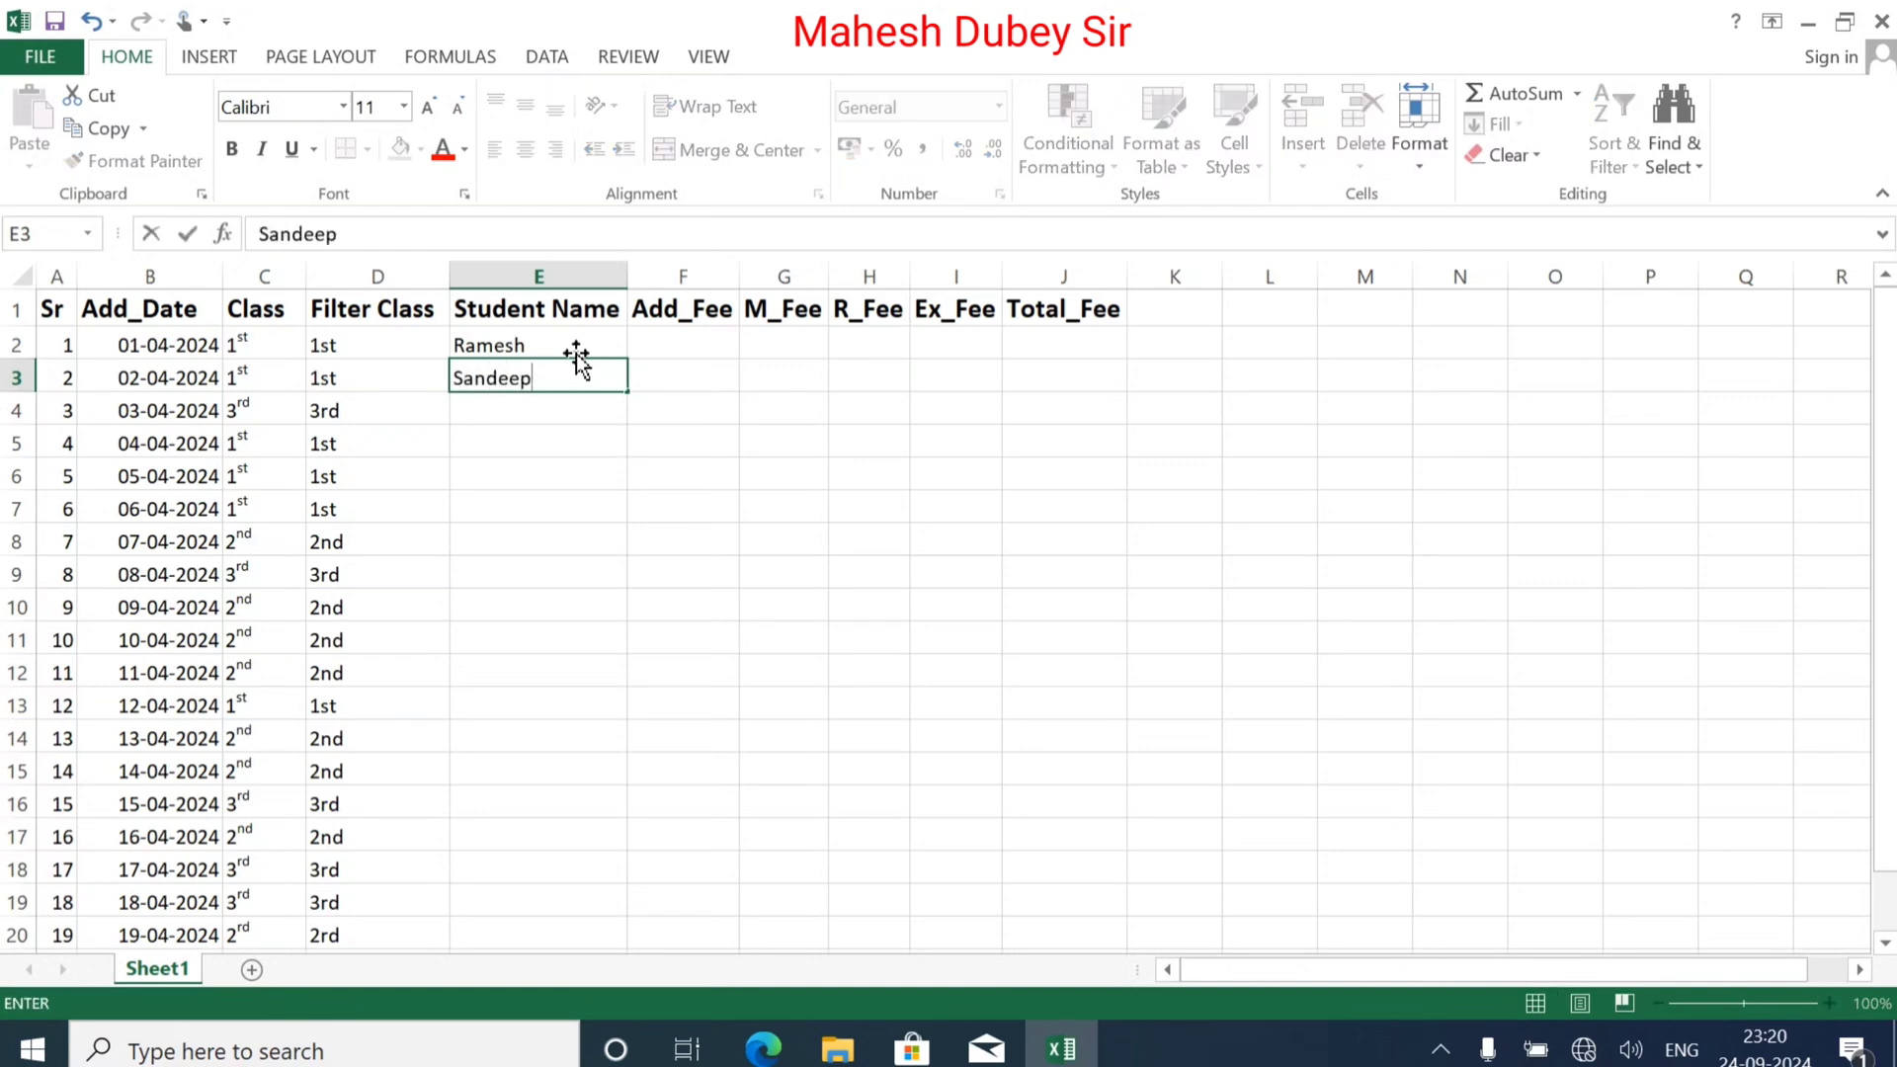
pyautogui.press('Return')
pyautogui.write('Alok')
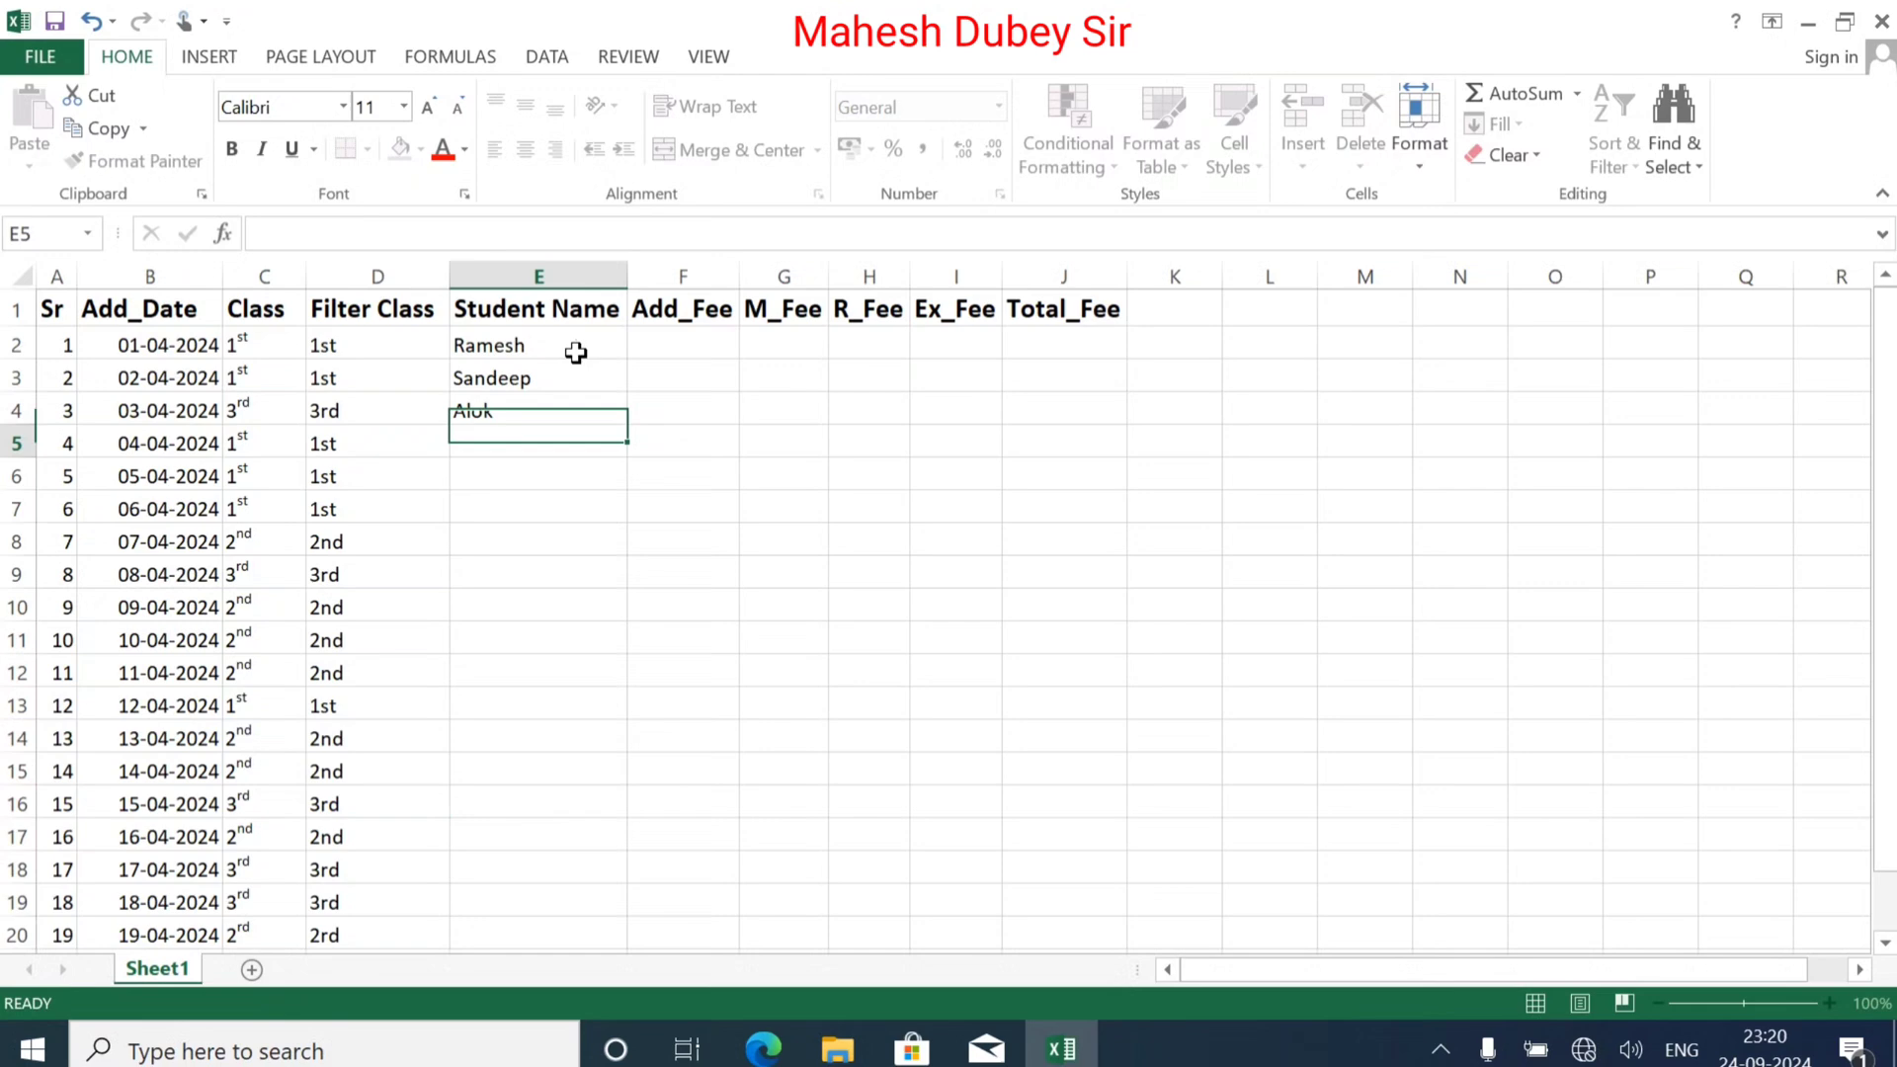
pyautogui.press('Return')
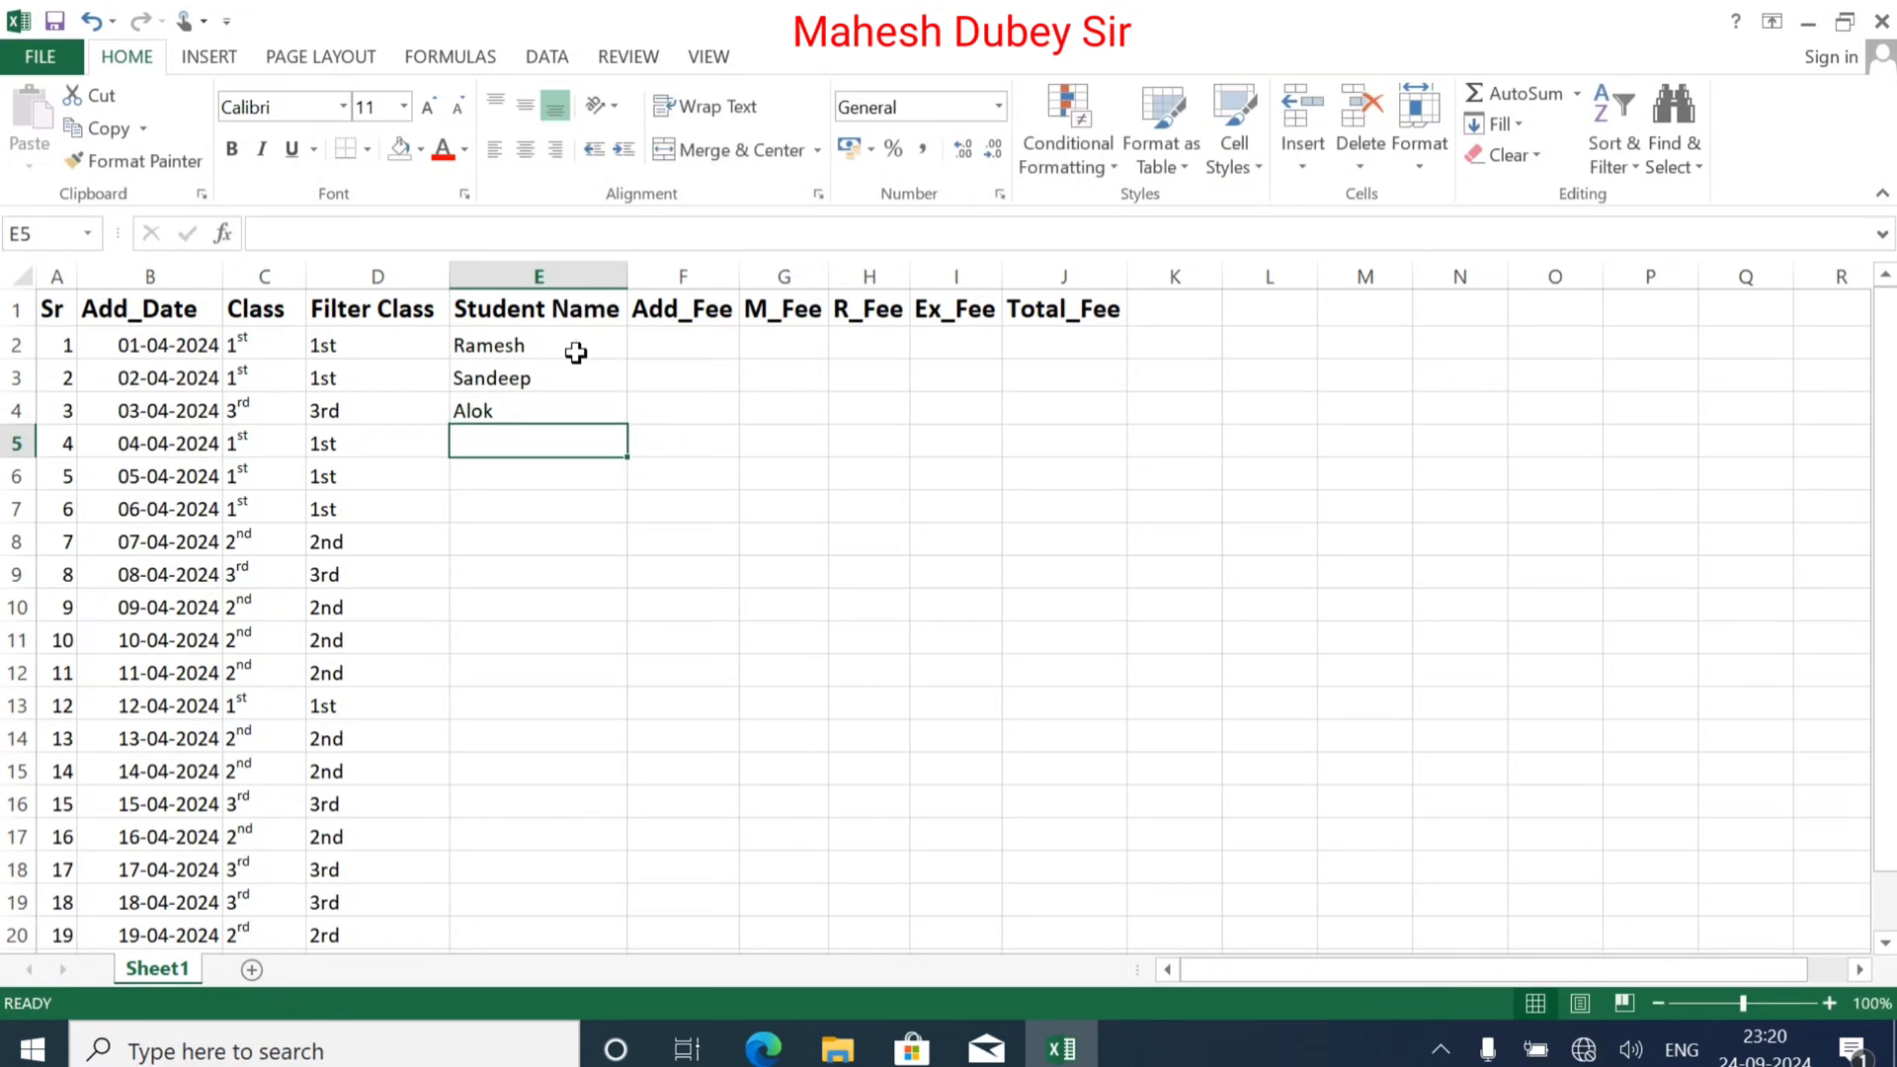
pyautogui.write('Su')
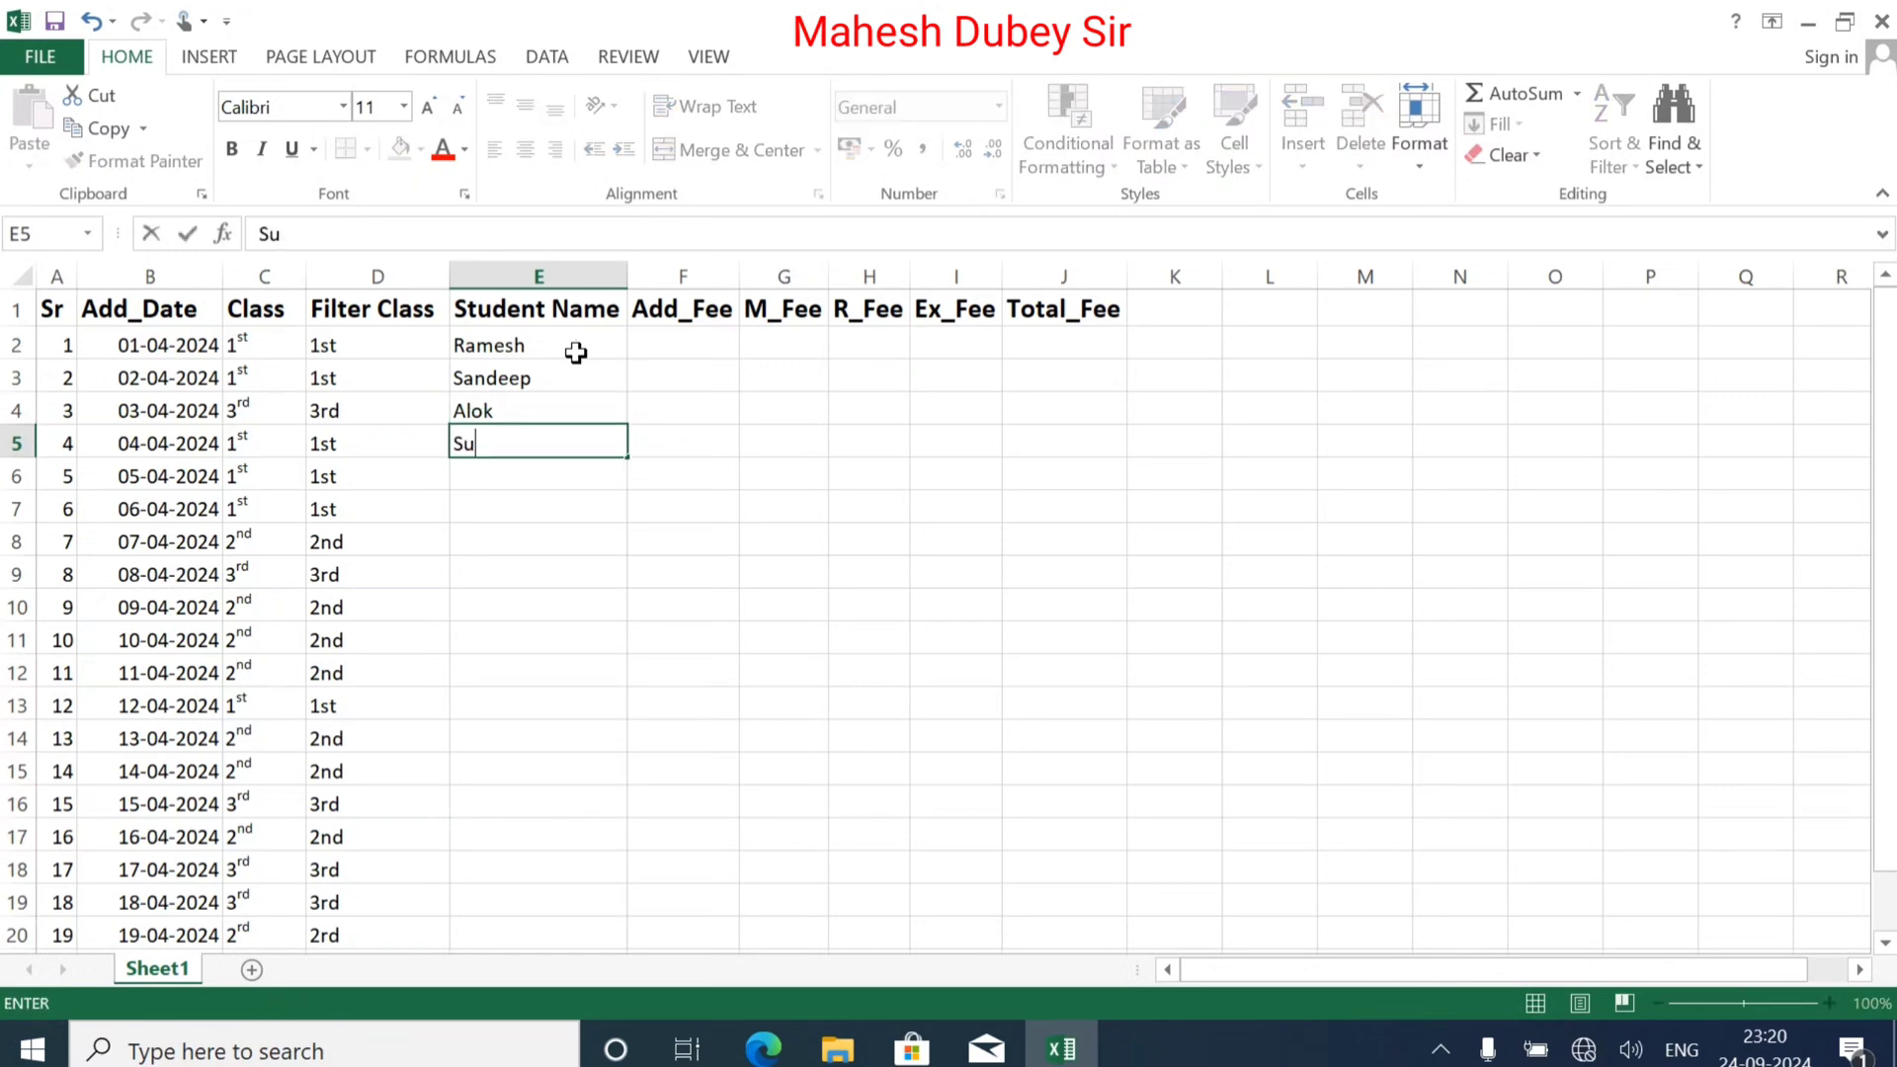
pyautogui.write('raj')
pyautogui.press('Return')
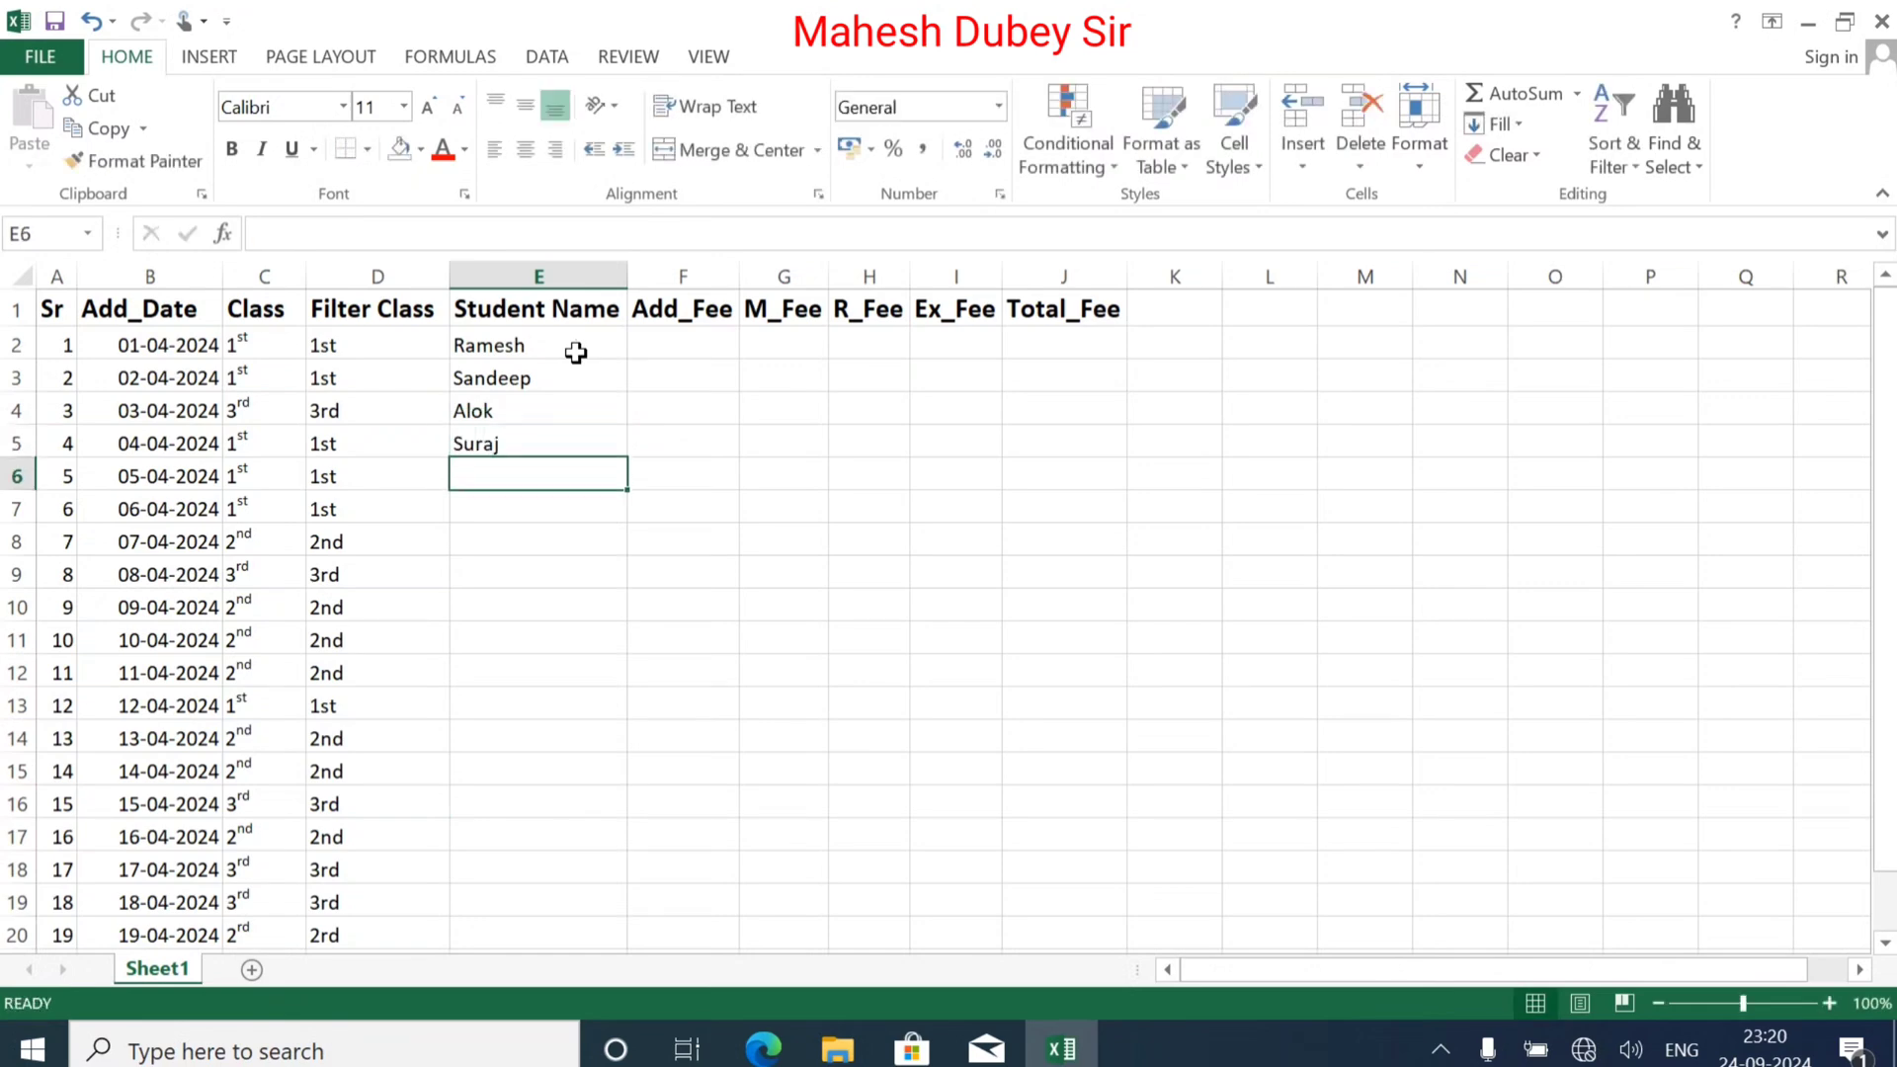
# Step: Enter the first names of three more students in the Student Name column, from E6 to E8
pyautogui.write('Man')
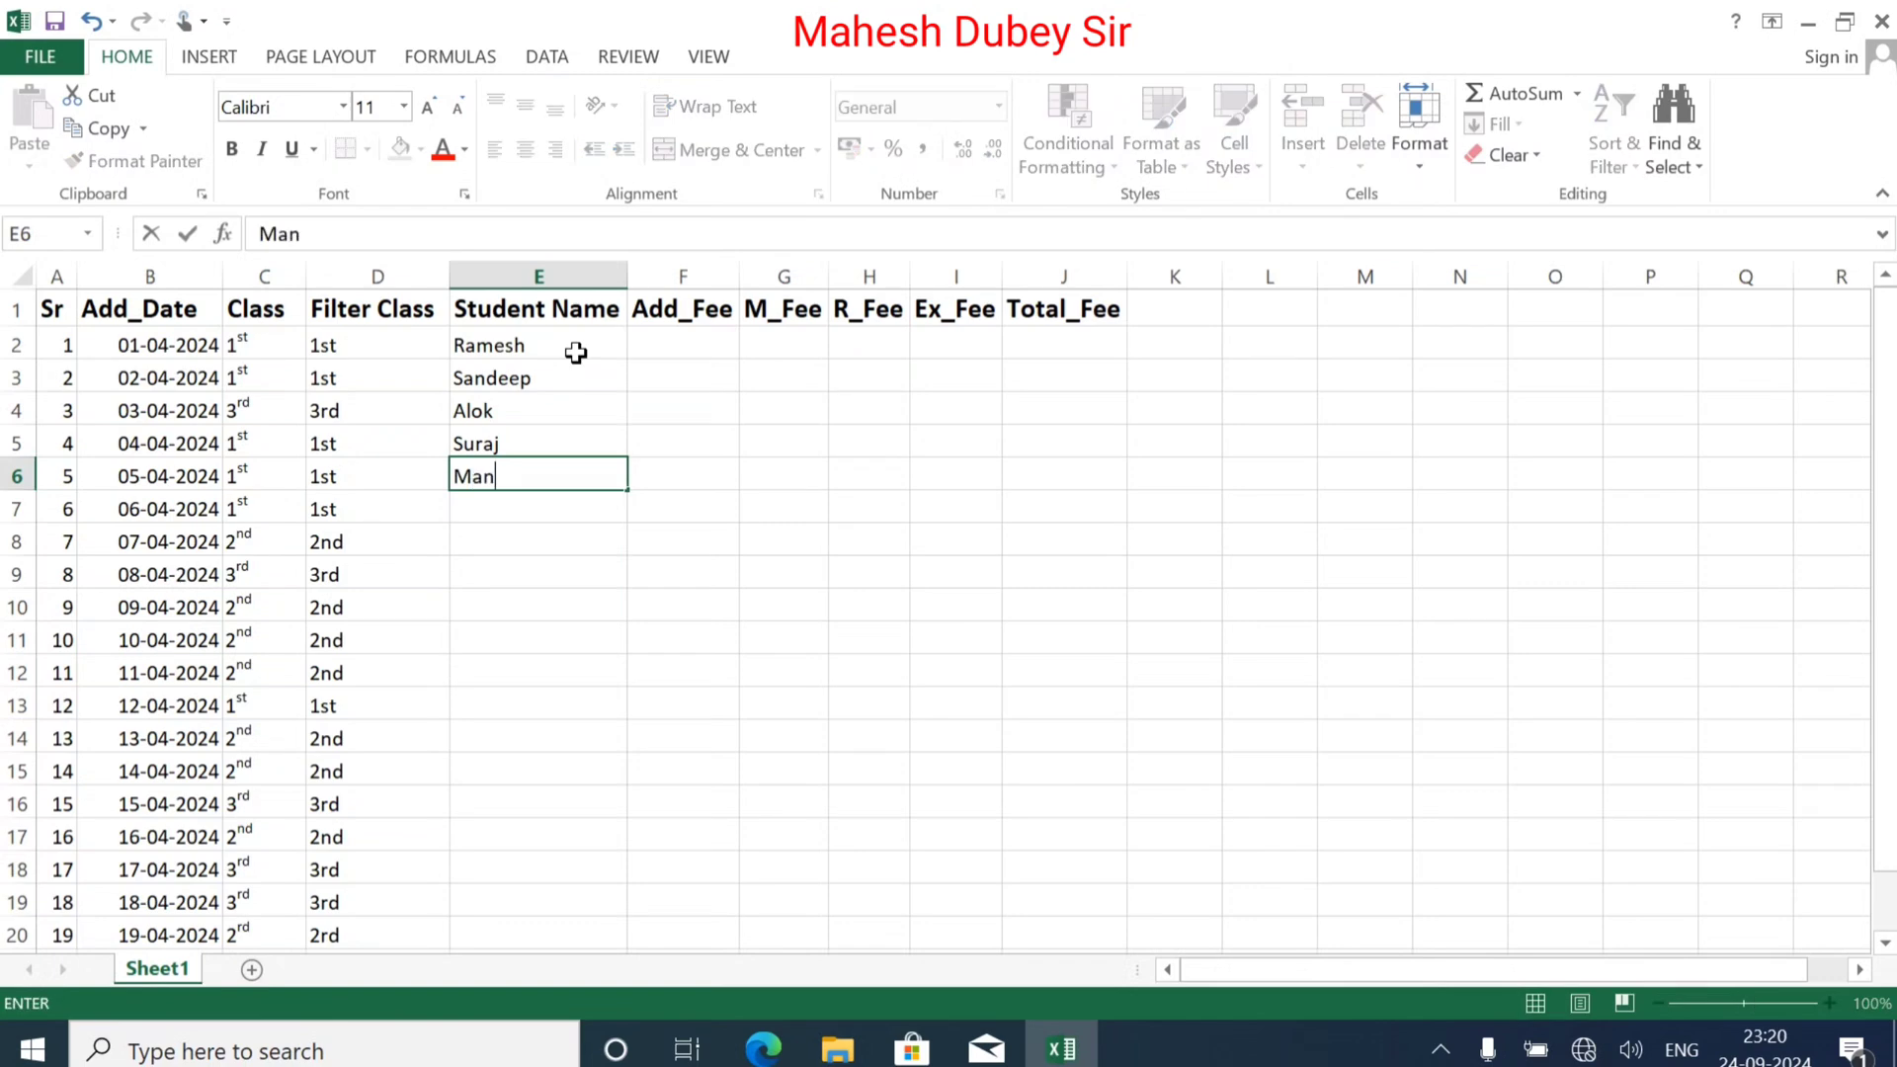
pyautogui.write('jeet')
pyautogui.press('Return')
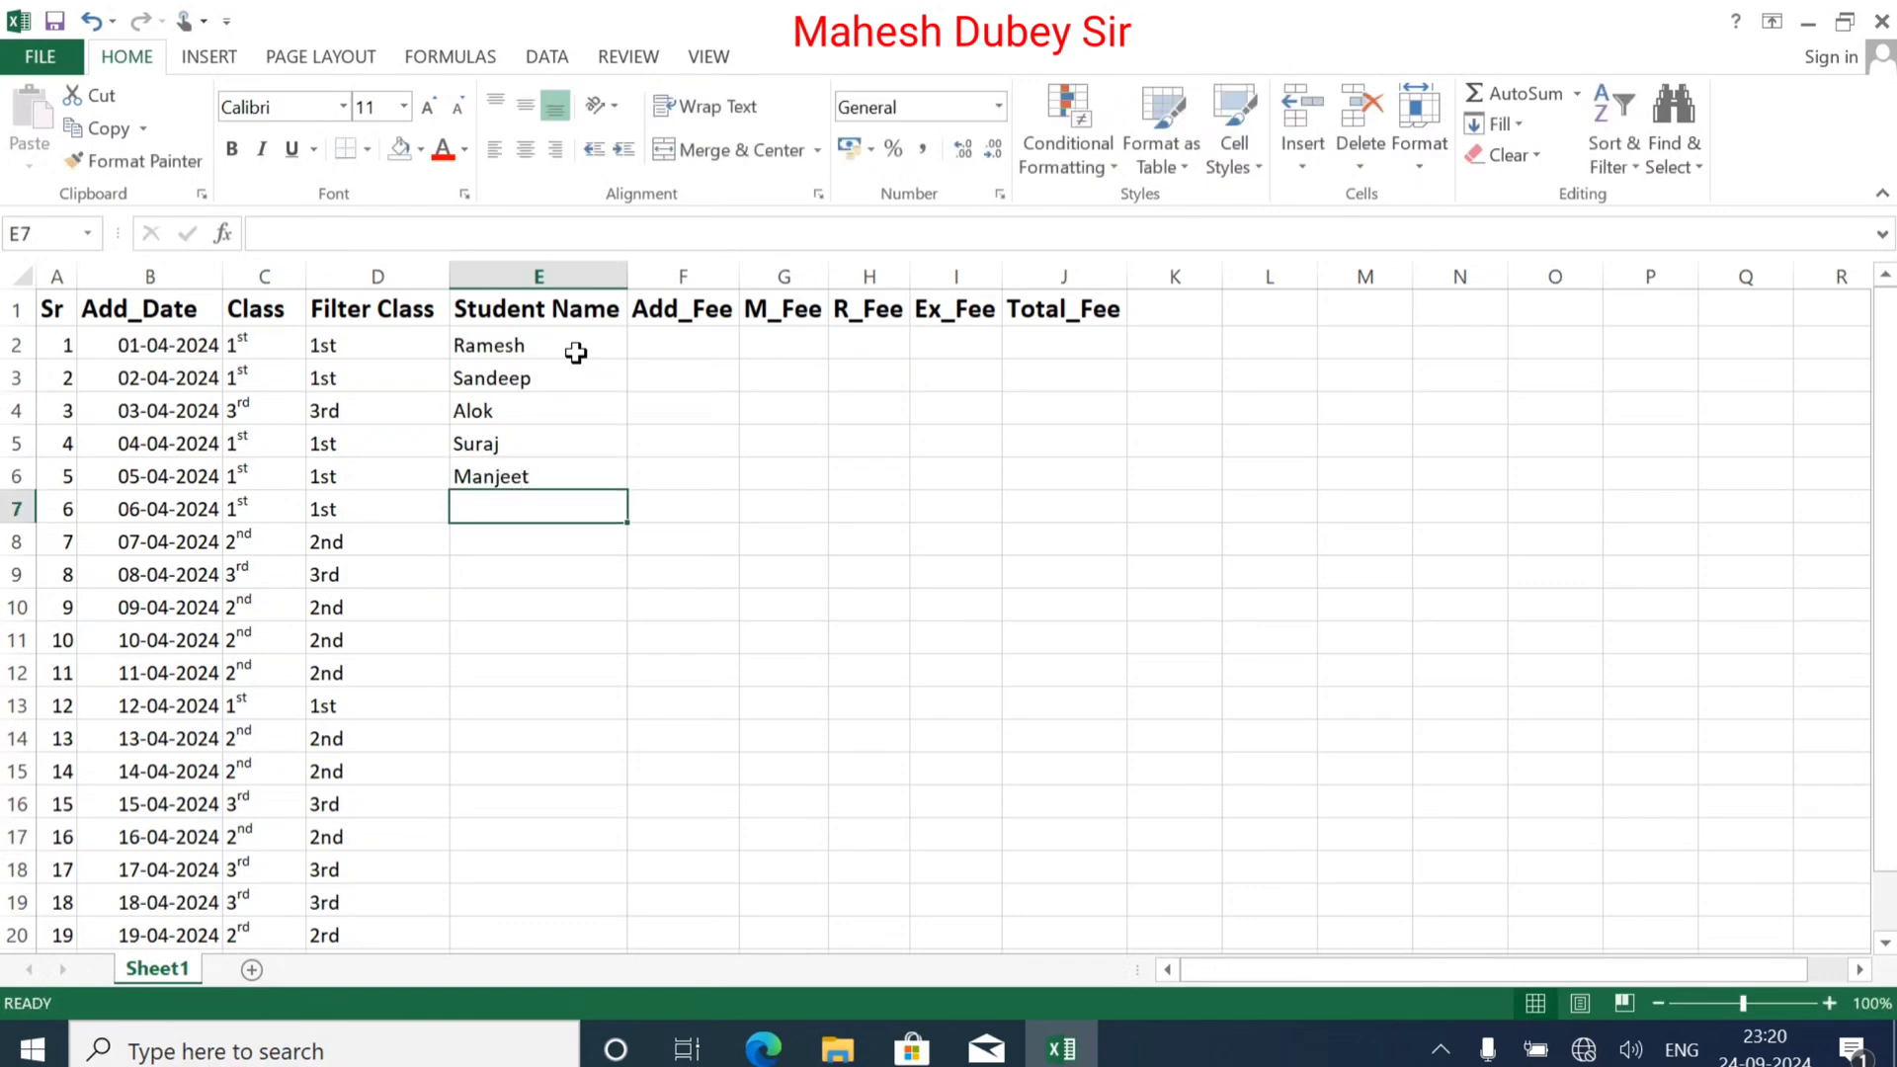
pyautogui.write('Vim')
pyautogui.write('al')
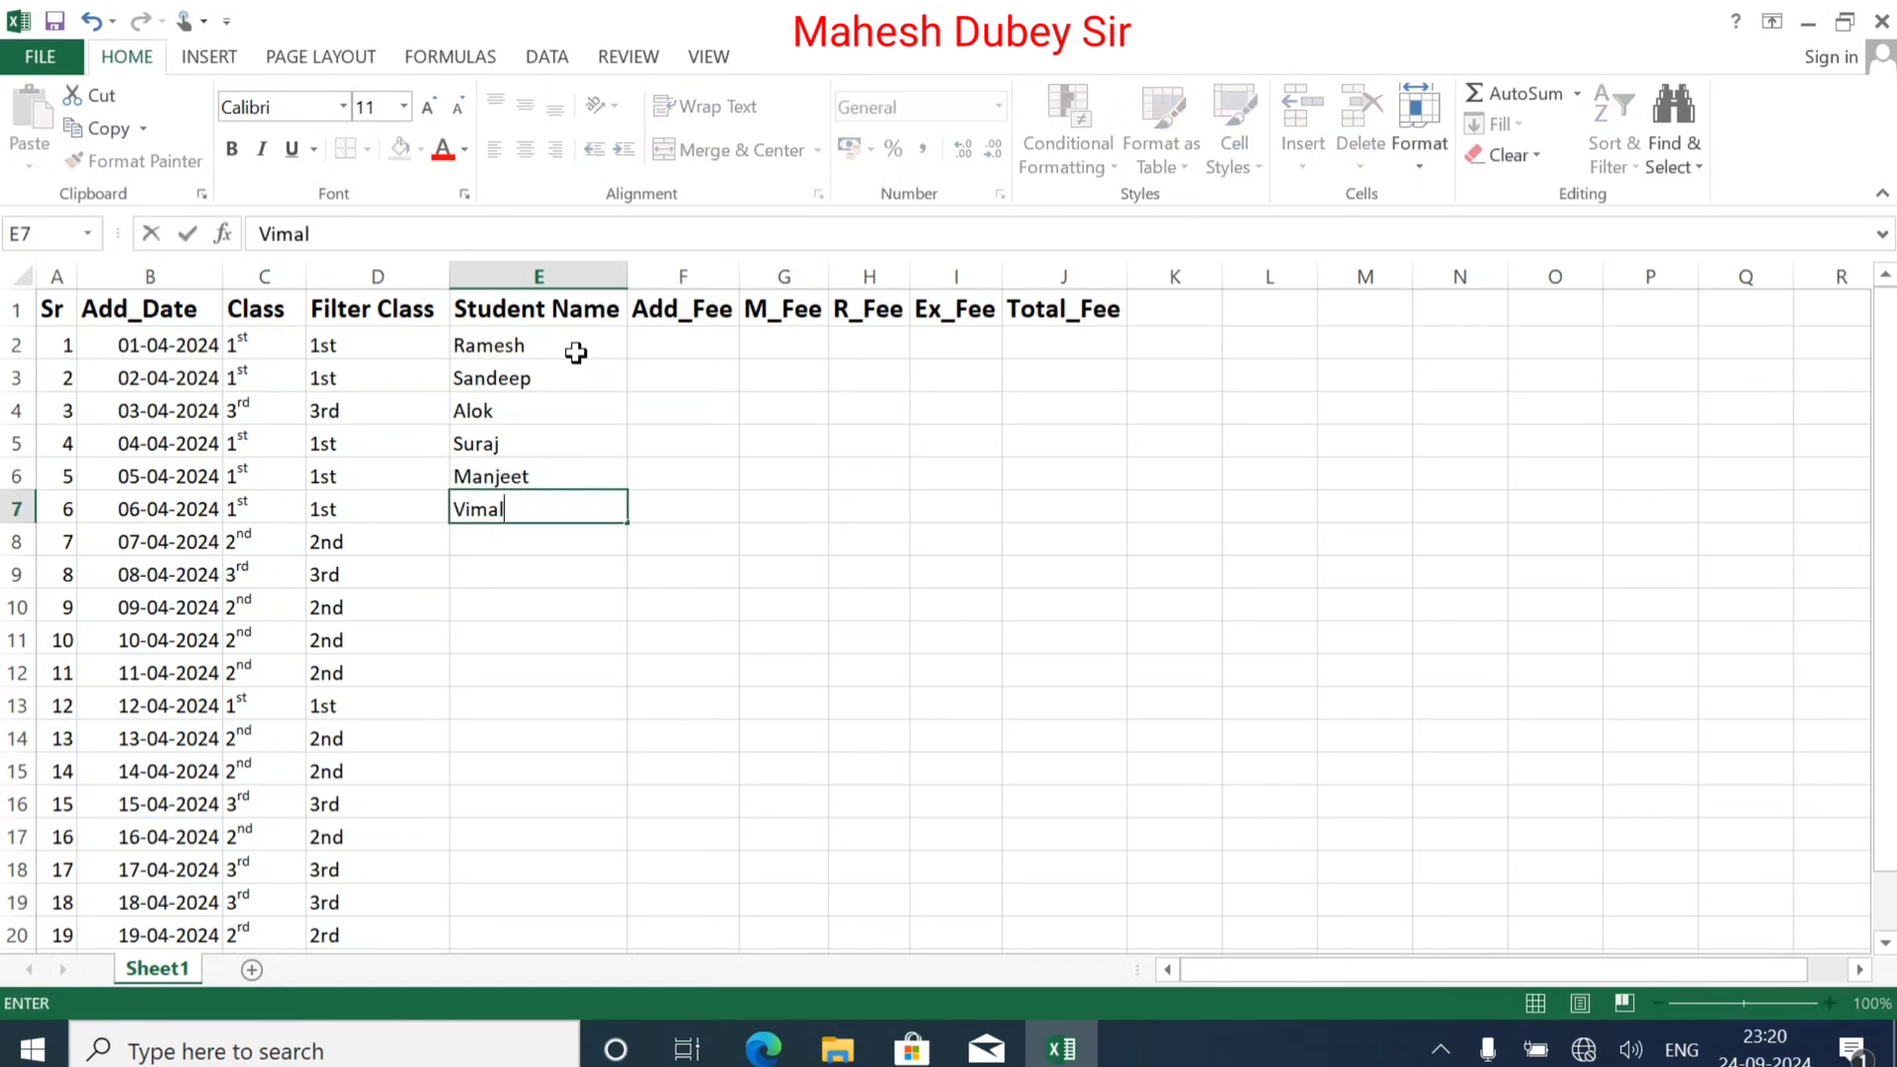
pyautogui.press('Return')
pyautogui.write('J')
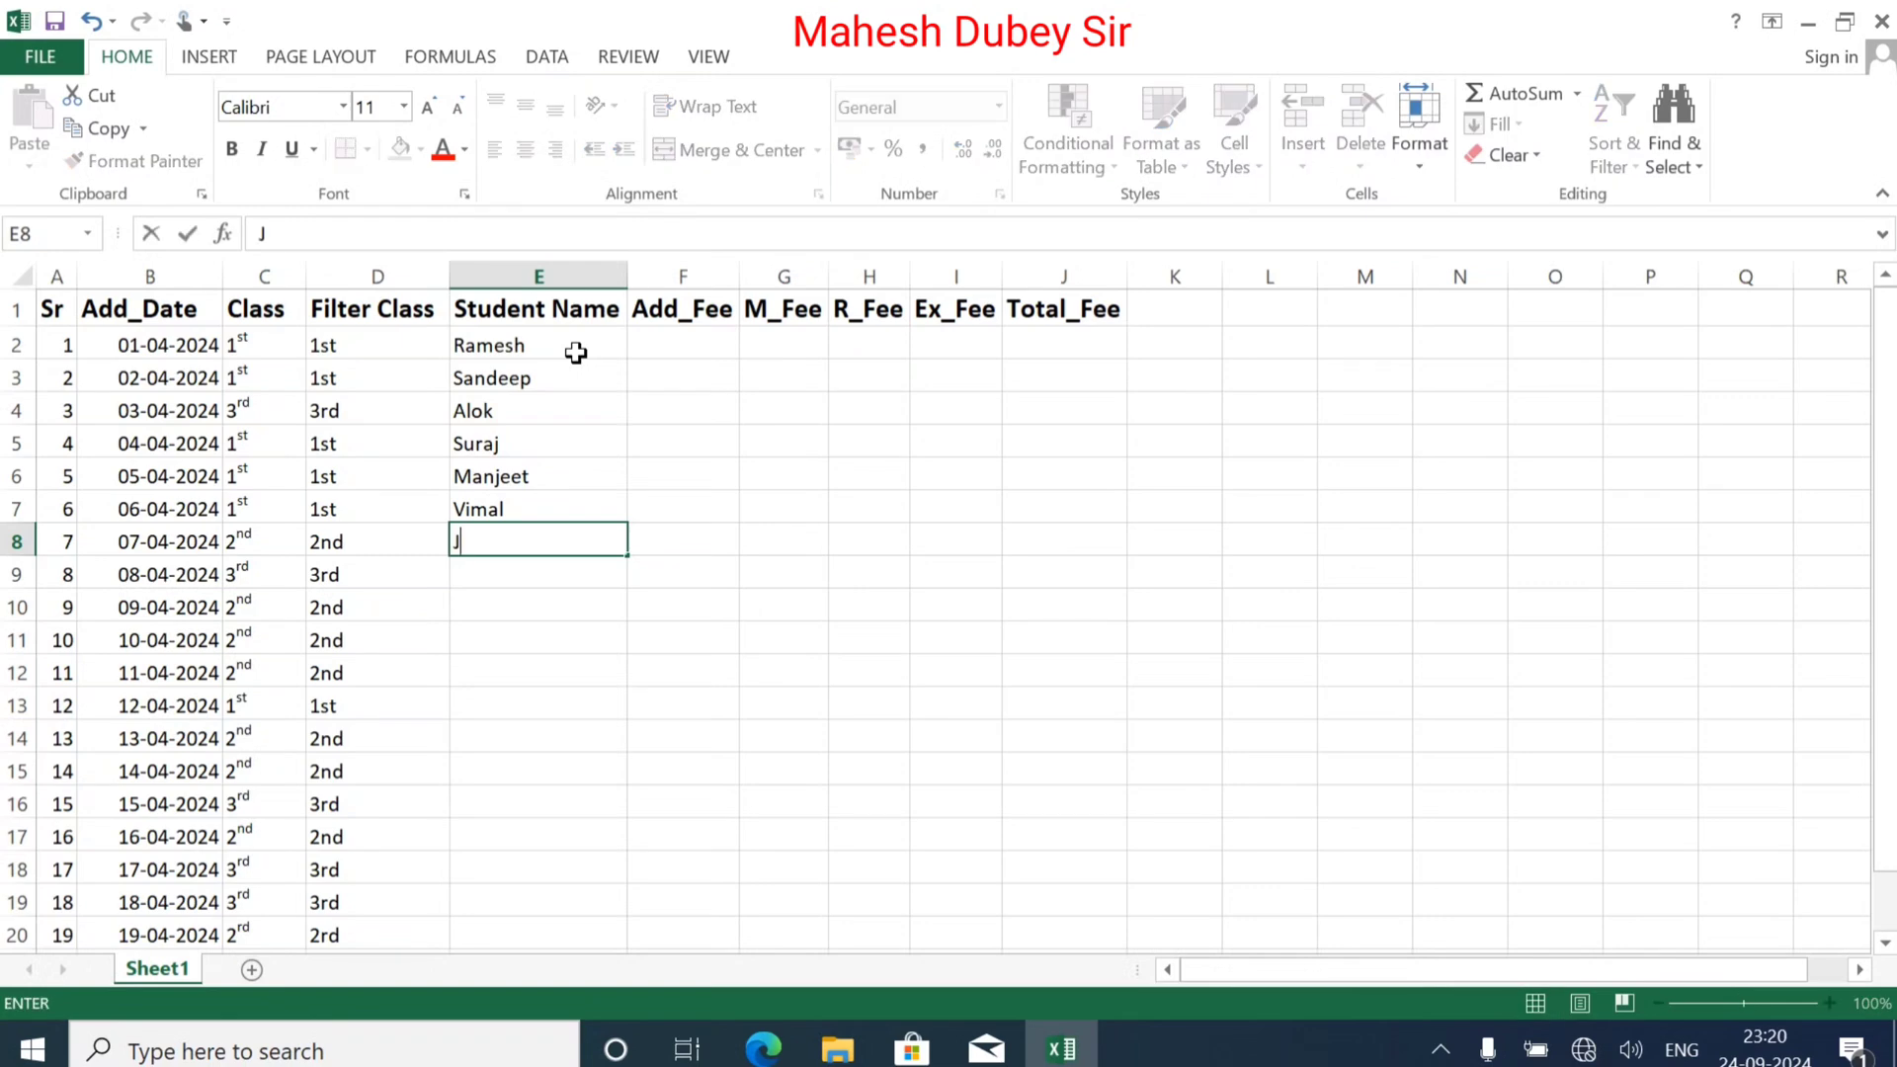
pyautogui.write('eetendra')
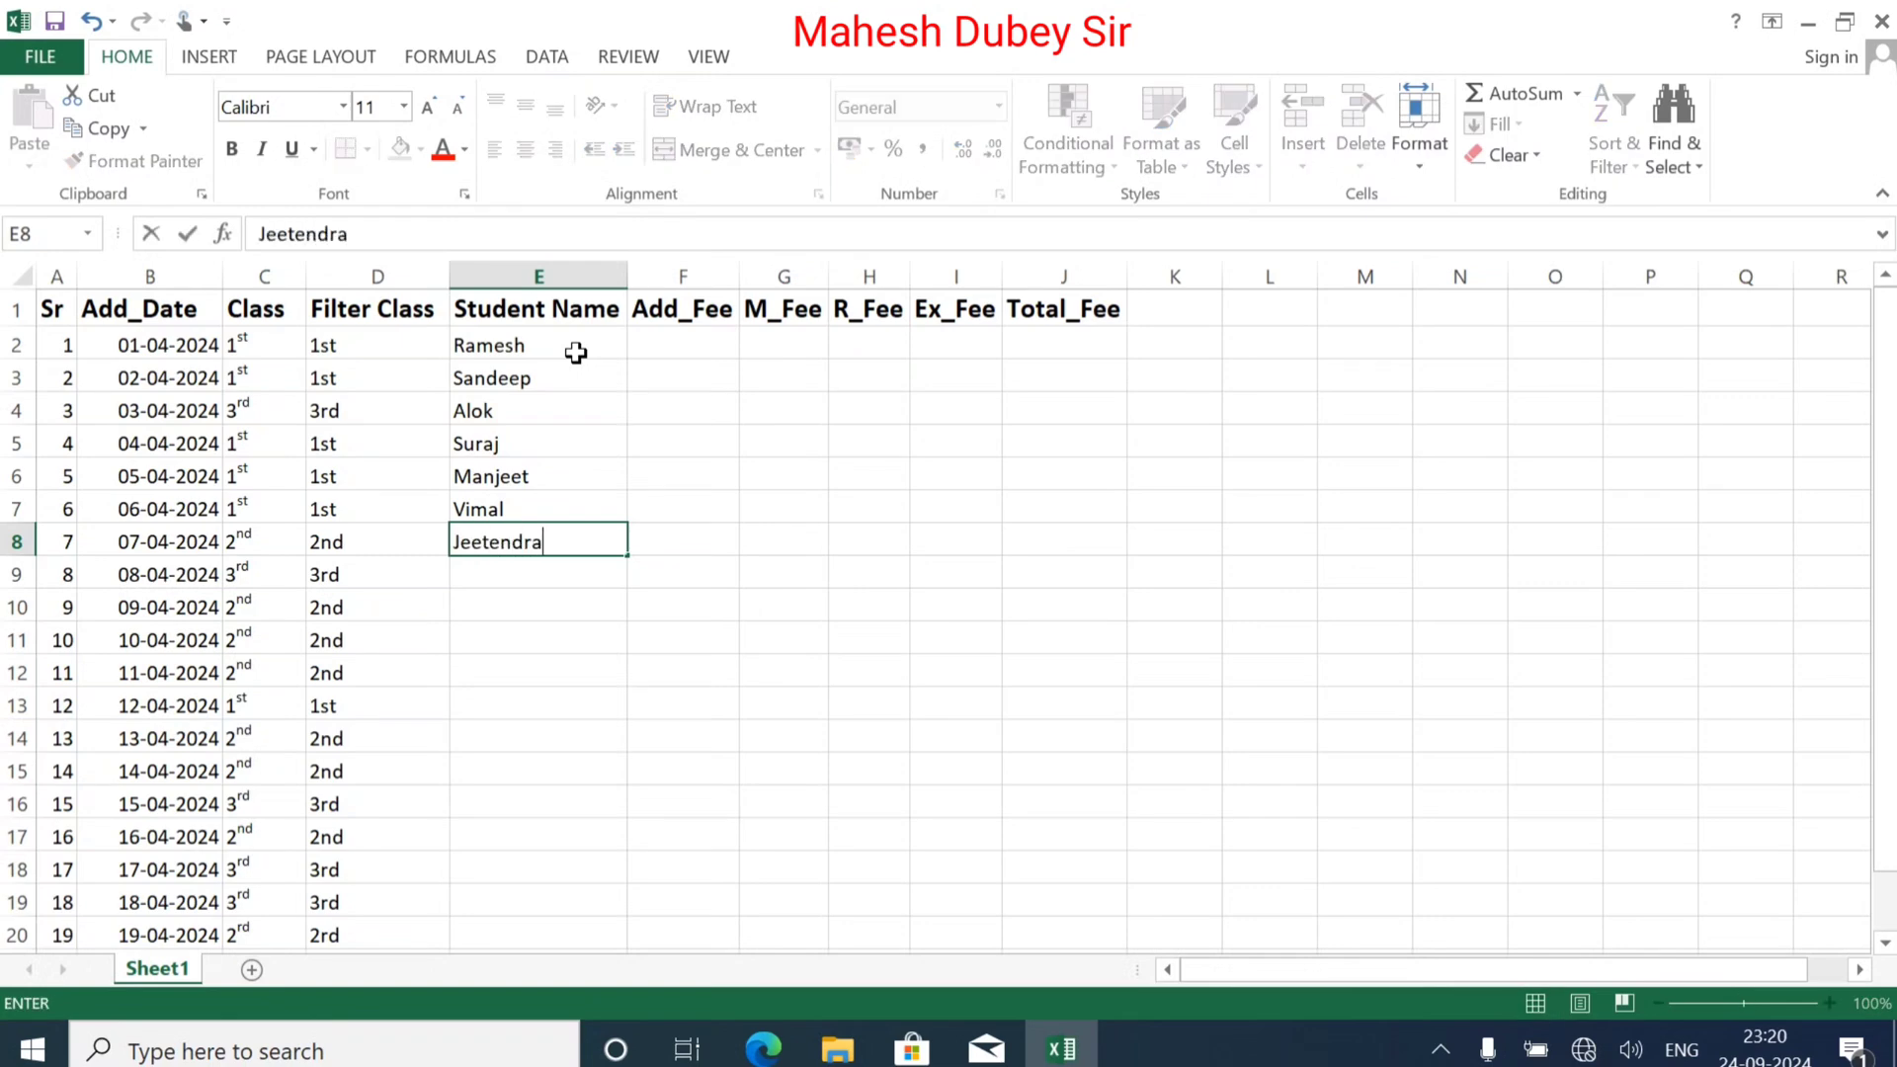
pyautogui.press('Return')
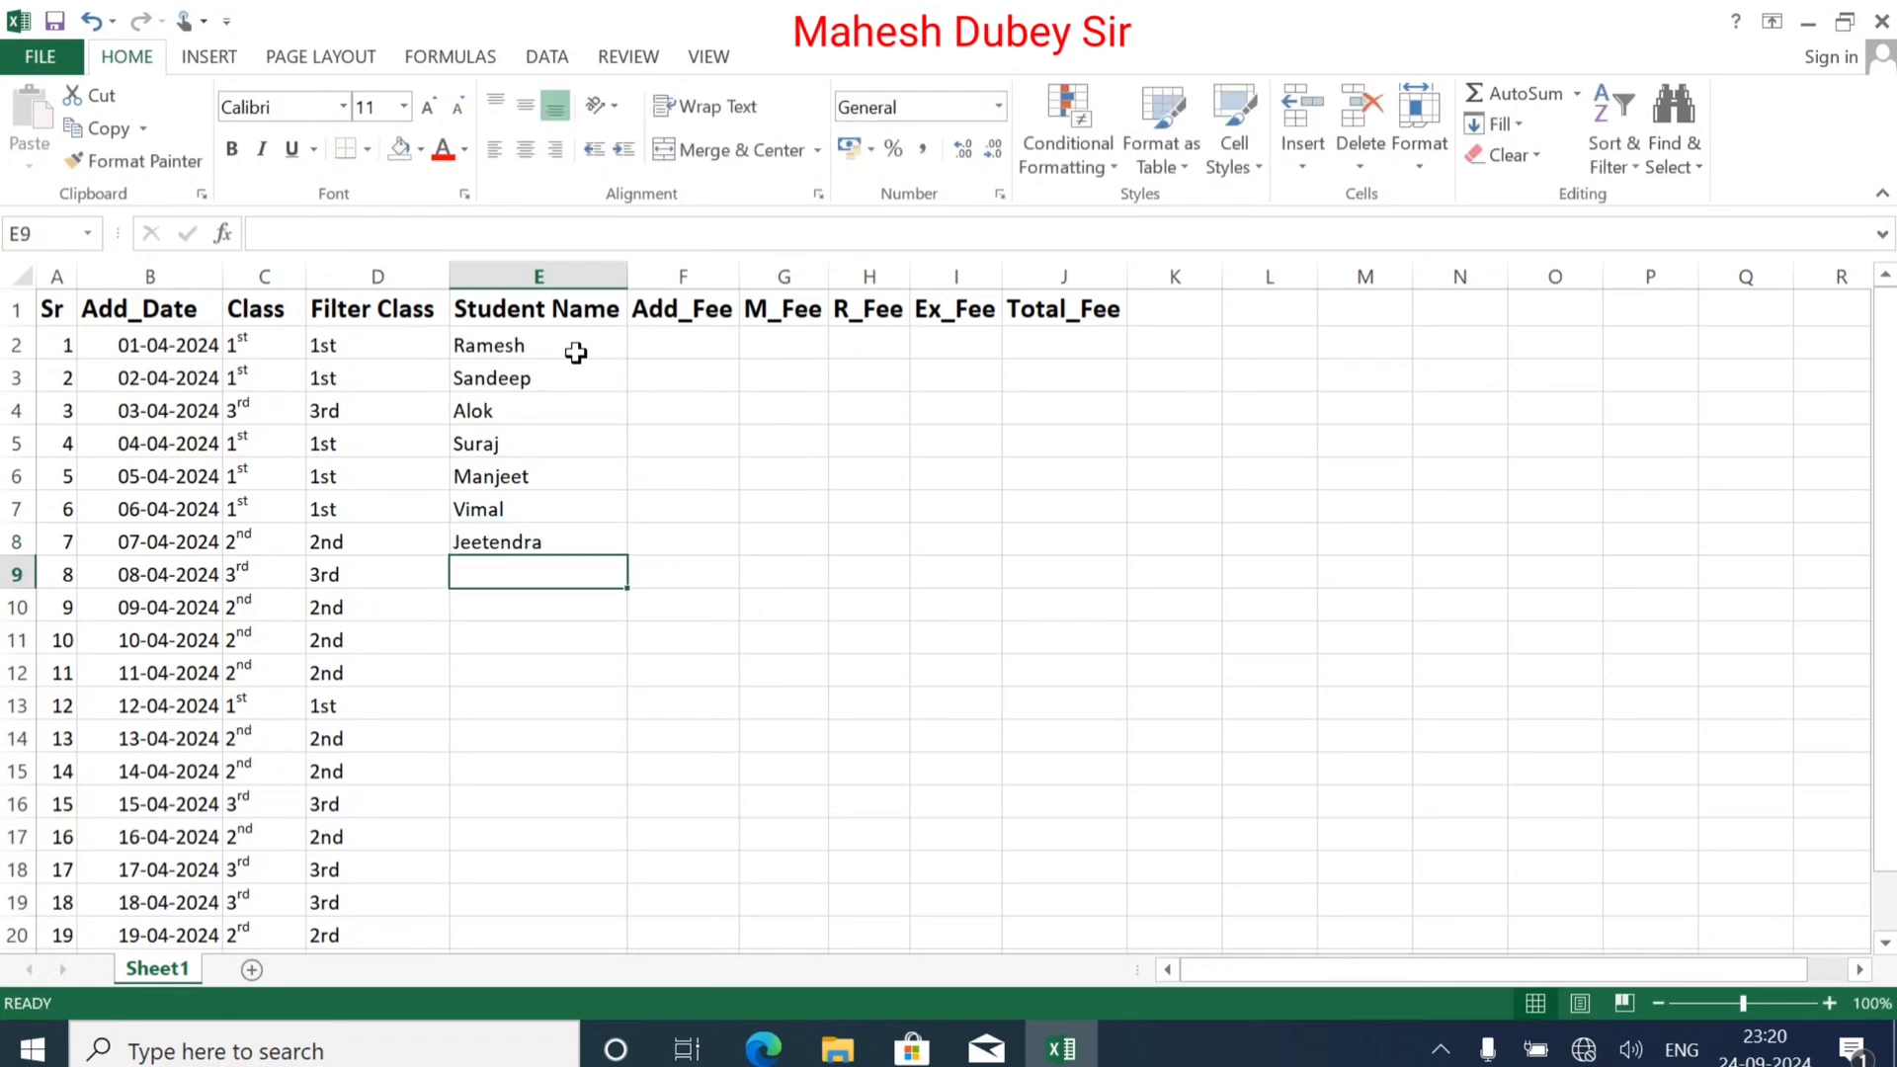
# Step: Enter the first names of the students with serial numbers 8 and 9 in E9 and E10
pyautogui.write('S')
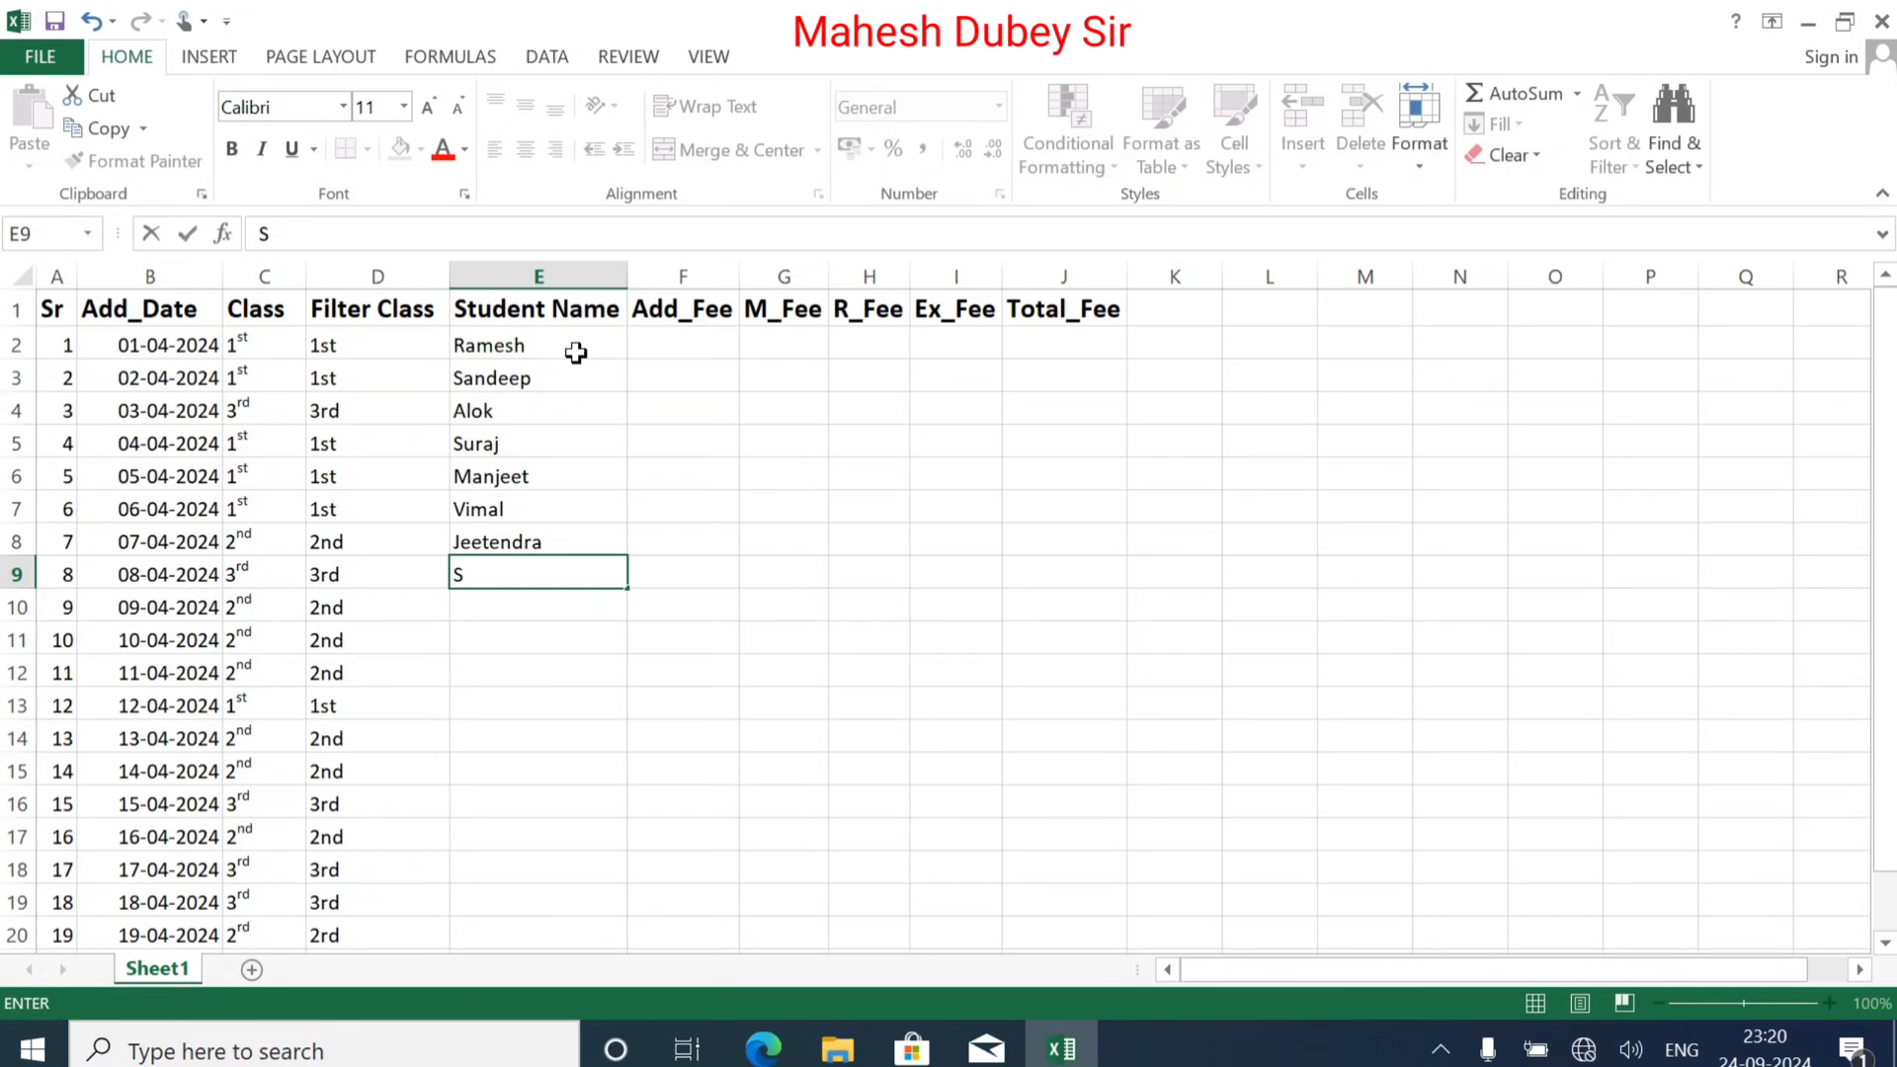
pyautogui.write('a')
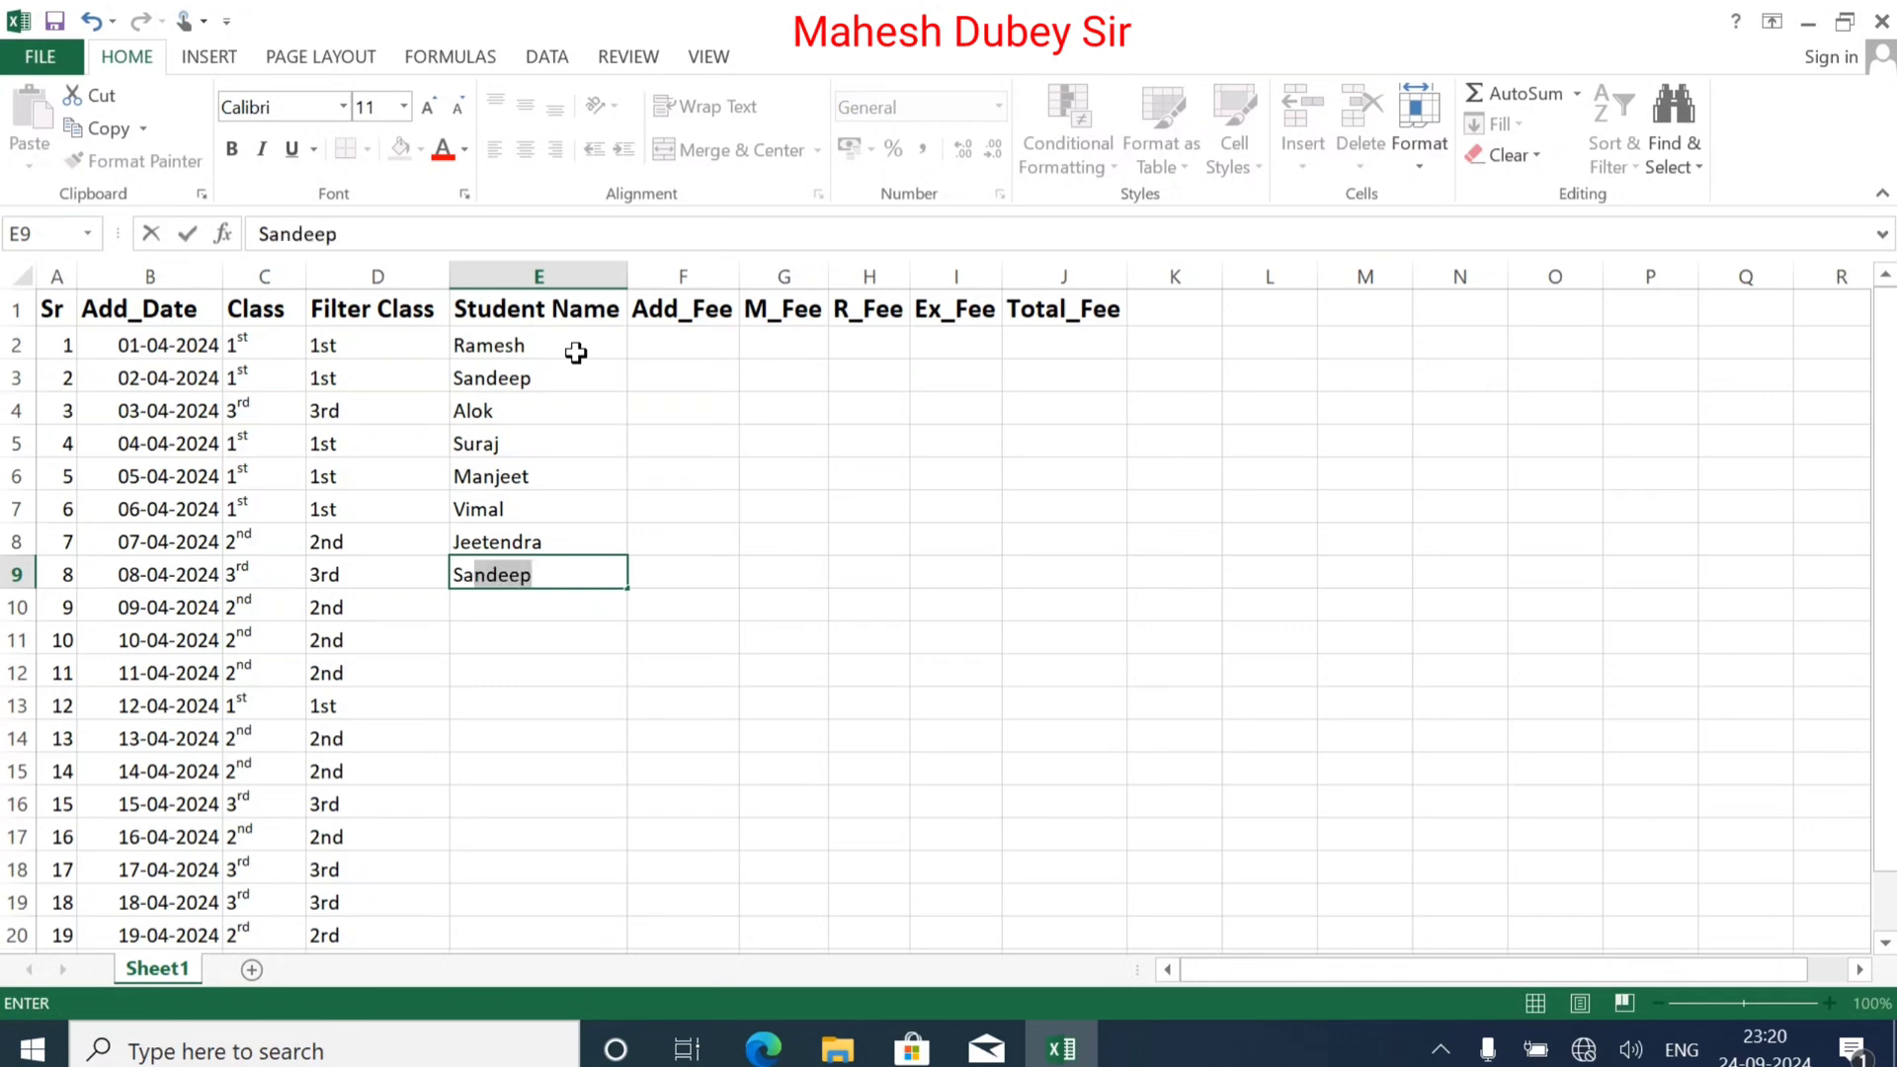
pyautogui.write('r')
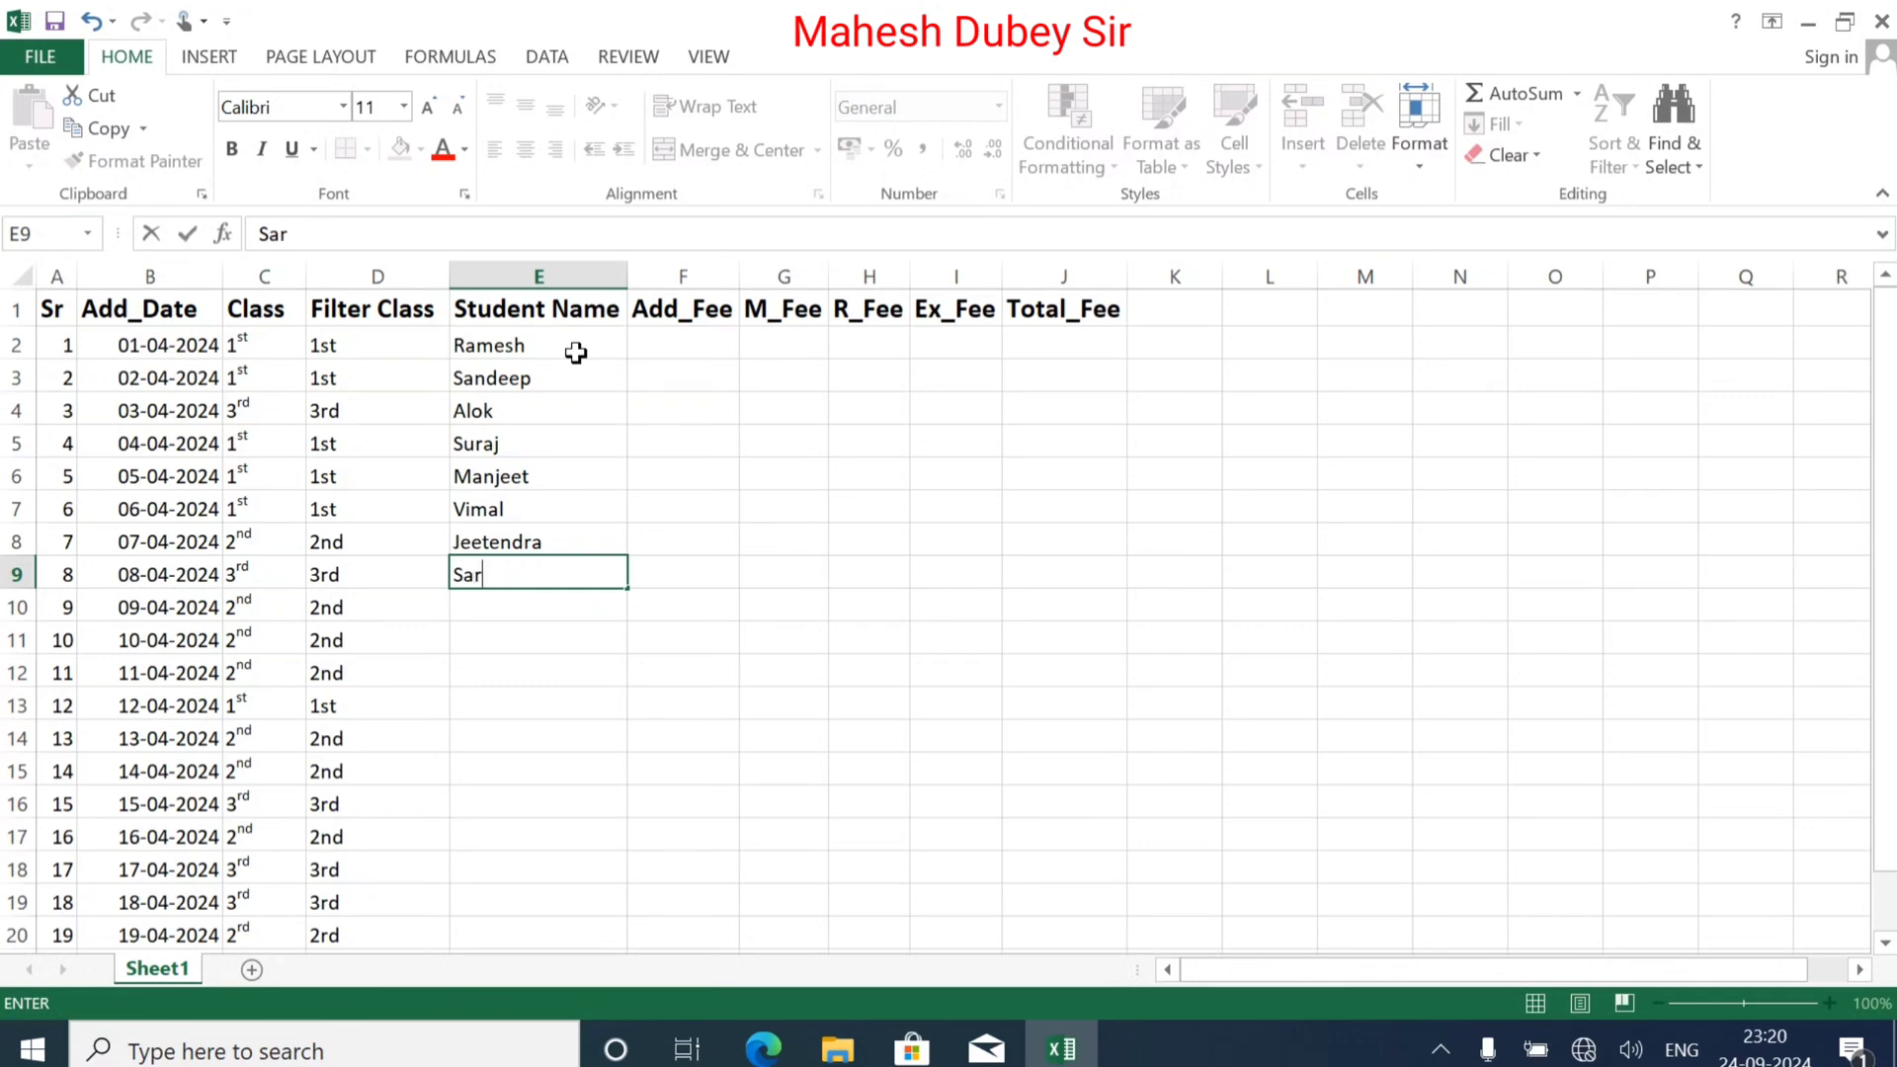
pyautogui.press('BackSpace')
pyautogui.write('urbh')
pyautogui.press('Return')
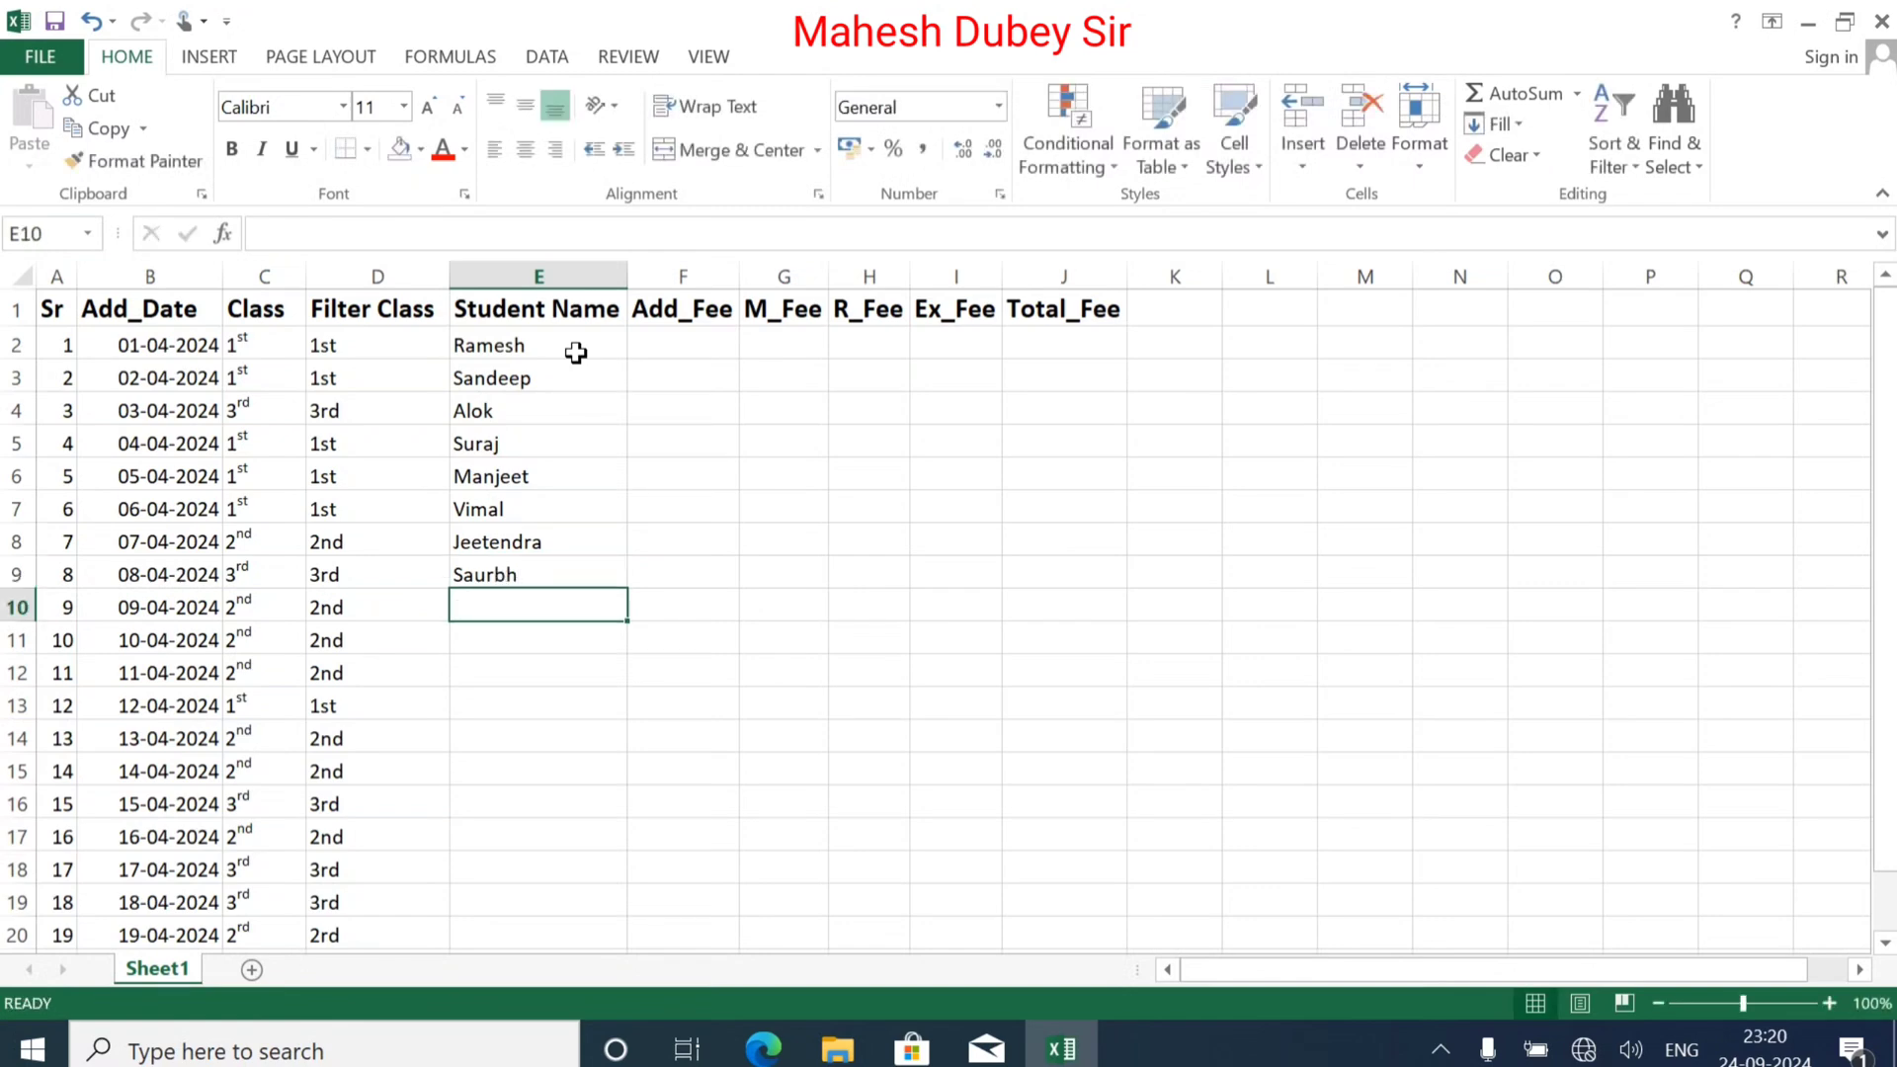
pyautogui.write('Sa')
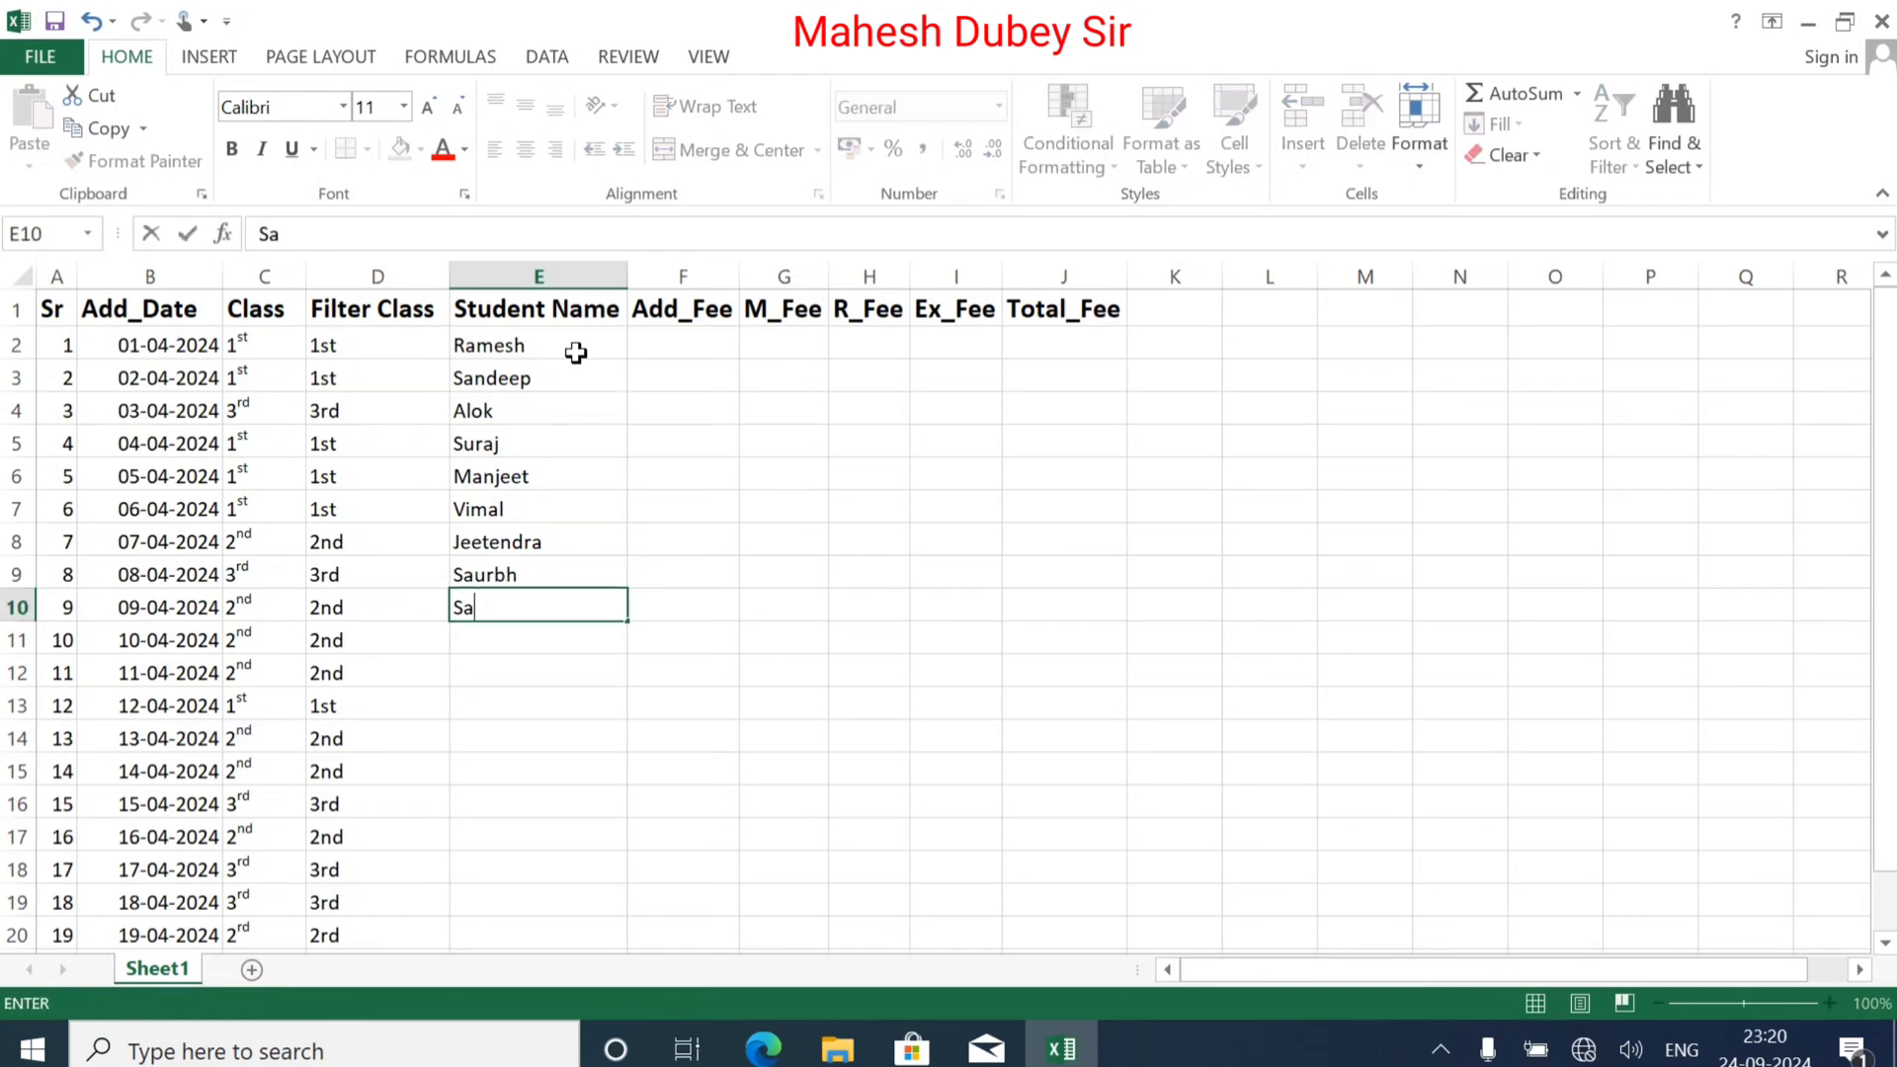
pyautogui.press('BackSpace')
pyautogui.write('alman')
pyautogui.press('Return')
# Step: Fill in the student names for serial numbers 10 to 12, in E11 to E13
pyautogui.write('Amit')
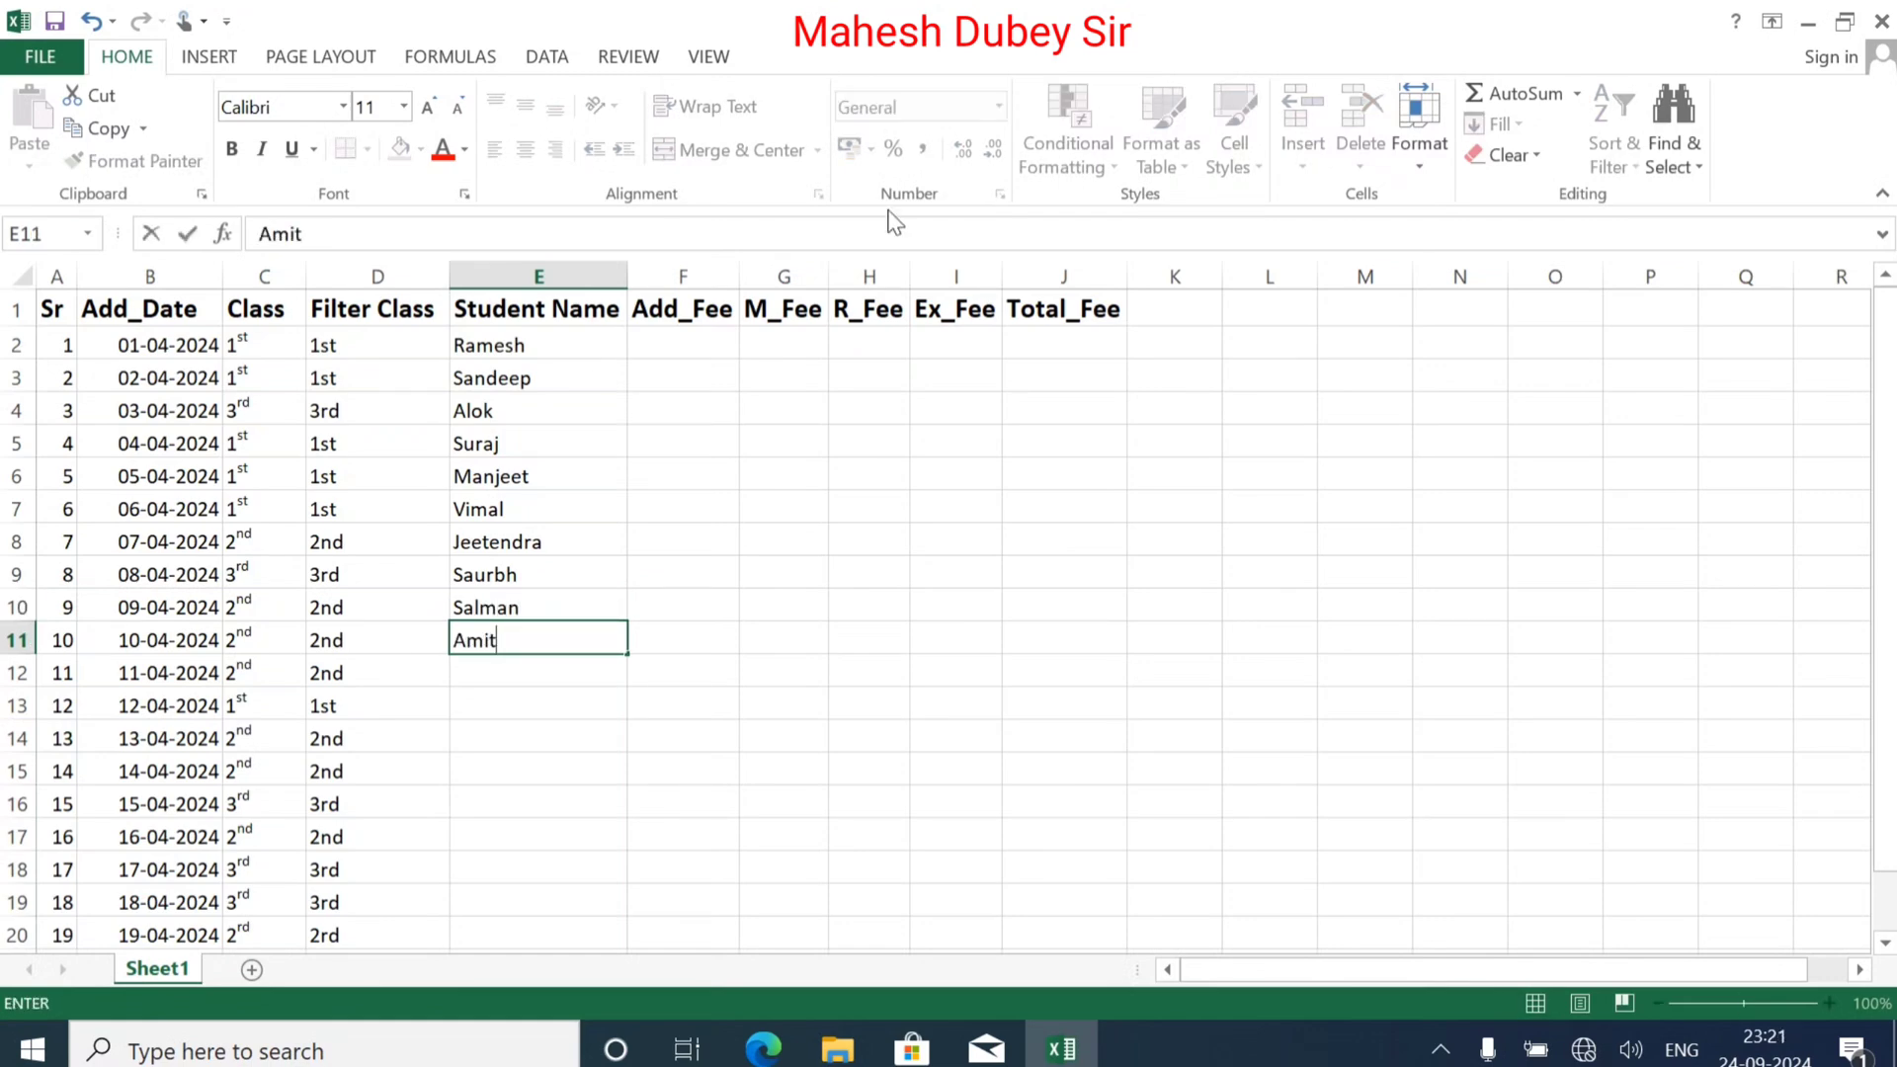
pyautogui.press('Return')
pyautogui.write('Kumar')
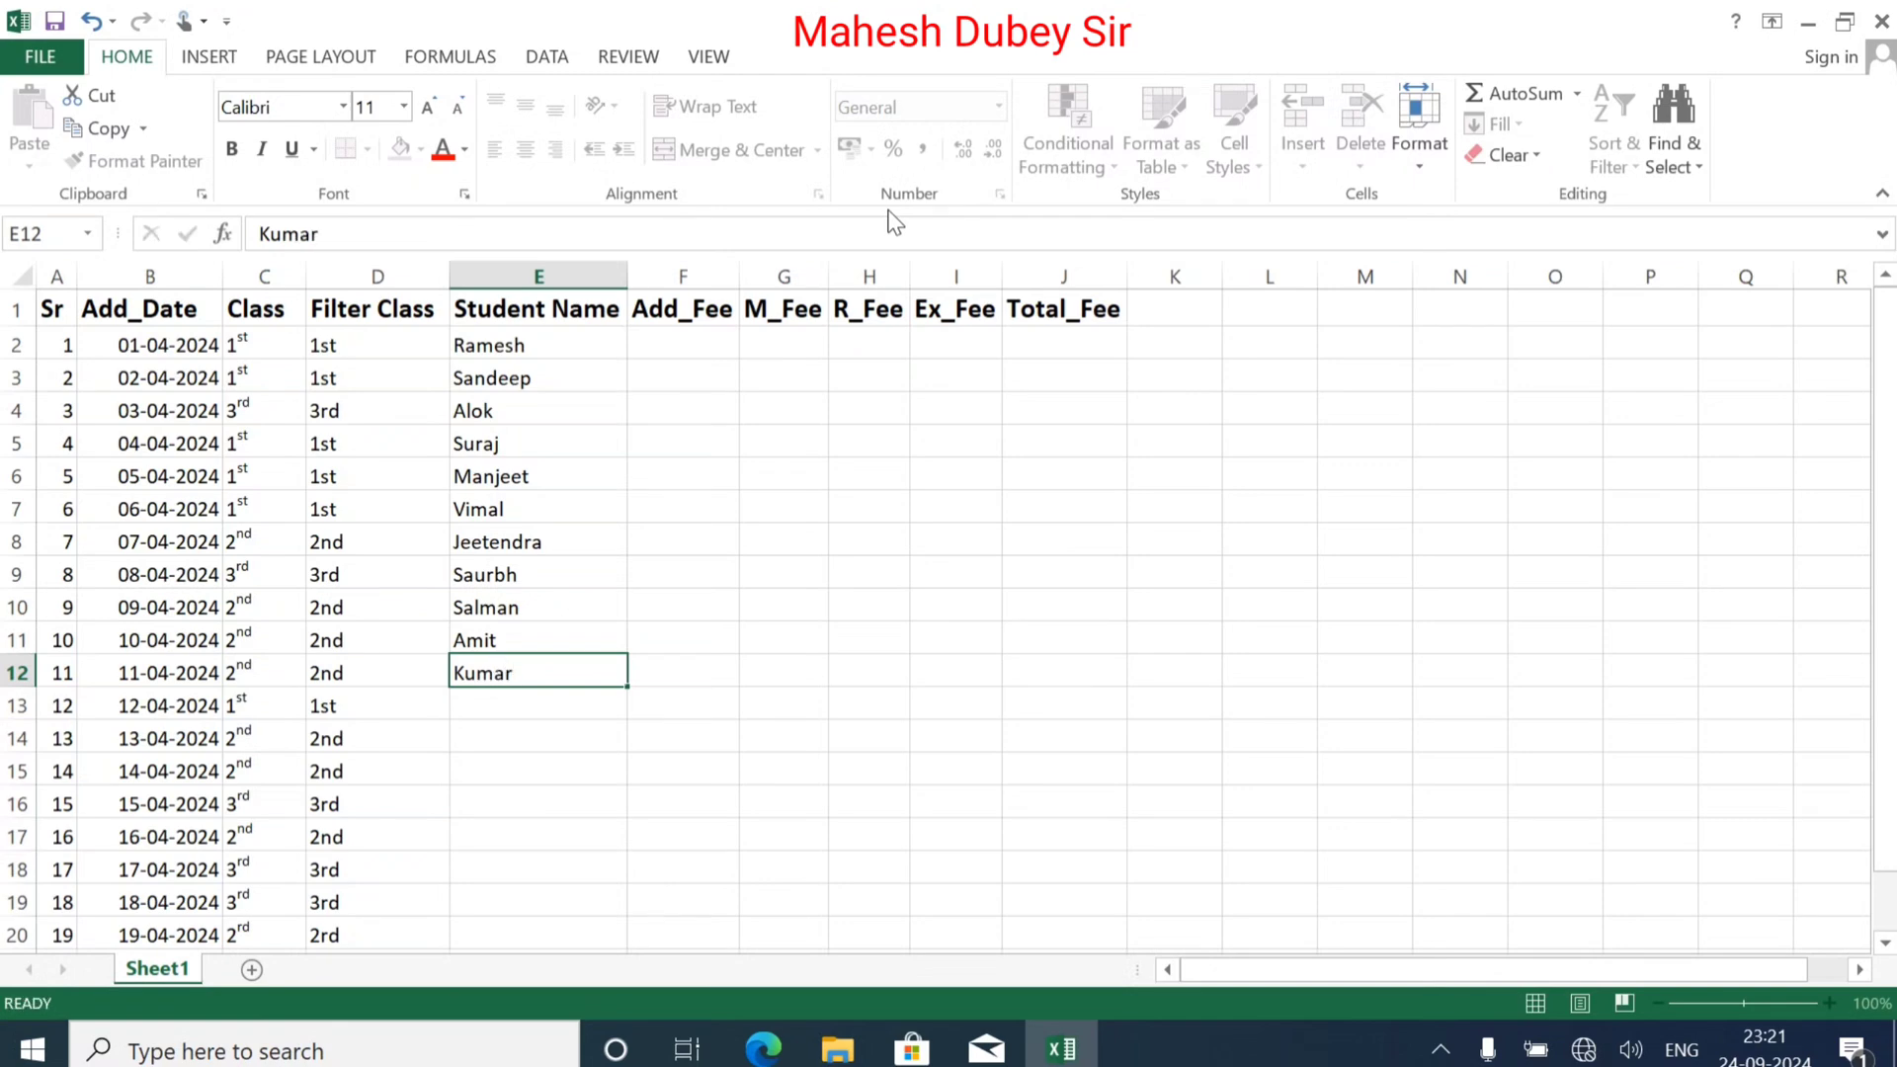
pyautogui.press('Return')
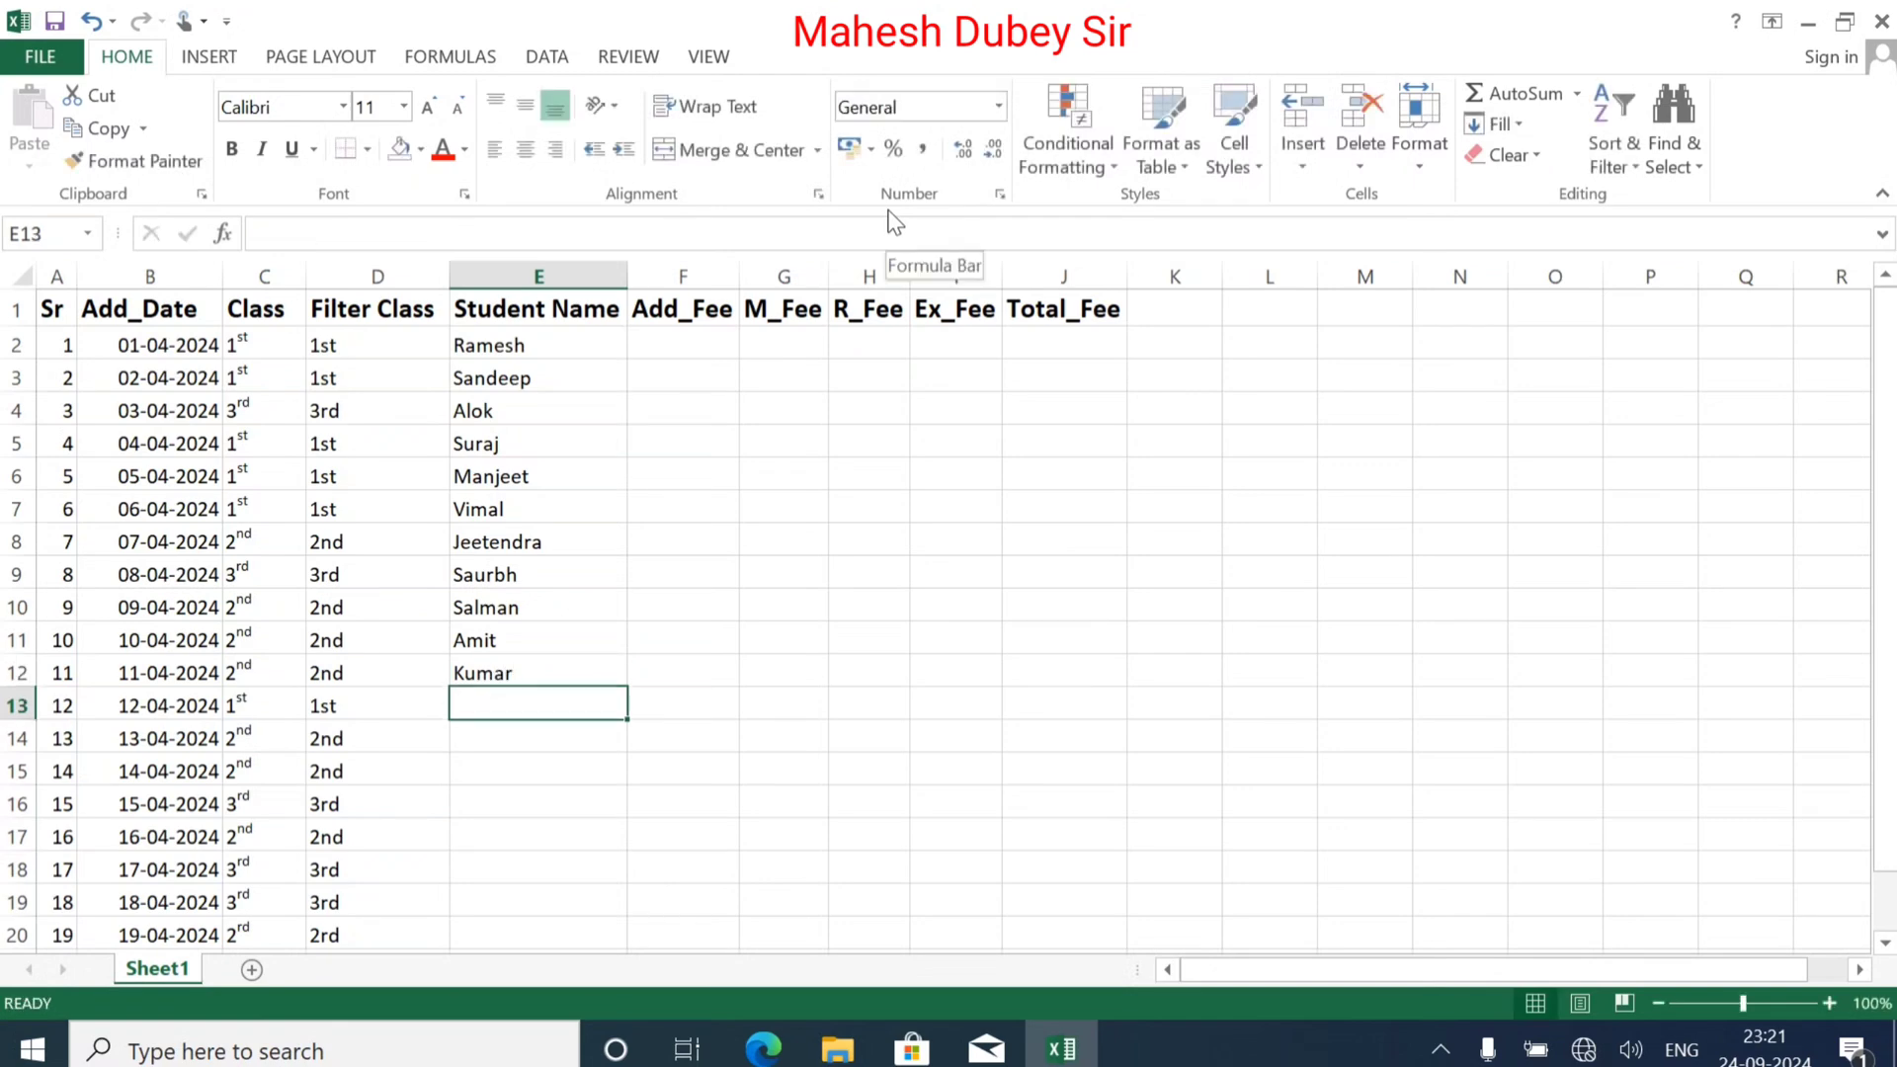
pyautogui.write('Bimal')
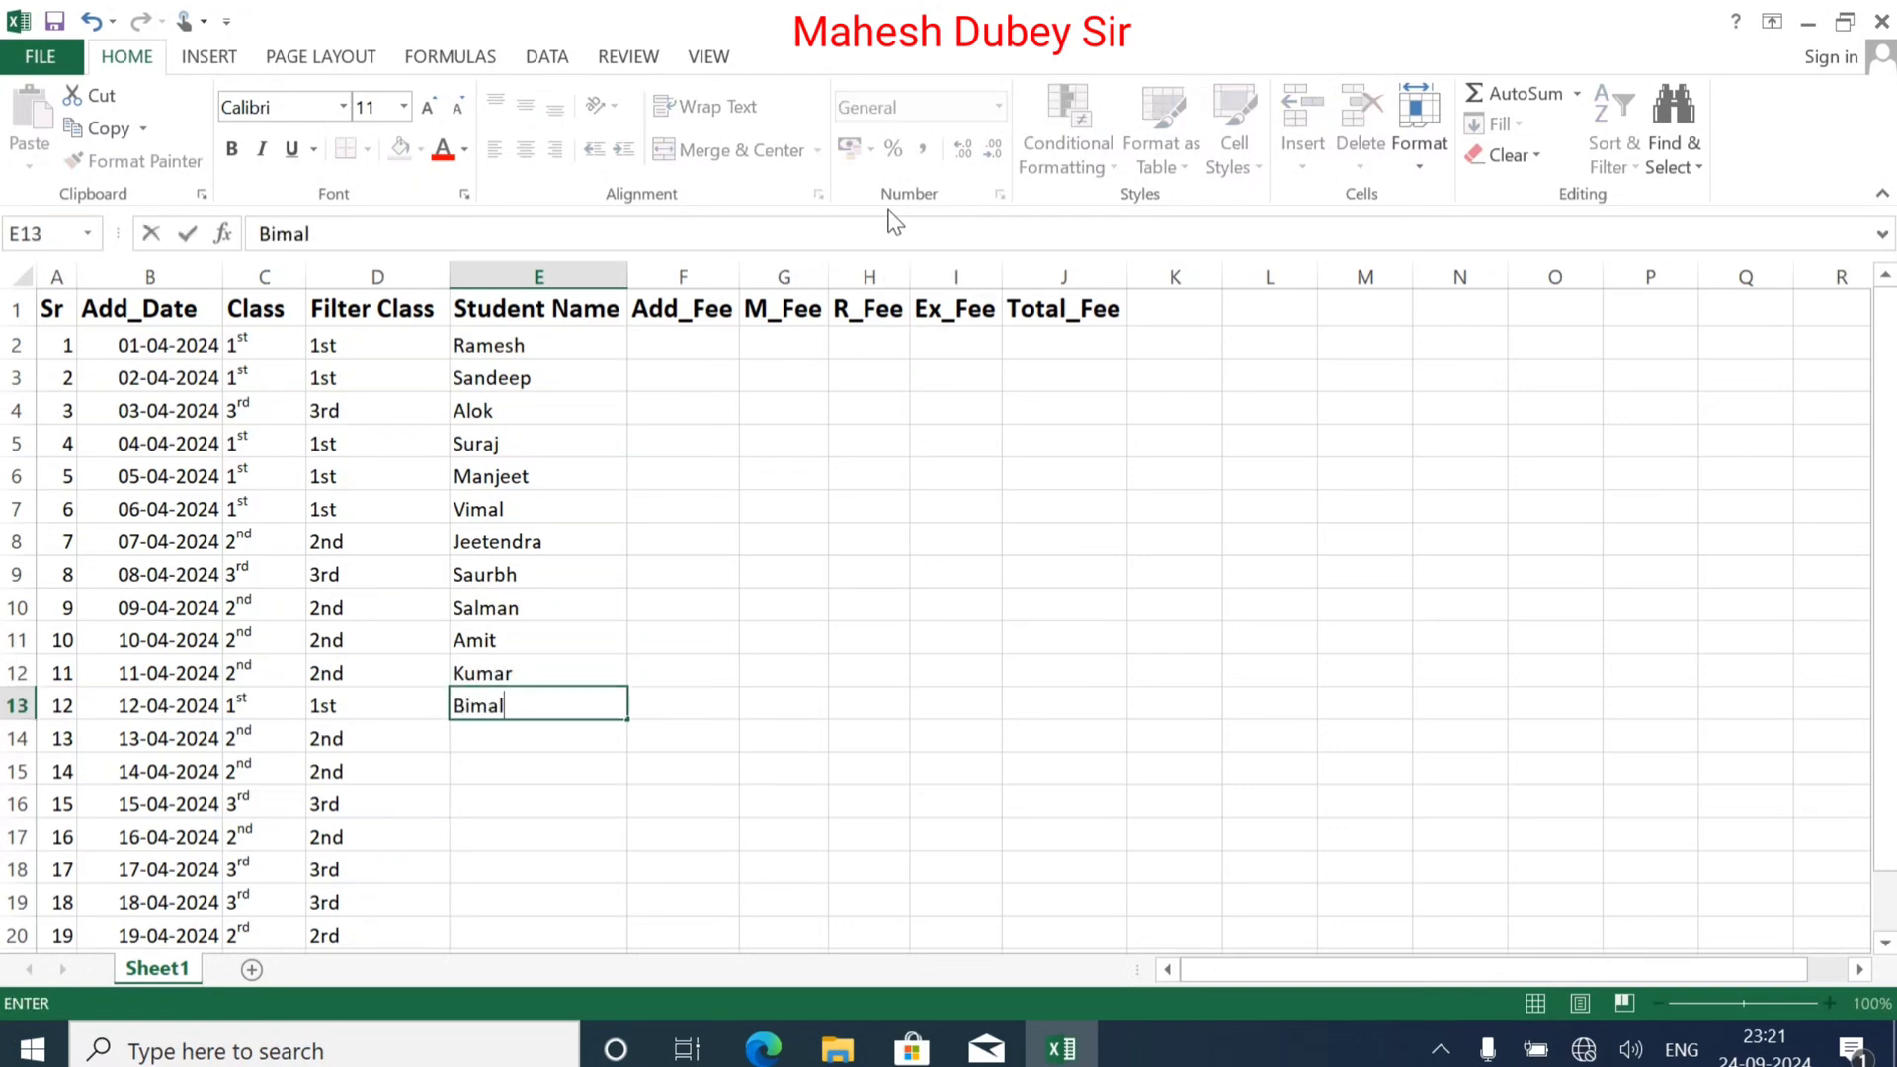
pyautogui.press('Return')
# Step: Enter a first name for the student with serial number 13 in E14
pyautogui.write('Jeetendra')
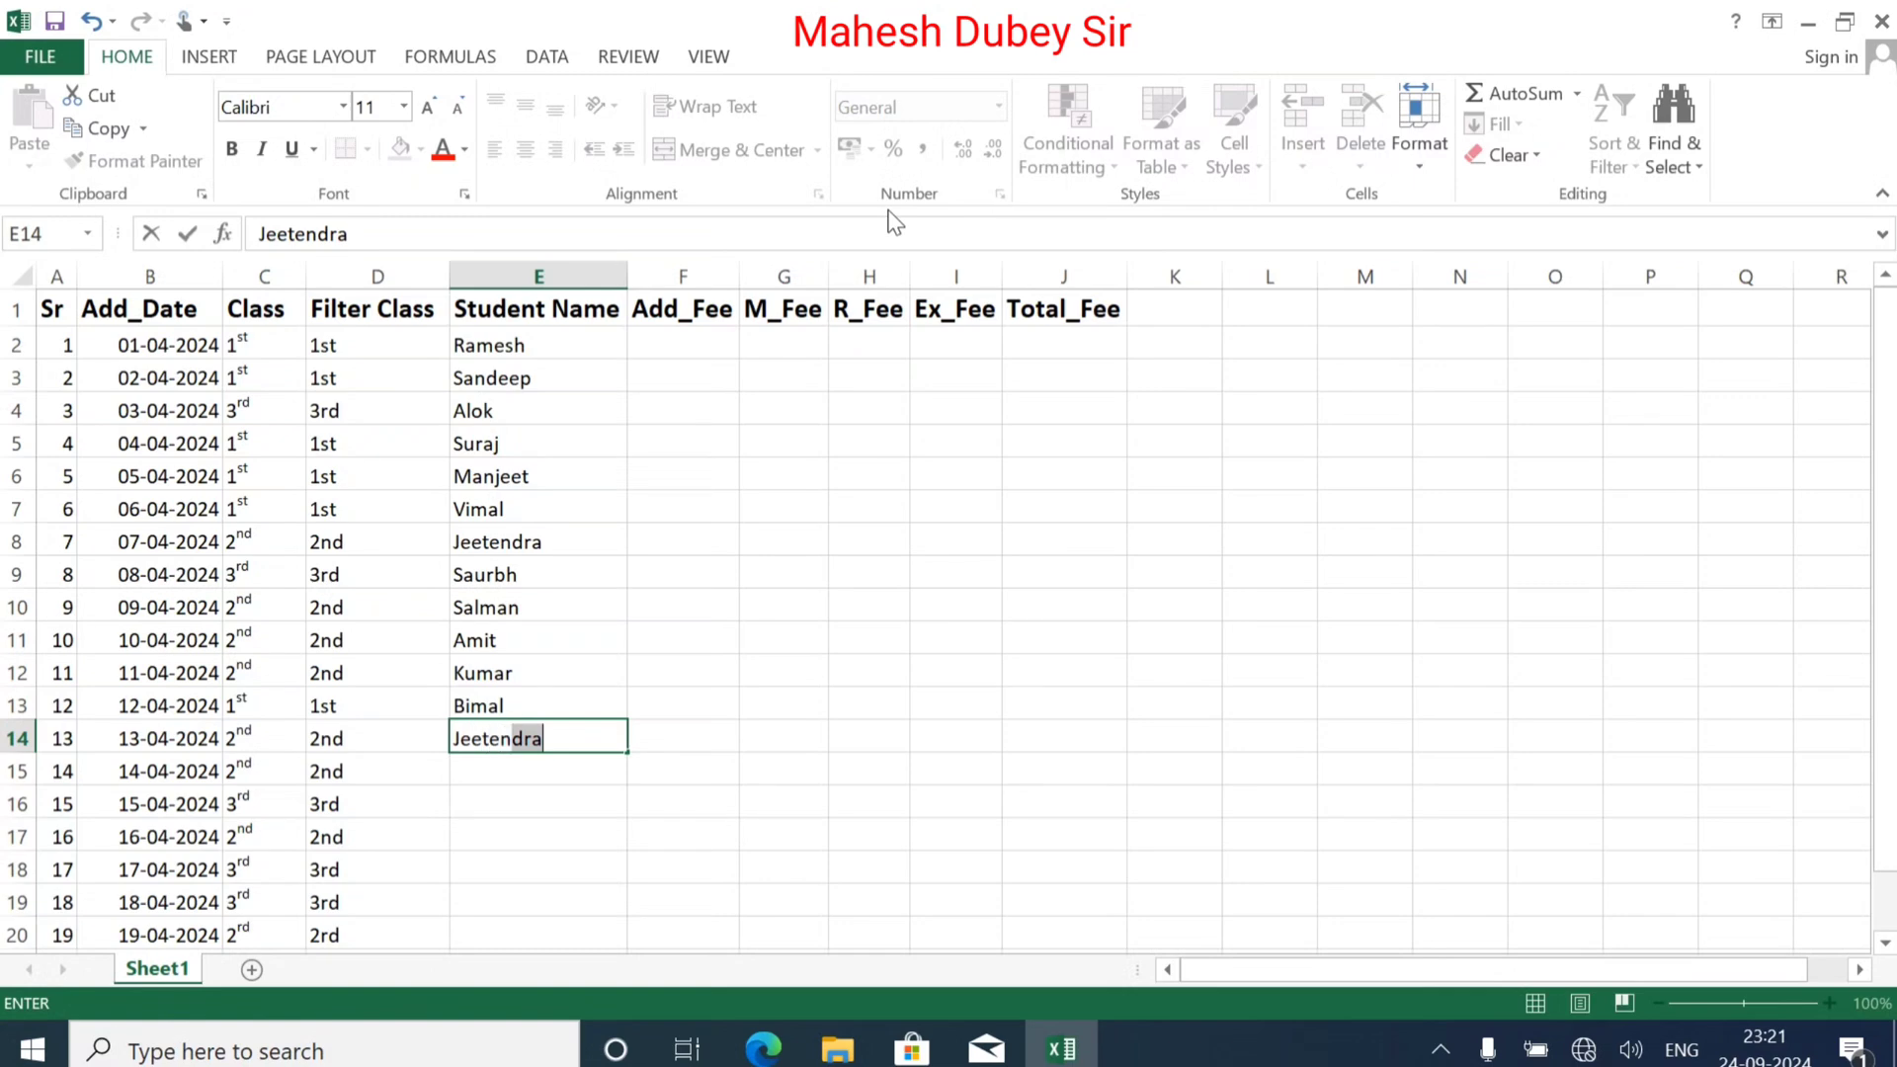
pyautogui.press('BackSpace')
pyautogui.press('BackSpace')
pyautogui.press('BackSpace')
pyautogui.press('BackSpace')
pyautogui.press('BackSpace')
pyautogui.press('BackSpace')
pyautogui.write('t')
pyautogui.press('Return')
# Step: Shorten the student name in E14 to its first four letters
pyautogui.press('Up')
pyautogui.press('F2')
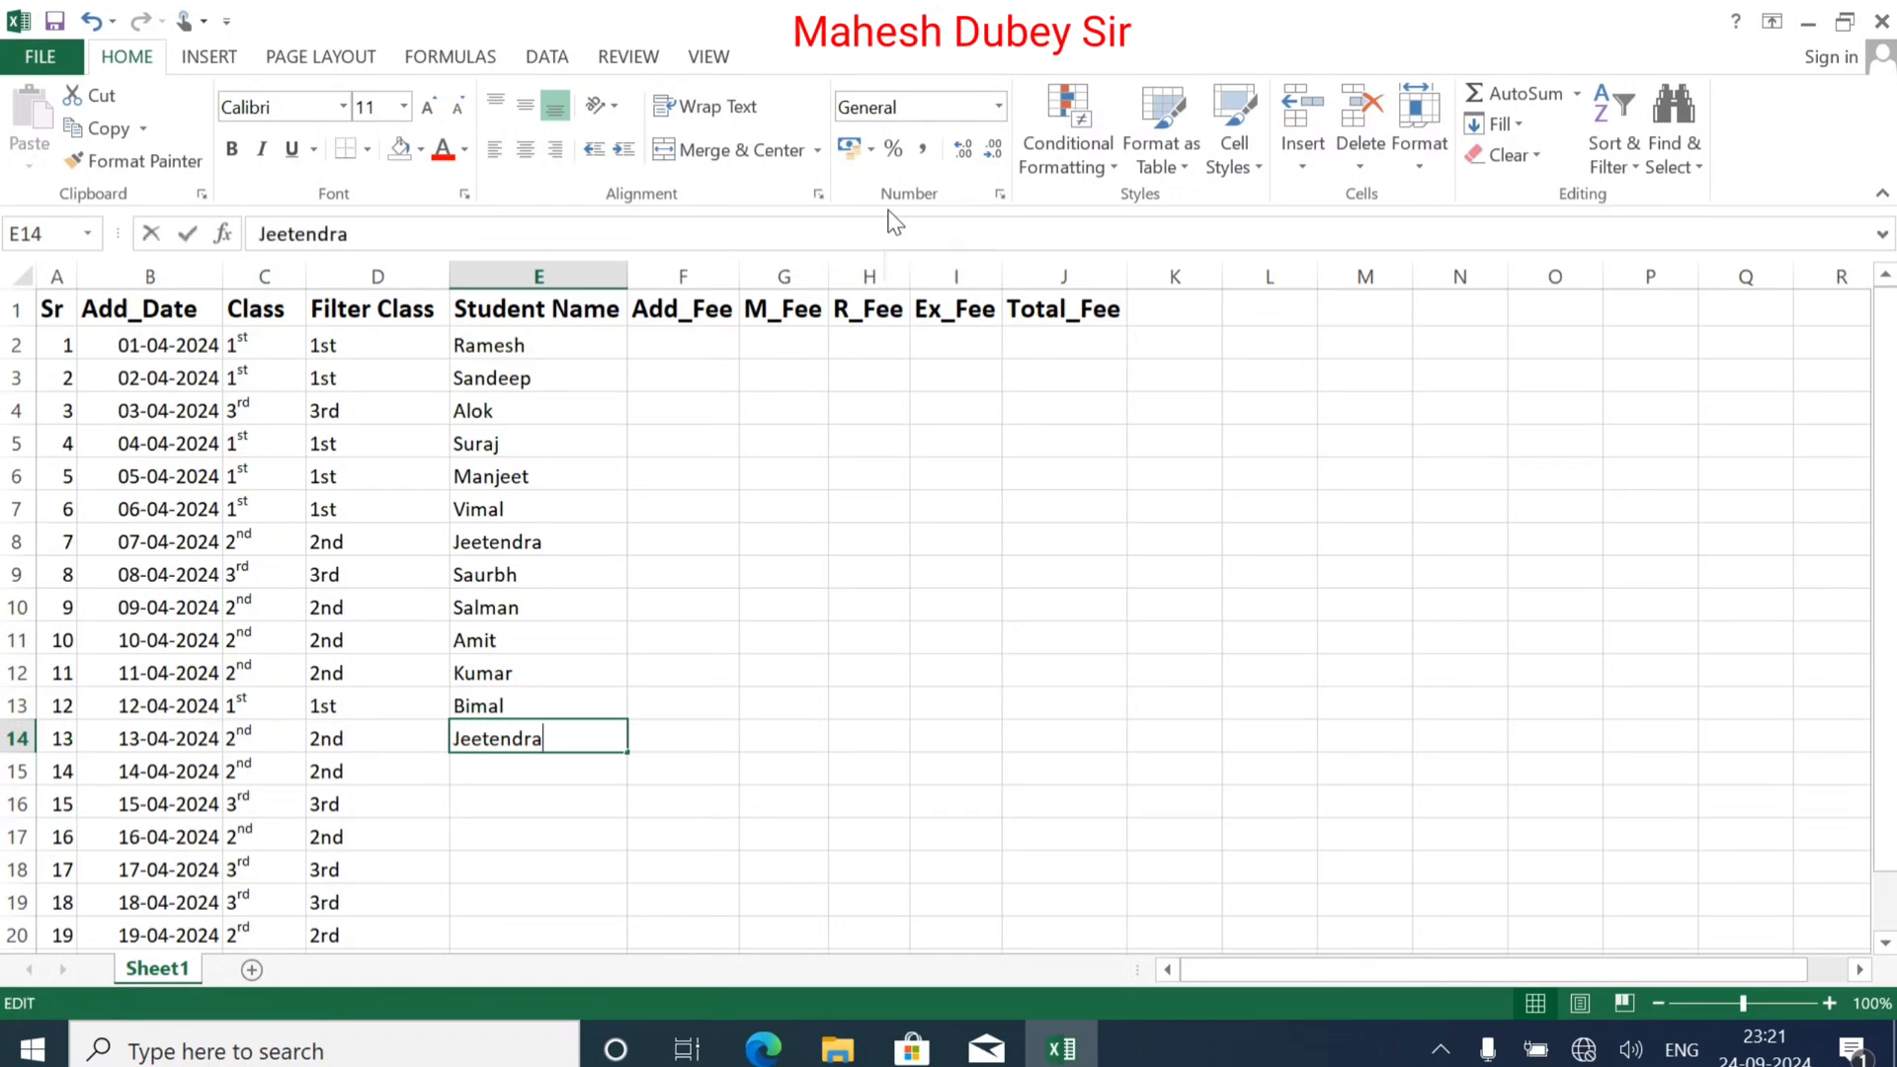
pyautogui.press('BackSpace')
pyautogui.press('BackSpace')
pyautogui.press('BackSpace')
pyautogui.press('BackSpace')
pyautogui.press('BackSpace')
pyautogui.hotkey('ctrl', 'Return')
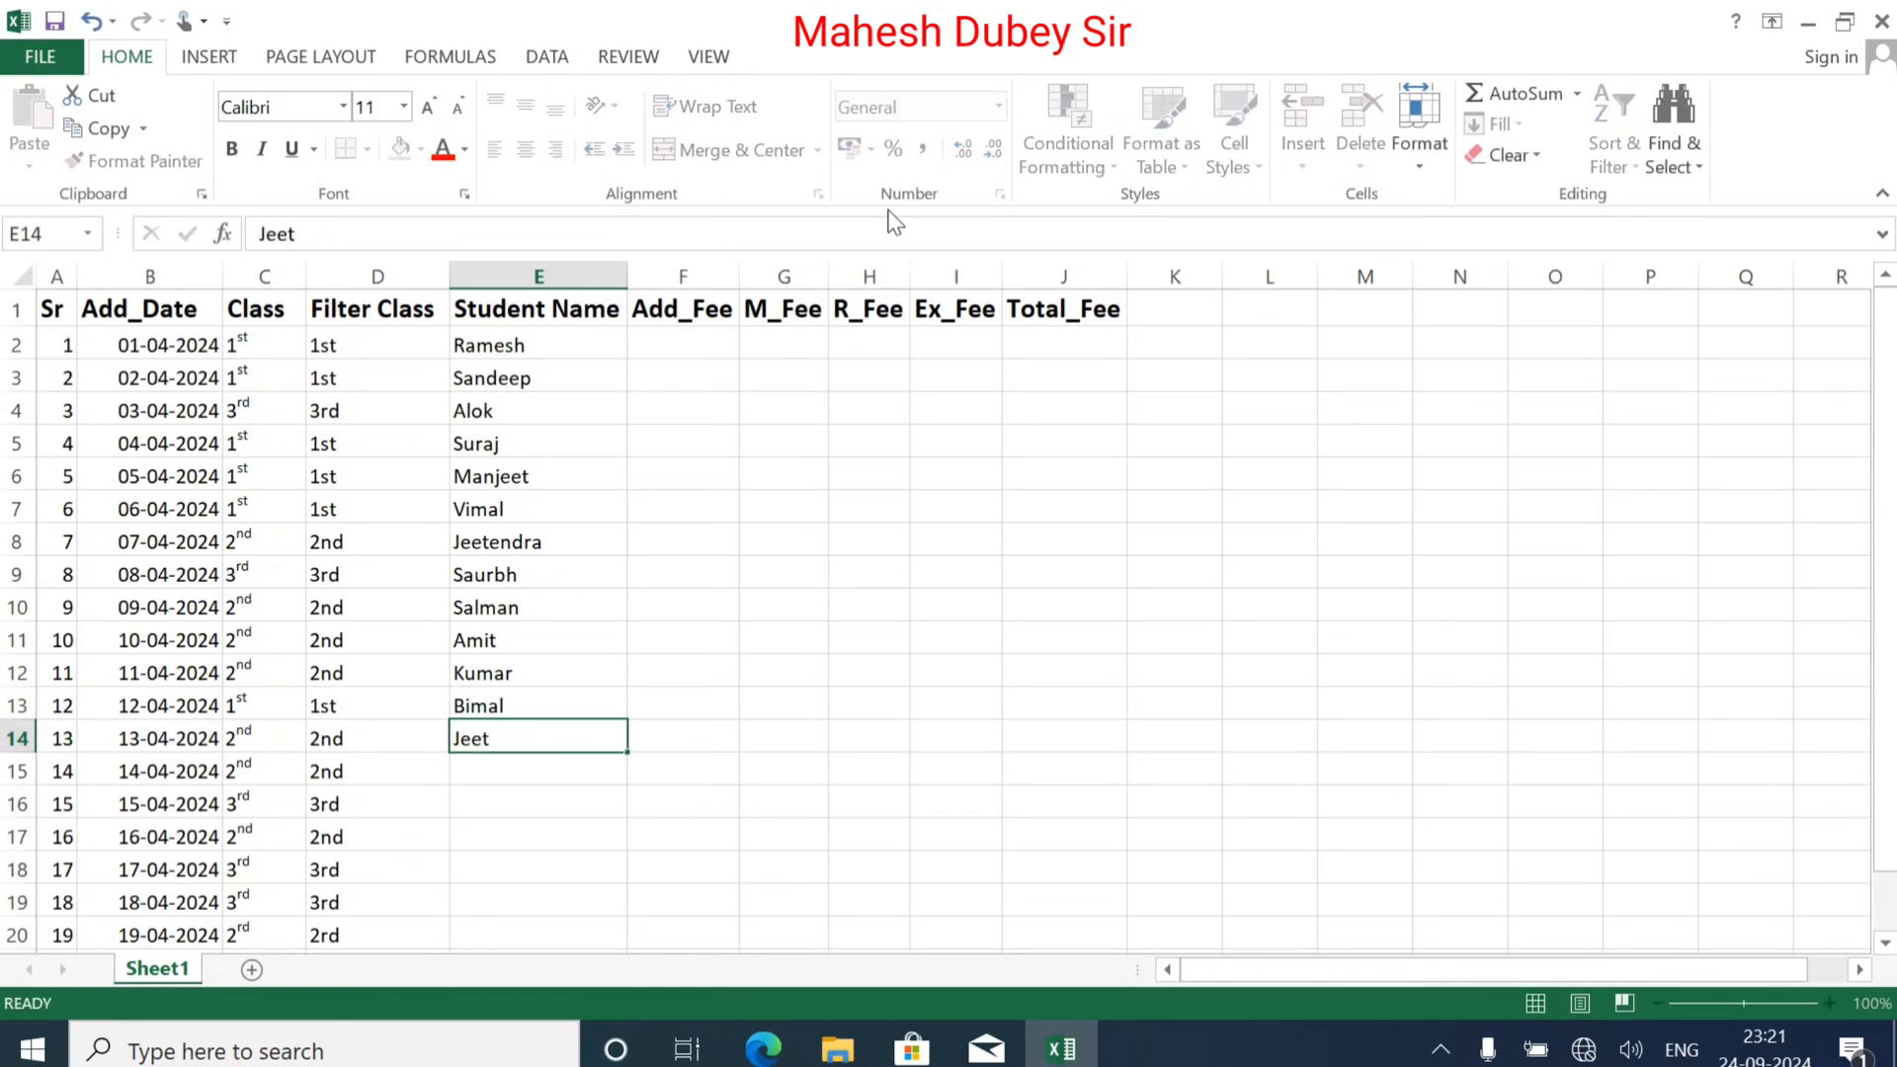
pyautogui.press('Return')
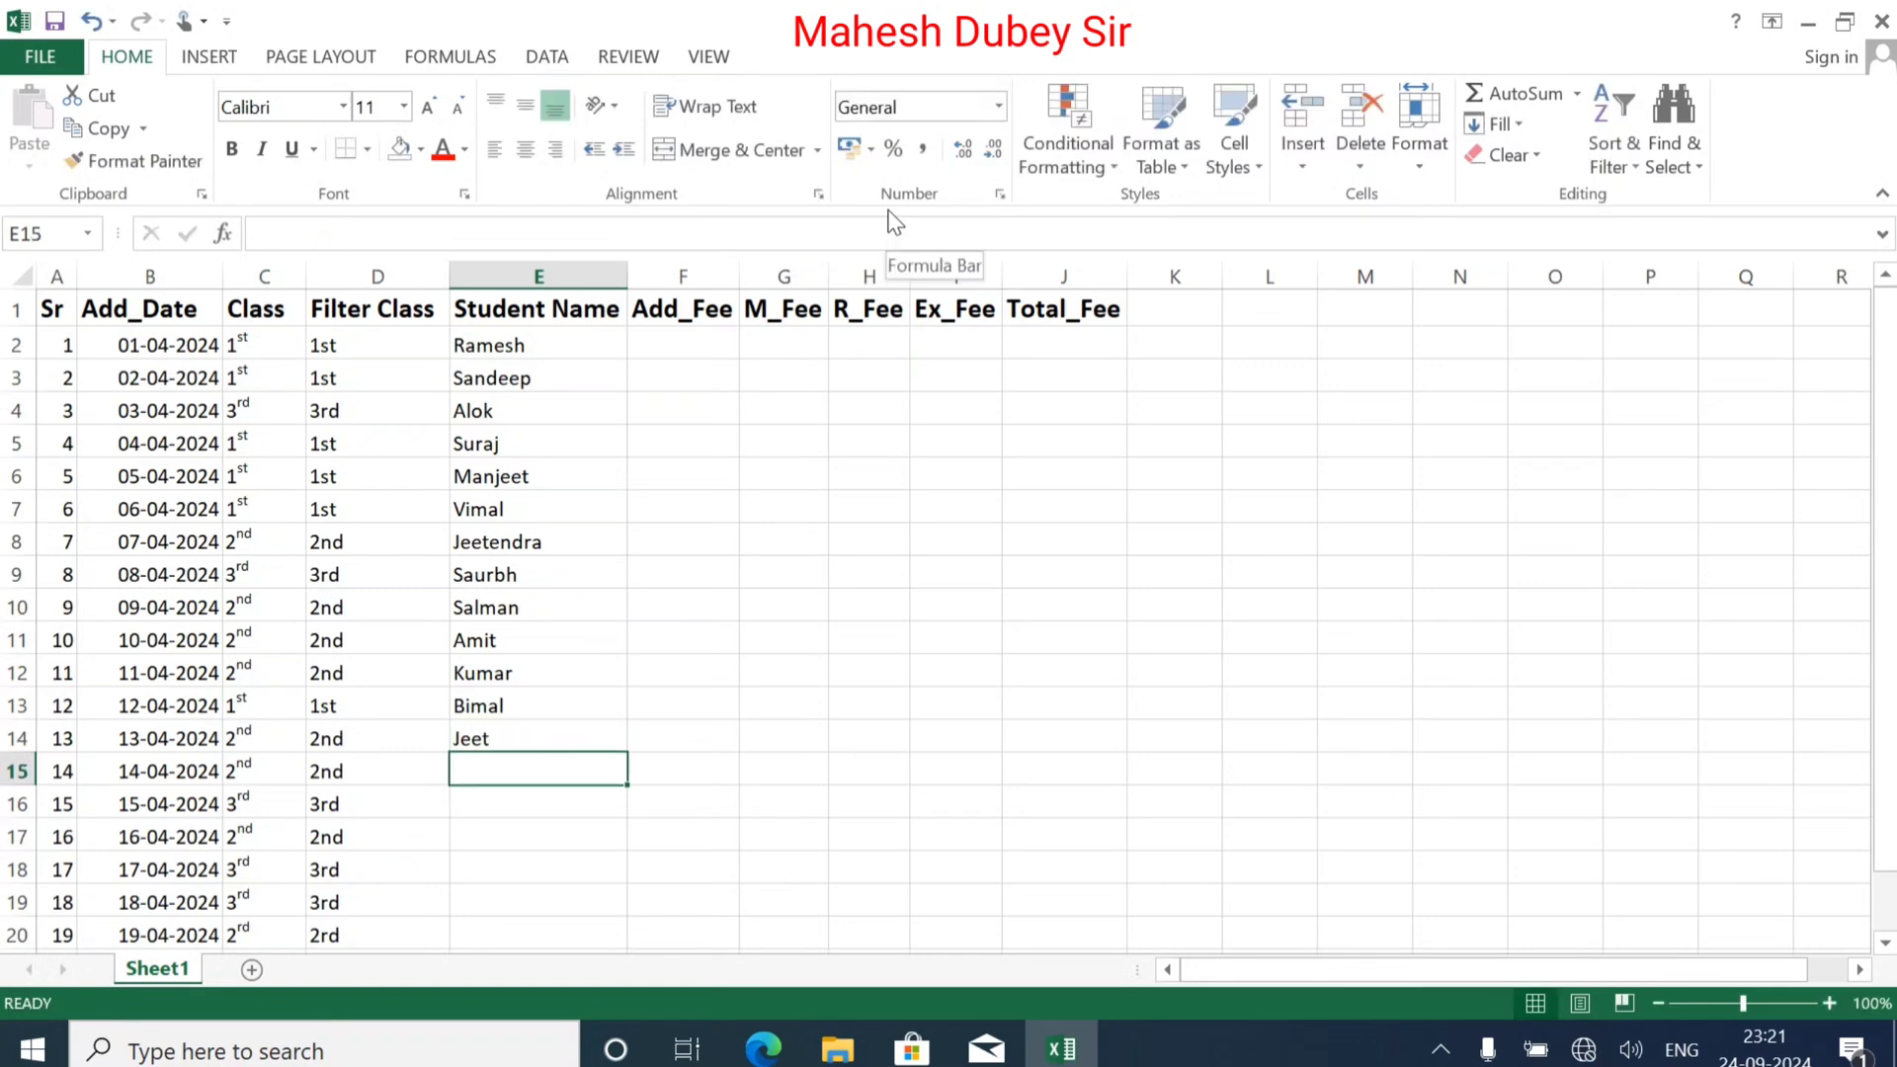
# Step: Enter the student names for serial numbers 14 and 15 in E15 and E16, replacing the autocomplete suggestions
pyautogui.write('Ra')
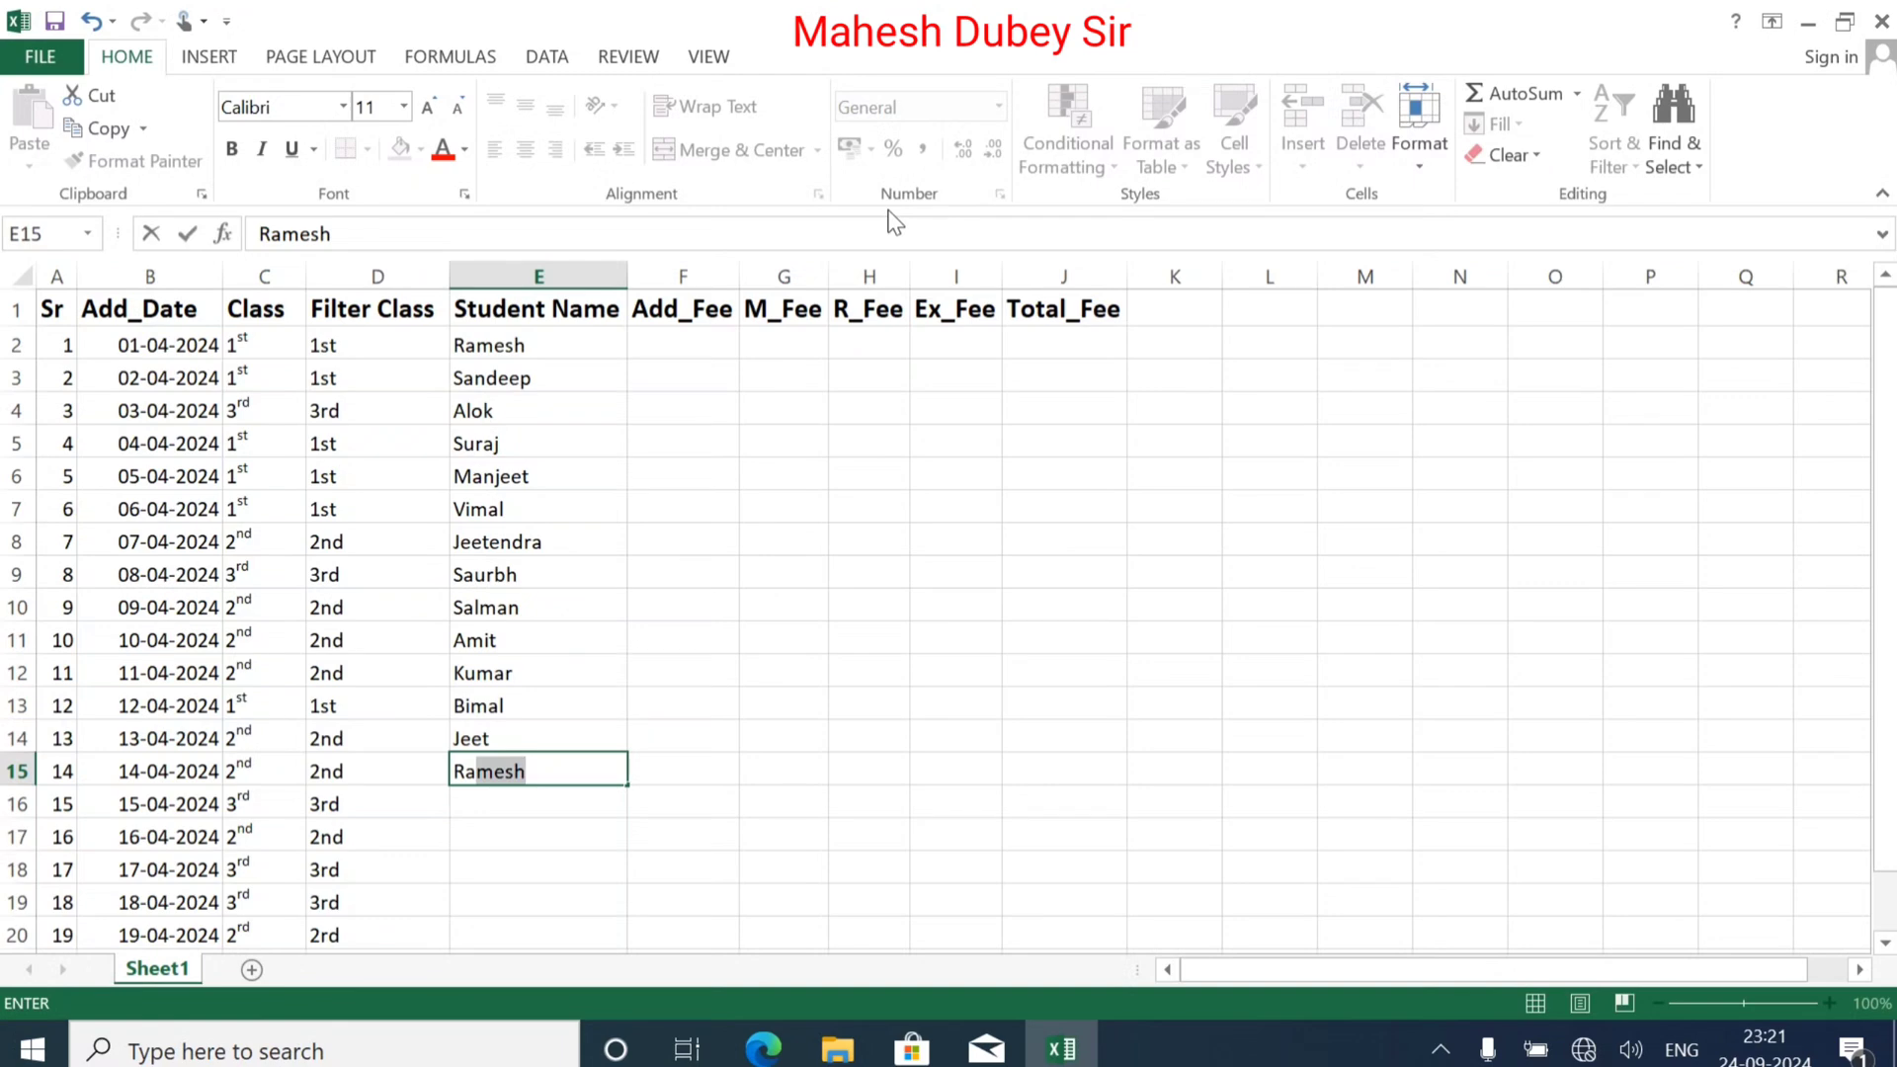
pyautogui.write('m')
pyautogui.press('Delete')
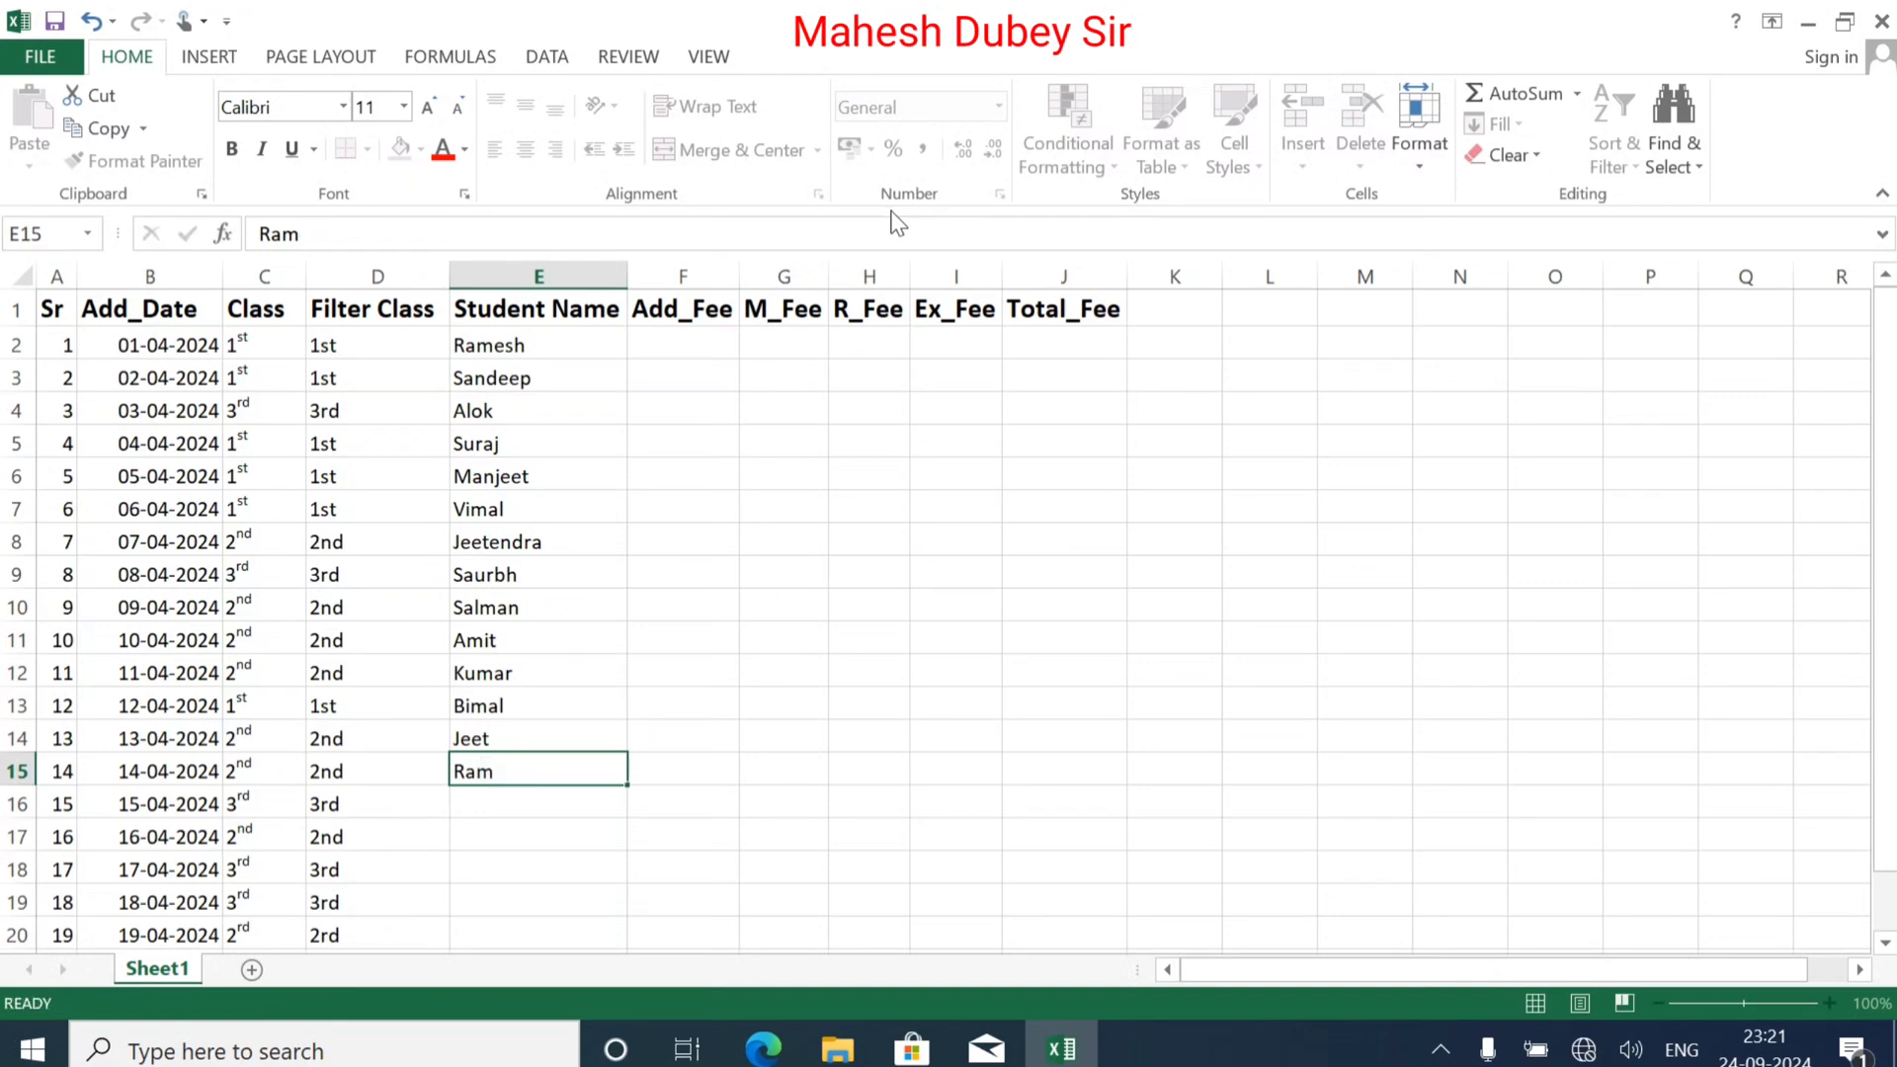
pyautogui.press('Return')
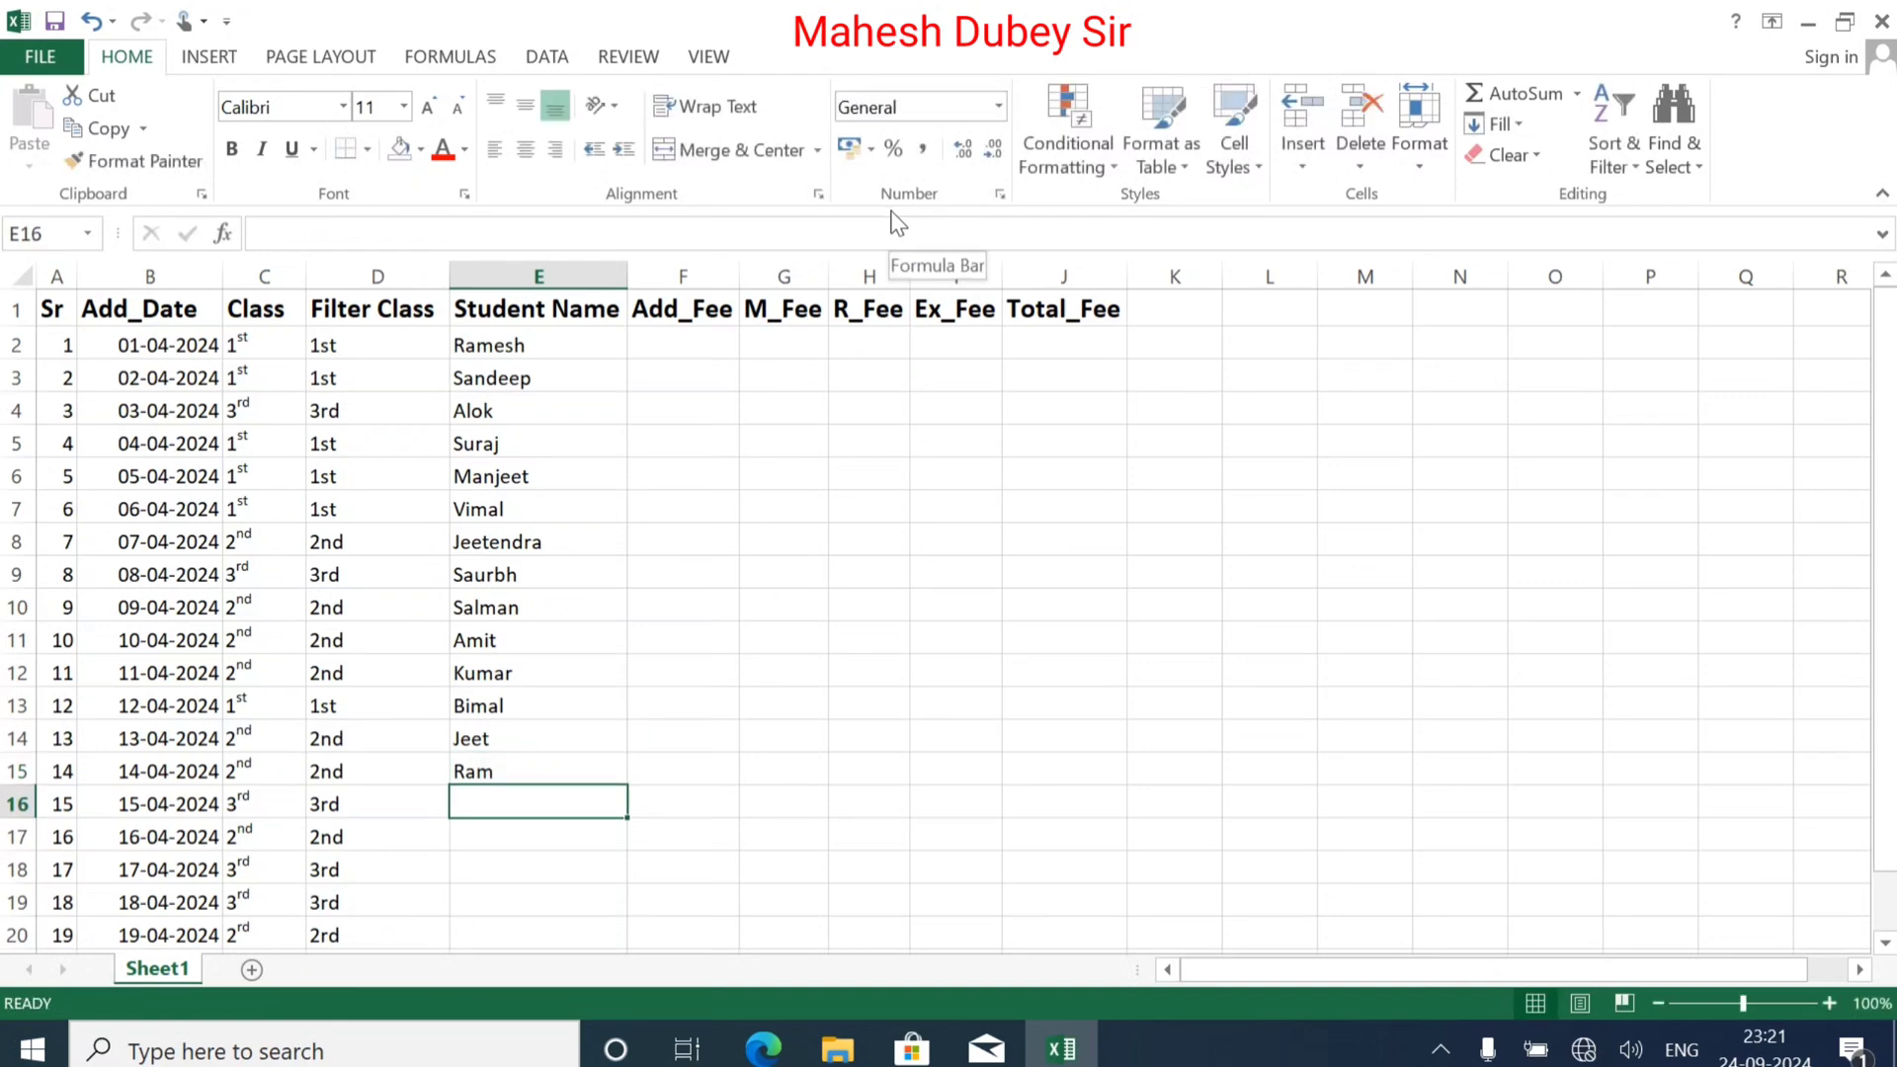
pyautogui.write('B')
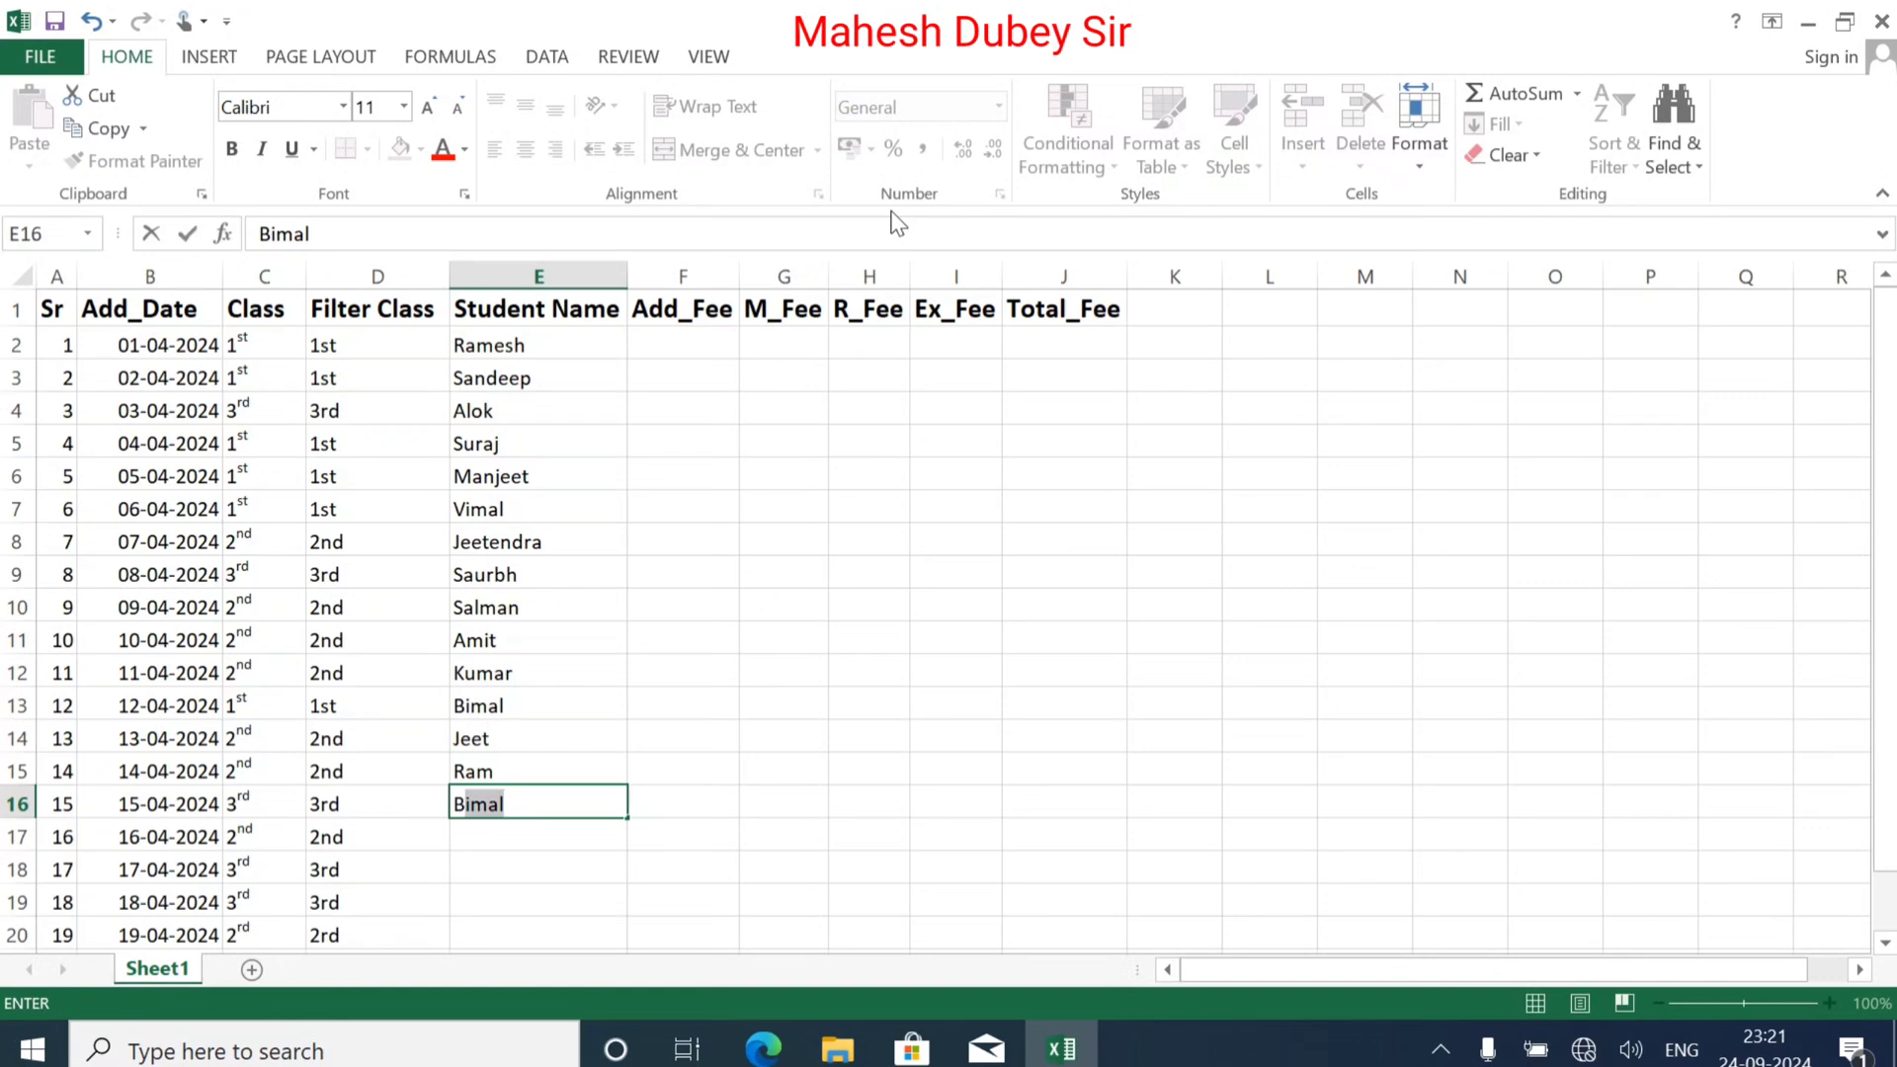
pyautogui.write('e')
pyautogui.press('BackSpace')
pyautogui.write('imala')
pyautogui.press('Return')
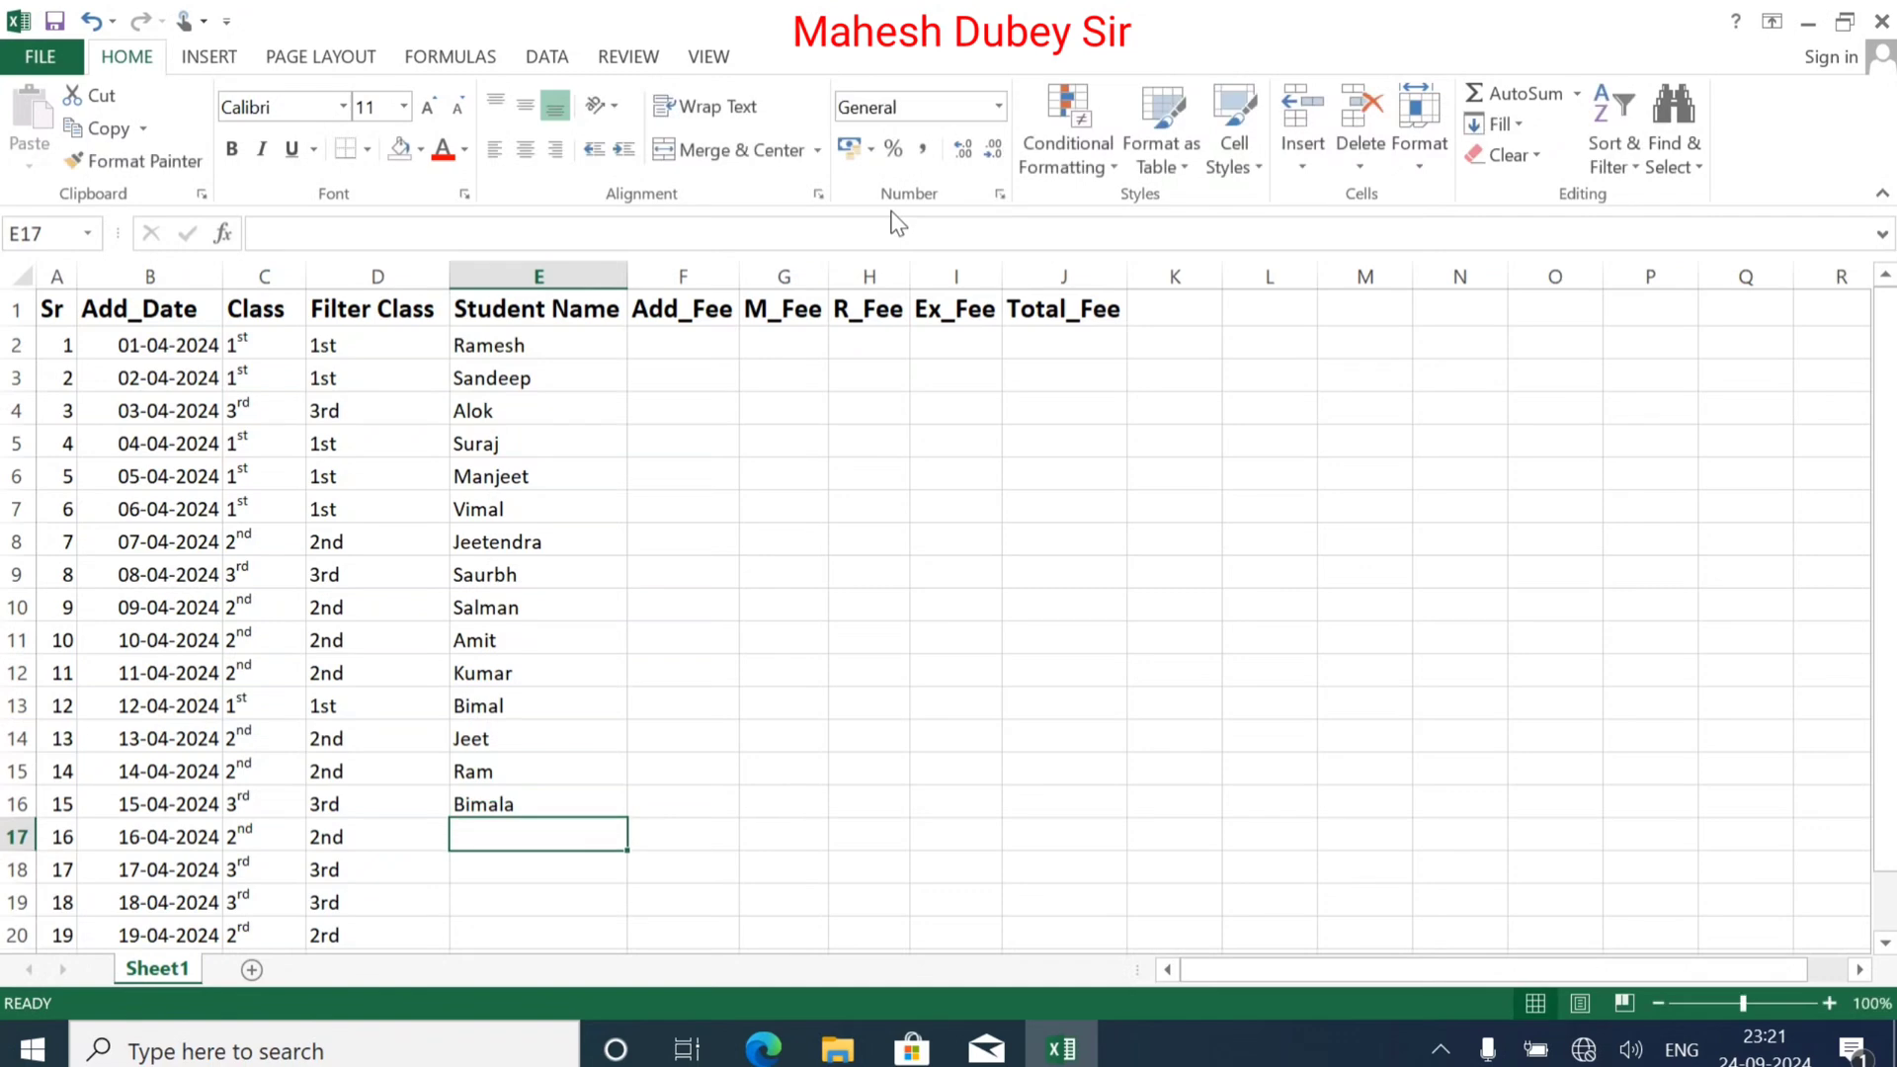
# Step: Enter the names of the next three students in E17 to E19, using a two-word name in E19
pyautogui.write('K')
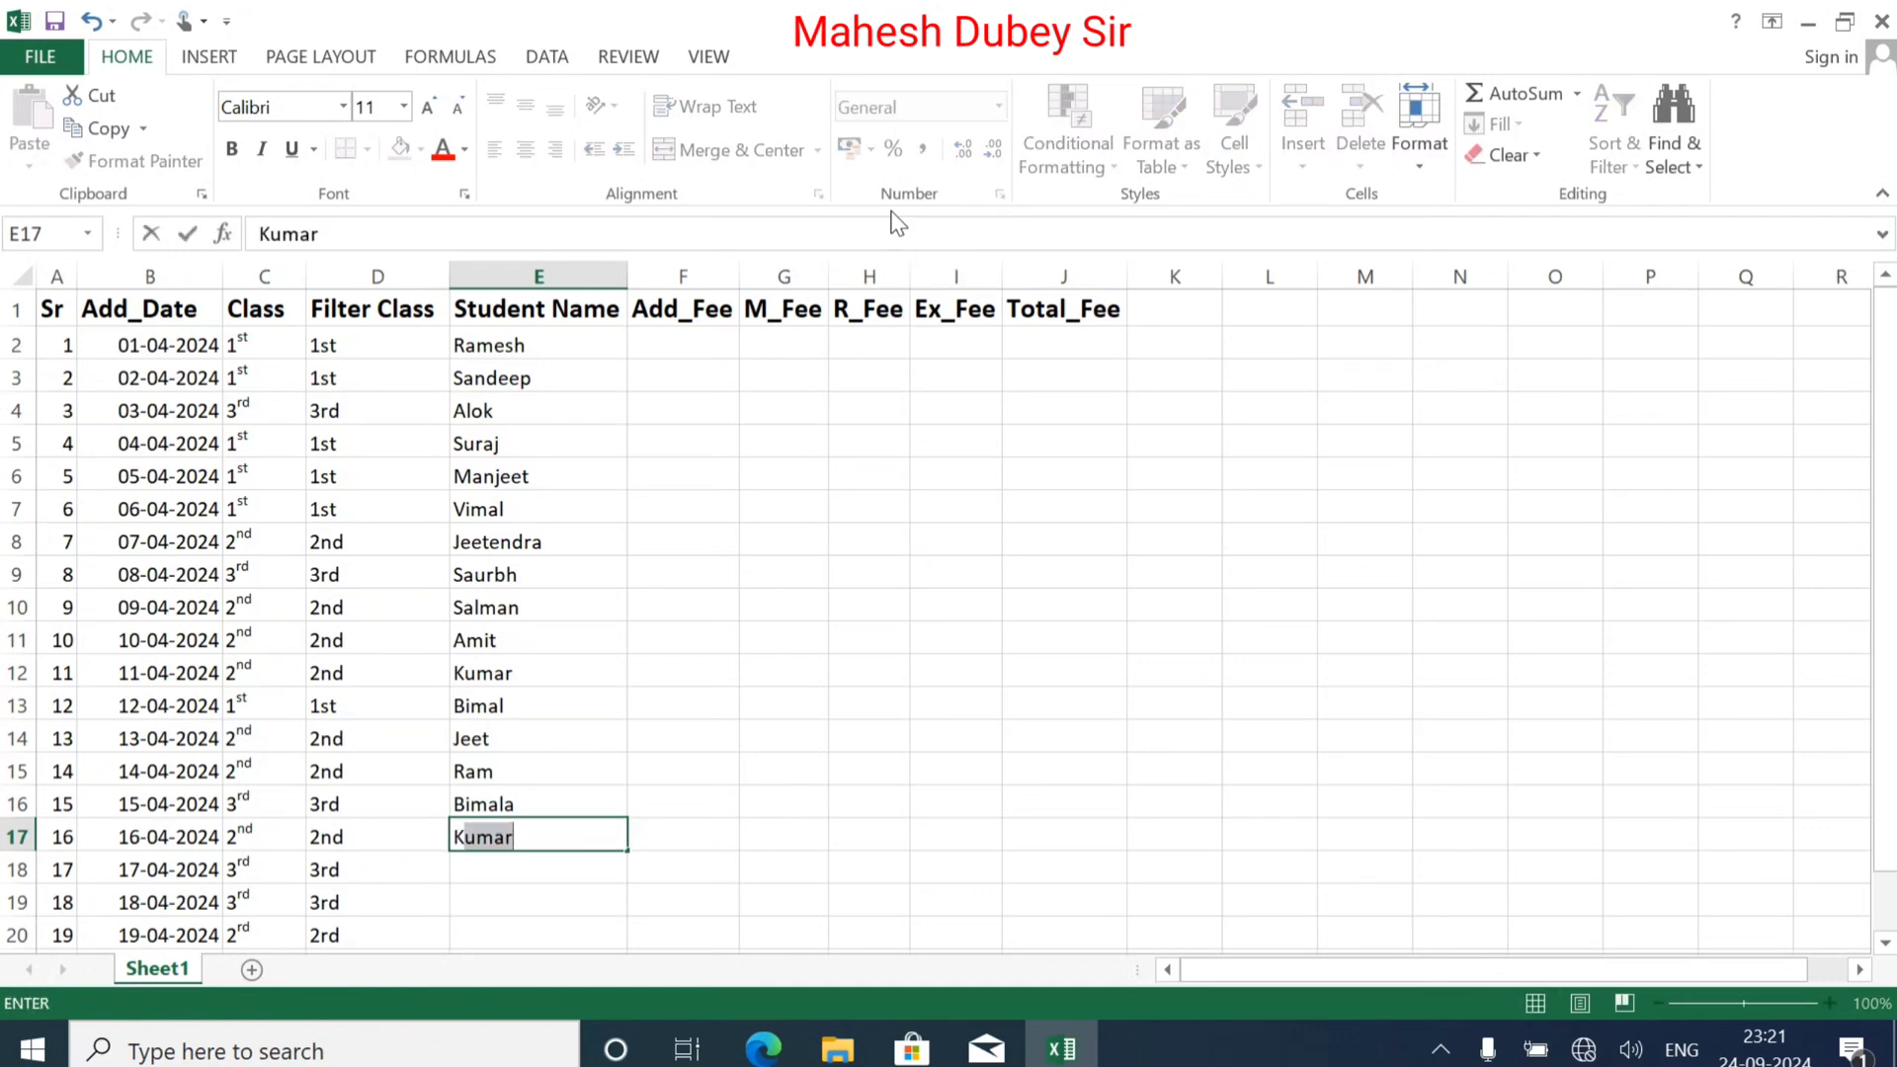
pyautogui.write('amlesh')
pyautogui.press('Return')
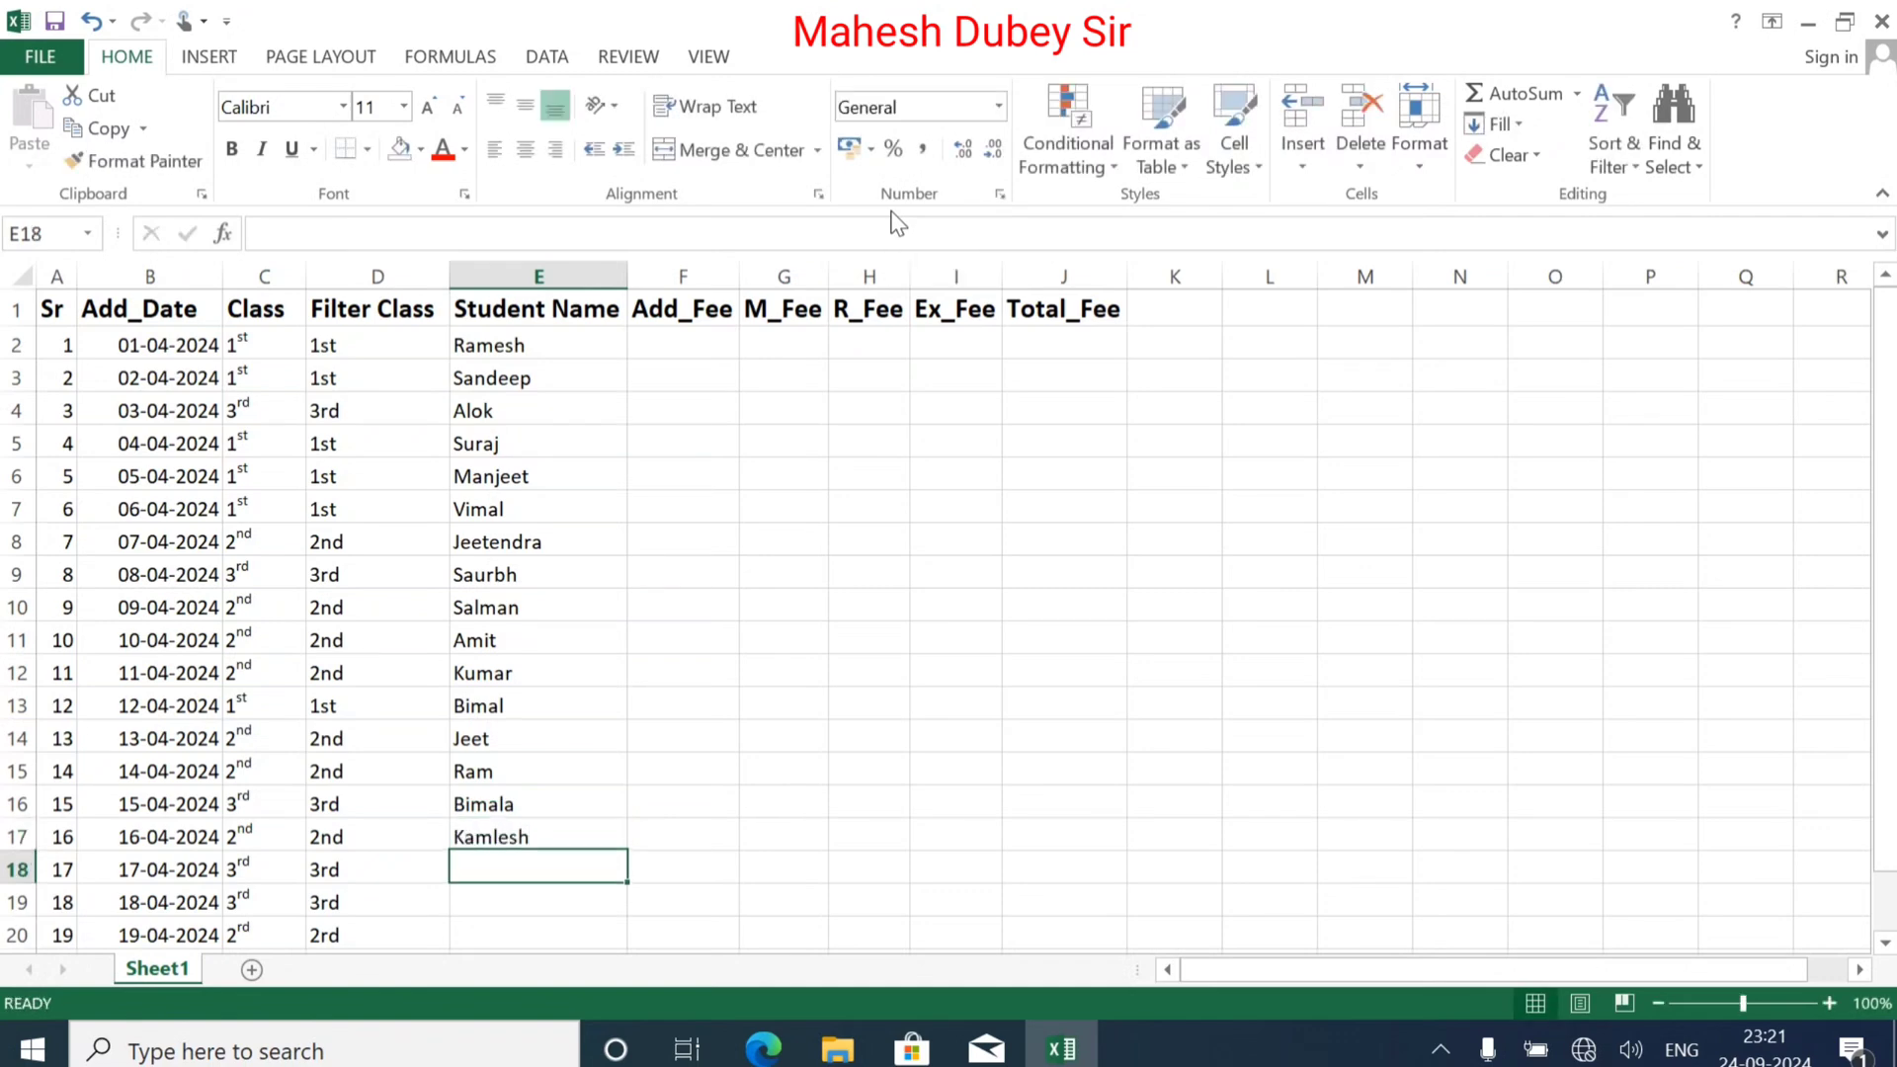
pyautogui.scroll(-4, 839, 619)
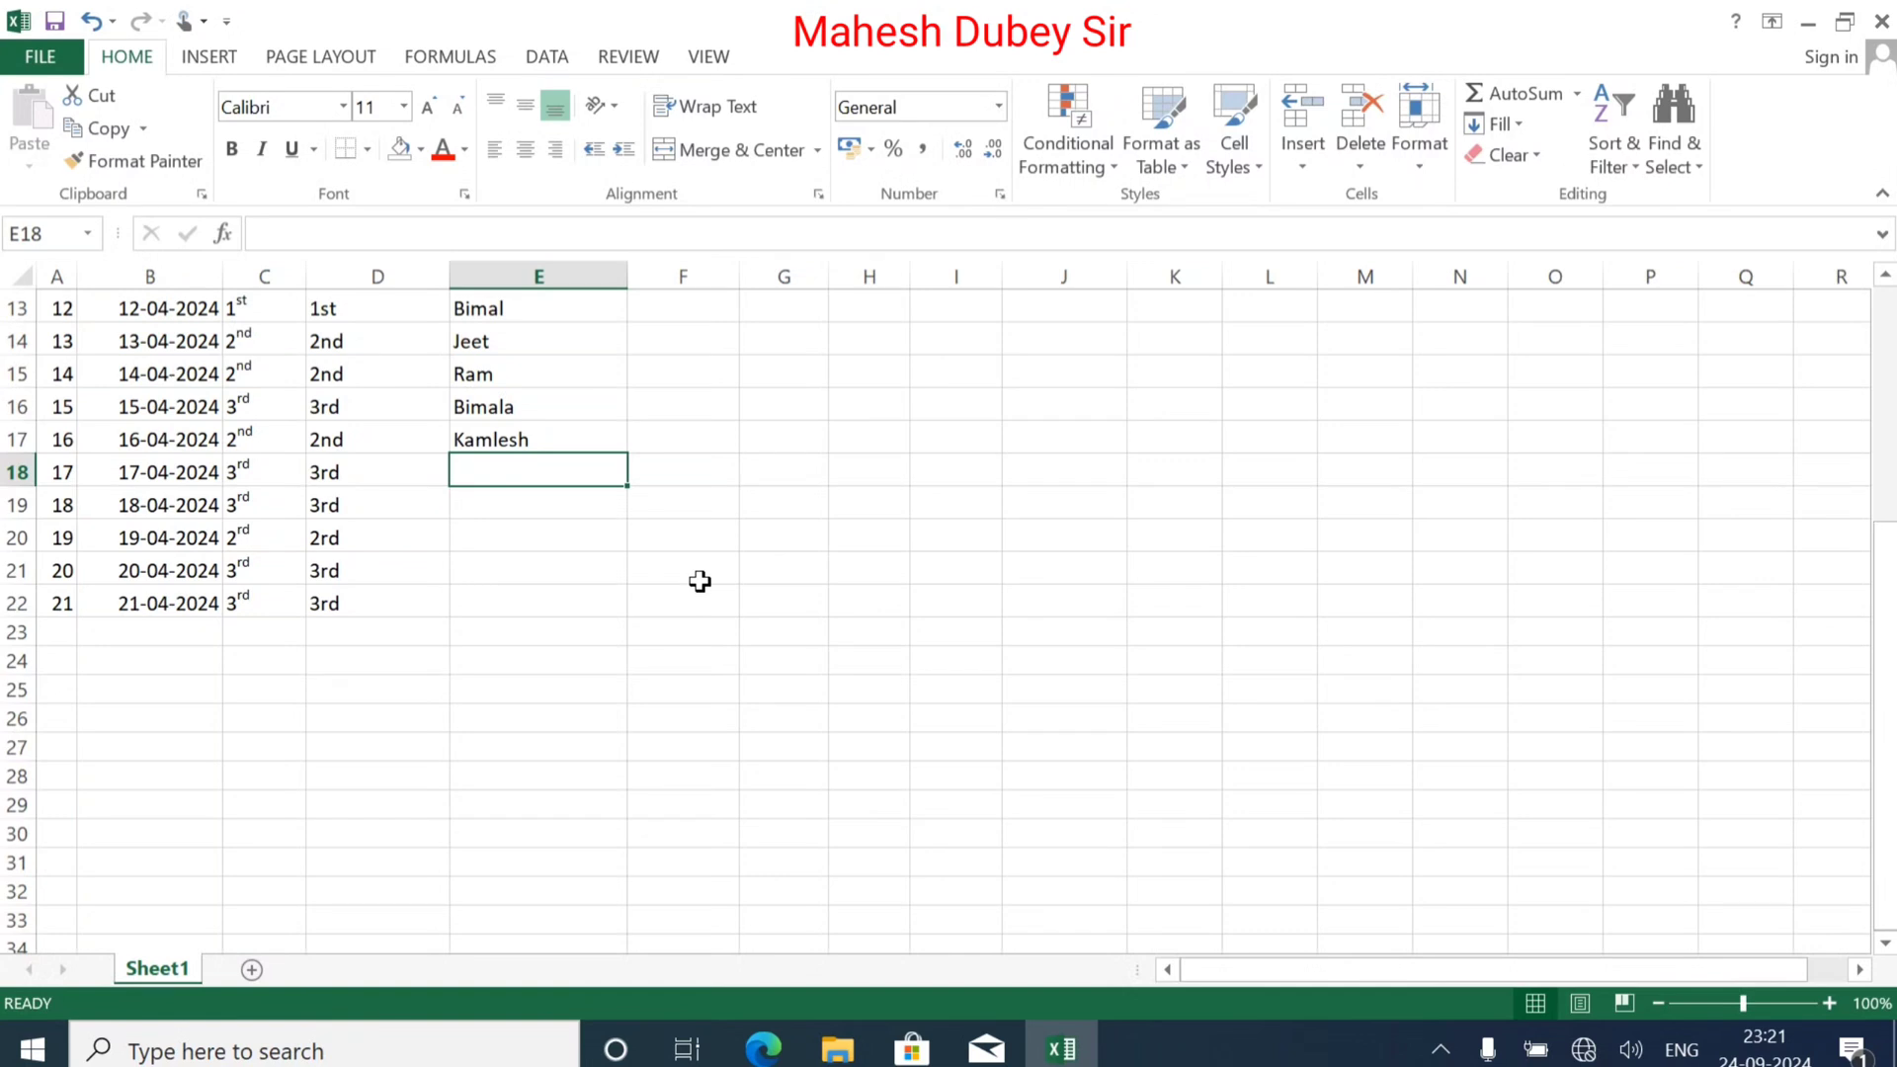
pyautogui.write('Uma')
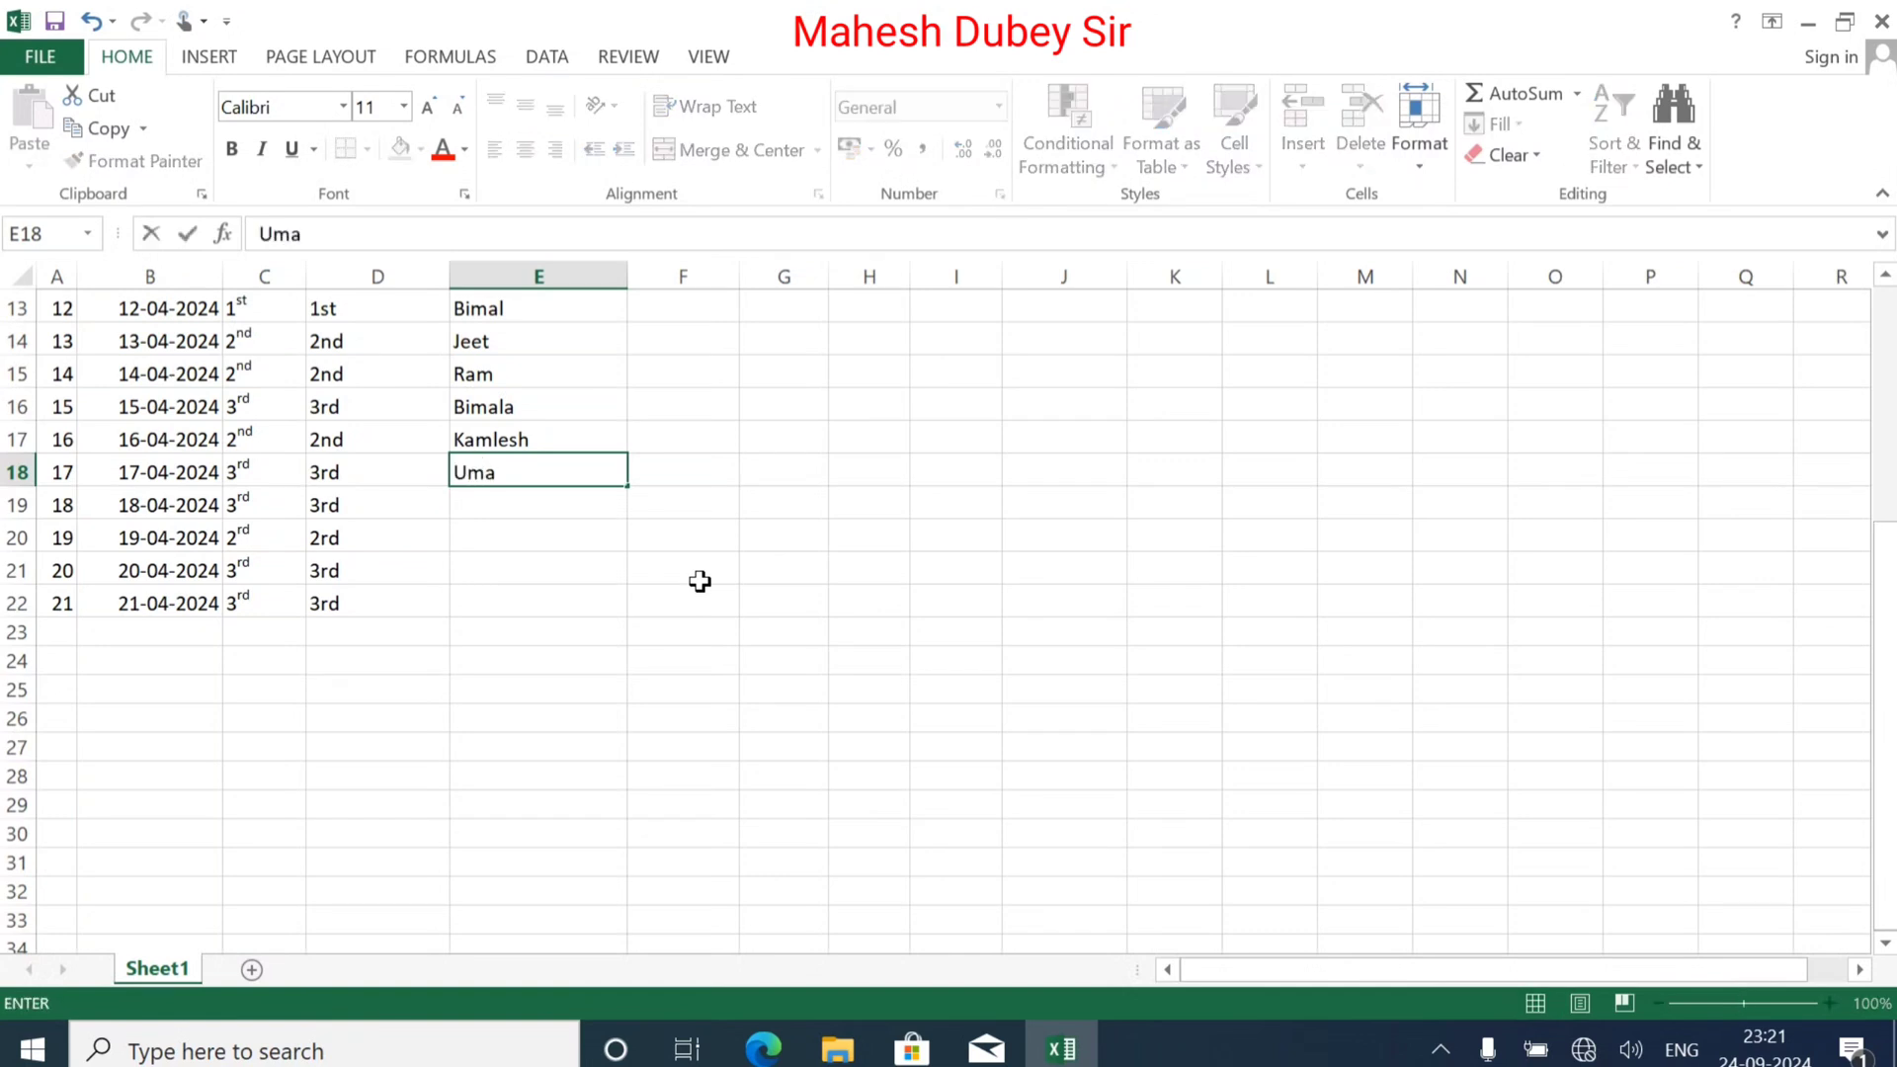
pyautogui.press('Return')
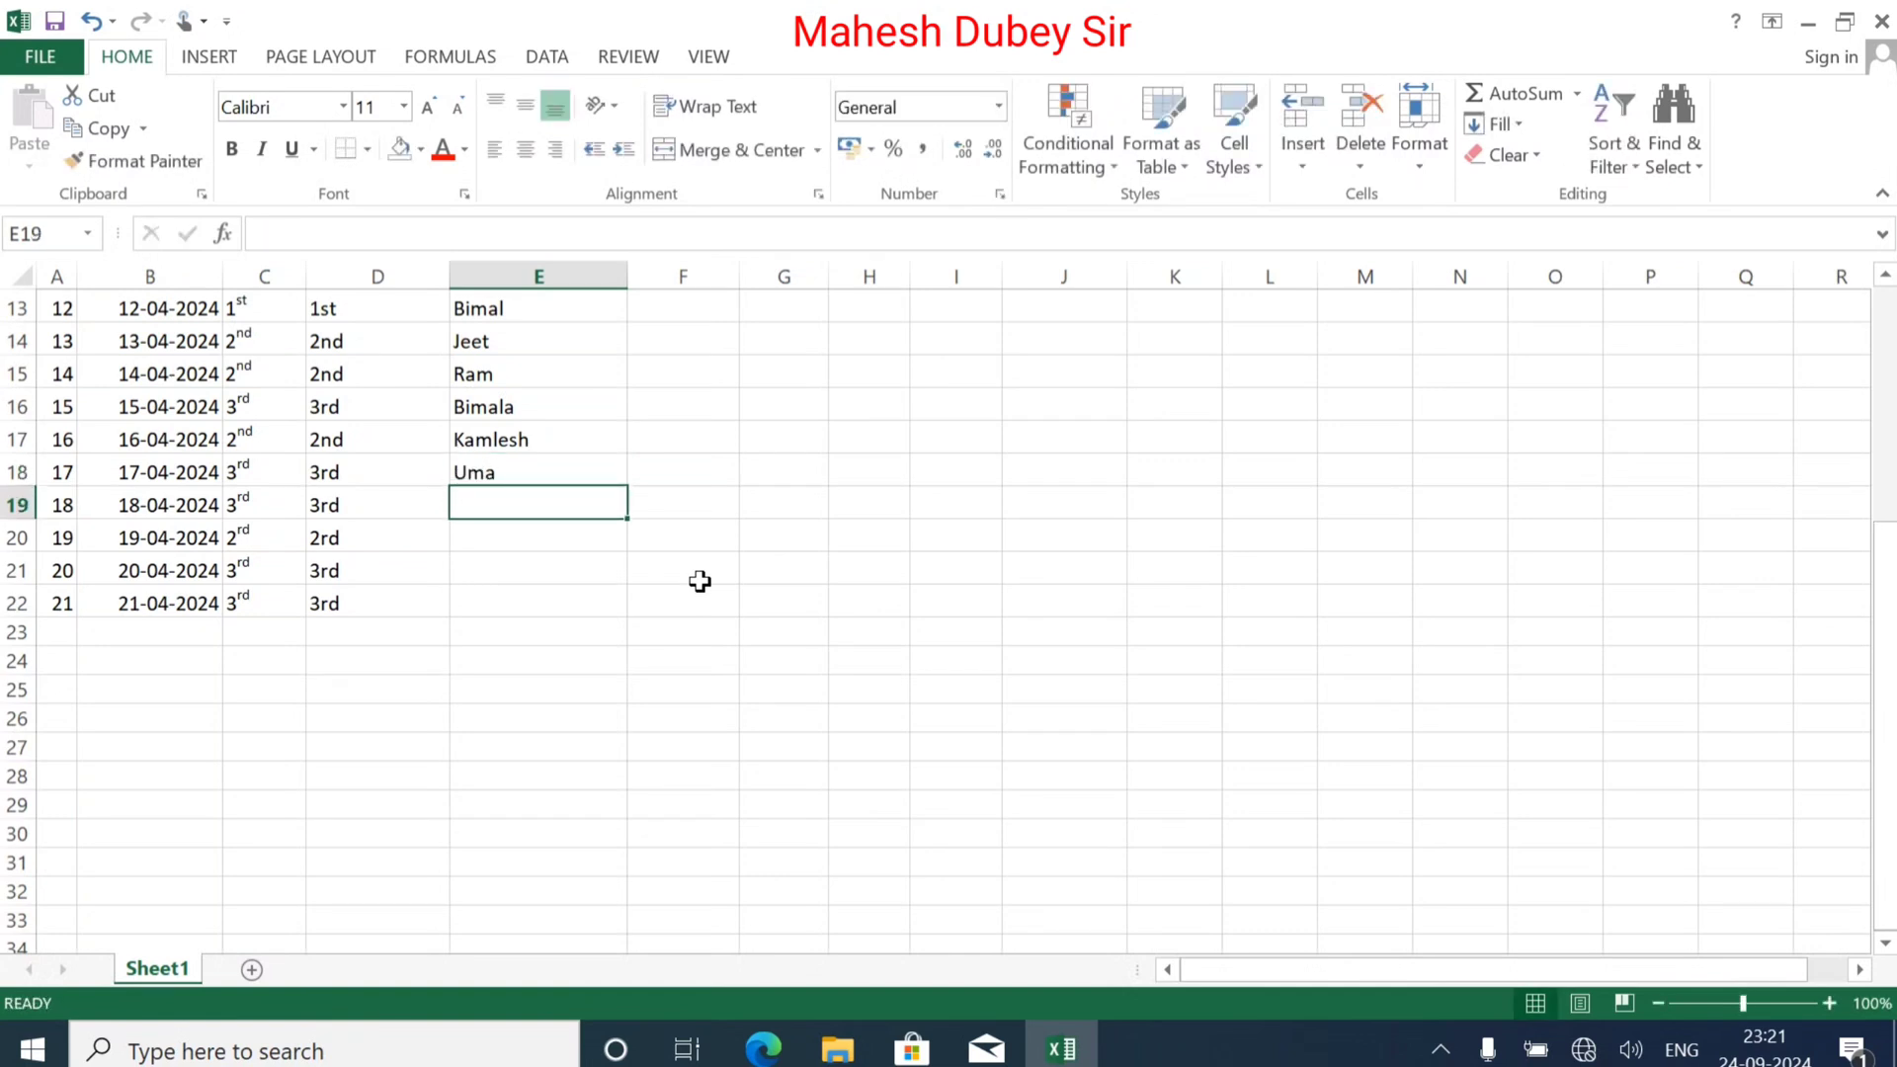
pyautogui.write('Lala')
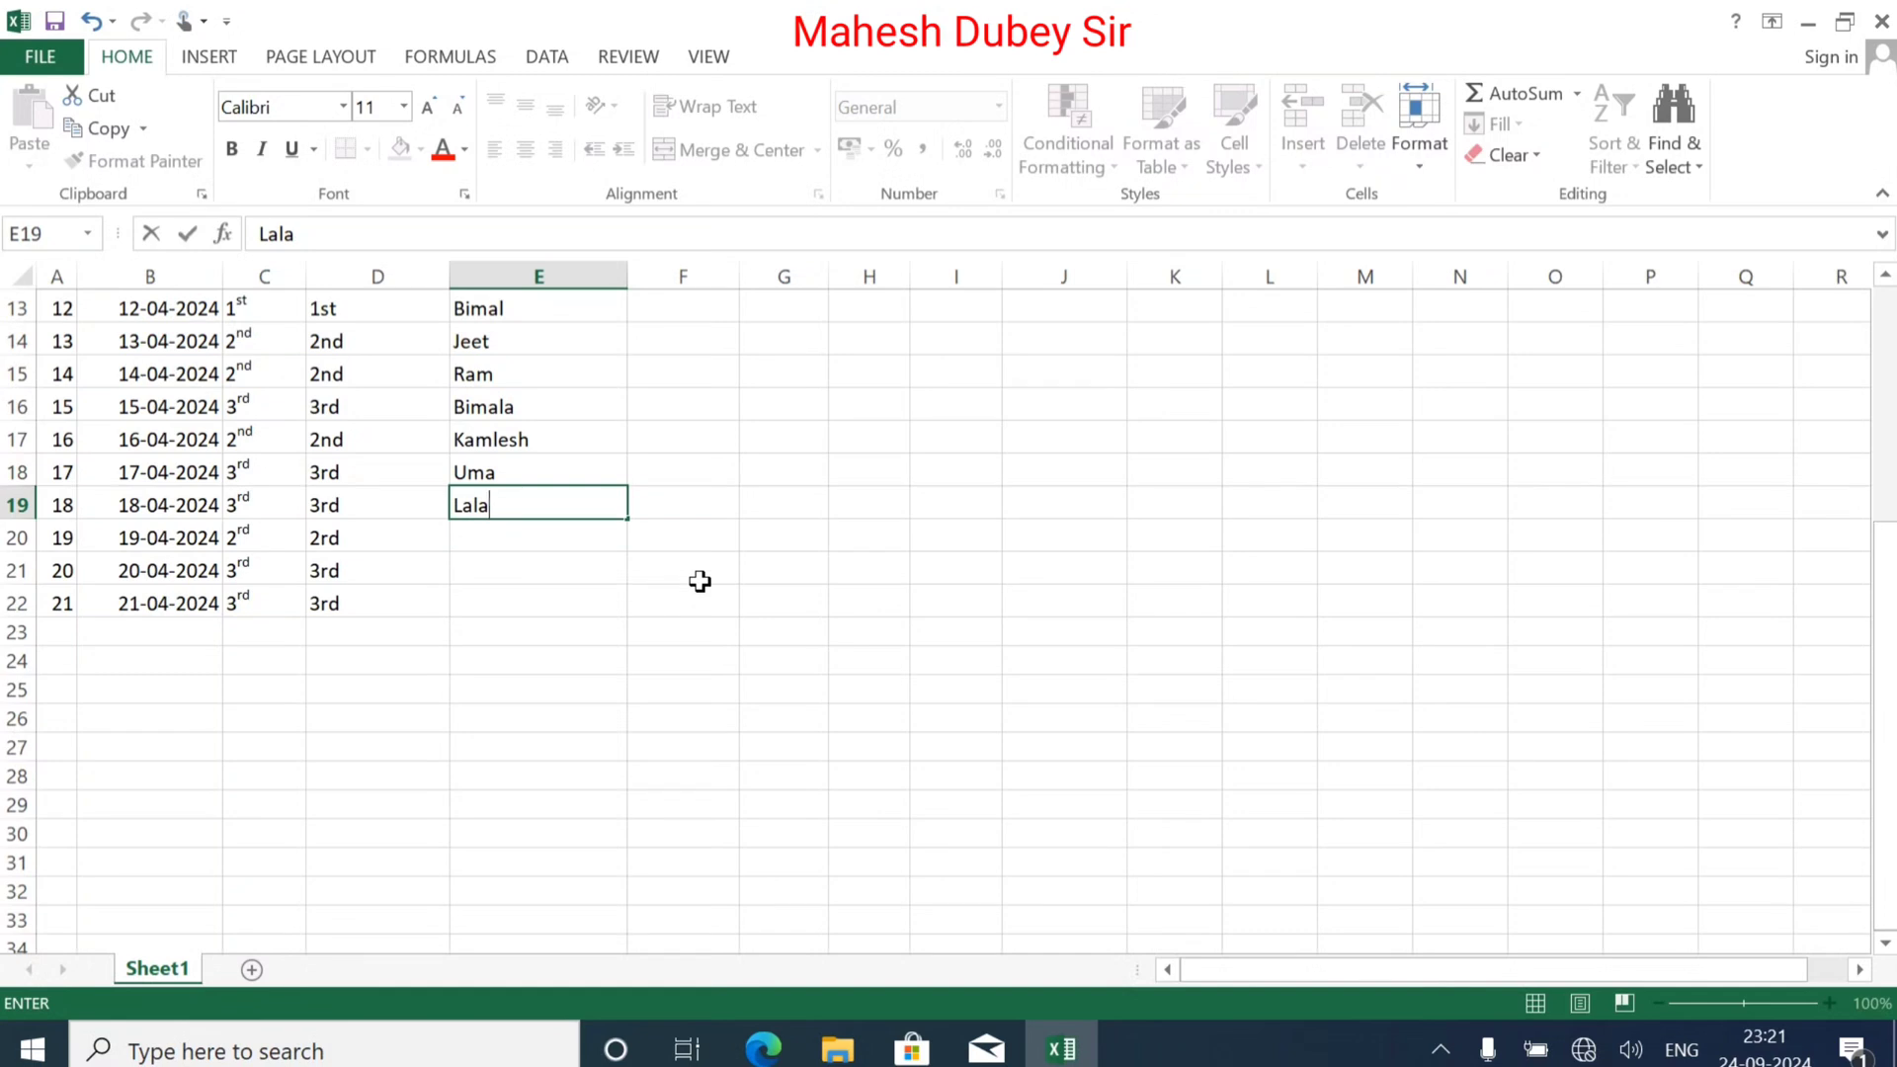
pyautogui.press('BackSpace')
pyautogui.write('Bahadur')
pyautogui.press('Return')
# Step: Complete the Student Name column with the first names of the last three students, in E20 to E22
pyautogui.write('S')
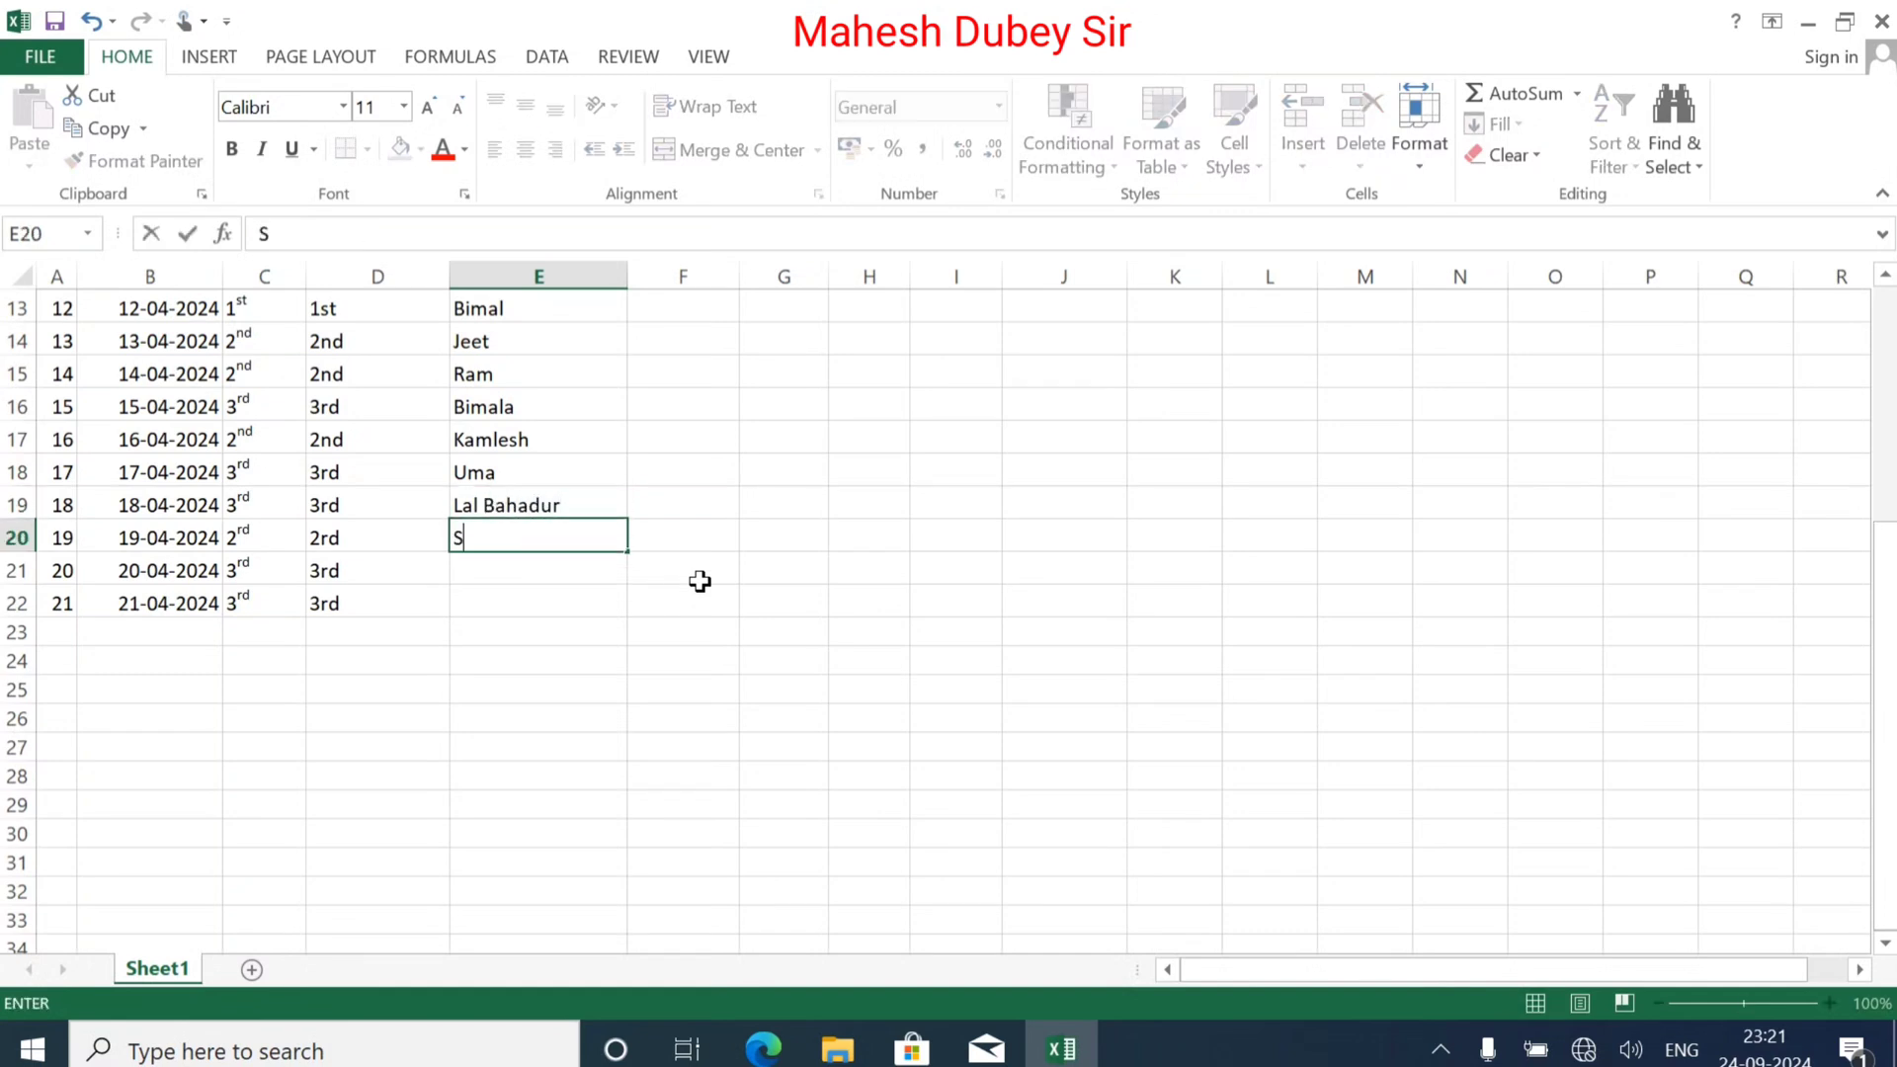
pyautogui.write('u')
pyautogui.press('BackSpace')
pyautogui.write('jeet')
pyautogui.press('Return')
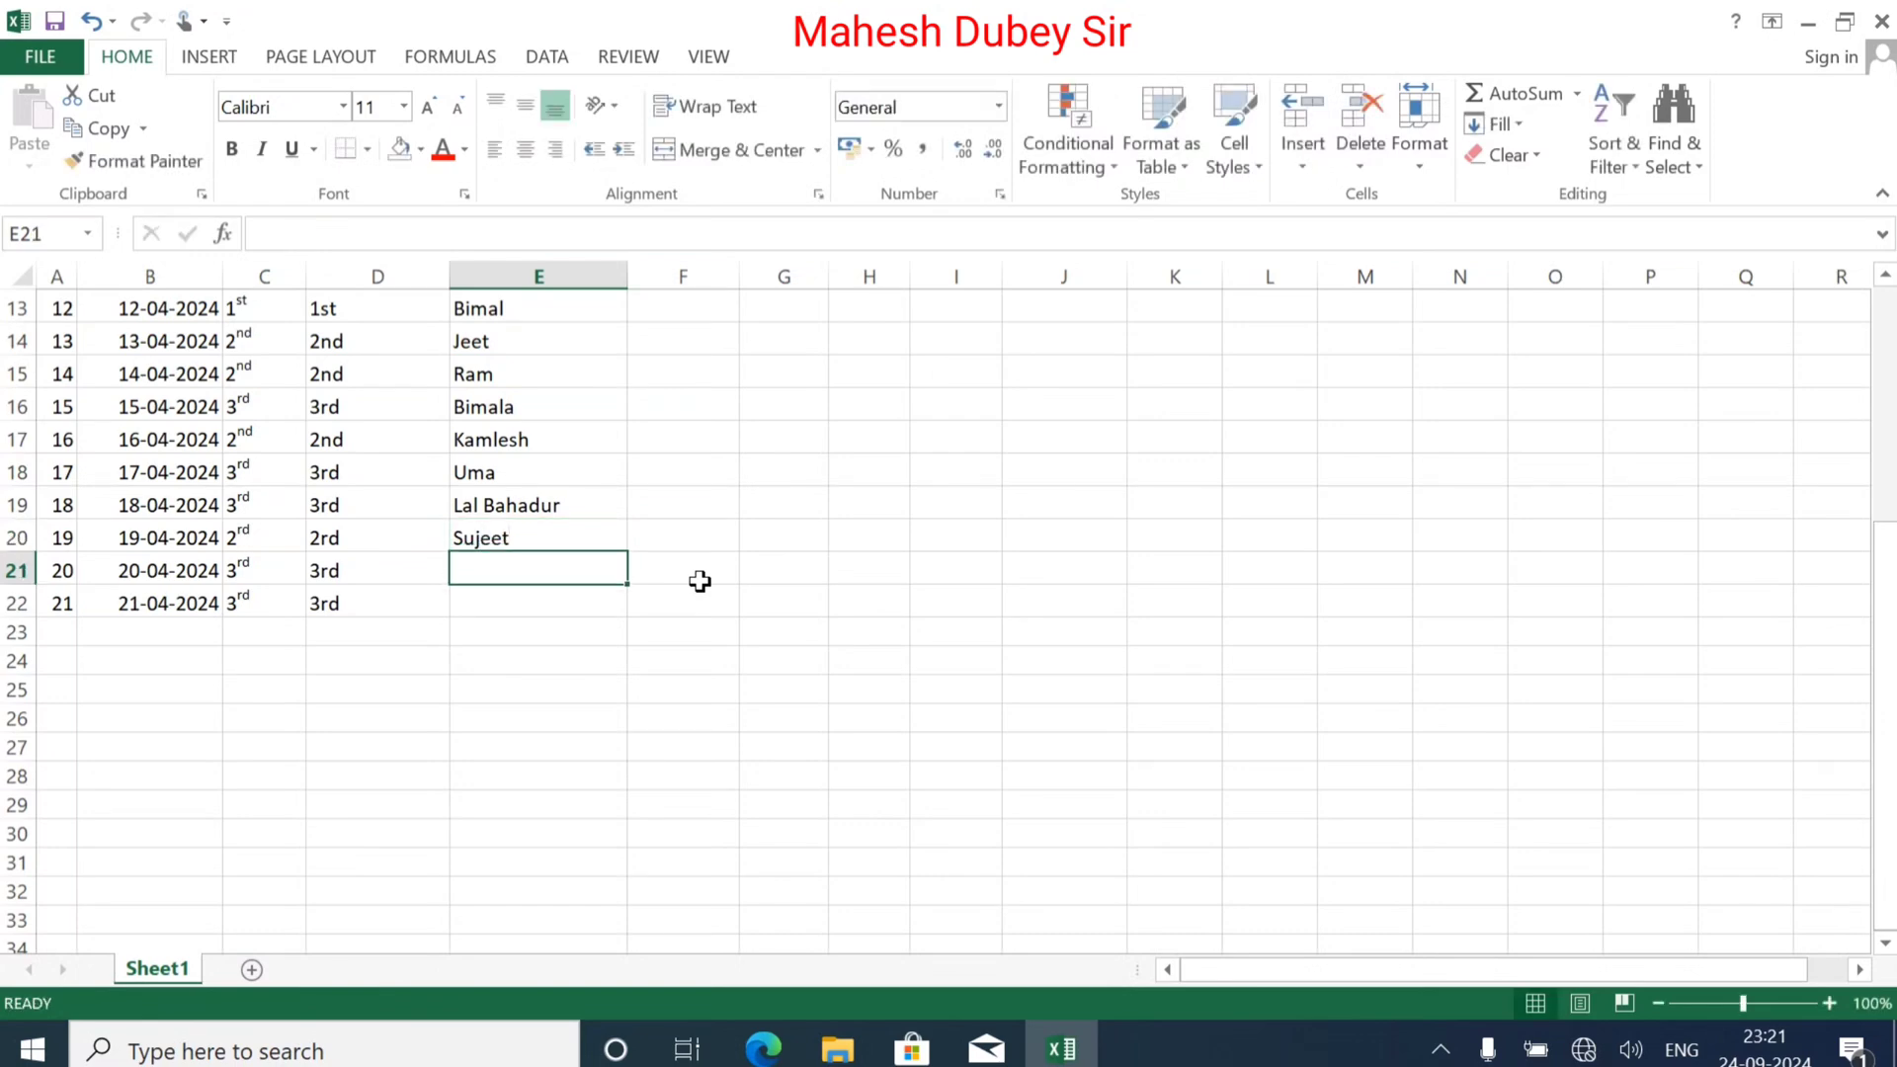
pyautogui.write('Munna')
pyautogui.press('Return')
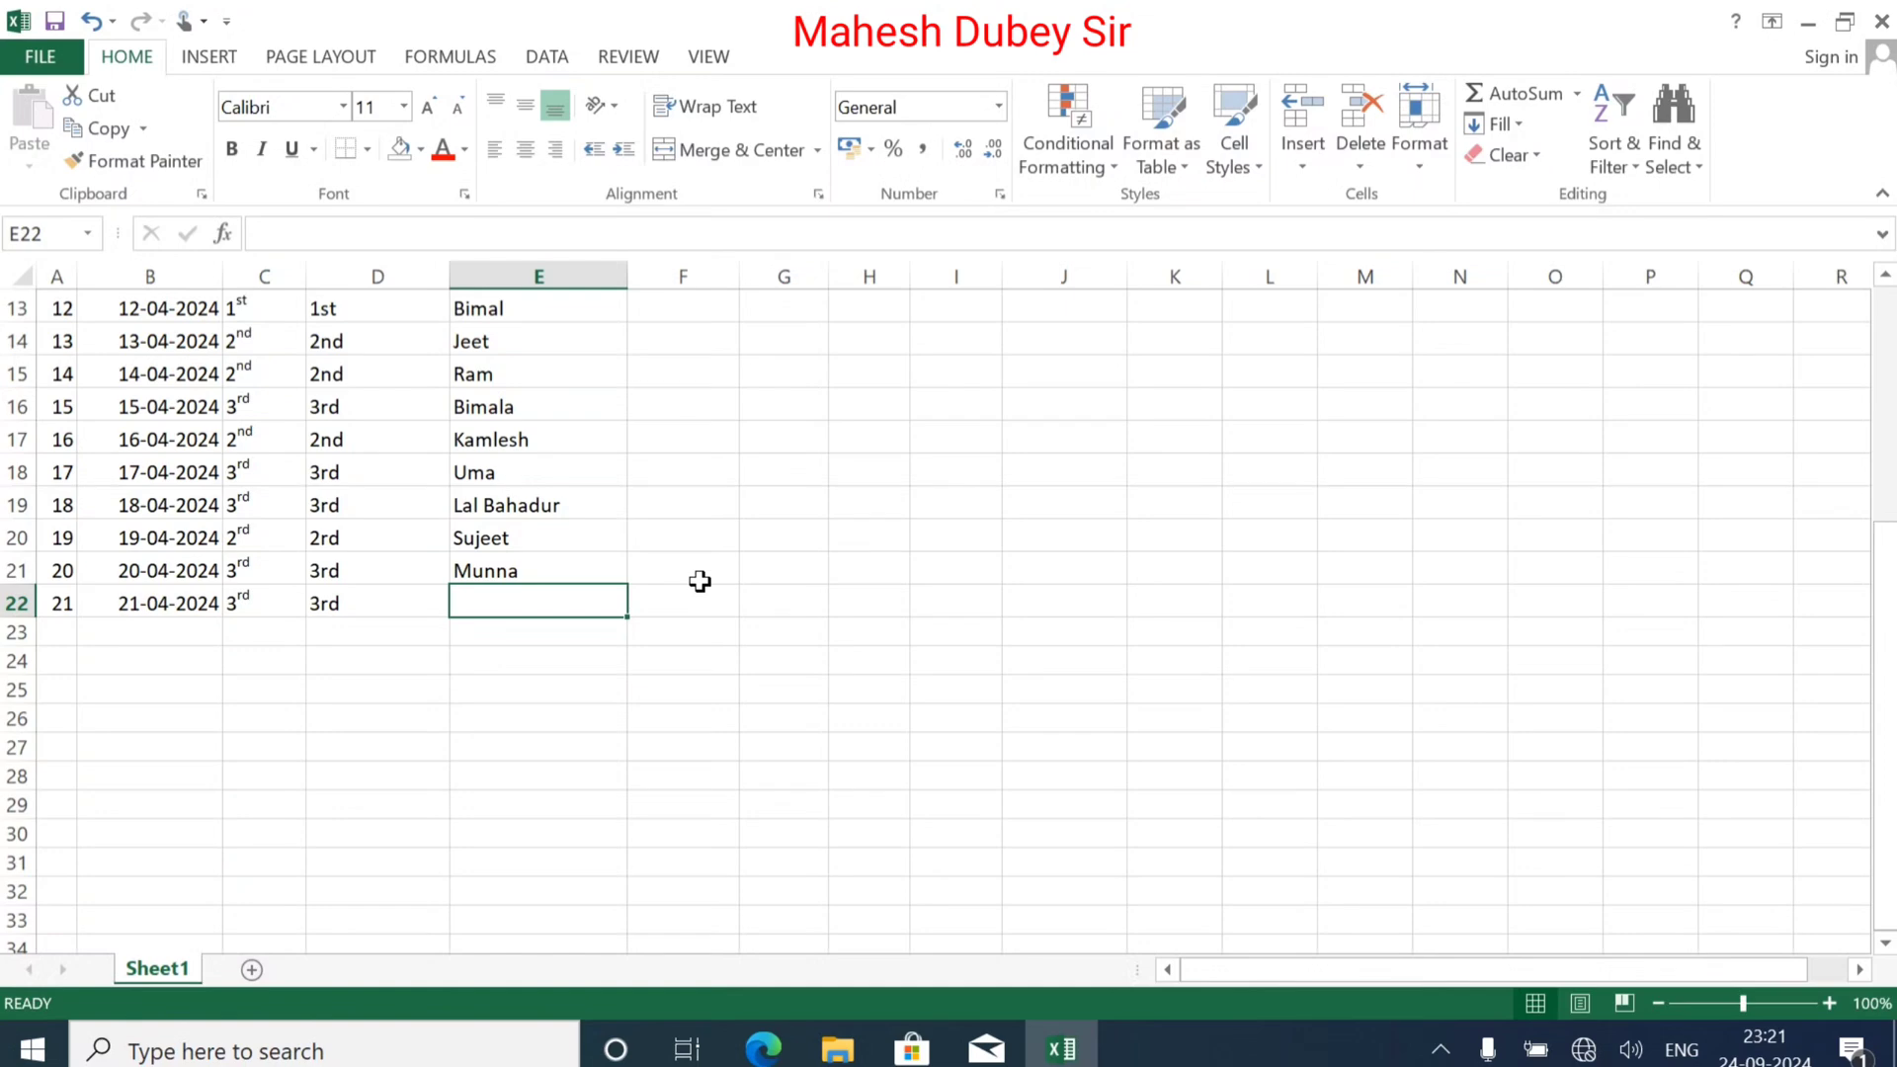
pyautogui.write('Ganesh')
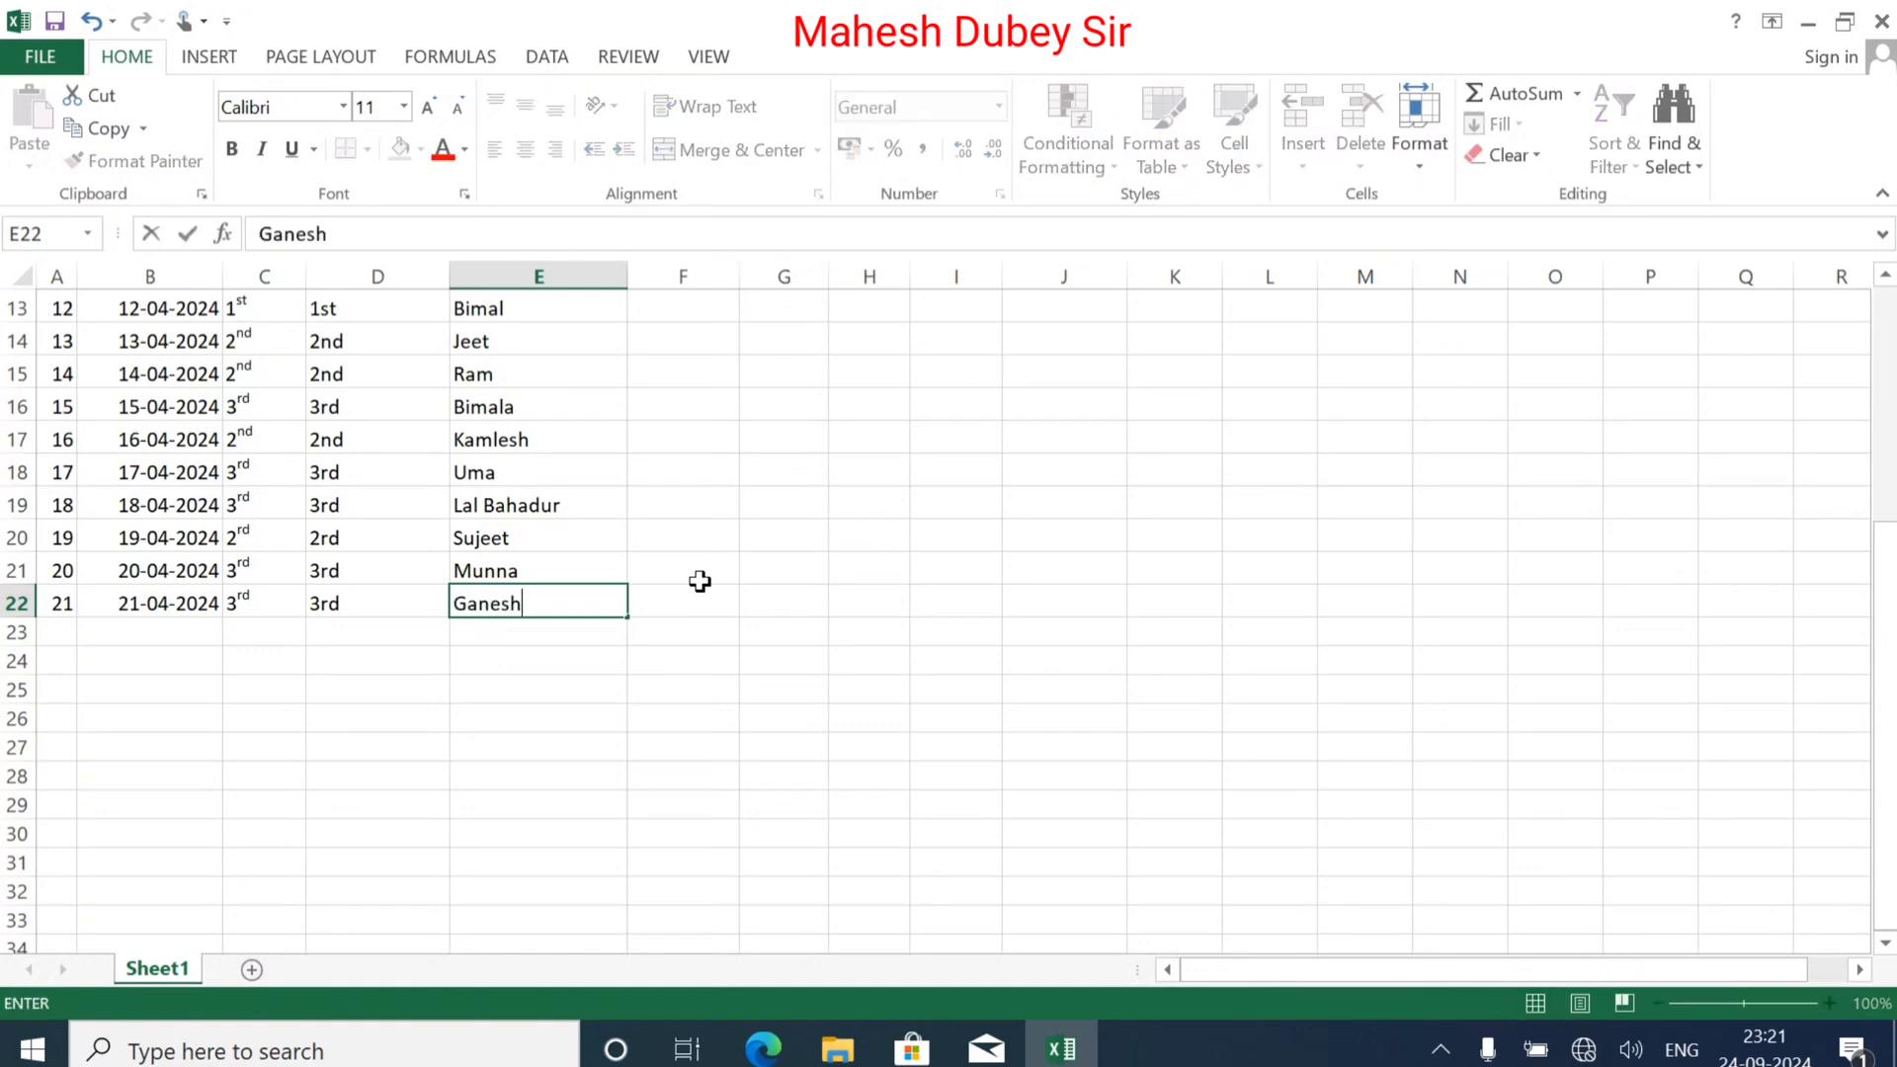
pyautogui.press('Return')
pyautogui.scroll(4, 643, 584)
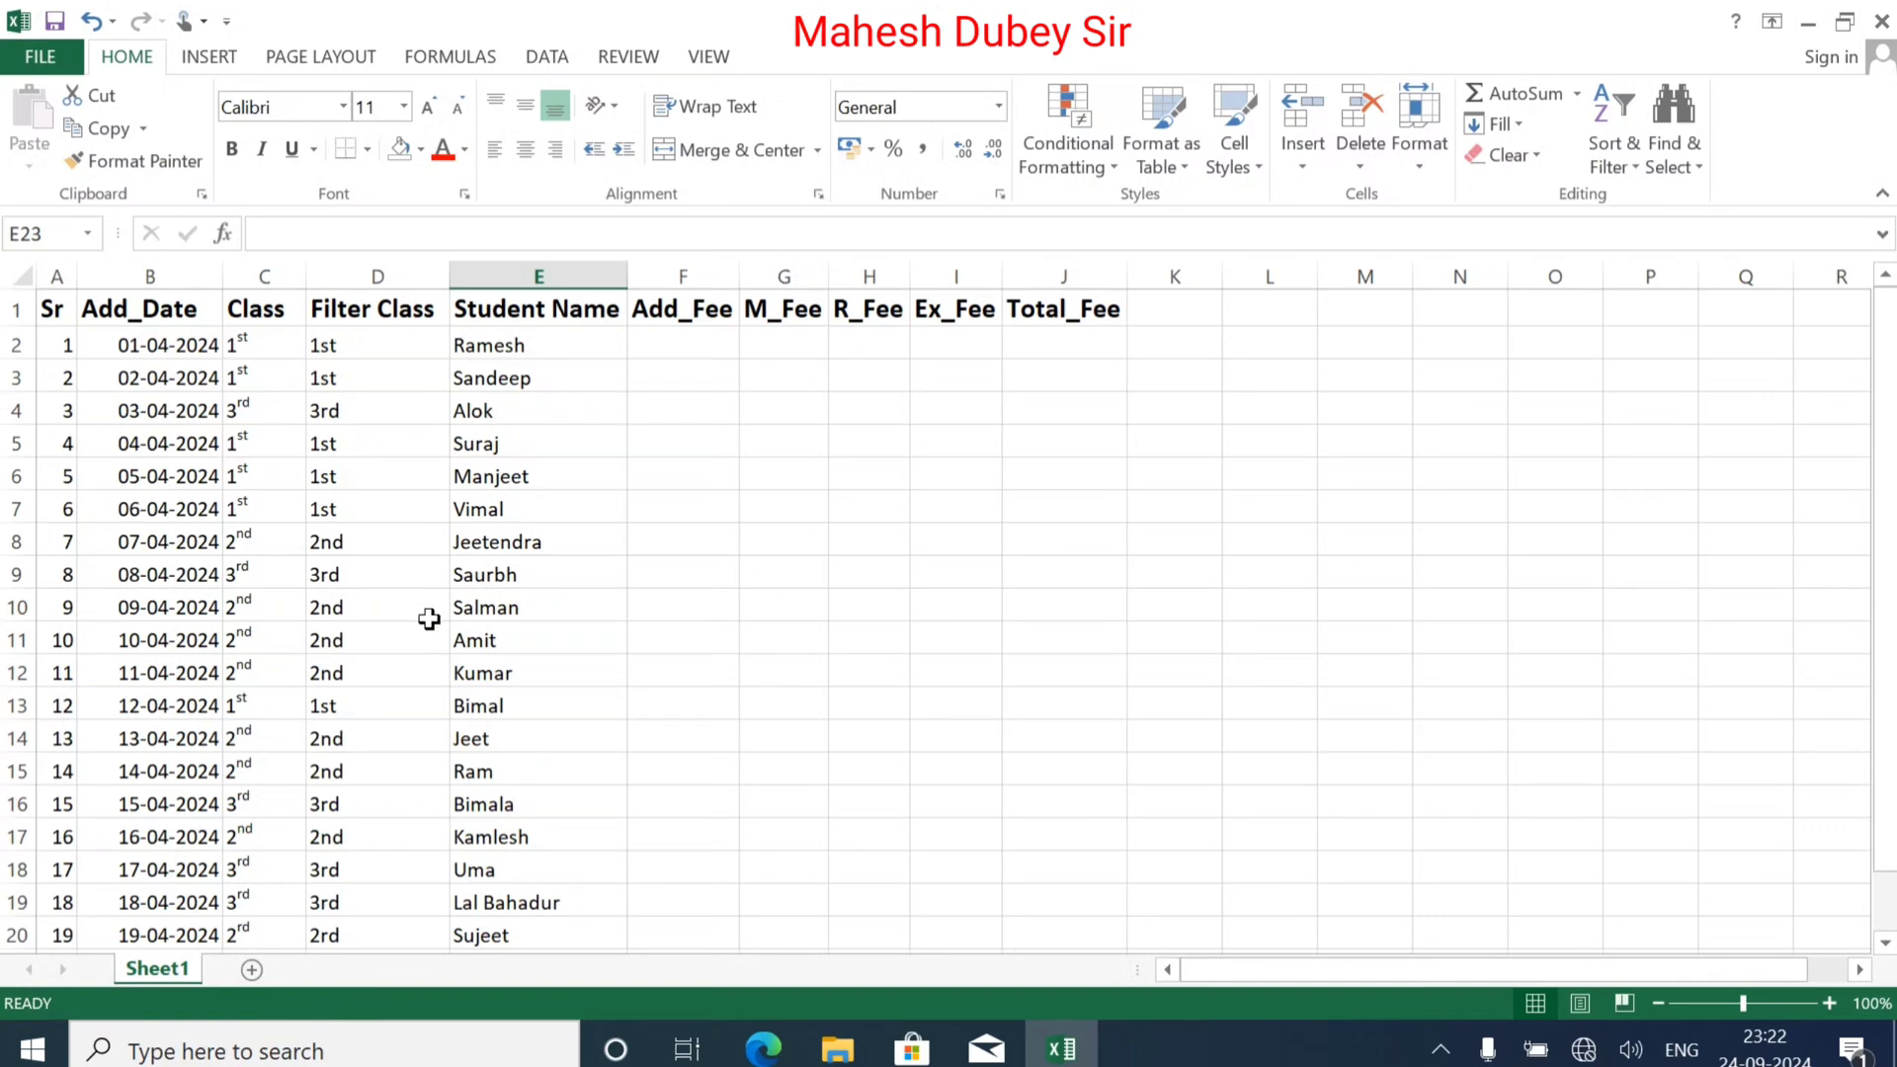
# Step: Fill in the first student's fees in row 2: Add_Fee 1000, M_Fee 700, R_Fee 500 and Ex_Fee 1200
pyautogui.click(654, 336)
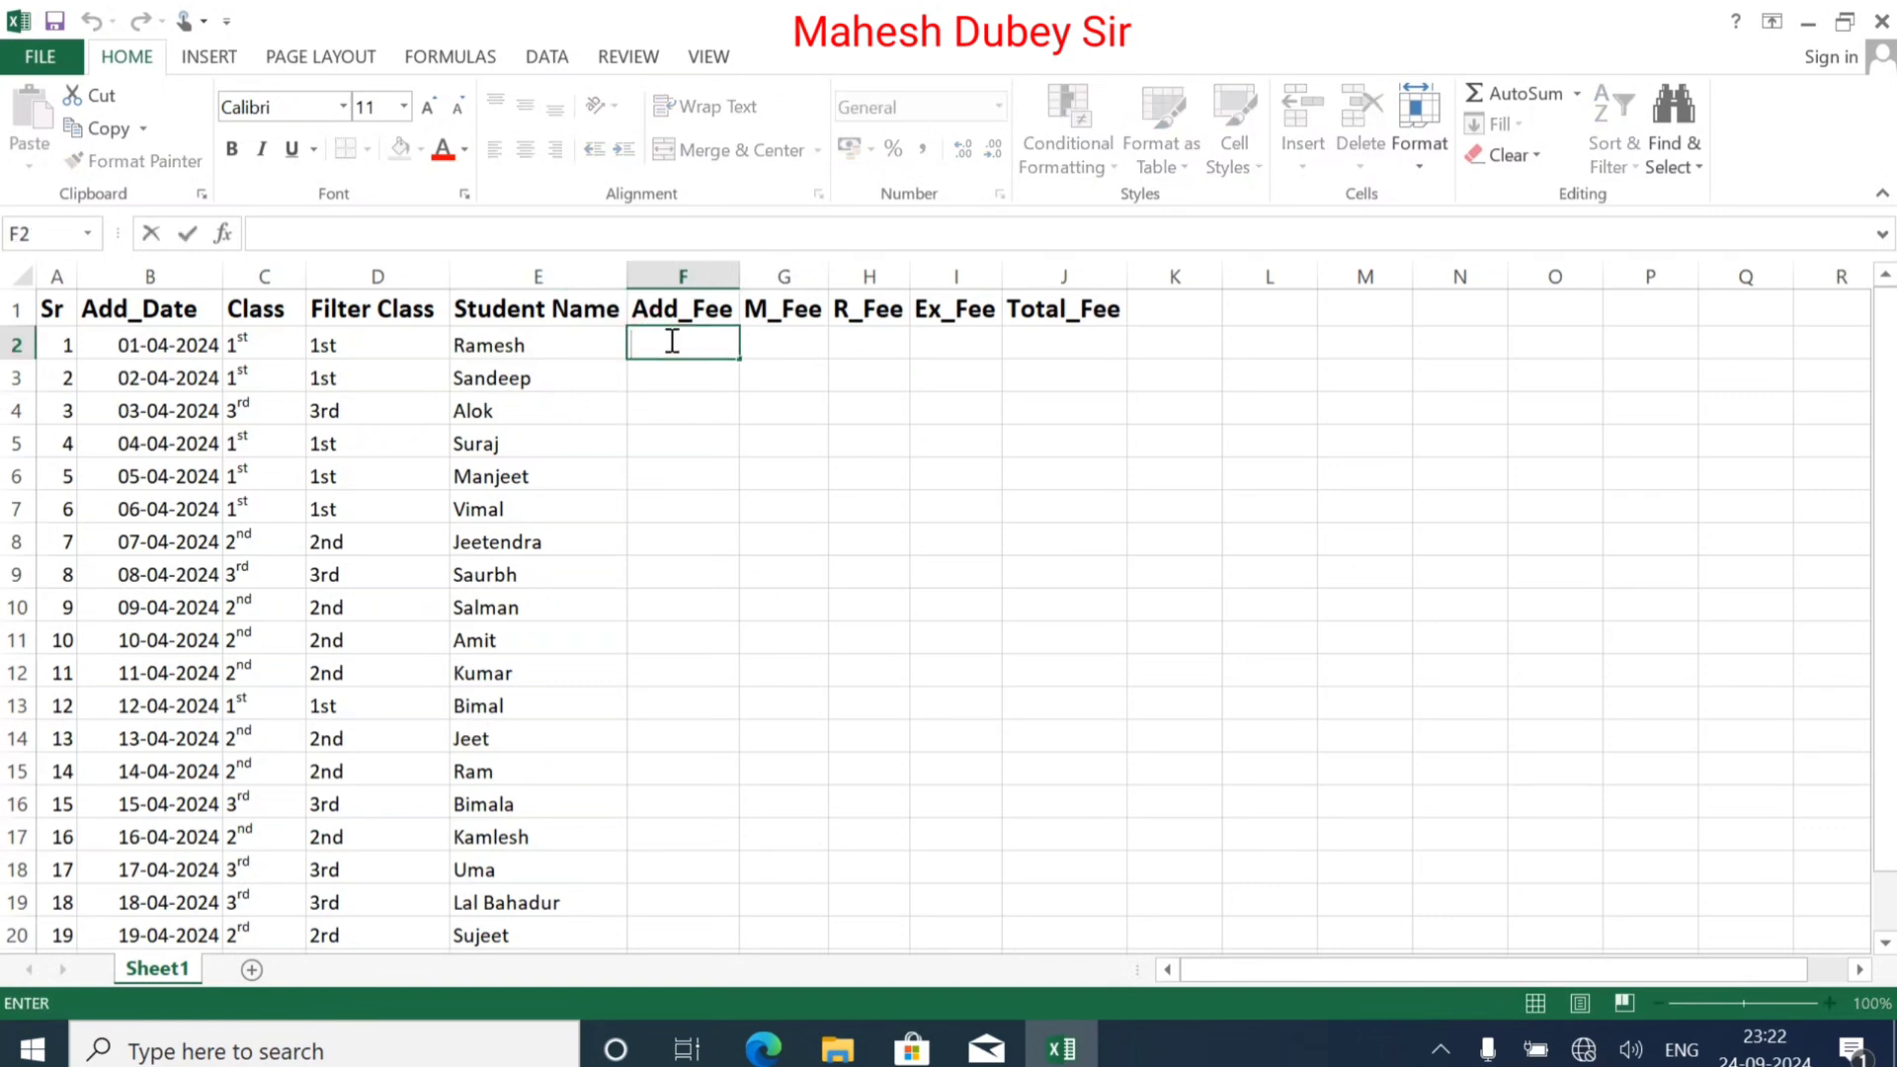
pyautogui.click(730, 410)
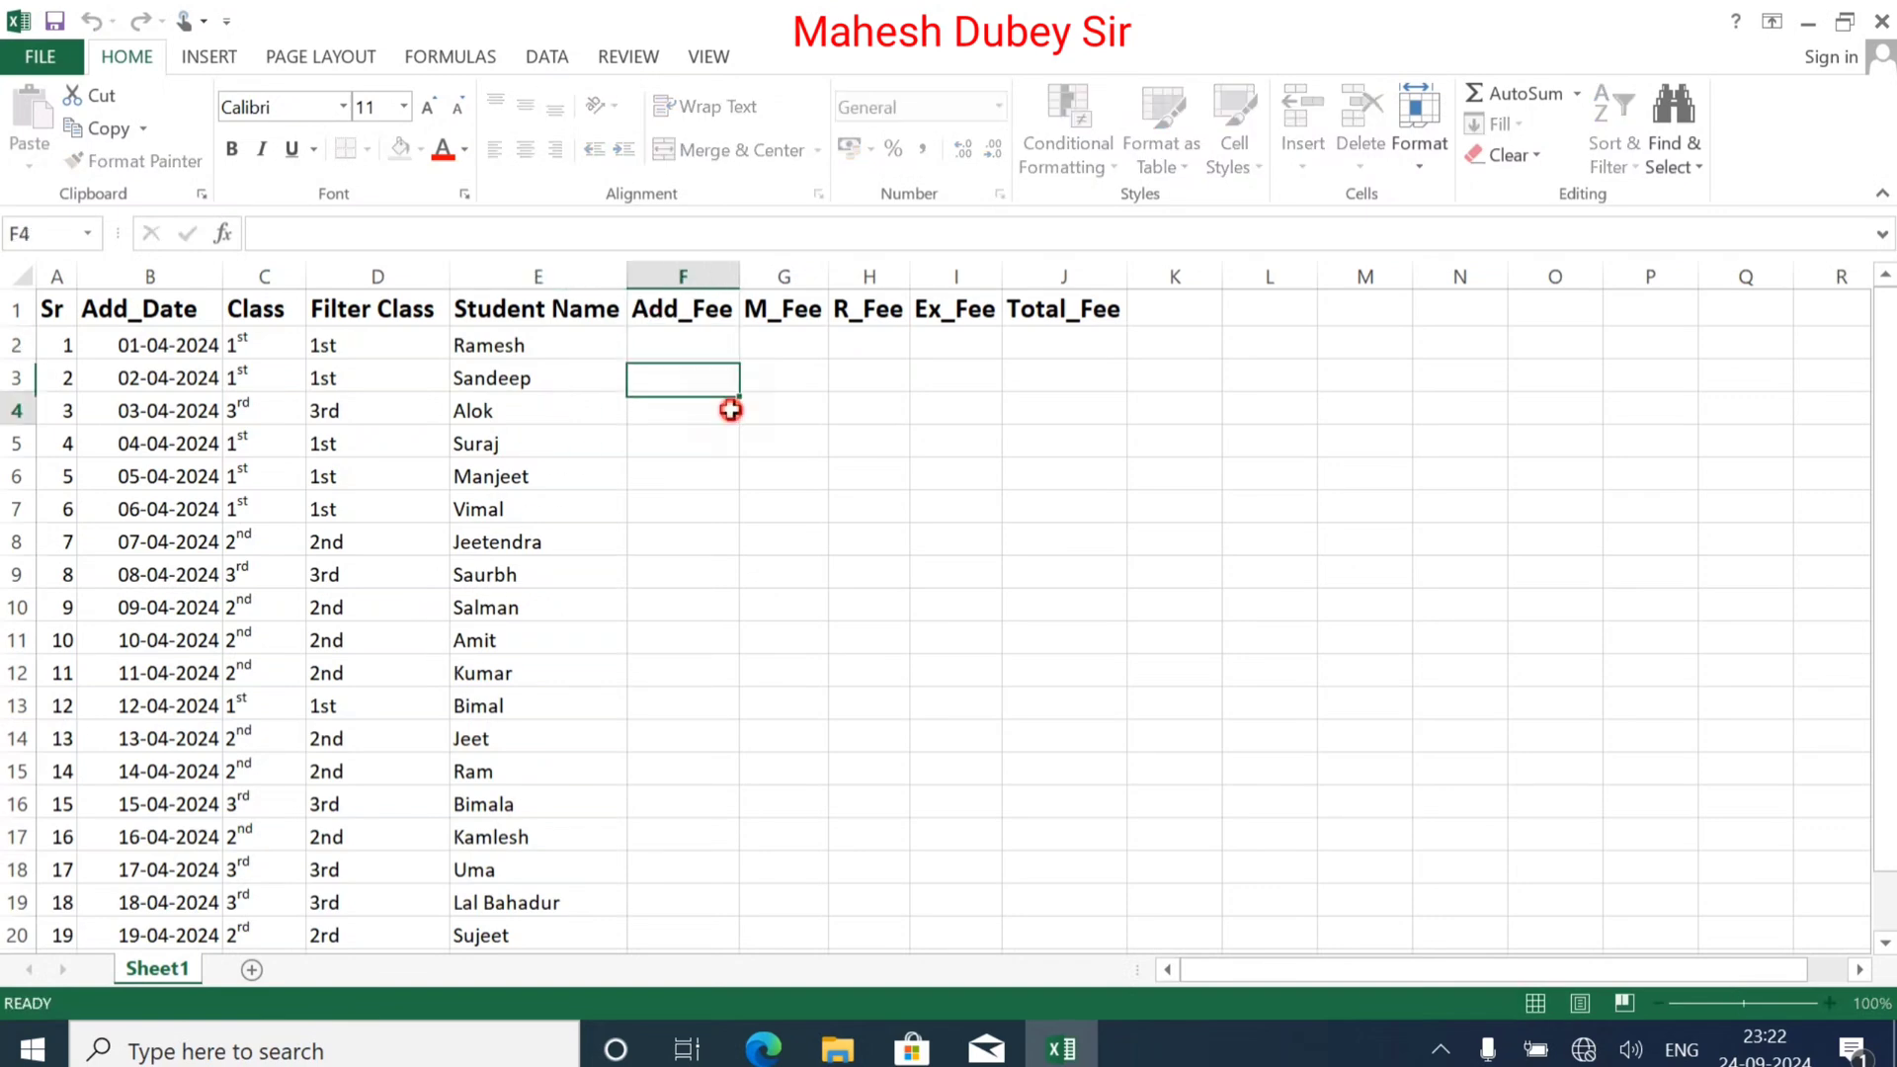
pyautogui.click(678, 341)
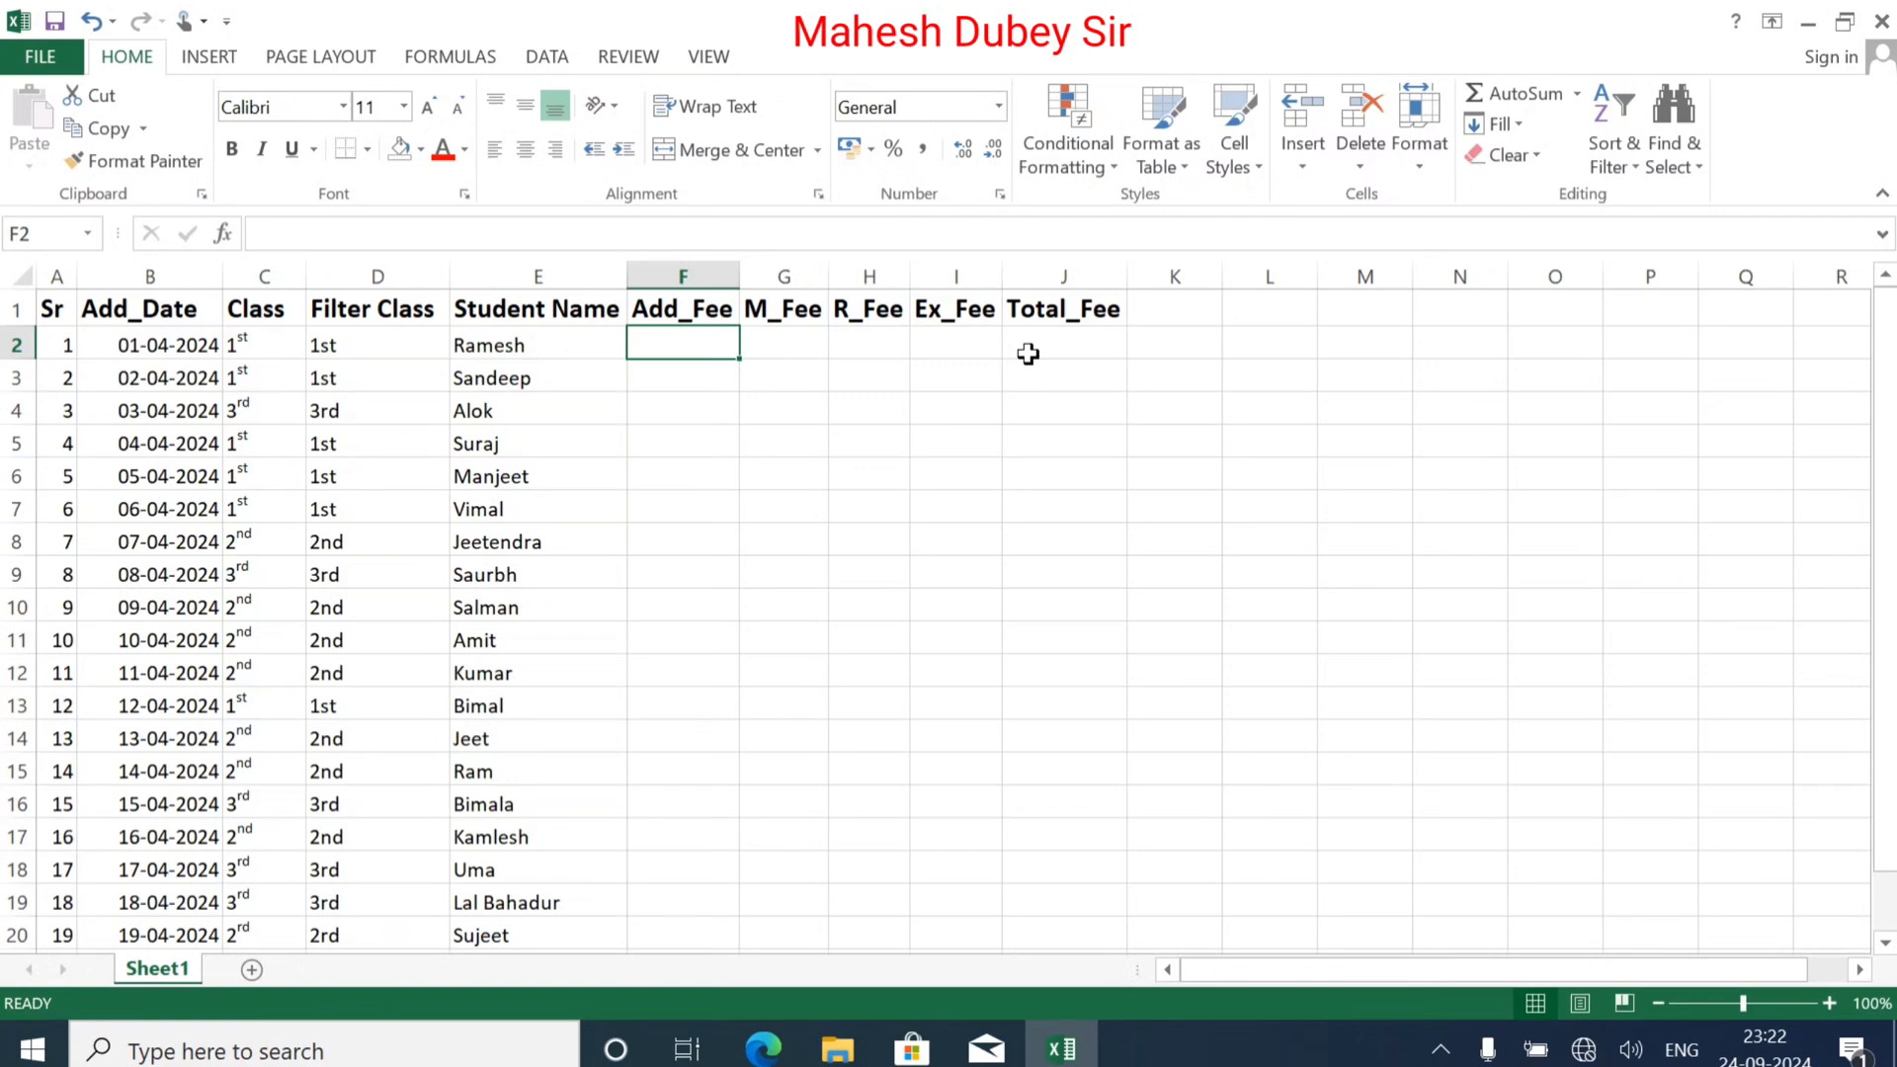
pyautogui.write('1000')
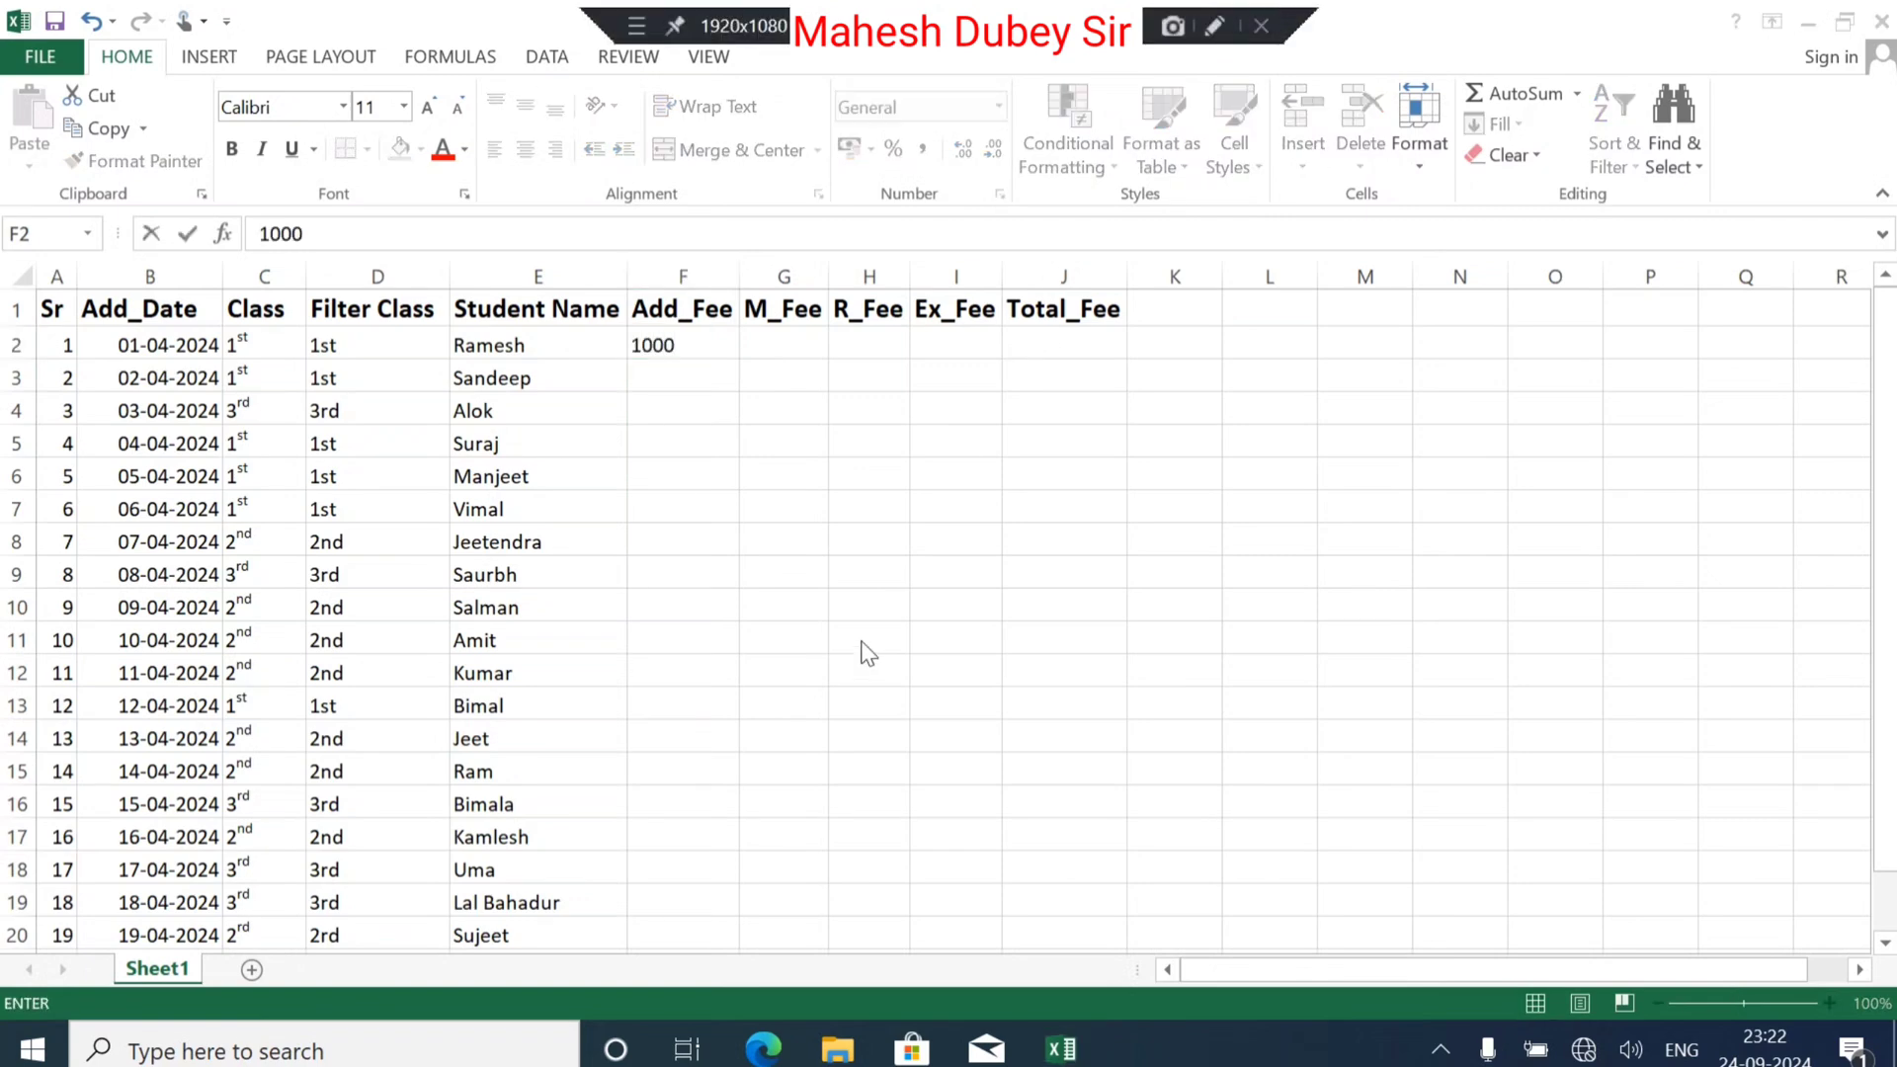
pyautogui.press('Tab')
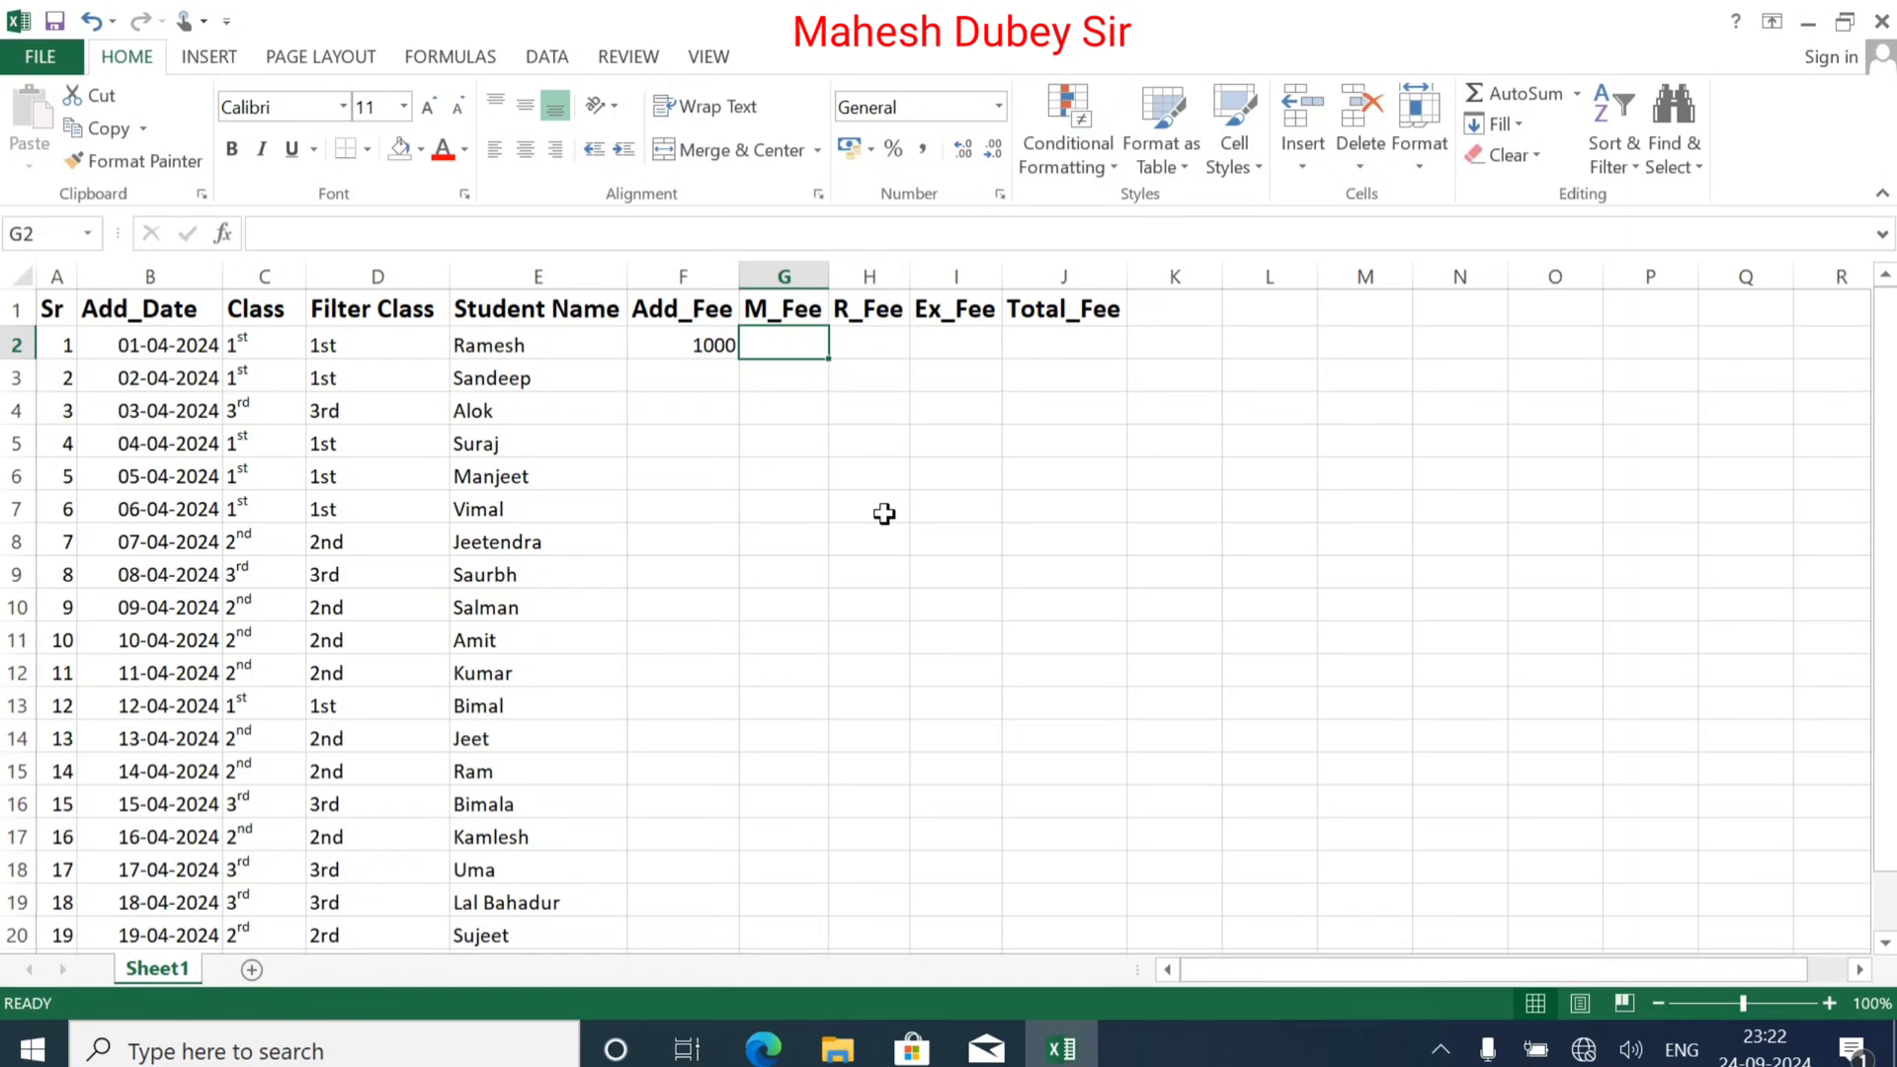
pyautogui.write('700')
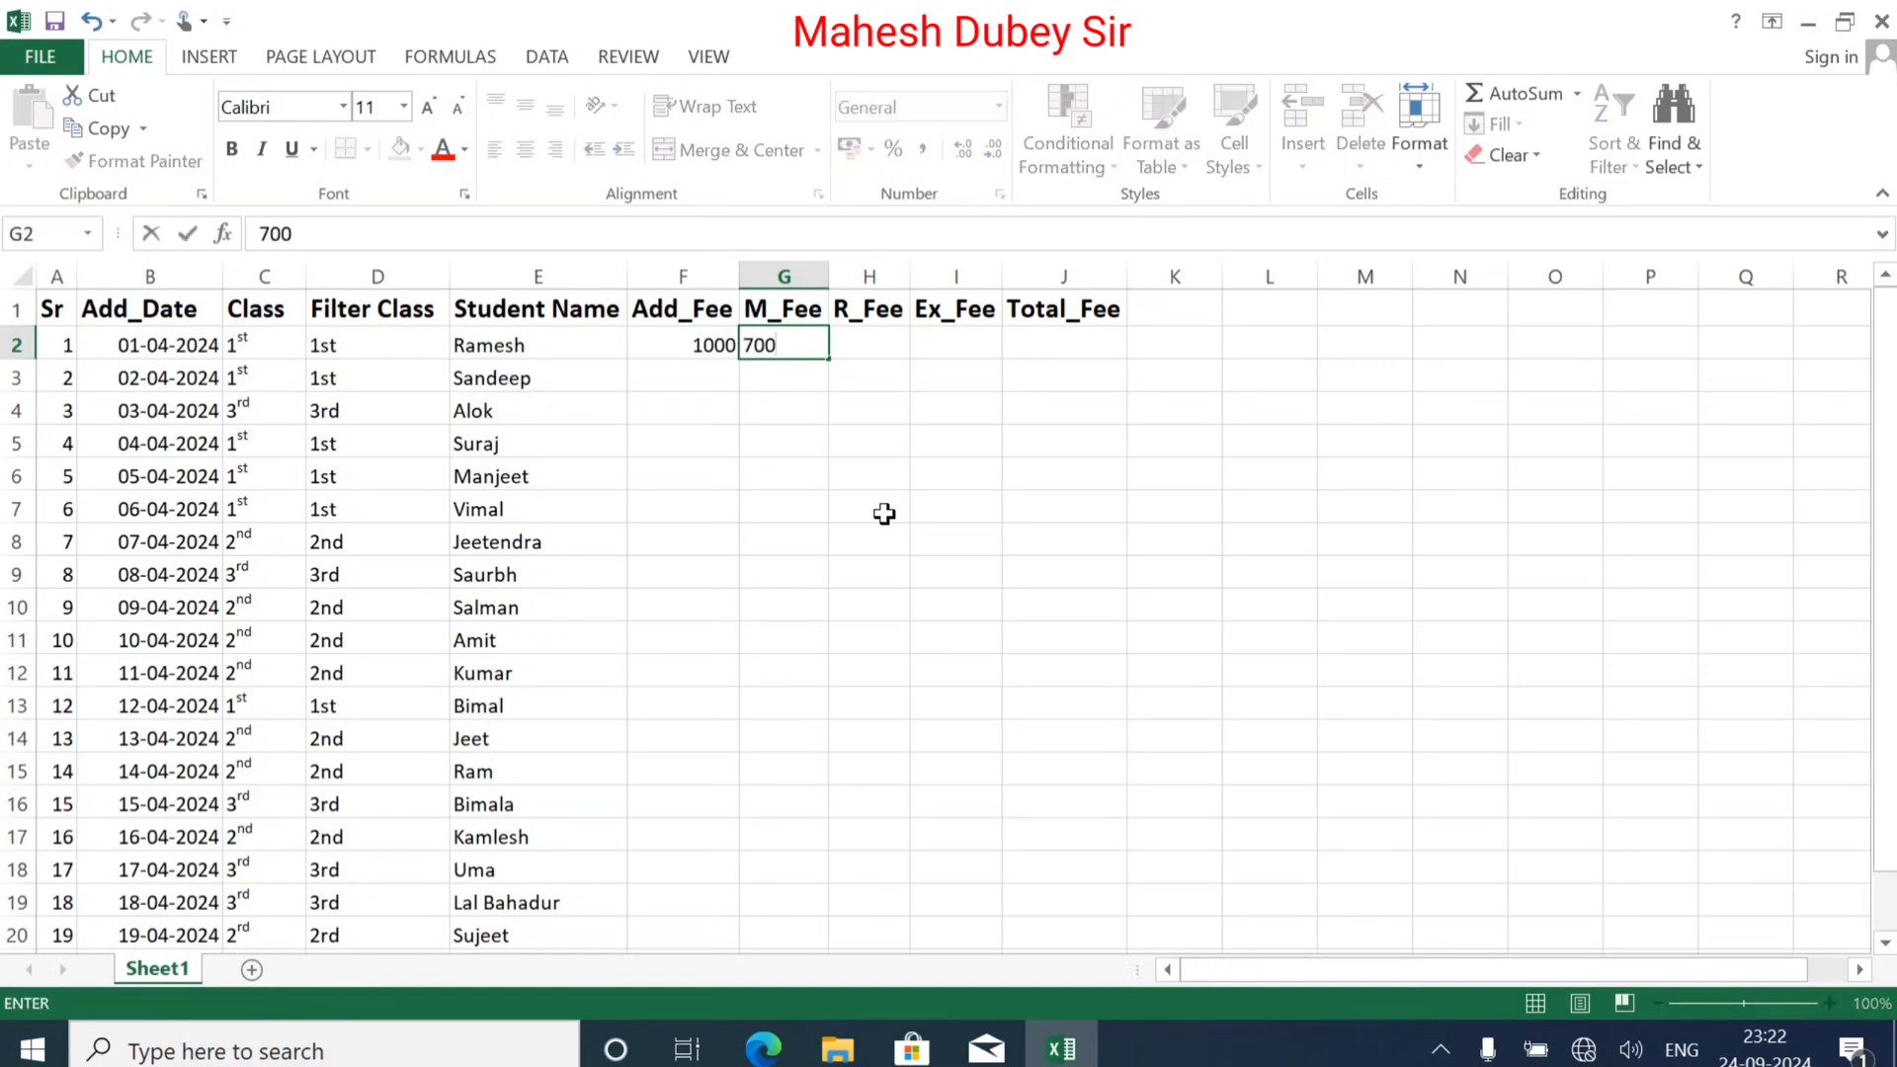
pyautogui.press('Tab')
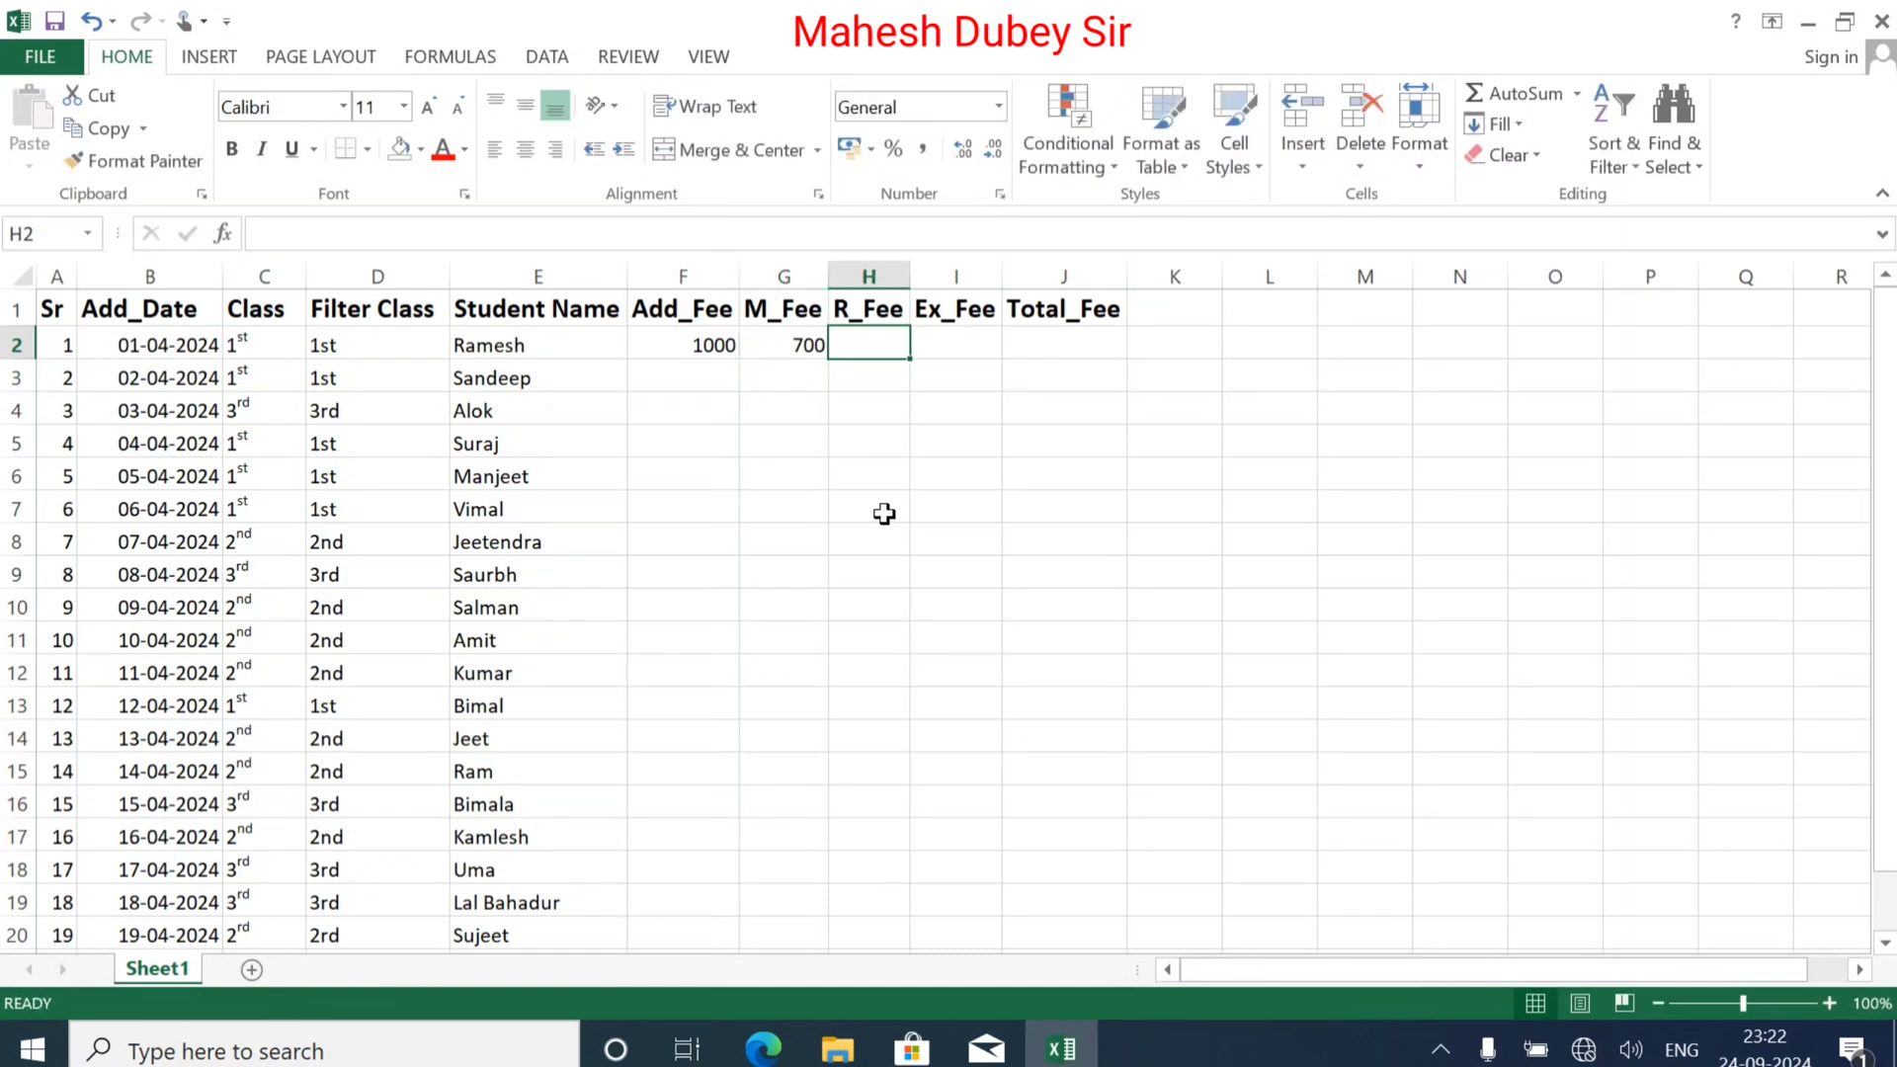
pyautogui.write('500')
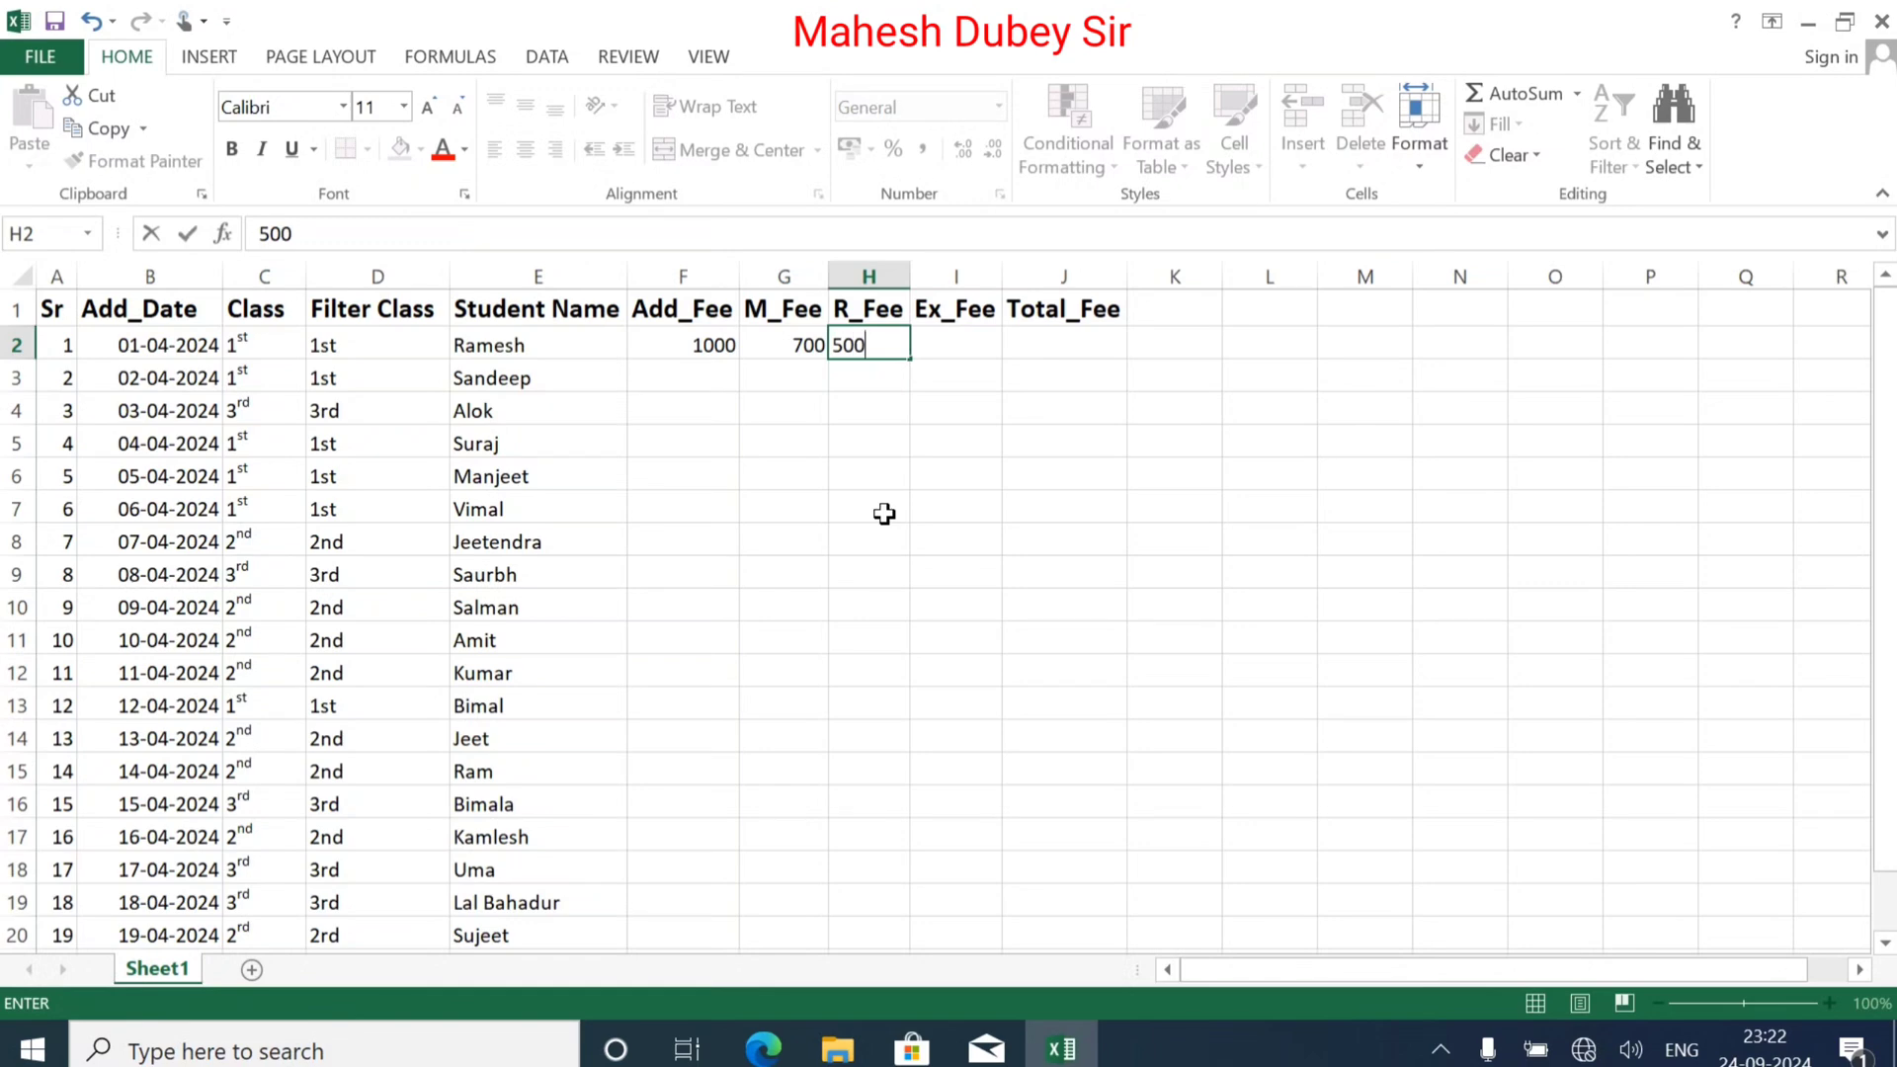
pyautogui.press('Tab')
pyautogui.press('Tab')
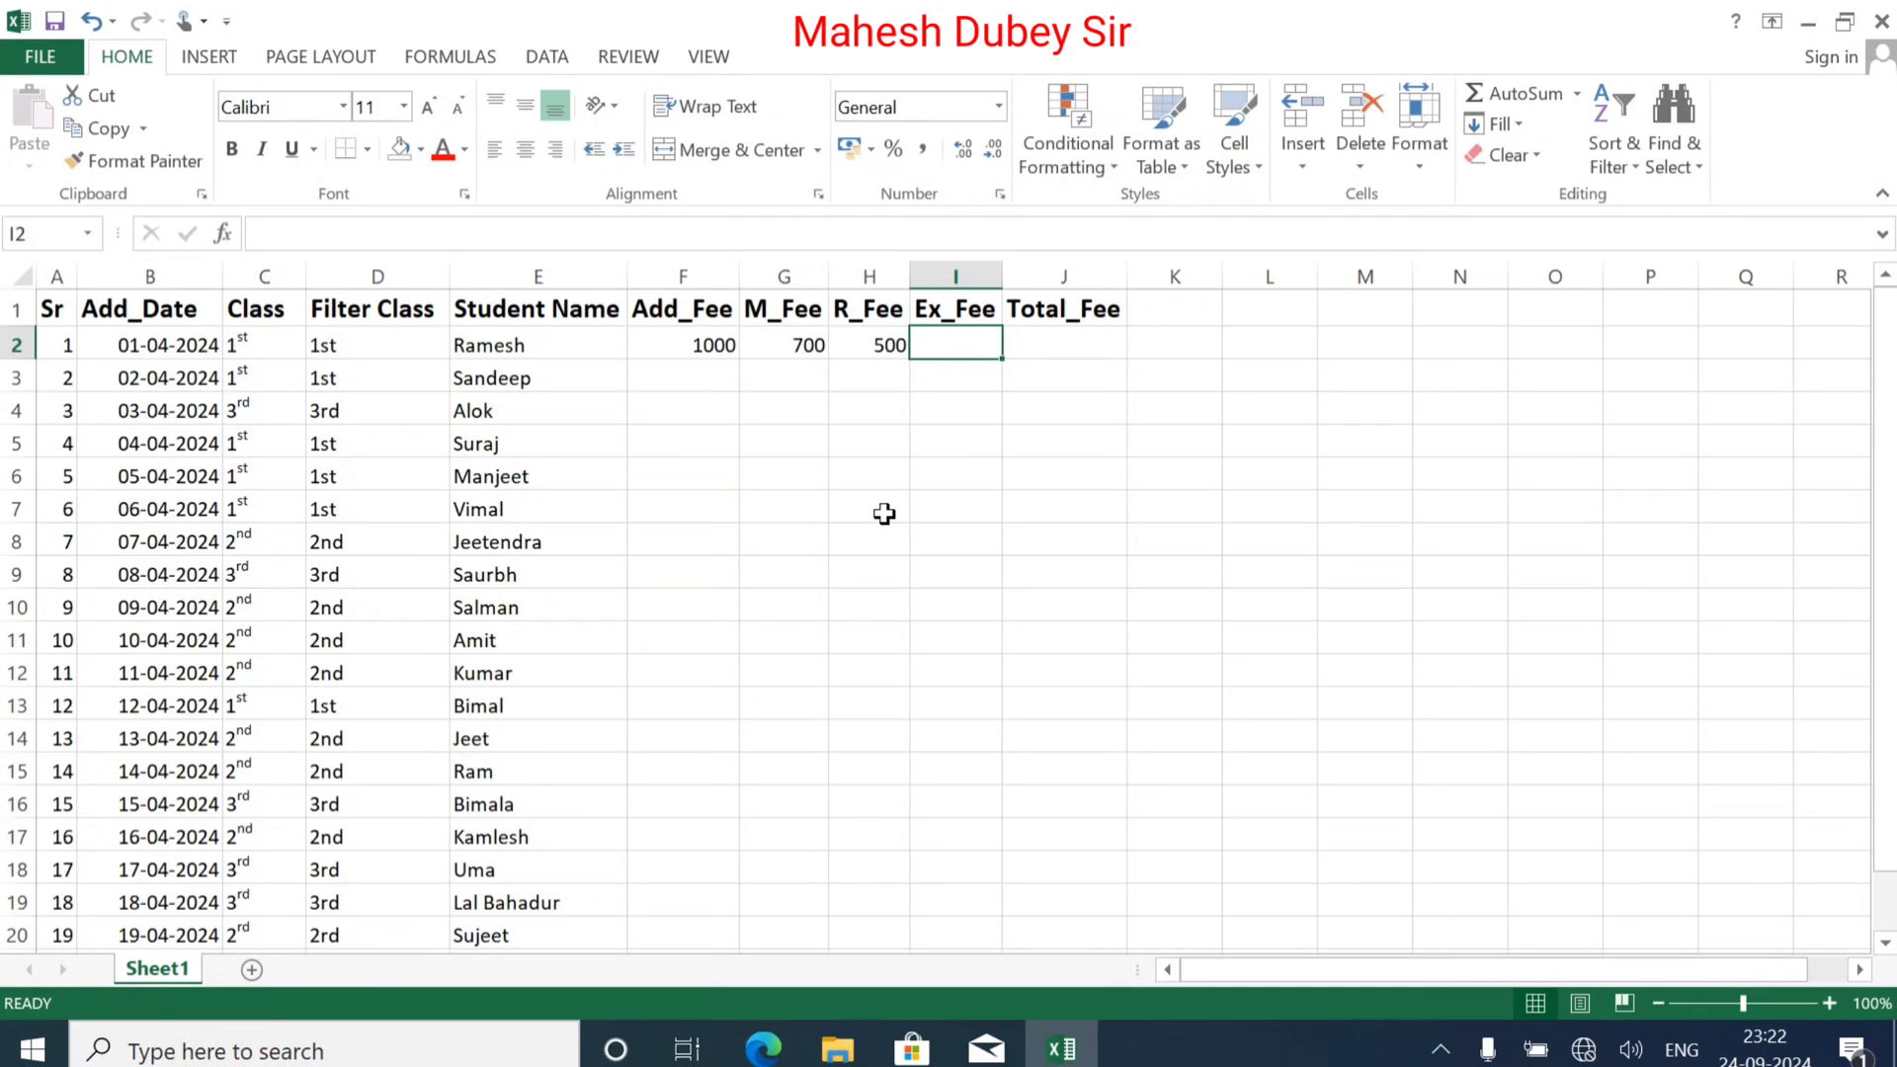
pyautogui.write('1200')
pyautogui.press('Tab')
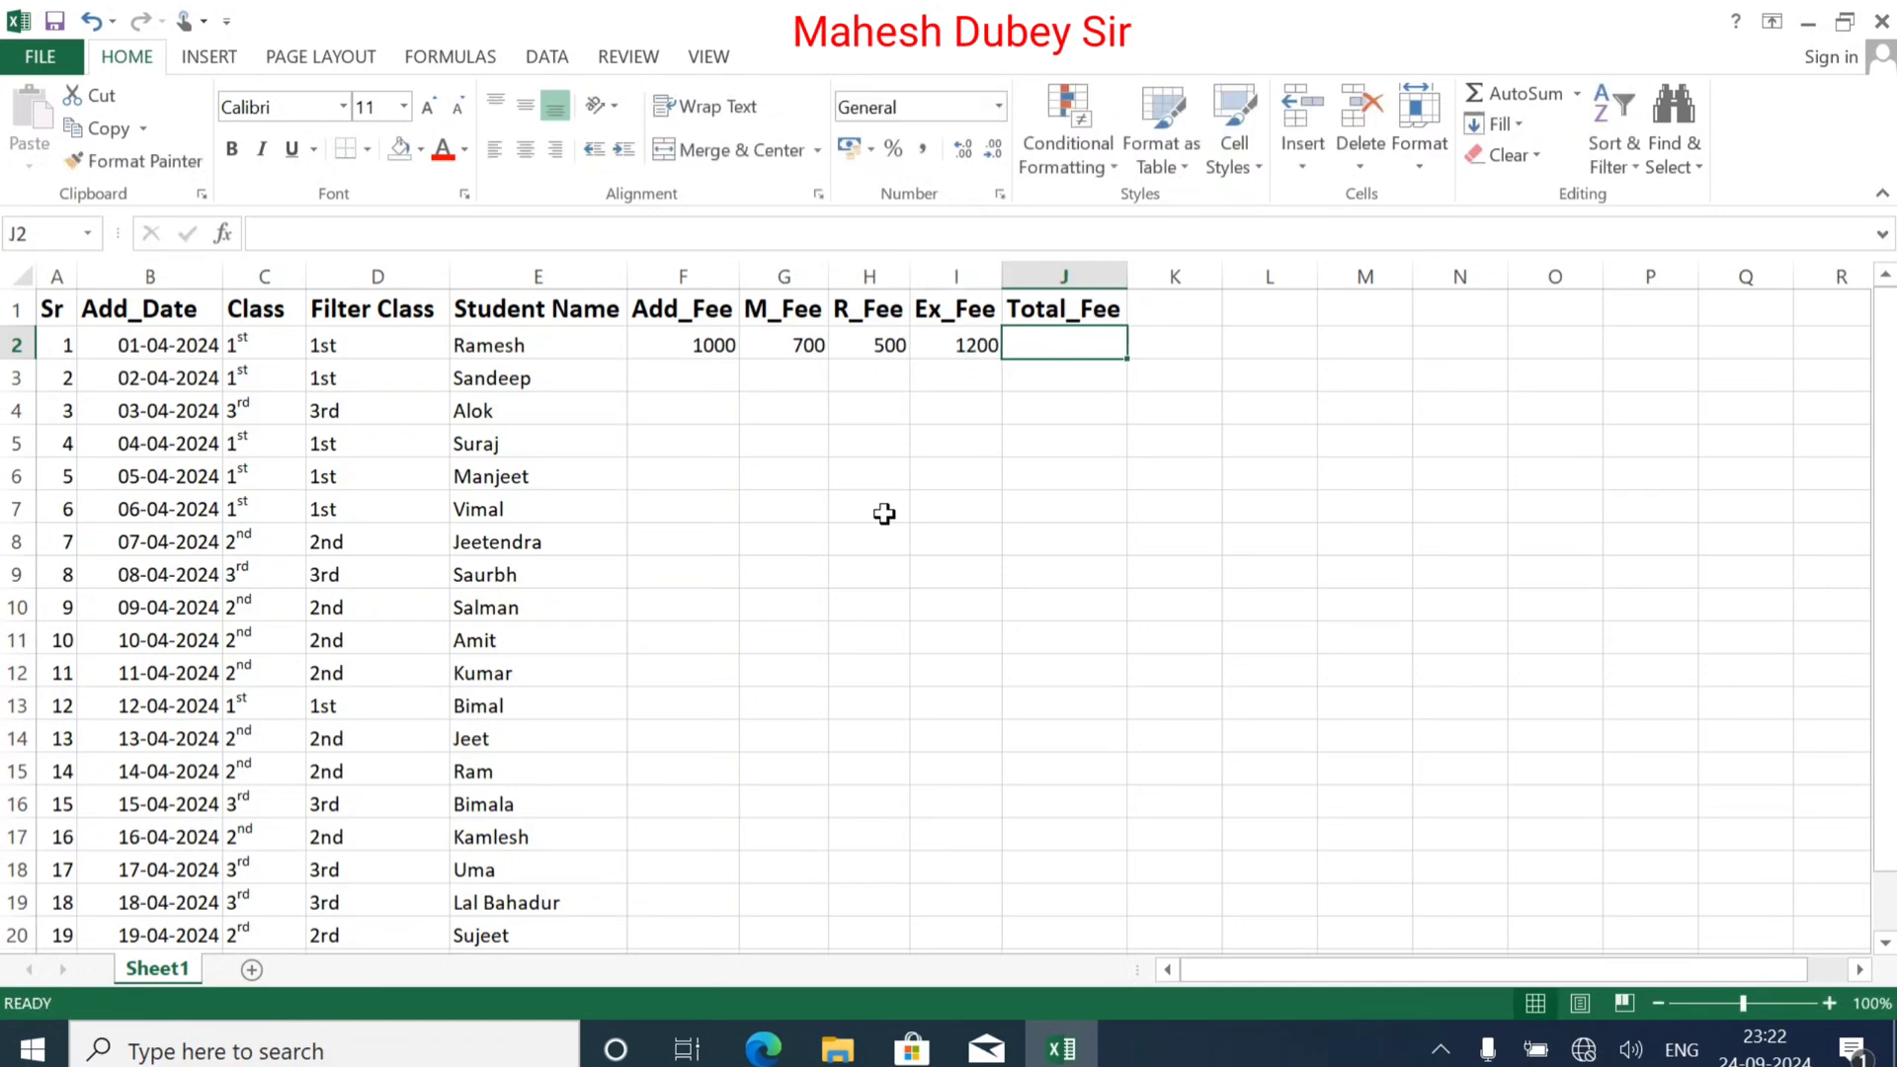
# Step: Calculate the first student's Total_Fee in J2 with the formula =F2+G2*12+H2+I2
pyautogui.write('=')
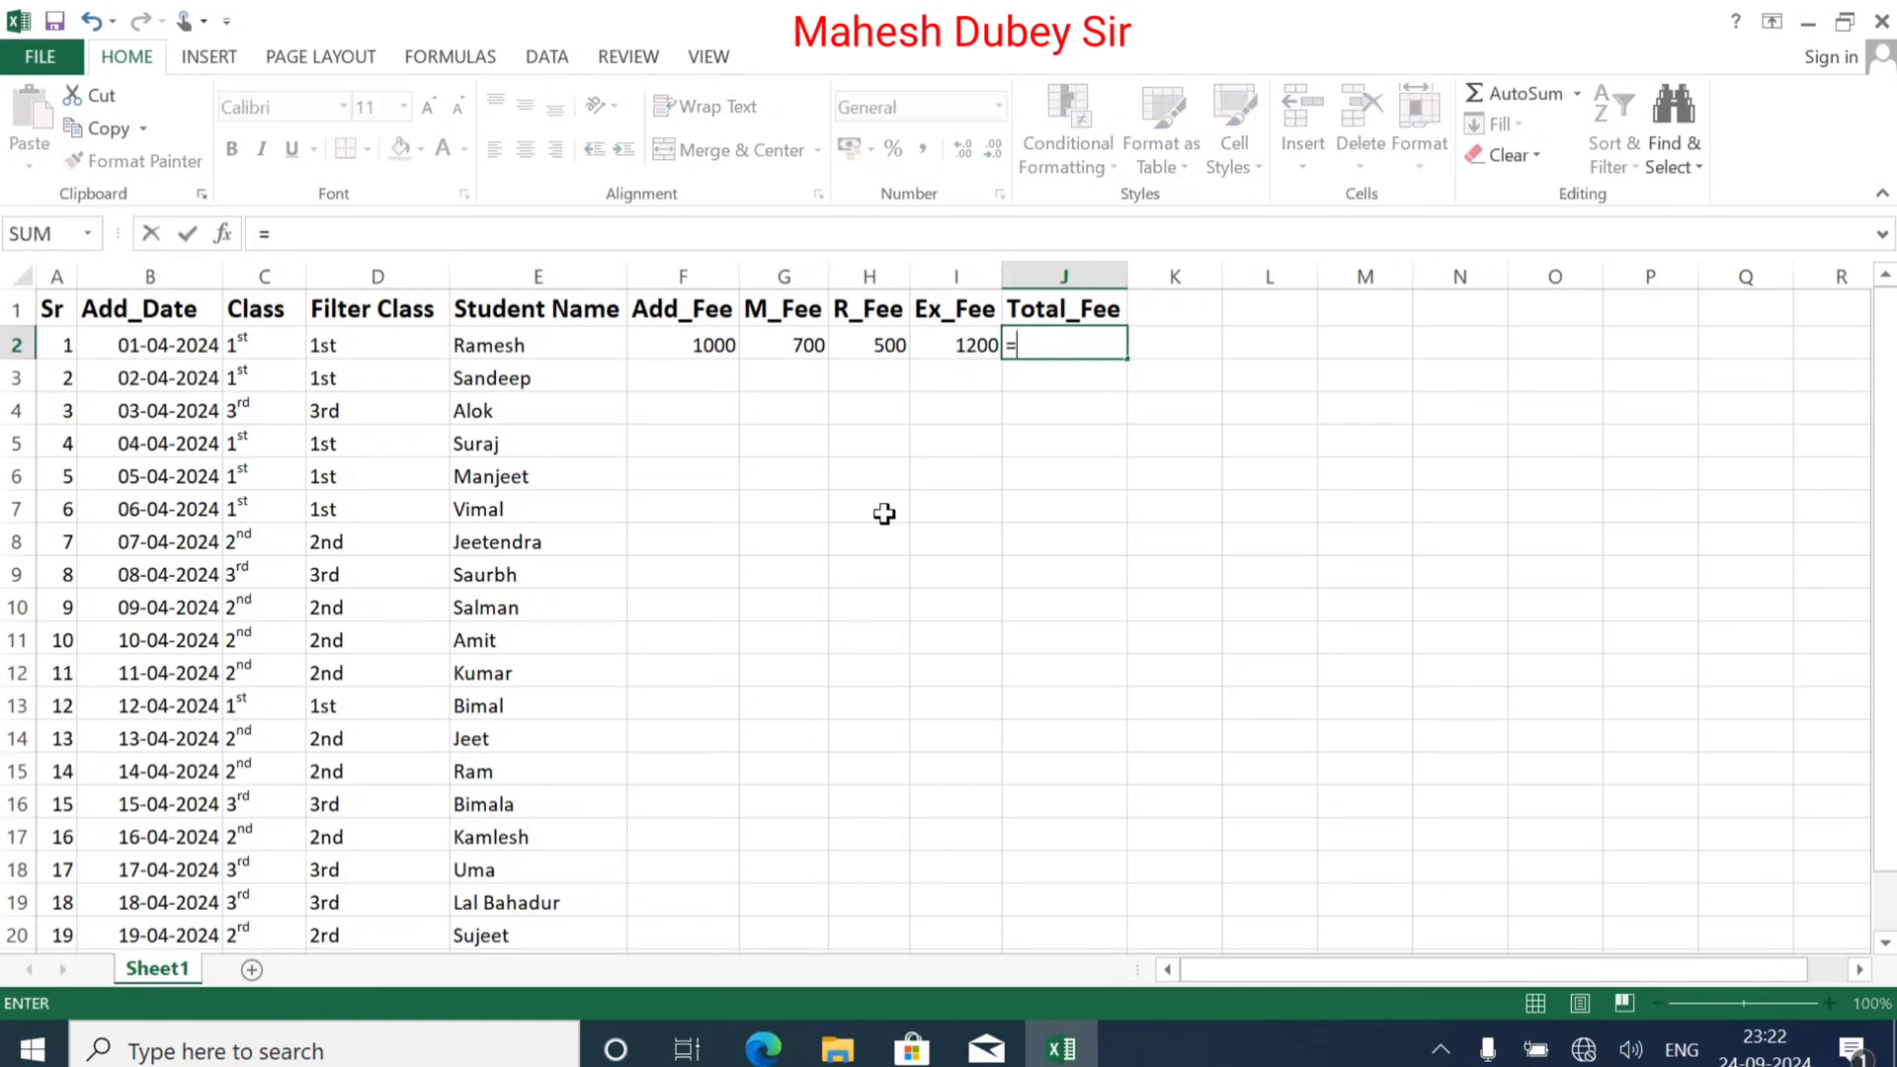
pyautogui.click(721, 343)
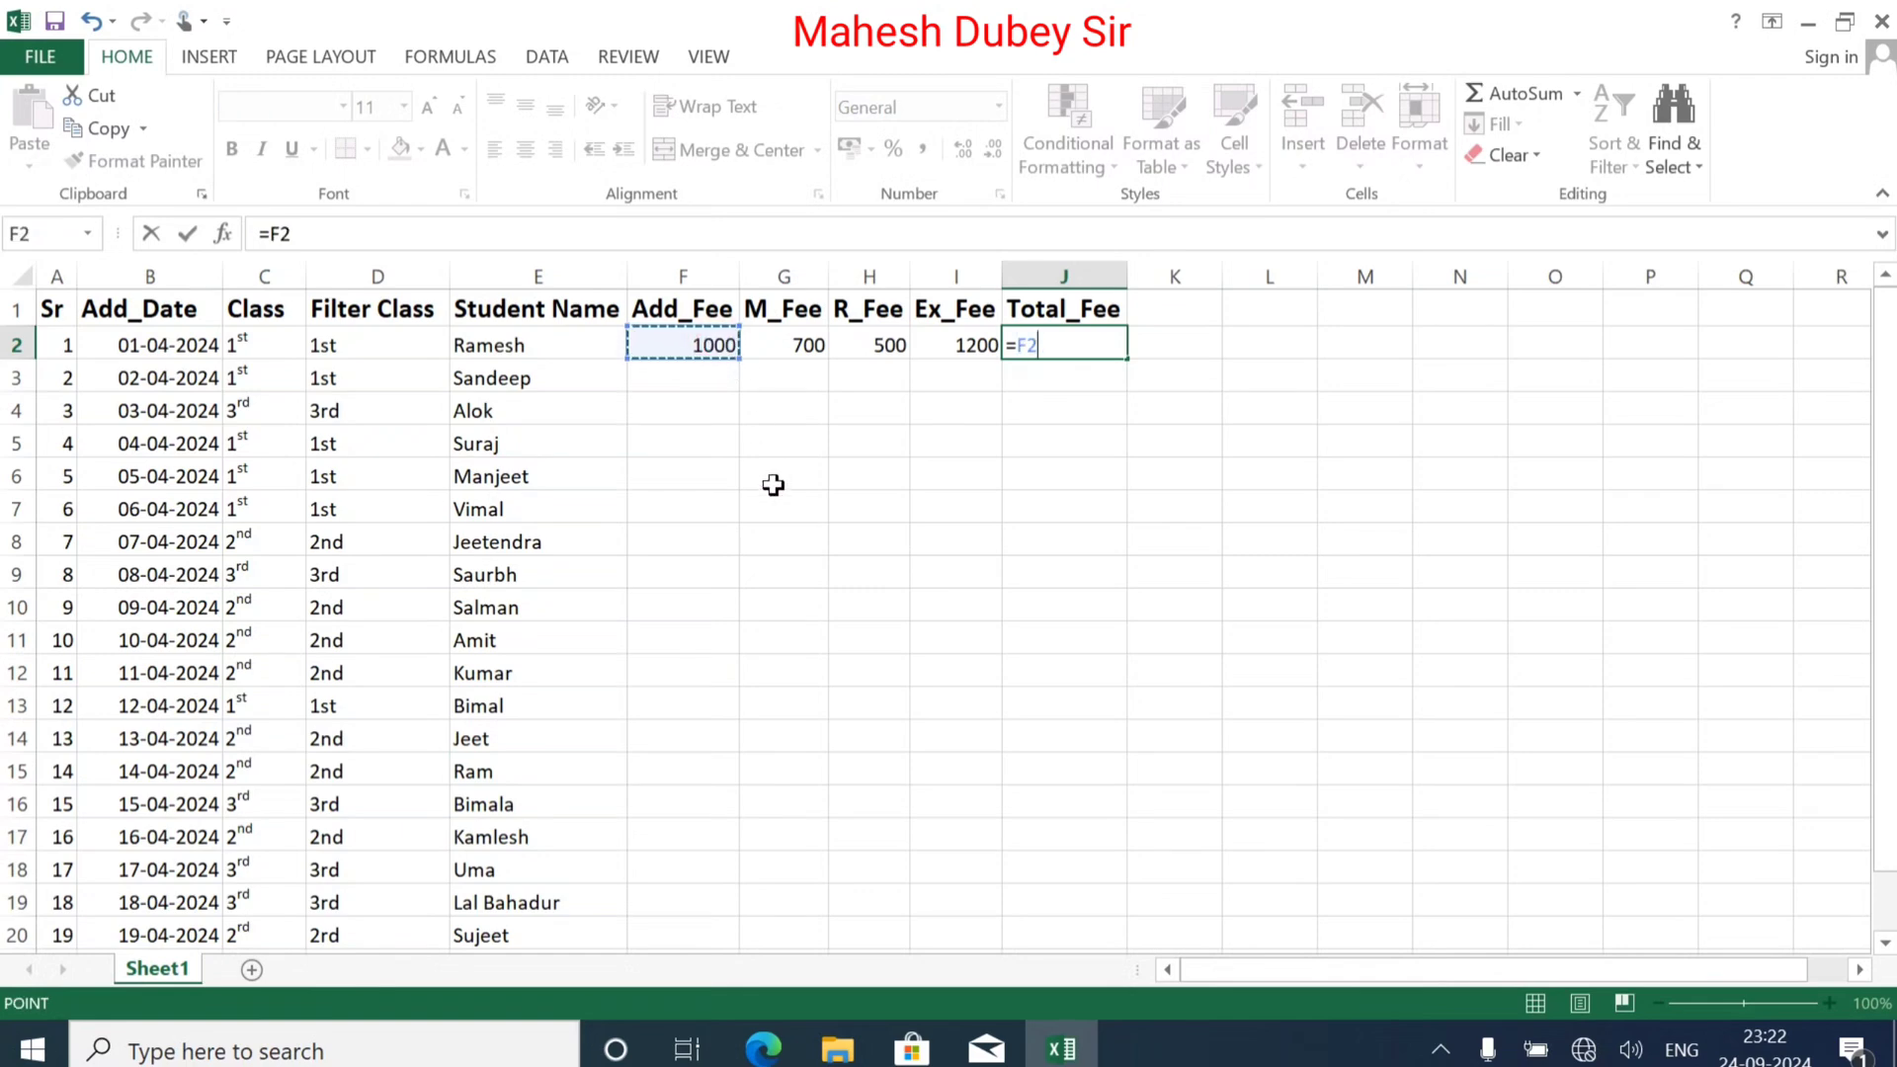
pyautogui.write('+')
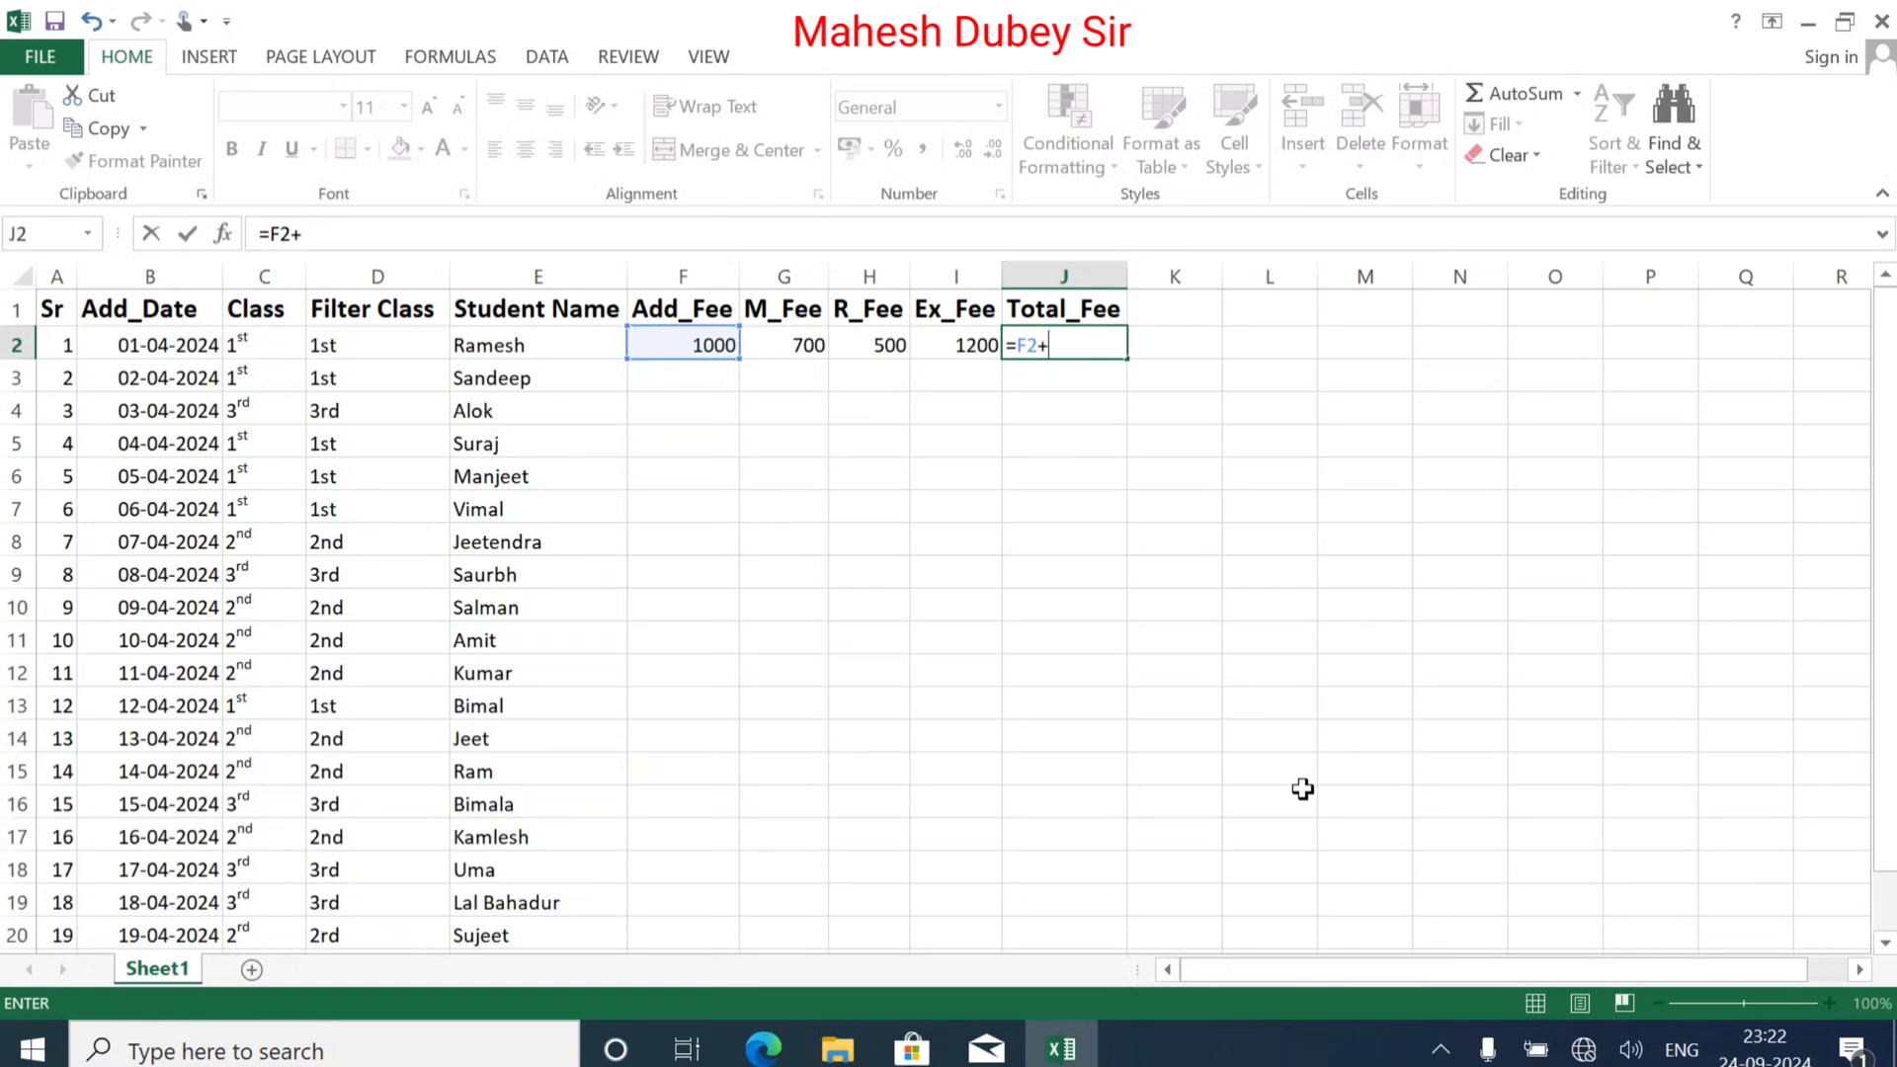
pyautogui.click(778, 343)
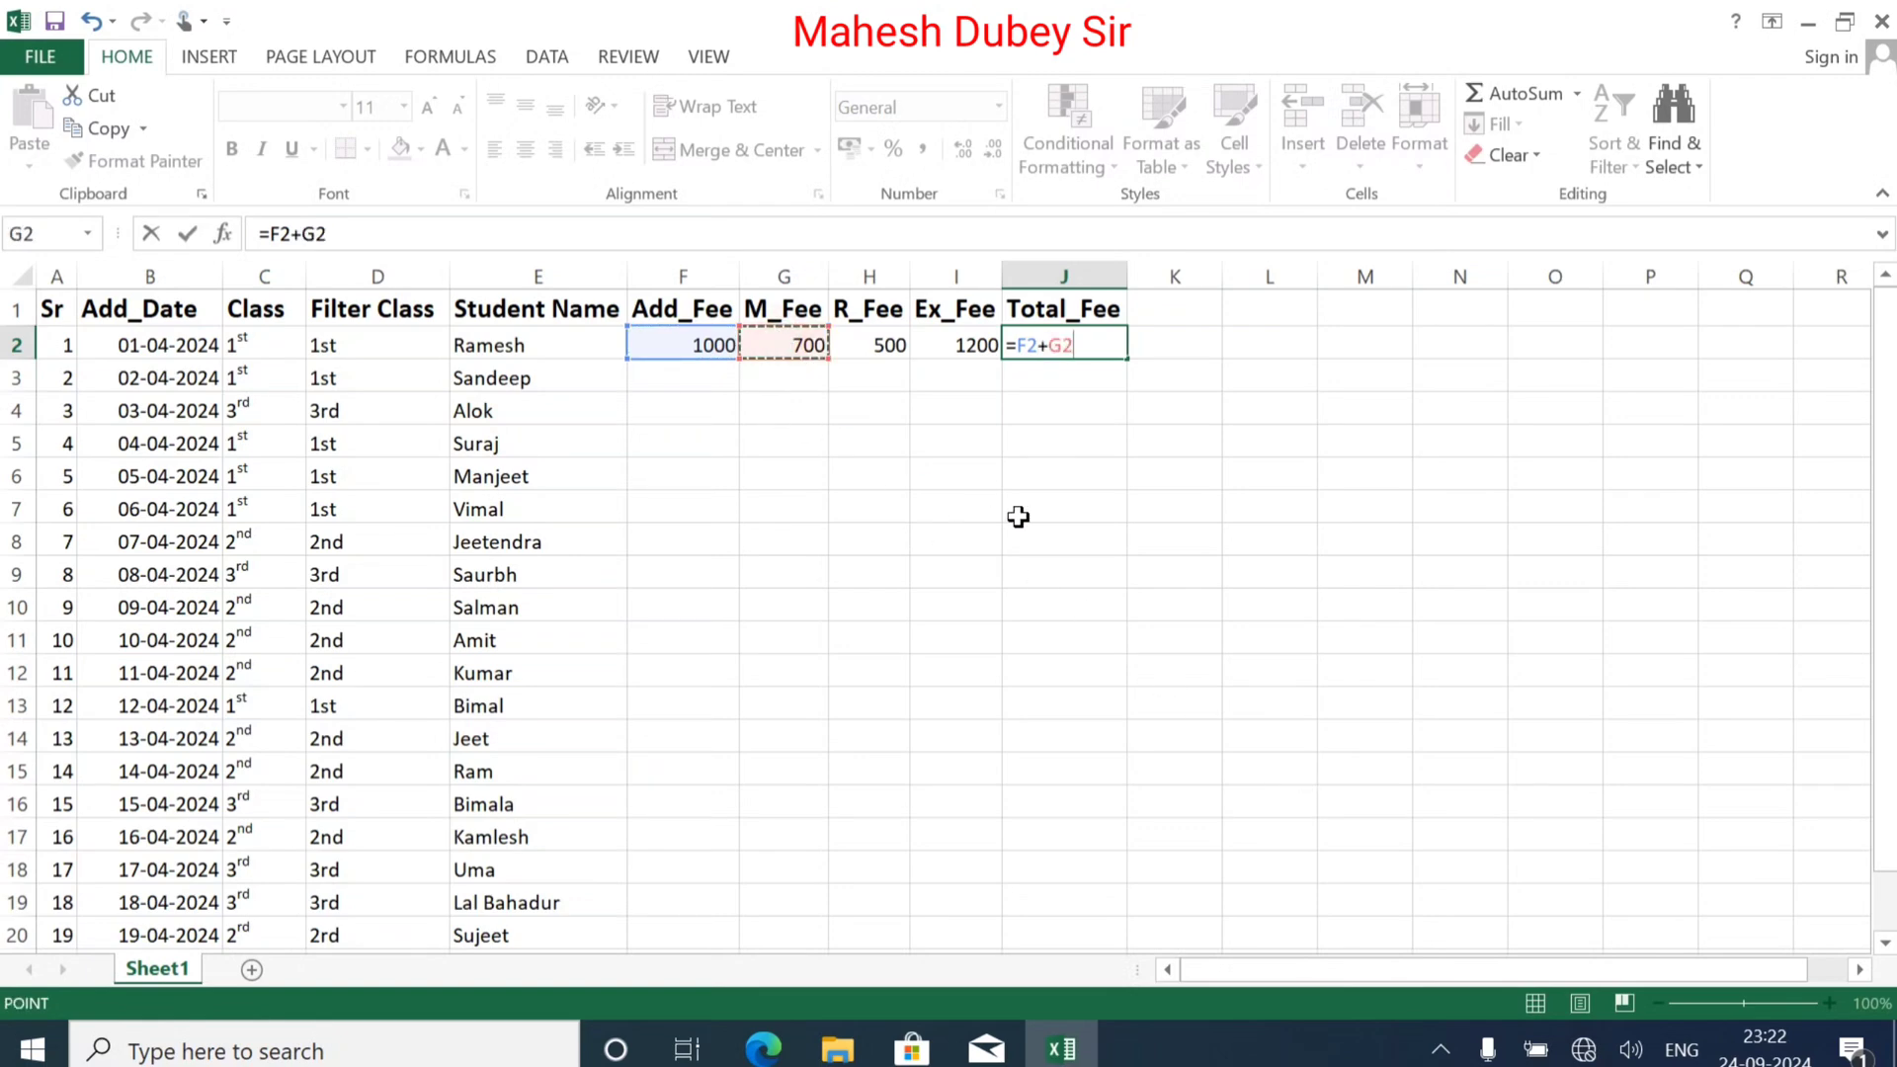
pyautogui.write('*')
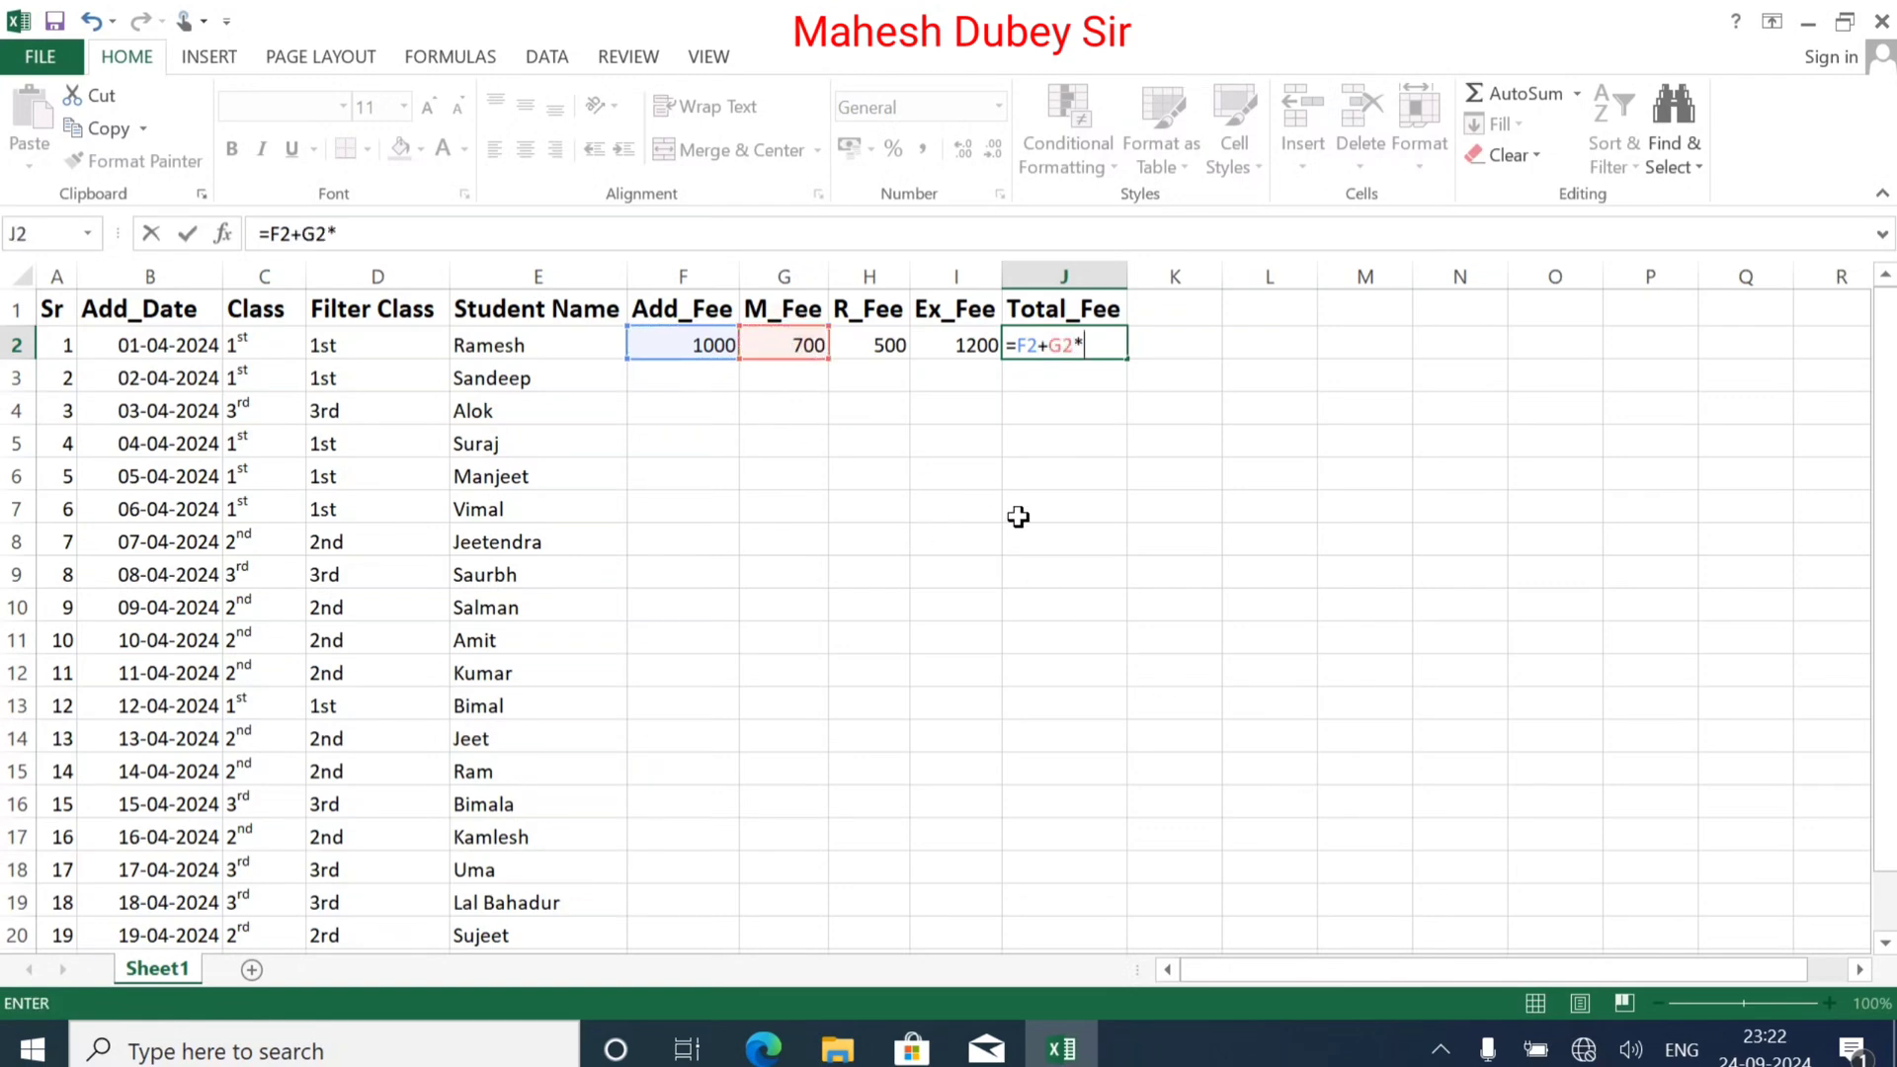
pyautogui.write('12+')
pyautogui.click(892, 343)
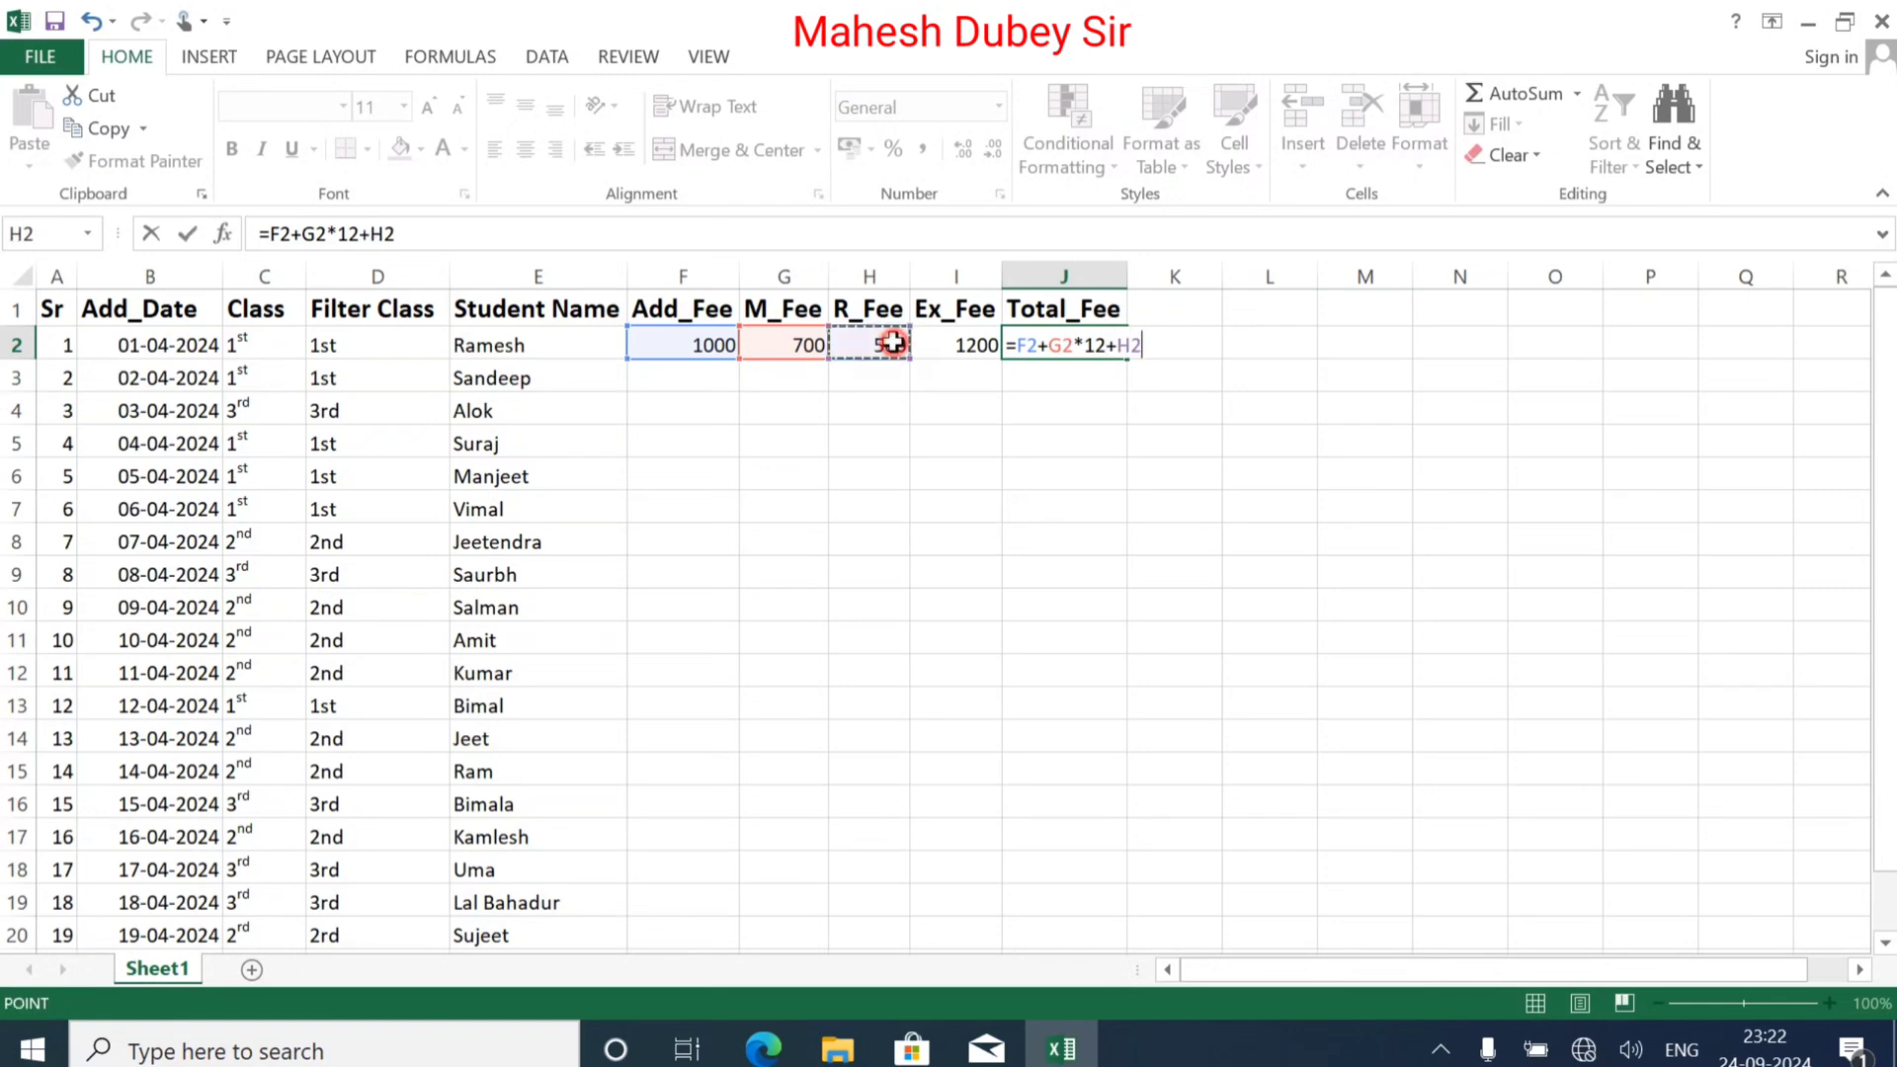
pyautogui.write('+')
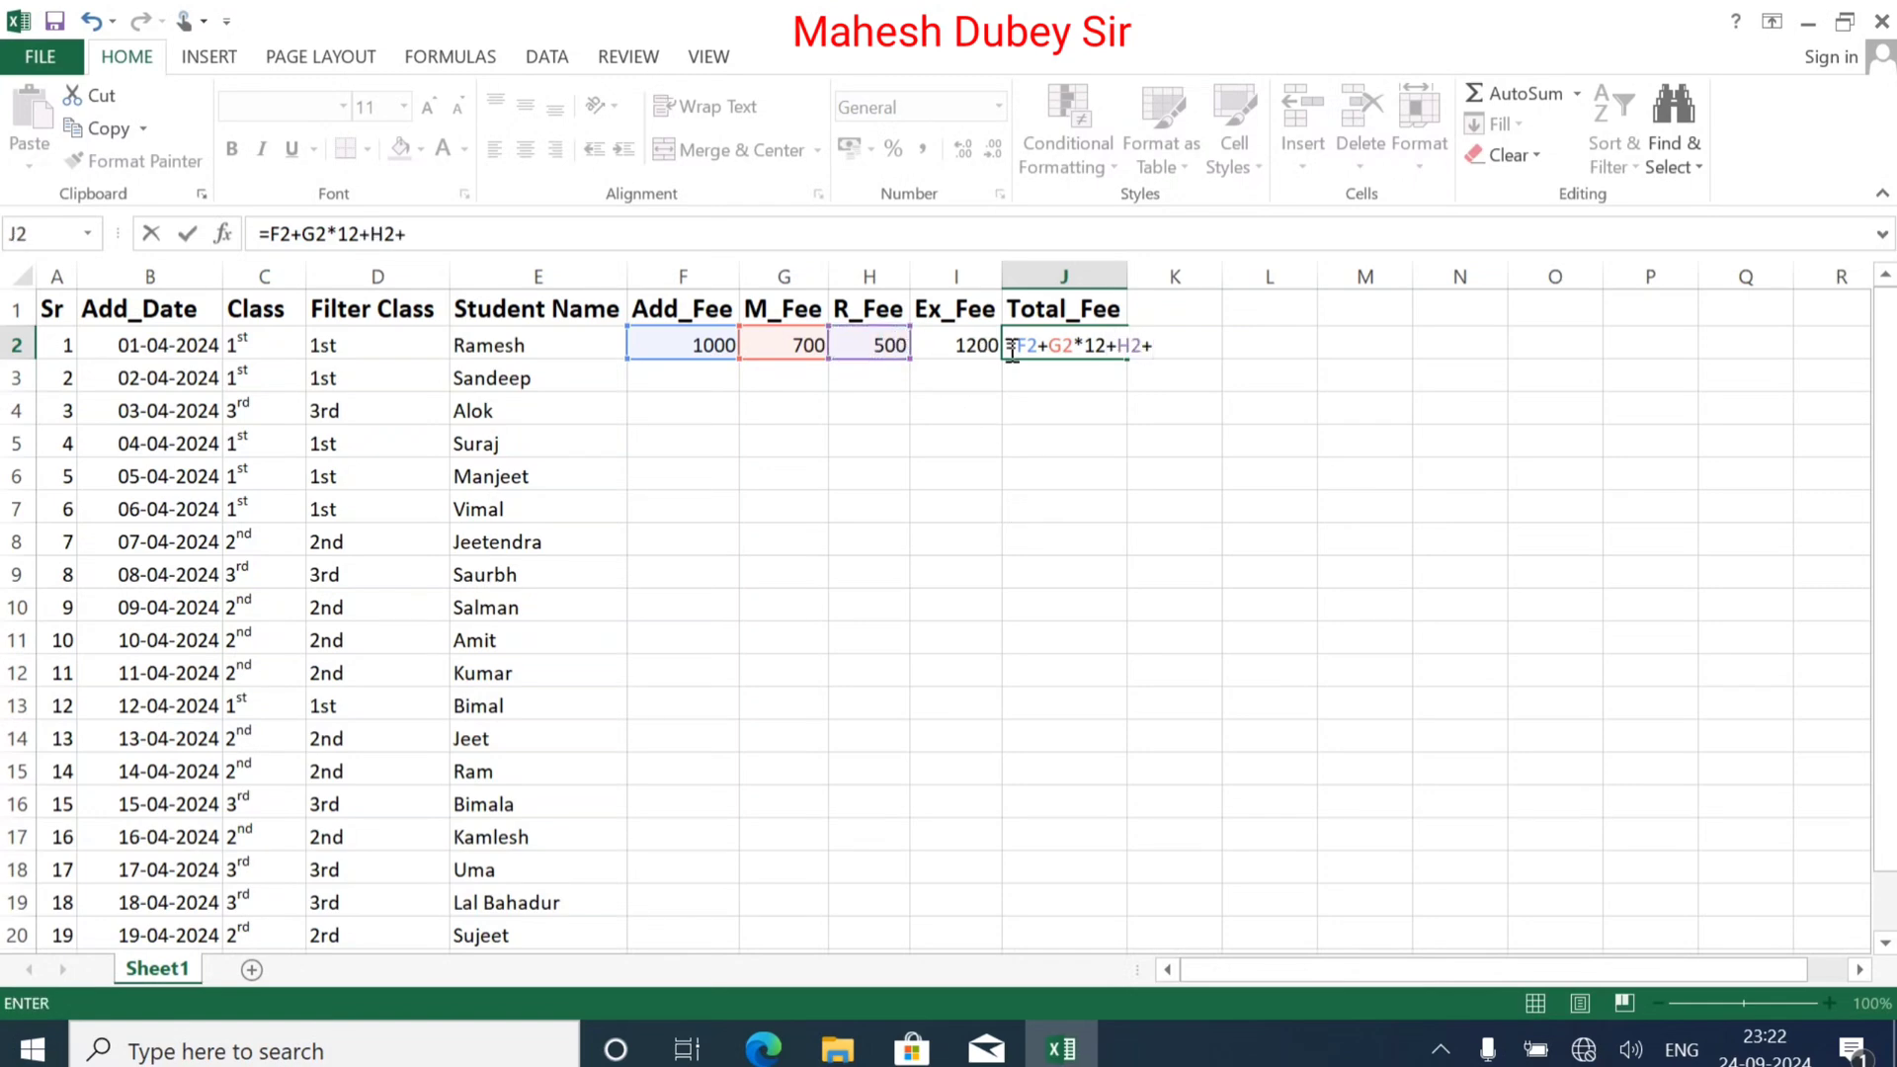
pyautogui.click(975, 345)
pyautogui.press('Return')
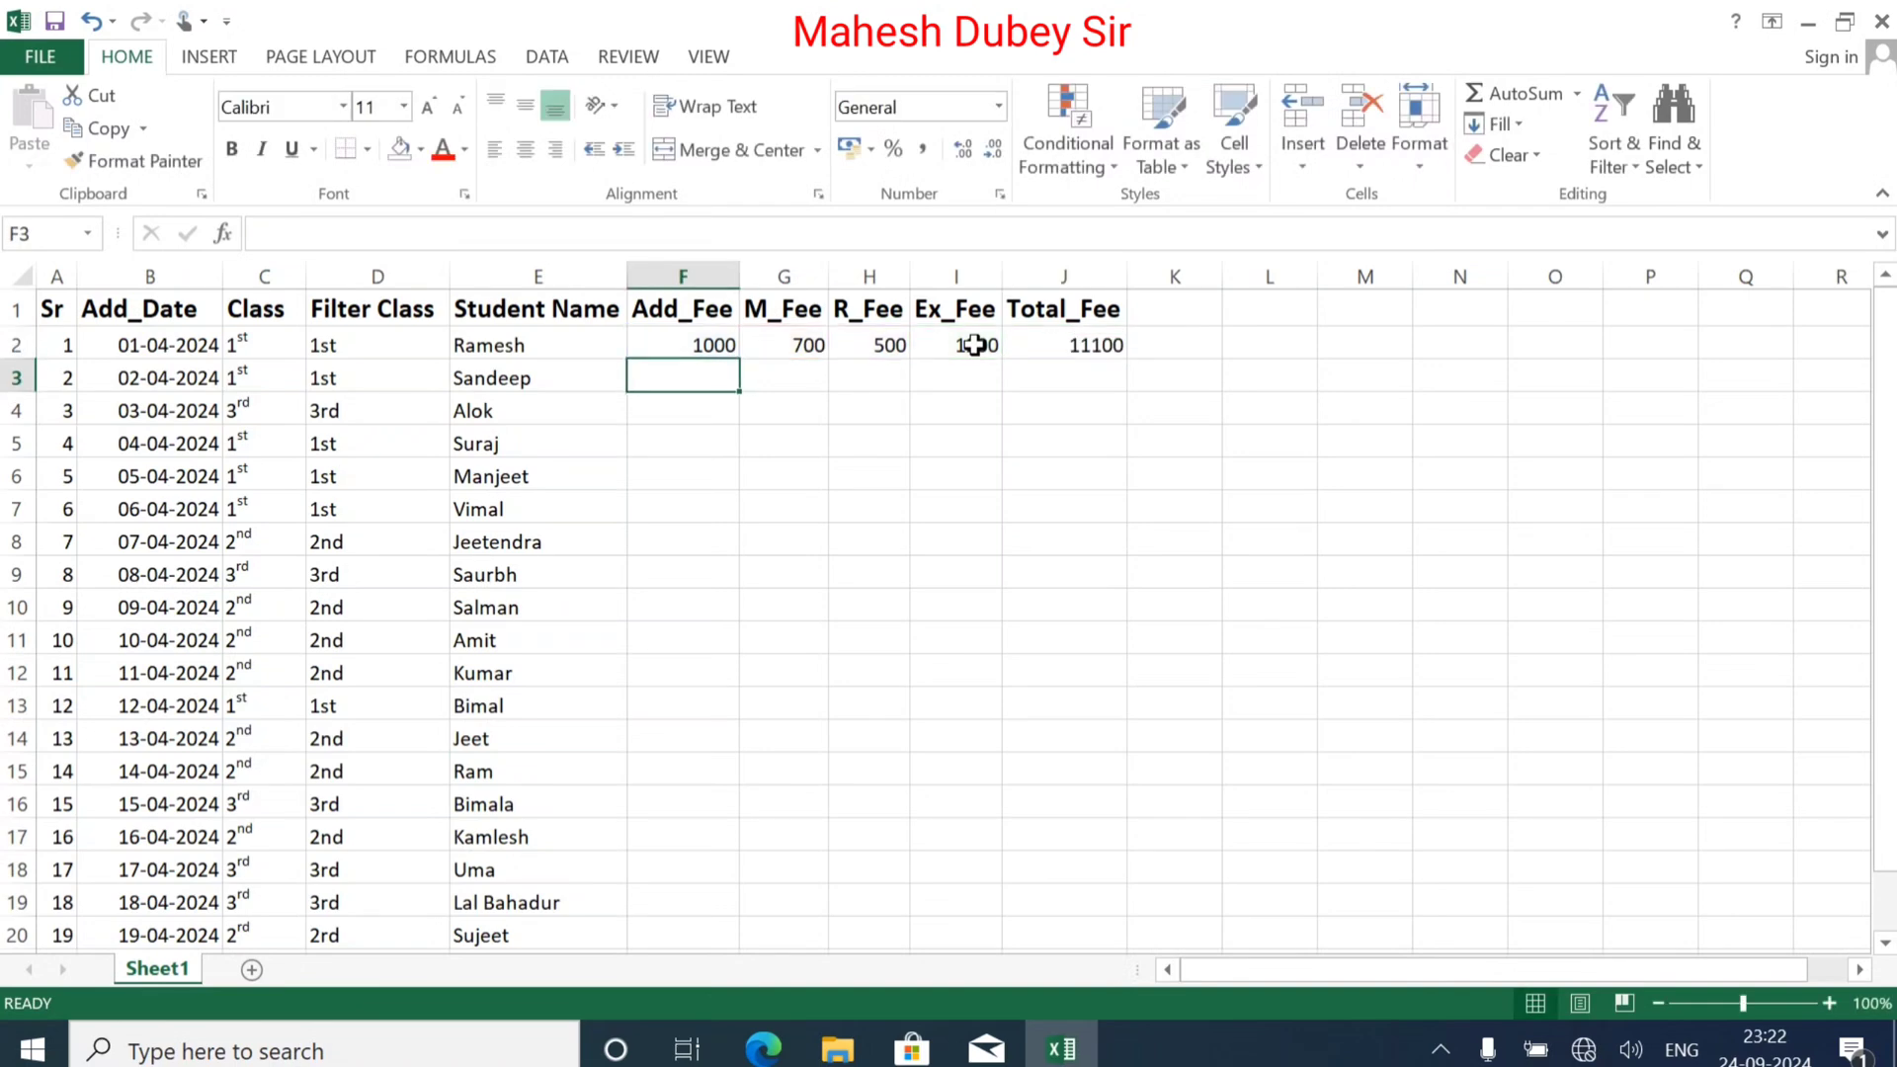
# Step: Copy the Total_Fee formula from J2 down through J22 for all remaining students
pyautogui.click(1087, 347)
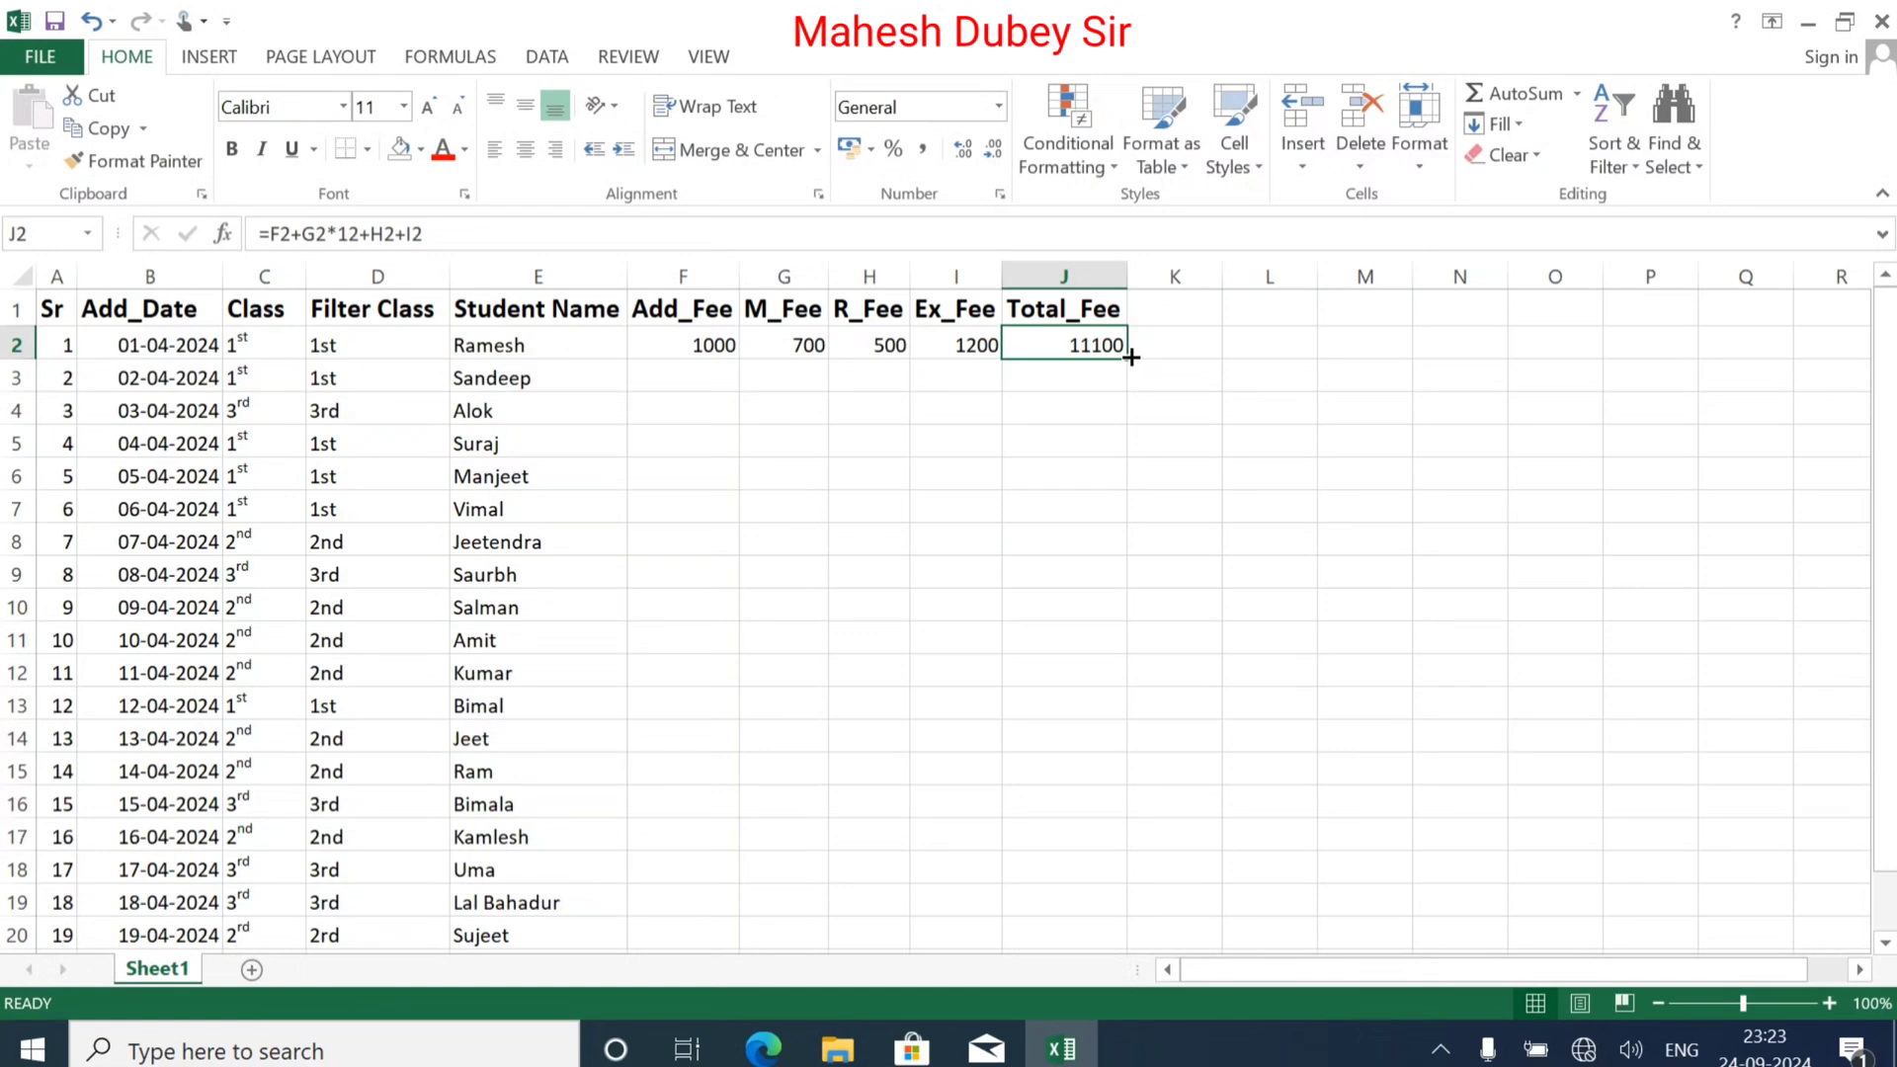
pyautogui.moveTo(1128, 358); pyautogui.dragTo(1131, 873)
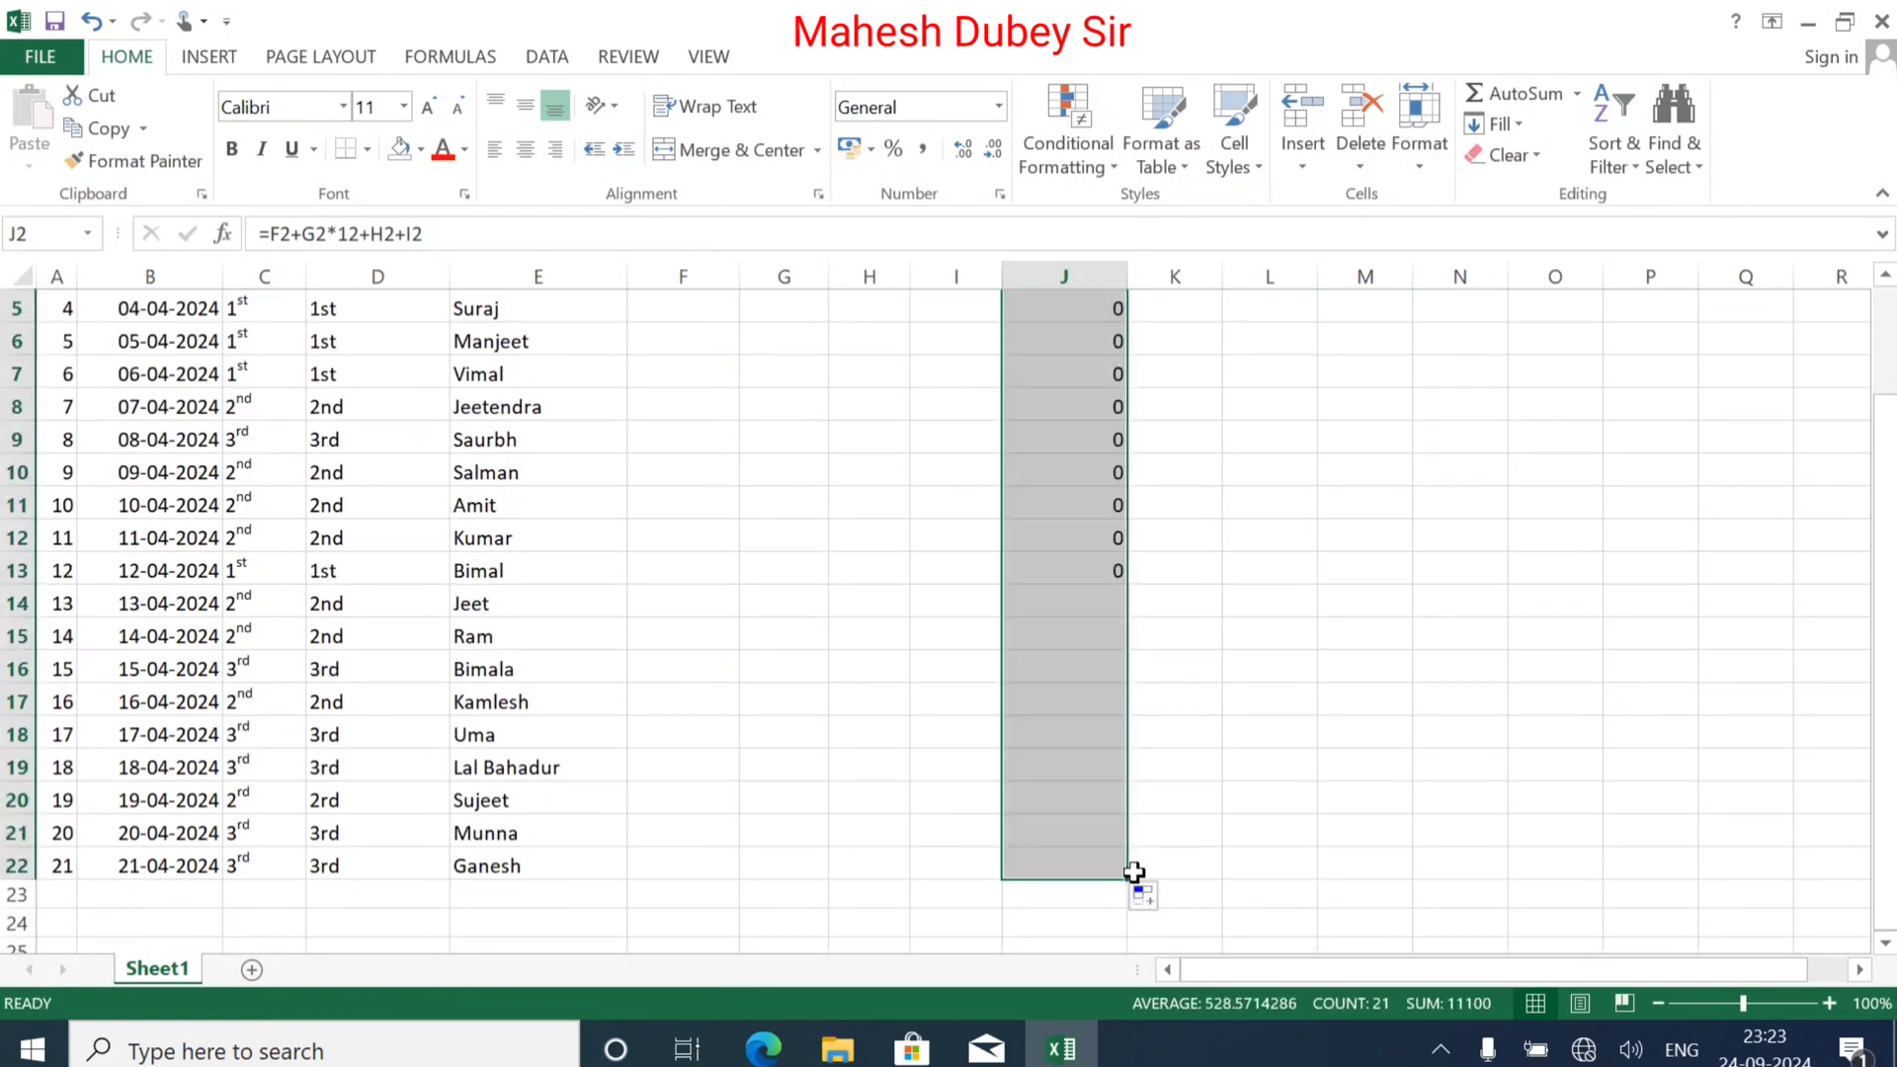
pyautogui.scroll(2, 1113, 833)
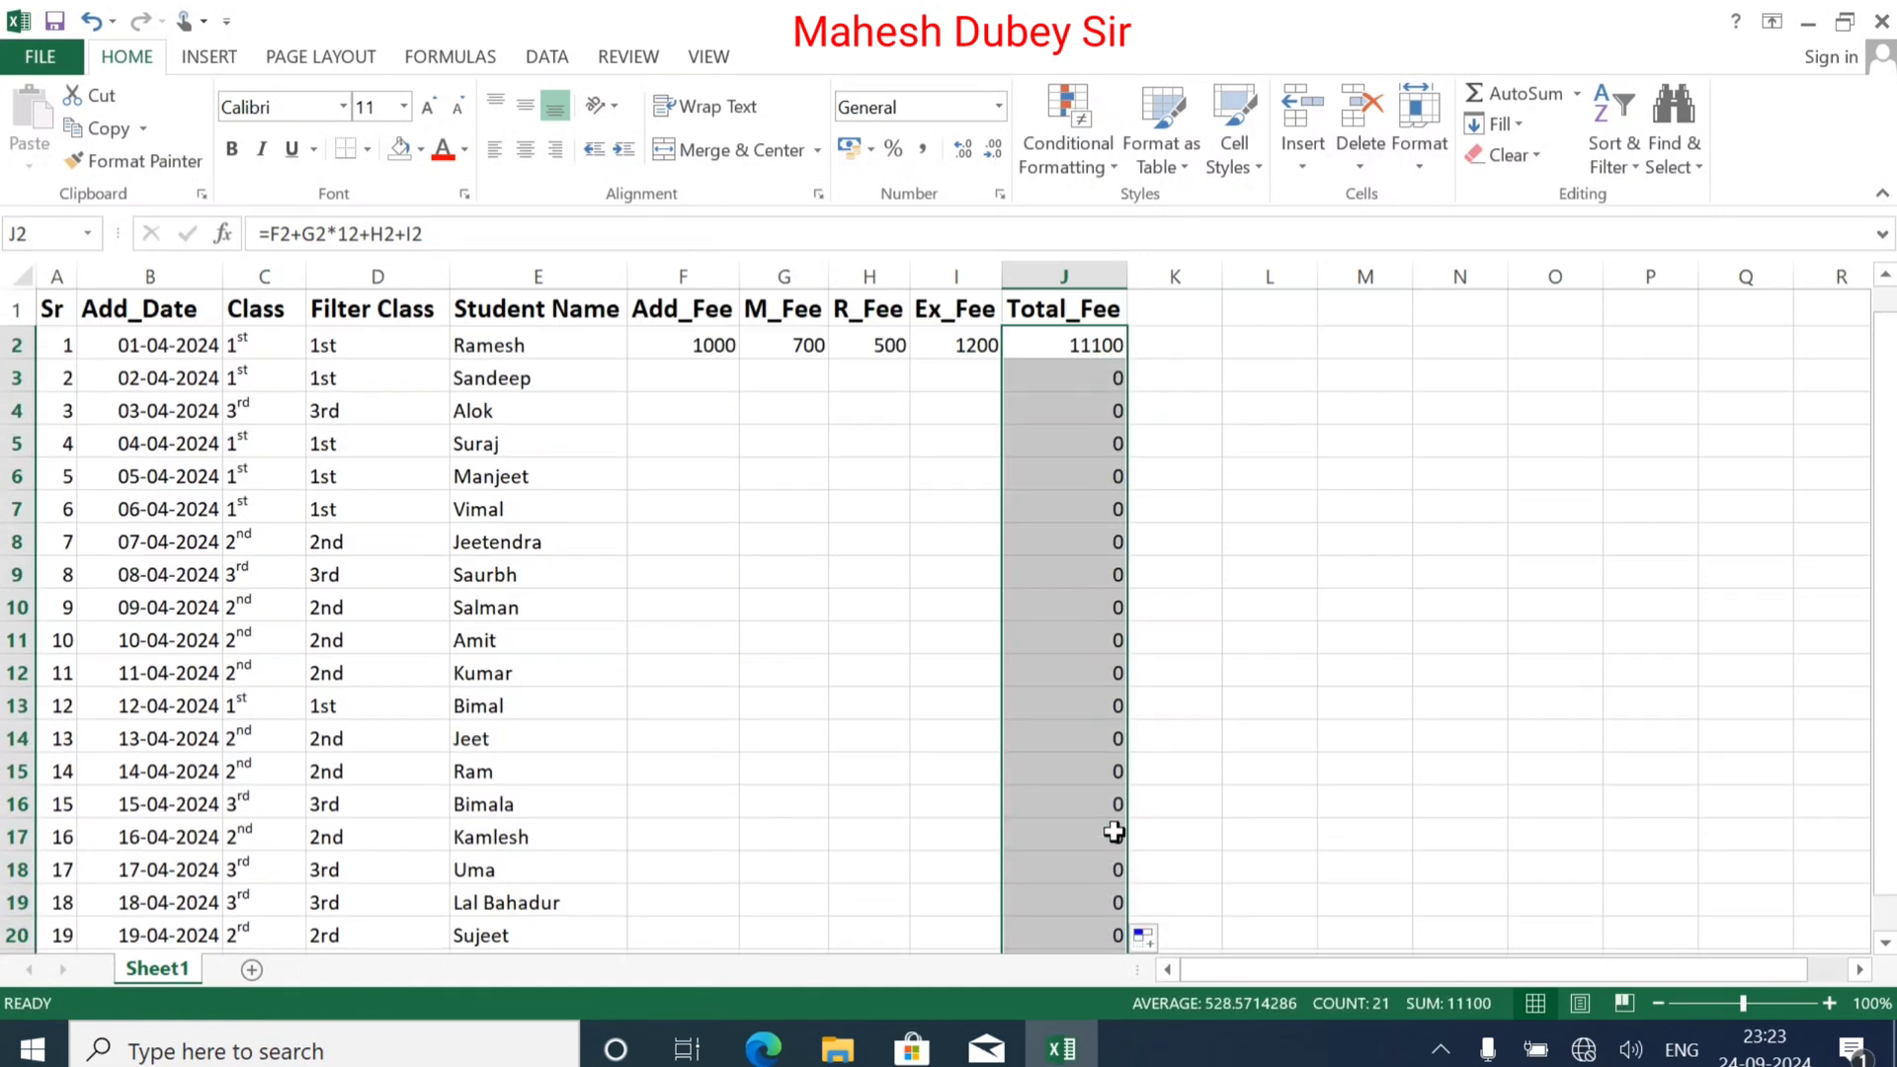
# Step: Fill in the fees for serial number 2 in row 3: Add_Fee 1000, M_Fee 700, R_Fee 500 and Ex_Fee 1200
pyautogui.click(669, 378)
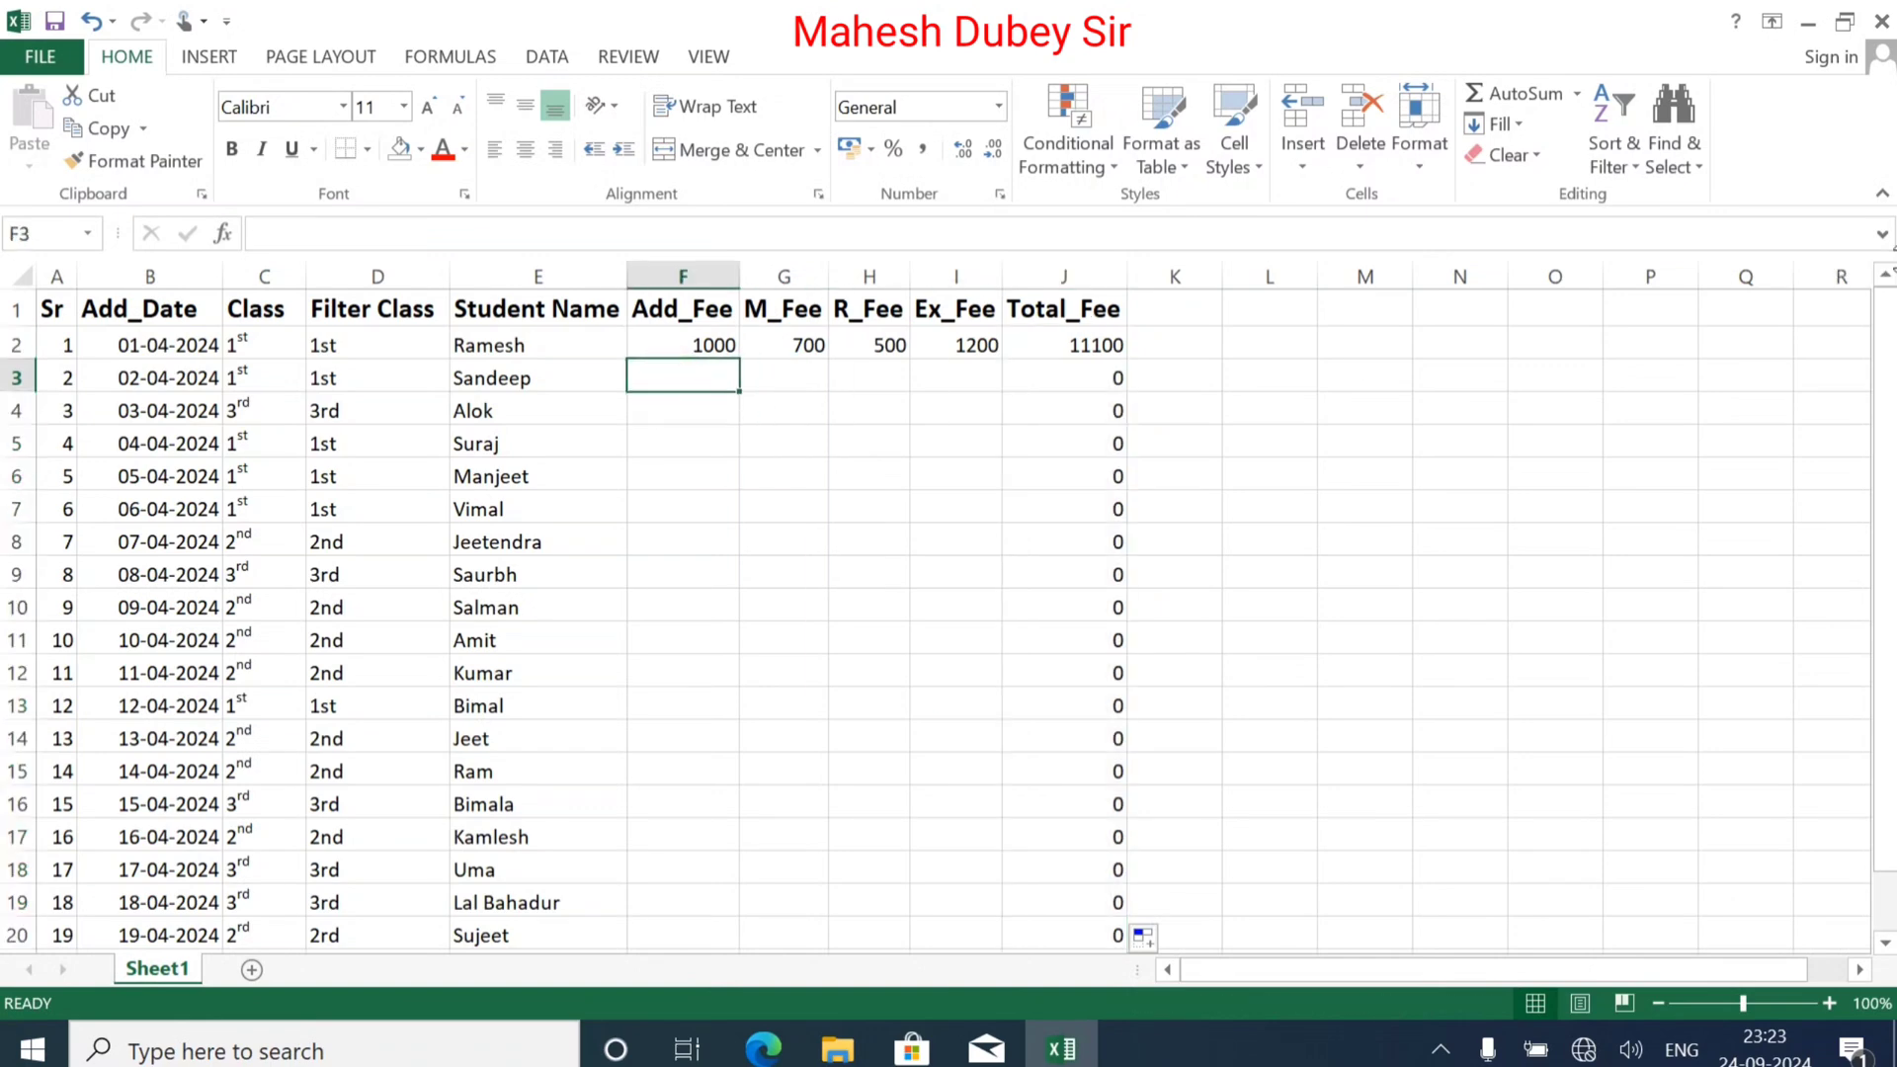
pyautogui.write('1000')
pyautogui.press('Tab')
pyautogui.write('700')
pyautogui.press('Tab')
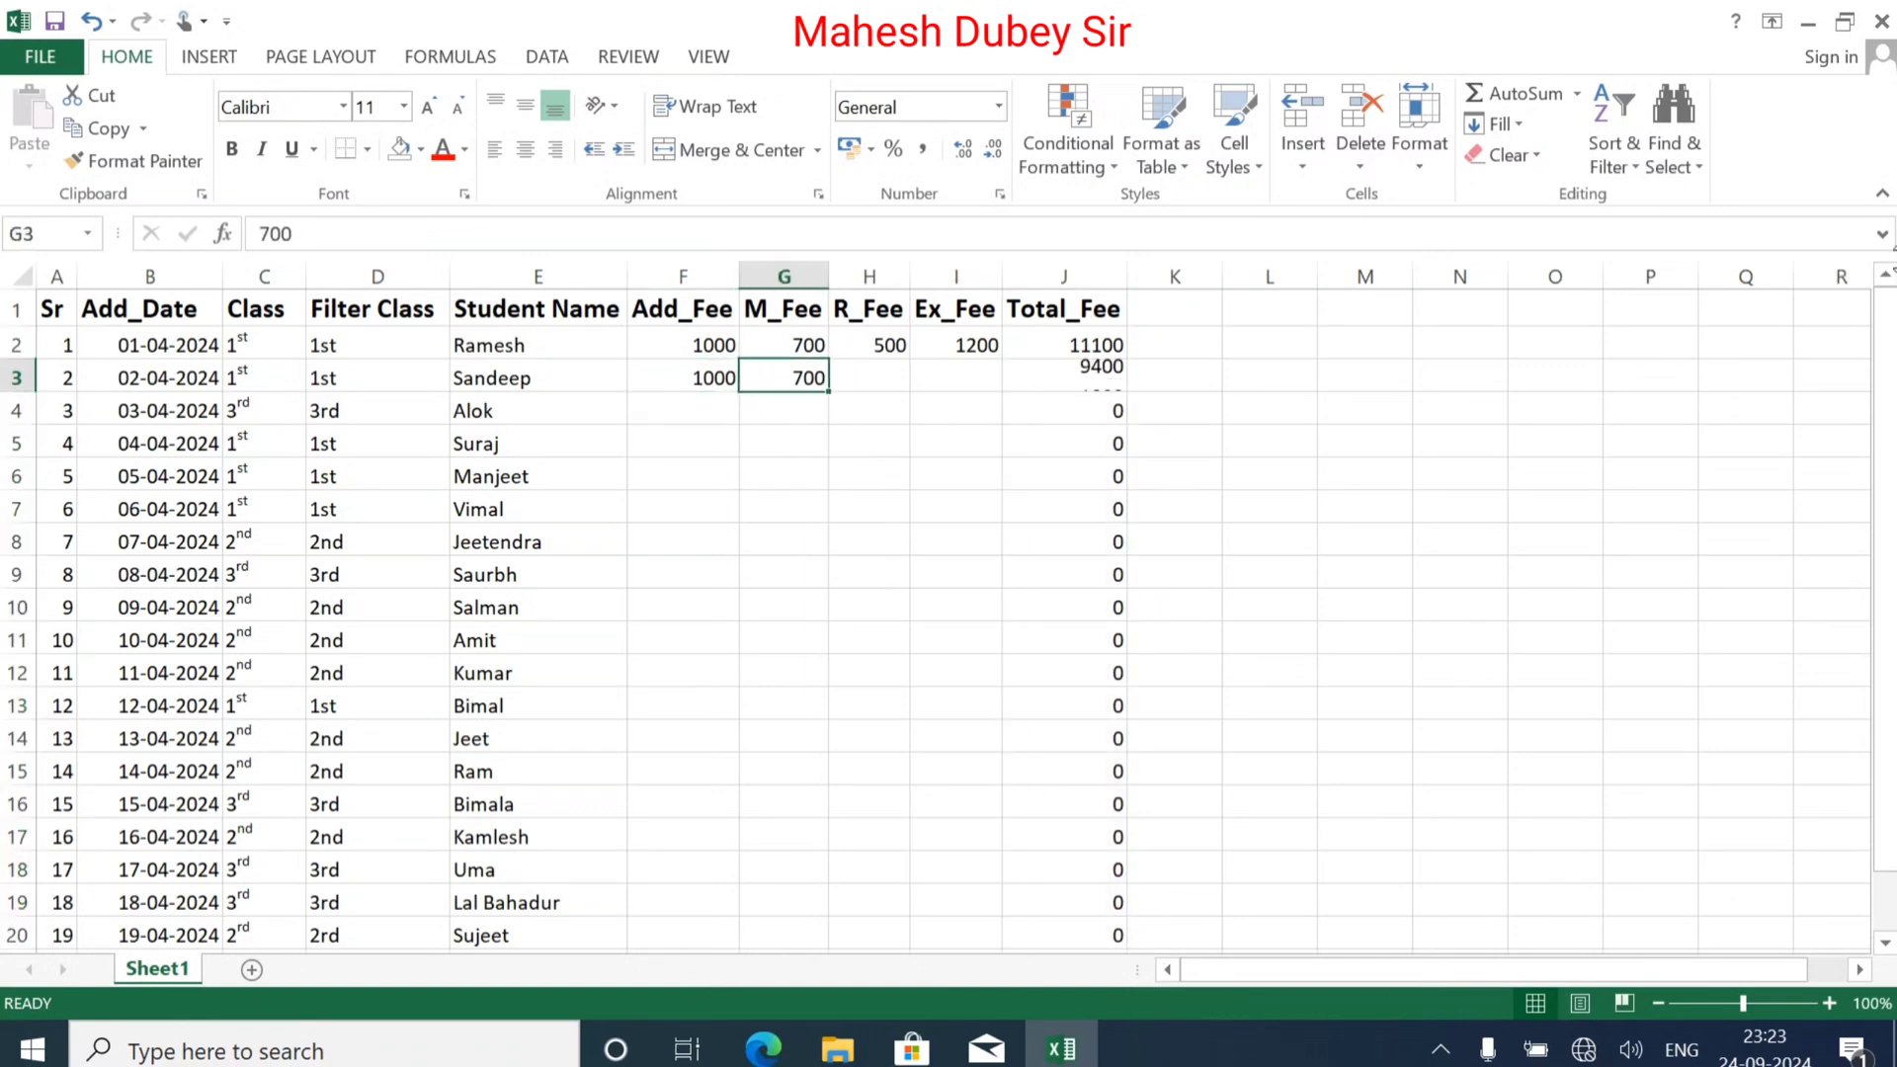
pyautogui.write('500')
pyautogui.press('Tab')
pyautogui.write('1200')
pyautogui.press('Return')
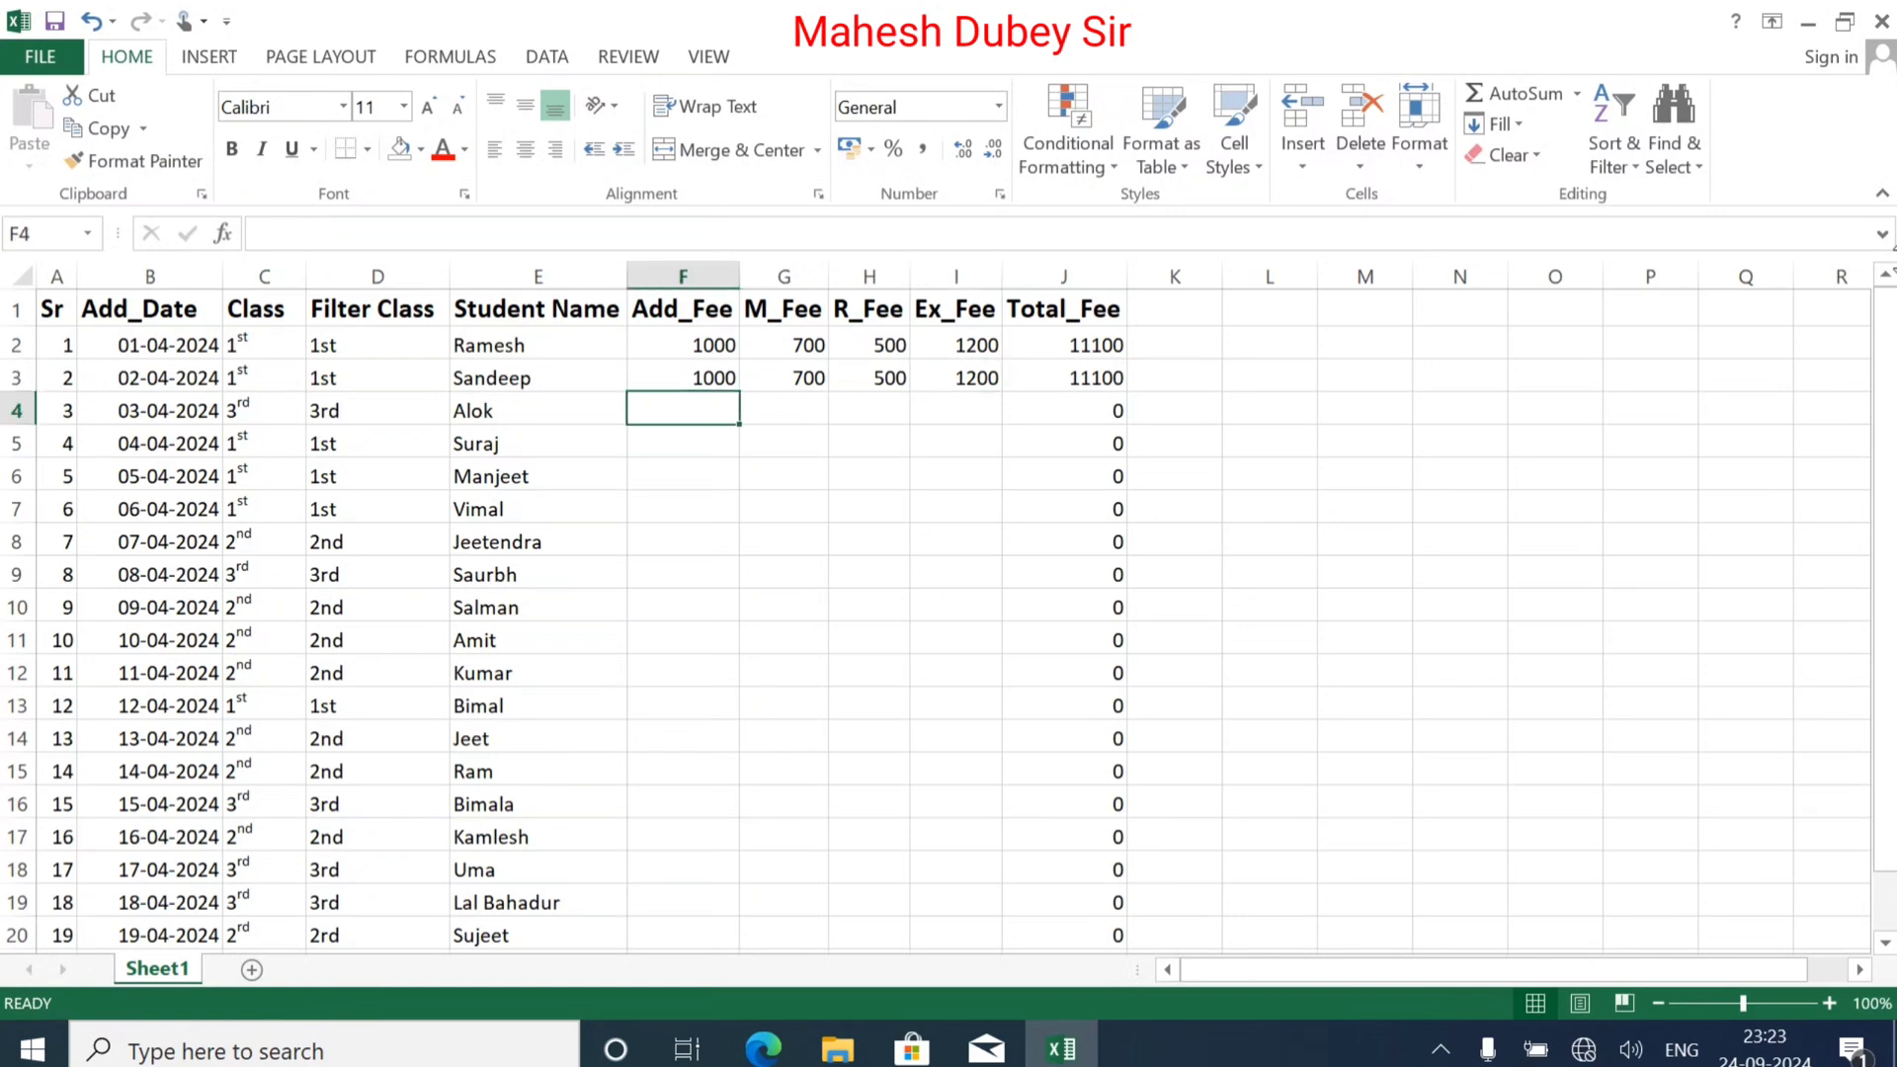
# Step: Fill in the 3rd-class student's fees in row 4: Add_Fee 1000, M_Fee 1000, R_Fee 700 and Ex_Fee 1500
pyautogui.write('1000')
pyautogui.press('Tab')
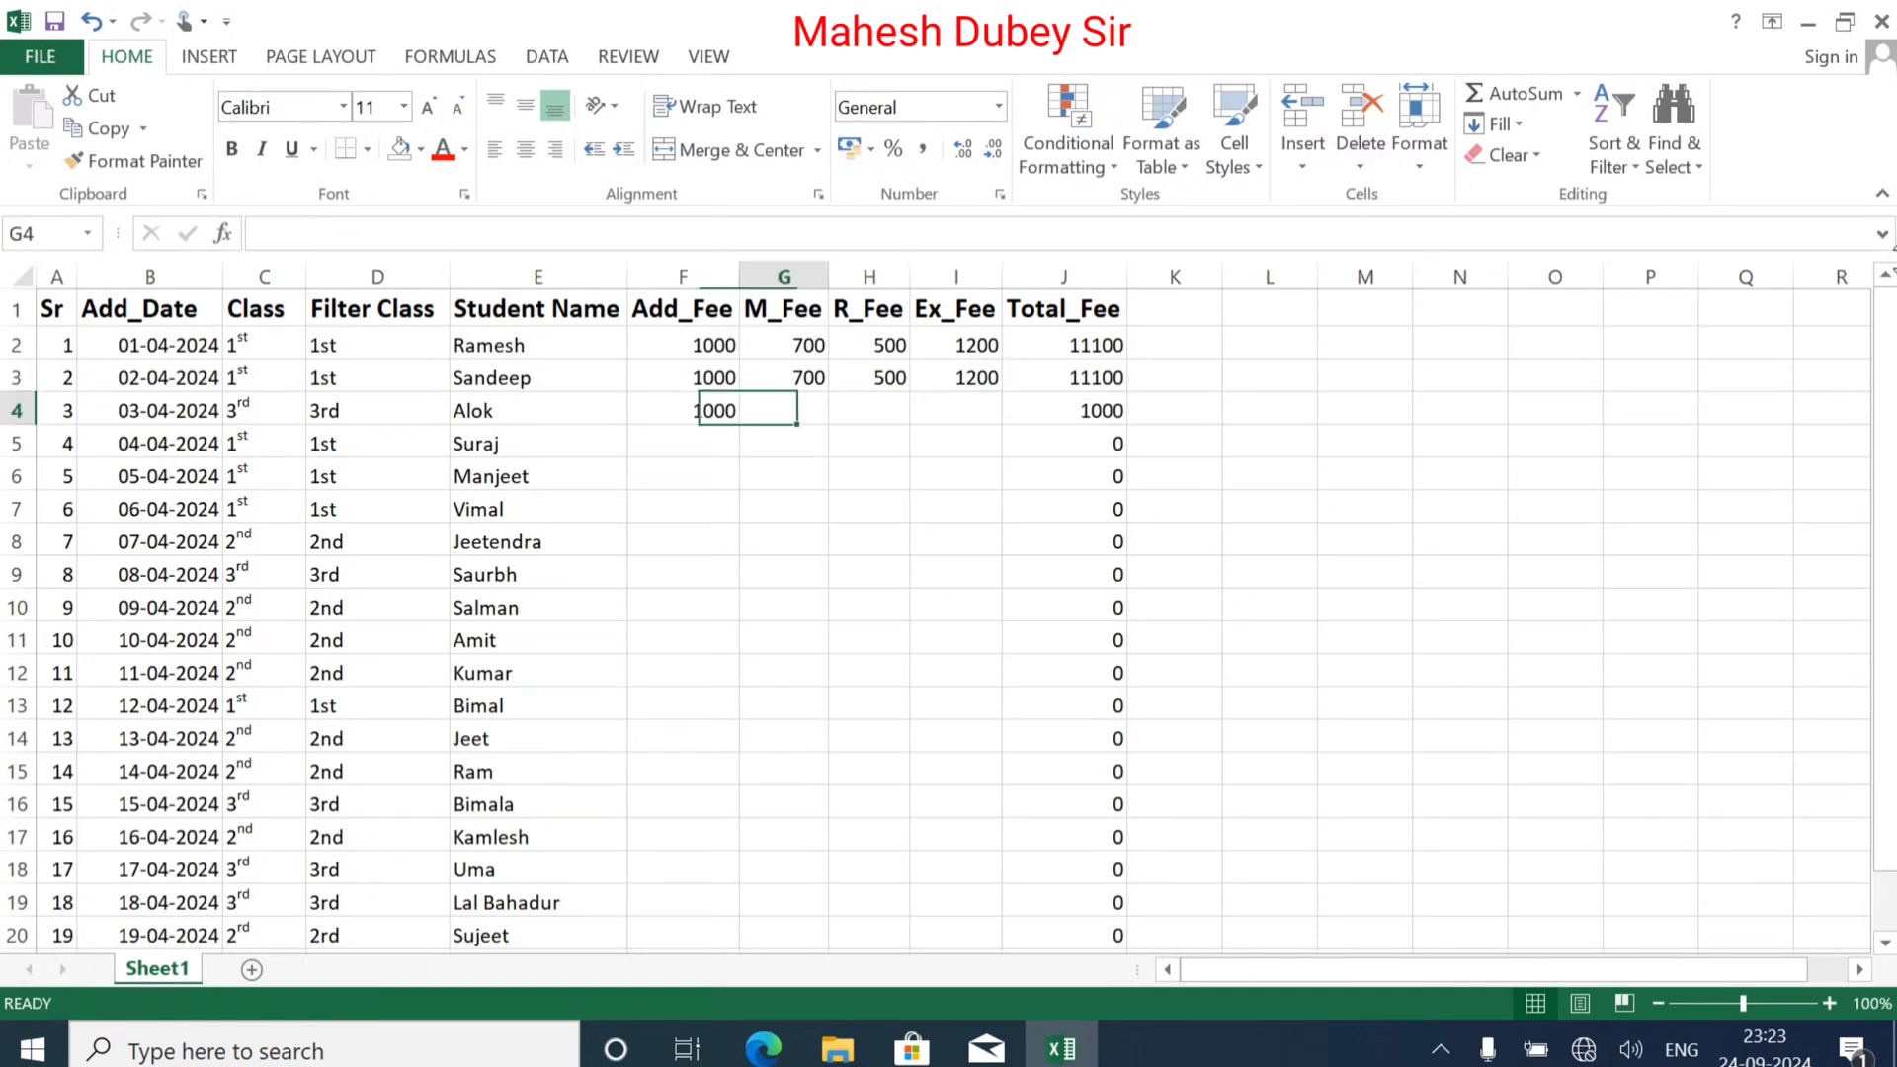
pyautogui.write('1000')
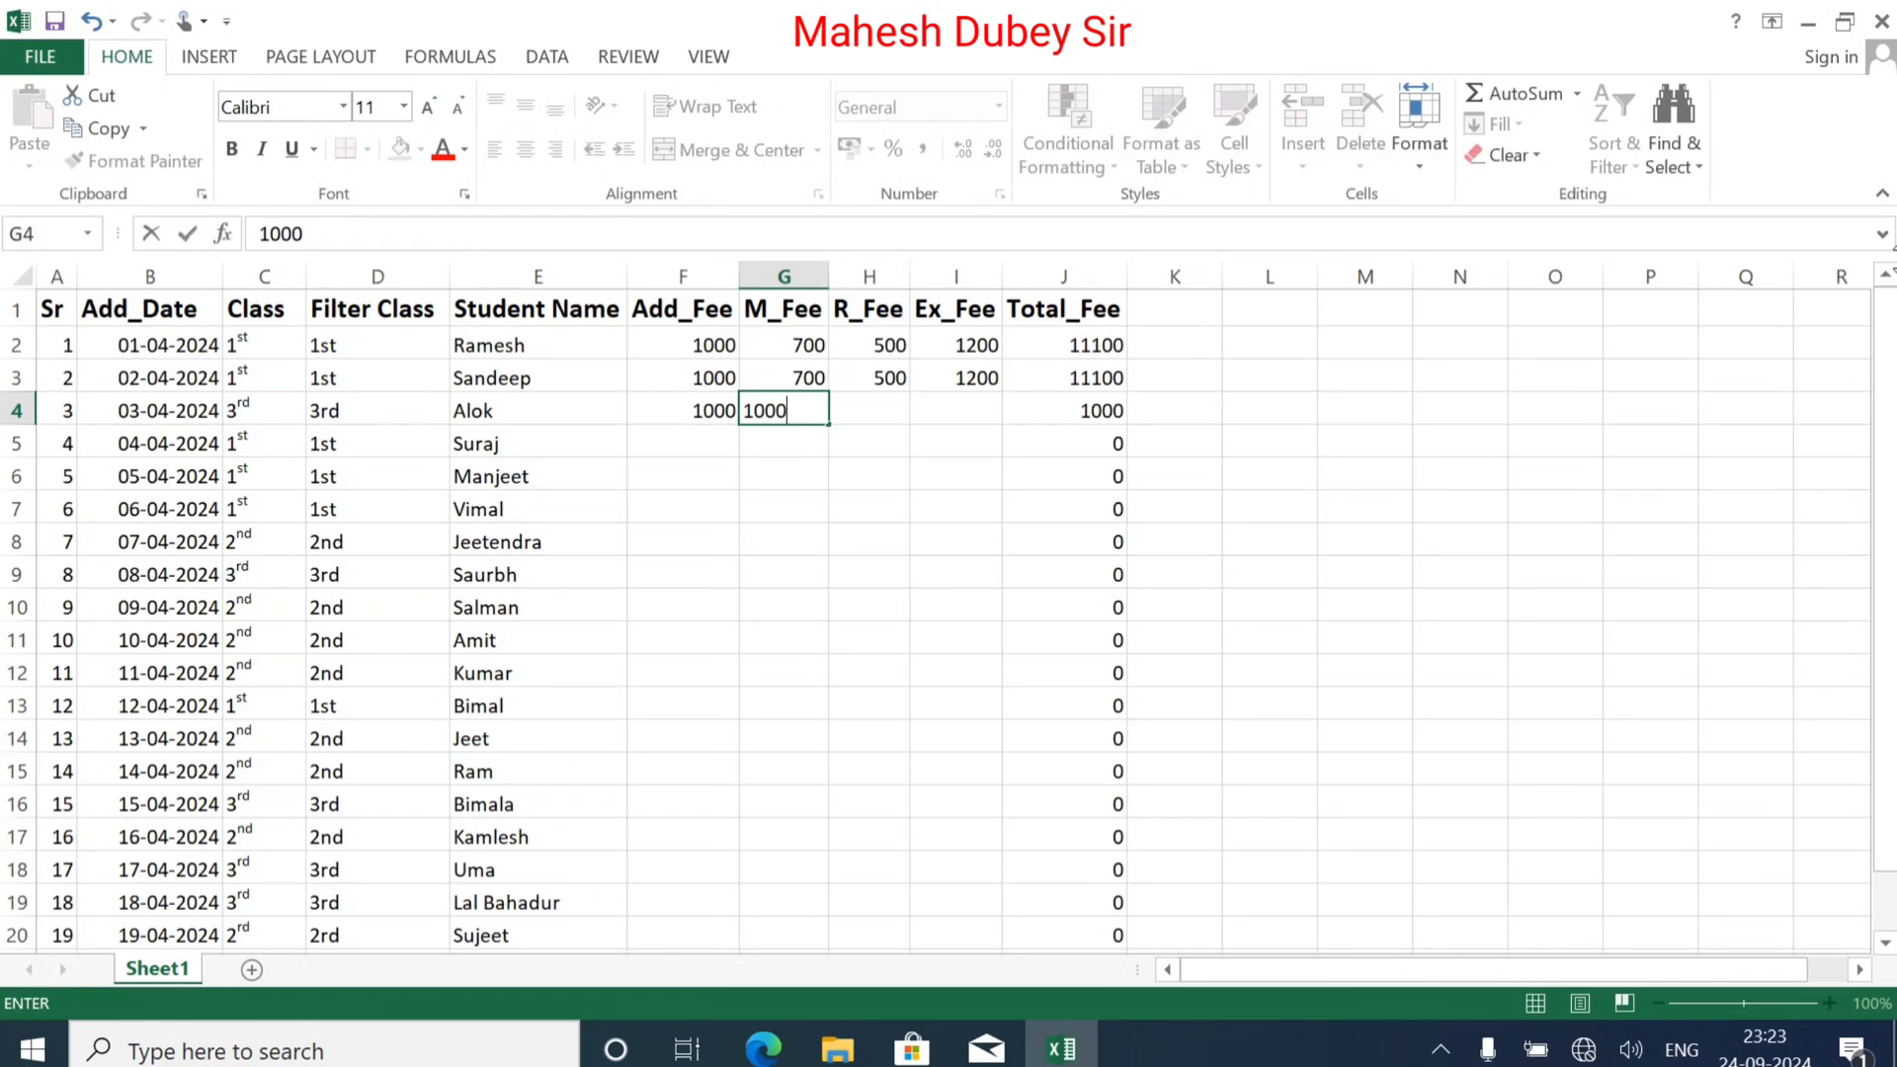
pyautogui.press('Tab')
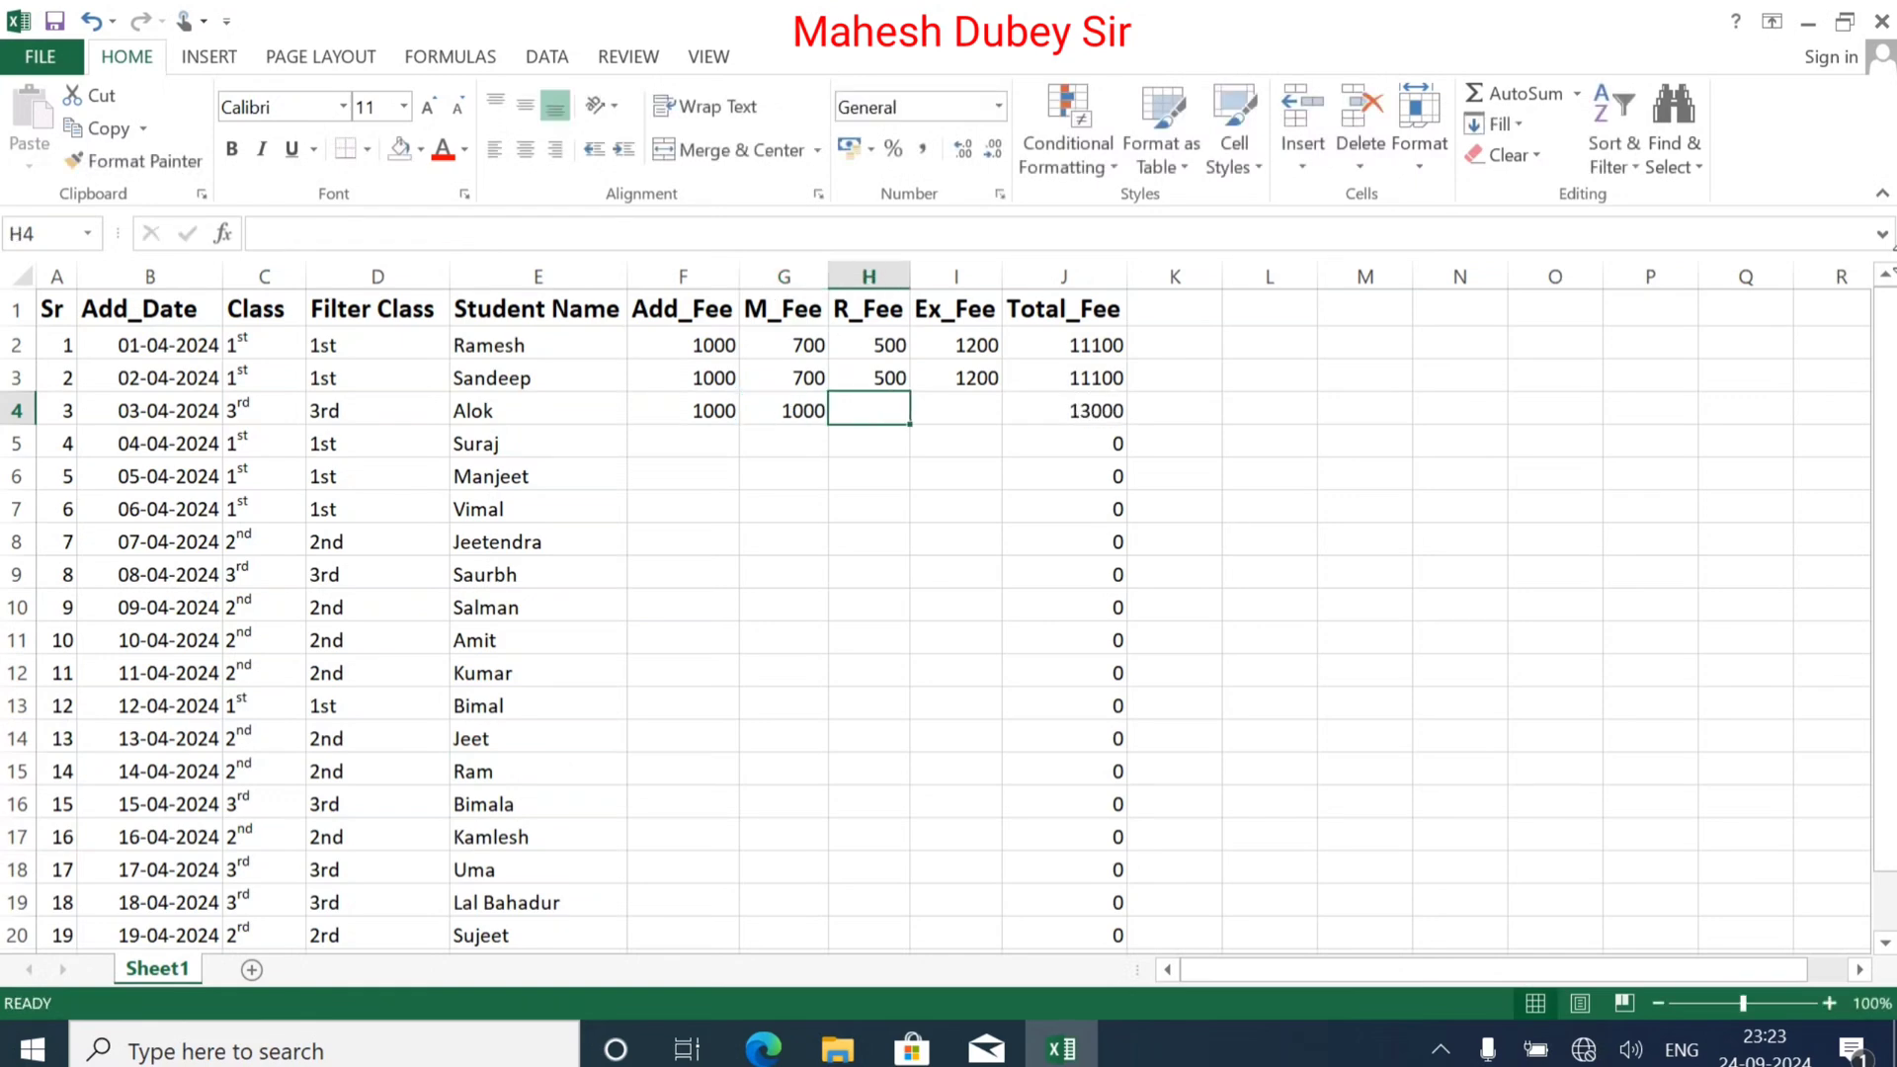
pyautogui.write('700')
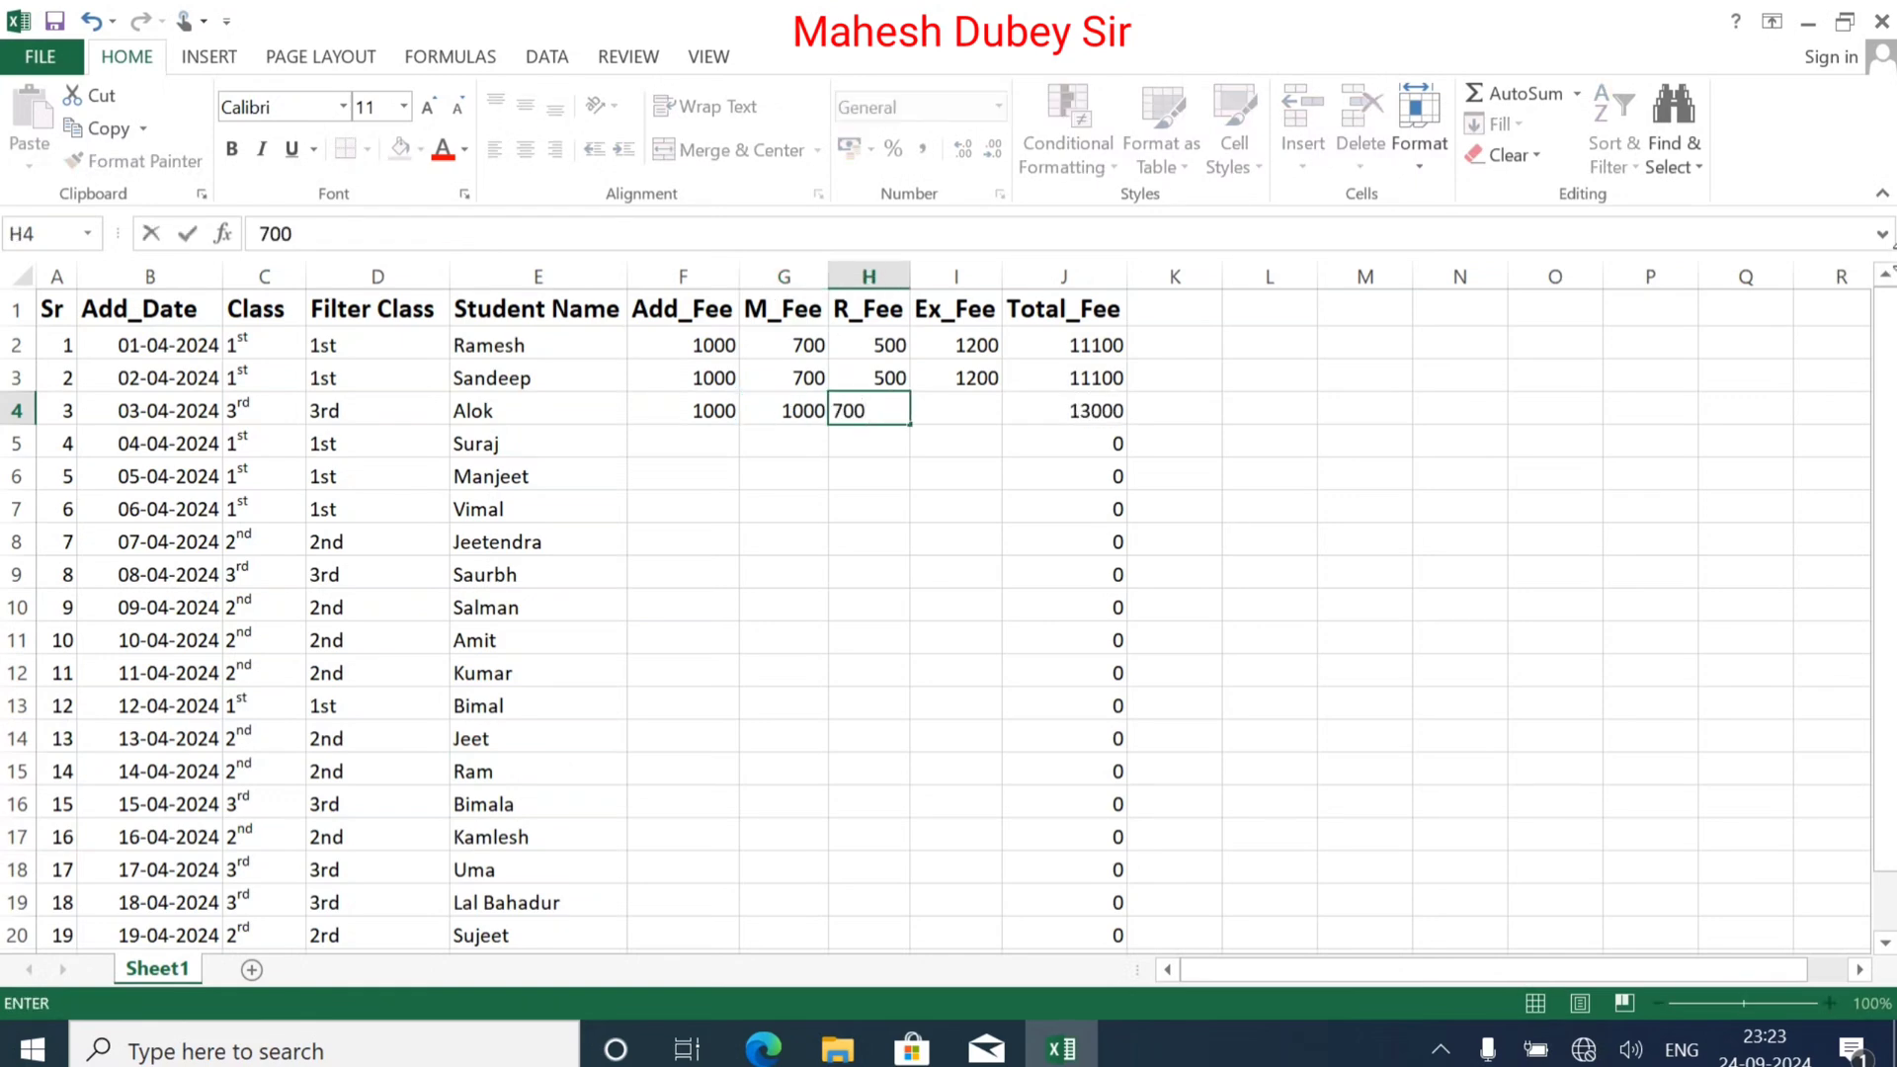
pyautogui.press('Tab')
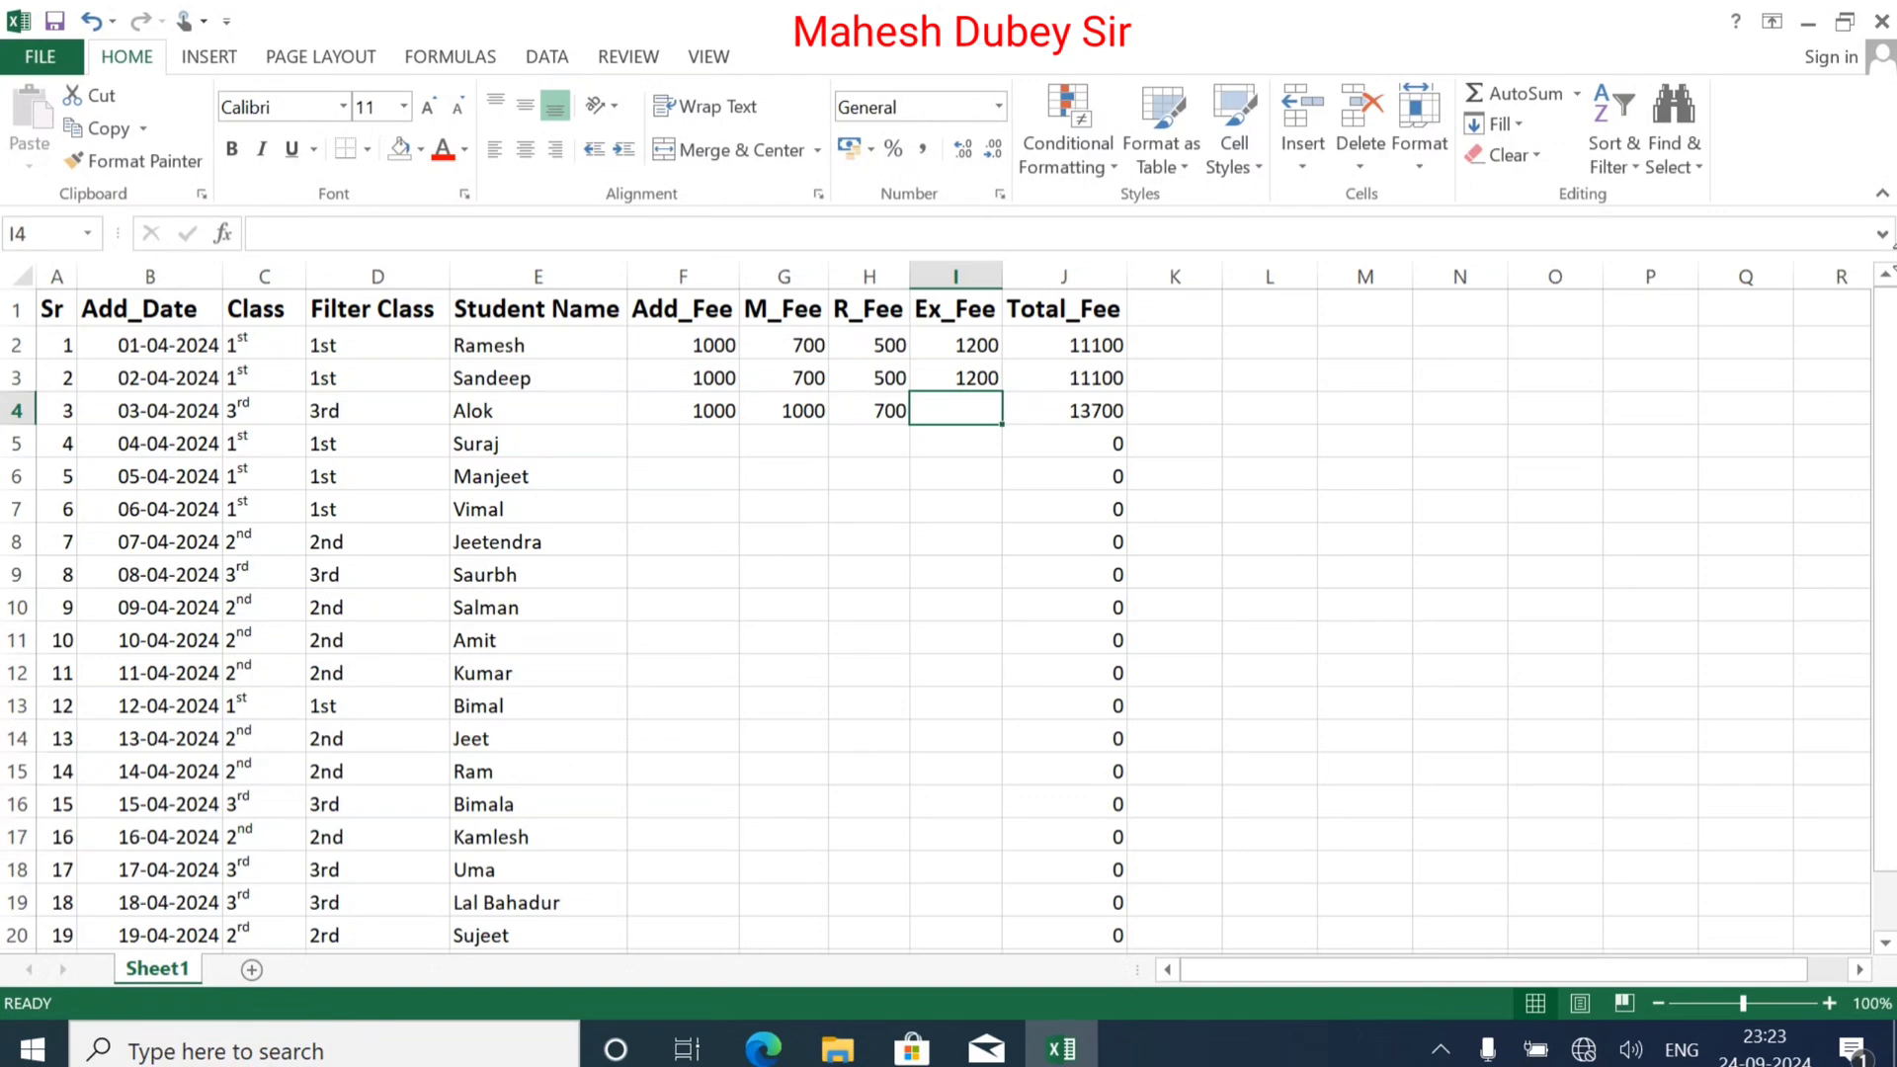
pyautogui.write('1500')
pyautogui.press('Return')
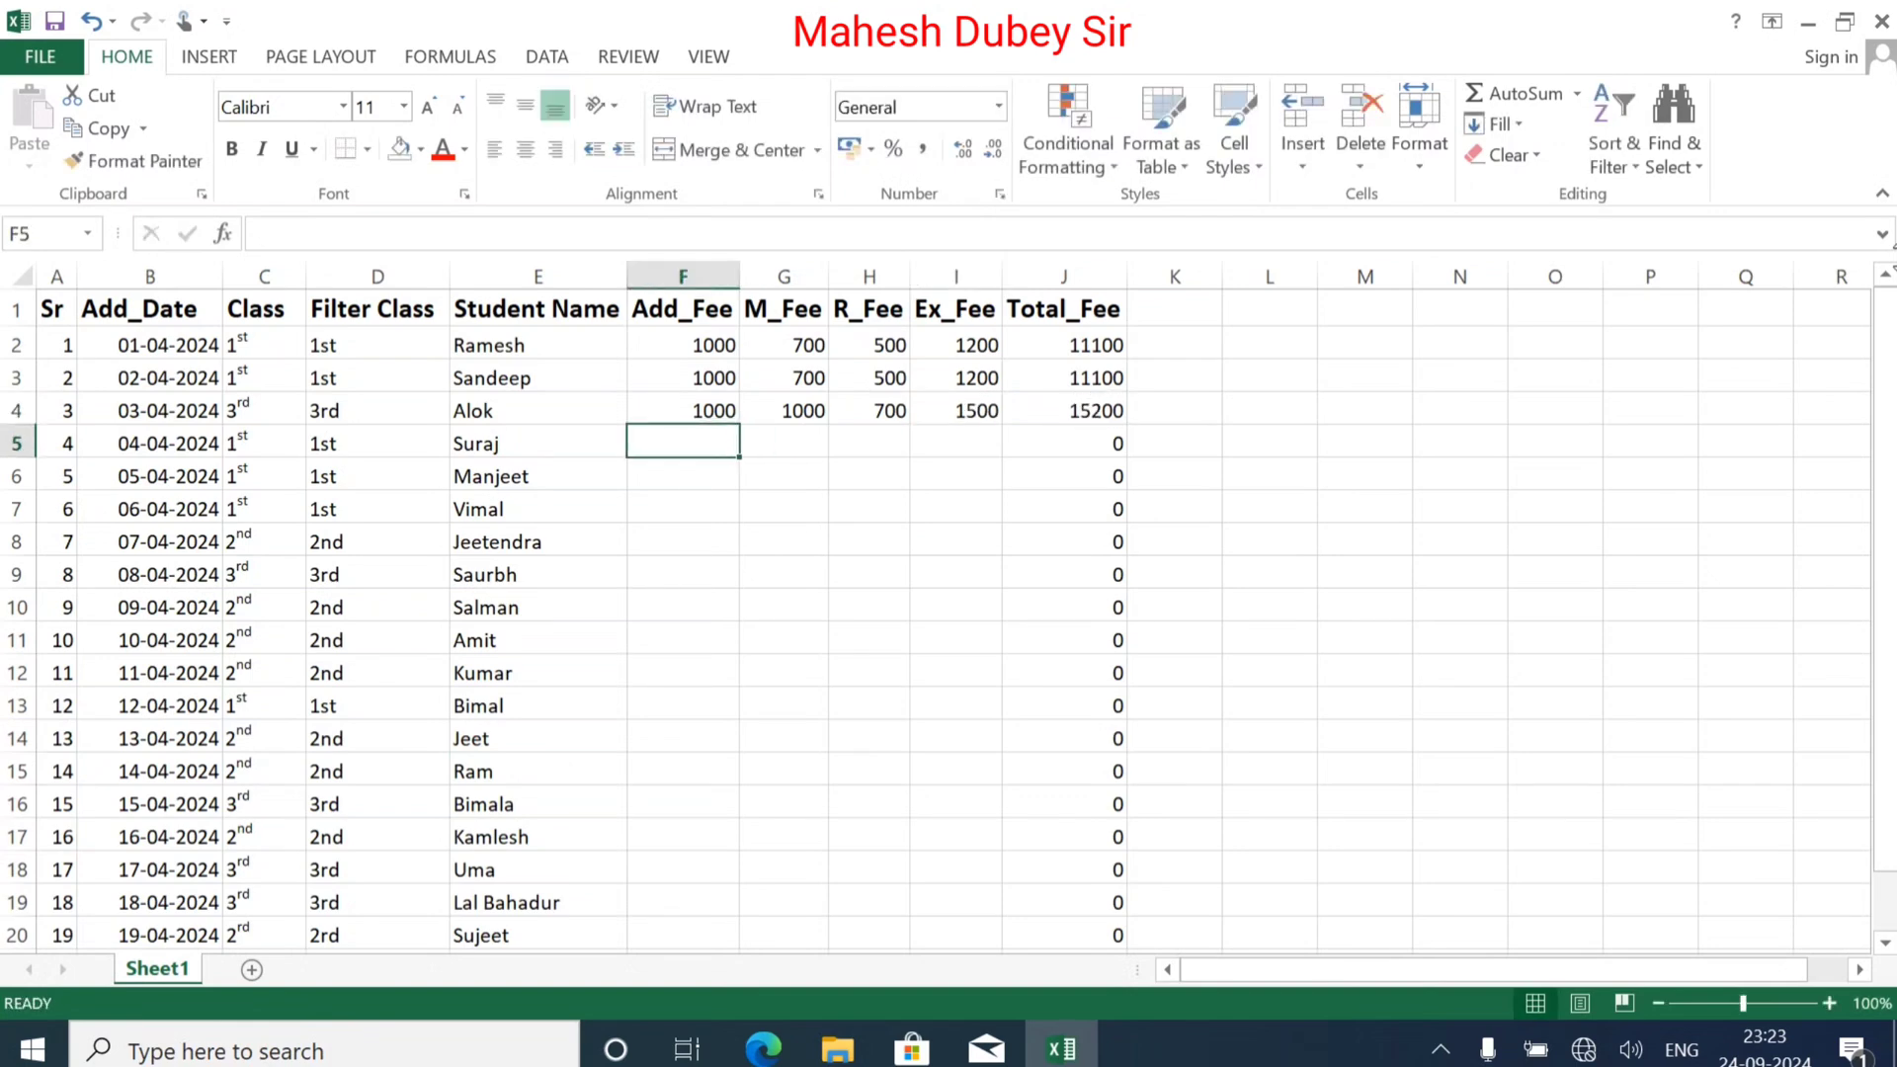
# Step: Fill in the 1st-class student's fees in row 5: Add_Fee 1000, M_Fee 700, R_Fee 500 and Ex_Fee 1200
pyautogui.write('1000')
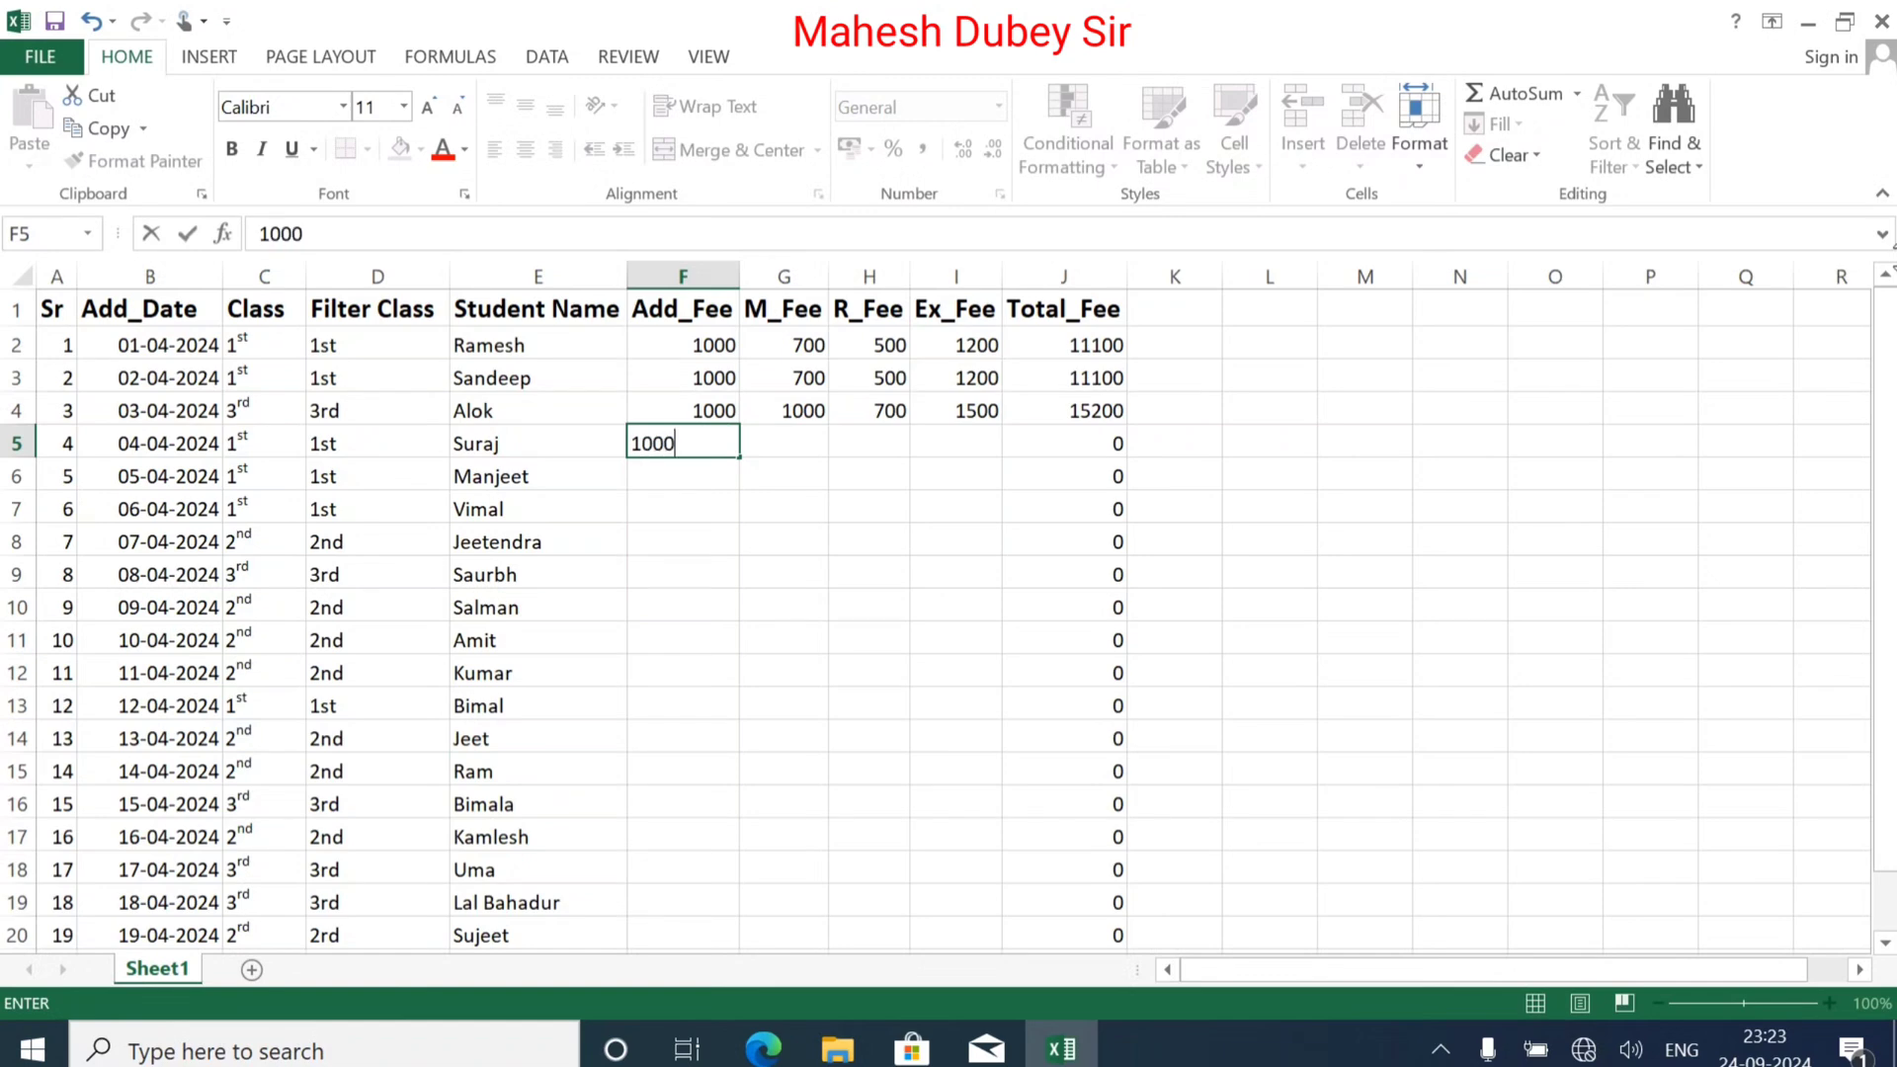
pyautogui.press('Tab')
pyautogui.write('700')
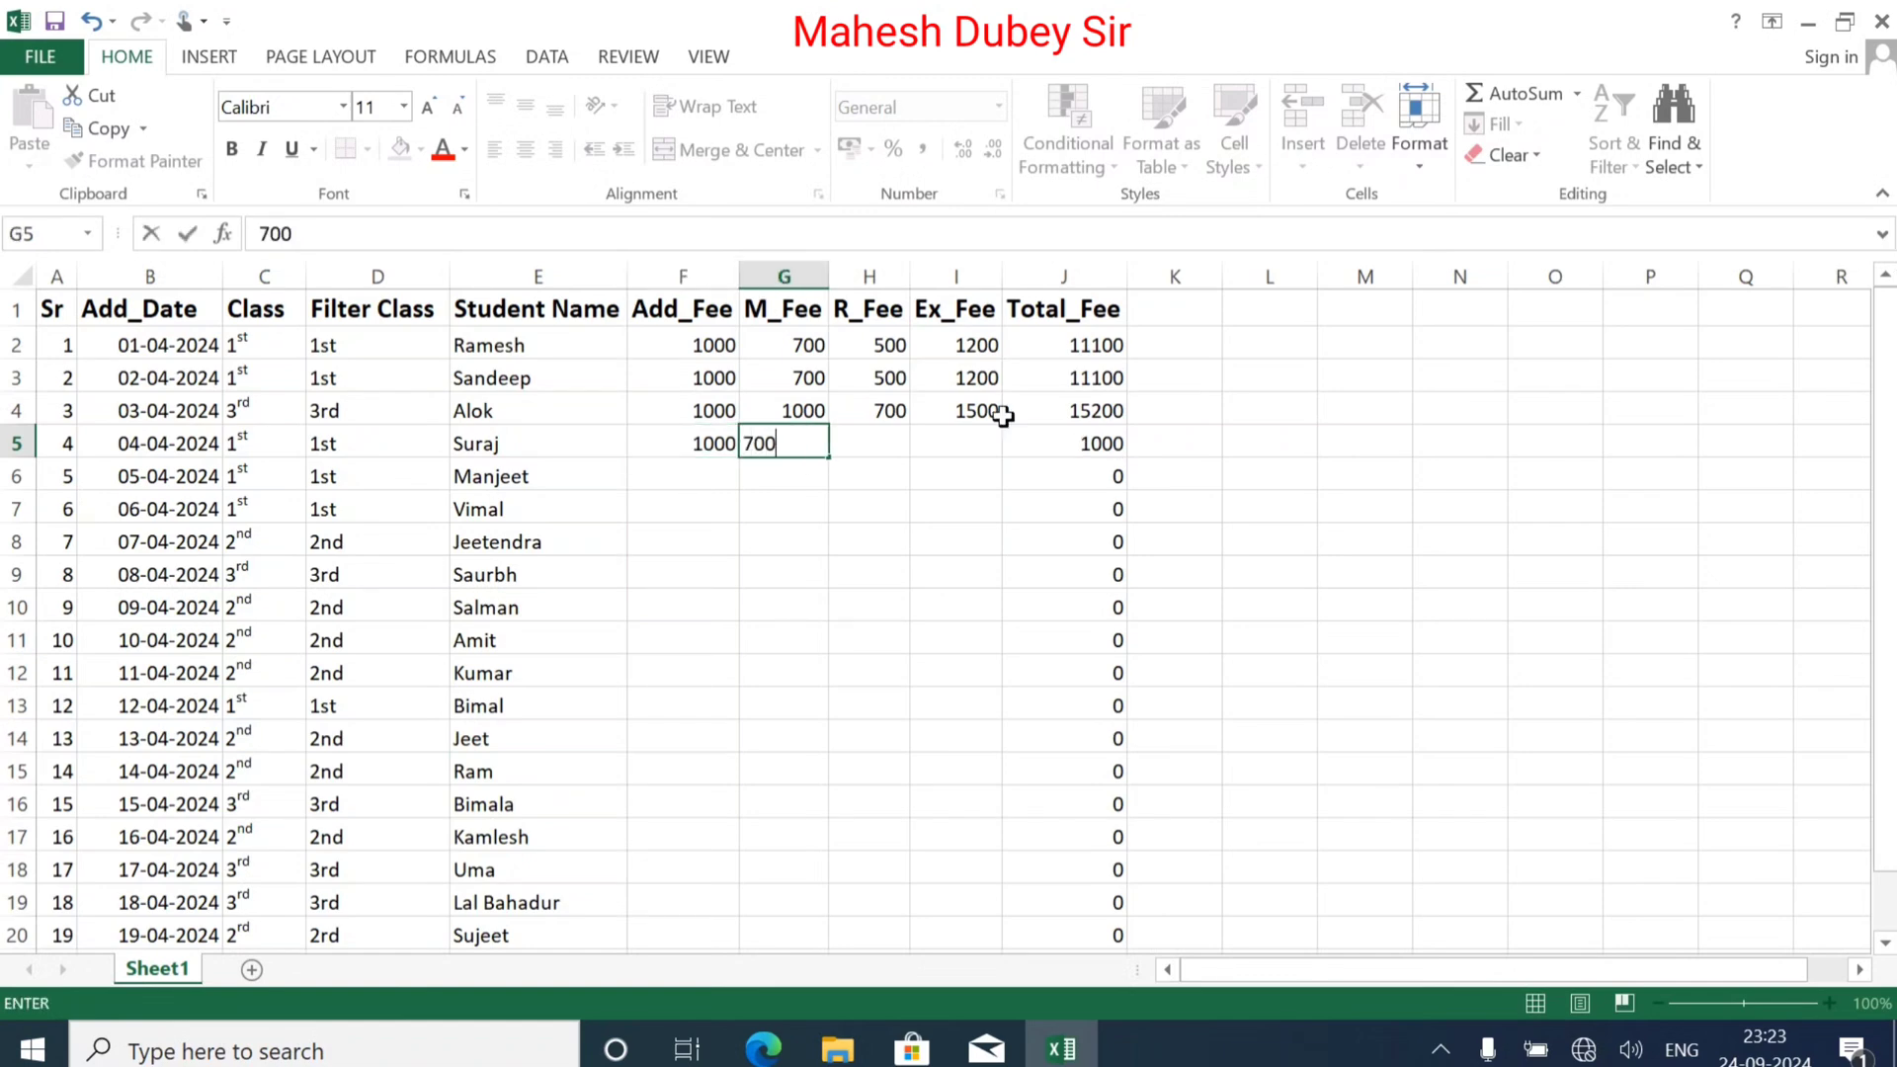
pyautogui.press('Tab')
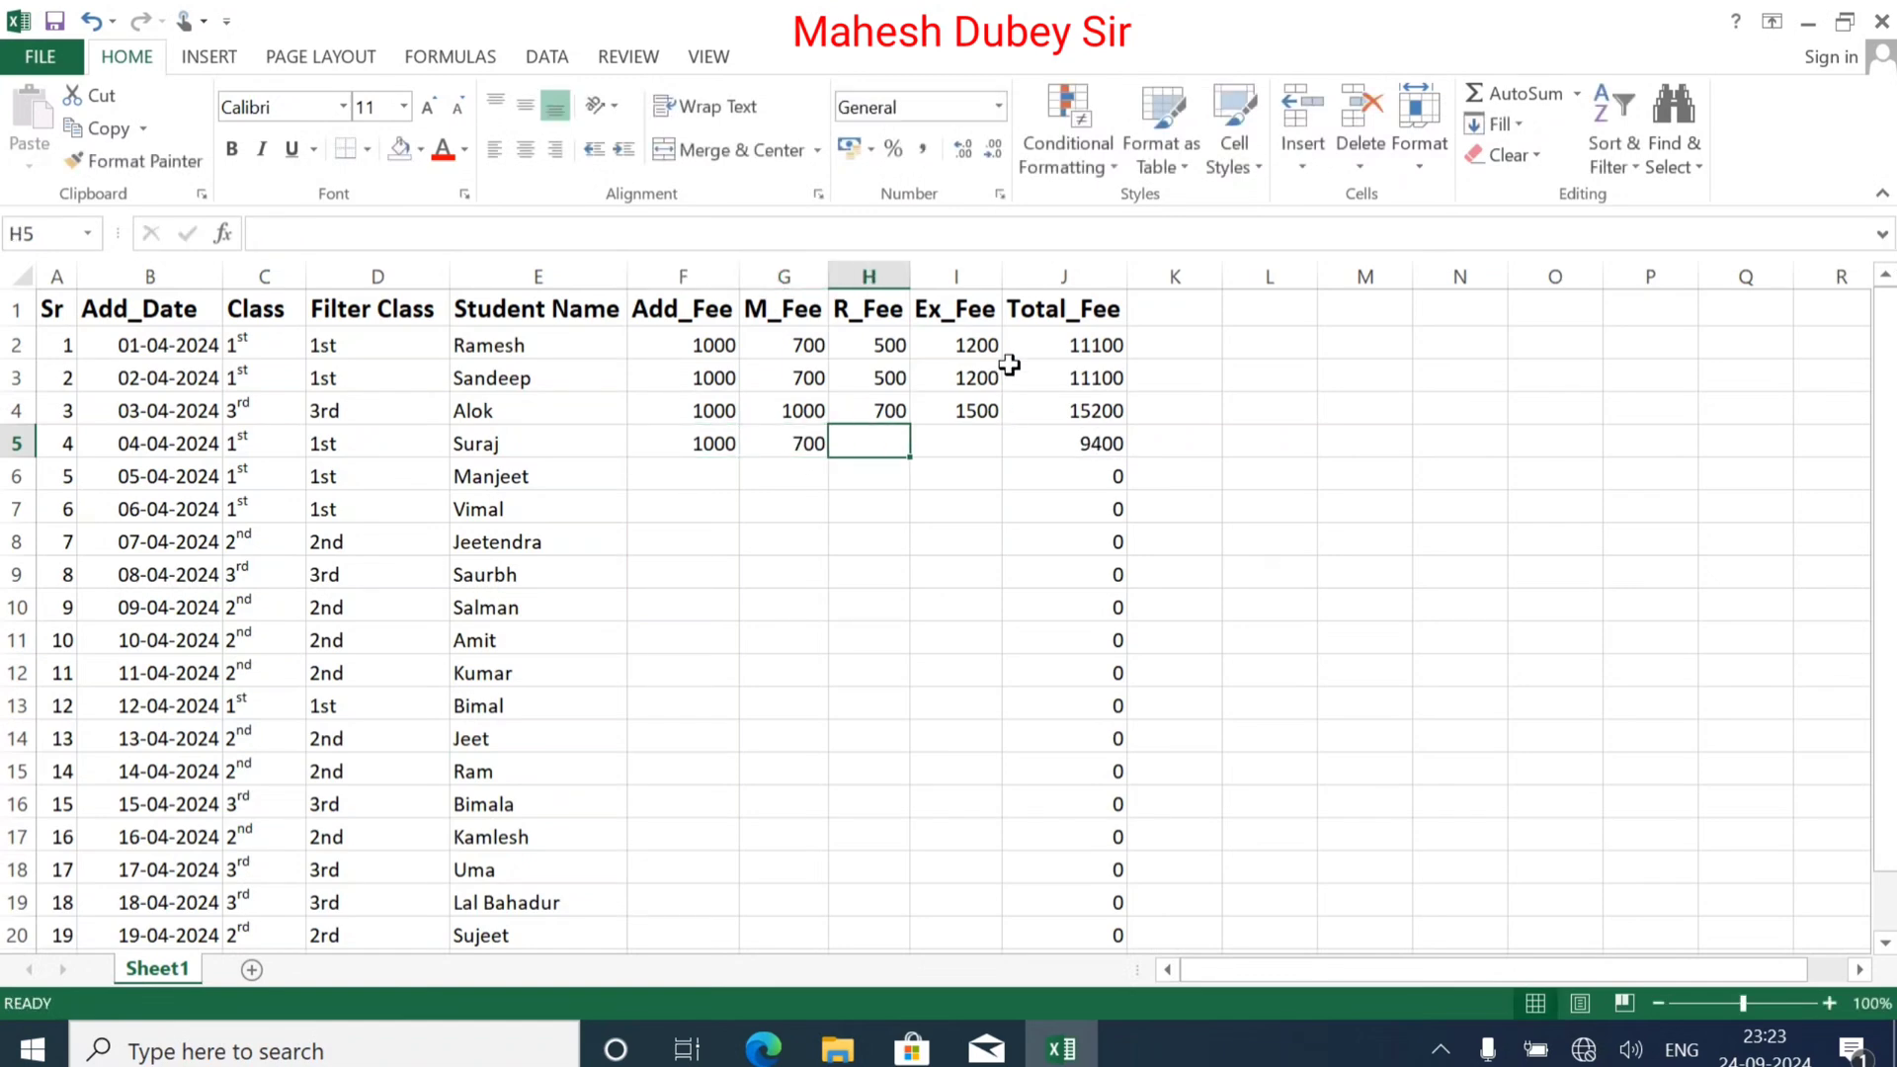
pyautogui.write('7')
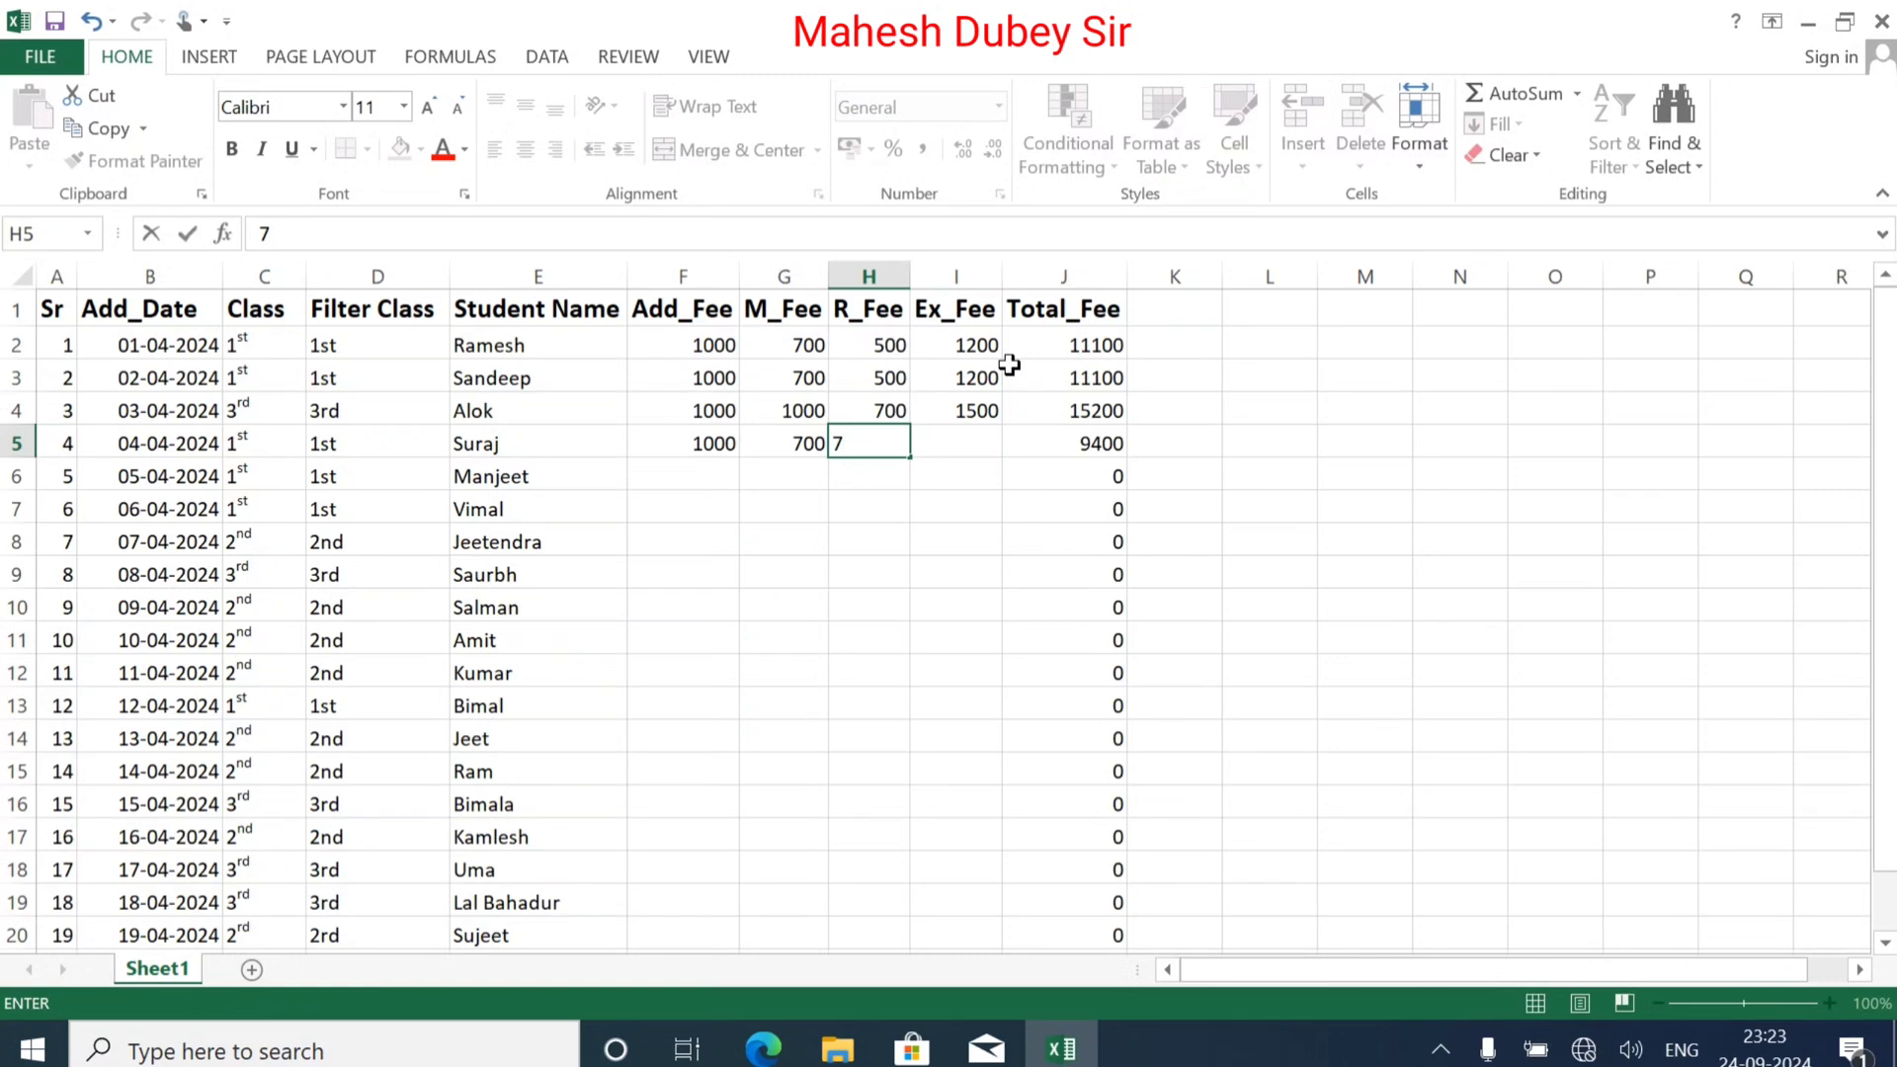
pyautogui.press('BackSpace')
pyautogui.write('500')
pyautogui.press('Tab')
pyautogui.write('12000')
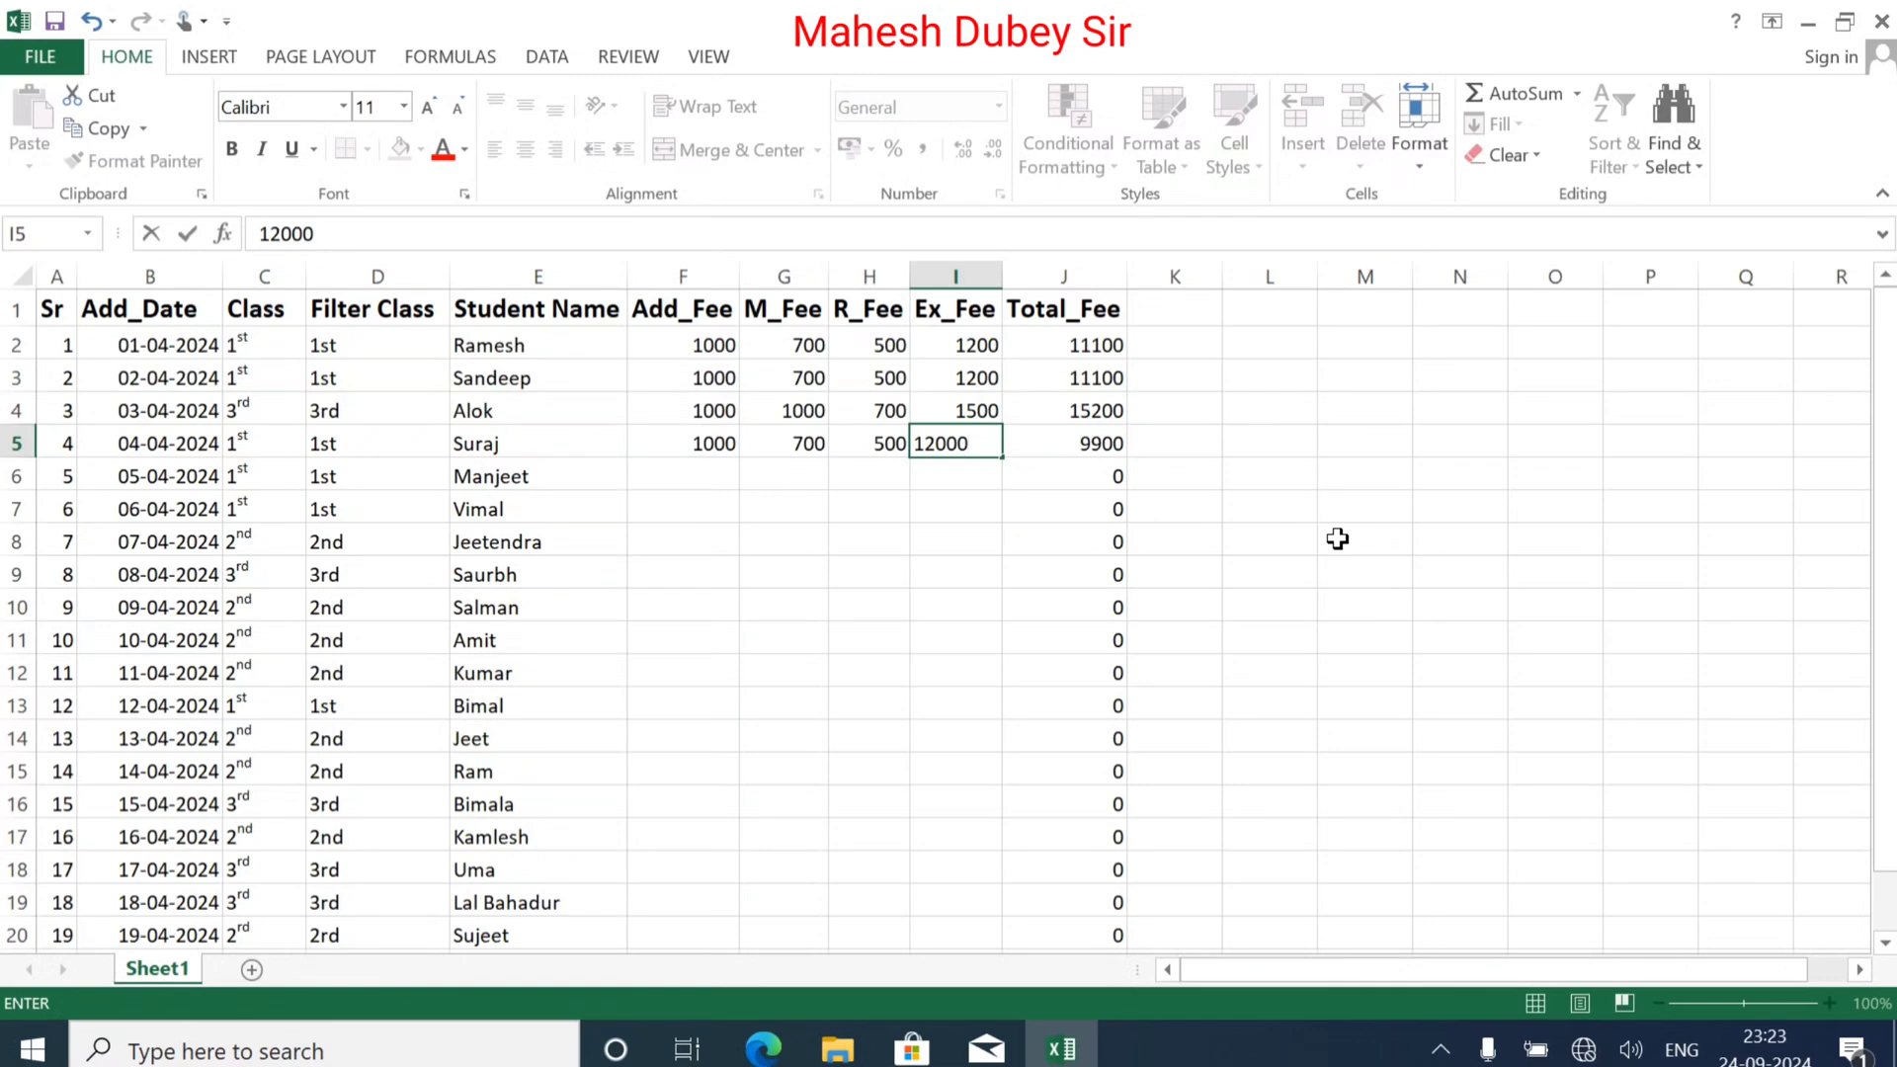
pyautogui.press('BackSpace')
pyautogui.press('Return')
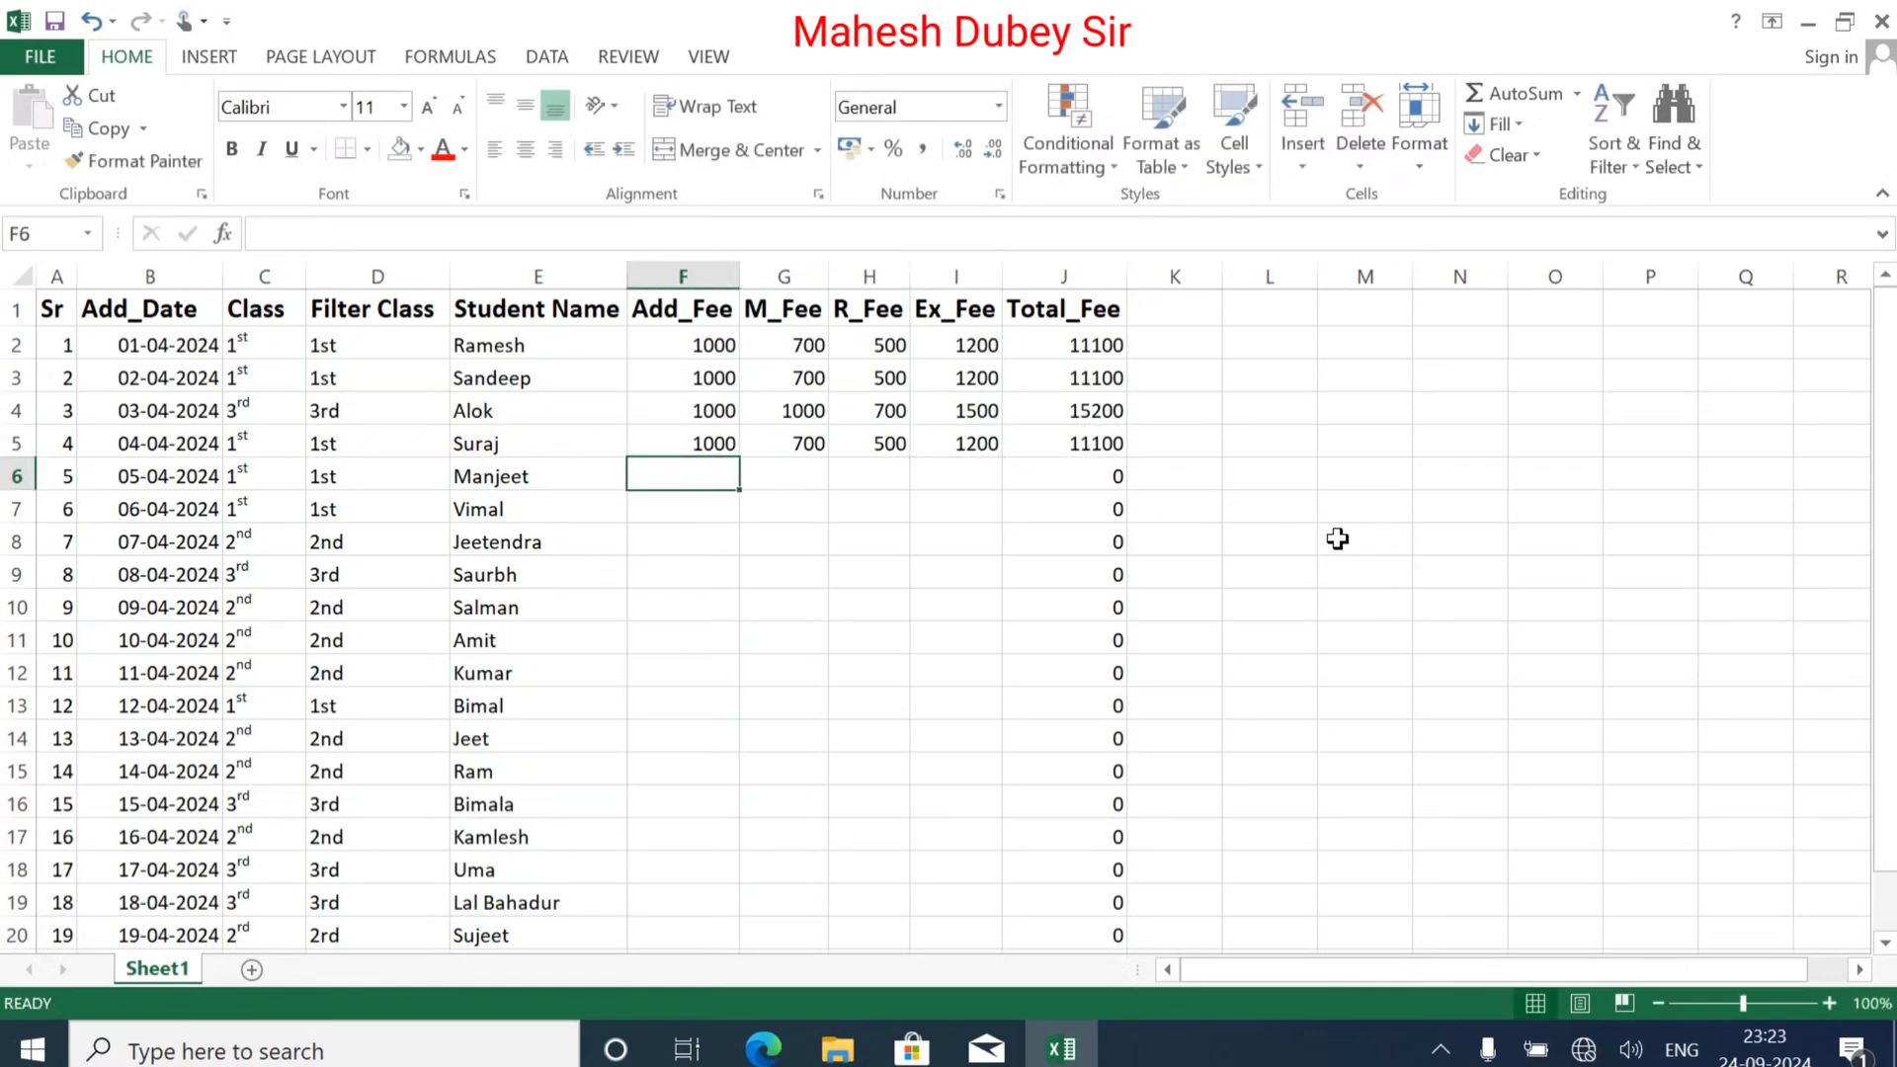
# Step: Copy all four fee amounts from row 5 down into row 6 for serial number 5
pyautogui.hotkey('ctrl', 'd')
pyautogui.press('Tab')
pyautogui.hotkey('ctrl', 'd')
pyautogui.press('Tab')
pyautogui.hotkey('ctrl', 'd')
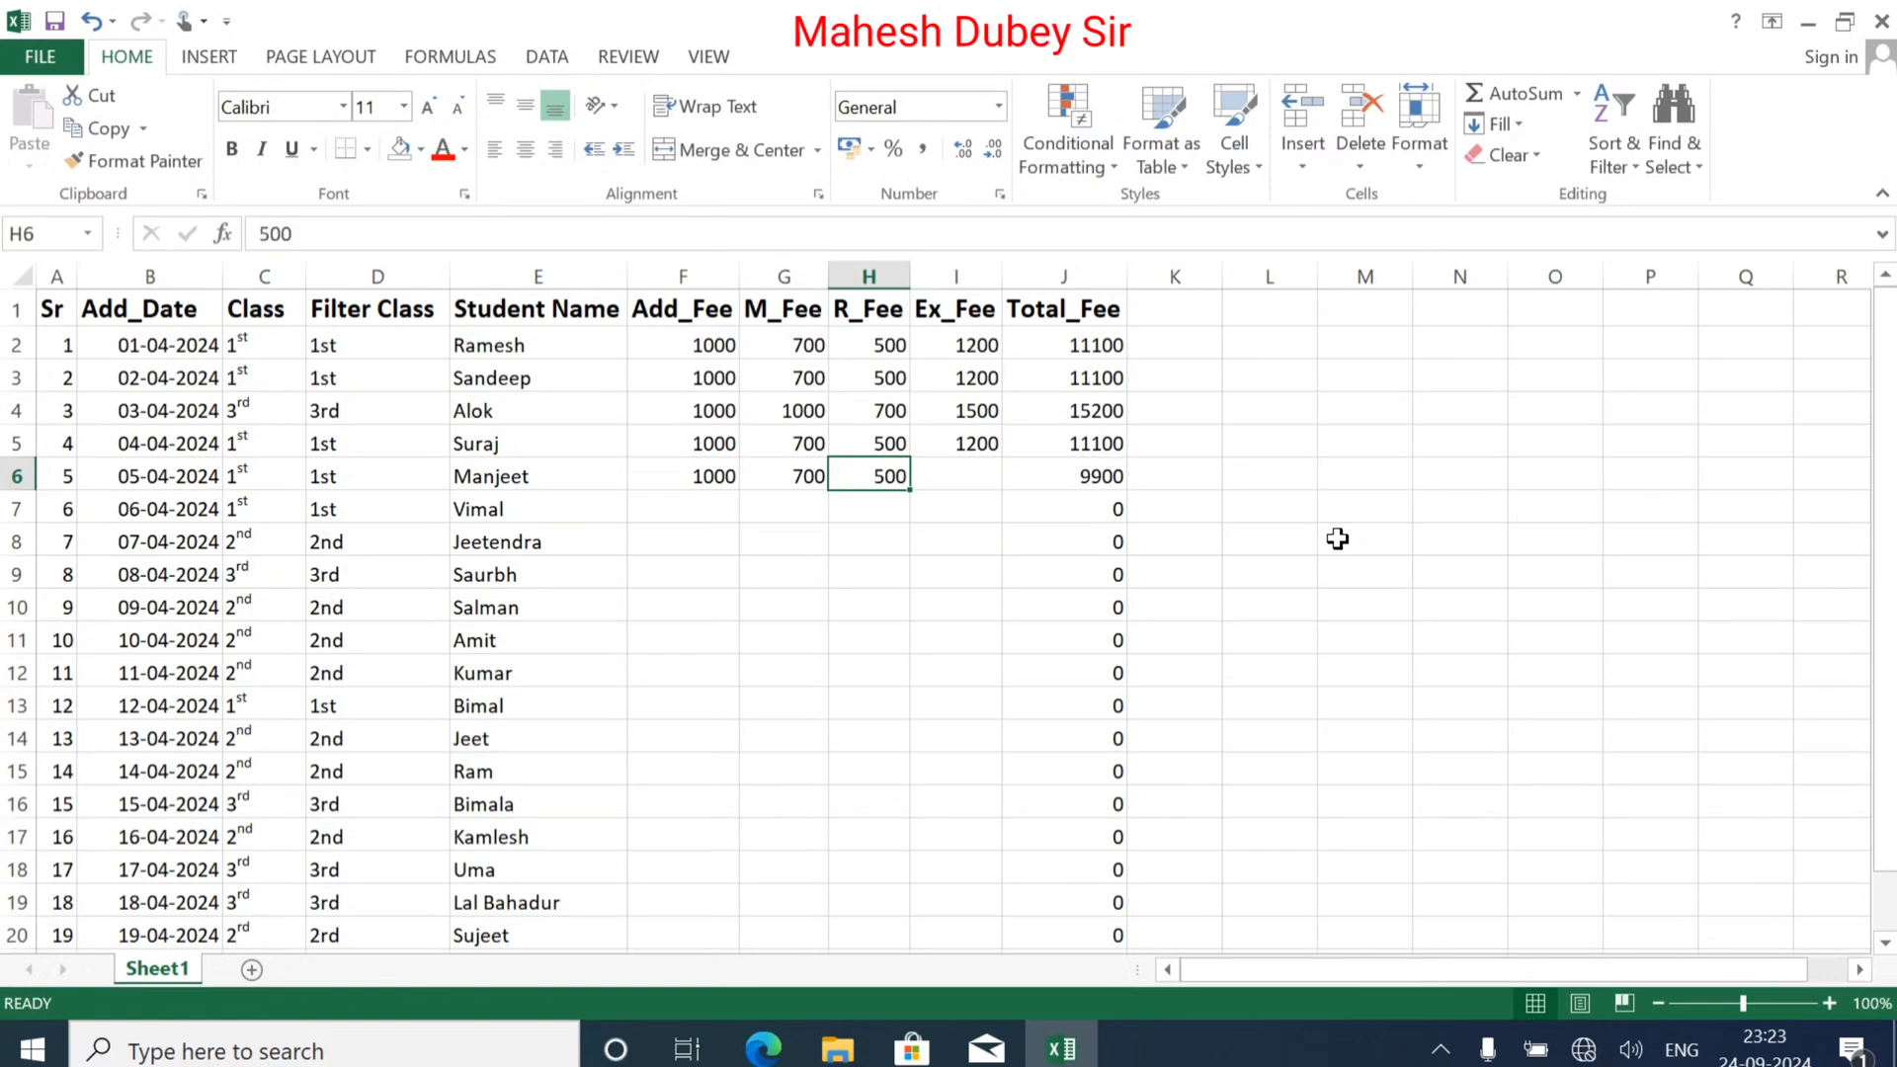
pyautogui.press('Tab')
pyautogui.hotkey('ctrl', 'd')
pyautogui.press('Return')
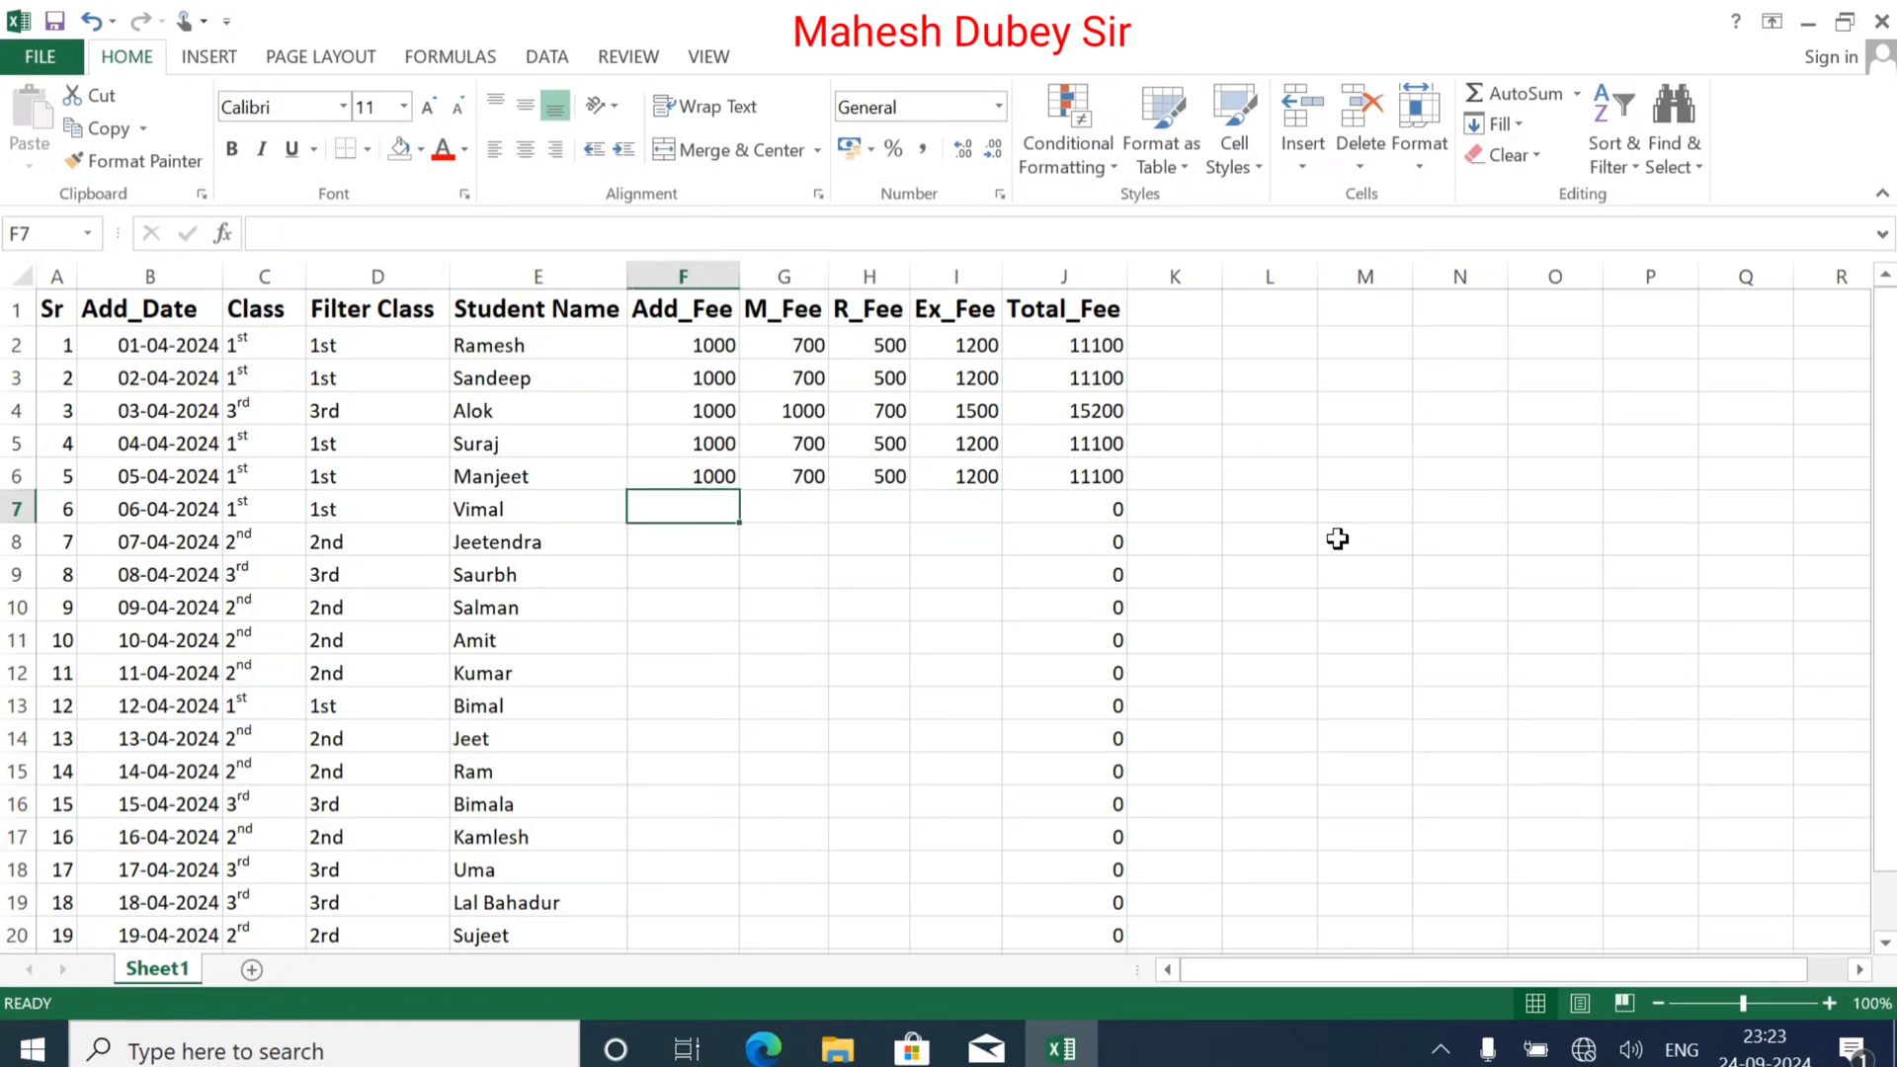
# Step: Copy the four 1st-class fee amounts from row 6 down into row 7 for serial number 6
pyautogui.hotkey('ctrl', 'd')
pyautogui.press('Tab')
pyautogui.hotkey('ctrl', 'd')
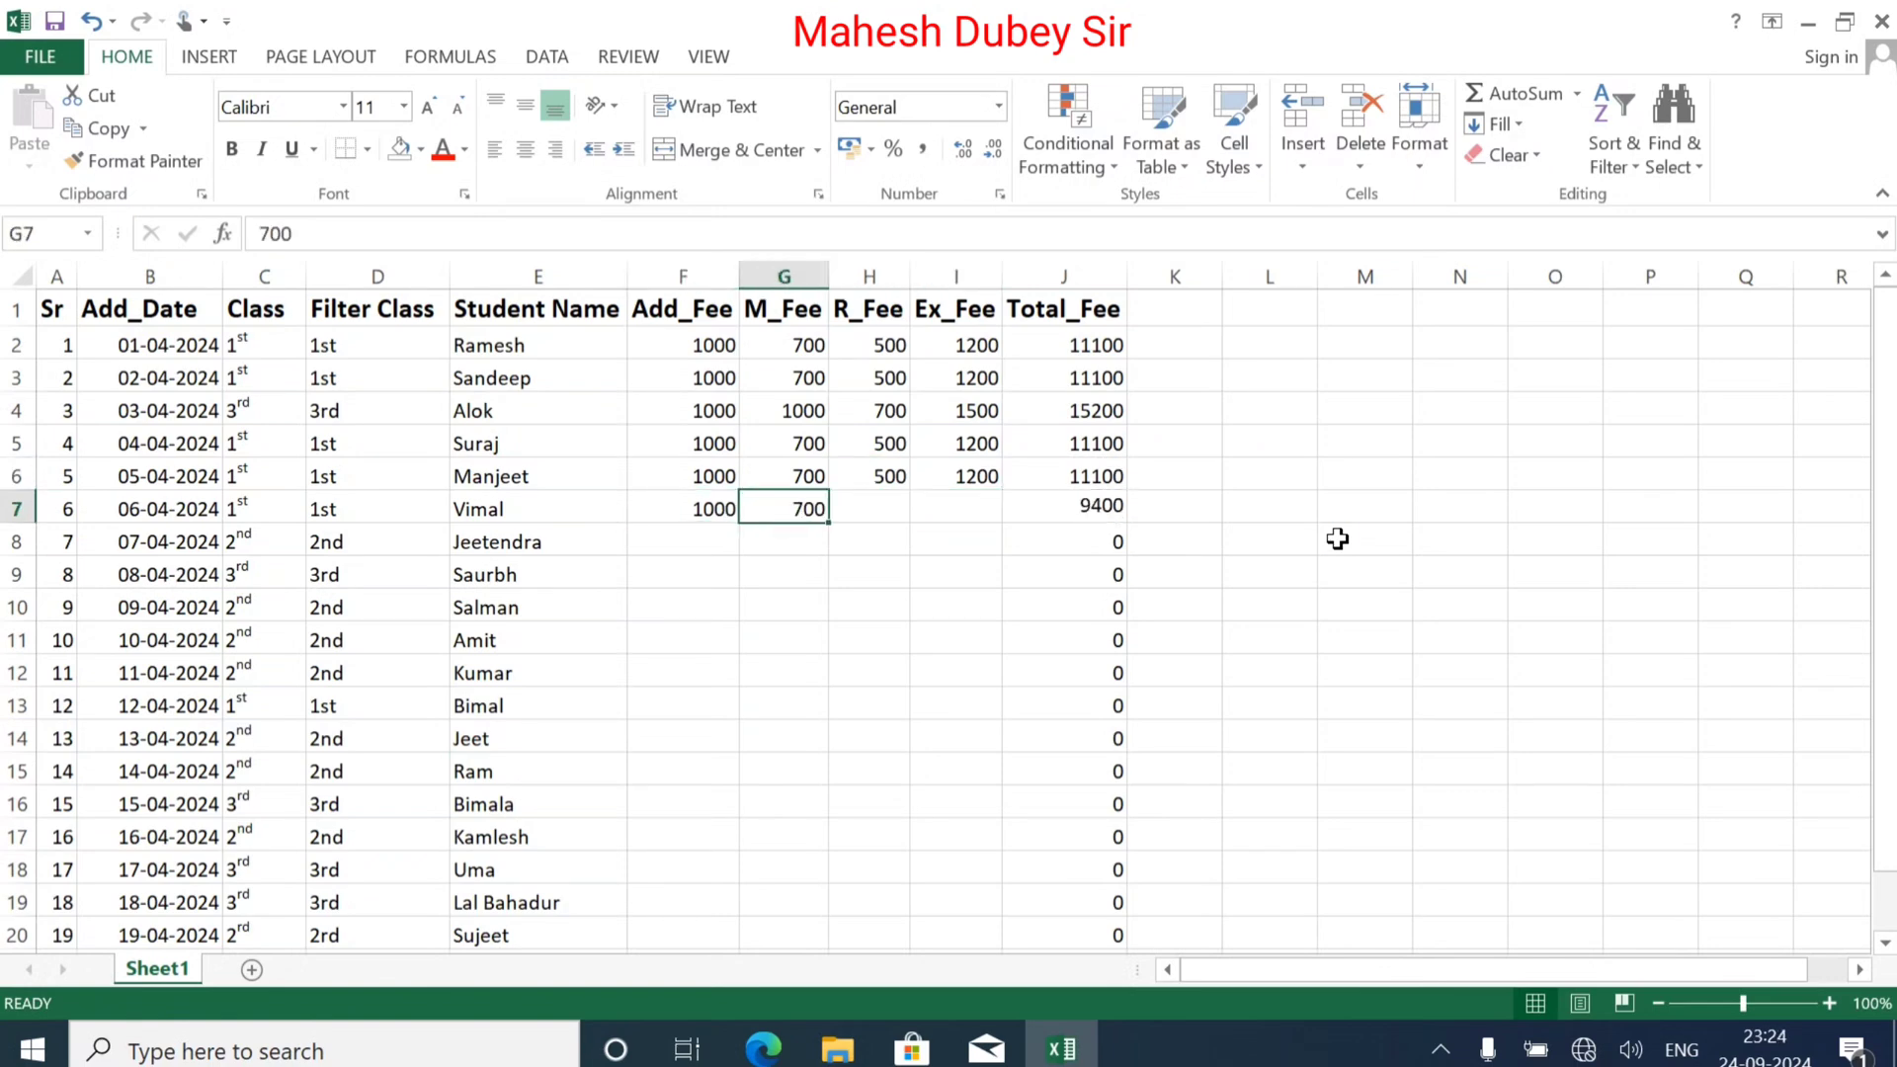
pyautogui.press('Tab')
pyautogui.hotkey('ctrl', 'd')
pyautogui.press('Tab')
pyautogui.press('Return')
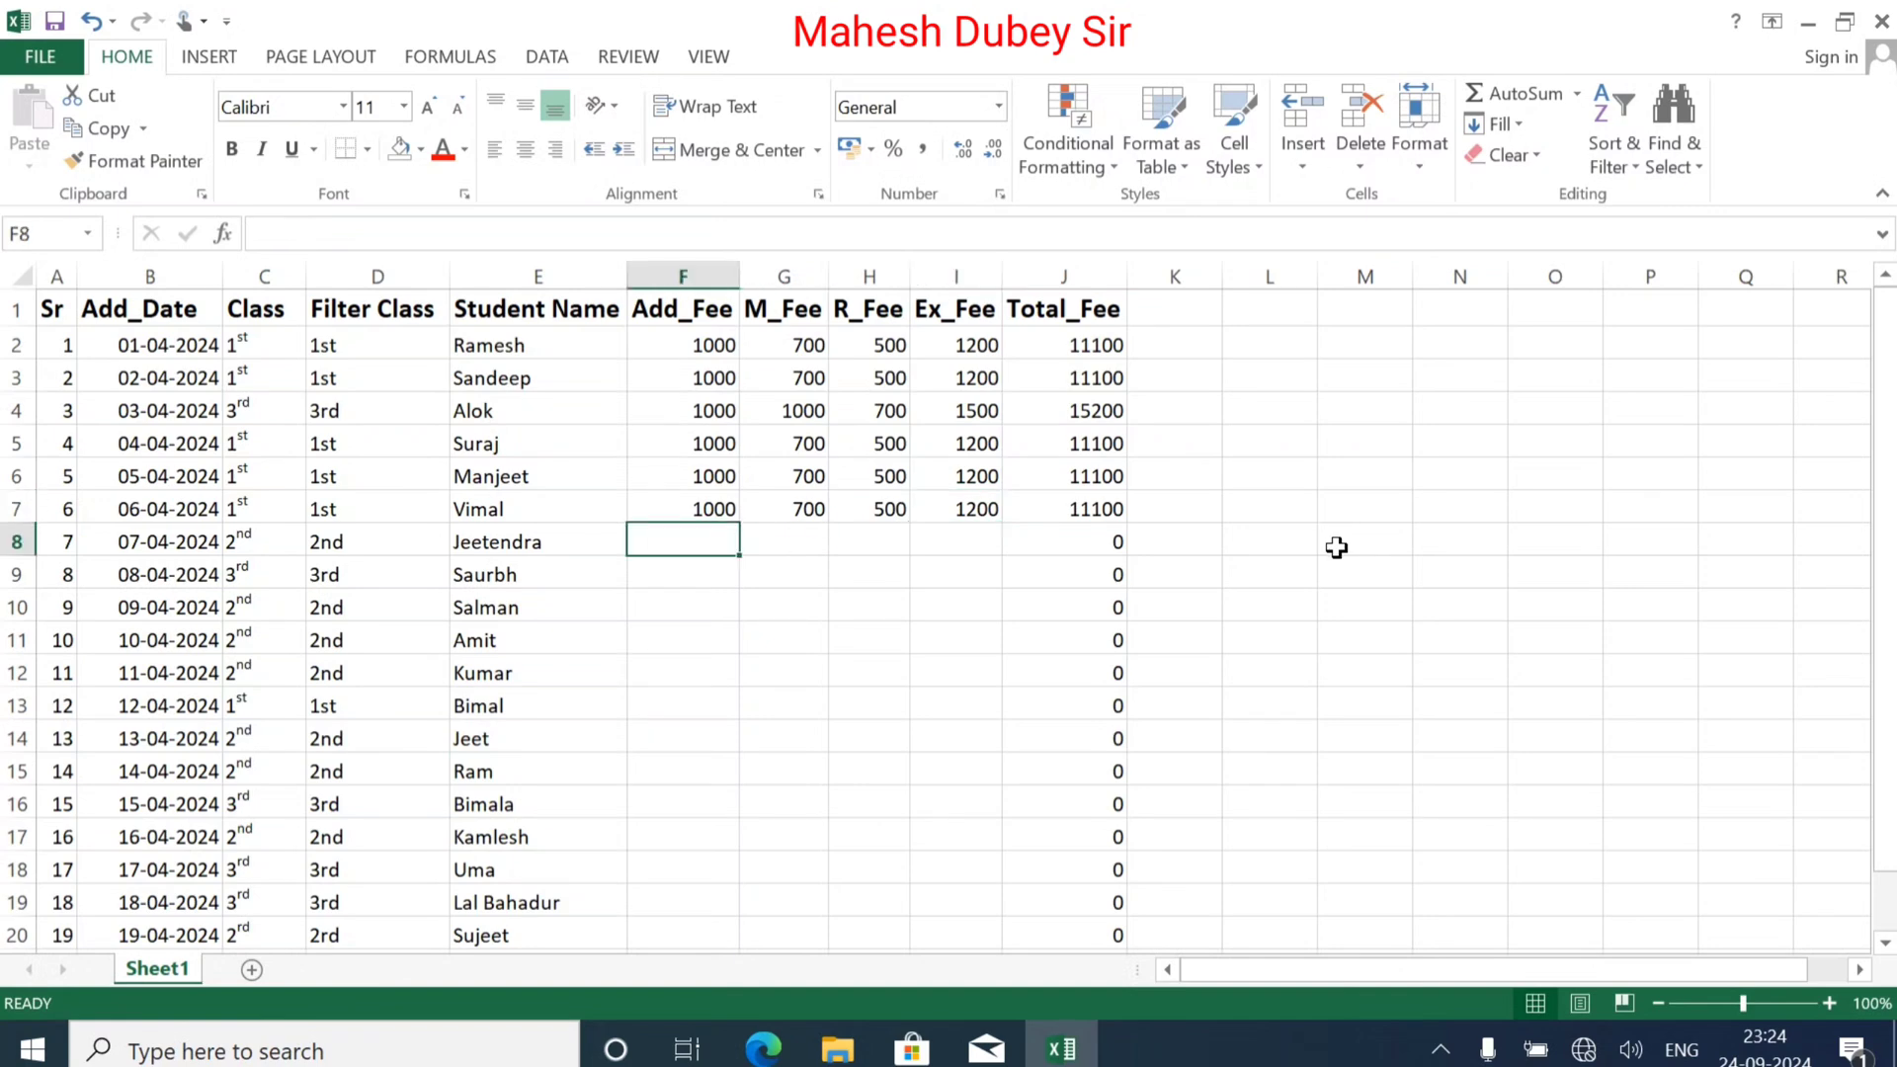
# Step: Fill in the 2nd-class student's fees in row 8: Add_Fee copied from the row above, M_Fee 800, R_Fee 600 and Ex_Fee 1400
pyautogui.hotkey('ctrl', 'd')
pyautogui.press('Tab')
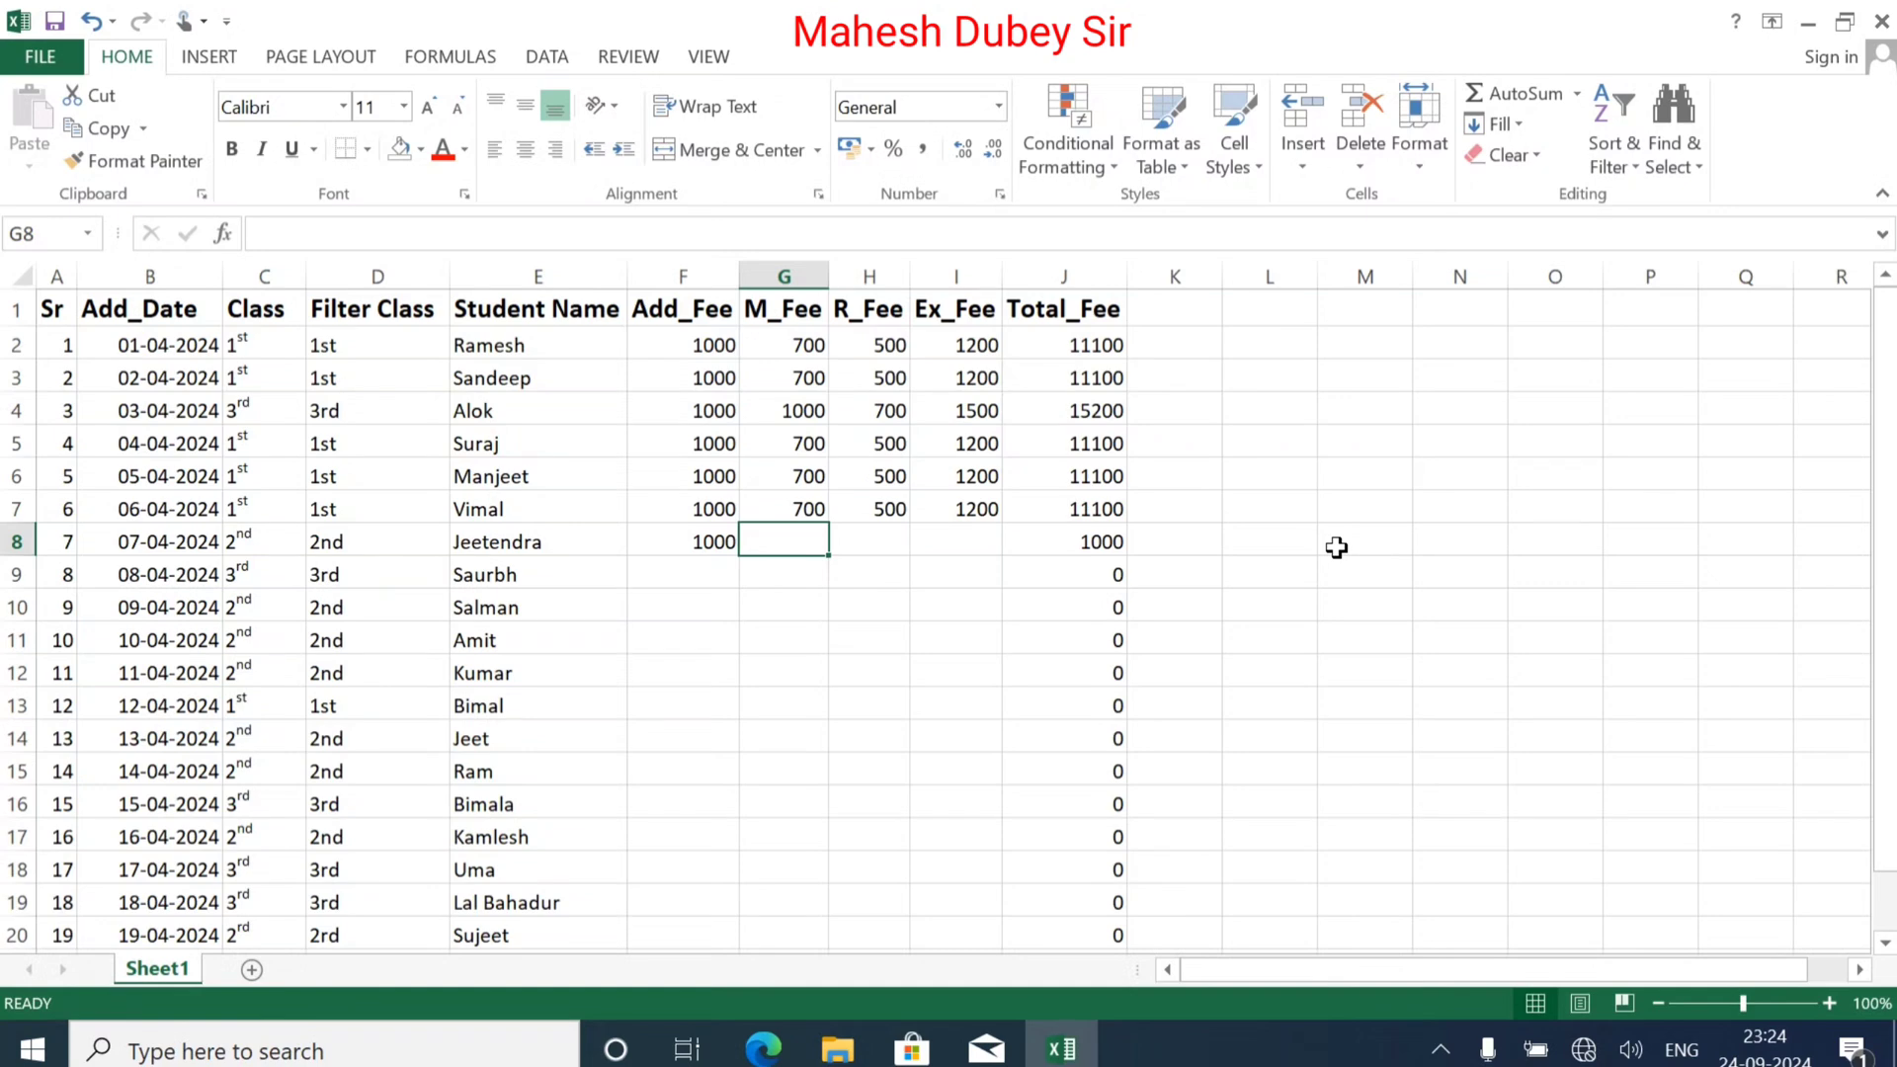
pyautogui.write('800')
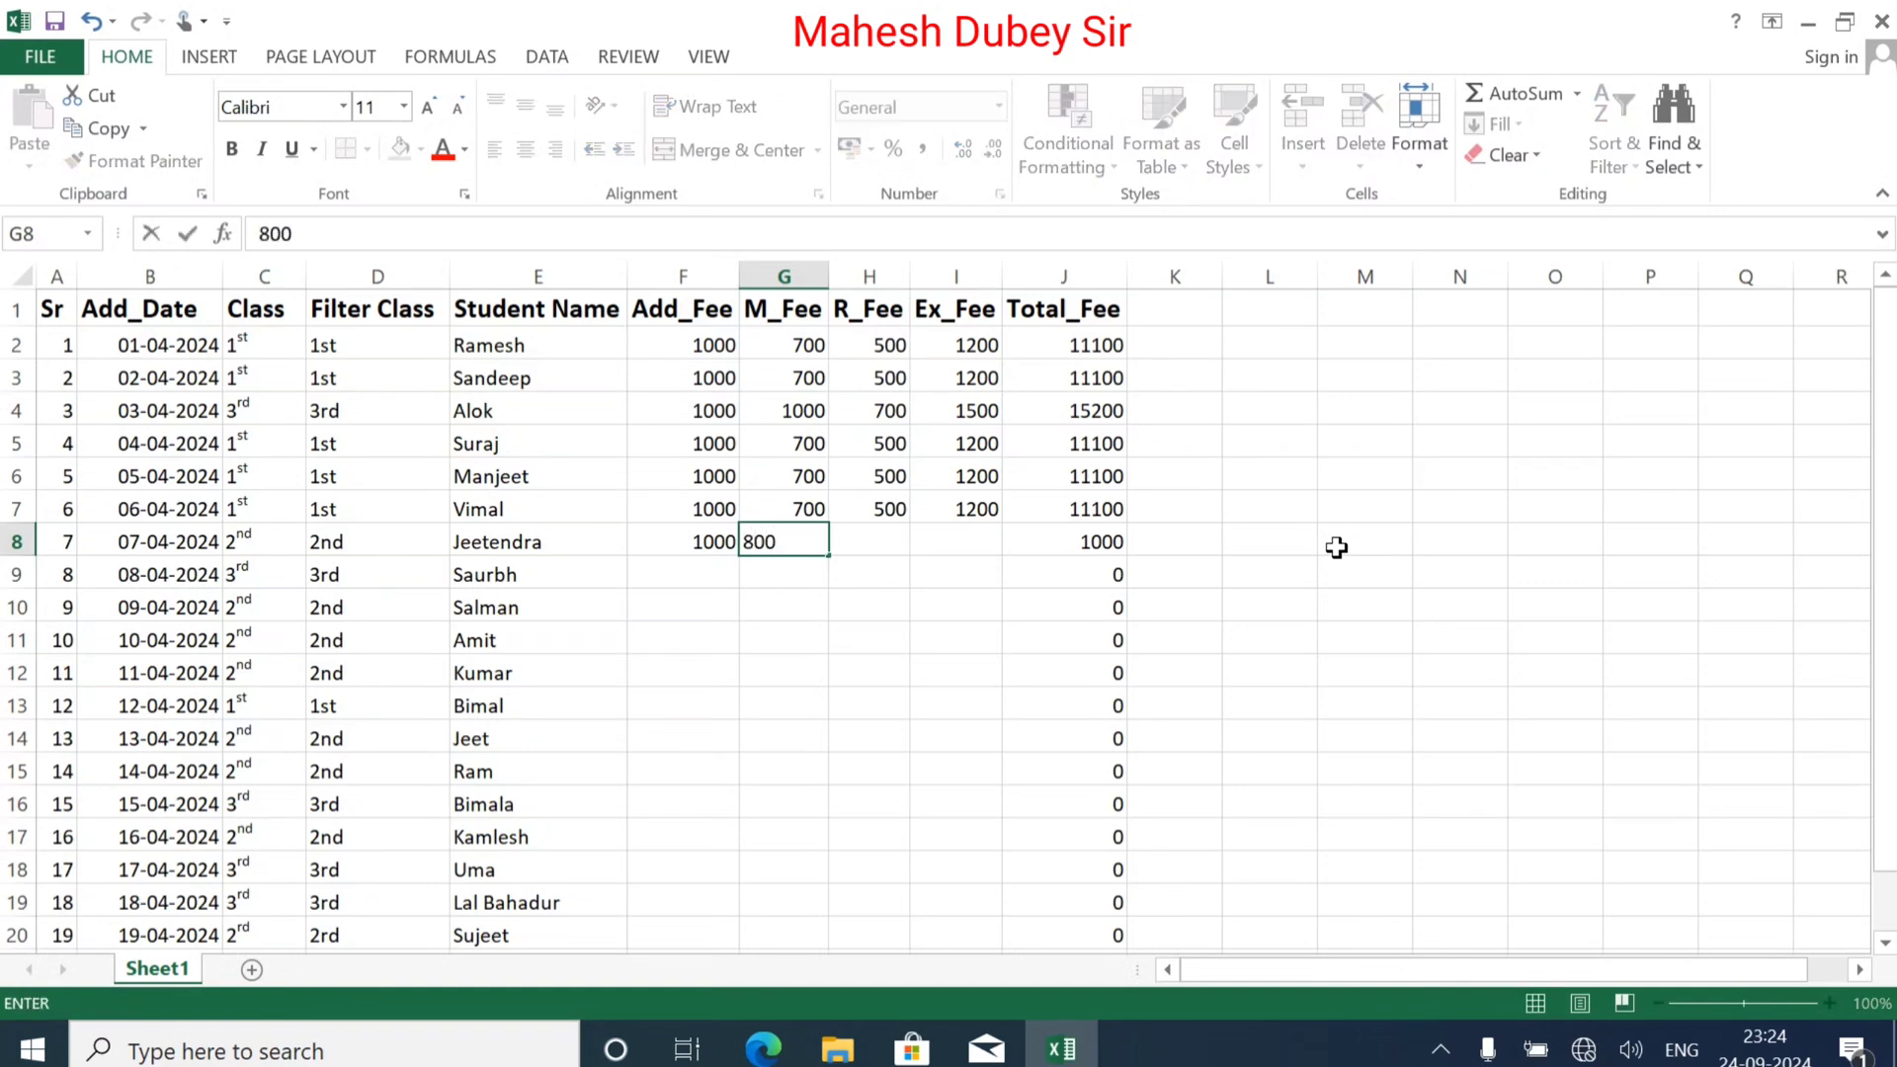
pyautogui.press('Tab')
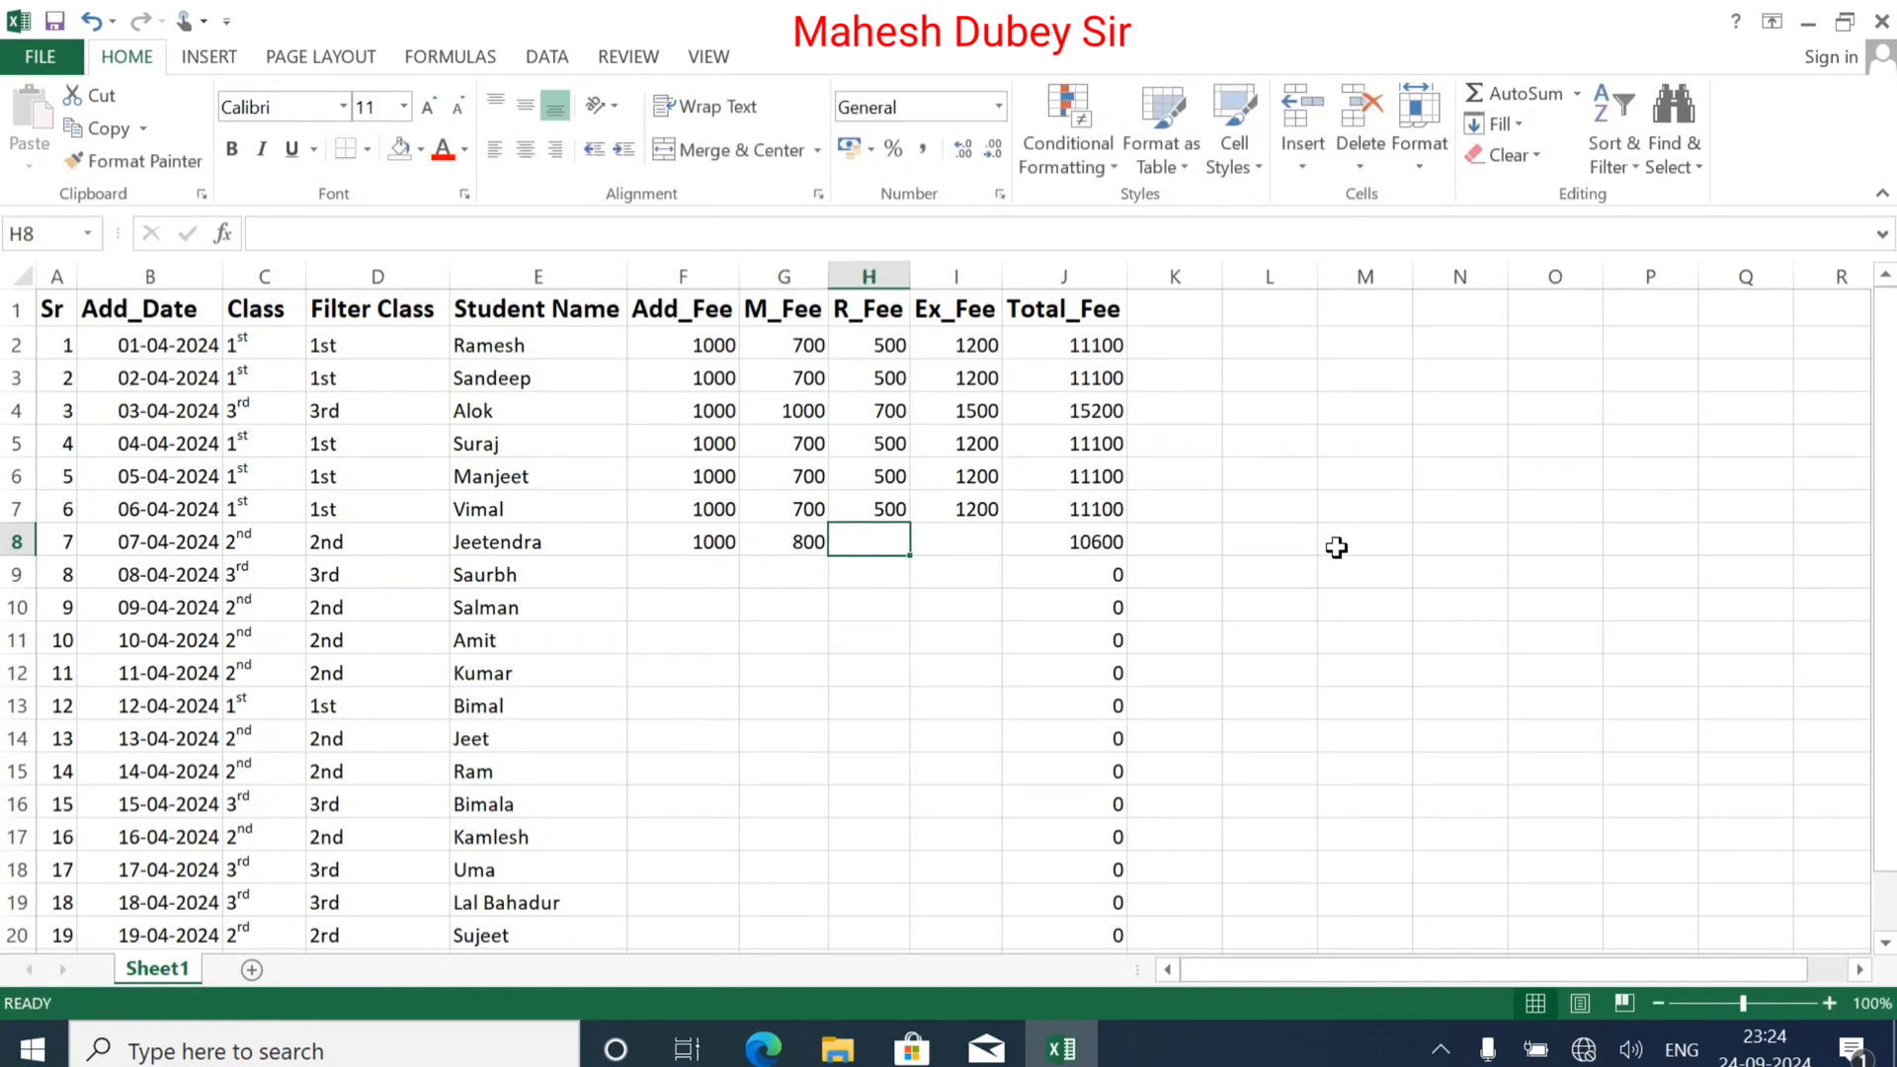
pyautogui.write('600')
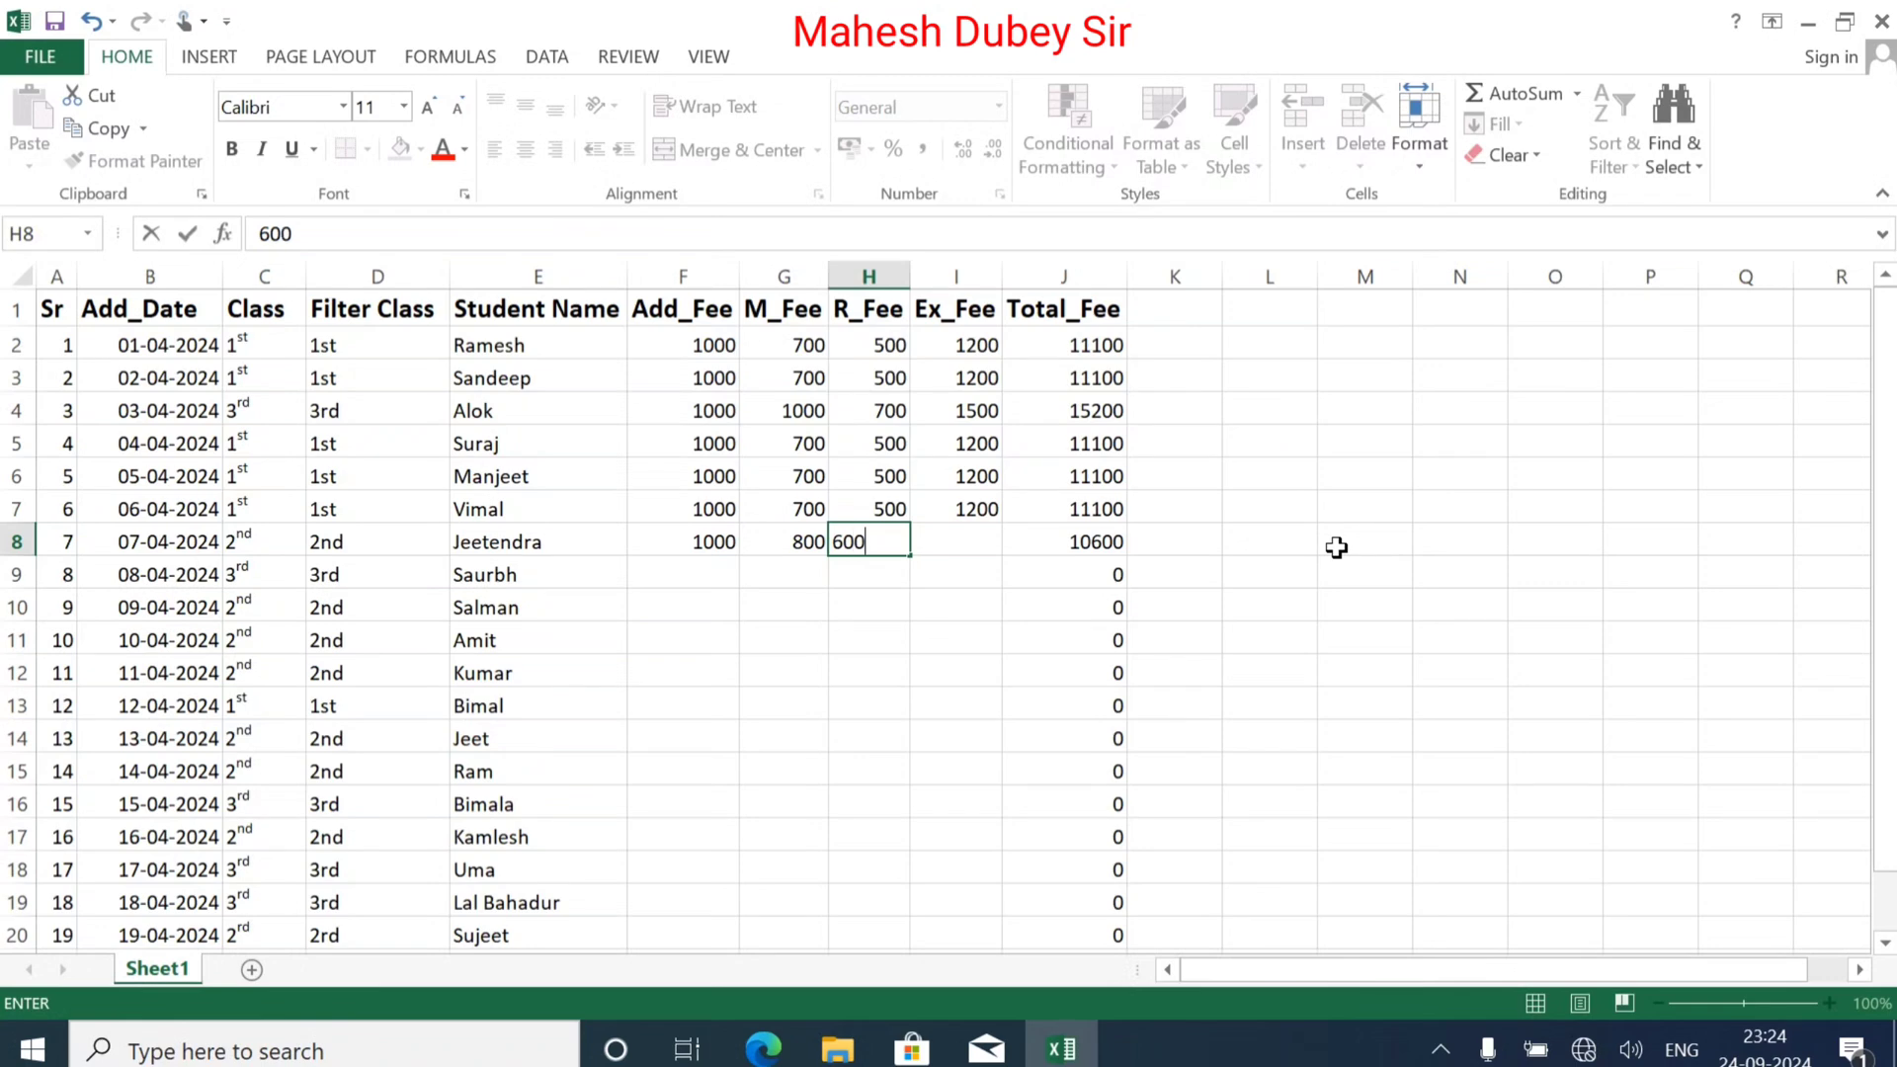
pyautogui.press('Tab')
pyautogui.write('1')
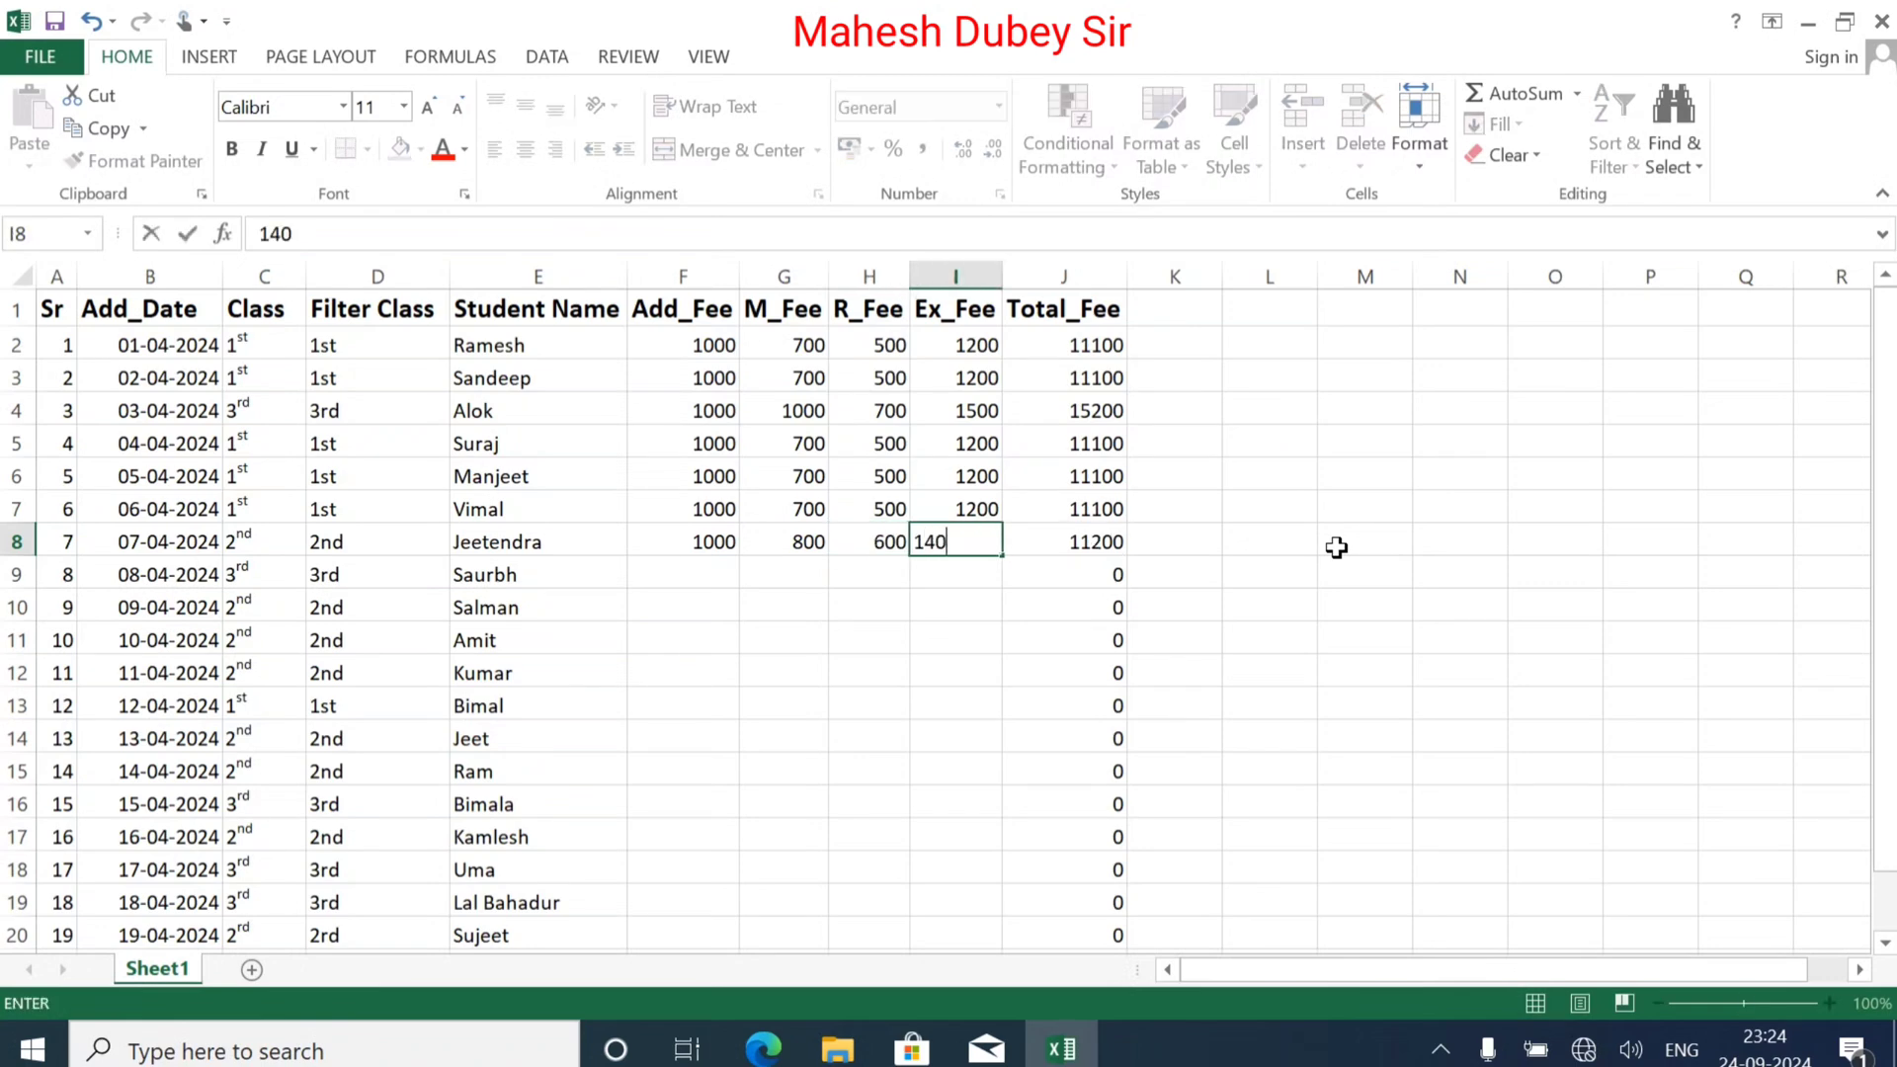
pyautogui.press('Return')
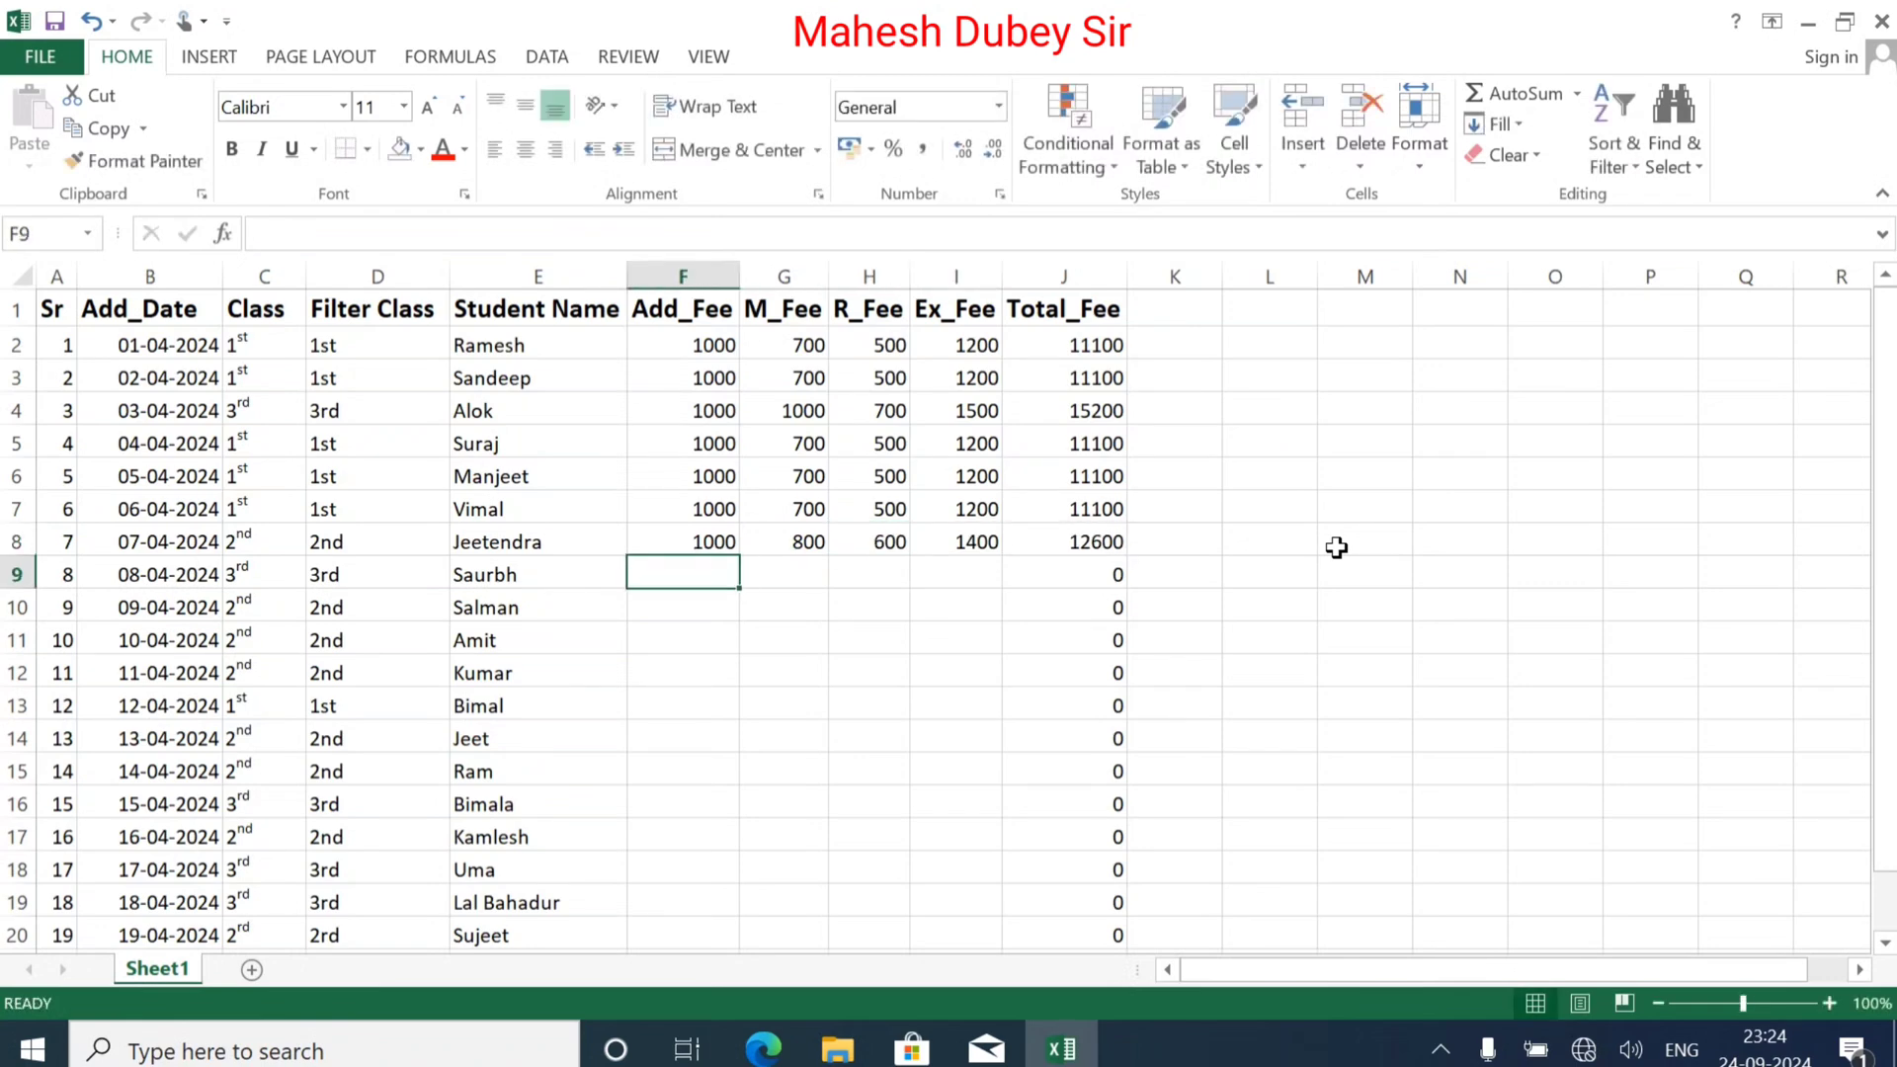
# Step: Enter an Add_Fee of 1000 in F9 and copy it down through F22 for all remaining students
pyautogui.write('1000')
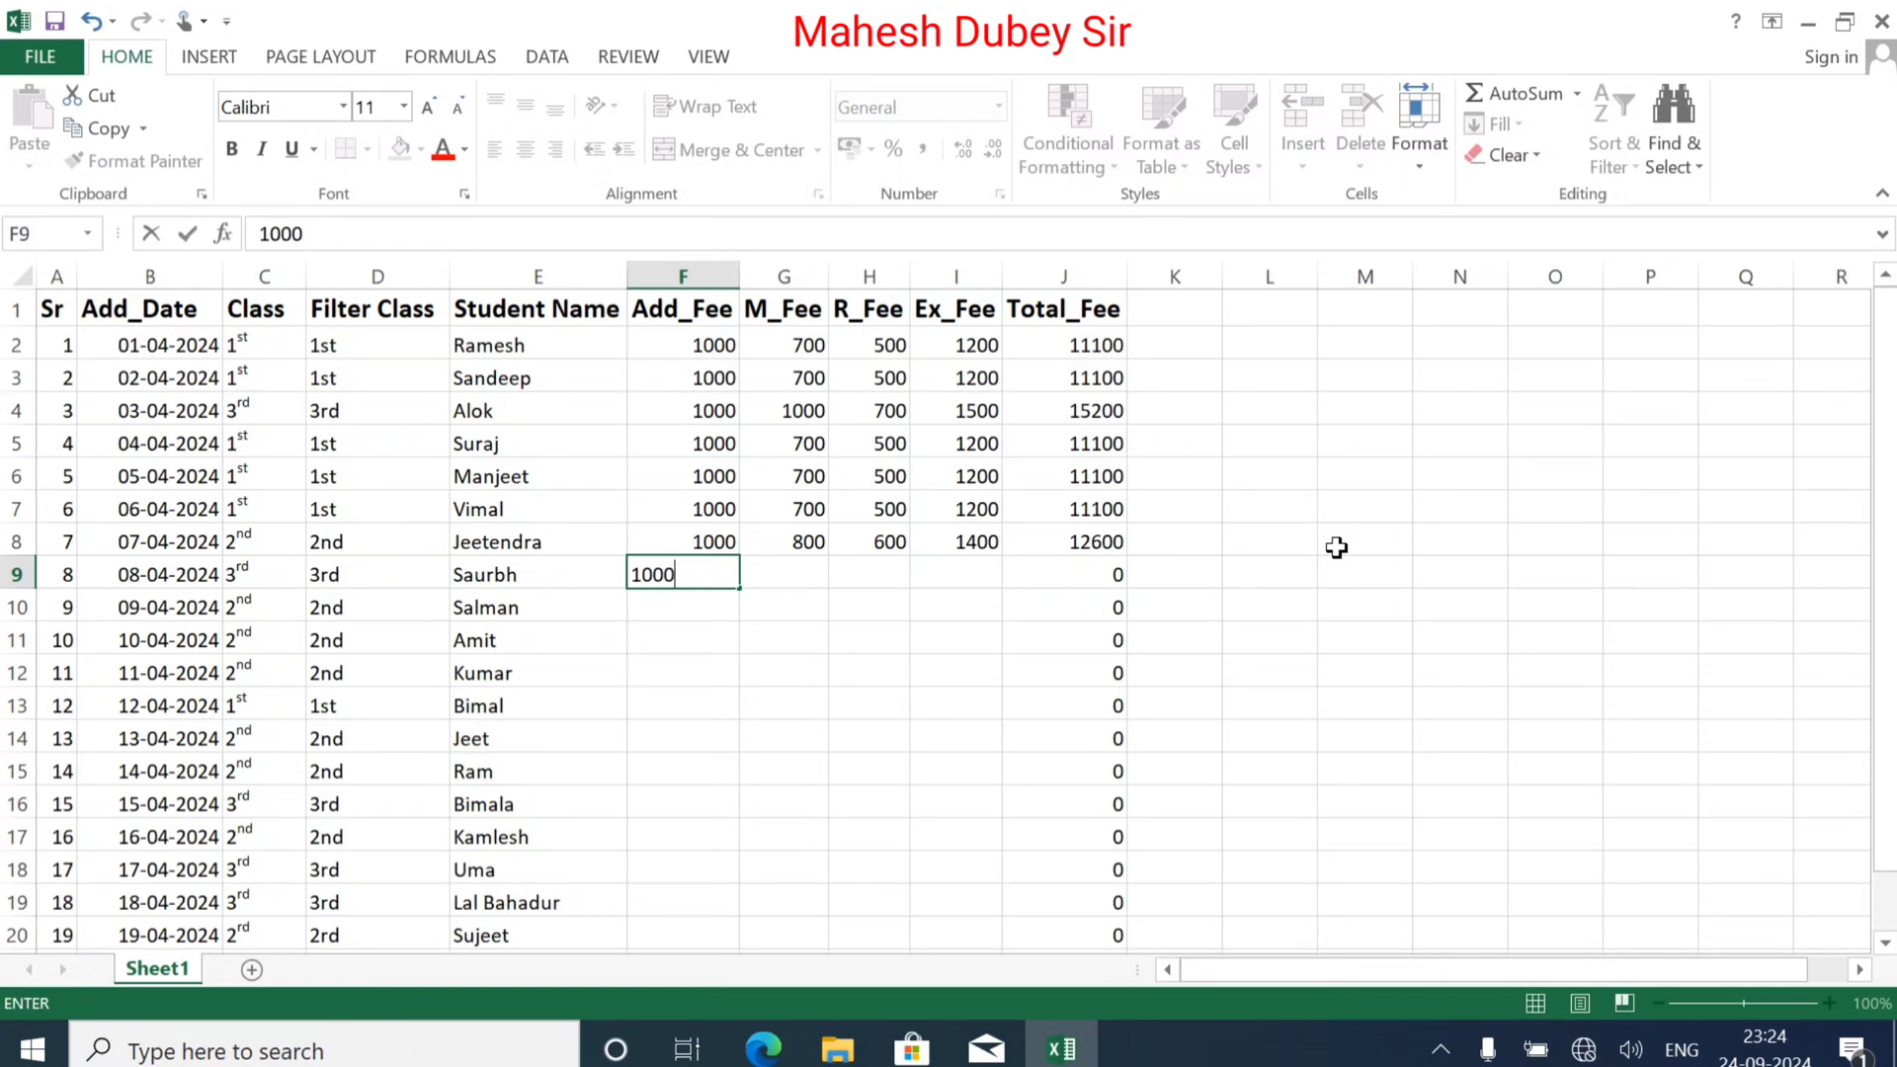
pyautogui.press('Tab')
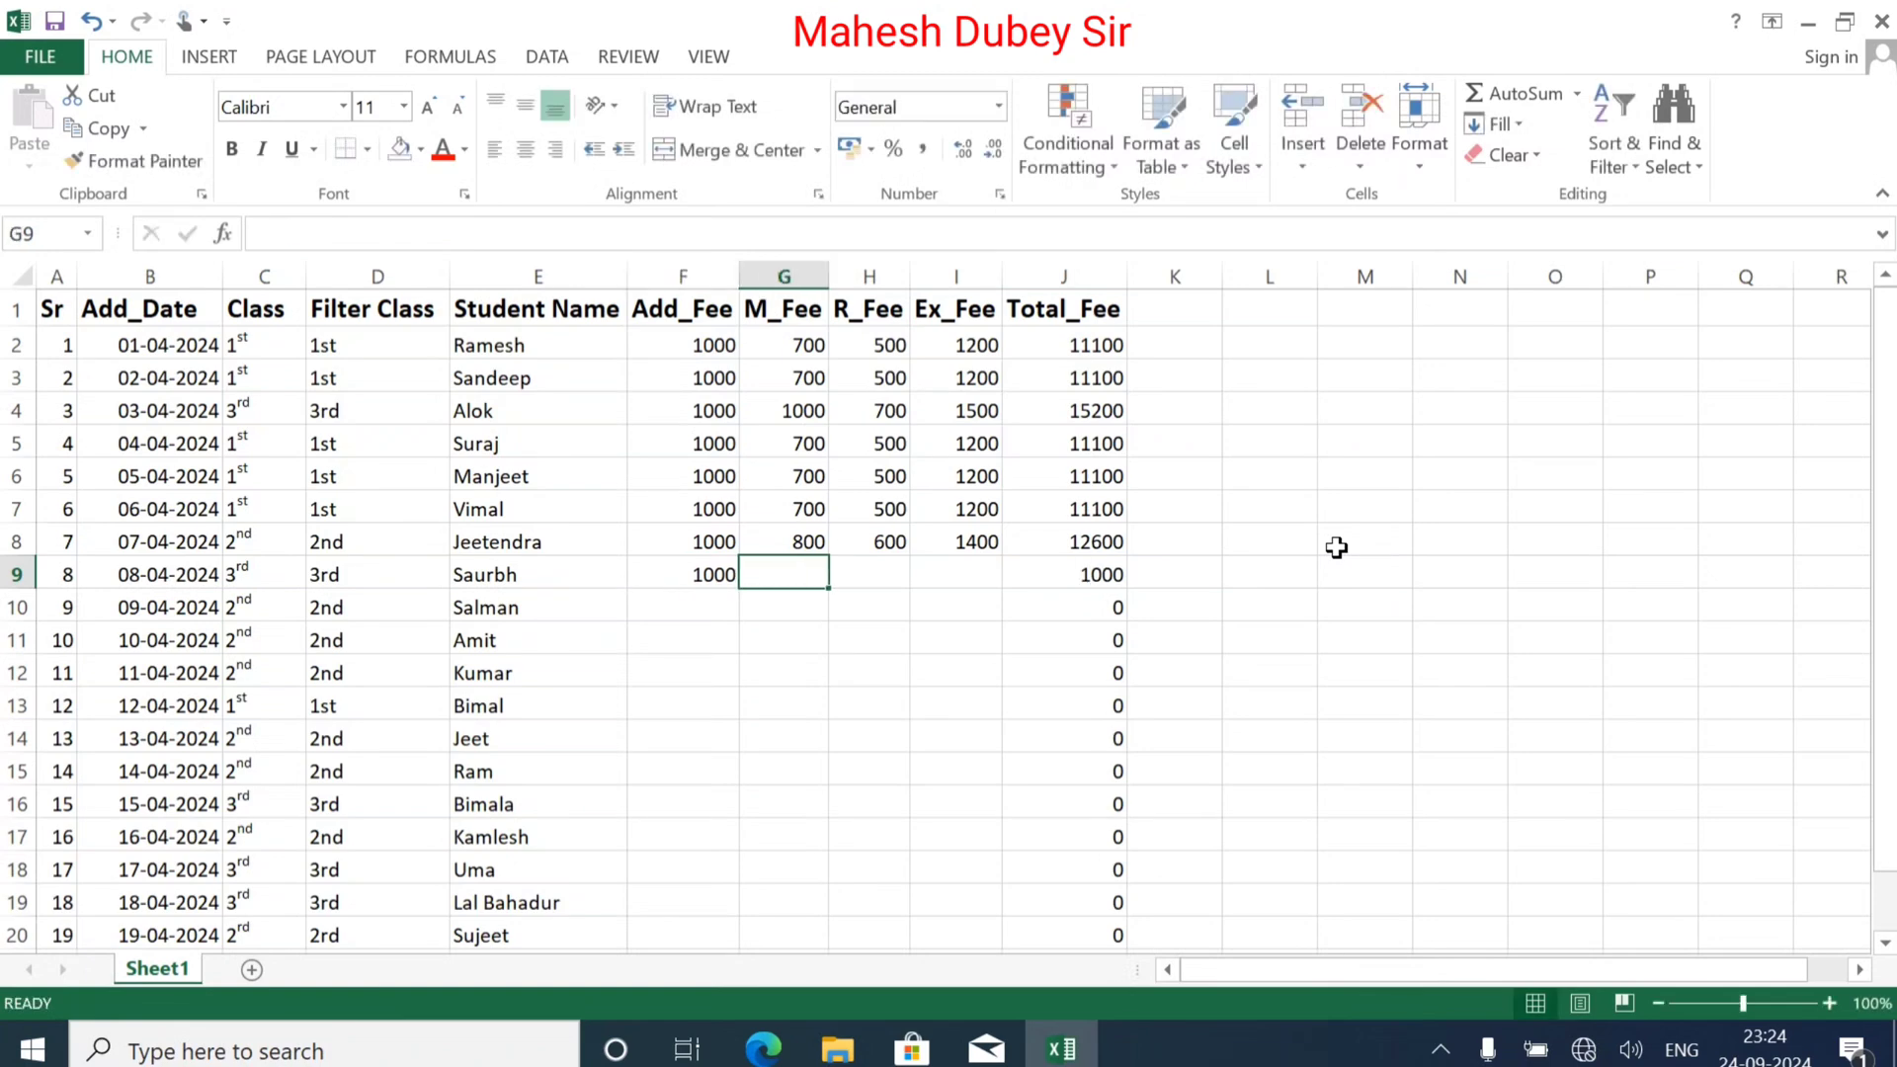
pyautogui.click(698, 576)
pyautogui.moveTo(740, 588); pyautogui.dragTo(724, 840)
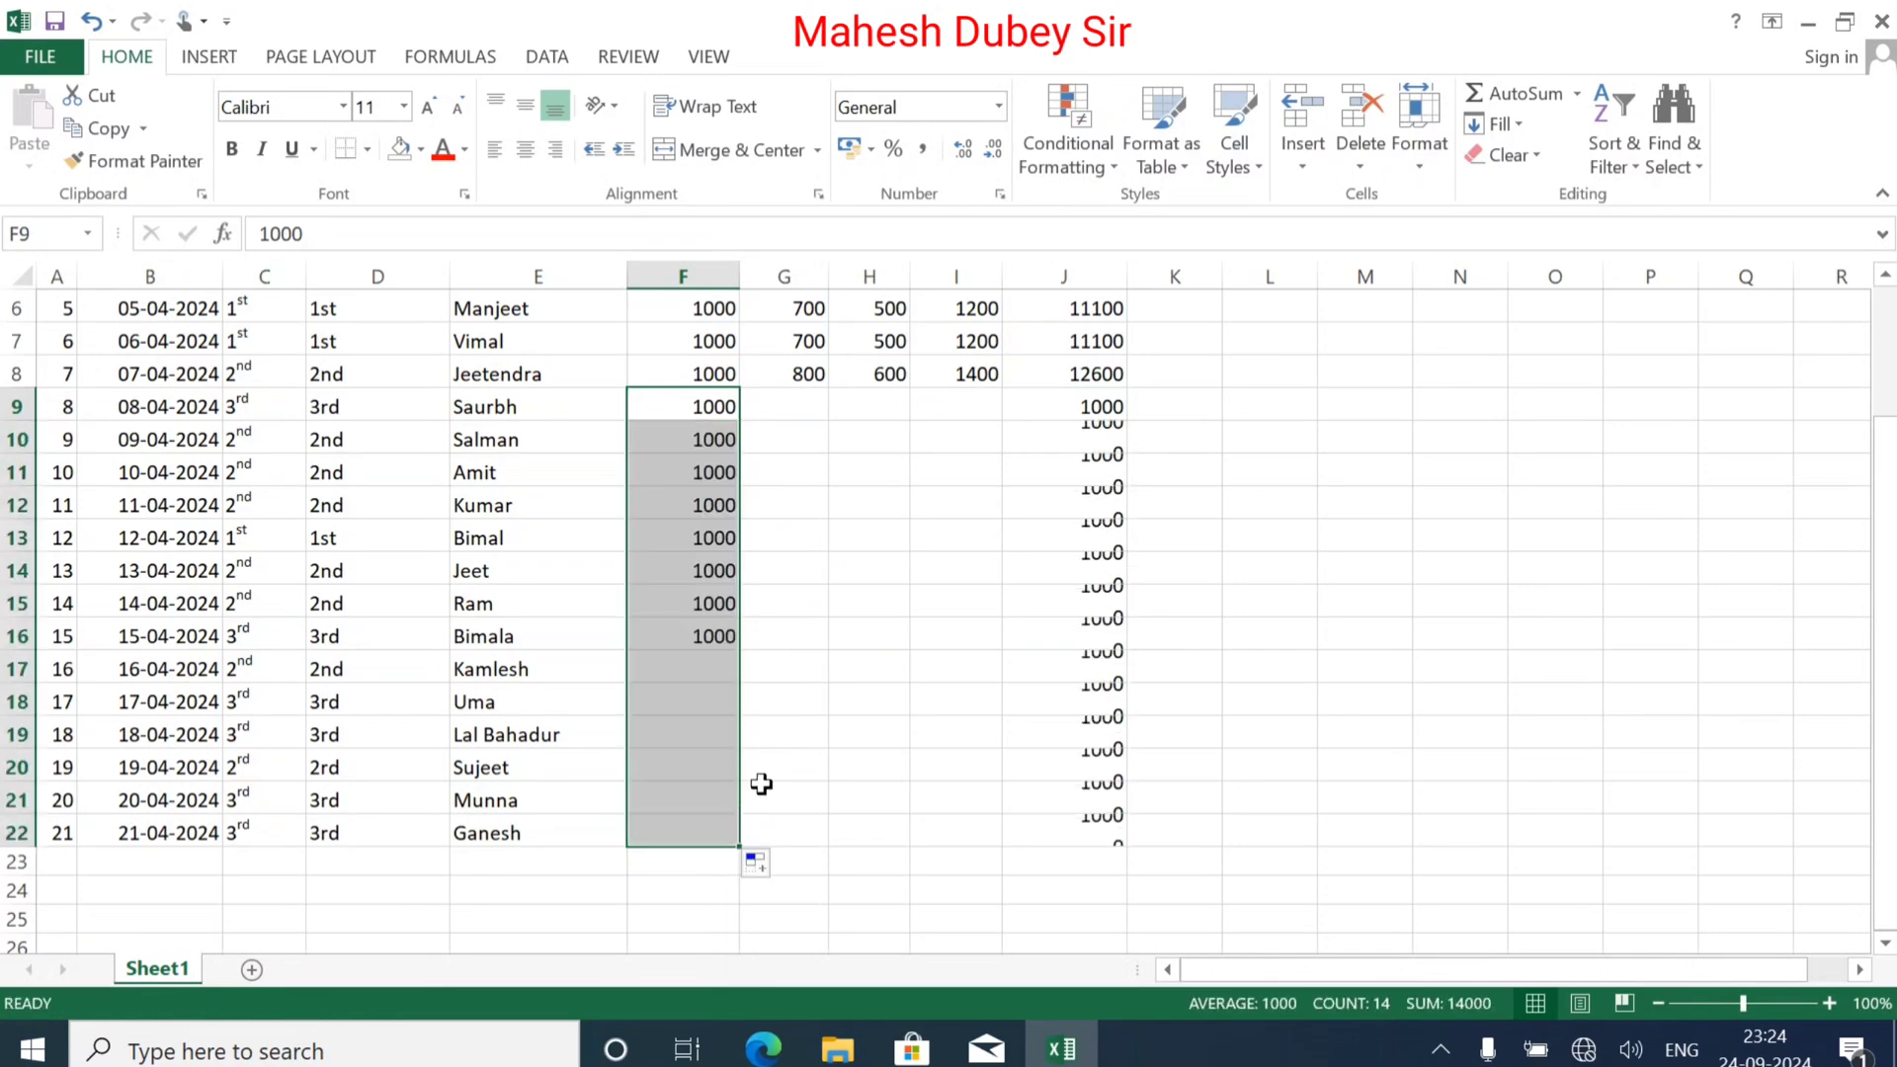
# Step: Complete the 3rd-class student's fees in row 9 with M_Fee 1000, R_Fee 700 and Ex_Fee 1500
pyautogui.click(777, 402)
pyautogui.scroll(2, 786, 407)
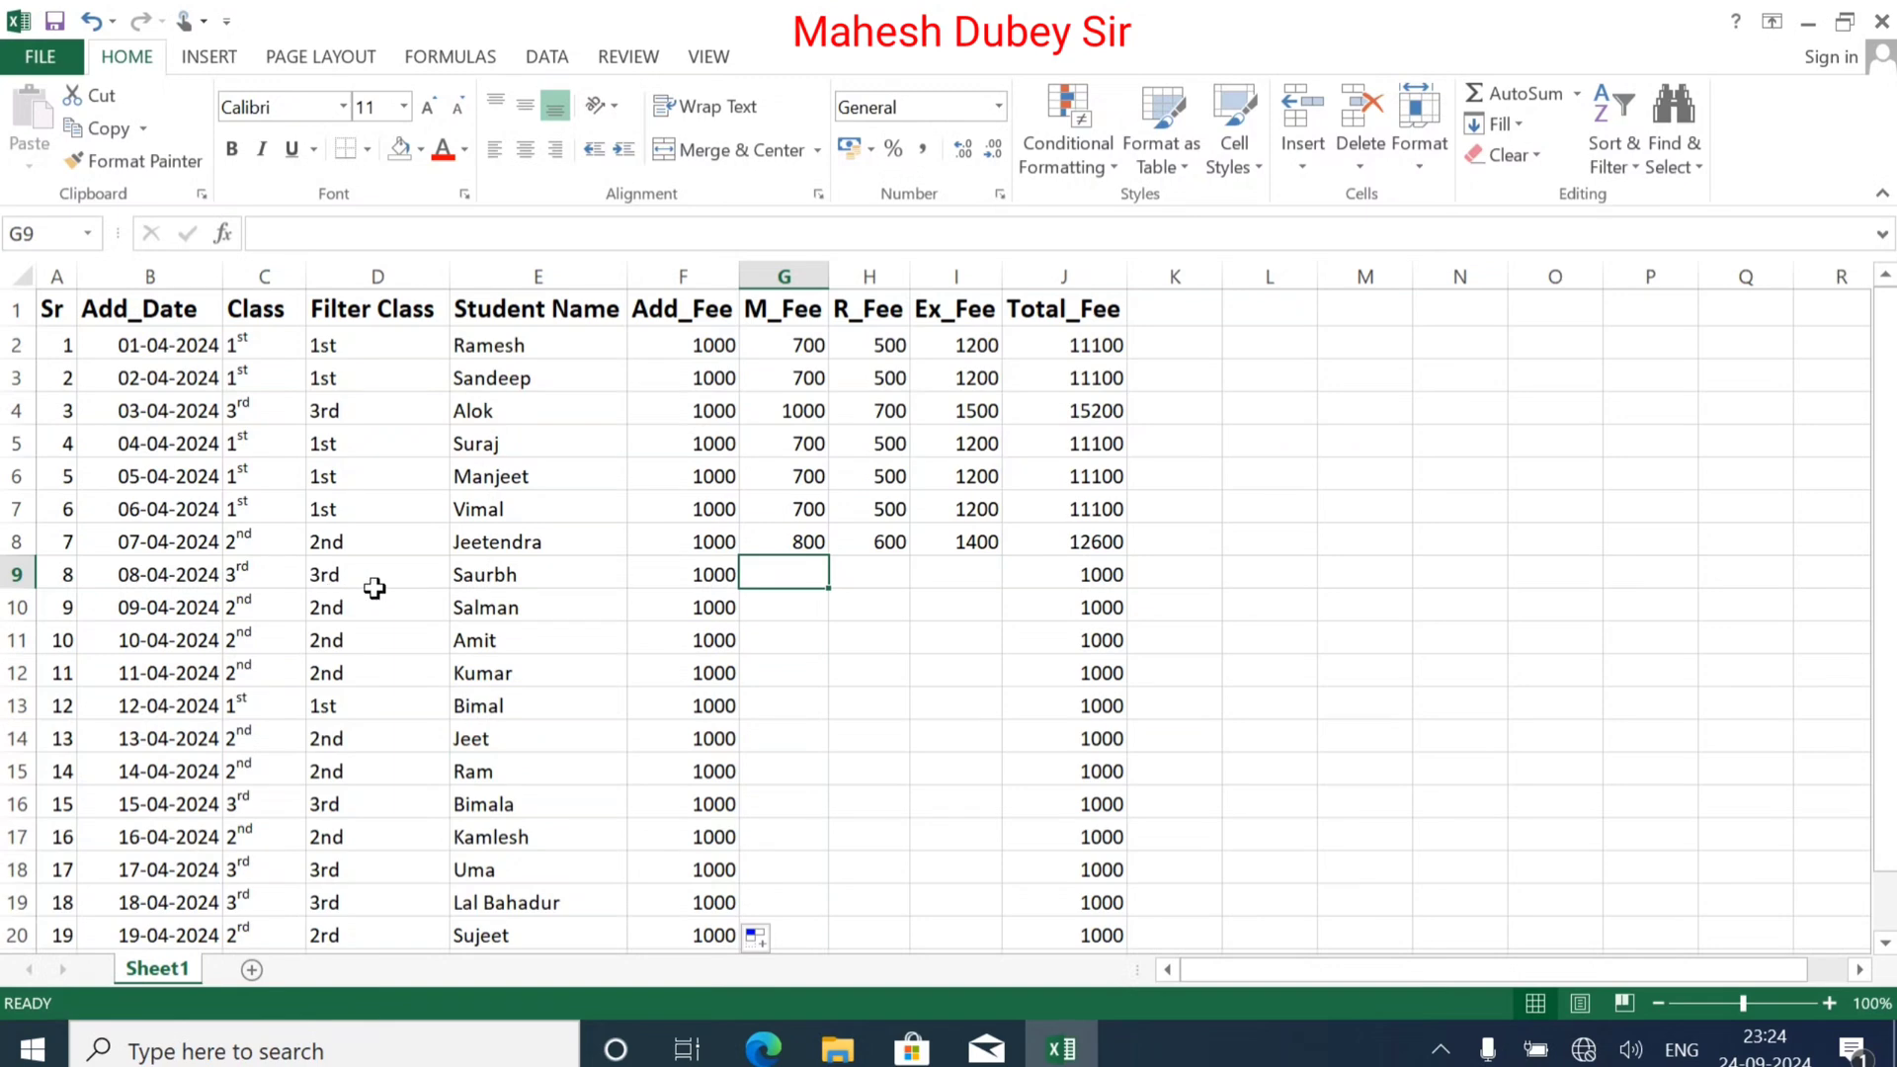
pyautogui.write('1000')
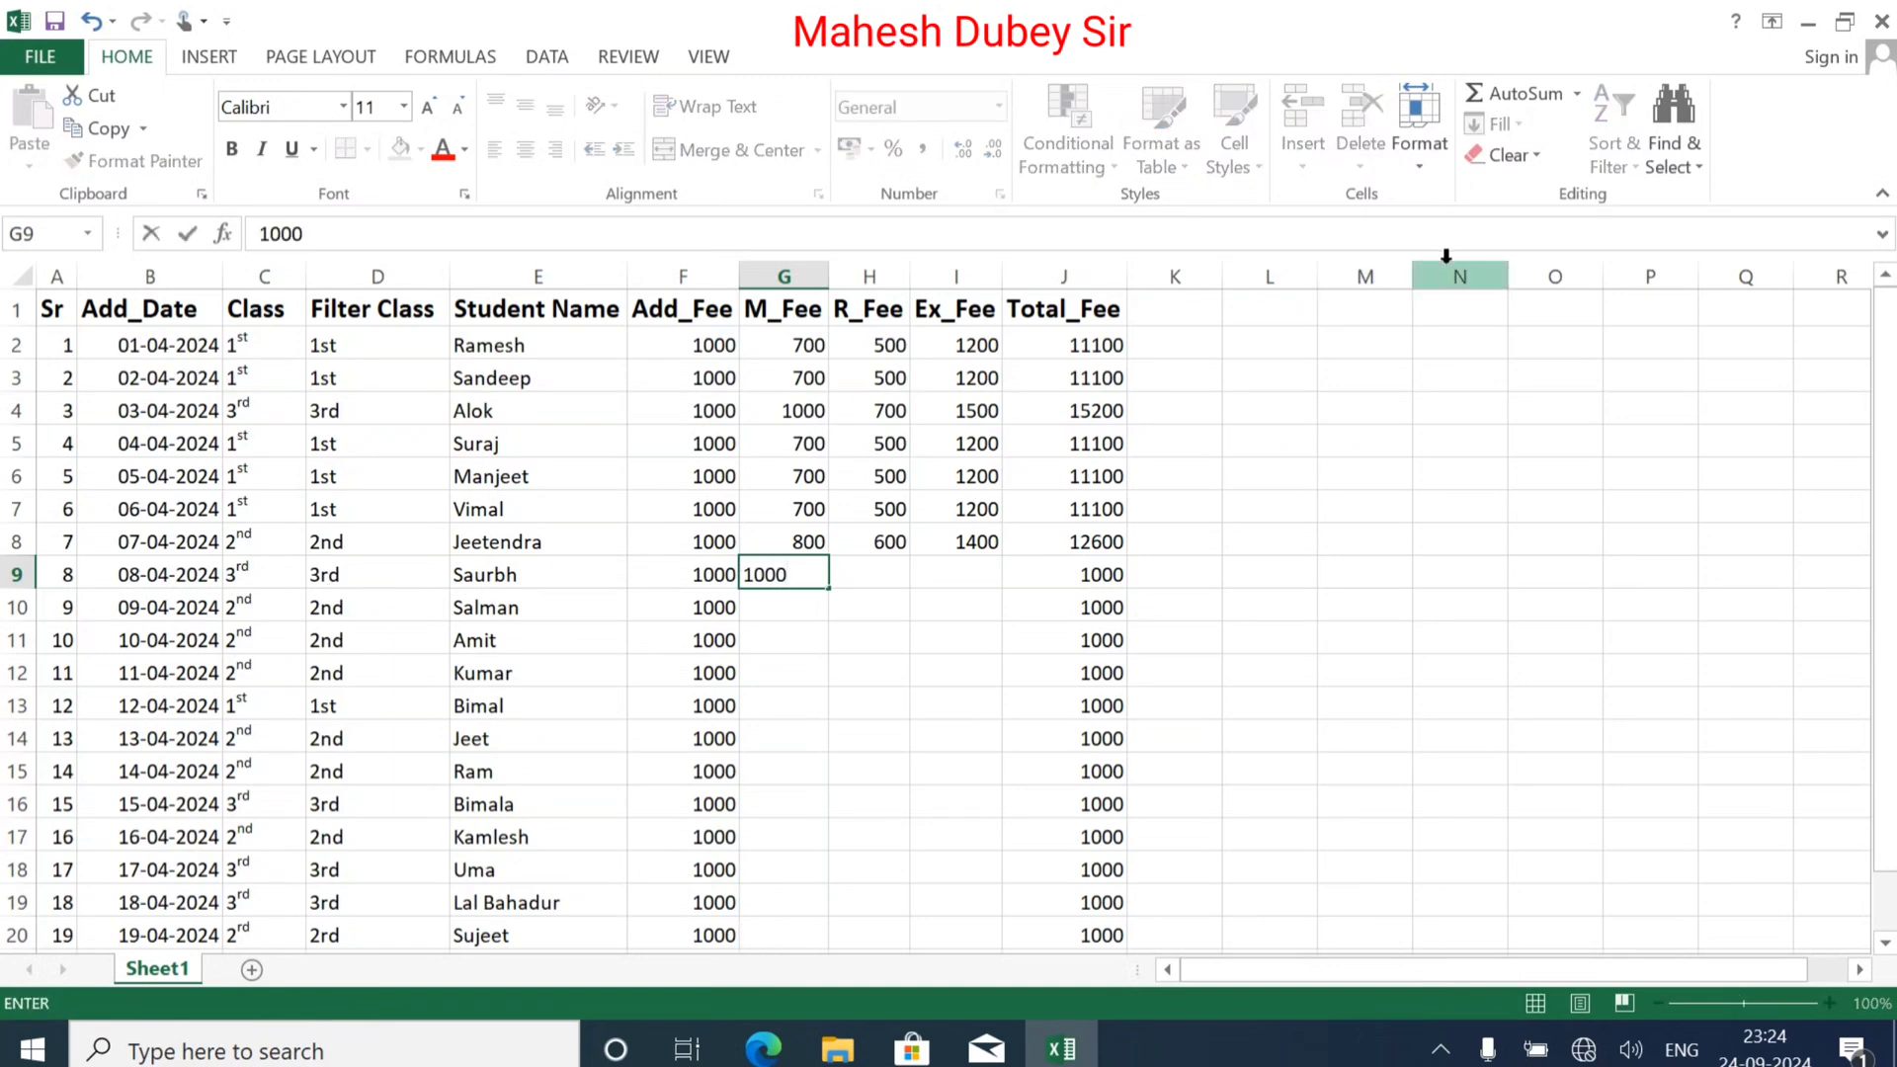
pyautogui.press('Tab')
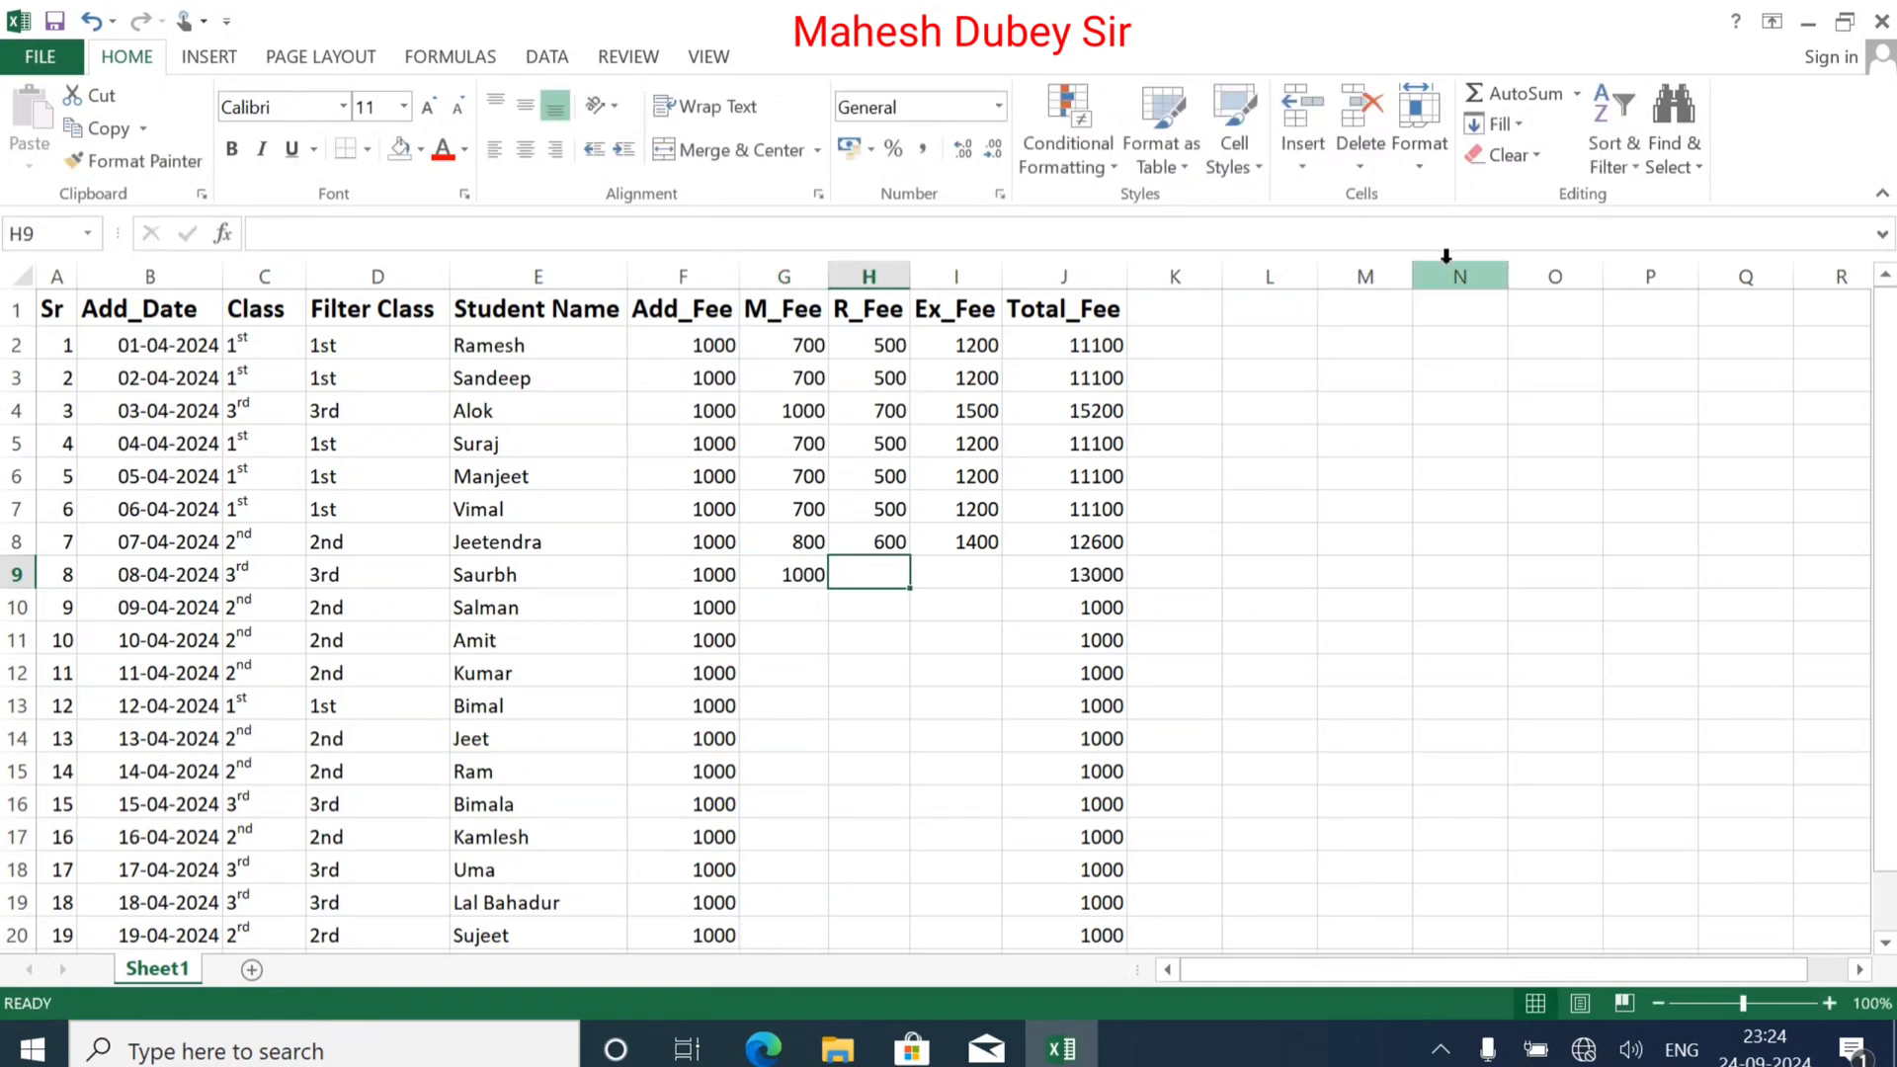
pyautogui.write('700')
pyautogui.press('Tab')
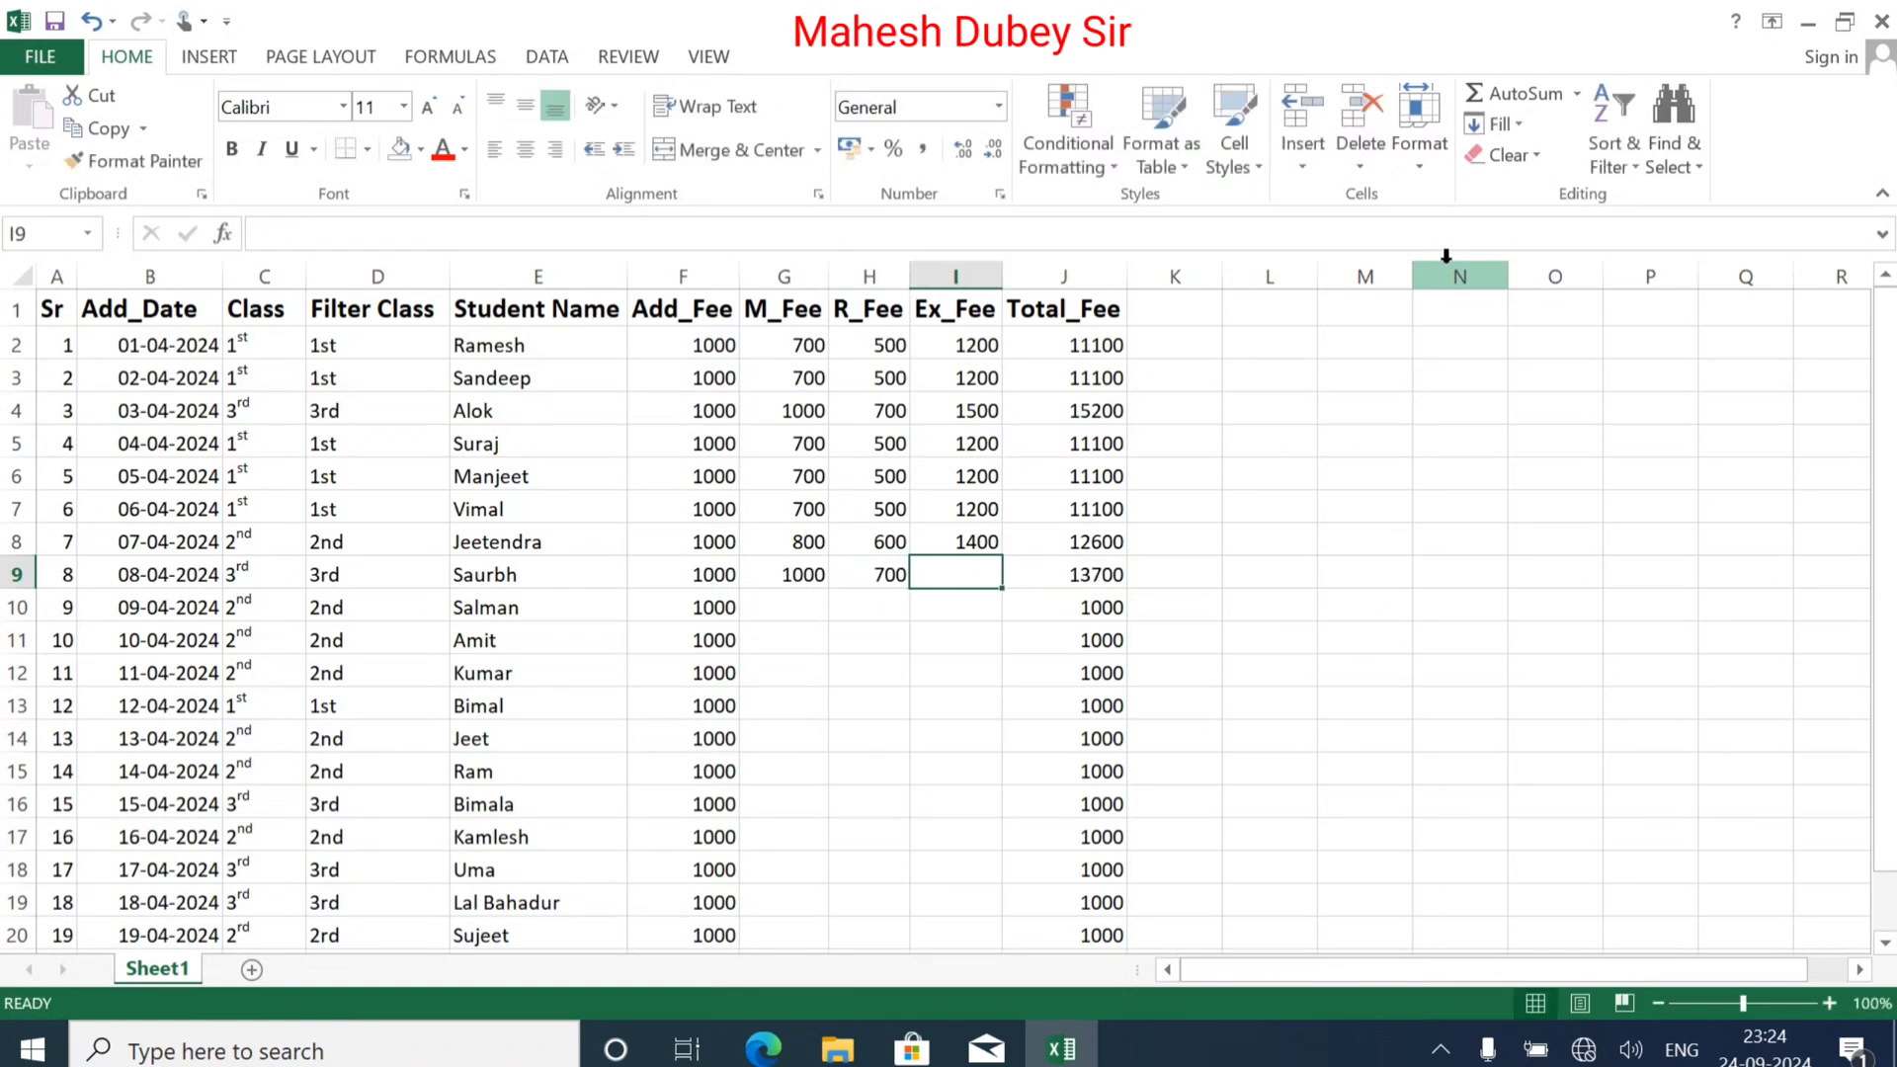
pyautogui.write('1500')
pyautogui.press('Return')
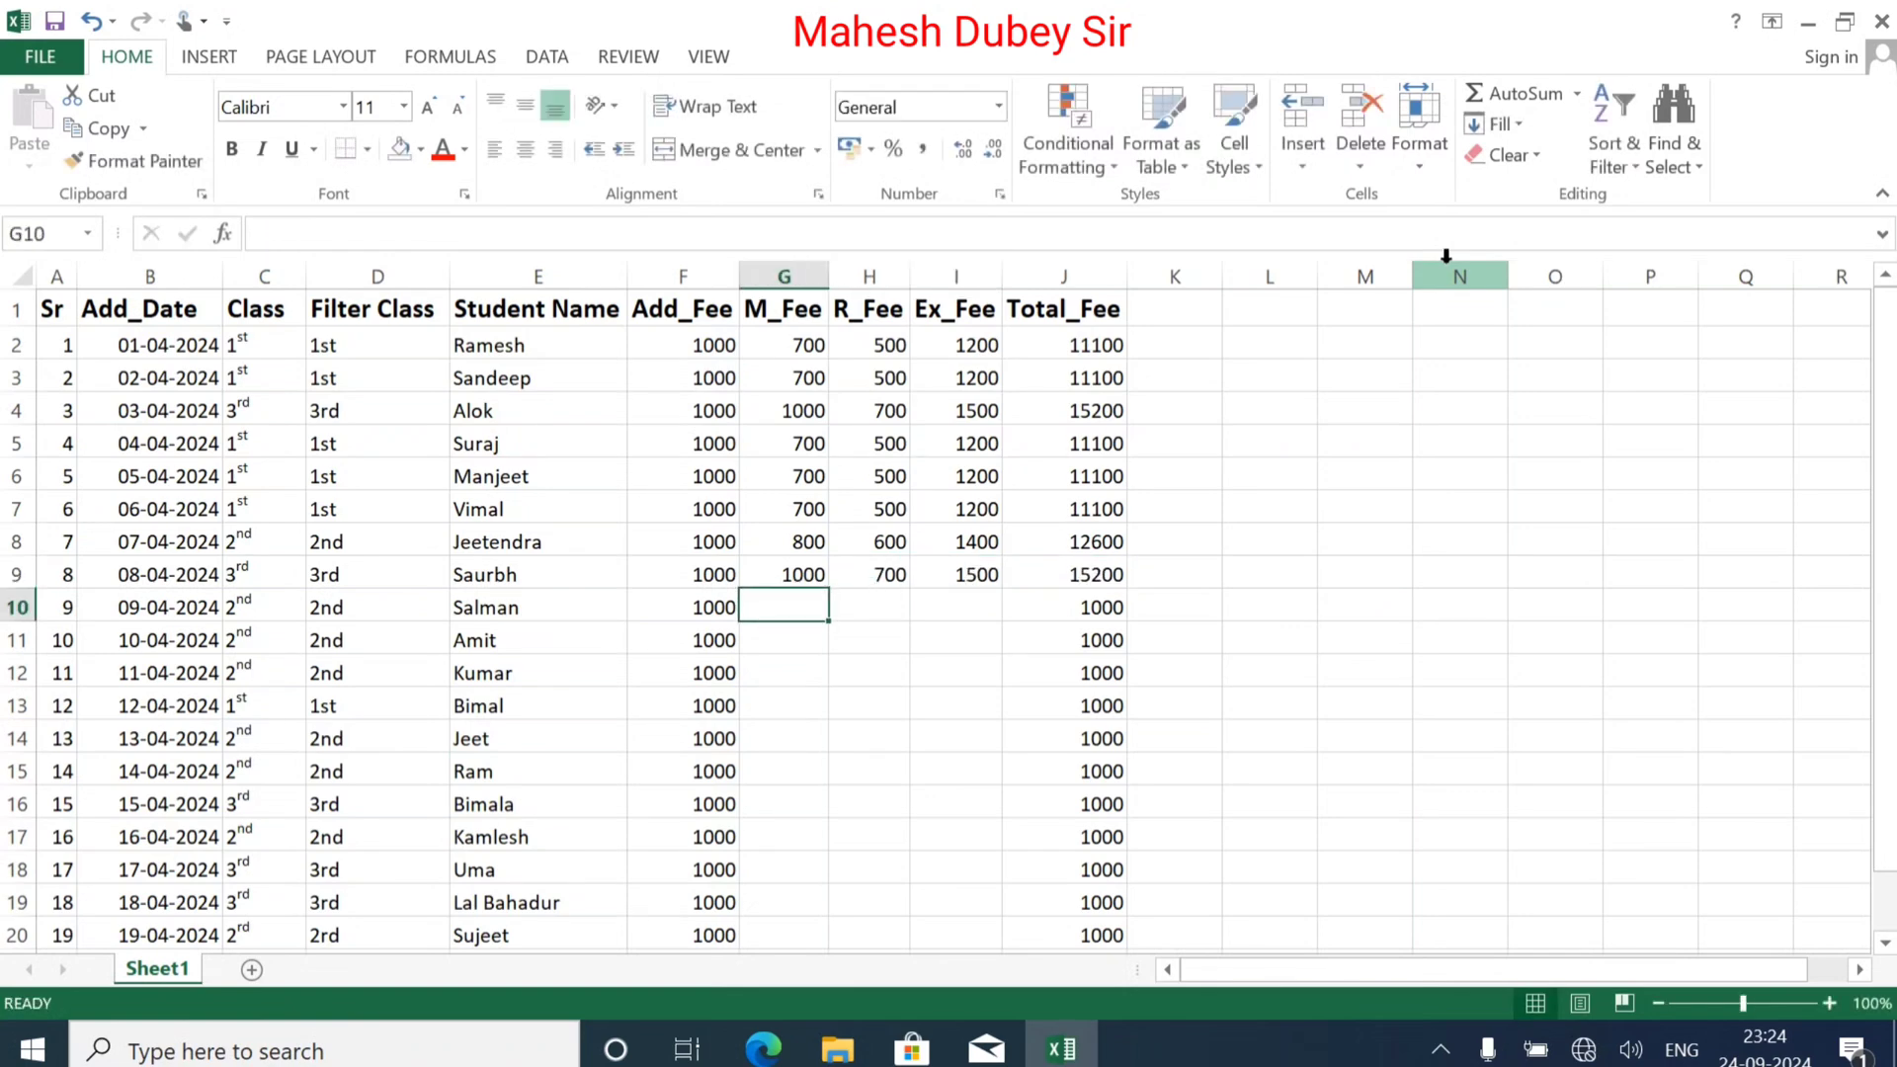
# Step: Complete the 2nd-class student's fees in row 10 with M_Fee 800, R_Fee 600 and Ex_Fee 1400
pyautogui.write('800')
pyautogui.press('Tab')
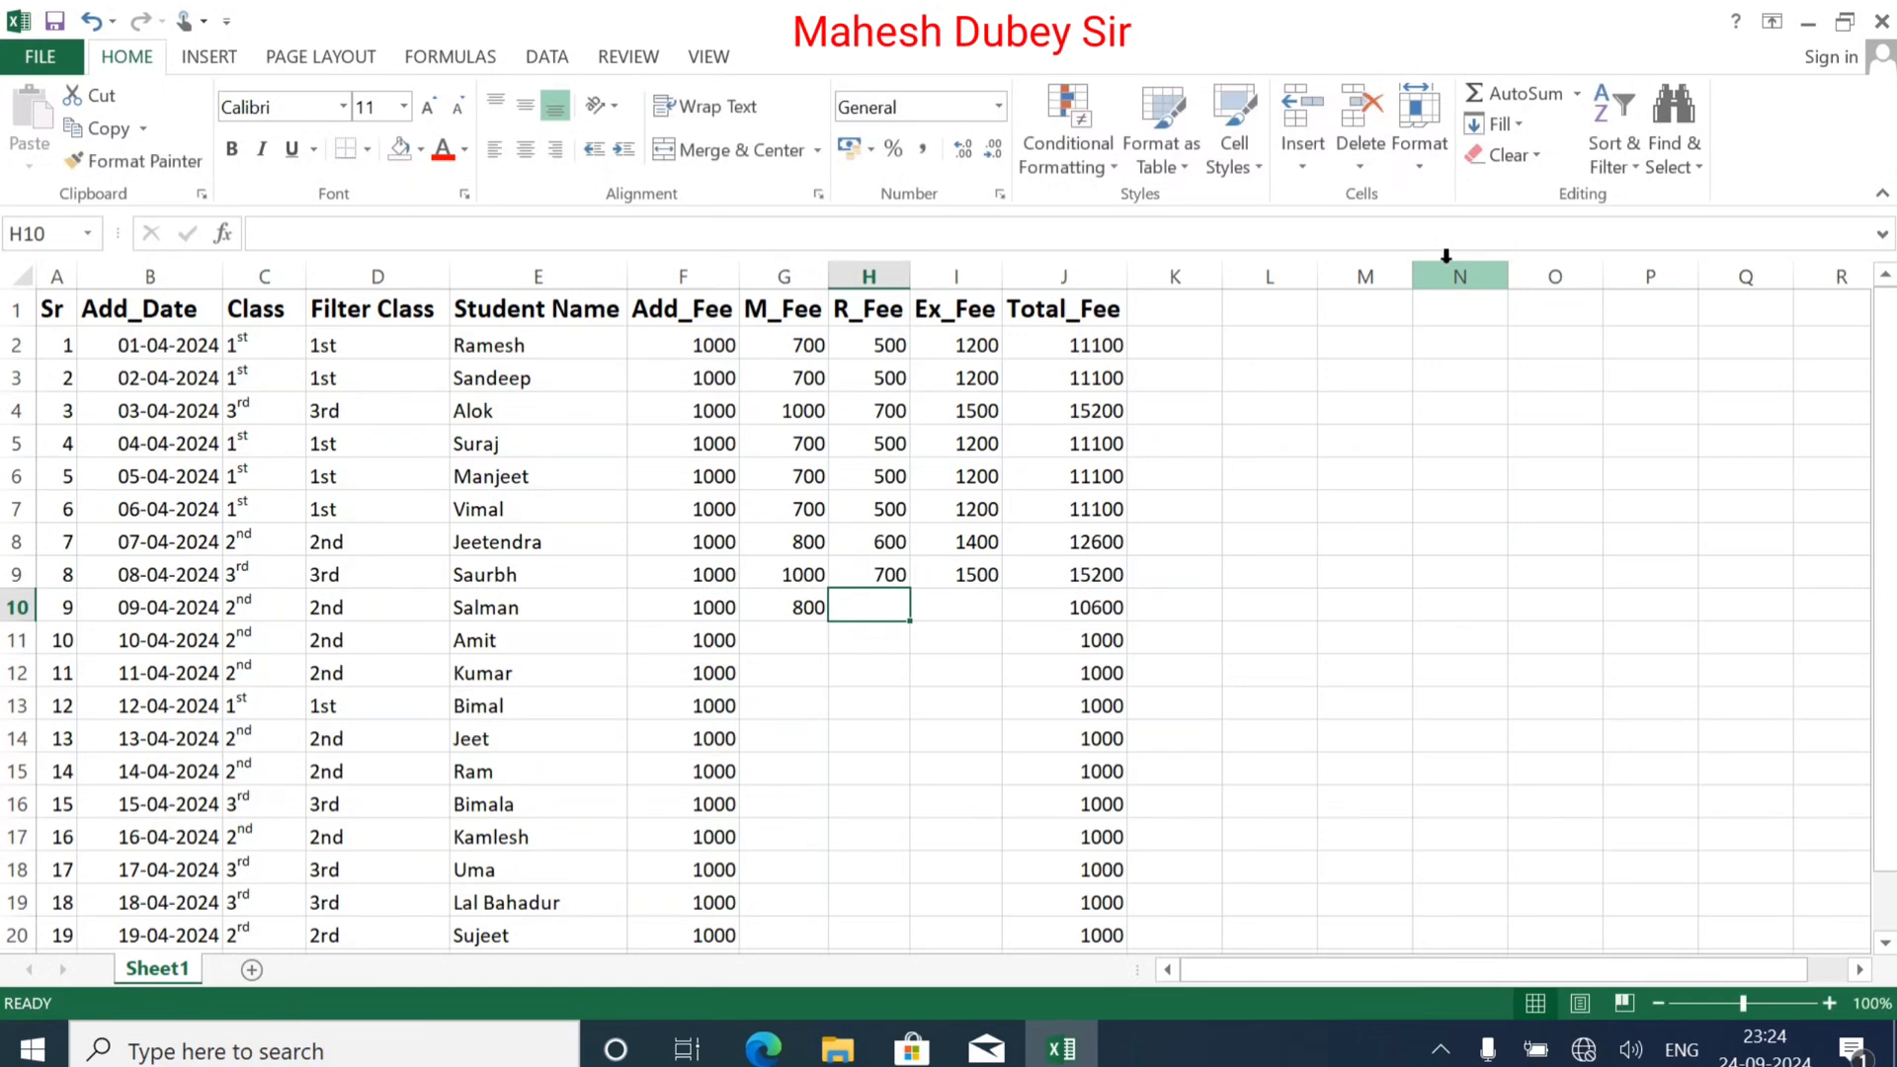
pyautogui.write('600')
pyautogui.press('Tab')
pyautogui.write('1400')
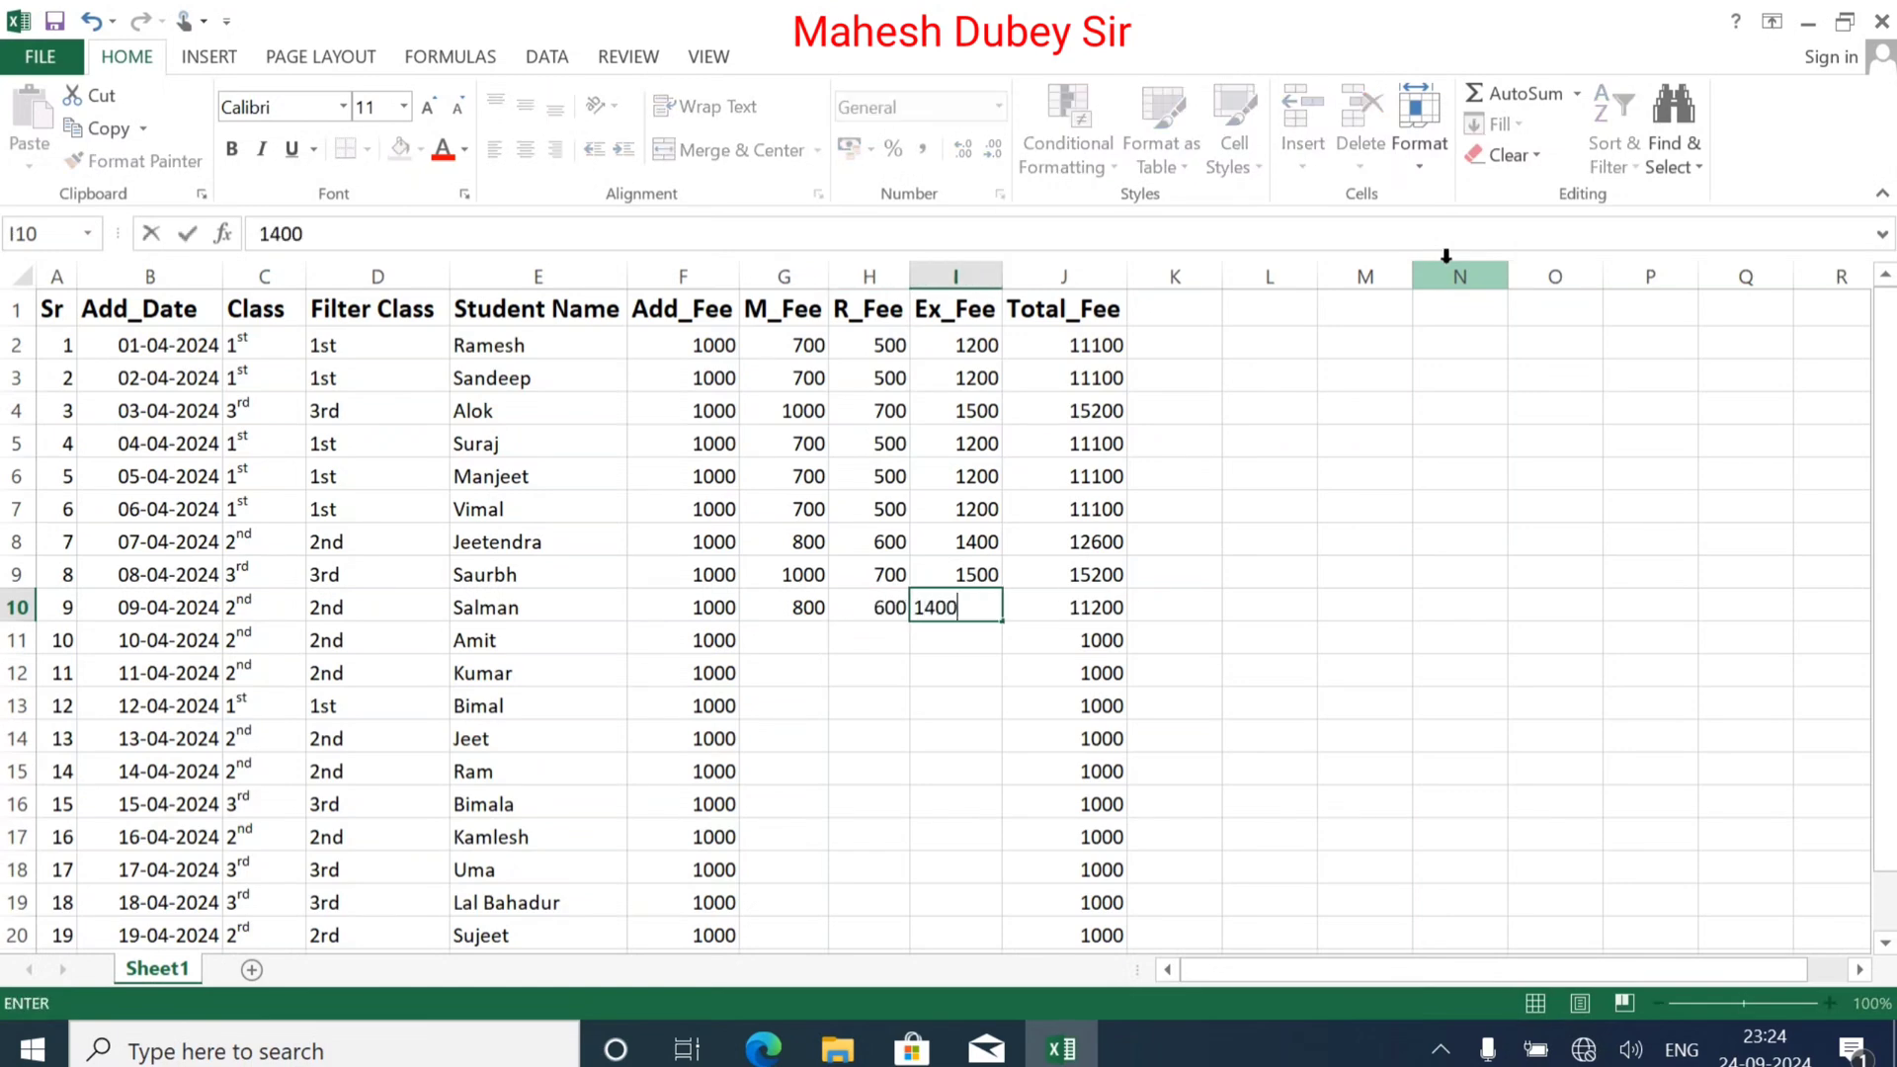
pyautogui.press('Return')
# Step: Enter M_Fee 800, R_Fee 600 and Ex_Fee 1400 in row 11 for serial number 10
pyautogui.write('800')
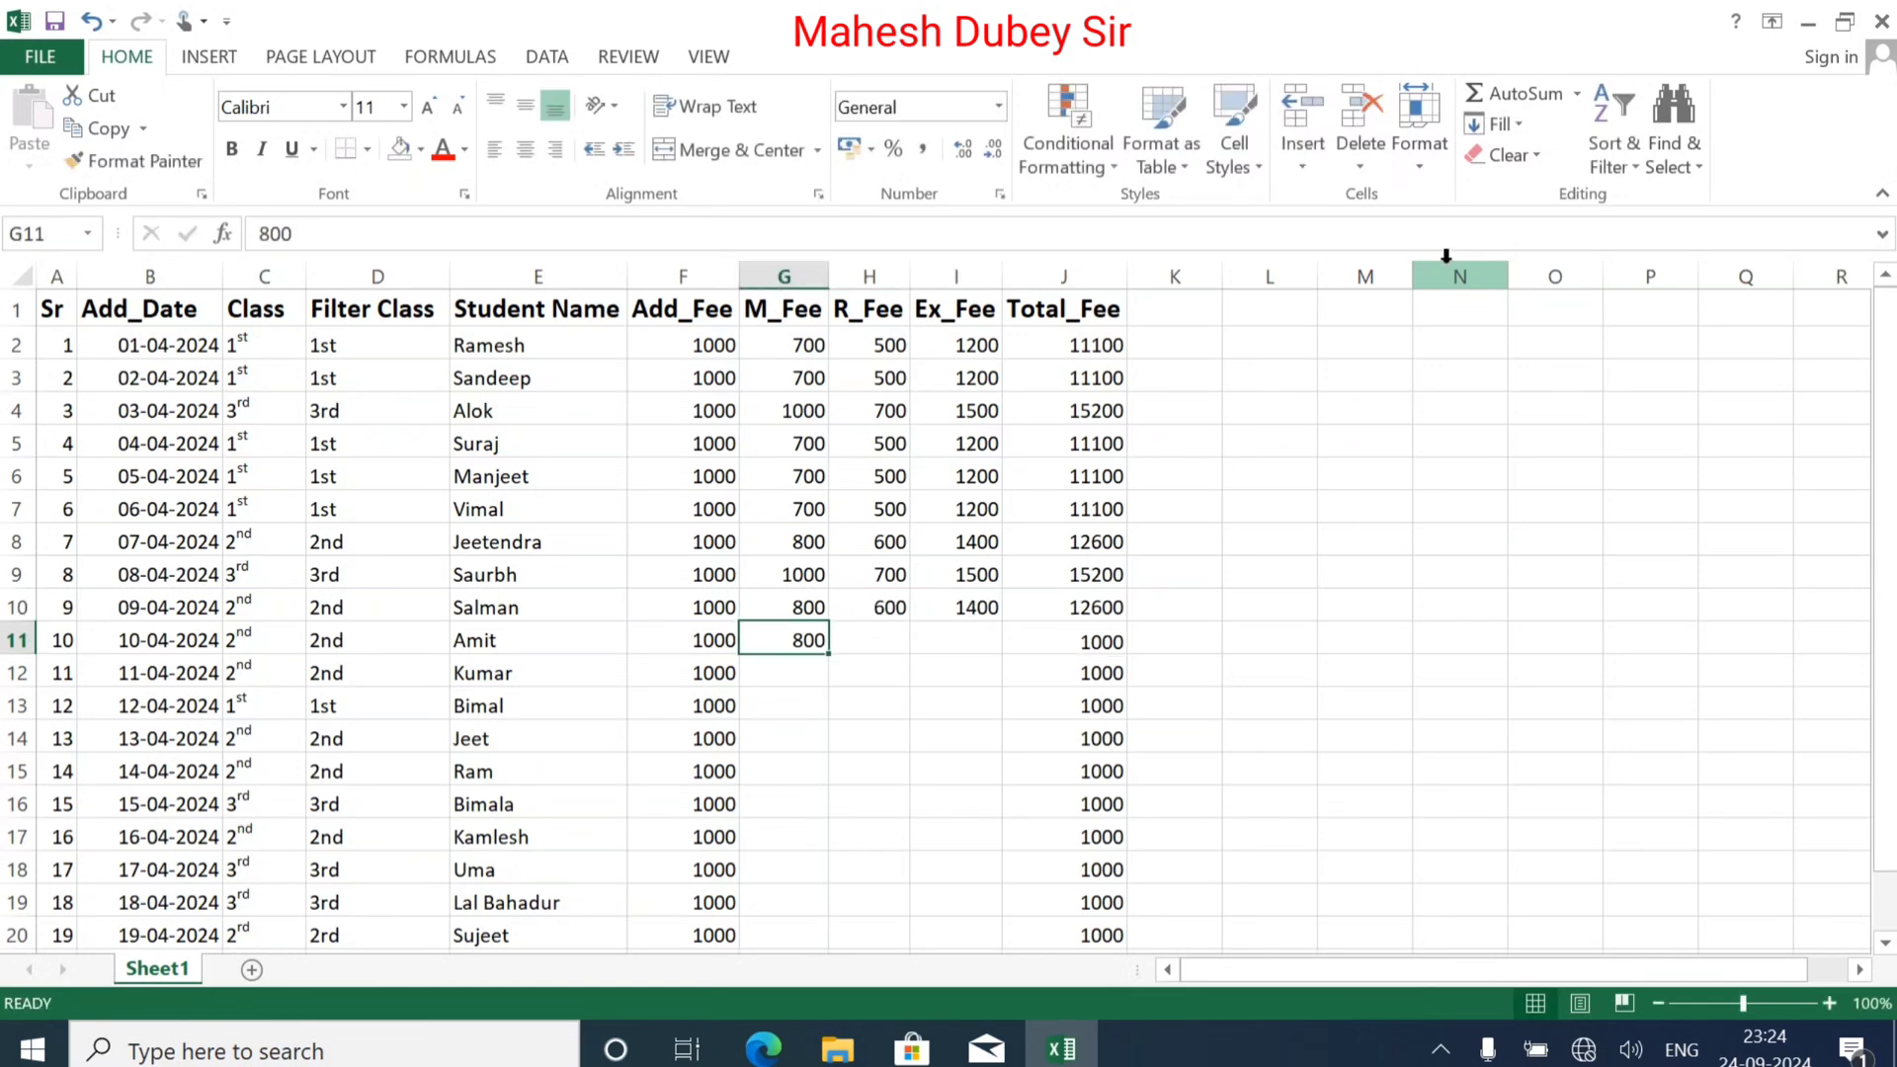
pyautogui.press('Tab')
pyautogui.write('600')
pyautogui.press('Tab')
pyautogui.write('1400')
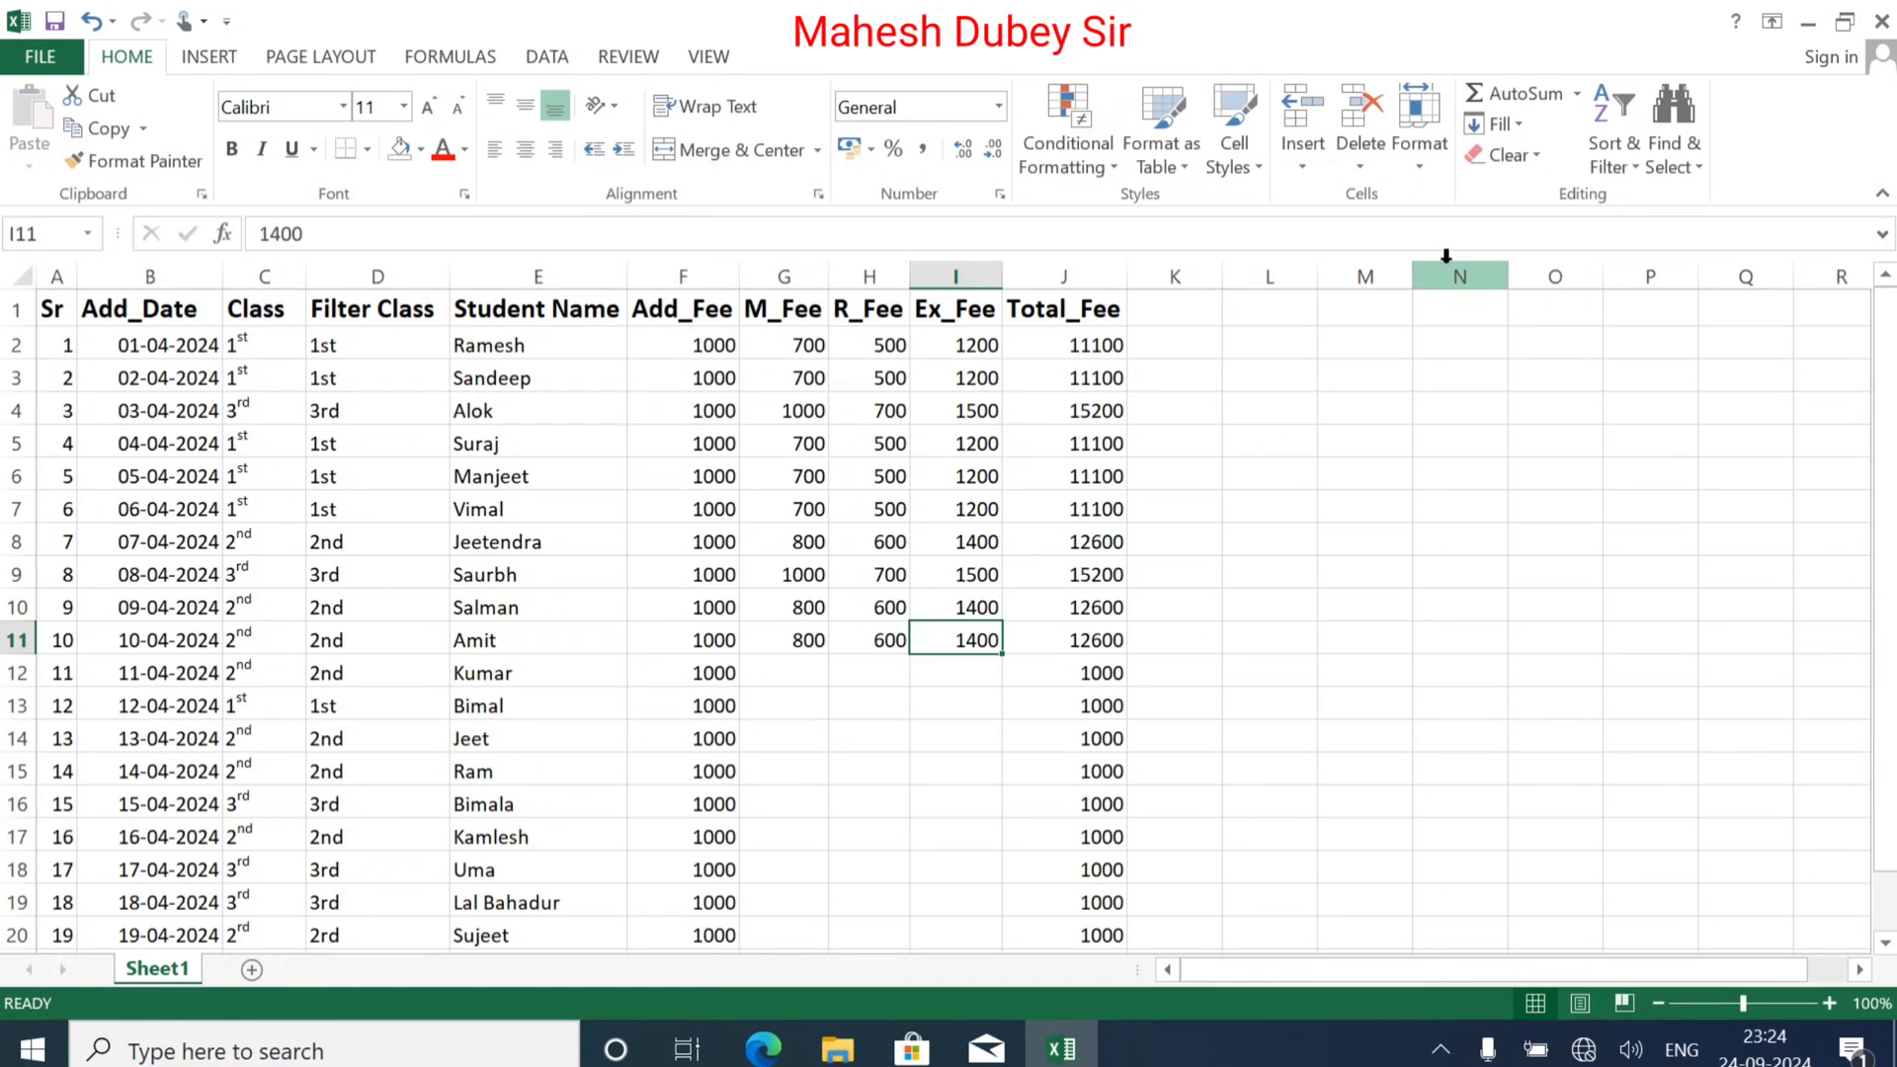
pyautogui.press('Return')
# Step: Enter M_Fee 800, R_Fee 600 and Ex_Fee 1400 in row 12 for serial number 11
pyautogui.write('800')
pyautogui.press('Tab')
pyautogui.write('600')
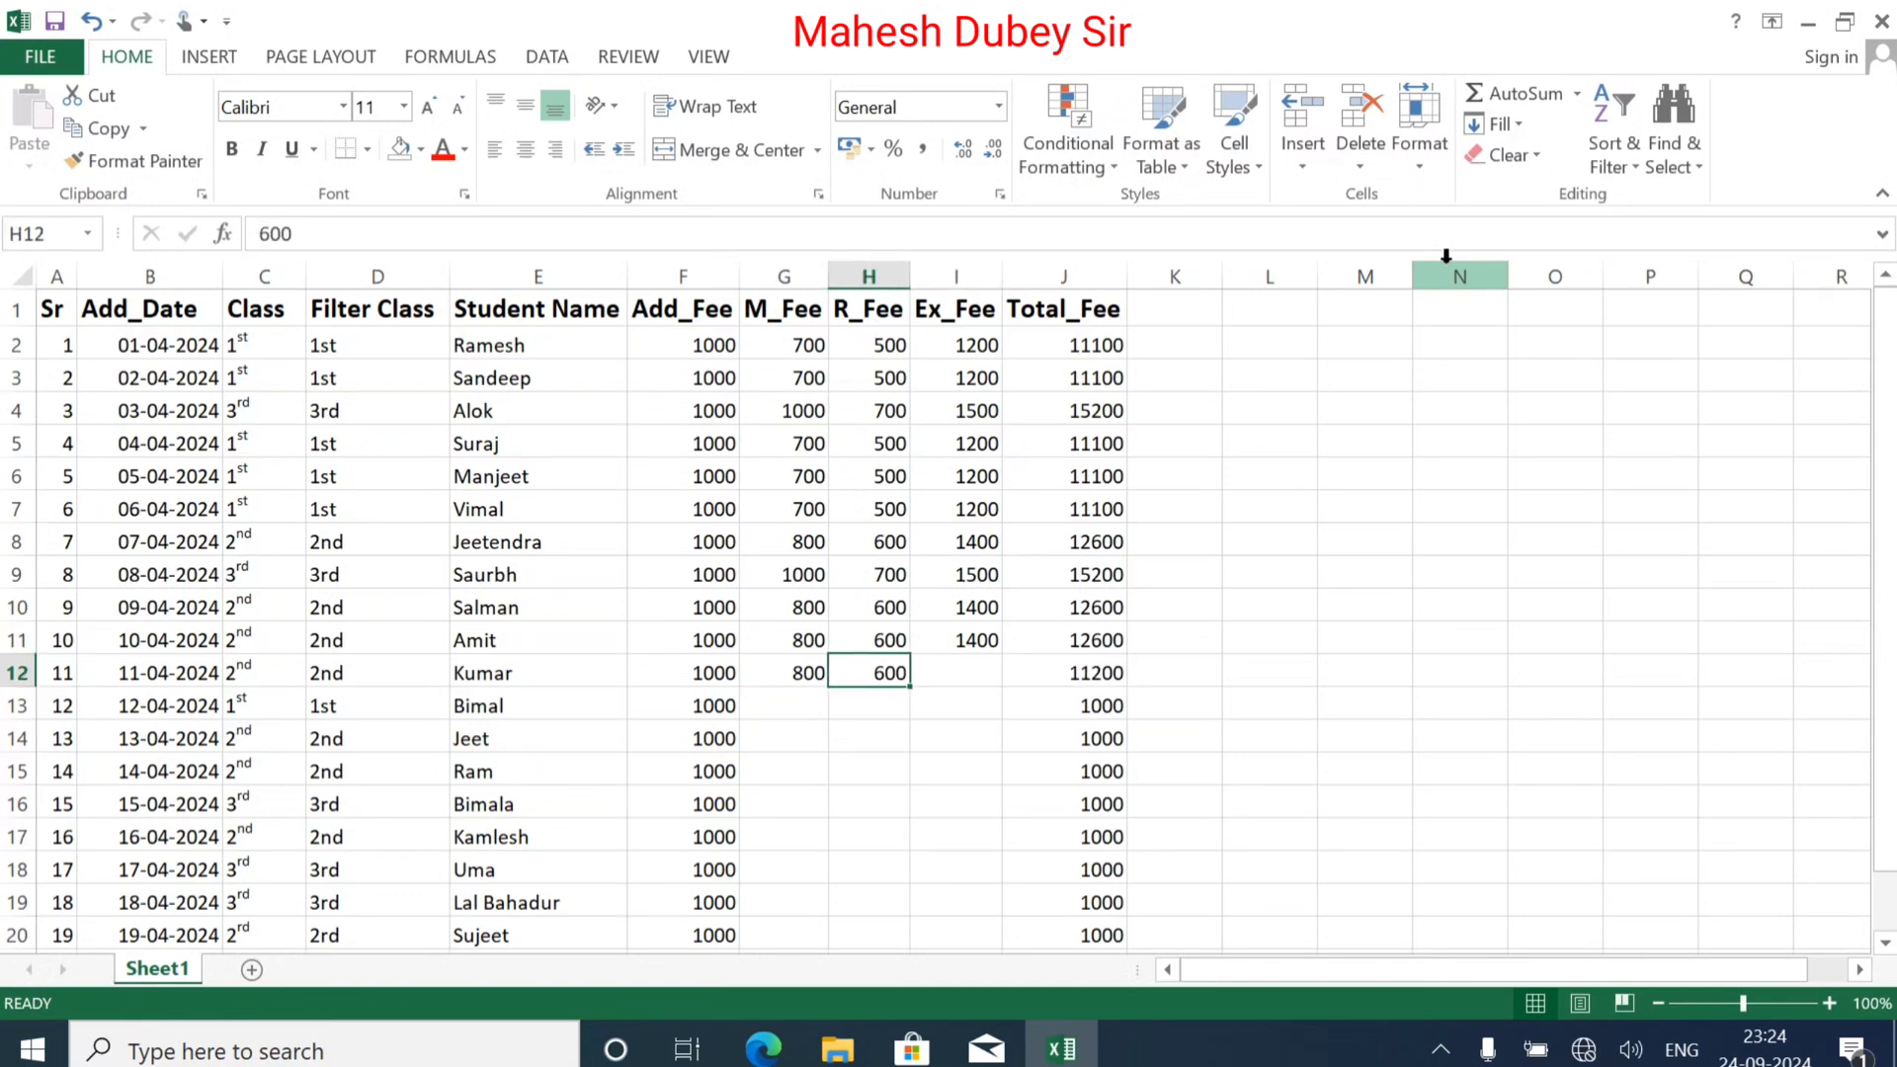
pyautogui.press('Tab')
pyautogui.write('1400')
pyautogui.press('Return')
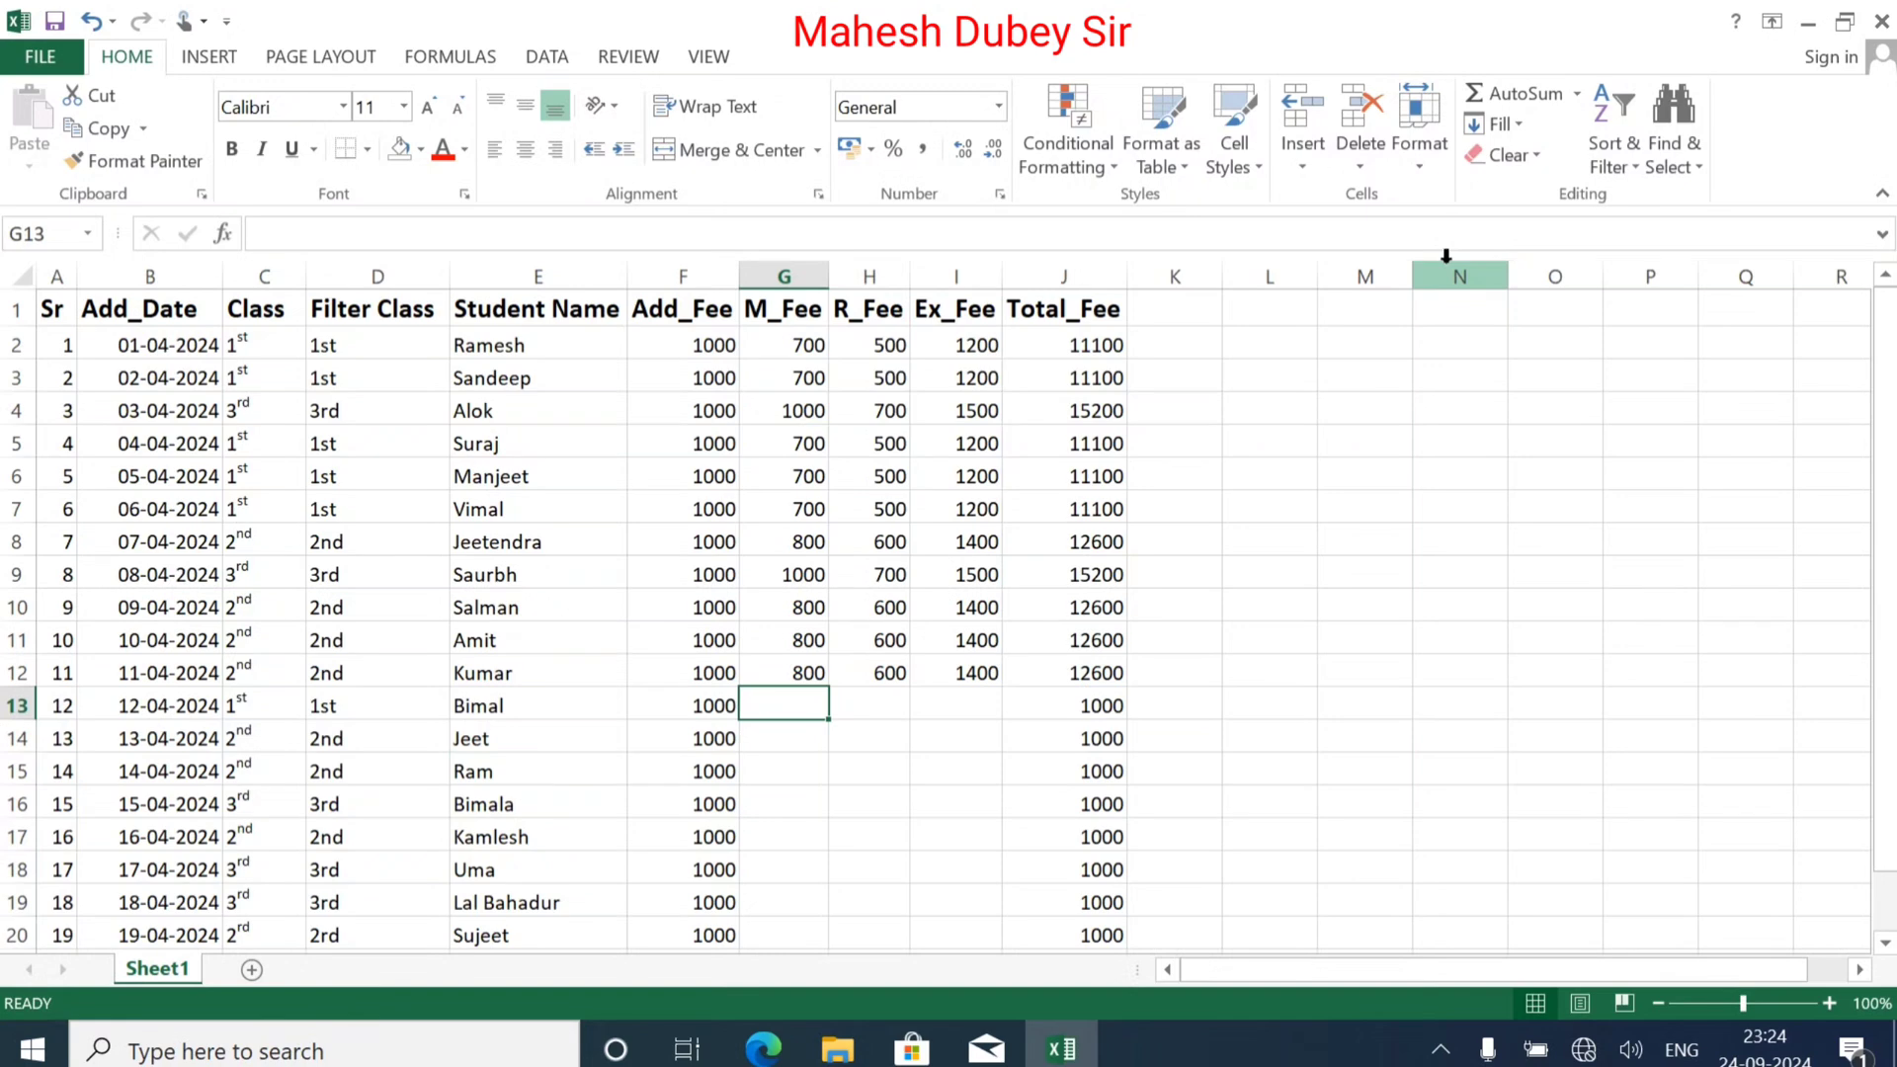
# Step: Complete the 1st-class student's fees in row 13 with M_Fee 700, R_Fee 500 and Ex_Fee 1200
pyautogui.write('700')
pyautogui.press('Tab')
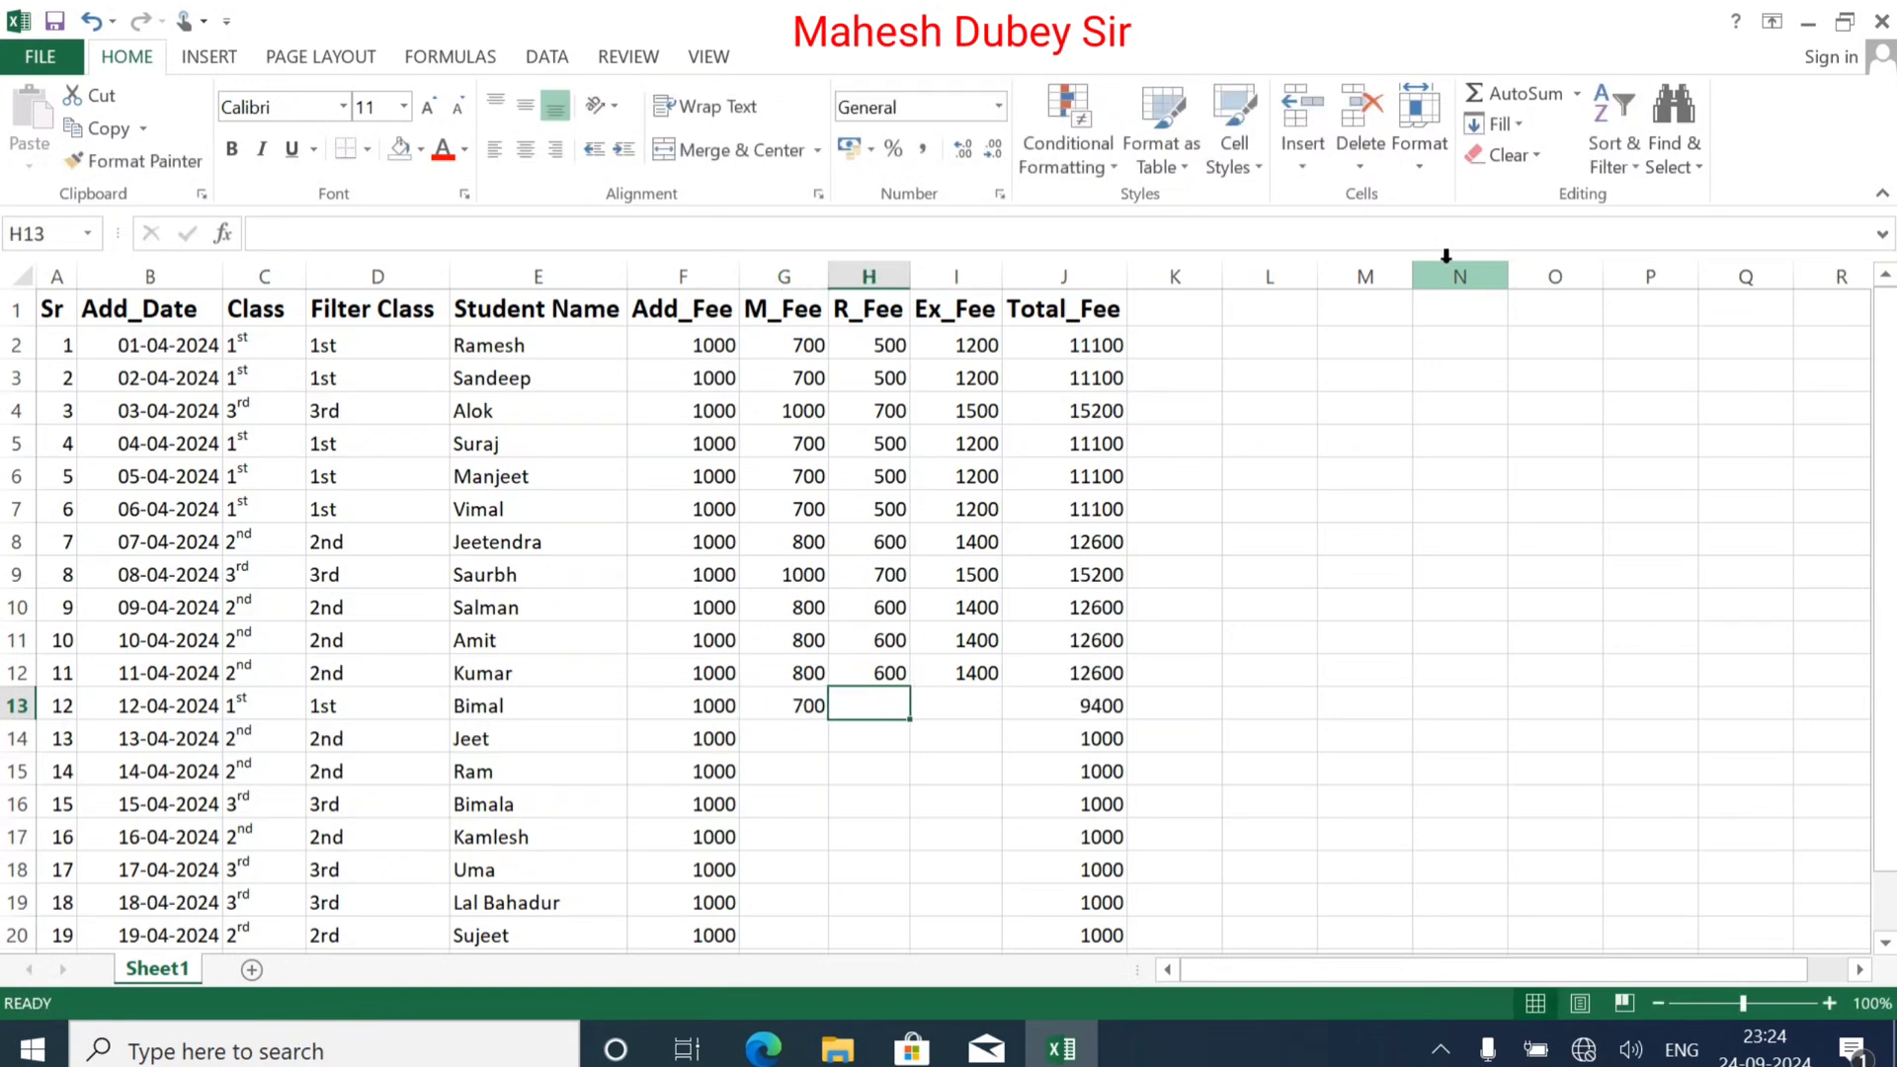
pyautogui.write('500')
pyautogui.press('Tab')
pyautogui.write('120')
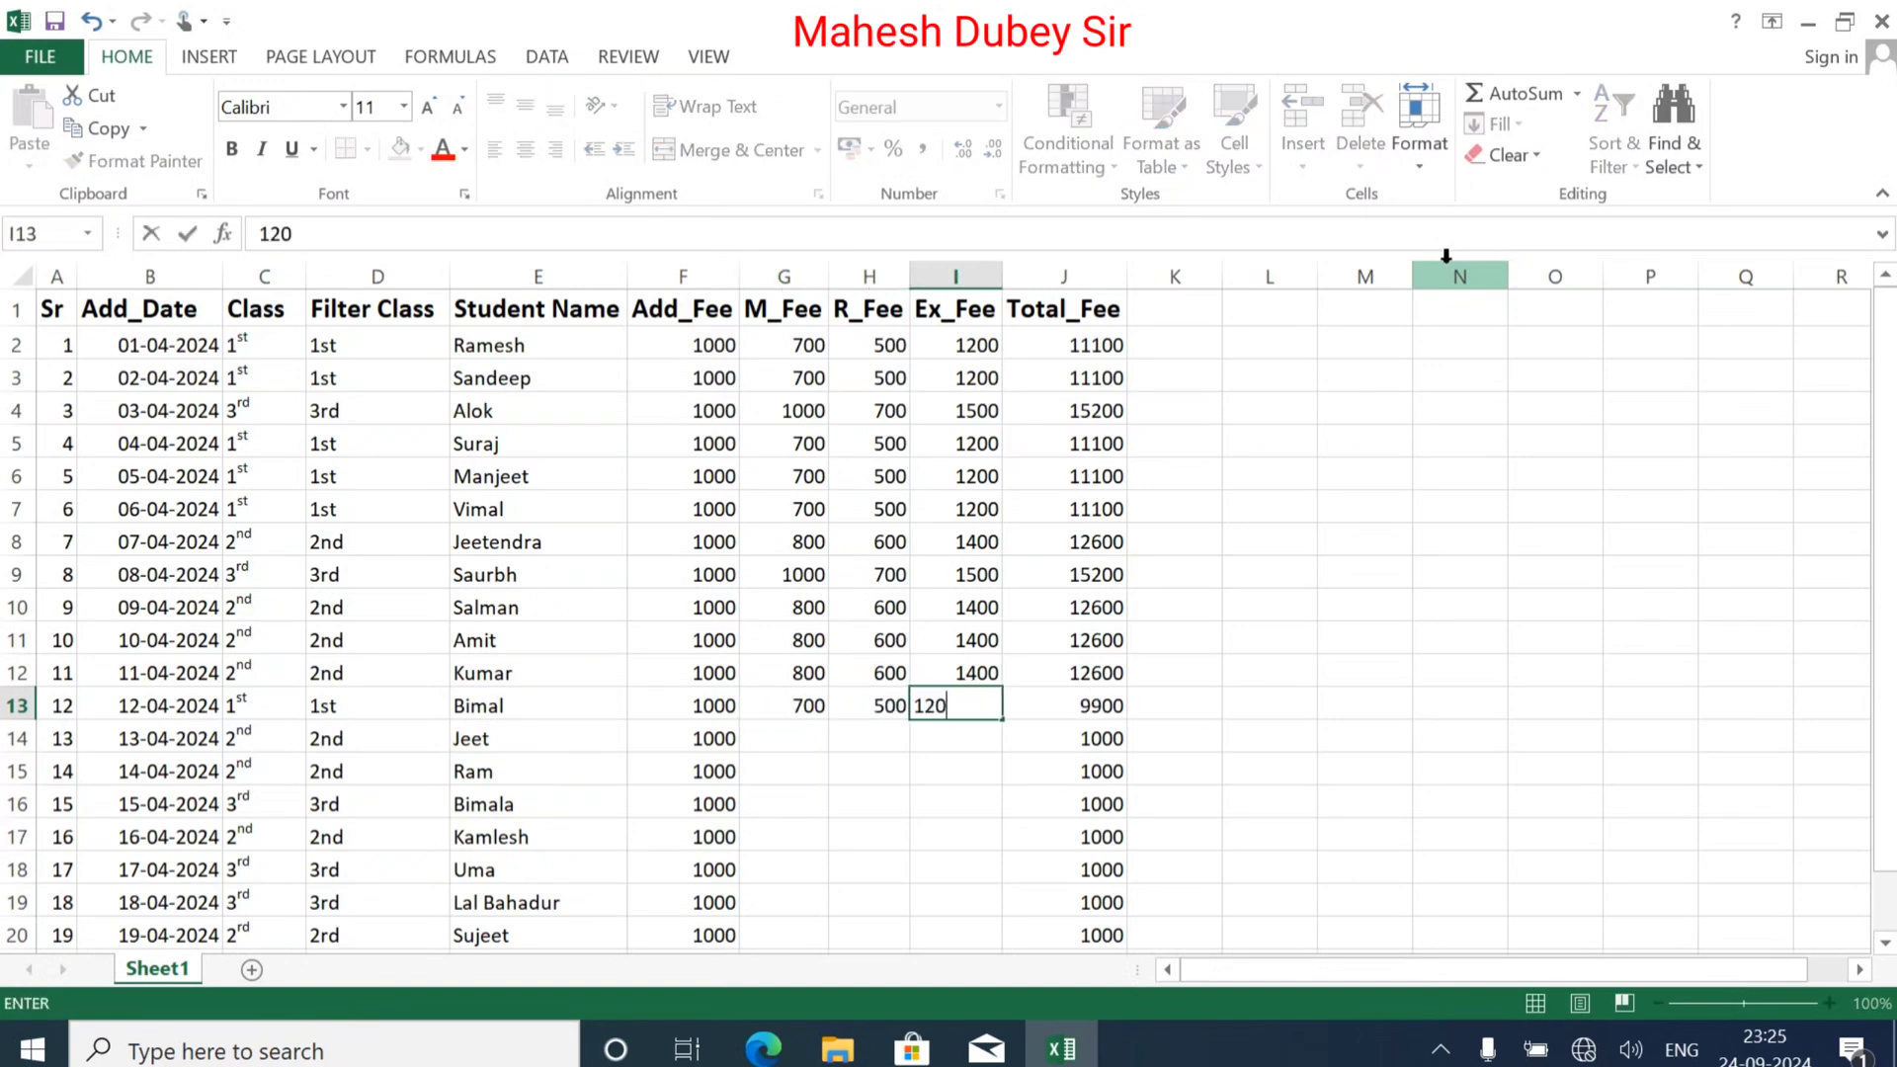
pyautogui.write('0')
pyautogui.press('Return')
# Step: Complete the 2nd-class student's fees in row 14 with M_Fee 800, R_Fee 600 and Ex_Fee 1400
pyautogui.write('800')
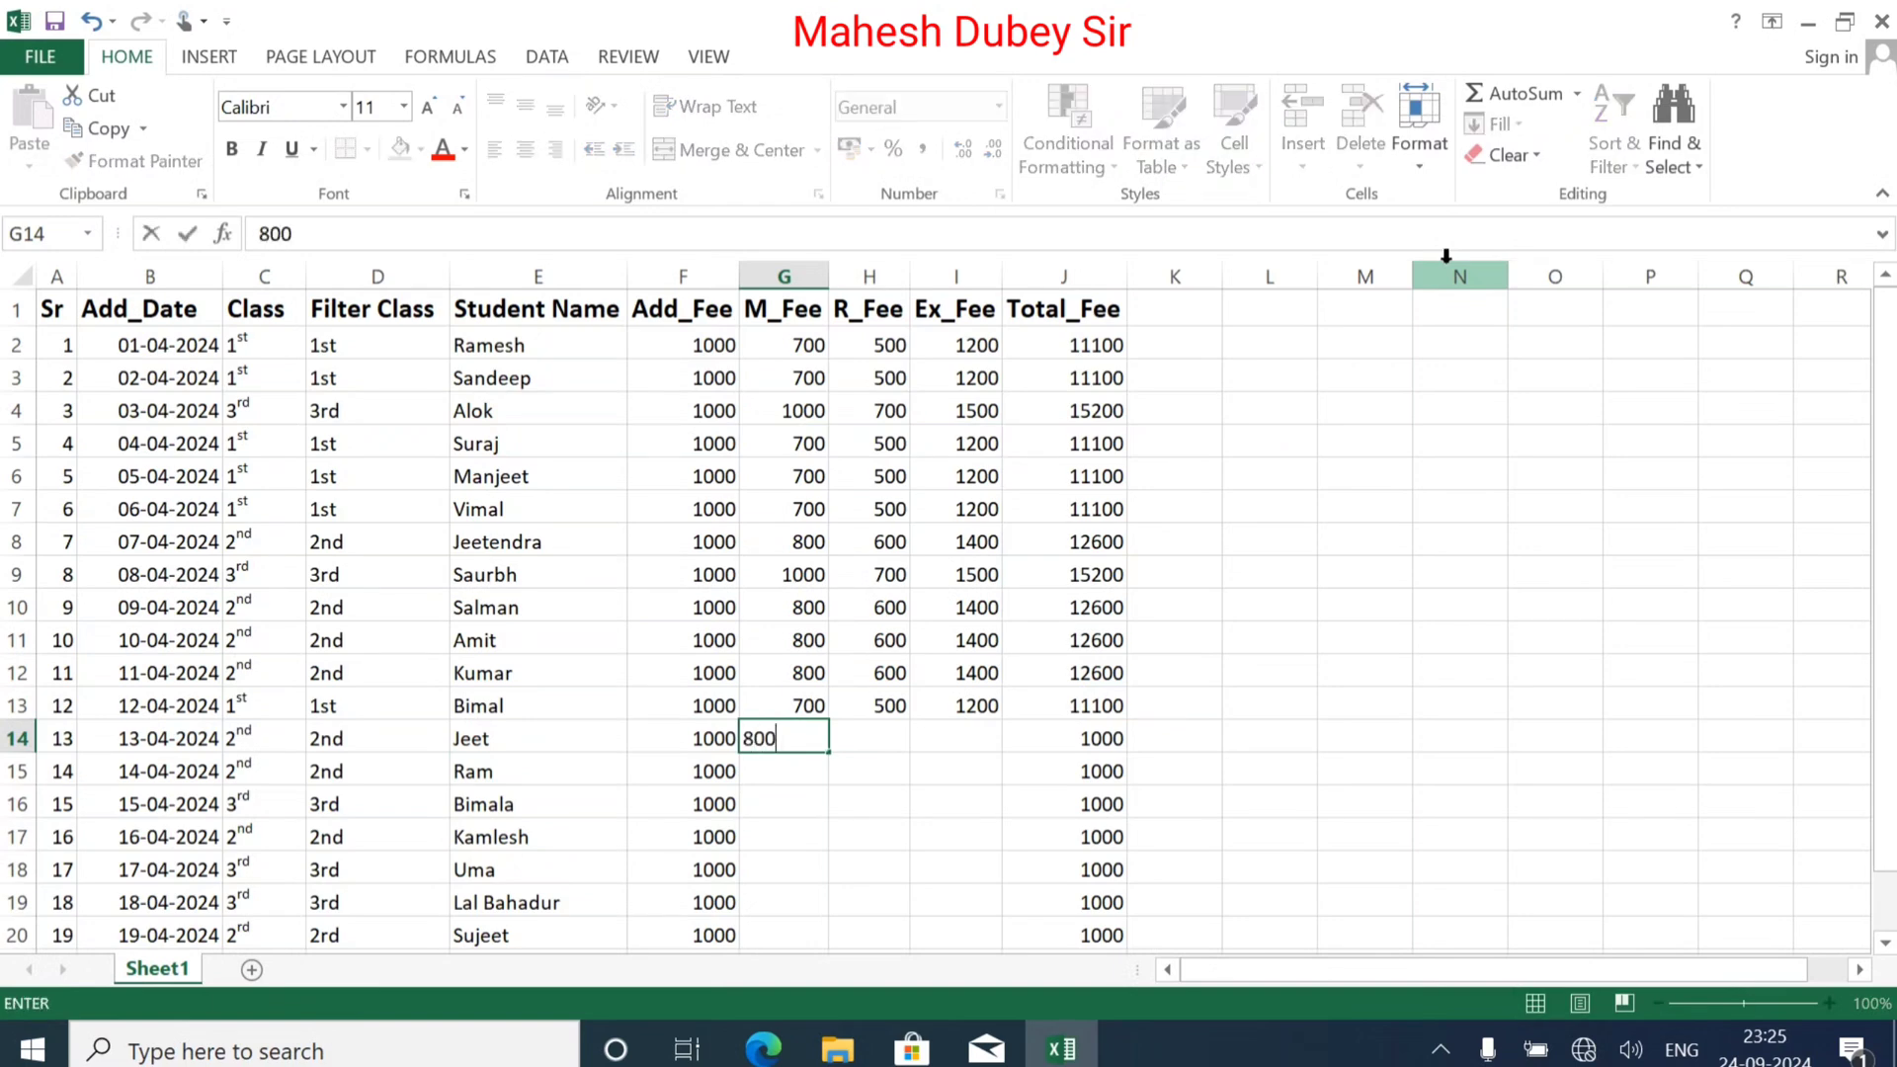
pyautogui.press('Tab')
pyautogui.write('600')
pyautogui.press('Tab')
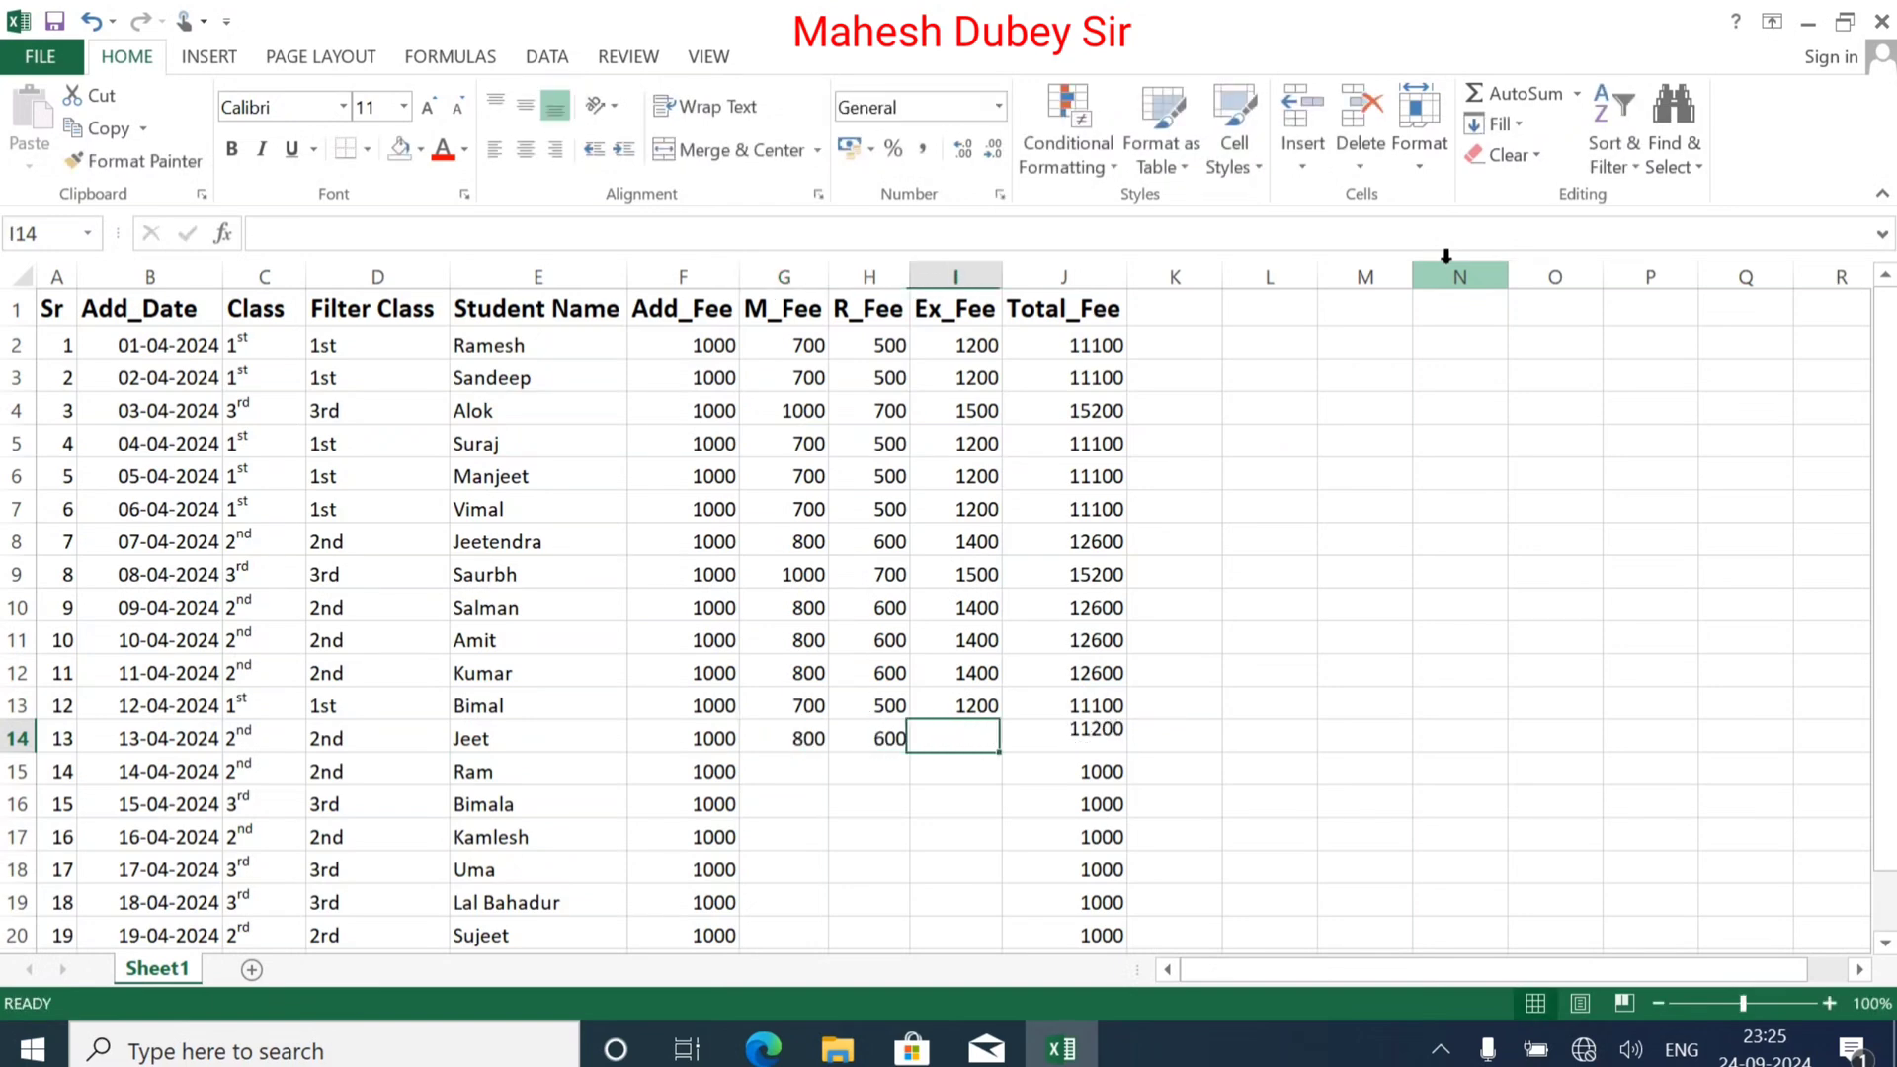
pyautogui.write('1400')
pyautogui.press('Return')
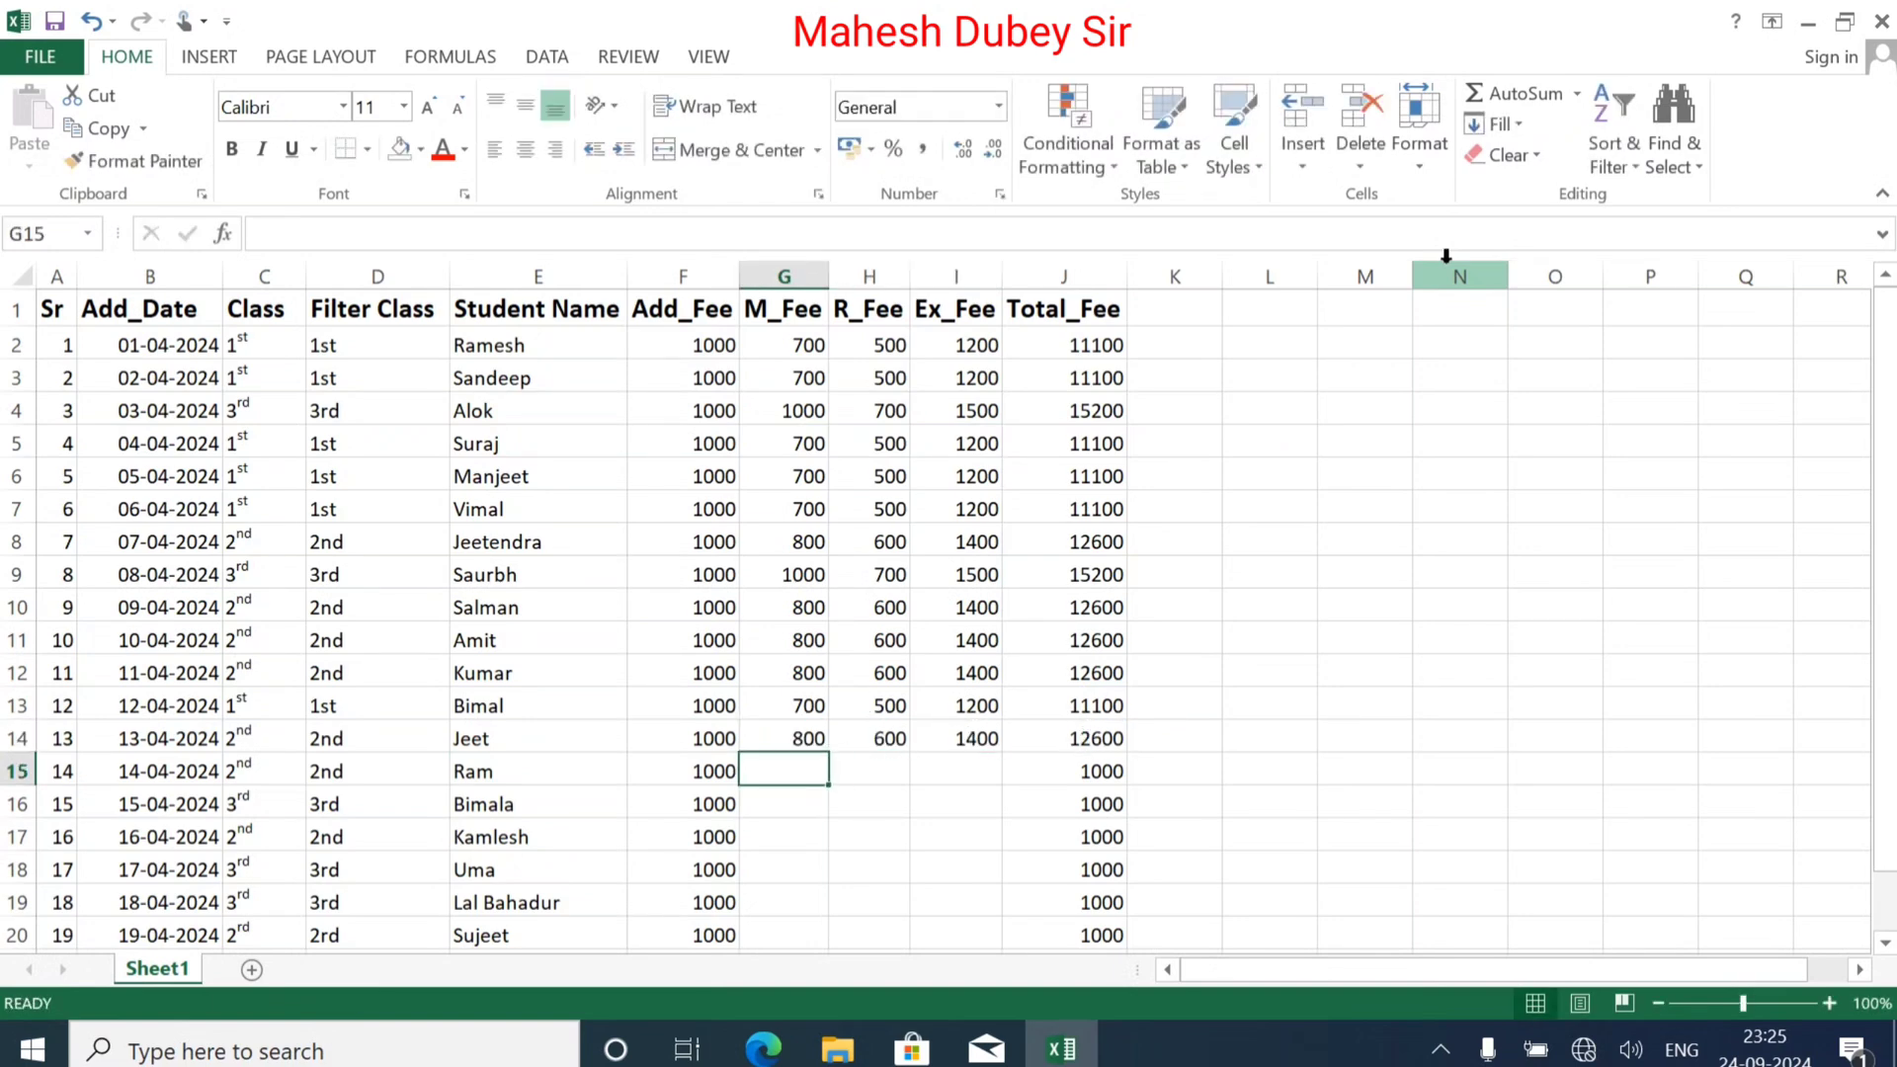
# Step: Enter M_Fee 800, R_Fee 600 and Ex_Fee 1400 for the 2nd-class student in row 15
pyautogui.write('800')
pyautogui.press('Tab')
pyautogui.write('600')
pyautogui.press('Tab')
pyautogui.write('1400')
pyautogui.hotkey('ctrl', 'Return')
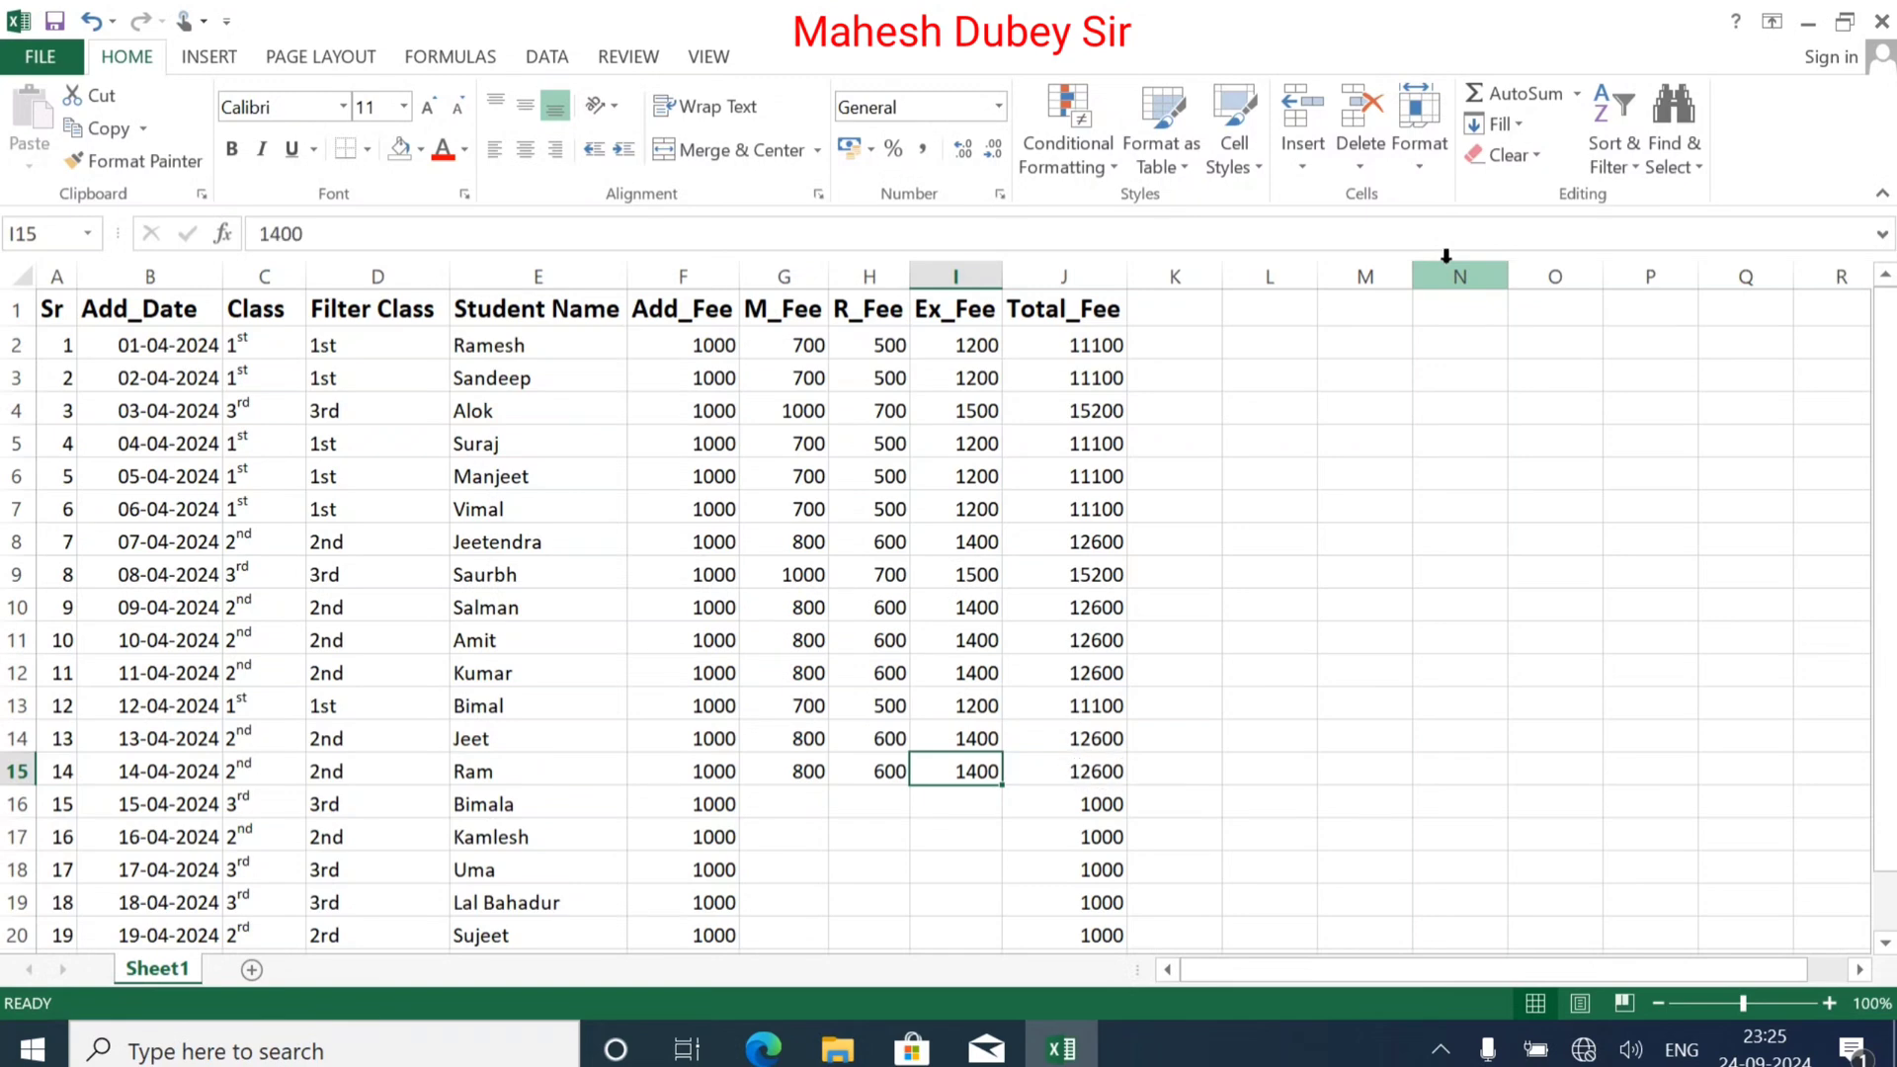
pyautogui.press('Return')
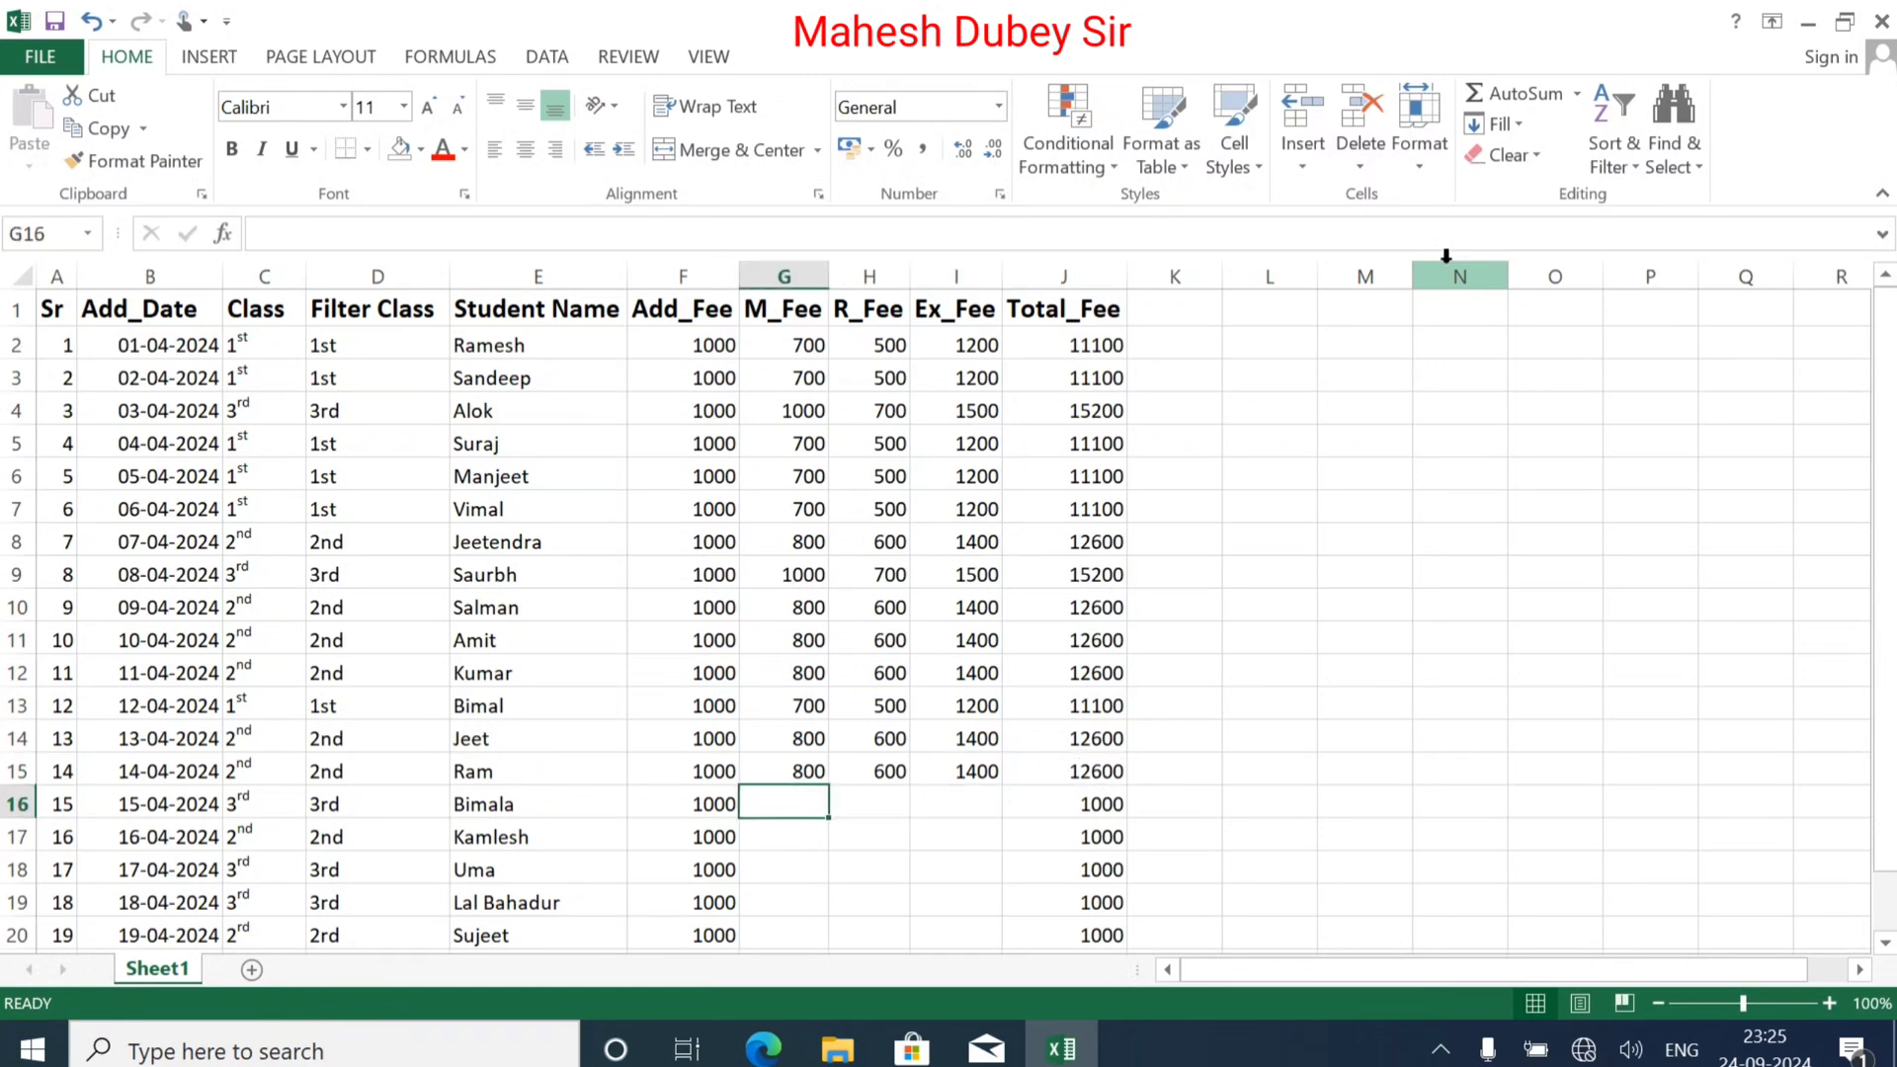
# Step: Enter M_Fee 1000, R_Fee 700 and Ex_Fee 1500 for the 3rd-class student in row 16
pyautogui.write('1000')
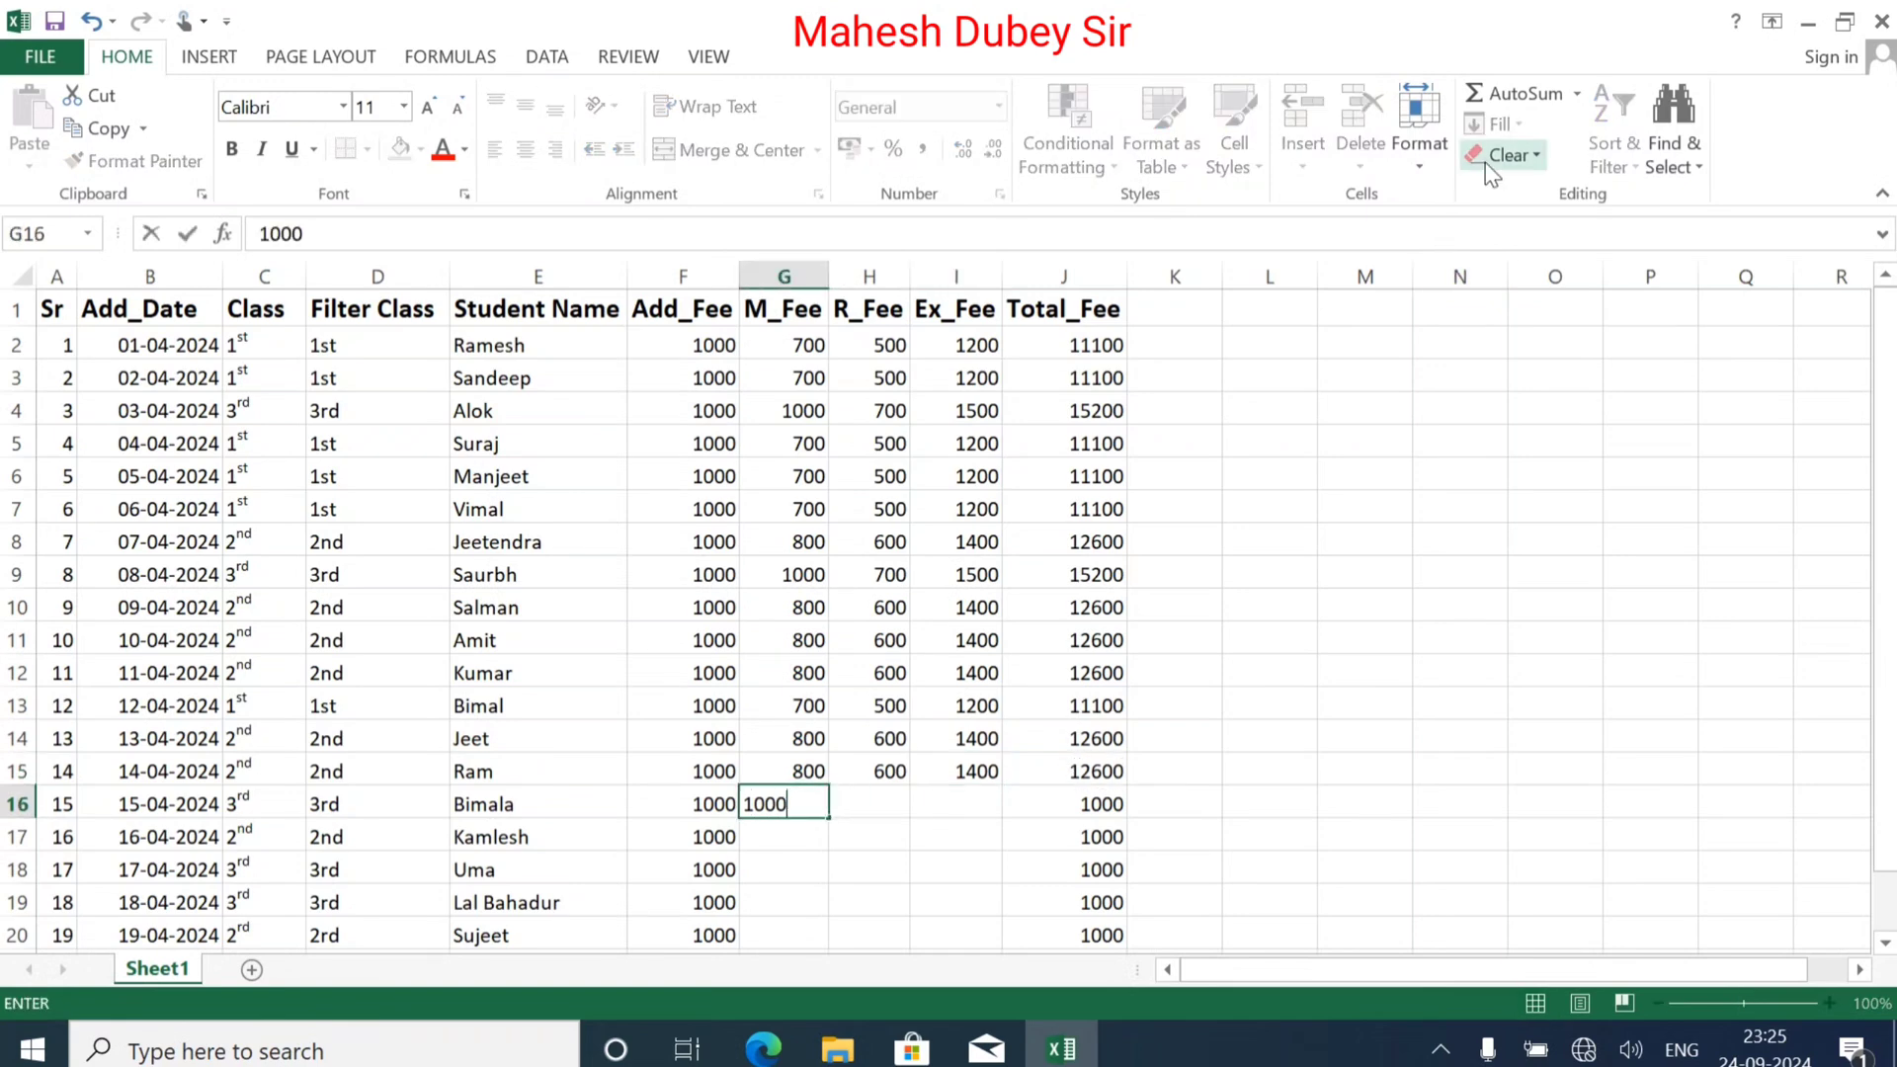
pyautogui.press('Tab')
pyautogui.write('700')
pyautogui.press('Tab')
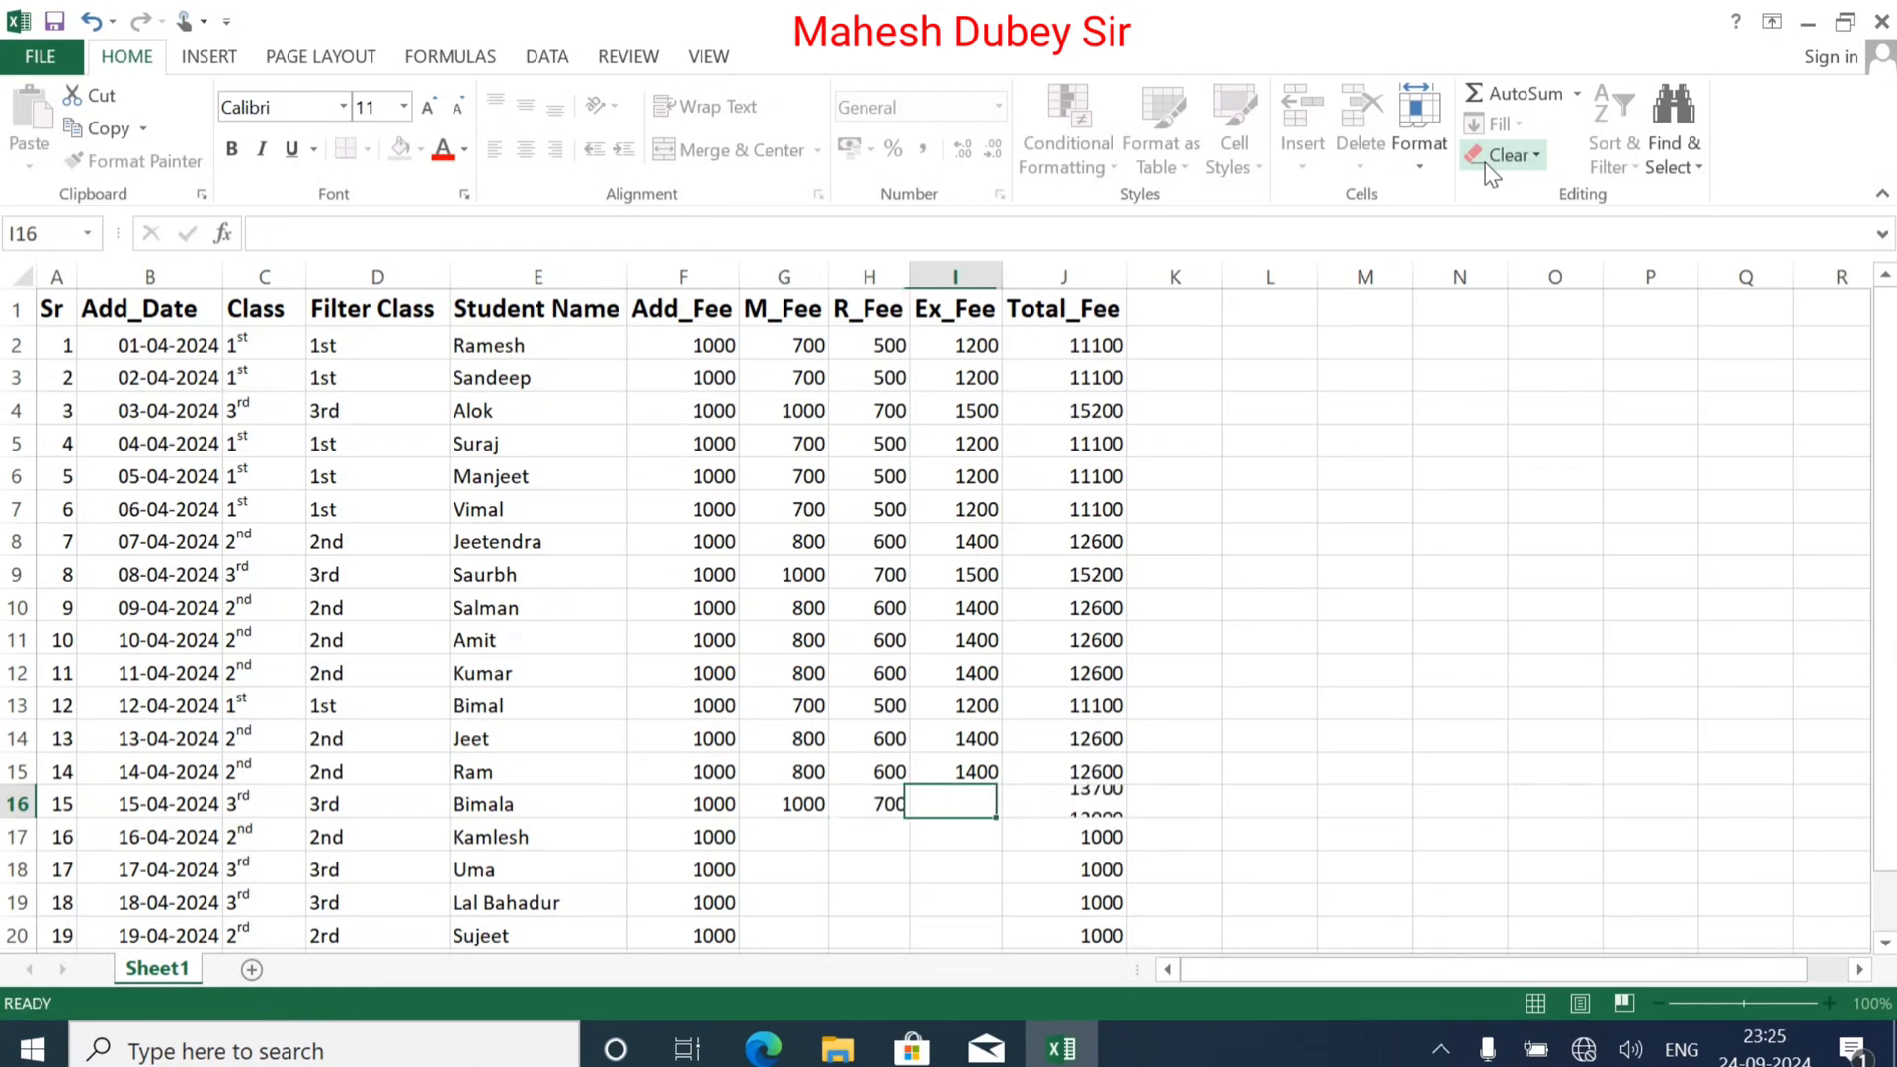
pyautogui.write('1500')
pyautogui.press('Return')
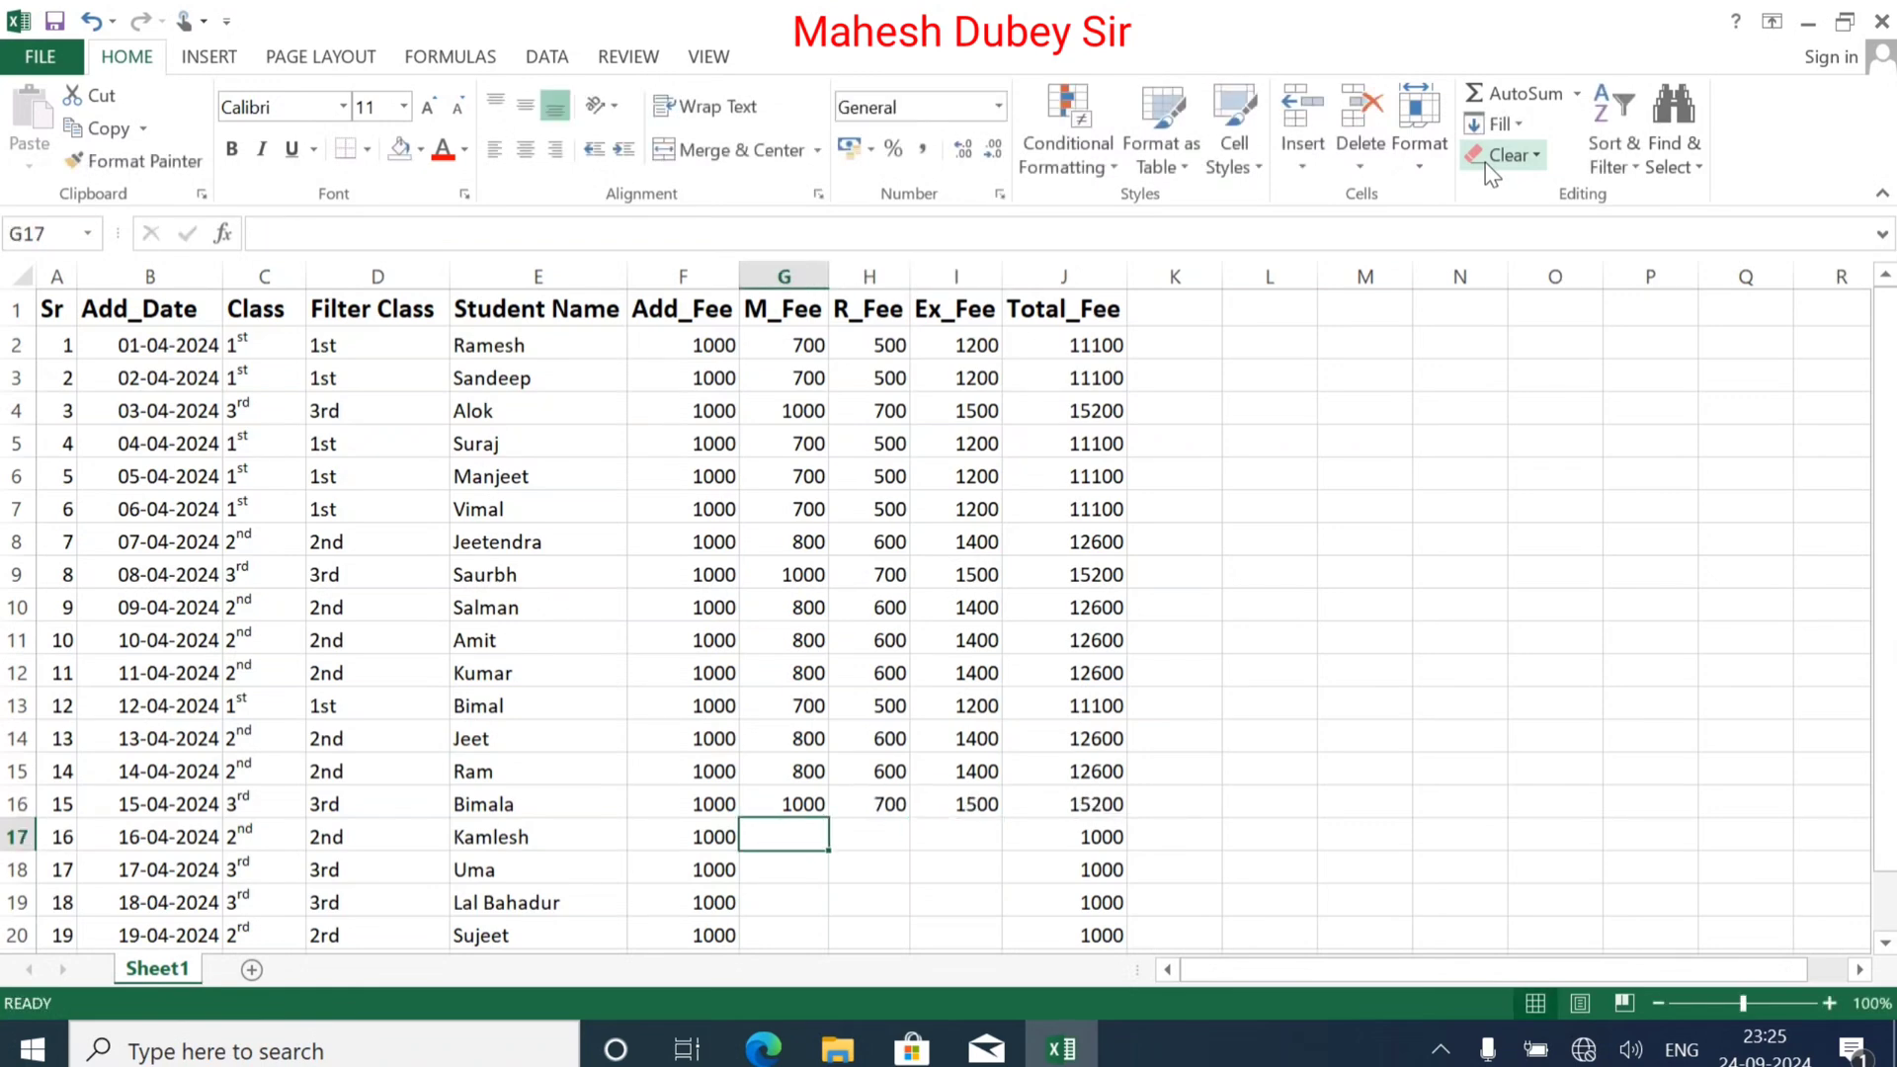
# Step: Enter M_Fee 800, R_Fee 600 and Ex_Fee 1400 for the 2nd-class student in row 17
pyautogui.write('800')
pyautogui.press('Tab')
pyautogui.write('600')
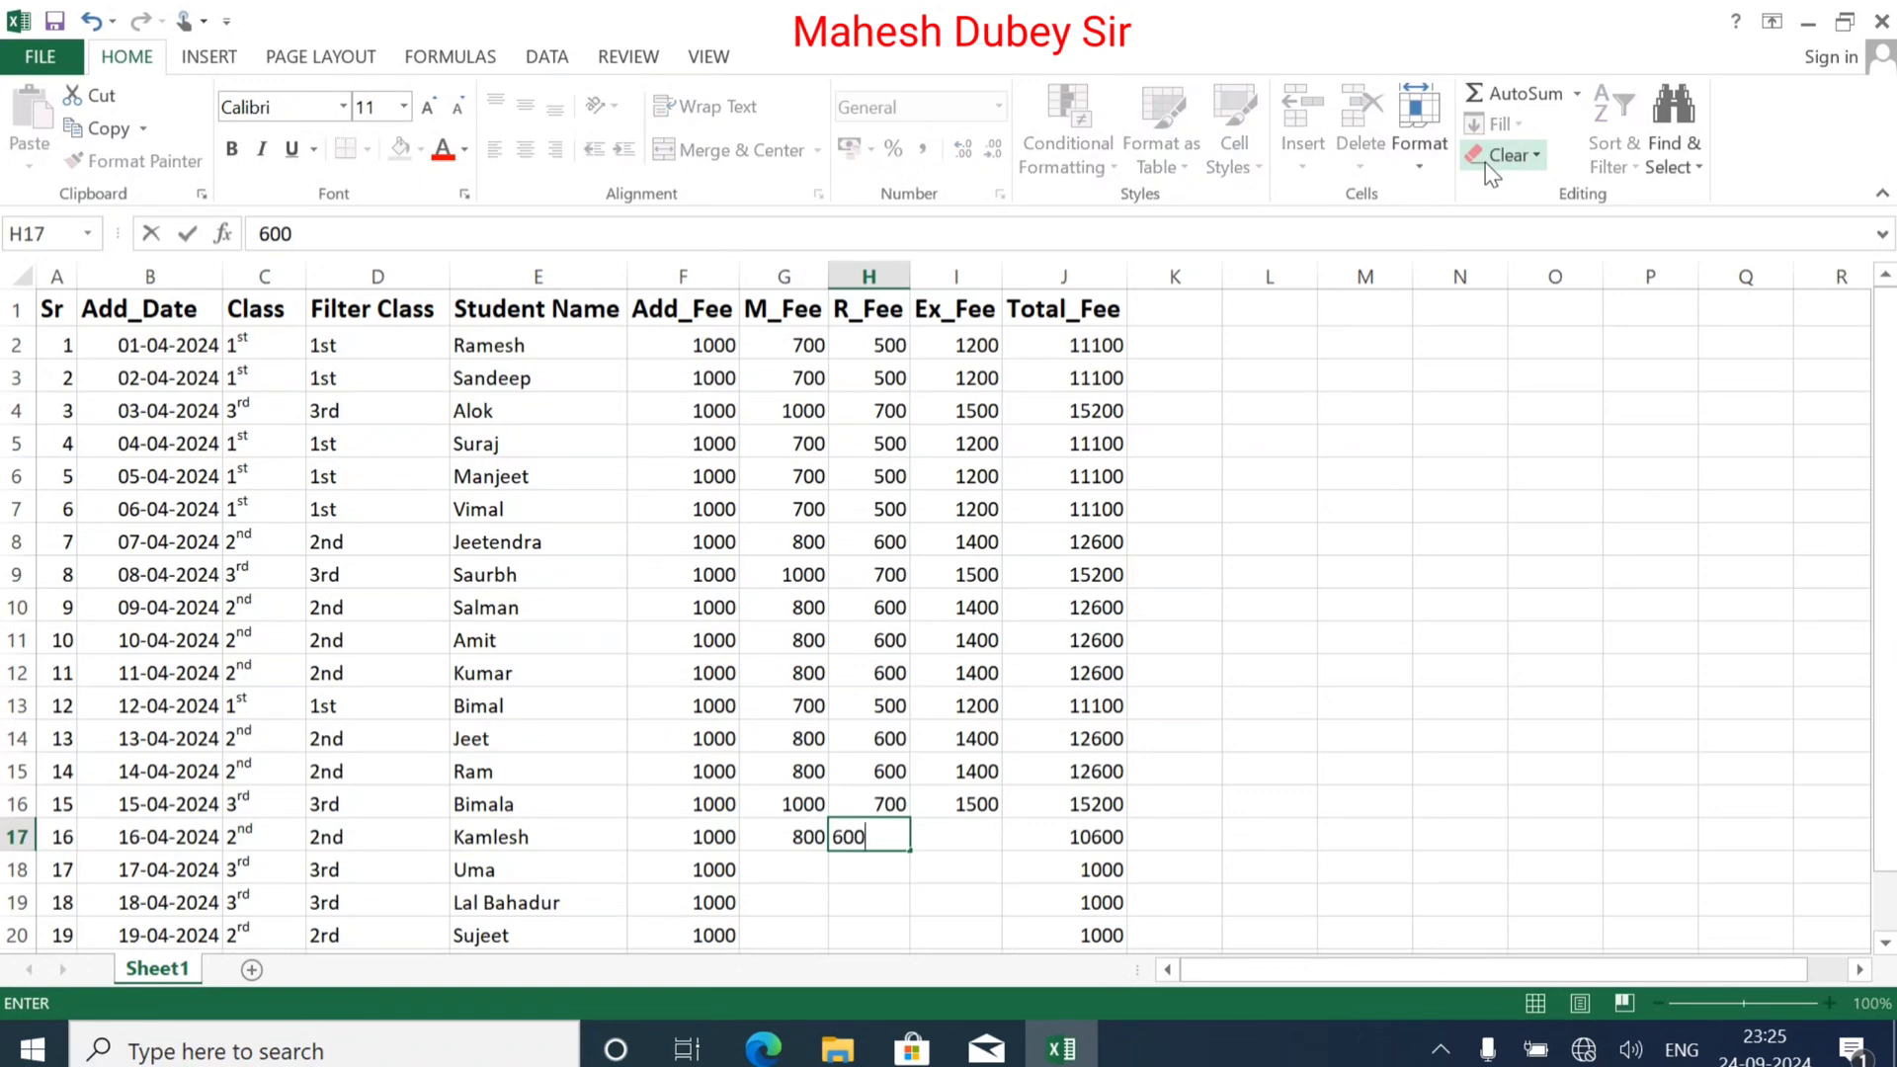
pyautogui.press('Tab')
pyautogui.write('1400')
pyautogui.press('Return')
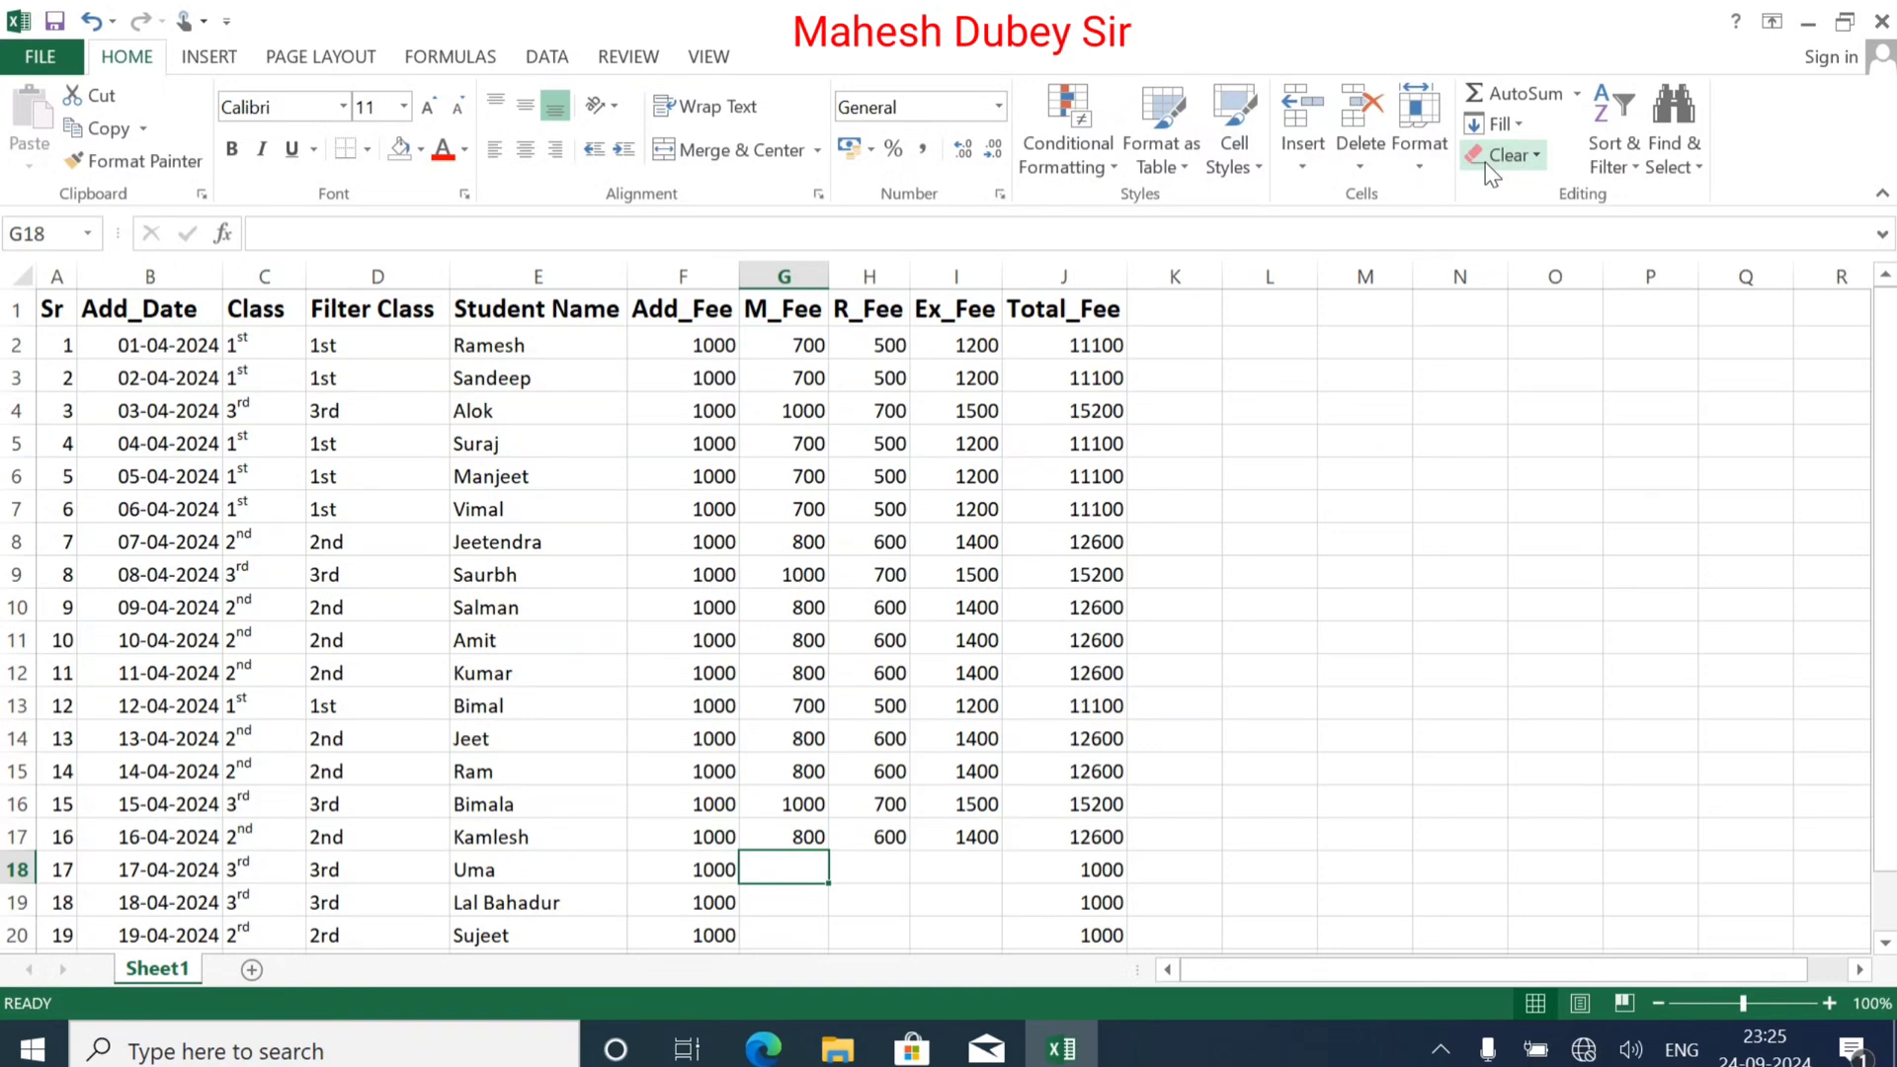
# Step: Try to autofill the M_Fee, R_Fee and Ex_Fee values of rows 16 and 17 down to row 22
pyautogui.moveTo(805, 804); pyautogui.dragTo(1008, 904)
pyautogui.click(803, 737)
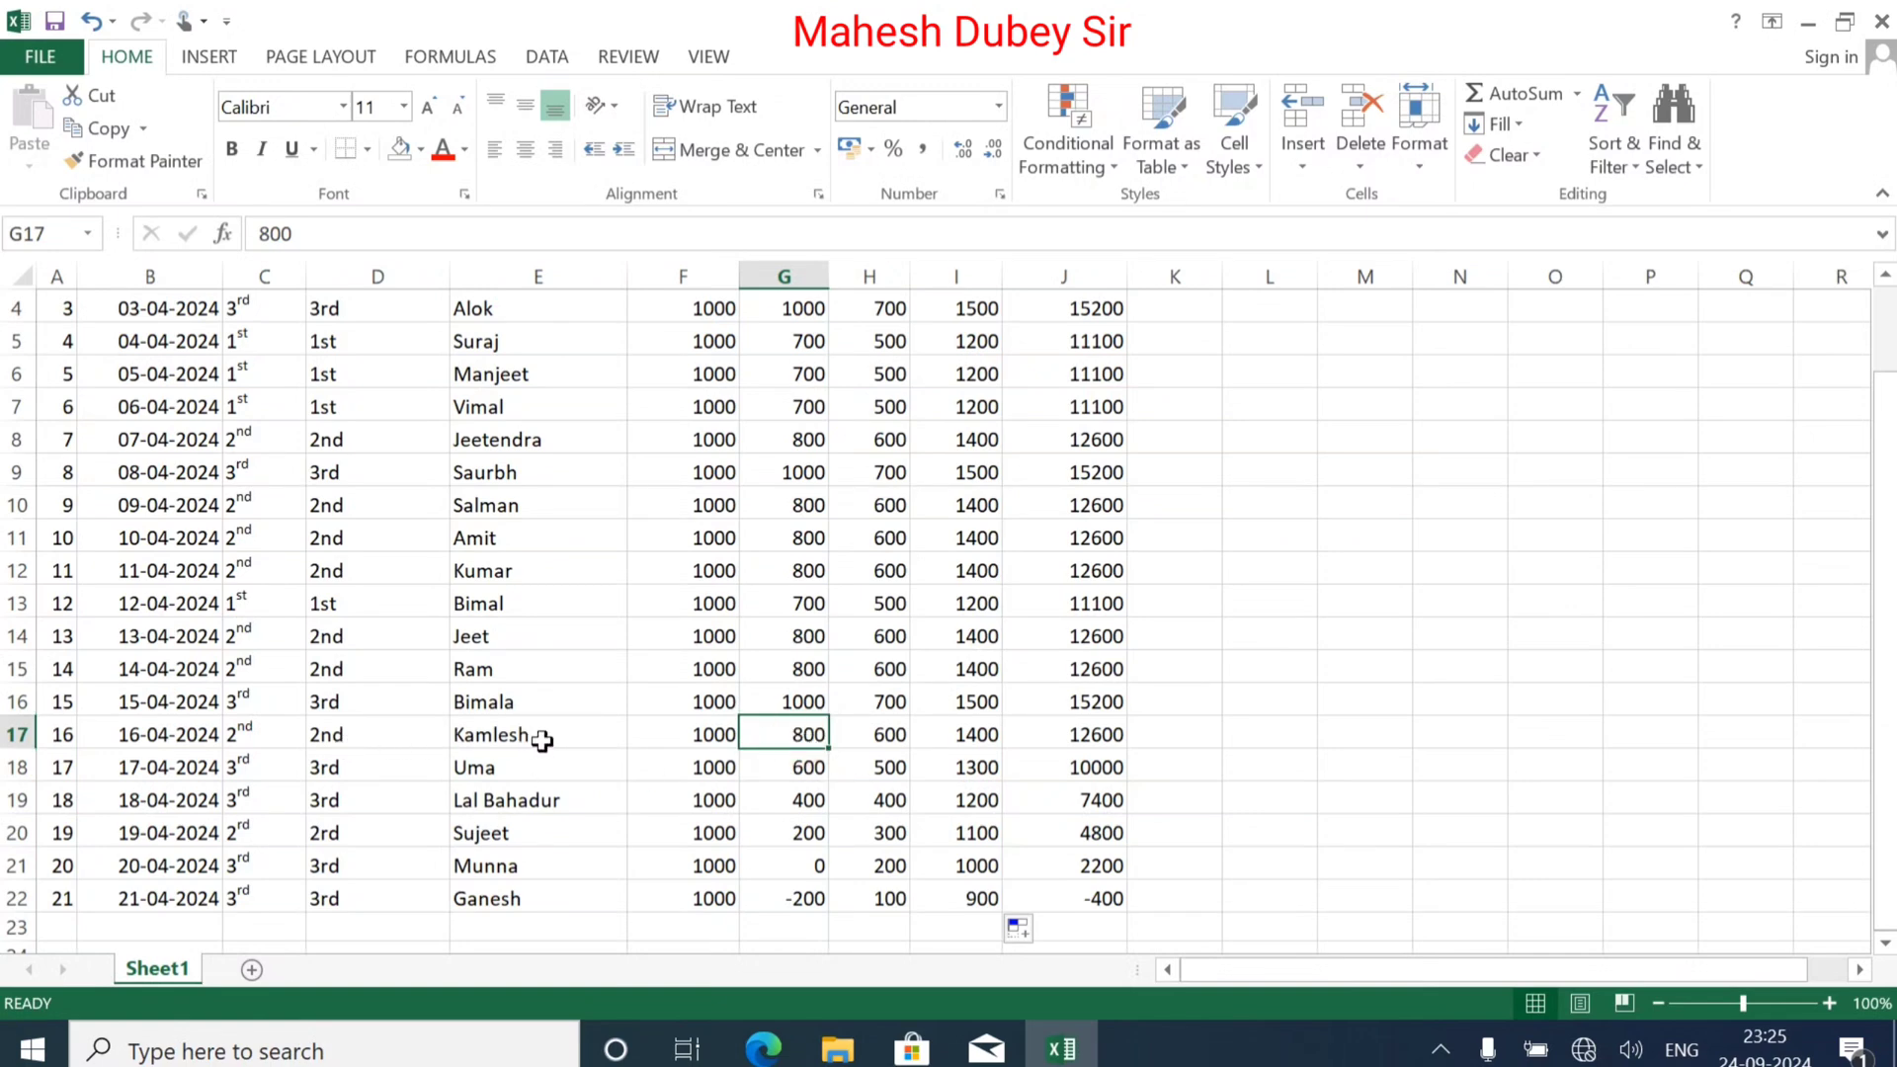
# Step: Replace the 3rd-class student's fees in row 18 with M_Fee 1000, R_Fee 700 and Ex_Fee 1500
pyautogui.click(798, 773)
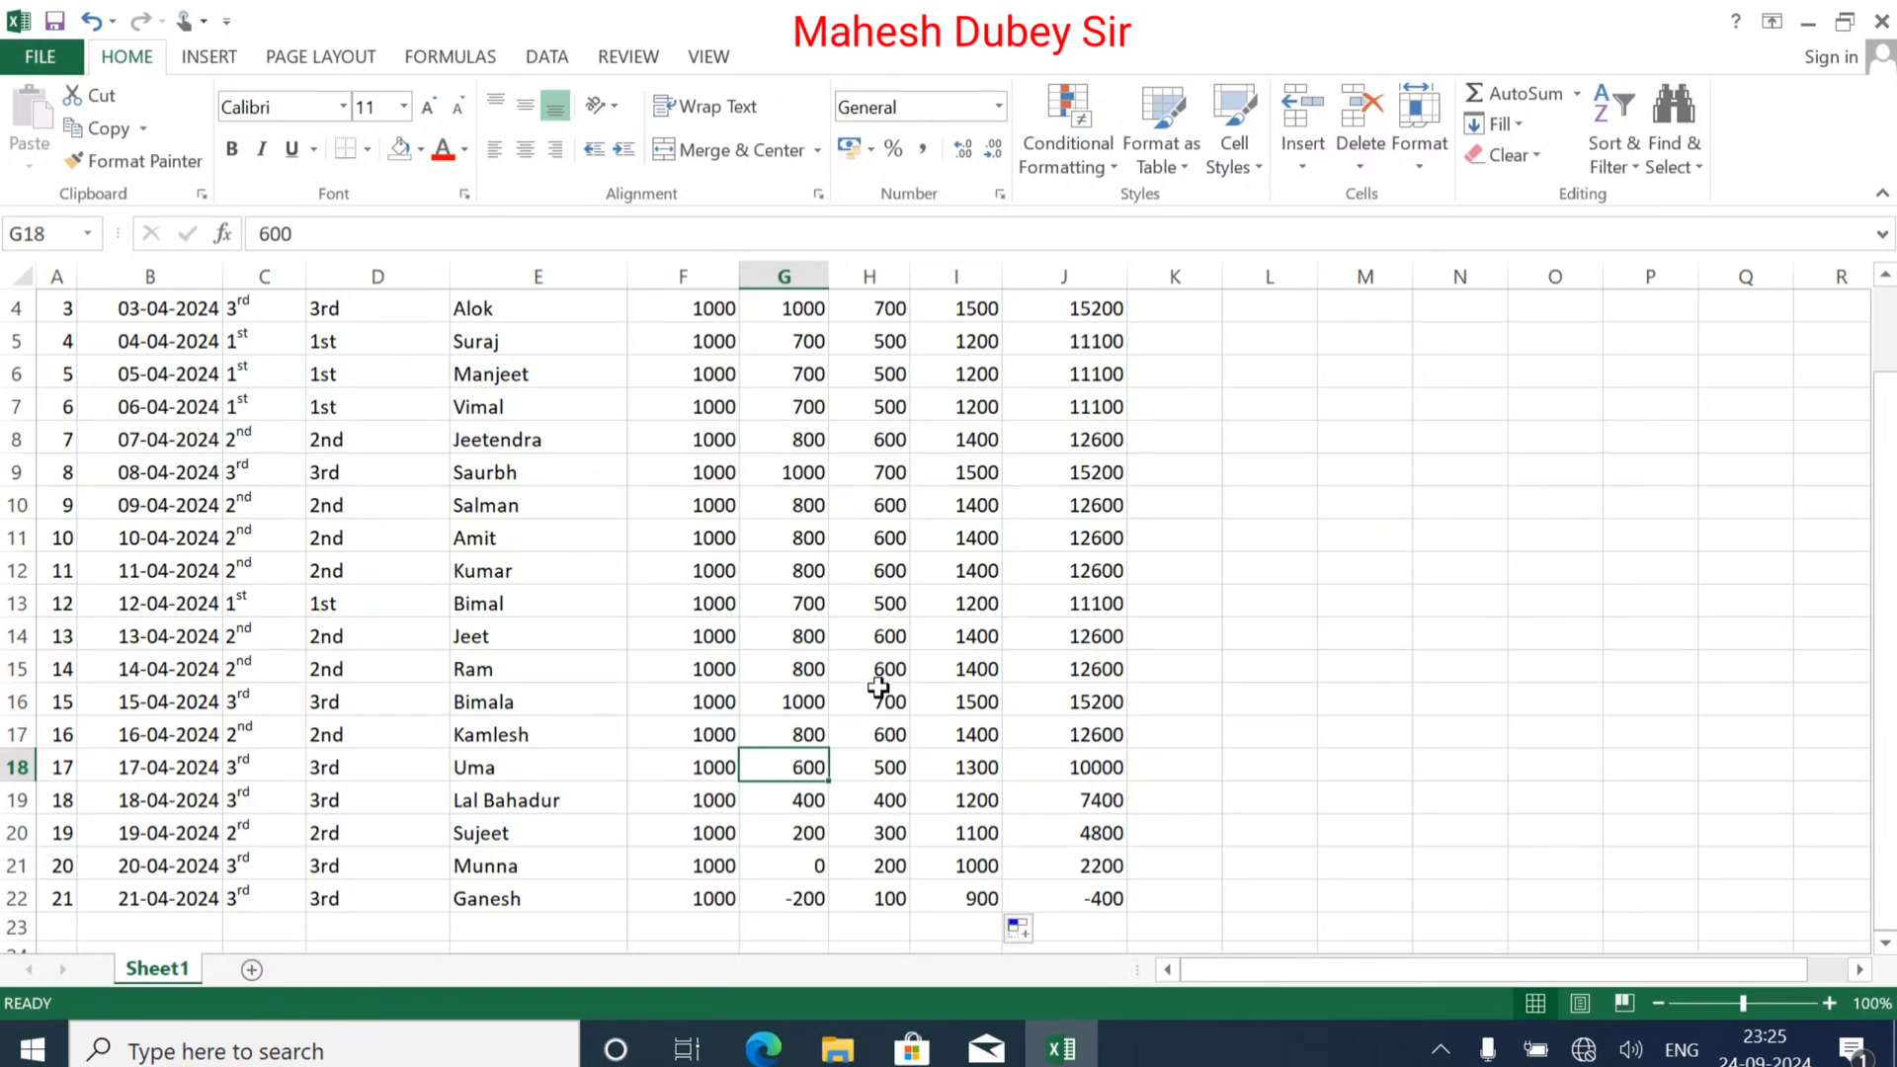
pyautogui.write('1000')
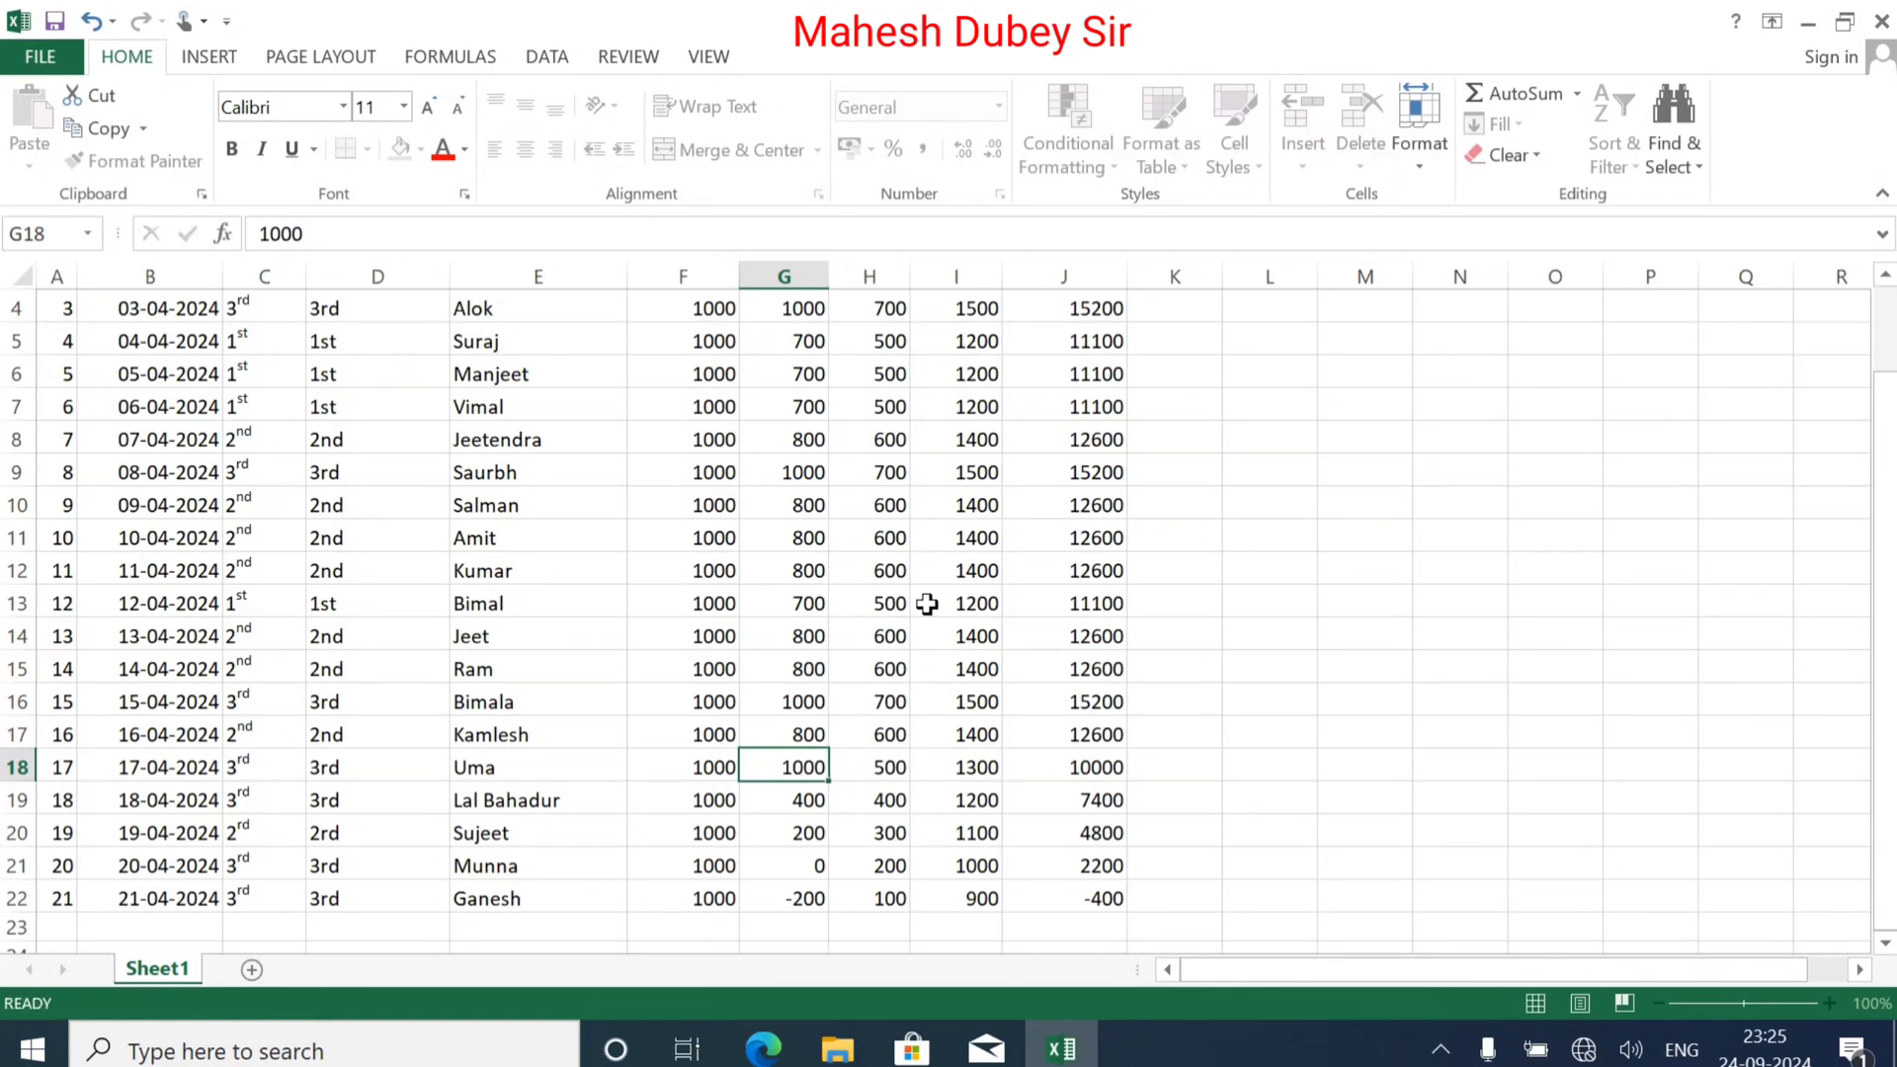
pyautogui.press('Tab')
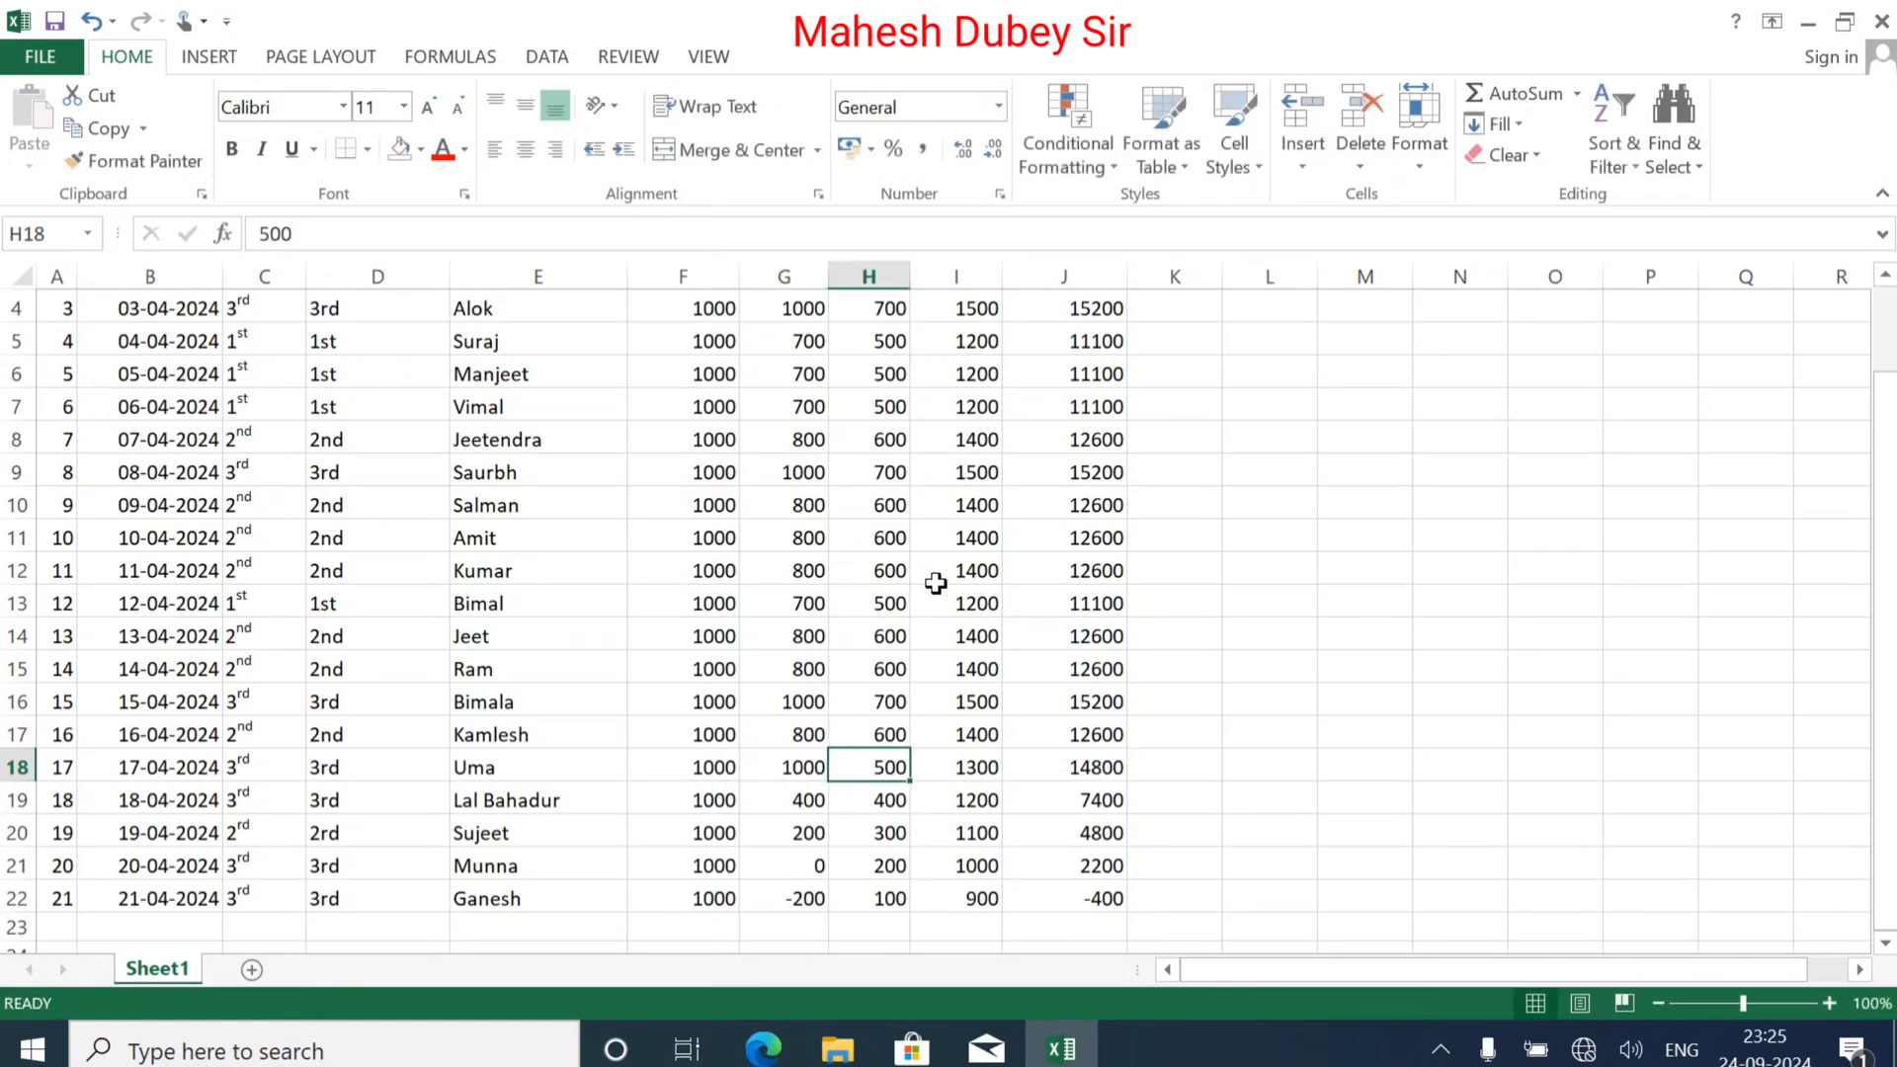
pyautogui.write('700')
pyautogui.press('Tab')
pyautogui.write('1500')
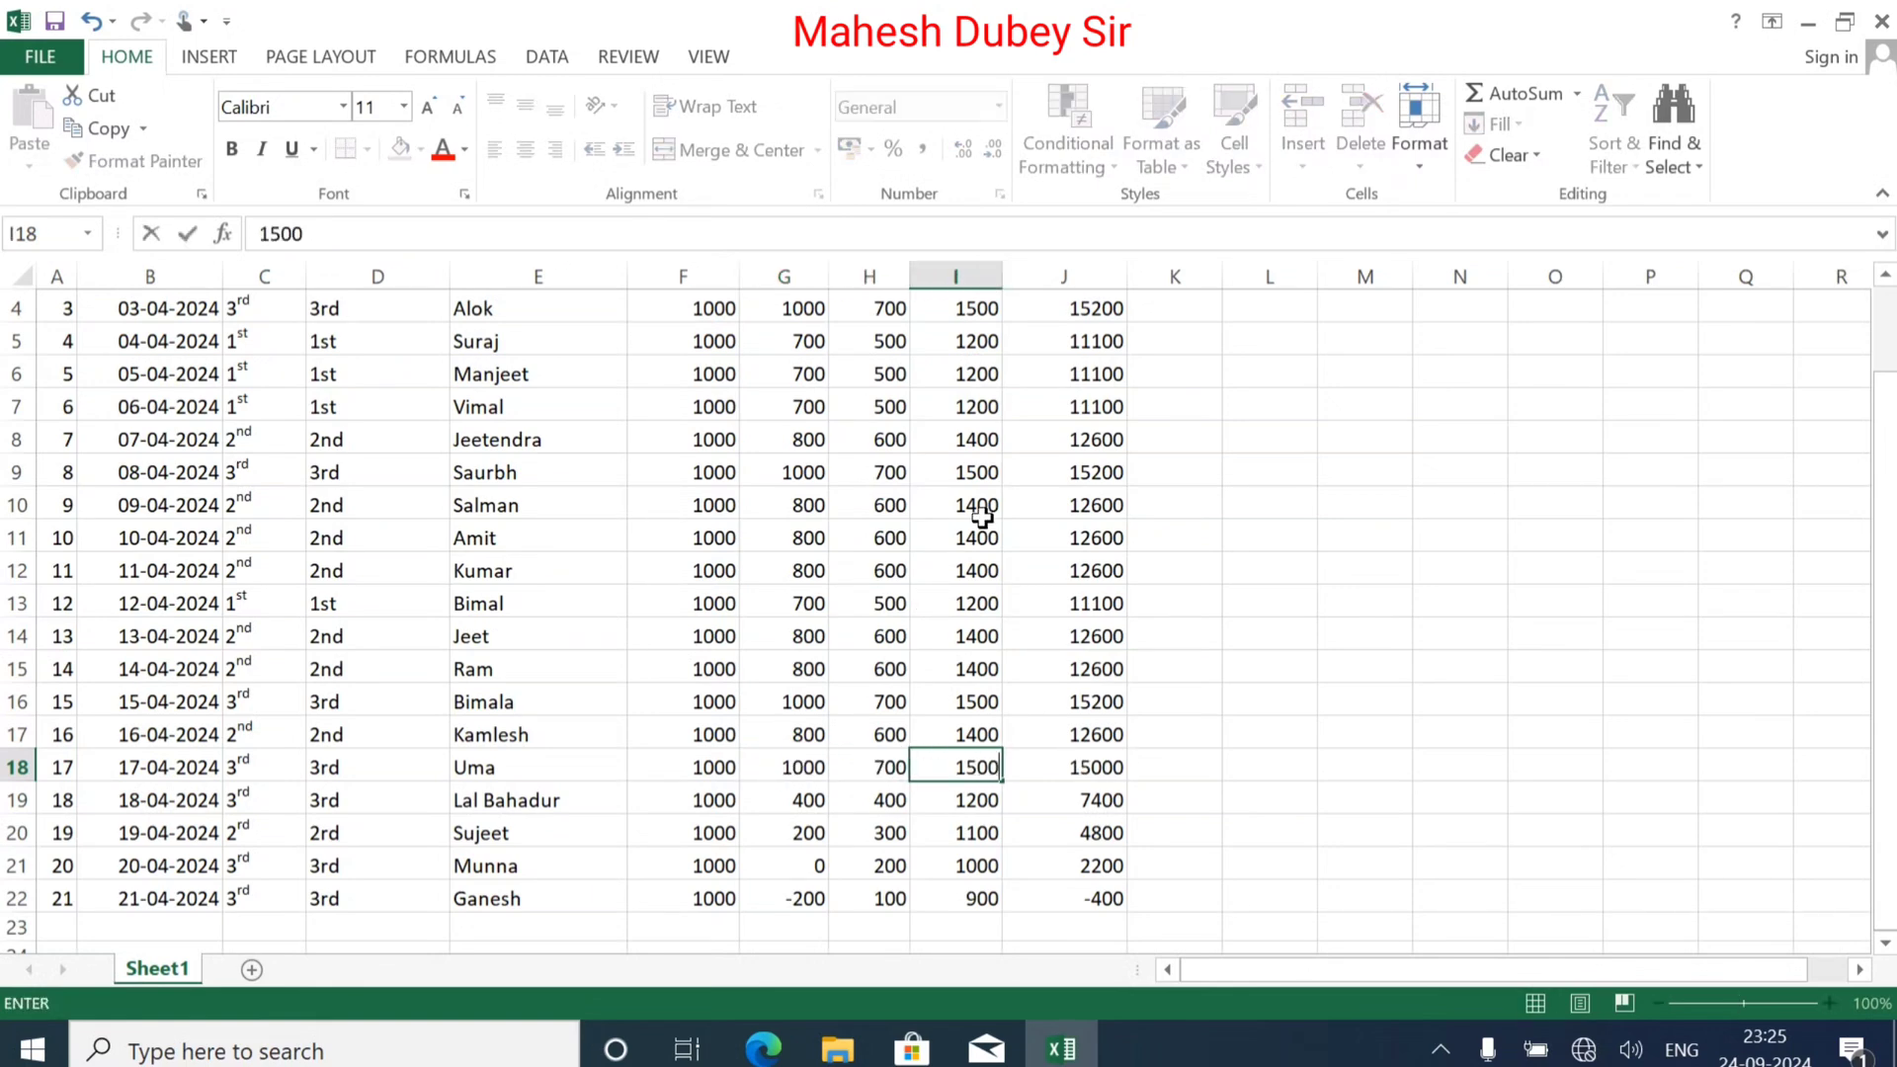
pyautogui.press('Return')
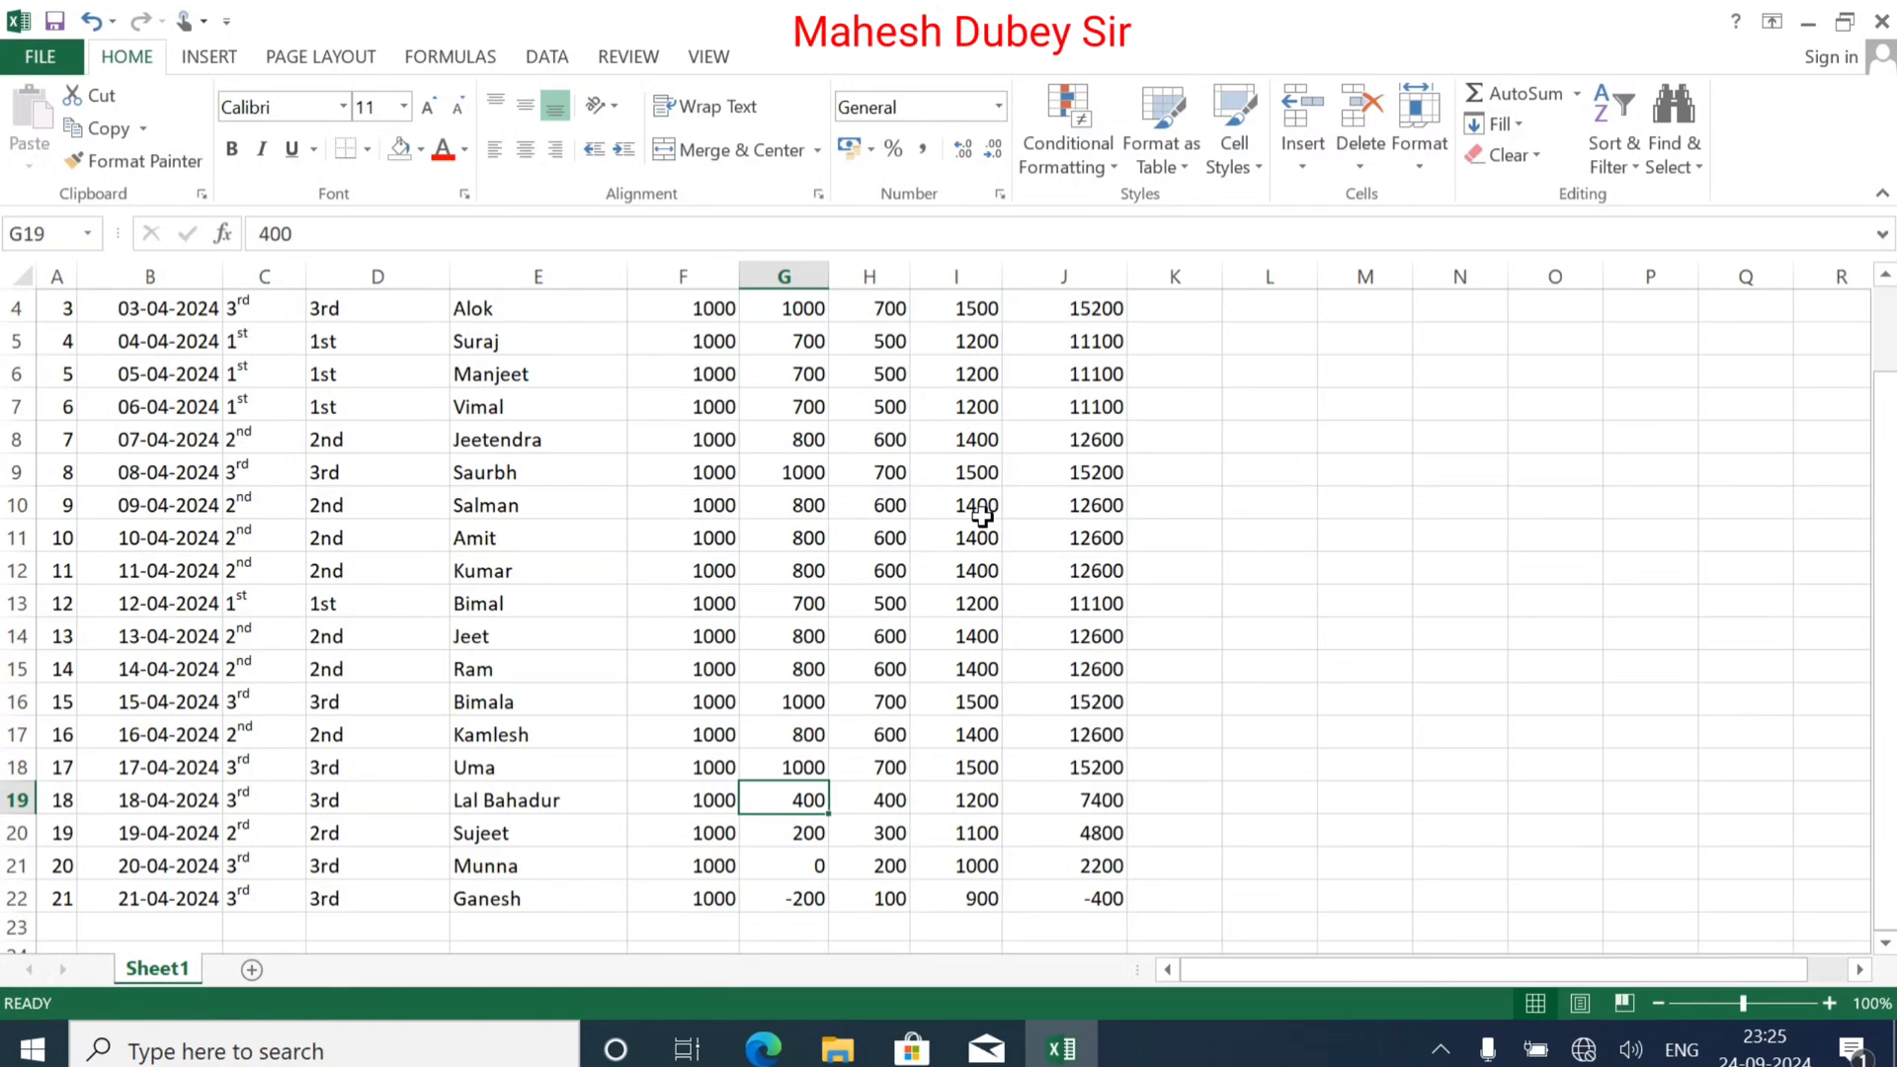
# Step: Copy the fees from row 18 down into row 19: M_Fee 1000, R_Fee 700 and Ex_Fee 1500
pyautogui.hotkey('ctrl', 's')
pyautogui.press('Escape')
pyautogui.write('`')
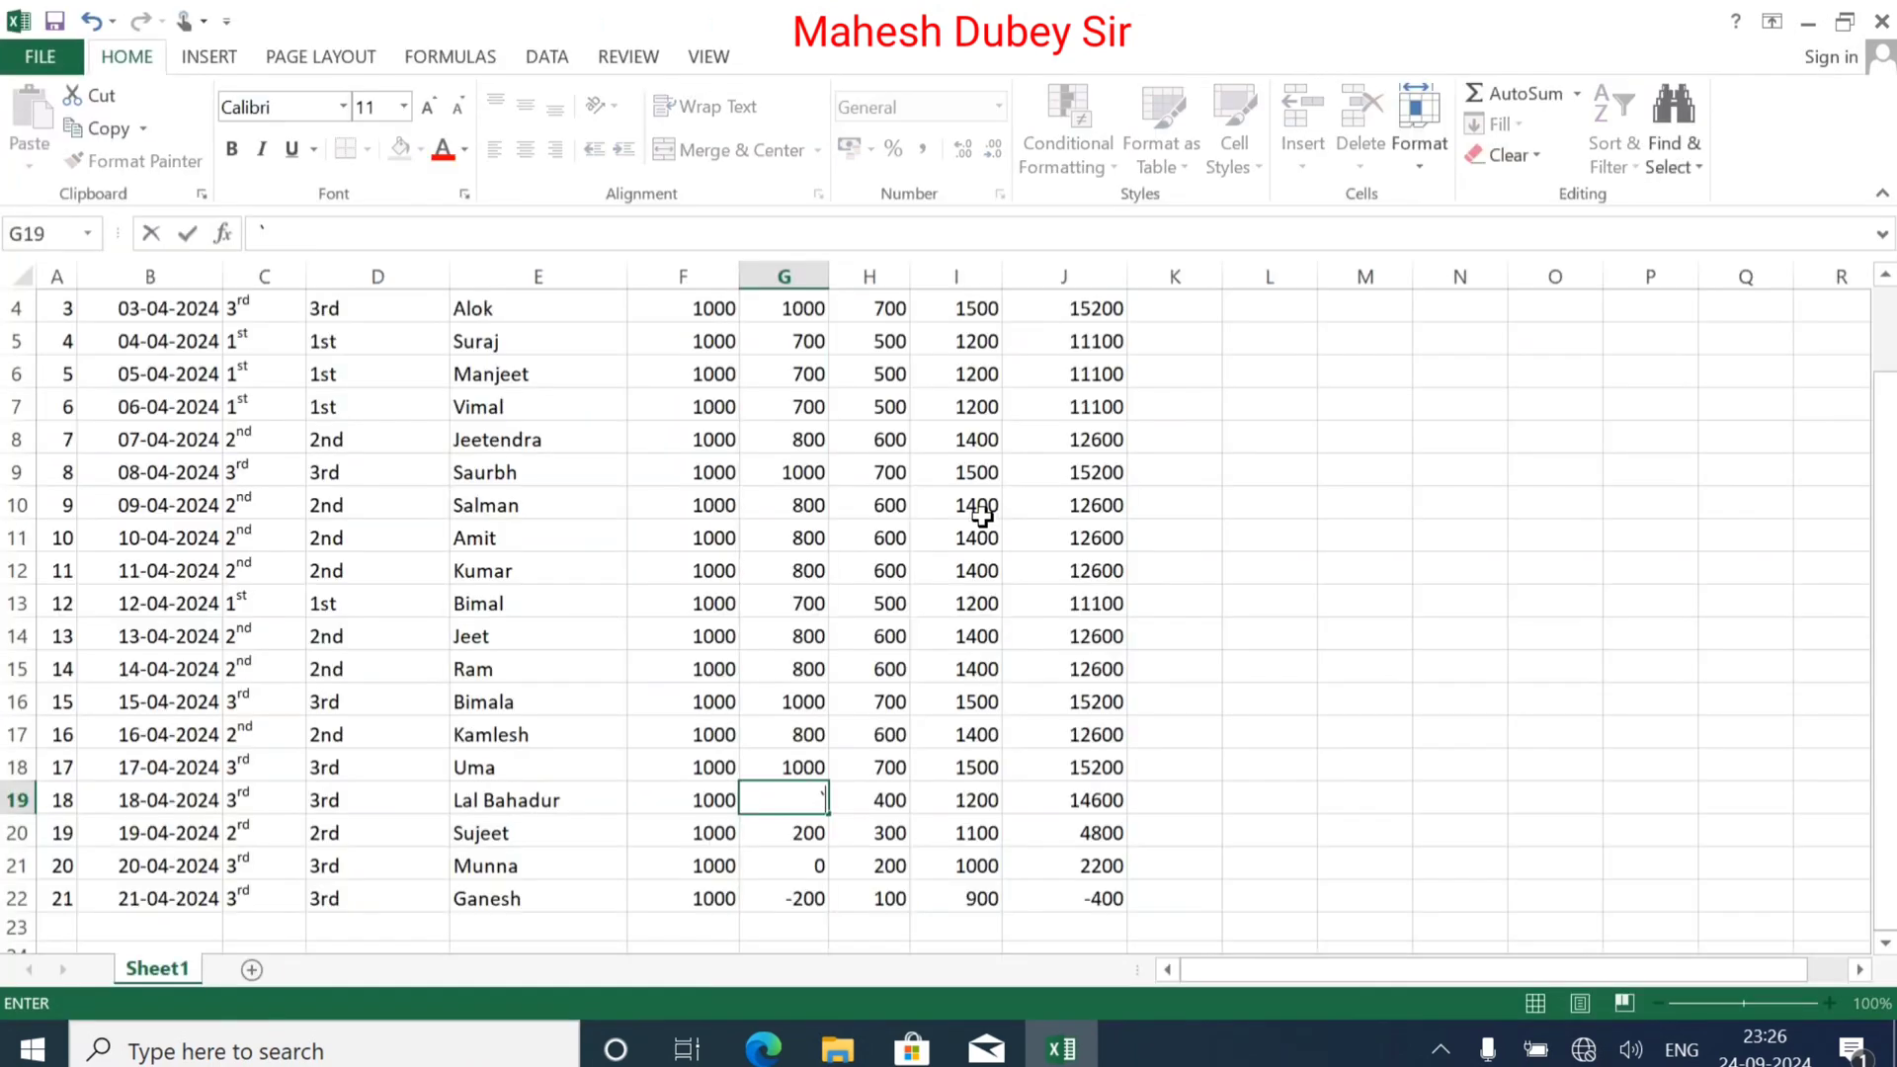
pyautogui.press('Escape')
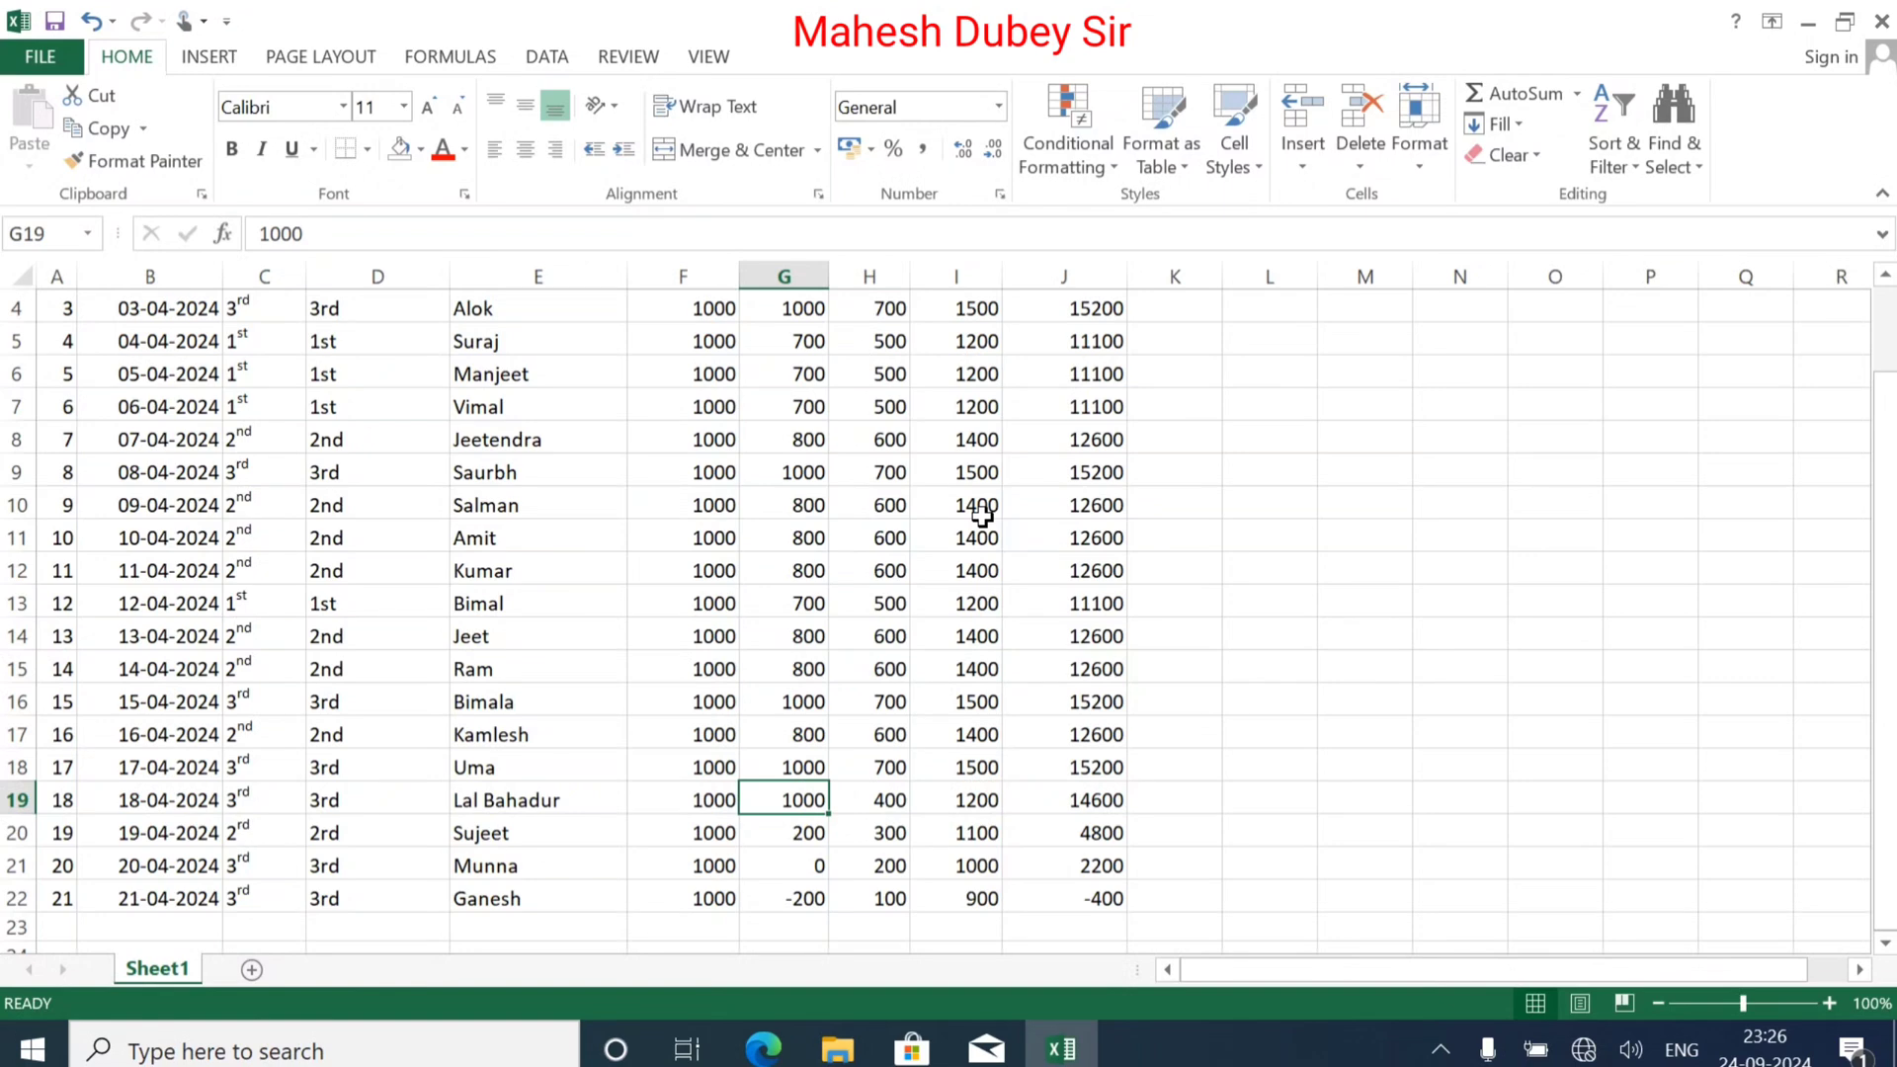
pyautogui.press('Right')
pyautogui.hotkey('ctrl', 'd')
pyautogui.press('Right')
pyautogui.hotkey('ctrl', 'd')
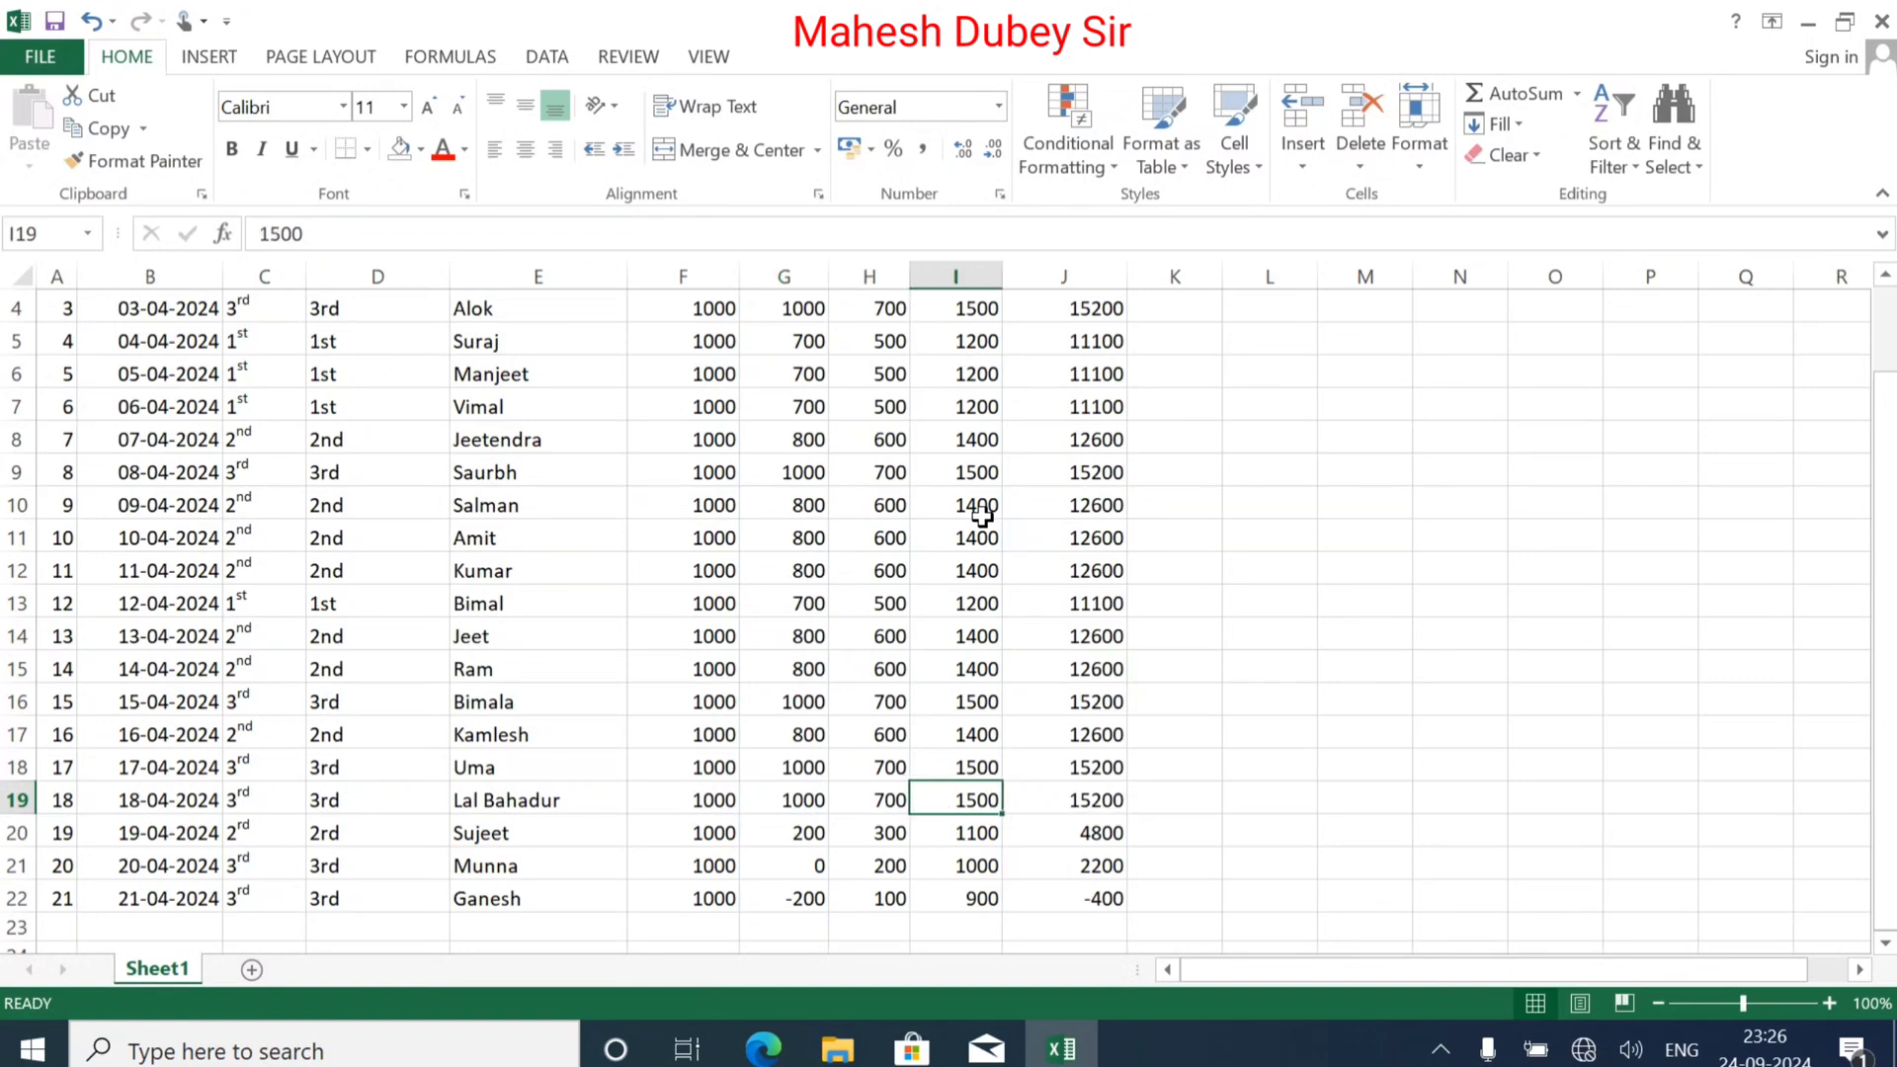
# Step: Replace the fees in row 20 with M_Fee 800, R_Fee 600 and Ex_Fee 1400
pyautogui.press('Down')
pyautogui.press('Left')
pyautogui.press('Left')
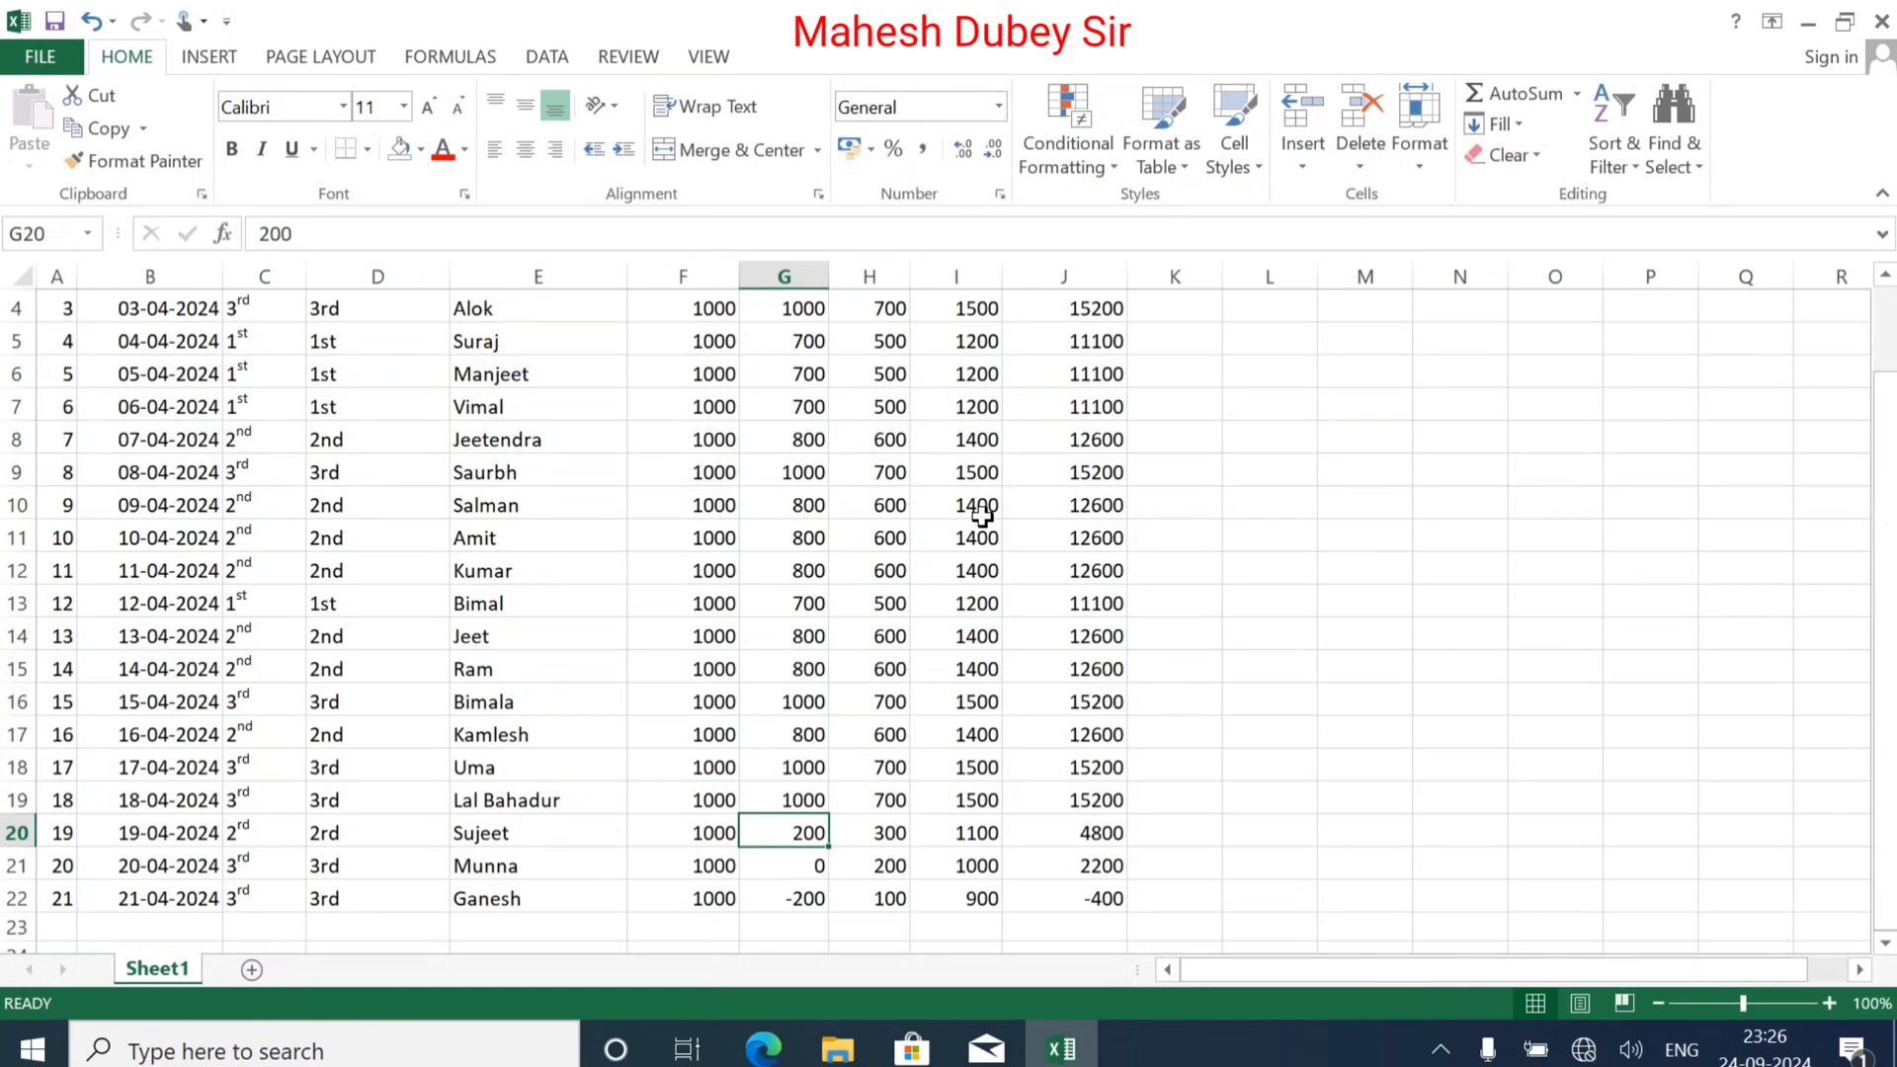
pyautogui.write('800')
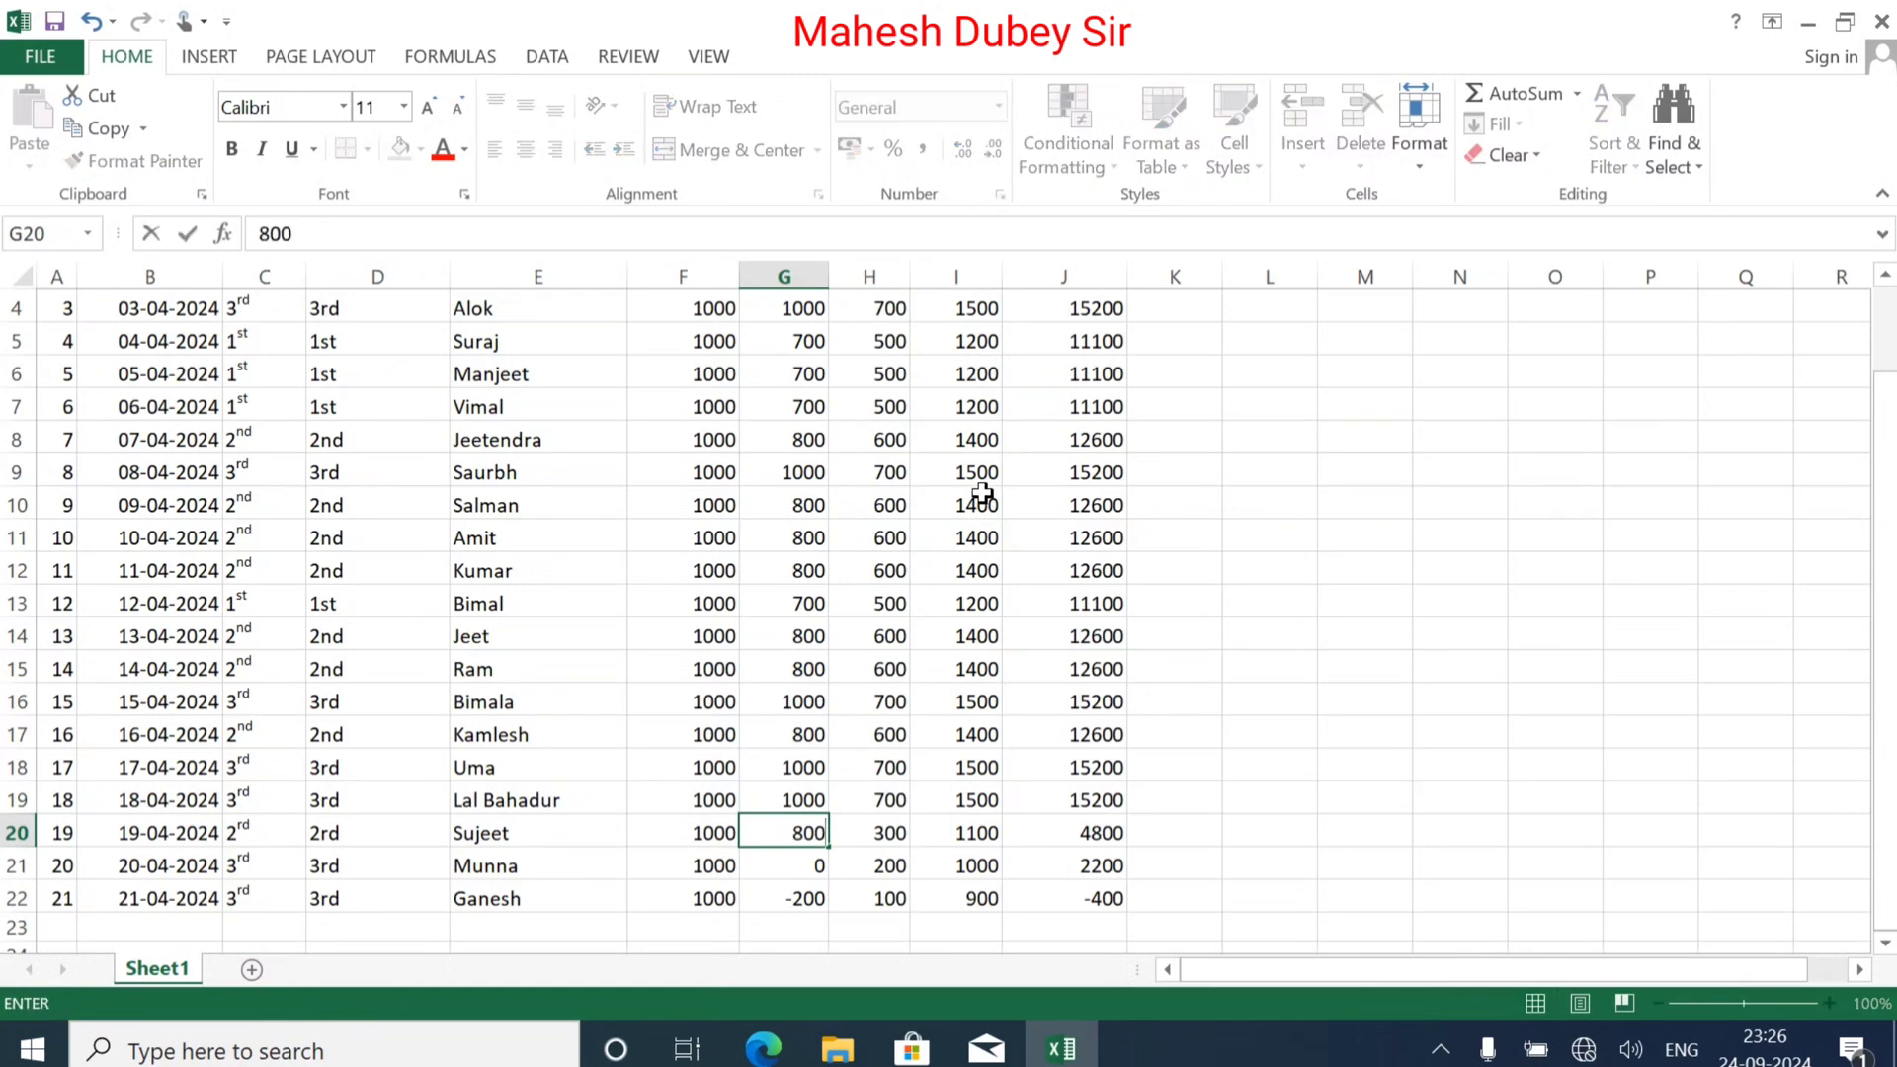
pyautogui.press('Right')
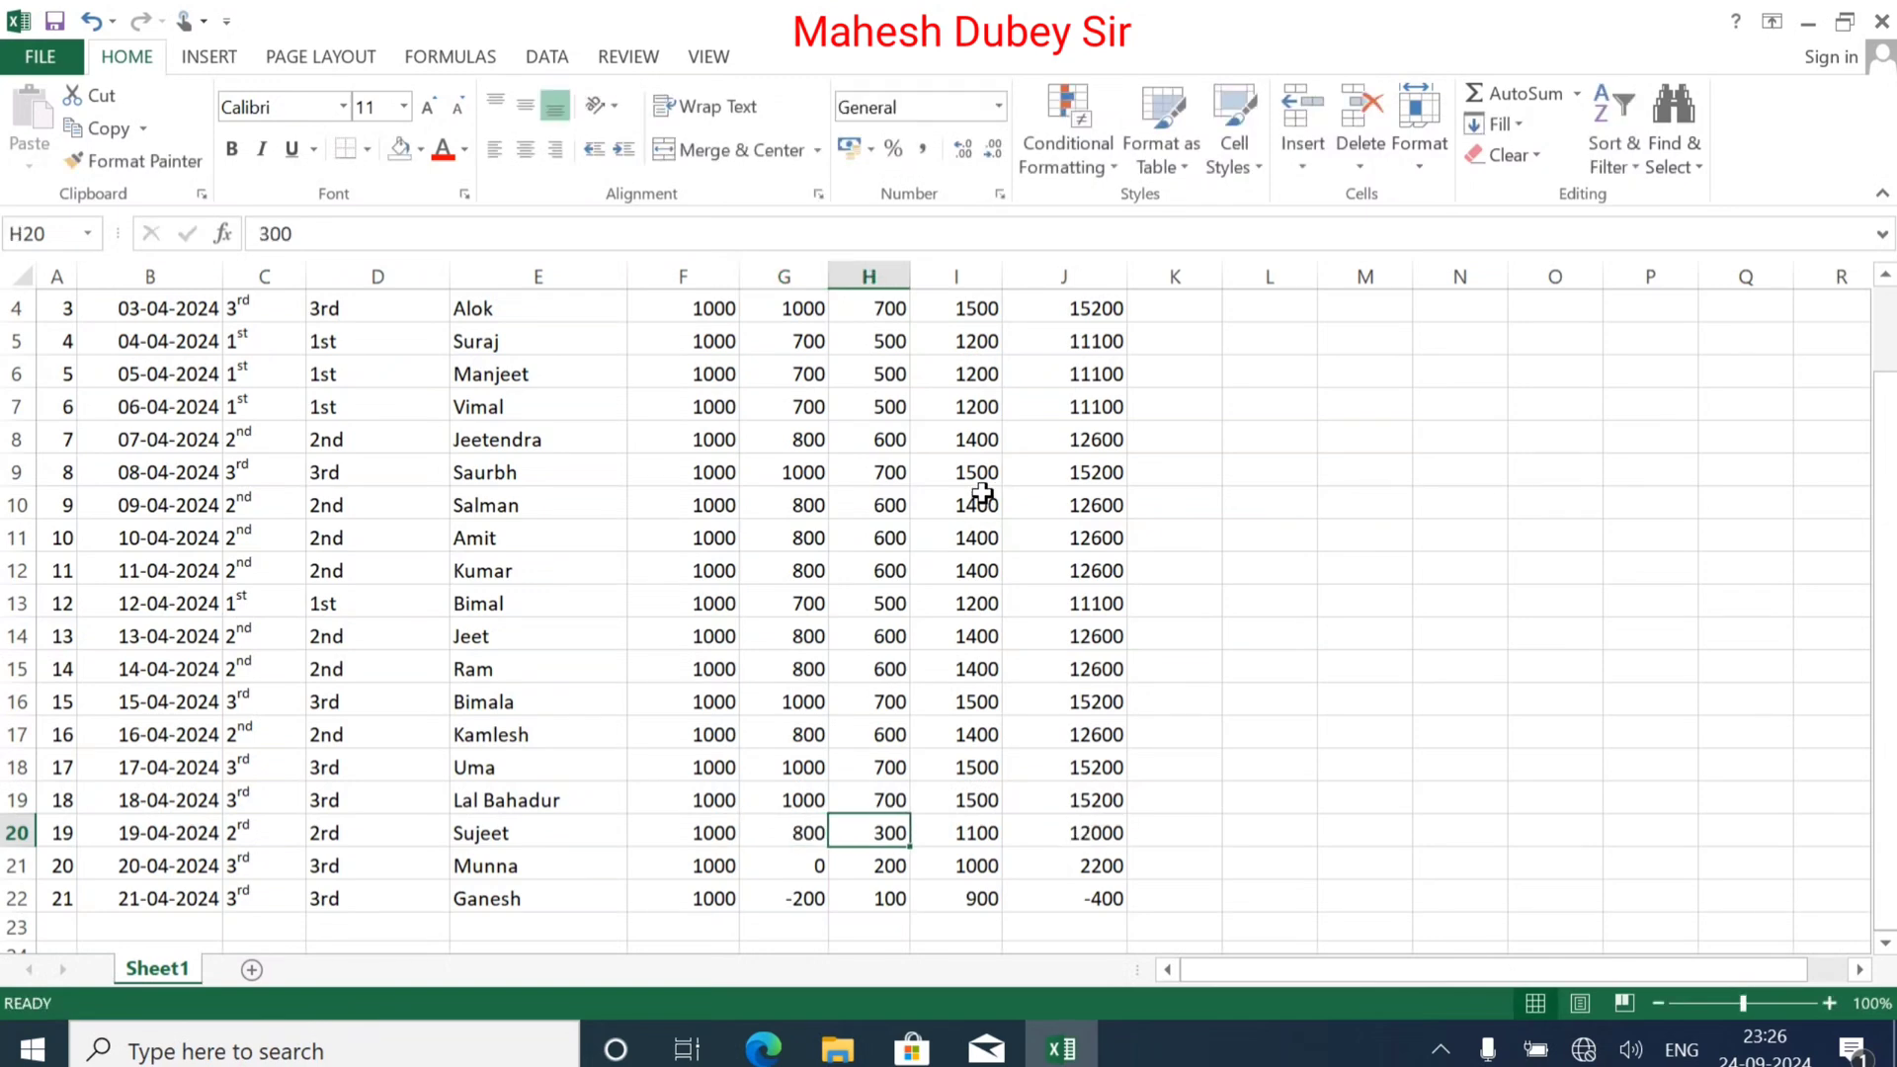
pyautogui.write('600')
pyautogui.press('Right')
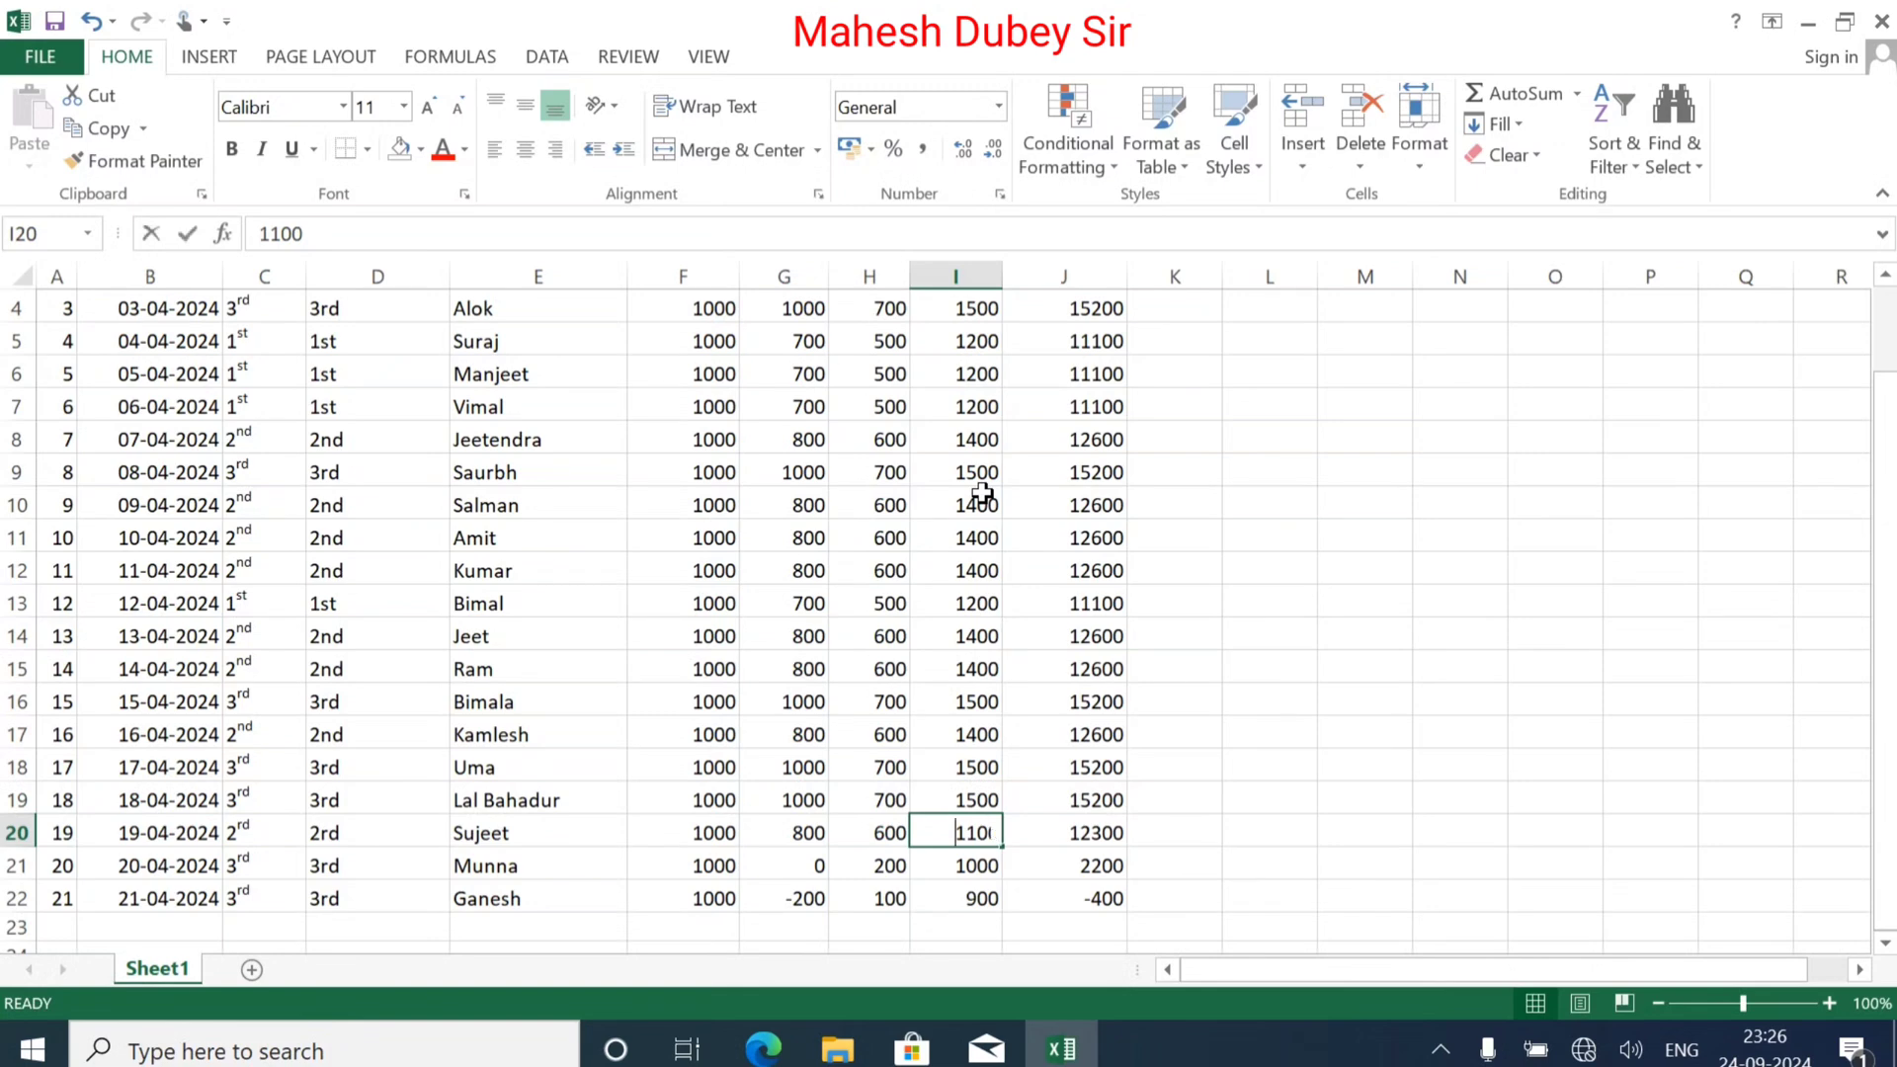
pyautogui.write('140')
pyautogui.press('Return')
# Step: Replace the fees in row 21 with M_Fee 1000, R_Fee 800 and Ex_Fee 1500
pyautogui.press('Left')
pyautogui.press('Left')
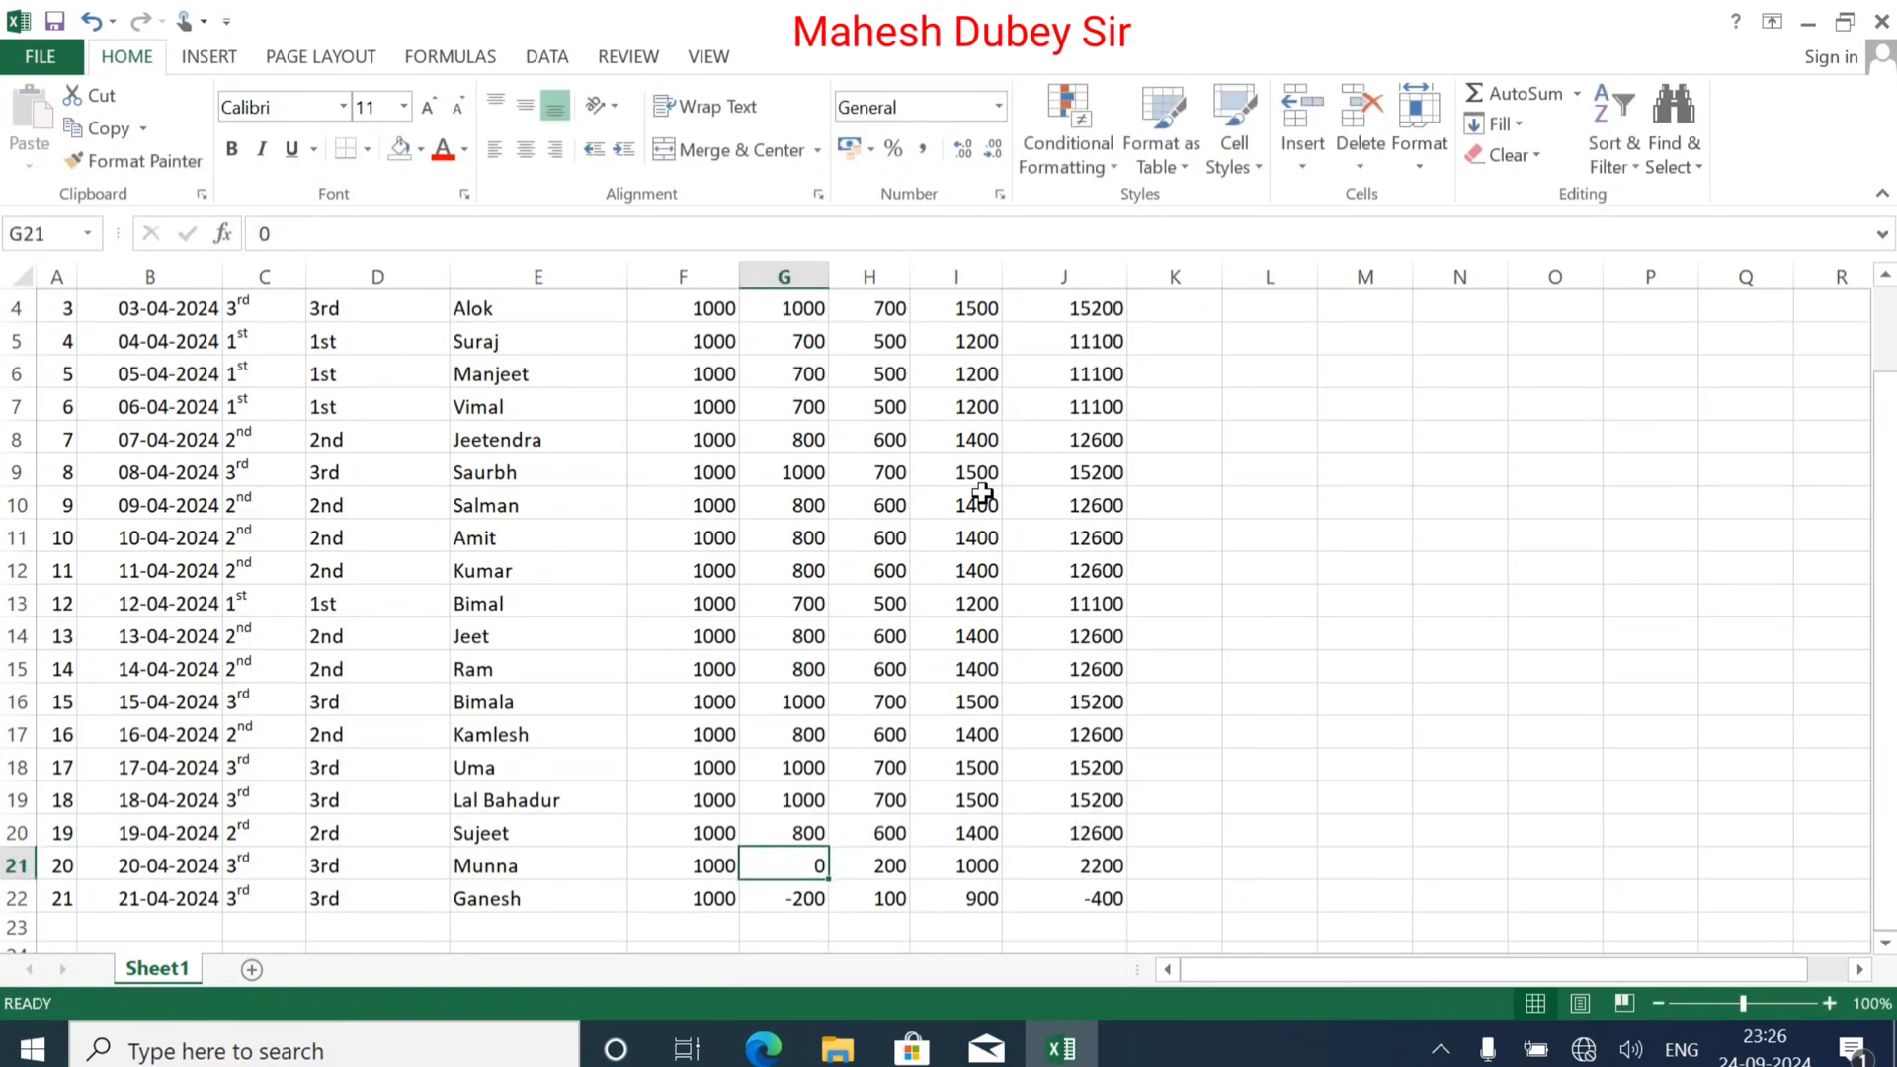
pyautogui.write('1000')
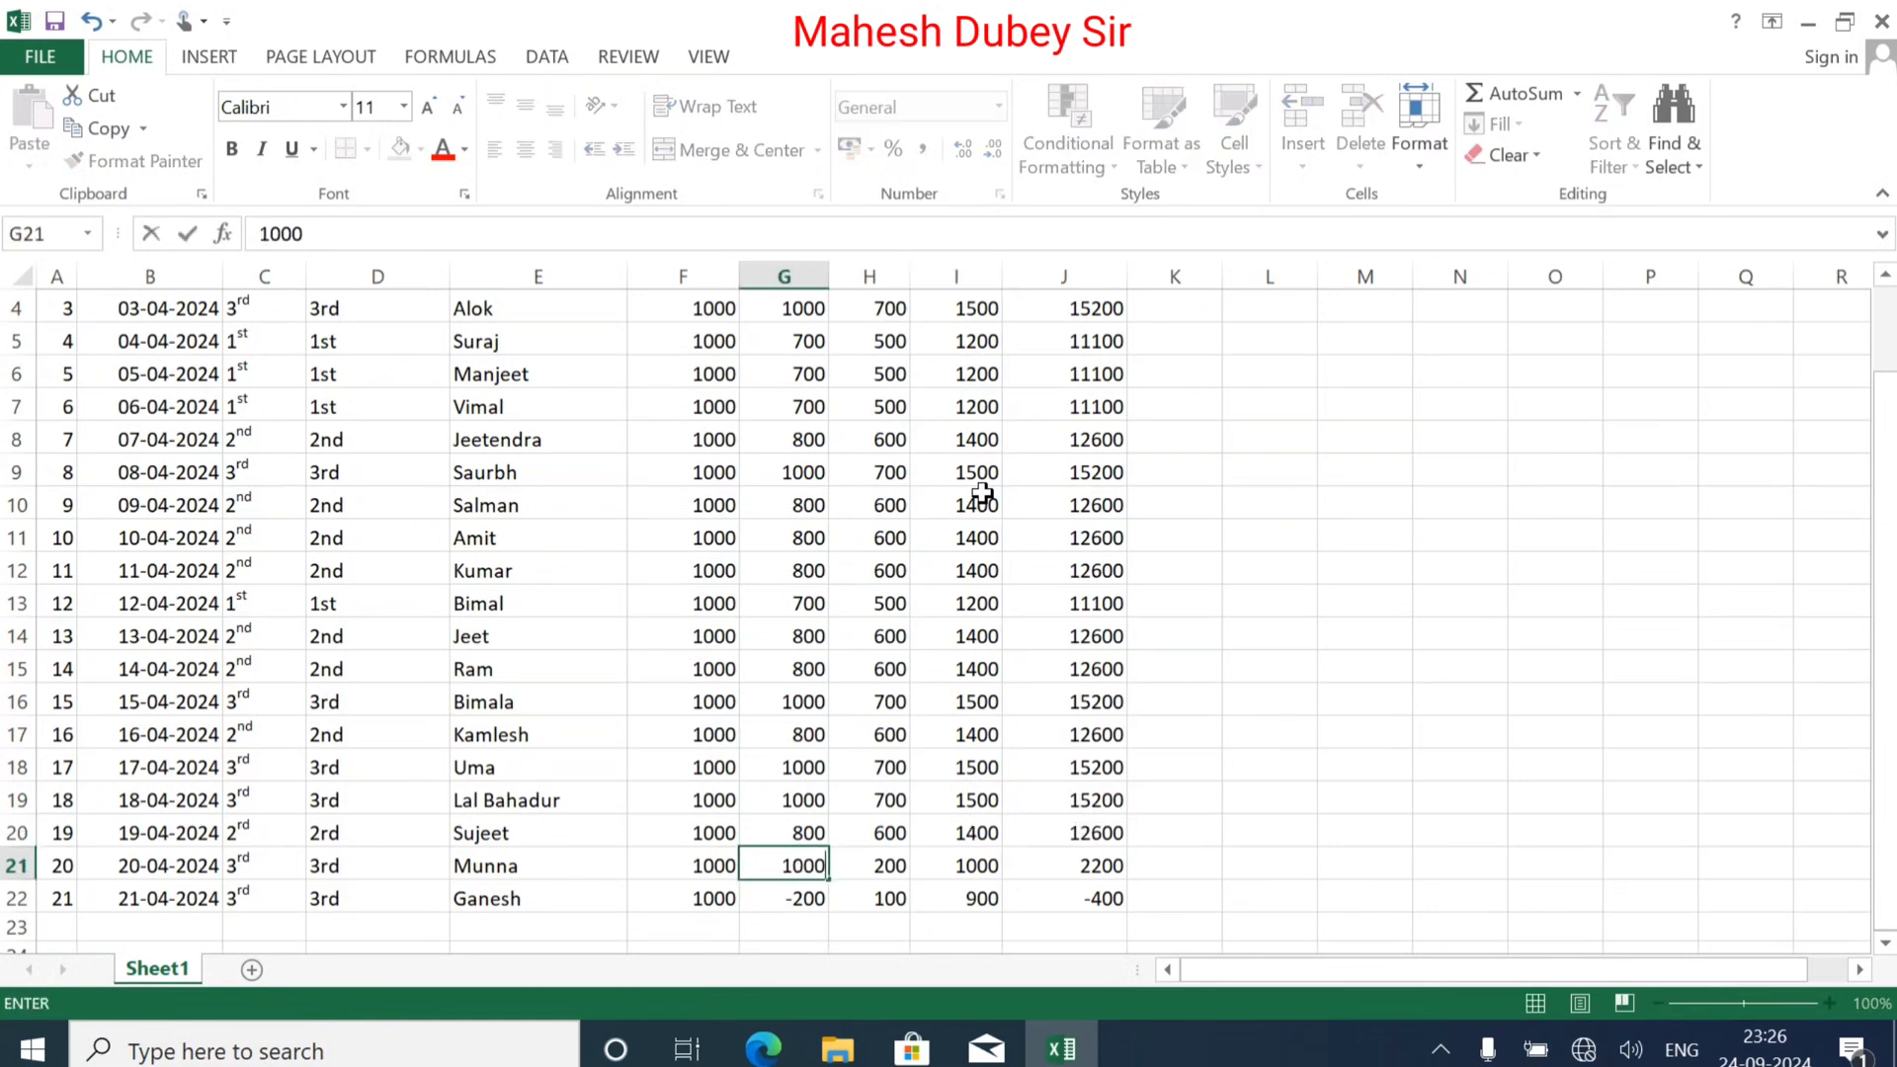
pyautogui.press('Right')
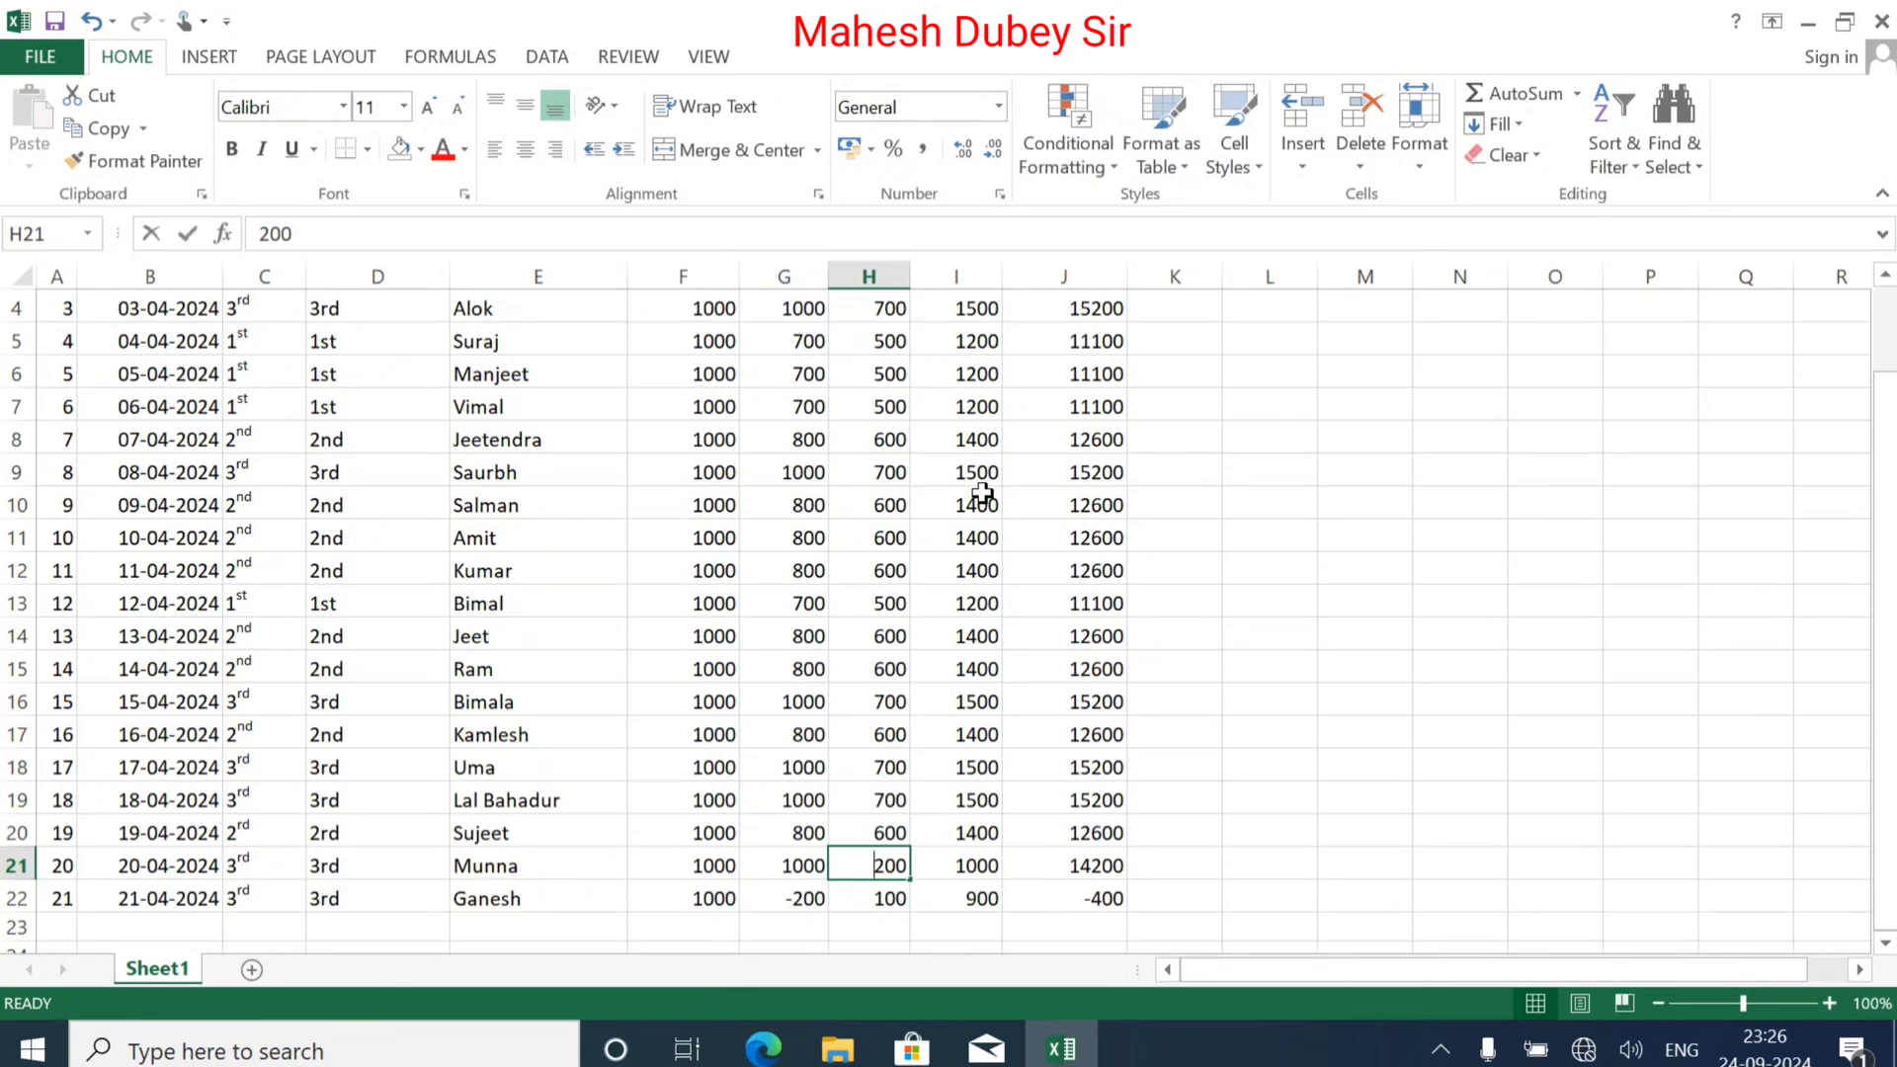
pyautogui.write('80')
pyautogui.press('Right')
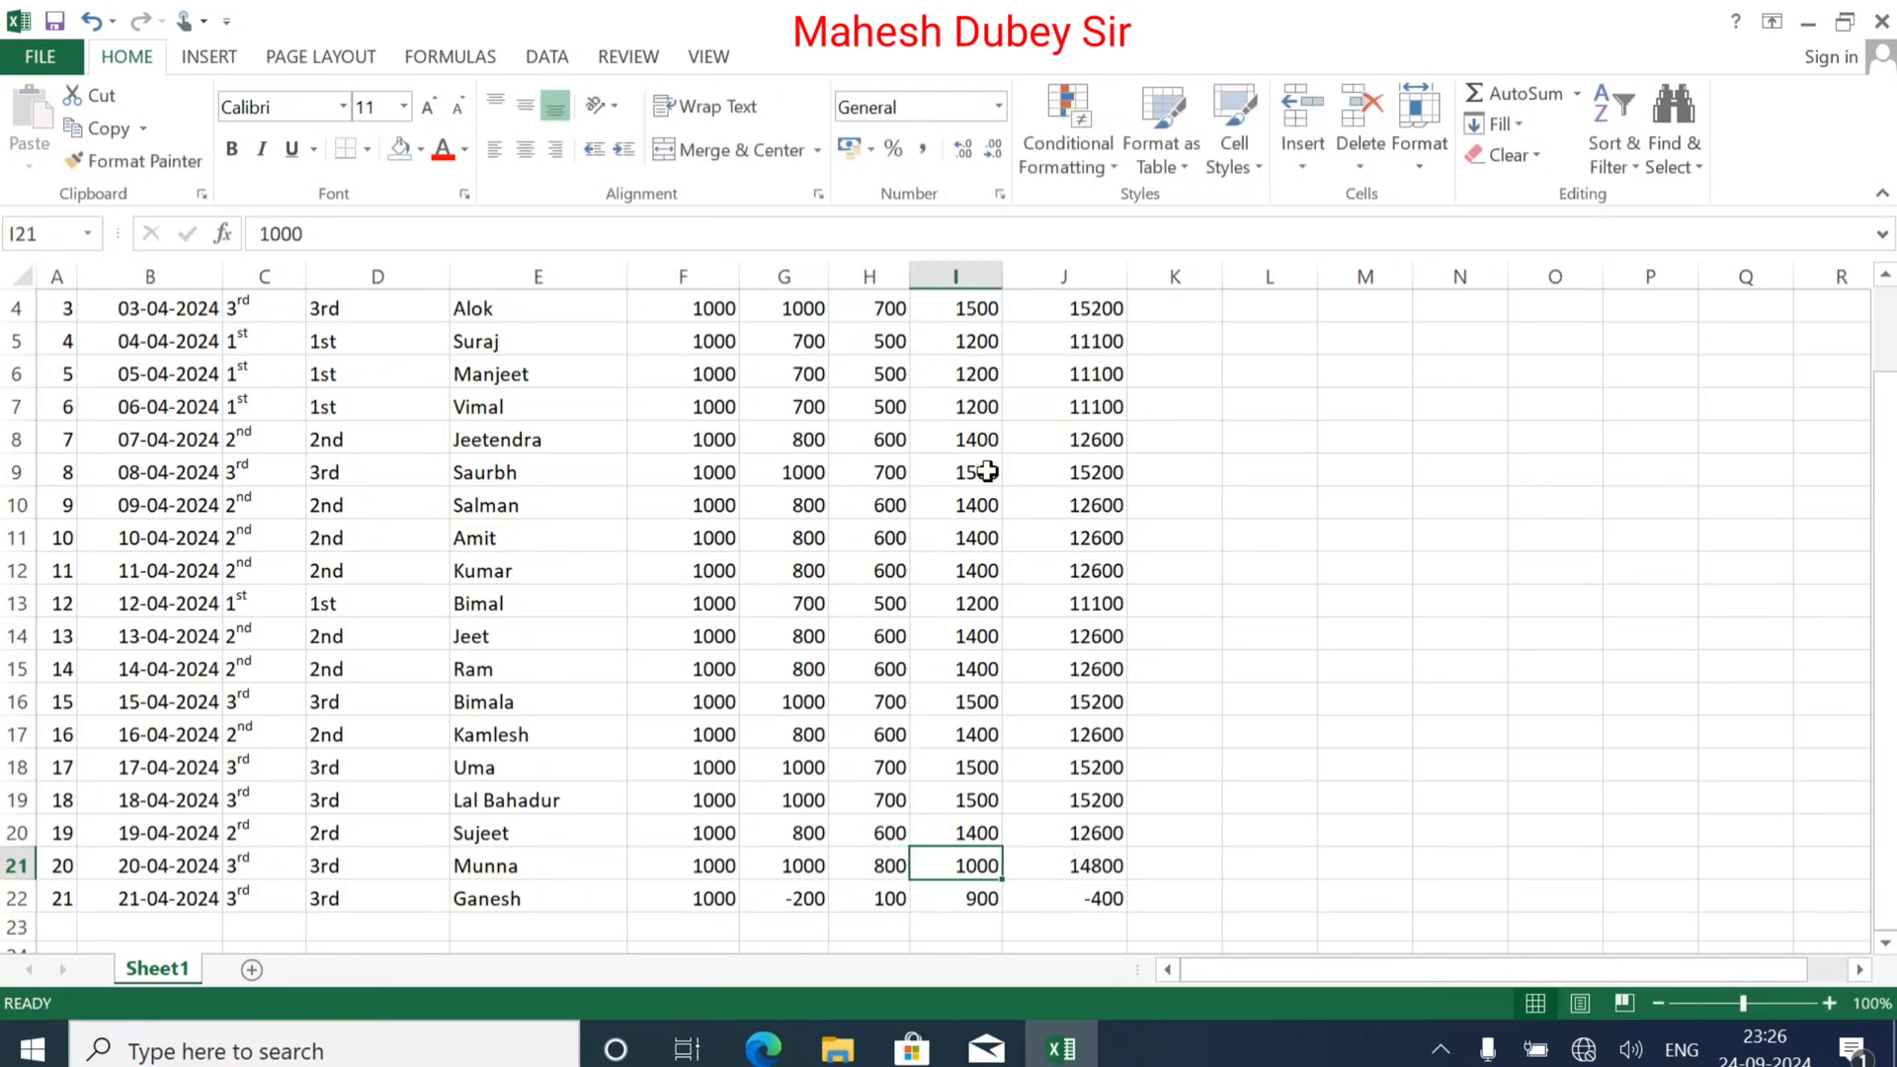
pyautogui.write('150')
pyautogui.press('Return')
# Step: Copy the fees from row 21 down into row 22: M_Fee 1000, R_Fee 800 and Ex_Fee 1500
pyautogui.press('Left')
pyautogui.press('Left')
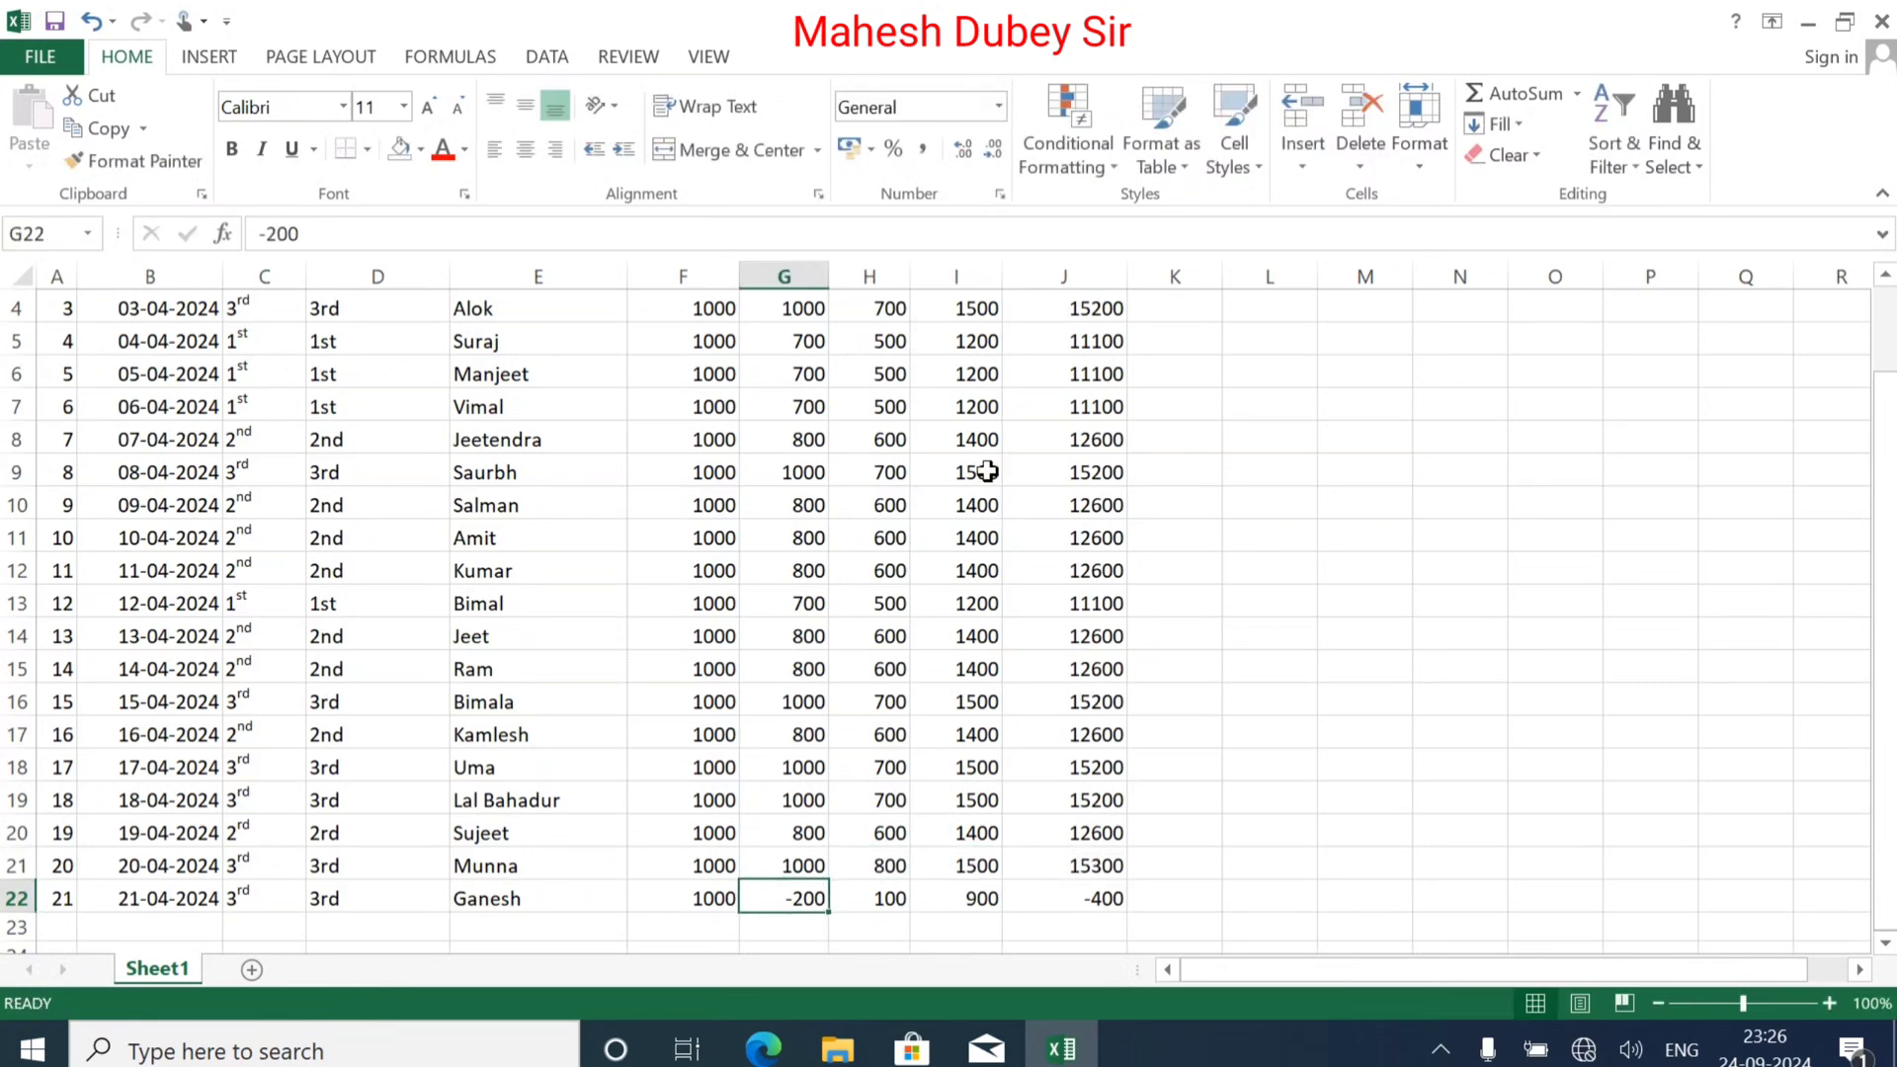
pyautogui.hotkey('ctrl', 'd')
pyautogui.press('Right')
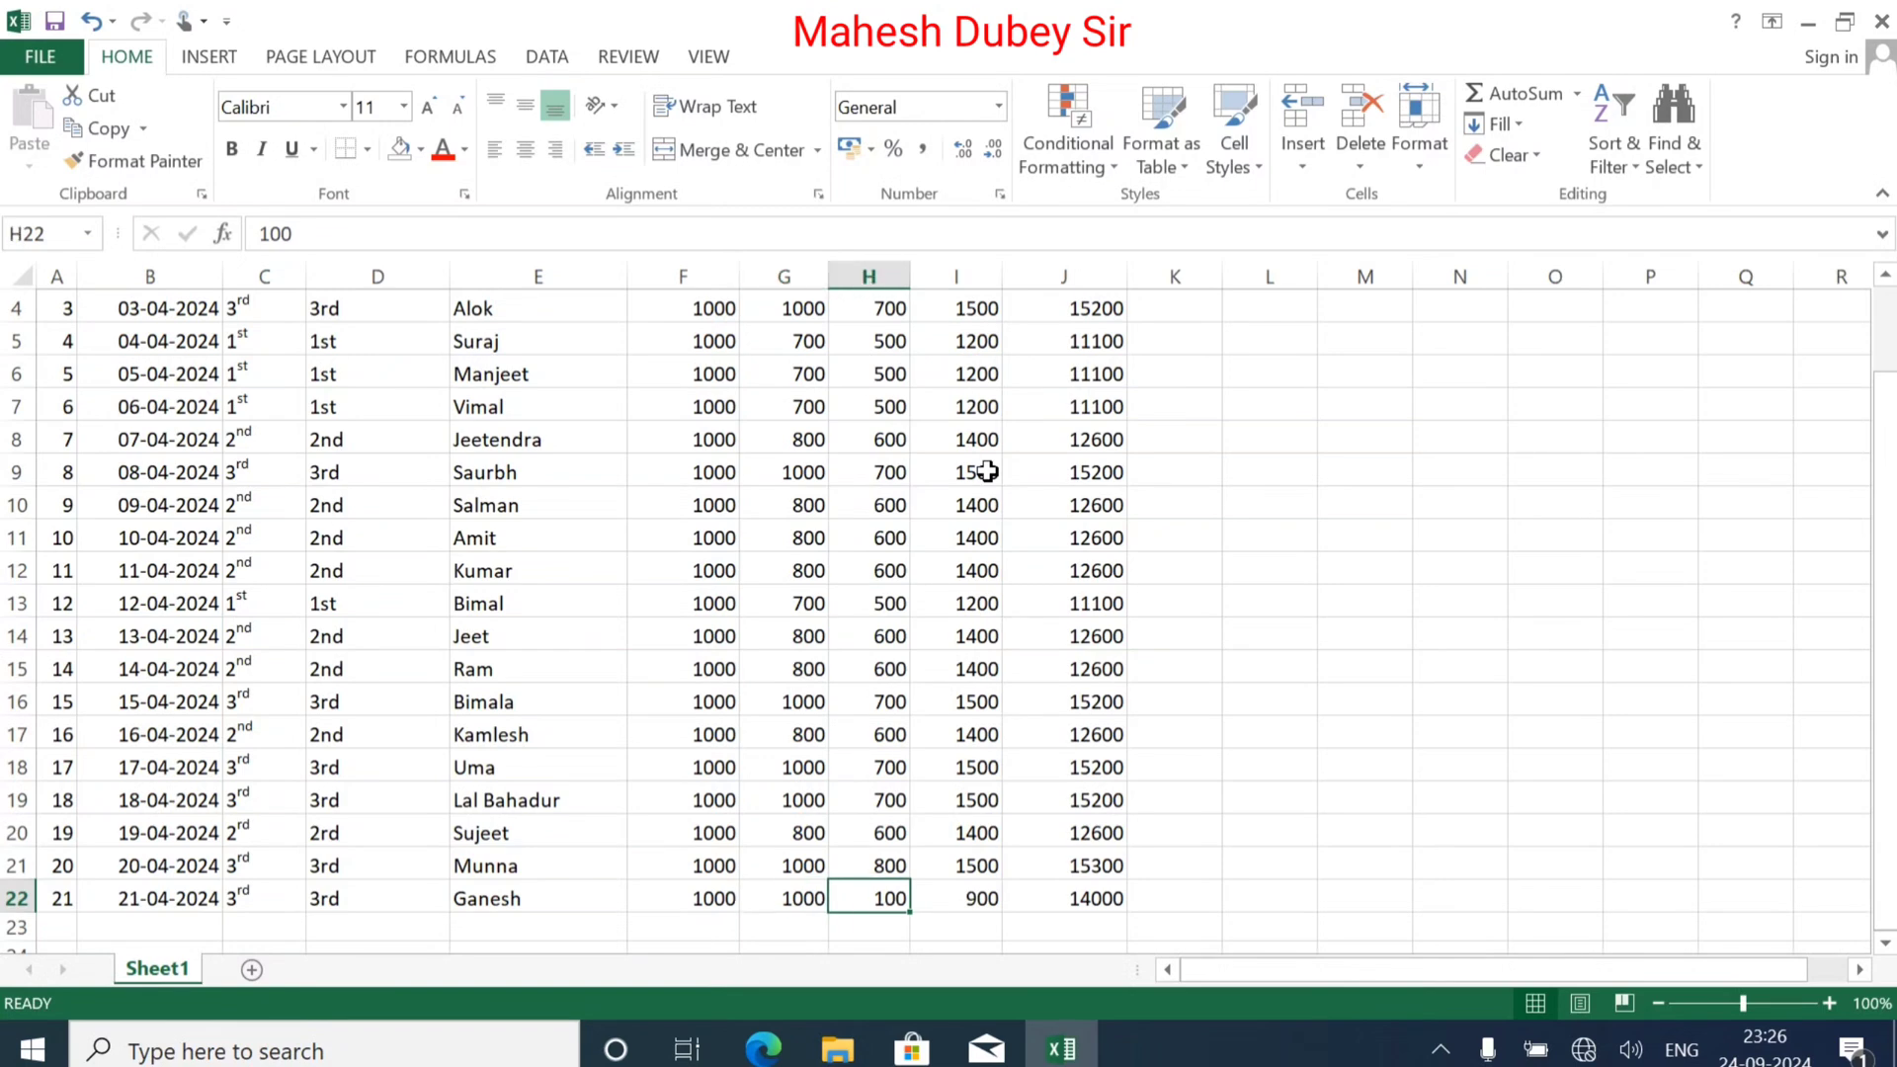
pyautogui.hotkey('ctrl', 'd')
pyautogui.press('Right')
pyautogui.hotkey('ctrl', 'd')
pyautogui.press('Return')
pyautogui.press('Left')
pyautogui.press('Left')
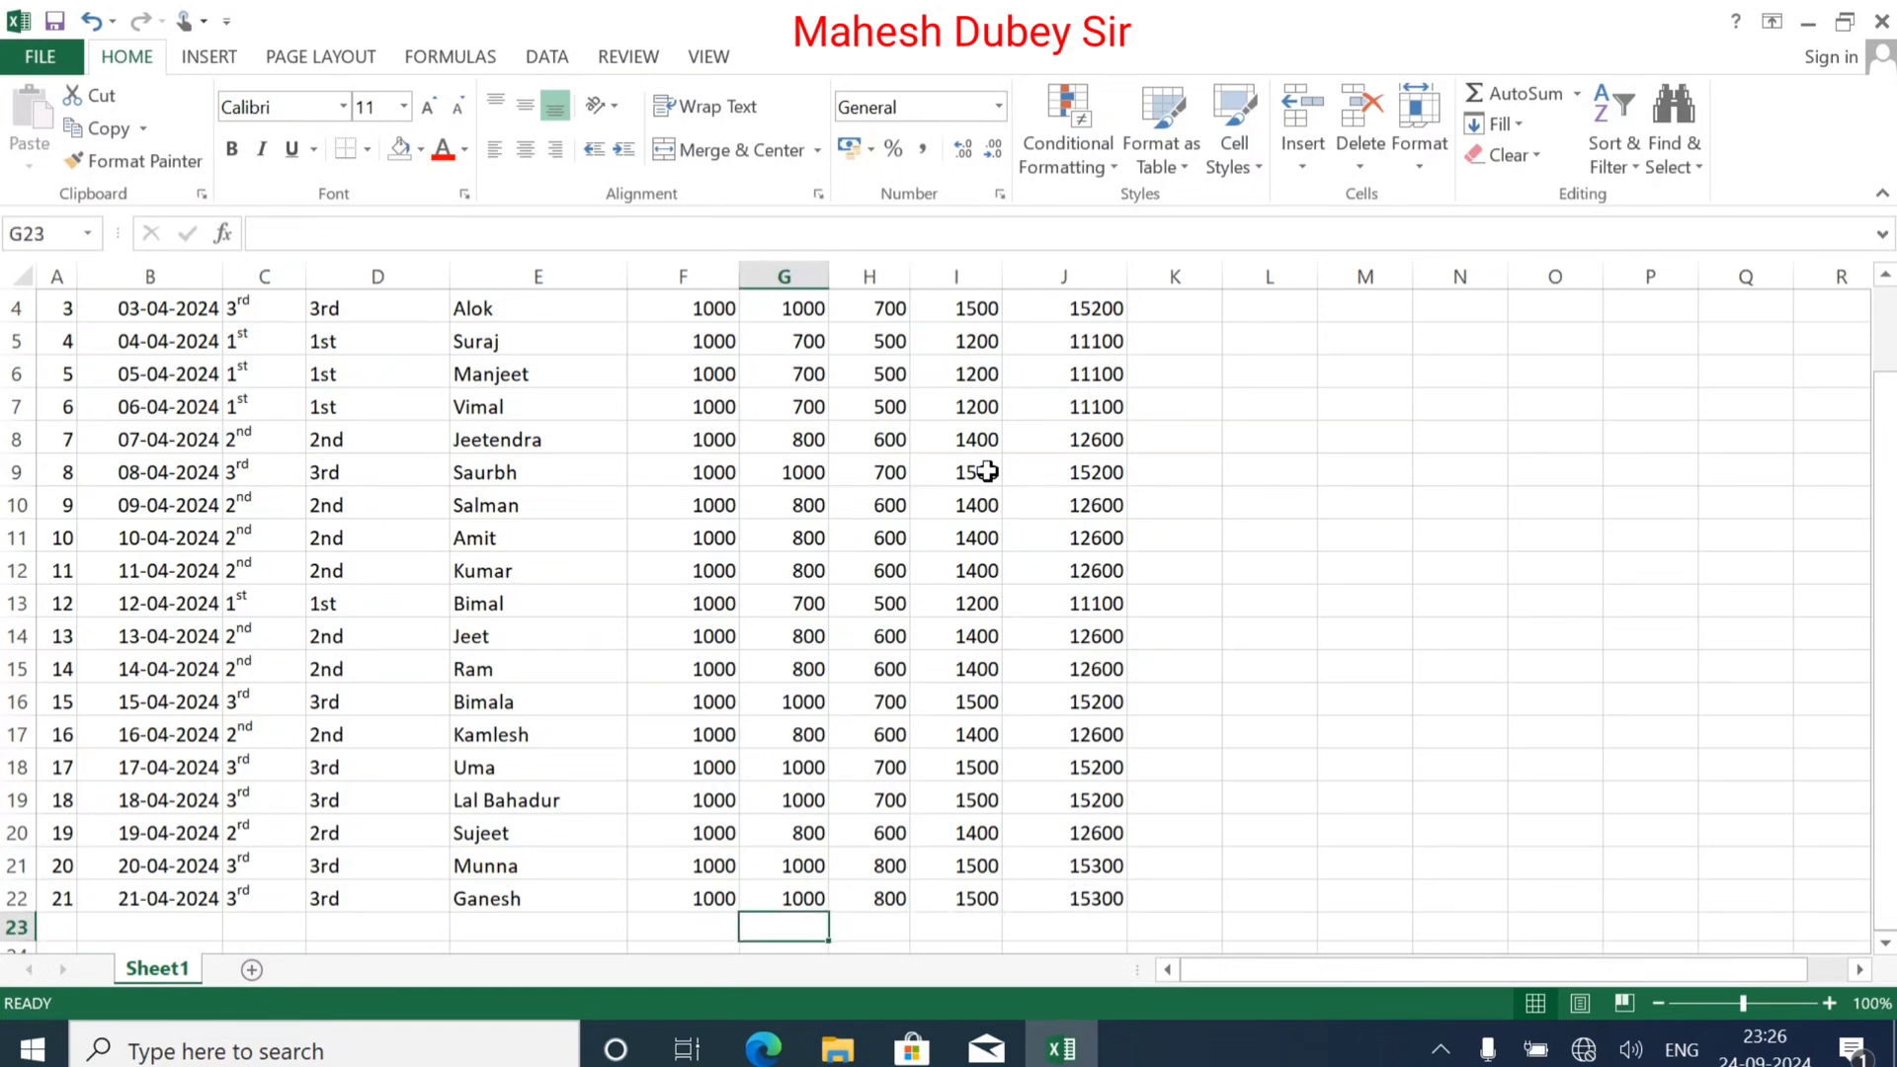
# Step: Apply all borders to the whole fee table, cells A1 to J22
pyautogui.scroll(-1, 983, 692)
pyautogui.scroll(2, 1008, 755)
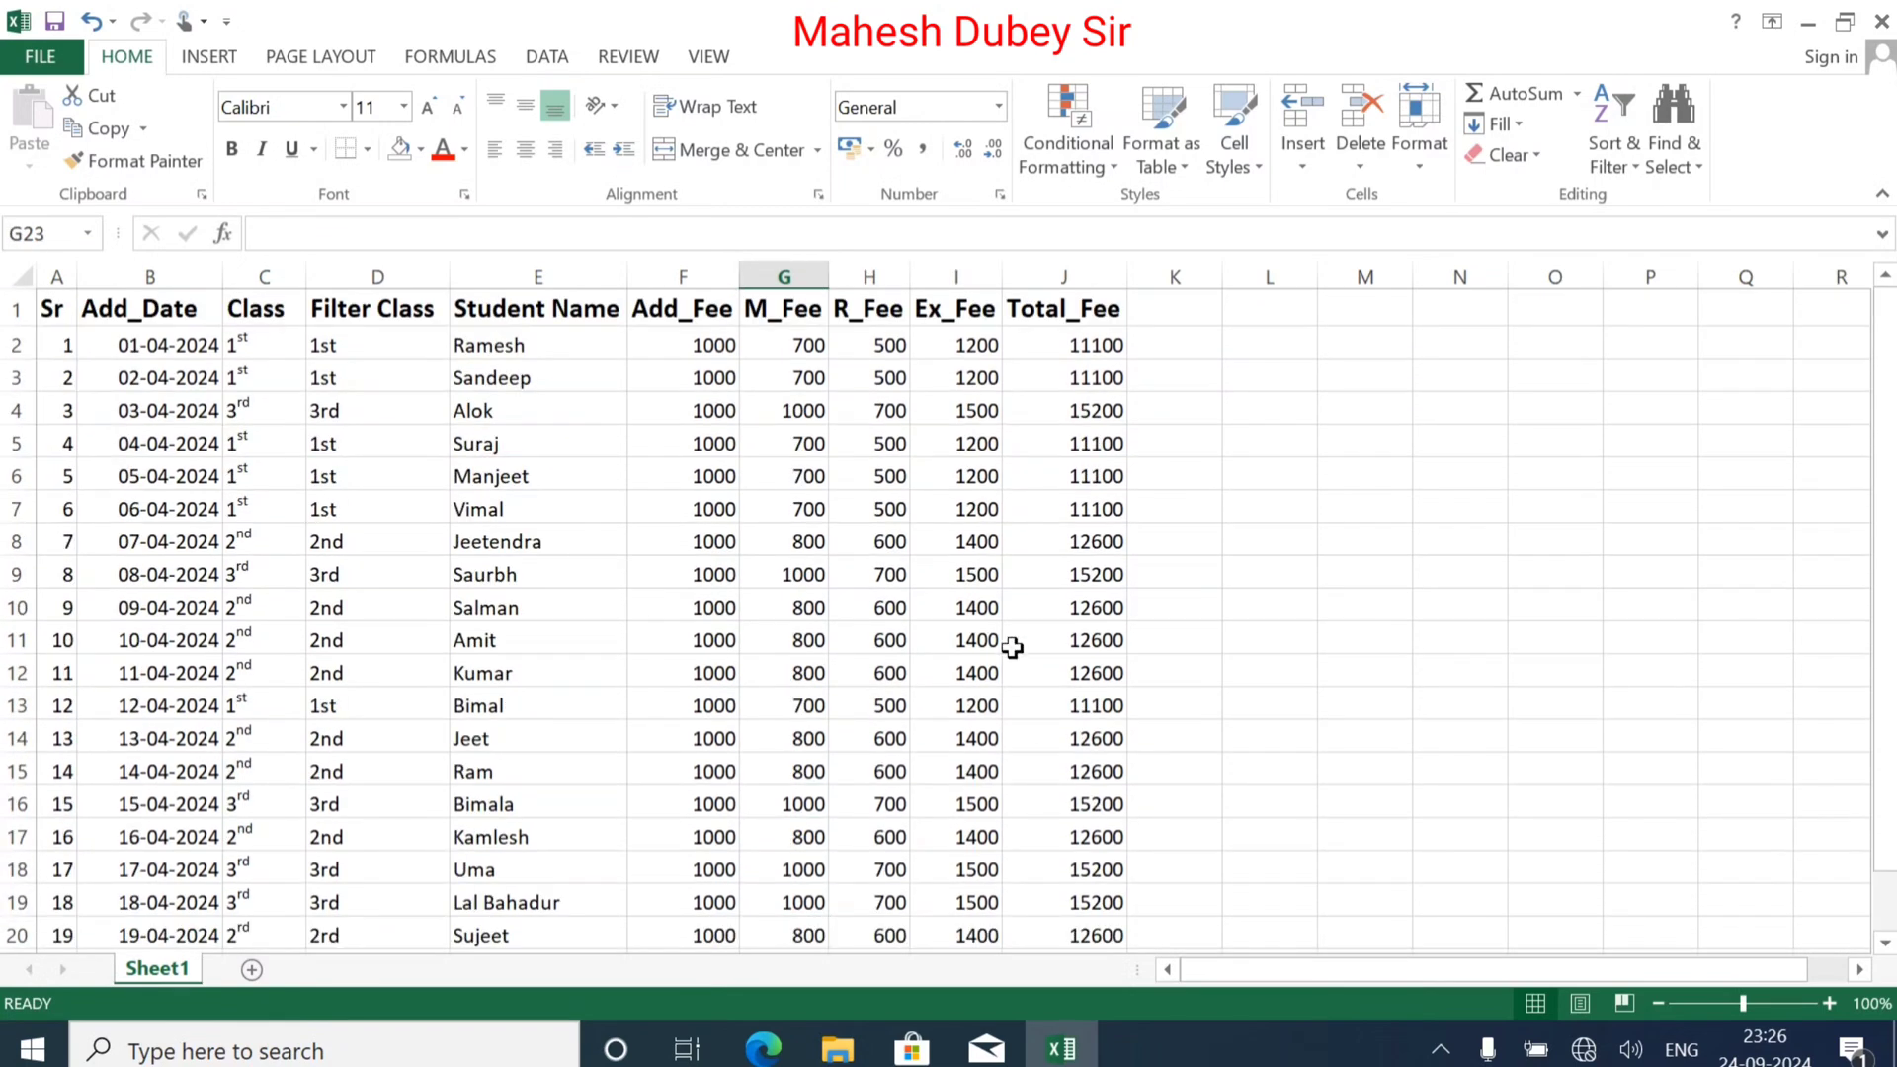
pyautogui.moveTo(52, 310); pyautogui.dragTo(1023, 894)
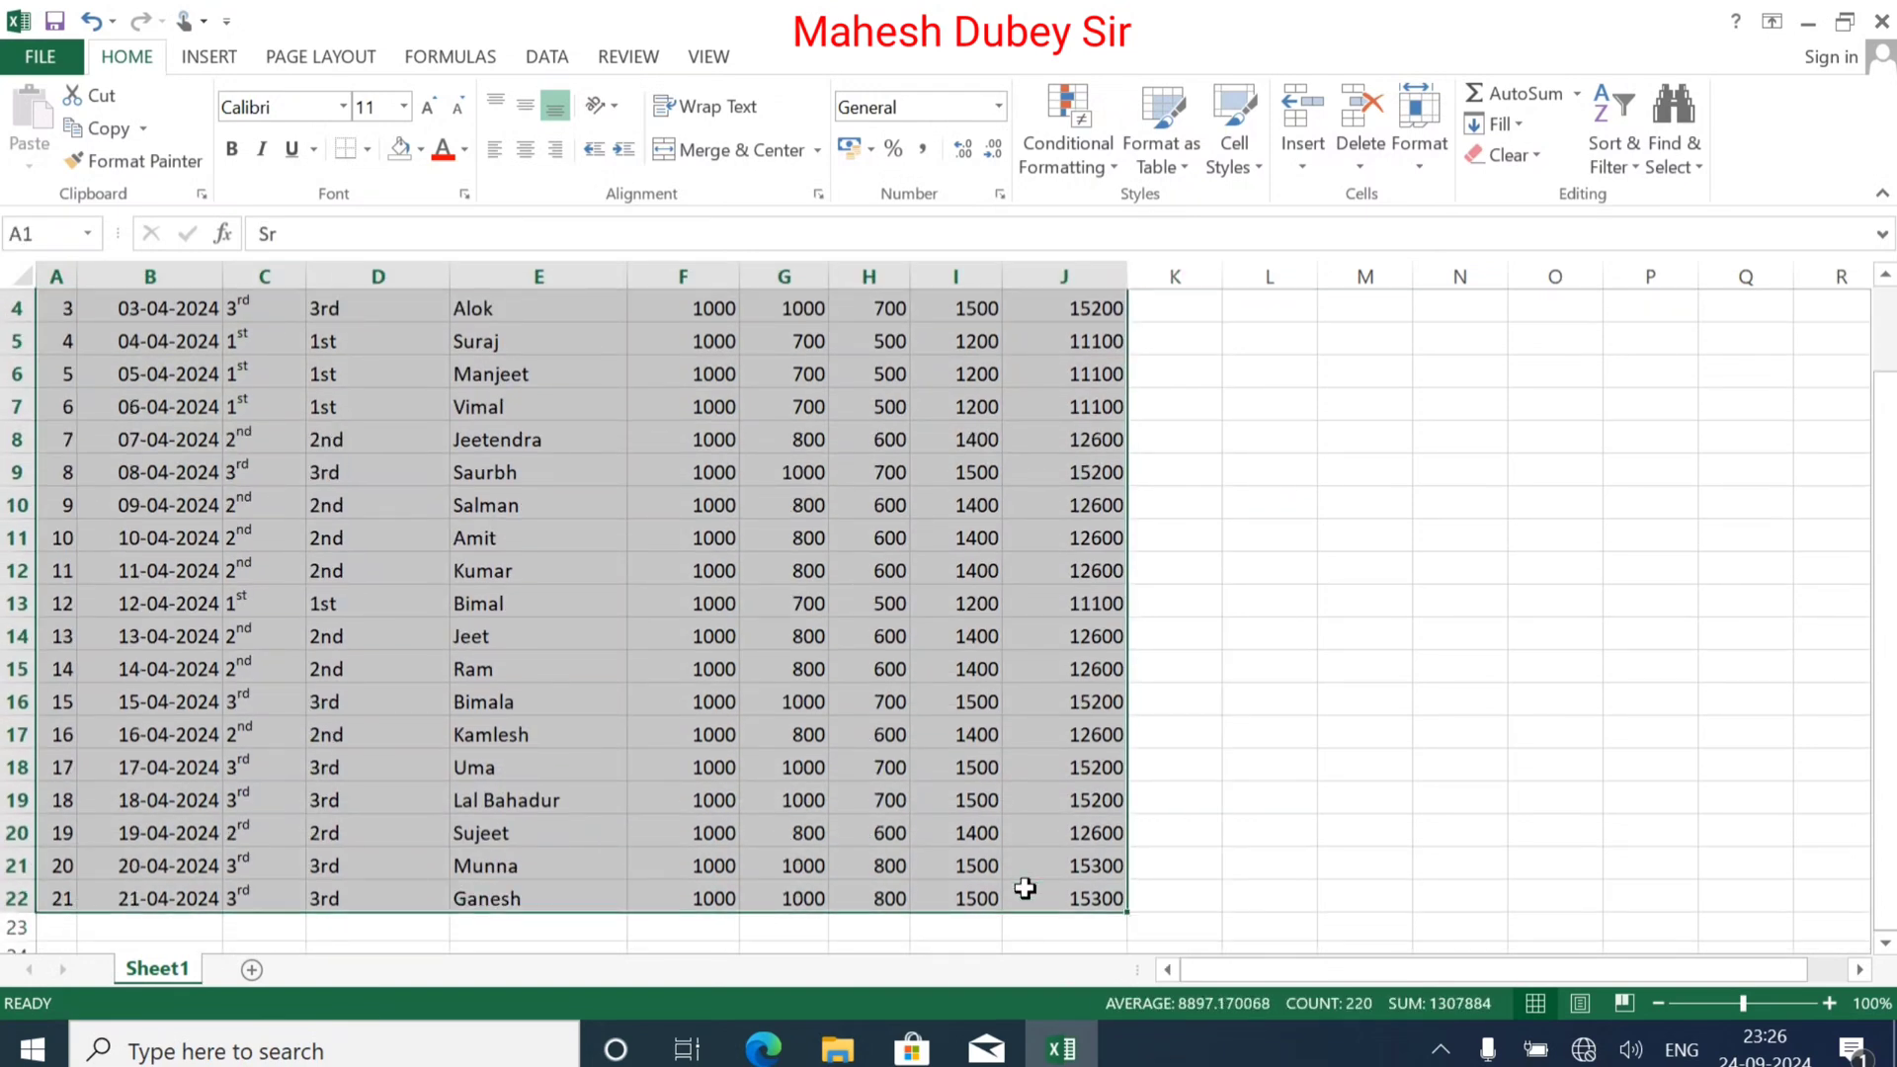
pyautogui.click(367, 149)
pyautogui.click(423, 397)
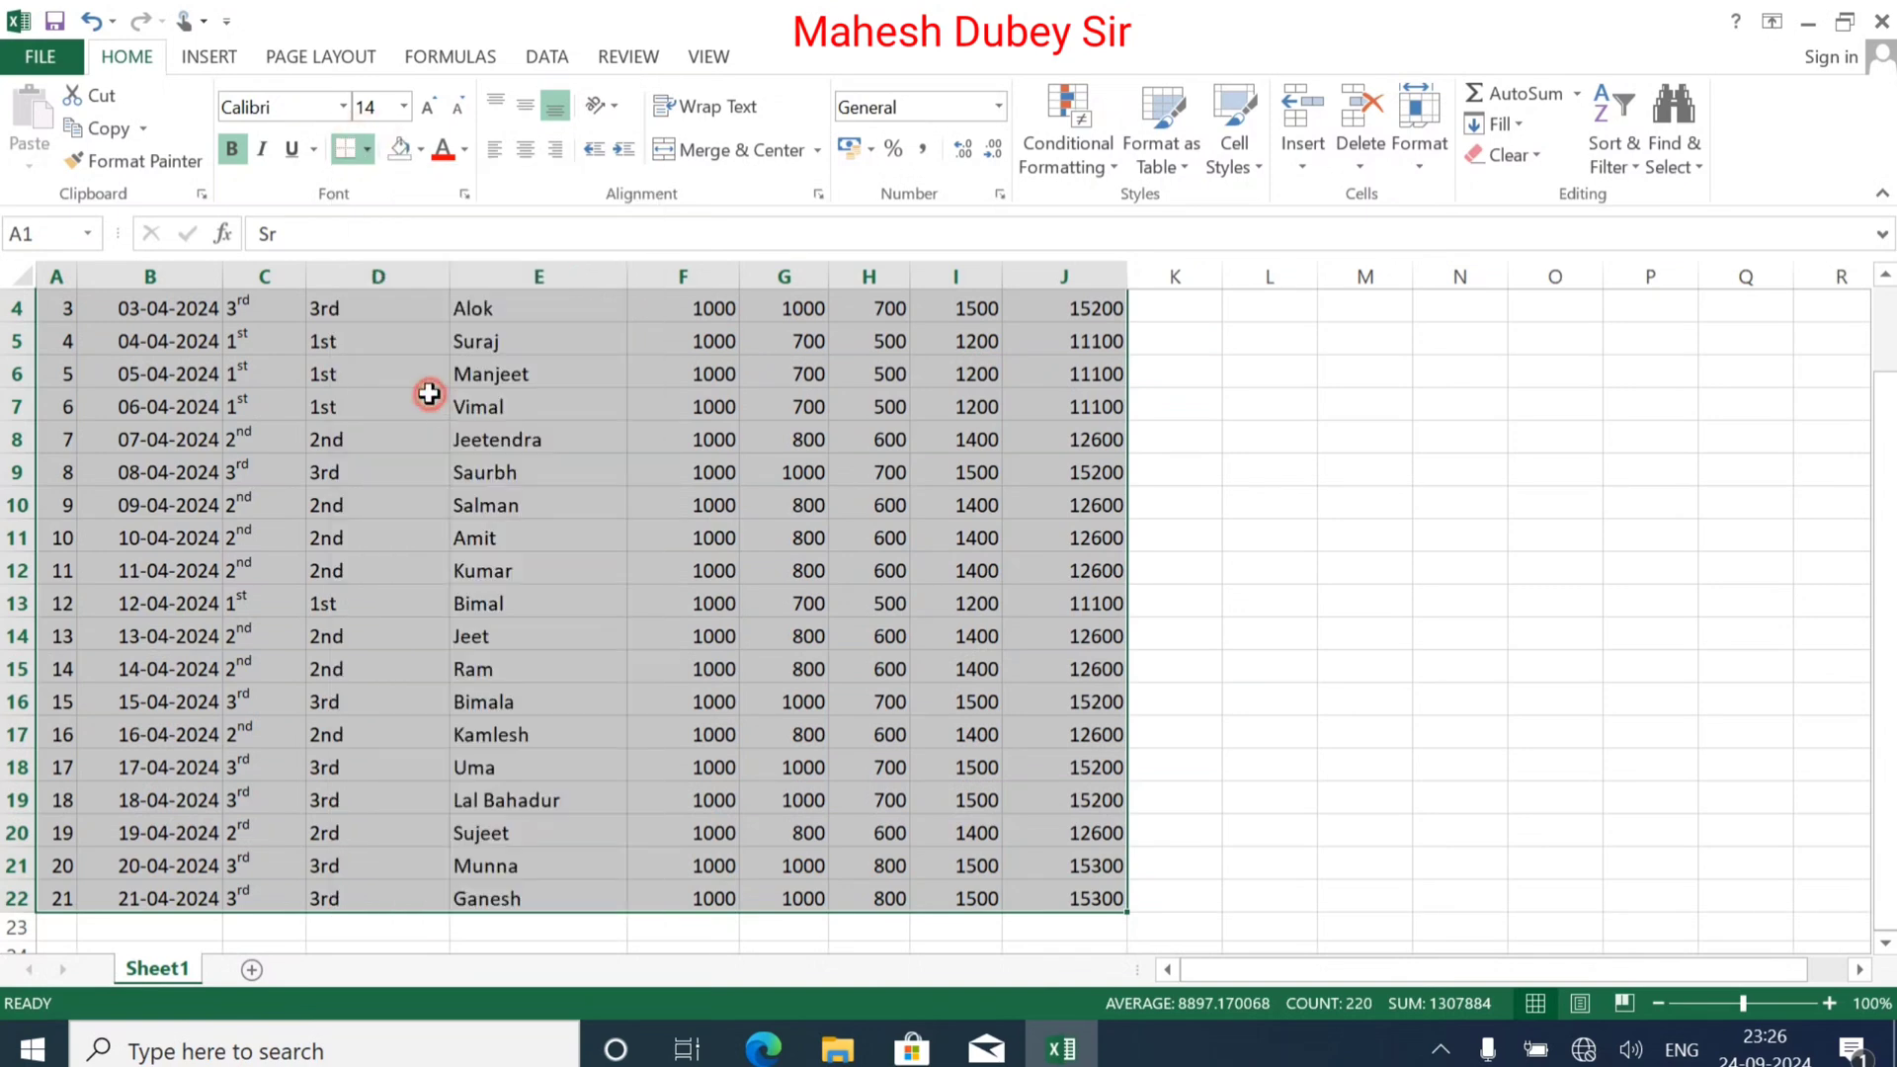
pyautogui.scroll(1, 536, 491)
pyautogui.click(698, 350)
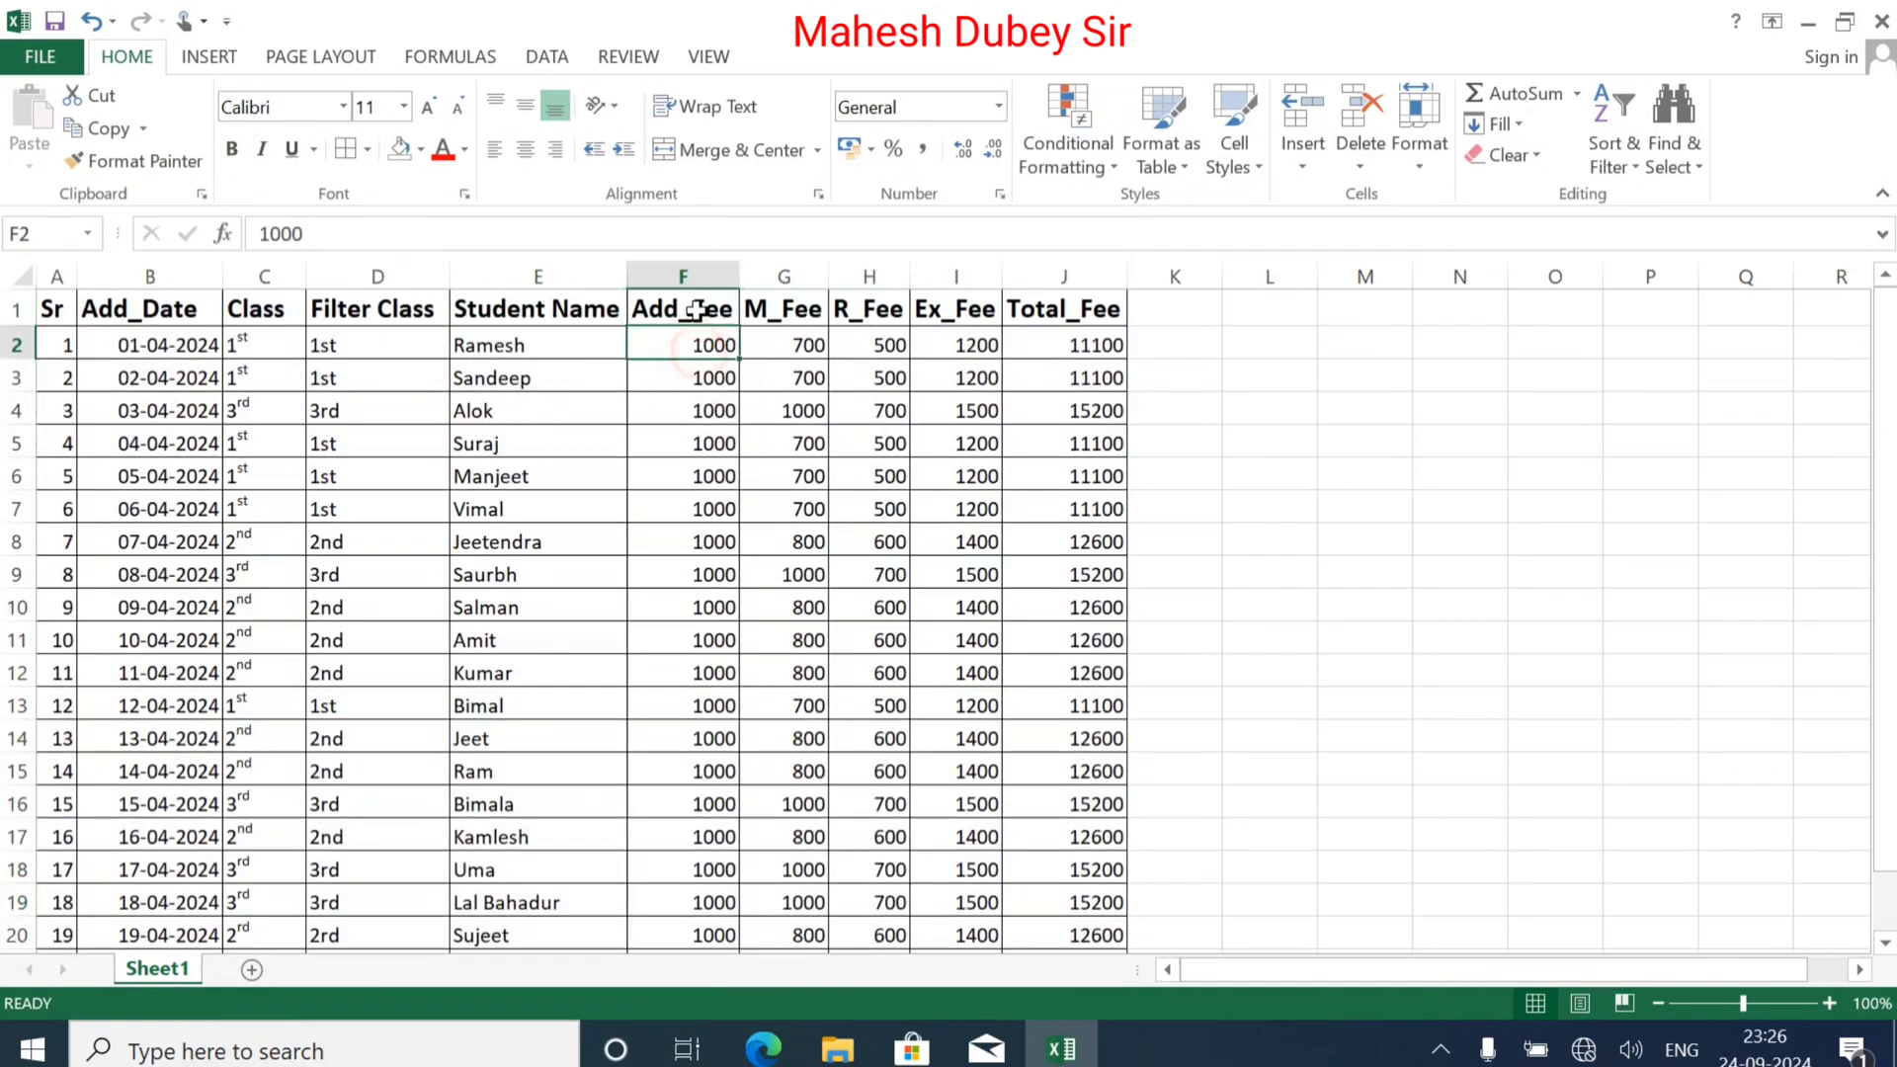
# Step: Center the Sr, Class, Filter Class and all fee columns (A, C, D and F to J) horizontally and vertically
pyautogui.moveTo(690, 277); pyautogui.dragTo(1078, 275)
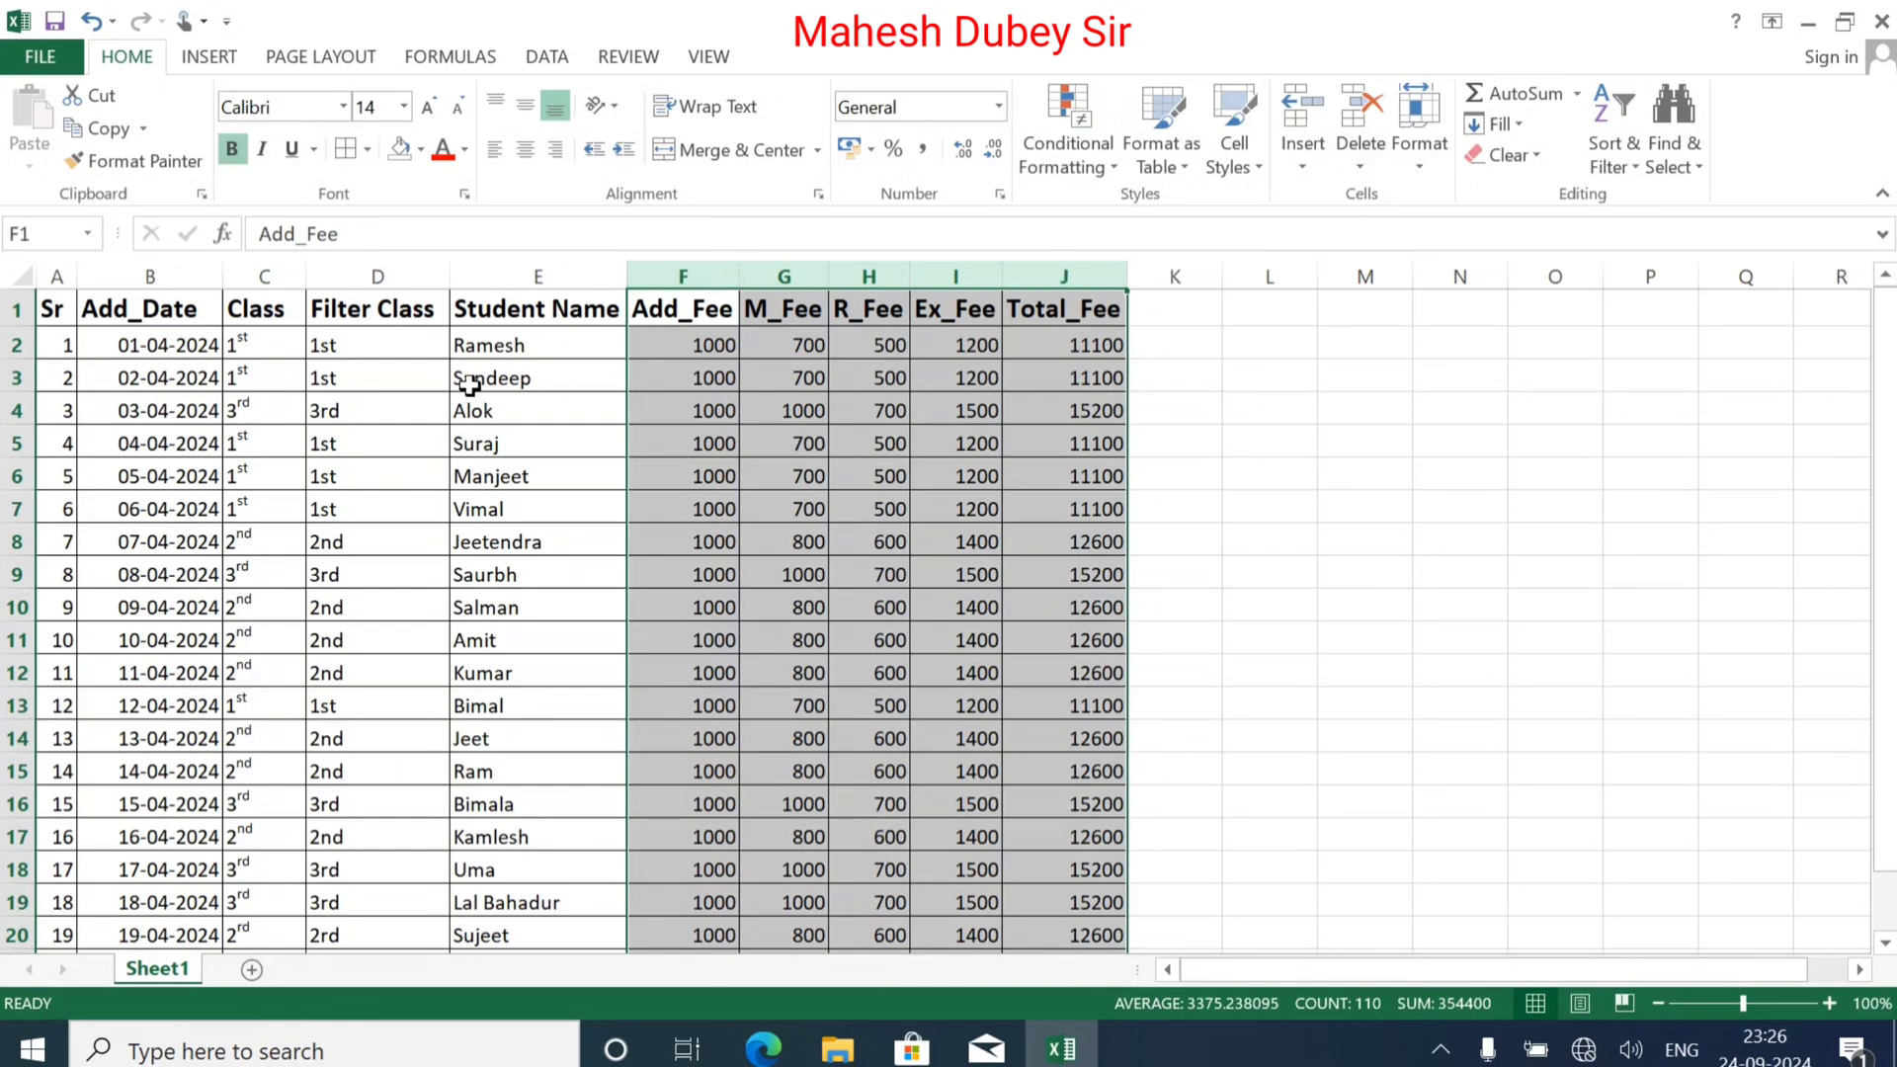
pyautogui.keyDown('ctrl'); pyautogui.click(348, 271); pyautogui.keyUp('ctrl')
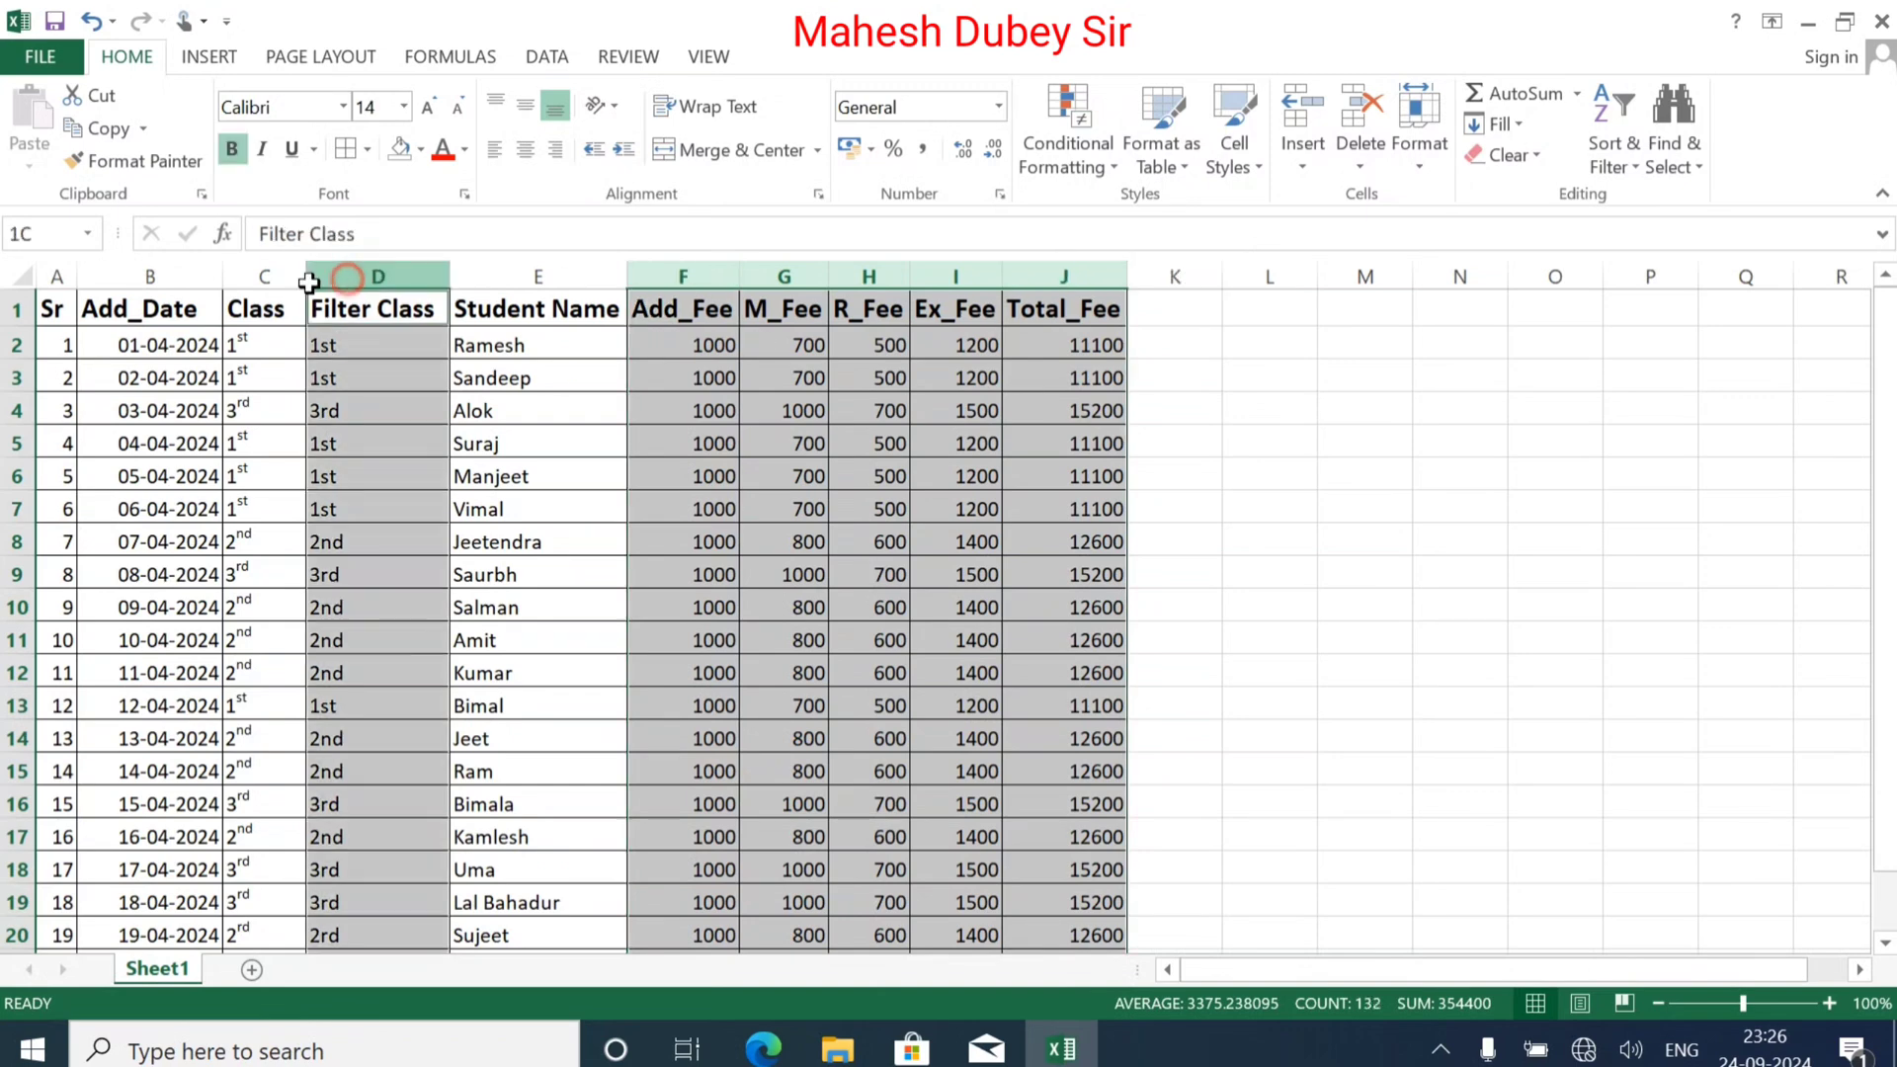
pyautogui.keyDown('ctrl'); pyautogui.click(264, 277); pyautogui.keyUp('ctrl')
pyautogui.keyDown('ctrl'); pyautogui.click(61, 278); pyautogui.keyUp('ctrl')
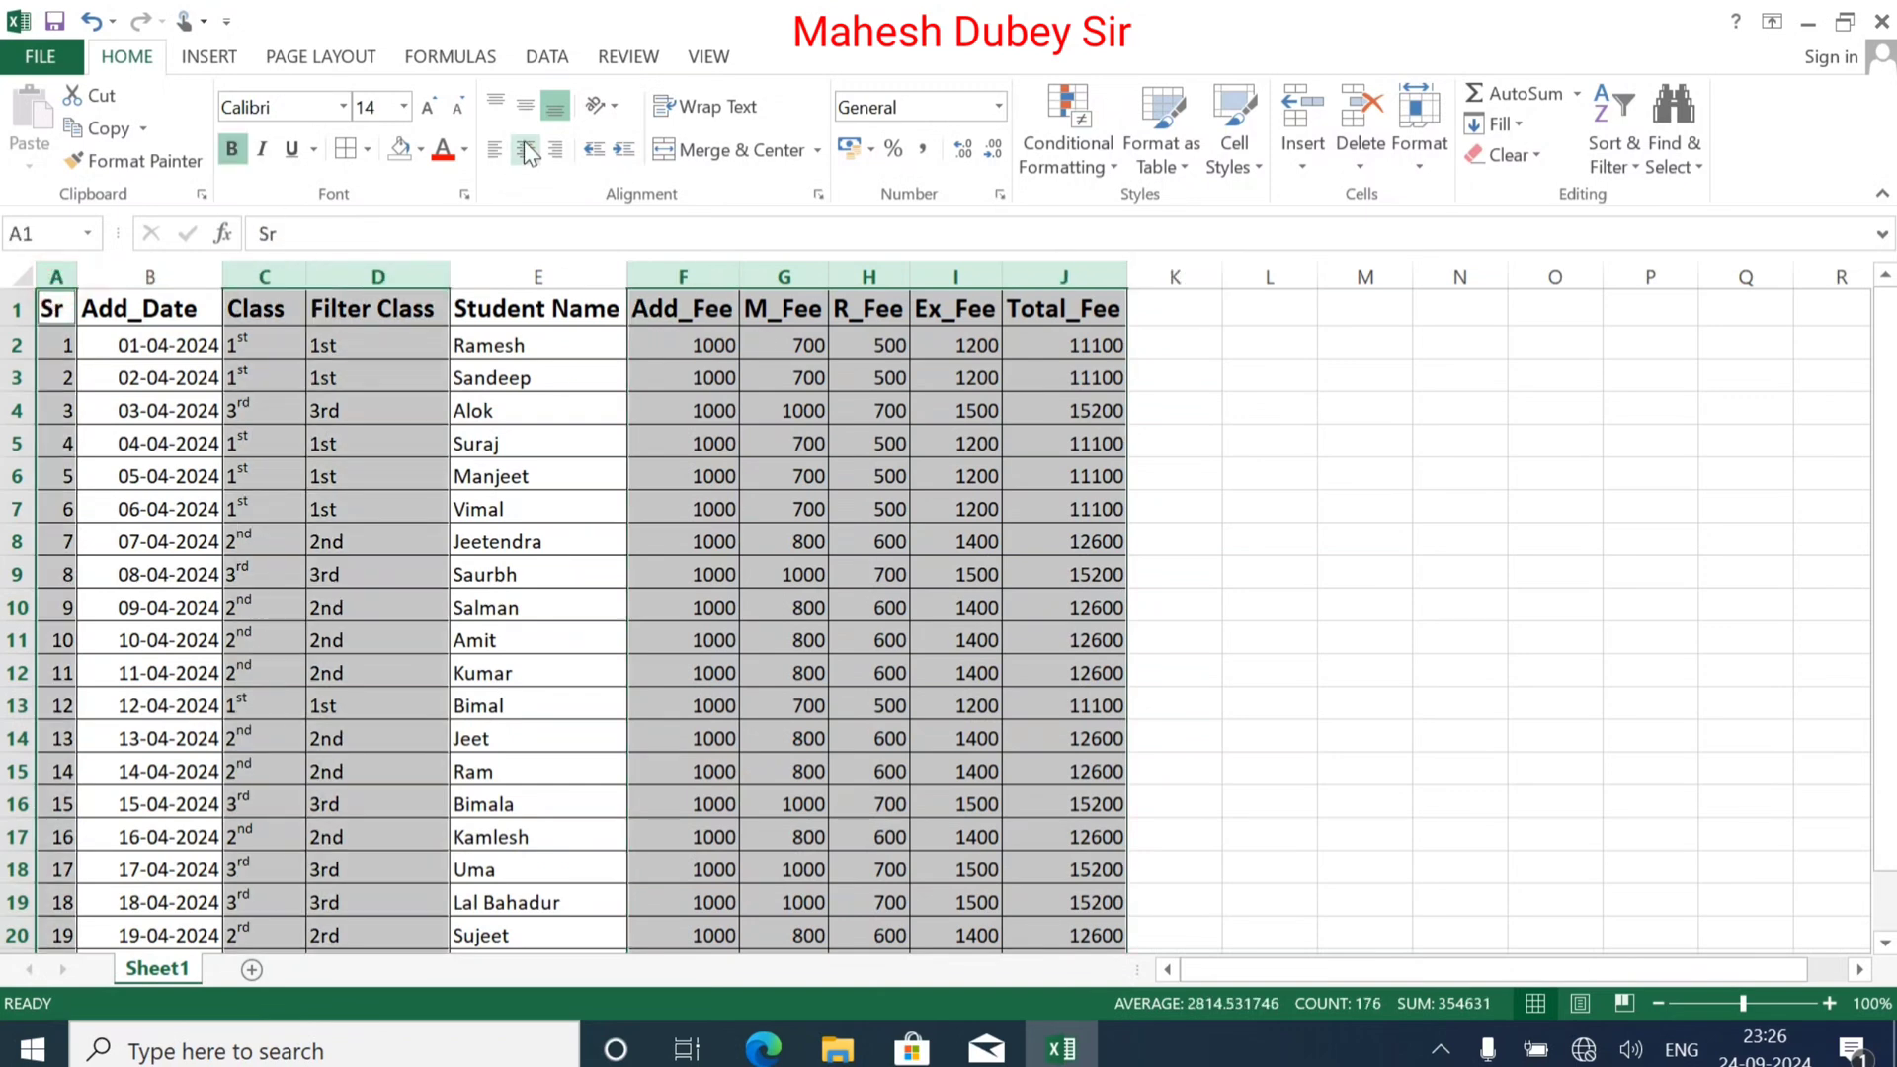
pyautogui.click(524, 148)
pyautogui.click(525, 106)
pyautogui.click(636, 514)
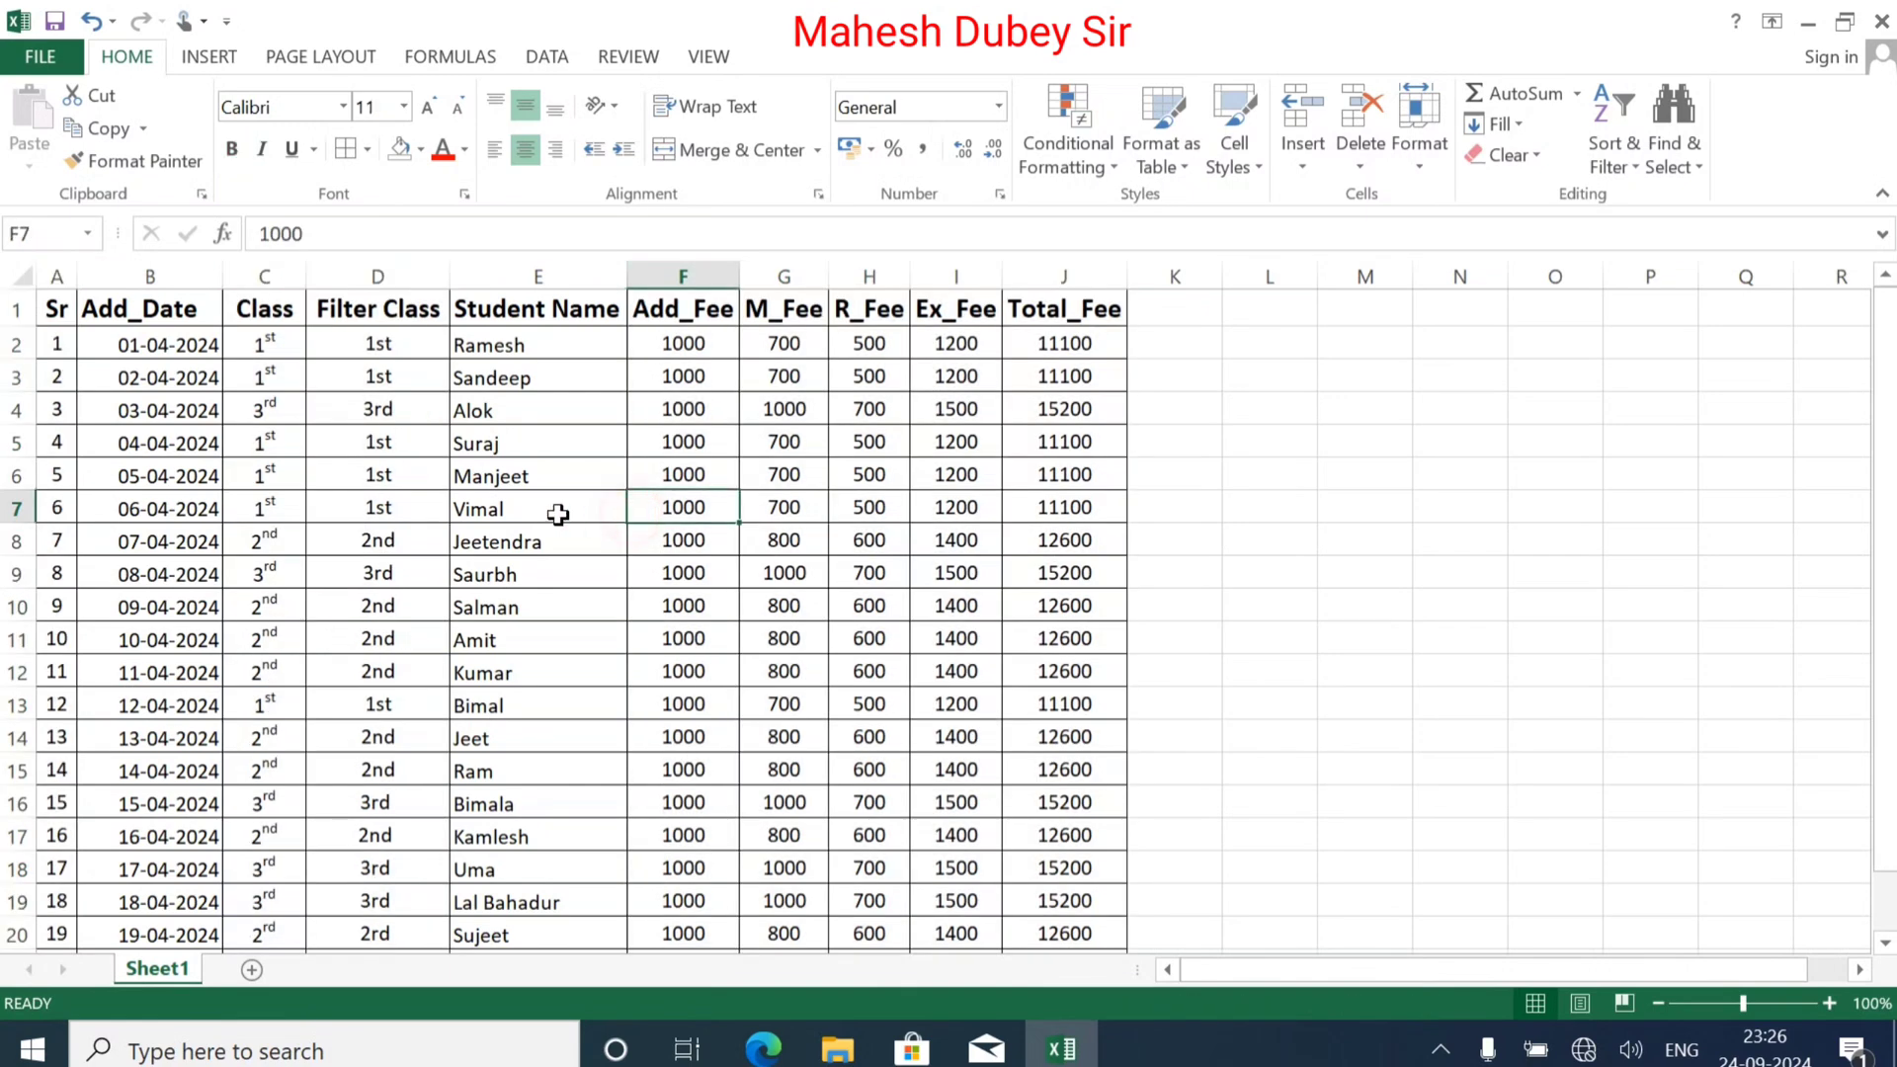
# Step: Center the Add_Date column (column B) horizontally
pyautogui.click(148, 277)
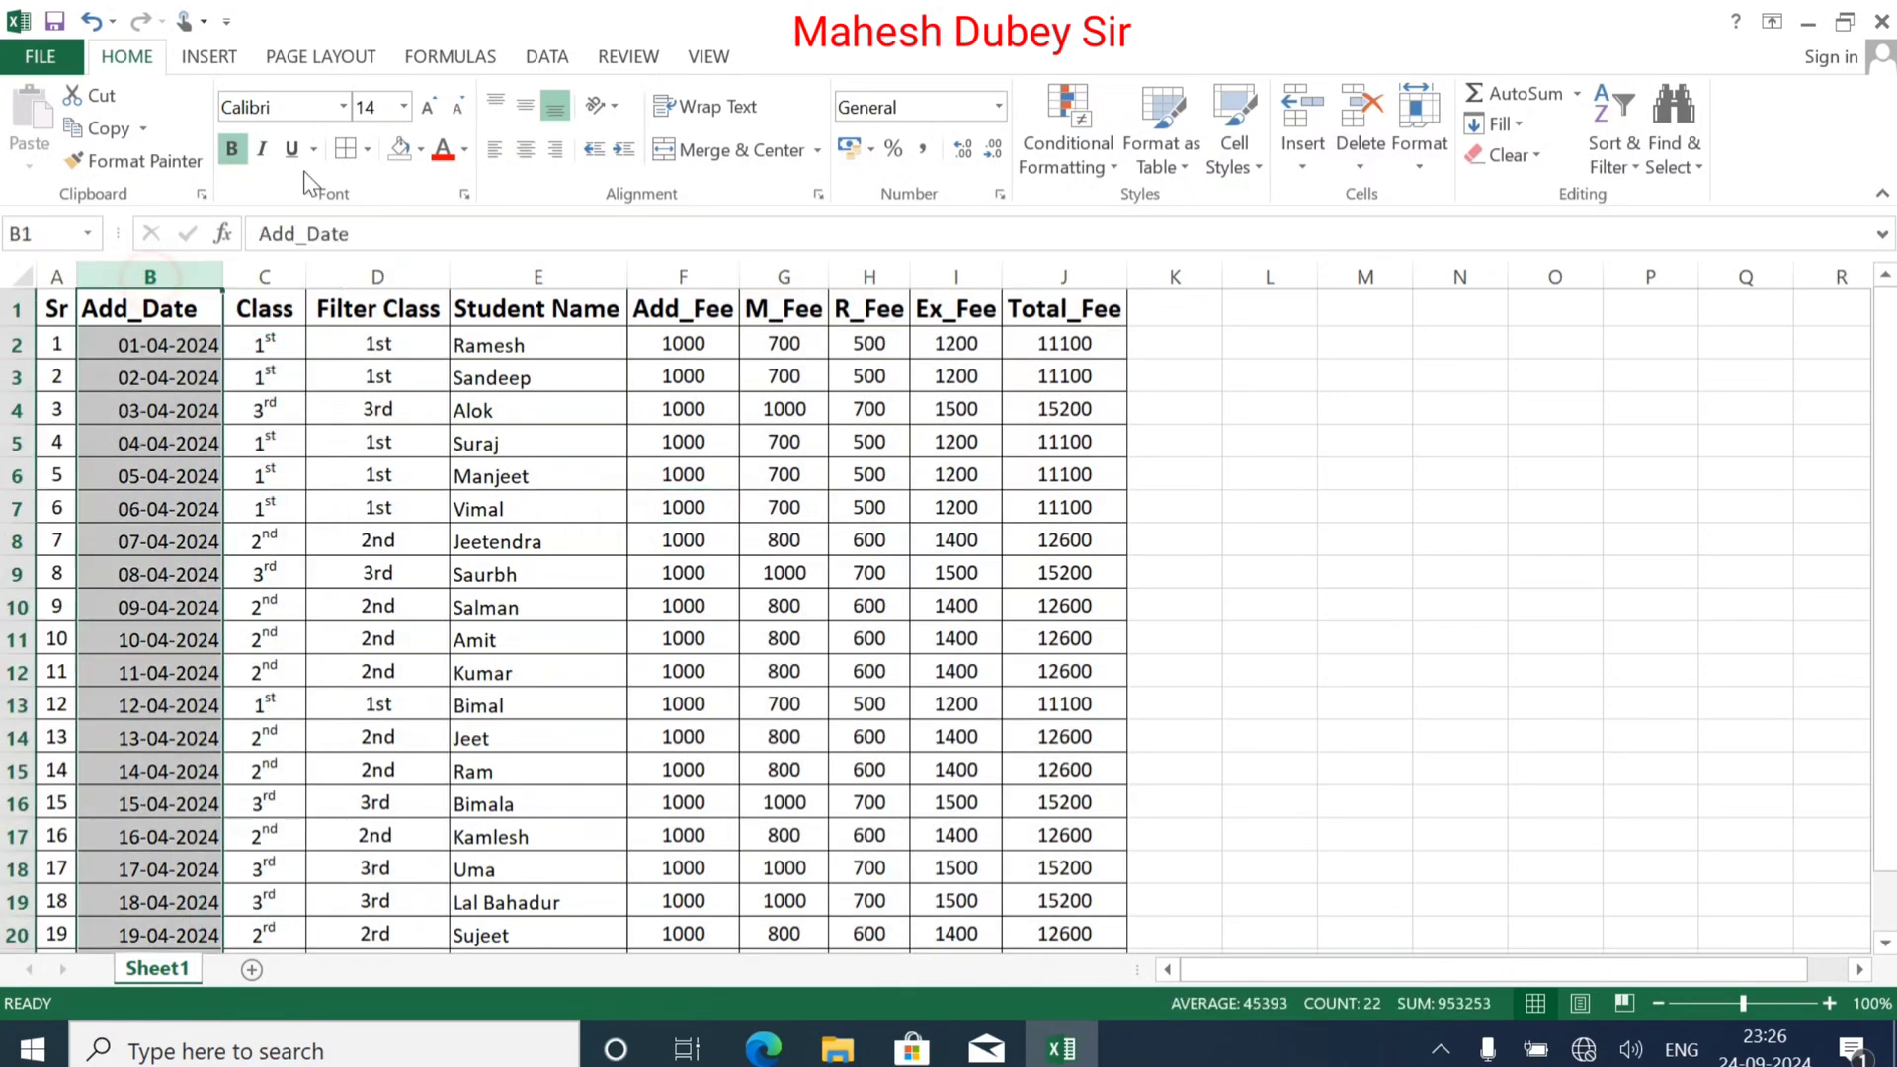
pyautogui.click(525, 150)
# Step: Give the header row, cells A1 to J1, a light green fill and white font color
pyautogui.moveTo(56, 309); pyautogui.dragTo(1067, 304)
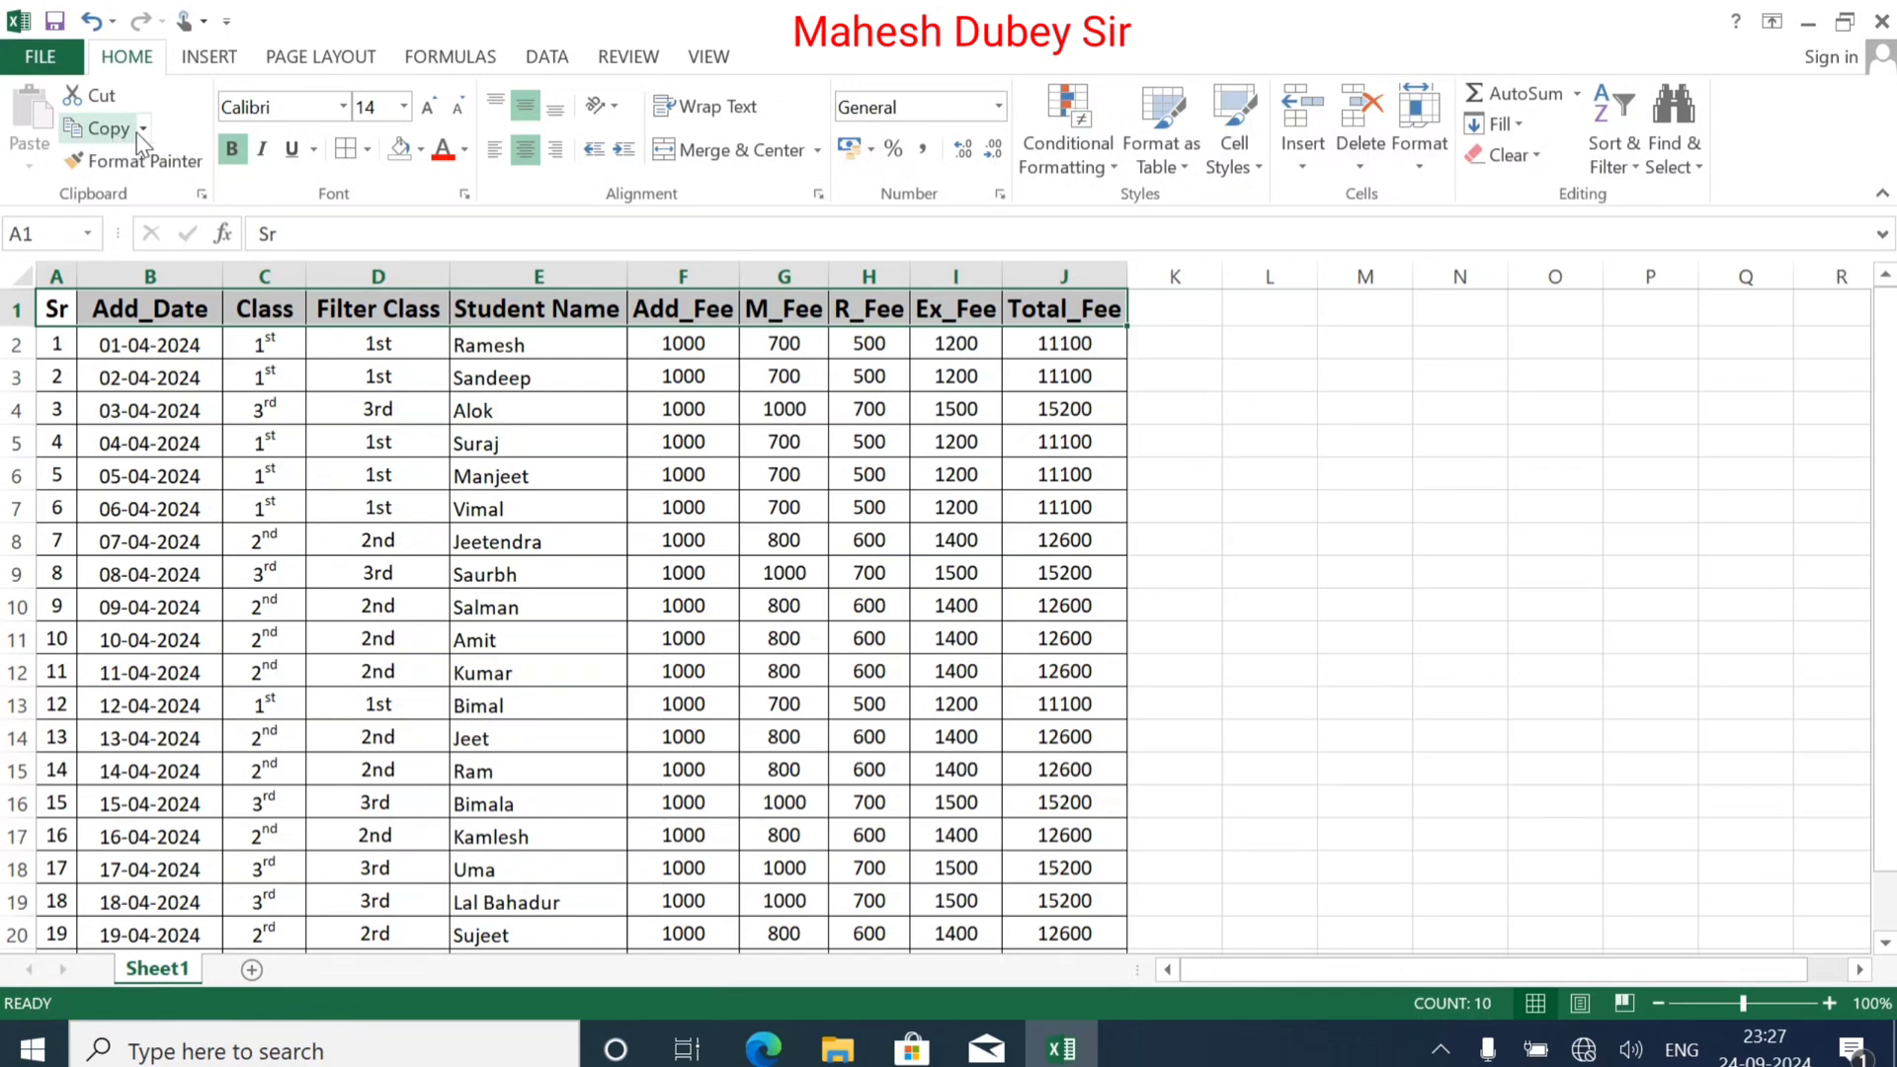
pyautogui.click(421, 149)
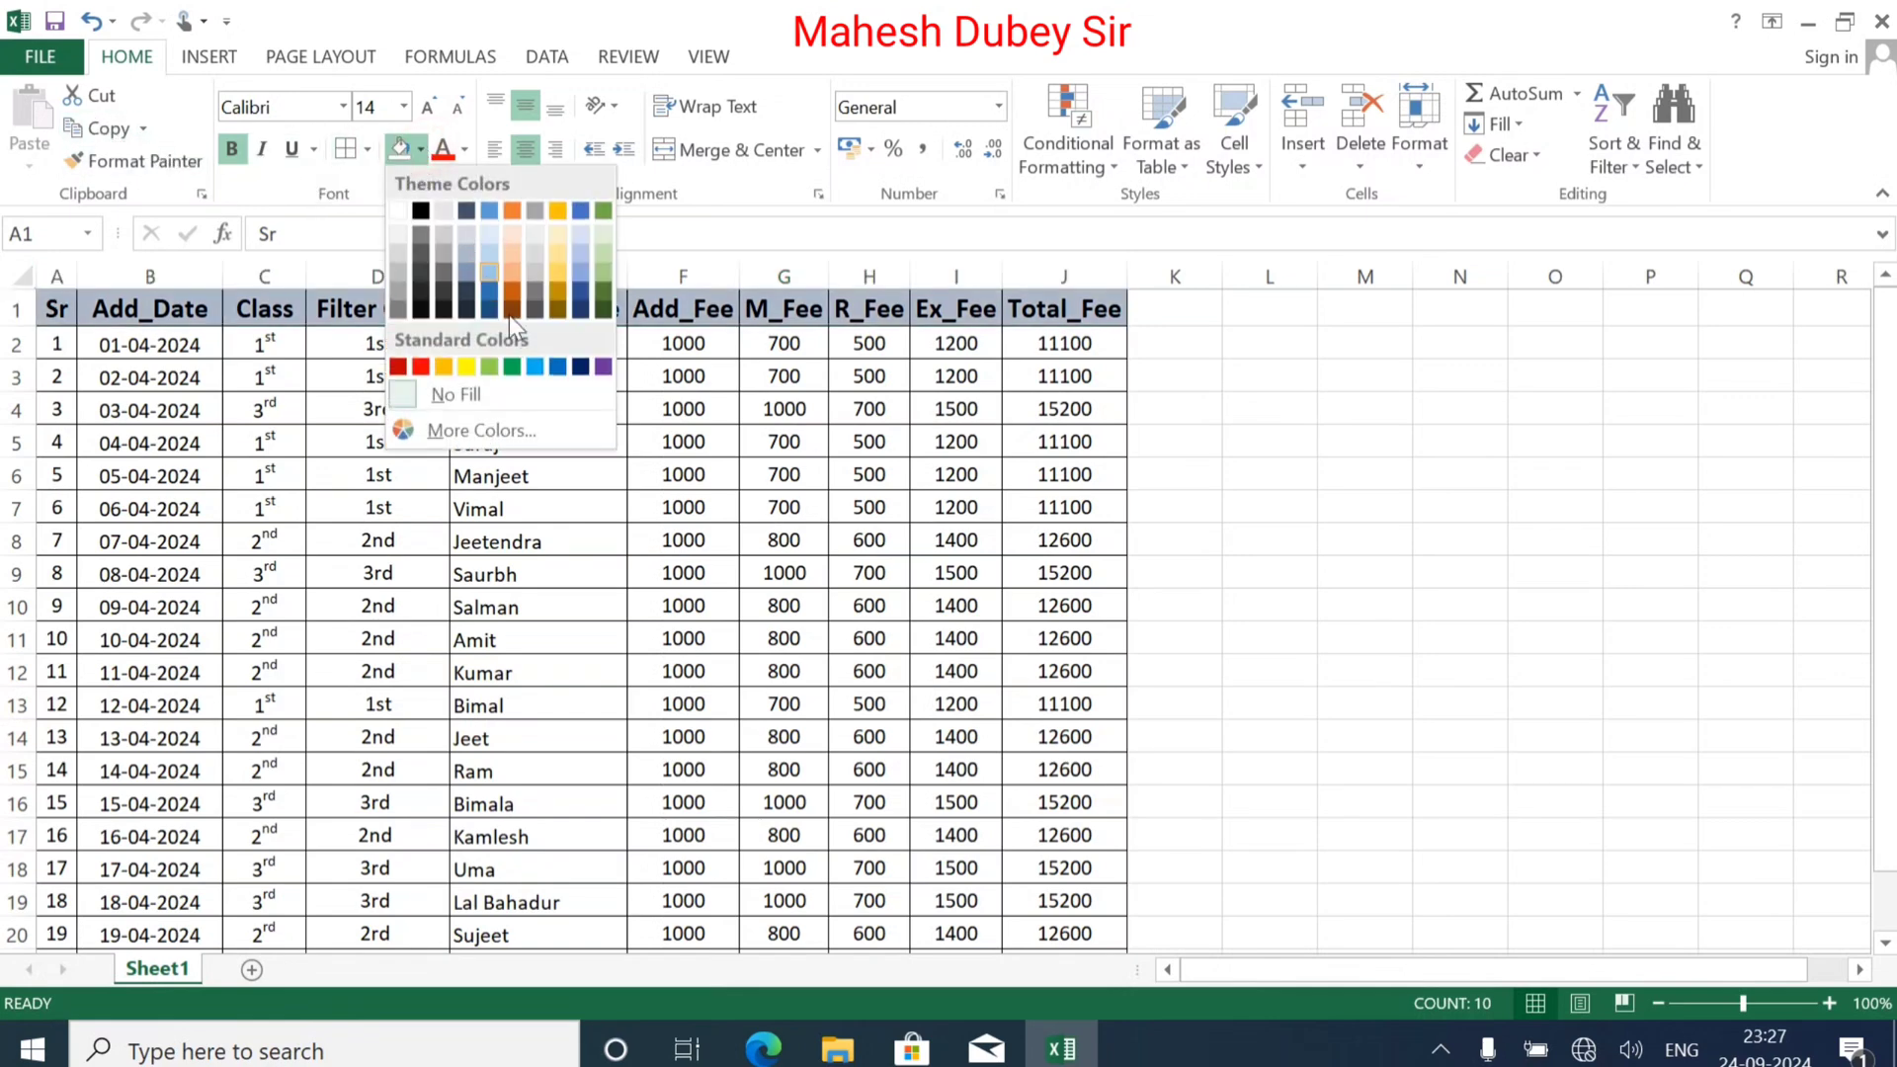
pyautogui.click(490, 366)
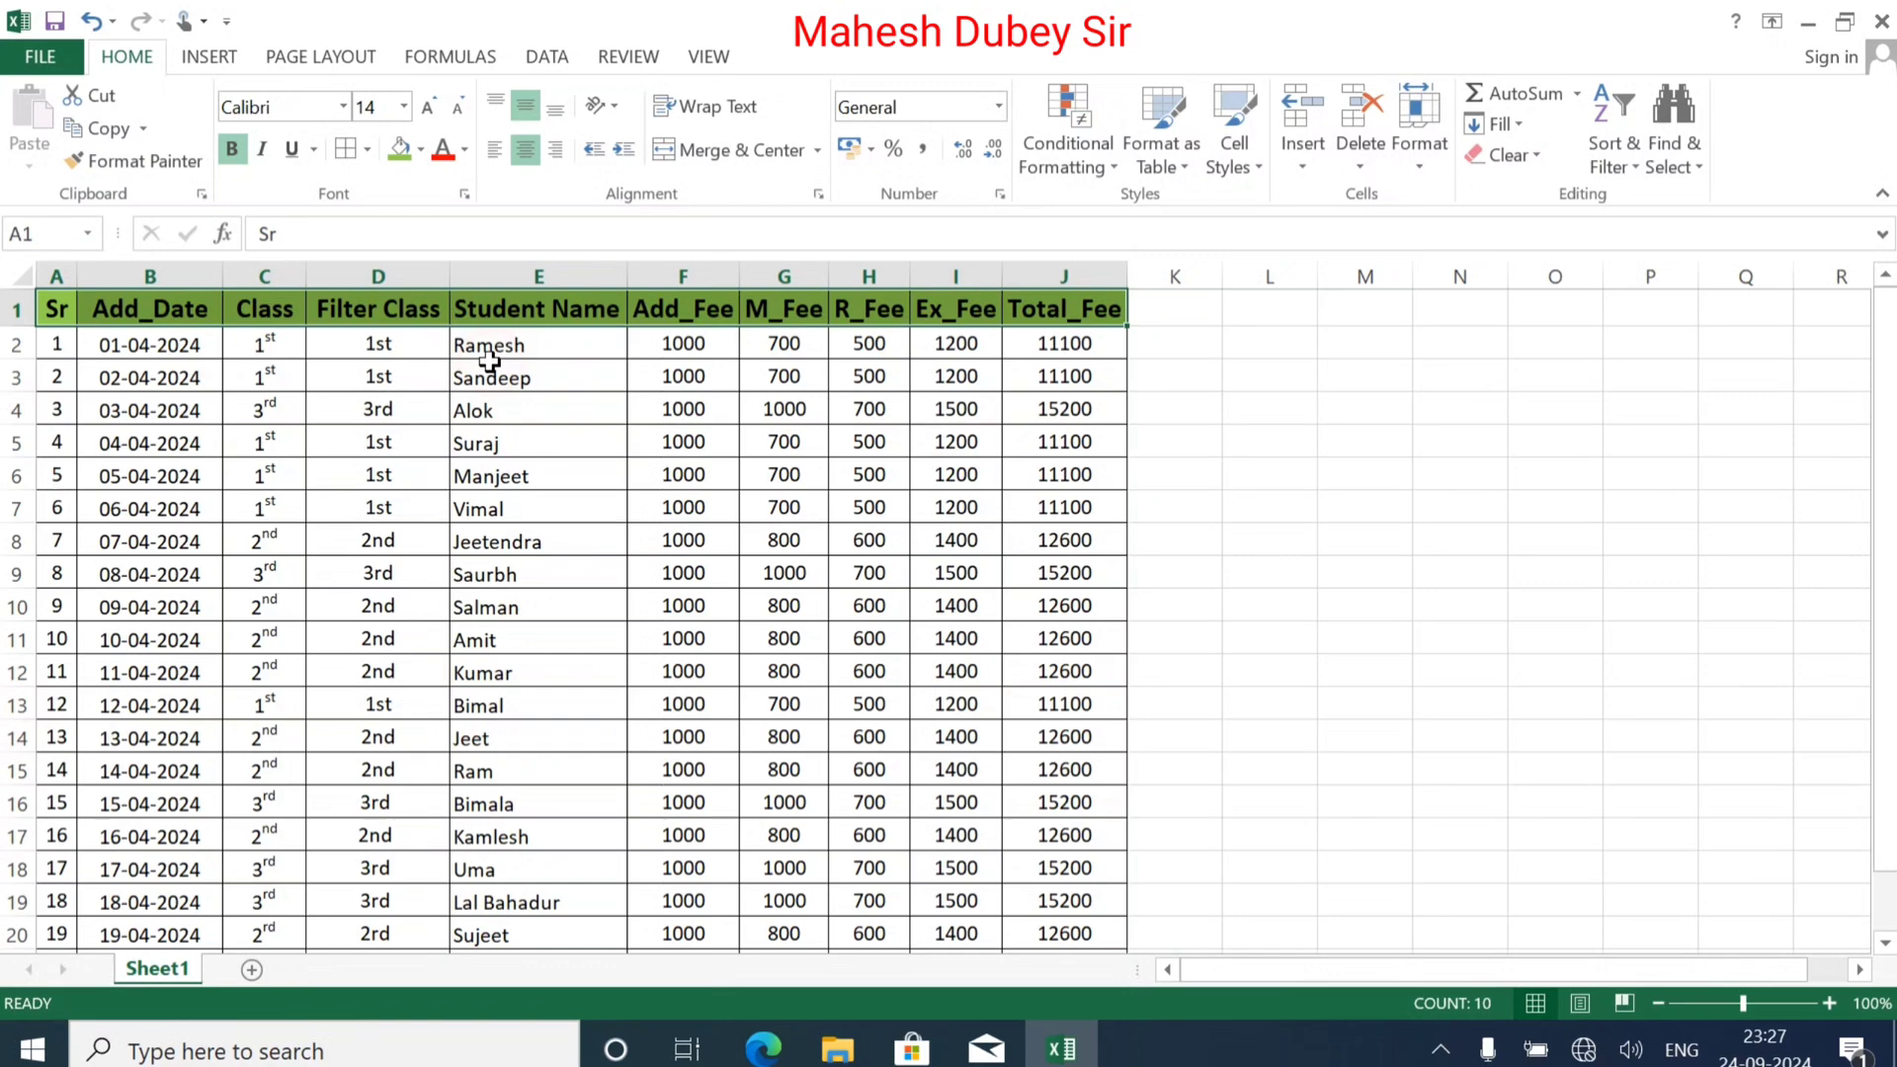
pyautogui.click(464, 154)
pyautogui.click(440, 240)
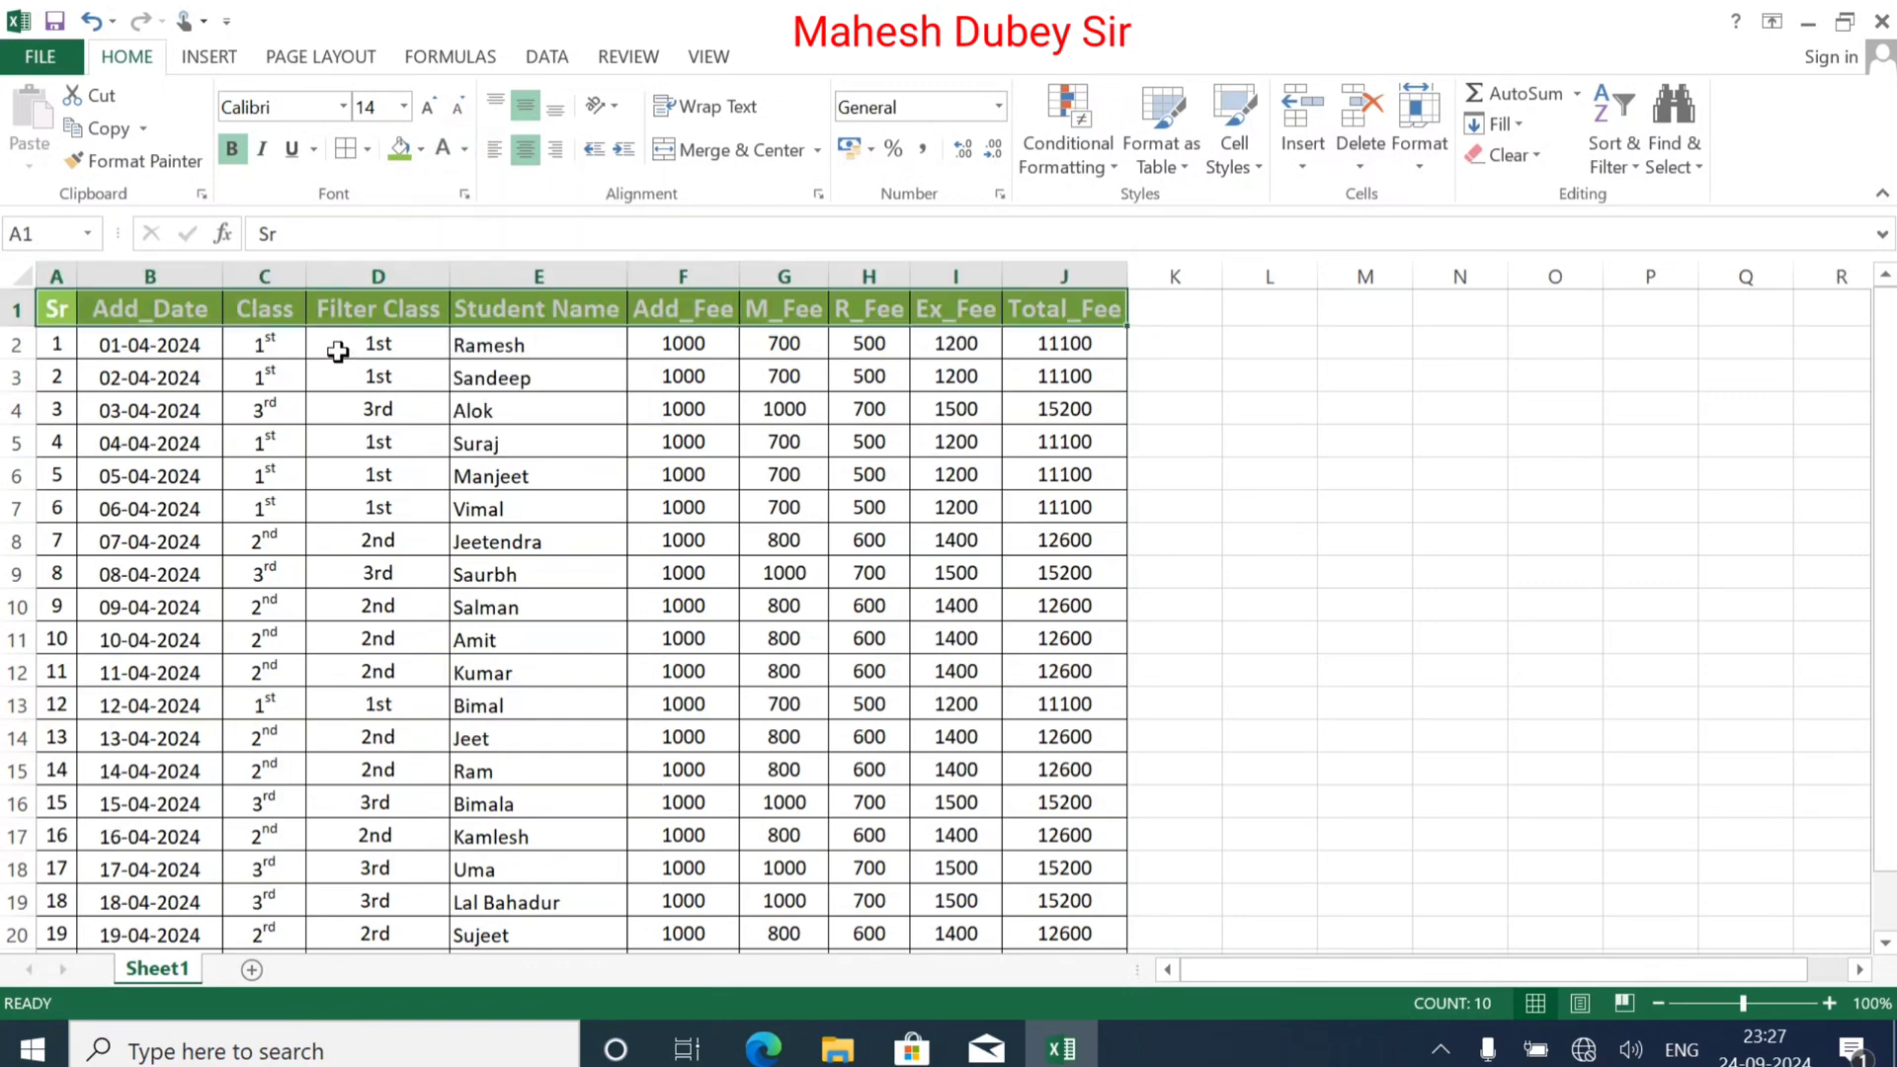
pyautogui.click(364, 408)
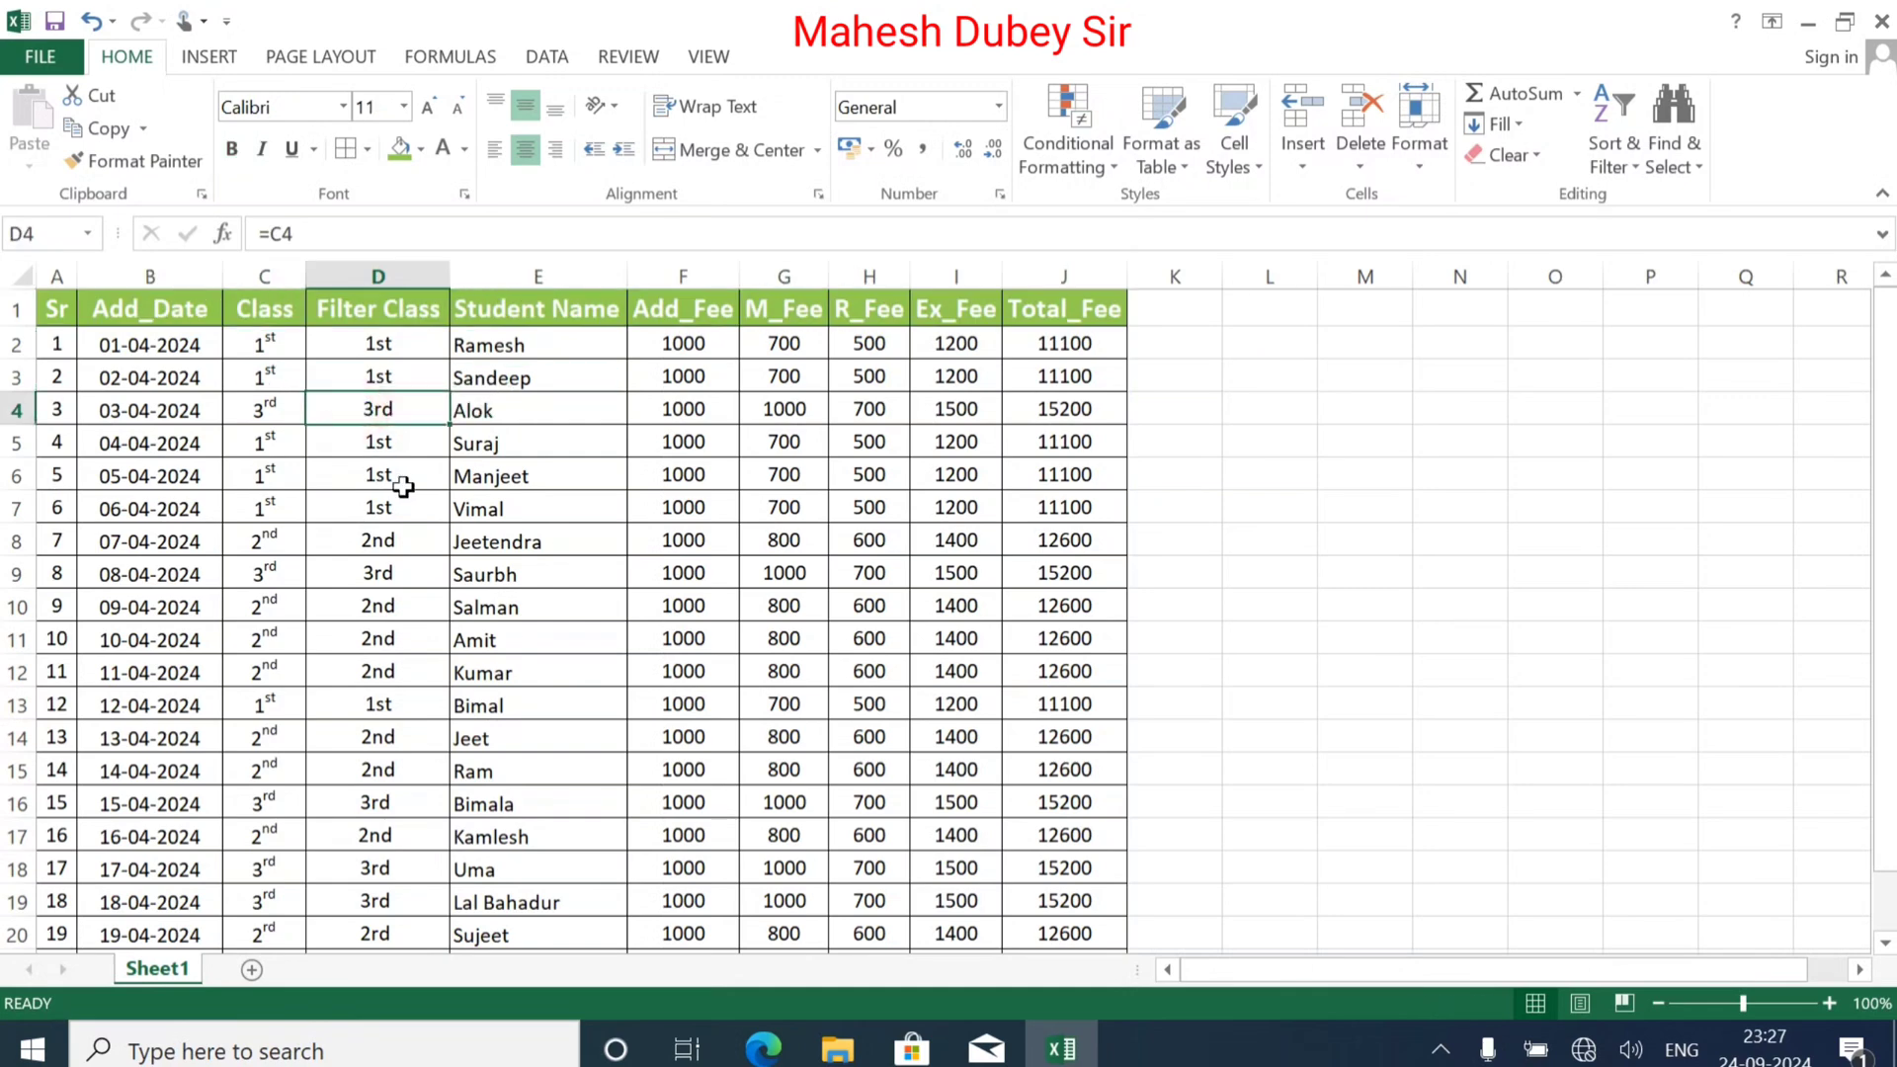
# Step: Change the fill color of header cells A1 to J1 to red
pyautogui.moveTo(1087, 317); pyautogui.dragTo(50, 311)
pyautogui.click(421, 150)
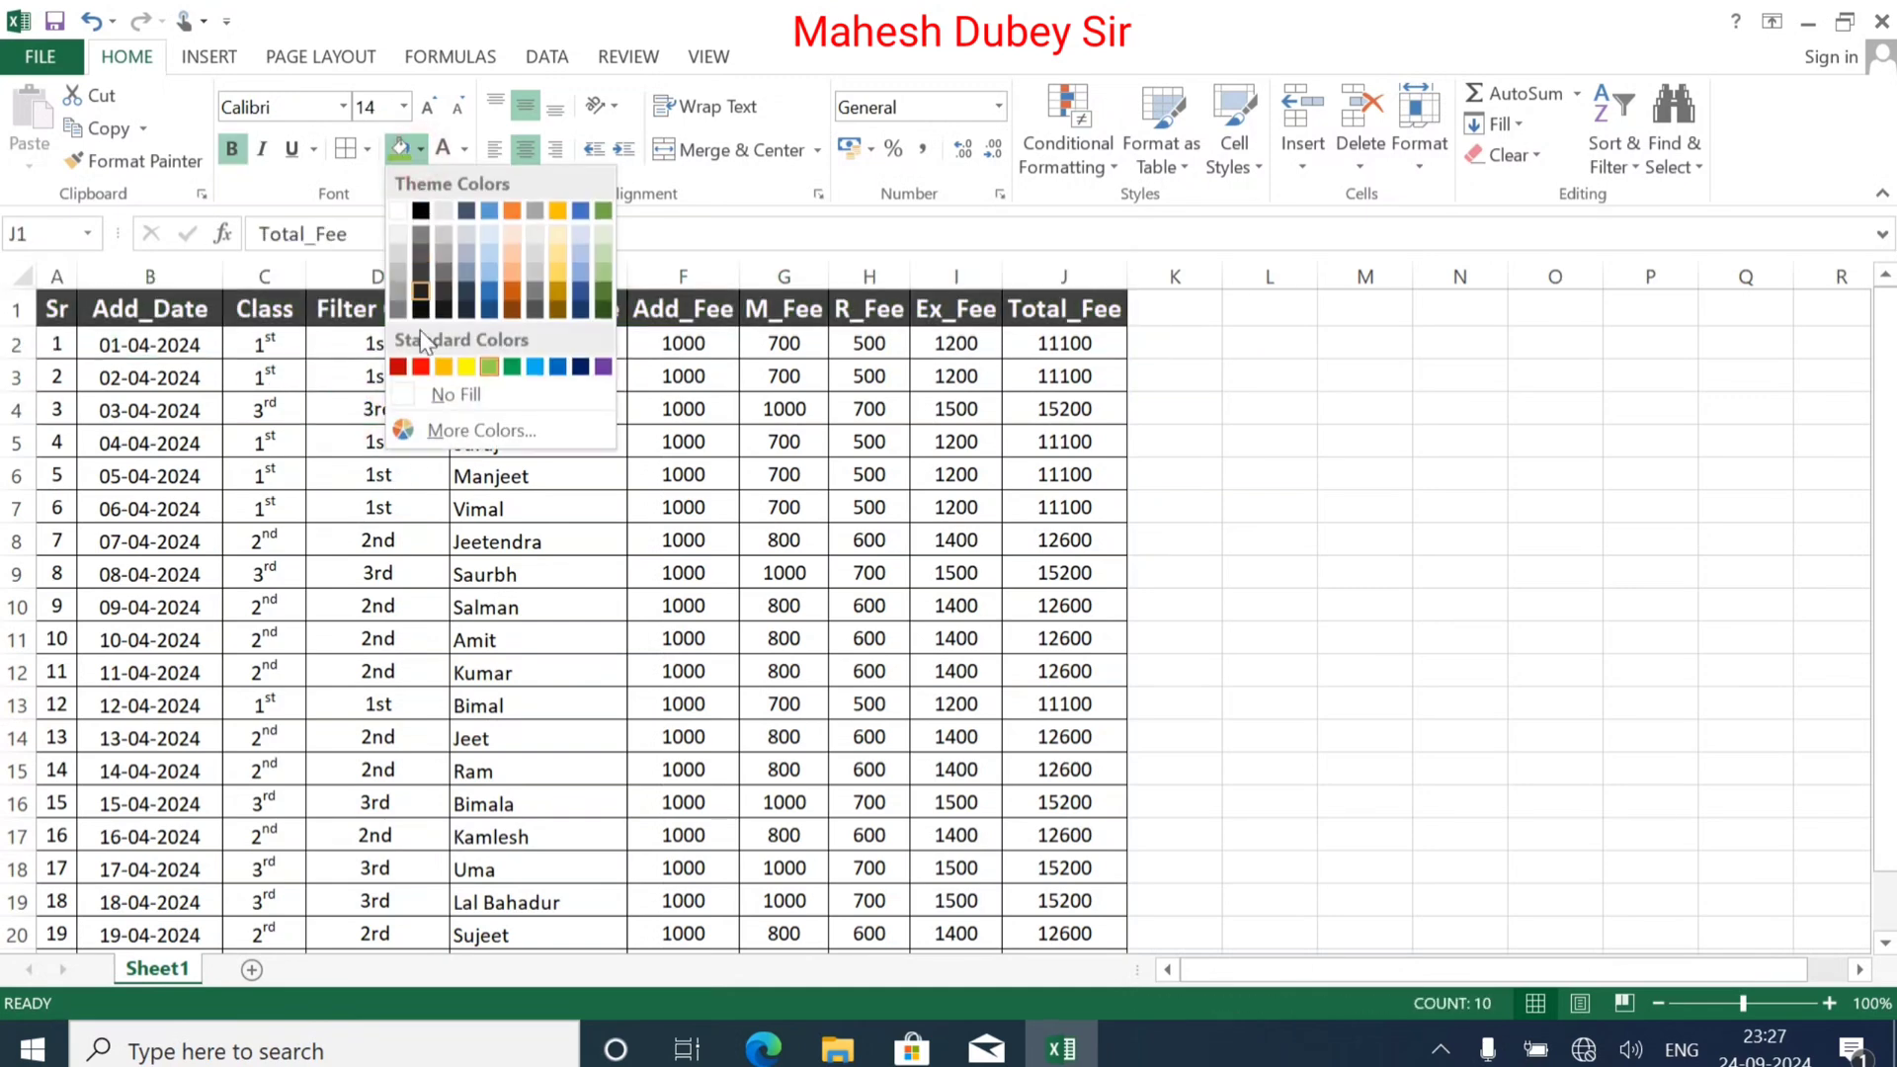
pyautogui.click(425, 370)
pyautogui.click(410, 415)
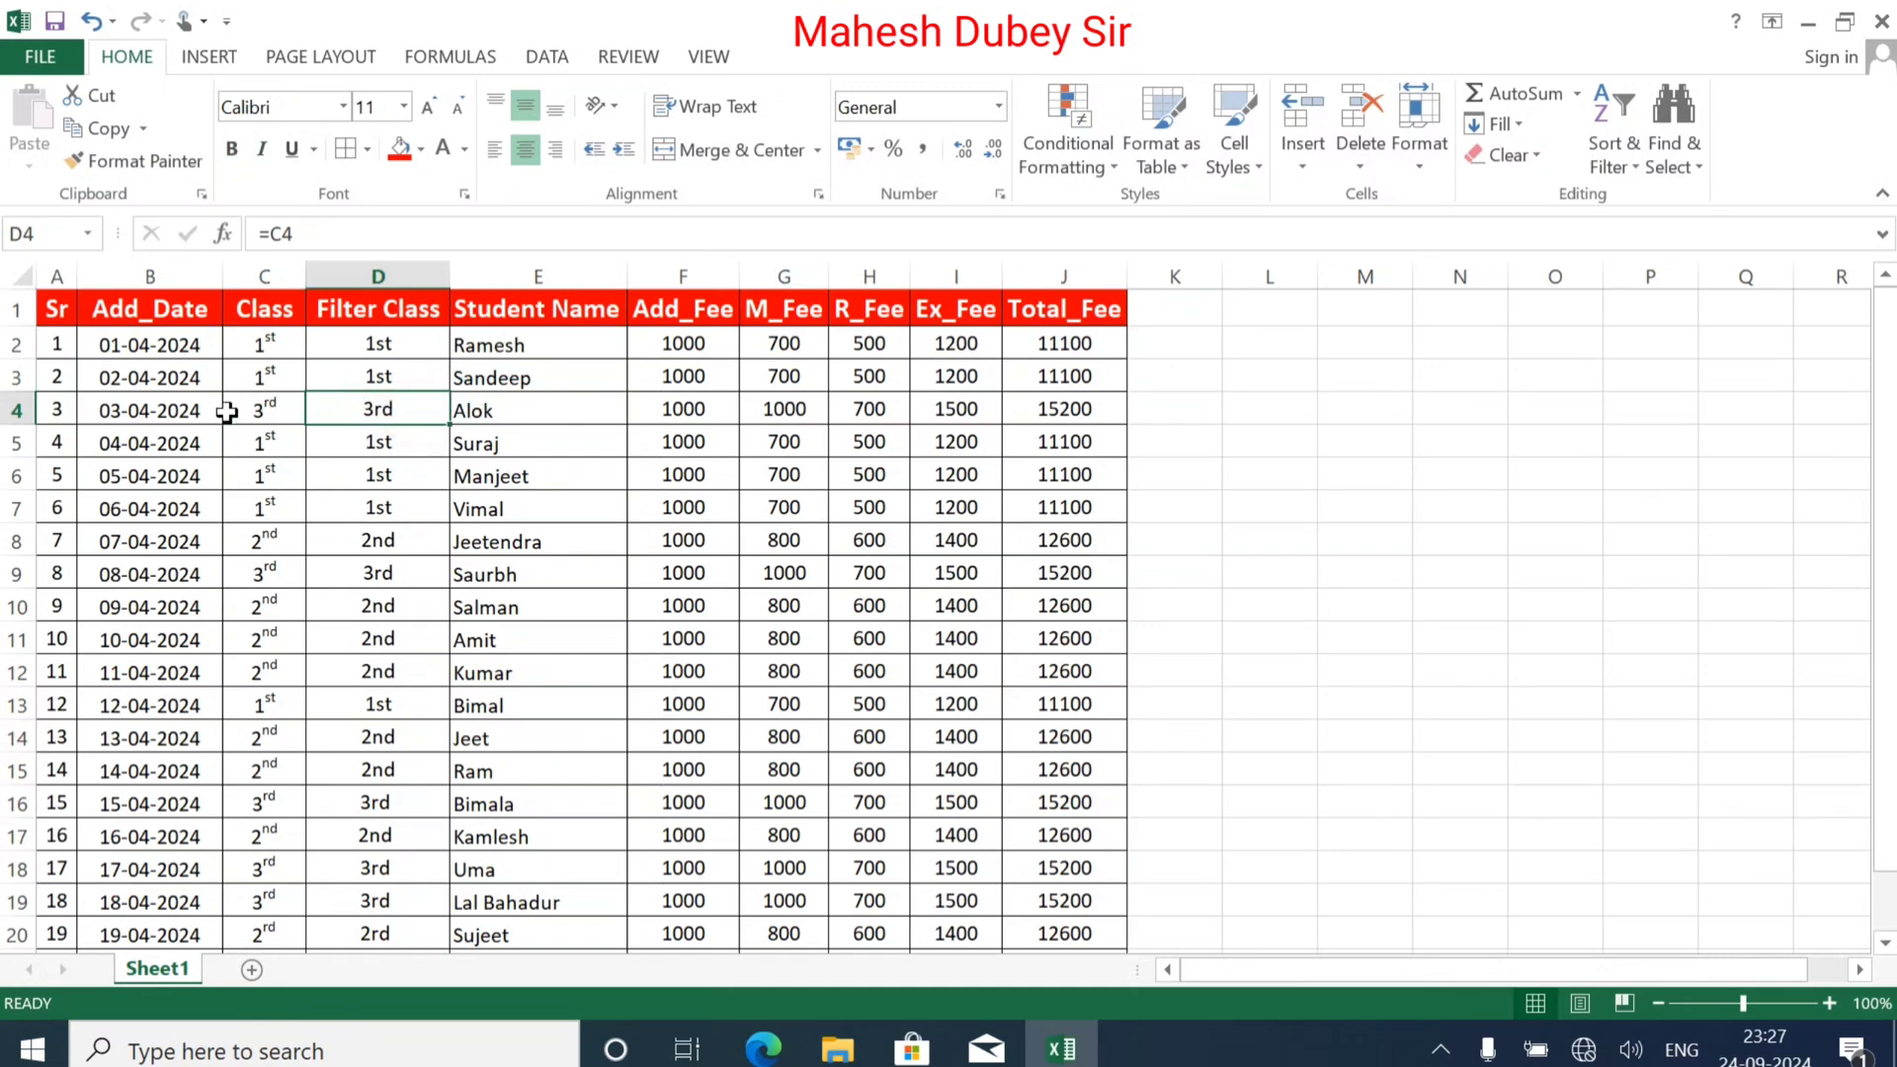
# Step: Convert the range A1 to J22 into a table with headers
pyautogui.moveTo(54, 307); pyautogui.dragTo(1053, 880)
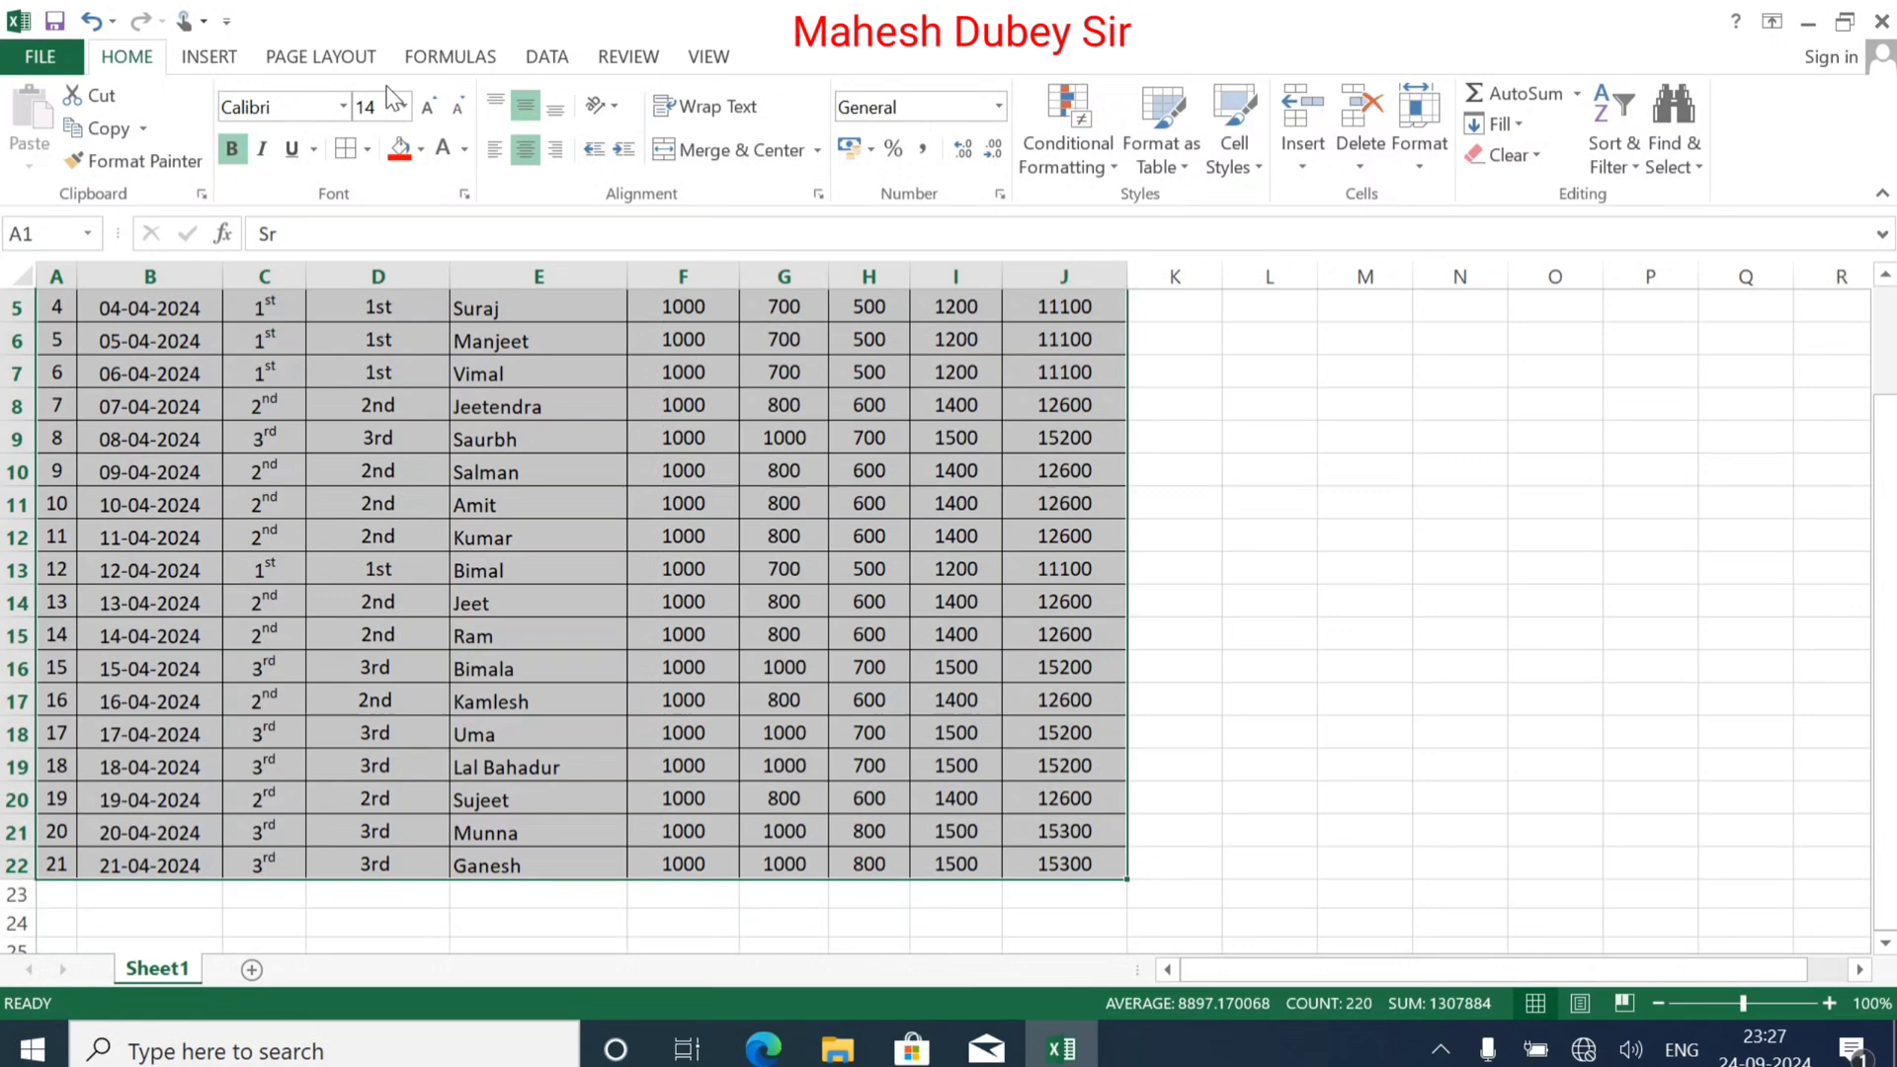
pyautogui.click(233, 54)
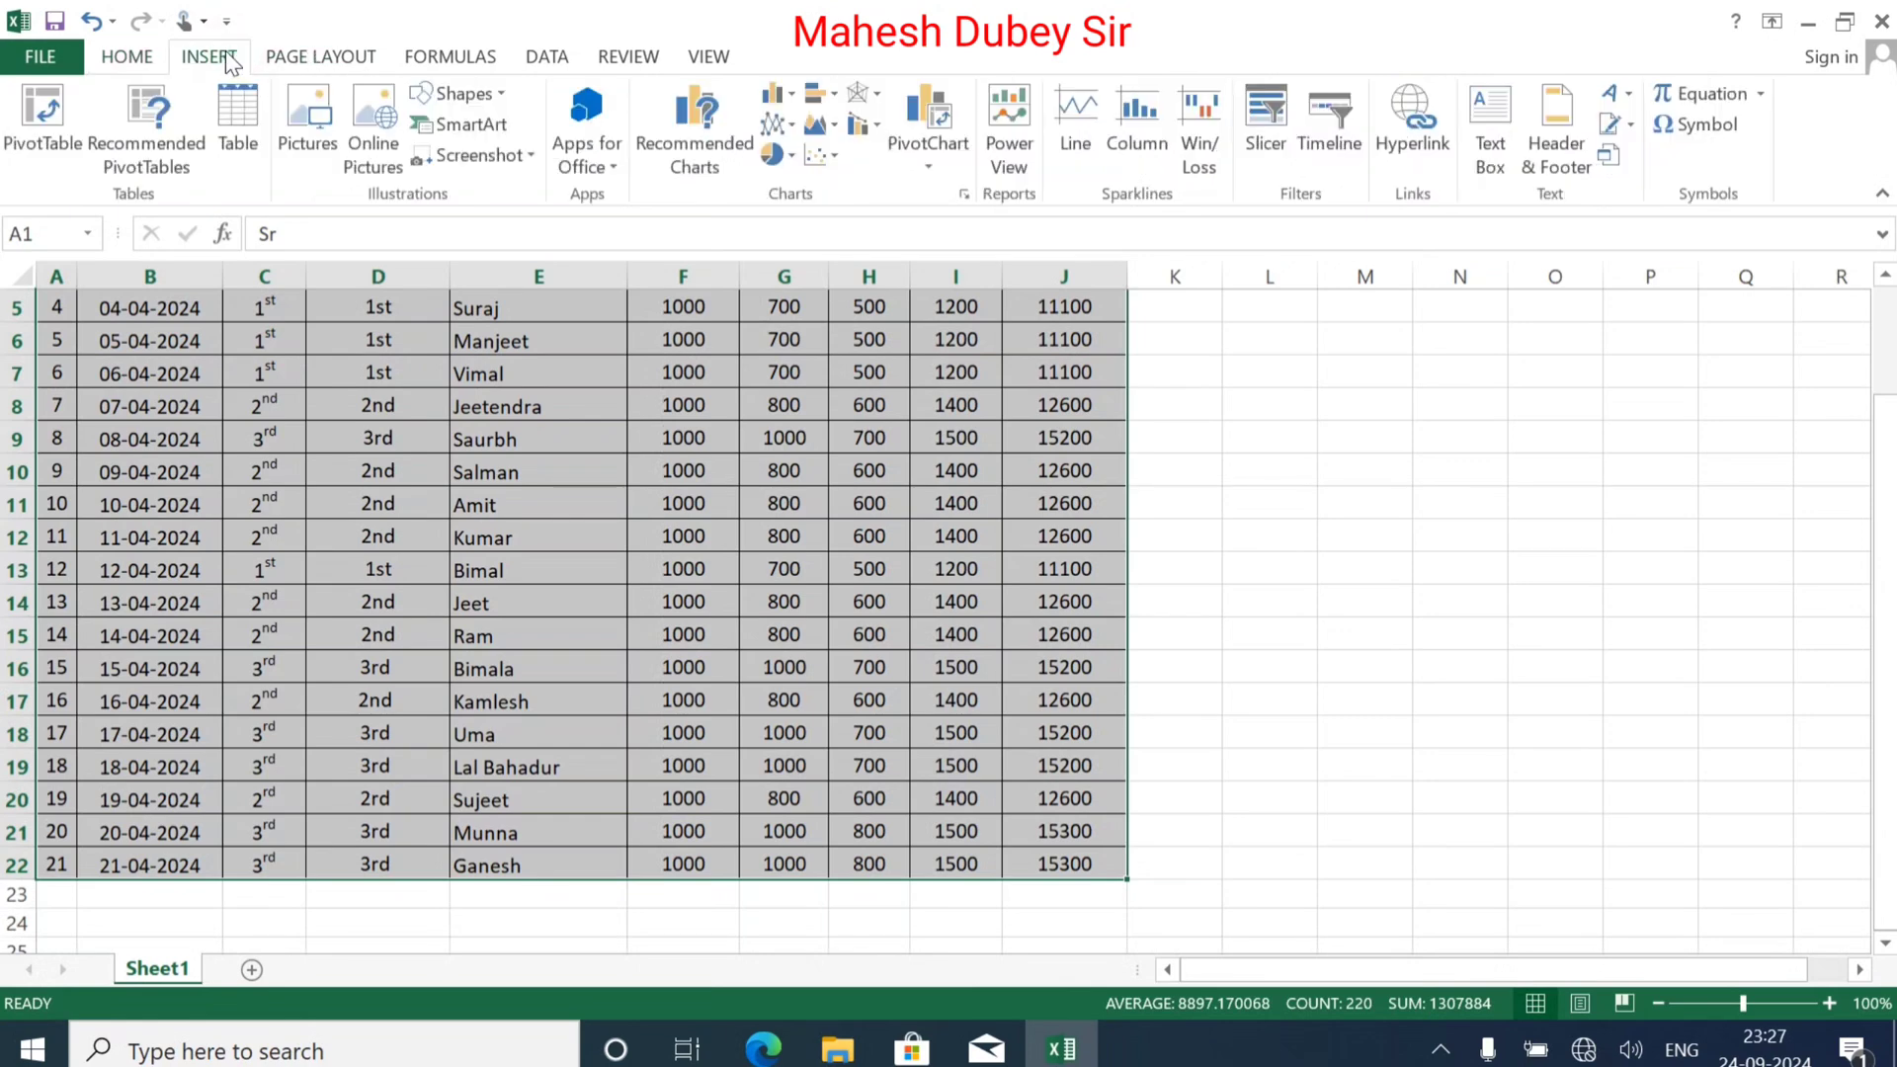
pyautogui.click(240, 120)
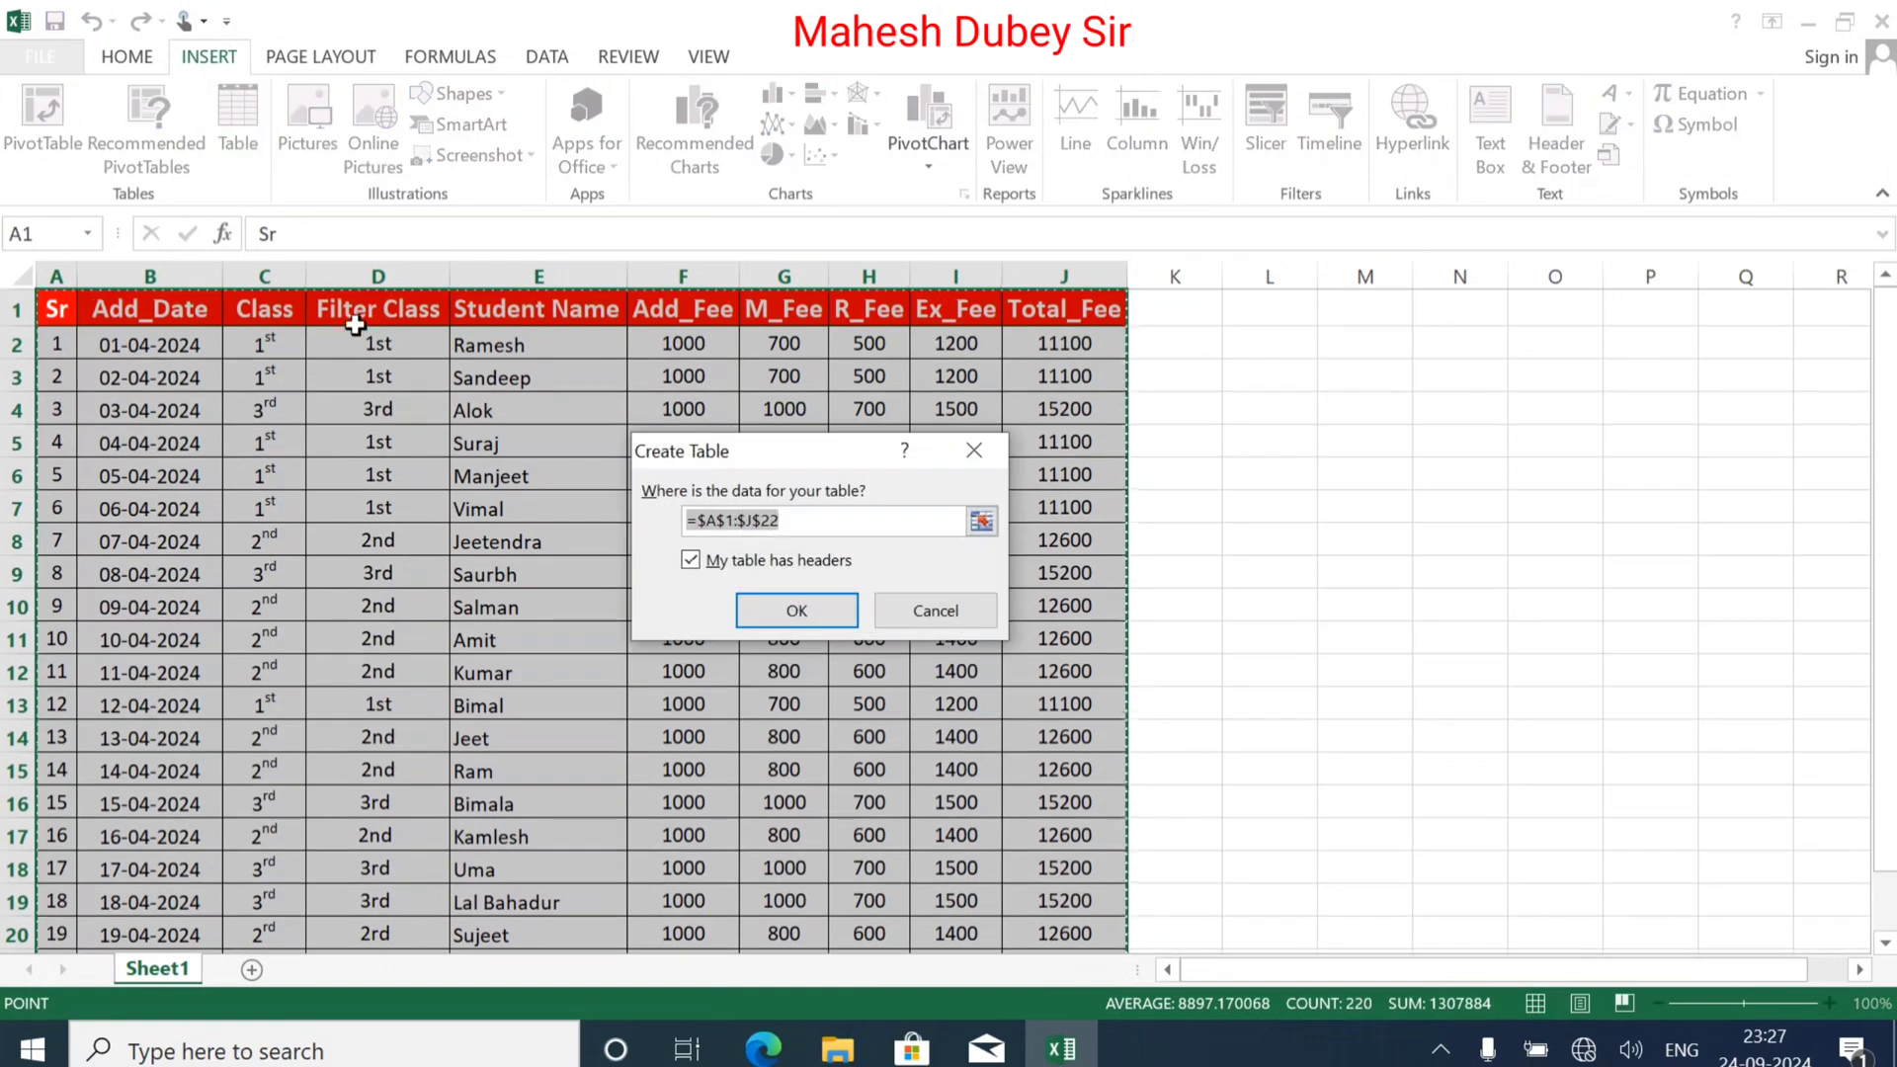
pyautogui.click(791, 606)
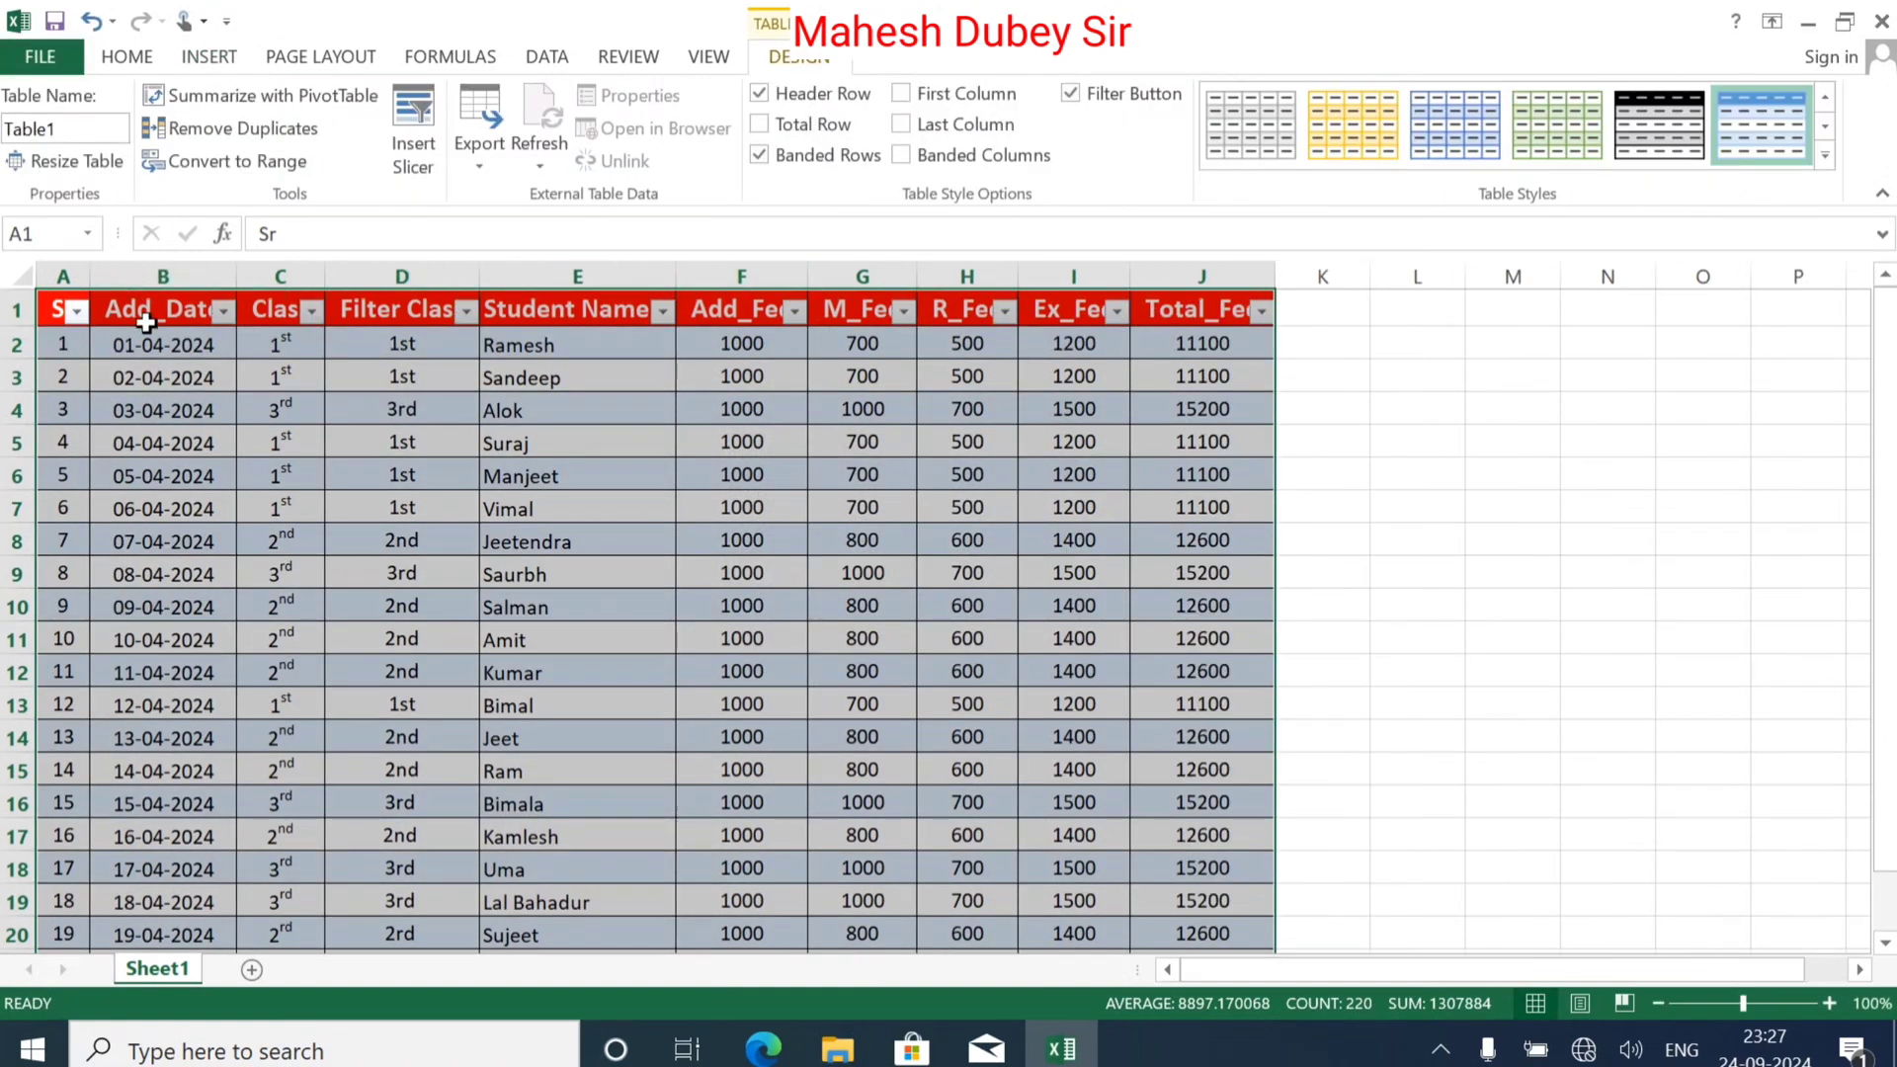
pyautogui.click(889, 517)
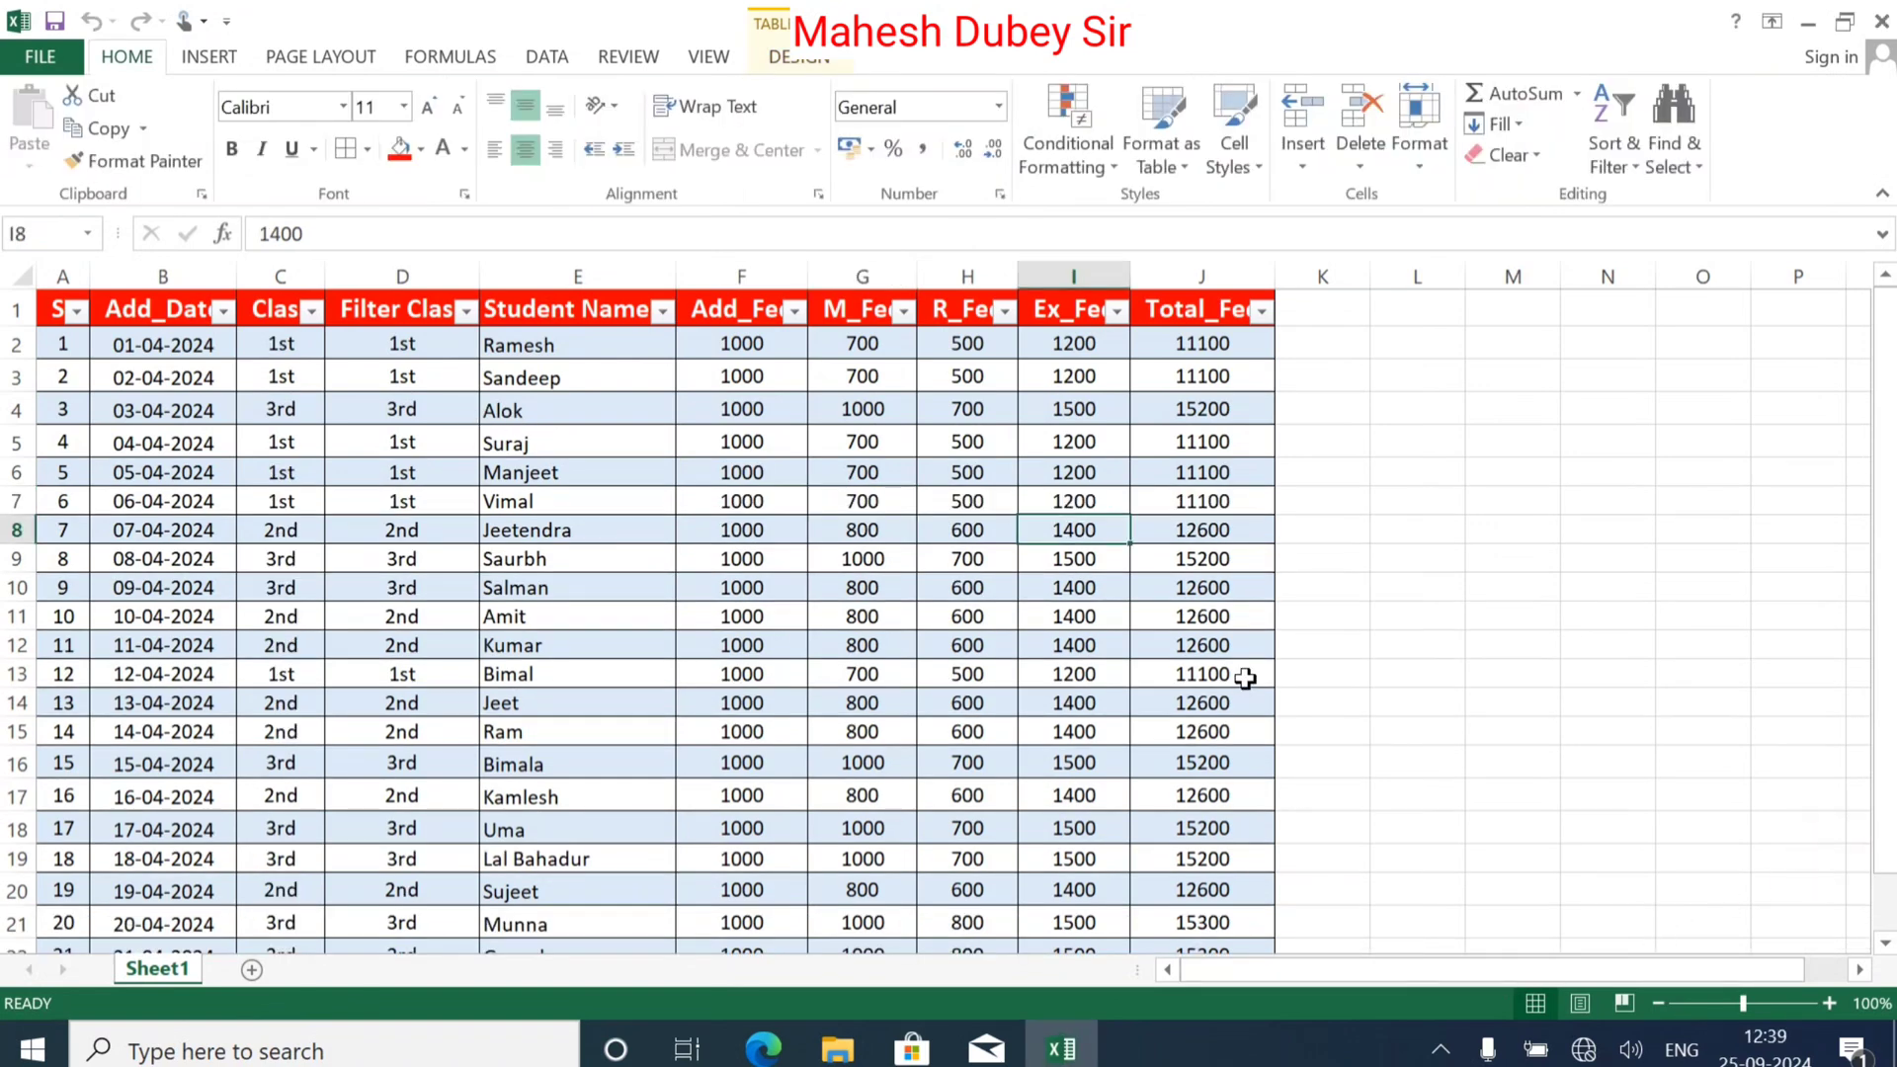
# Step: Create a PivotTable from Table1 on a new worksheet
pyautogui.click(788, 471)
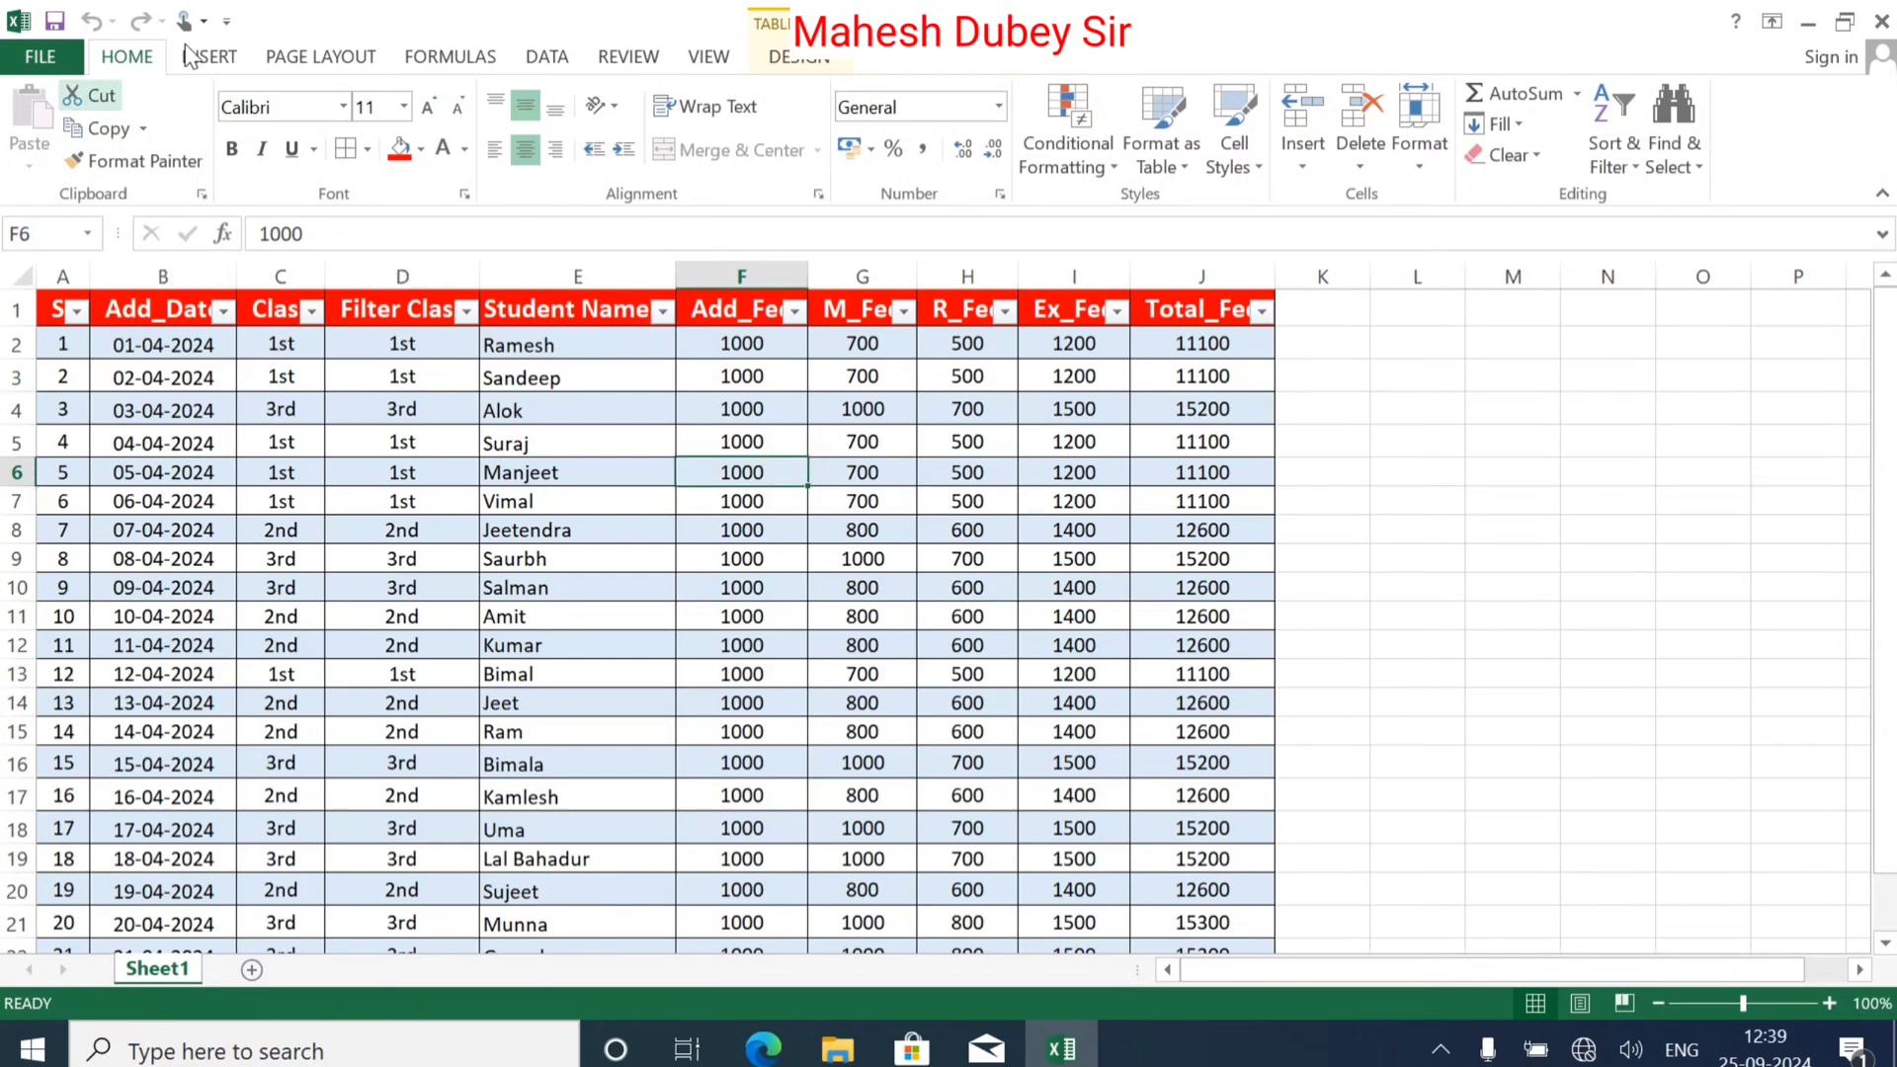
pyautogui.click(218, 56)
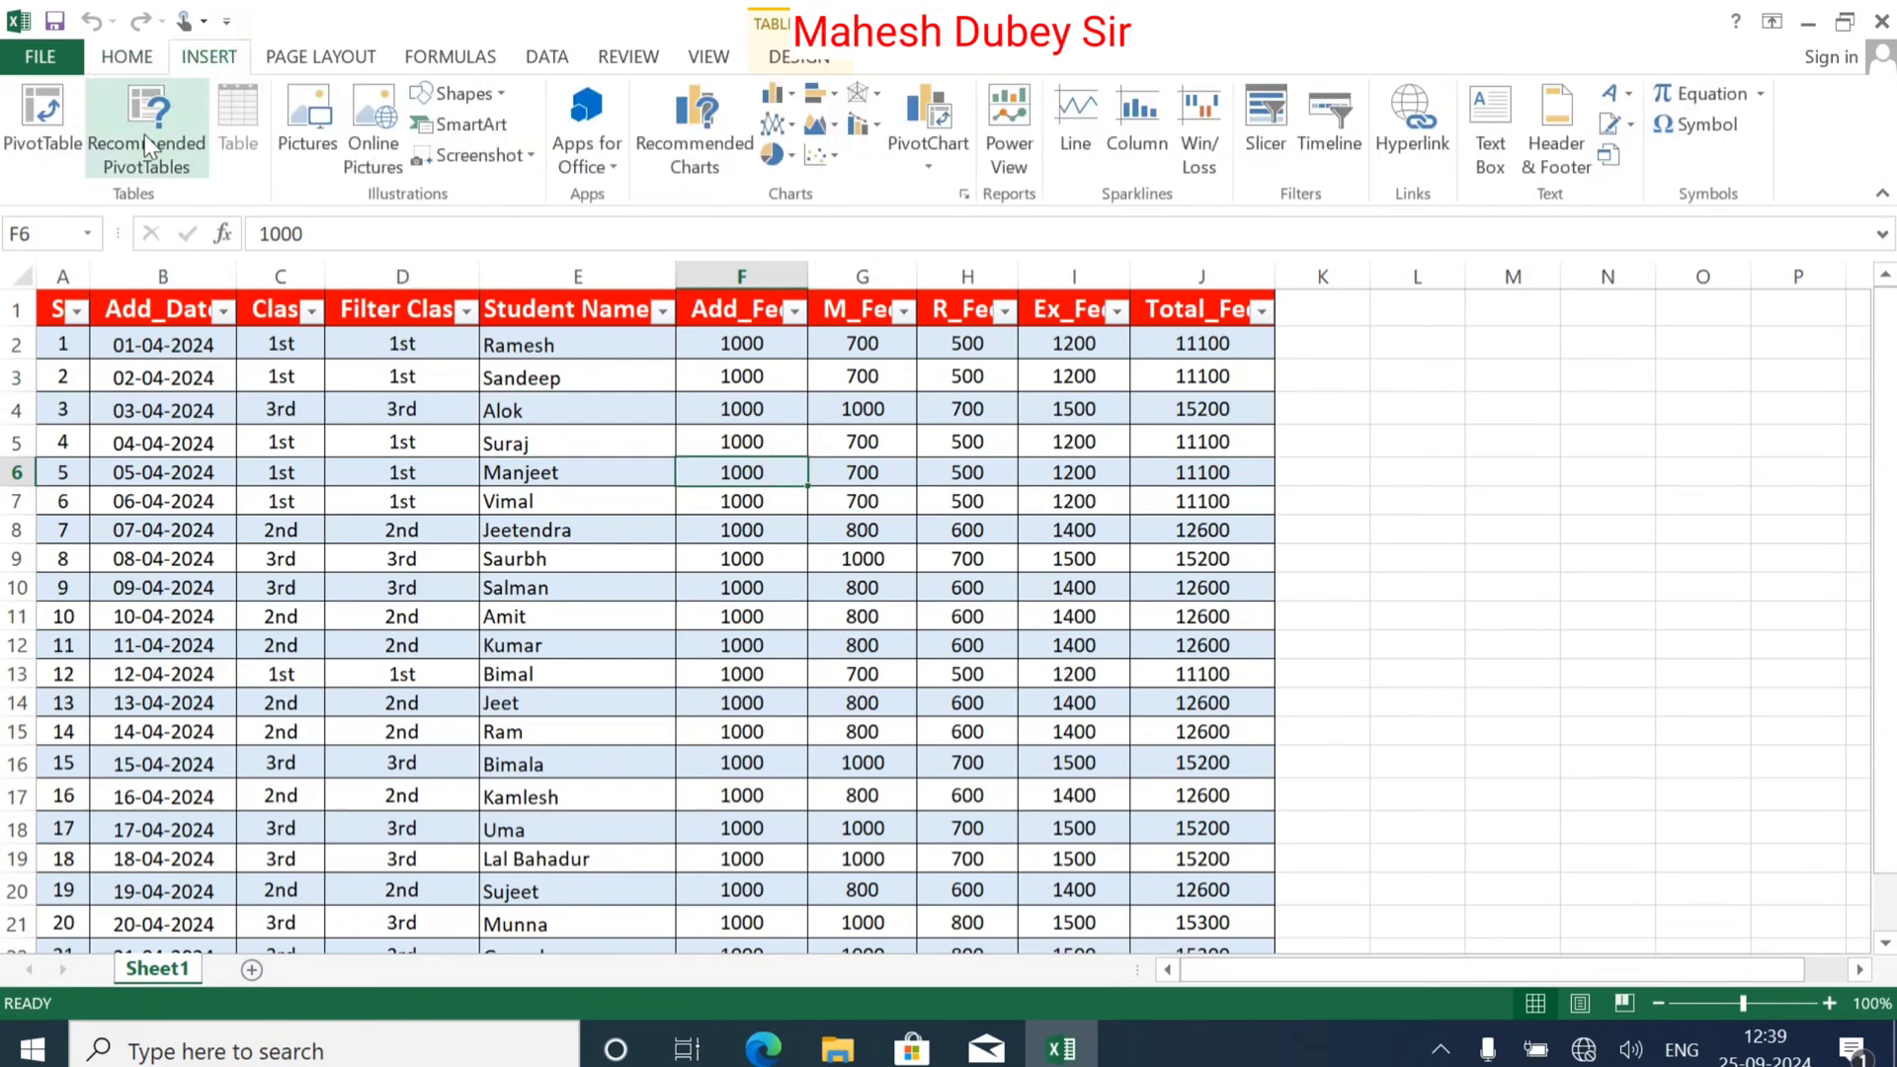
pyautogui.click(44, 140)
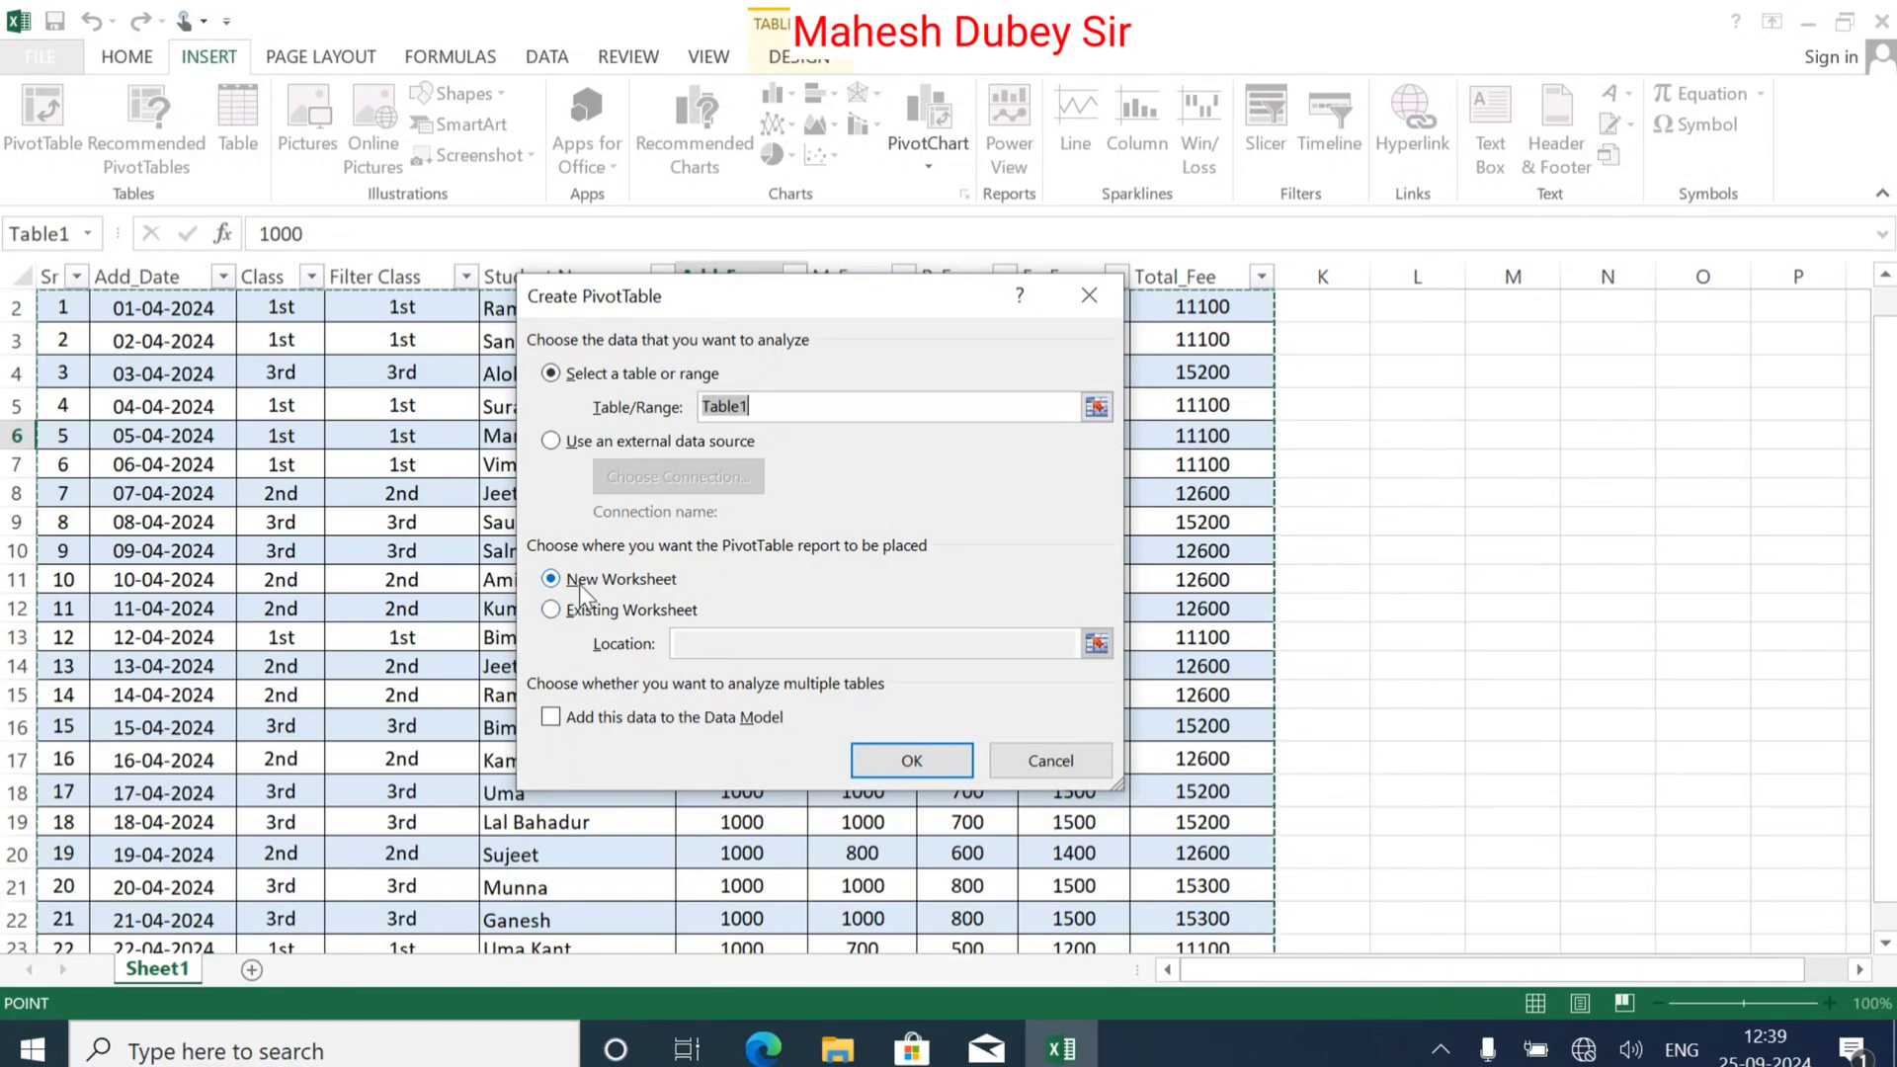
pyautogui.click(901, 761)
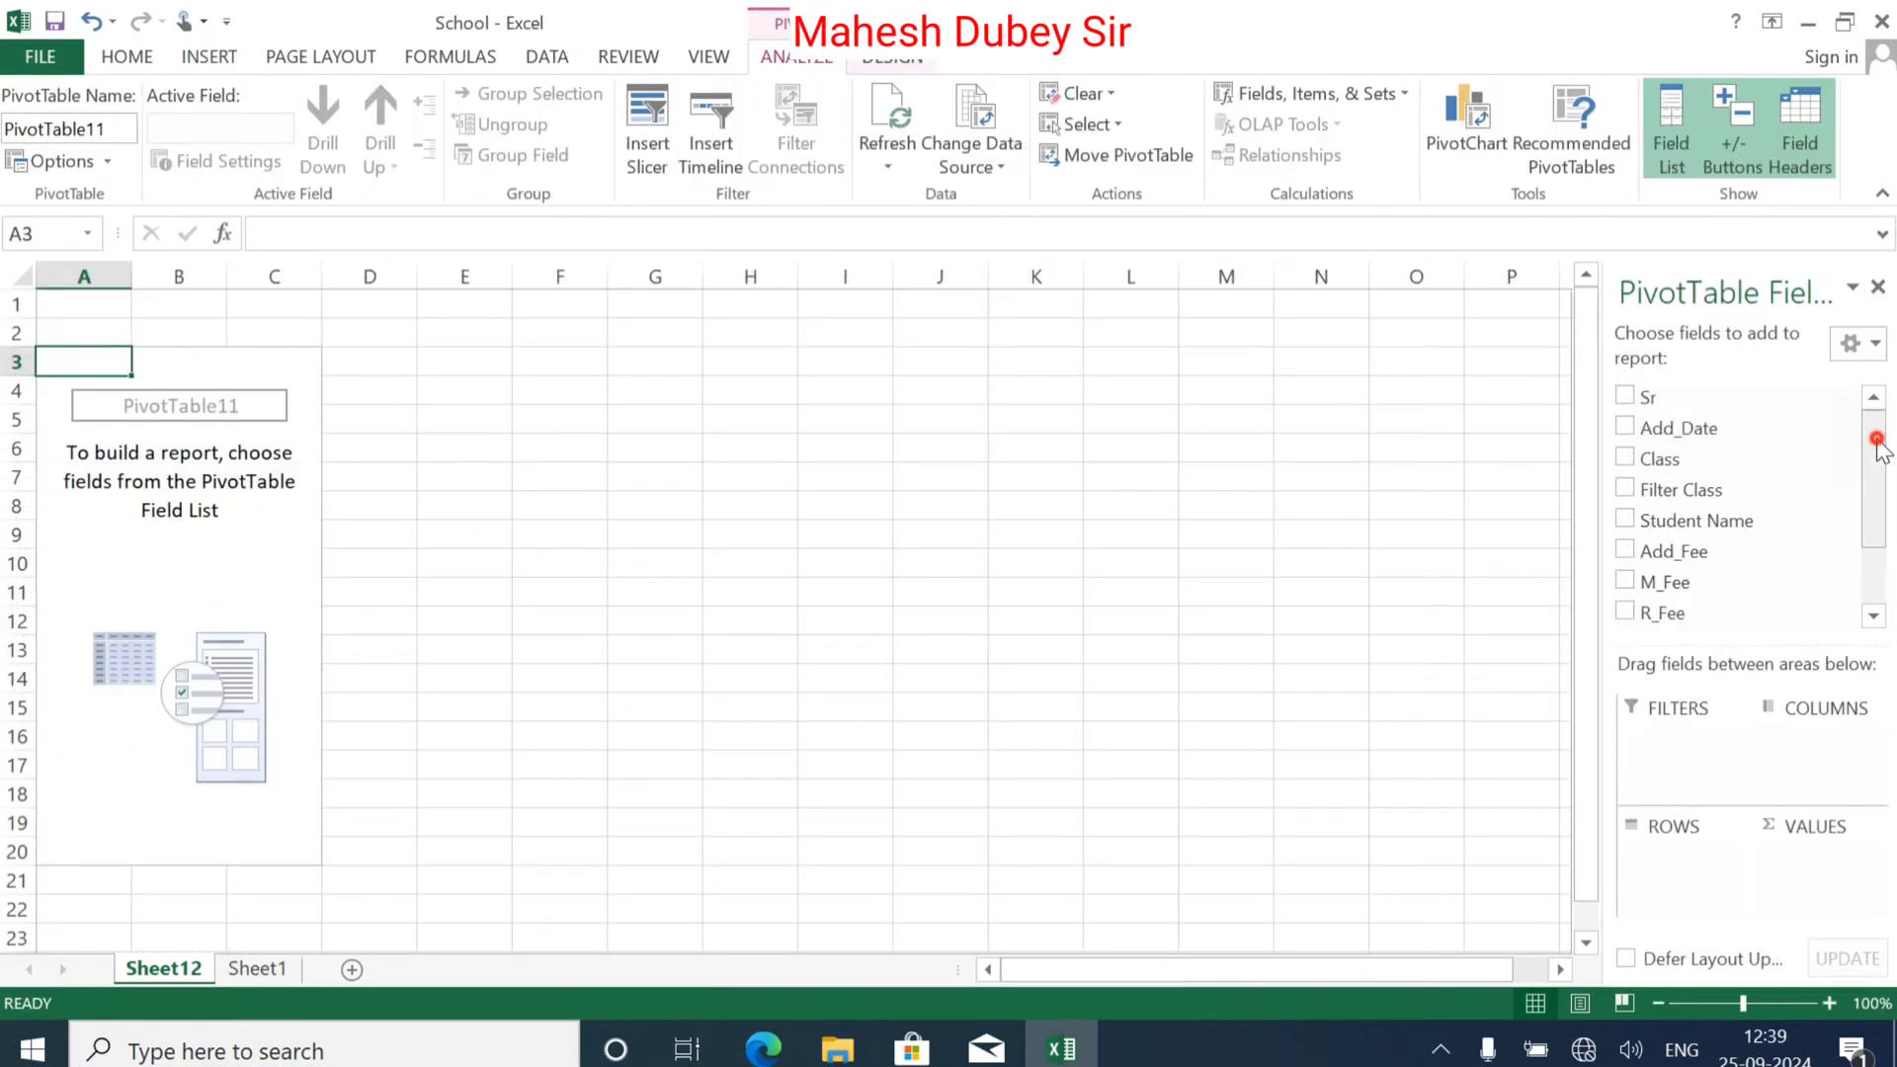
# Step: Add the Filter Class field to the PivotTable's report filters and check its list of selectable classes
pyautogui.click(137, 487)
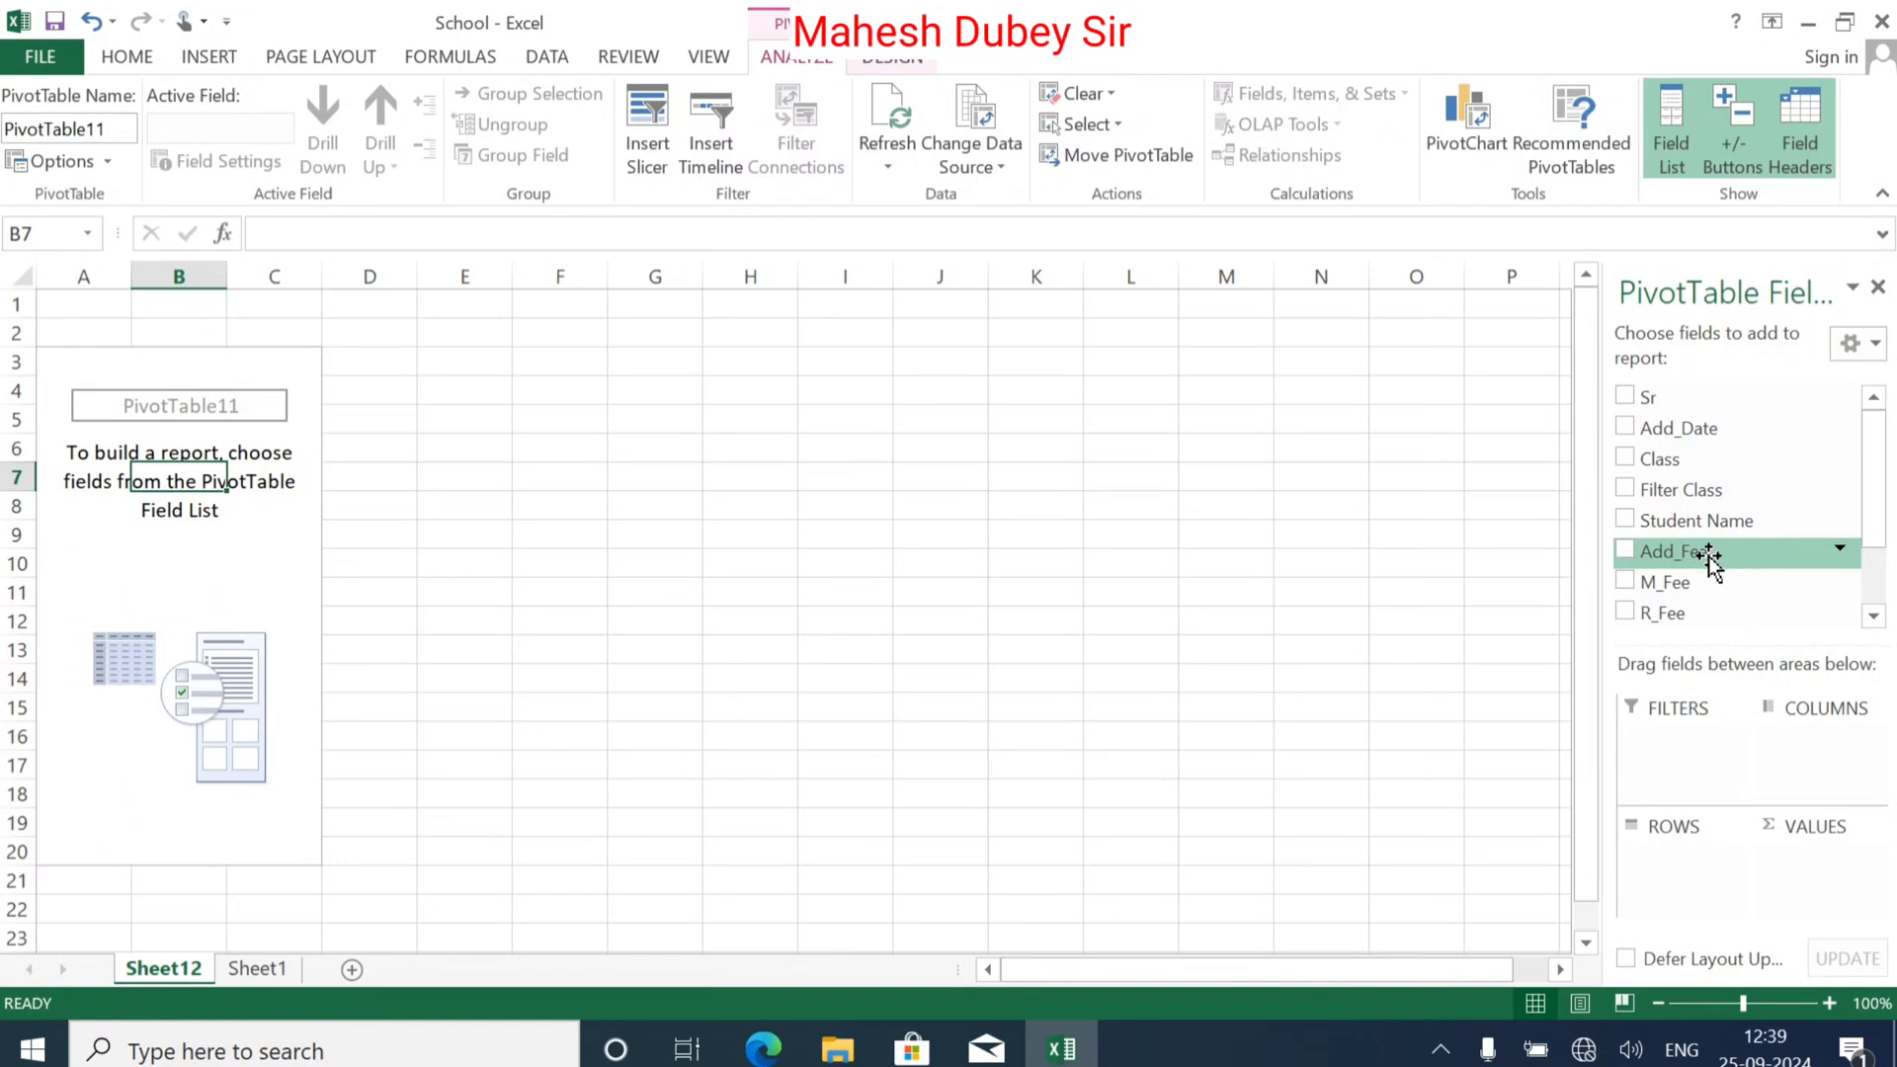
pyautogui.moveTo(1680, 494); pyautogui.dragTo(1690, 744)
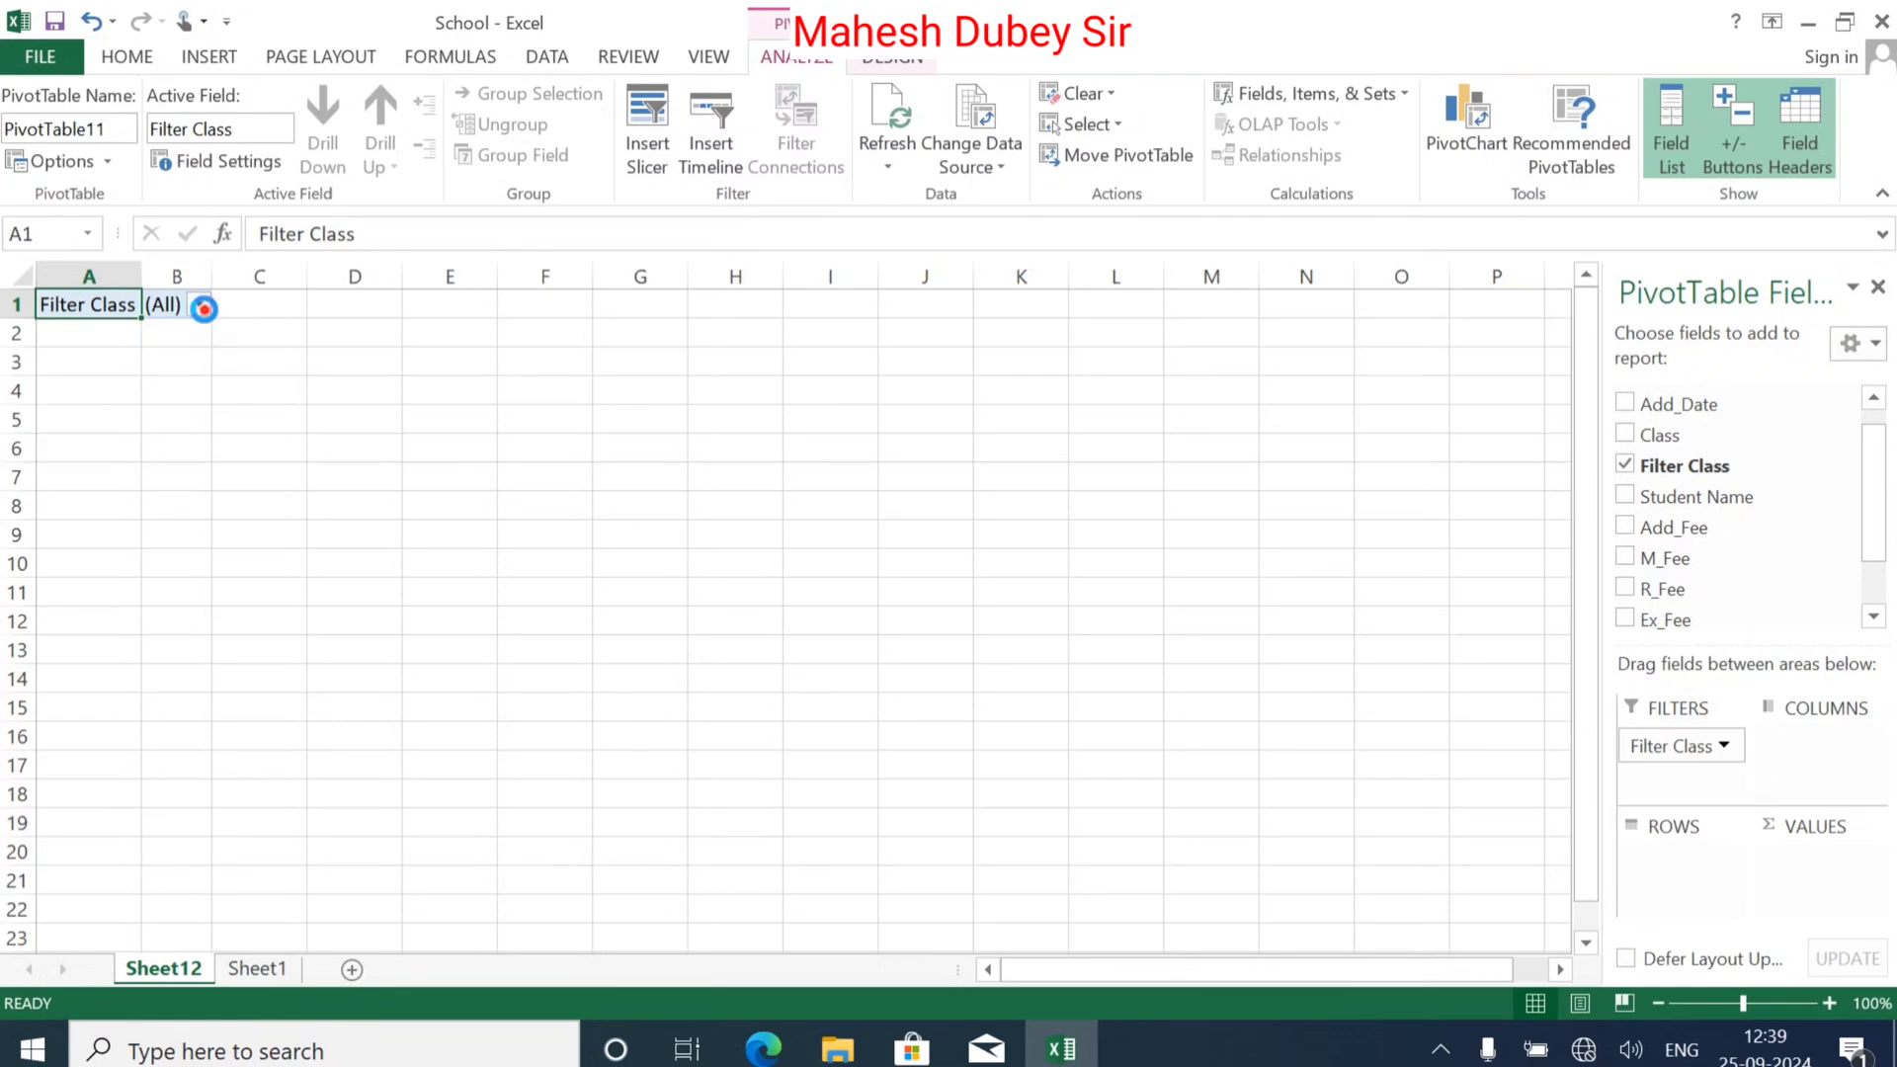
pyautogui.click(199, 305)
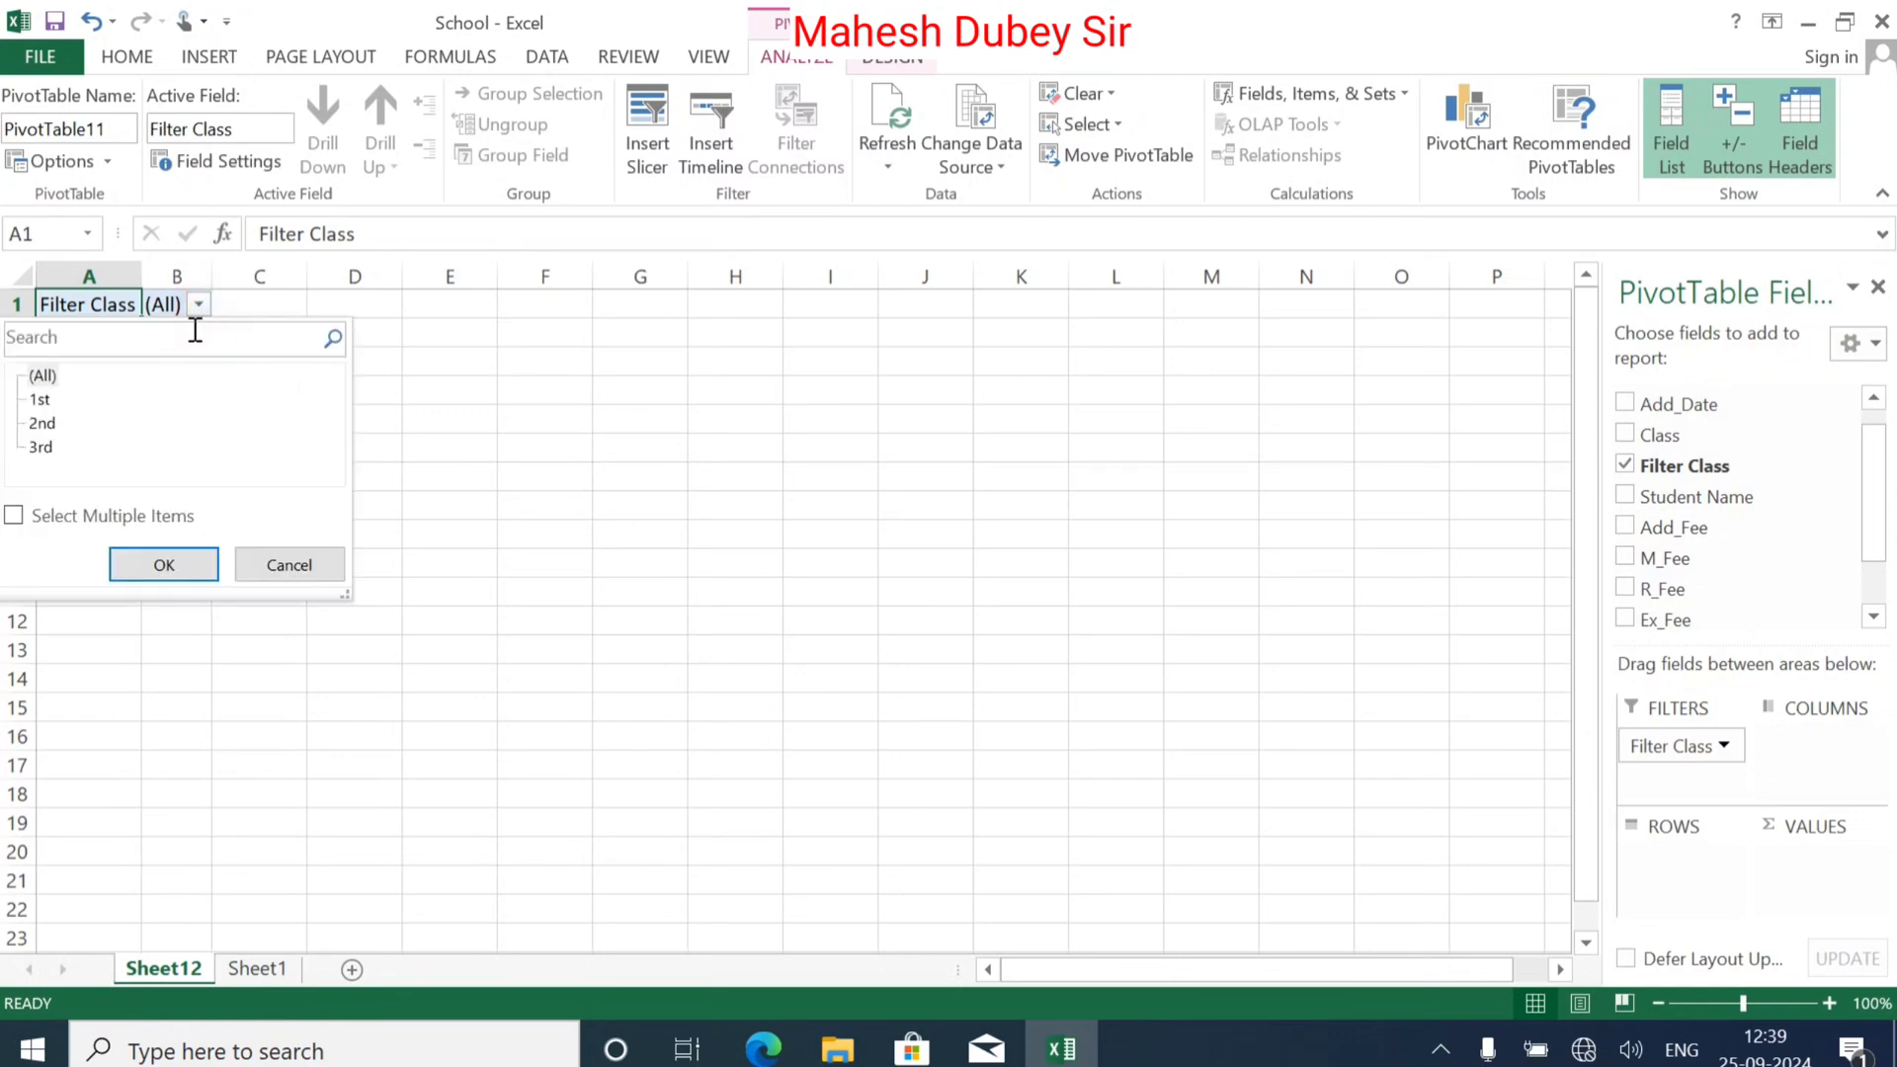
pyautogui.click(326, 571)
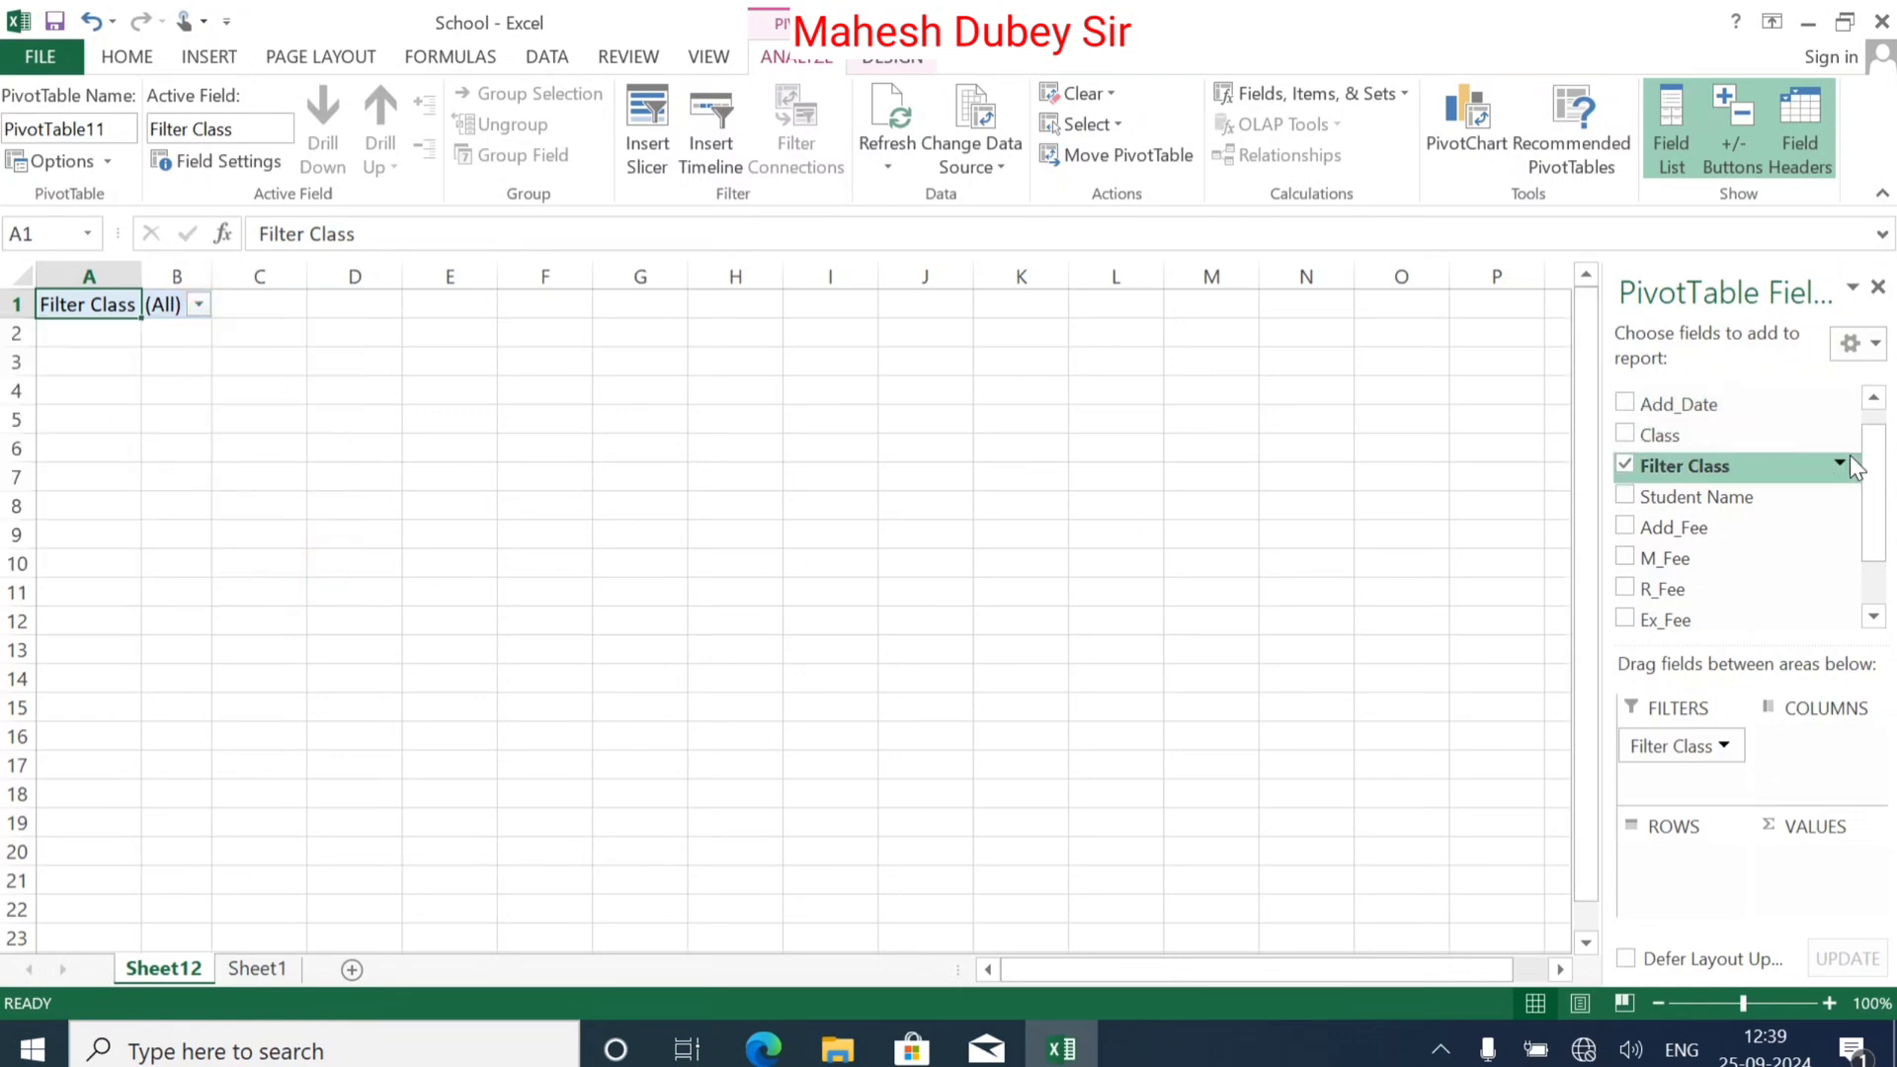
# Step: Add the Sr, Add_Date, Class and Student Name fields to the PivotTable rows
pyautogui.moveTo(1885, 478); pyautogui.dragTo(1864, 347)
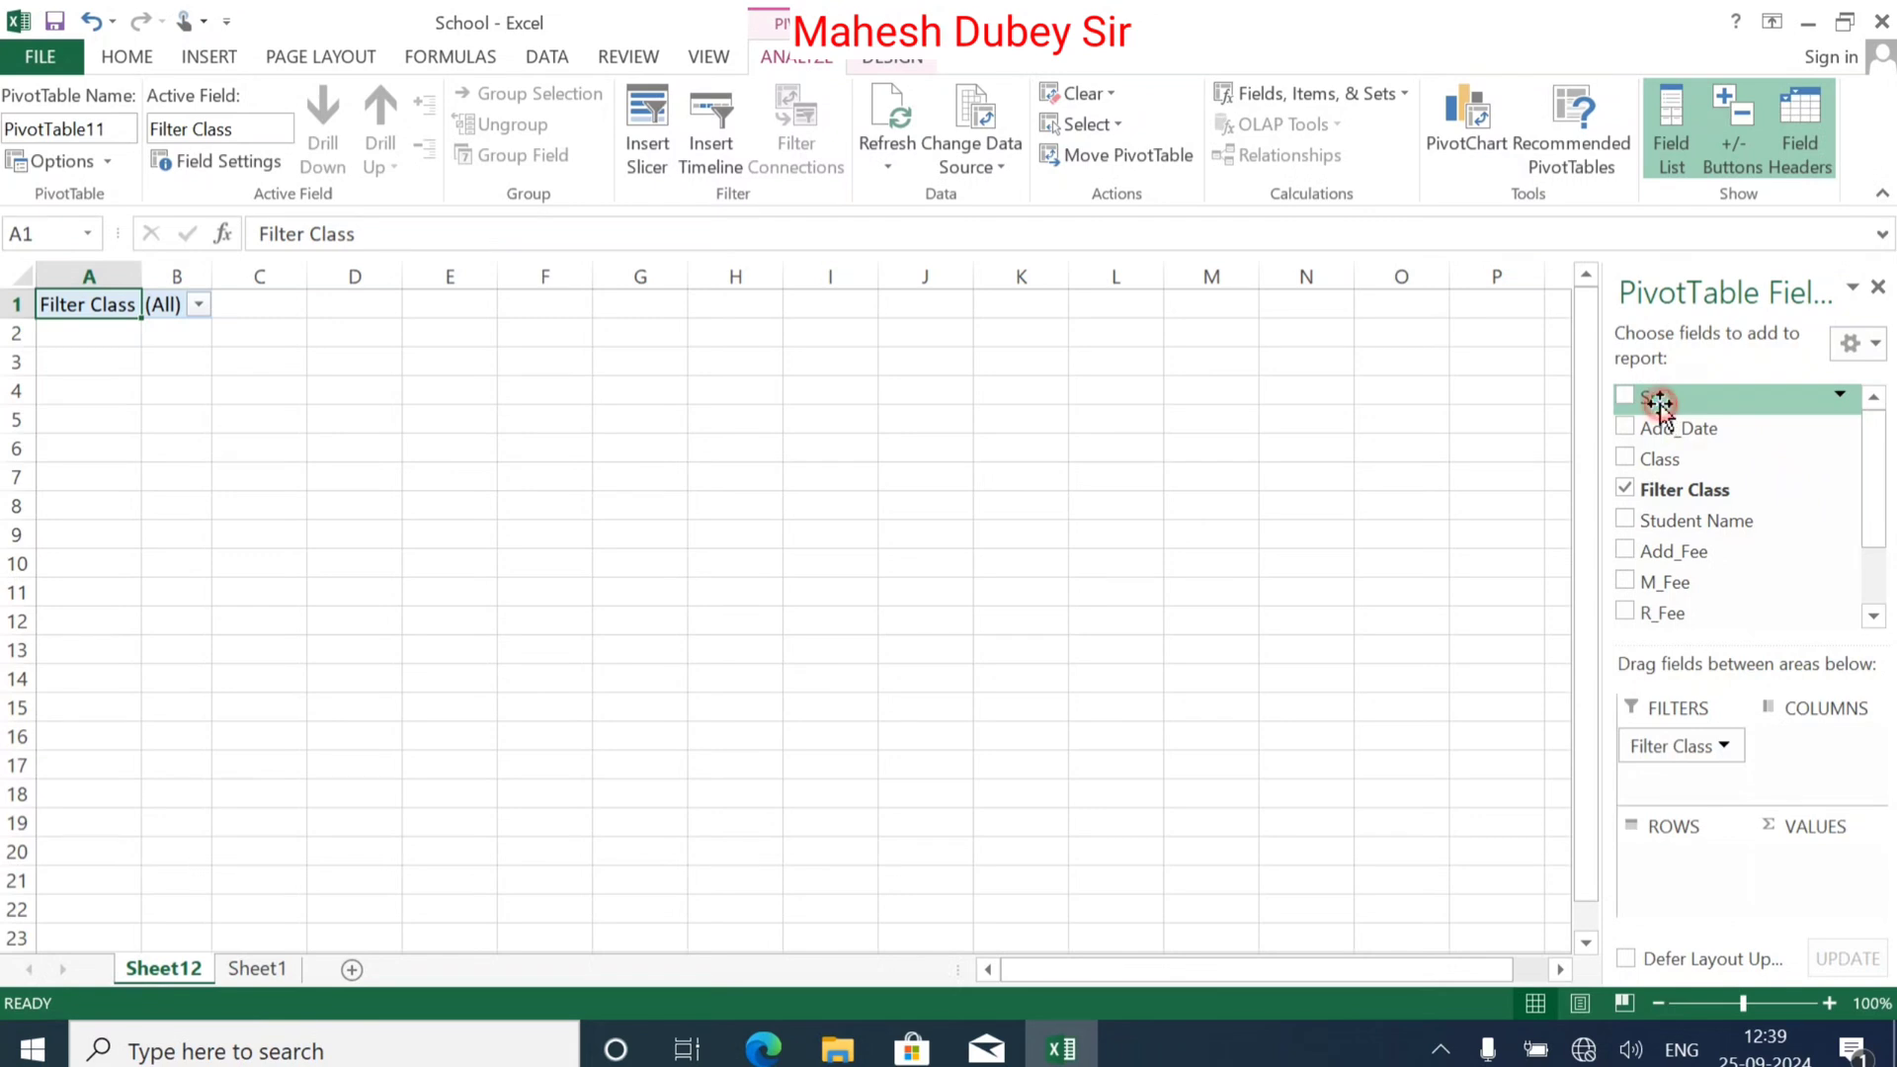
pyautogui.moveTo(1660, 405); pyautogui.dragTo(1677, 864)
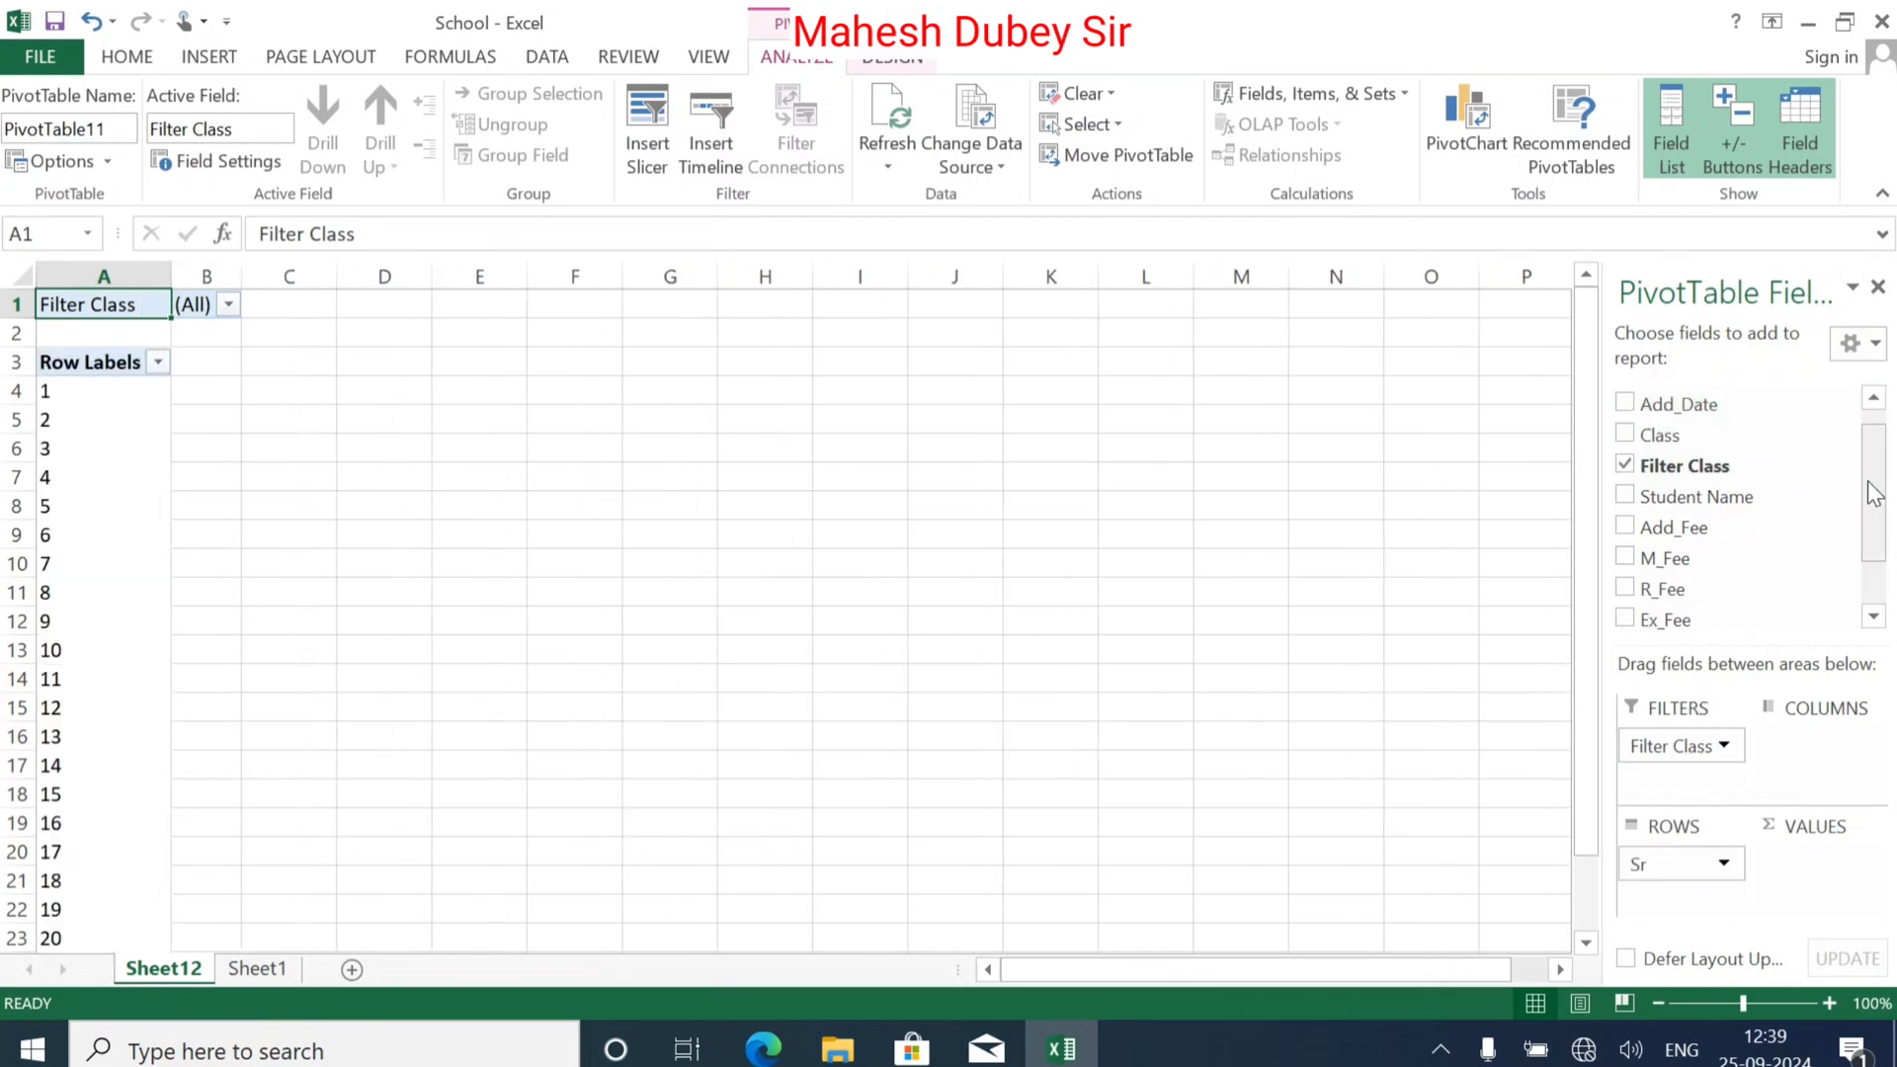
pyautogui.moveTo(1875, 494); pyautogui.dragTo(1871, 405)
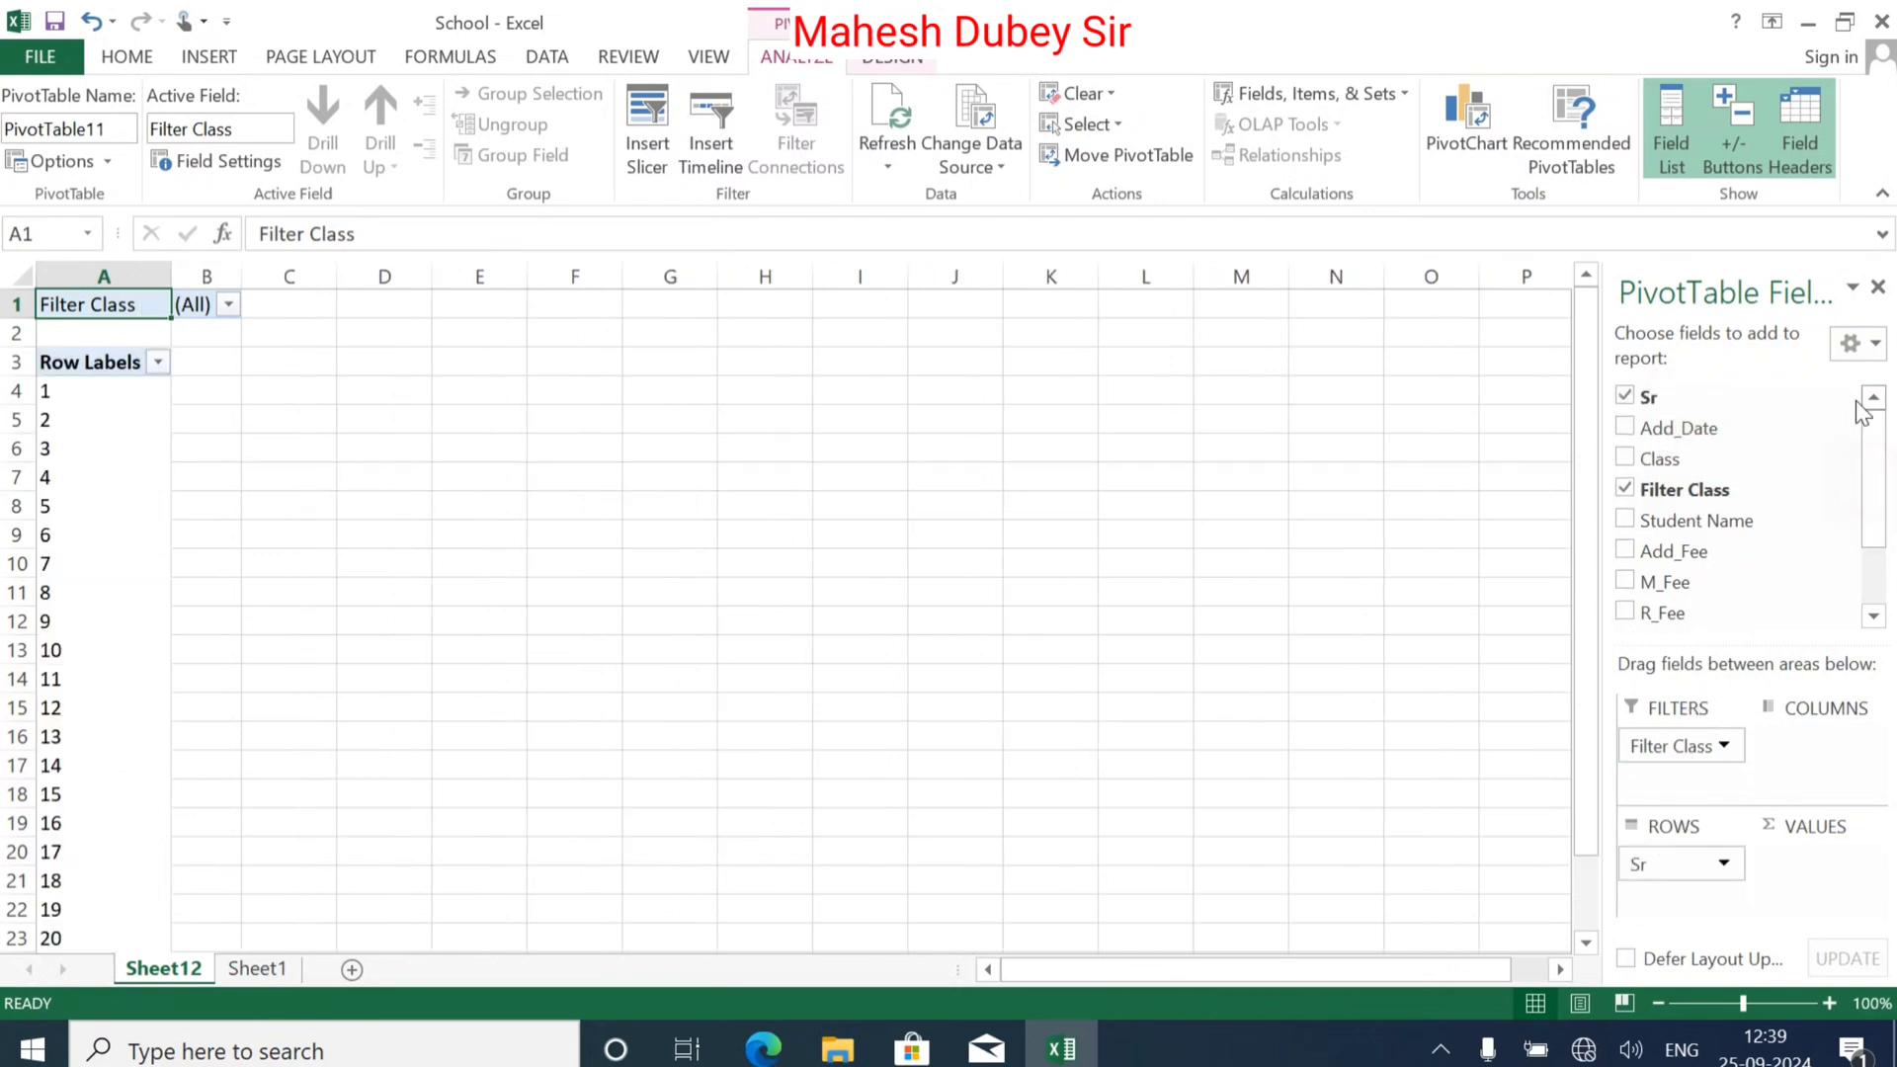
pyautogui.click(1624, 429)
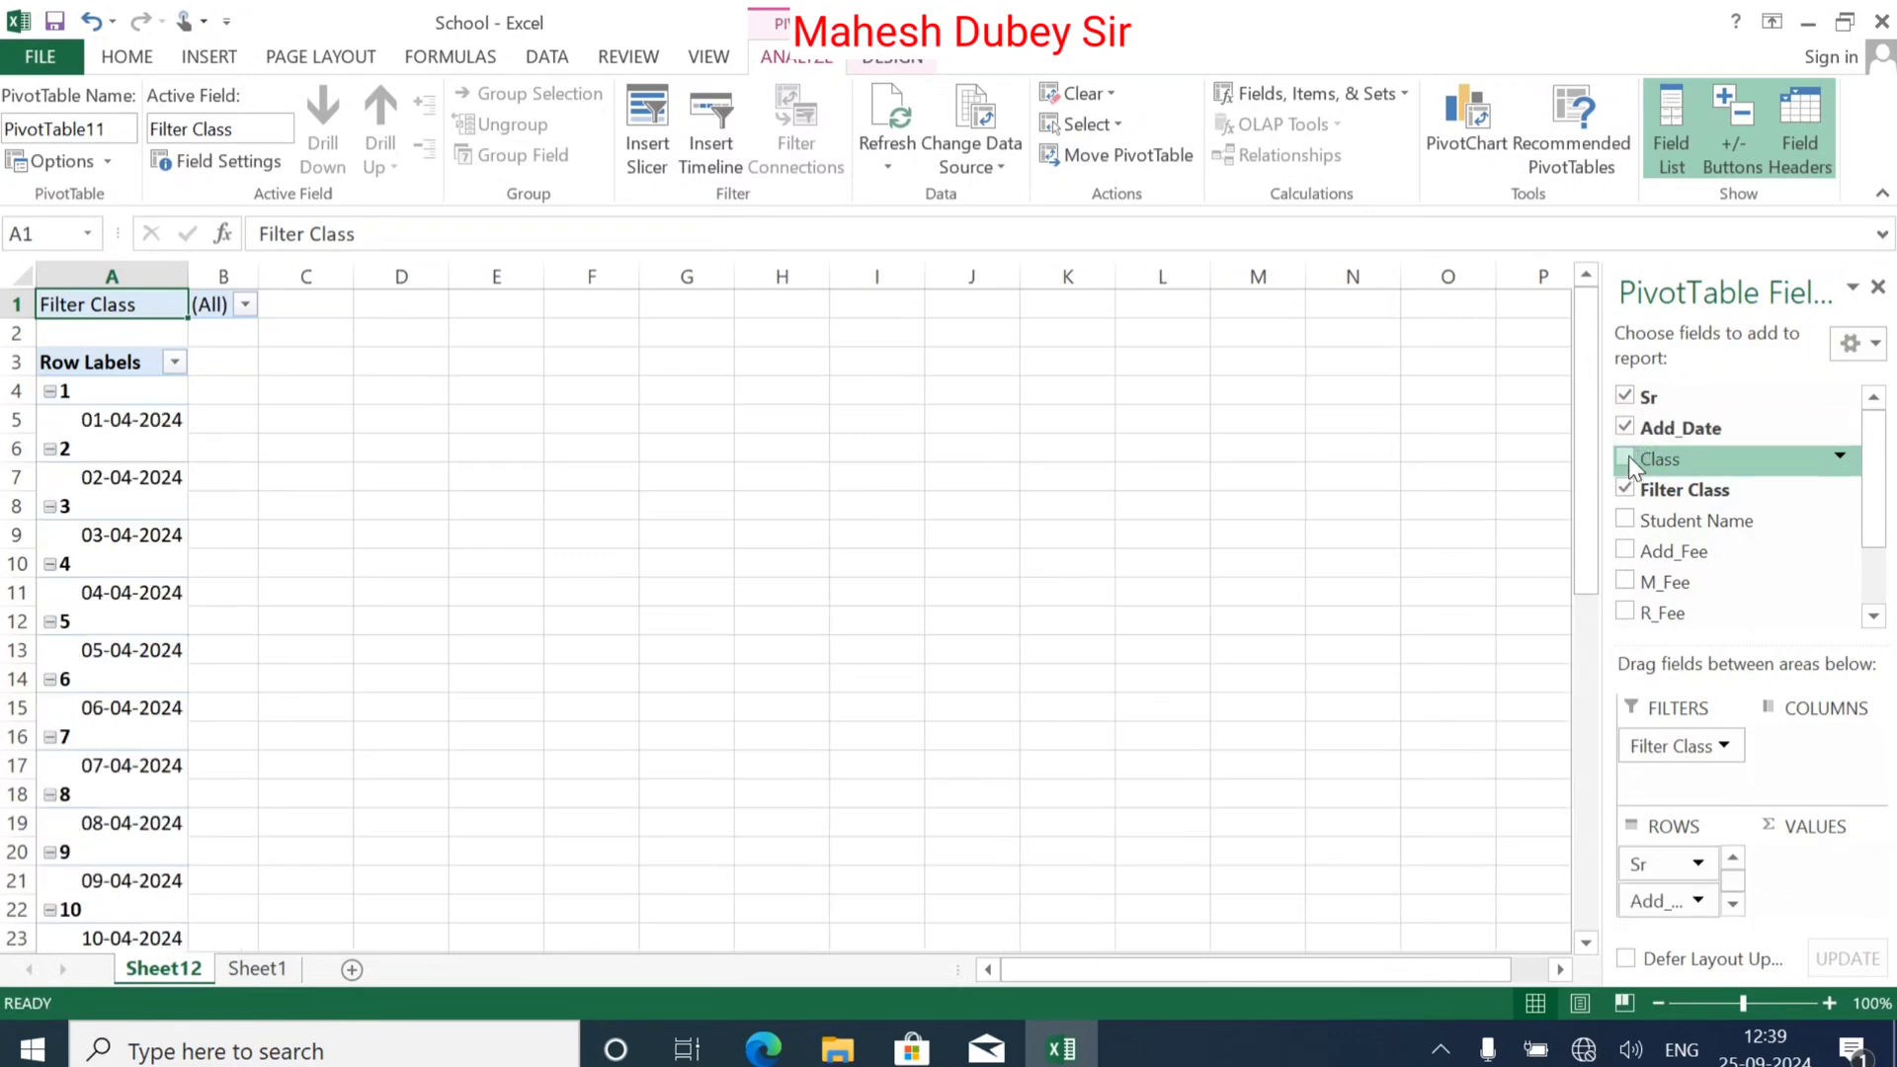
pyautogui.click(1627, 458)
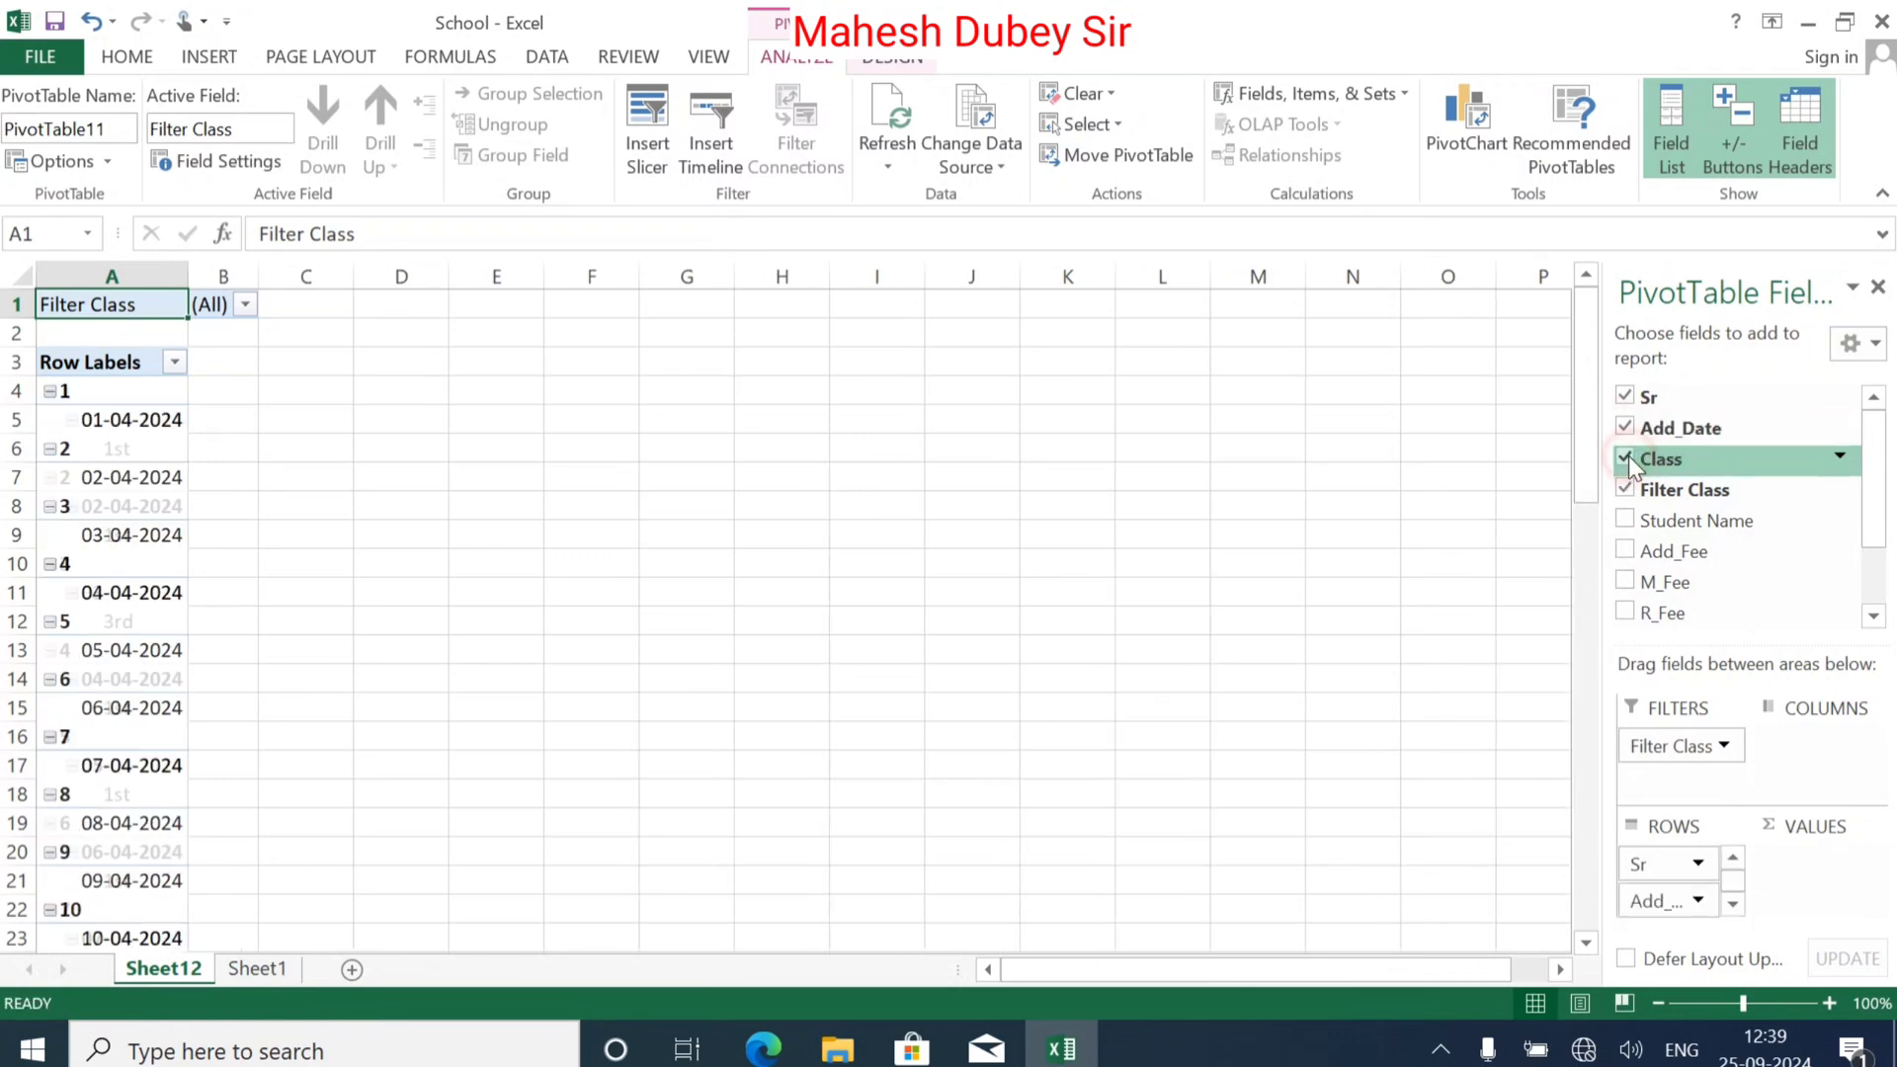
pyautogui.click(1627, 521)
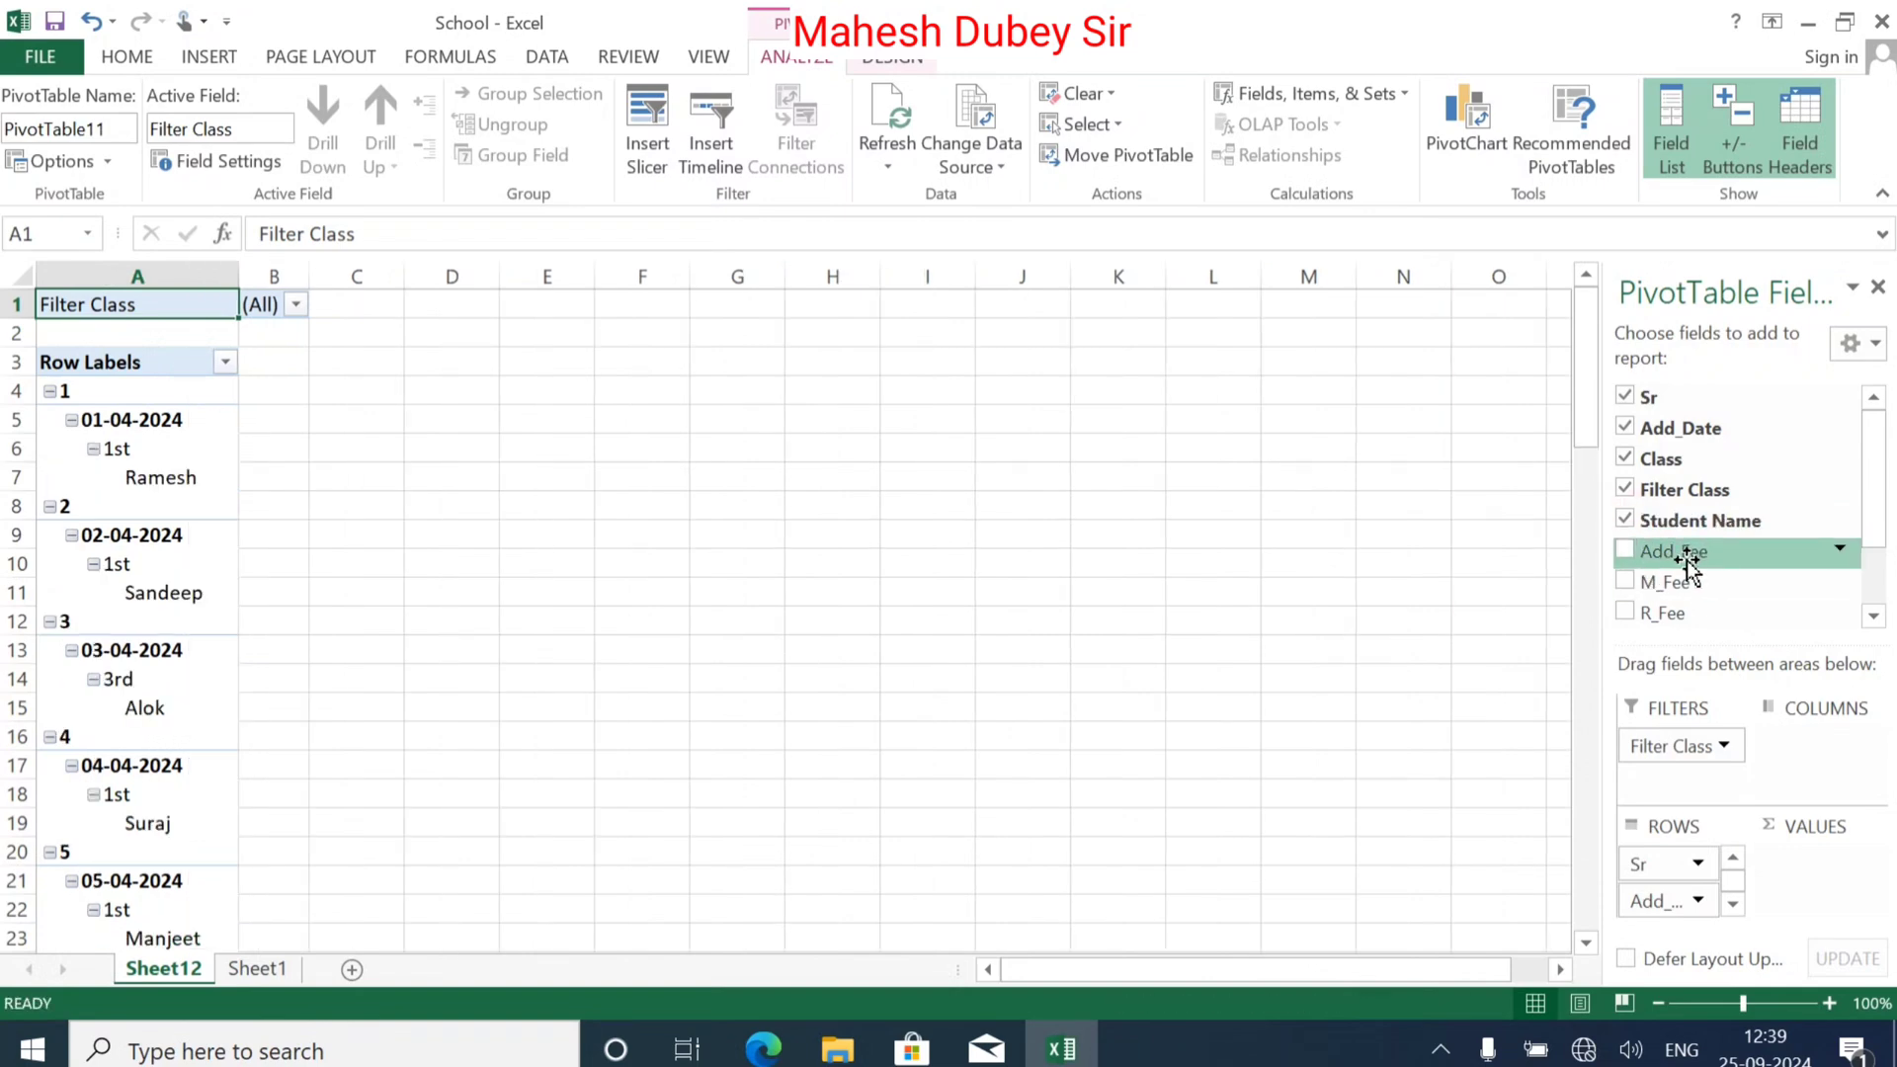
# Step: Add Add_Fee, M_Fee, R_Fee, Ex_Fee and Total_Fee to the PivotTable values
pyautogui.moveTo(1687, 553); pyautogui.dragTo(1818, 847)
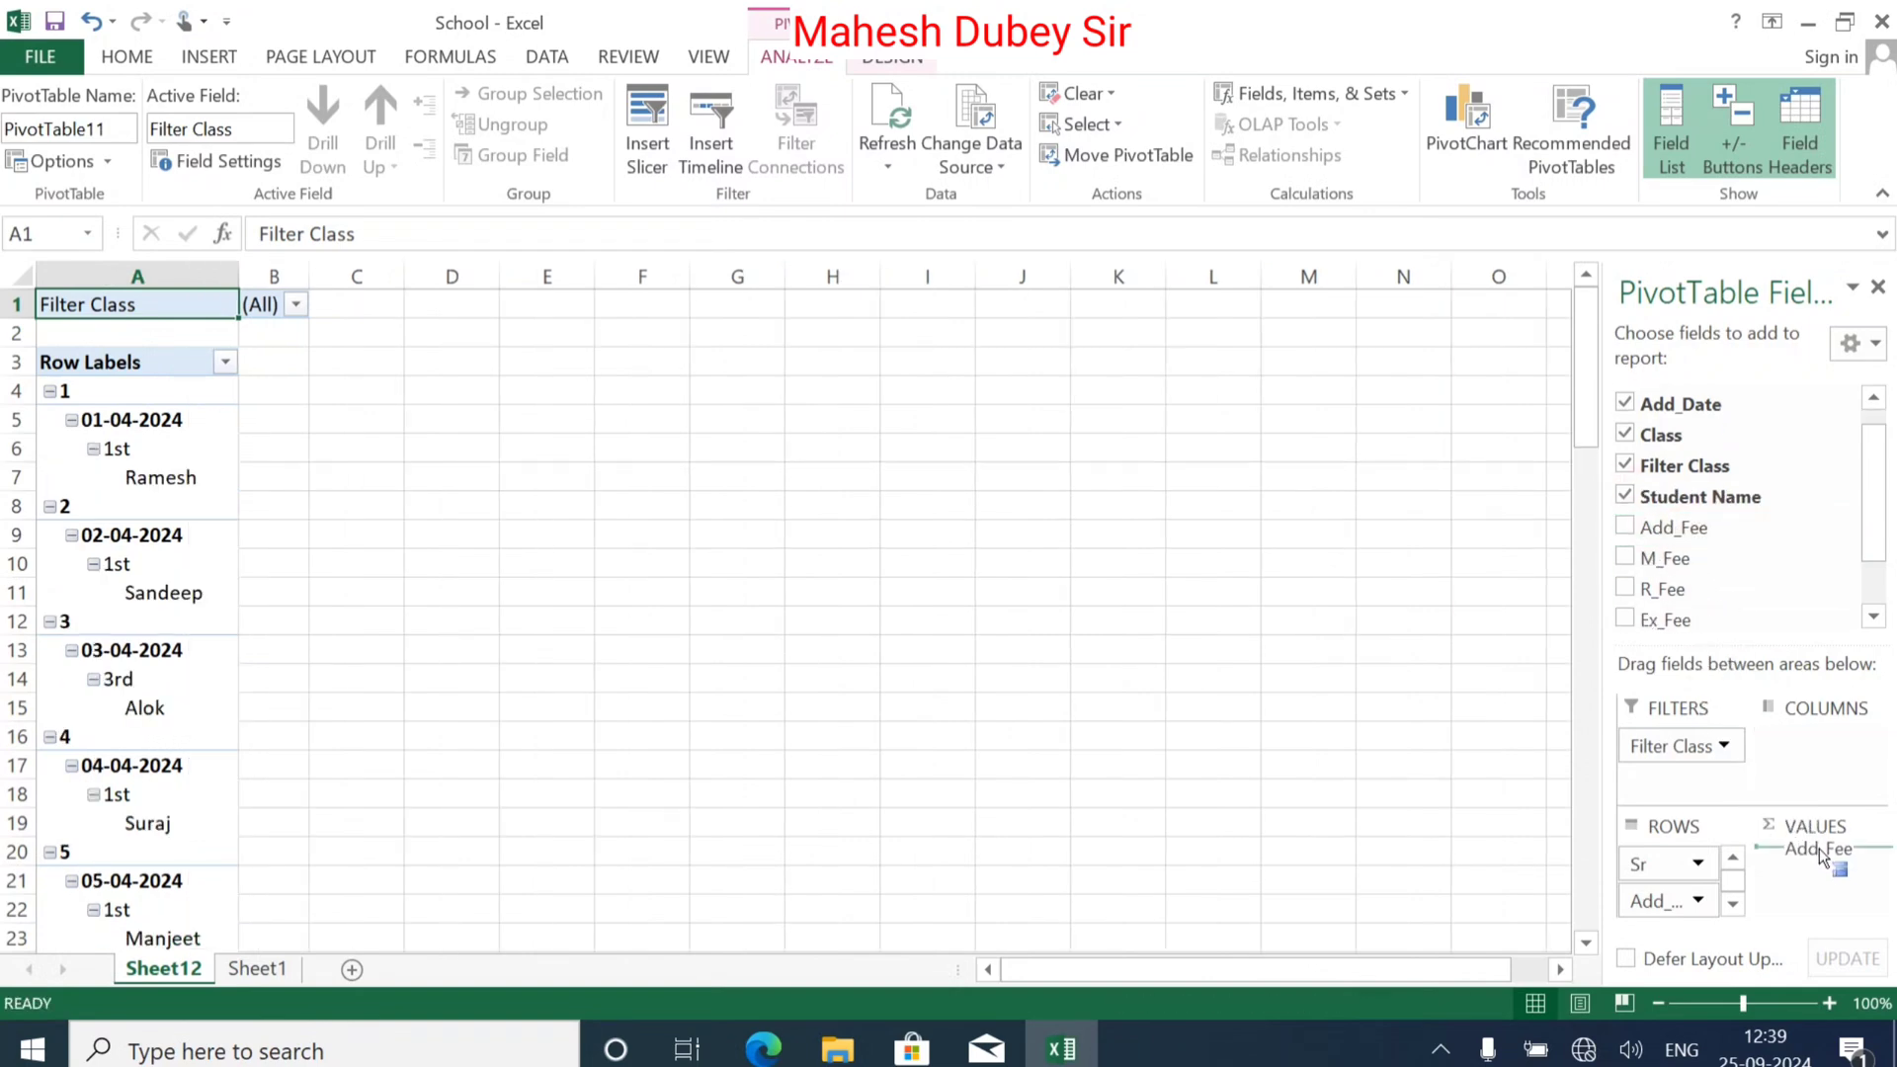
pyautogui.click(1630, 557)
pyautogui.click(1626, 589)
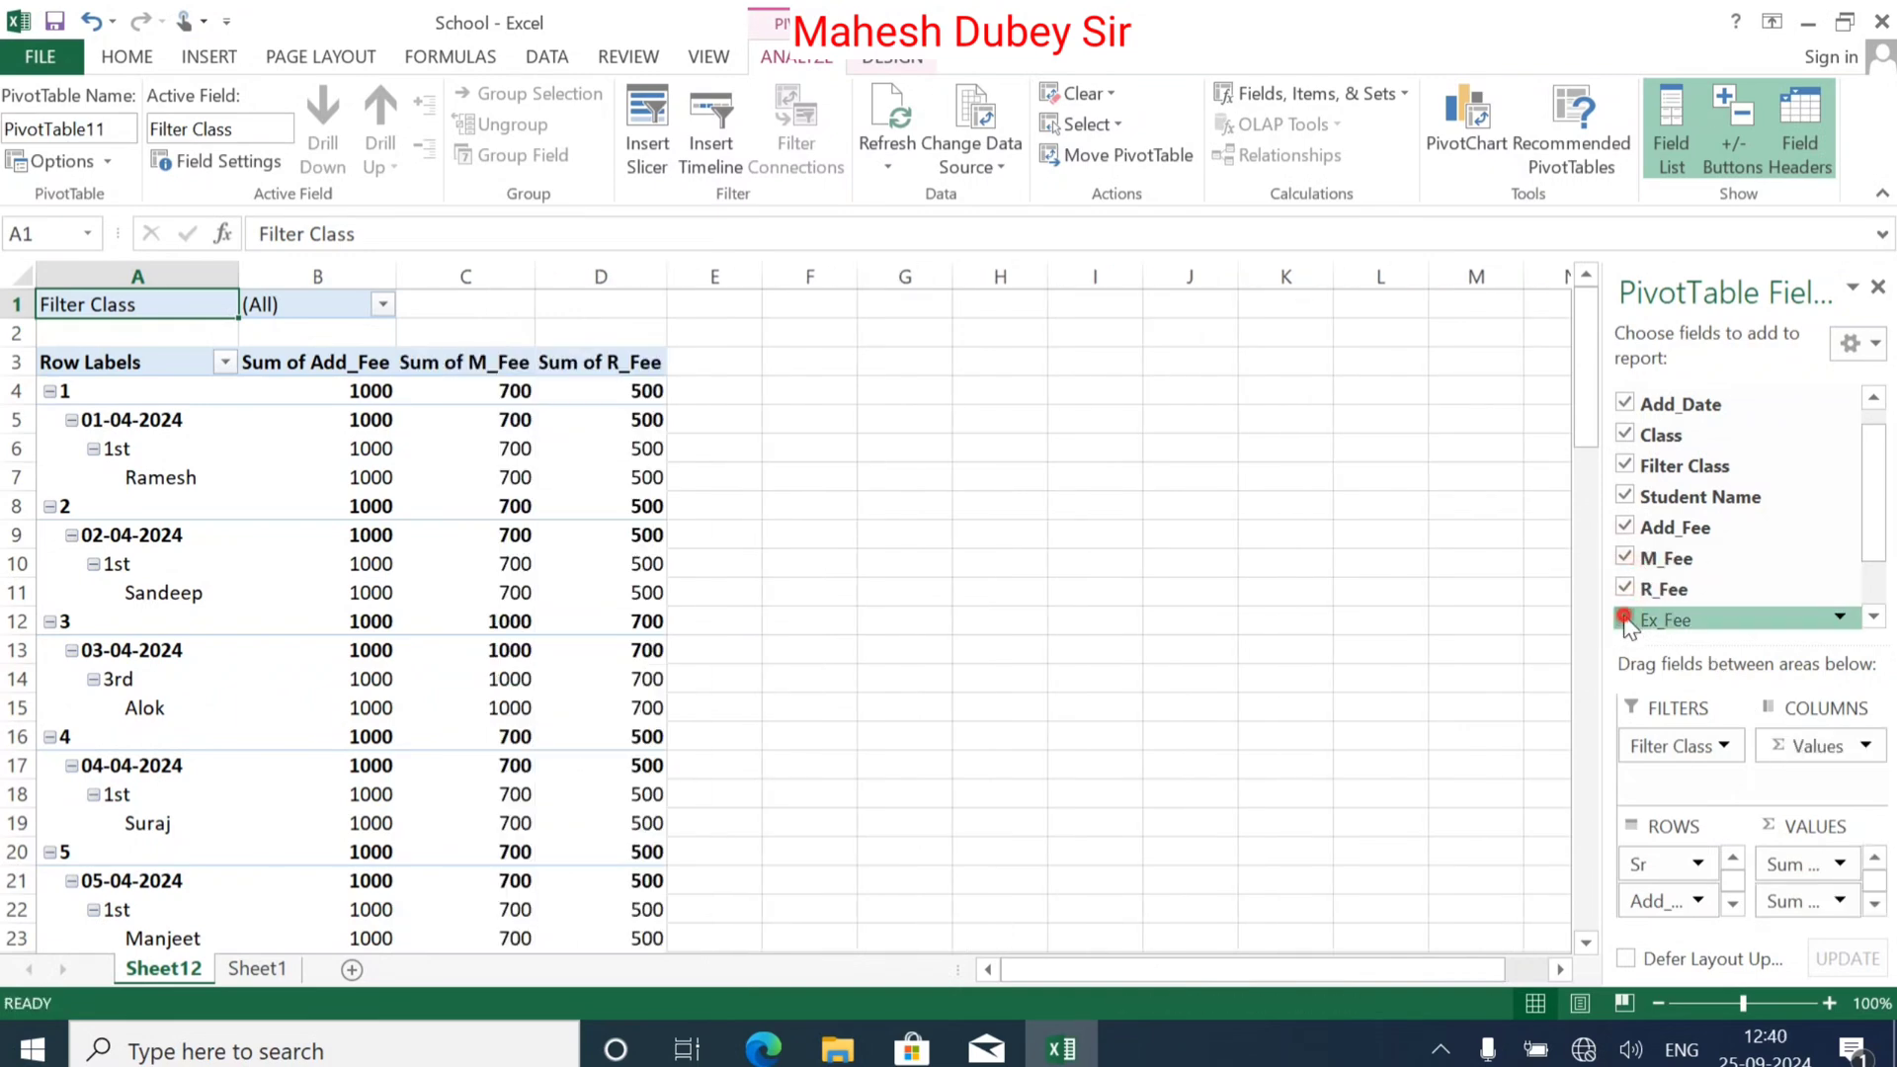
pyautogui.click(1625, 620)
pyautogui.scroll(-3, 791, 613)
pyautogui.scroll(-1, 1842, 557)
pyautogui.moveTo(1876, 517); pyautogui.dragTo(1874, 583)
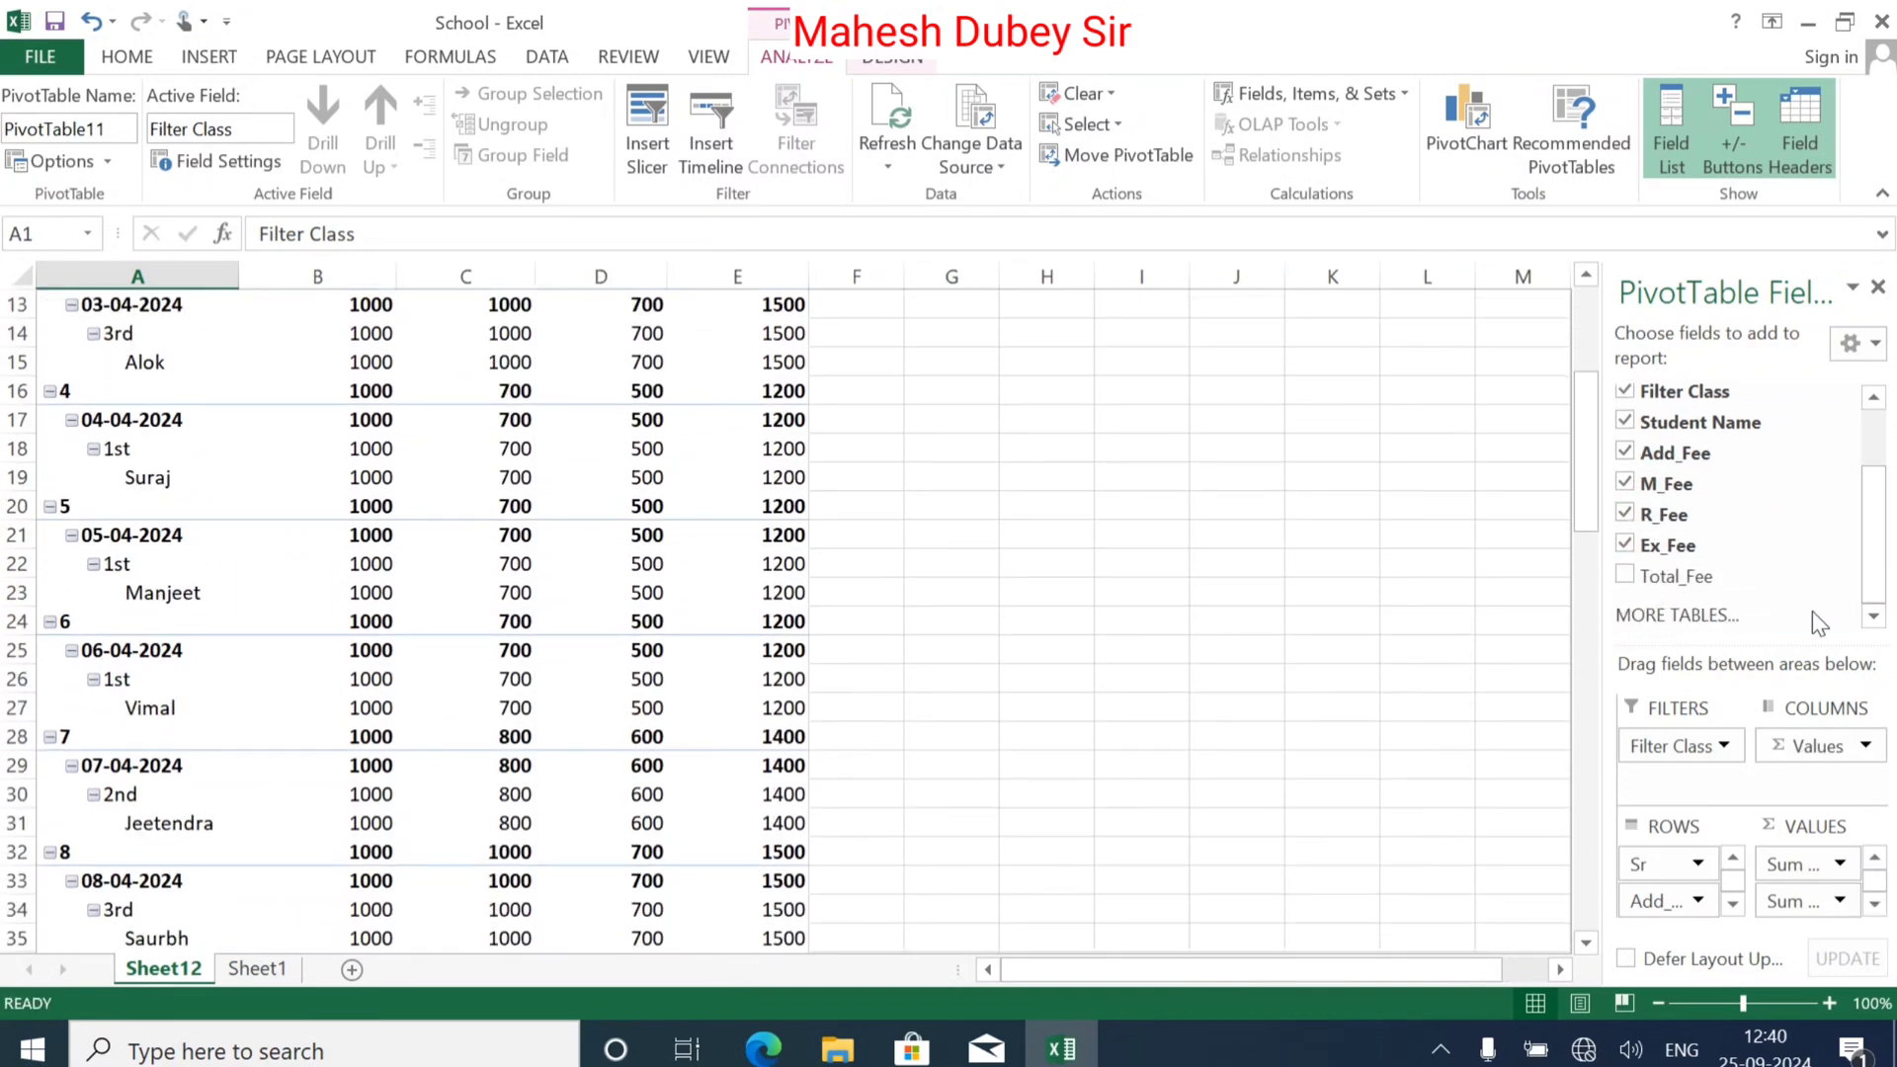
pyautogui.click(1625, 576)
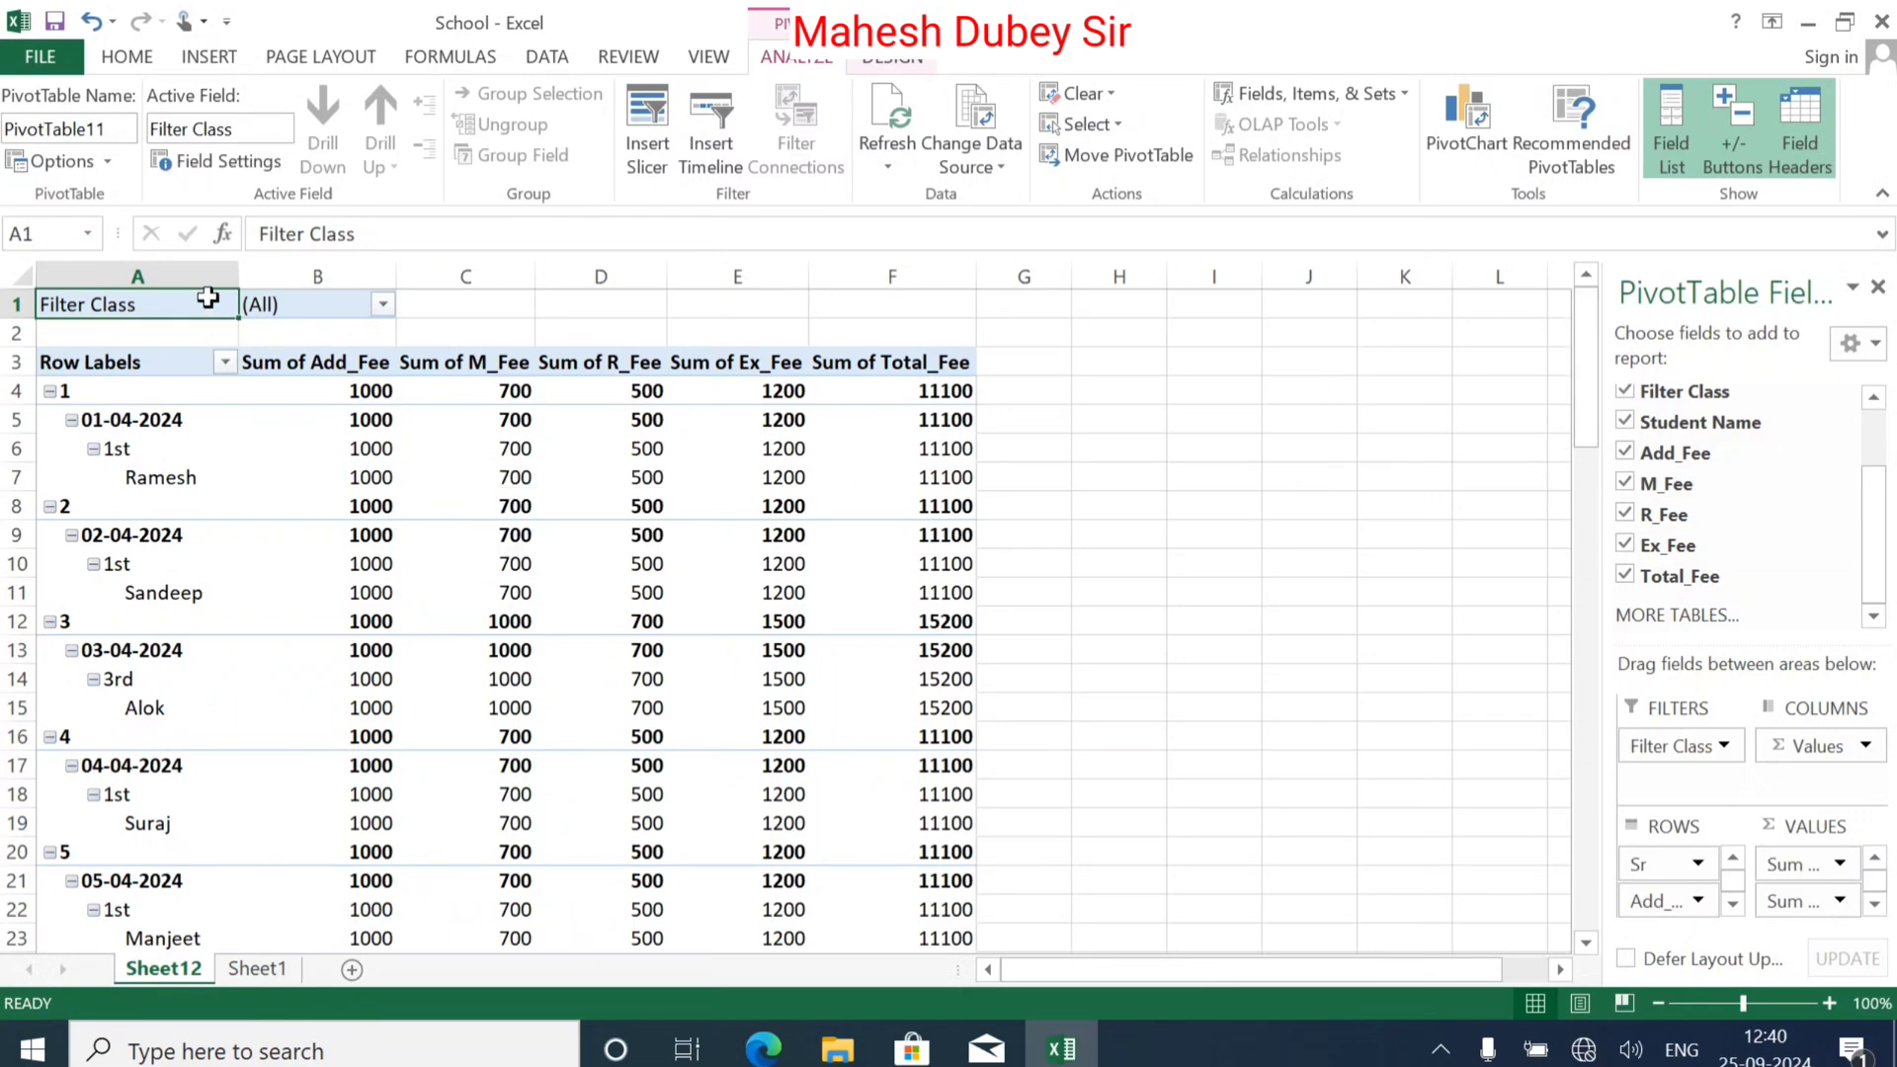
# Step: Turn off all subtotals in the PivotTable and look through the resulting rows
pyautogui.click(894, 60)
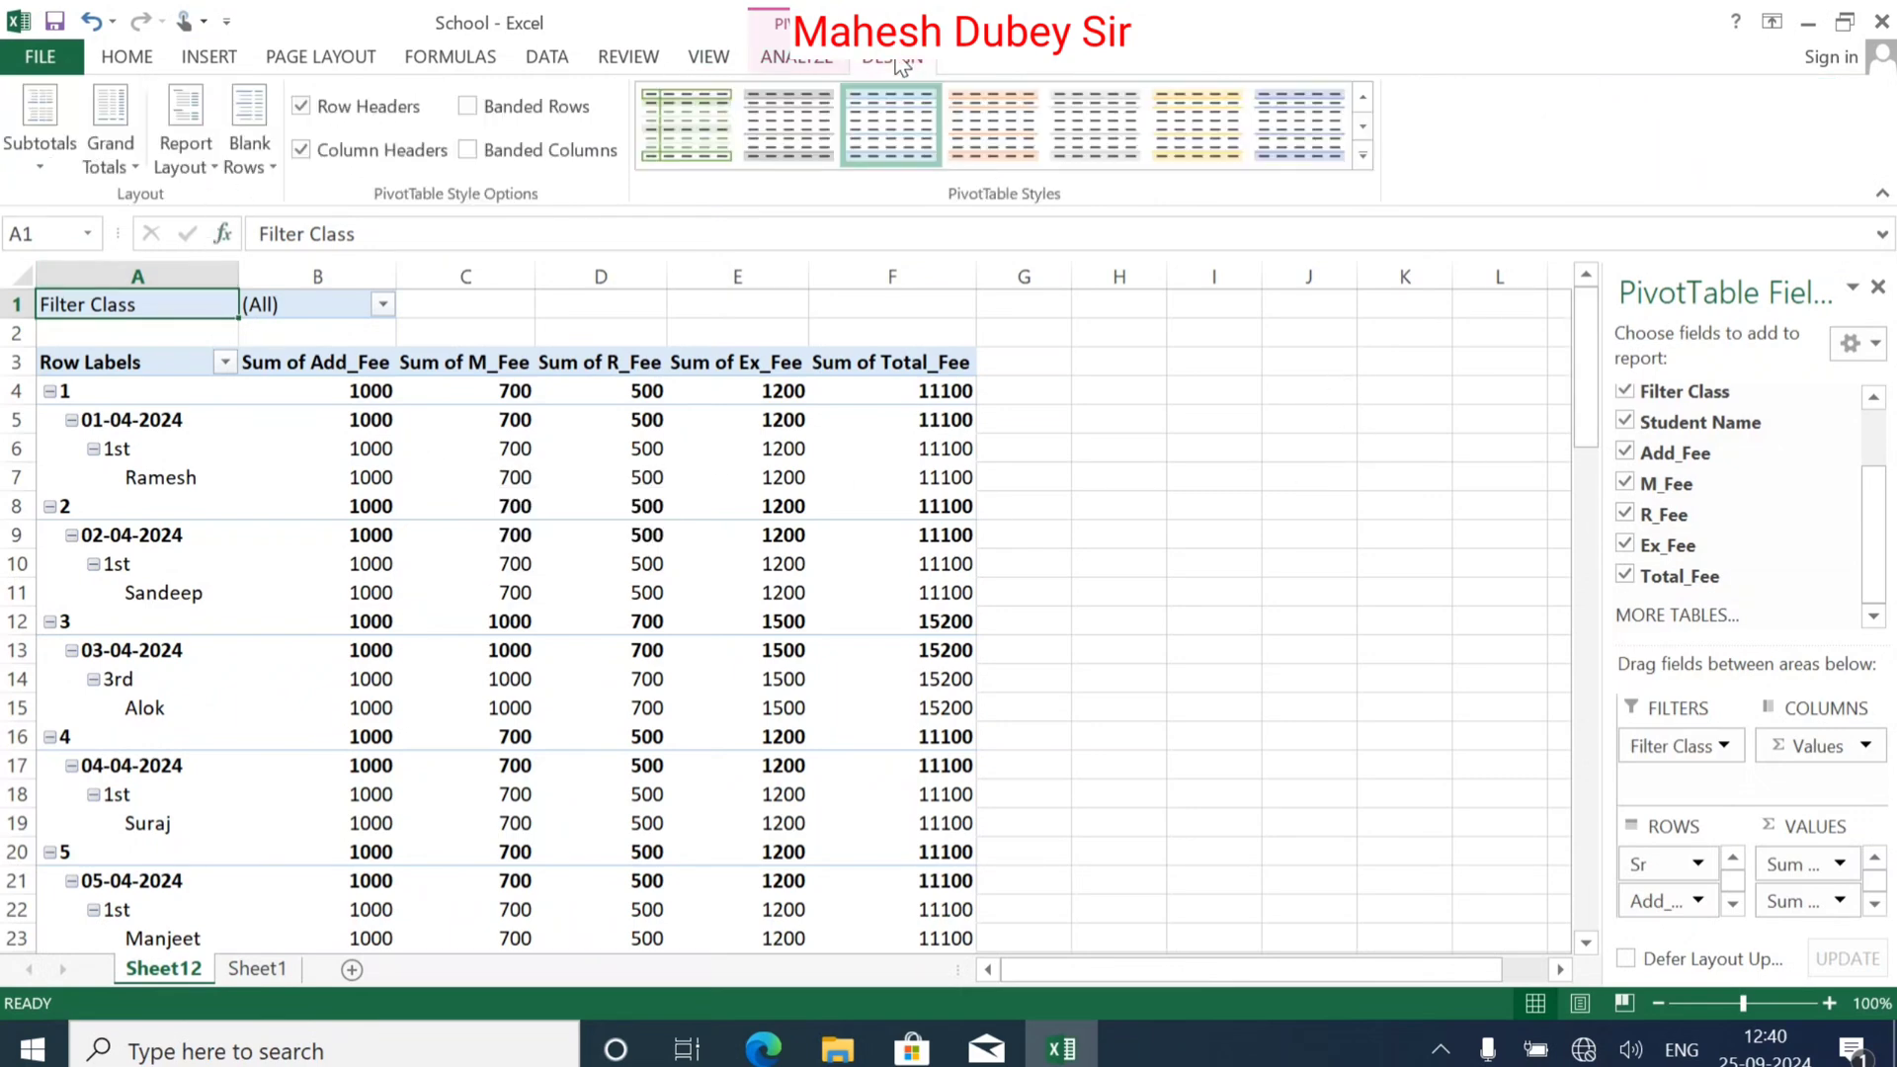
pyautogui.click(41, 180)
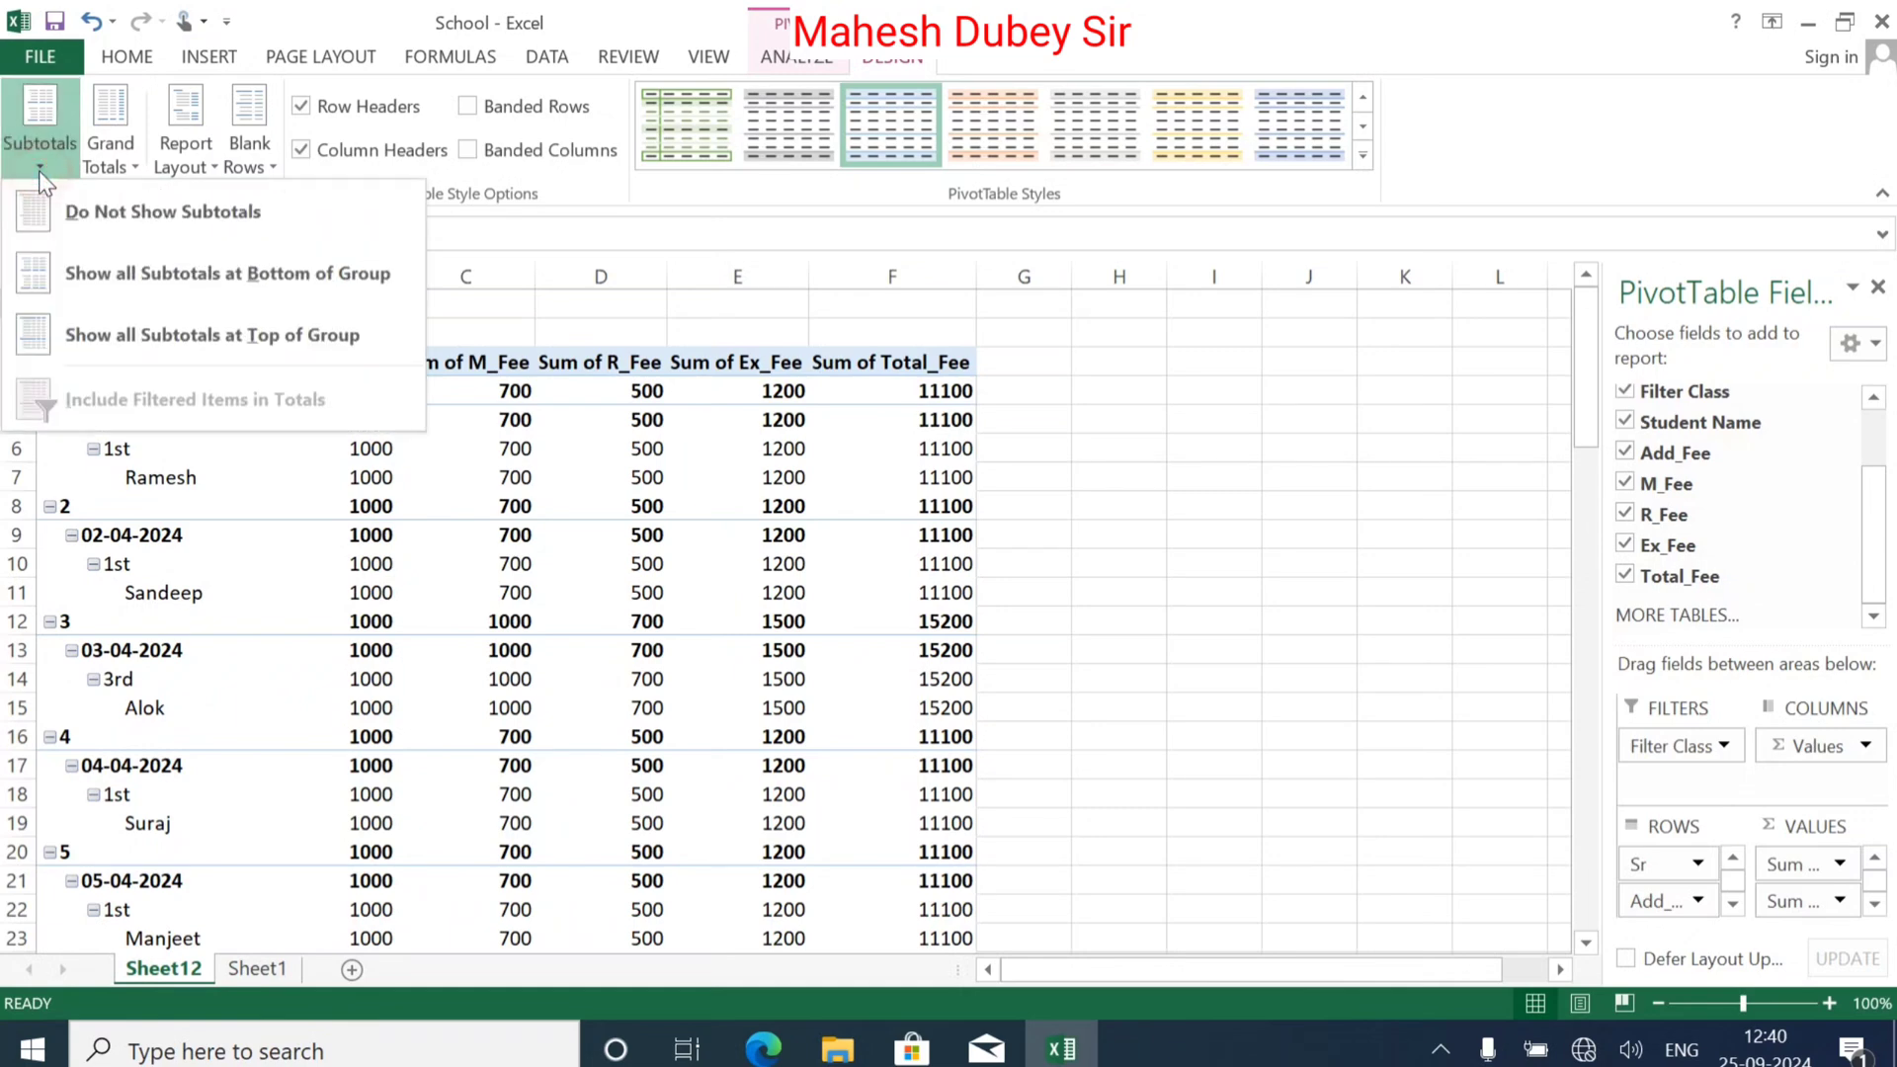
pyautogui.click(146, 235)
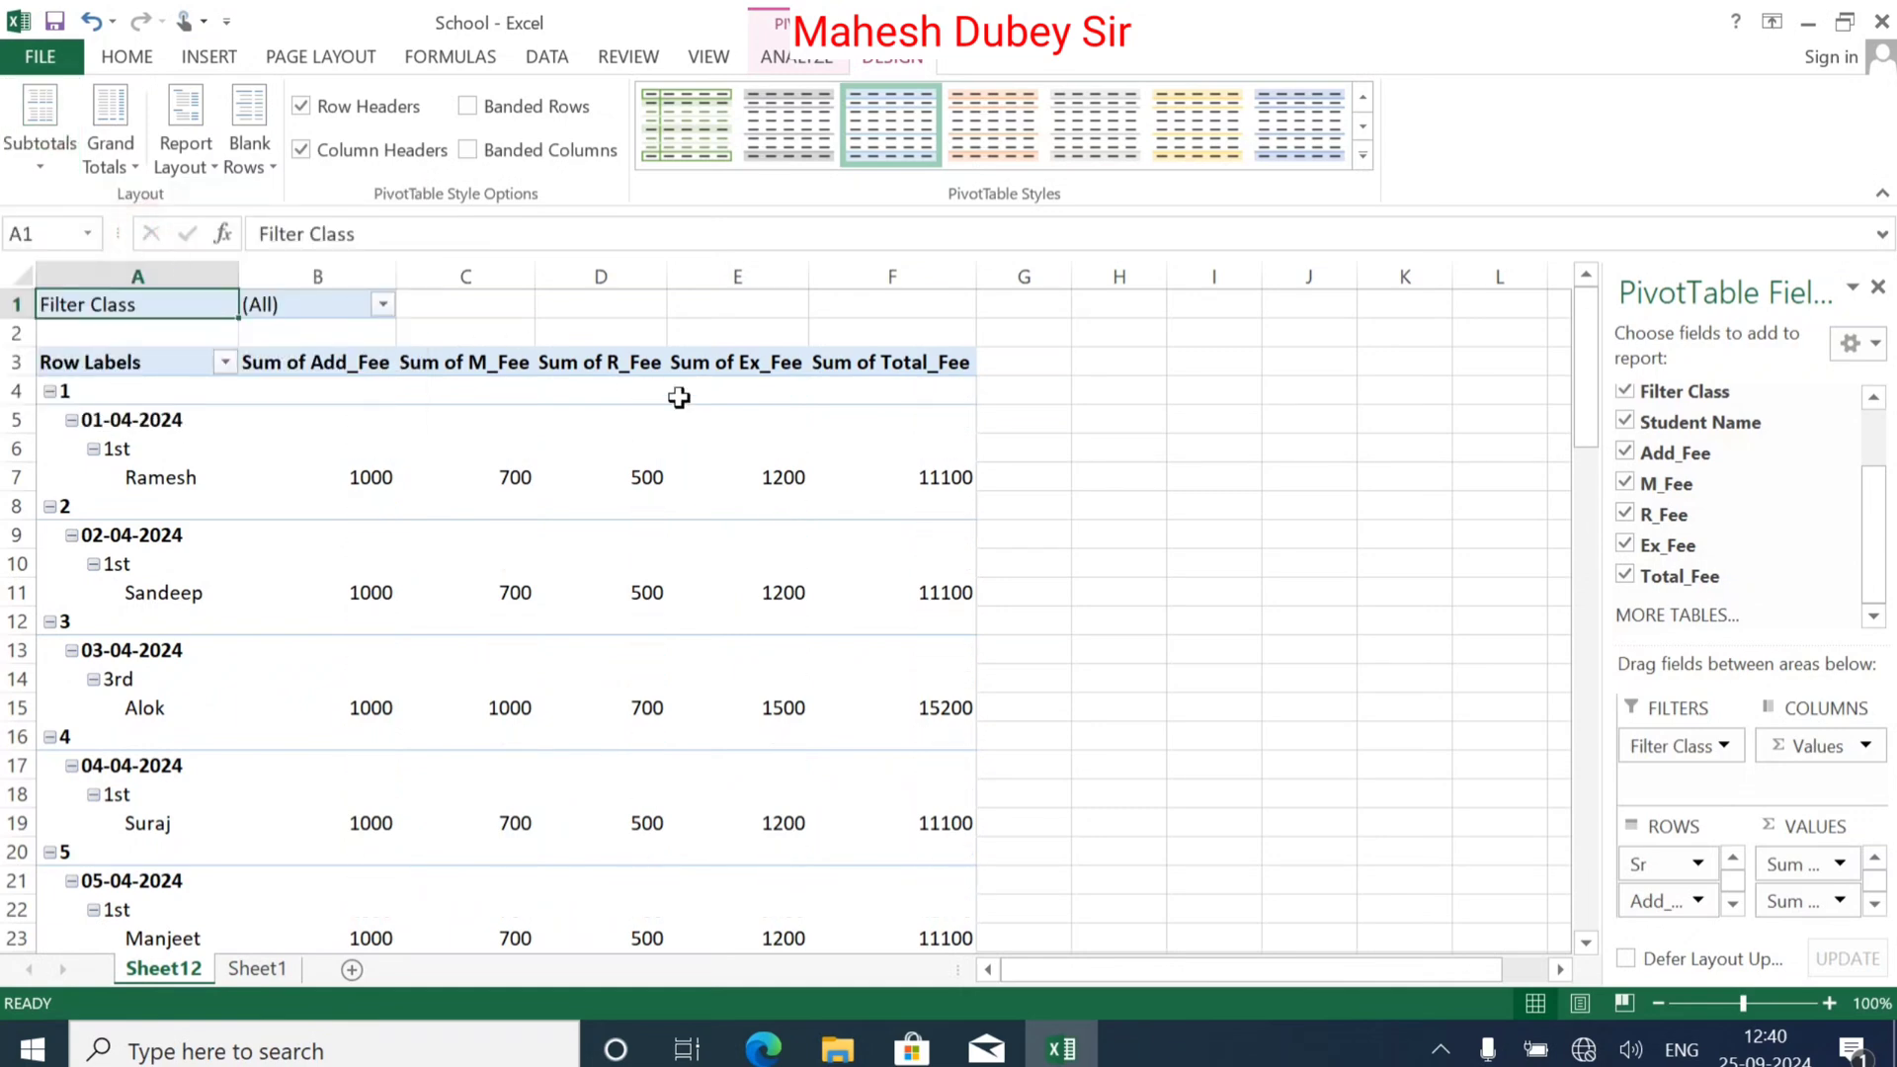
pyautogui.scroll(-10, 724, 512)
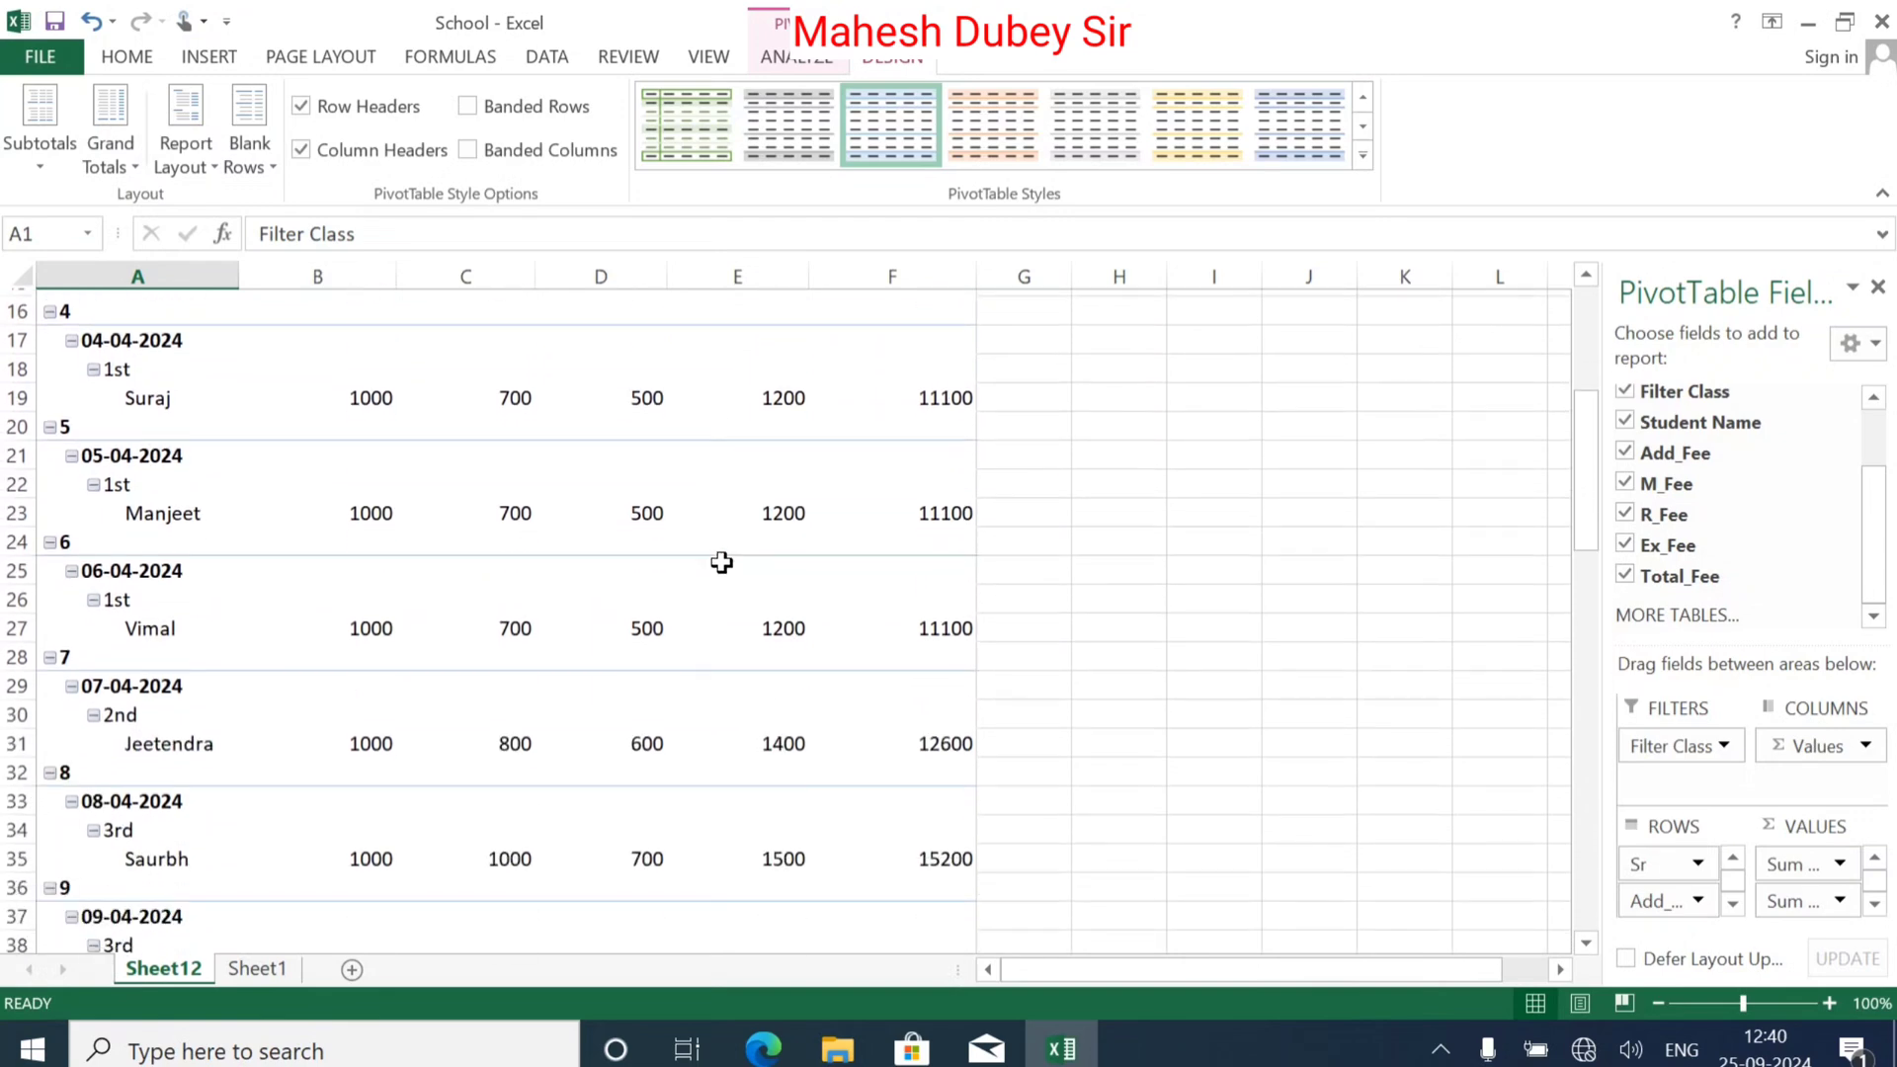
# Step: Check the PivotTable rows and the grand total options, and show the report in tabular form
pyautogui.scroll(-15, 821, 730)
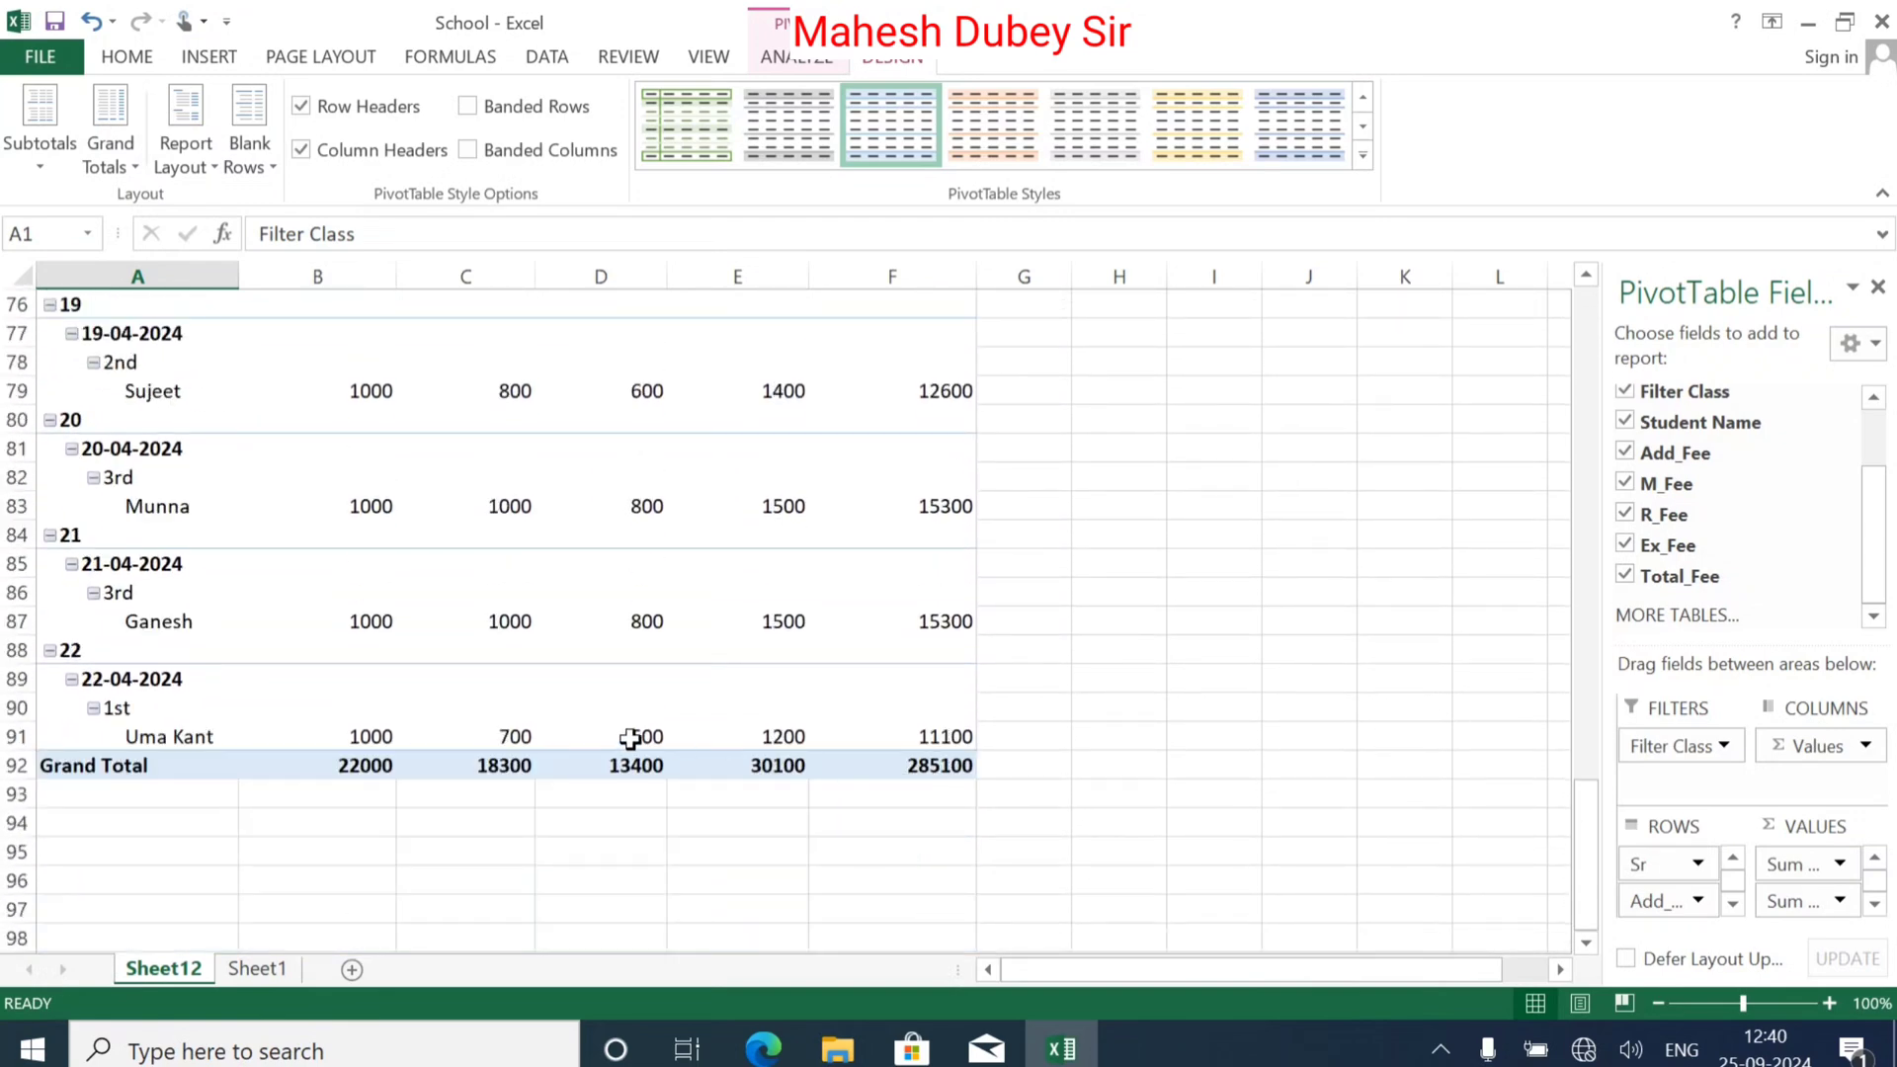
pyautogui.scroll(8, 324, 536)
pyautogui.click(103, 166)
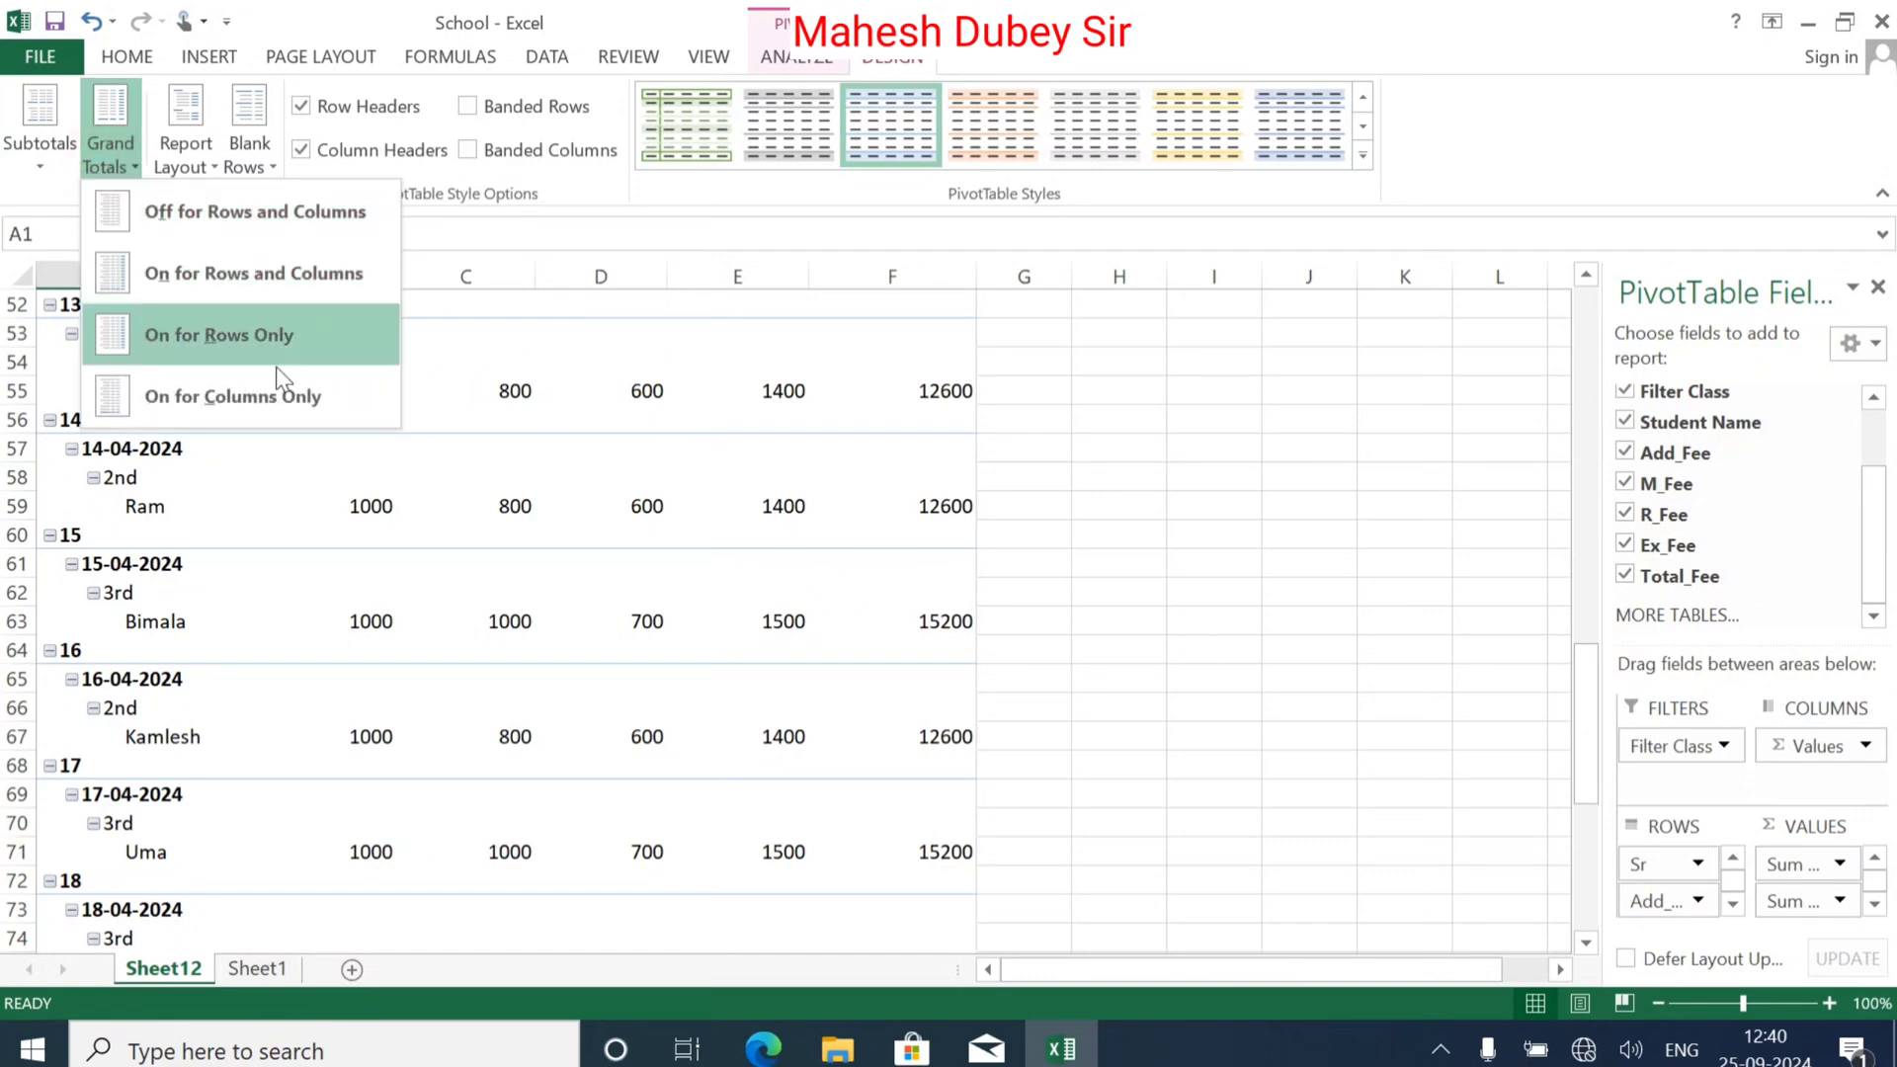
pyautogui.click(1065, 506)
pyautogui.scroll(8, 627, 593)
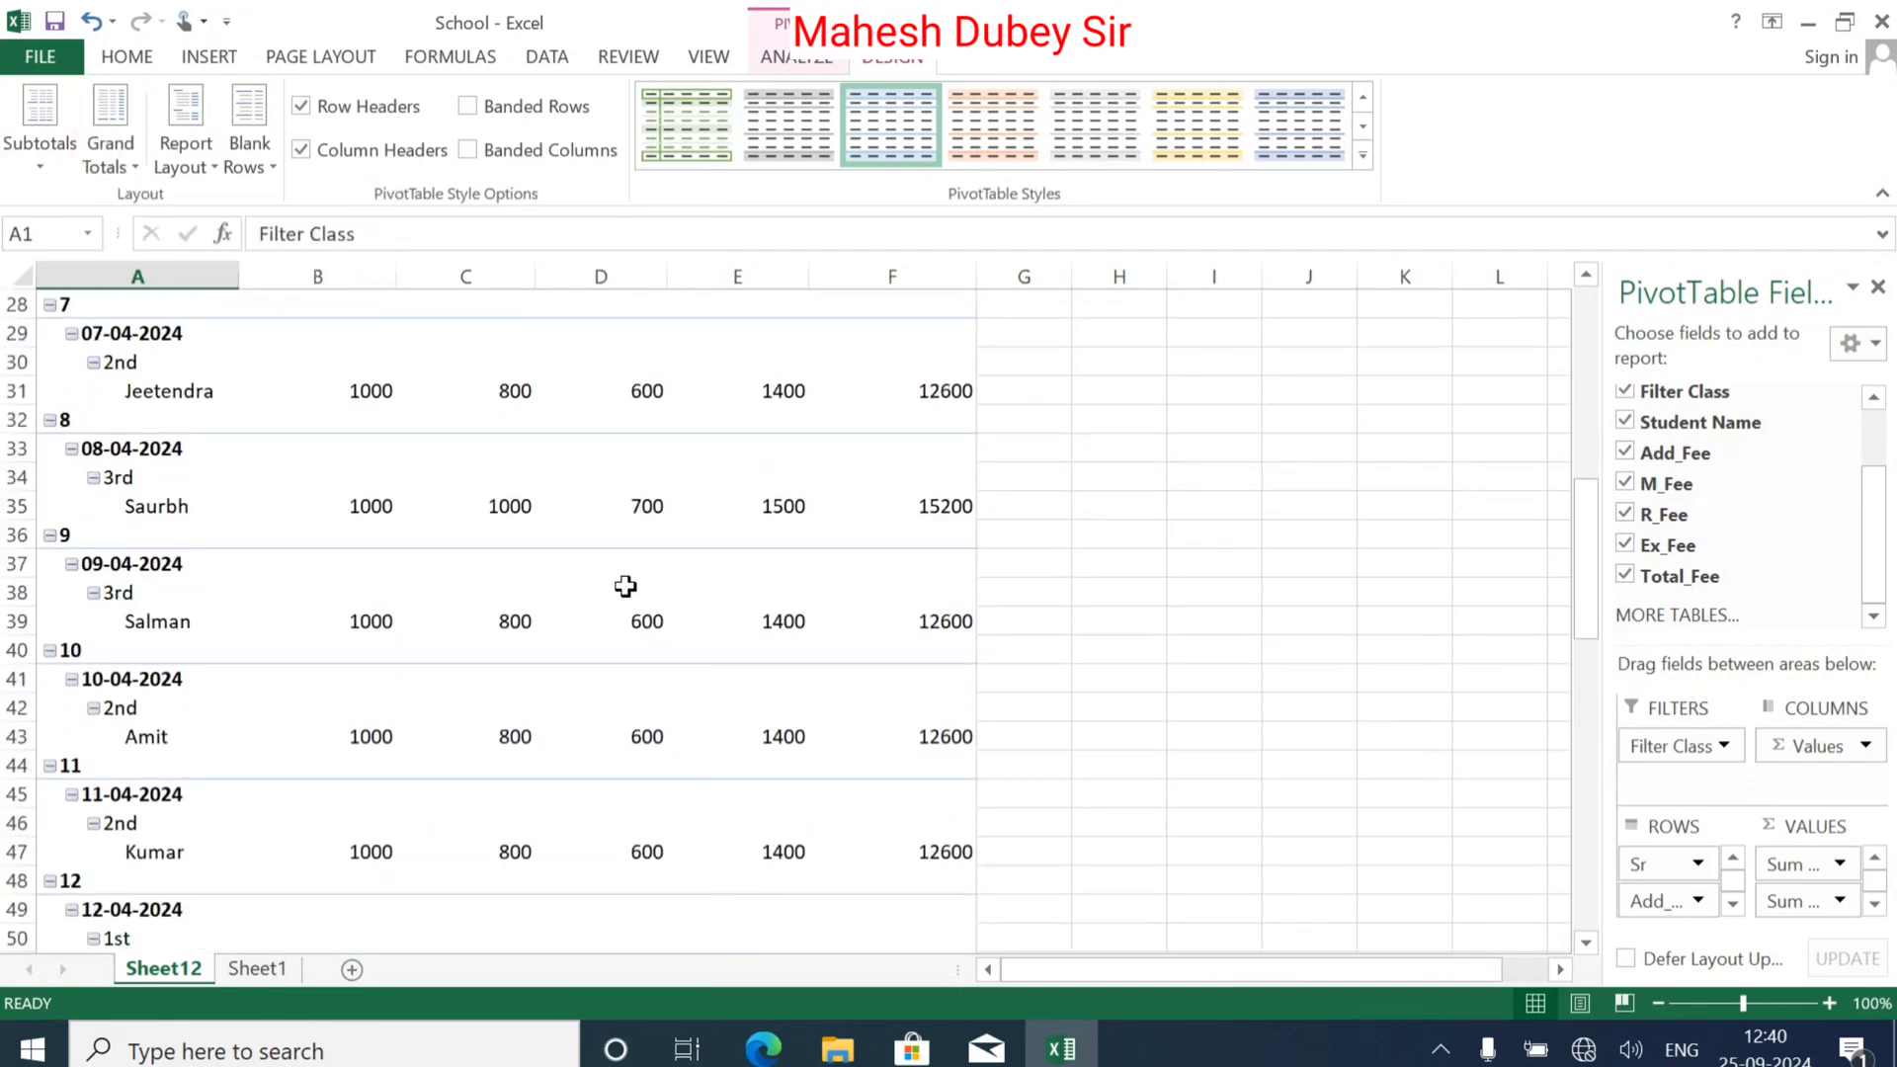
pyautogui.scroll(8, 514, 562)
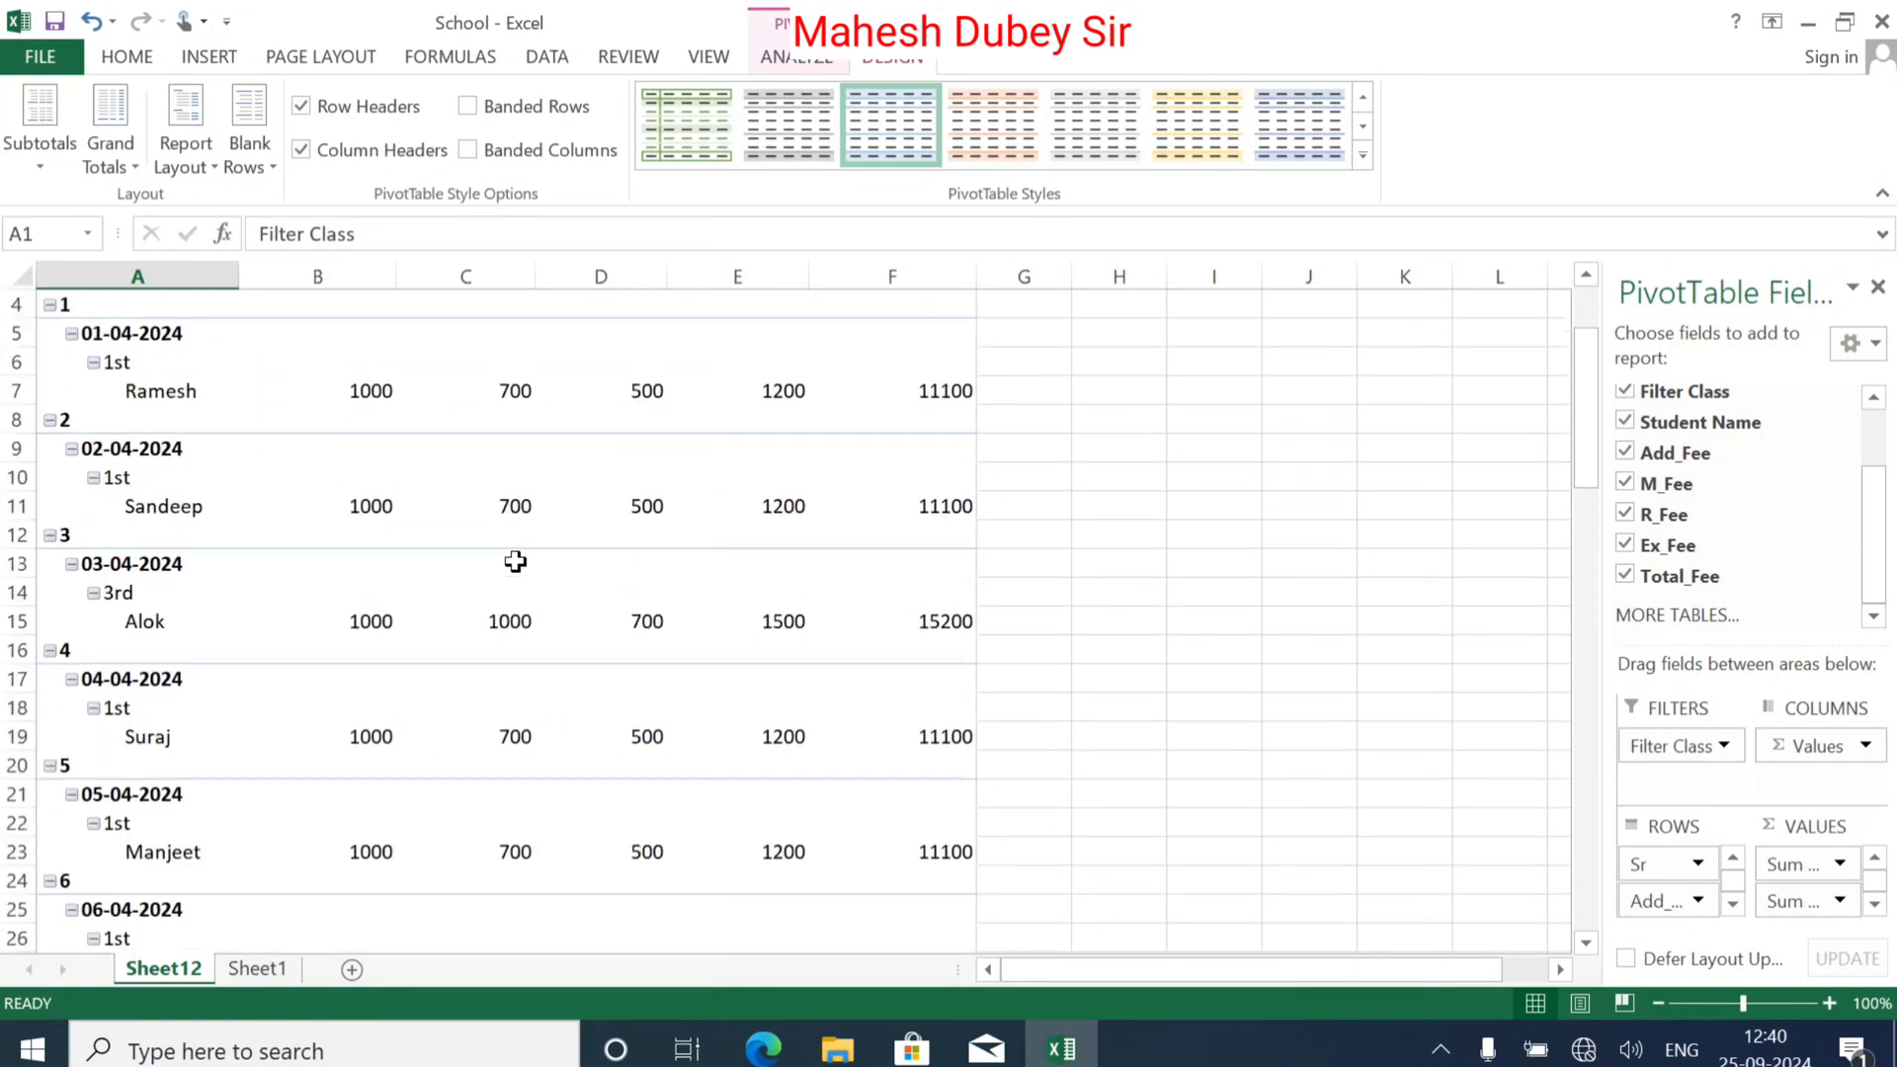
pyautogui.scroll(1, 474, 536)
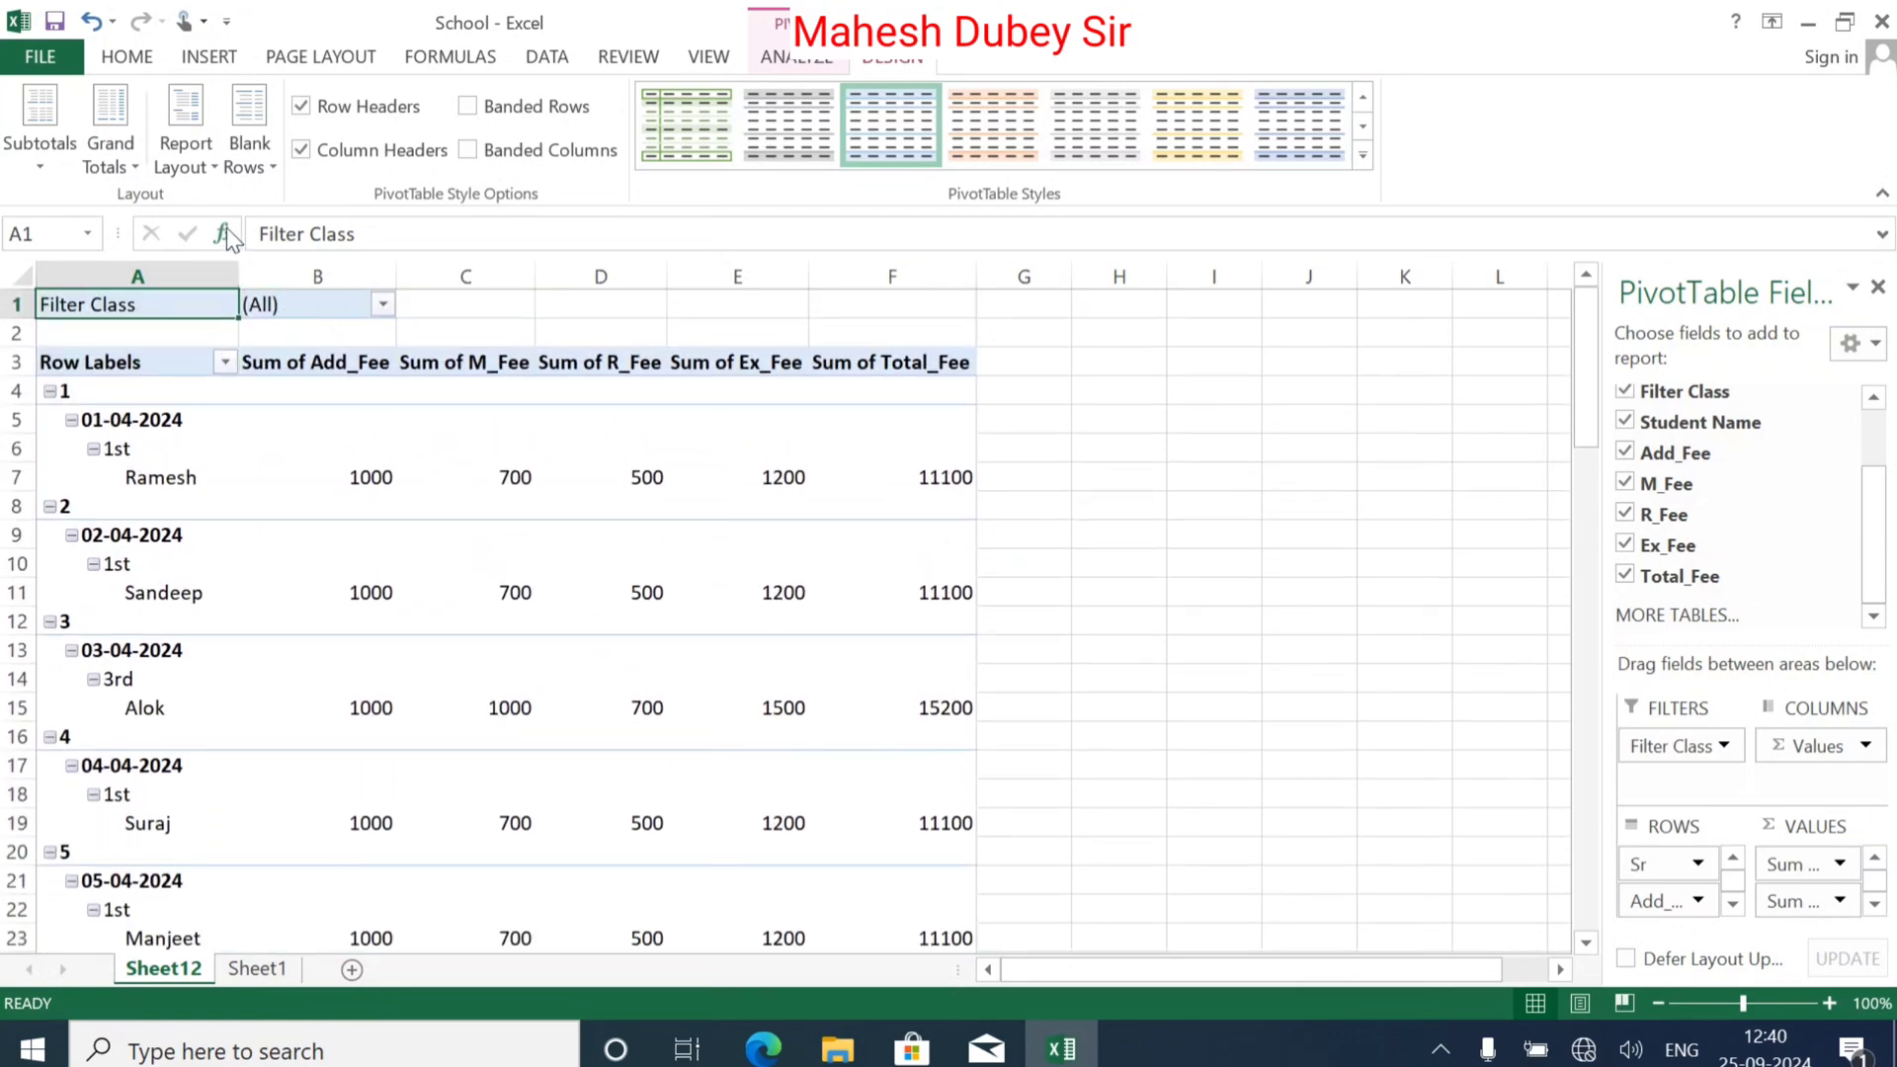
pyautogui.click(204, 168)
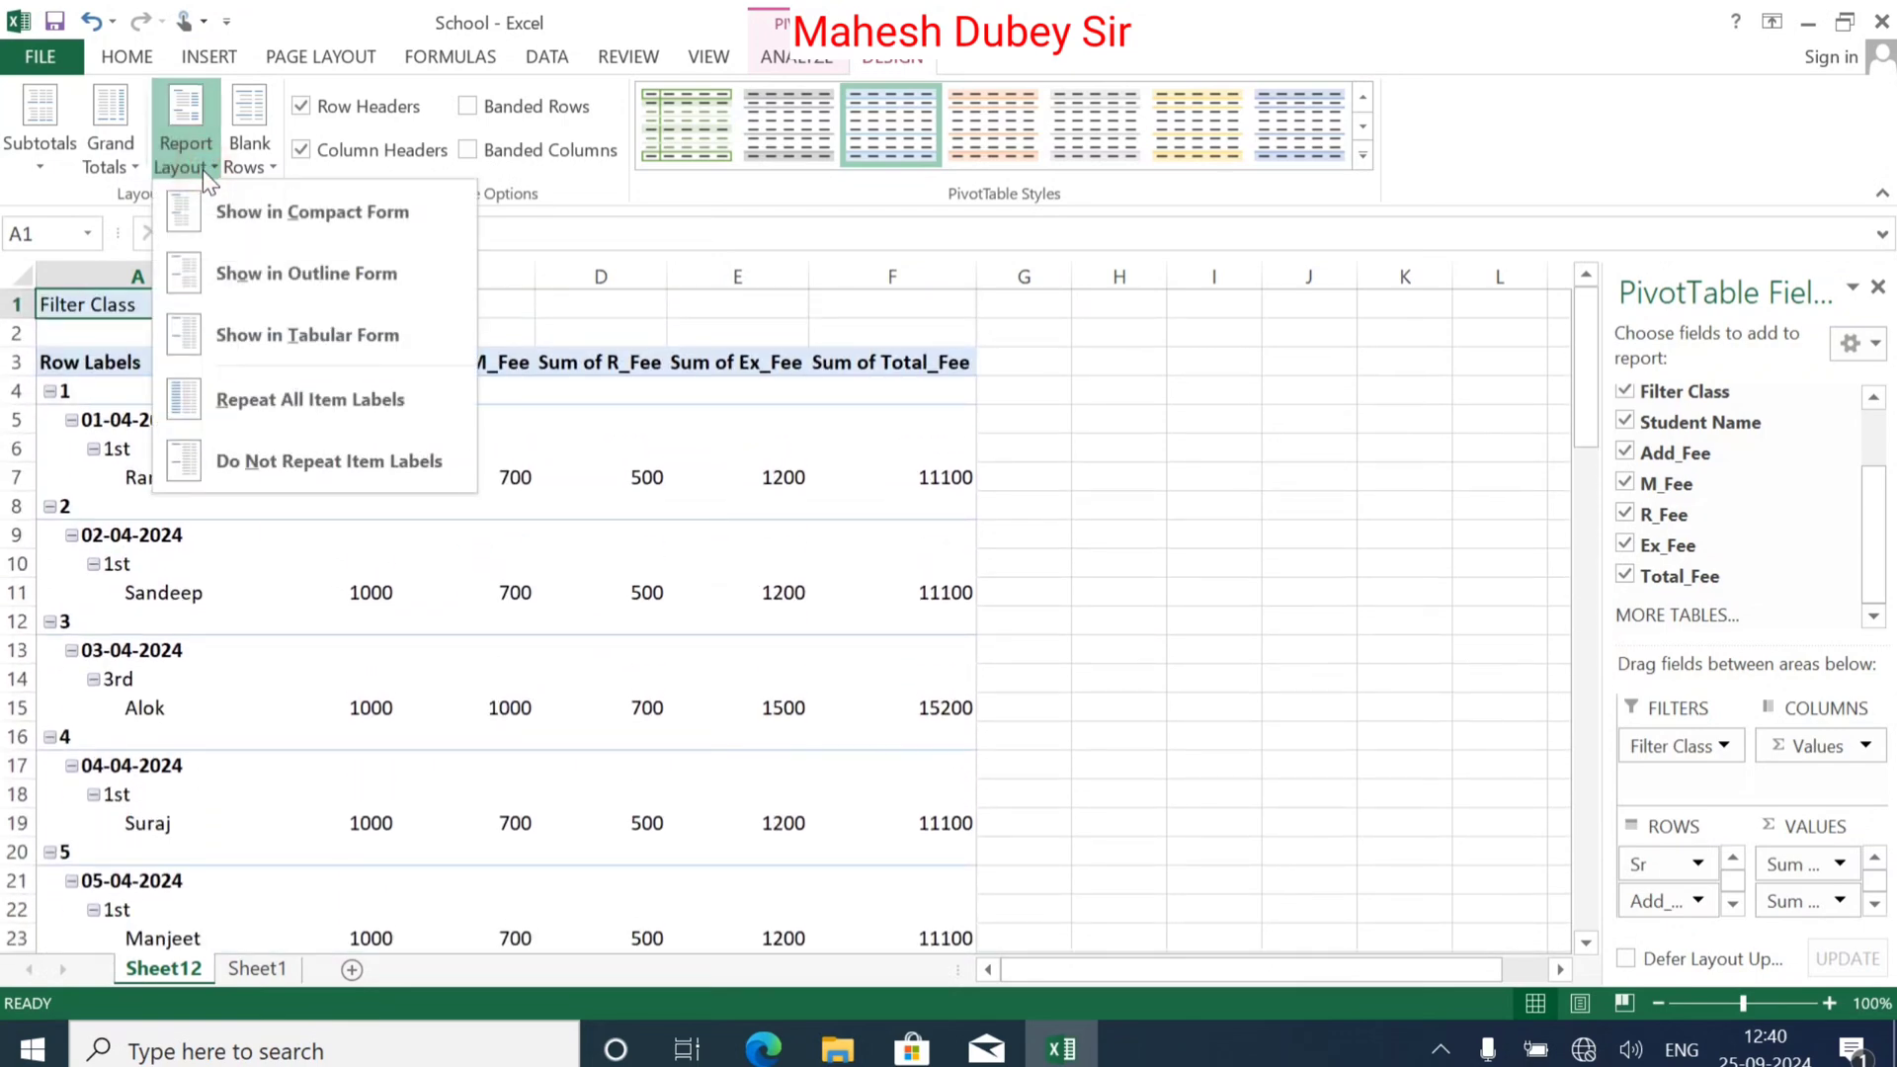
pyautogui.click(255, 336)
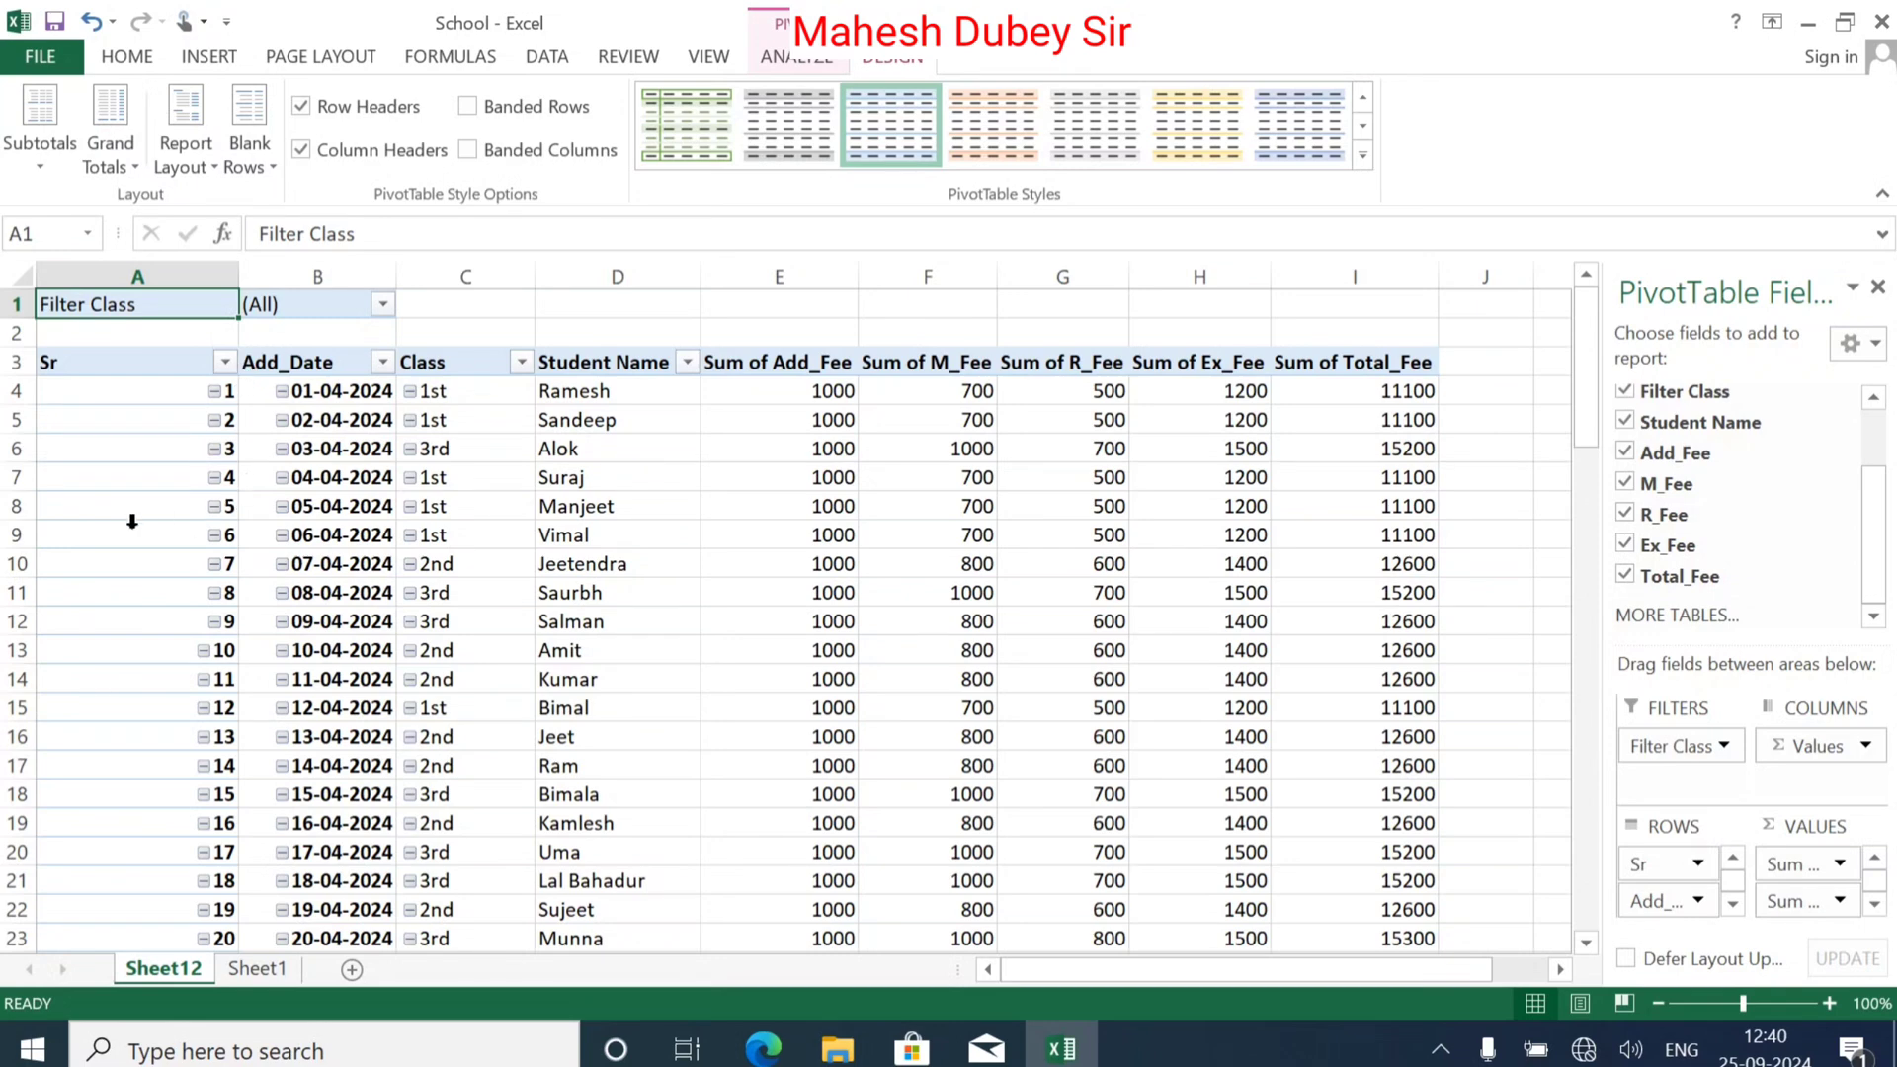
# Step: Fit the widths of PivotTable columns A to I to their contents
pyautogui.doubleClick(239, 276)
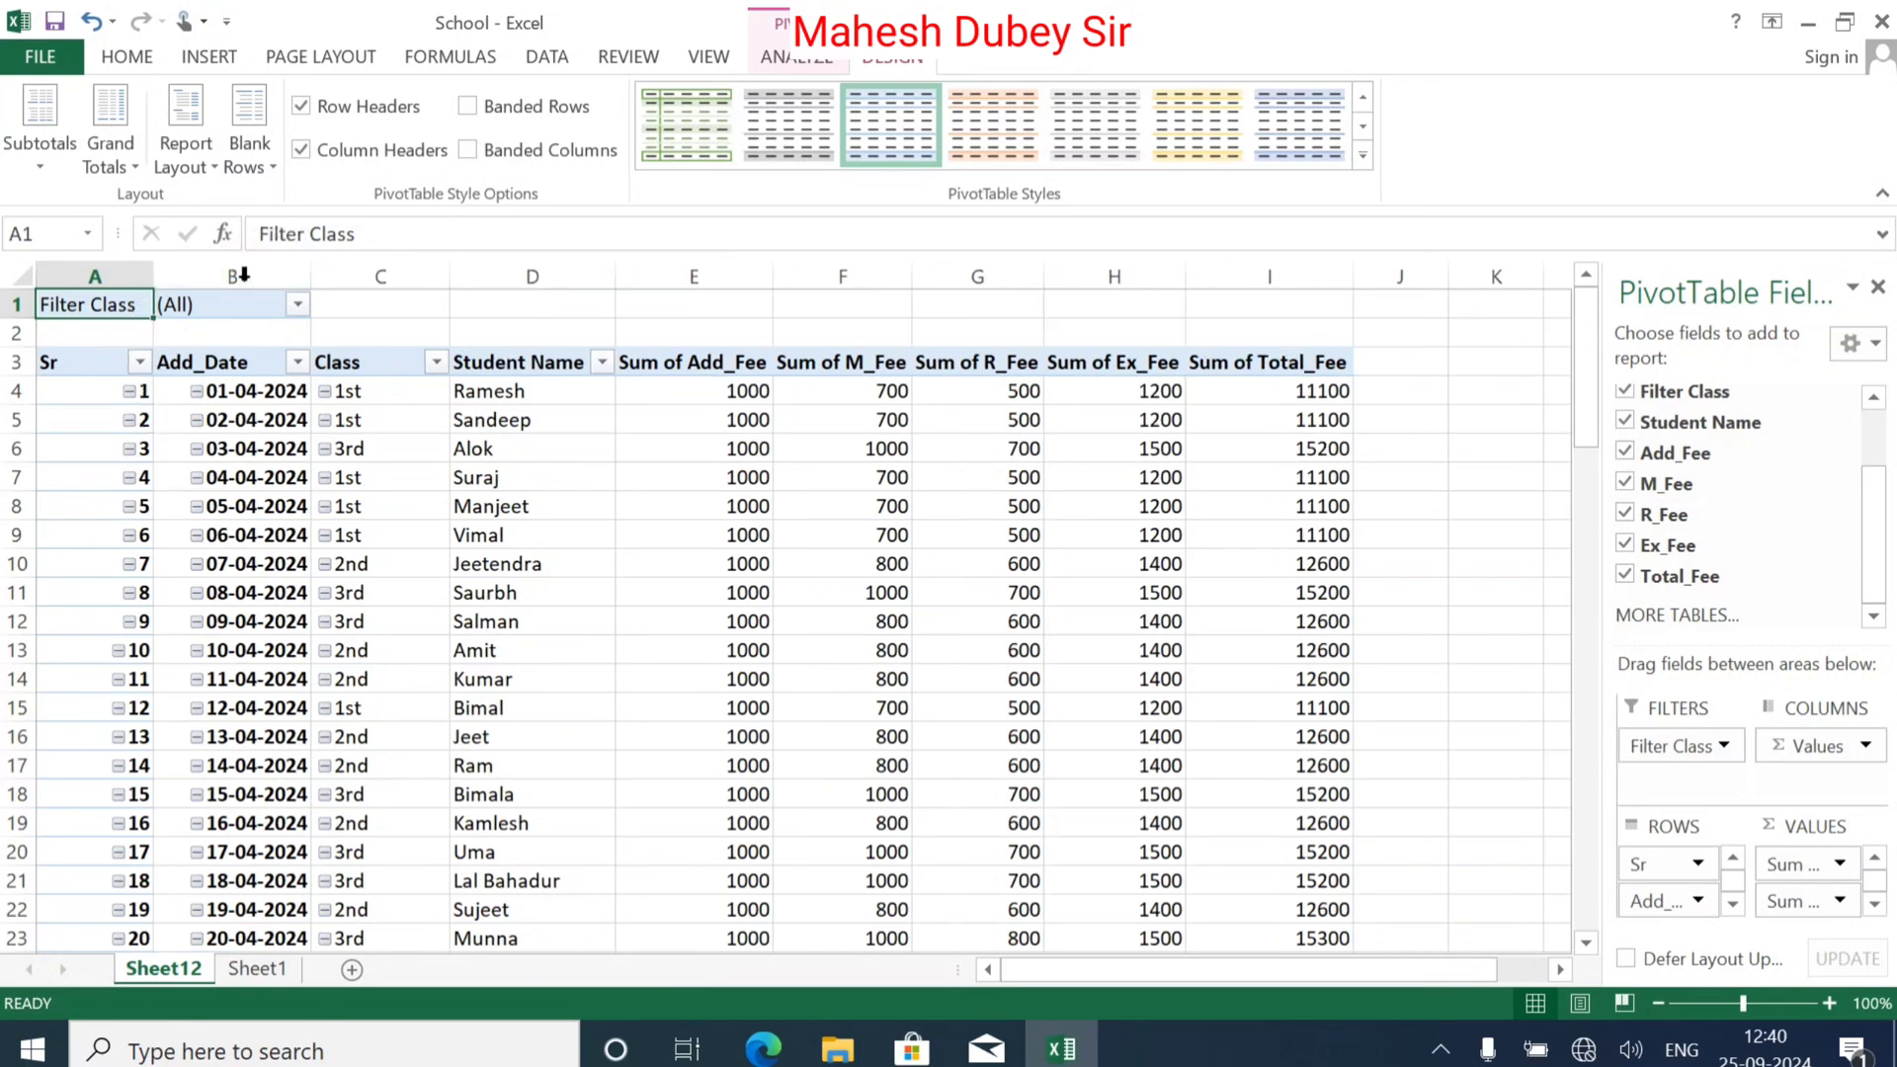
pyautogui.doubleClick(311, 276)
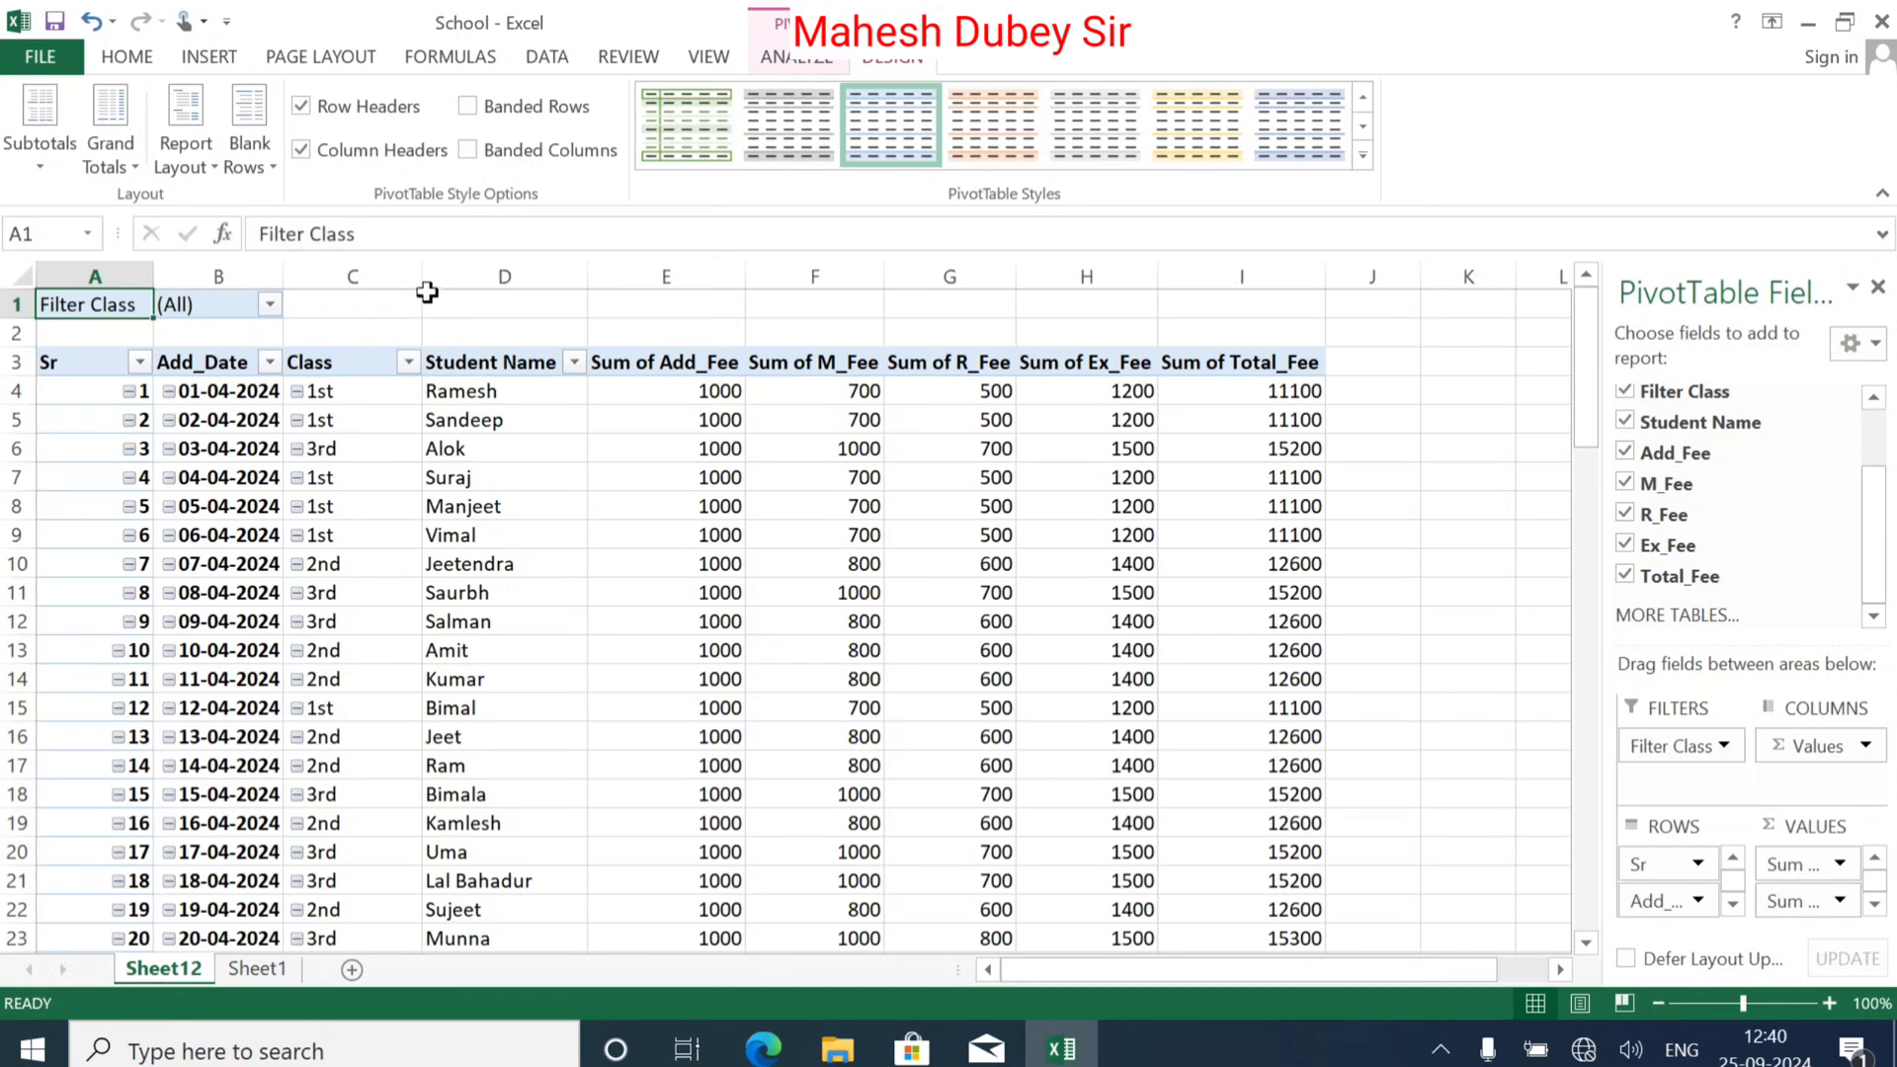
pyautogui.moveTo(353, 275); pyautogui.dragTo(1321, 272)
pyautogui.doubleClick(1321, 272)
pyautogui.click(636, 539)
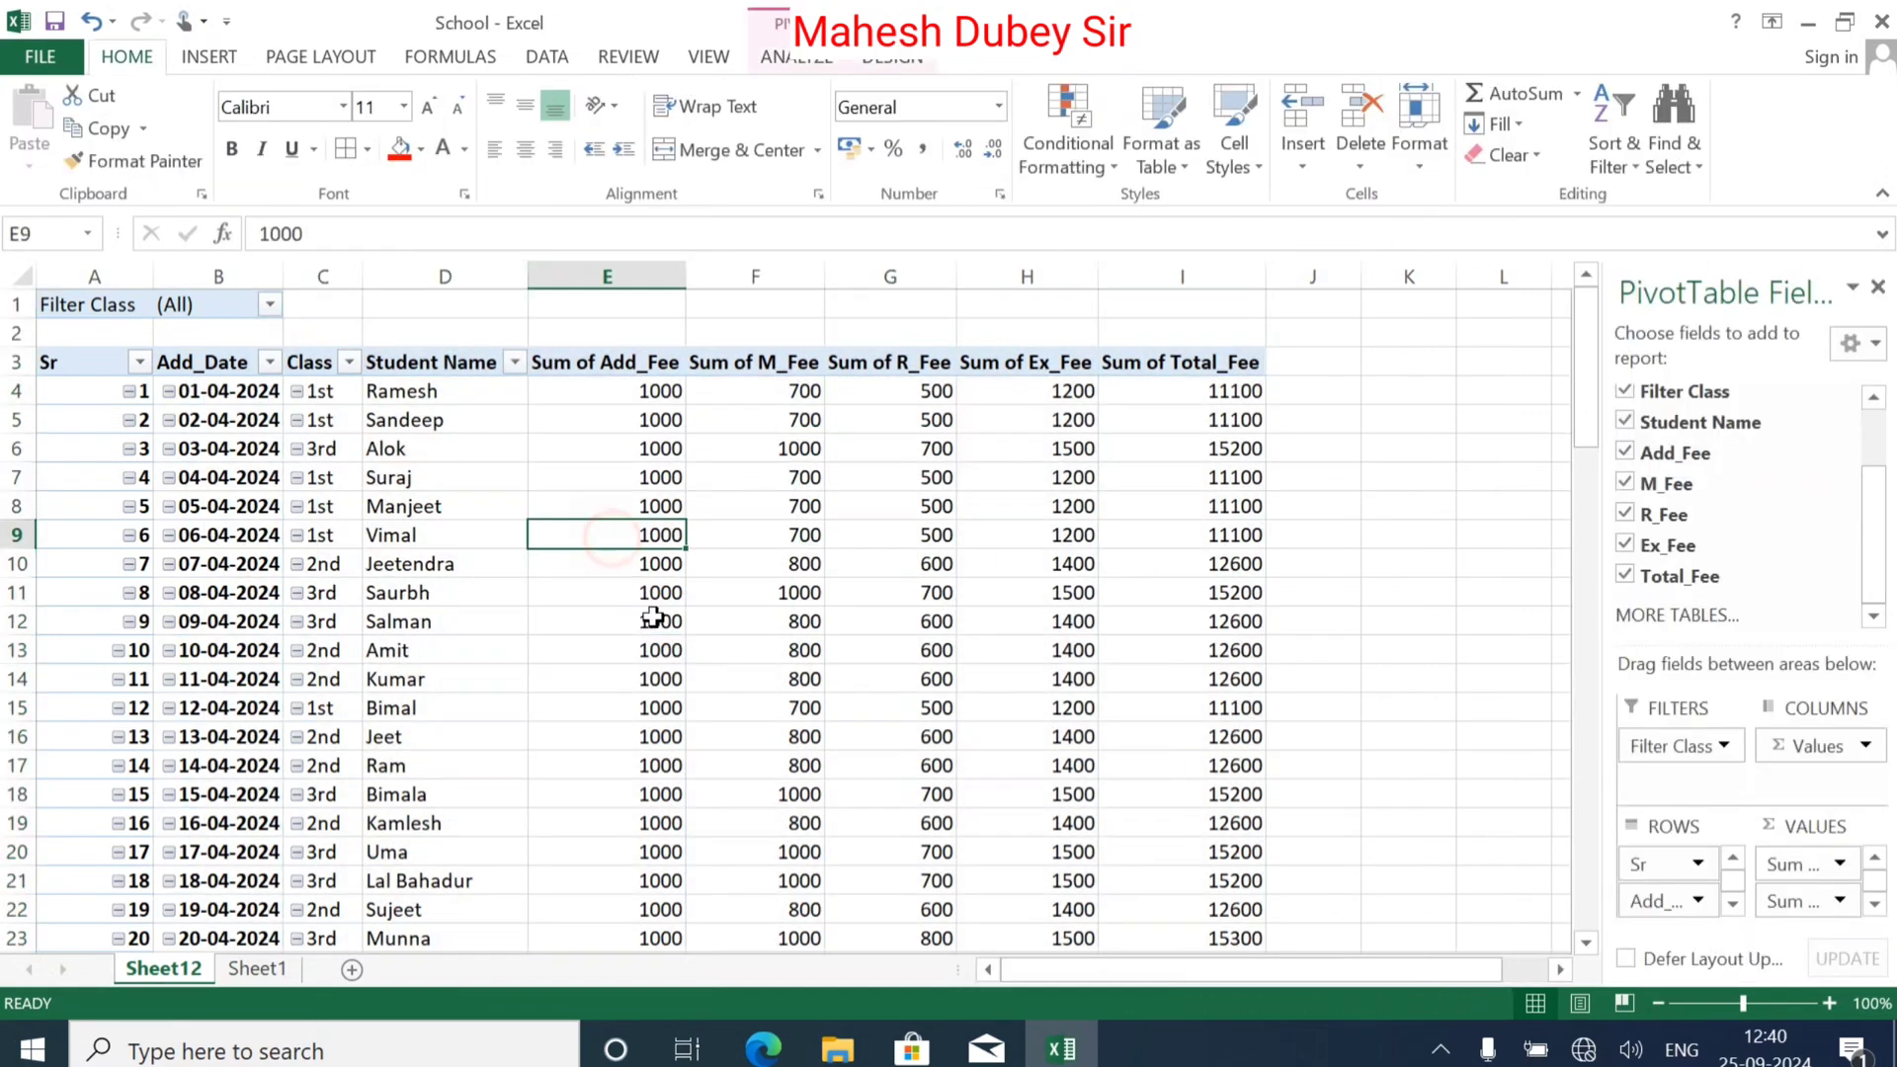
pyautogui.moveTo(1194, 269); pyautogui.dragTo(4, 242)
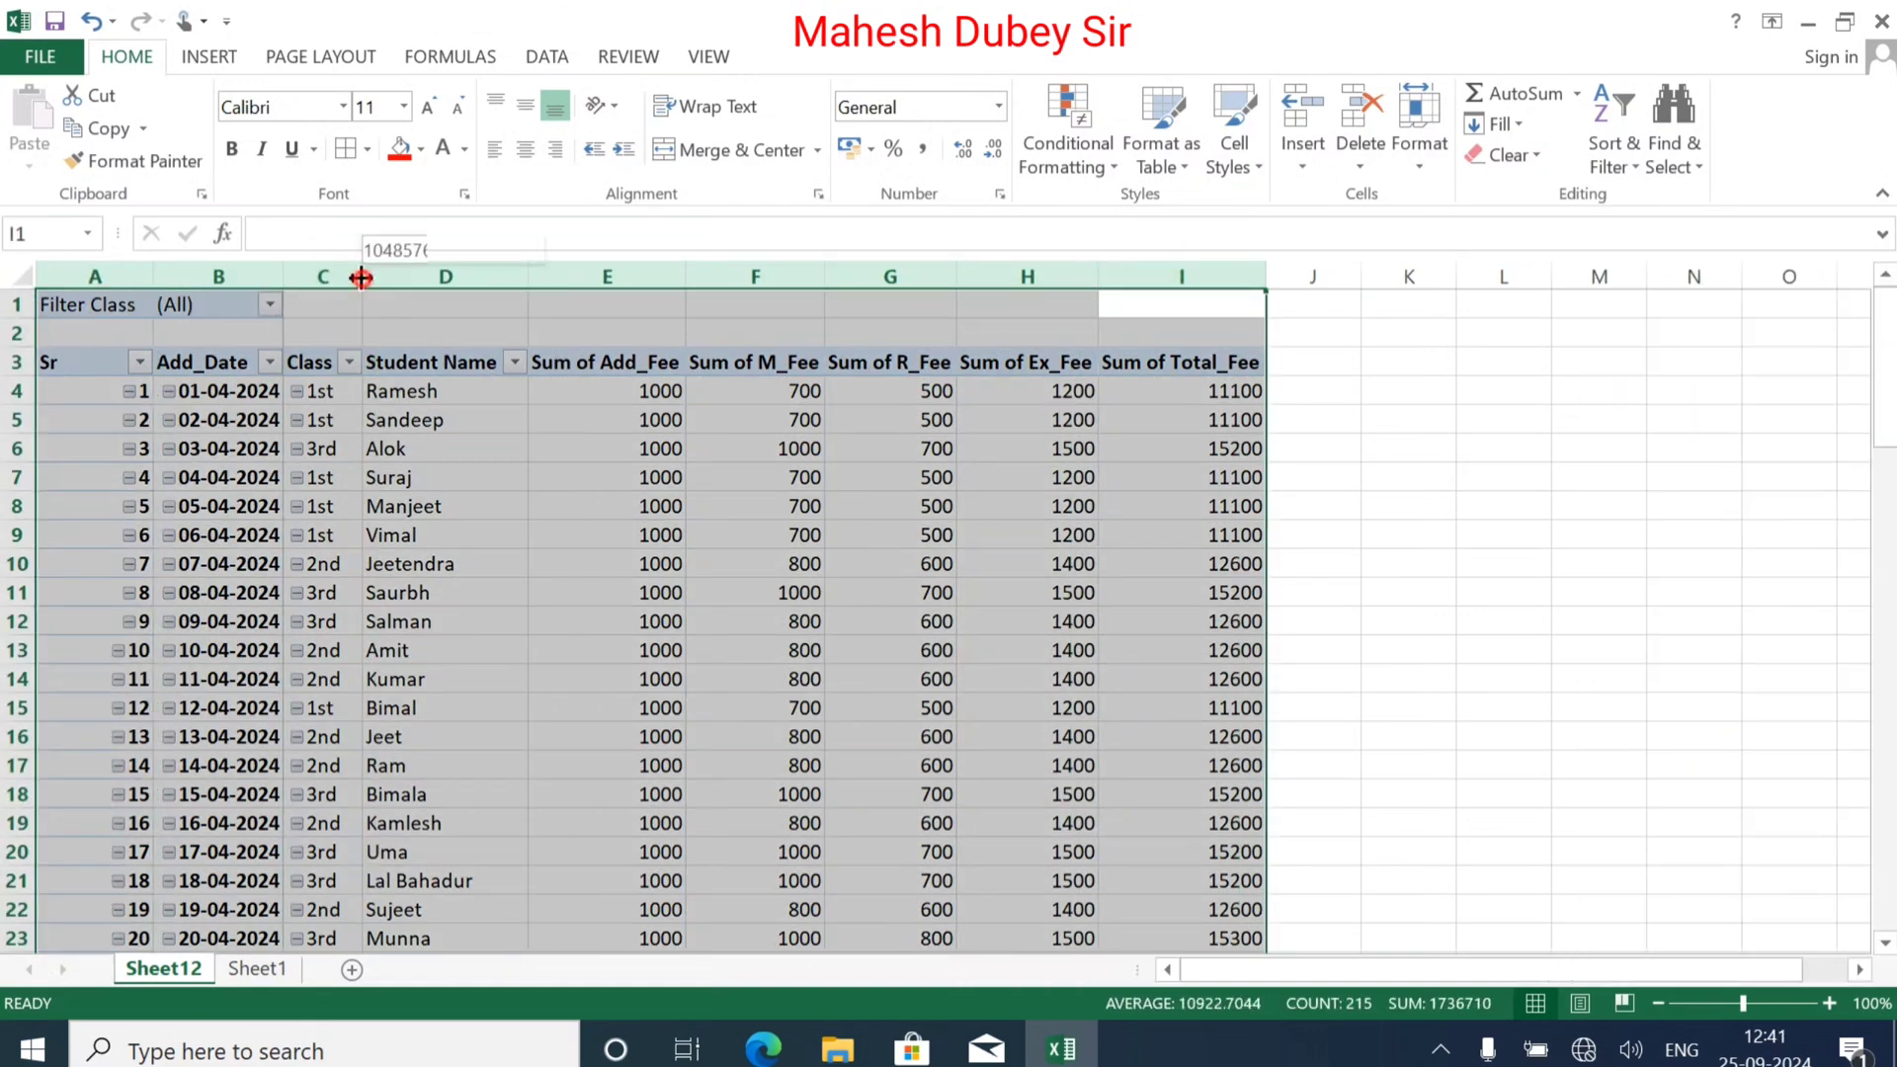
pyautogui.click(643, 649)
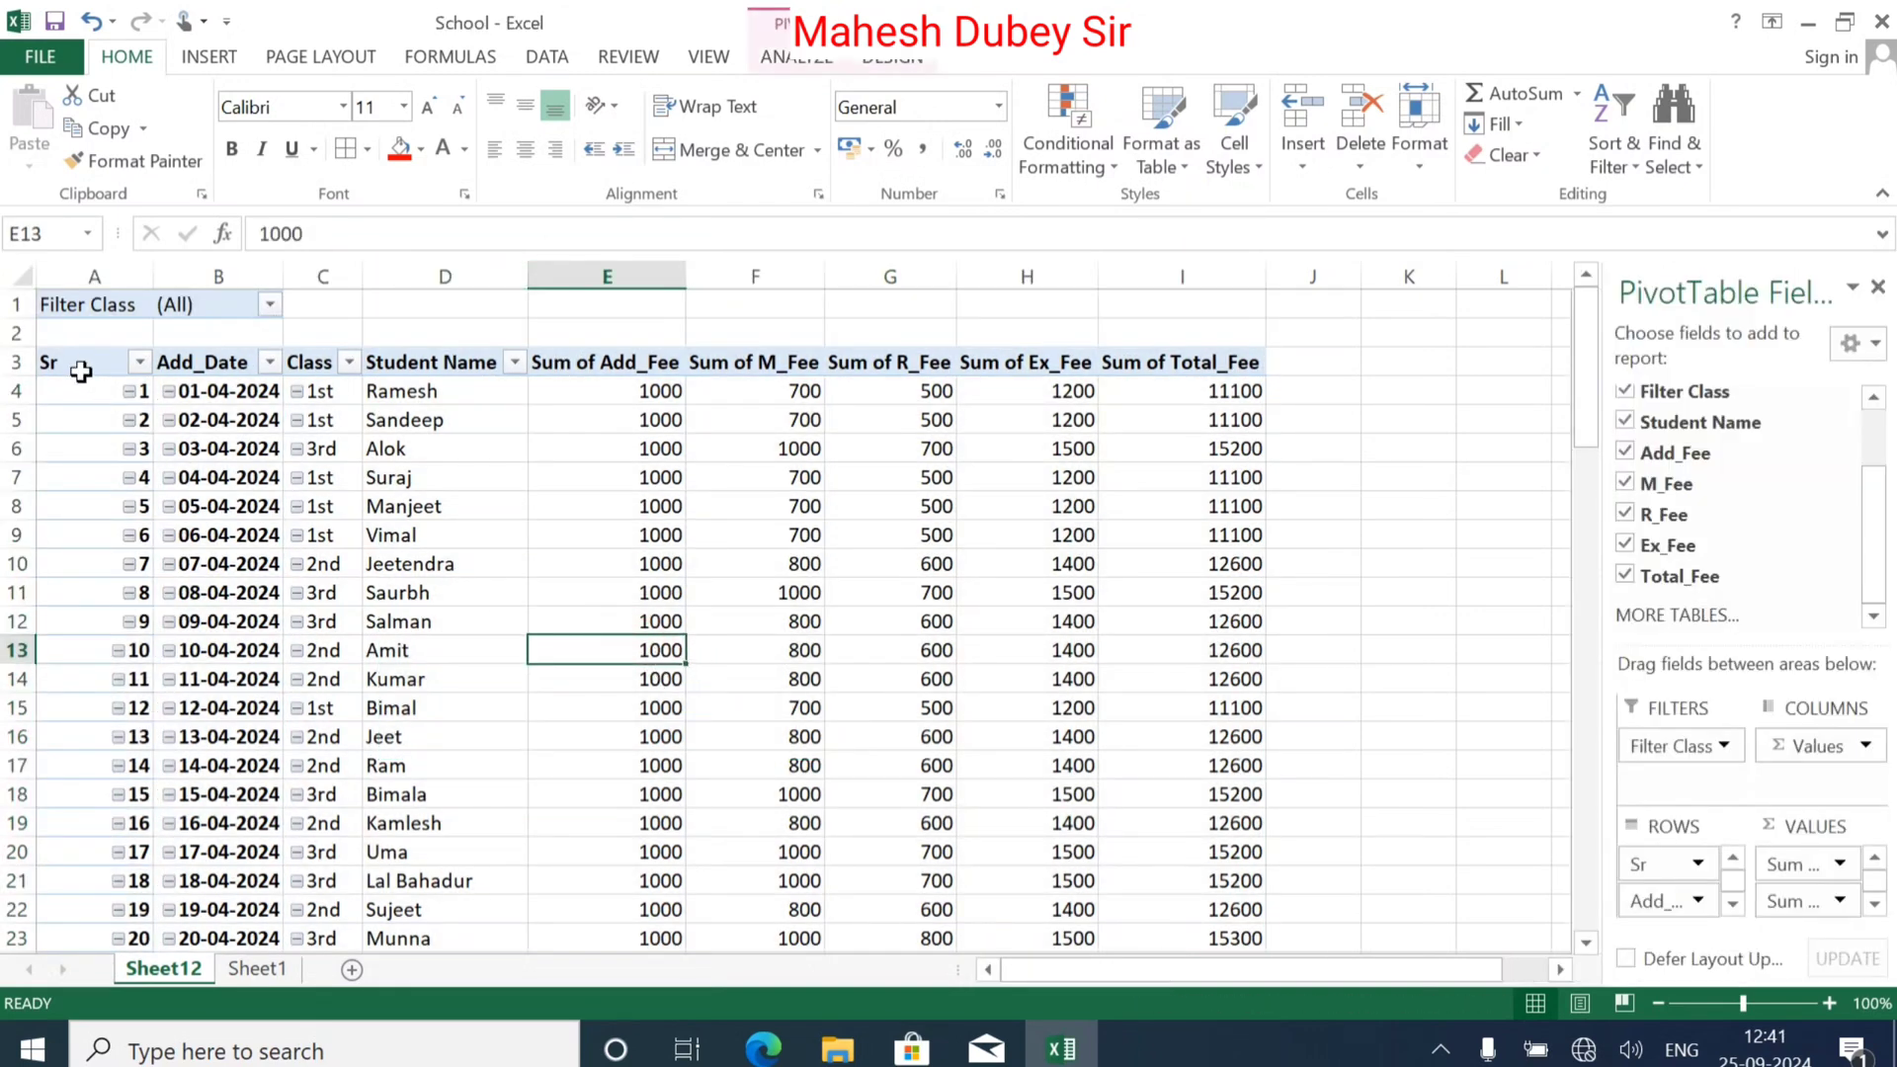
# Step: Apply all borders to the PivotTable range from the Sr header through the Grand Total row, A3:I26
pyautogui.moveTo(79, 371); pyautogui.dragTo(1187, 850)
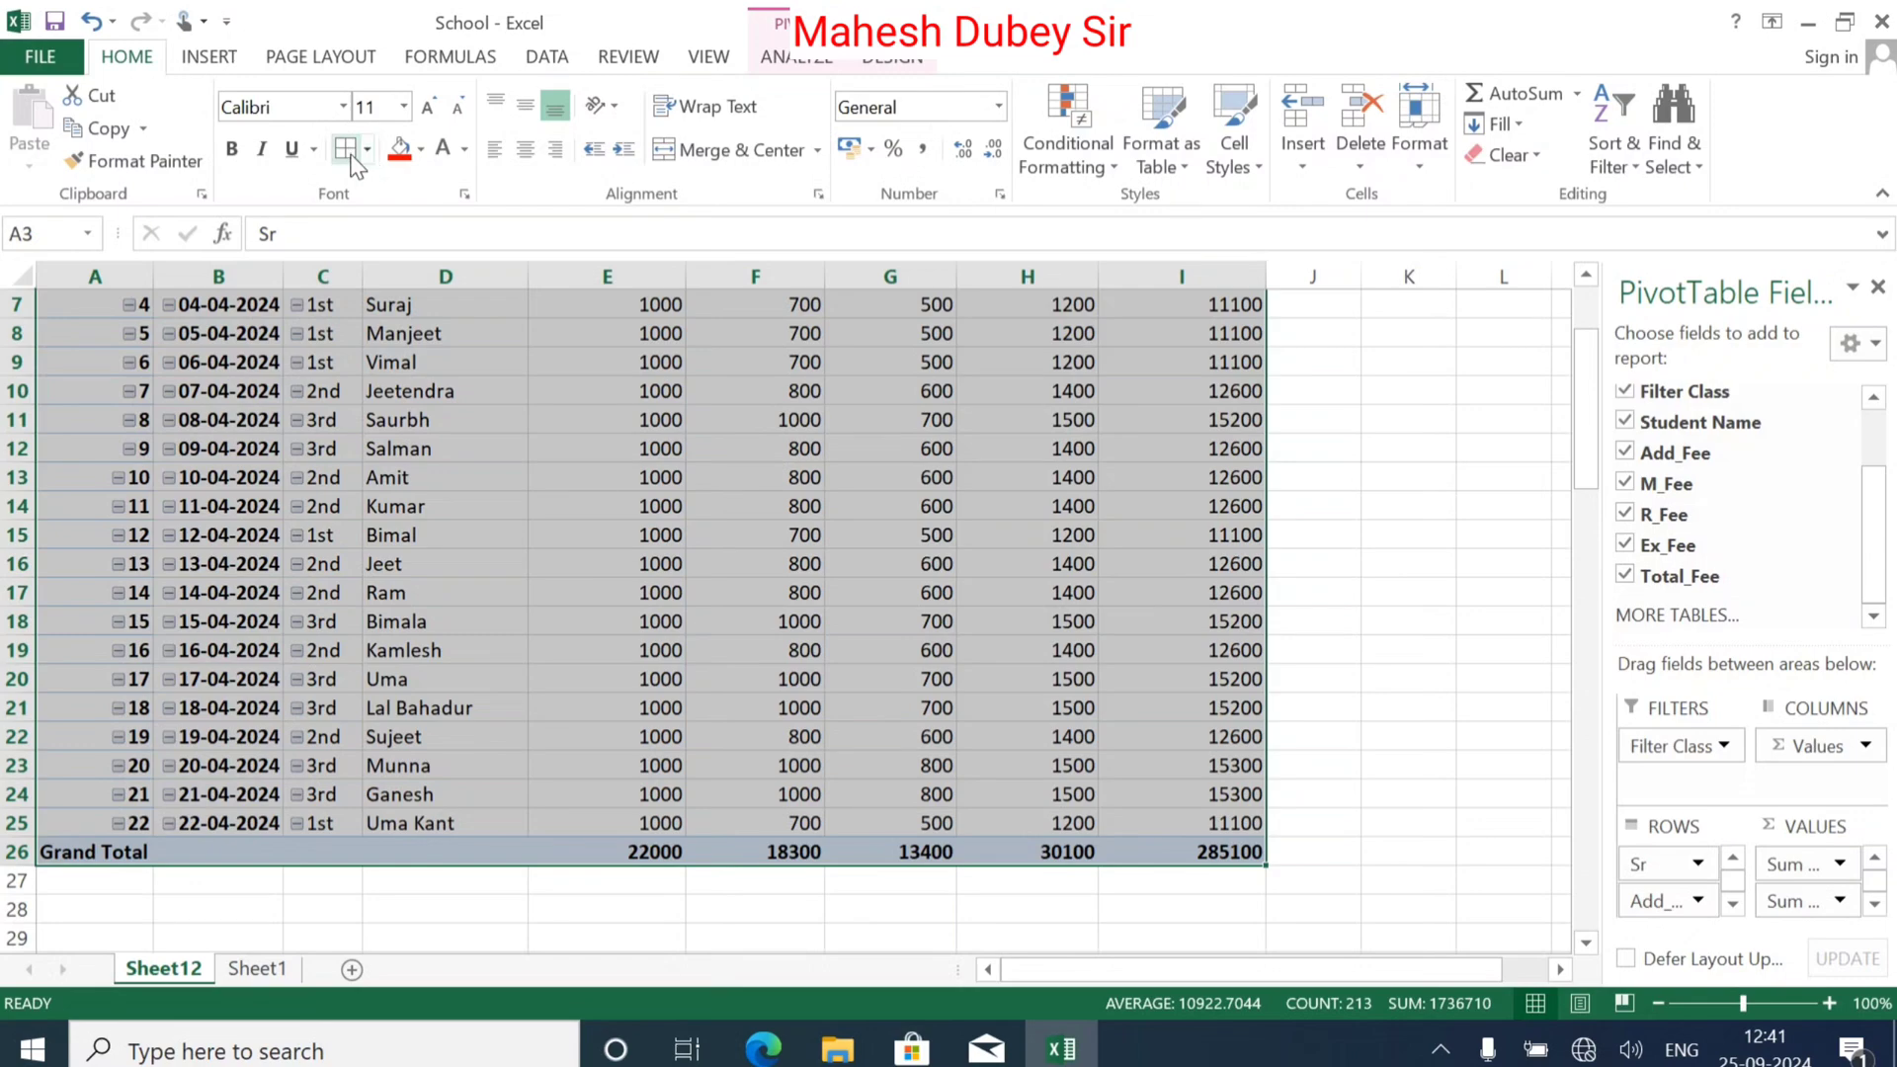
pyautogui.scroll(2, 588, 498)
pyautogui.click(745, 570)
# Step: Compare the bordered PivotTable on Sheet12 with the source fee table on Sheet1
pyautogui.scroll(-5, 754, 637)
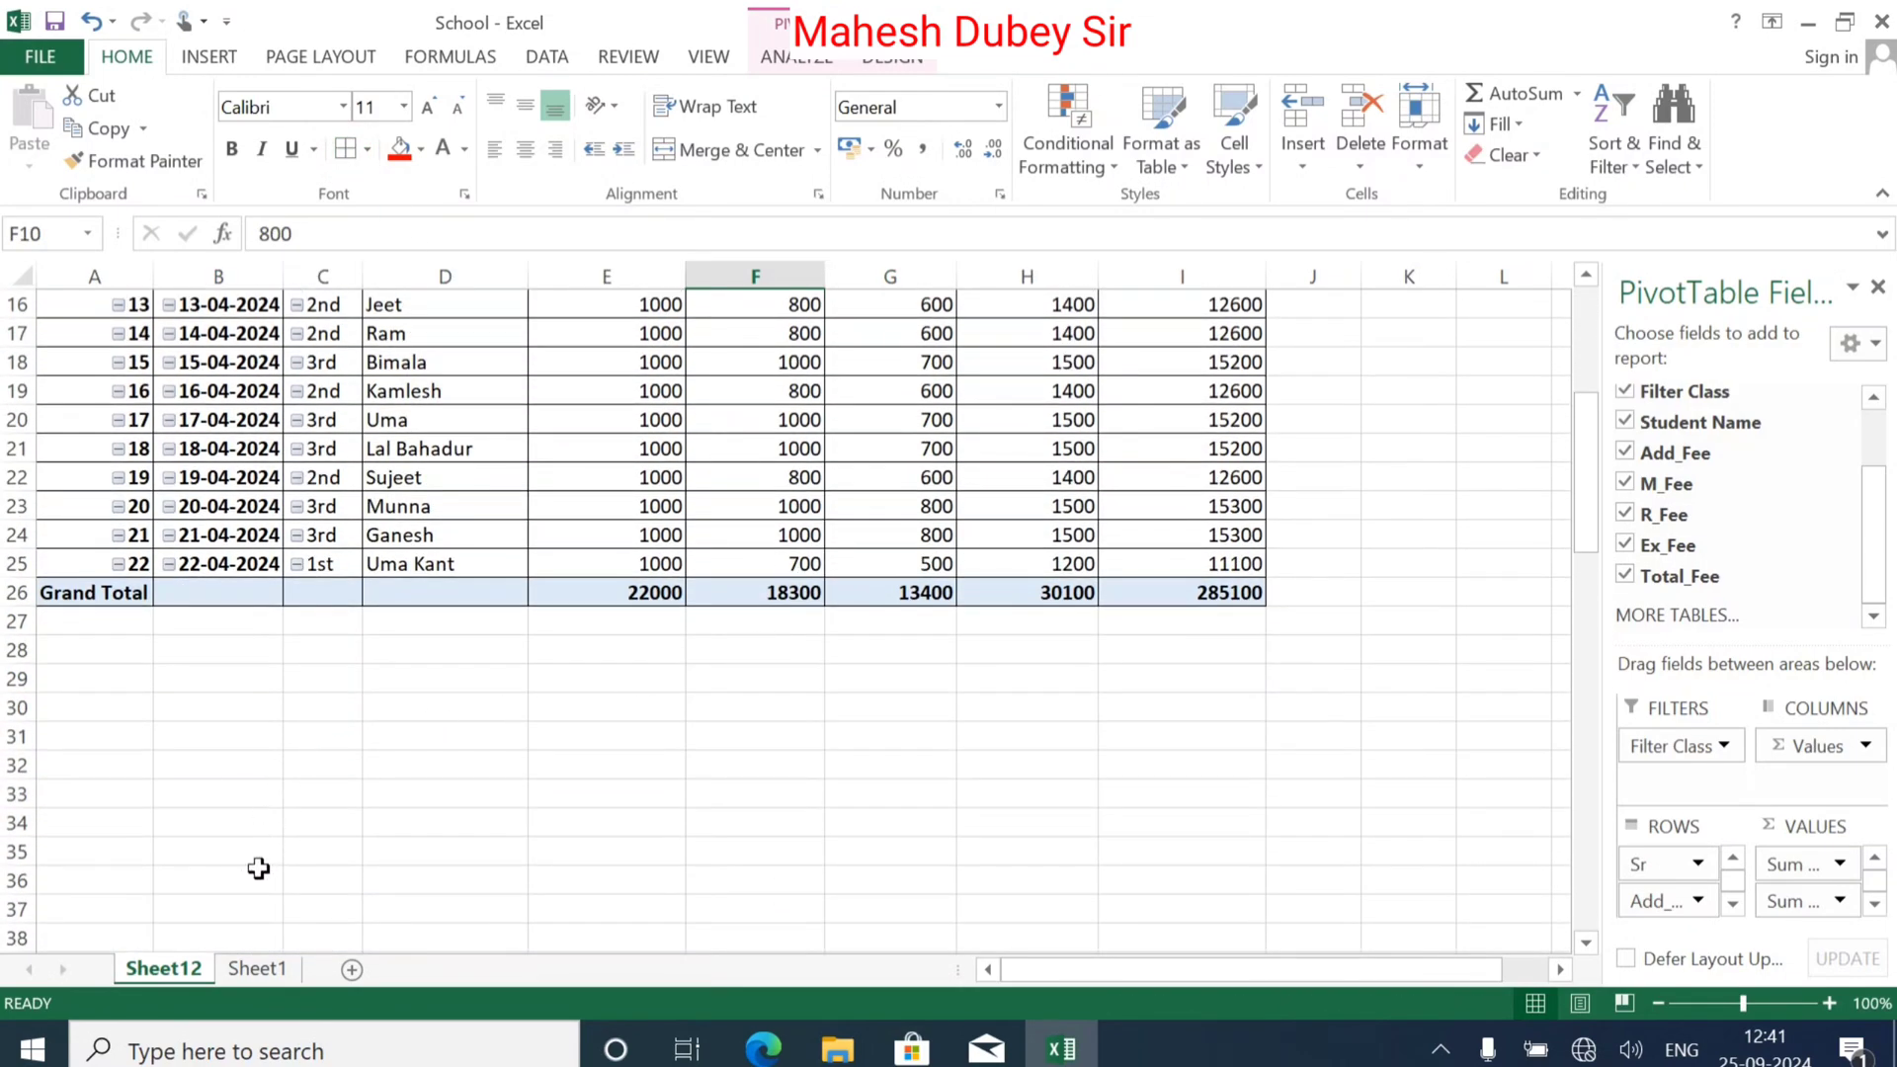
pyautogui.click(258, 969)
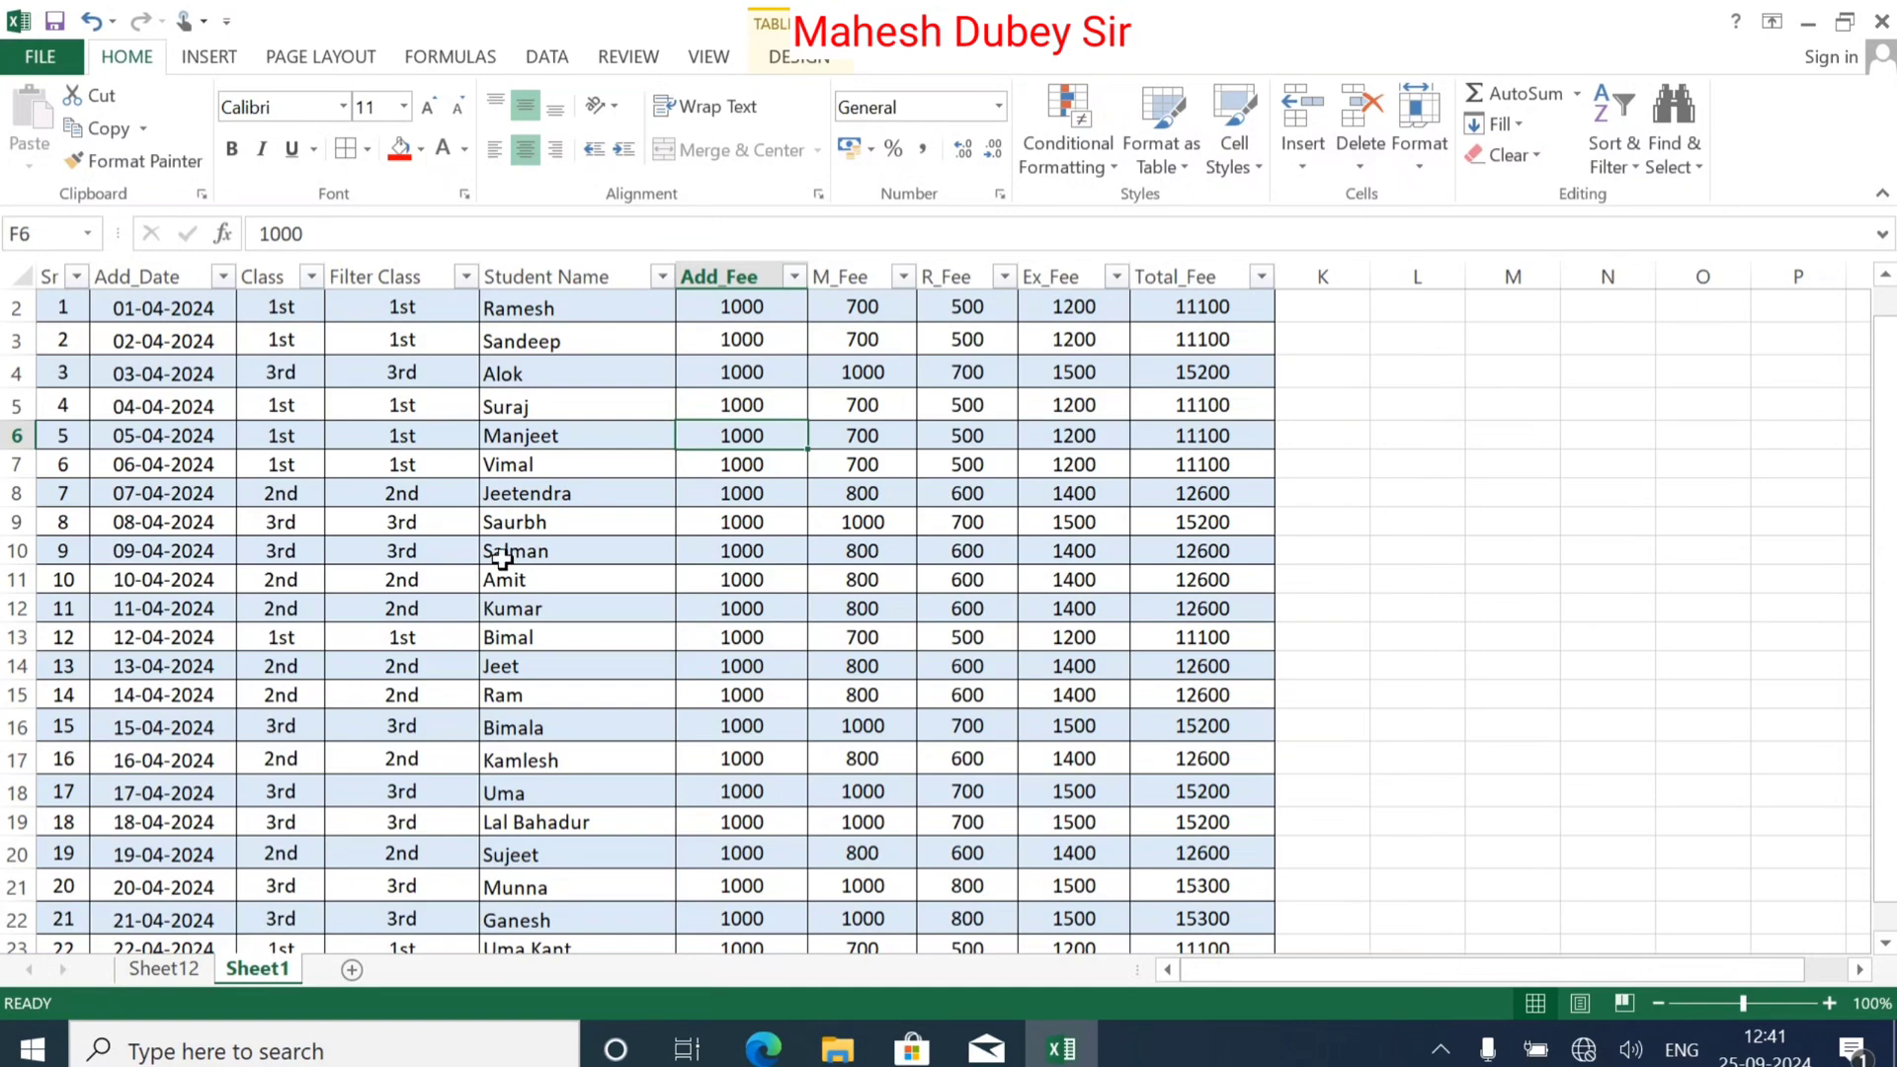
pyautogui.scroll(-5, 525, 510)
pyautogui.scroll(5, 528, 513)
pyautogui.click(164, 971)
pyautogui.scroll(5, 361, 556)
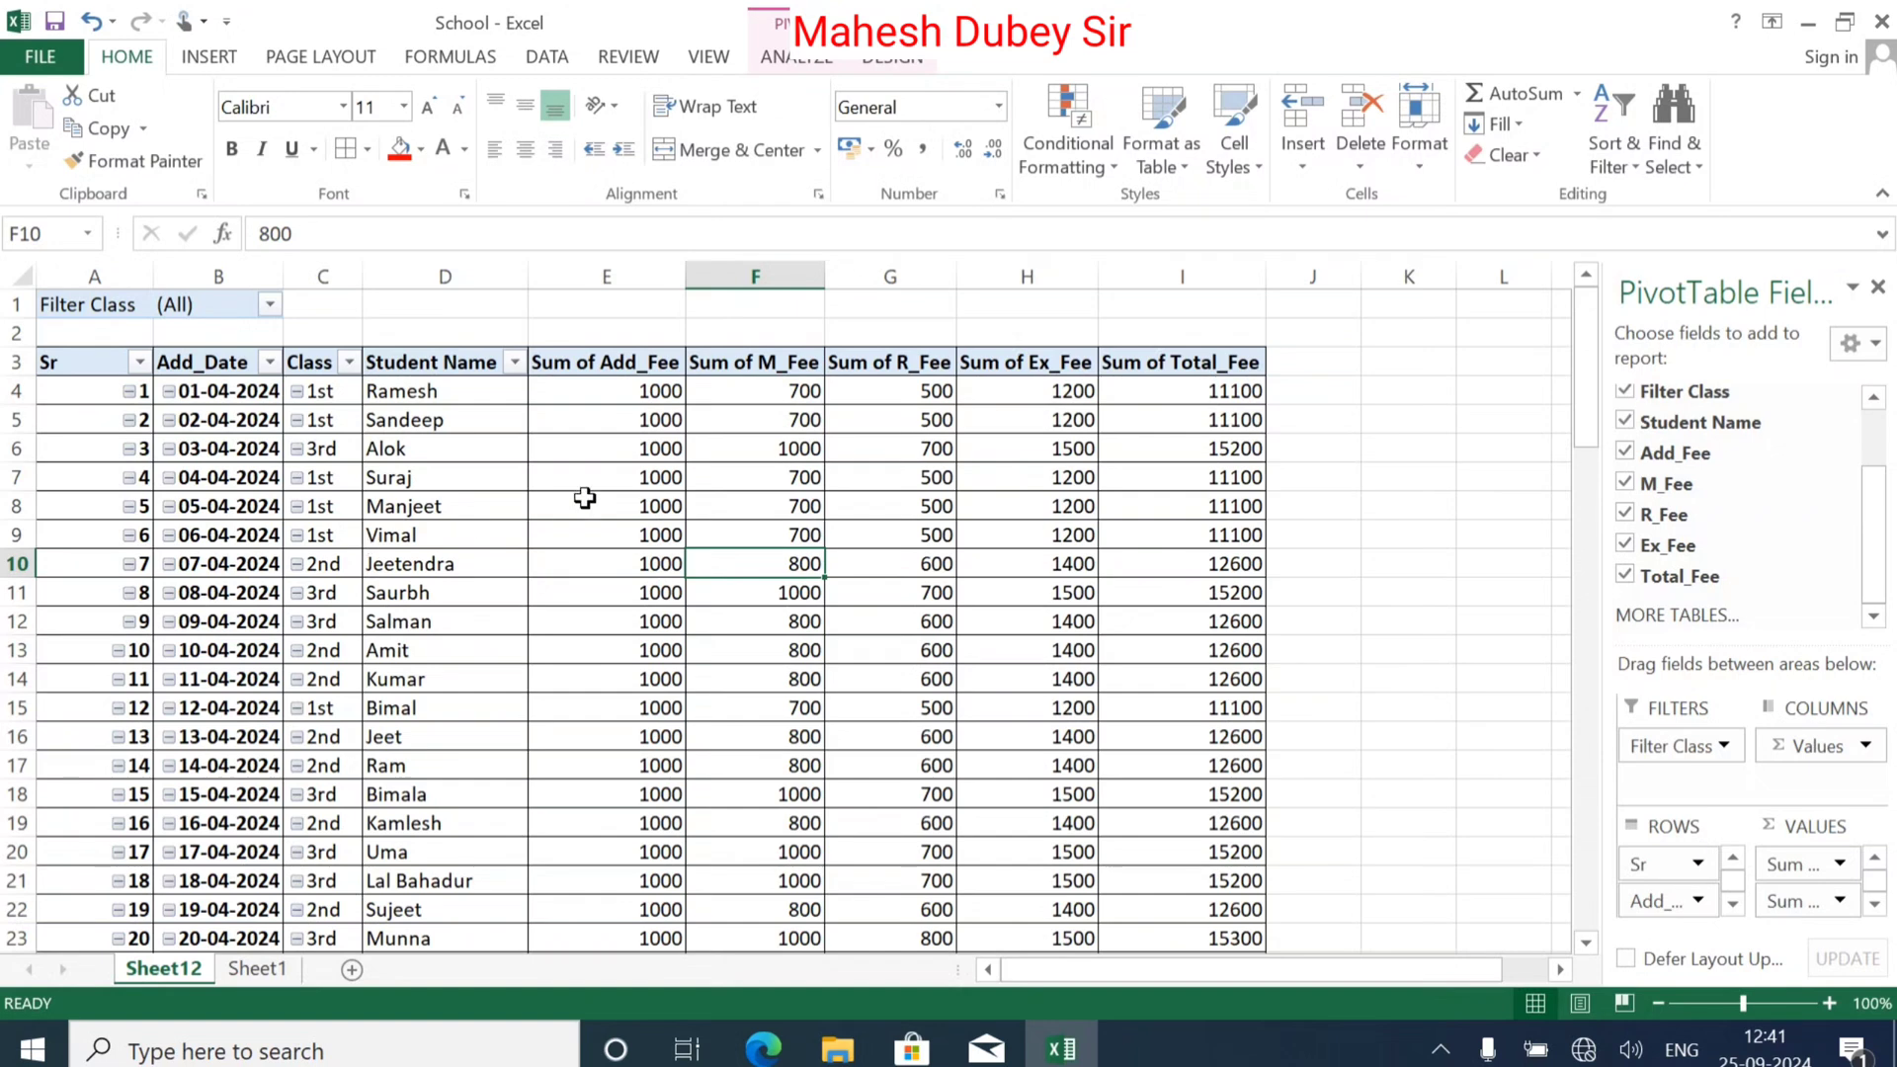
pyautogui.click(859, 499)
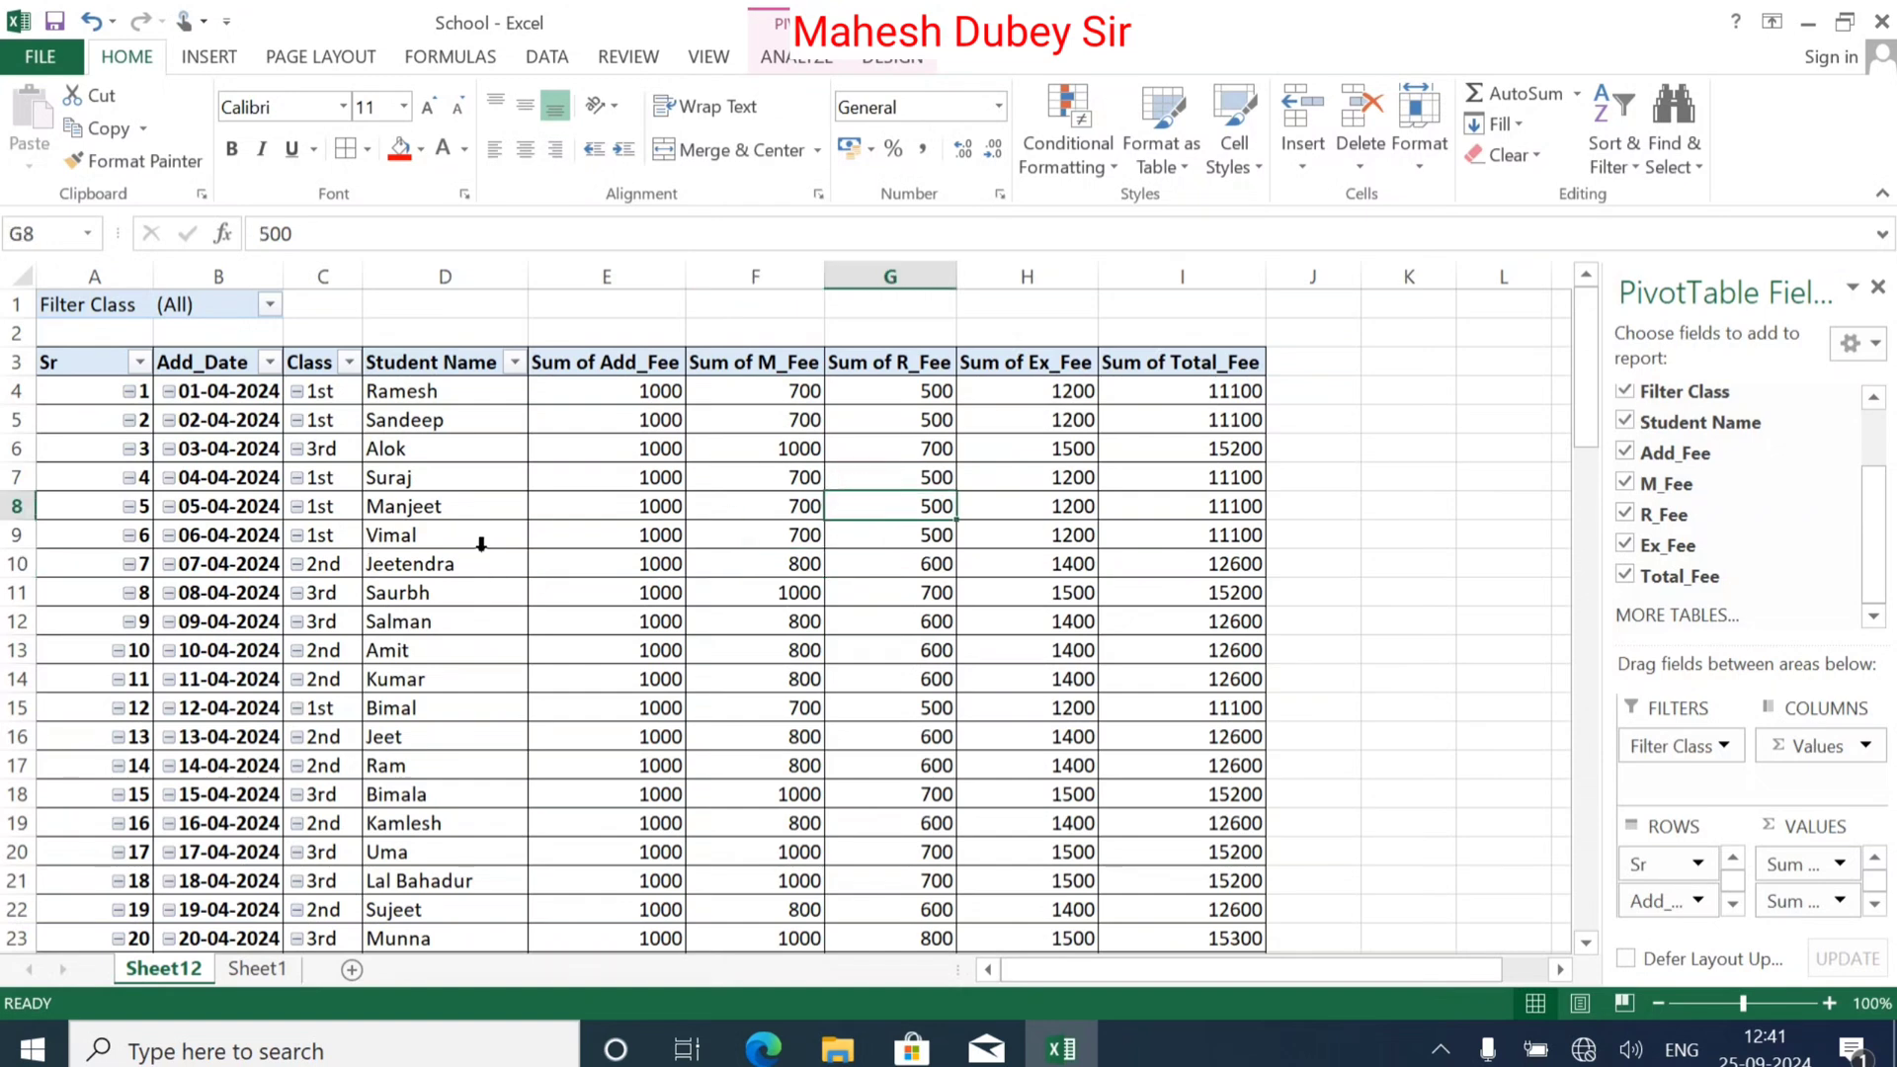
# Step: Filter the PivotTable to class 1st and set Filter Class back to (All)
pyautogui.click(269, 306)
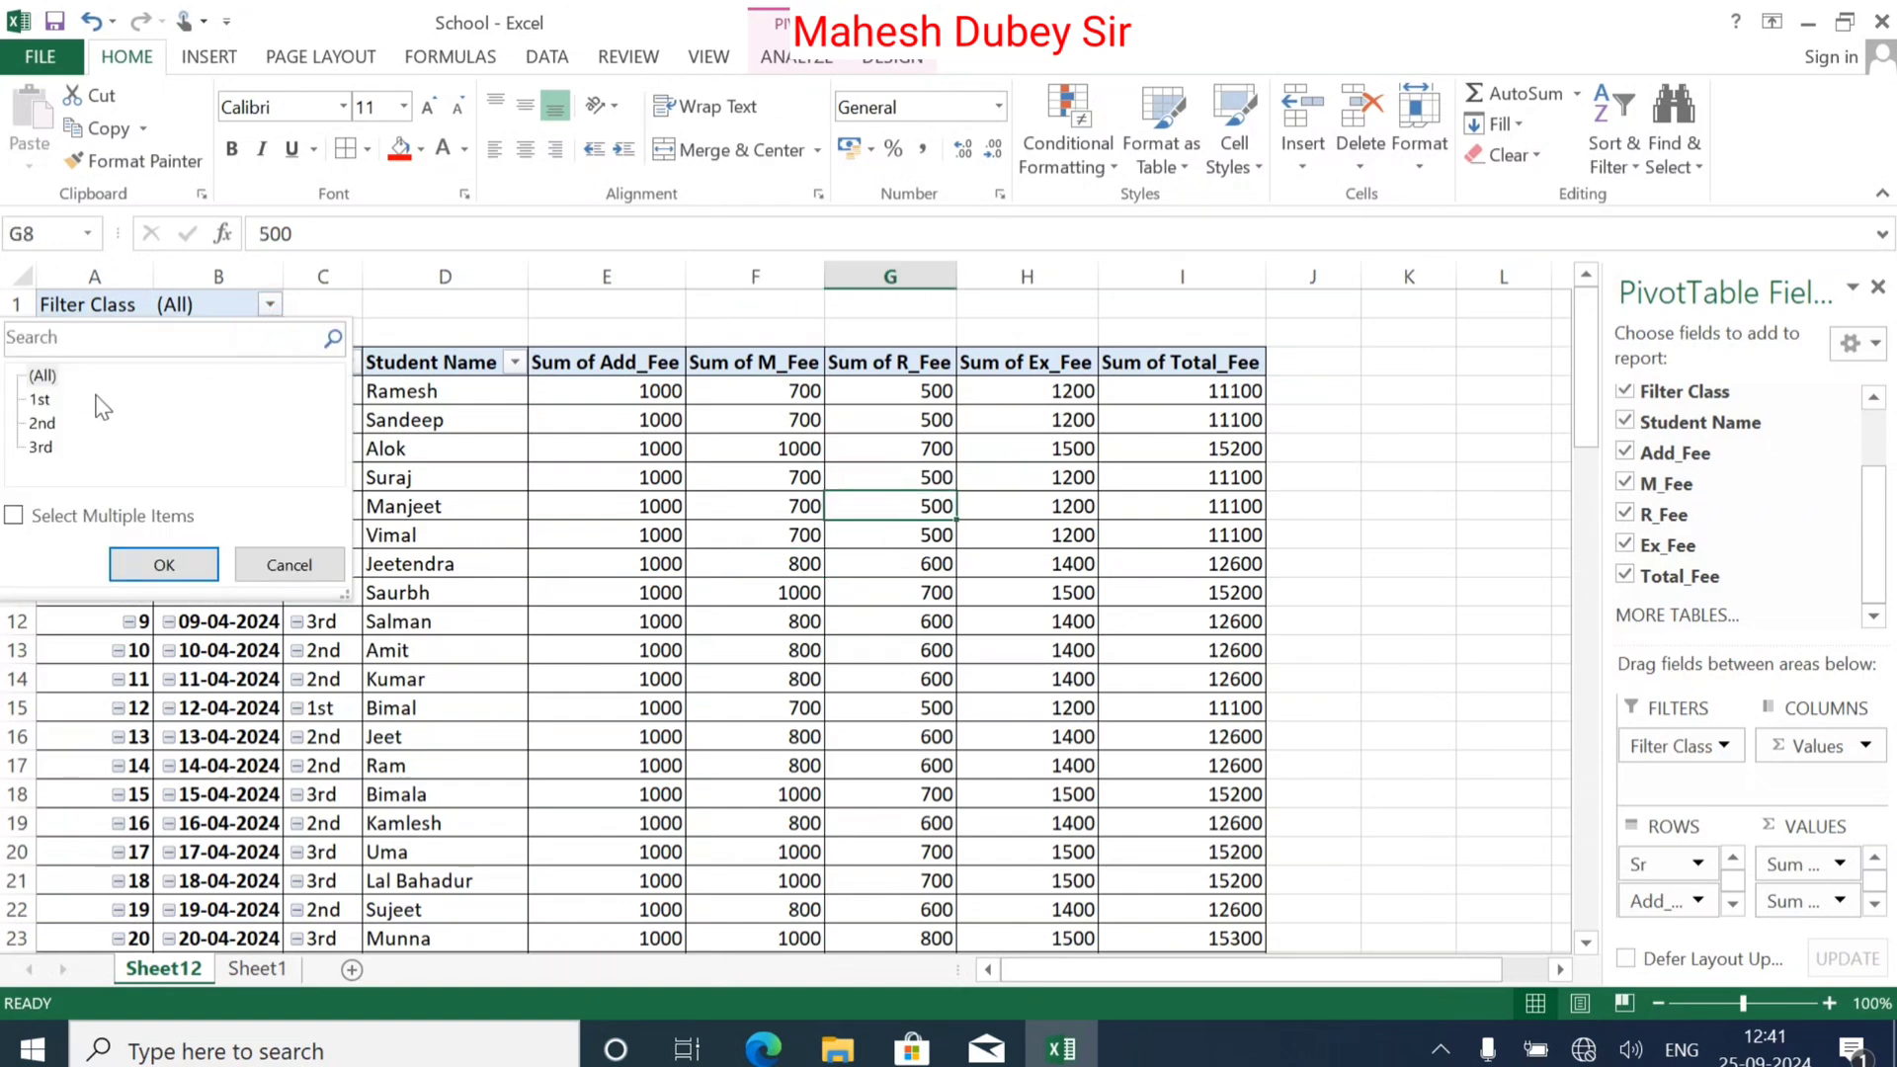
pyautogui.click(40, 401)
pyautogui.click(164, 564)
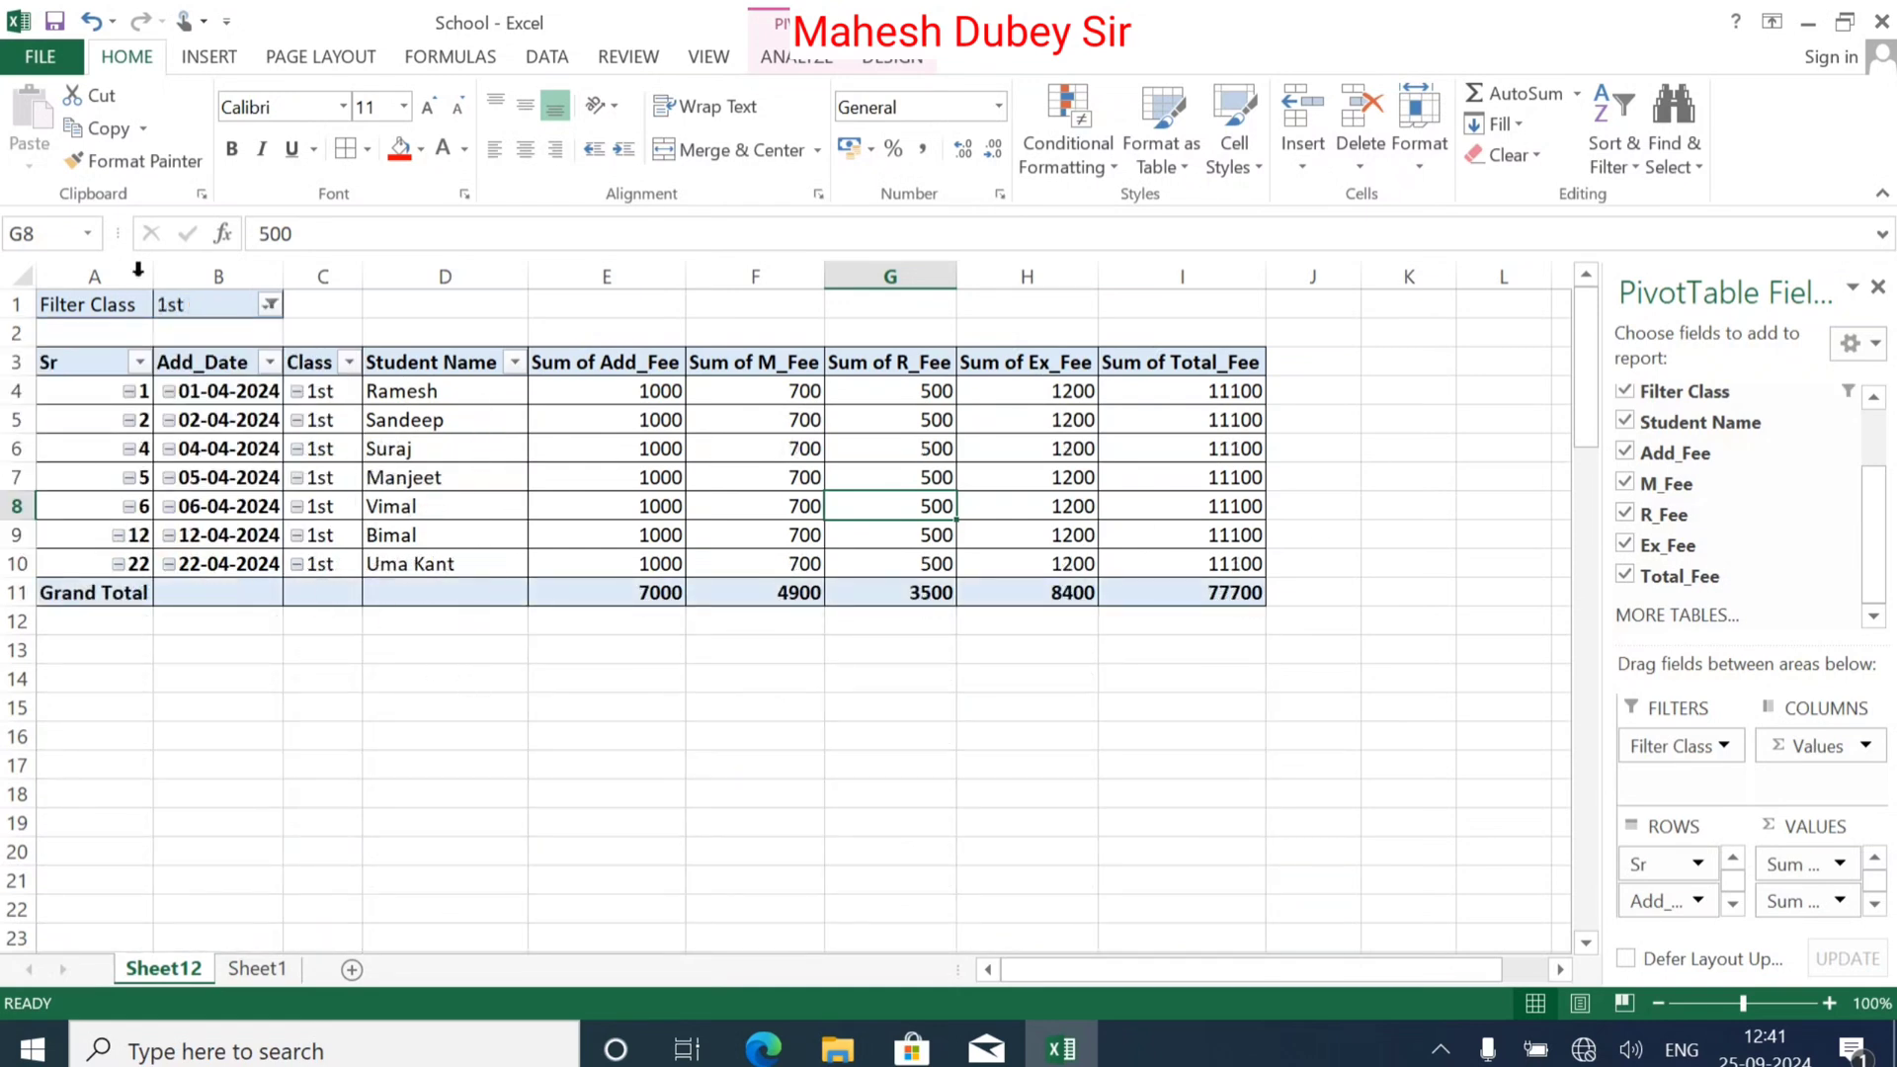
pyautogui.click(269, 305)
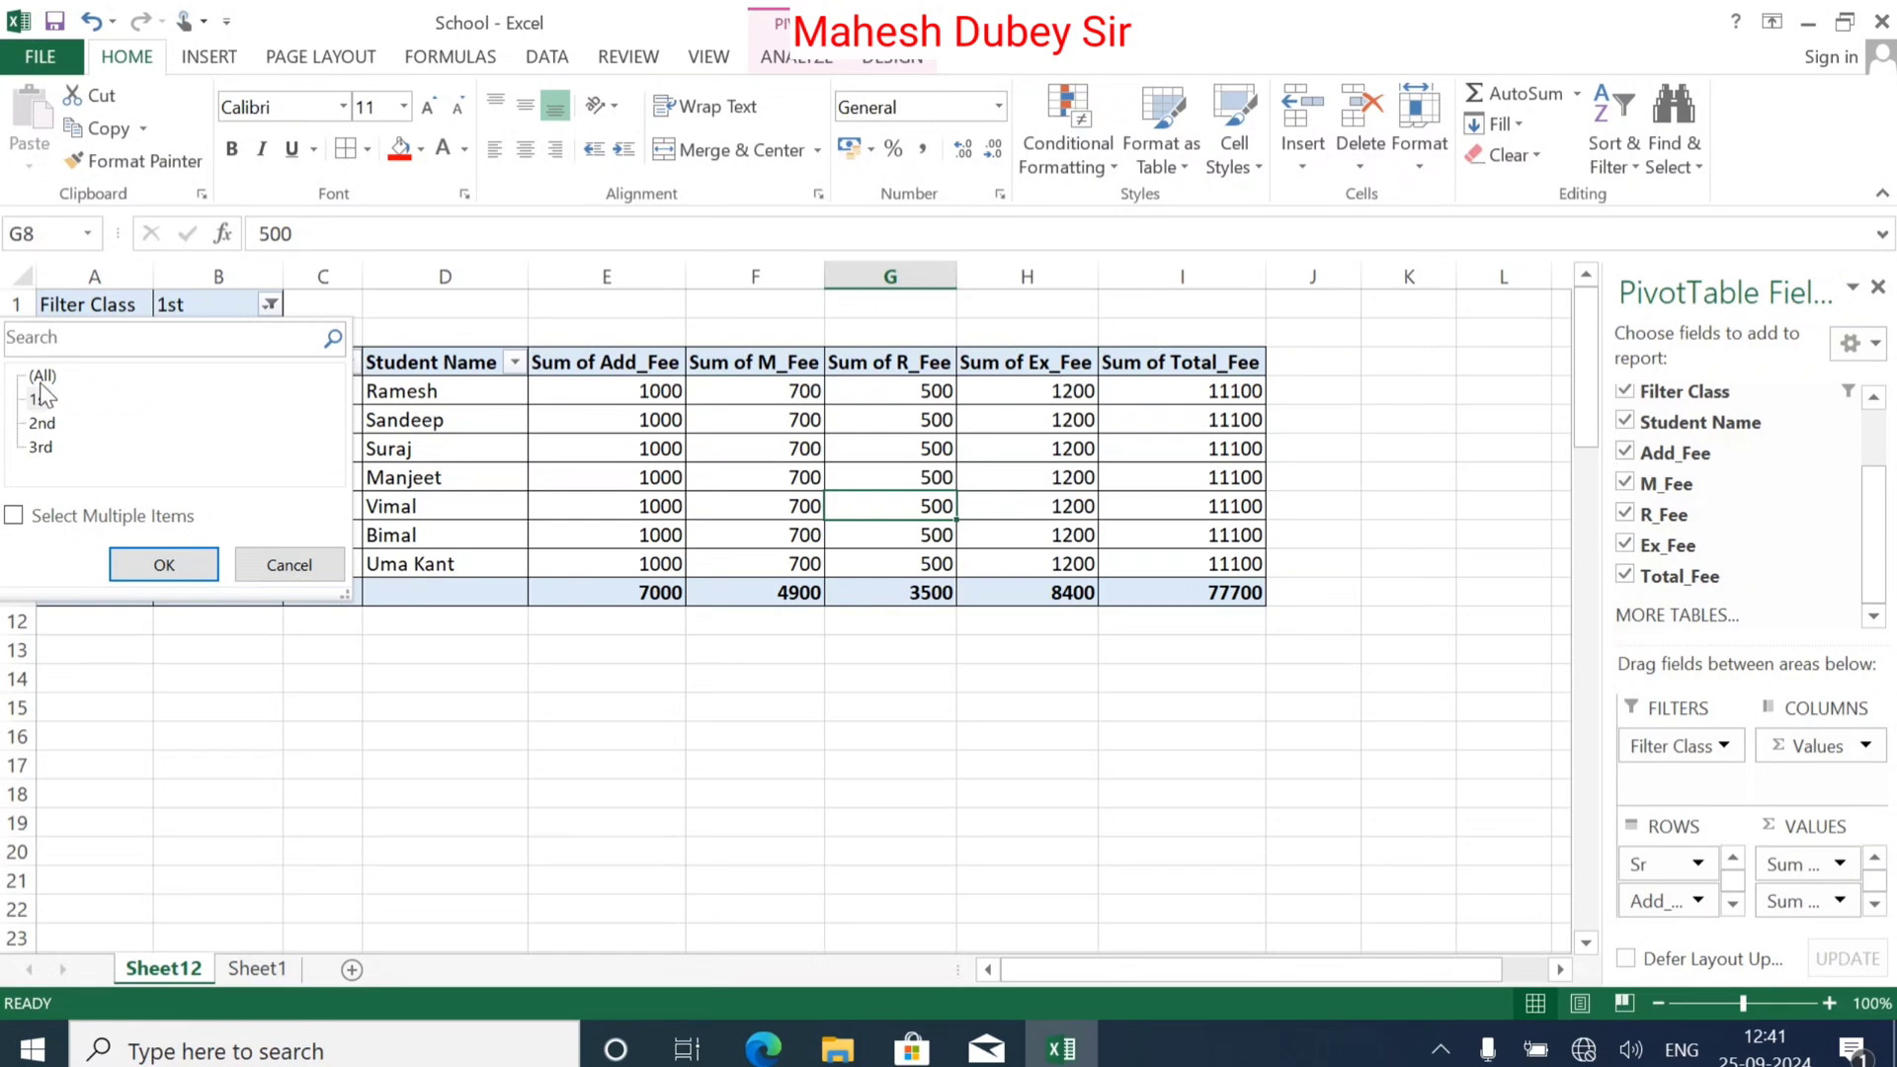
pyautogui.click(43, 377)
pyautogui.click(165, 564)
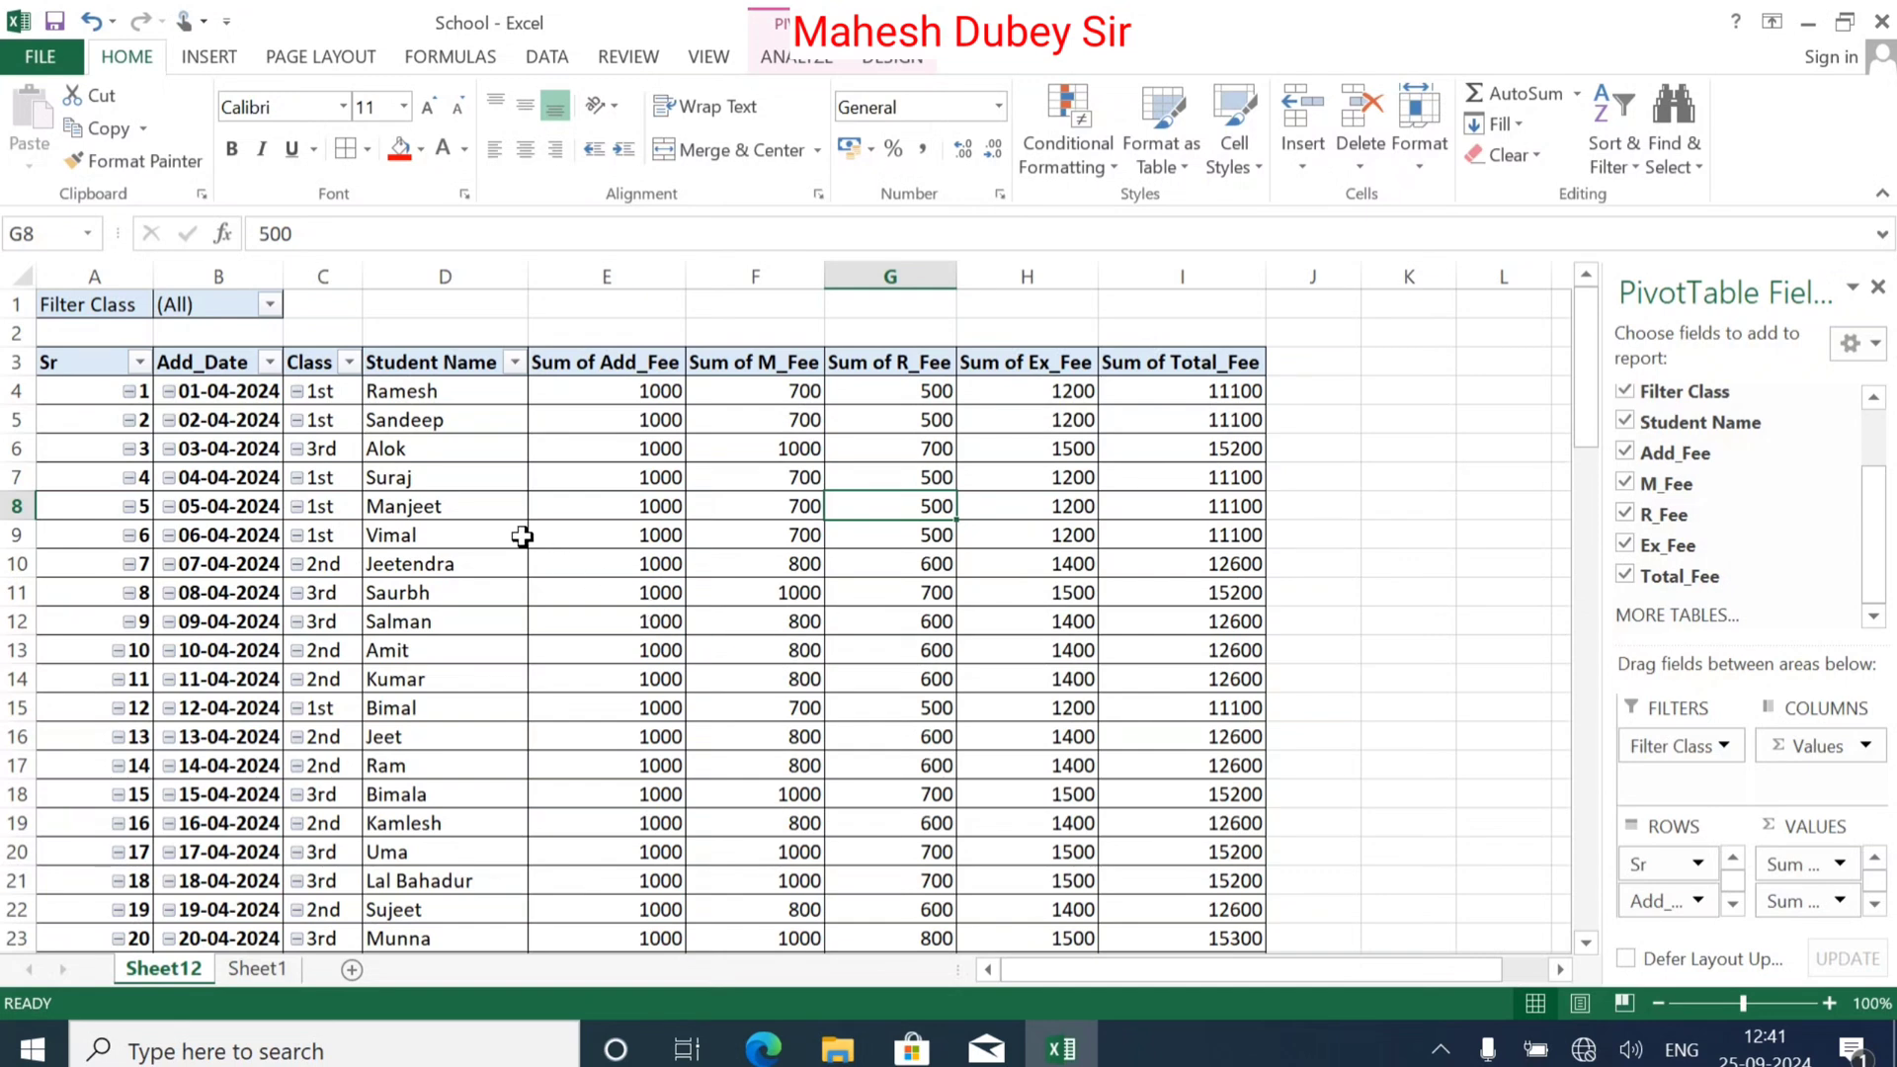
# Step: Collapse and re-expand the 2nd class items in the Class column, and look over the rows down to the grand total
pyautogui.click(308, 389)
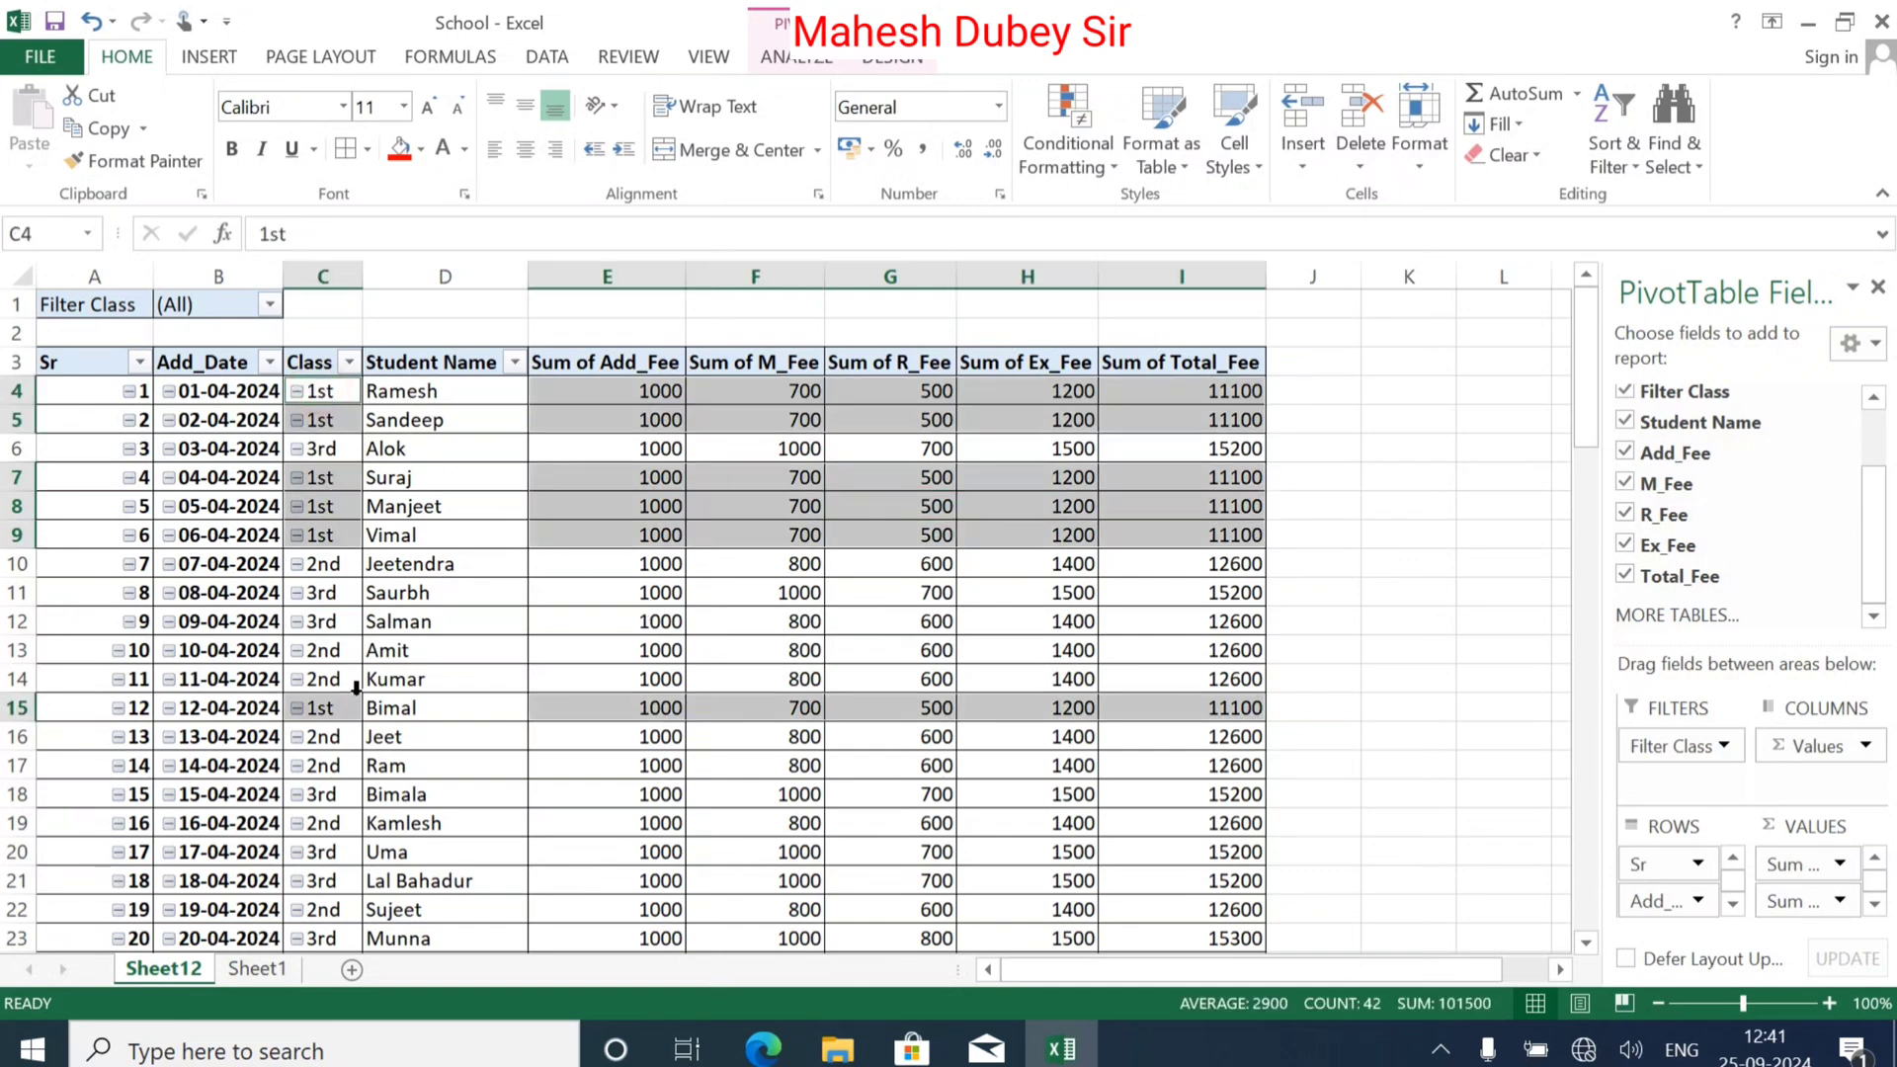
pyautogui.click(327, 826)
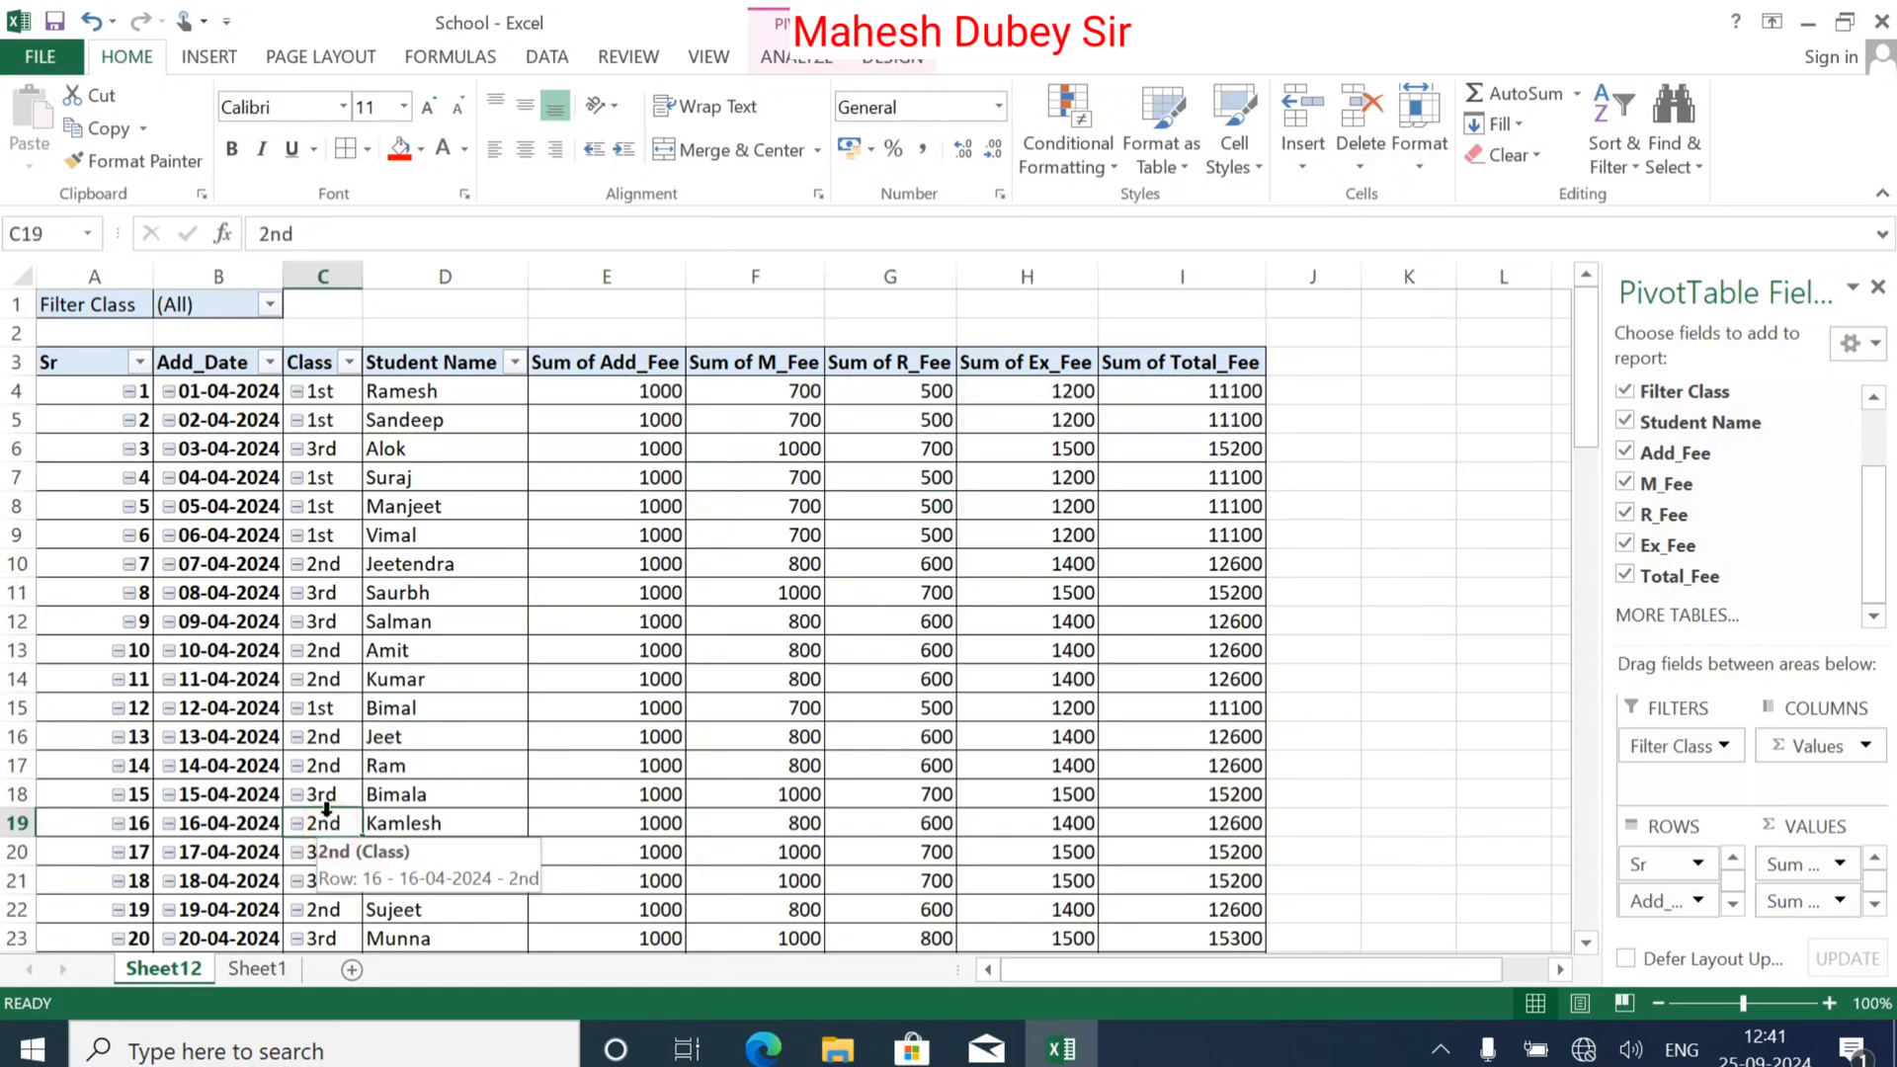
pyautogui.click(298, 824)
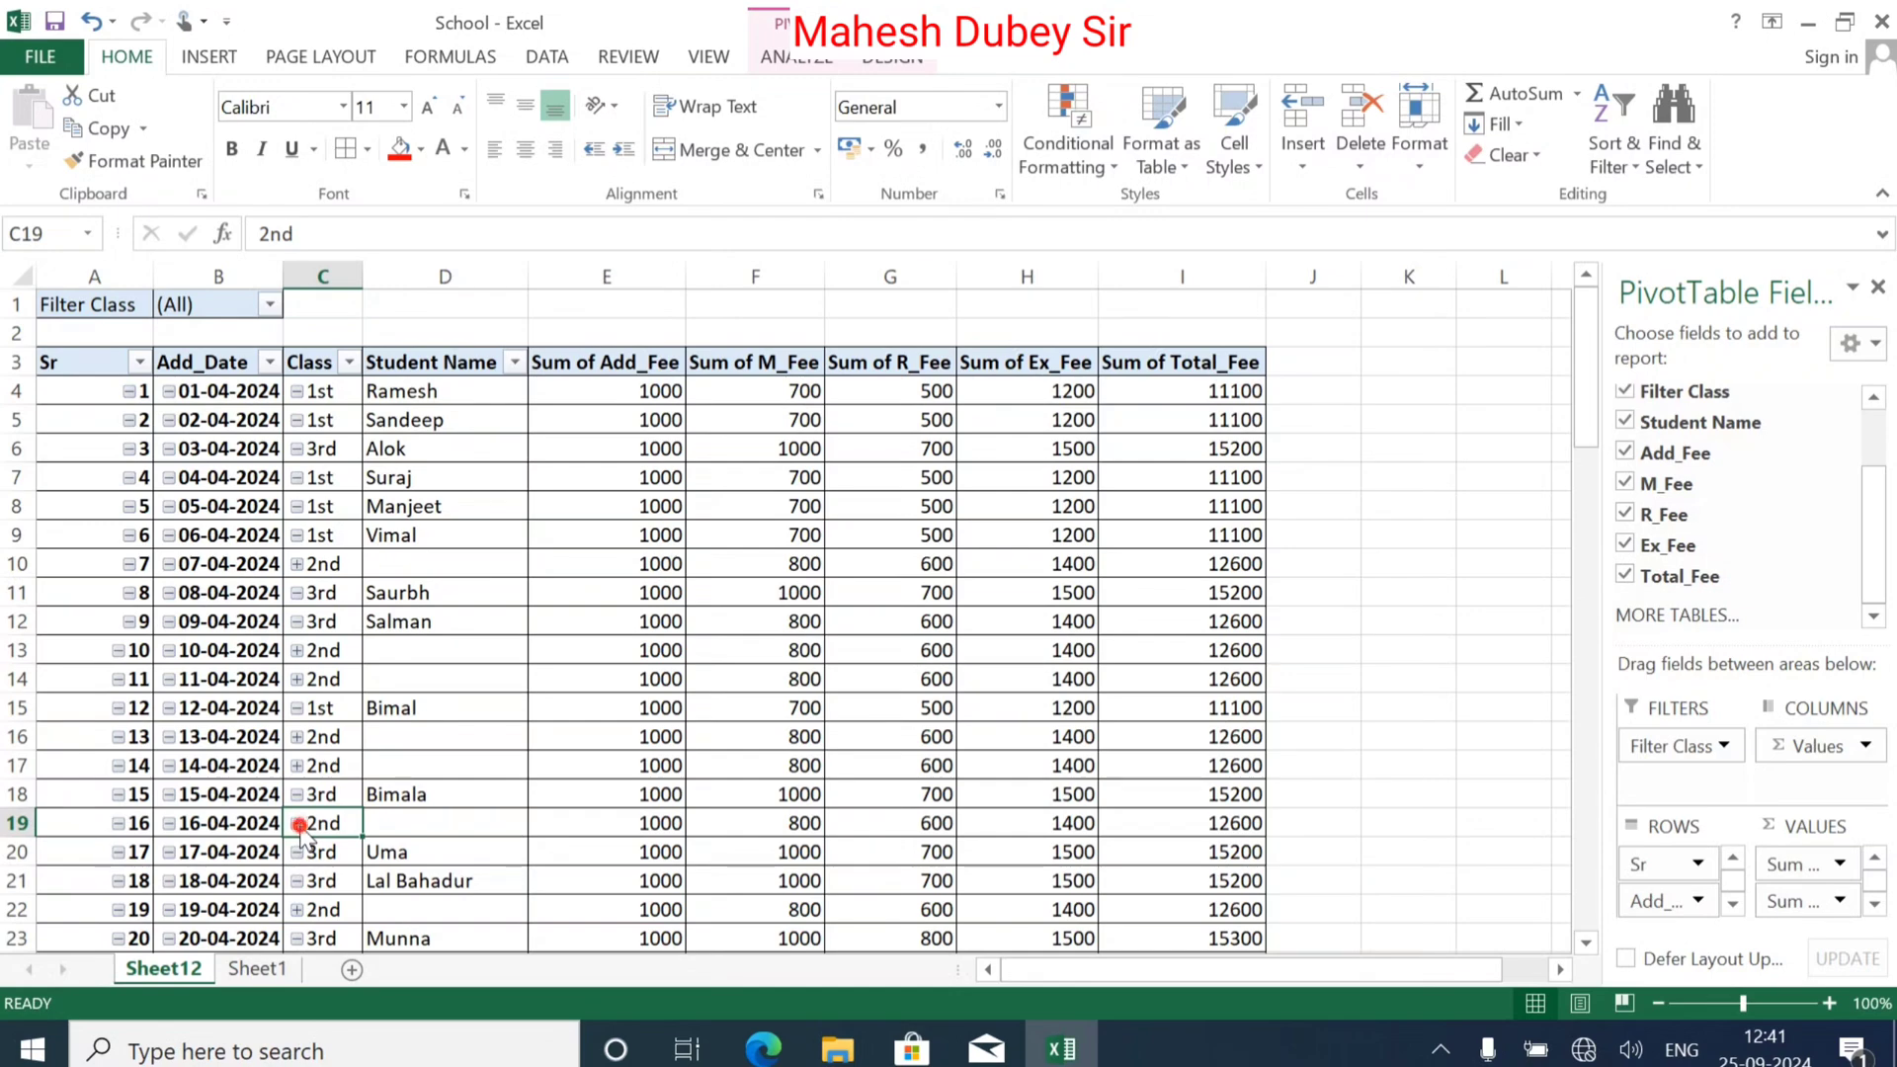
pyautogui.click(298, 824)
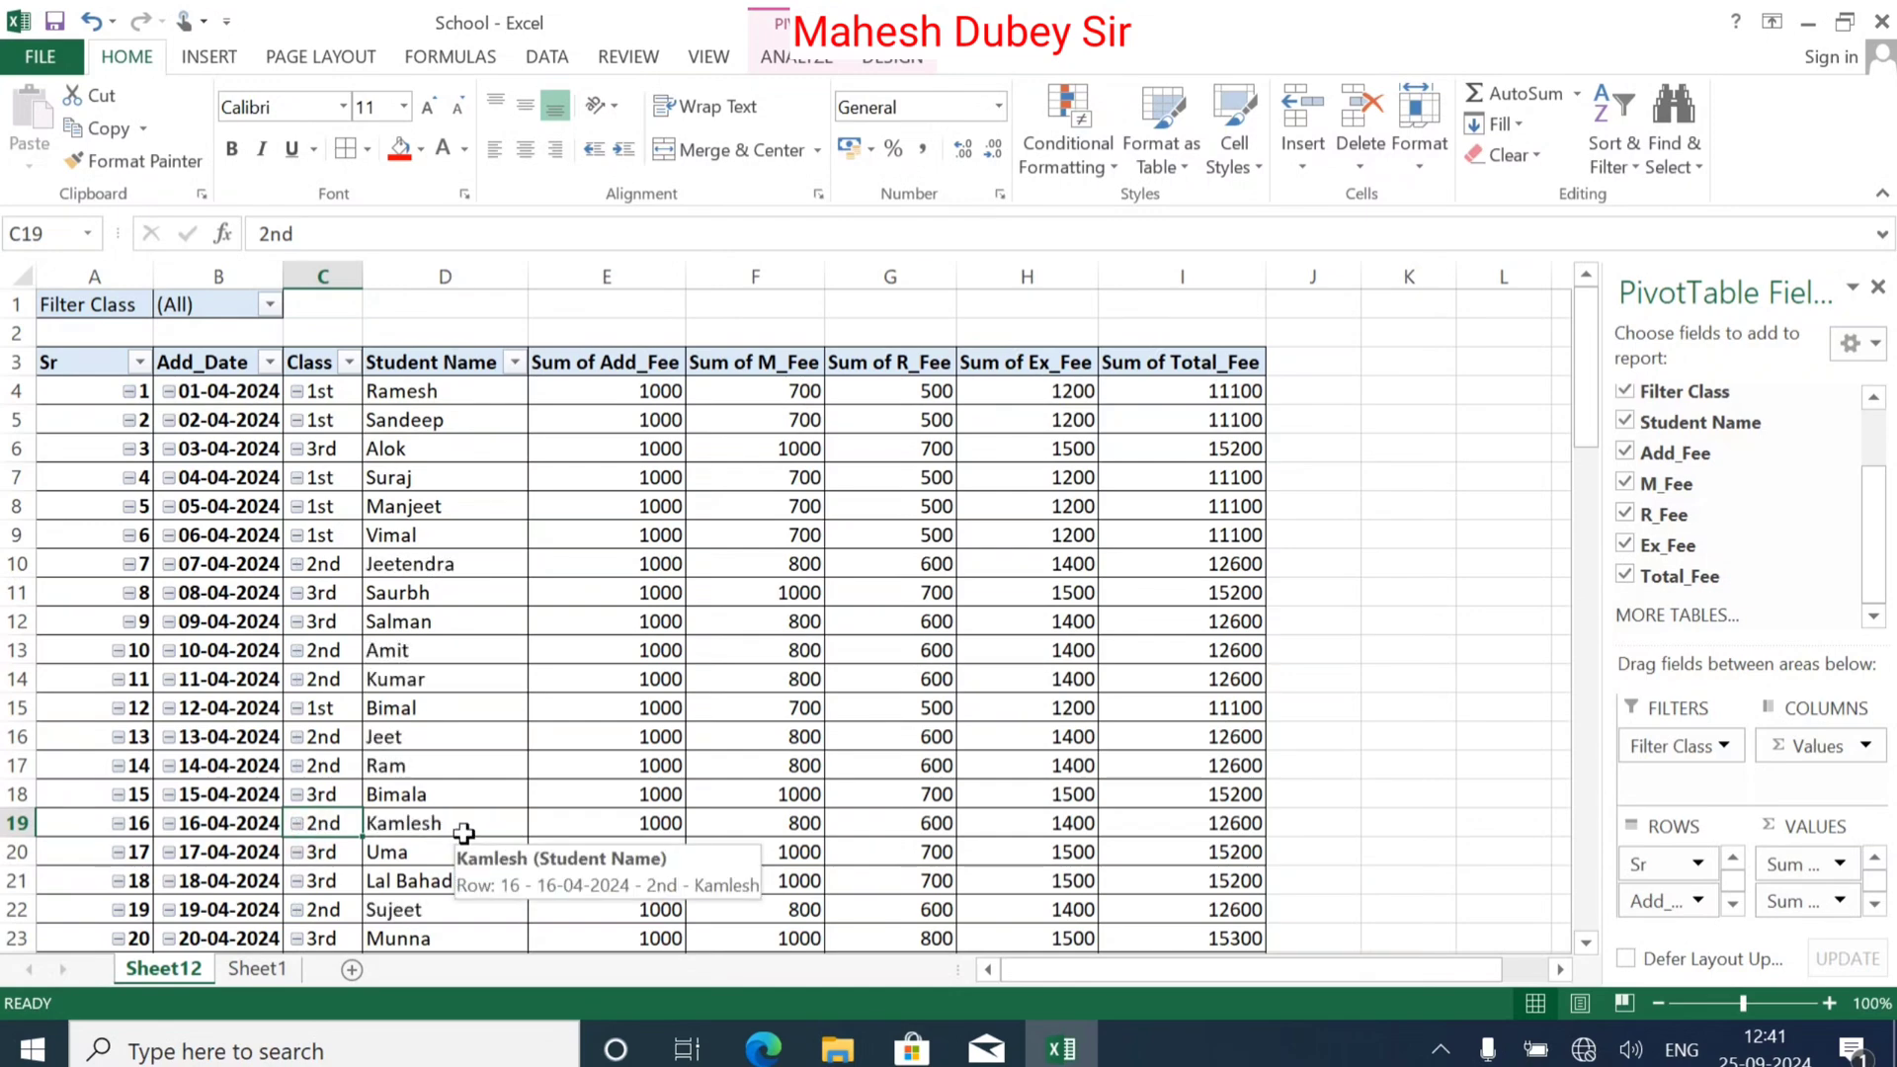
pyautogui.scroll(-5, 376, 810)
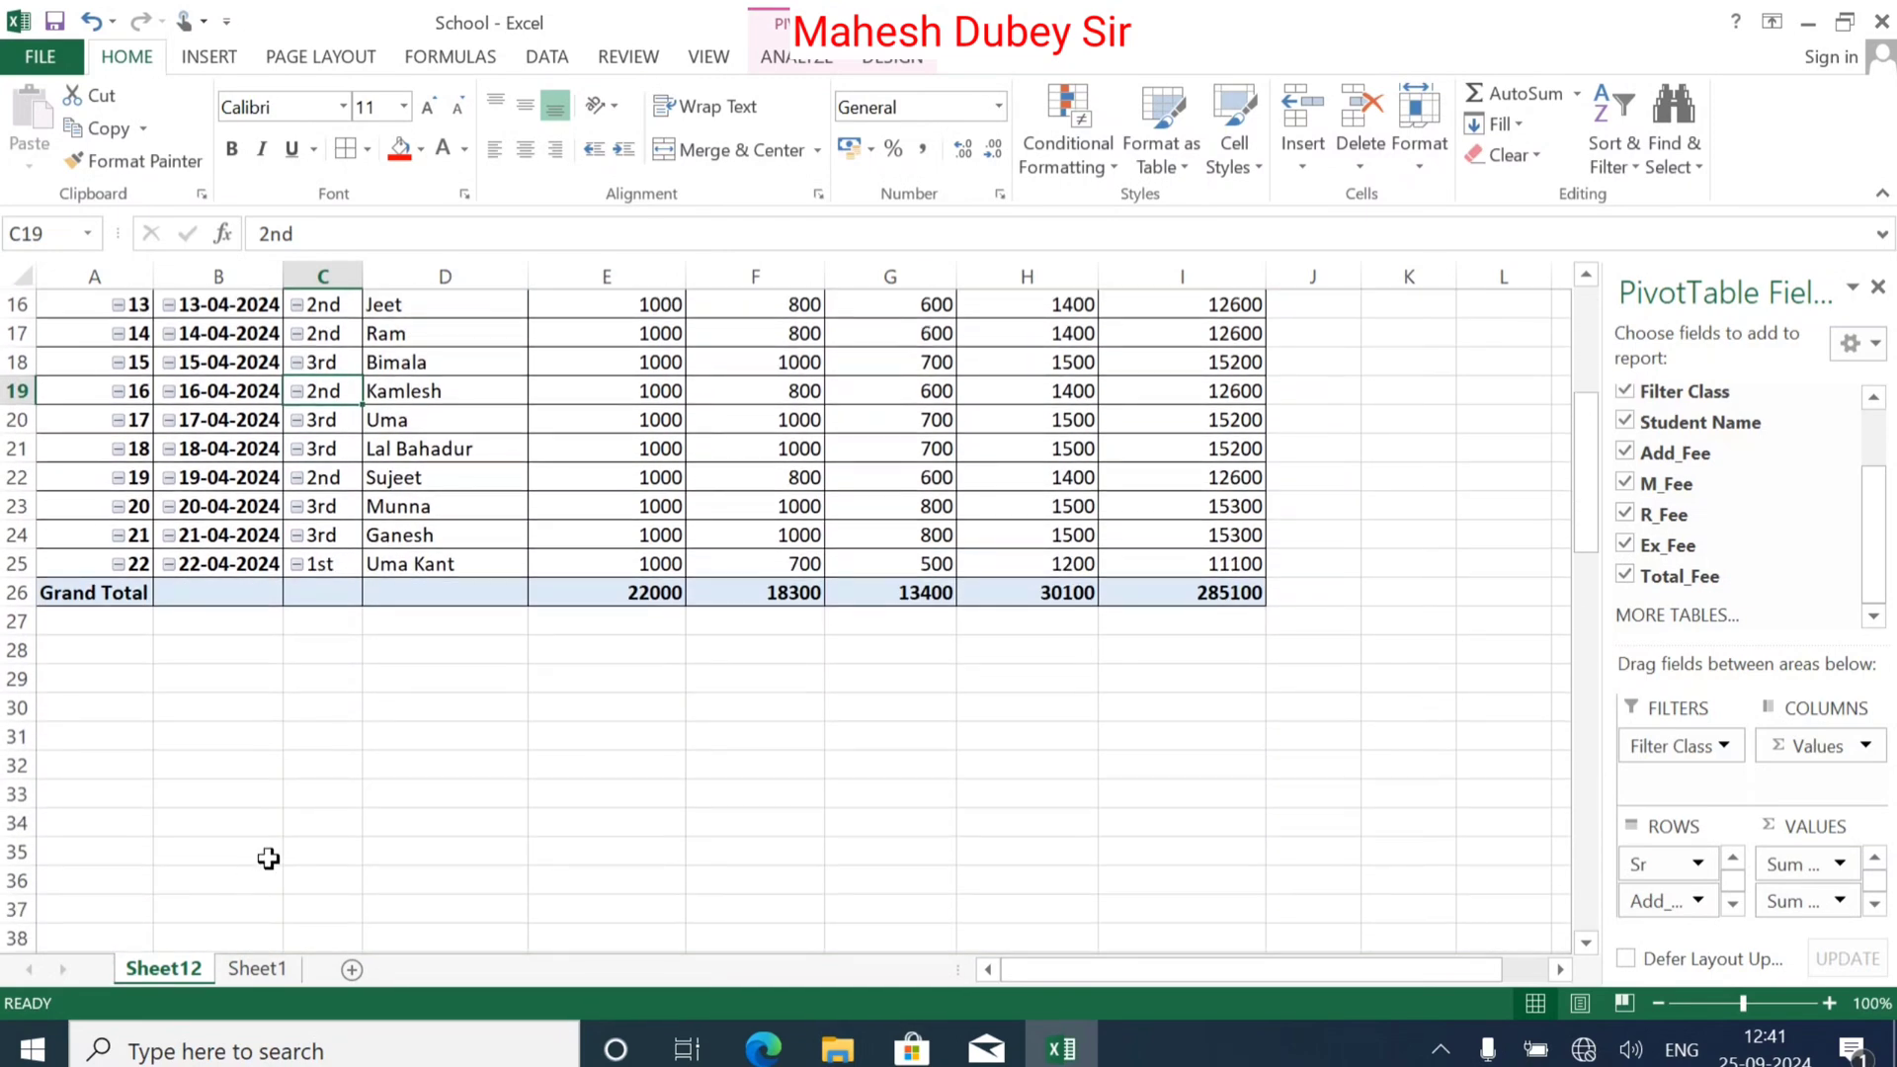
pyautogui.scroll(5, 296, 810)
# Step: Generate a separate report filter page for each class from the PivotTable's Filter Class field
pyautogui.click(376, 583)
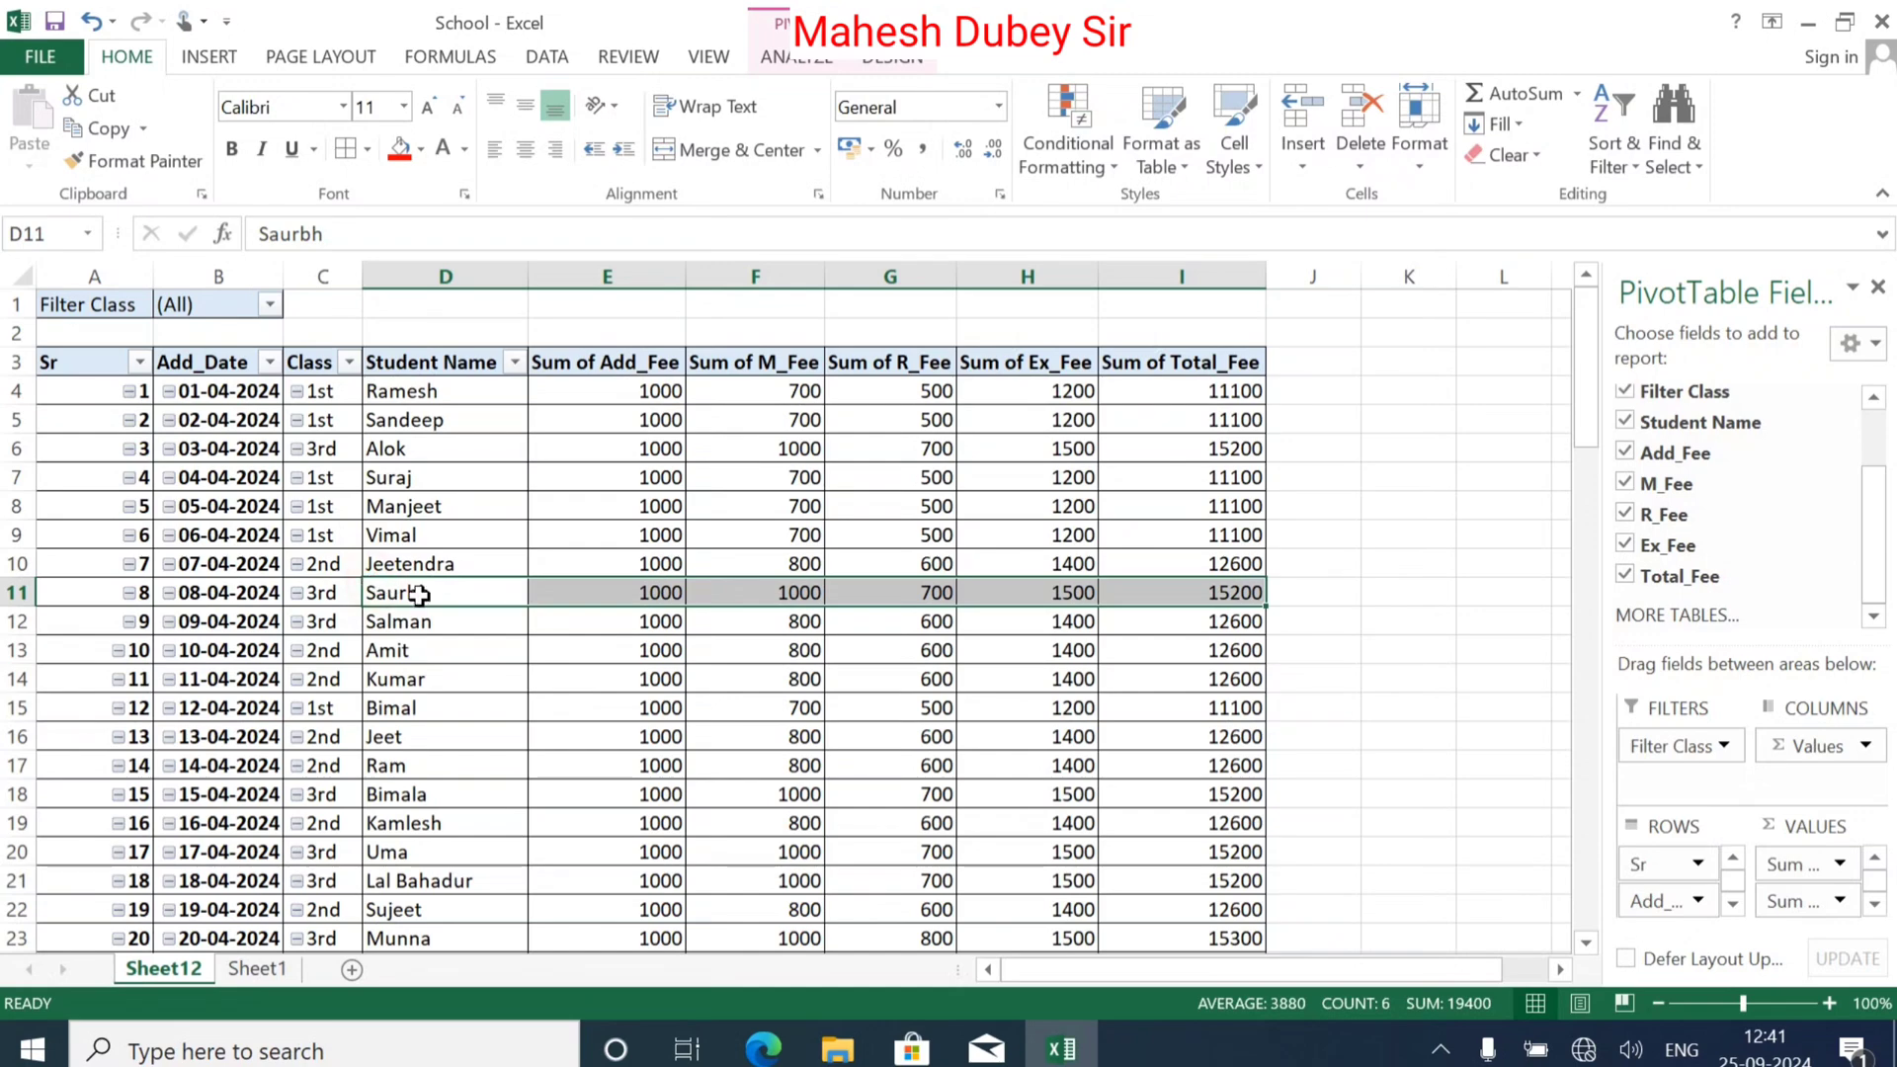
pyautogui.click(798, 61)
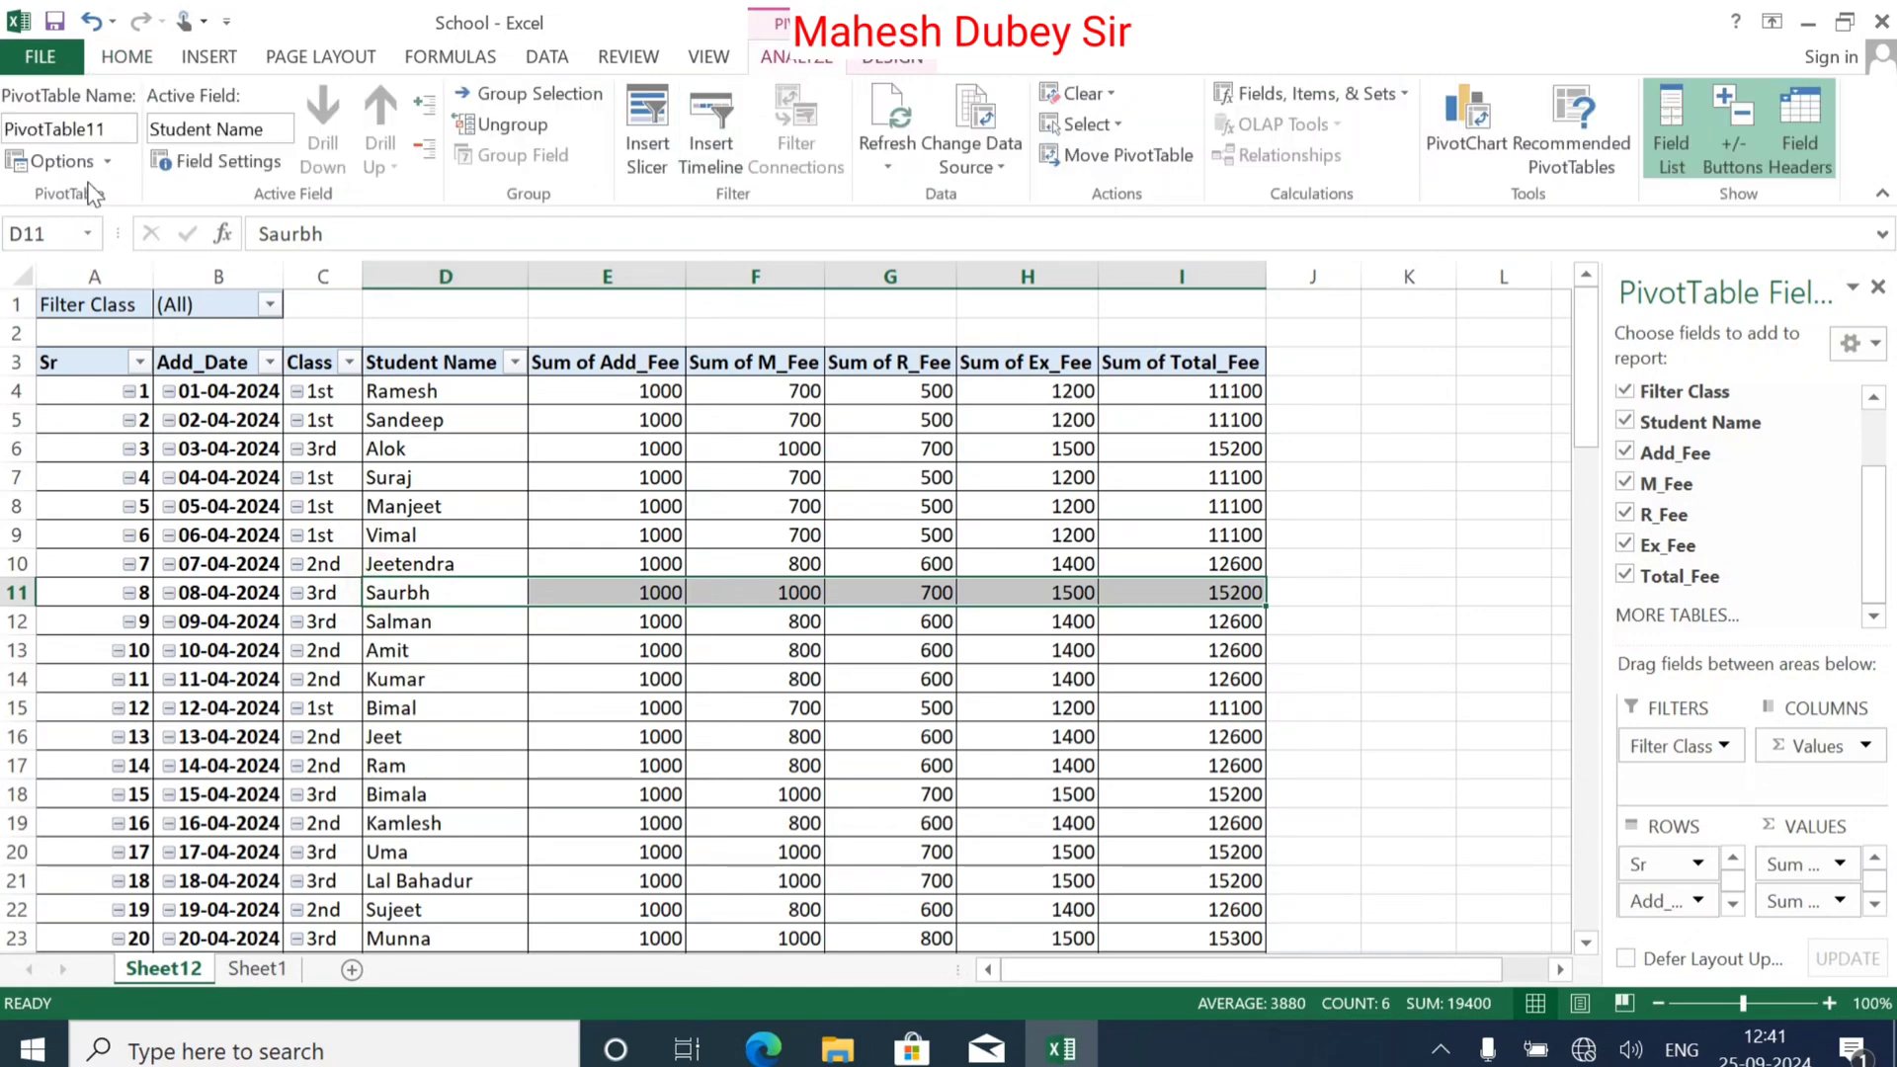
pyautogui.click(103, 170)
pyautogui.press('Escape')
pyautogui.rightClick(559, 514)
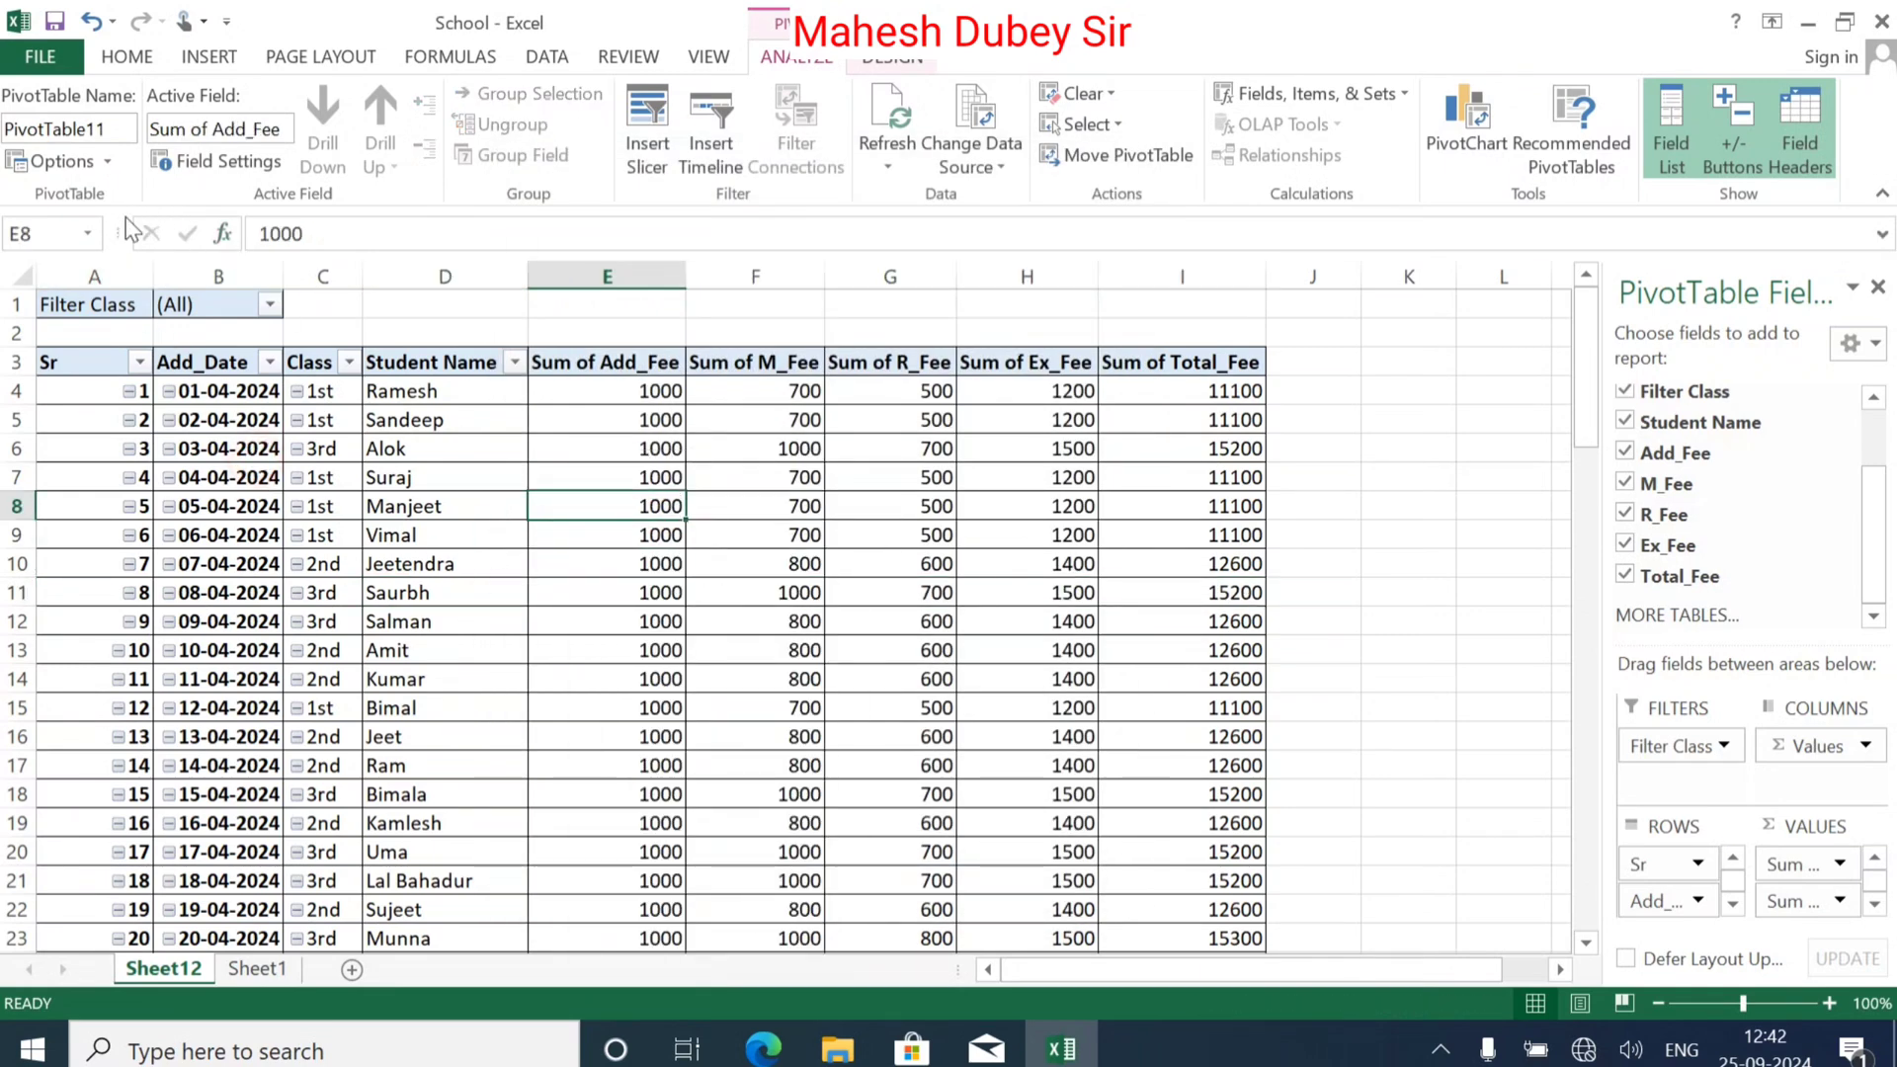
pyautogui.click(106, 161)
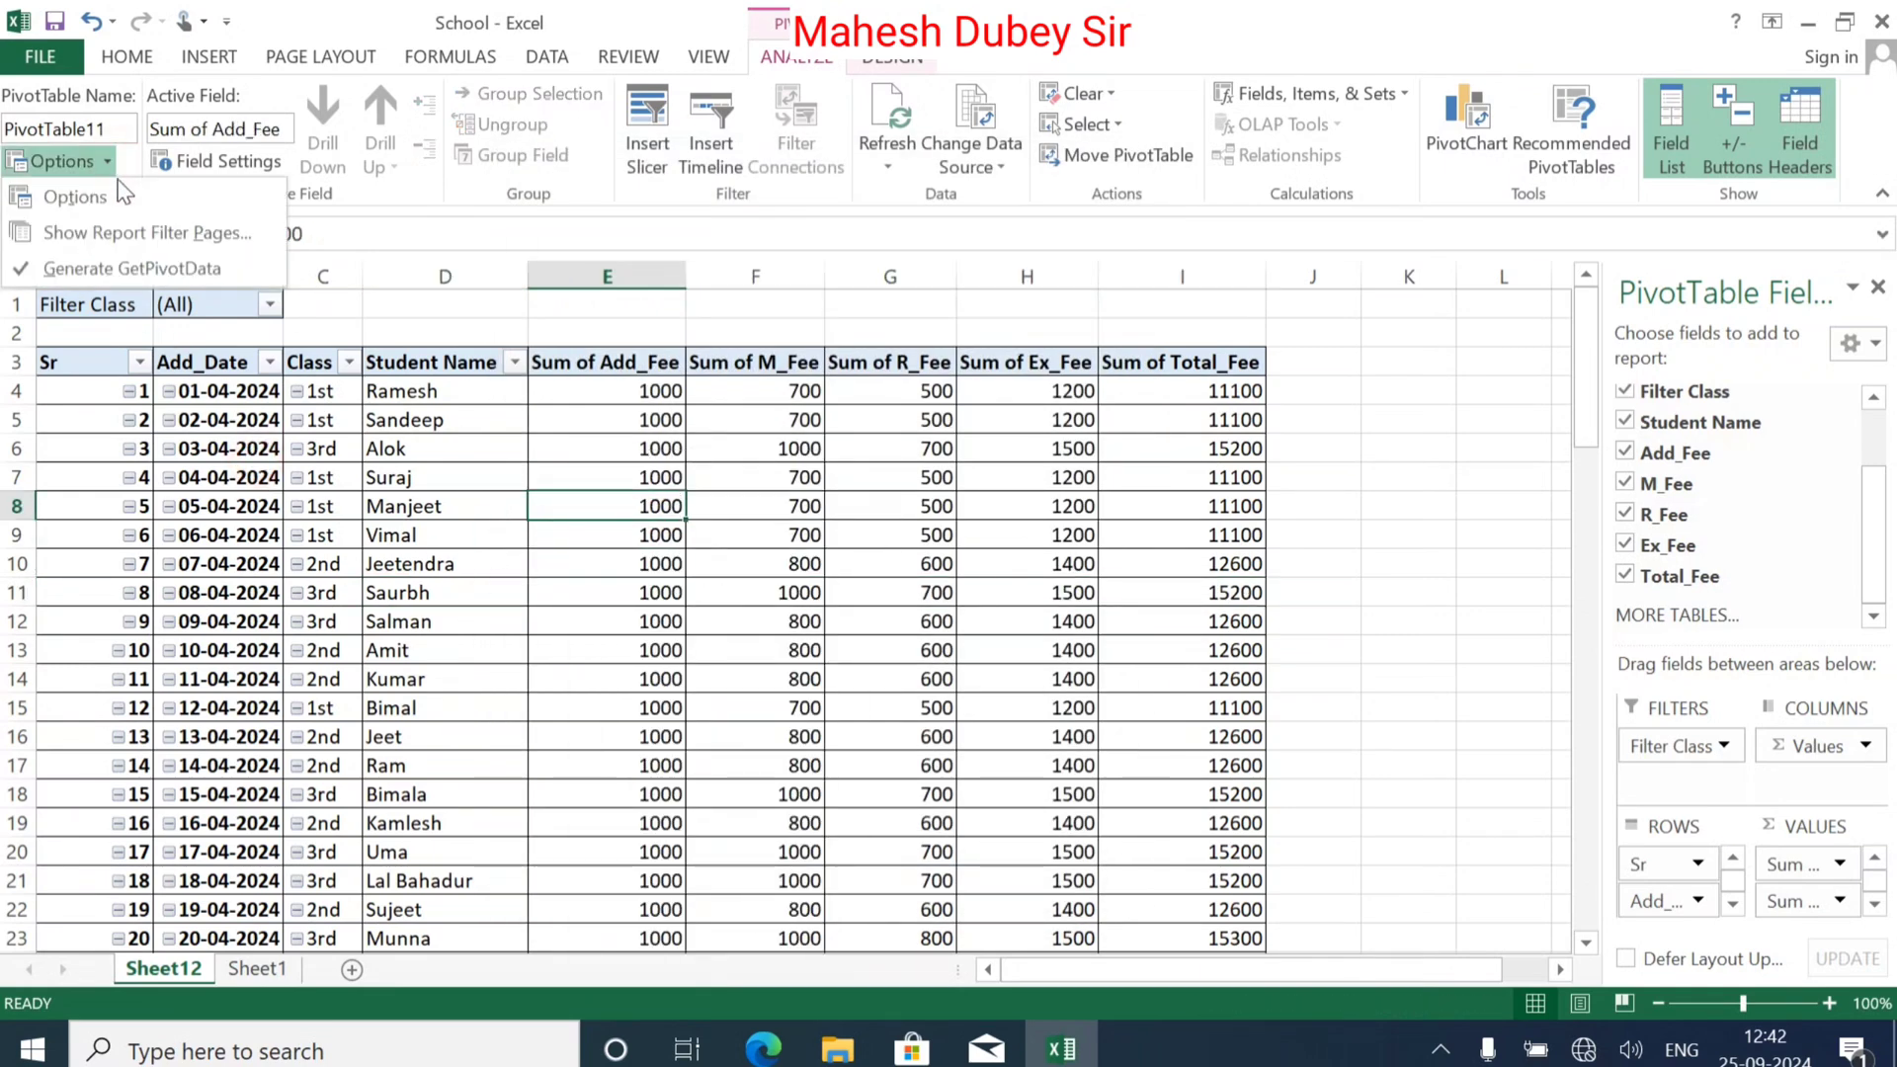
pyautogui.click(127, 233)
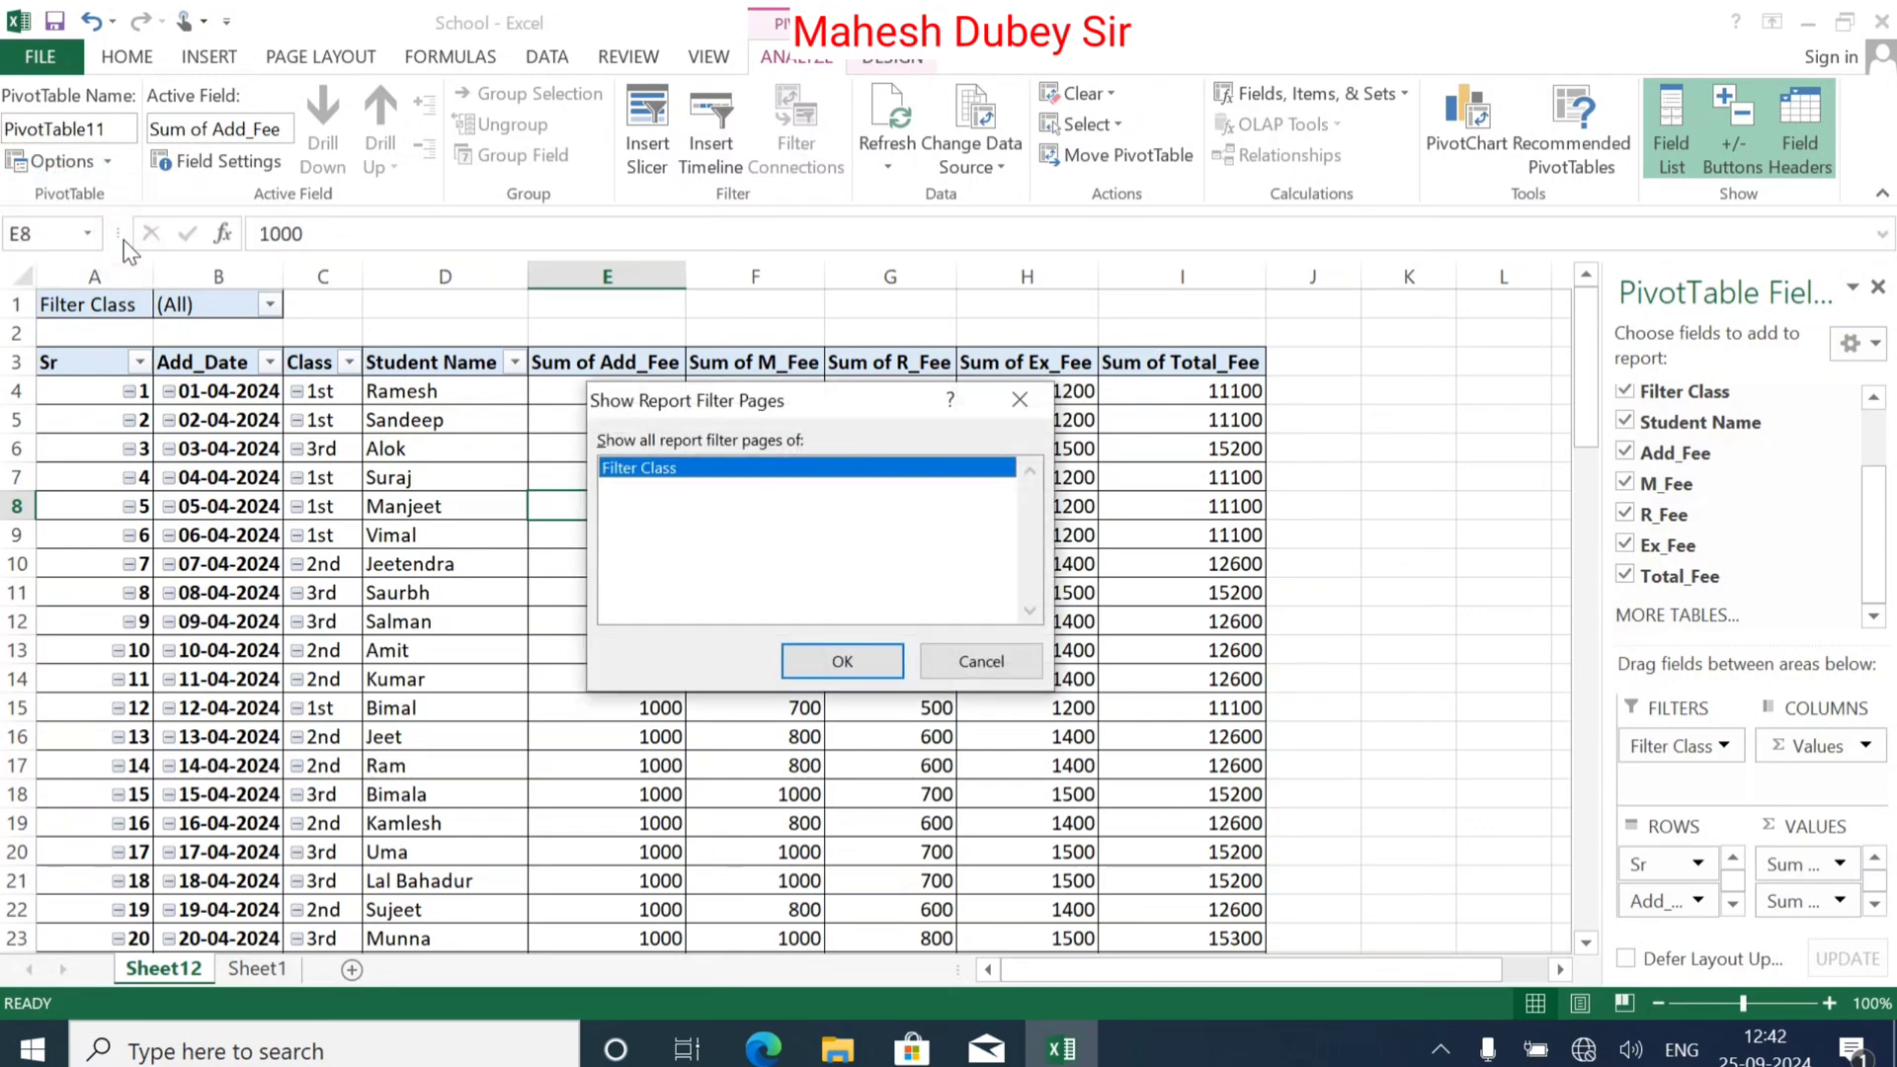
pyautogui.click(842, 660)
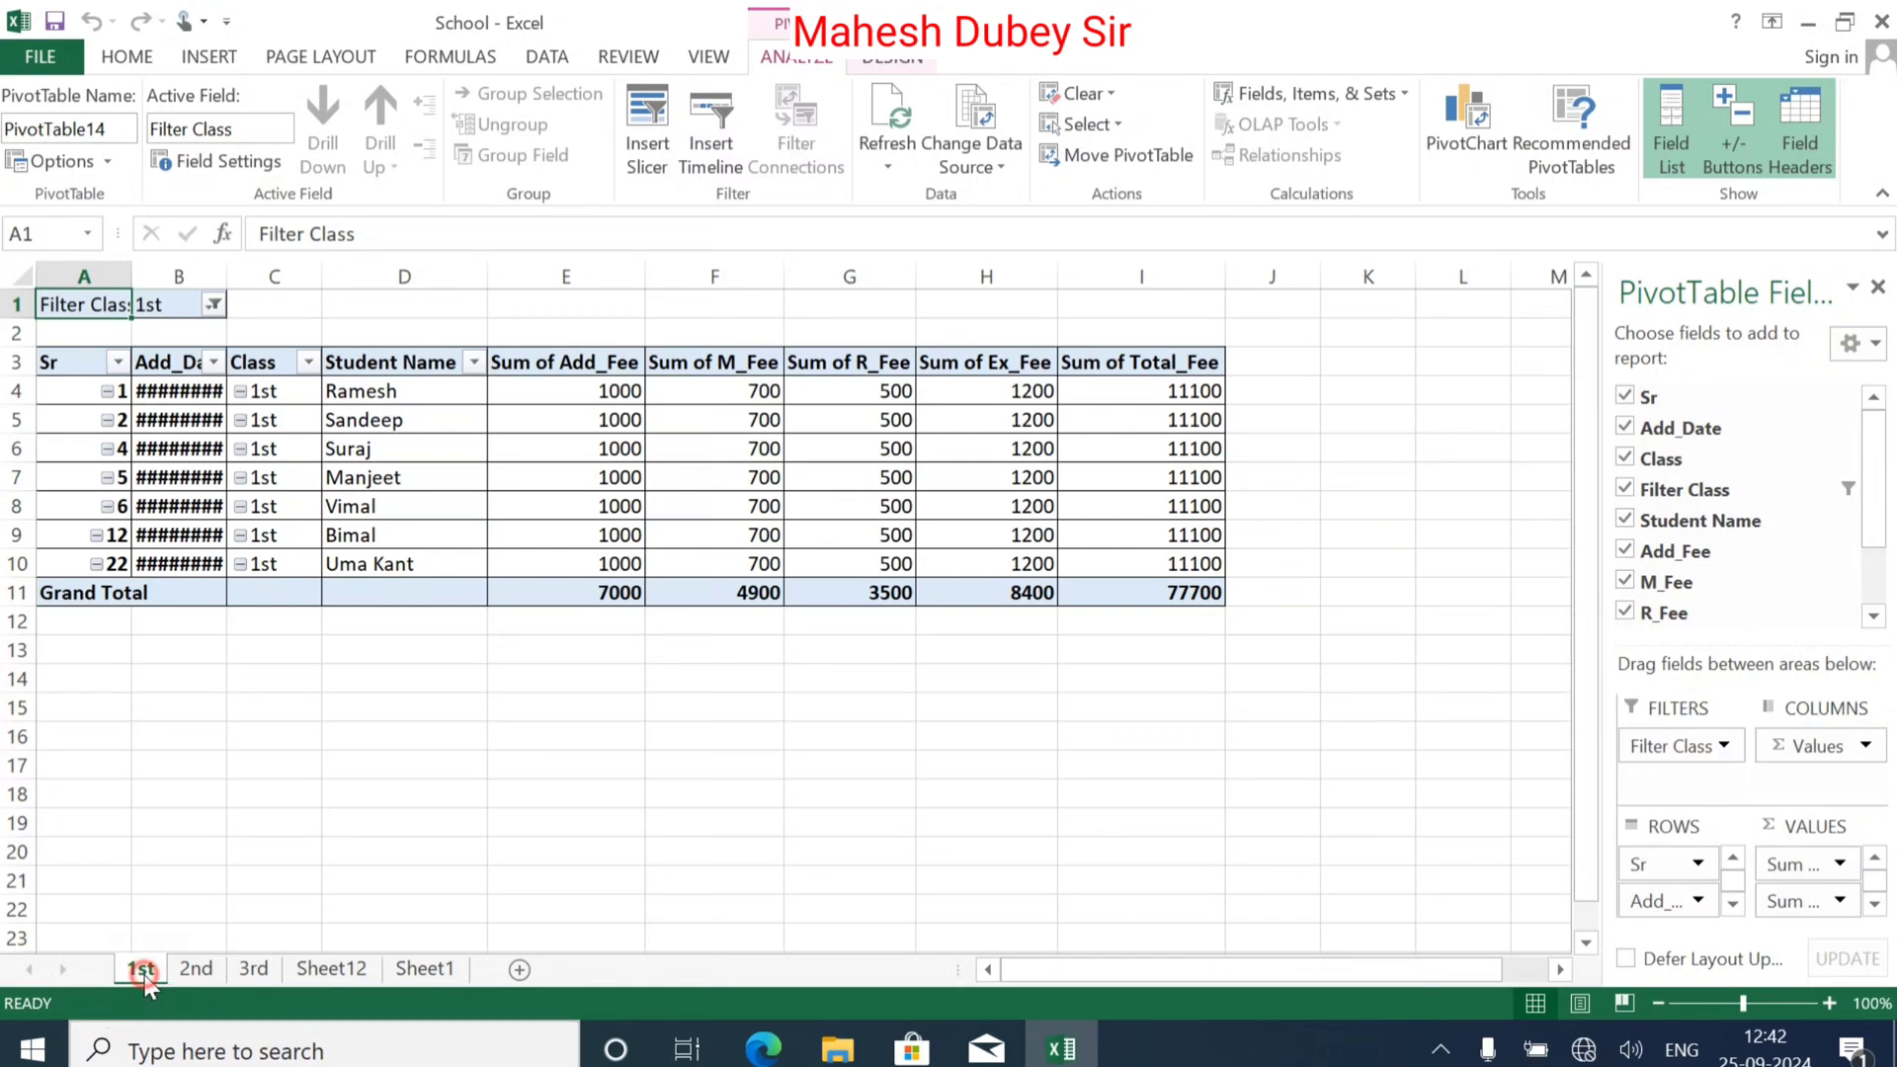
# Step: Review the fee reports on the 1st, 2nd and 3rd class sheets
pyautogui.click(194, 970)
pyautogui.click(261, 974)
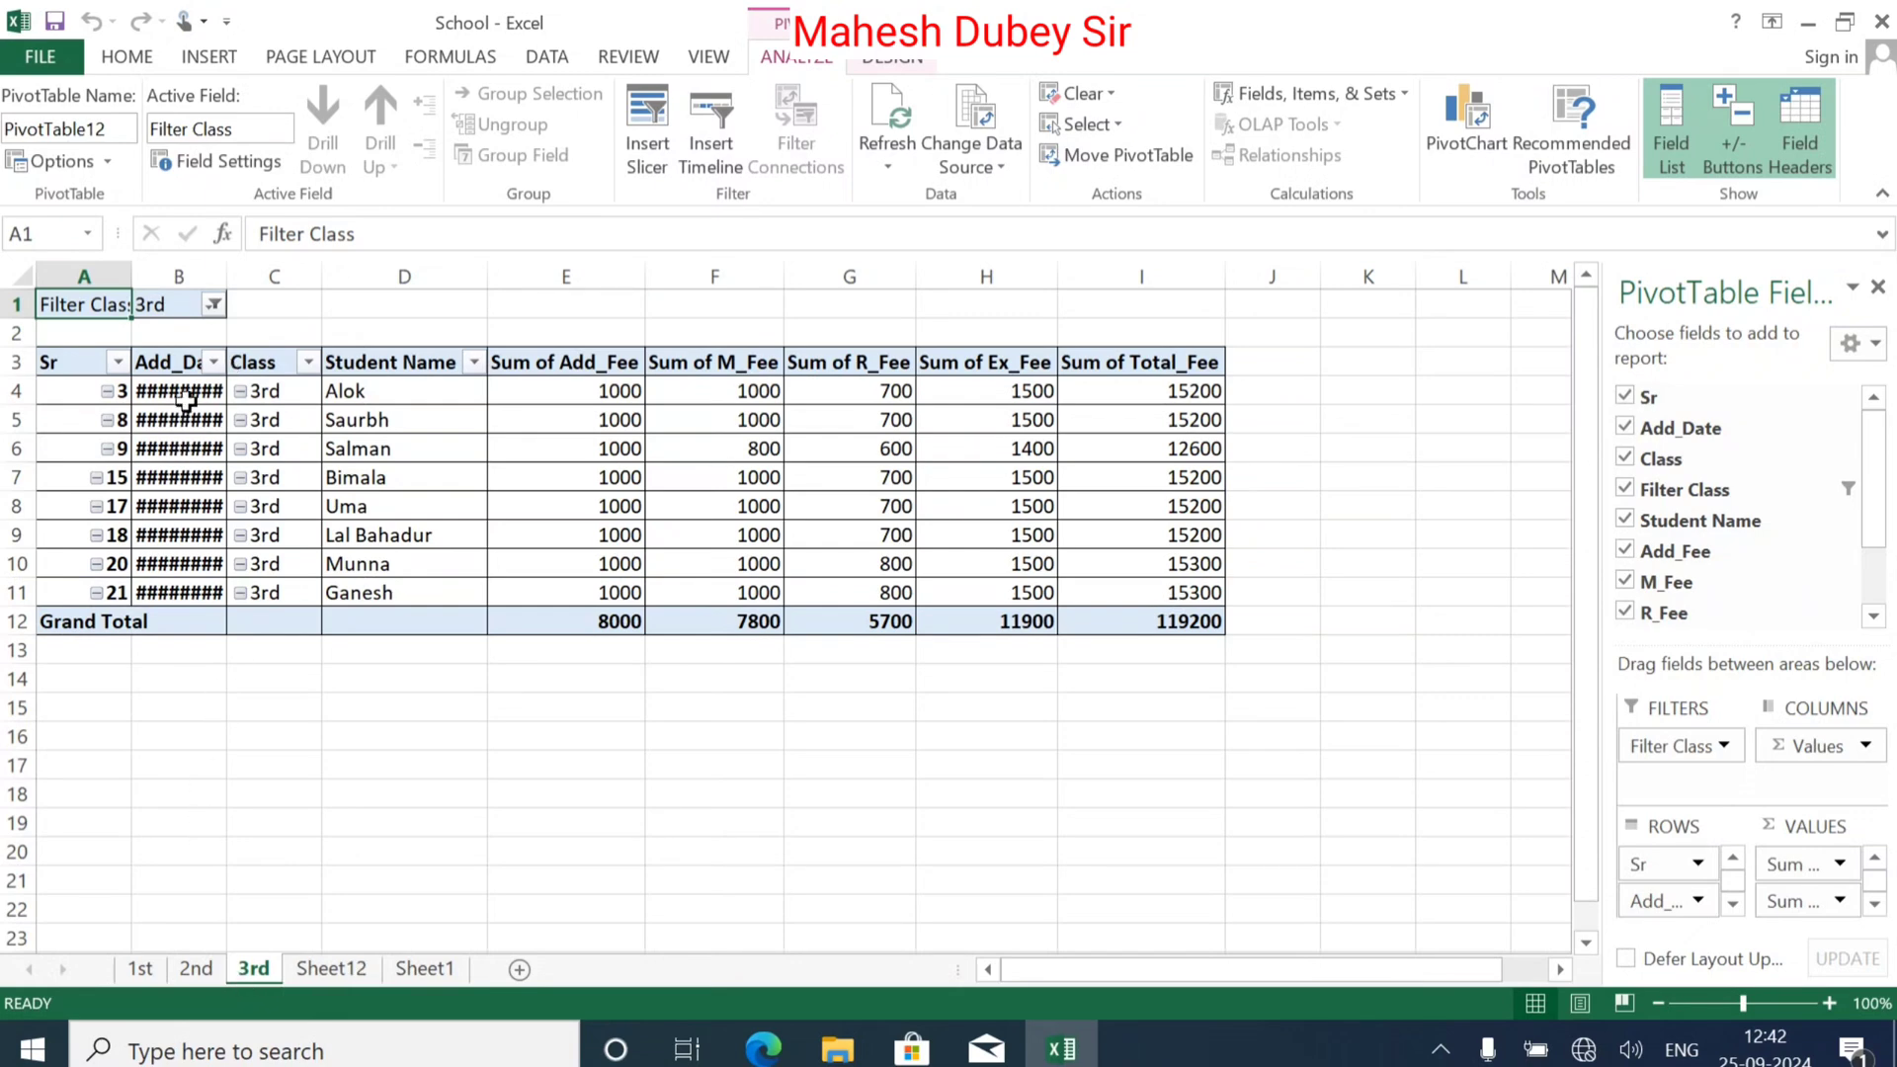
pyautogui.click(140, 967)
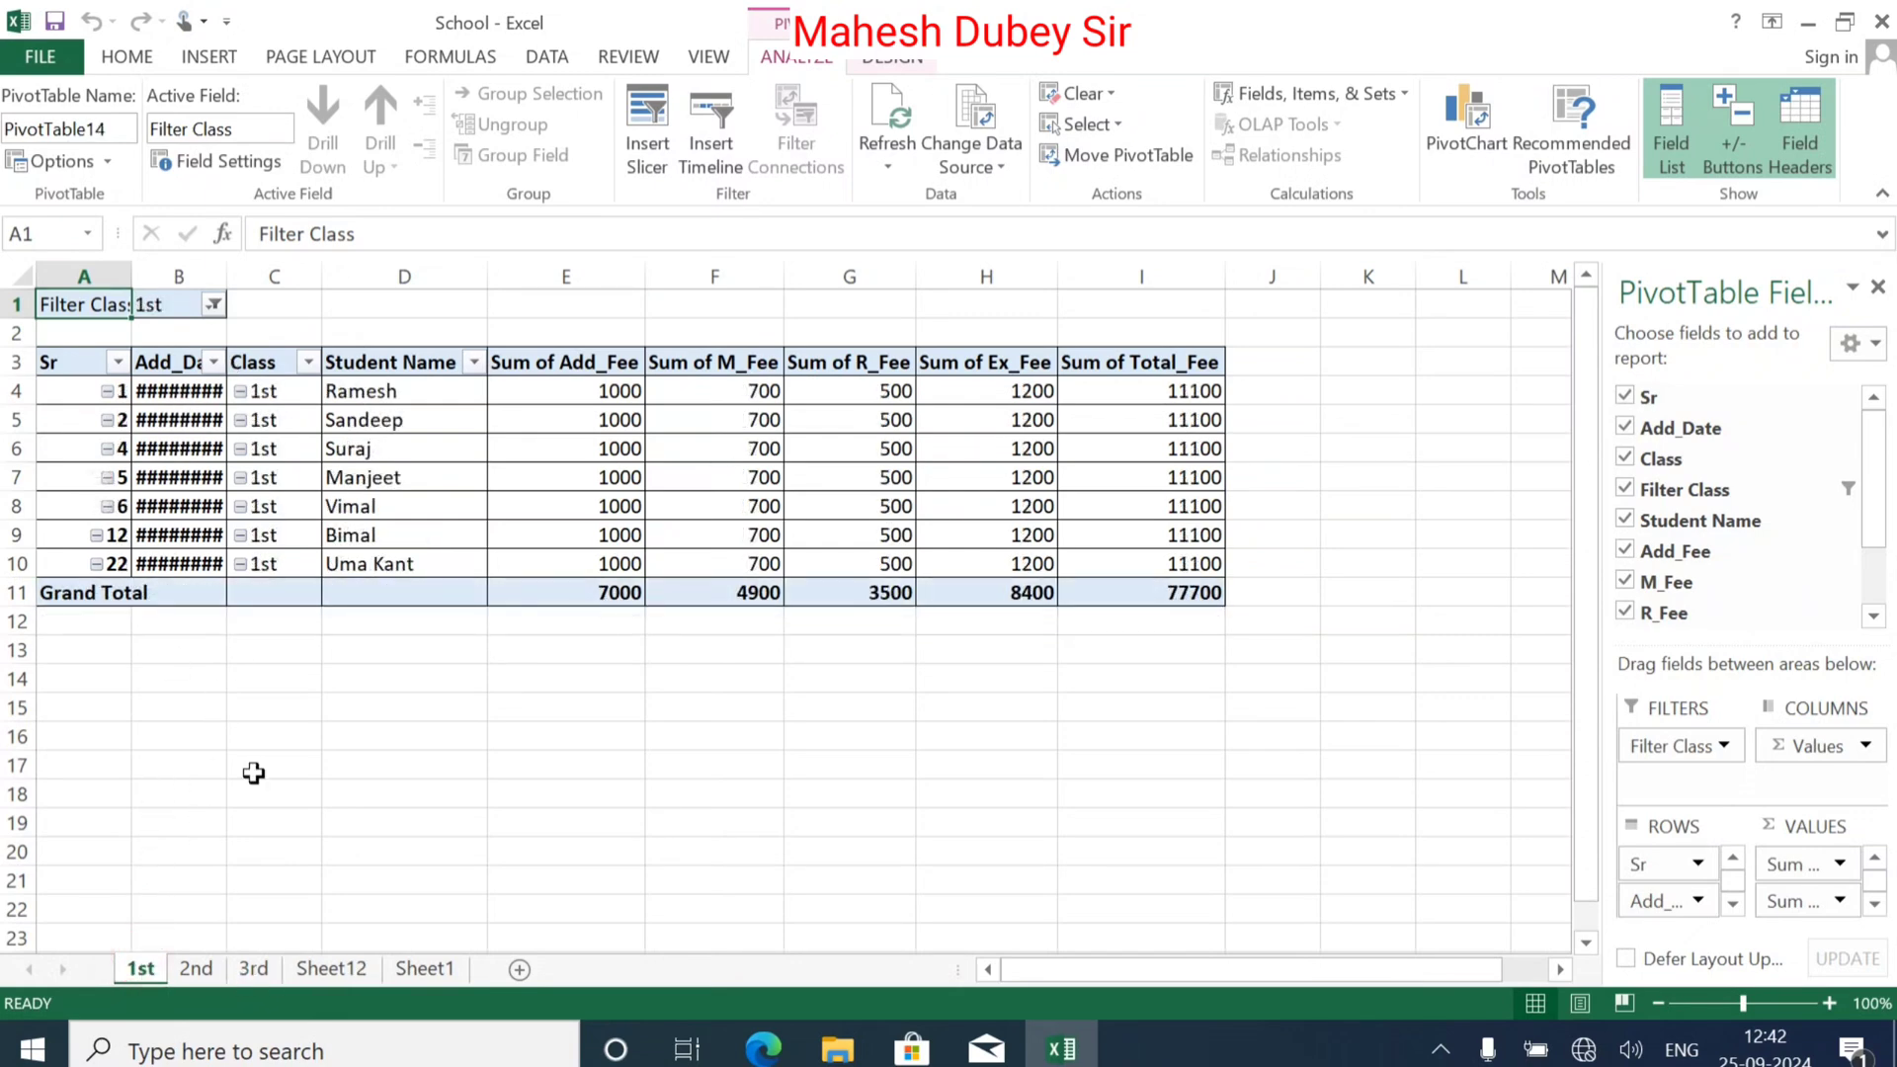
pyautogui.click(198, 969)
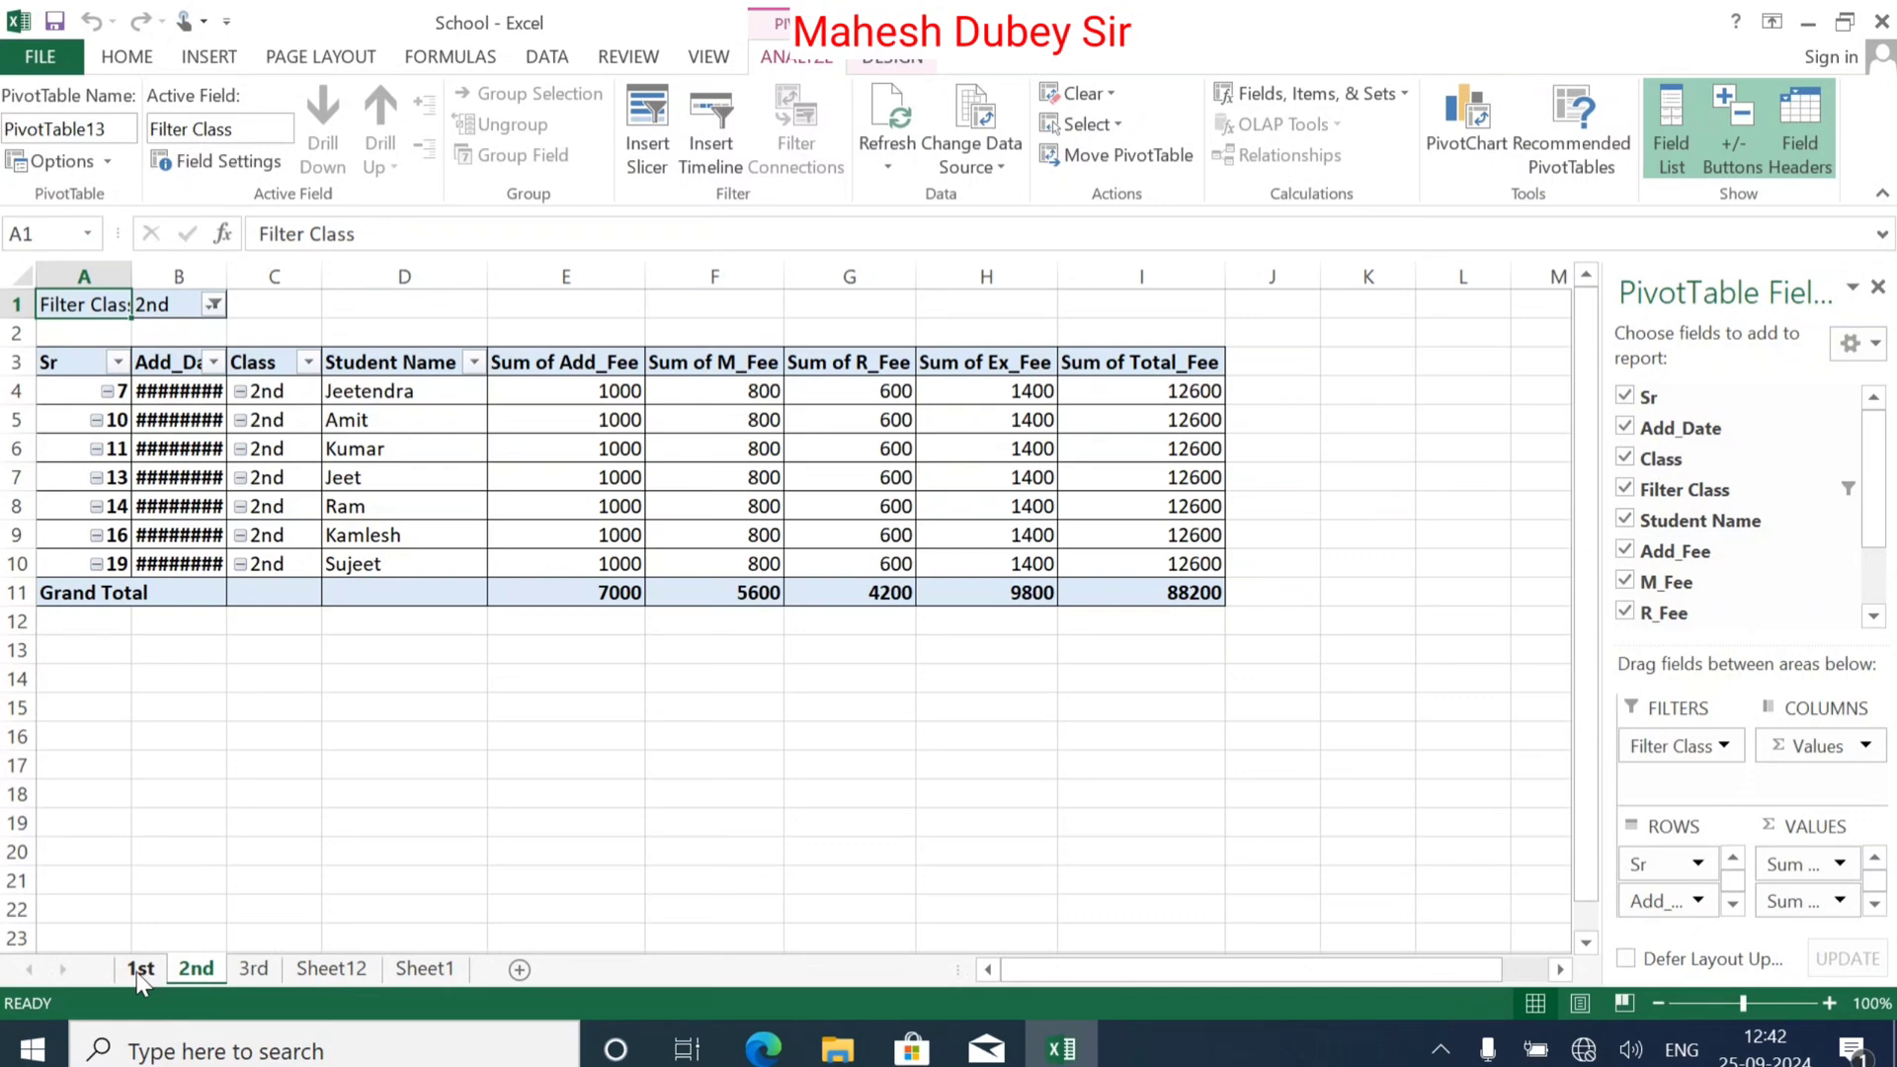
# Step: Group the 2nd and 3rd sheets and AutoFit their Sr, Add_Date and Class columns together
pyautogui.keyDown('shift'); pyautogui.click(136, 972); pyautogui.keyUp('shift')
pyautogui.keyDown('shift'); pyautogui.click(252, 973); pyautogui.keyUp('shift')
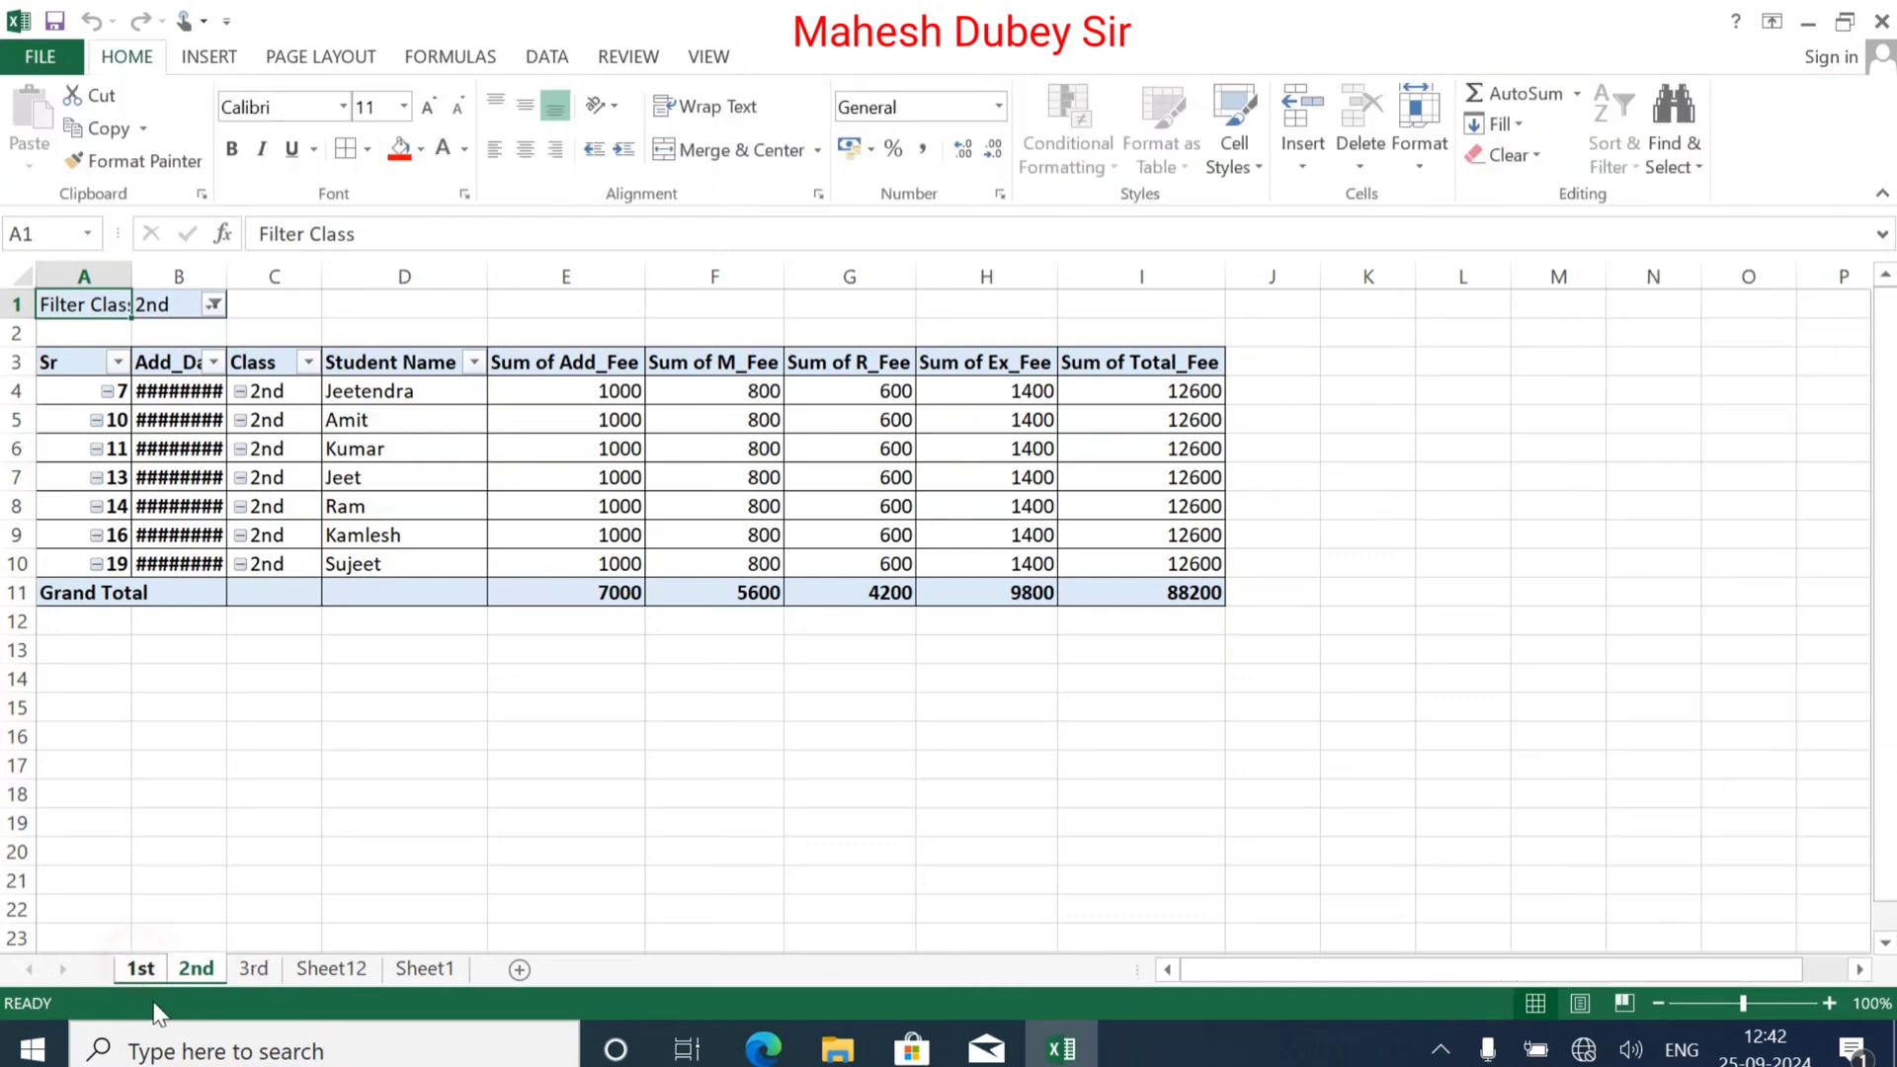
pyautogui.keyDown('shift'); pyautogui.click(249, 973); pyautogui.keyUp('shift')
pyautogui.doubleClick(134, 274)
pyautogui.doubleClick(249, 273)
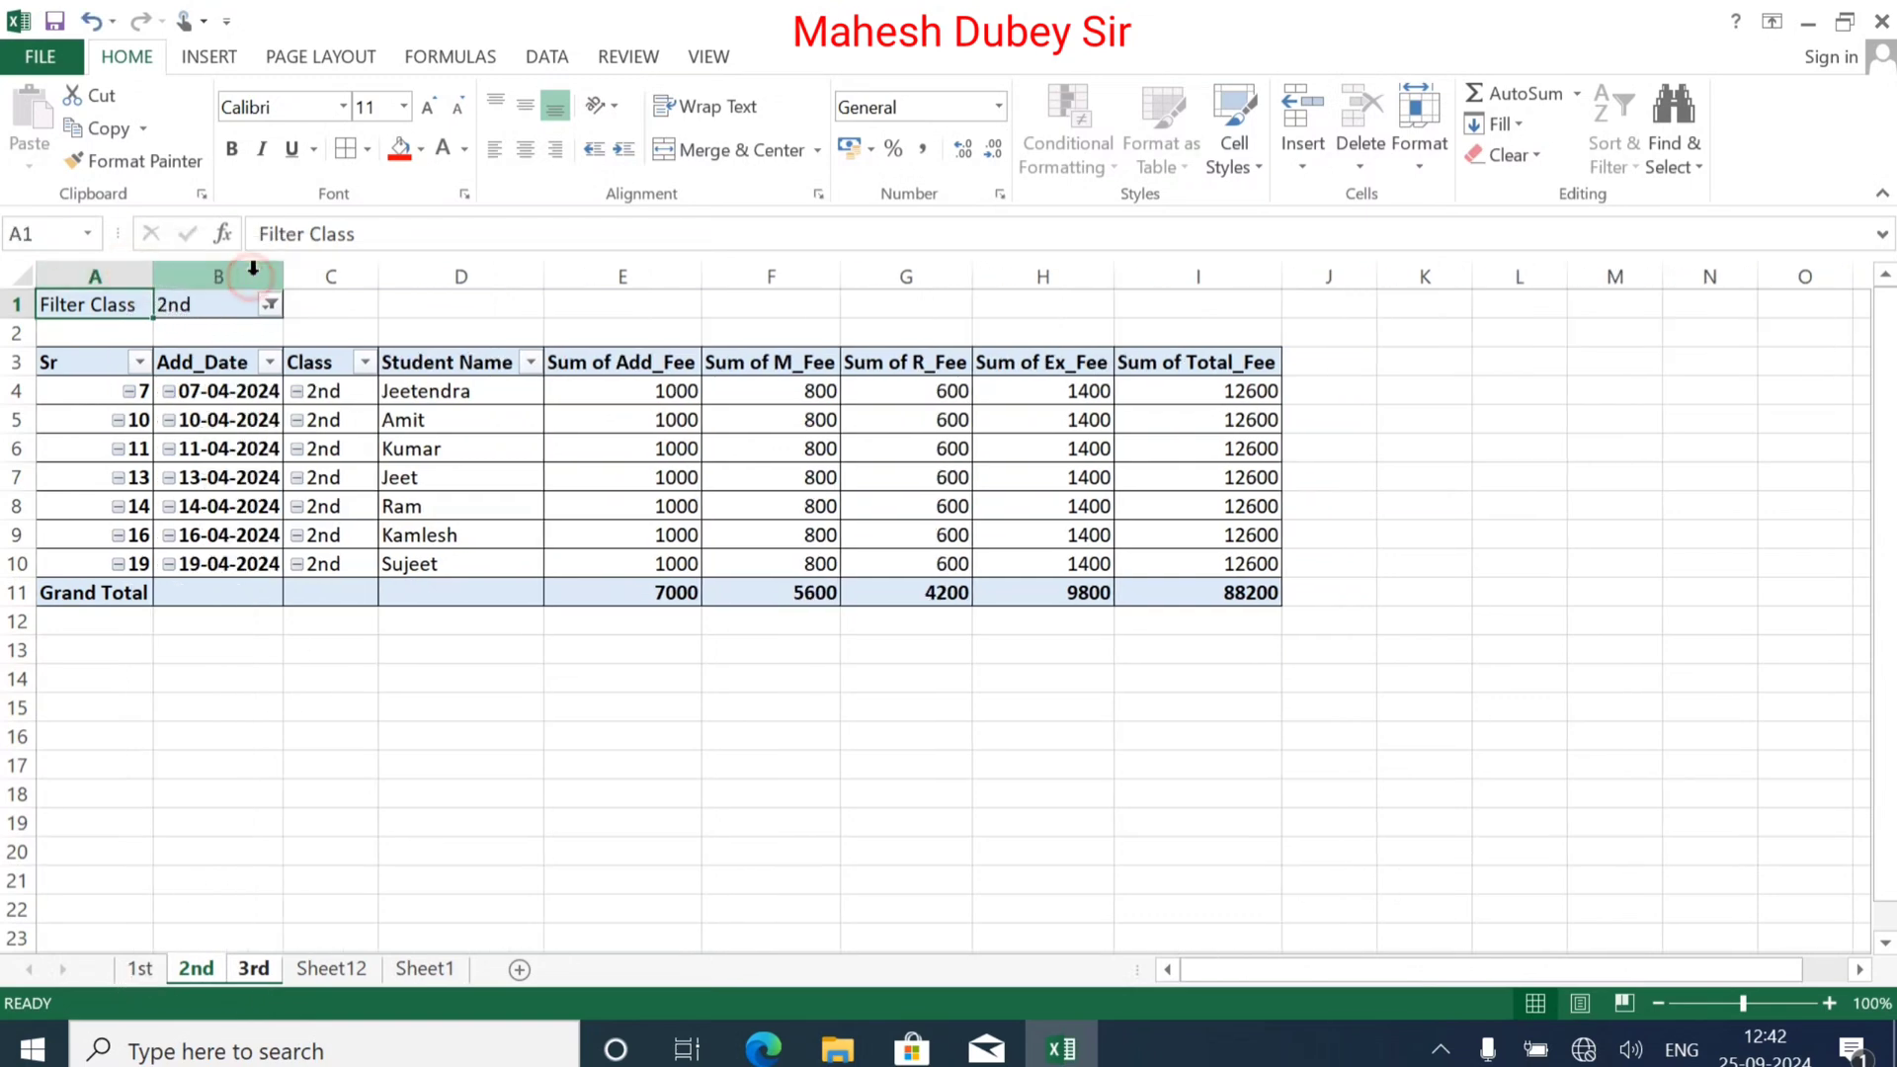
pyautogui.doubleClick(378, 276)
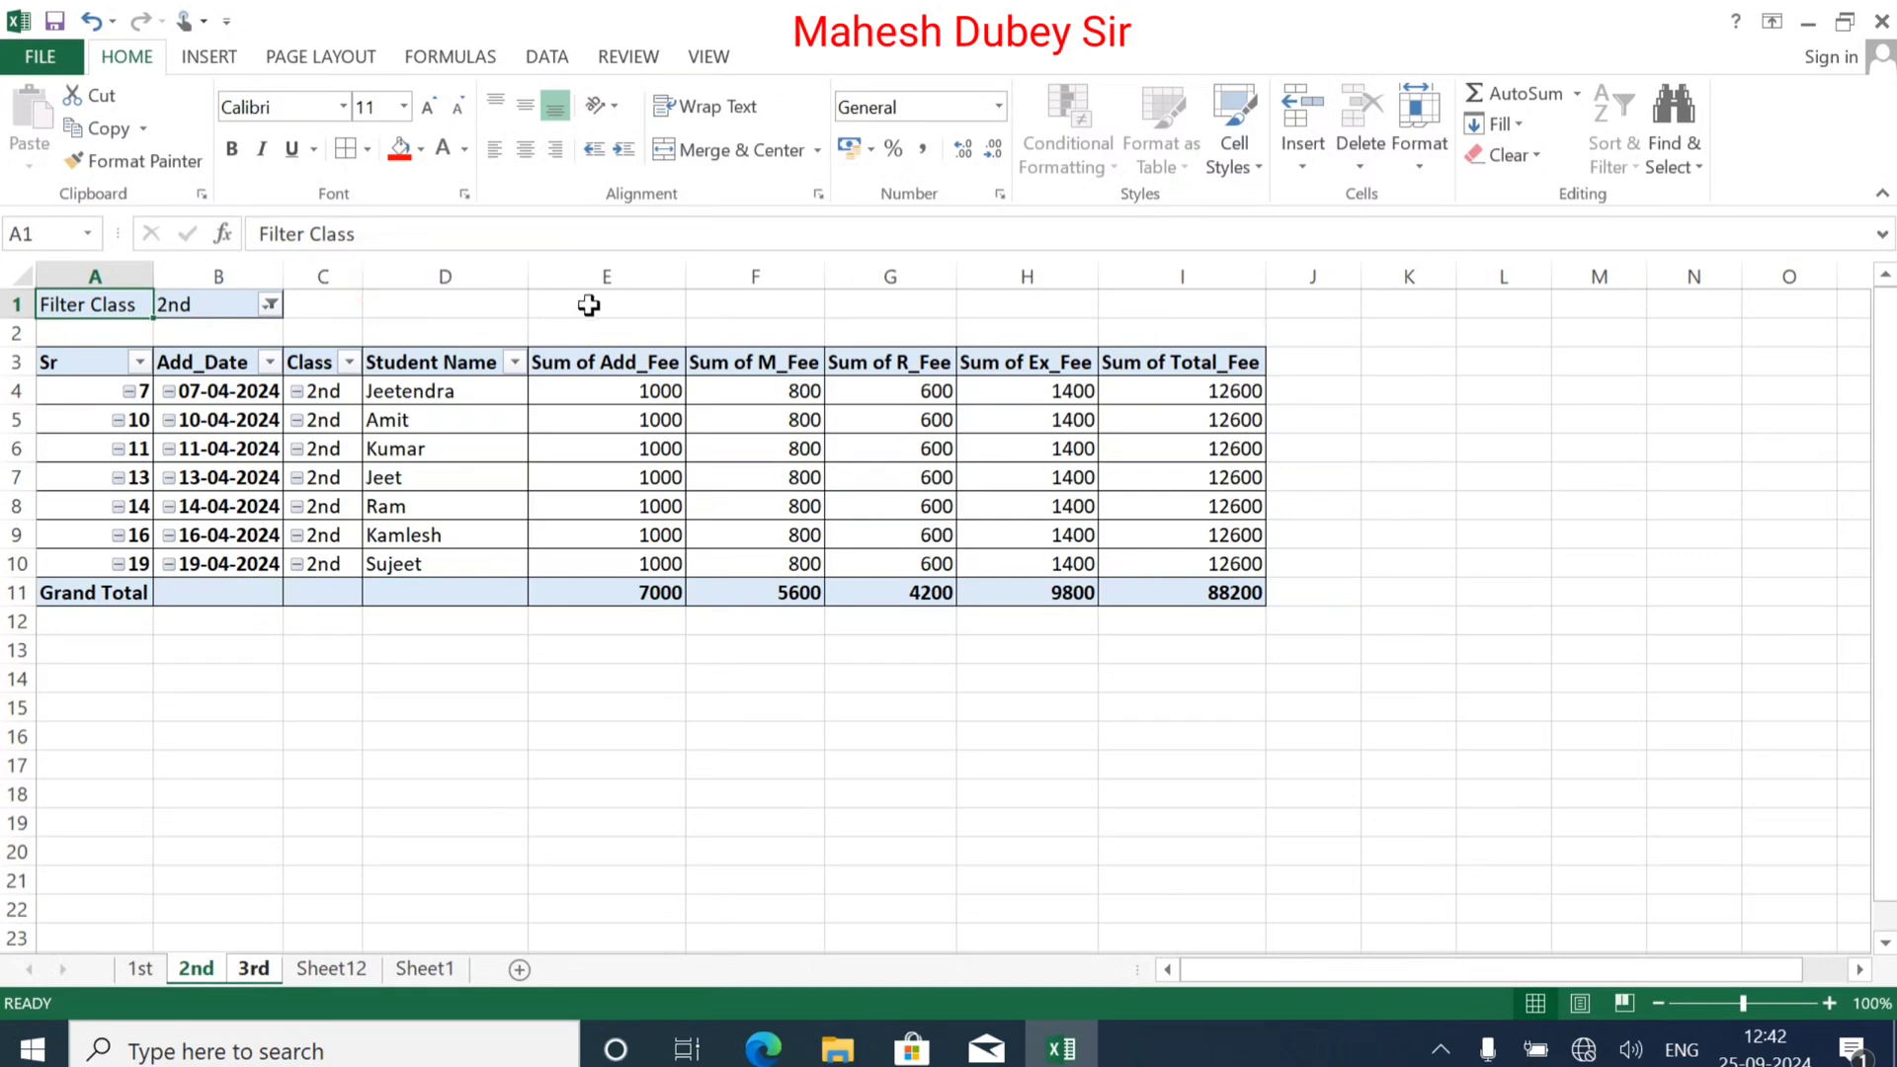
pyautogui.moveTo(453, 275); pyautogui.dragTo(1262, 271)
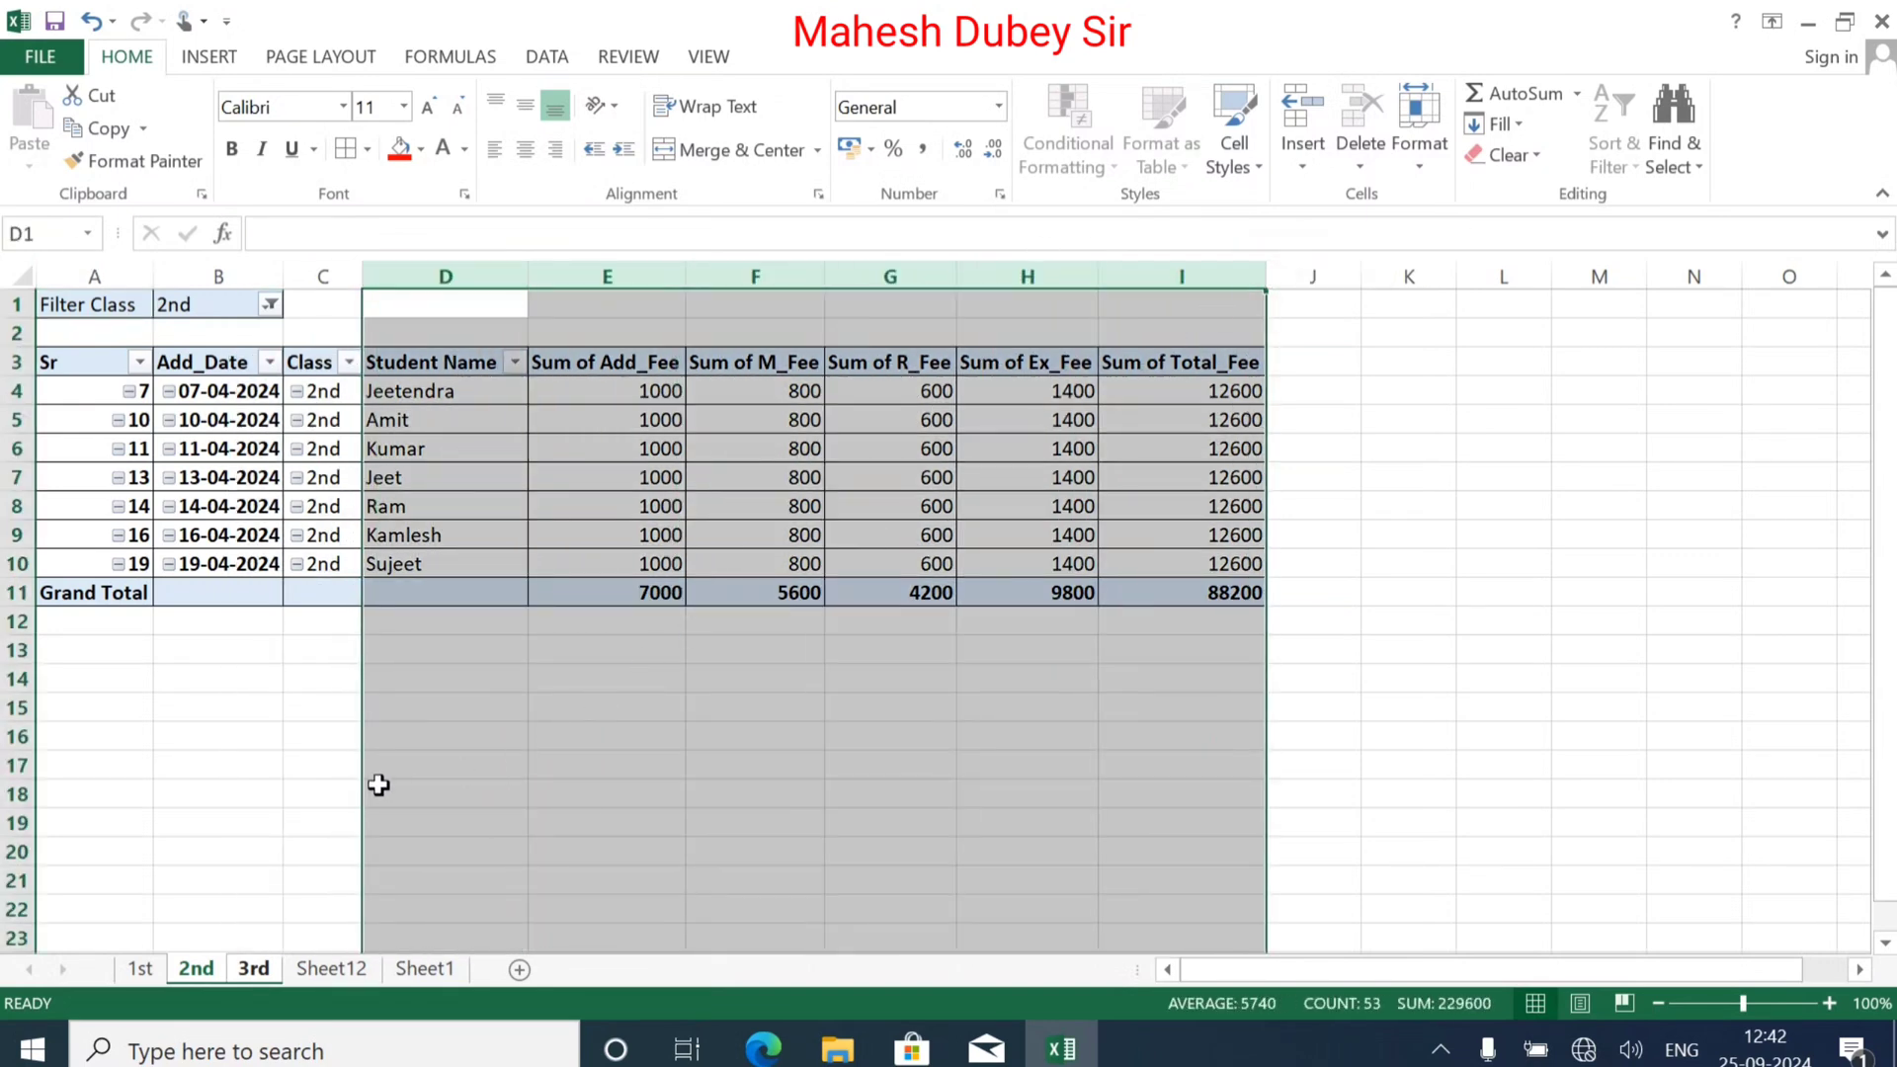
# Step: Ungroup the sheets and AutoFit the Add_Date and Sr columns on the 1st sheet
pyautogui.click(144, 970)
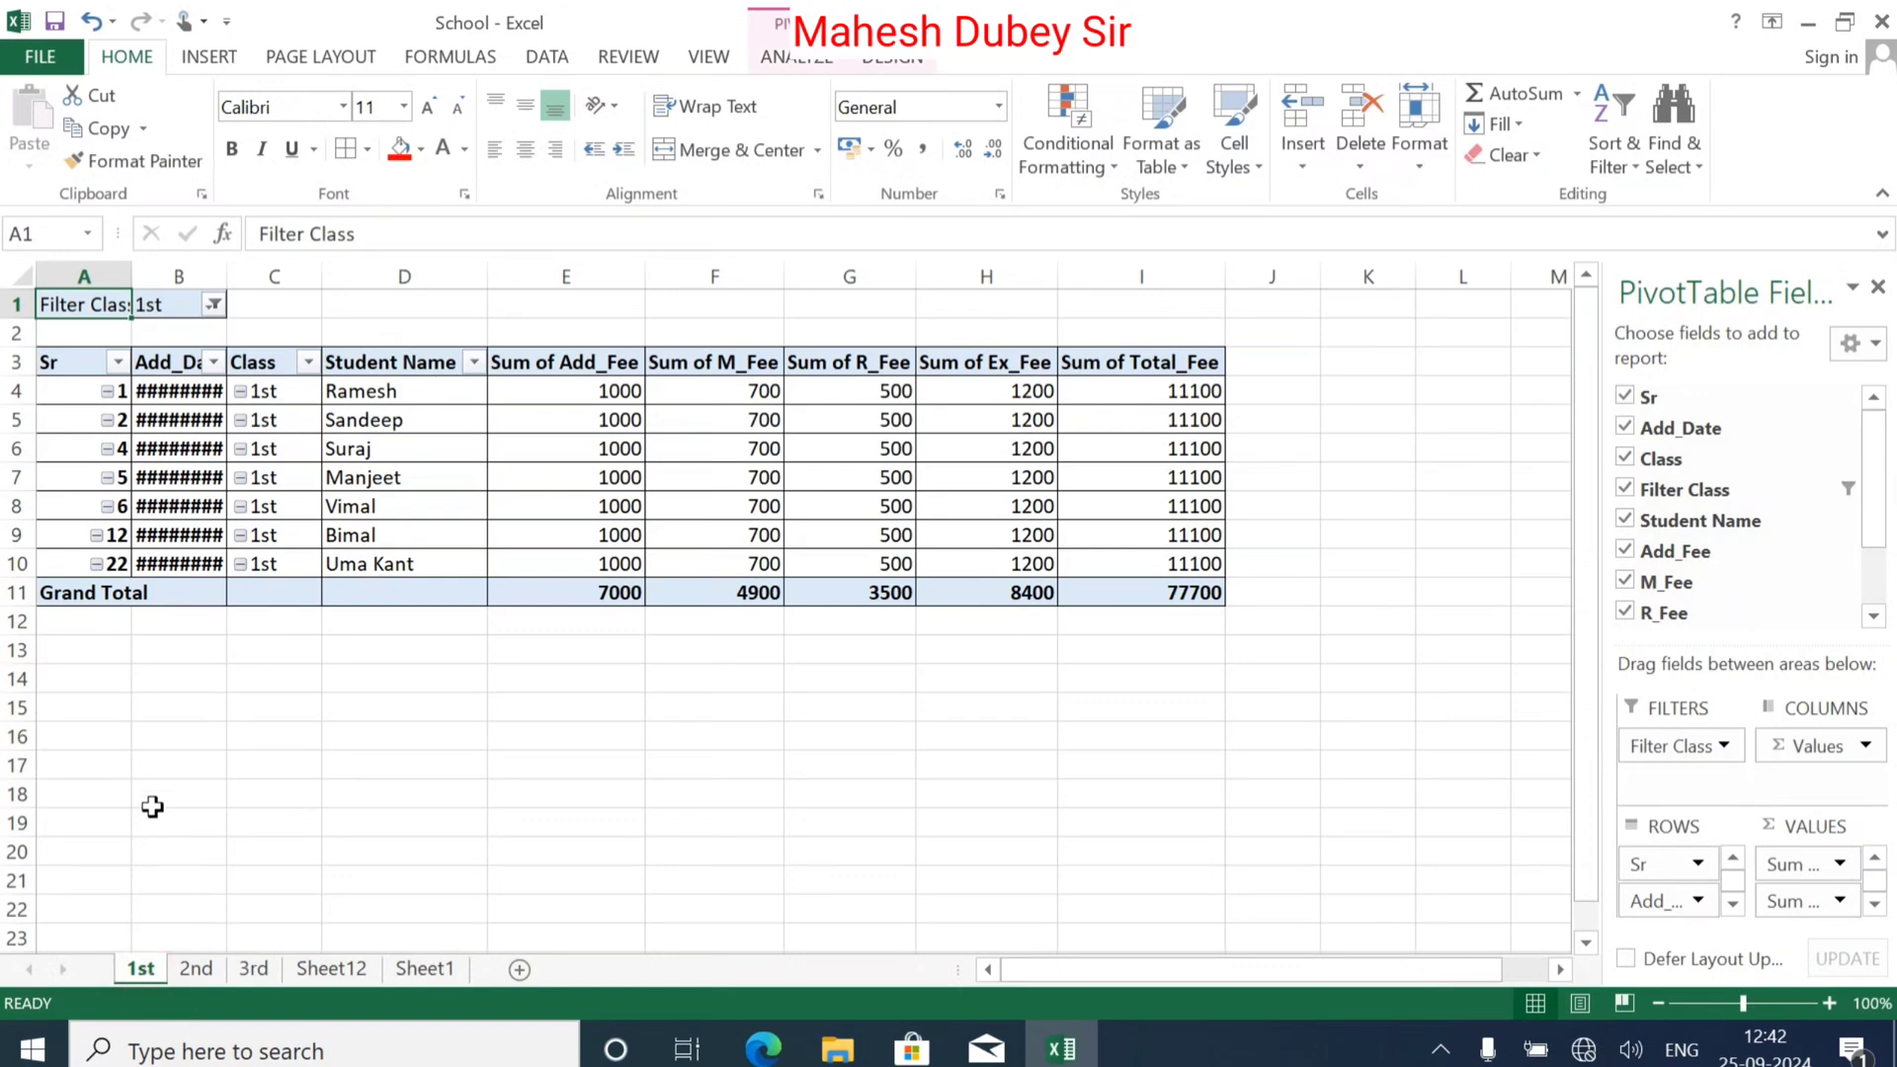
pyautogui.click(198, 967)
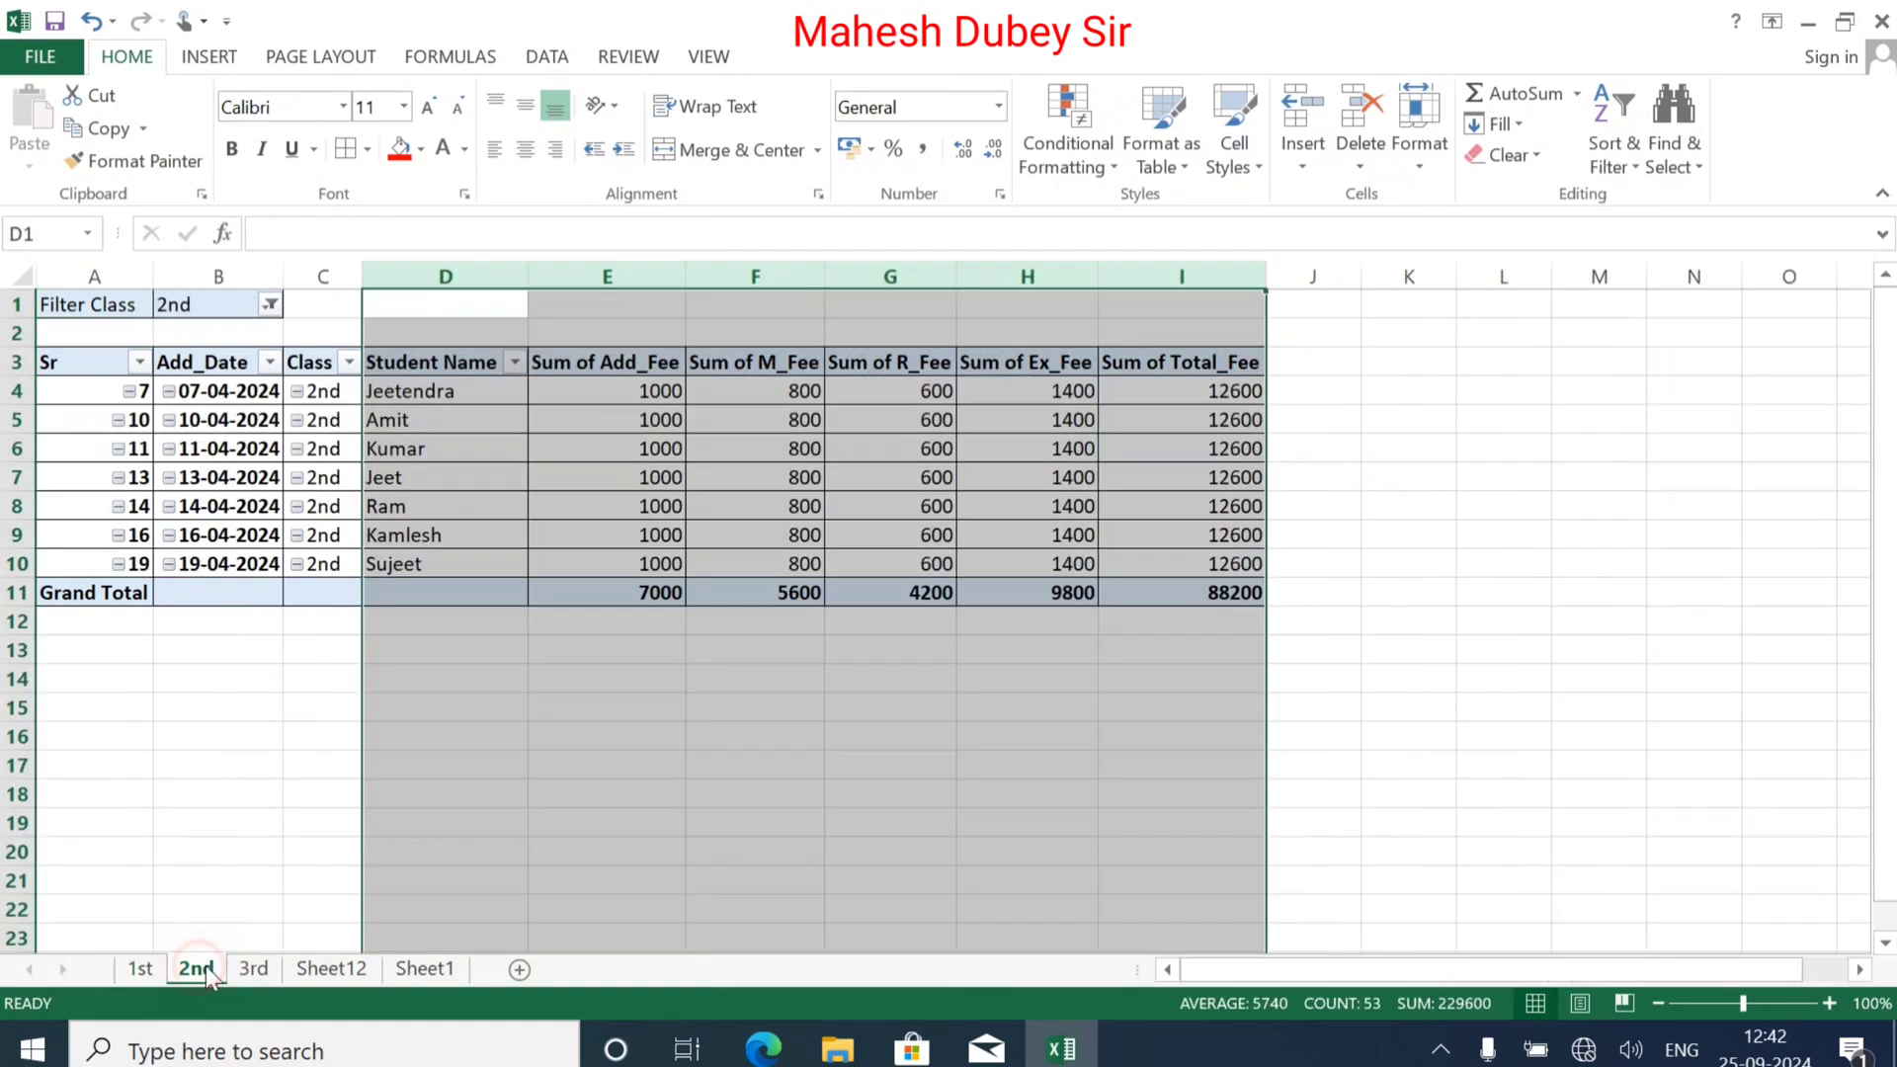
pyautogui.click(252, 969)
pyautogui.click(156, 767)
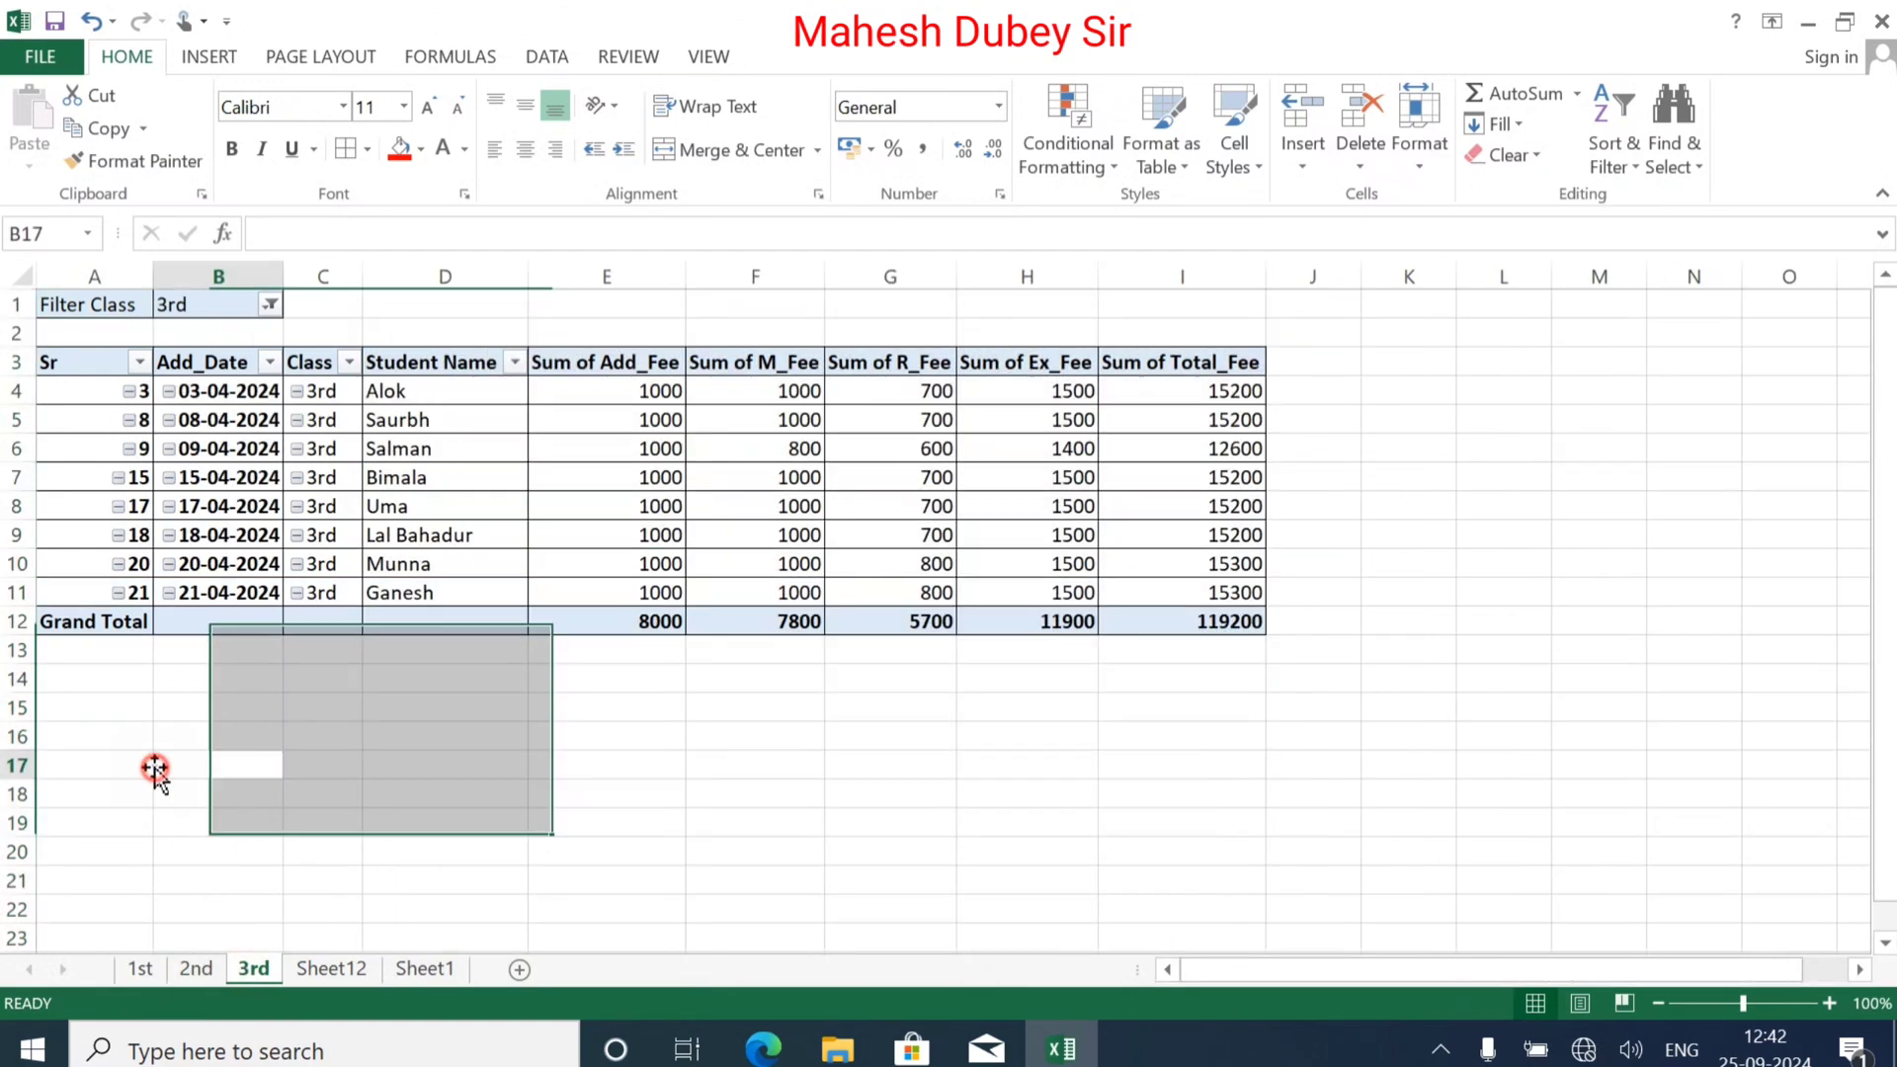
pyautogui.click(140, 969)
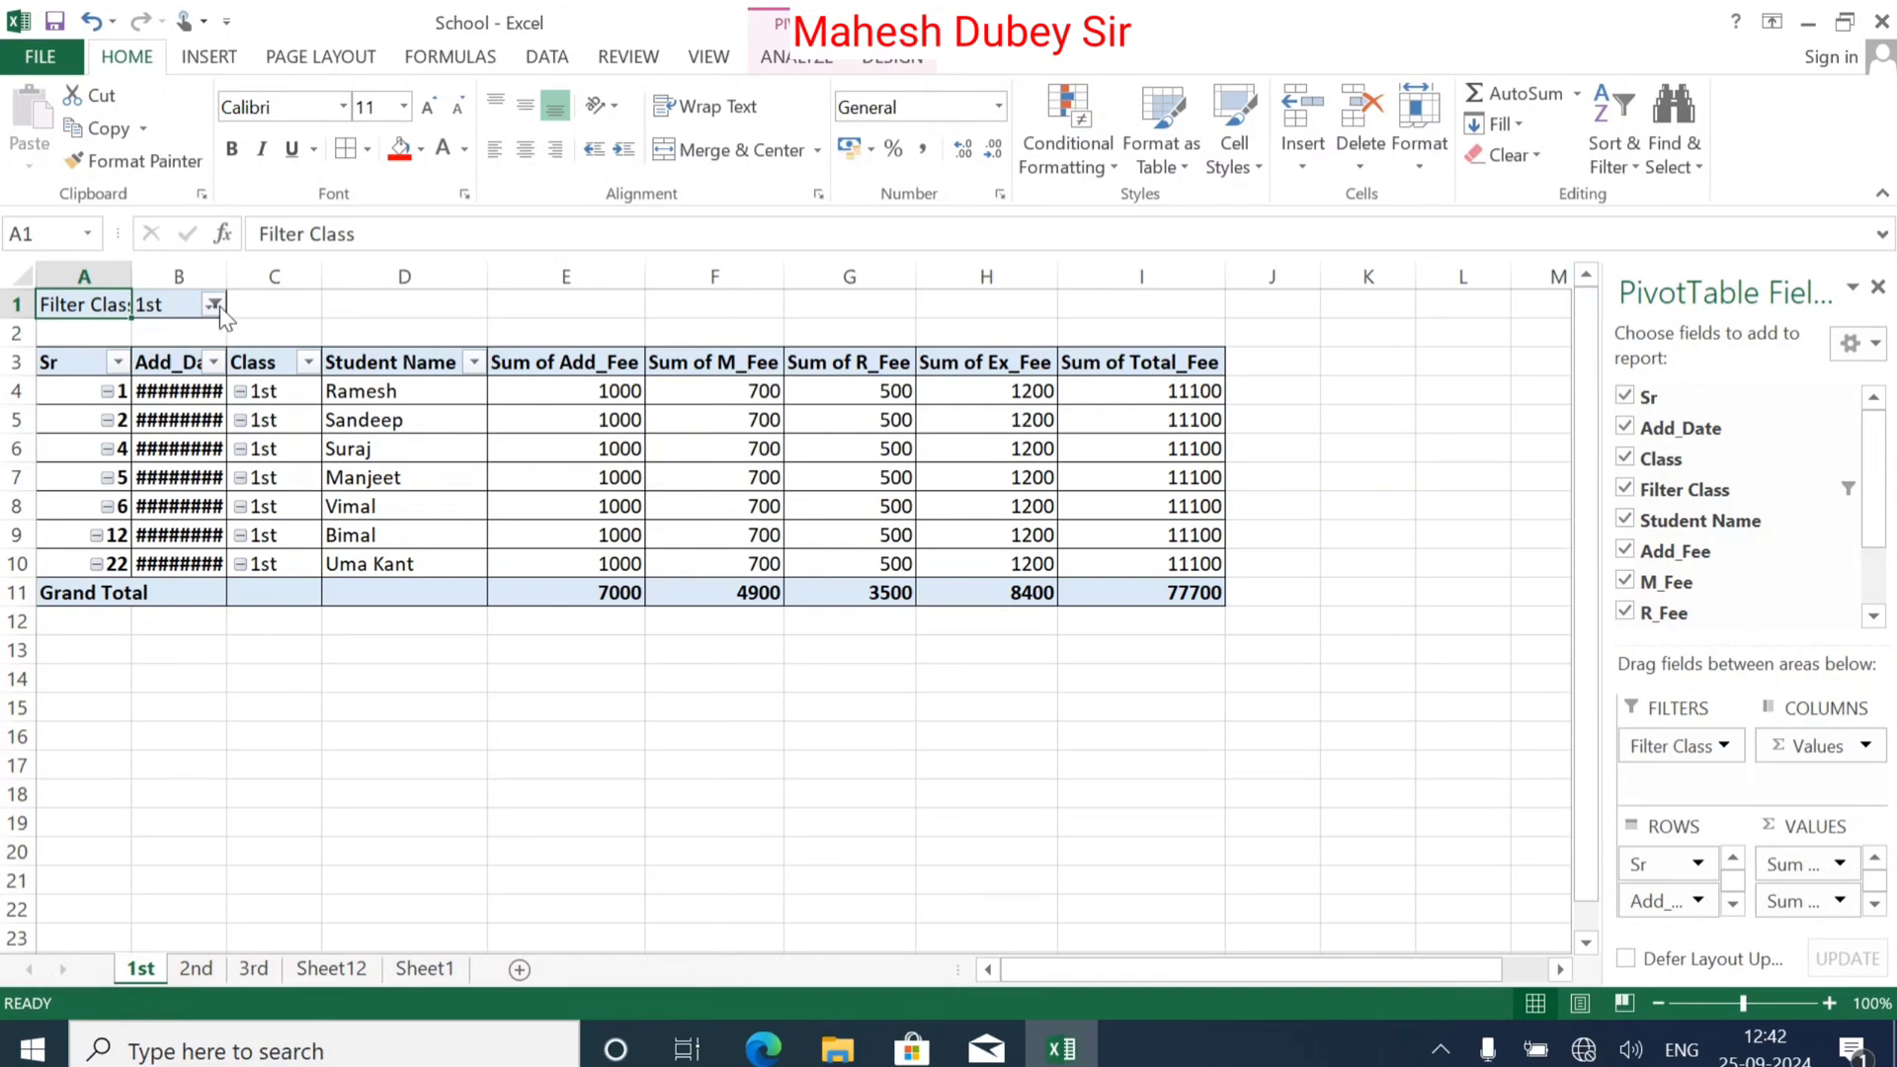
pyautogui.doubleClick(216, 280)
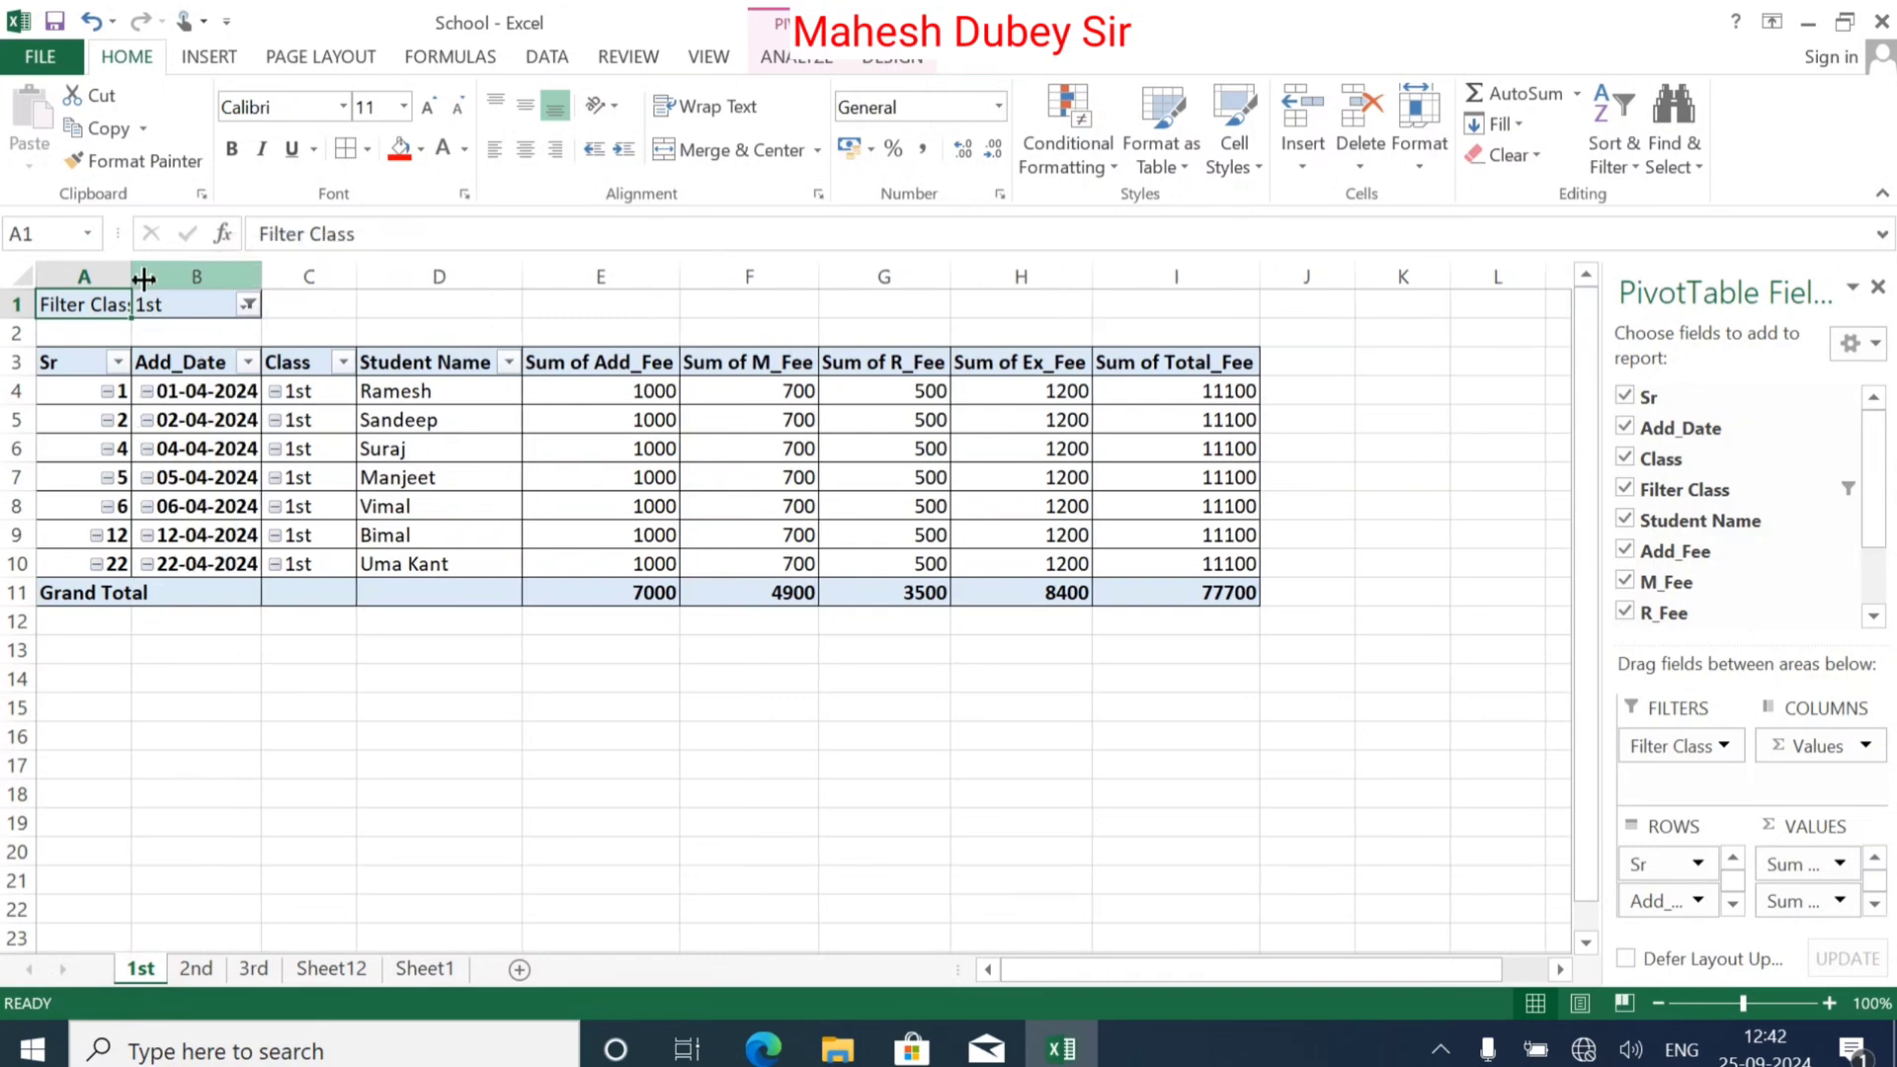
pyautogui.doubleClick(133, 272)
pyautogui.click(626, 560)
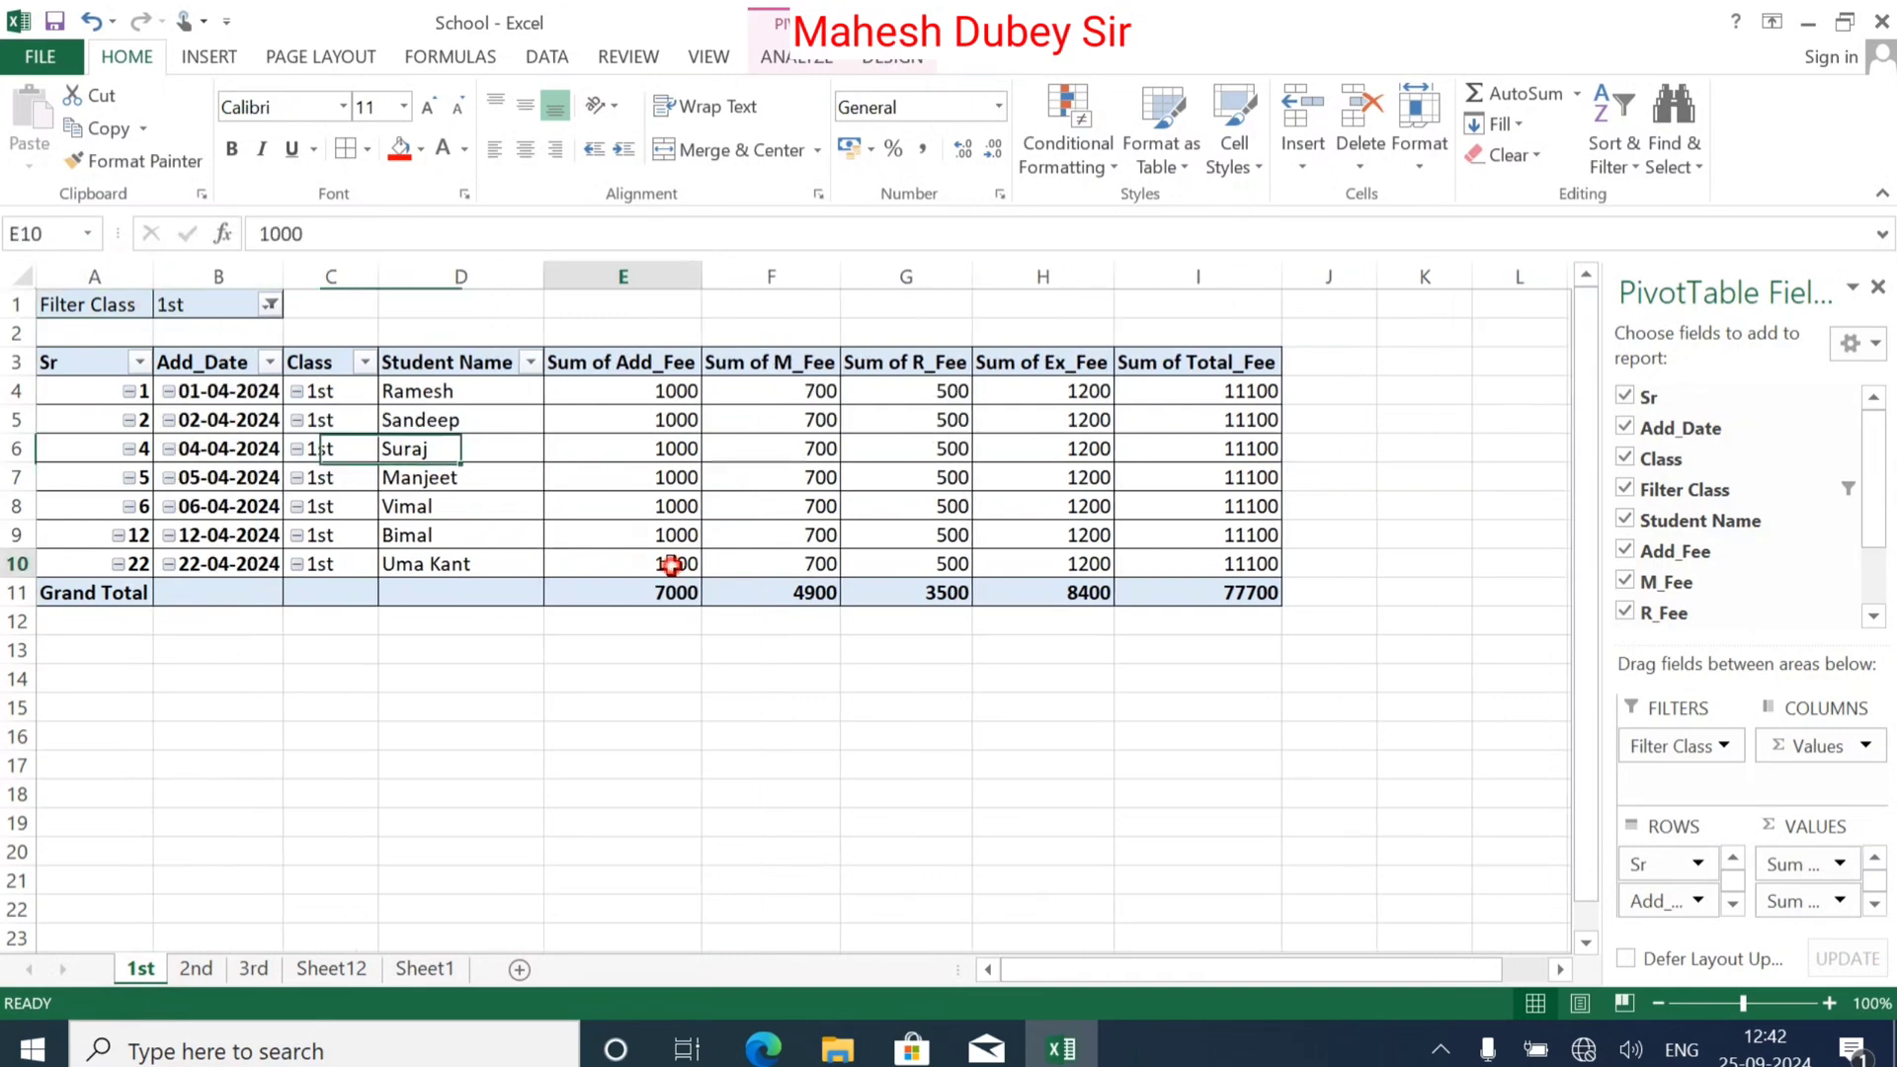
pyautogui.click(1105, 801)
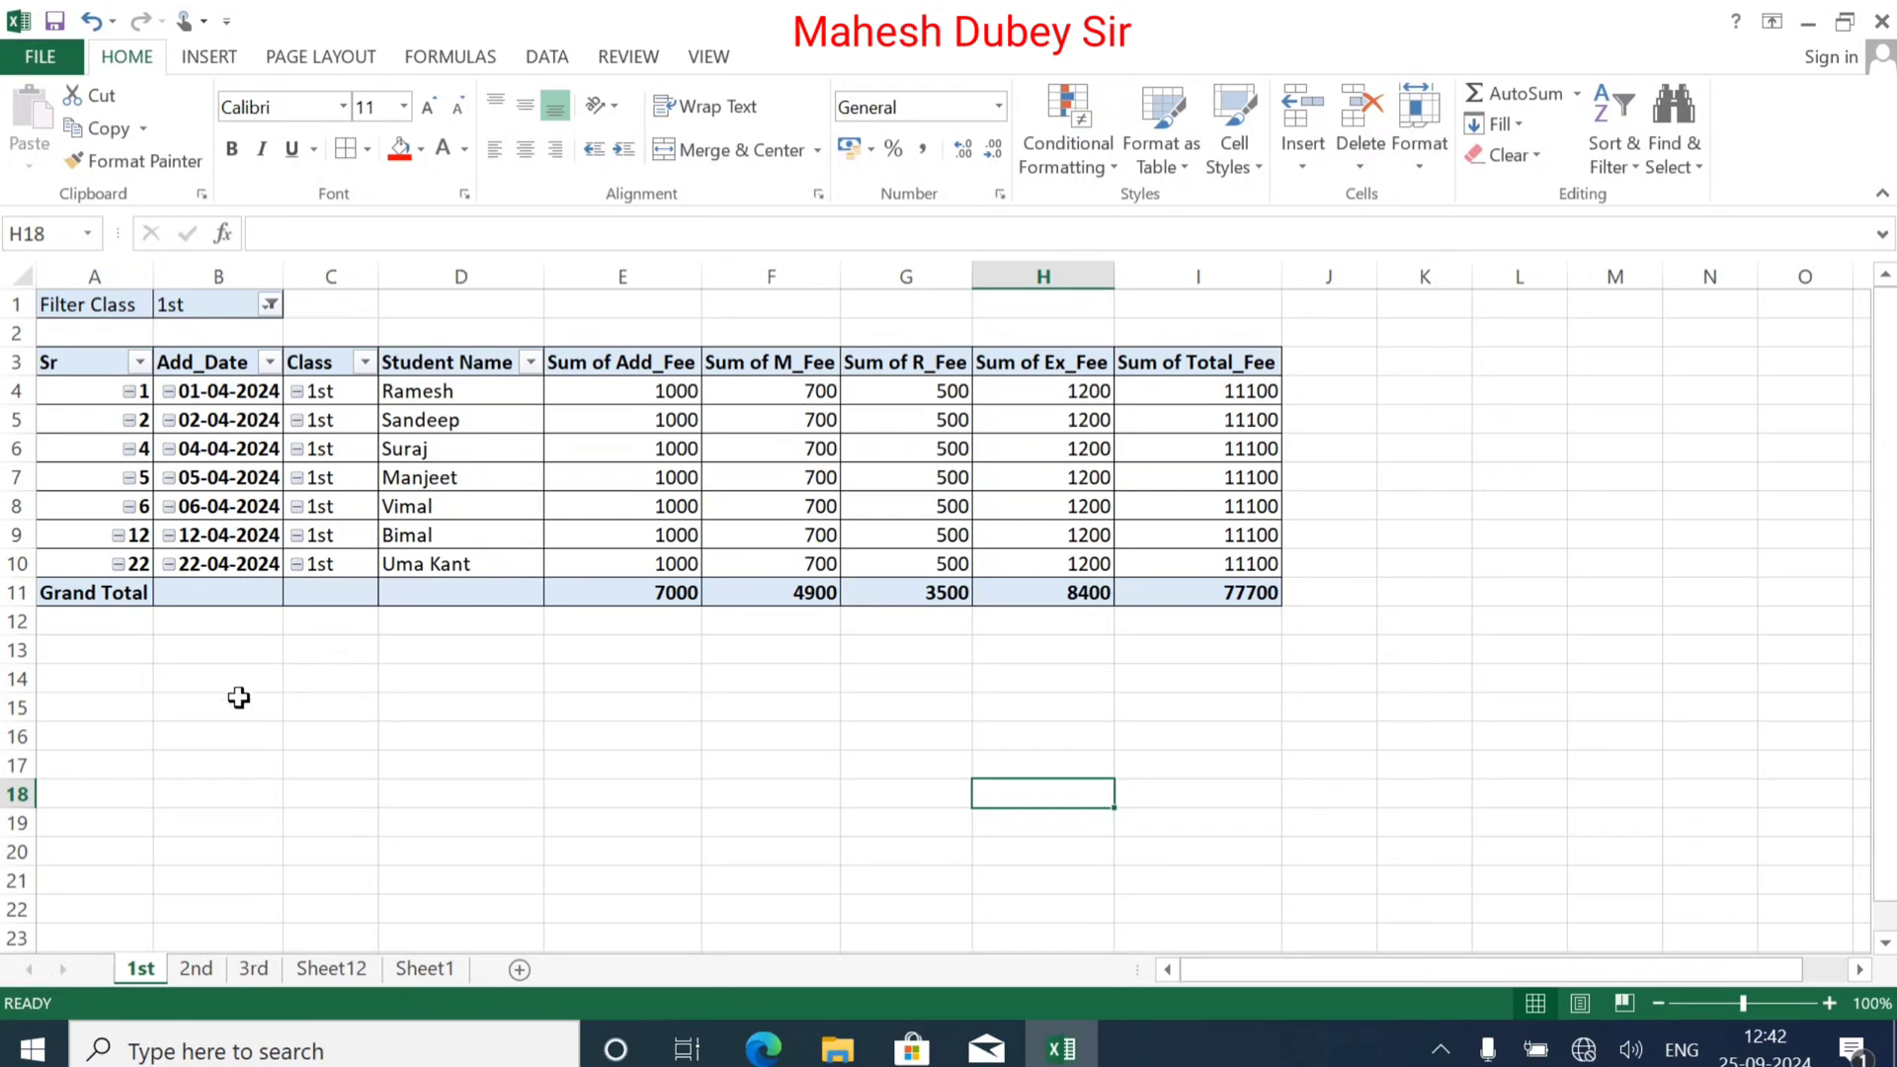
# Step: Move Sheet1 in front of the 1st sheet and rename Sheet12 as Pivot Table
pyautogui.click(427, 974)
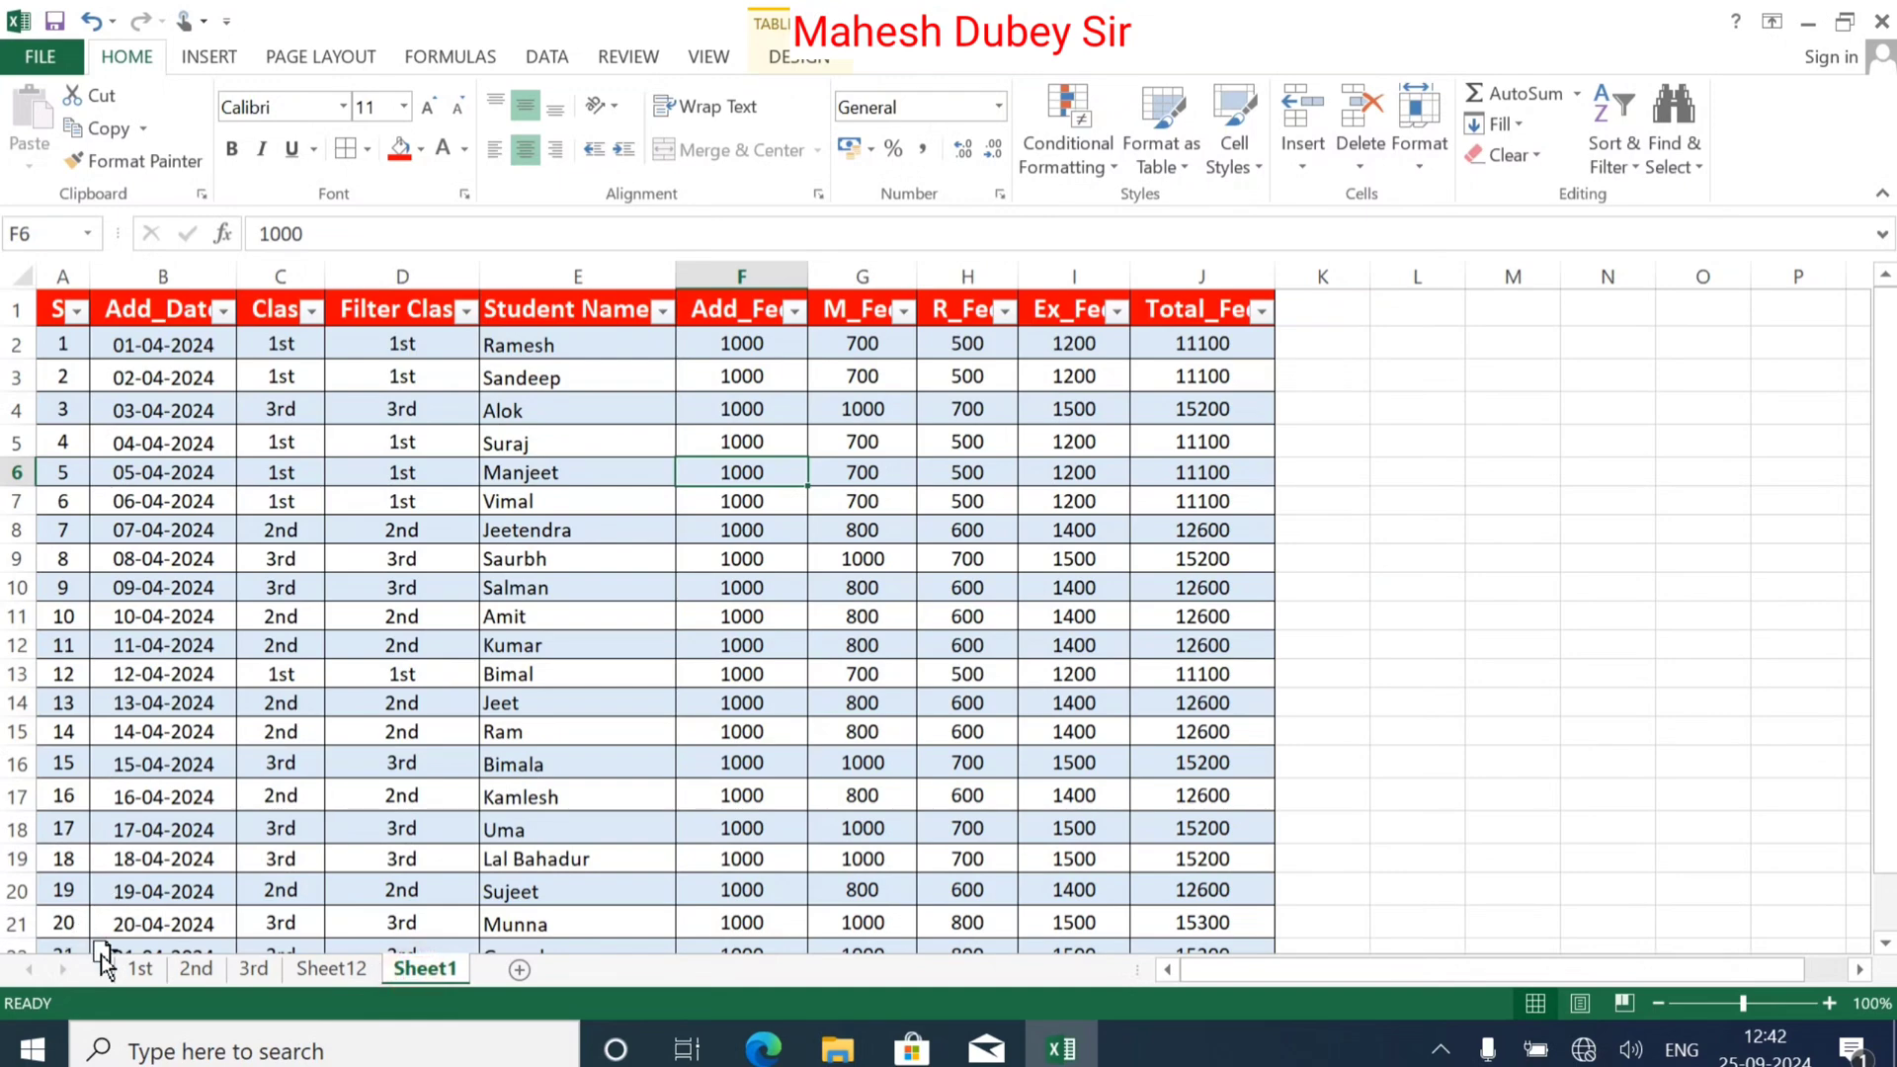
pyautogui.moveTo(129, 964); pyautogui.dragTo(130, 967)
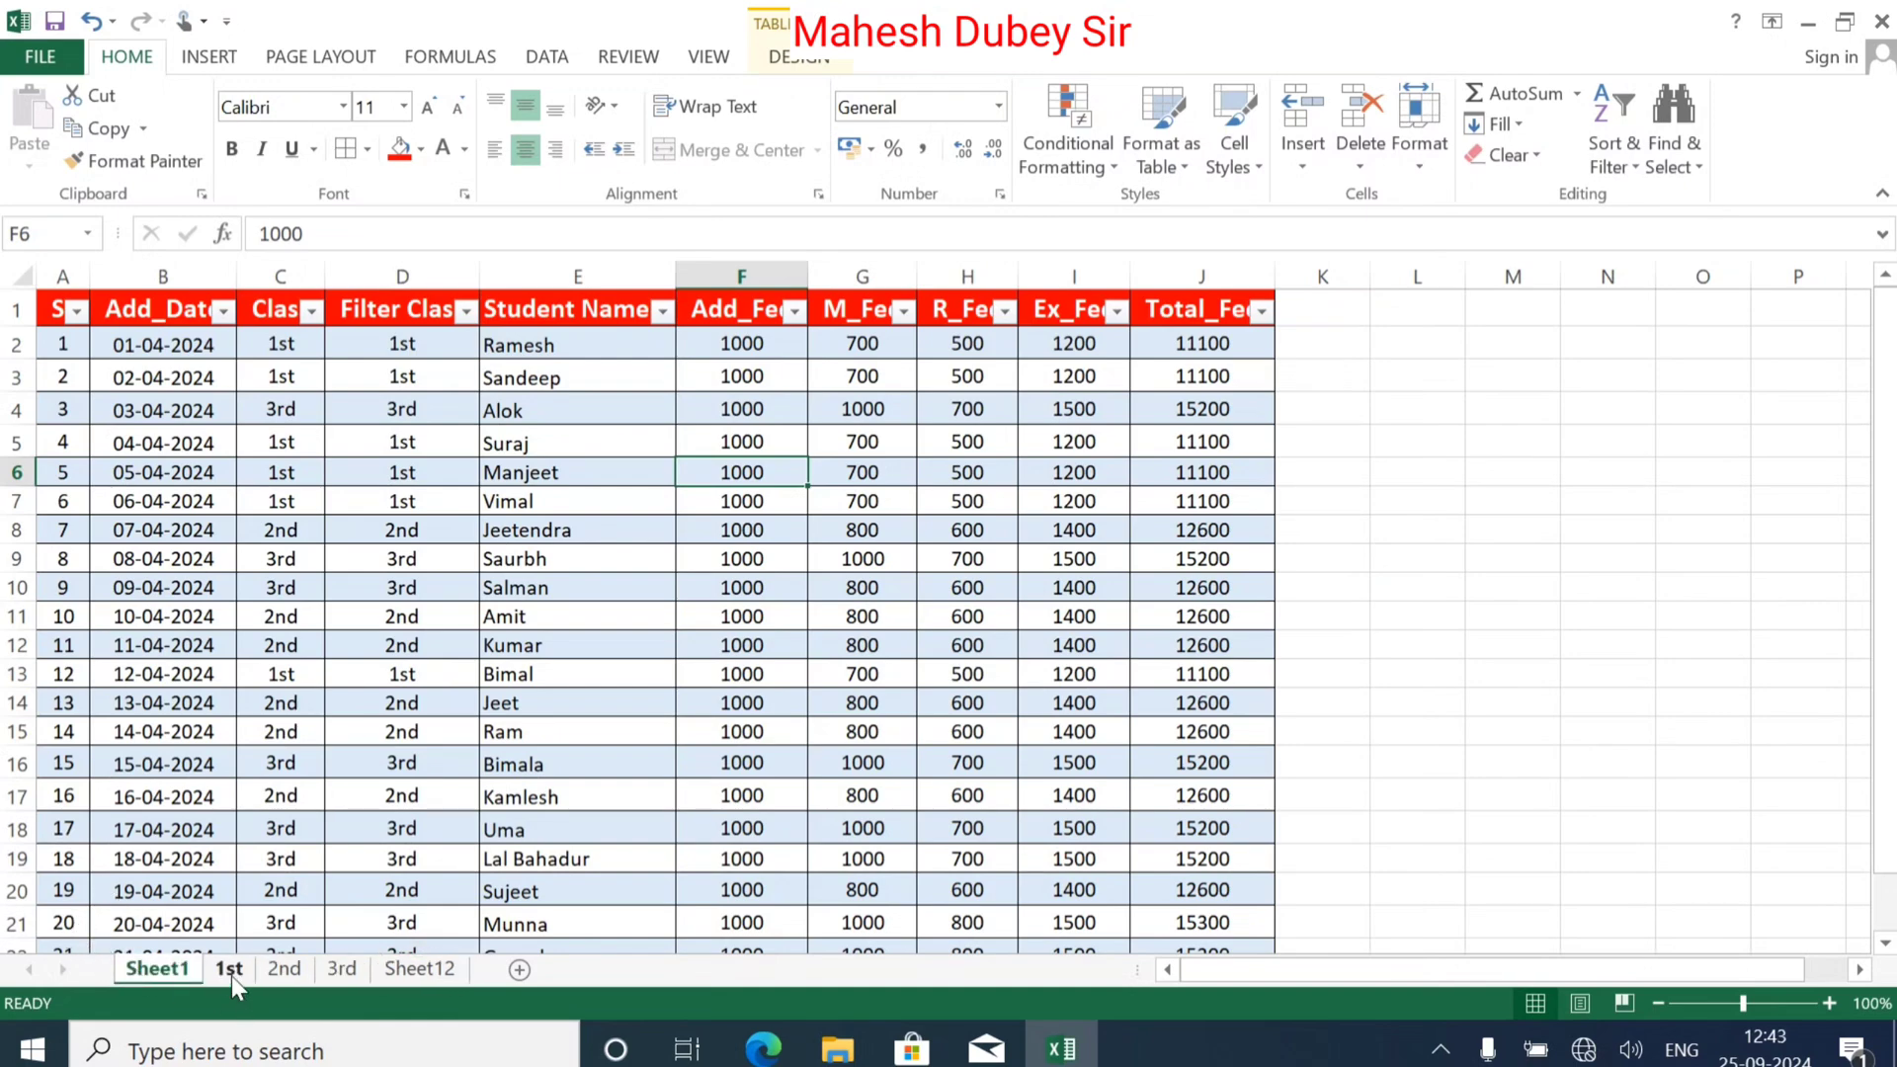
pyautogui.click(411, 976)
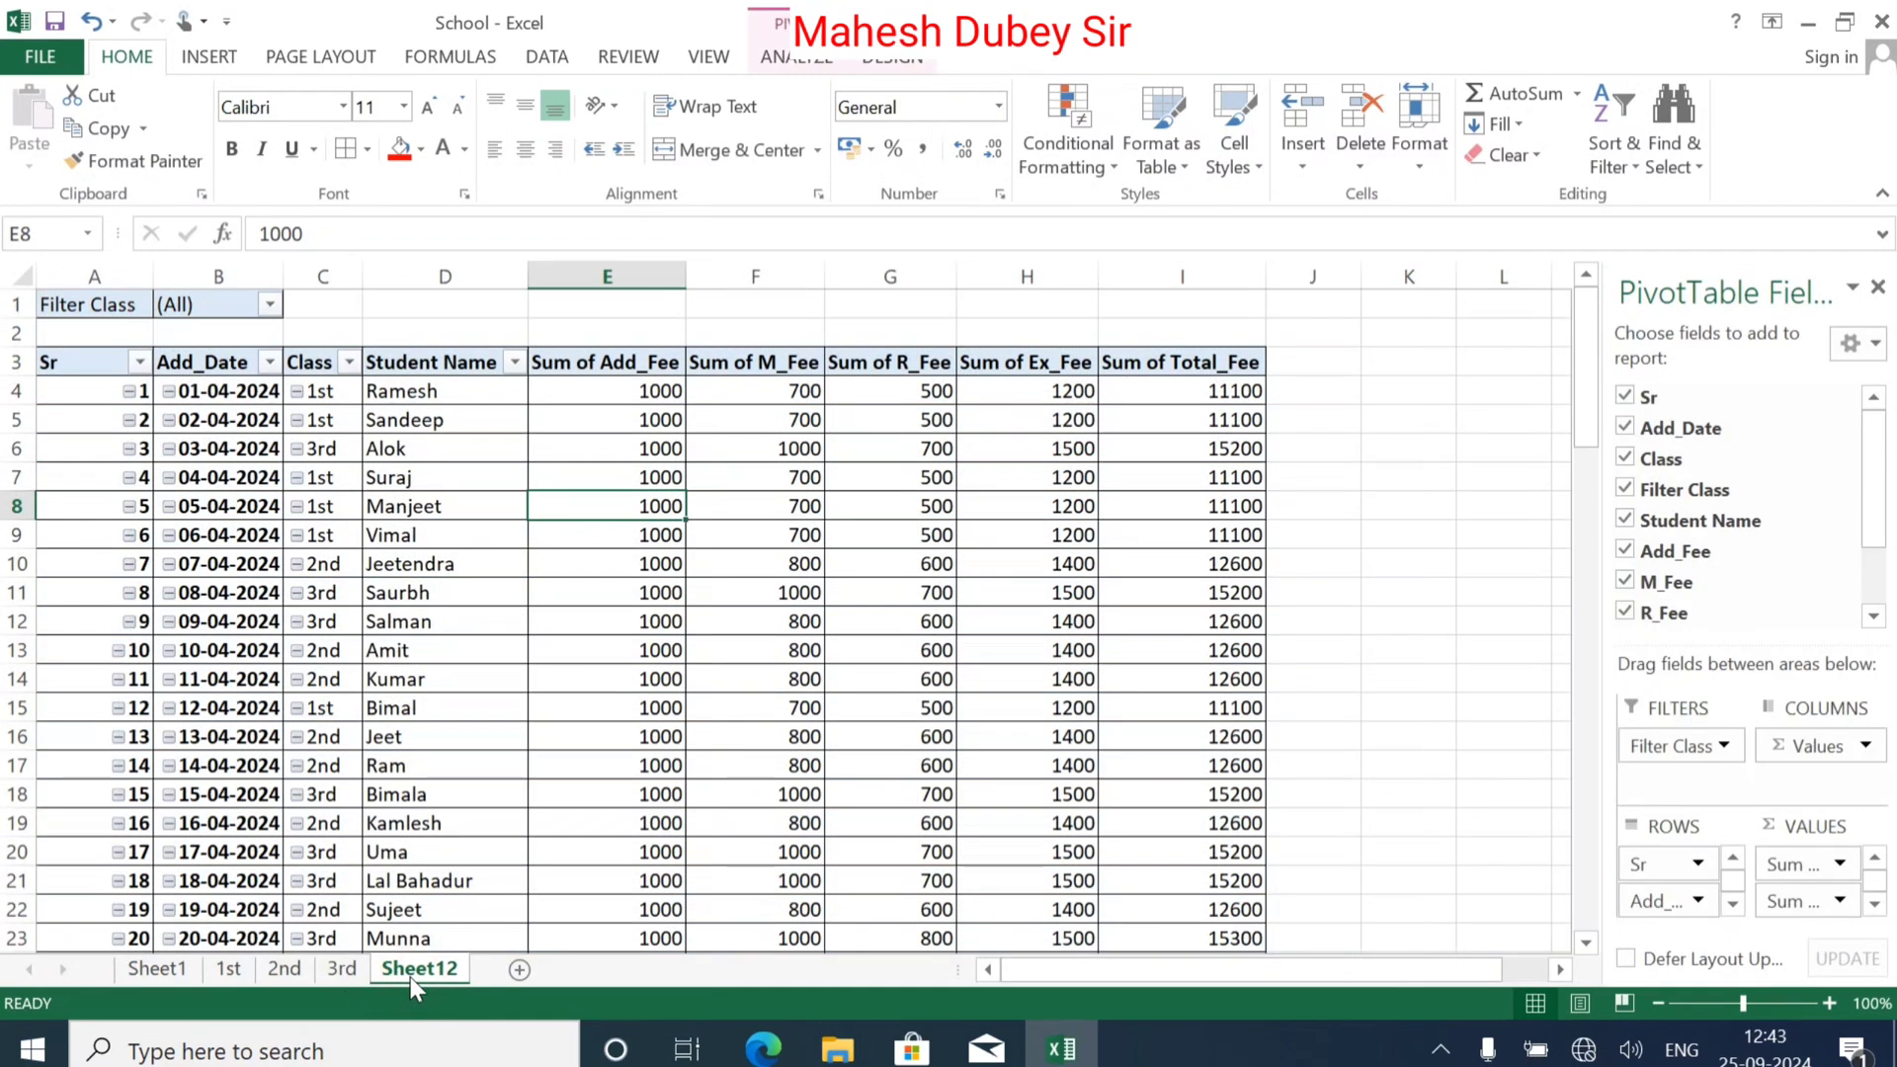
pyautogui.rightClick(411, 976)
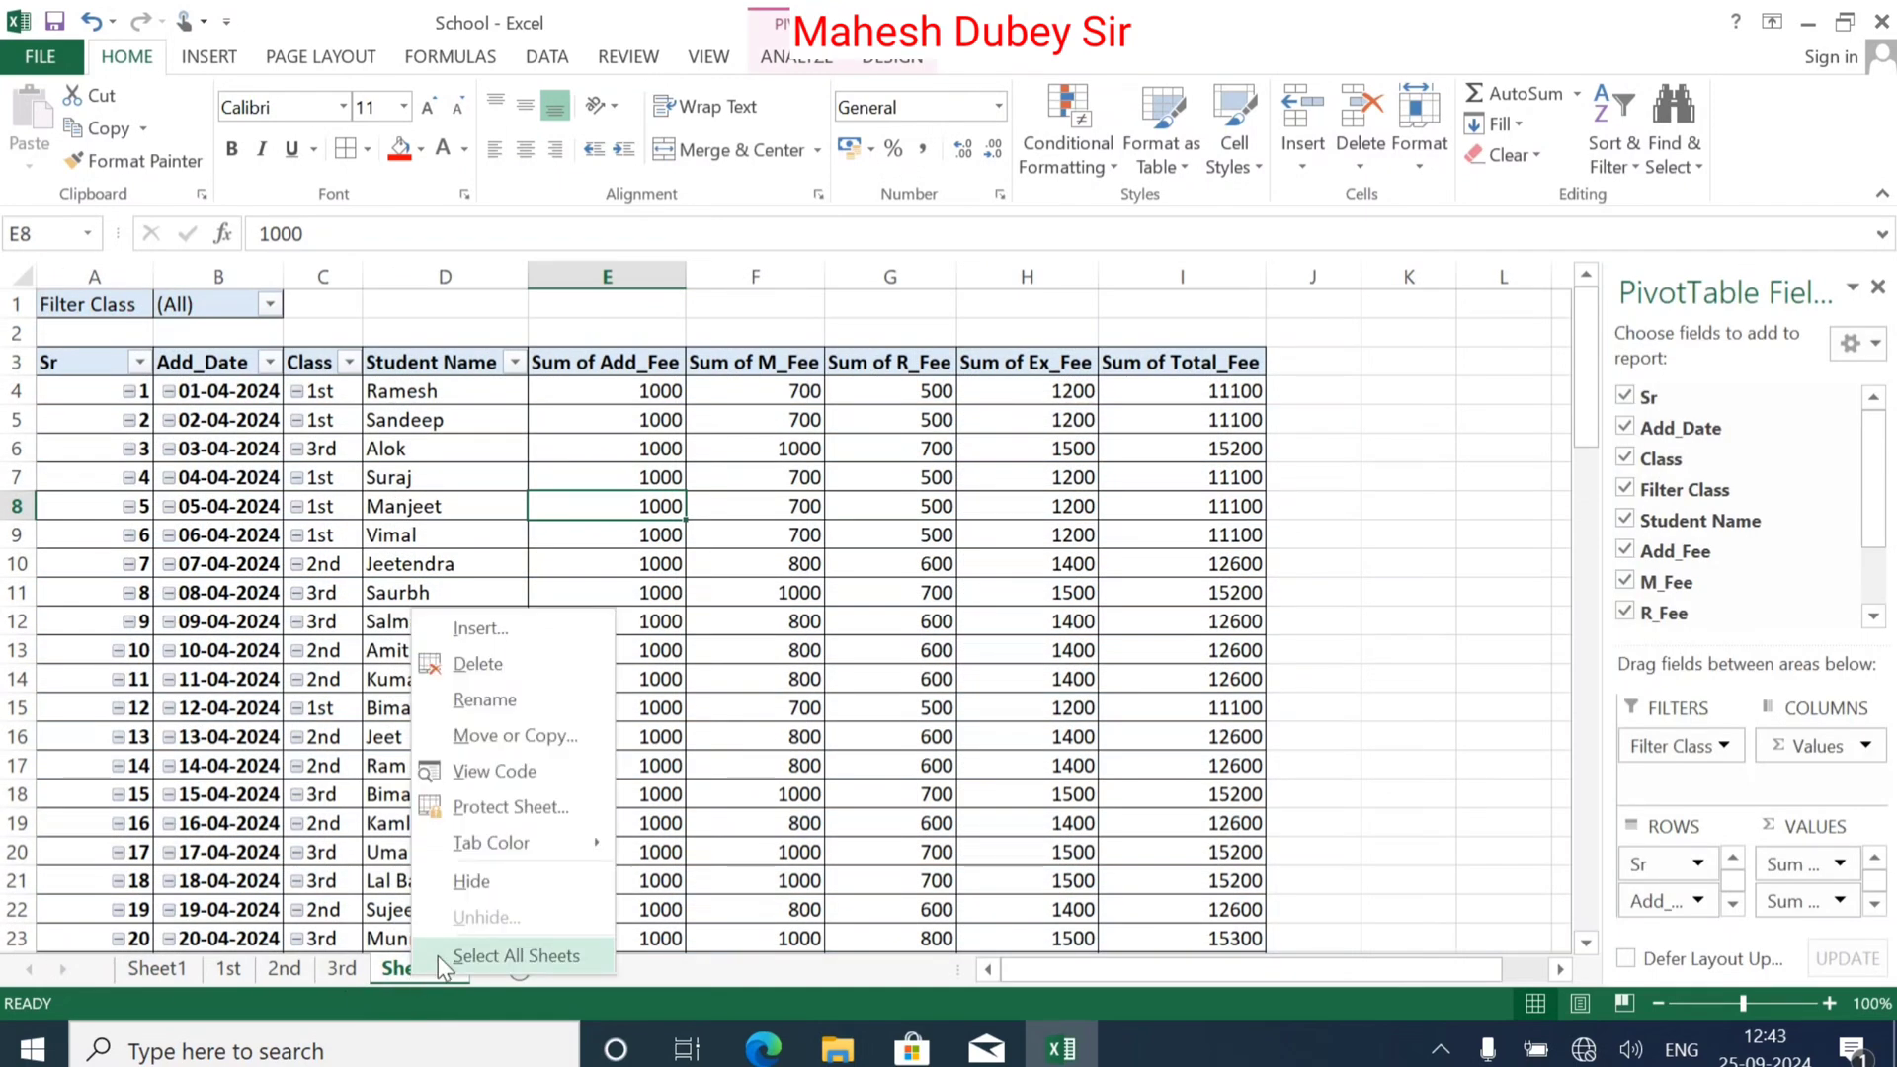
pyautogui.click(494, 710)
pyautogui.write('Pi')
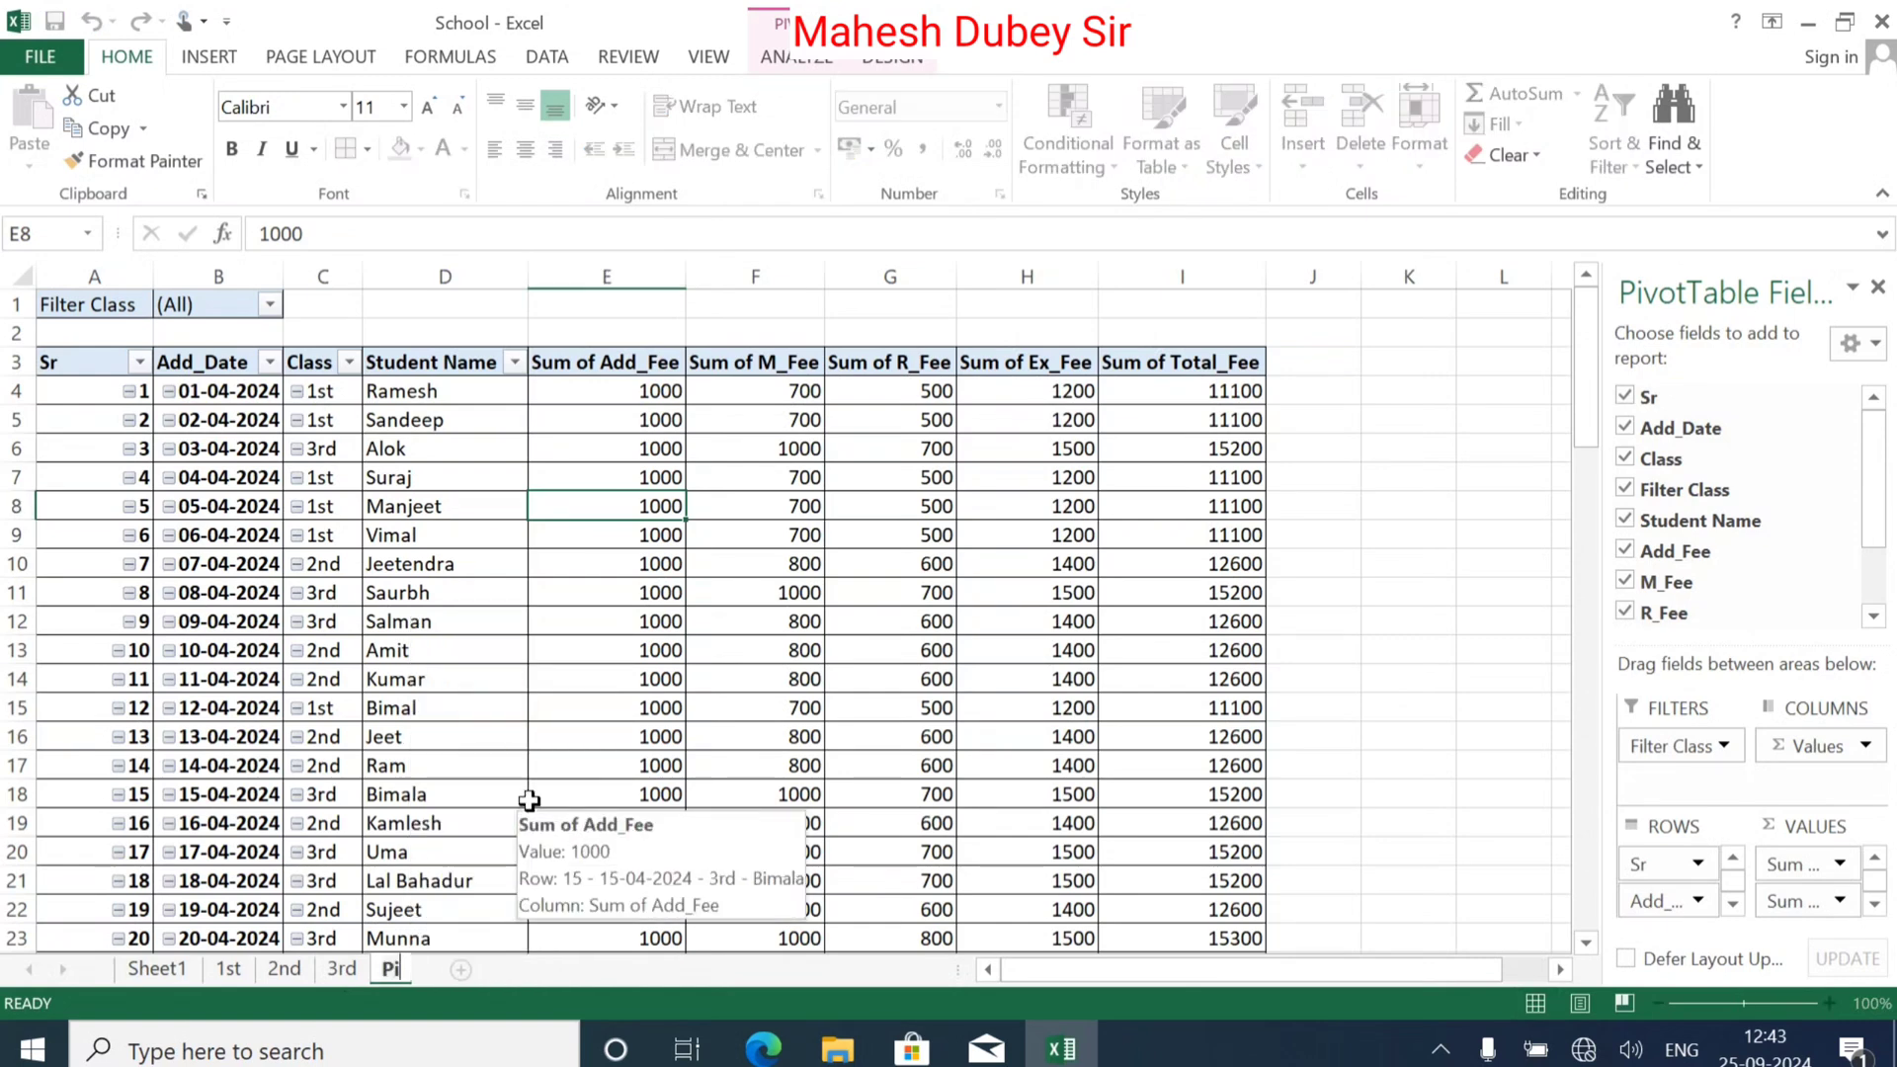
pyautogui.write('vot Table')
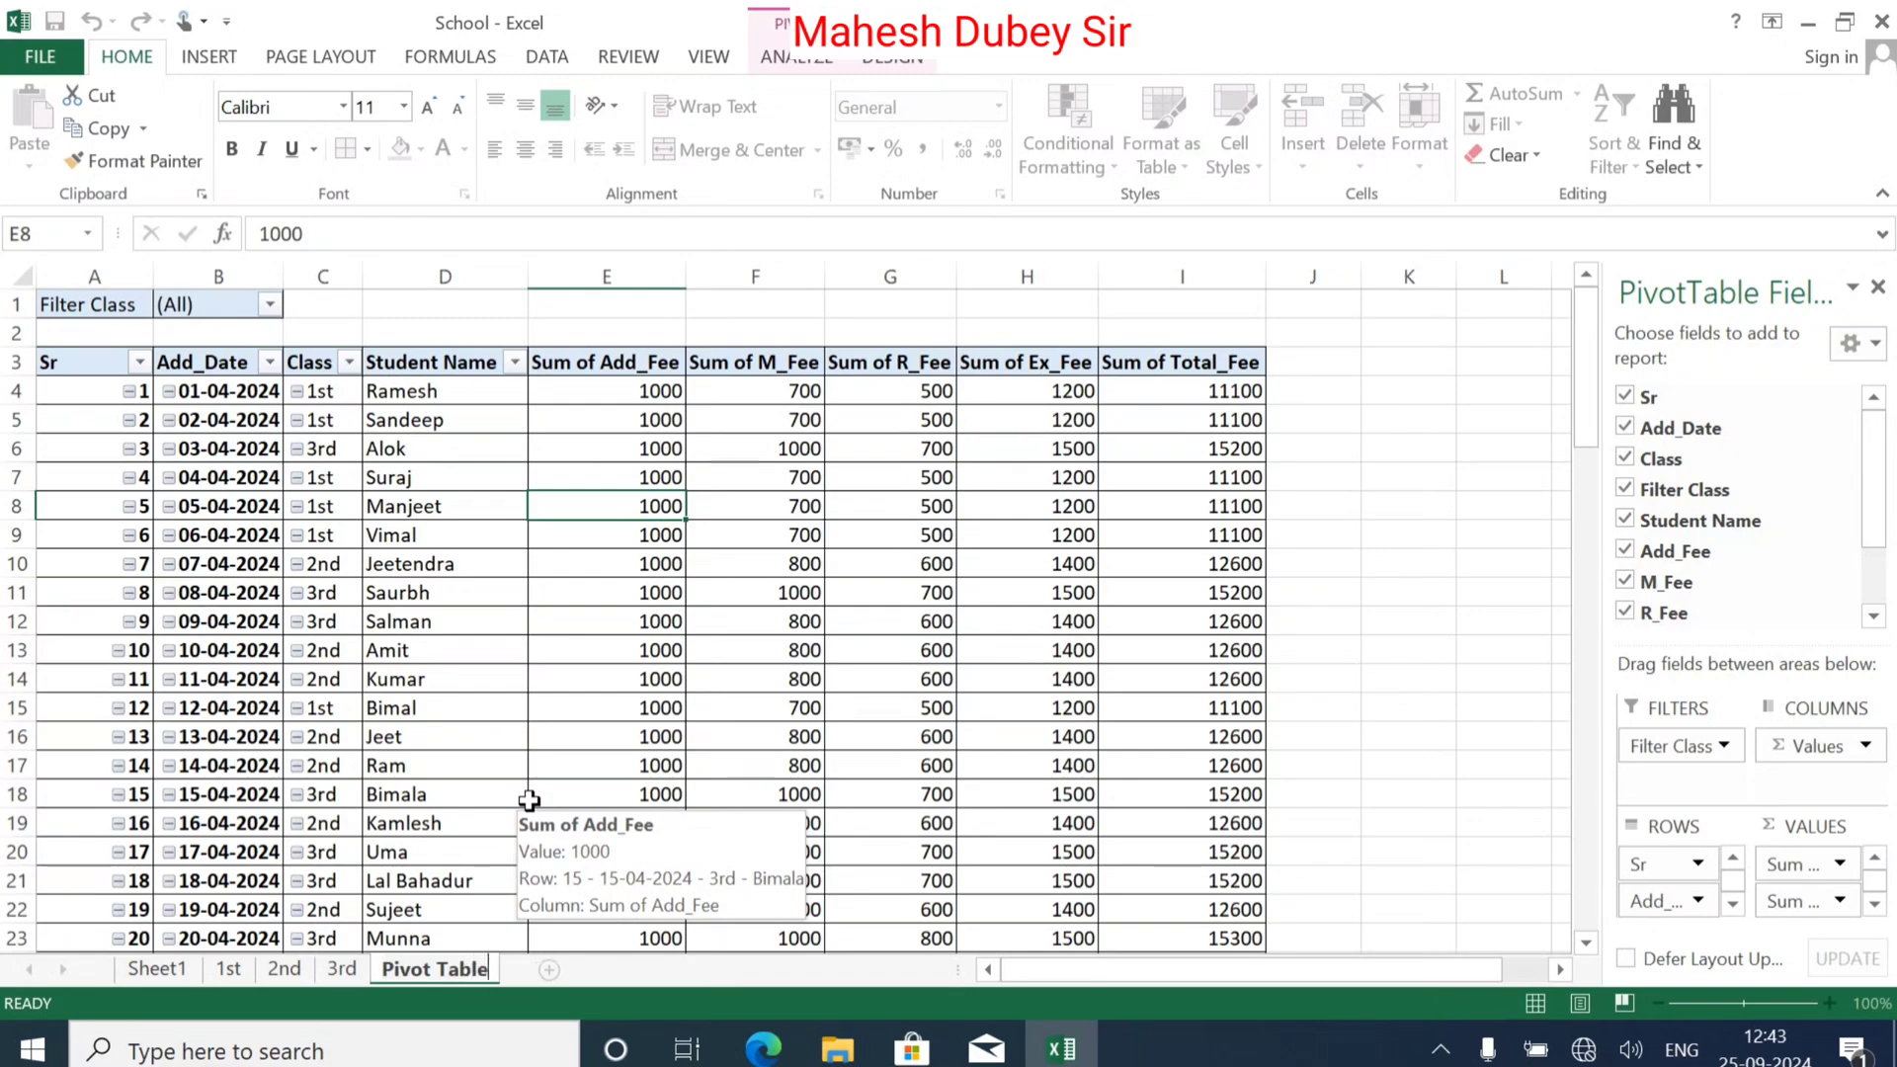
pyautogui.press('Return')
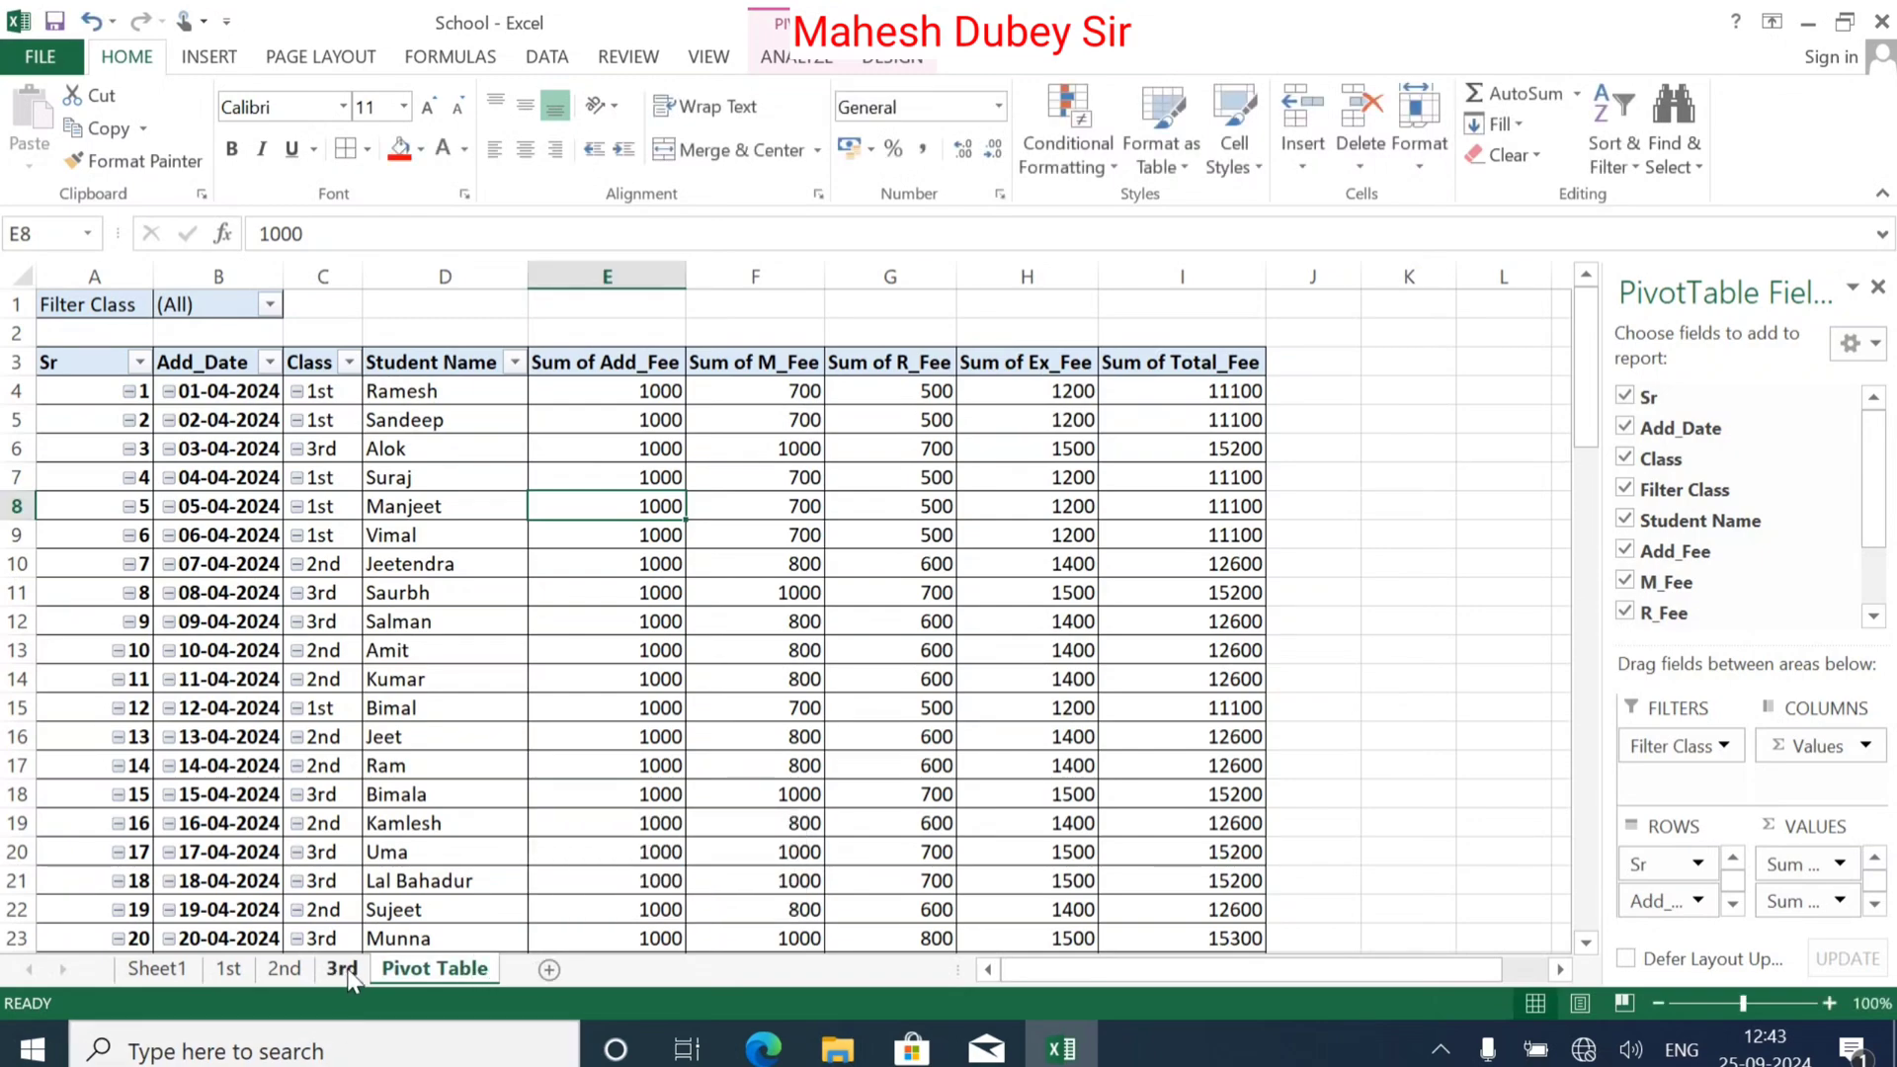
# Step: Start a new record in row 24 of Sheet1 with Sr 23 and Add_Date 23-04-2024
pyautogui.click(344, 970)
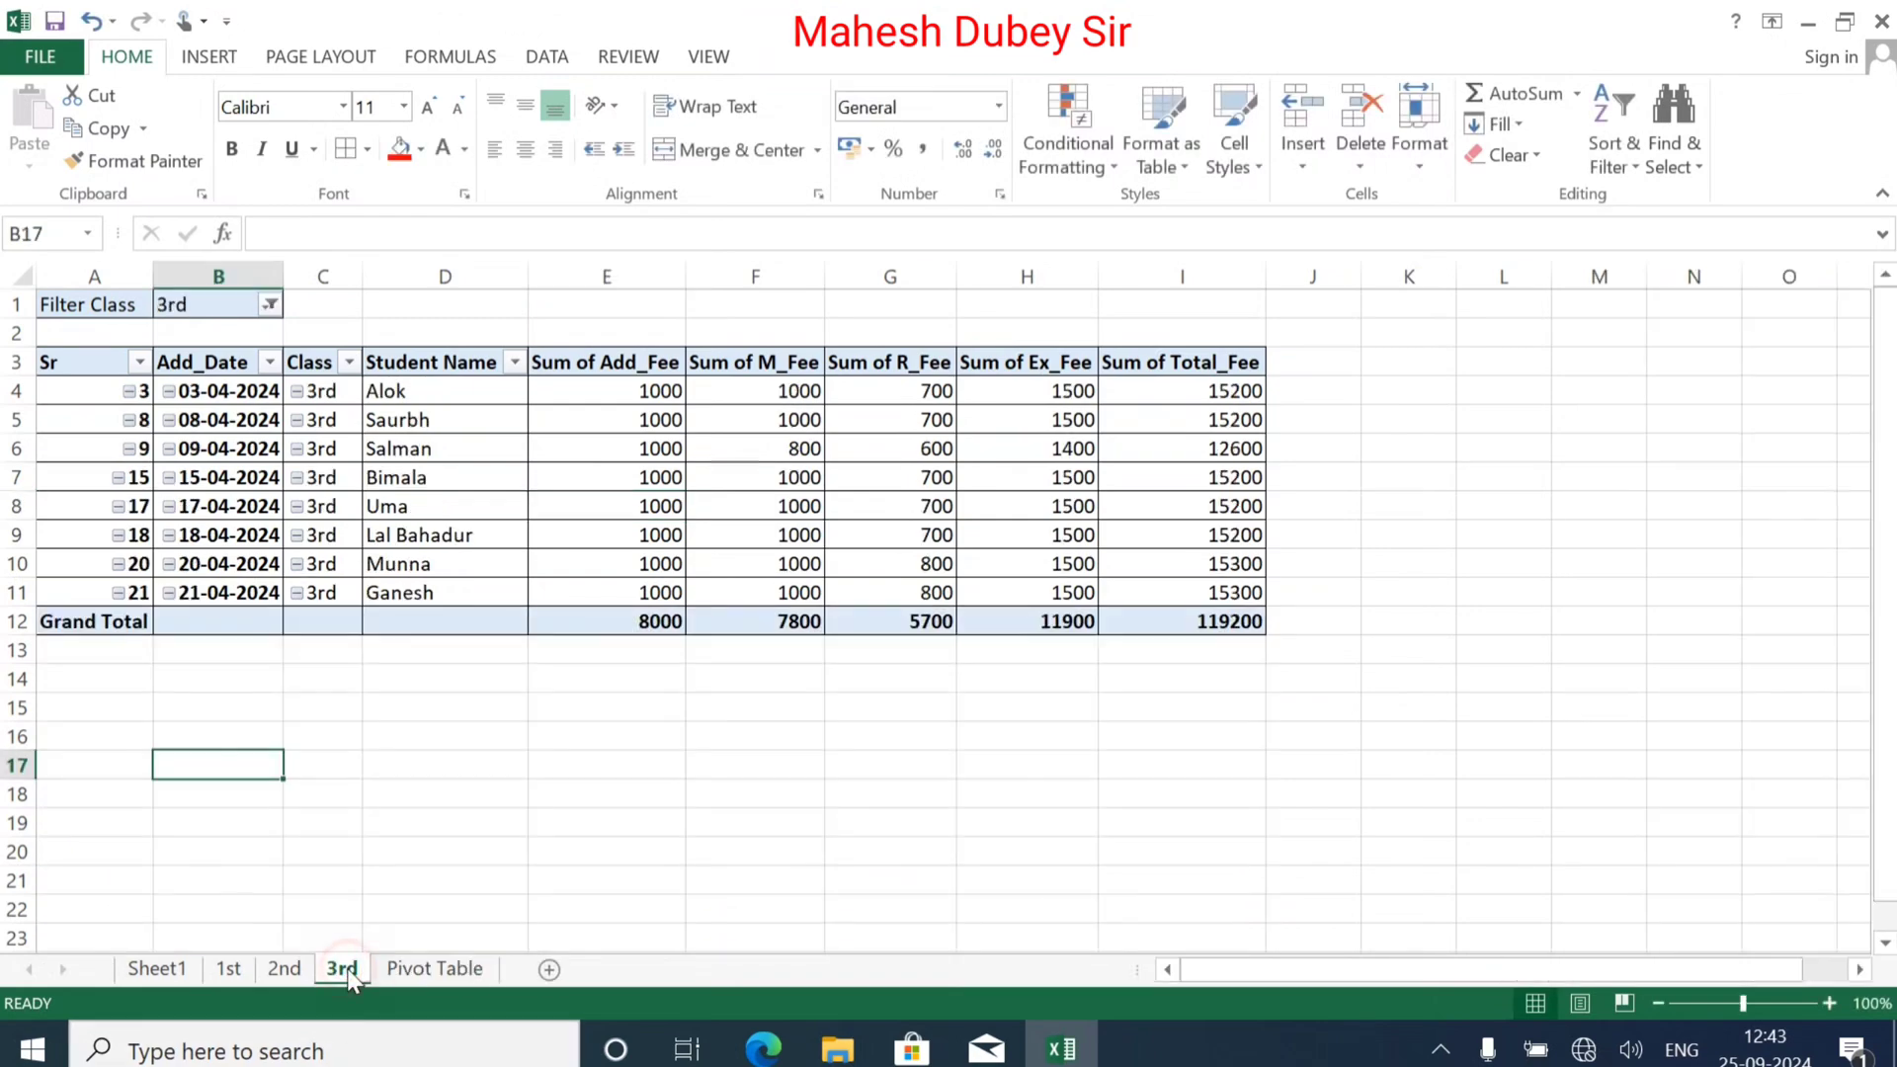
pyautogui.click(284, 971)
pyautogui.click(158, 971)
pyautogui.scroll(-6, 158, 761)
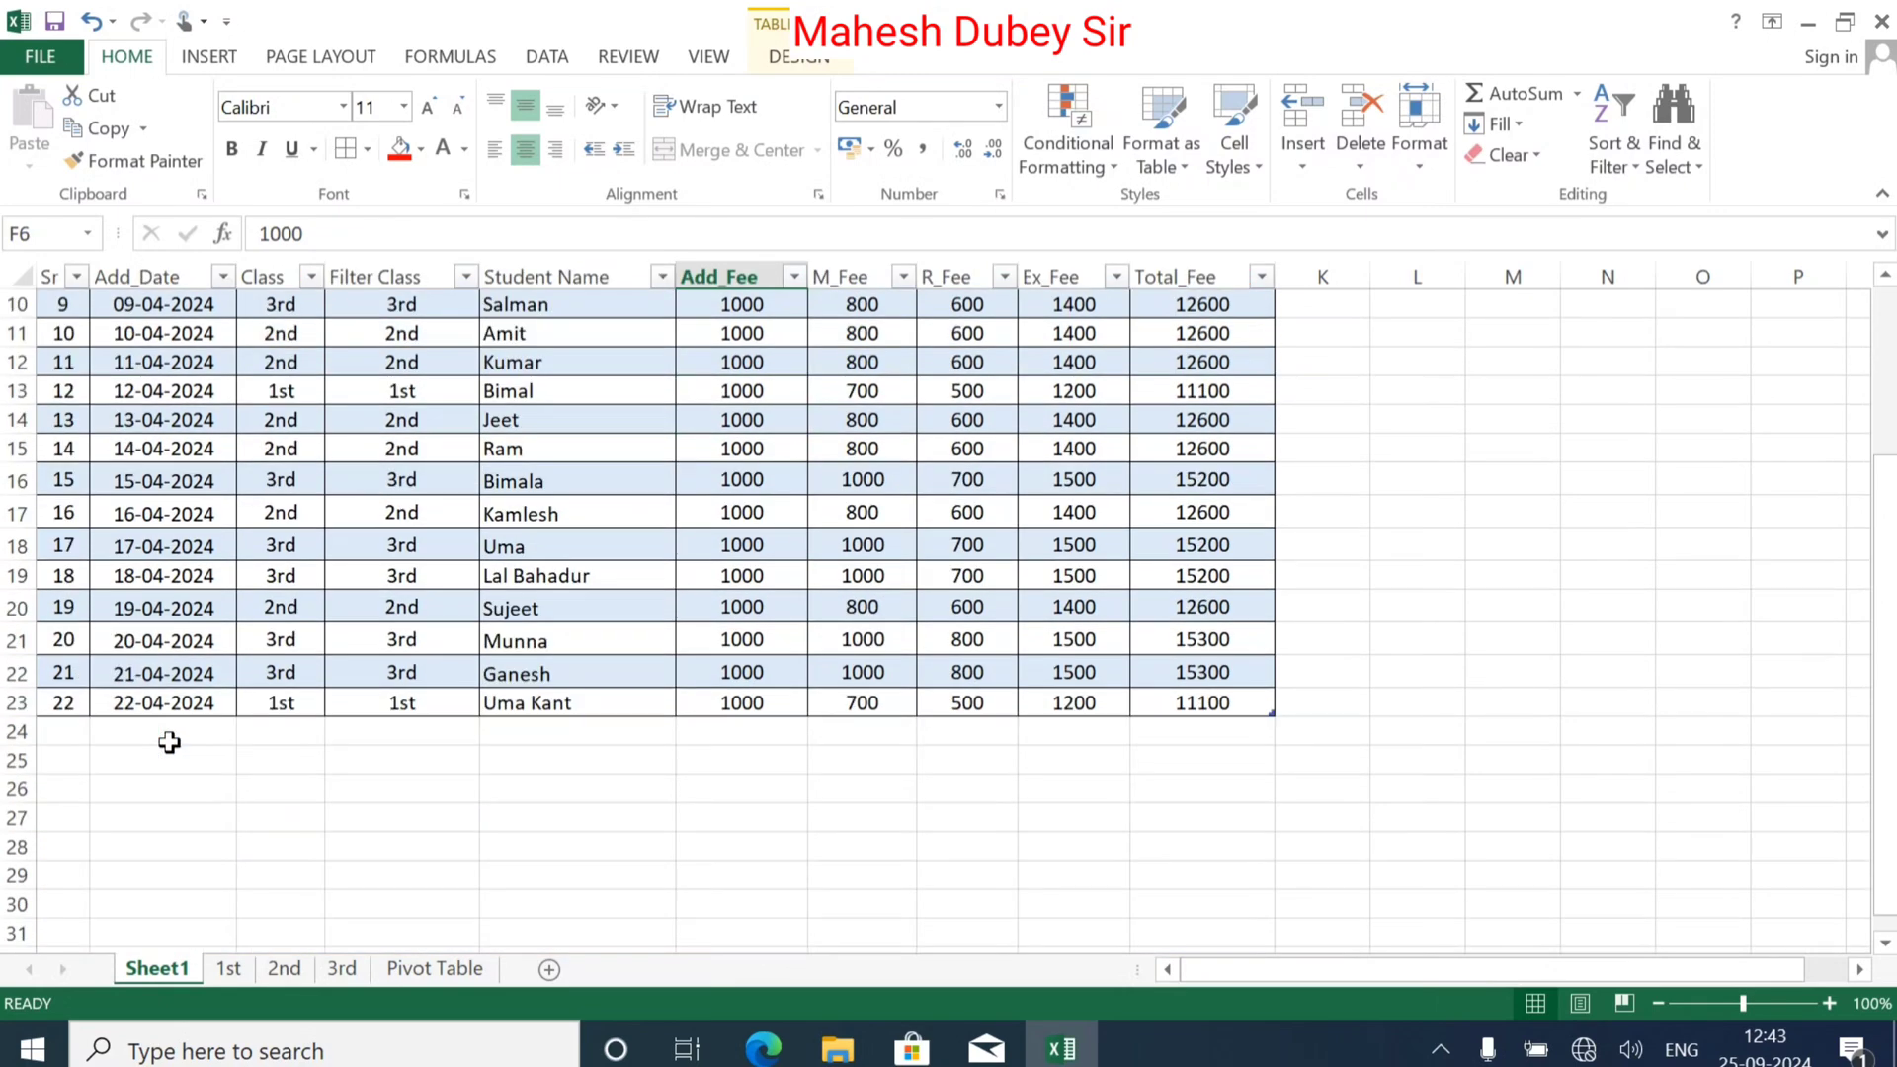
pyautogui.scroll(2, 169, 692)
pyautogui.click(63, 642)
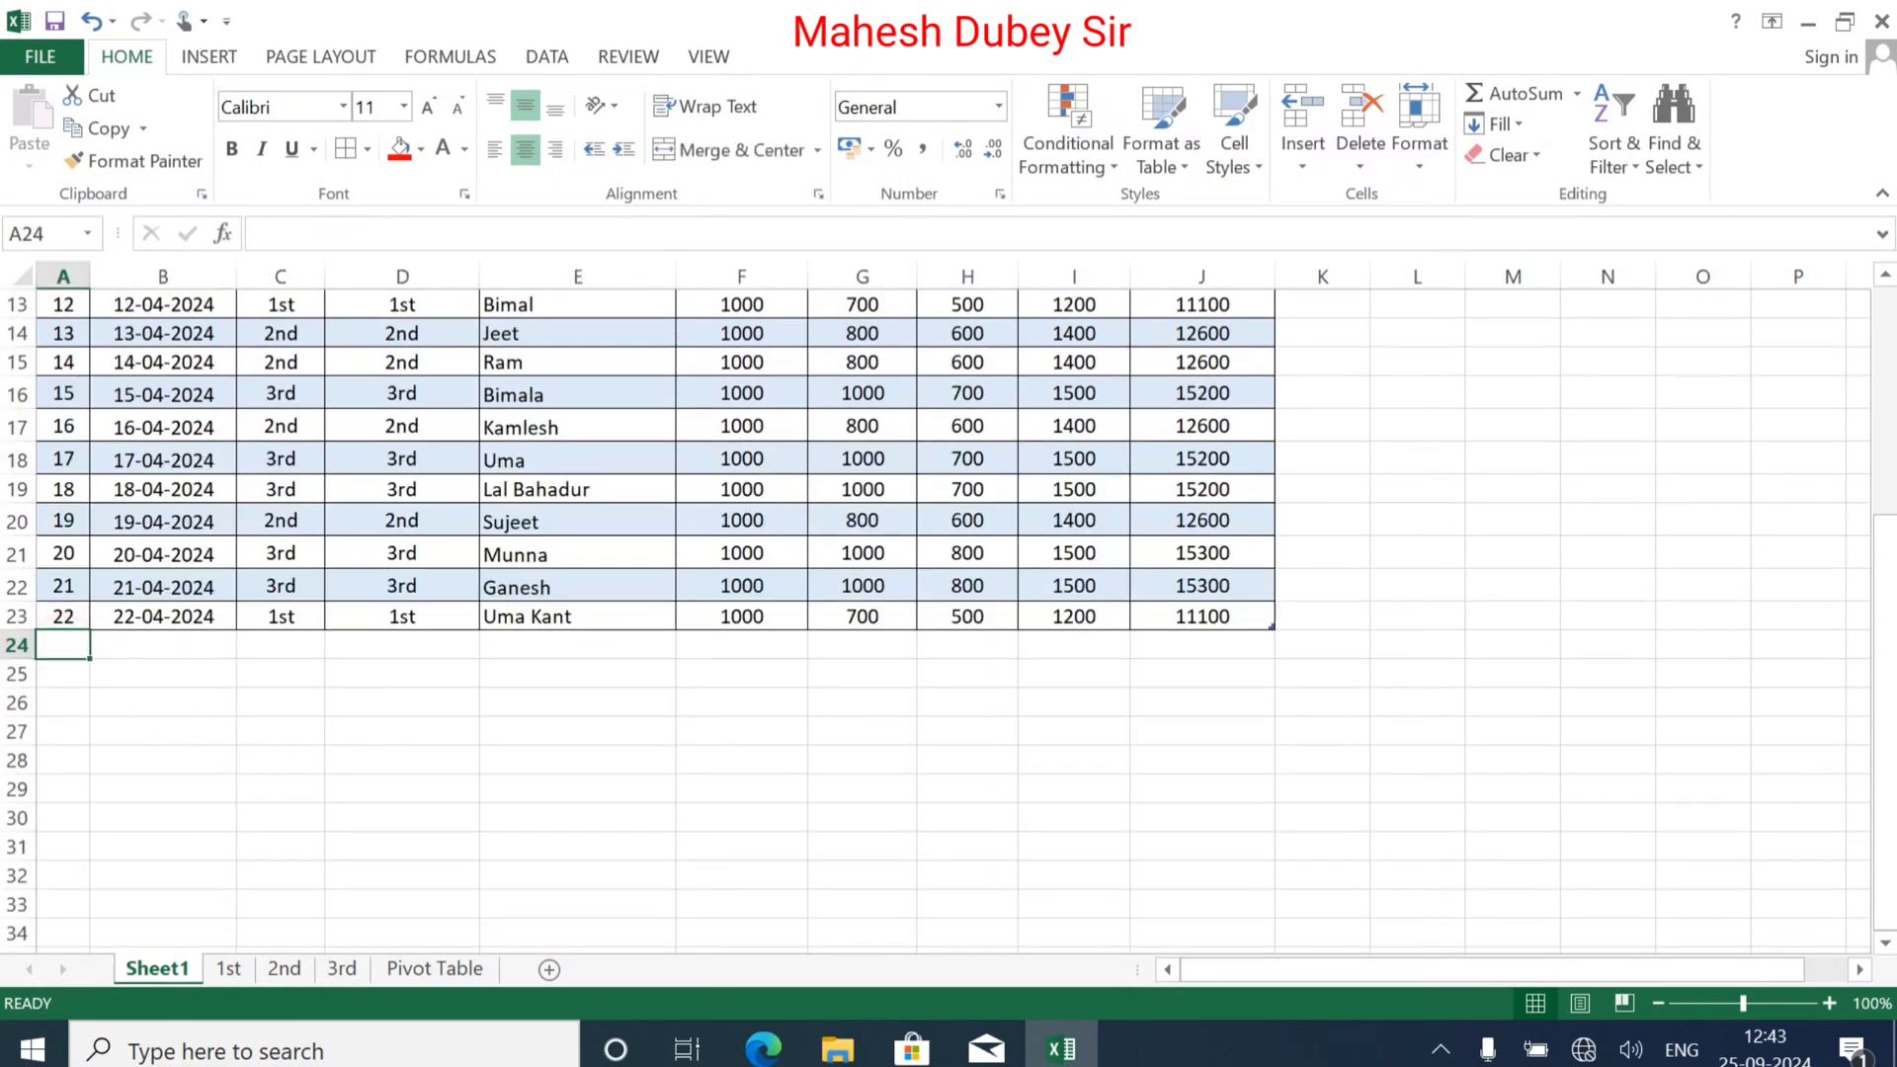
pyautogui.write('23')
pyautogui.press('Tab')
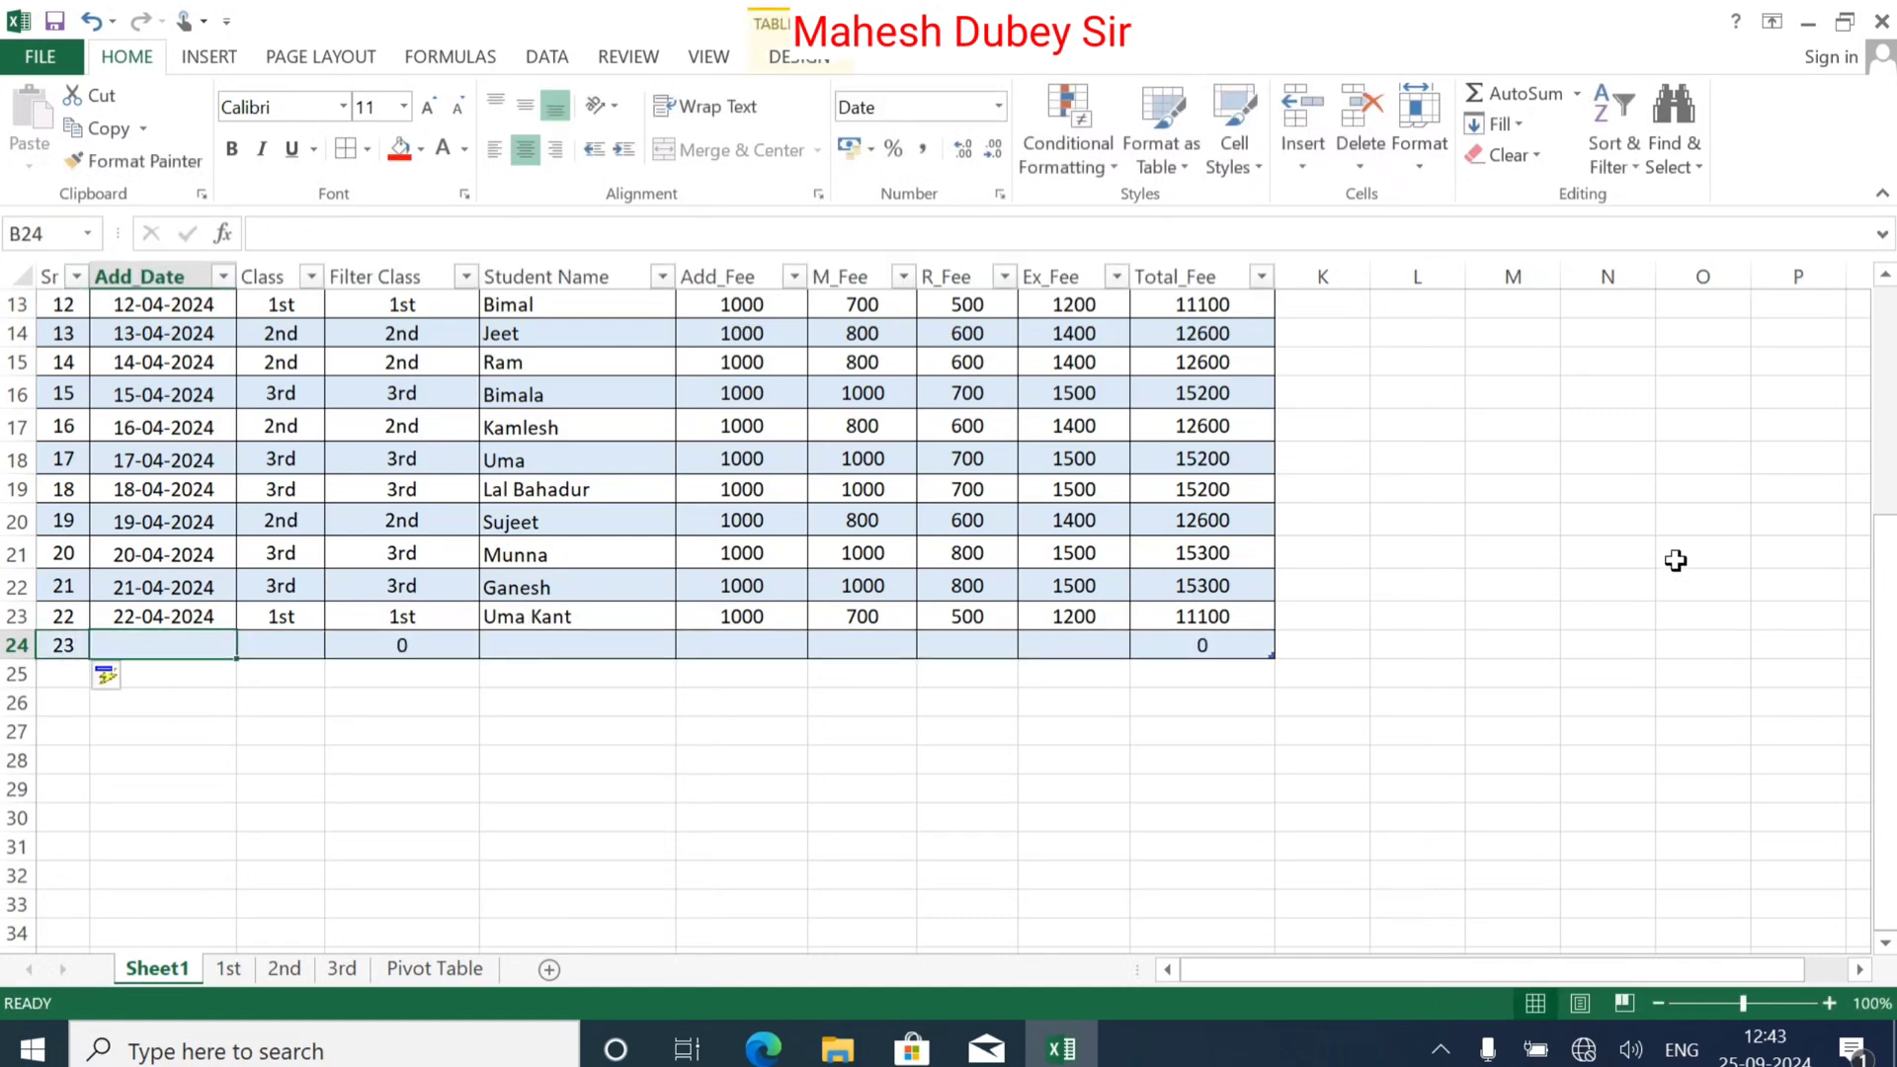
pyautogui.write('22')
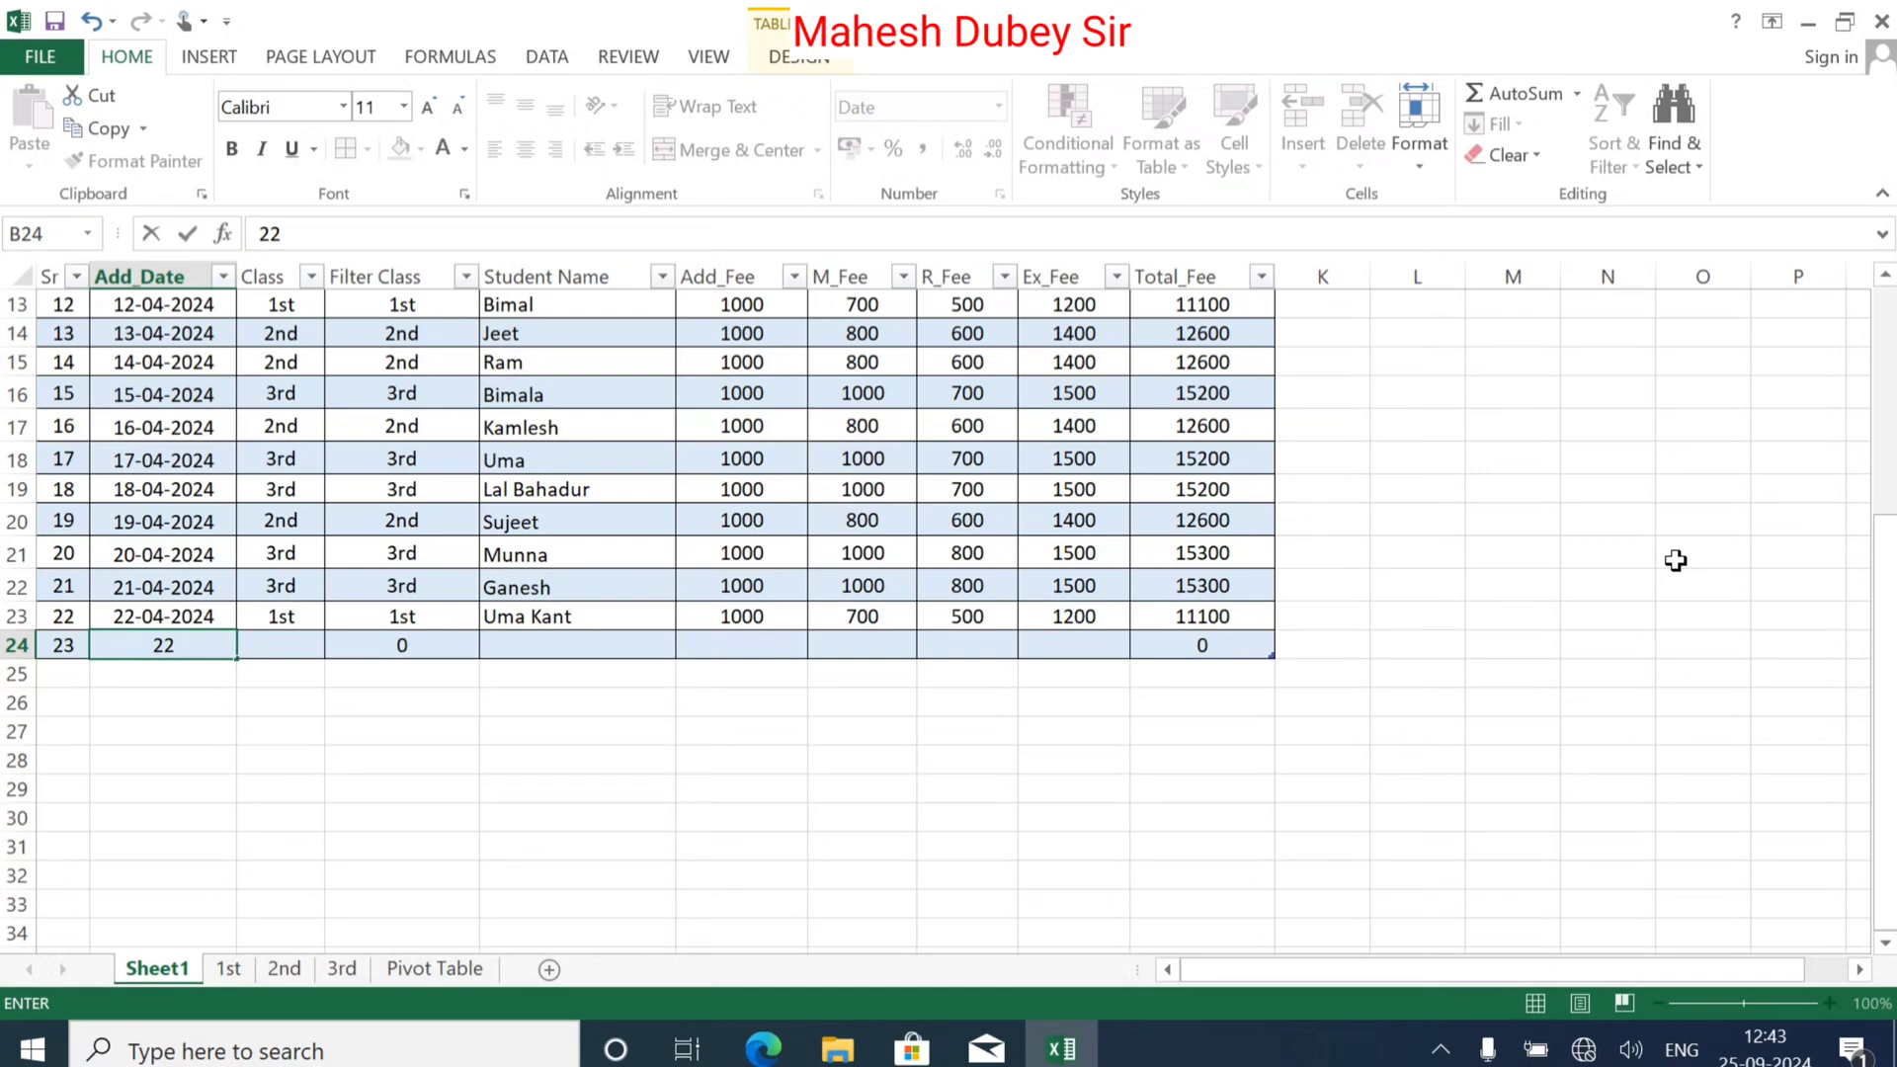
pyautogui.press('BackSpace')
pyautogui.write('3-04-2024')
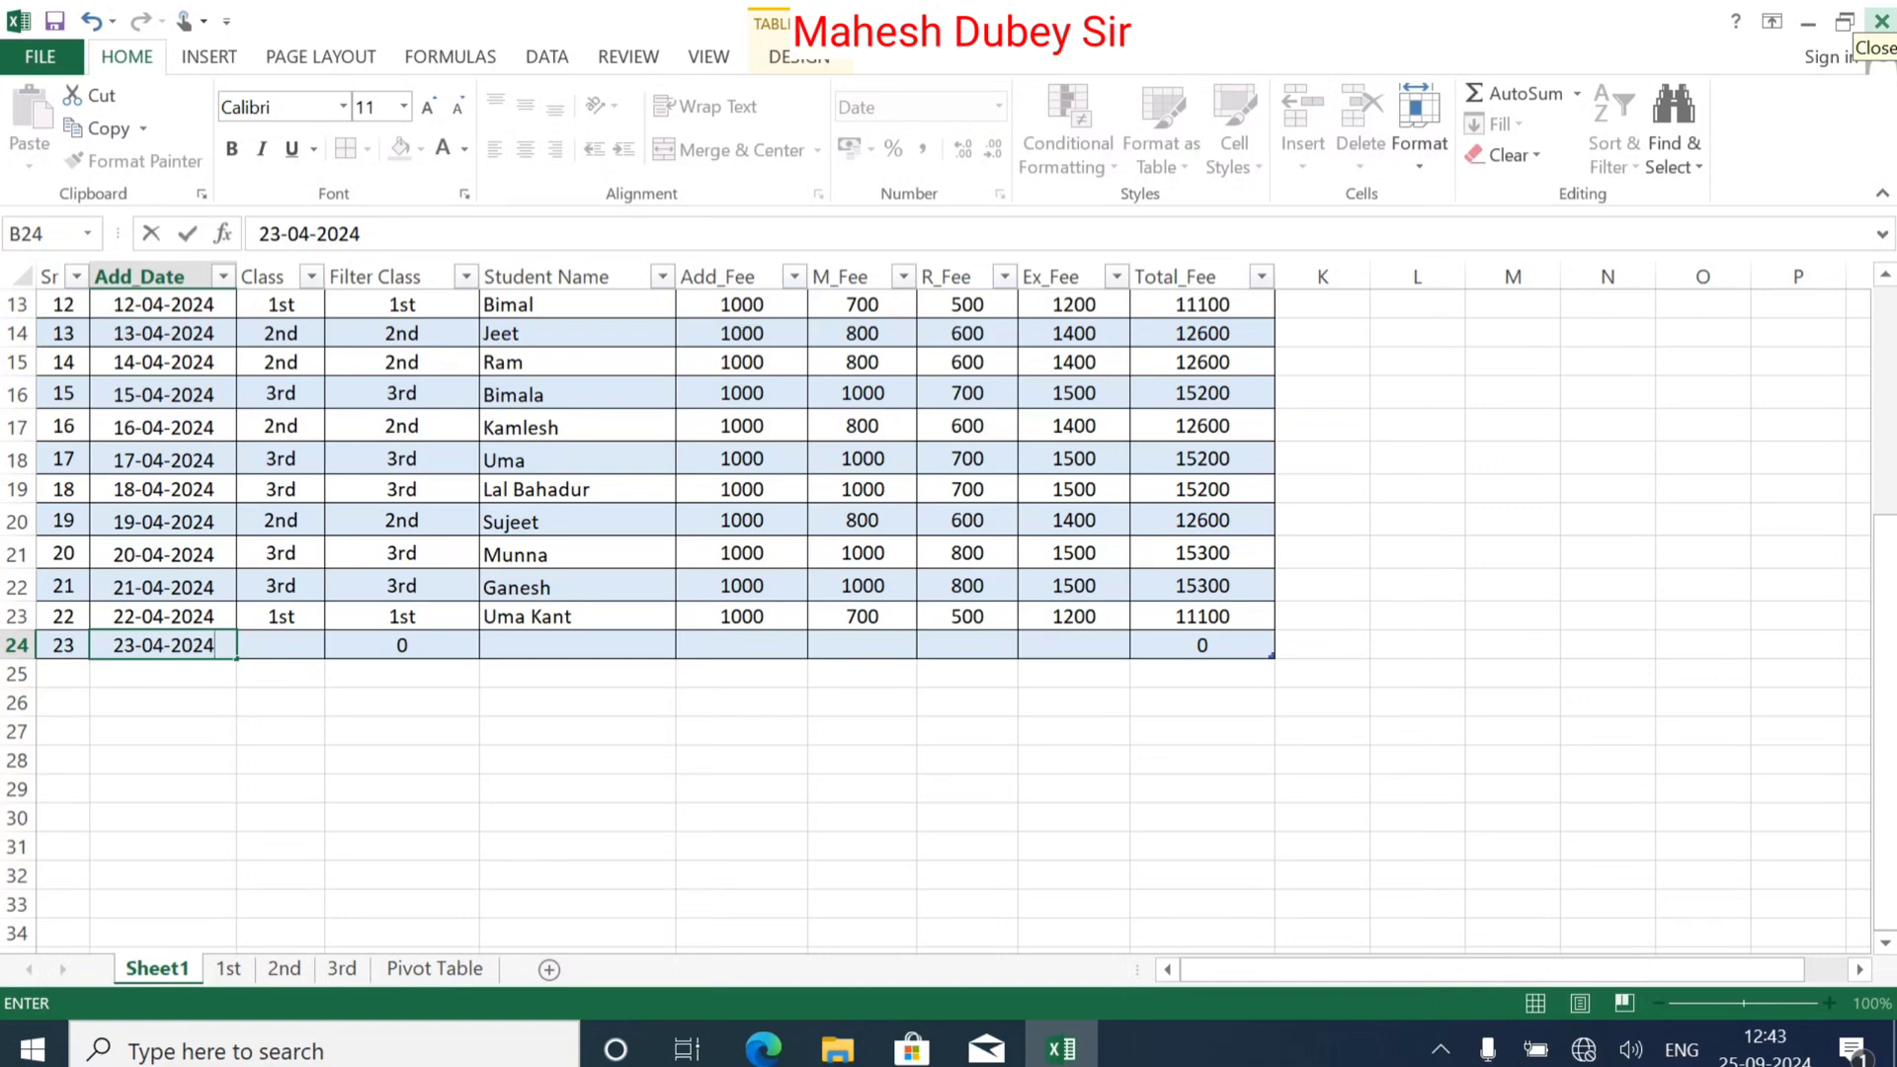
pyautogui.press('Tab')
# Step: Enter 2nd as the class and fill in the student's name in row 24
pyautogui.write('2')
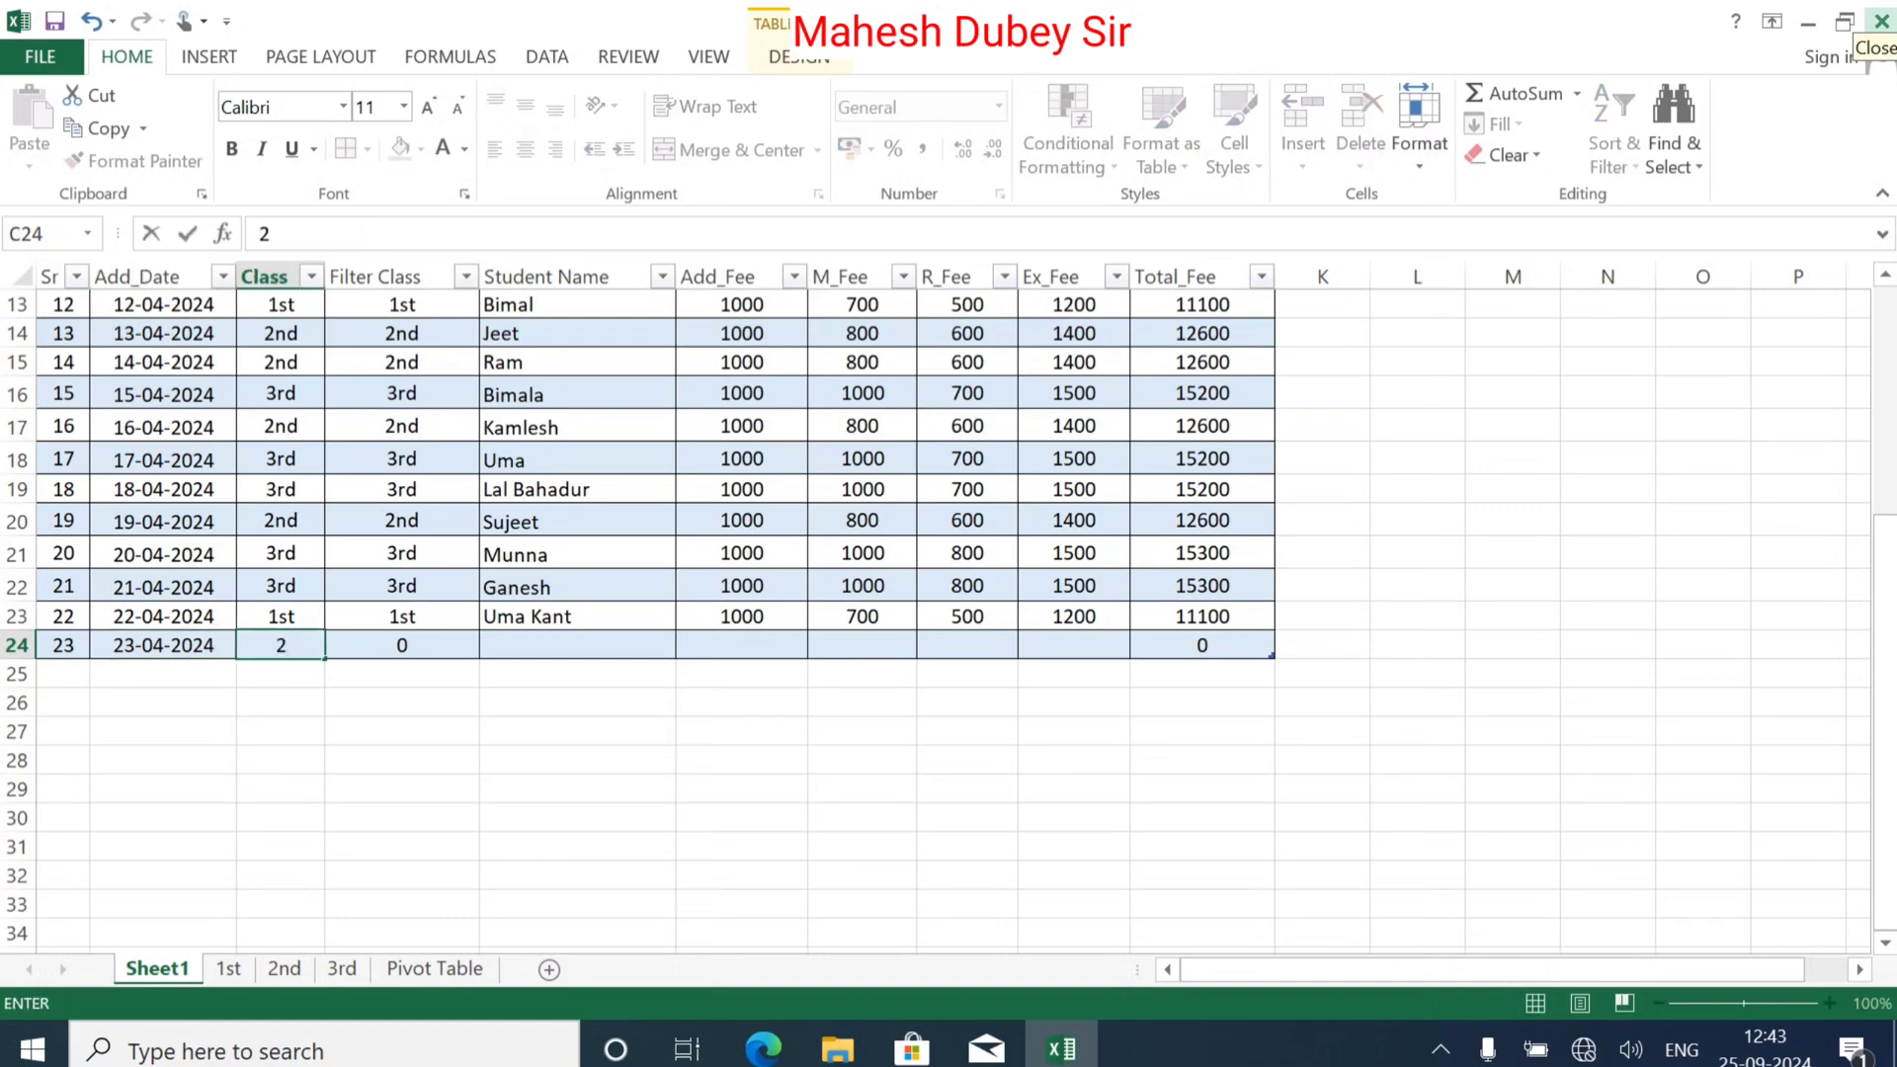
pyautogui.write('nd')
pyautogui.press('Tab')
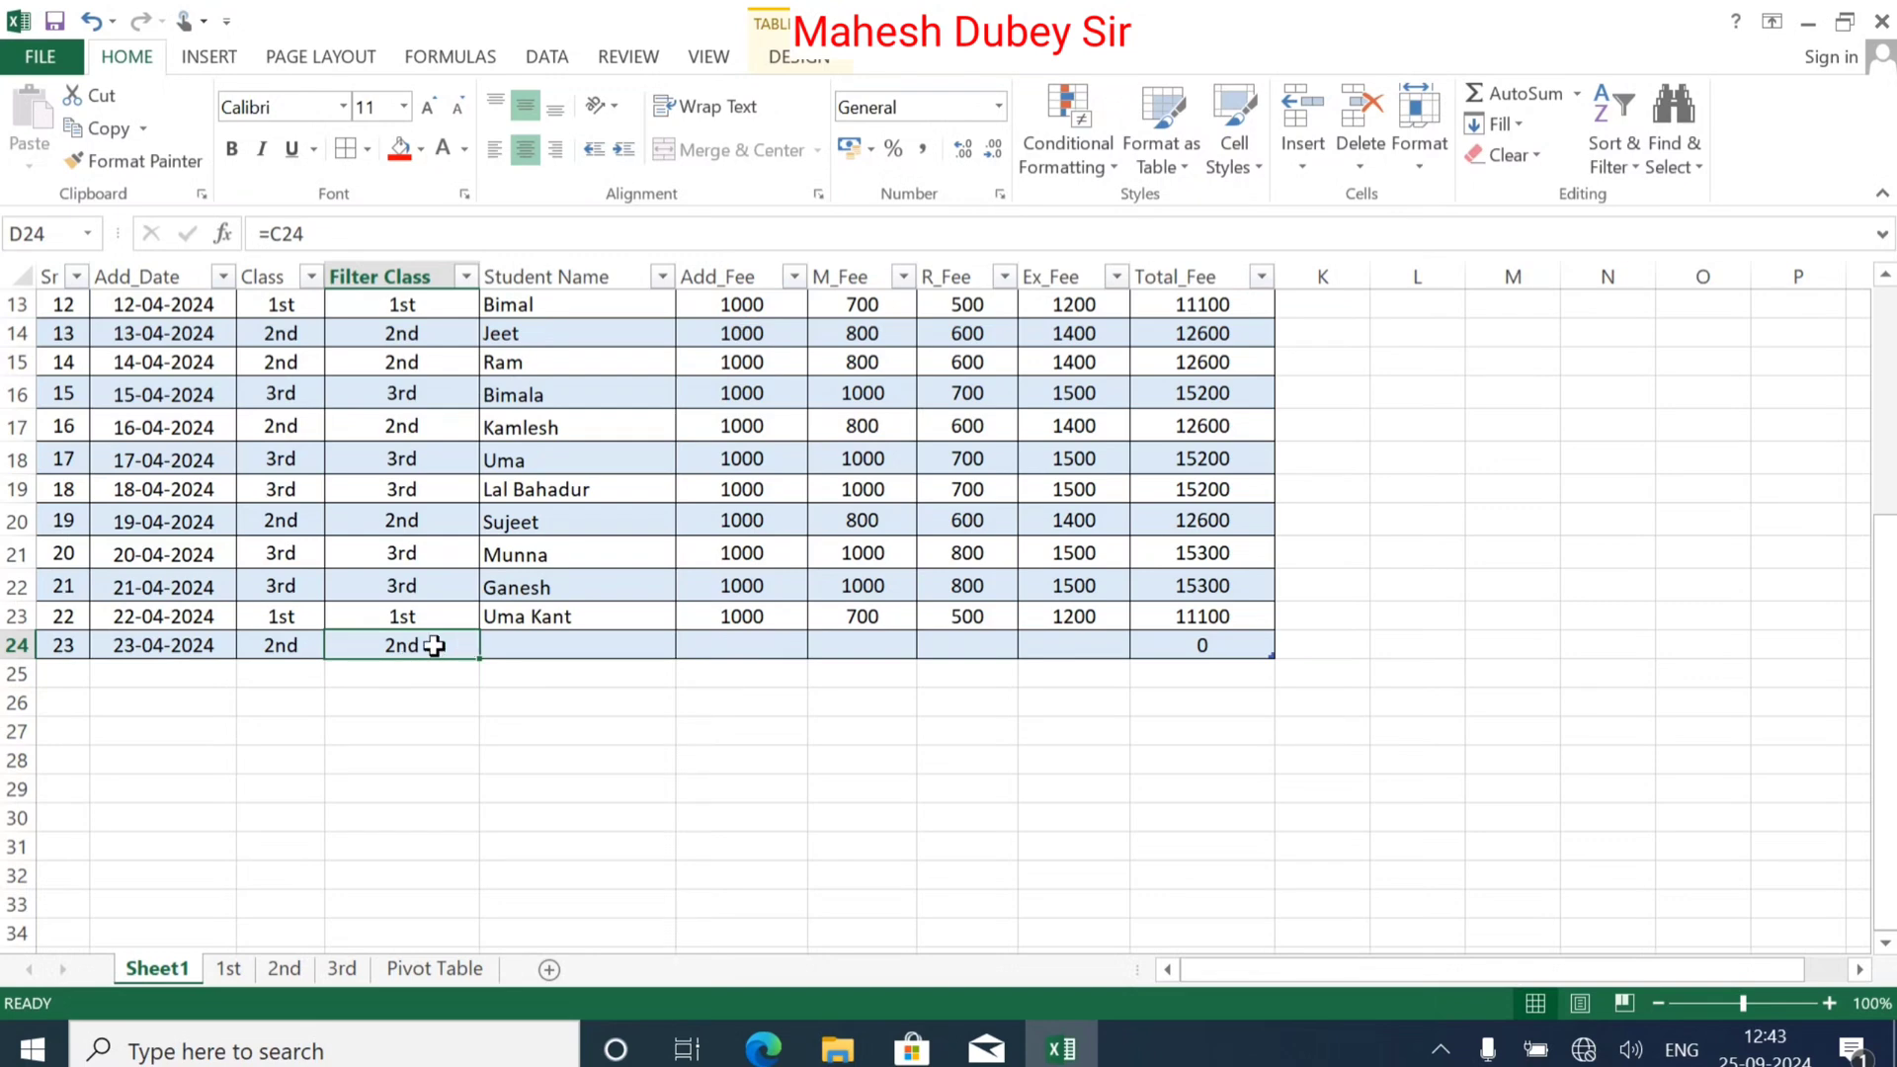
pyautogui.press('Tab')
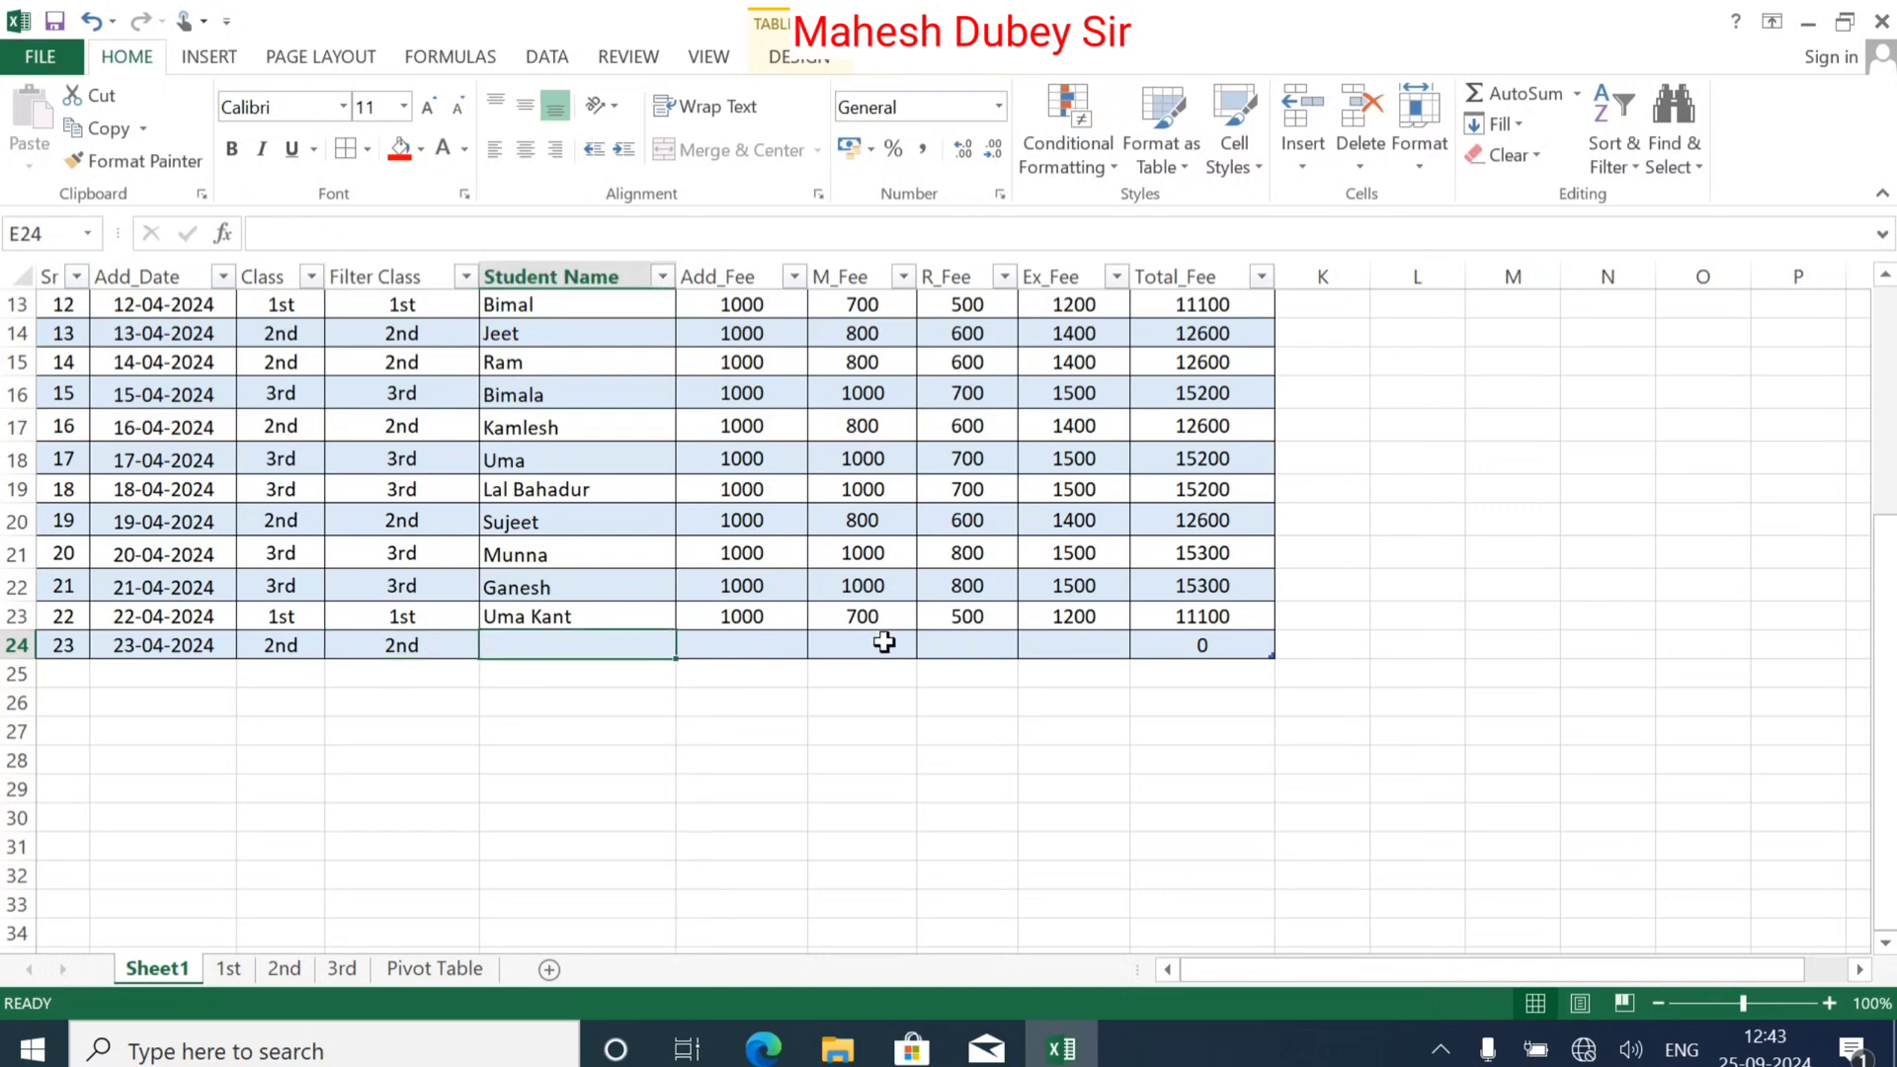
pyautogui.write('Sachin')
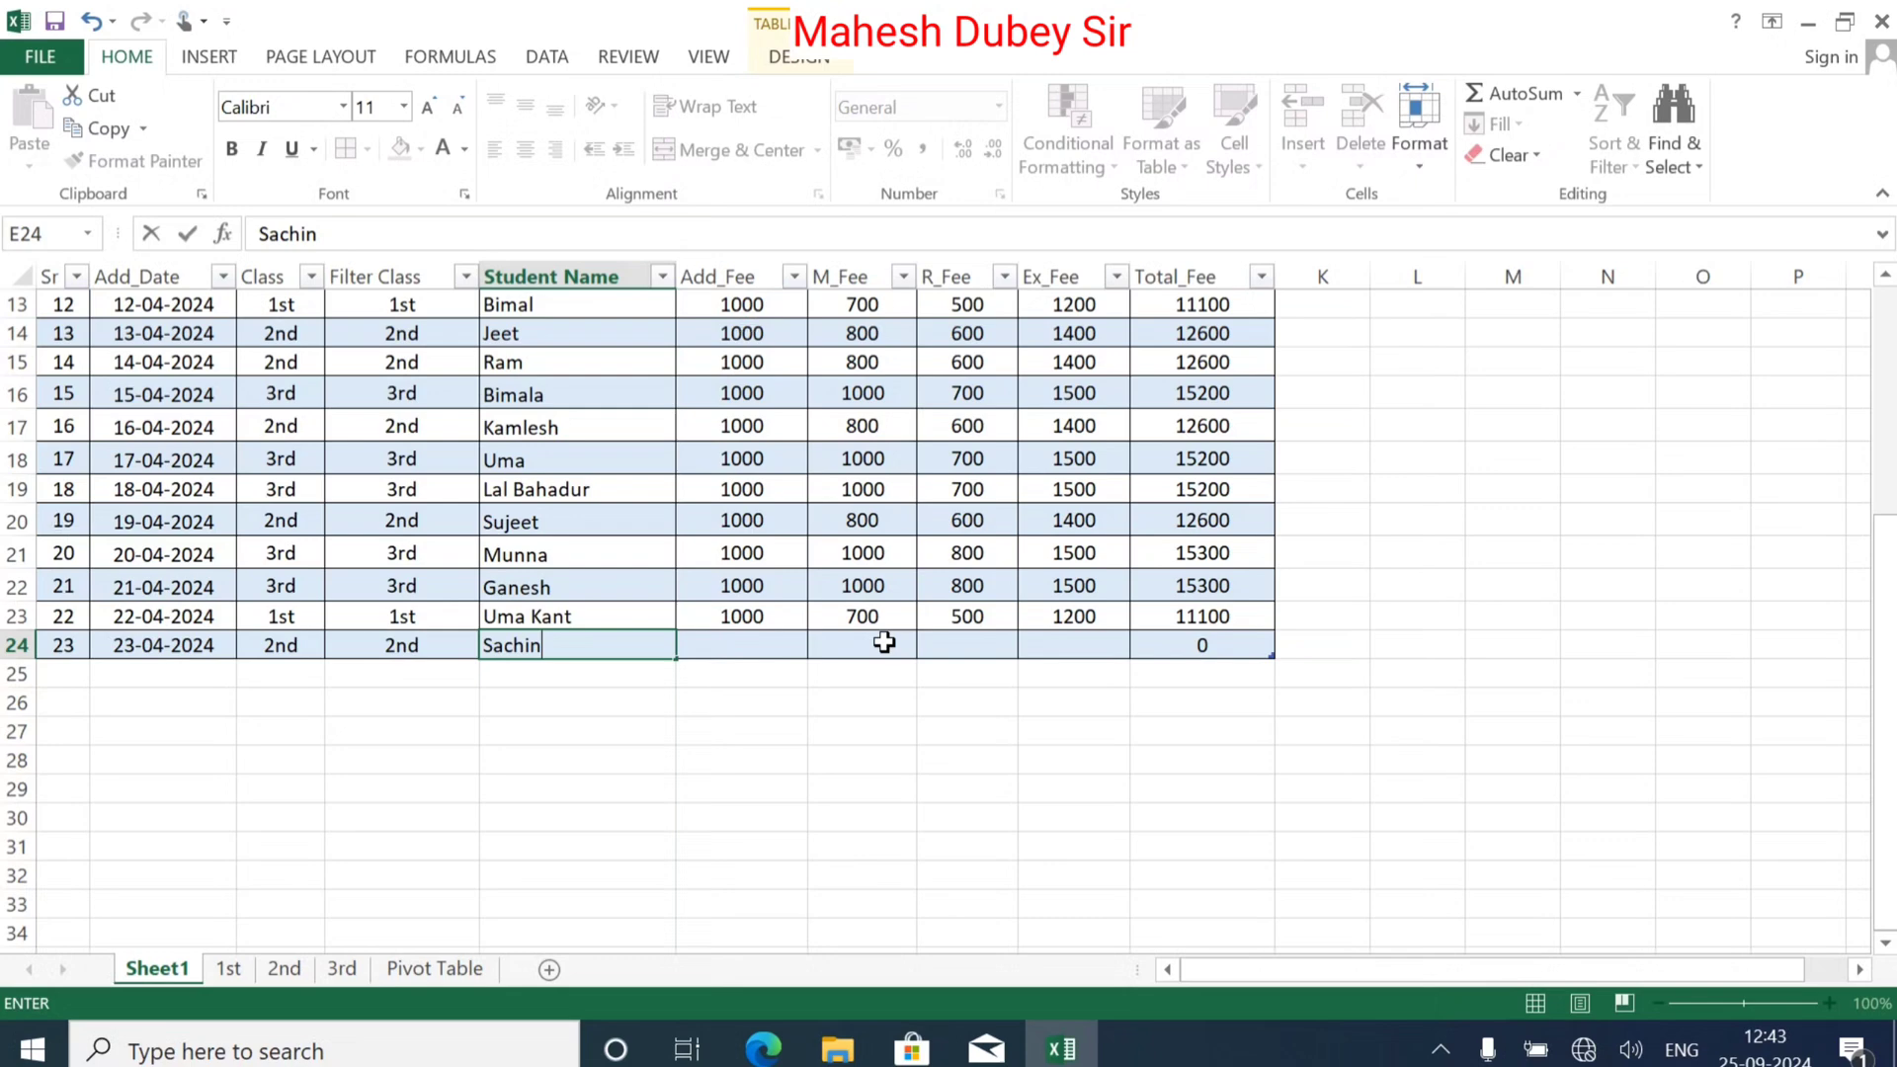
pyautogui.press('Tab')
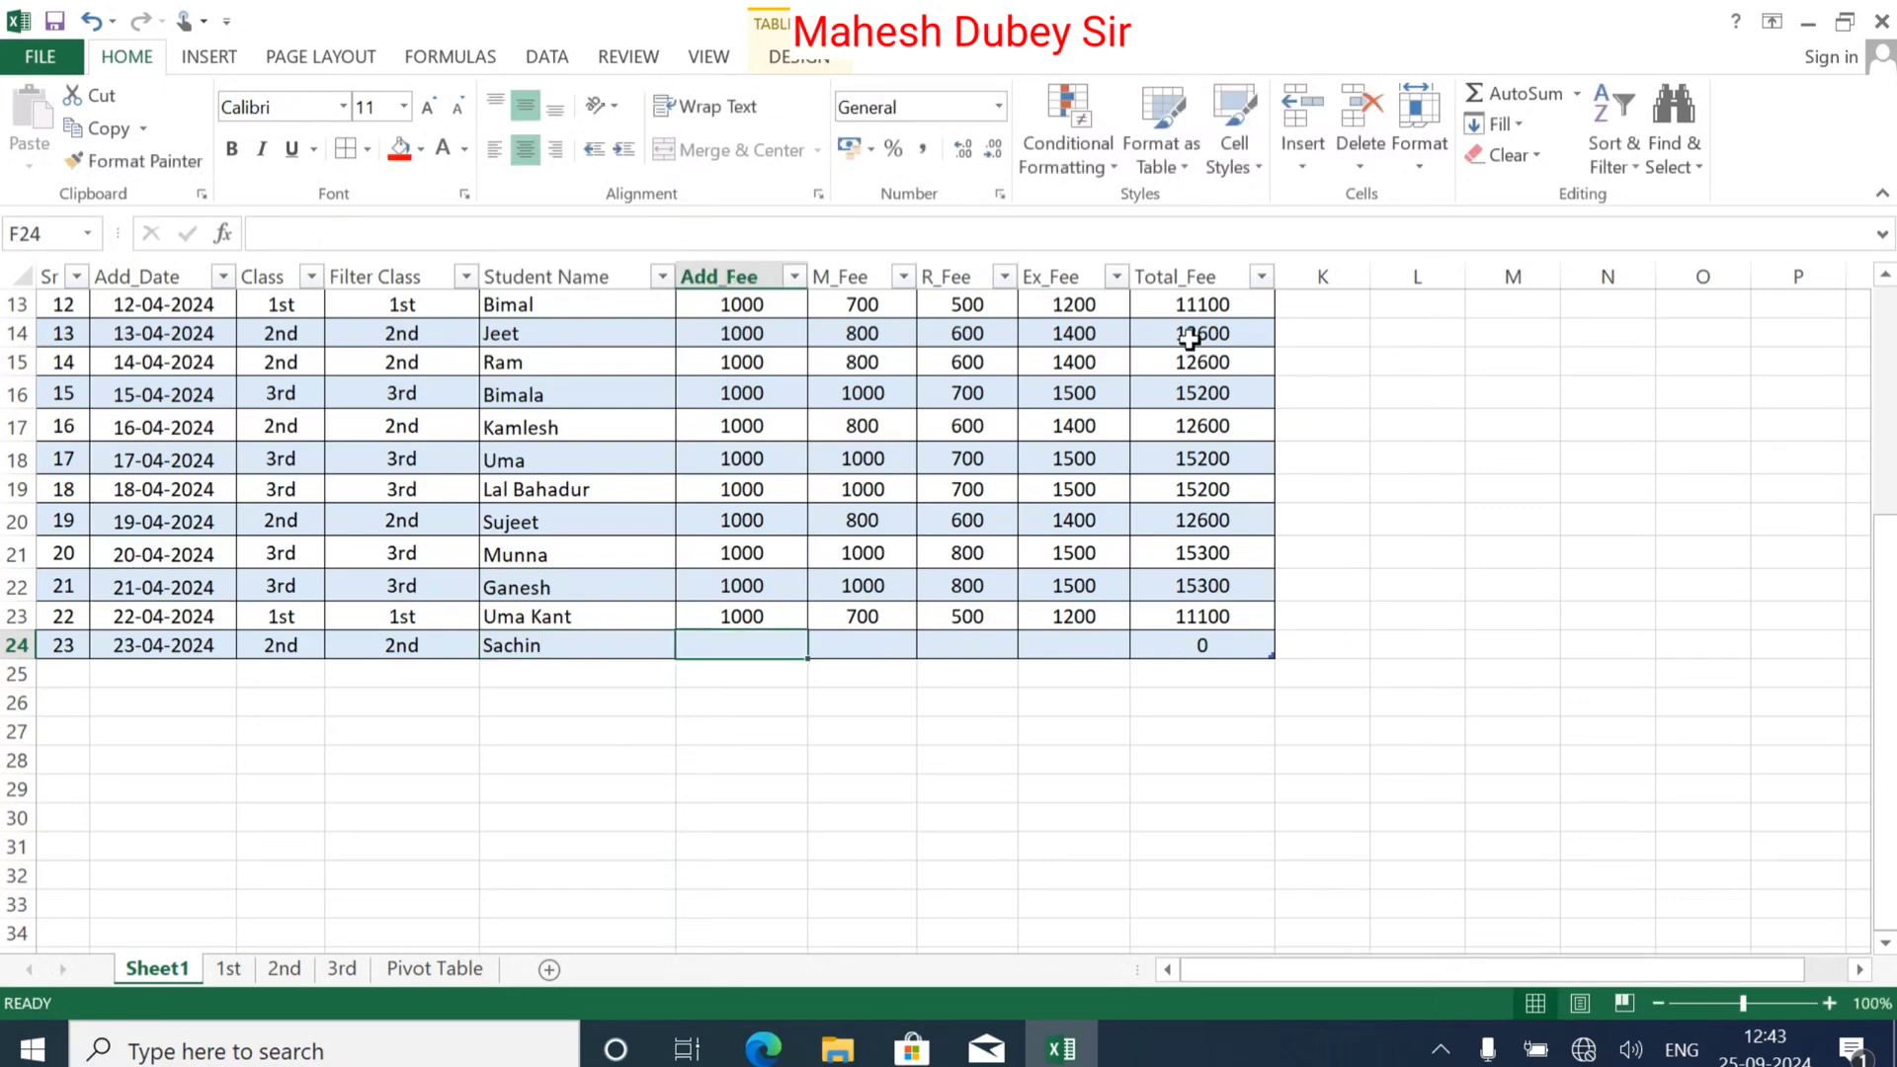
# Step: Fill Add_Fee 1000 down from the row above, and enter M_Fee 800, R_Fee 600 and Ex_Fee 1400 in row 24
pyautogui.hotkey('ctrl', 'd')
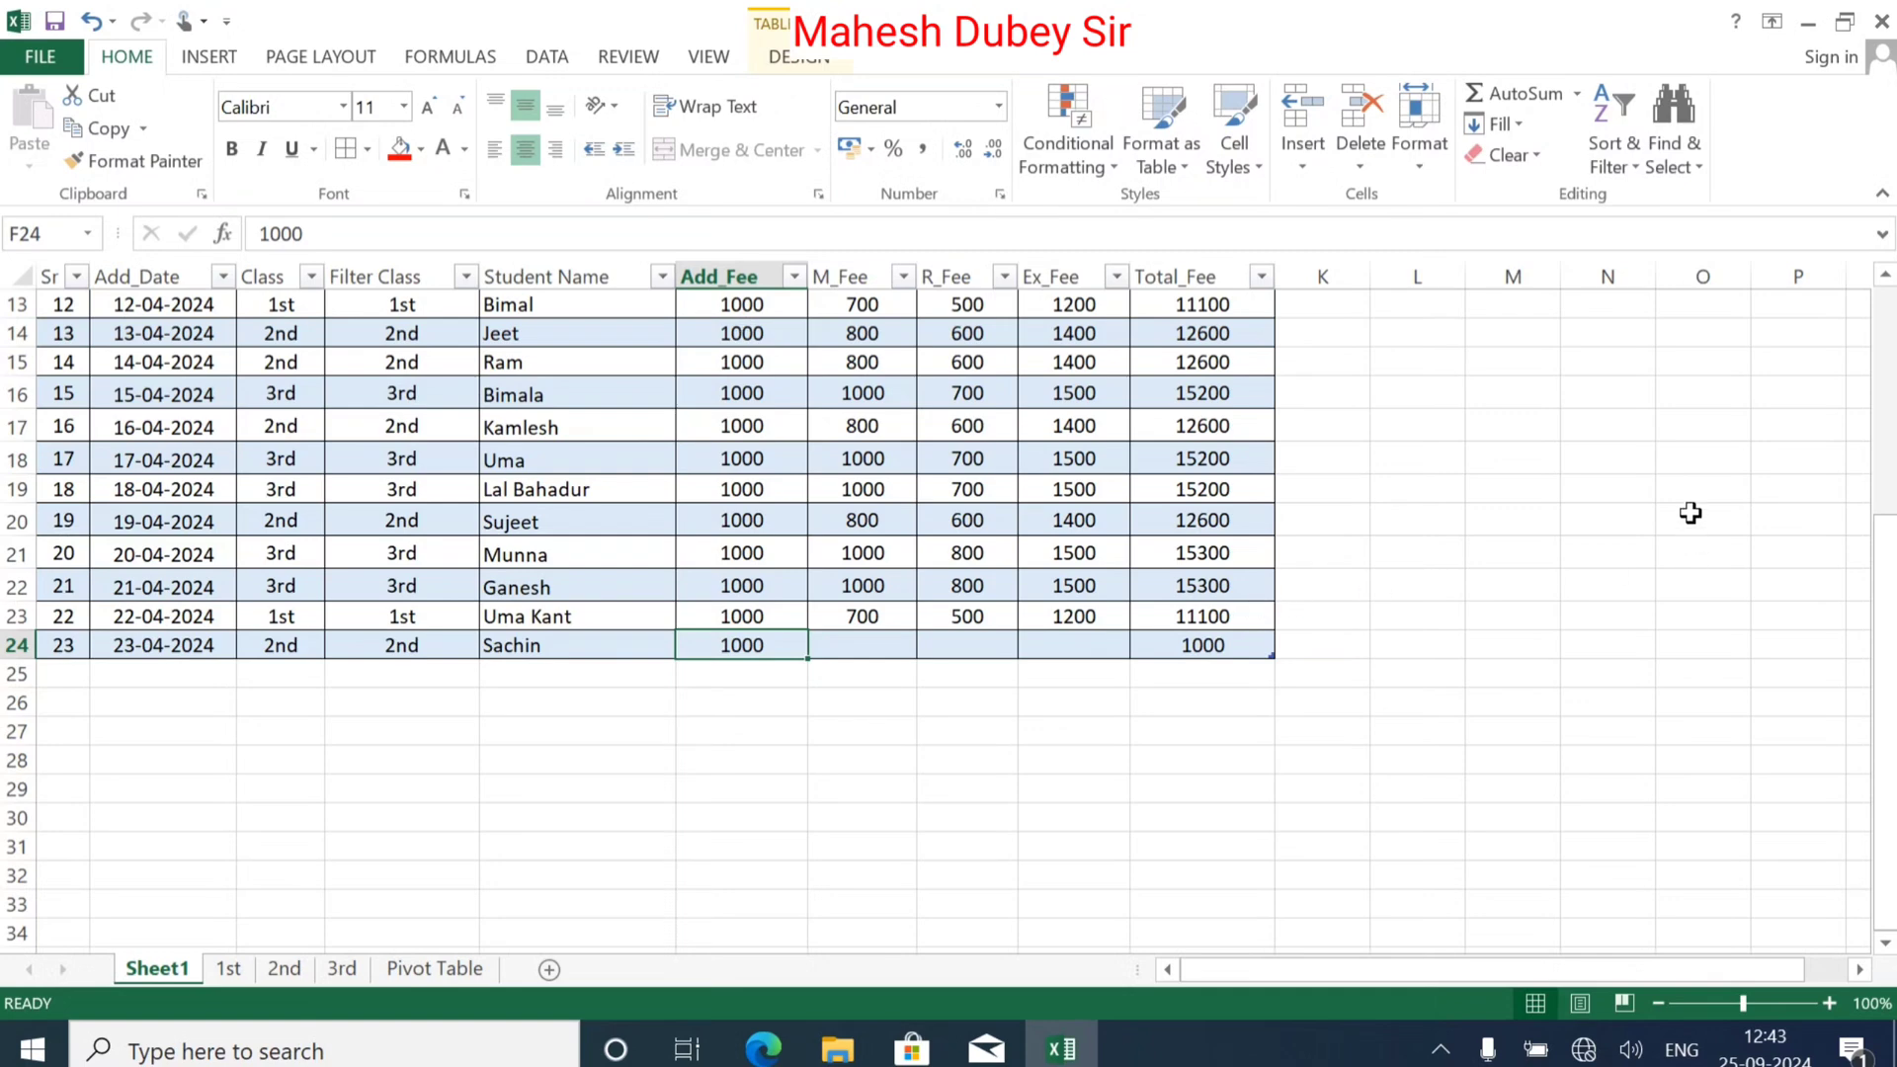
pyautogui.press('Tab')
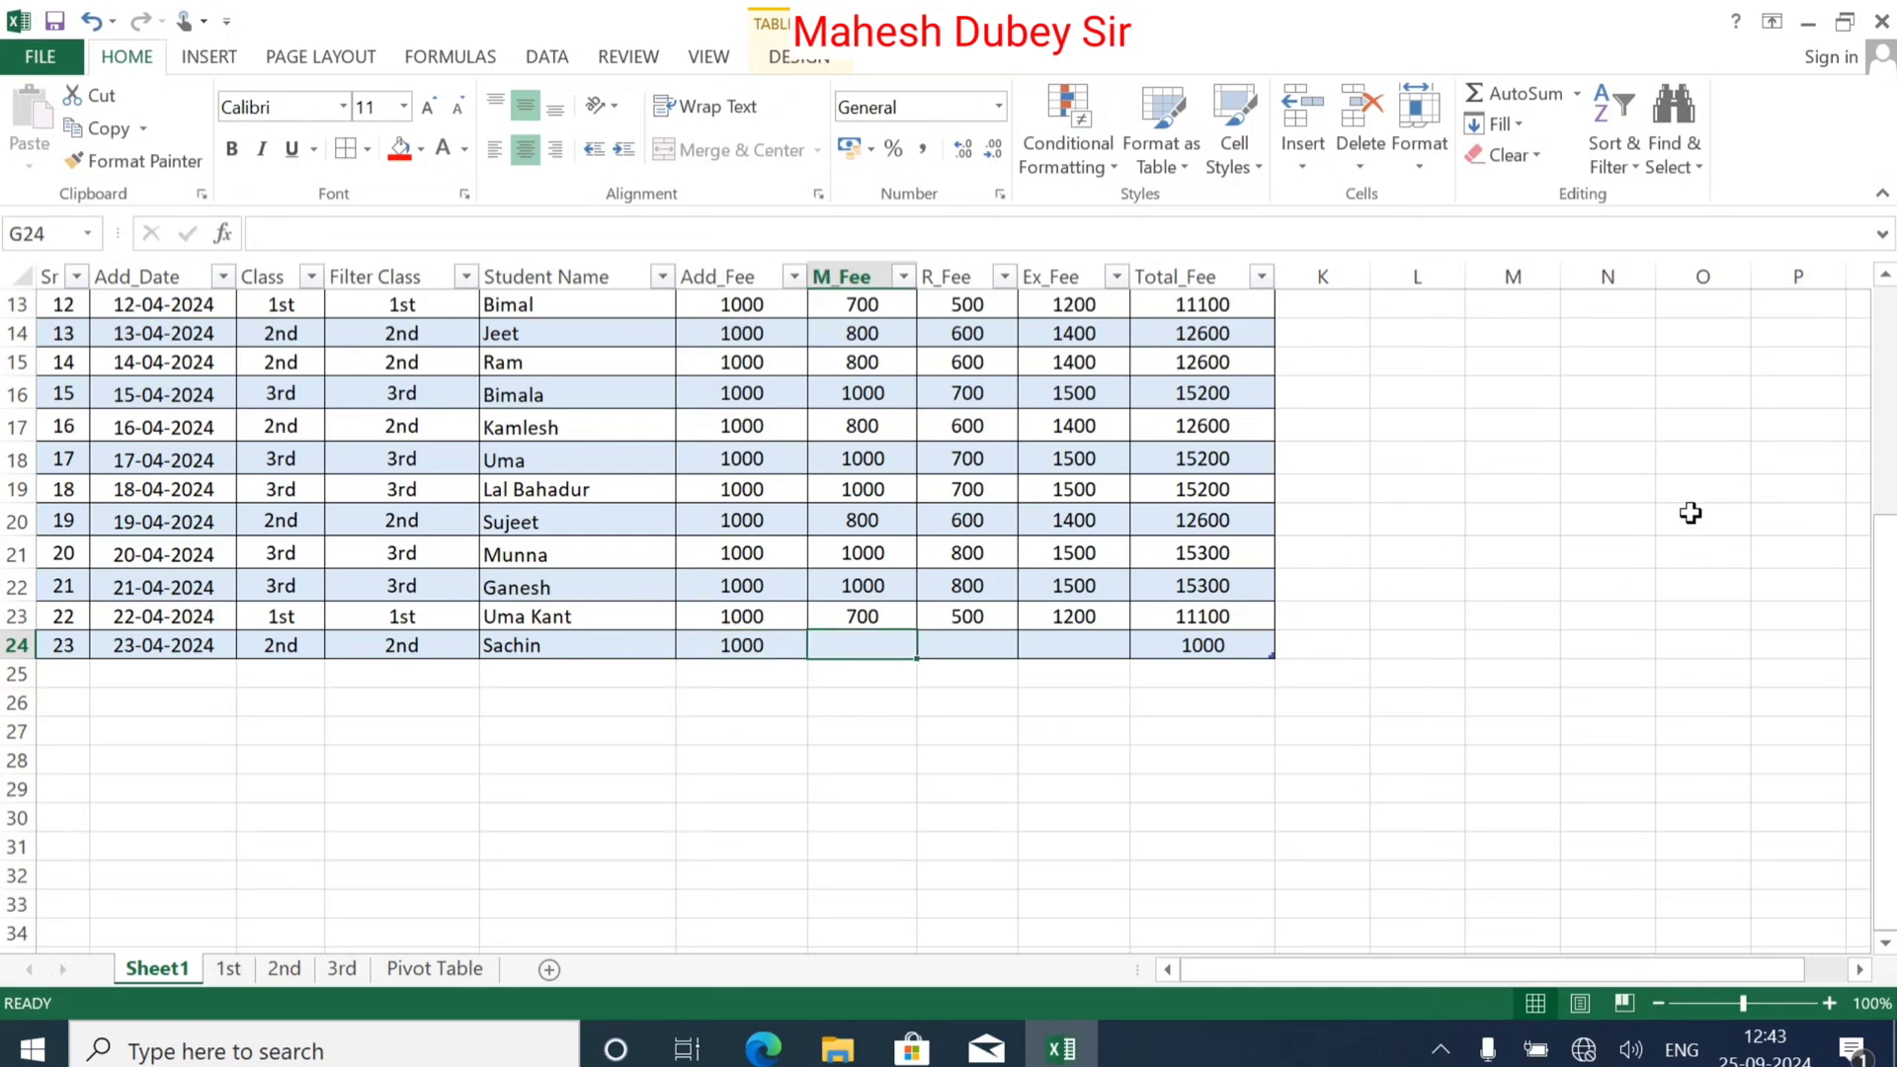
pyautogui.write('800')
pyautogui.press('Tab')
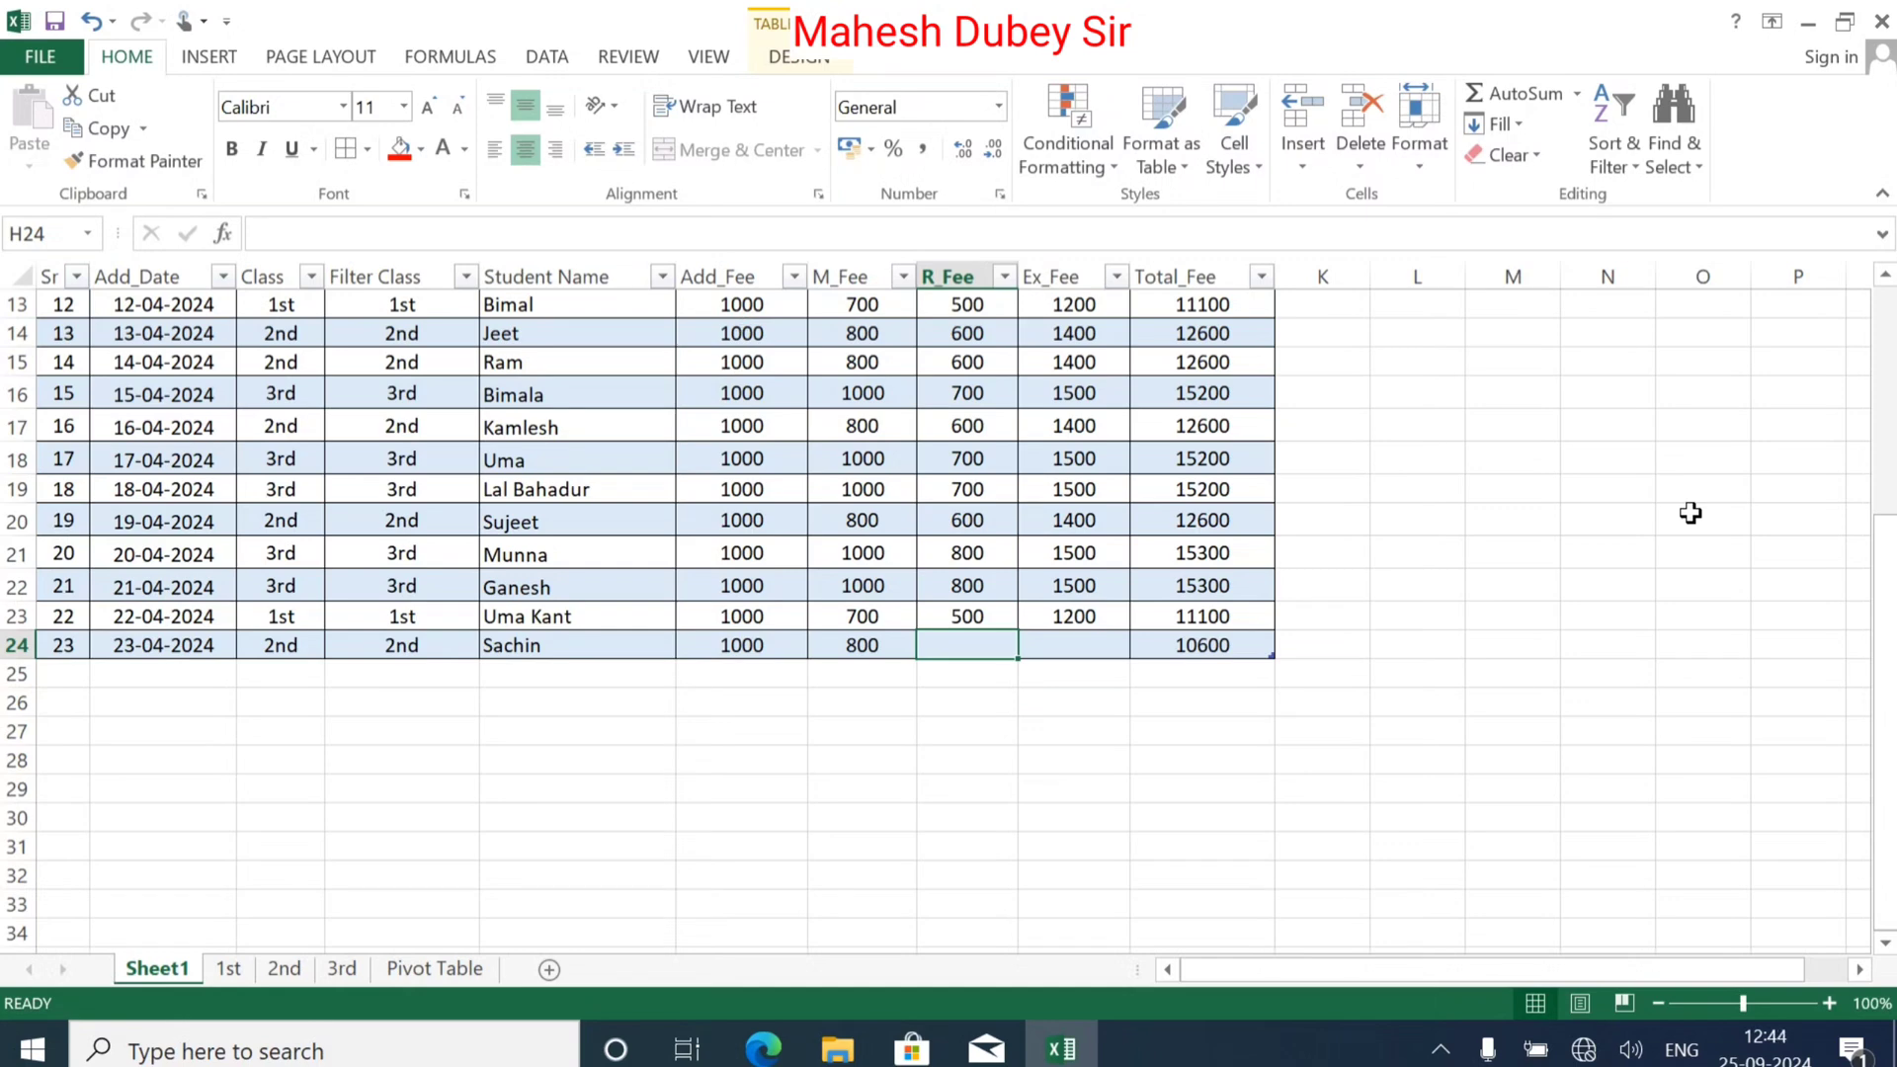
pyautogui.write('600')
pyautogui.press('Tab')
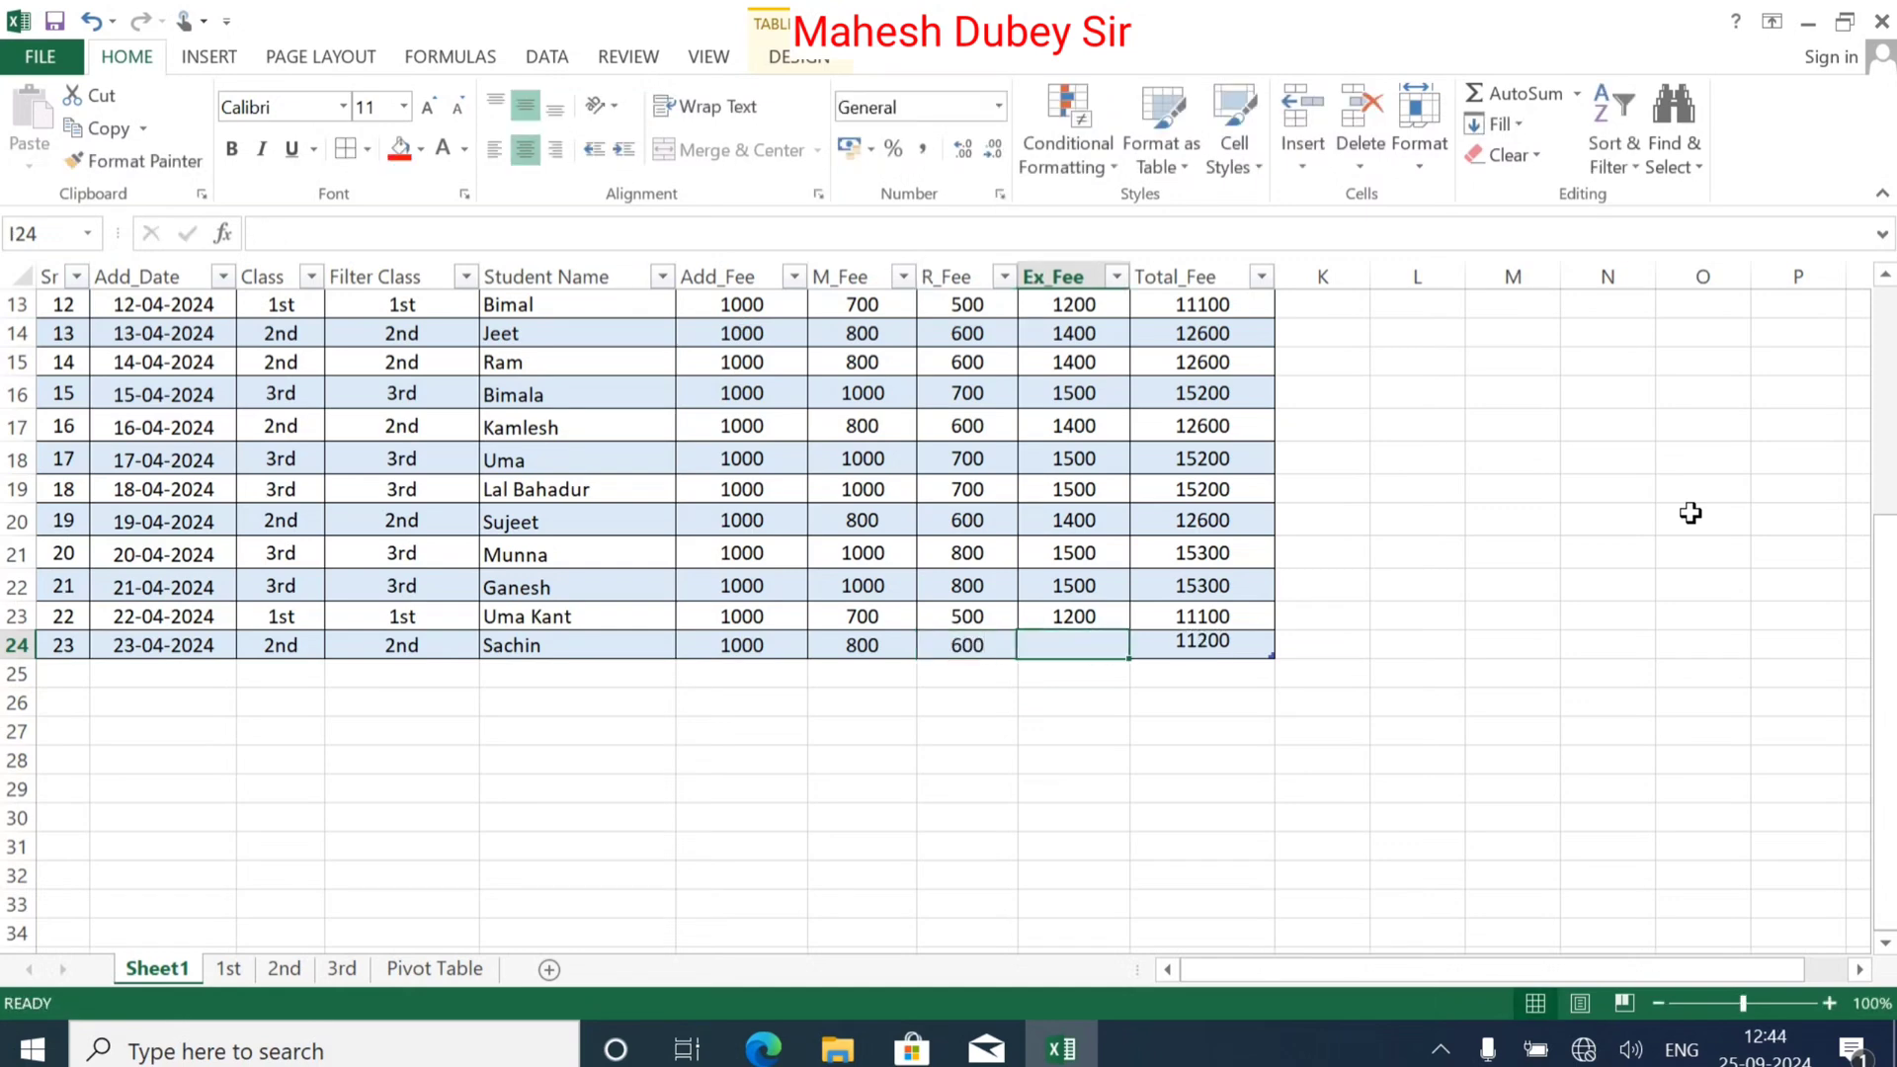
pyautogui.write('1400')
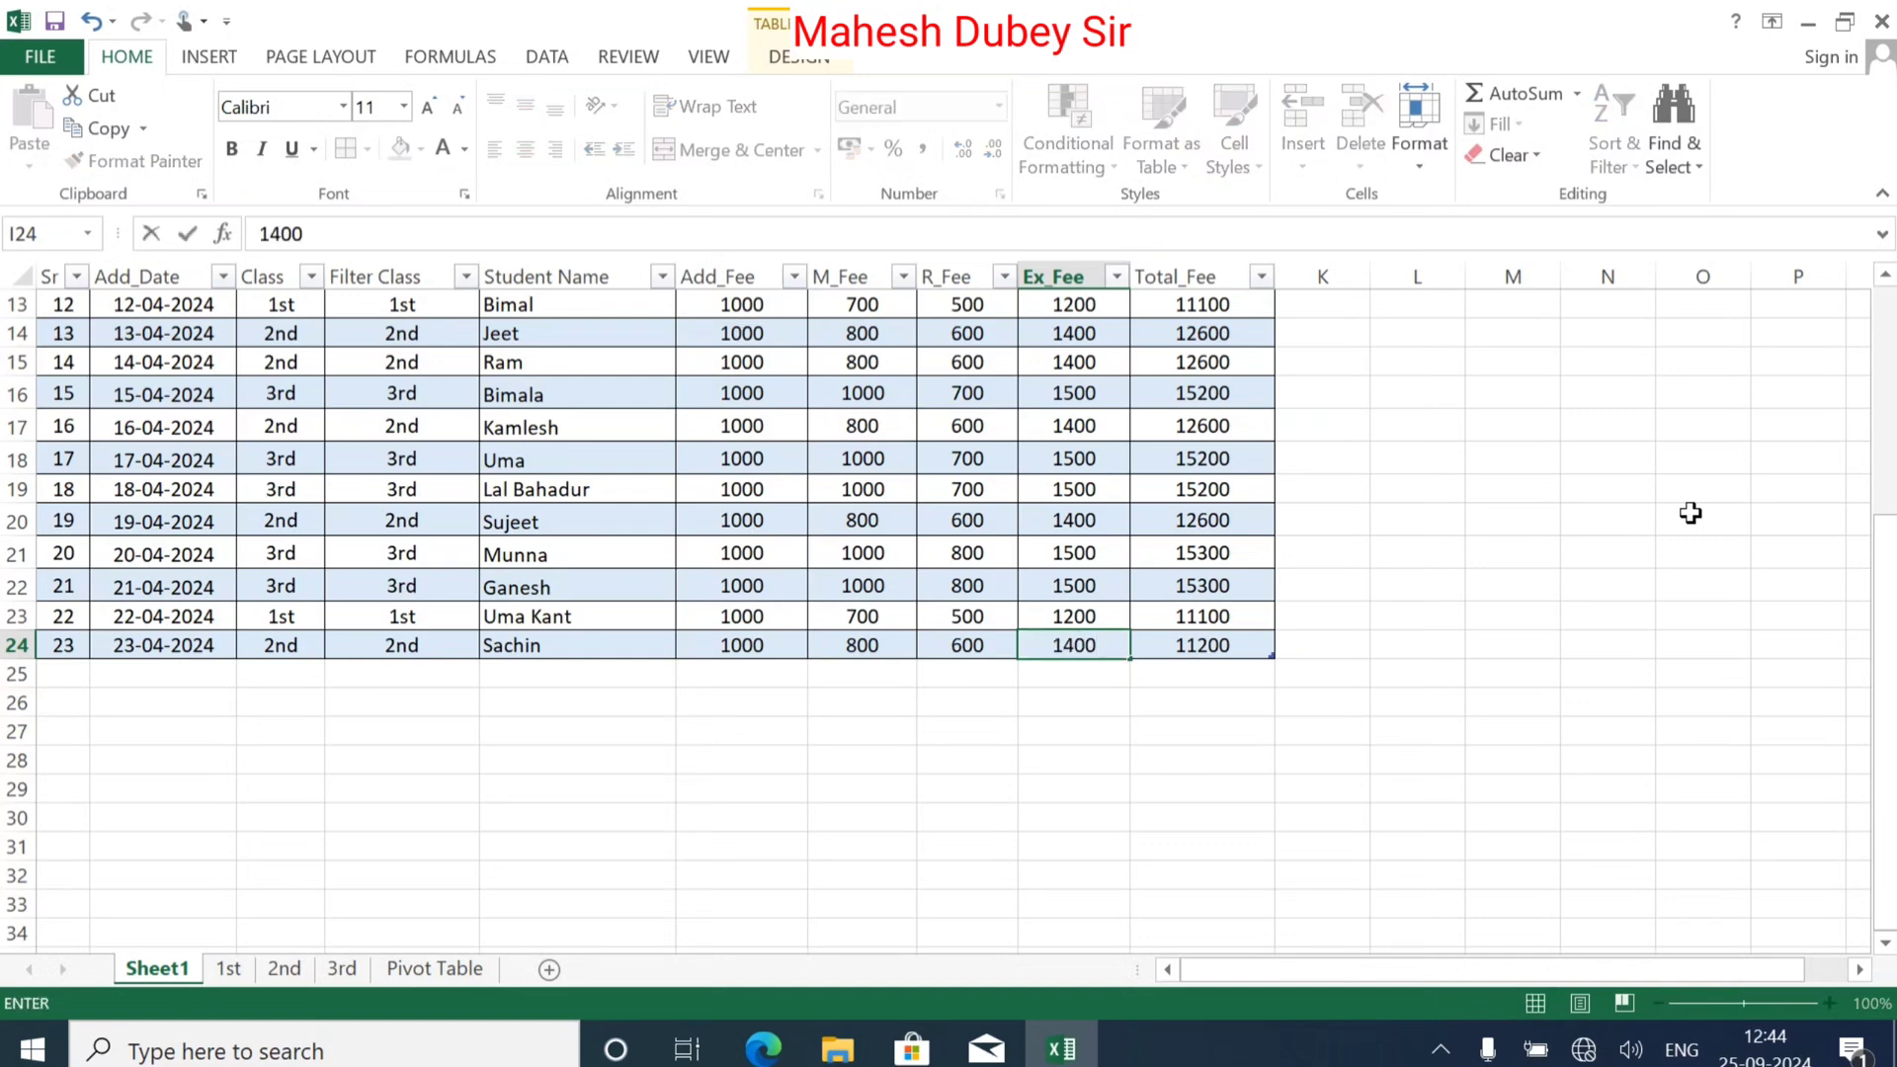
pyautogui.press('Tab')
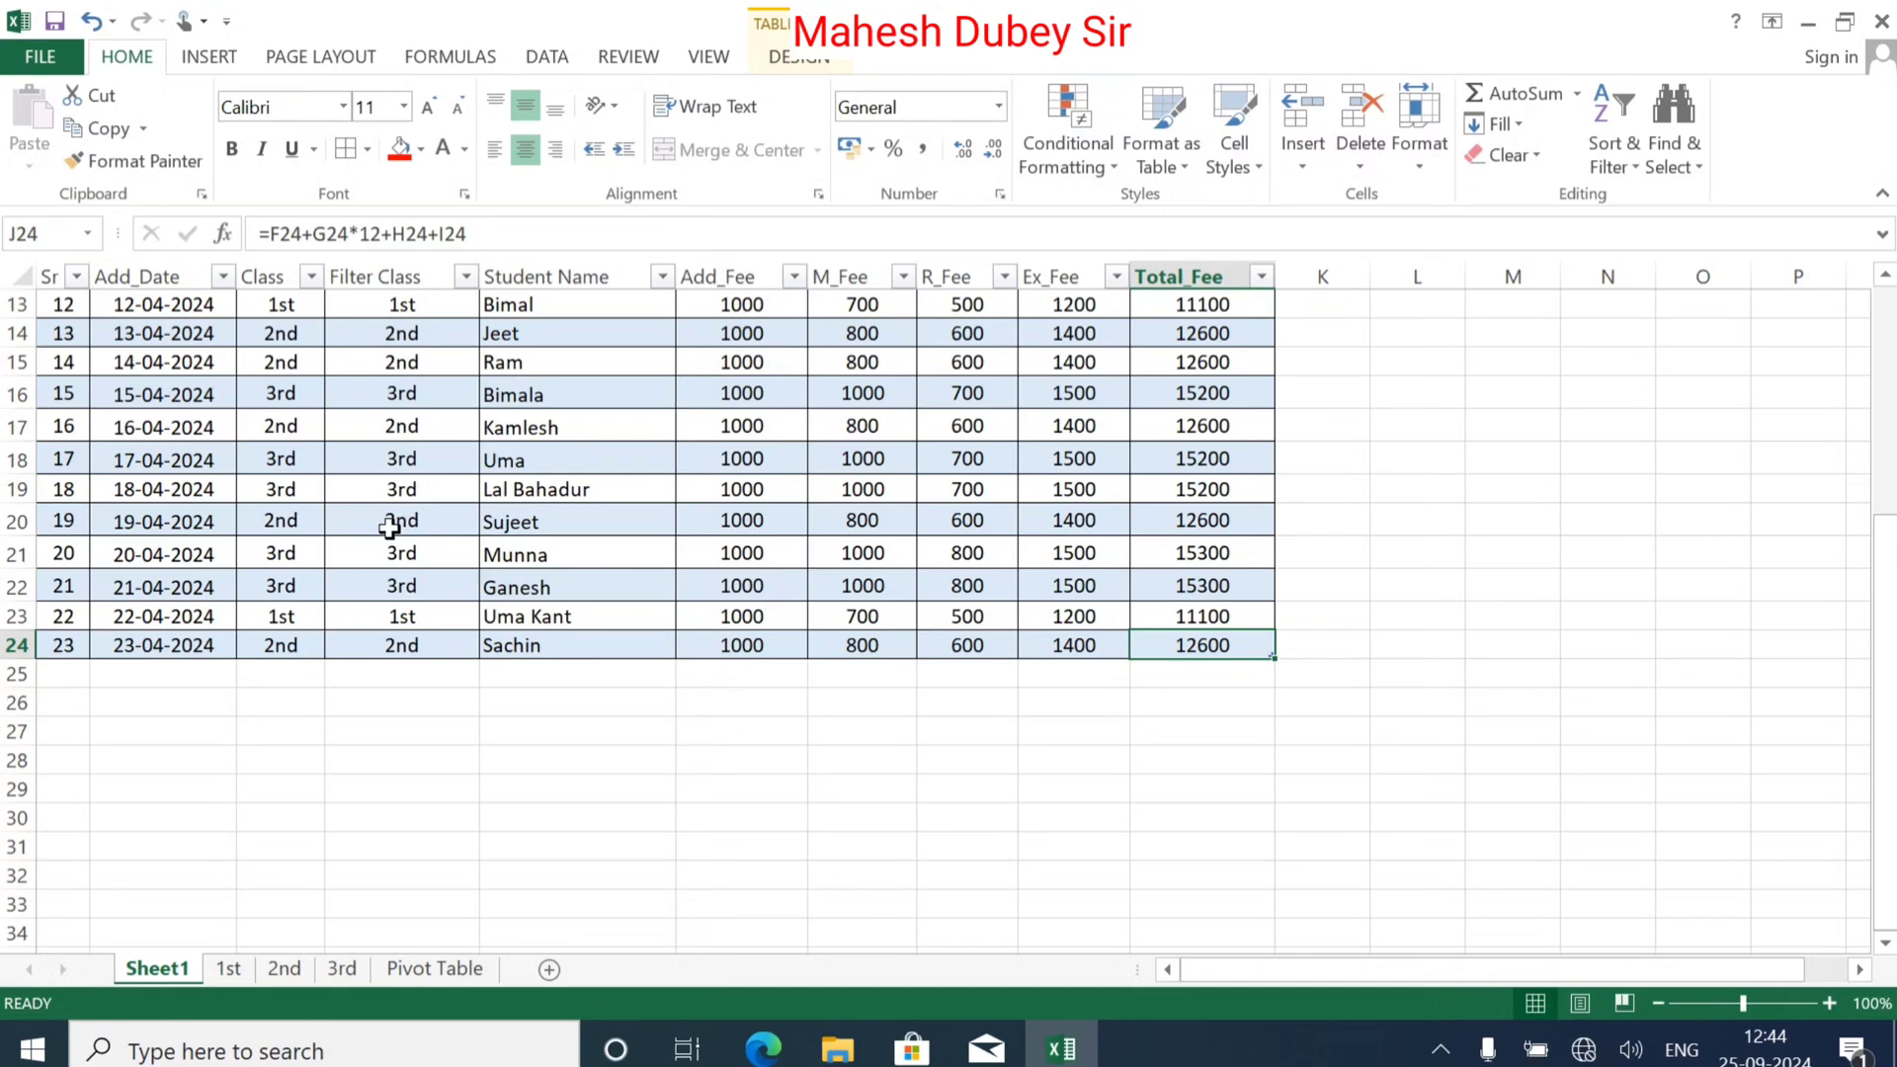
# Step: Look through the Pivot Table, 3rd, 2nd and 1st sheets for the new row 24 record from Sheet1
pyautogui.click(440, 970)
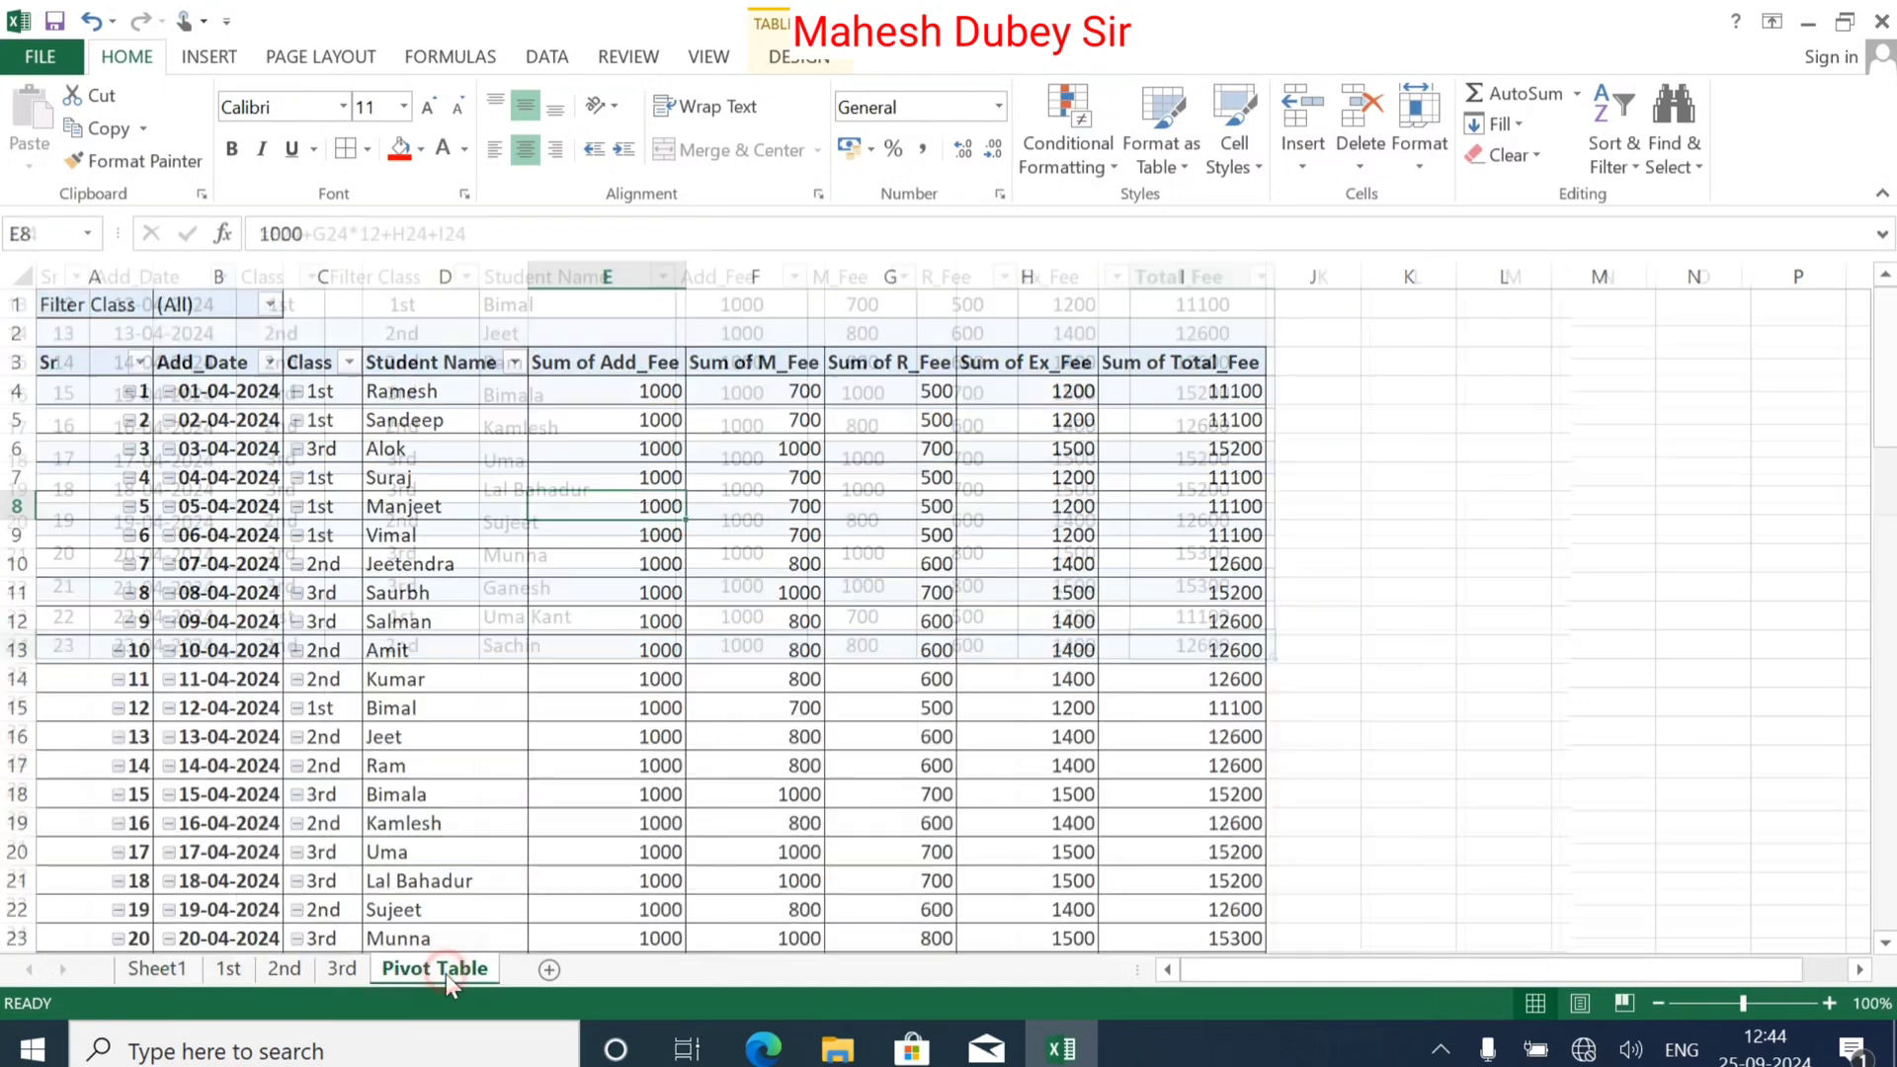
pyautogui.scroll(-3, 879, 731)
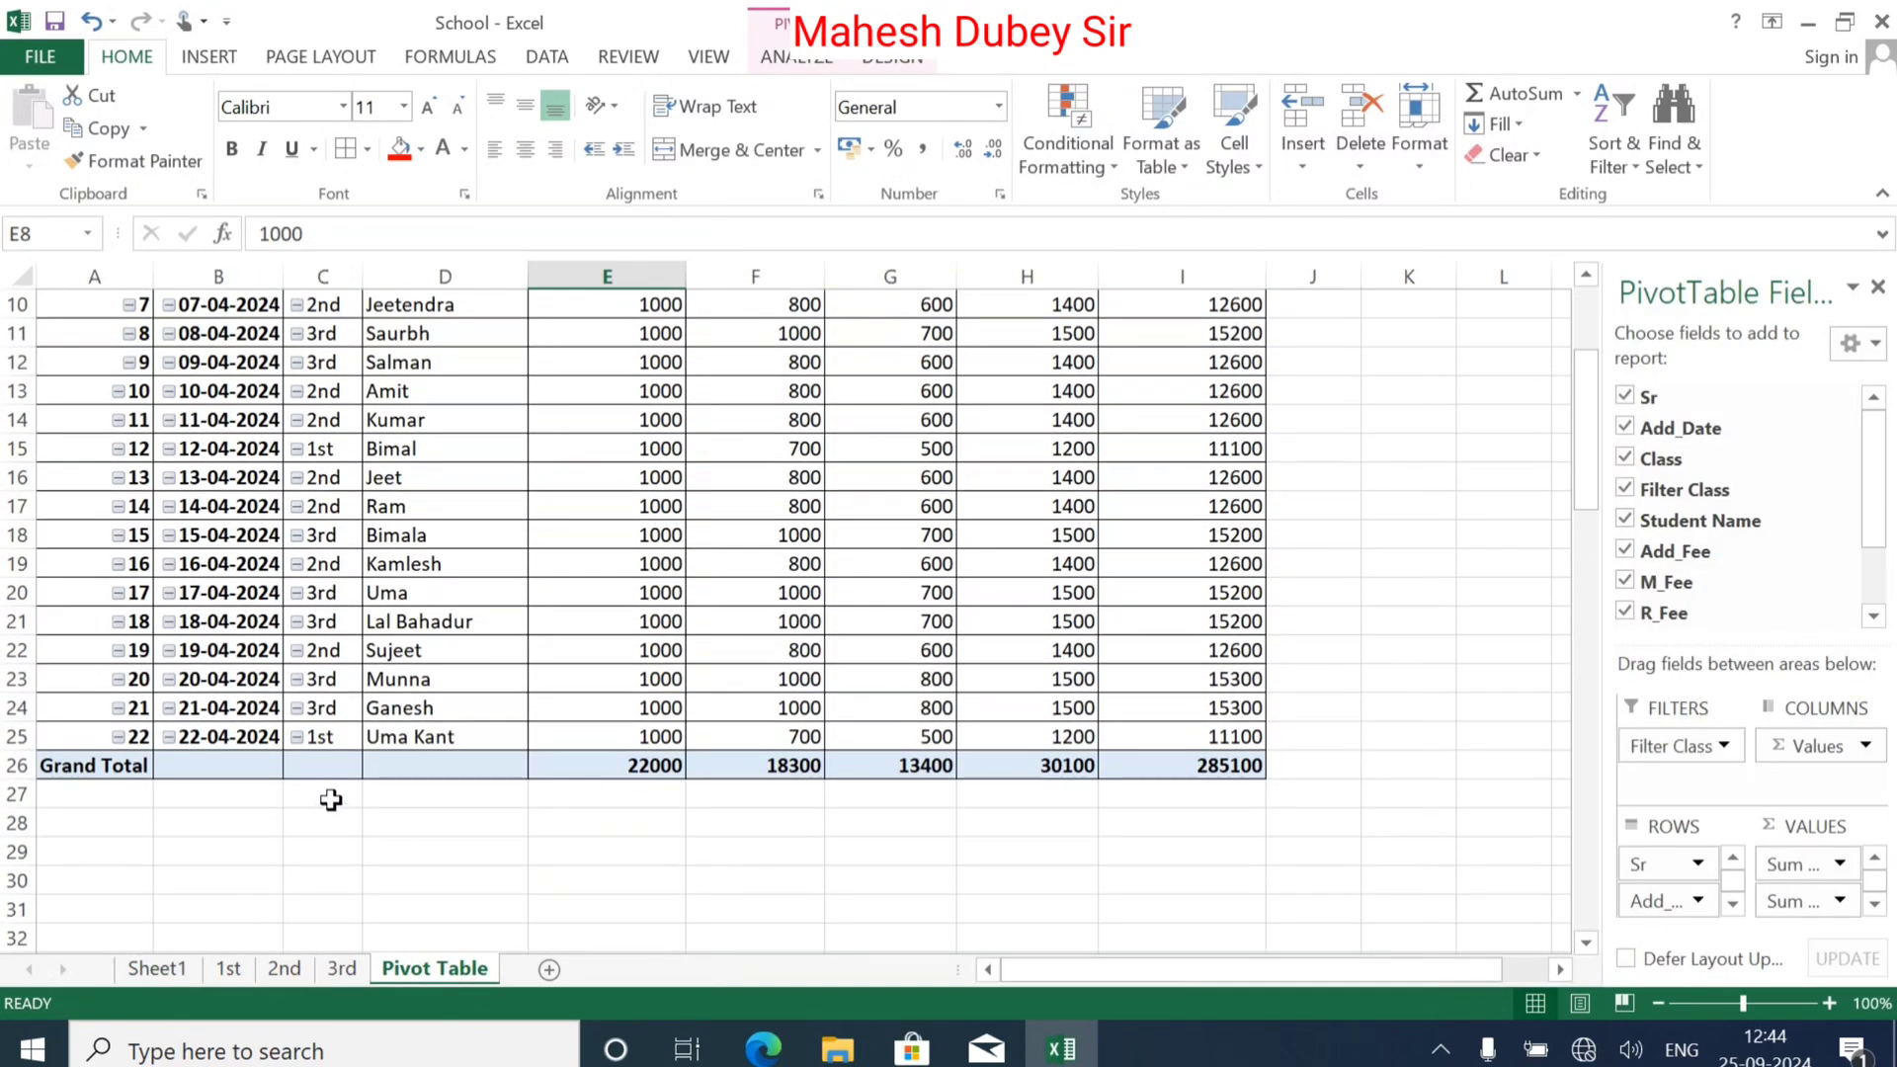
pyautogui.click(342, 969)
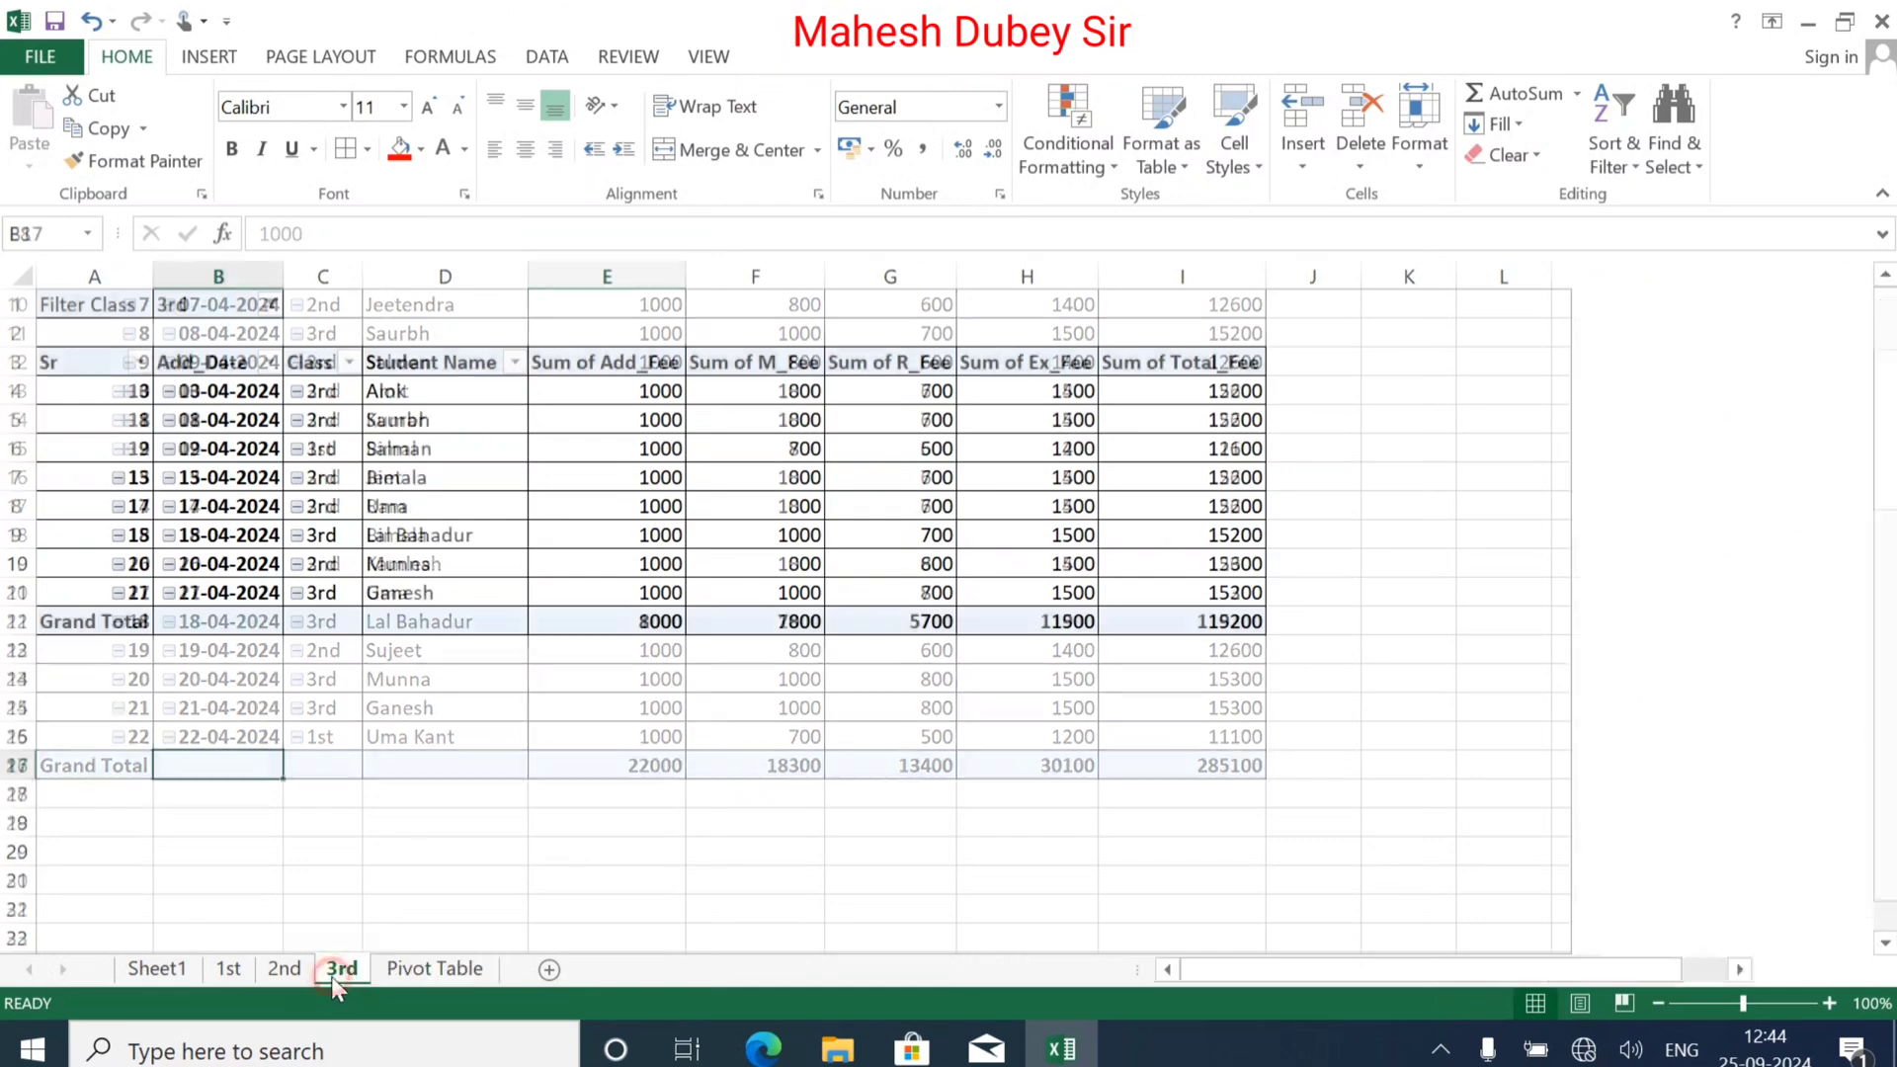
pyautogui.click(287, 968)
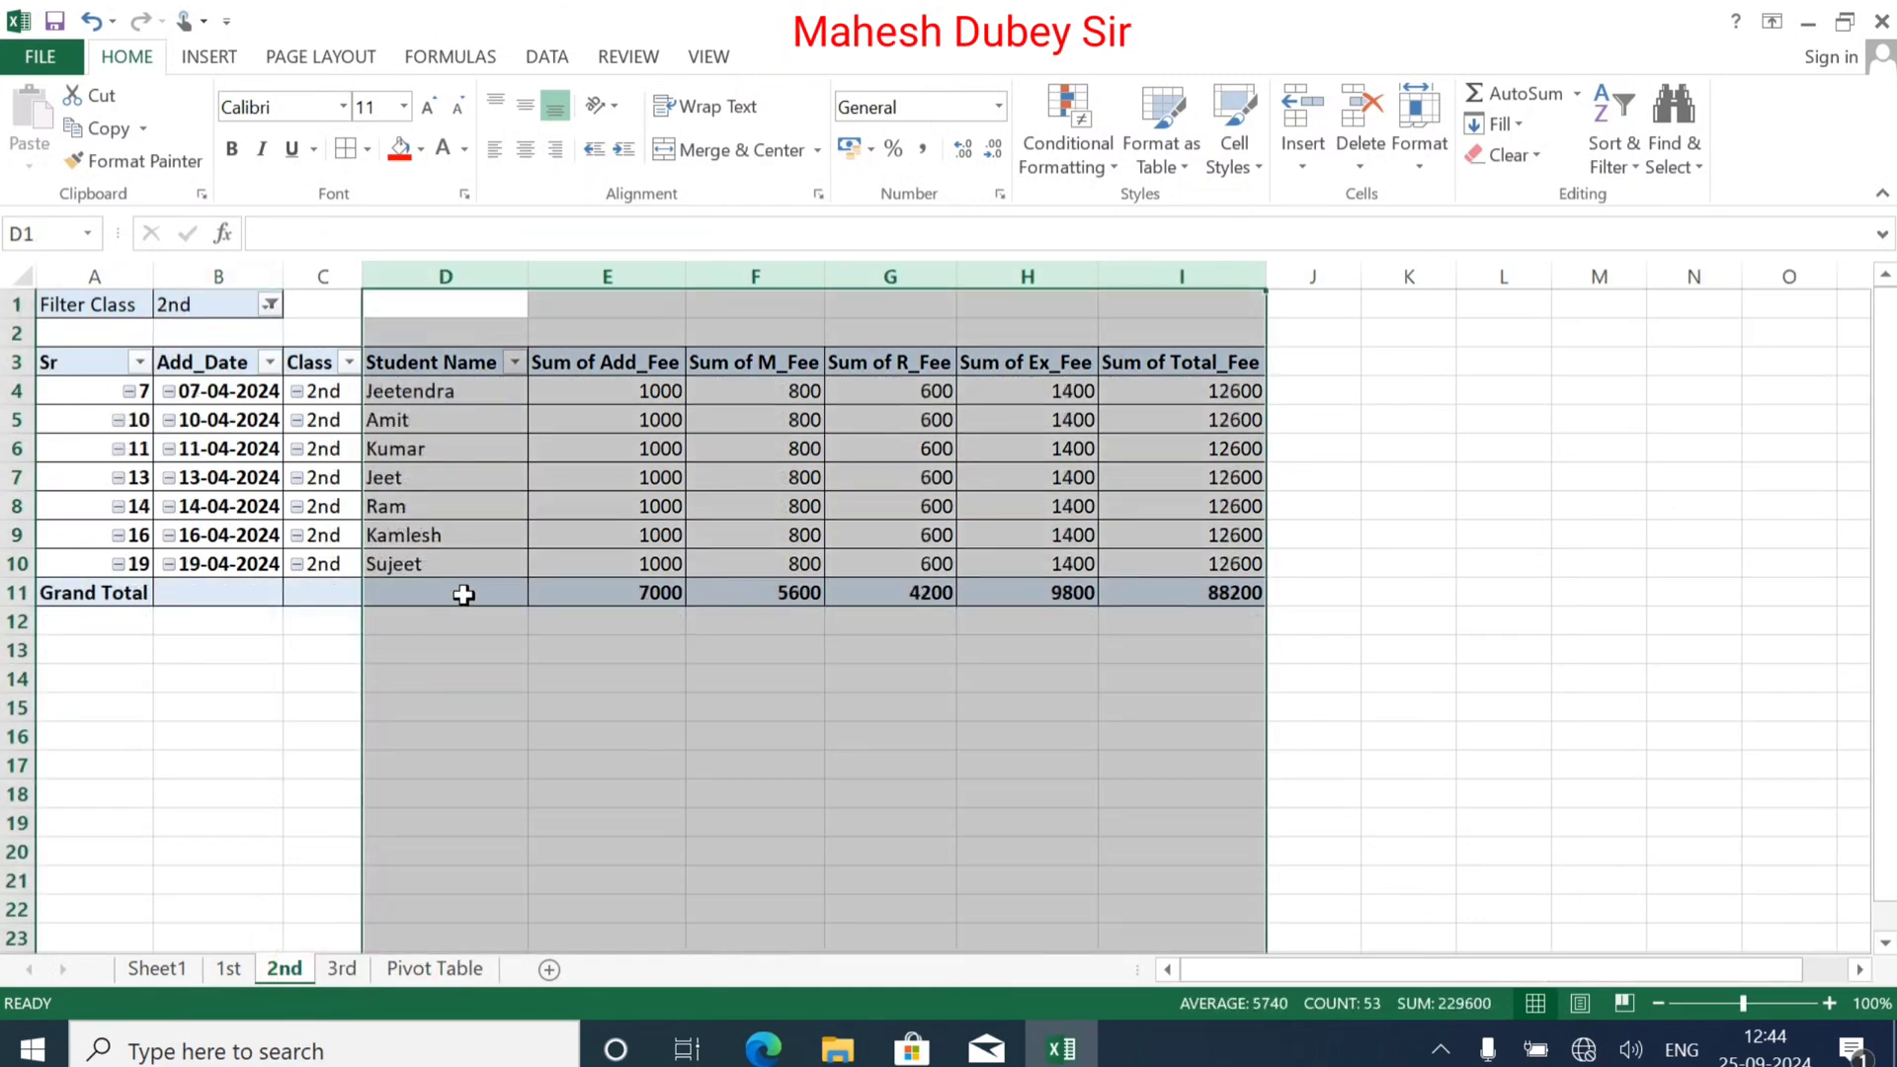
pyautogui.click(450, 676)
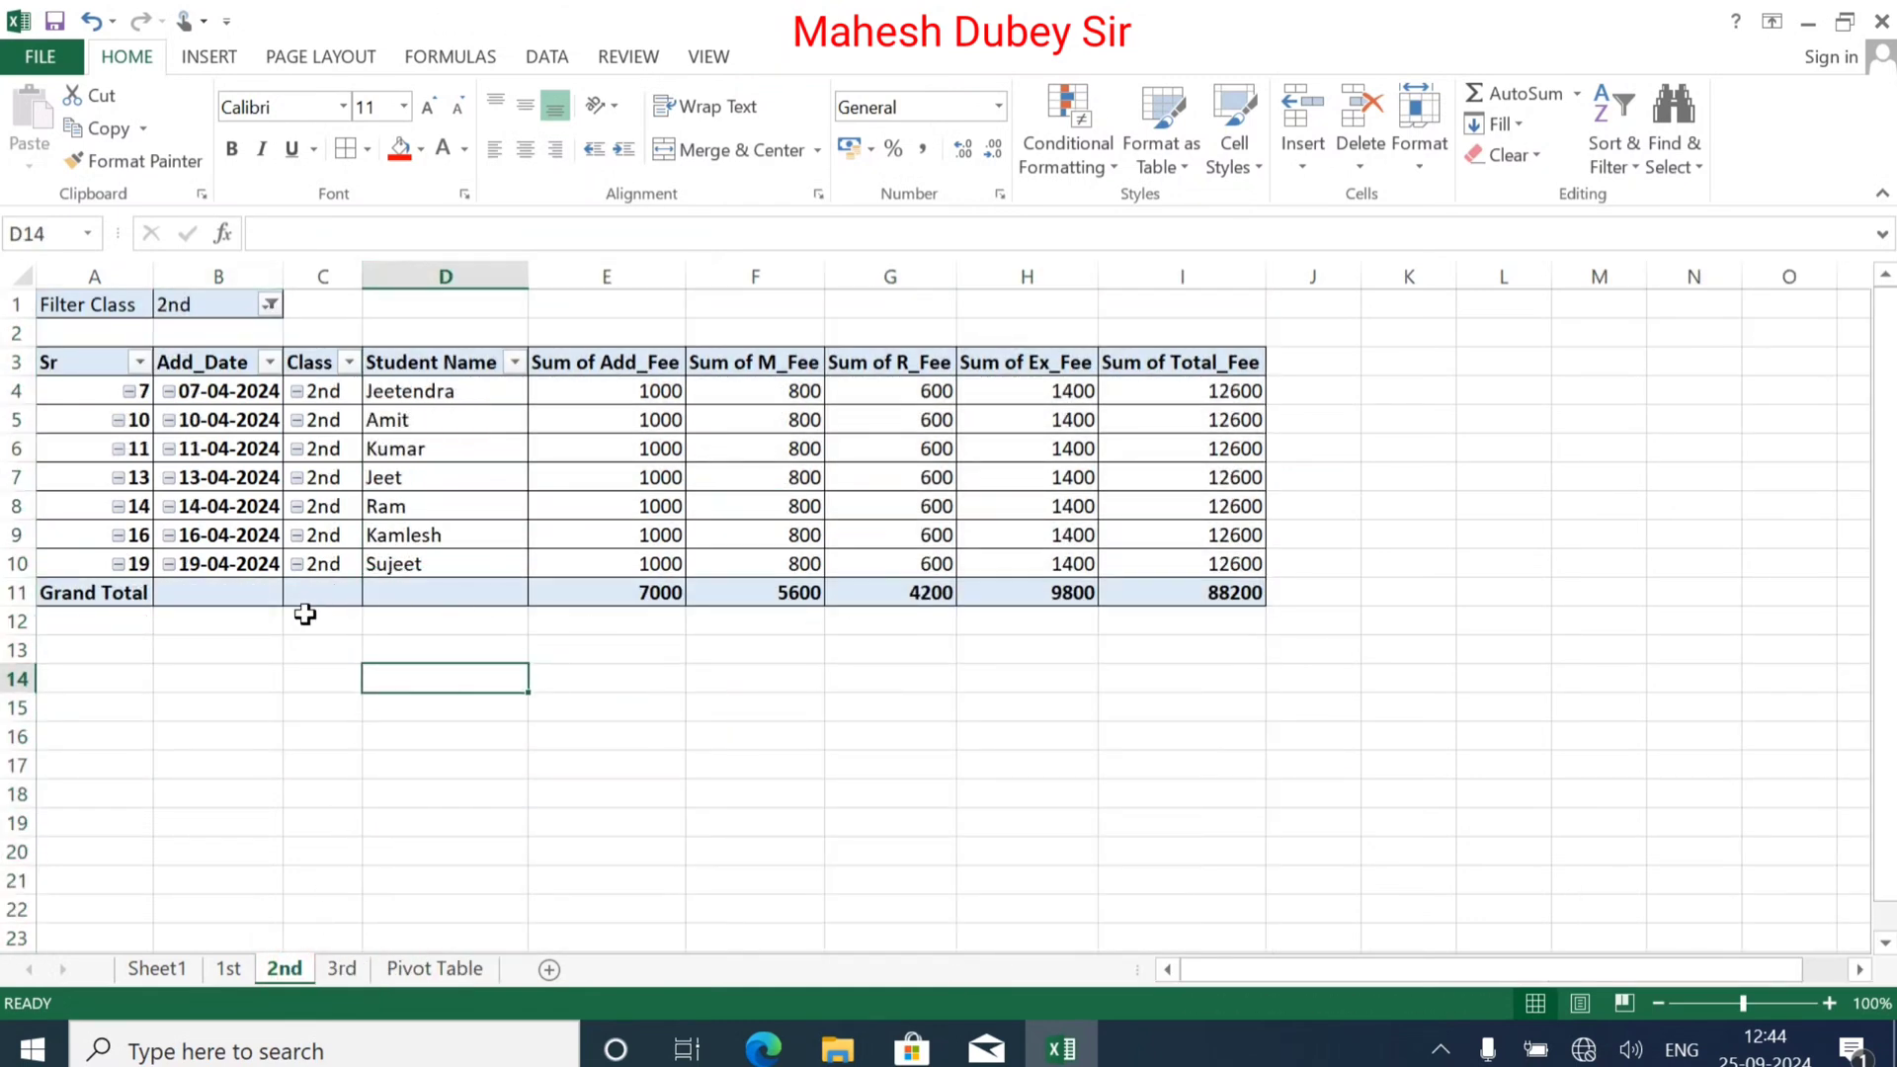
pyautogui.click(226, 971)
pyautogui.click(156, 969)
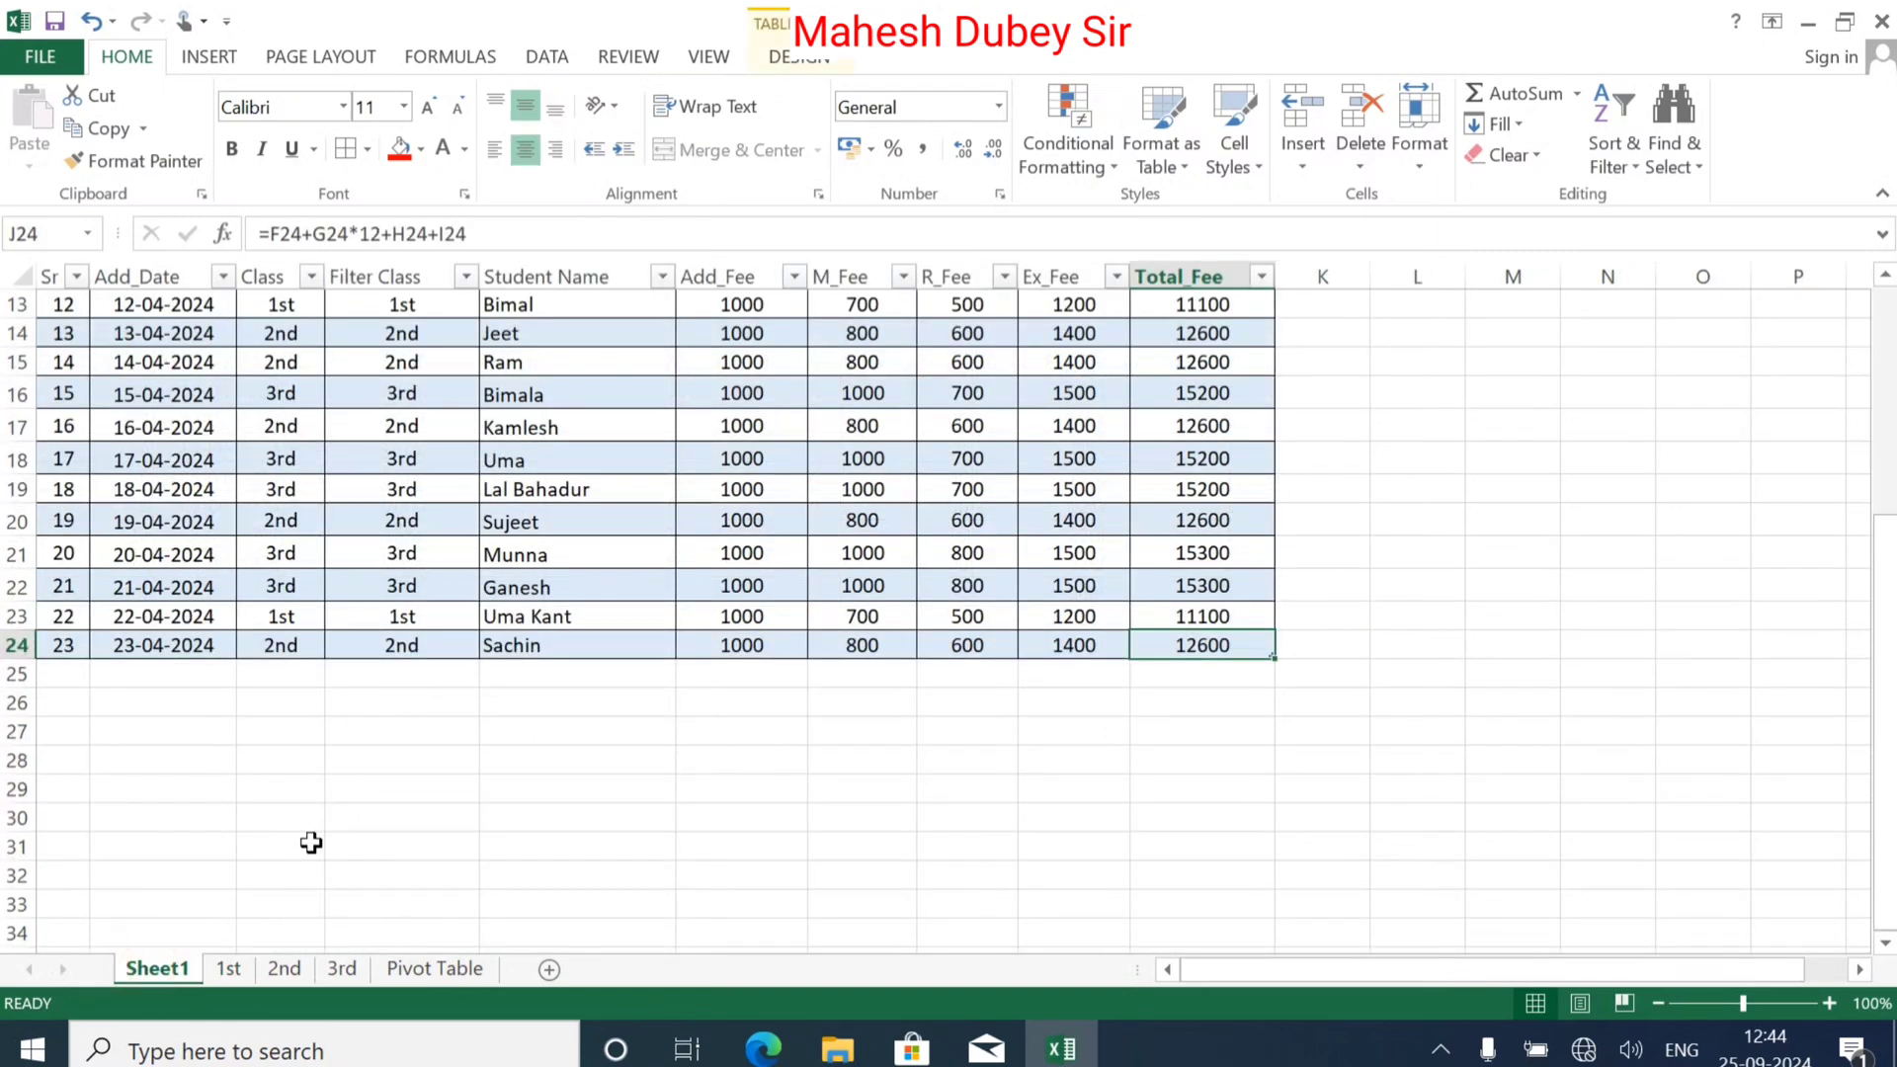
pyautogui.click(223, 969)
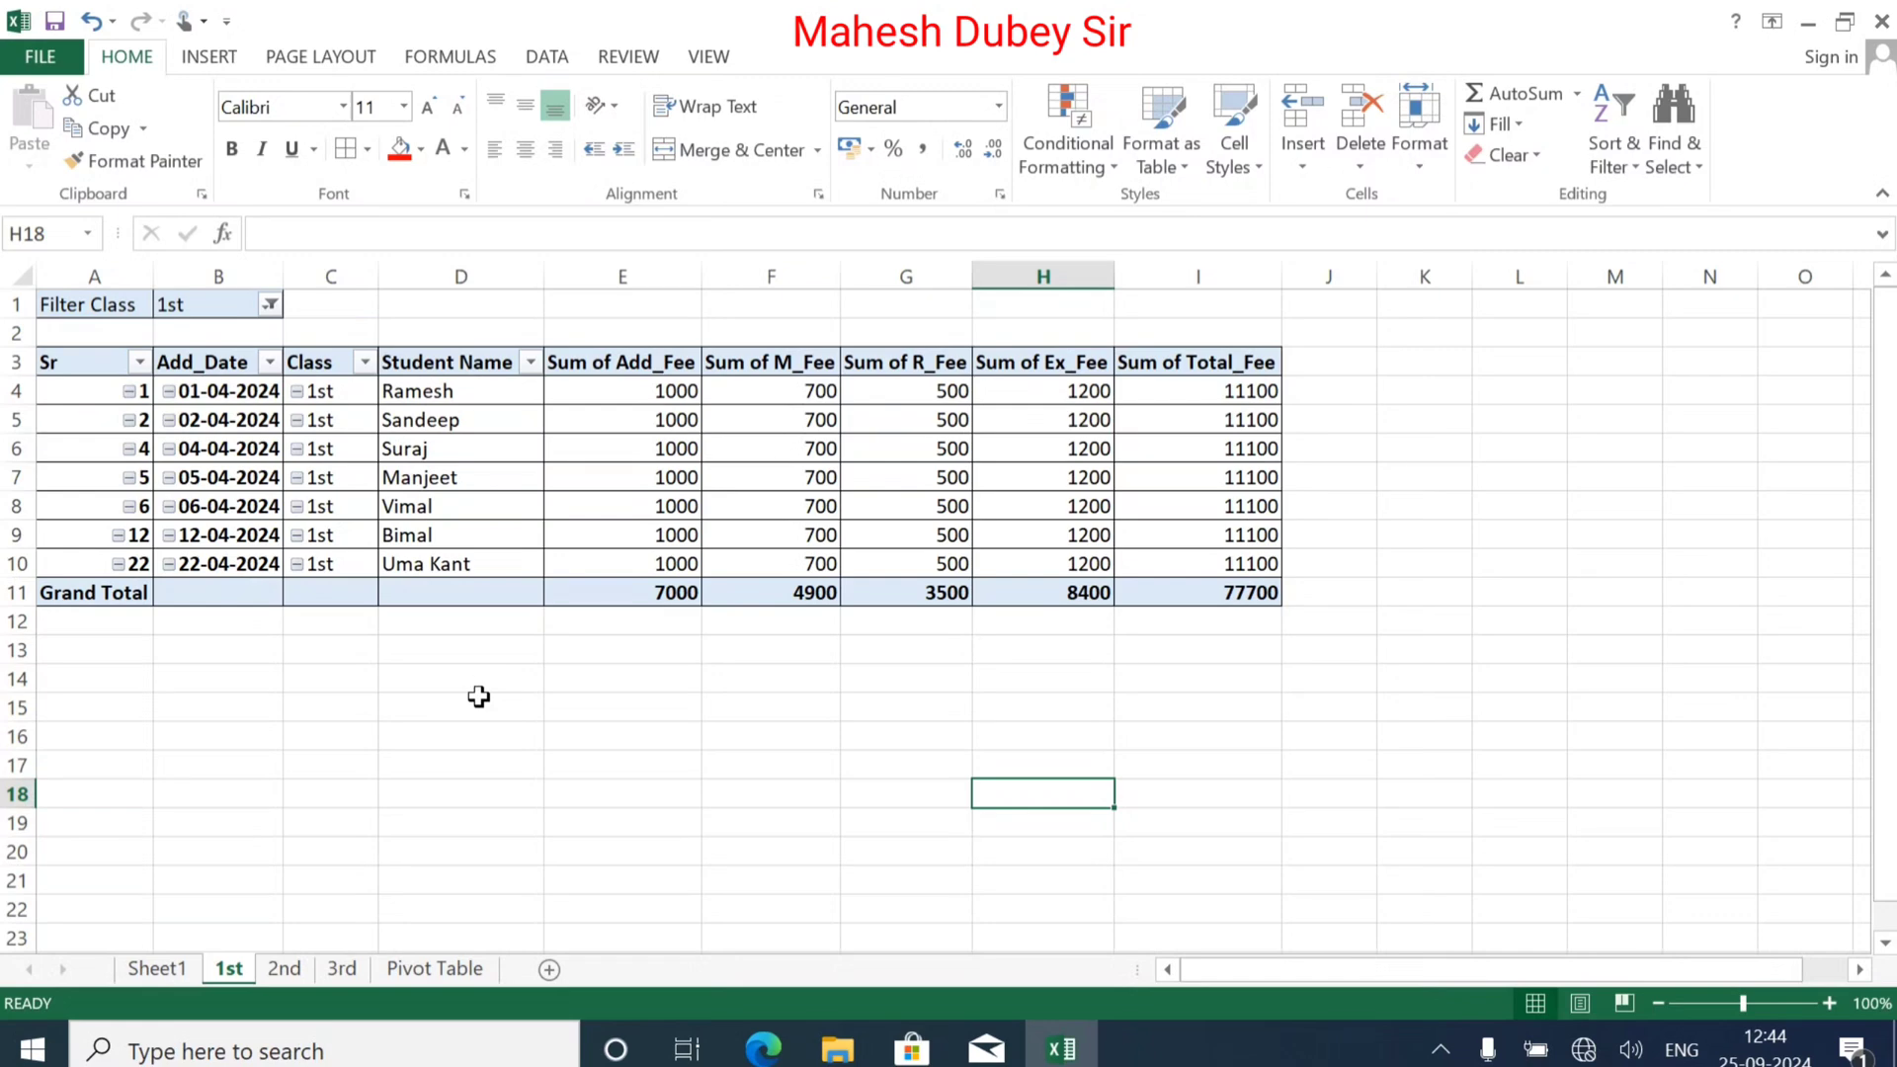
# Step: Refresh the PivotTable data from the 1st sheet and check the 2nd, 3rd and Pivot Table sheets for the Sr 23 record
pyautogui.hotkey('alt', 'F4')
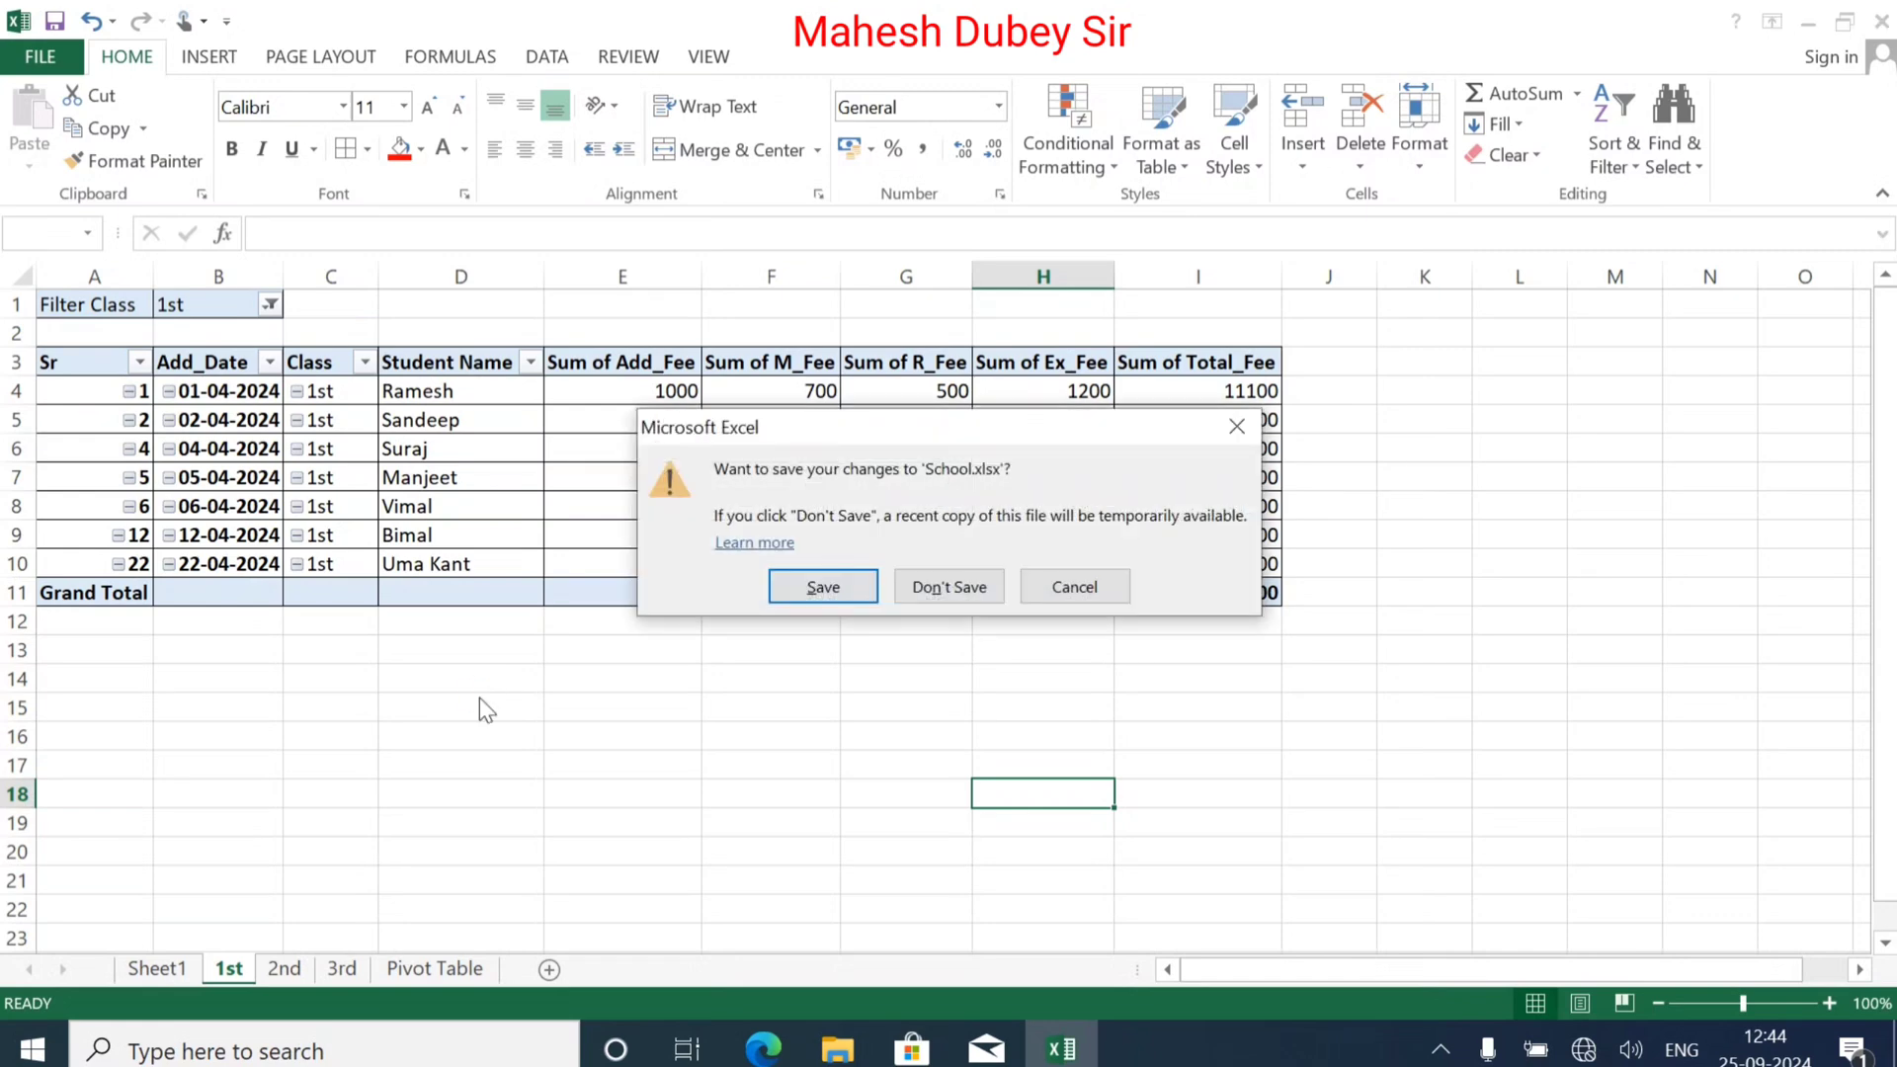
pyautogui.press('Escape')
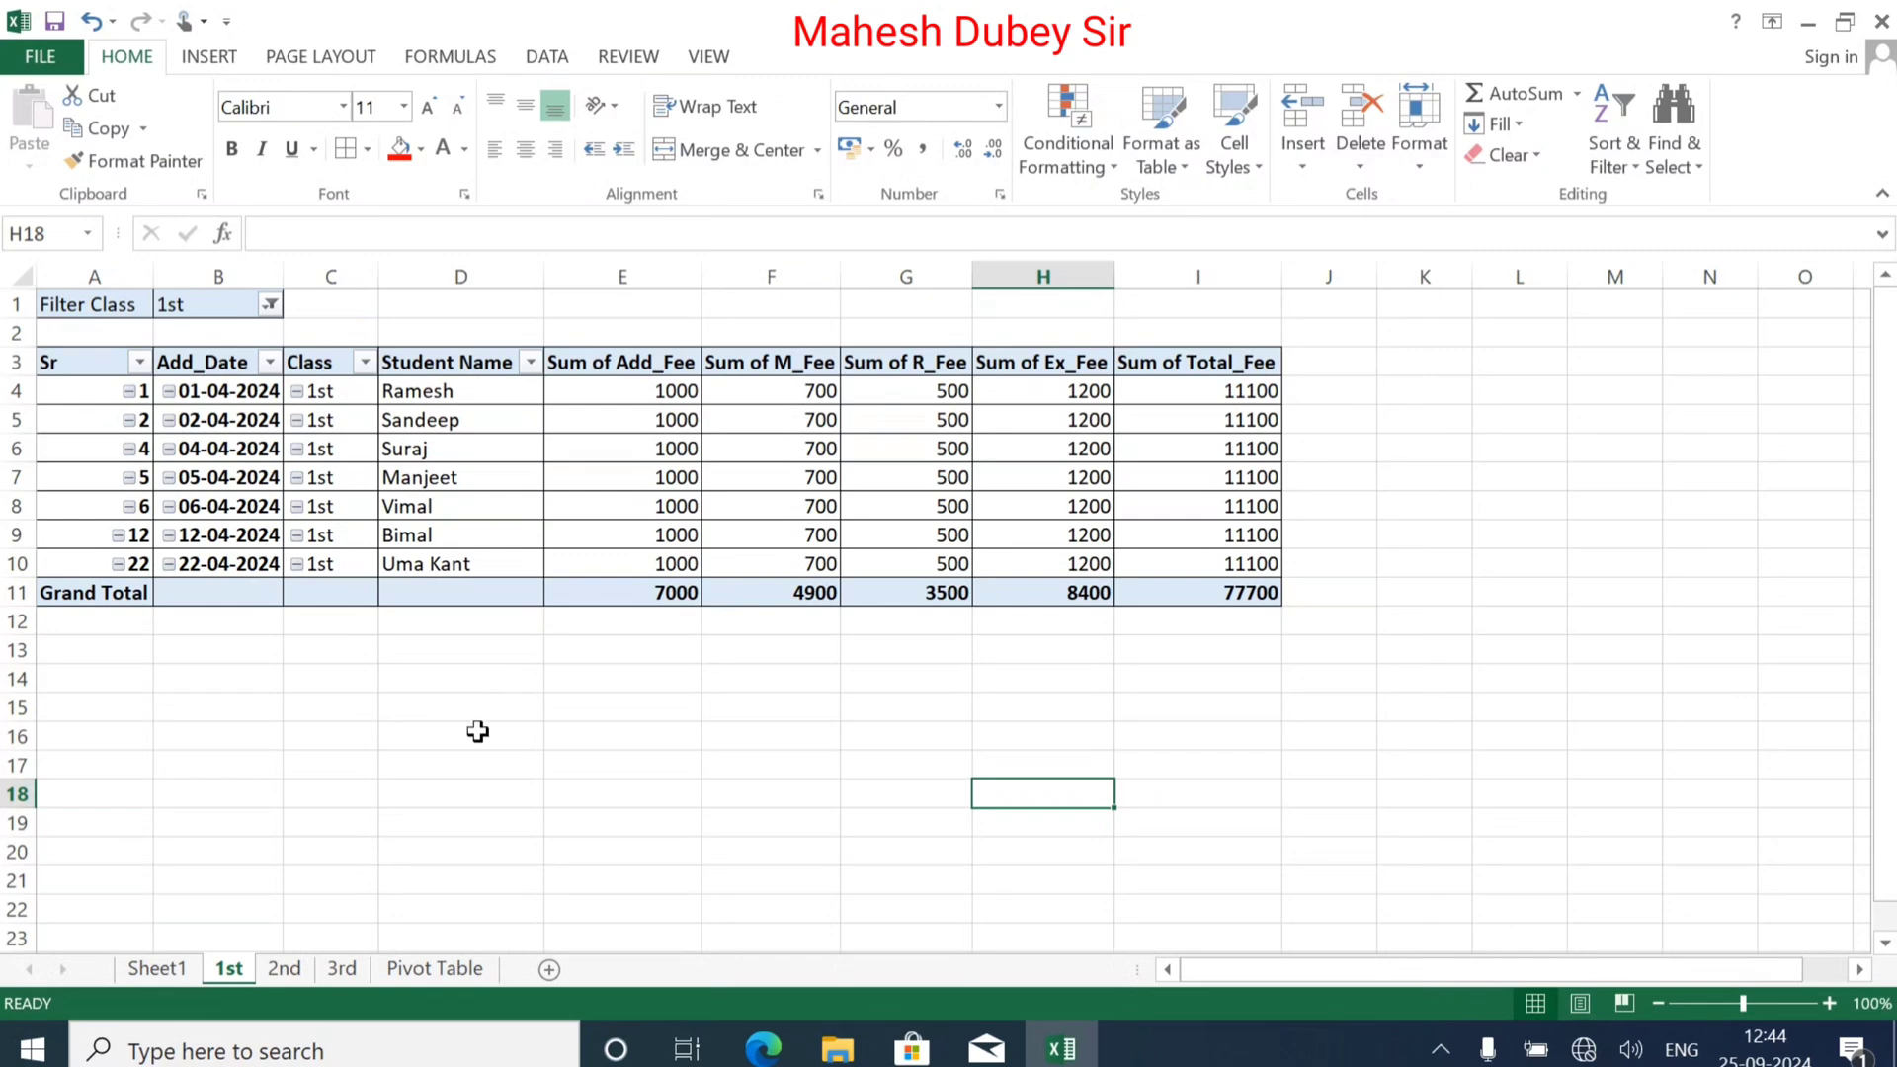
pyautogui.click(284, 979)
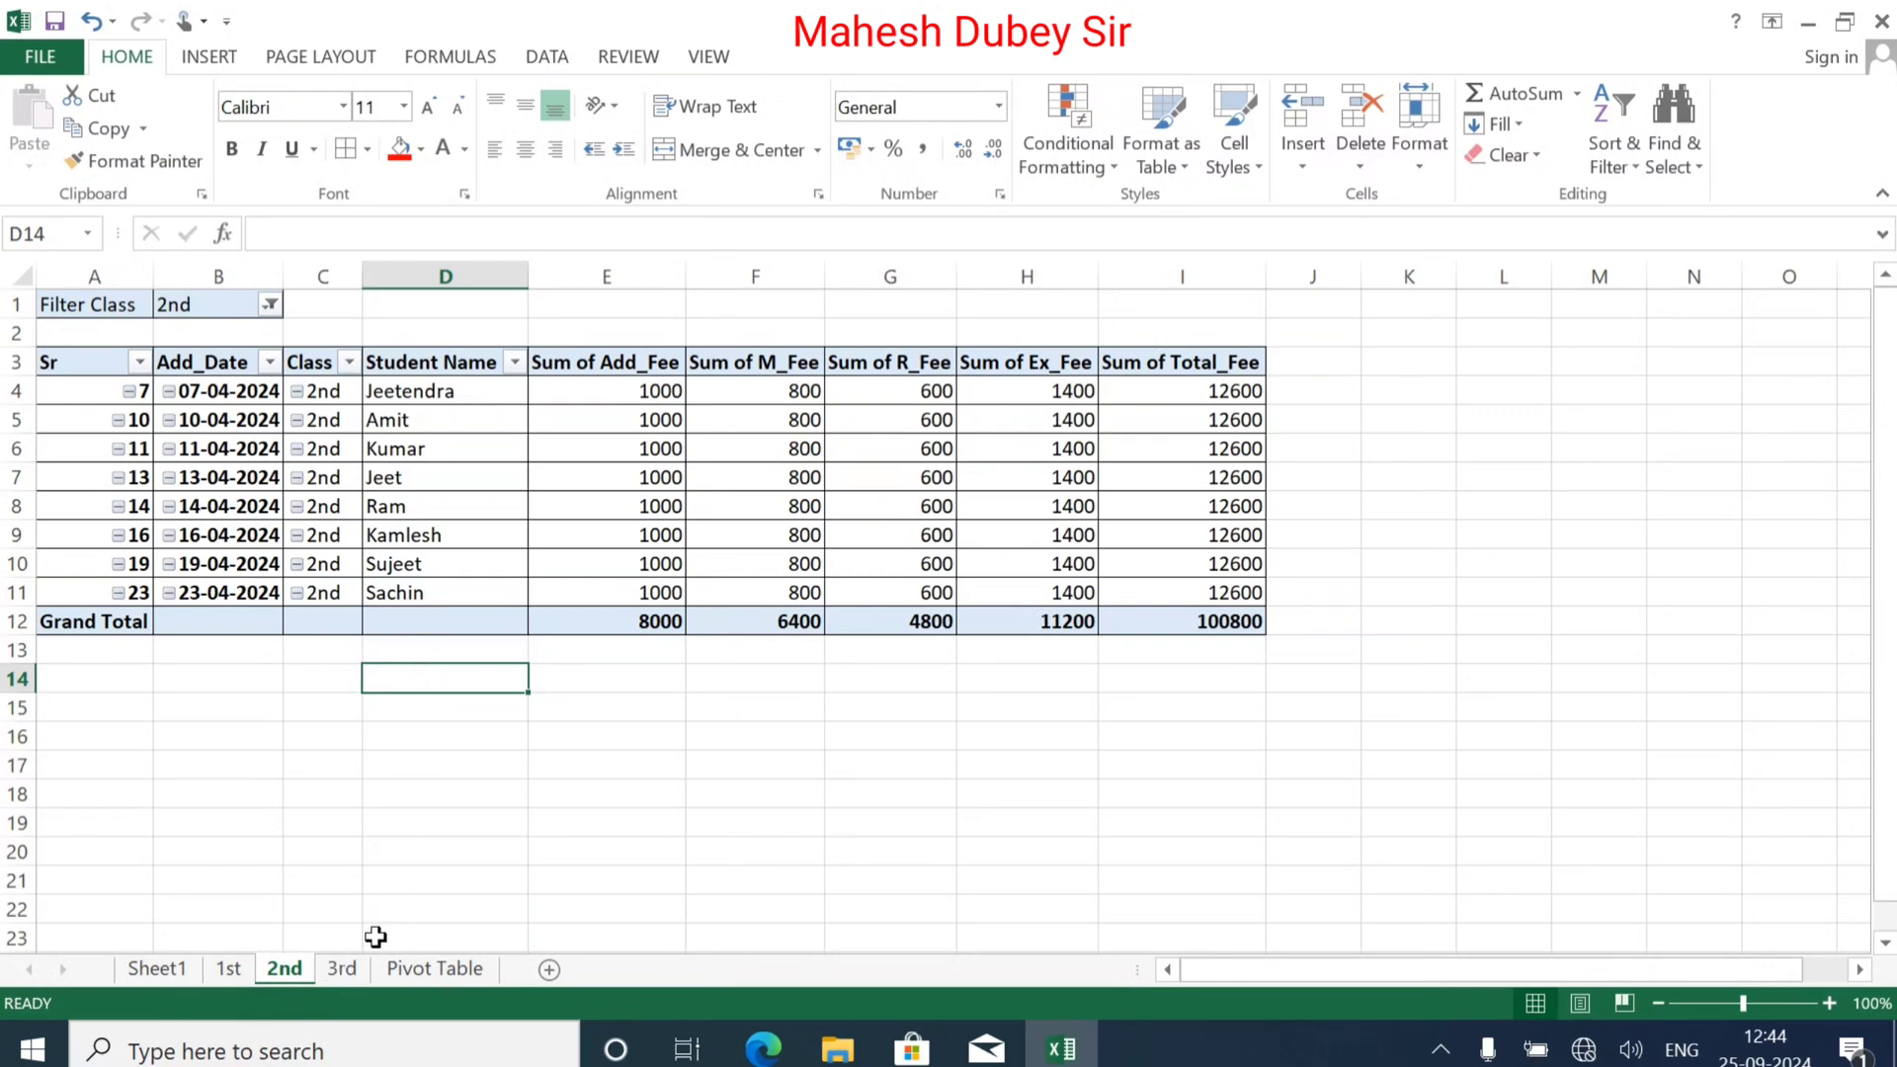
pyautogui.click(346, 970)
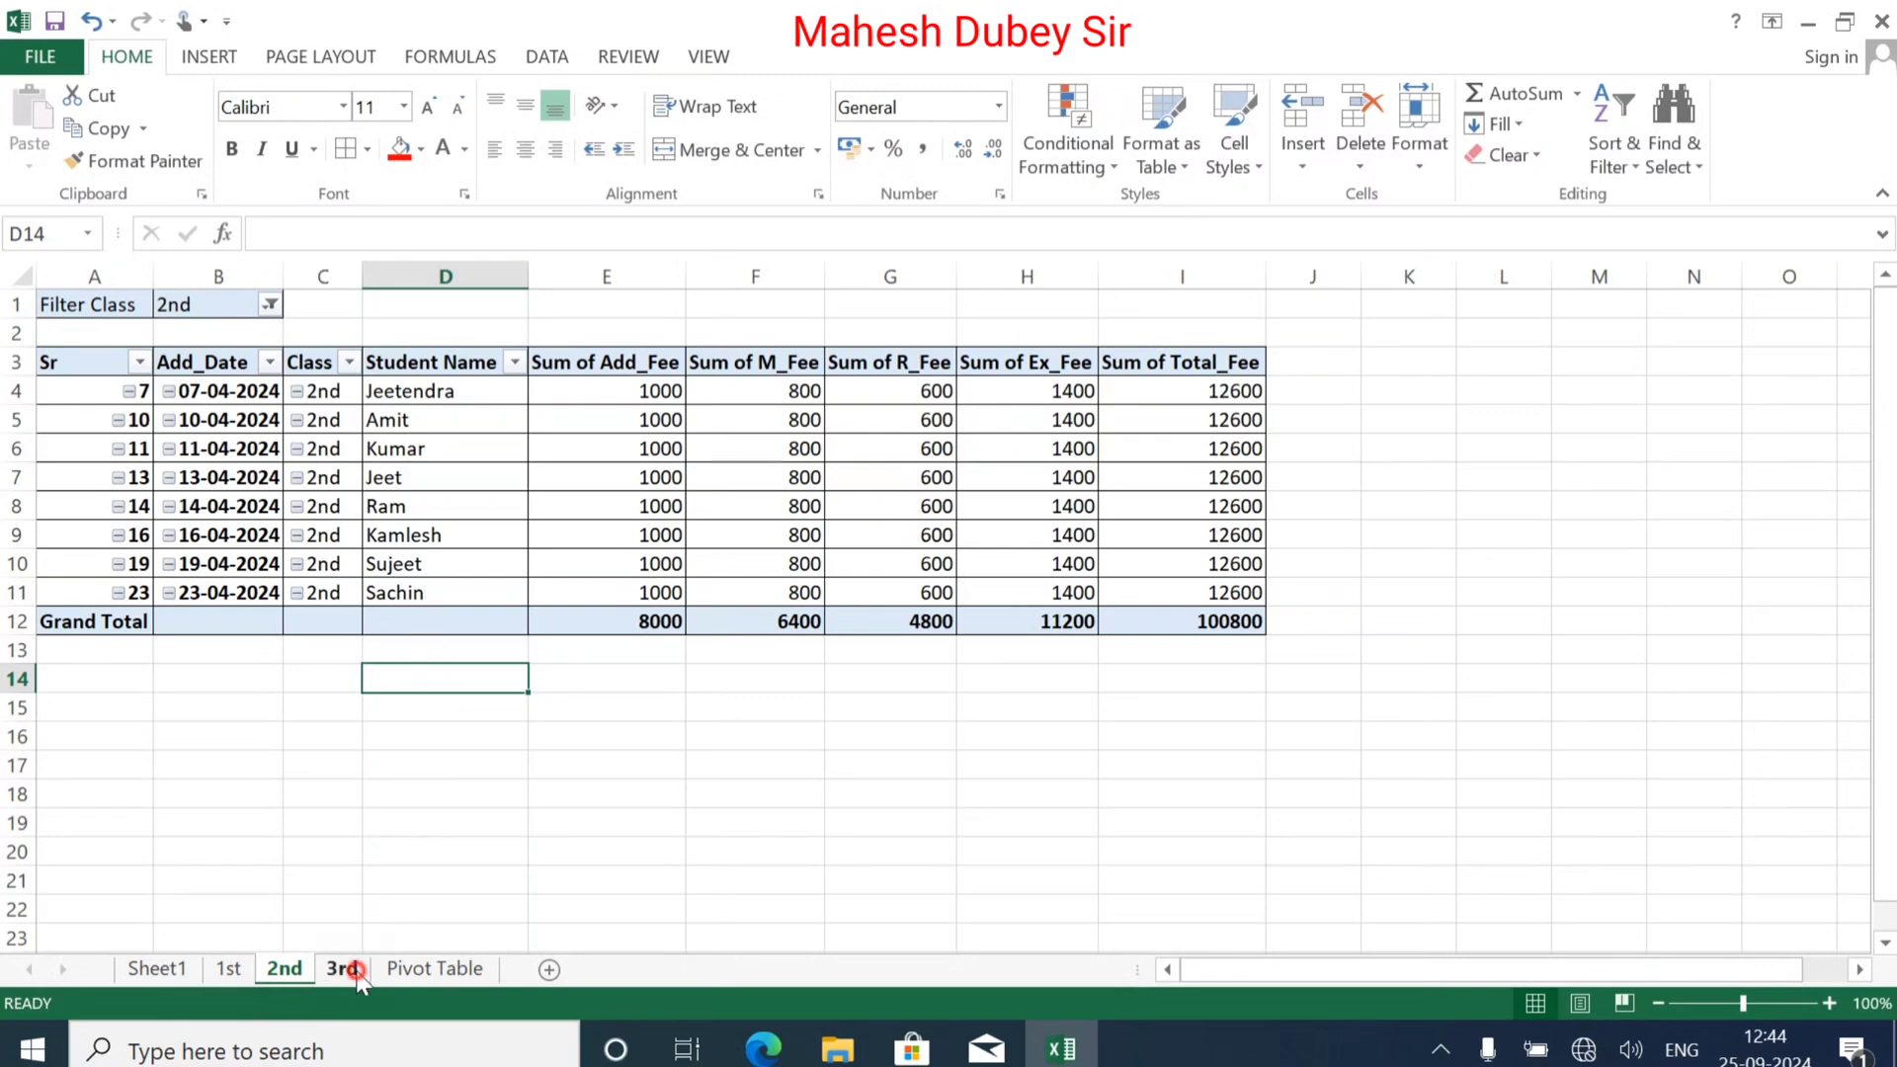
pyautogui.click(436, 970)
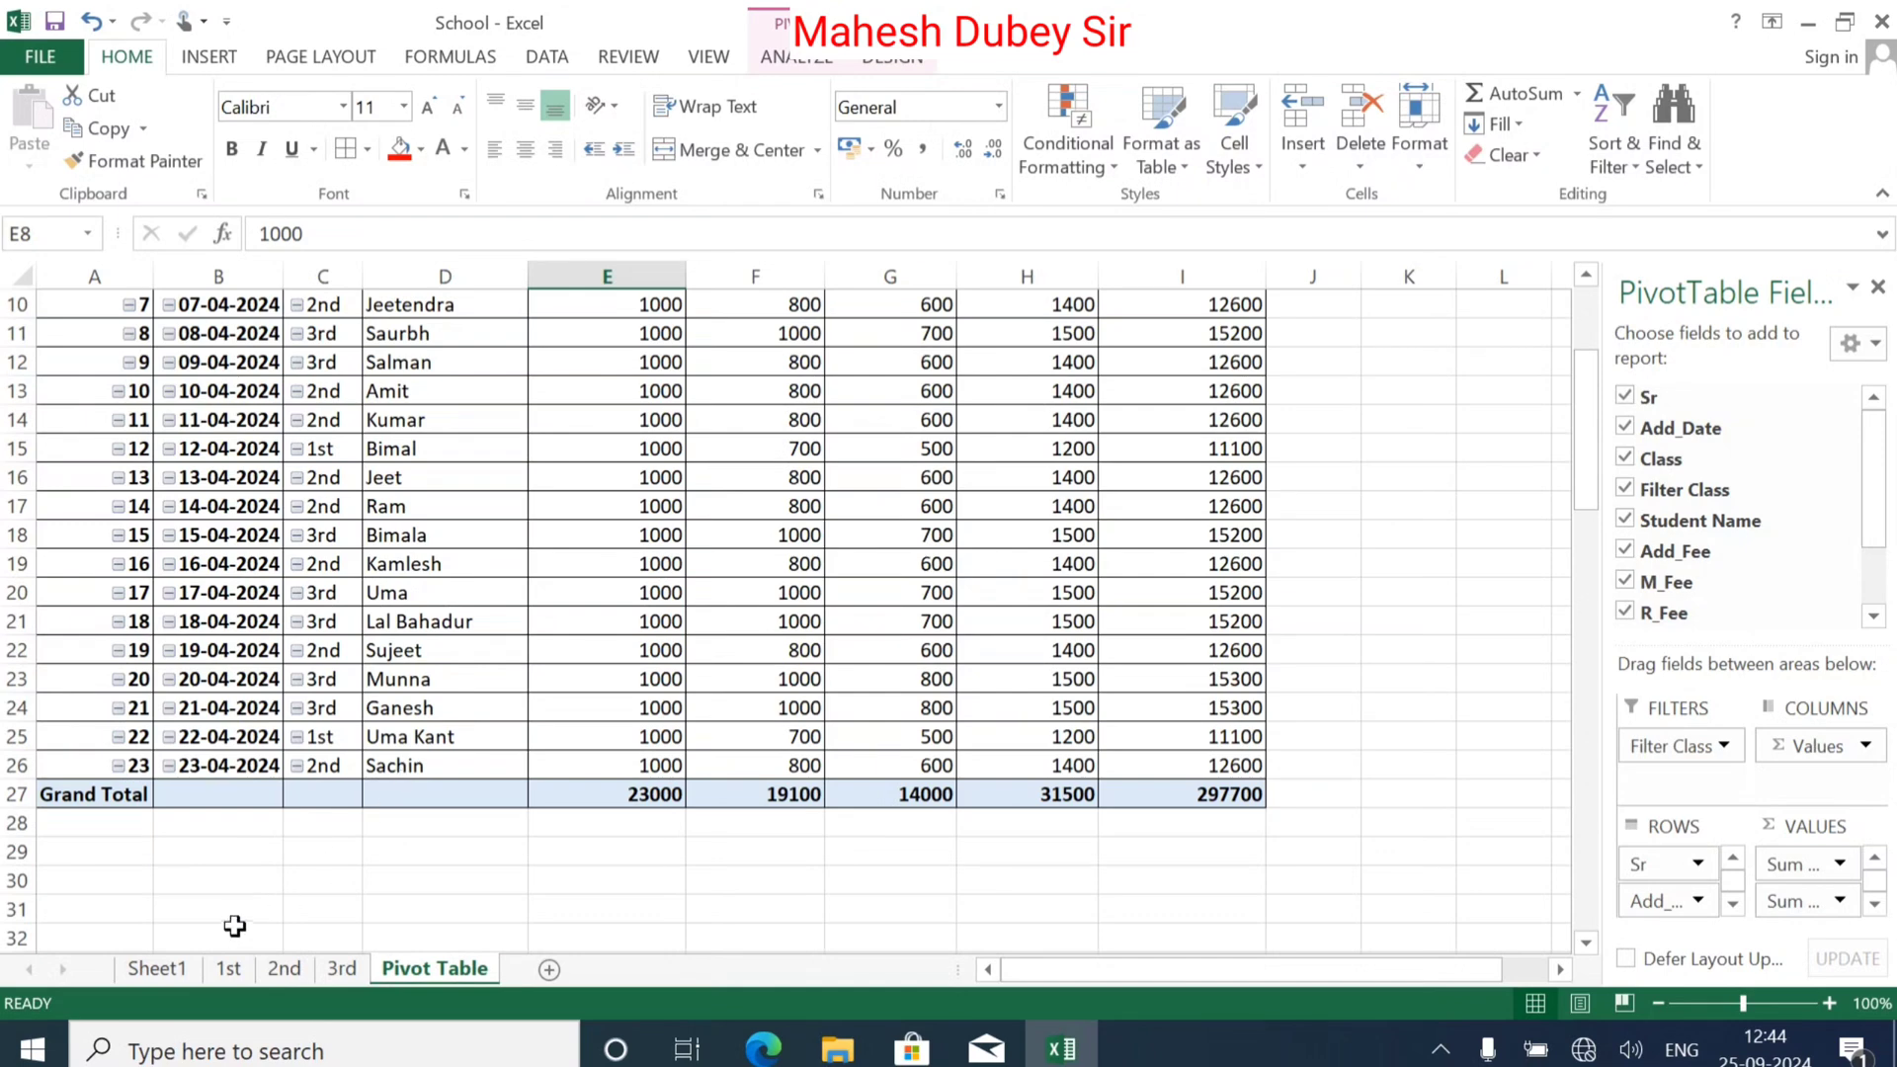
# Step: Start a new record in row 25 of Sheet1 with Sr 24 and Add_Date 24-04-2024
pyautogui.click(179, 973)
pyautogui.click(63, 676)
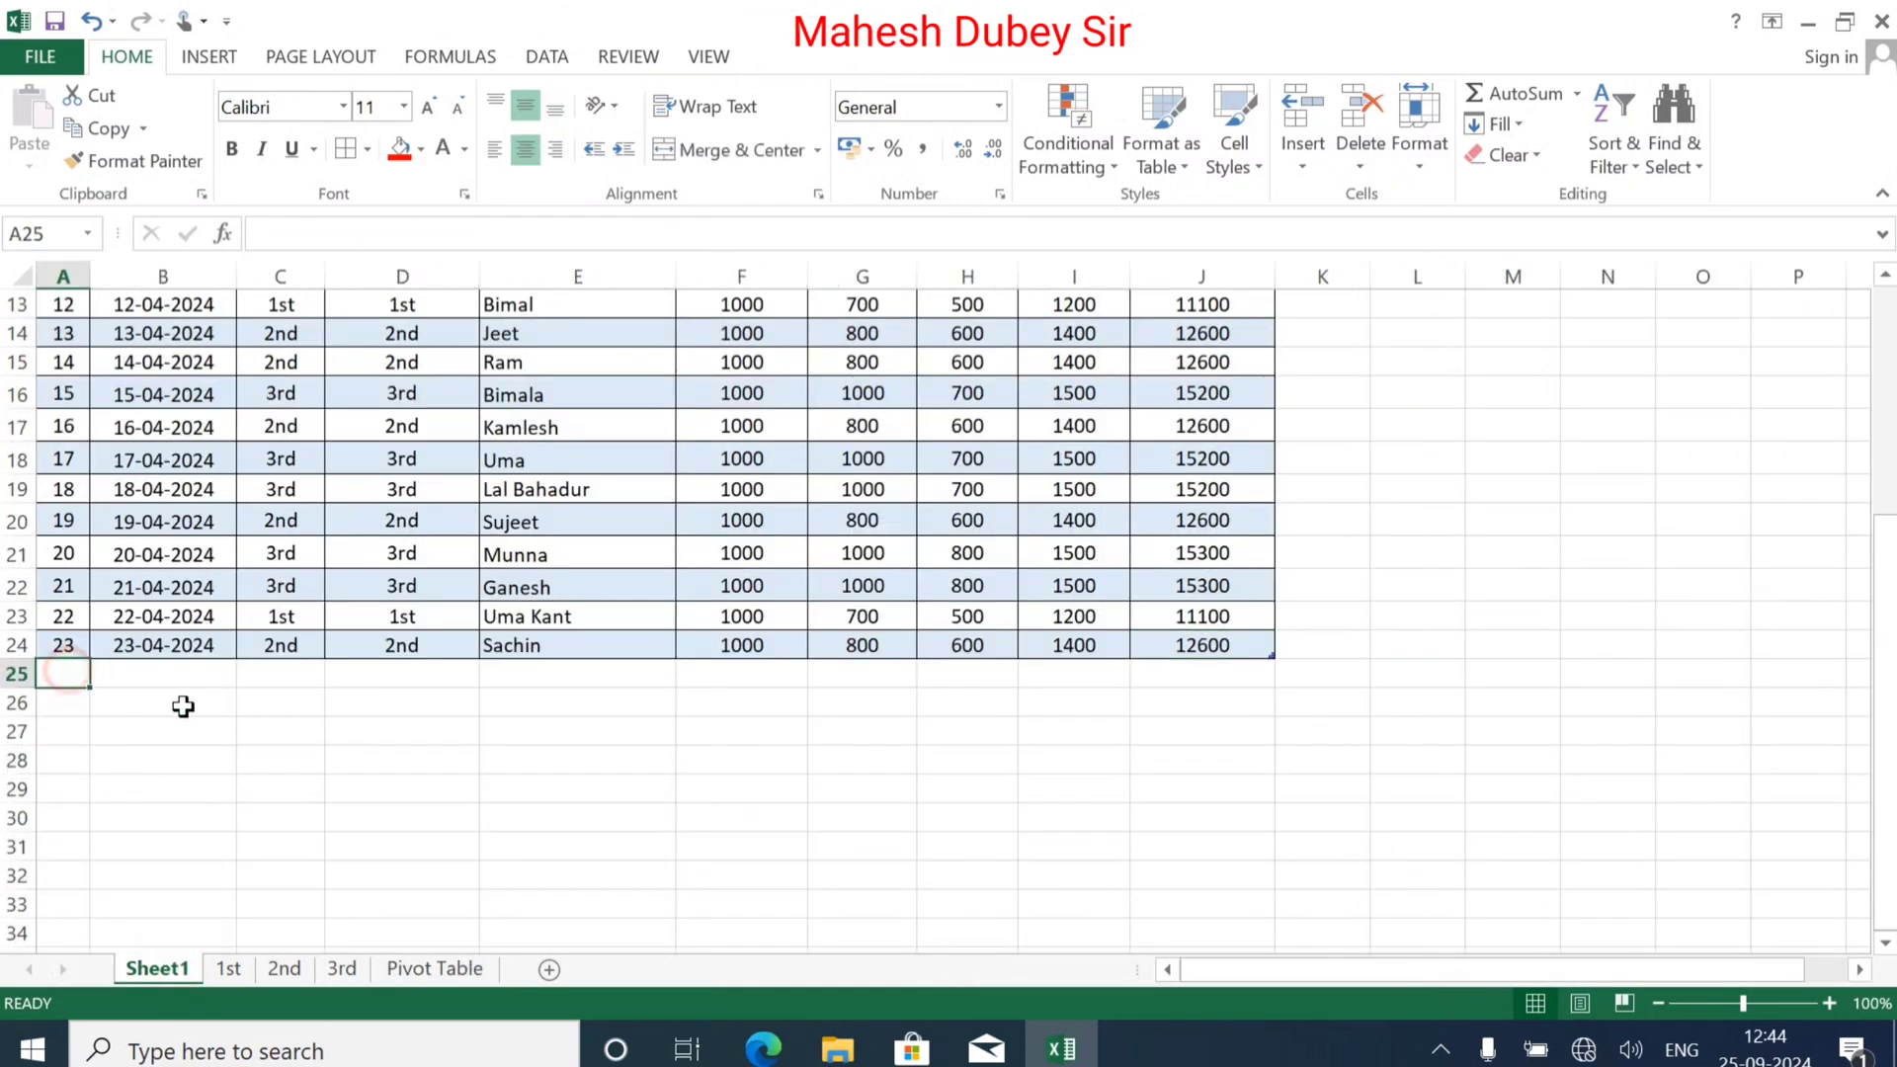
pyautogui.write('24')
pyautogui.press('Tab')
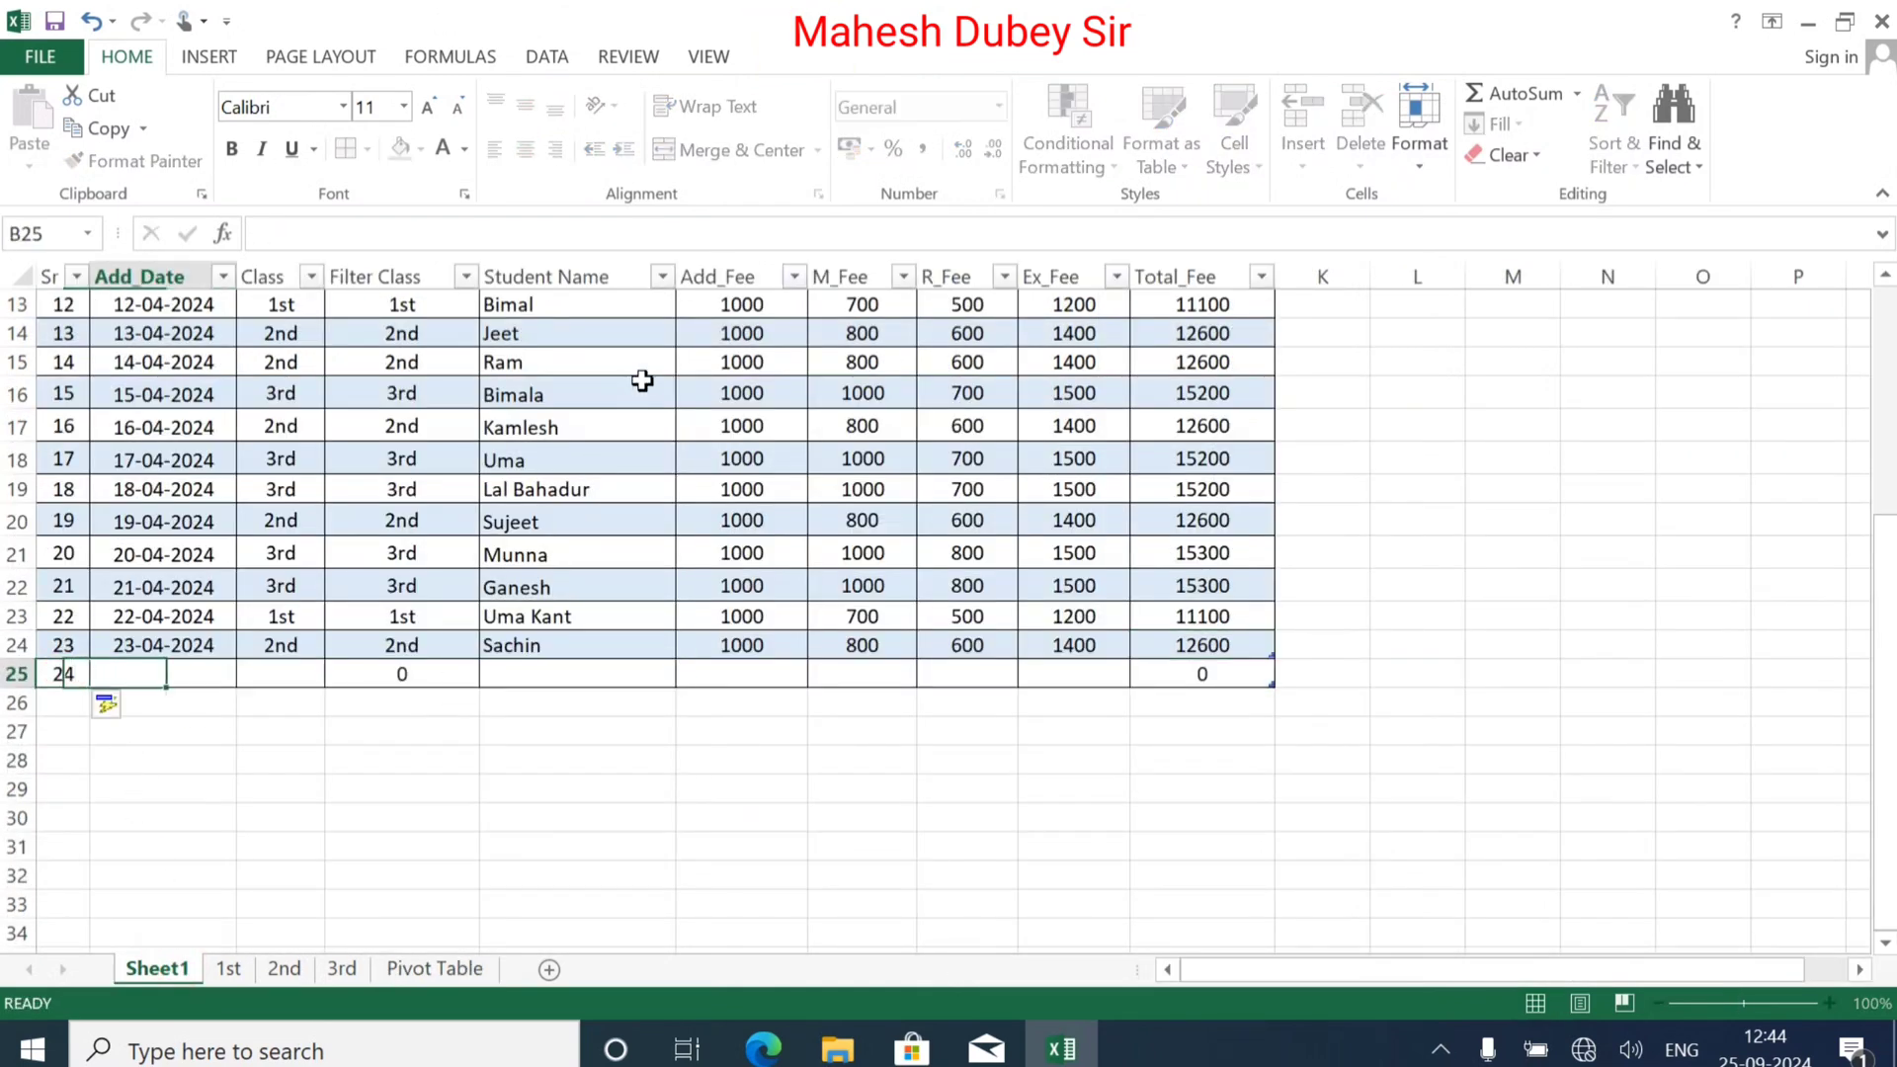
pyautogui.write('24-04')
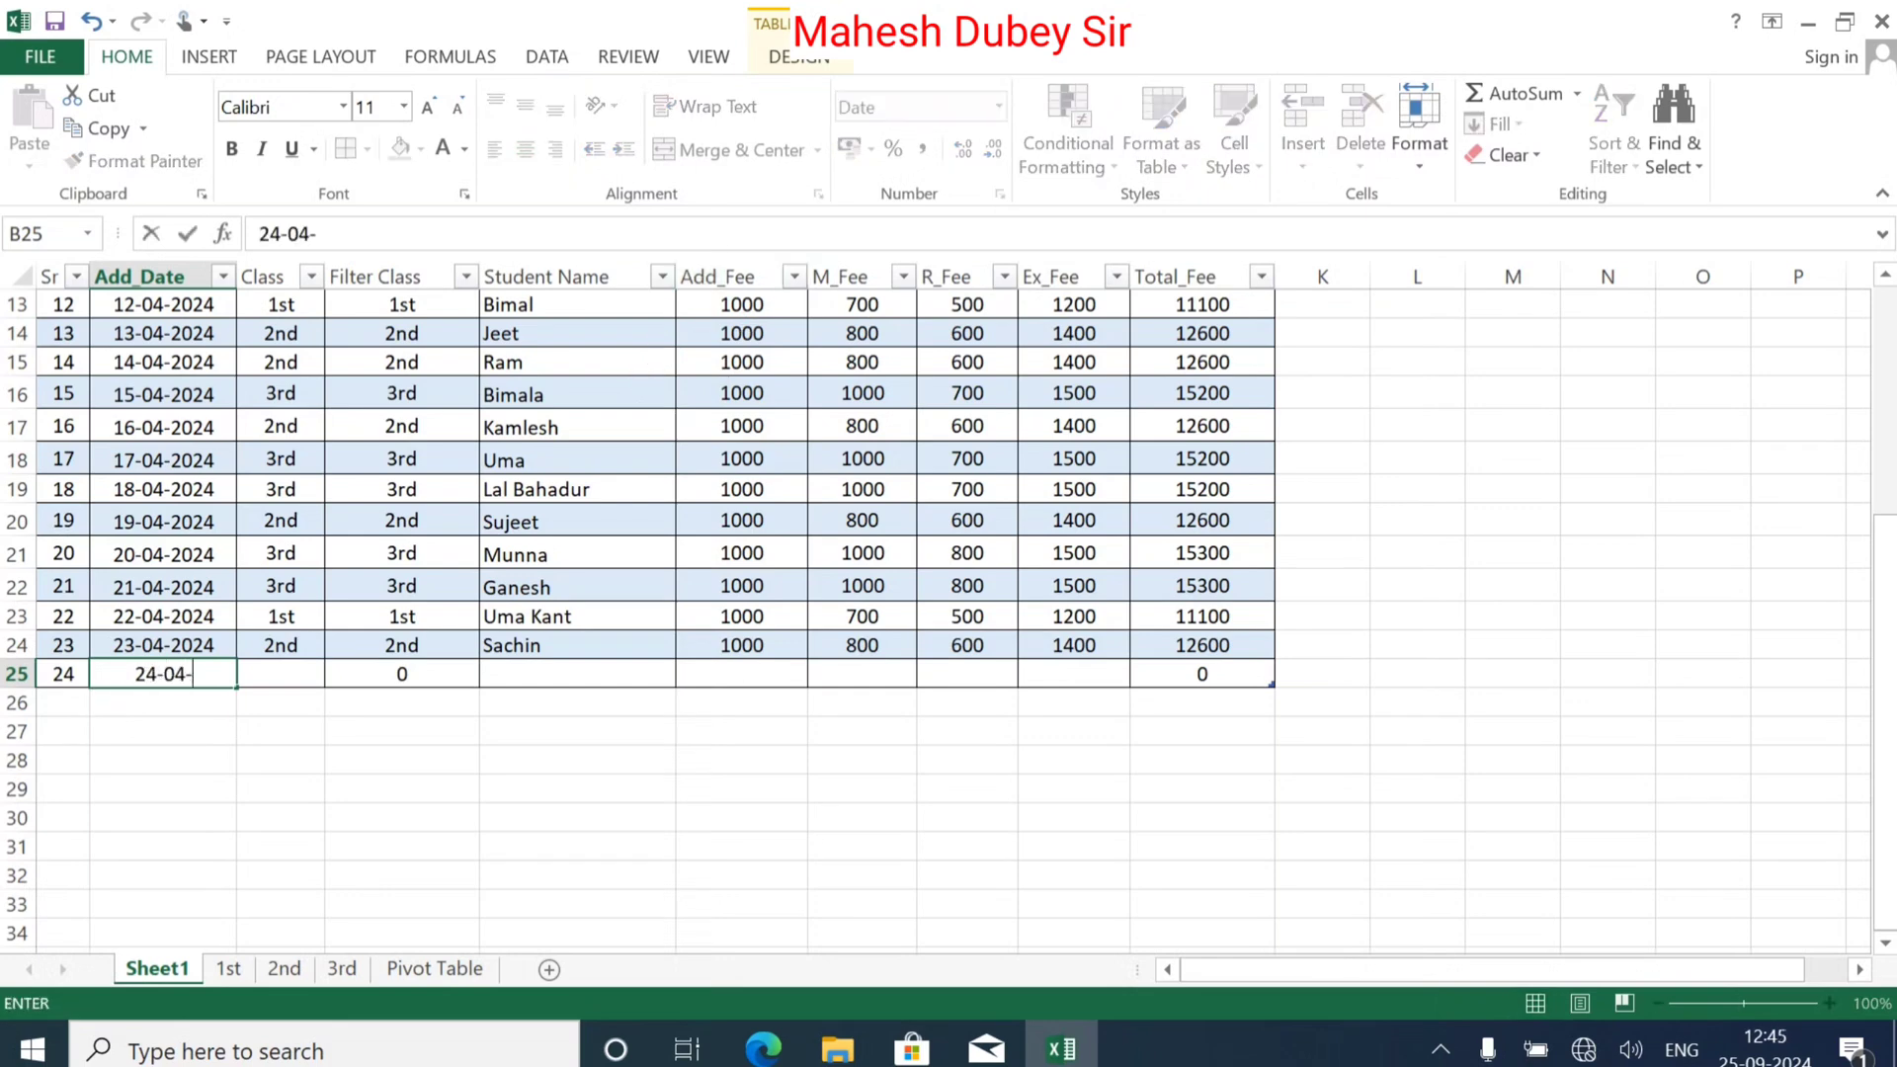
pyautogui.write('-2024')
pyautogui.press('Tab')
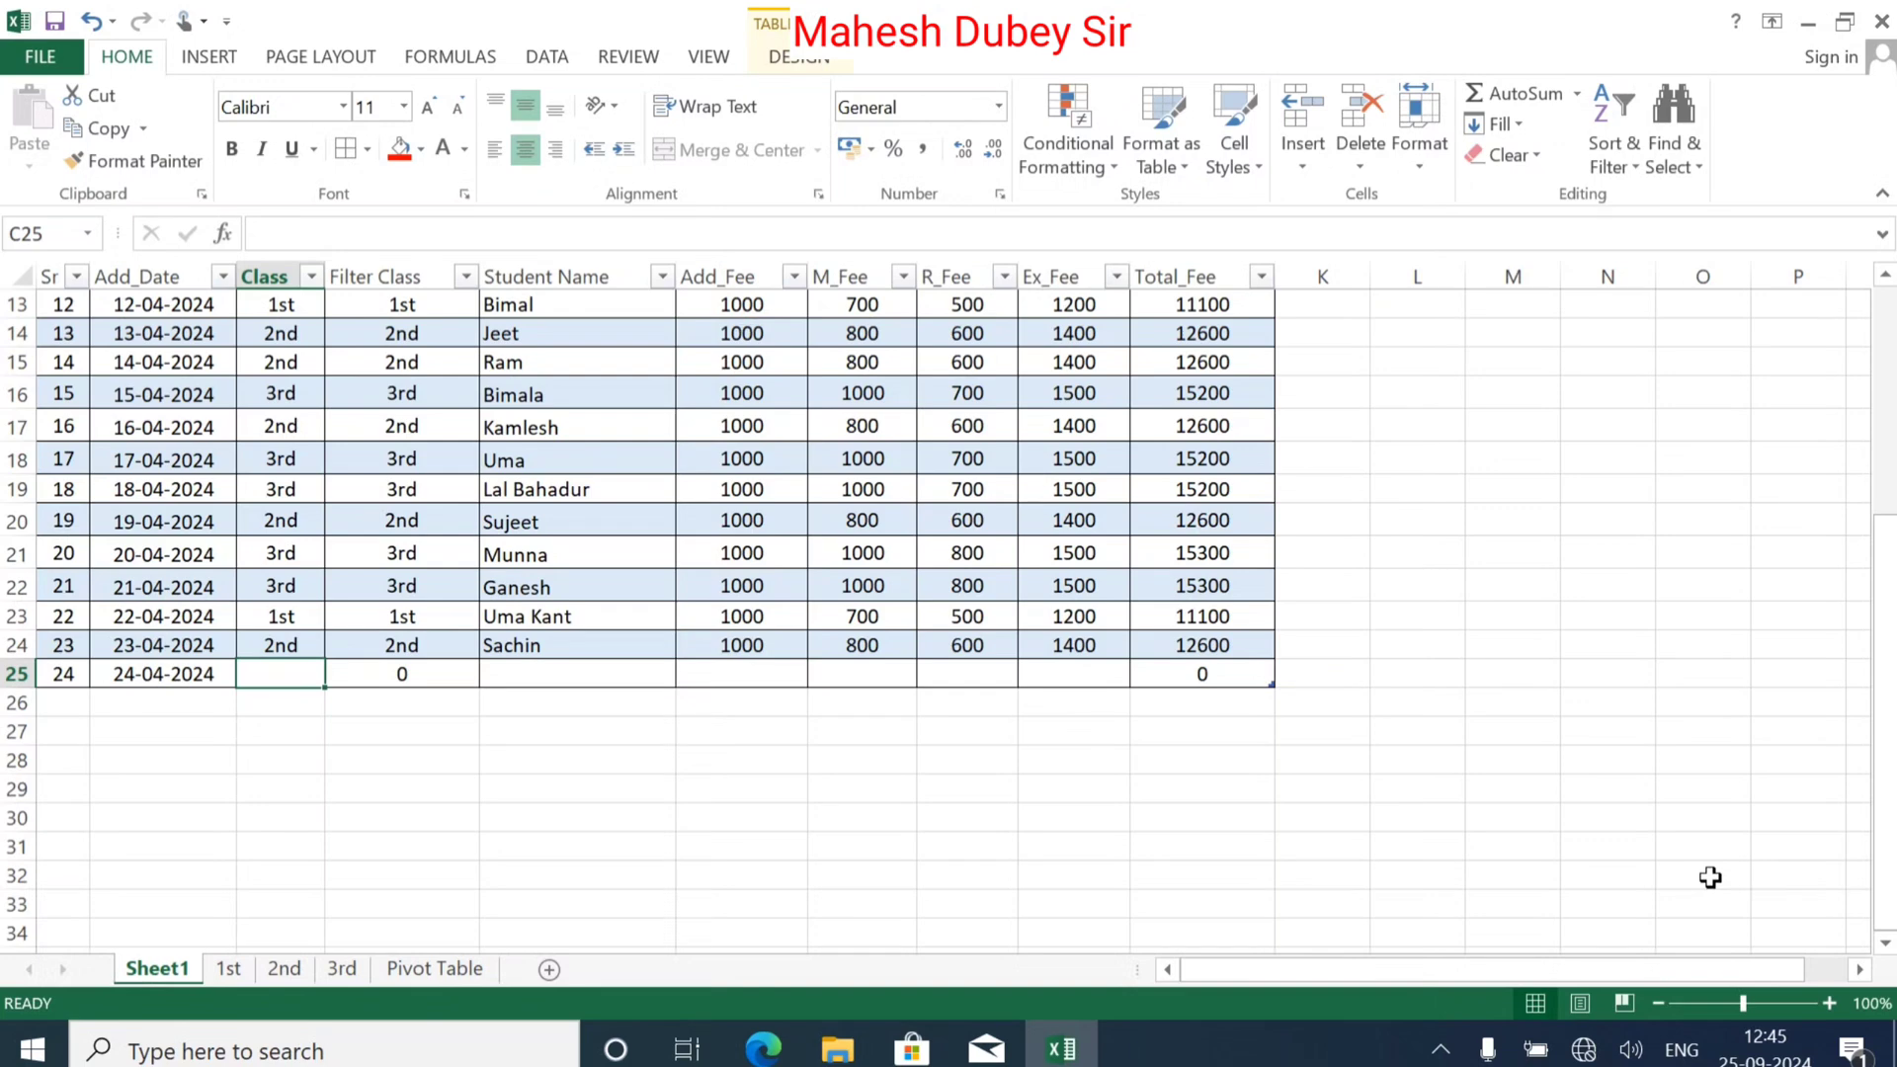
# Step: Enter 3rd as the class and fill in the student's name in row 25
pyautogui.write('3')
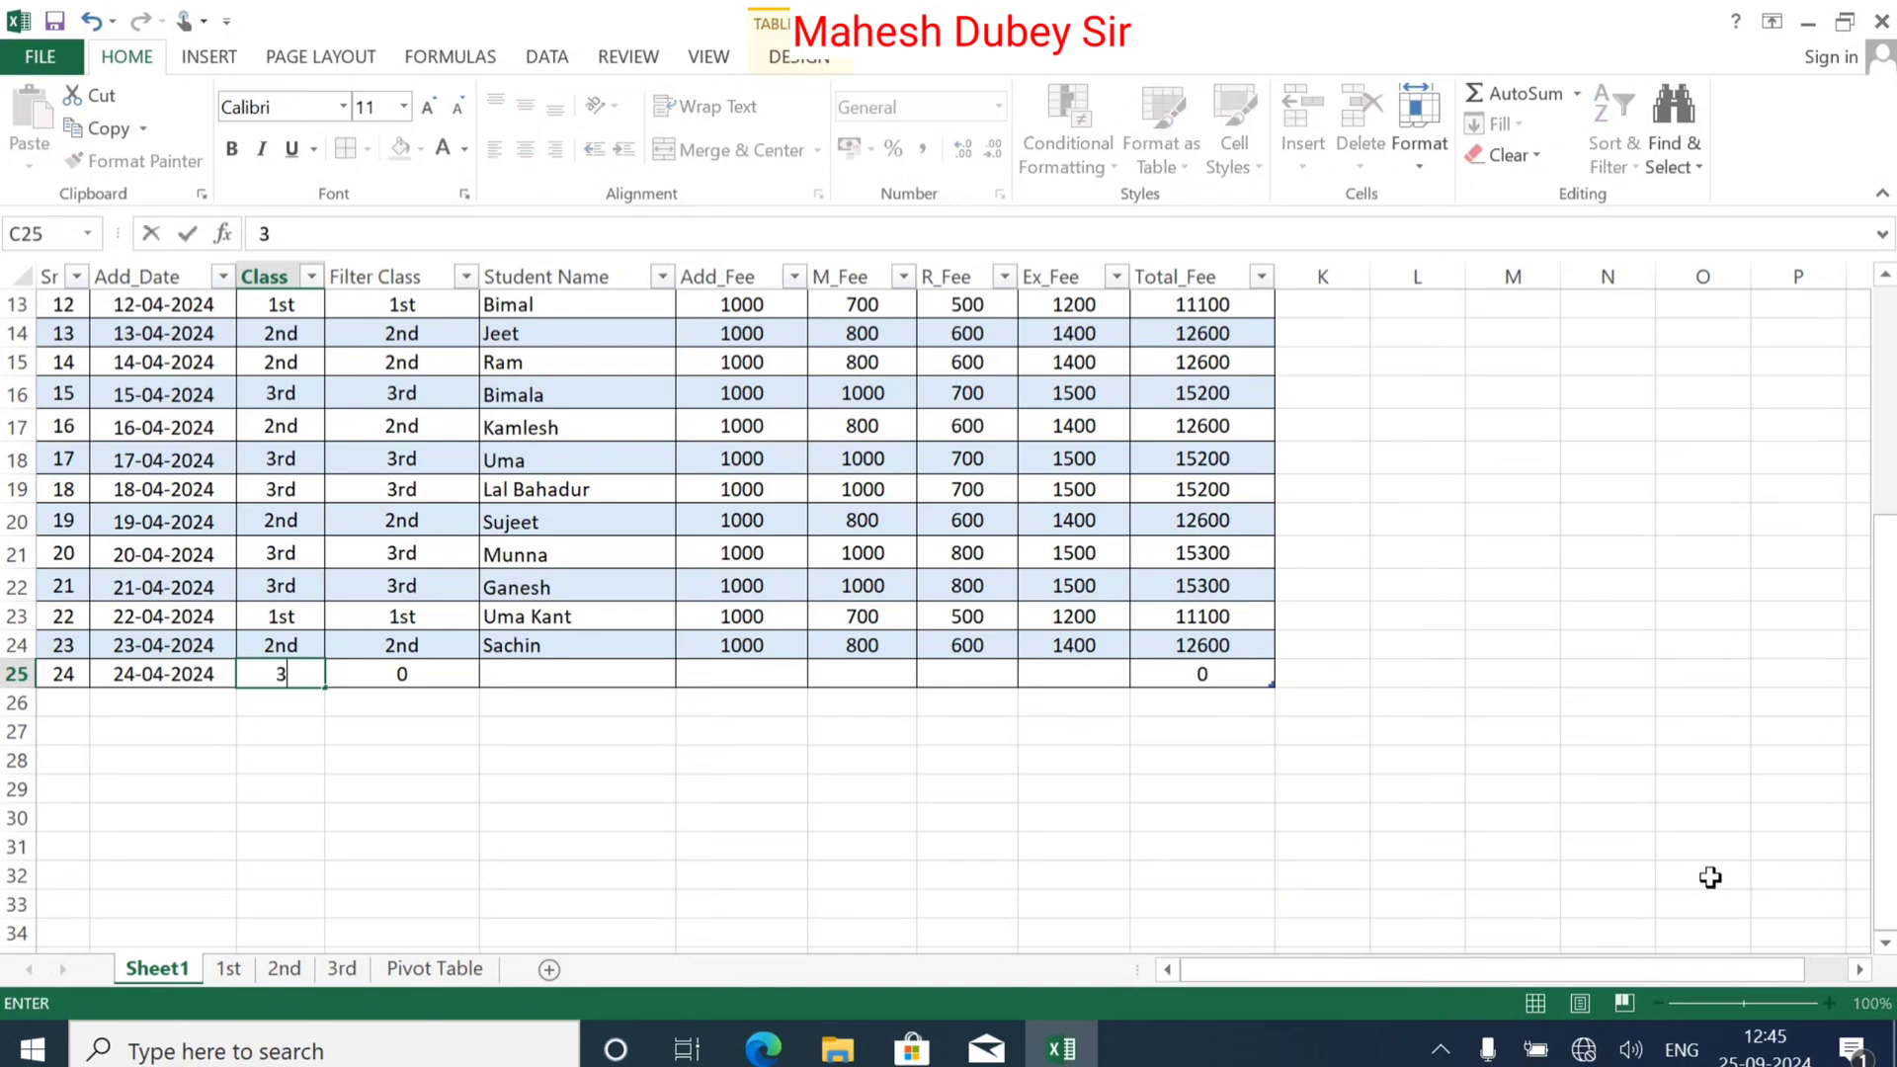
pyautogui.write('rd')
pyautogui.press('Tab')
pyautogui.press('Tab')
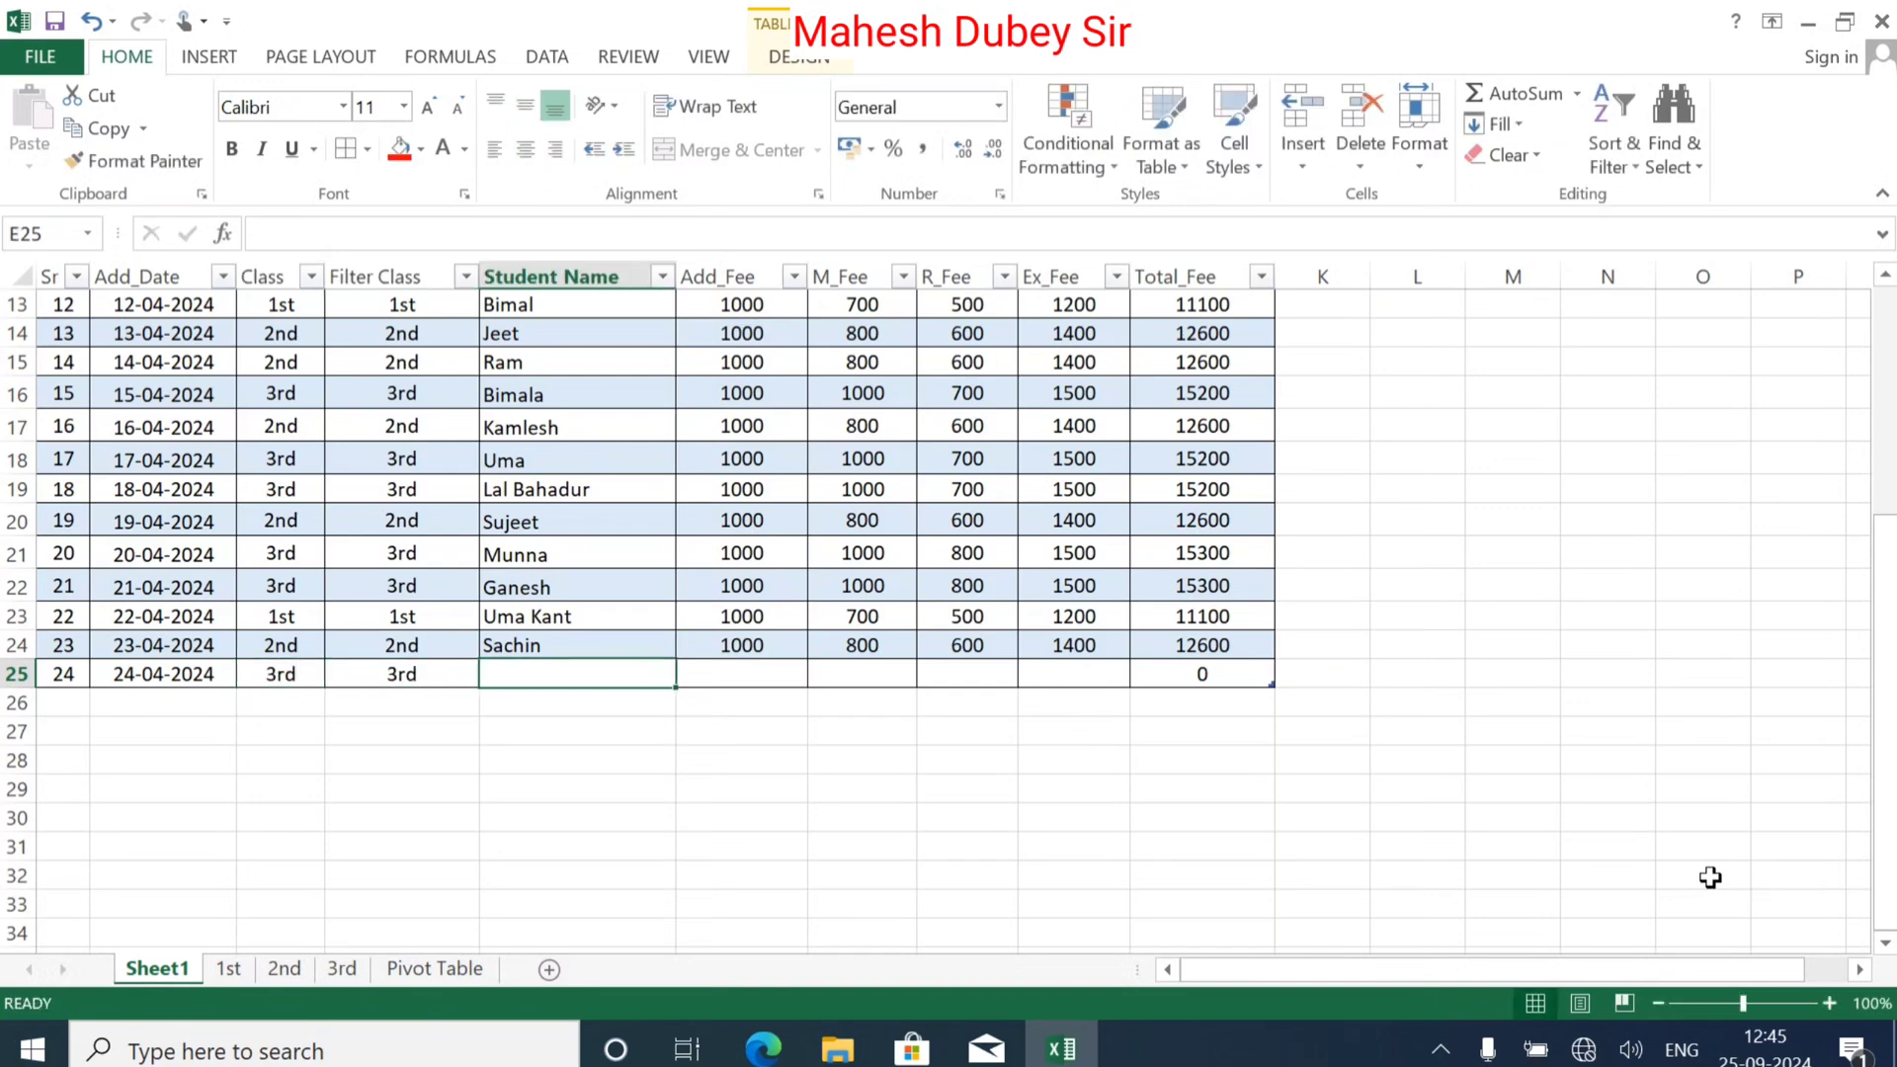
pyautogui.write('Subham')
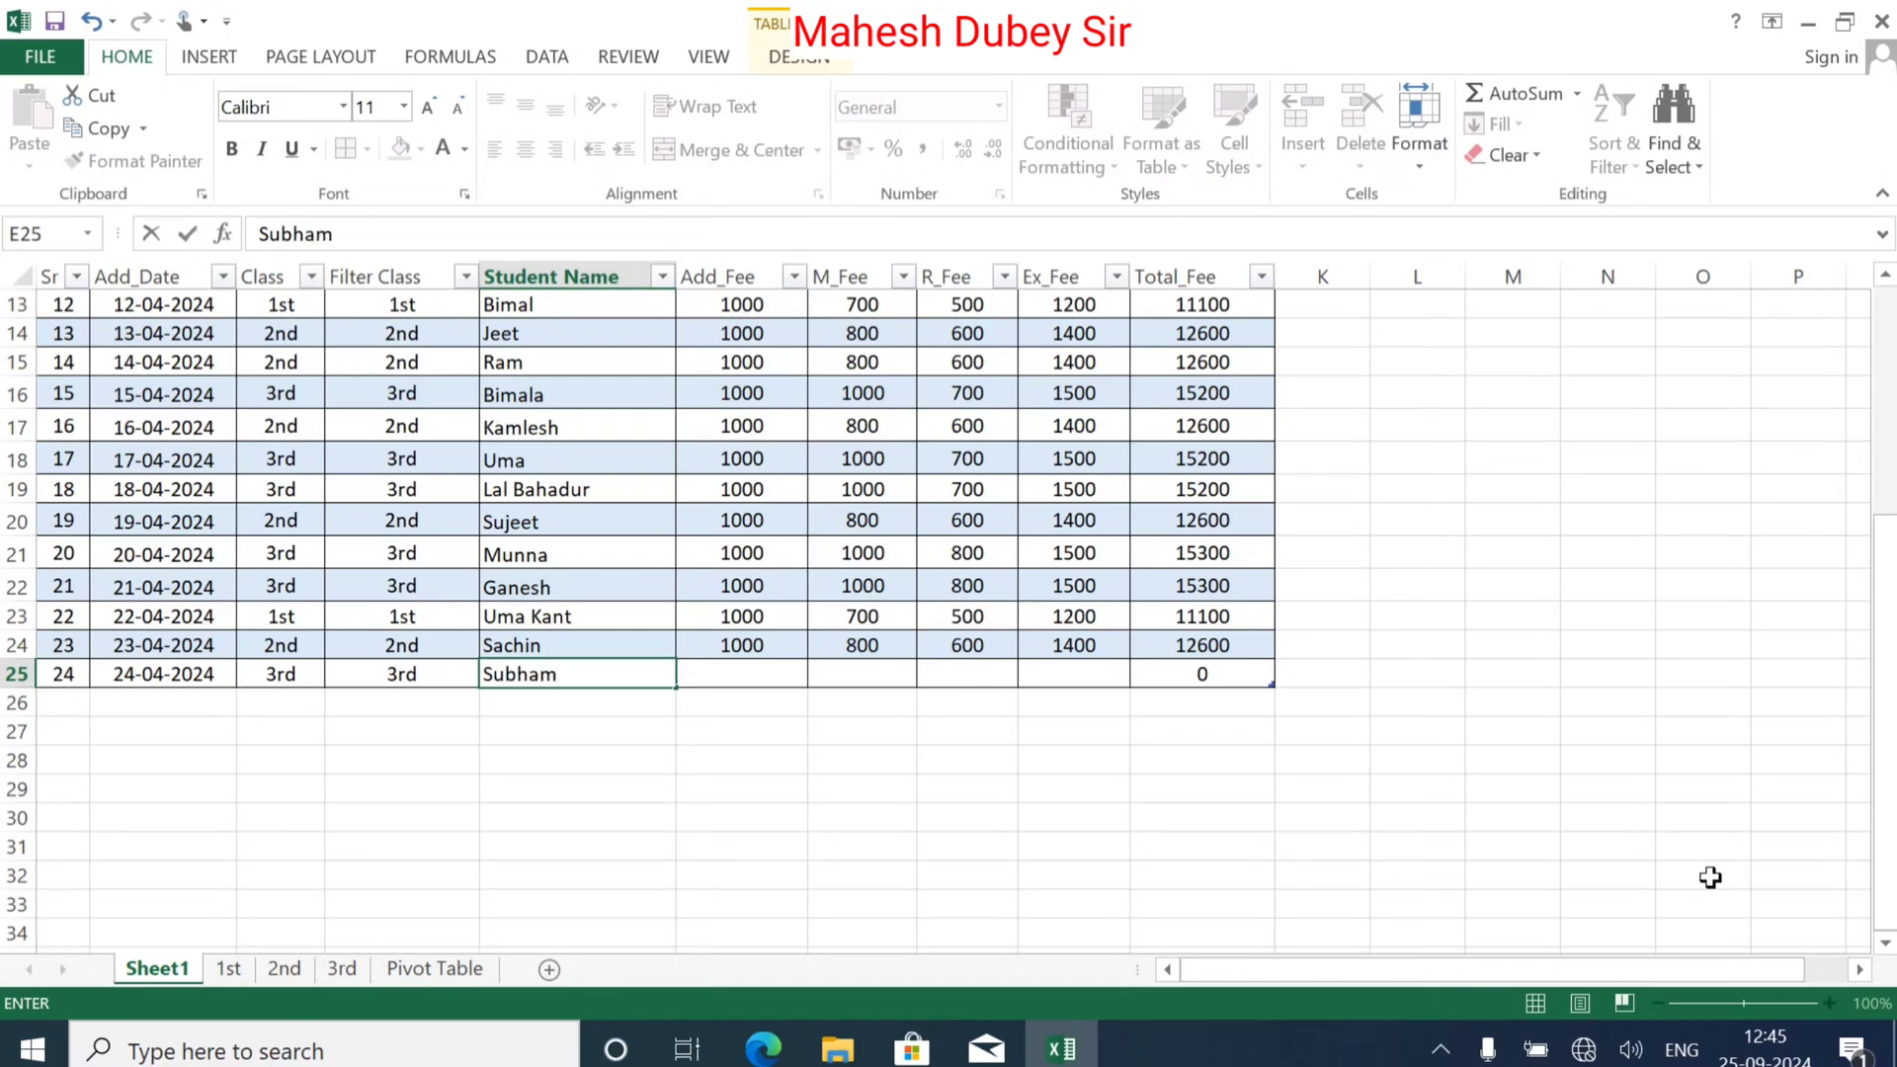
pyautogui.press('Tab')
# Step: Enter Add_Fee 1000, M_Fee 1000, R_Fee 800 and Ex_Fee 1500 in row 25
pyautogui.write('1000')
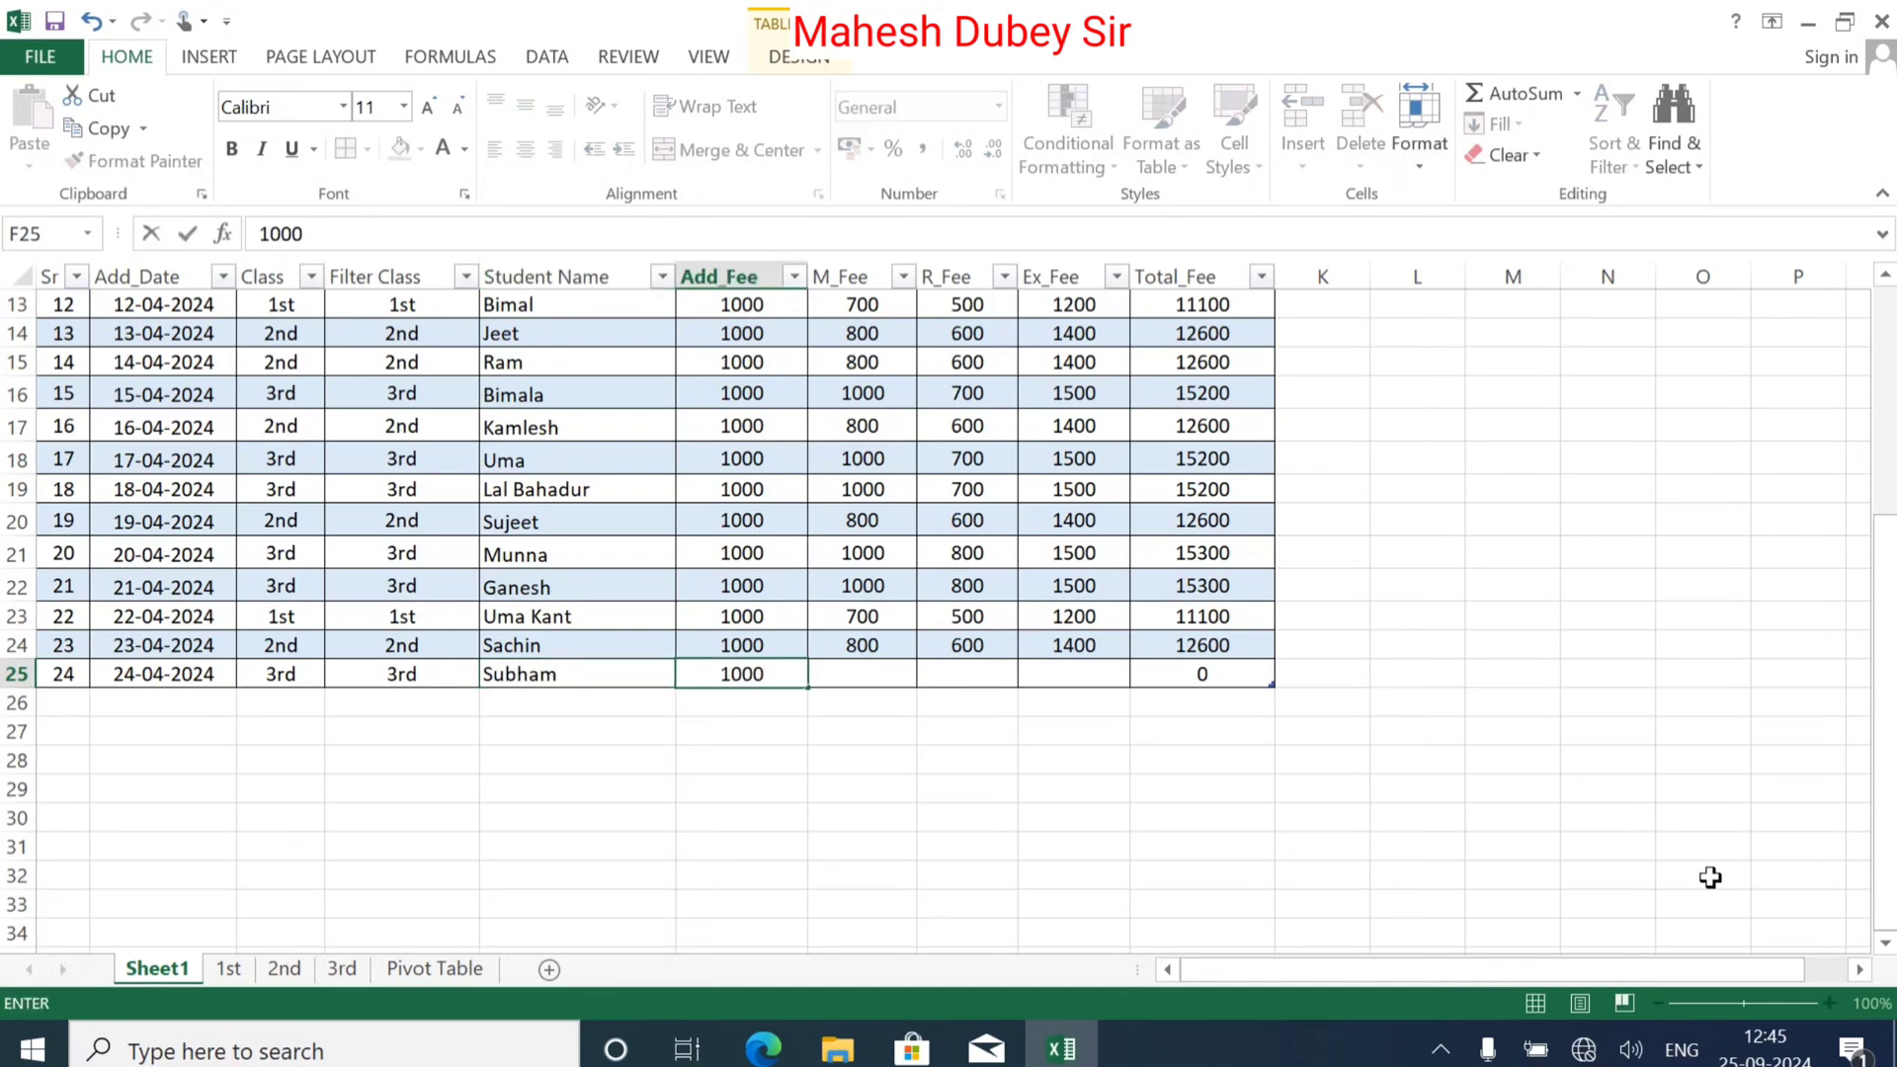
pyautogui.press('Tab')
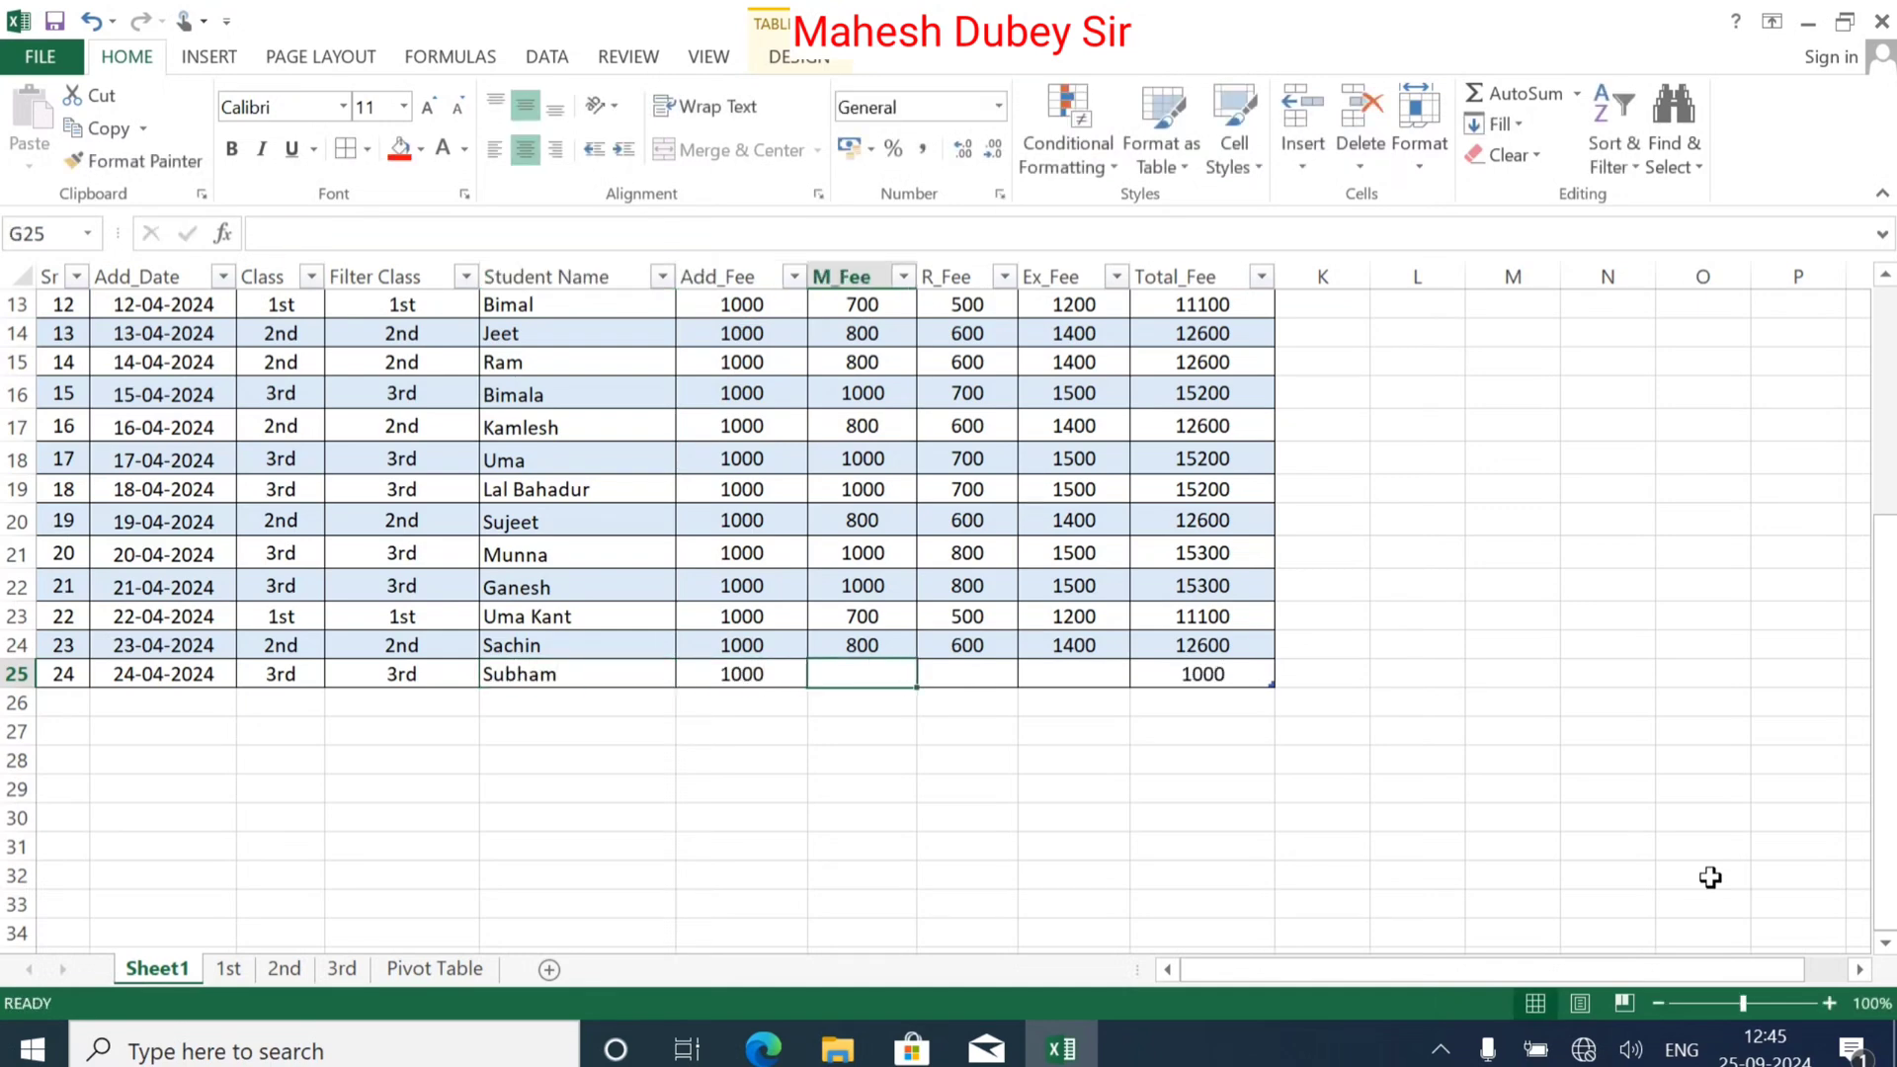
pyautogui.write('1000')
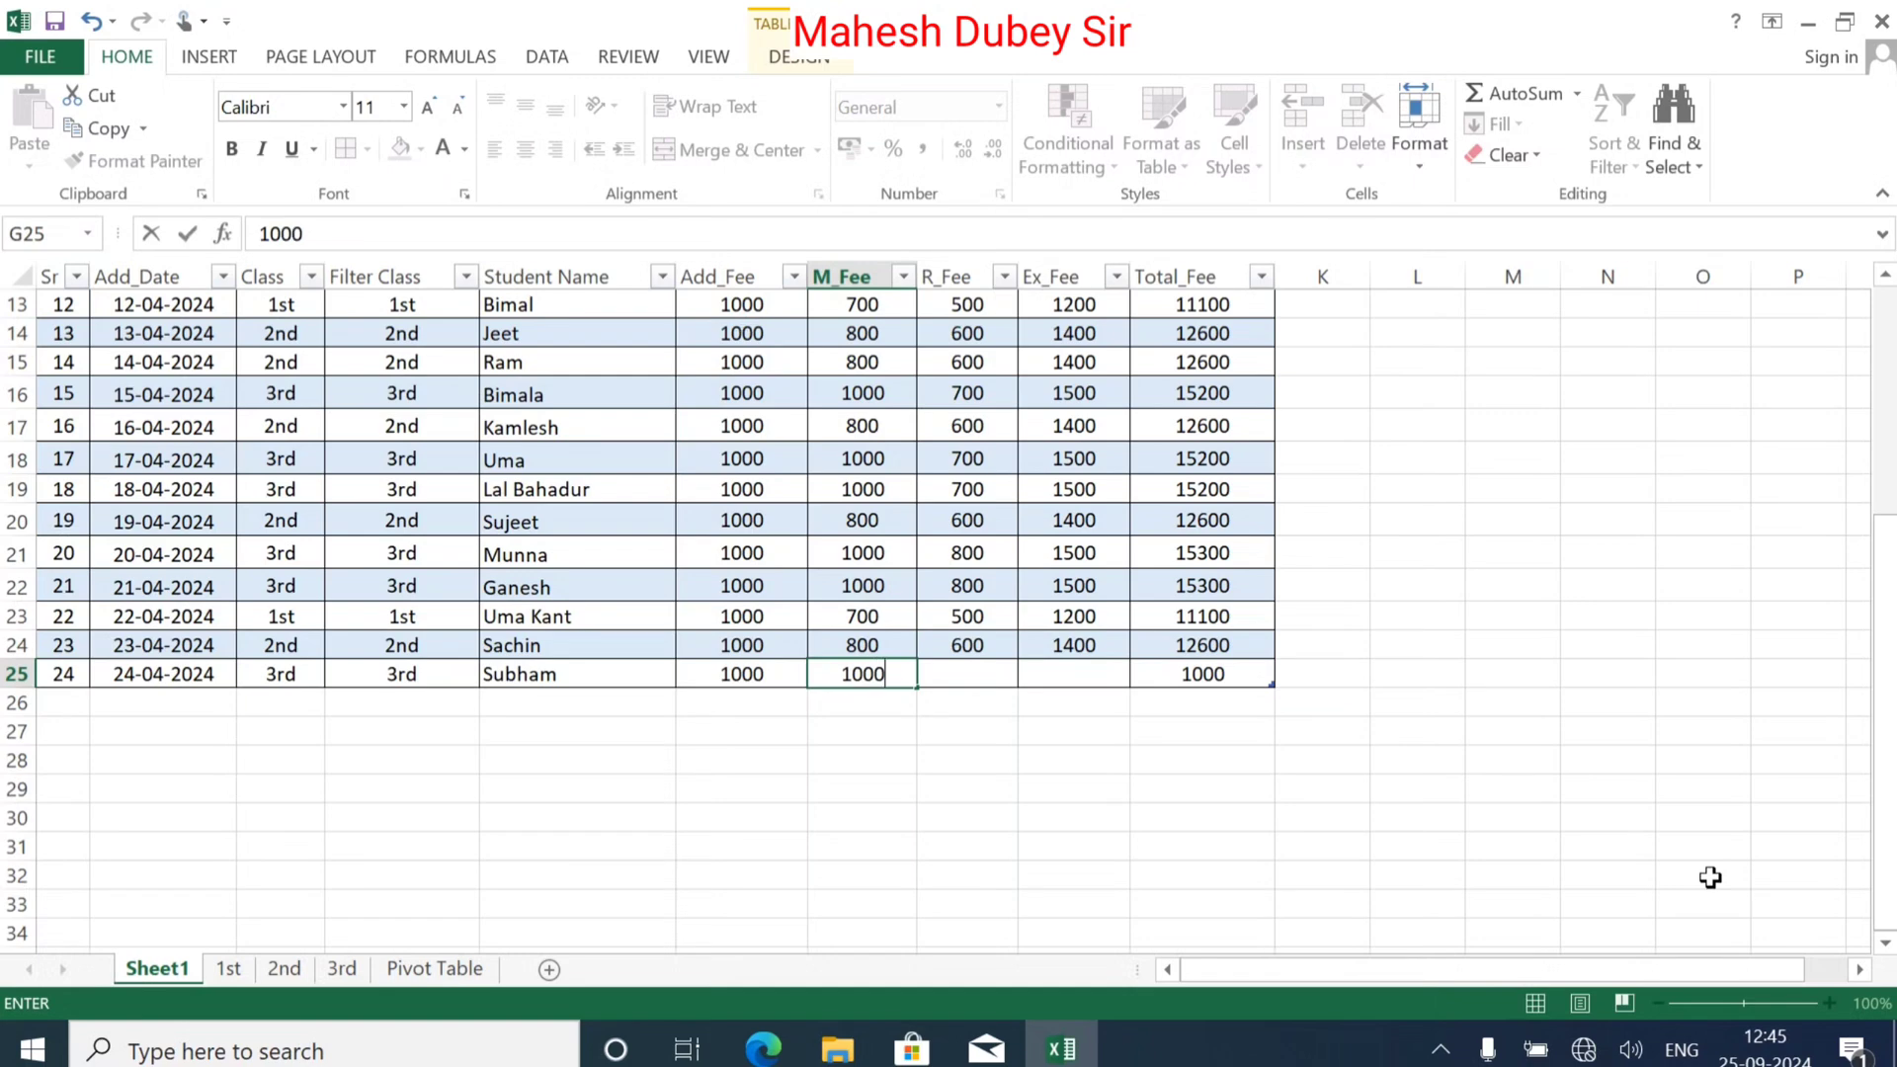
pyautogui.press('Tab')
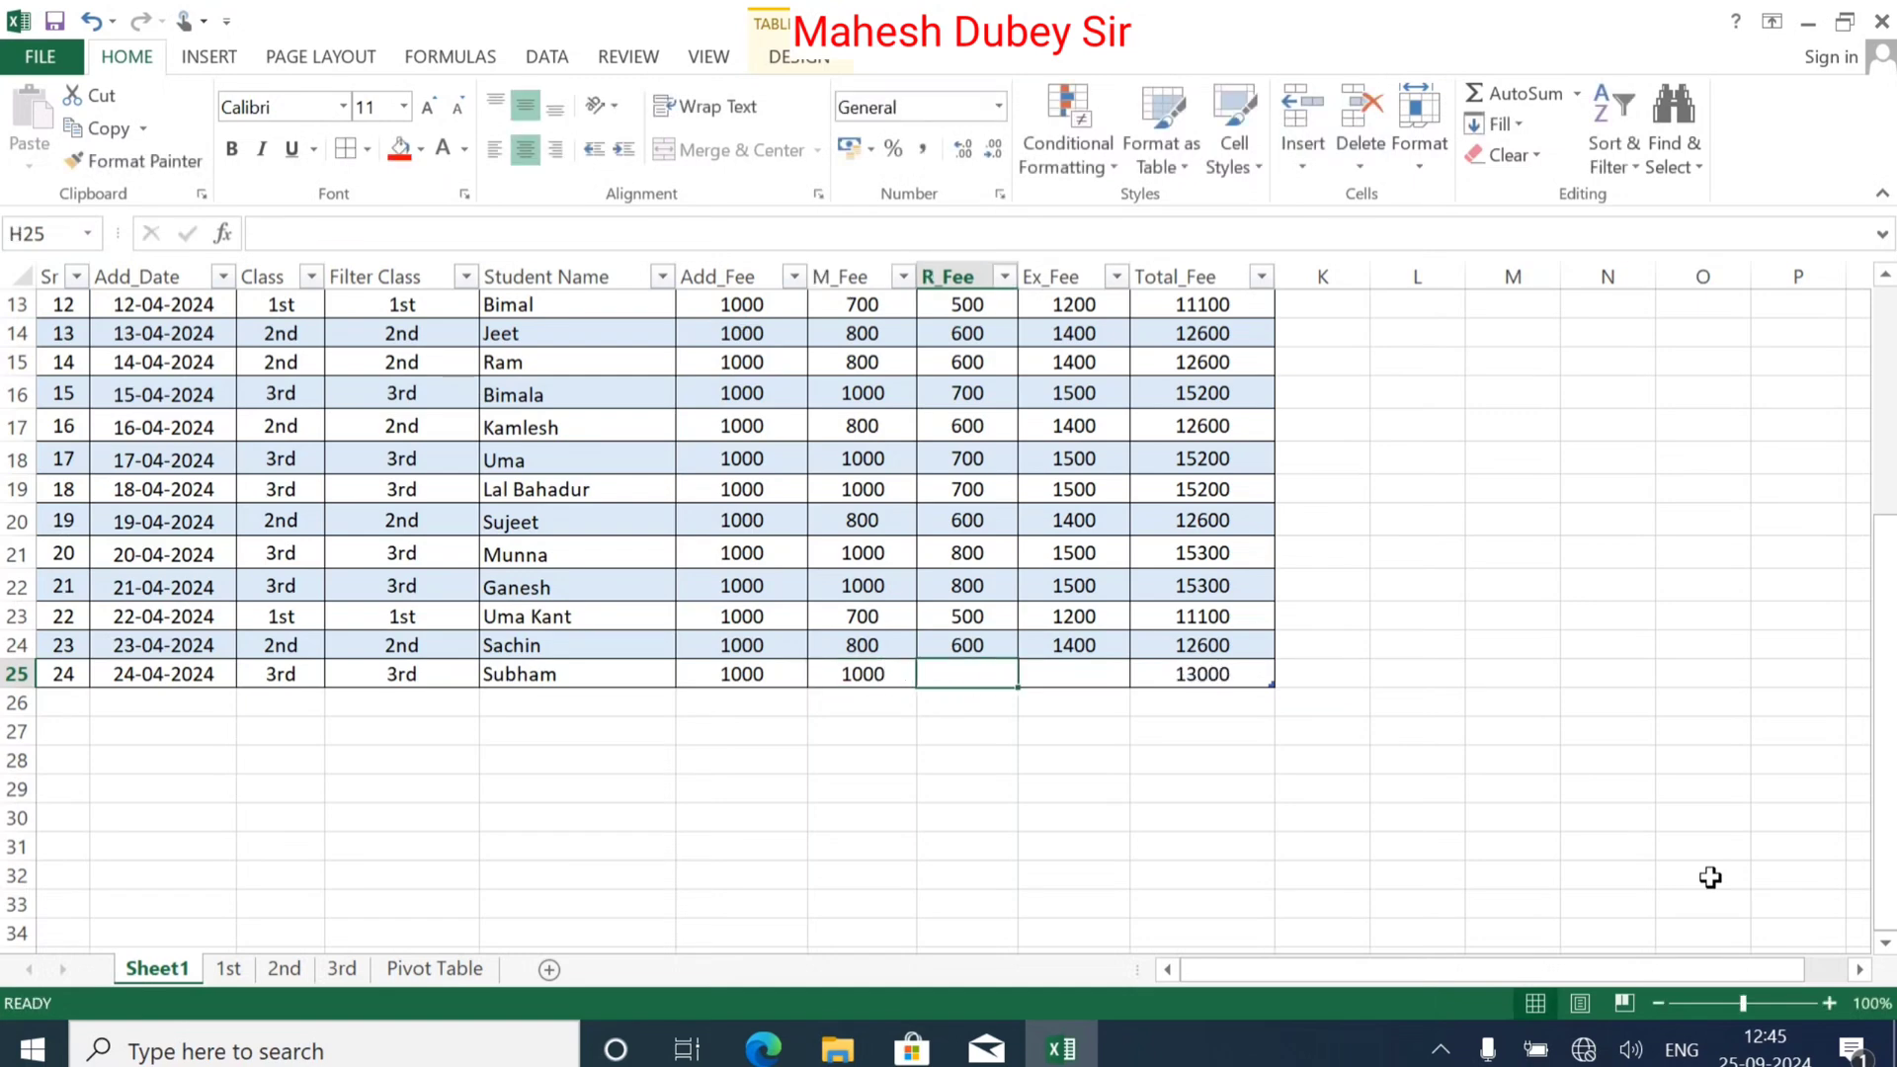
pyautogui.write('800')
pyautogui.press('Tab')
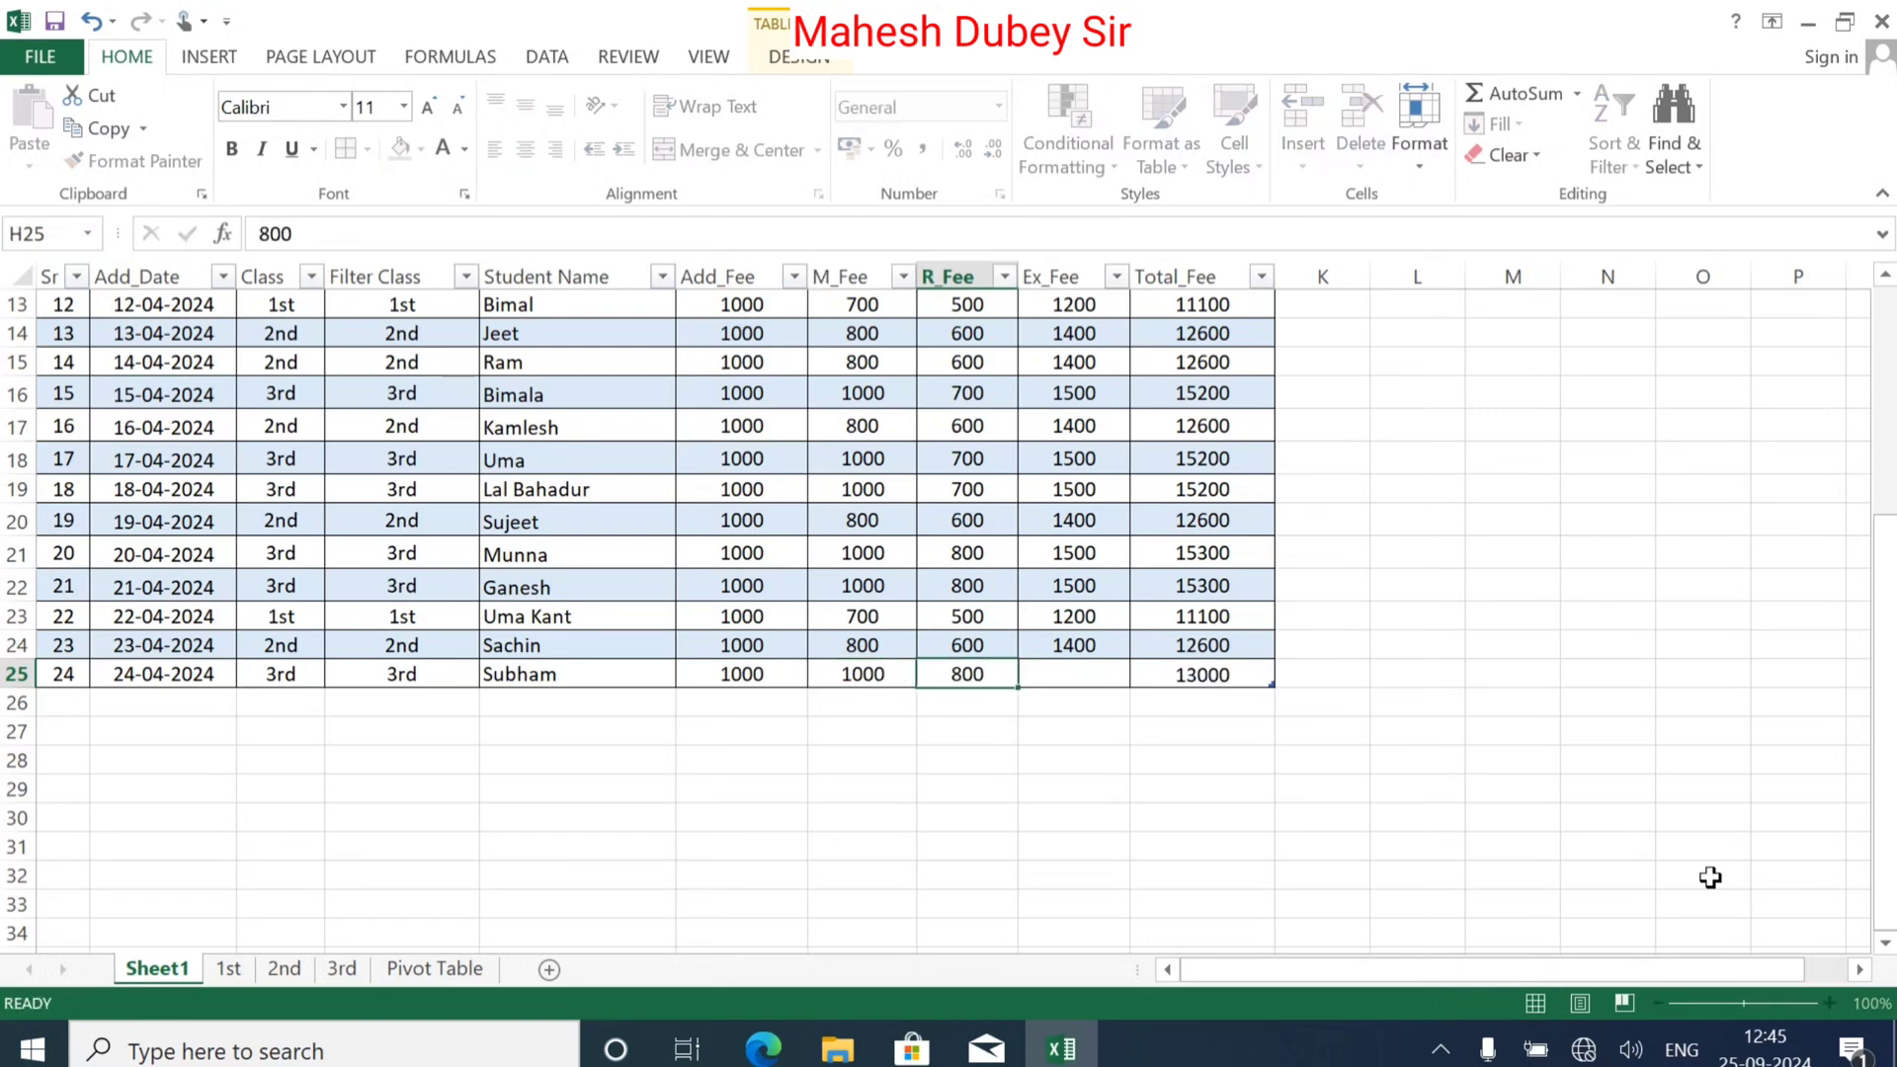
pyautogui.write('150')
pyautogui.write('00')
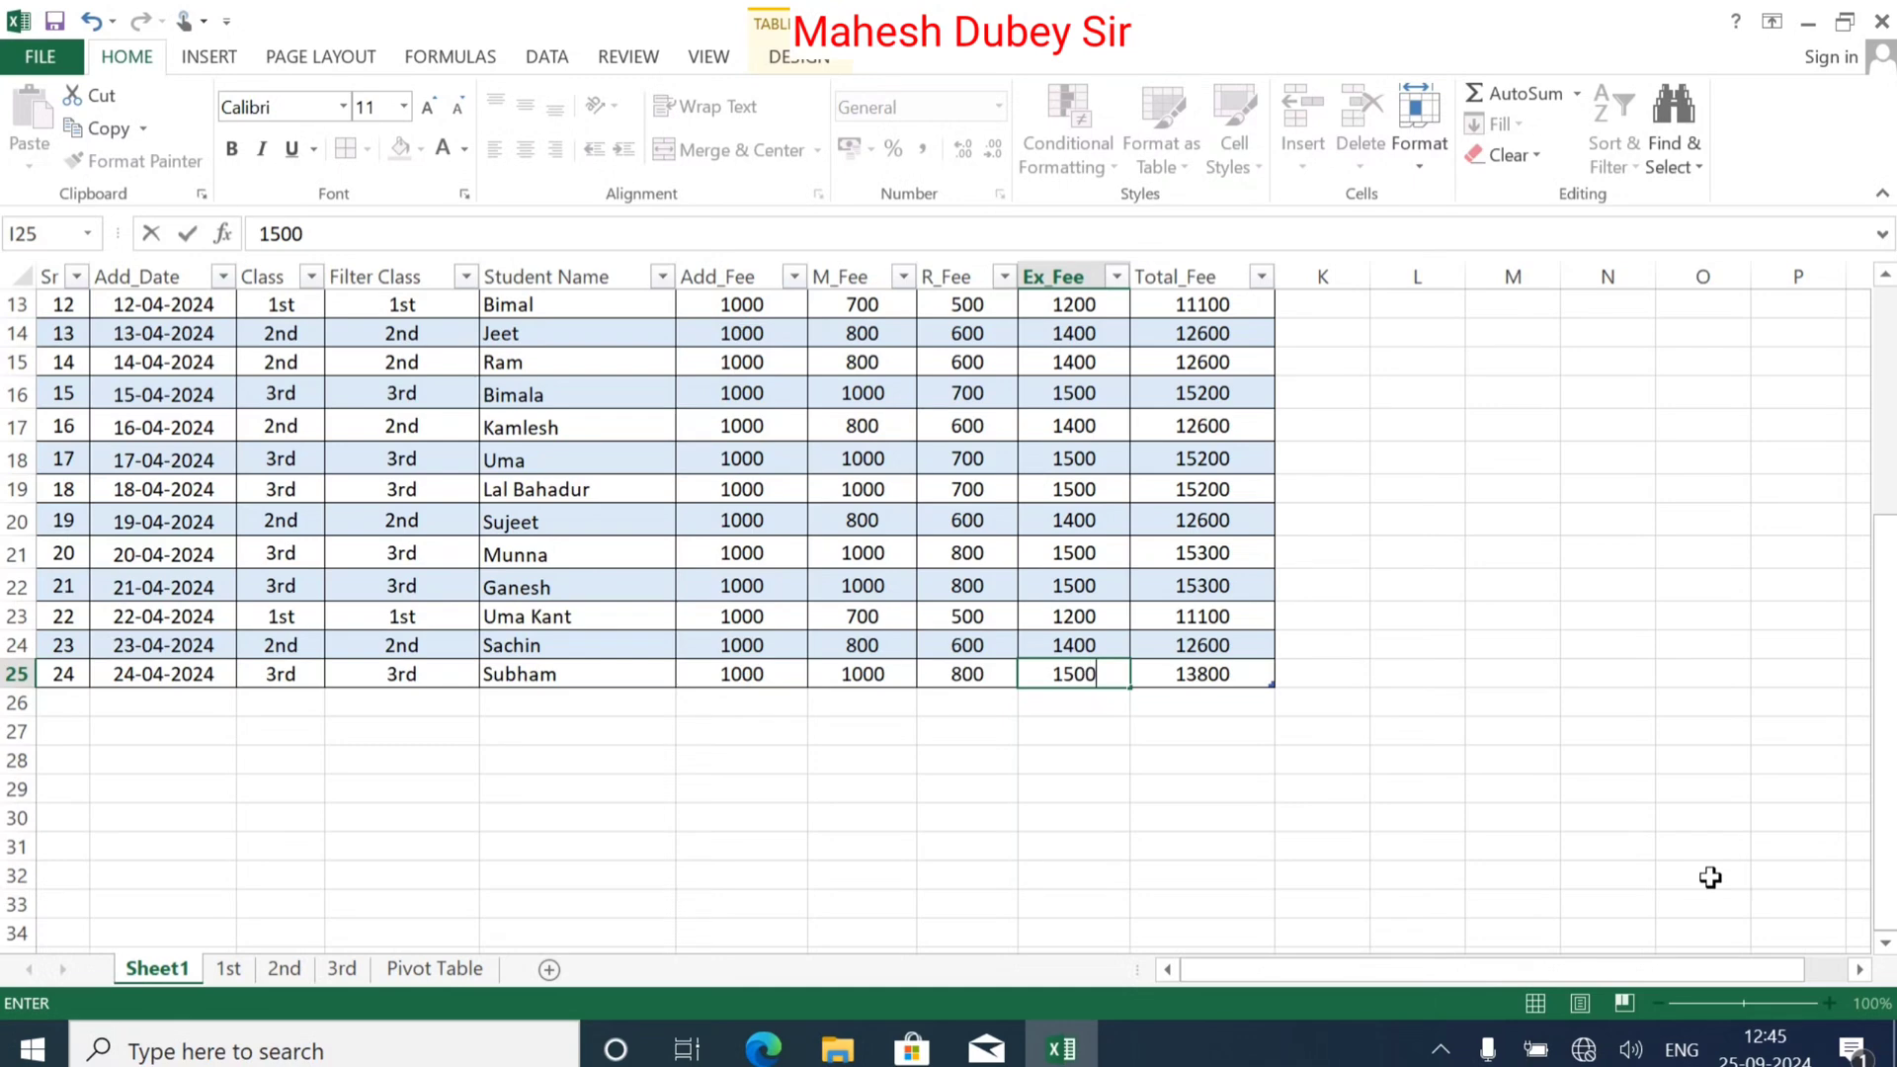
pyautogui.press('Tab')
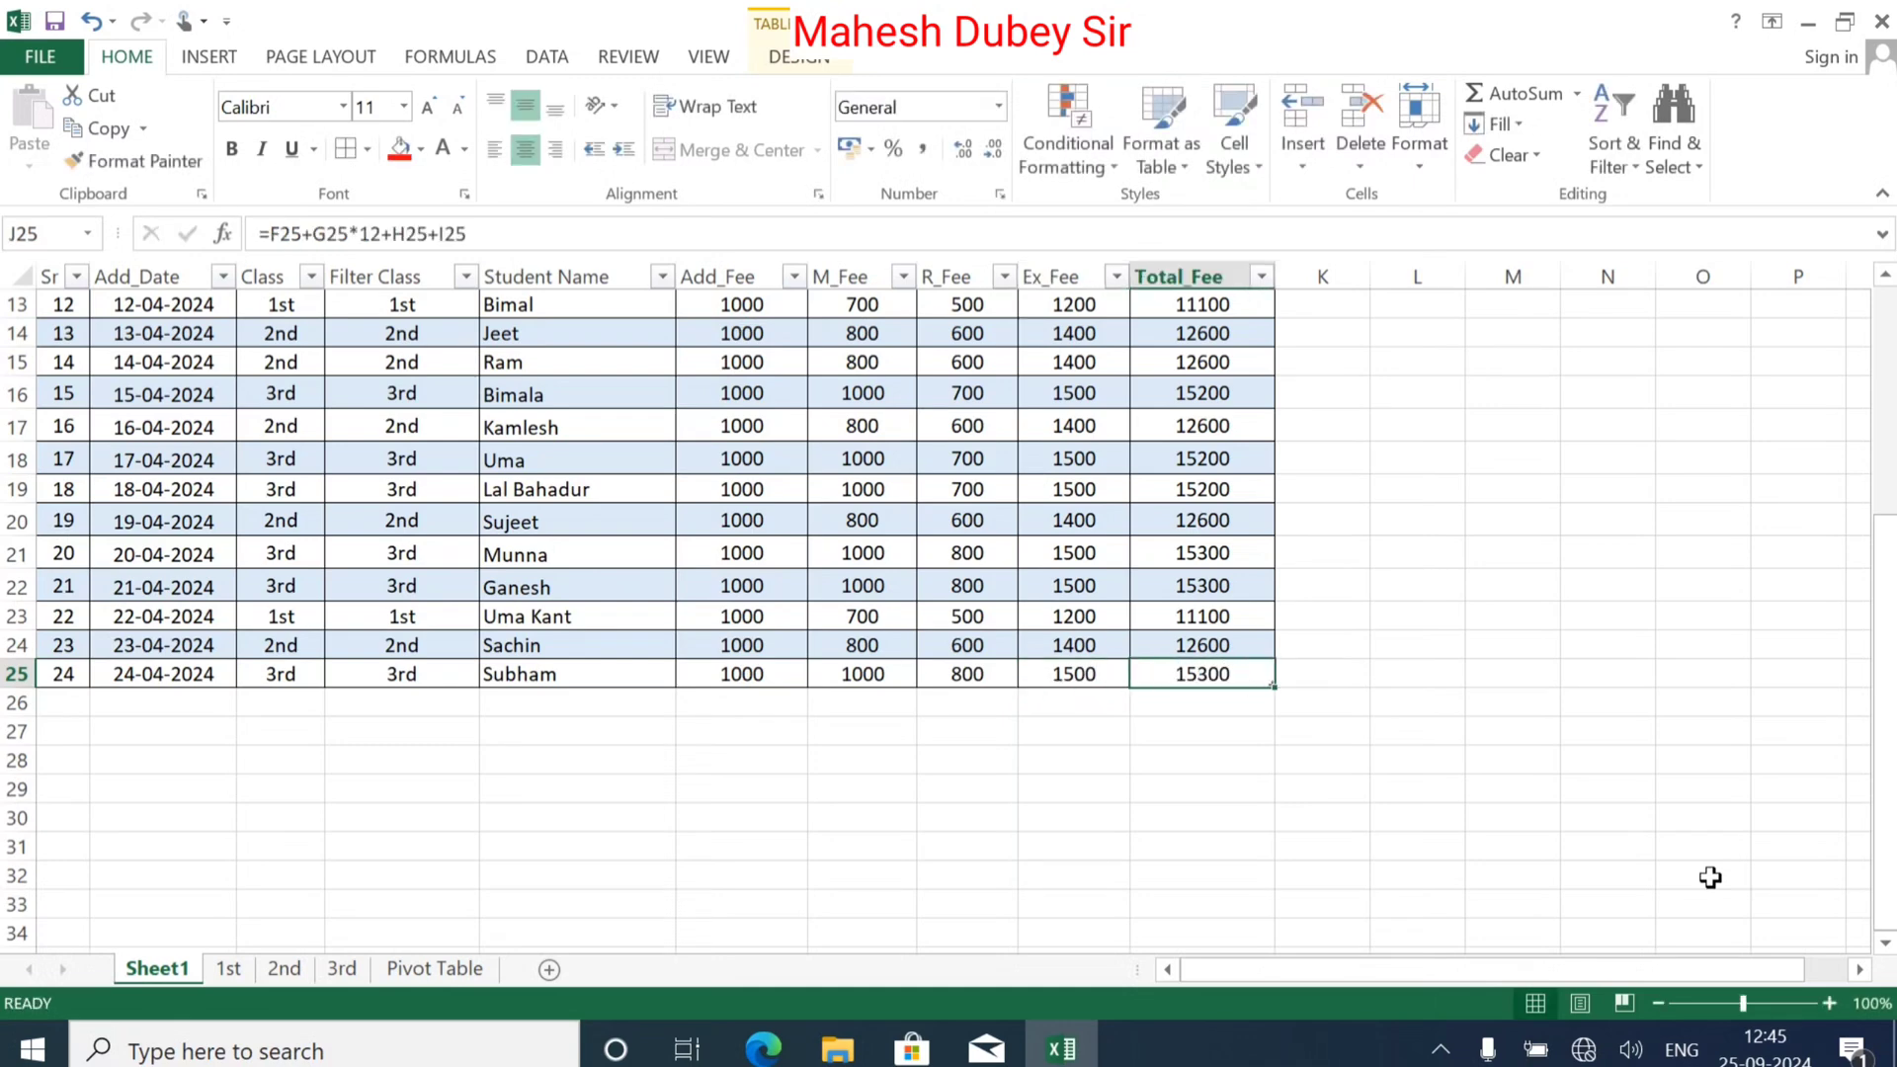
# Step: Check the Pivot Table and 3rd sheets for the Sr 24 record and refresh the PivotTable on the Pivot Table sheet
pyautogui.click(407, 971)
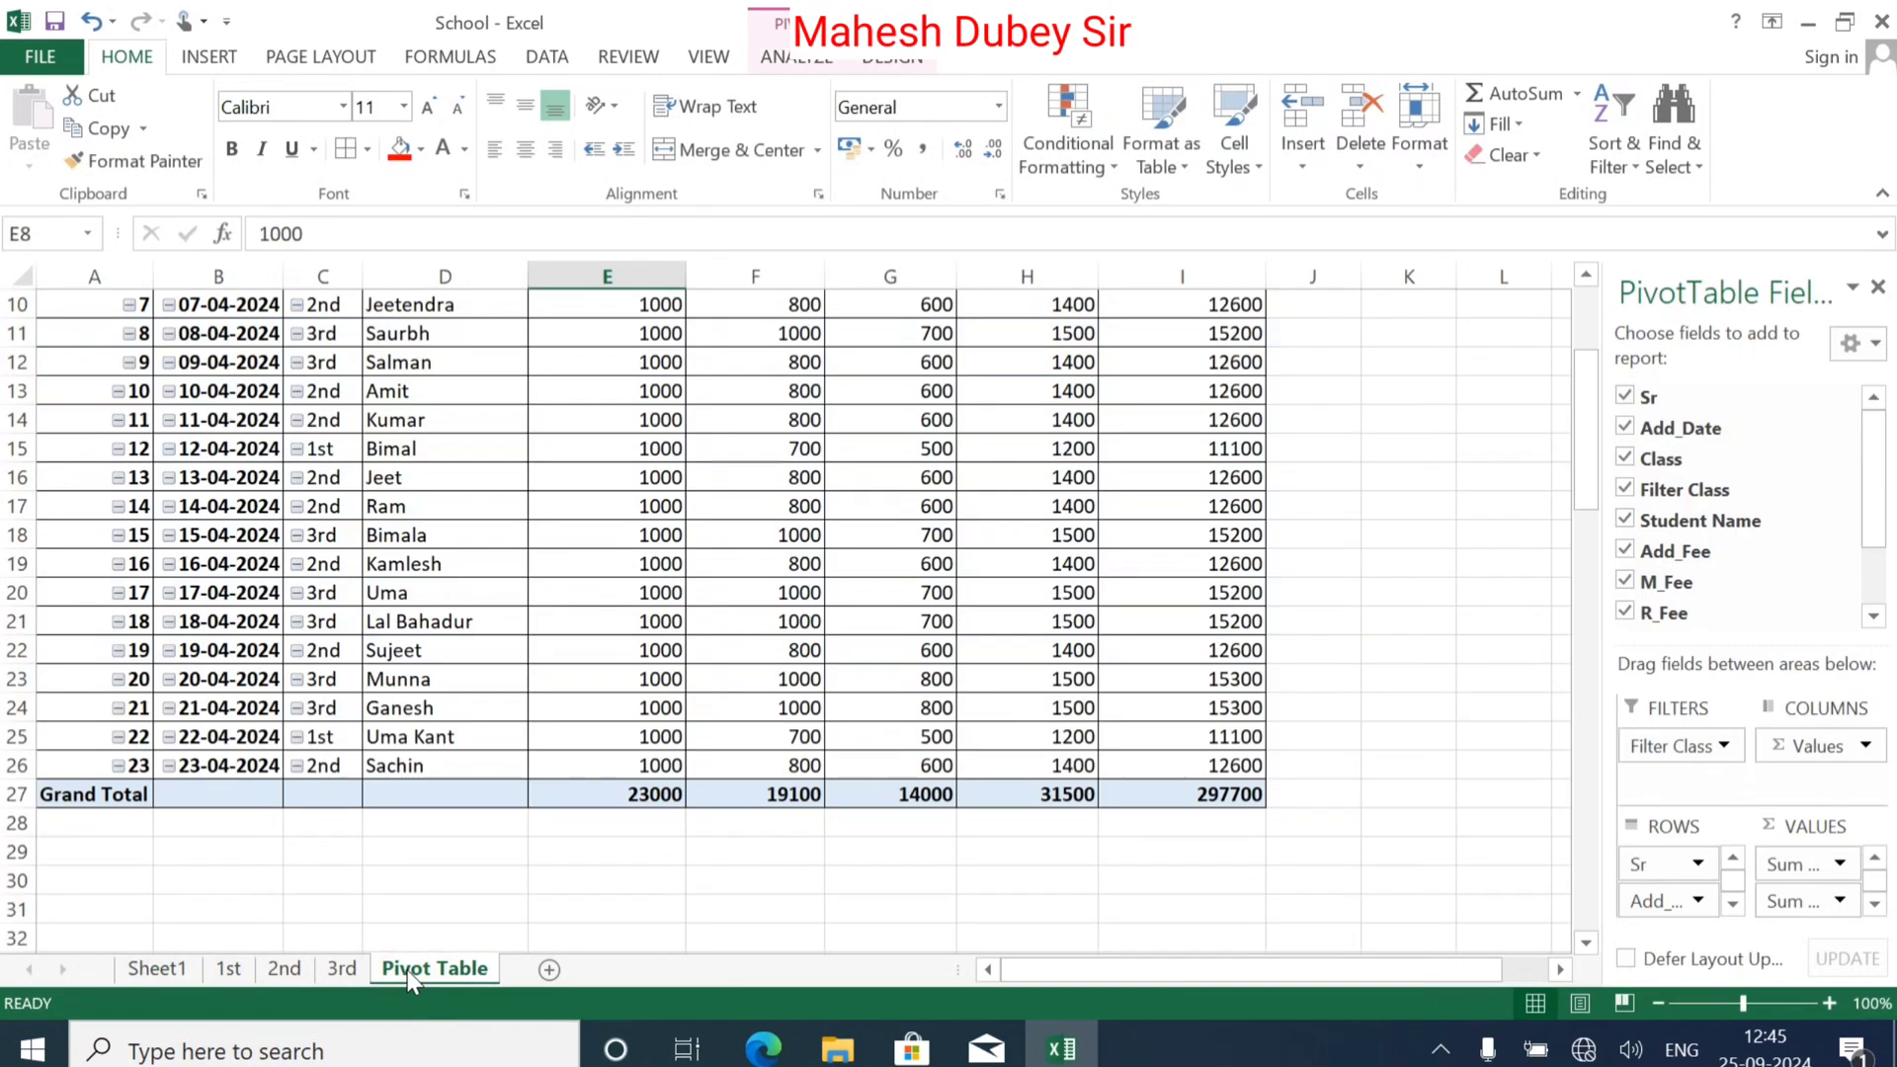
pyautogui.click(340, 969)
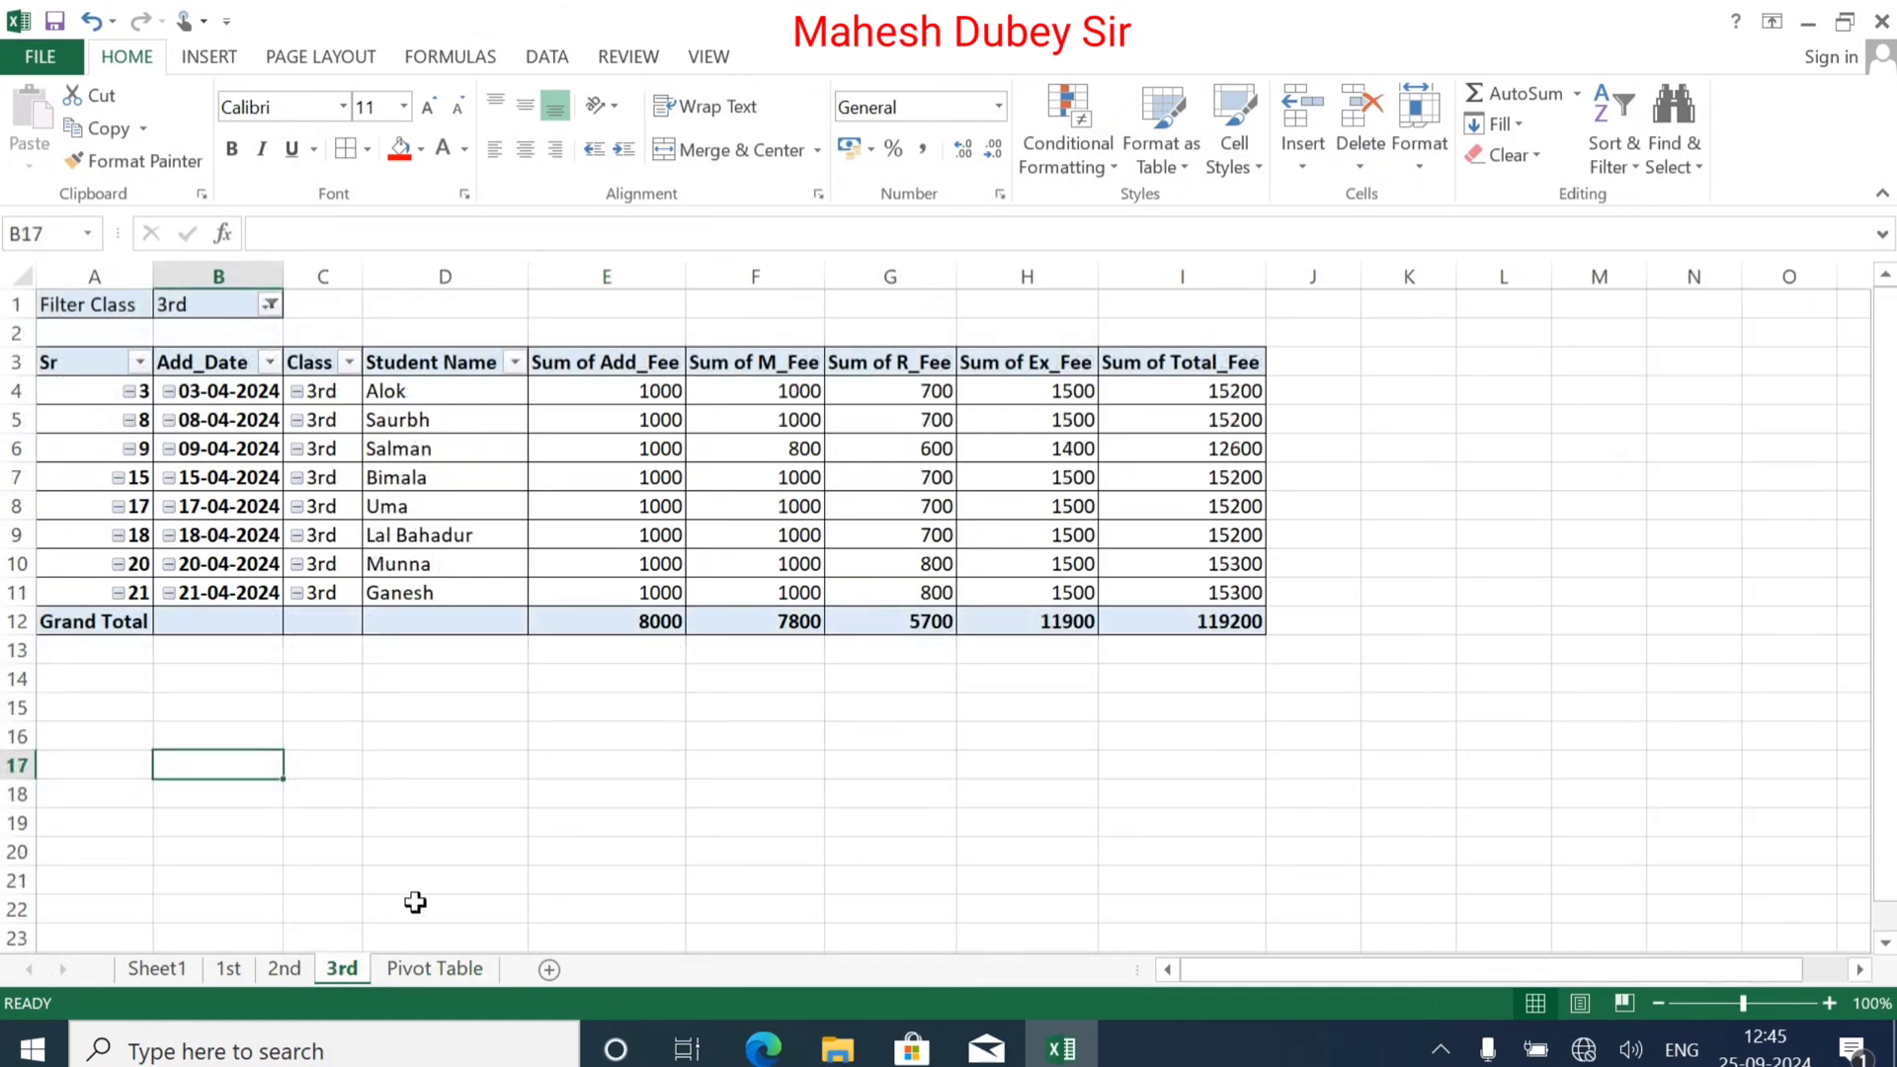
pyautogui.click(436, 971)
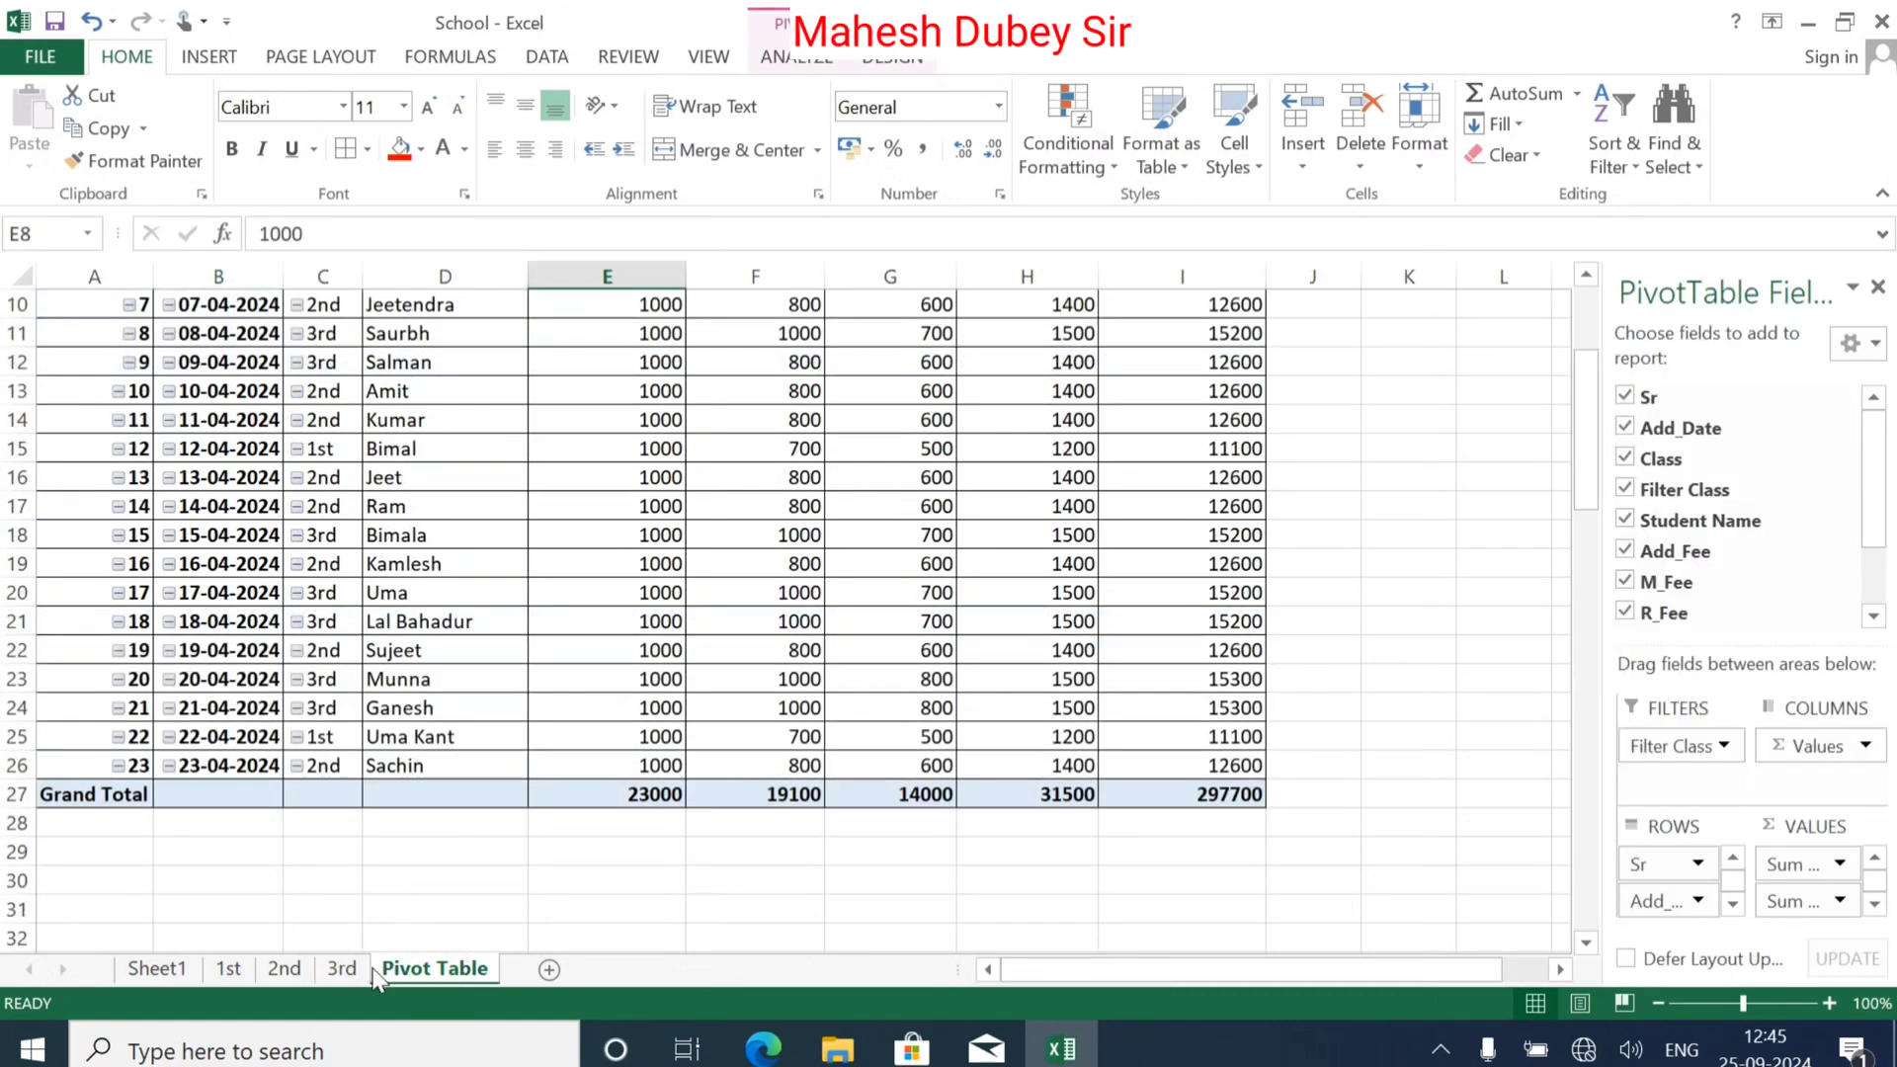
pyautogui.moveTo(601, 797)
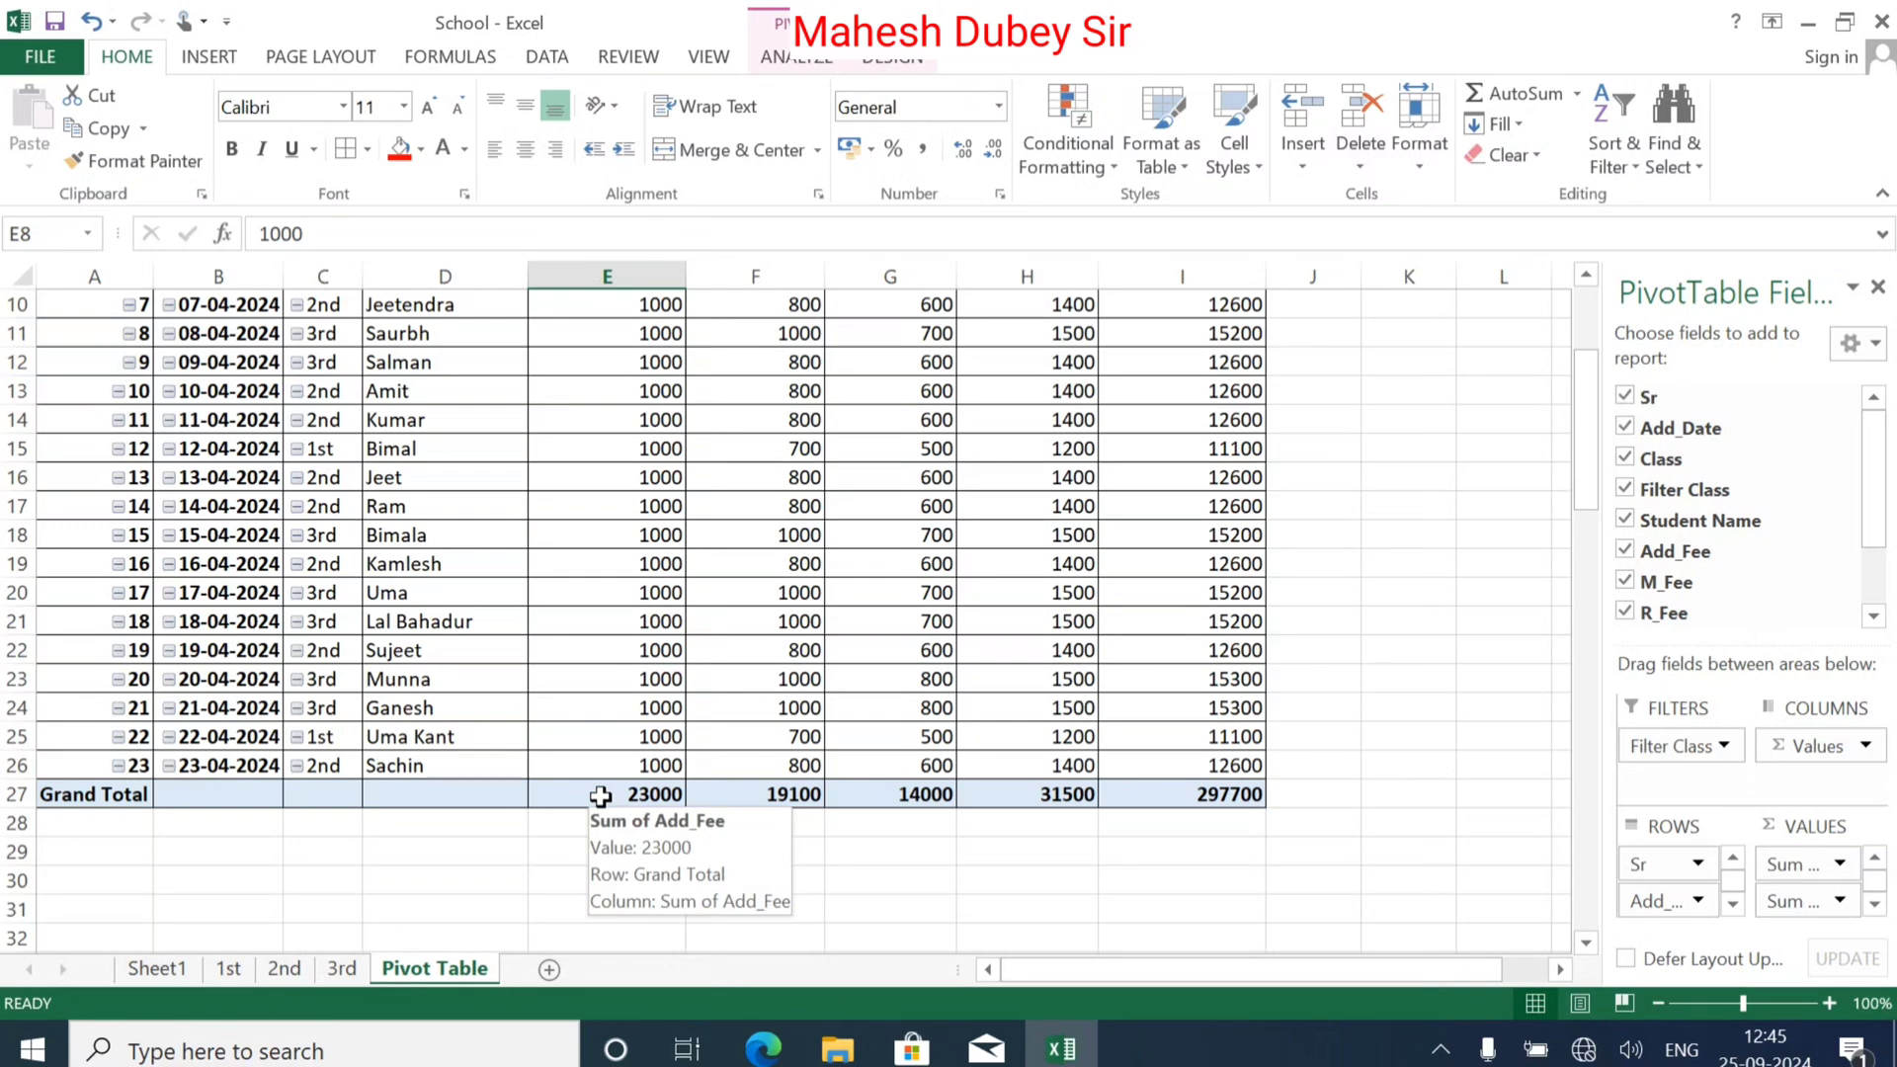
pyautogui.hotkey('alt', 'F5')
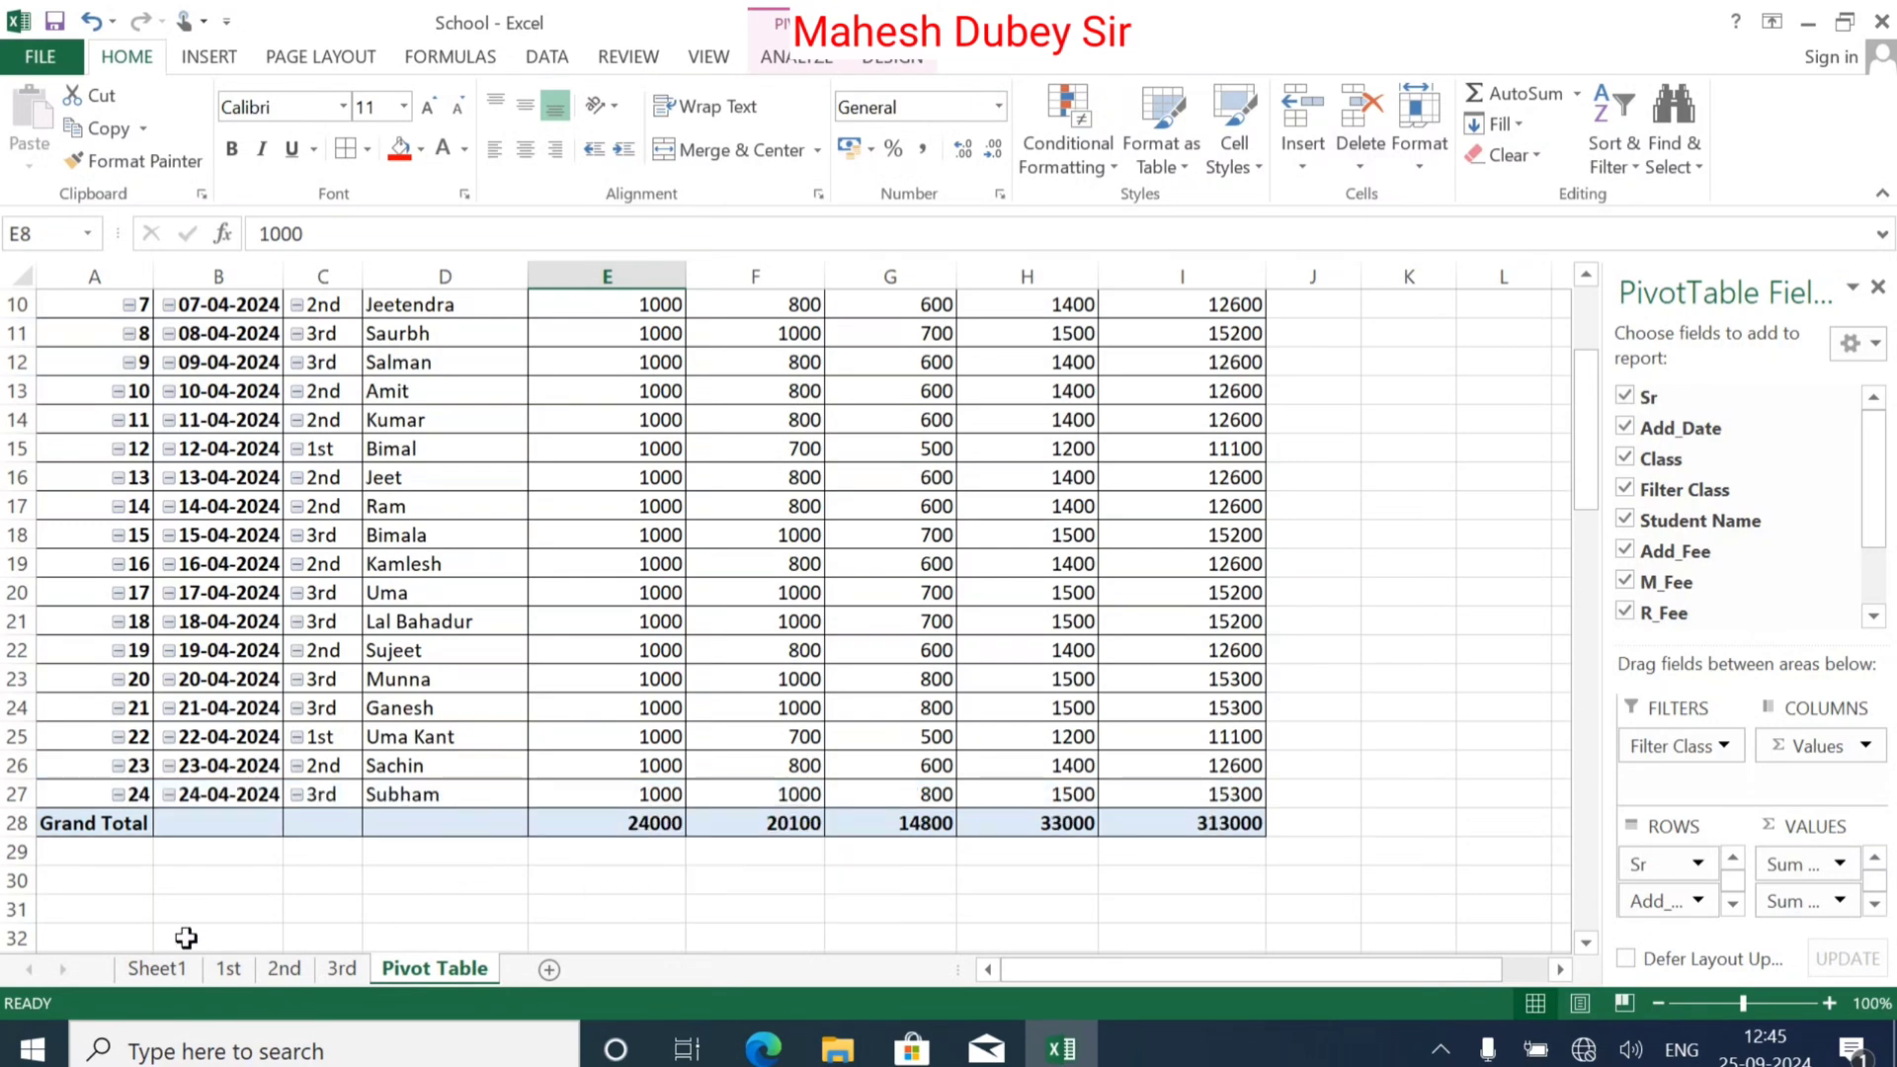
# Step: Compare the Sheet1 records with the refreshed Pivot Table and 3rd sheets, and review the source table from its first row
pyautogui.click(156, 967)
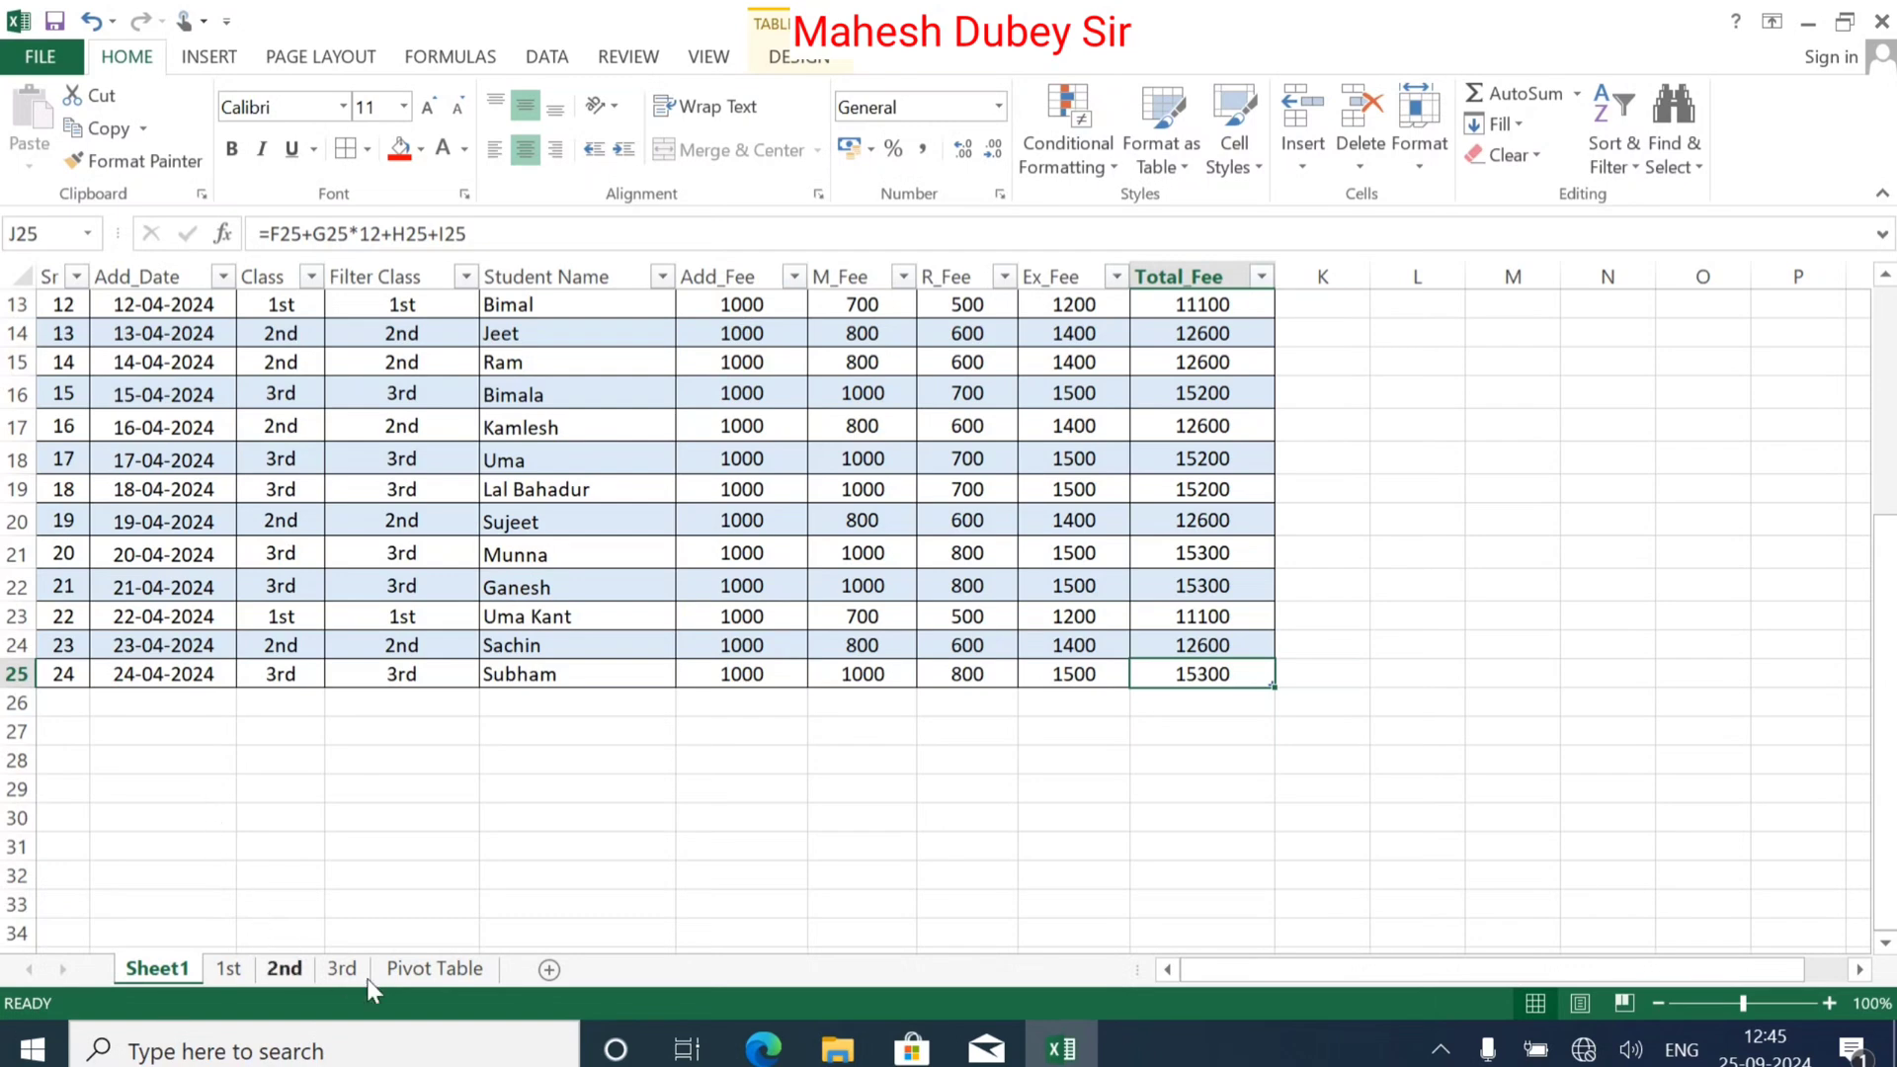
pyautogui.click(433, 969)
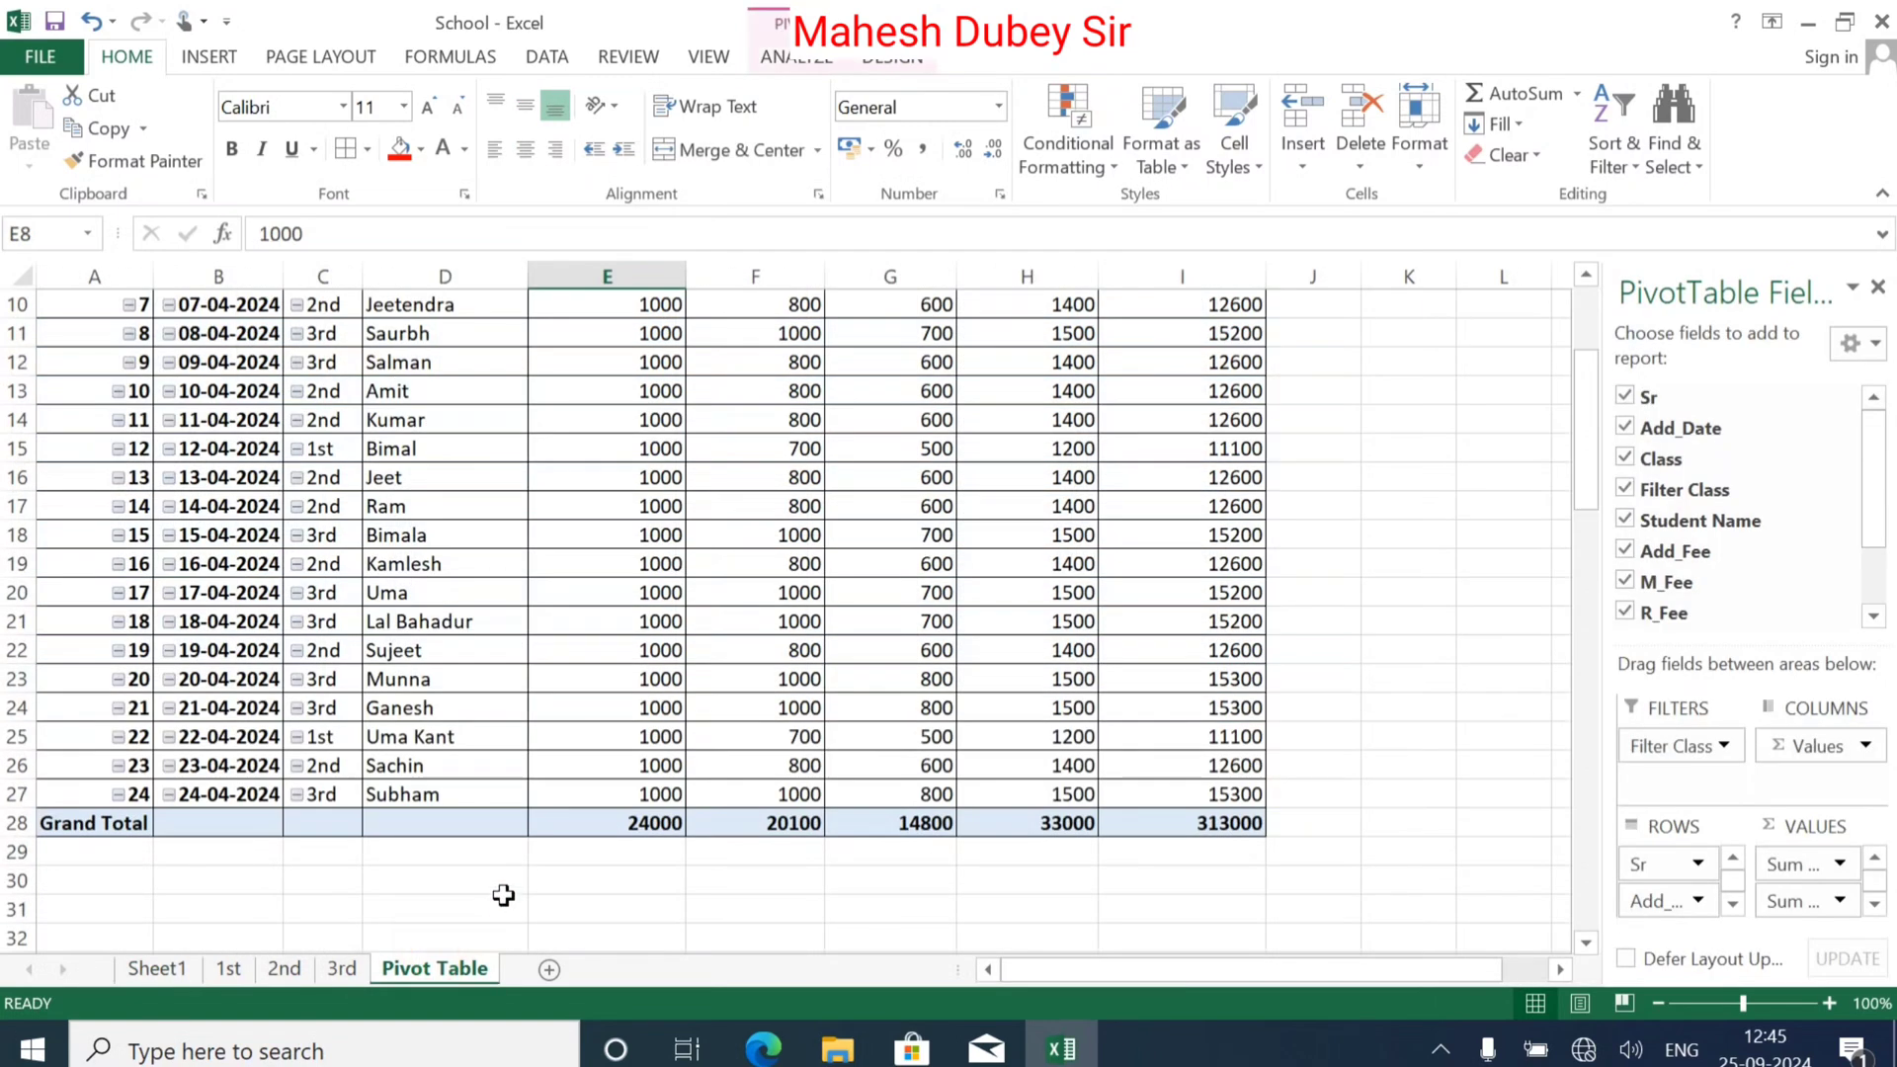
pyautogui.click(341, 968)
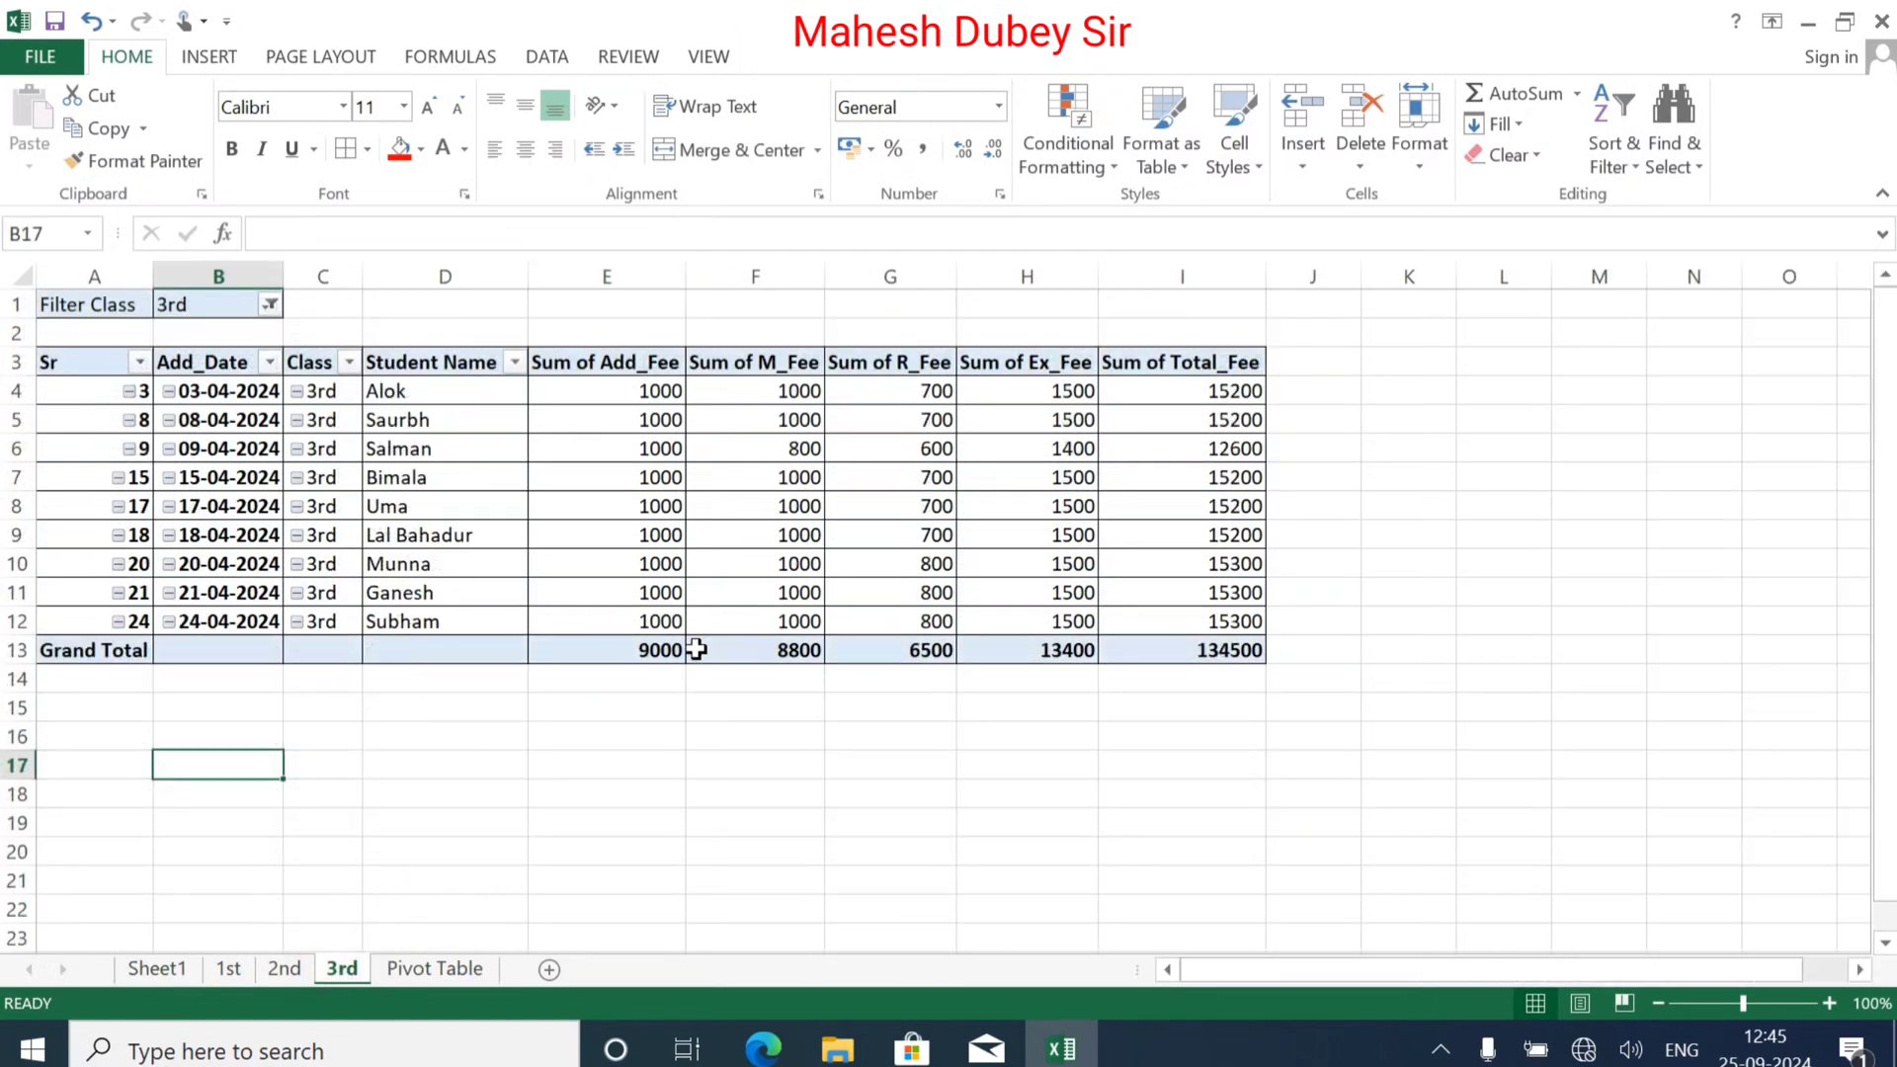
pyautogui.click(698, 743)
pyautogui.click(161, 971)
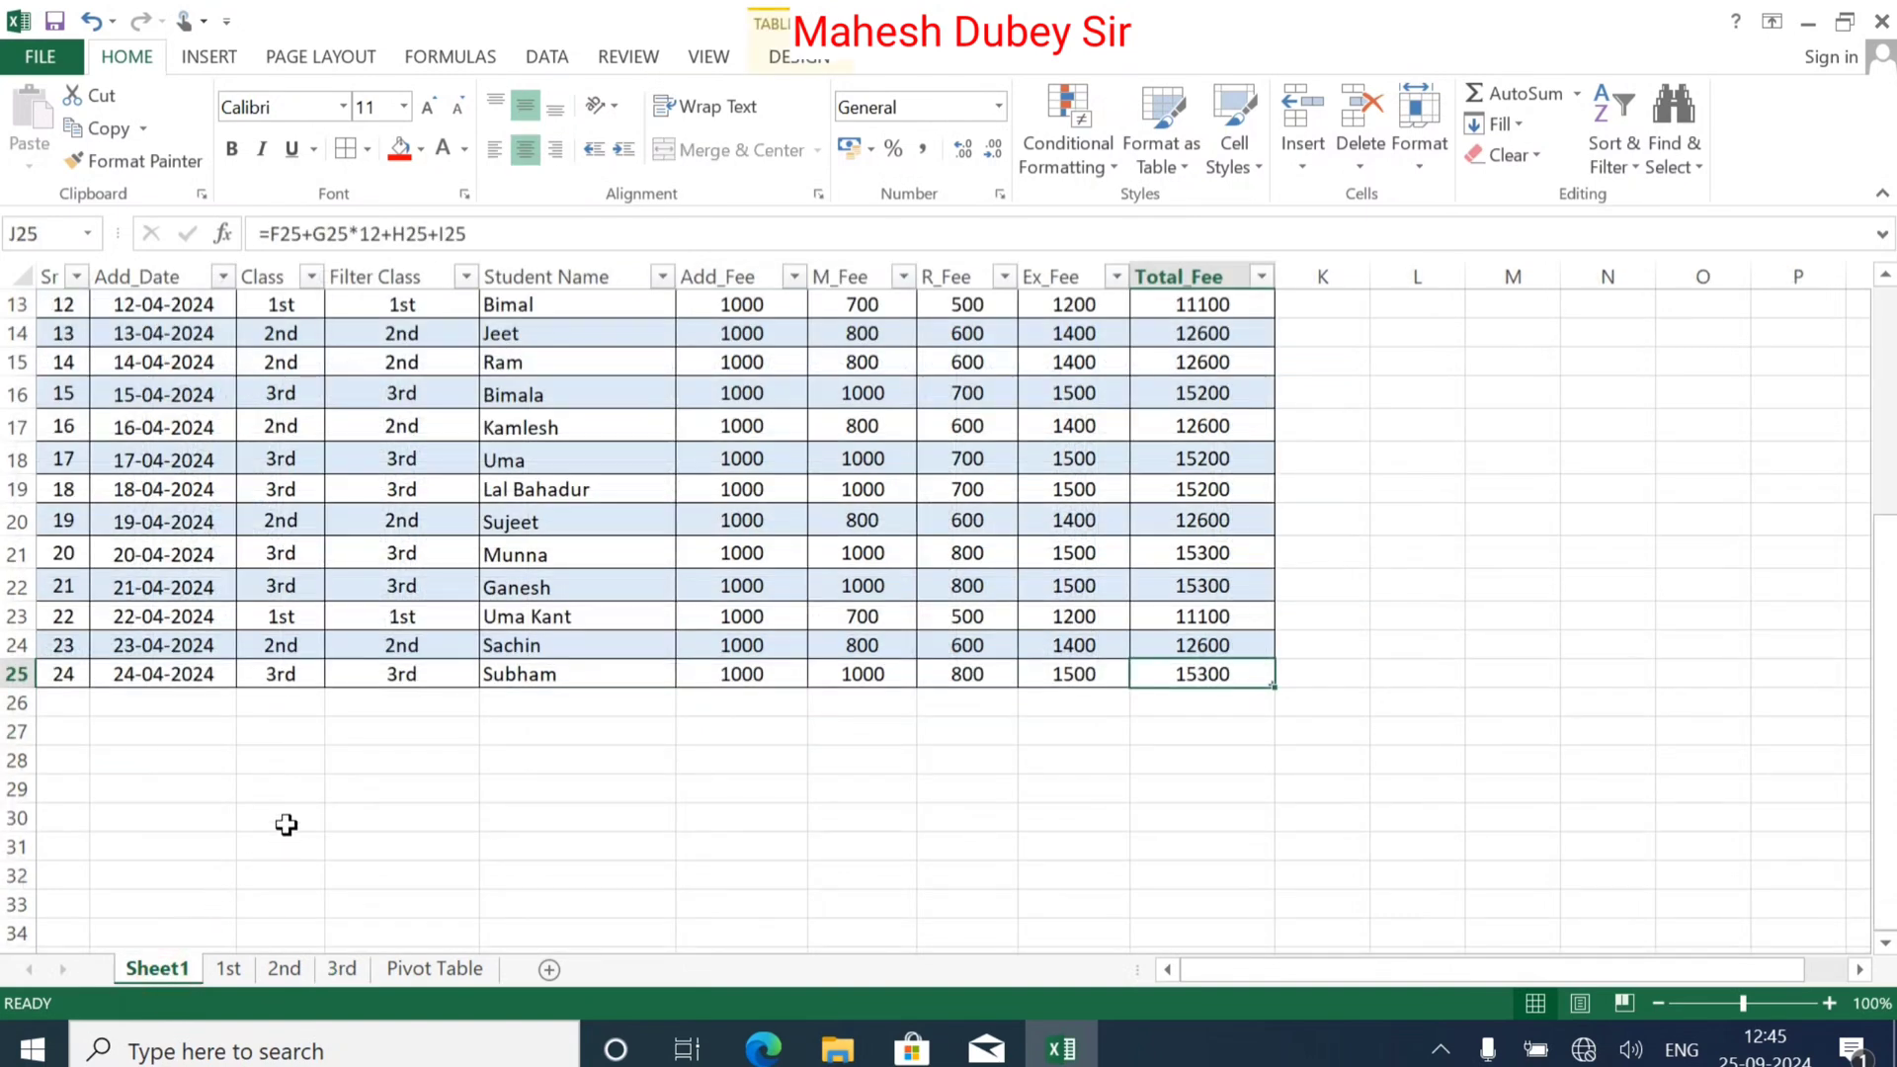
pyautogui.scroll(4, 301, 791)
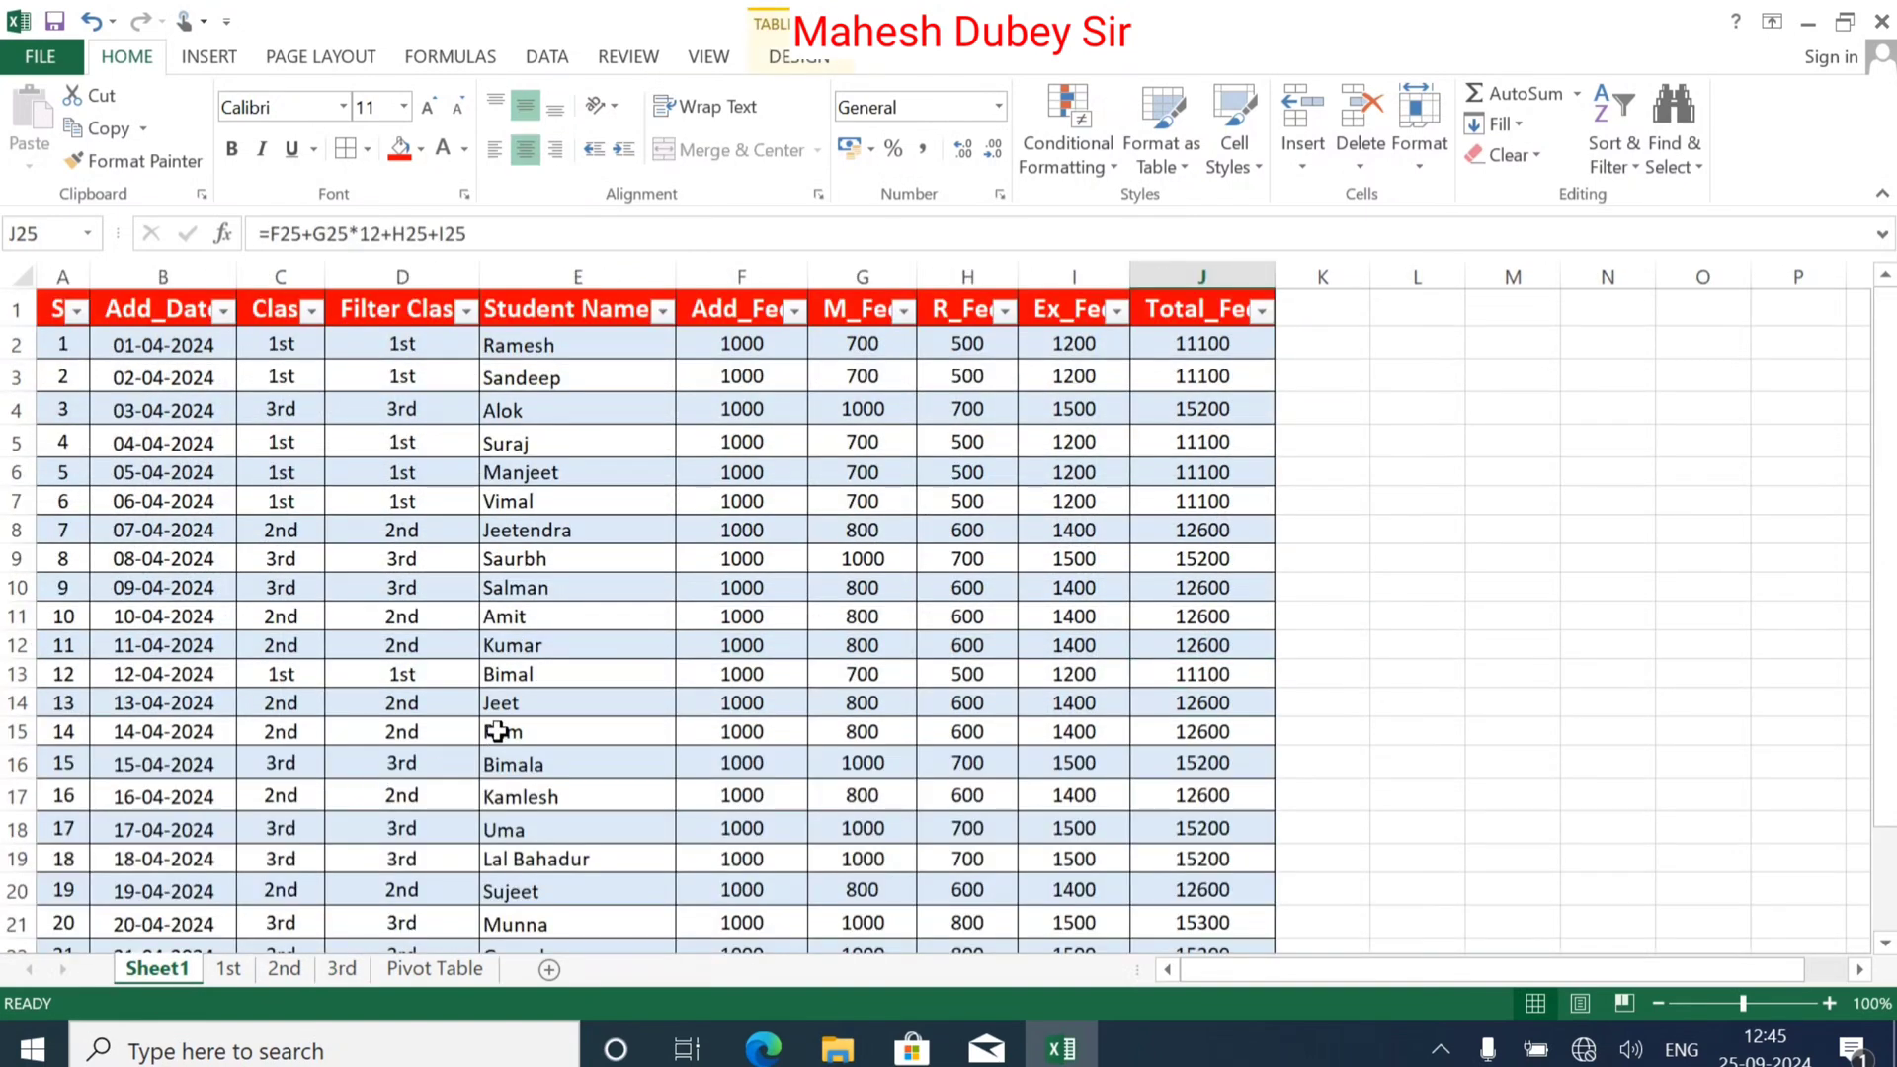